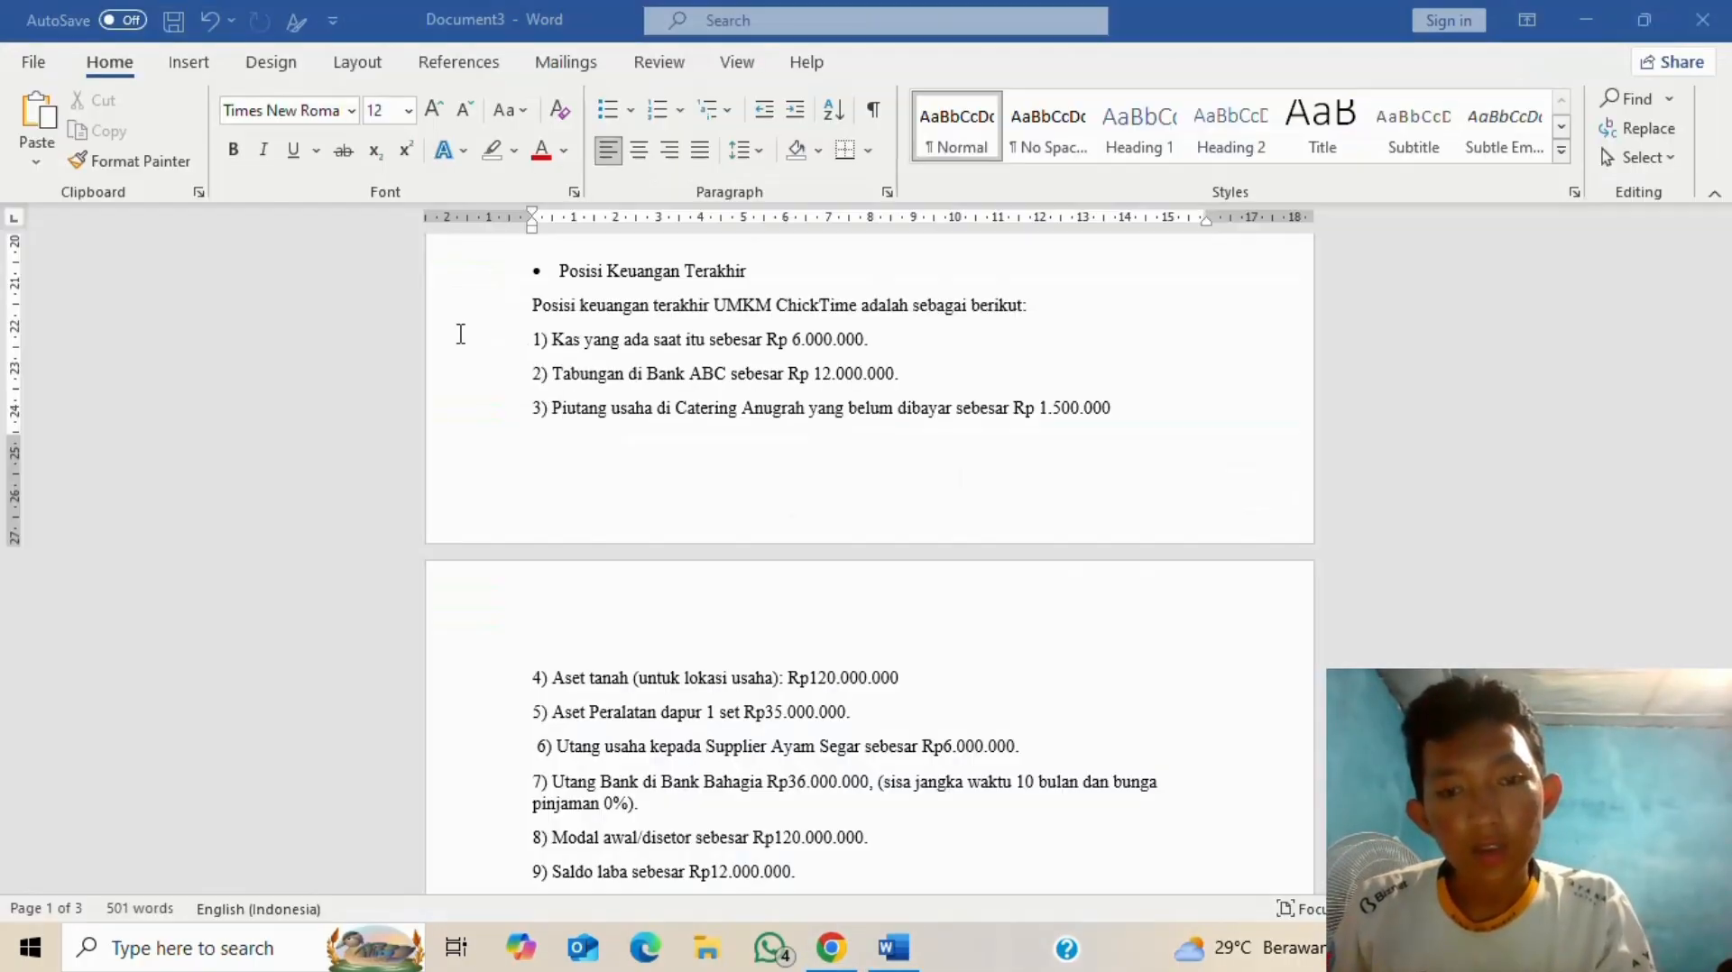
- Check ChickTime's balances in Word, then start a new June 2025 opening-balance entry in SIAPIK
key(alt+Tab)
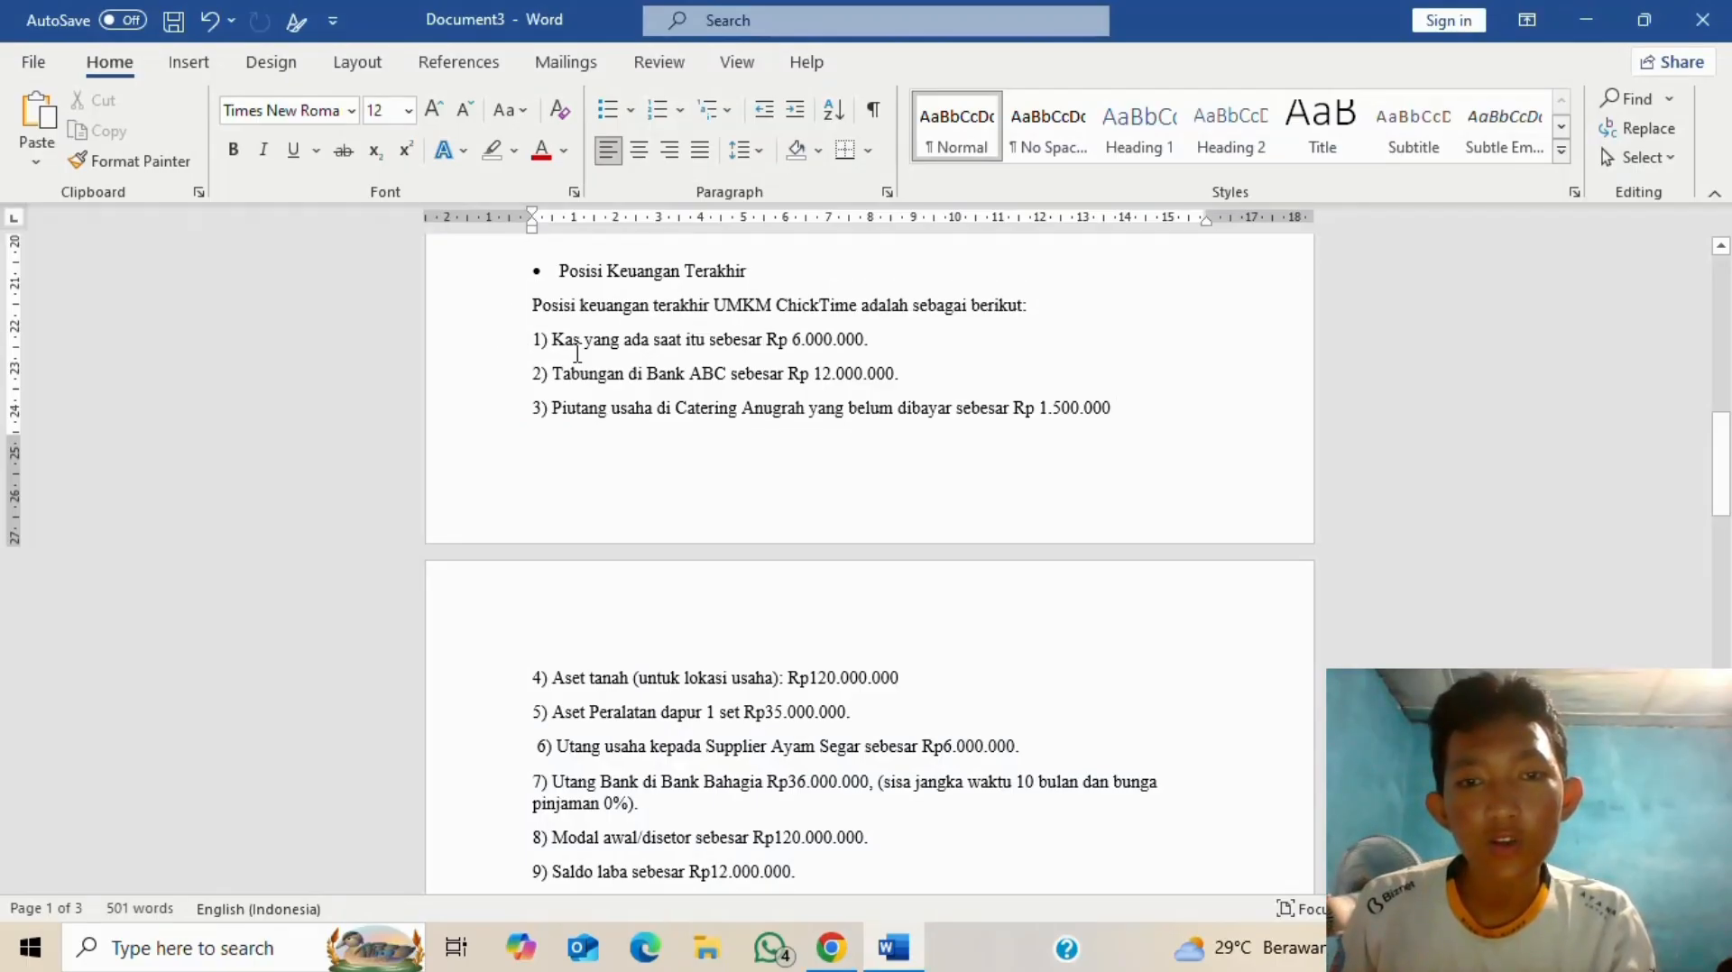
key(alt+Tab)
click(451, 280)
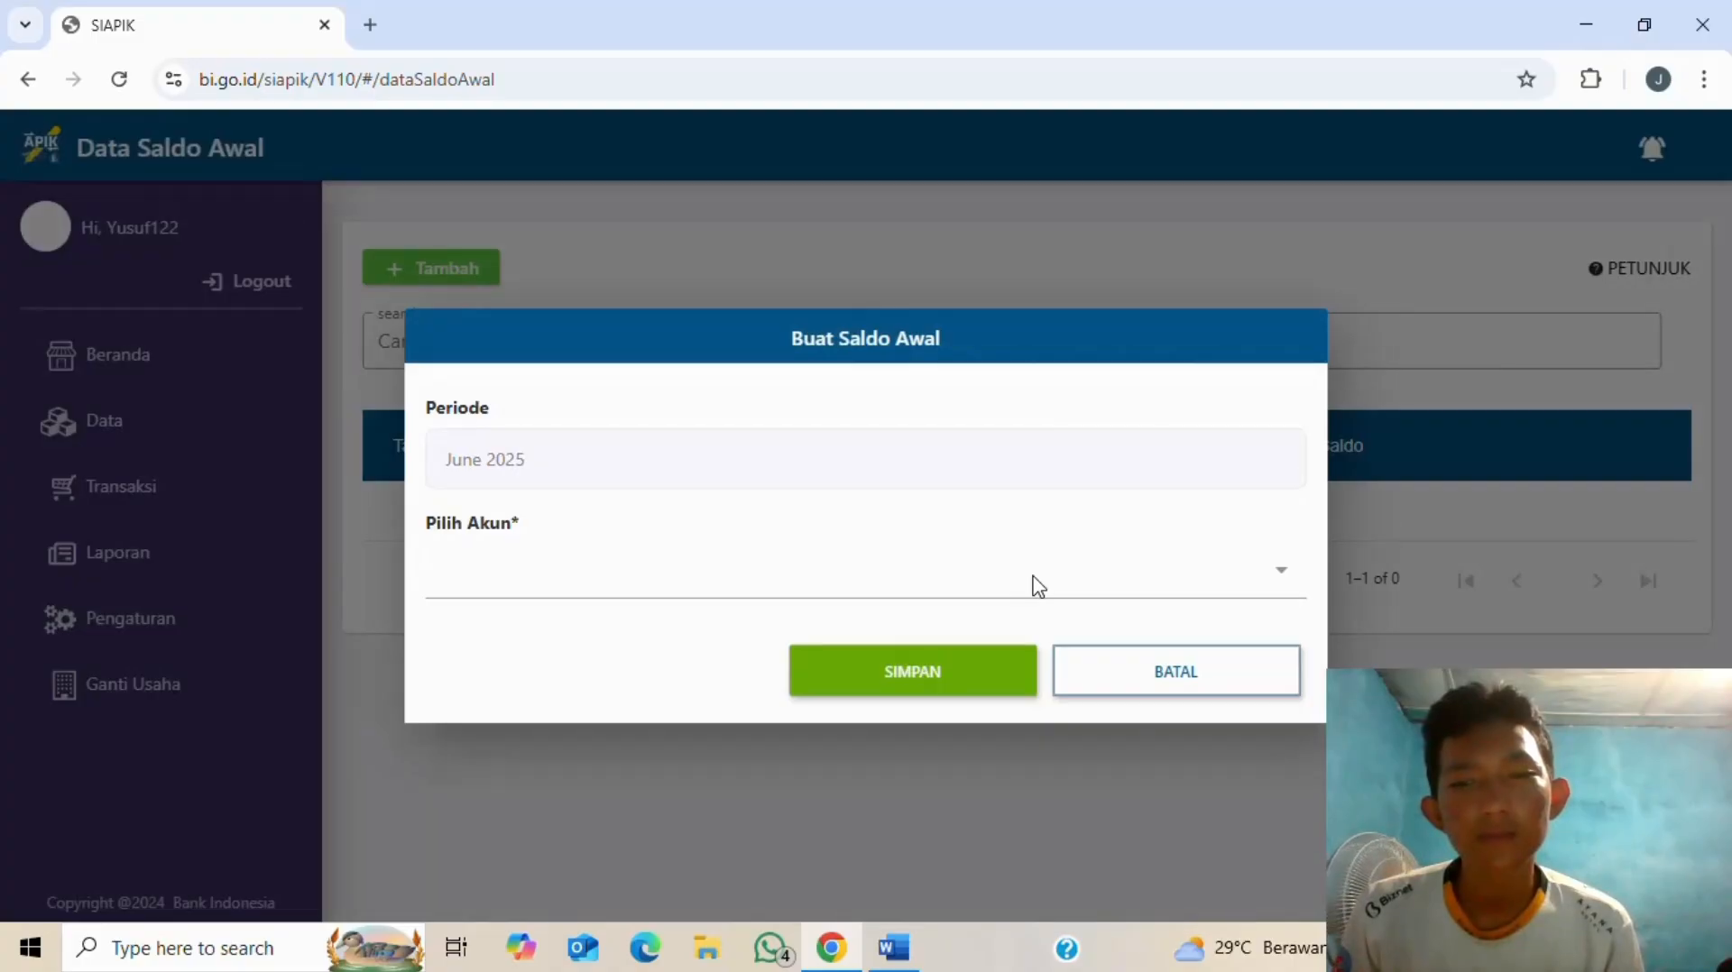
- Save a Kas opening balance of Rp 6.000.000 and confirm the success message
click(1037, 586)
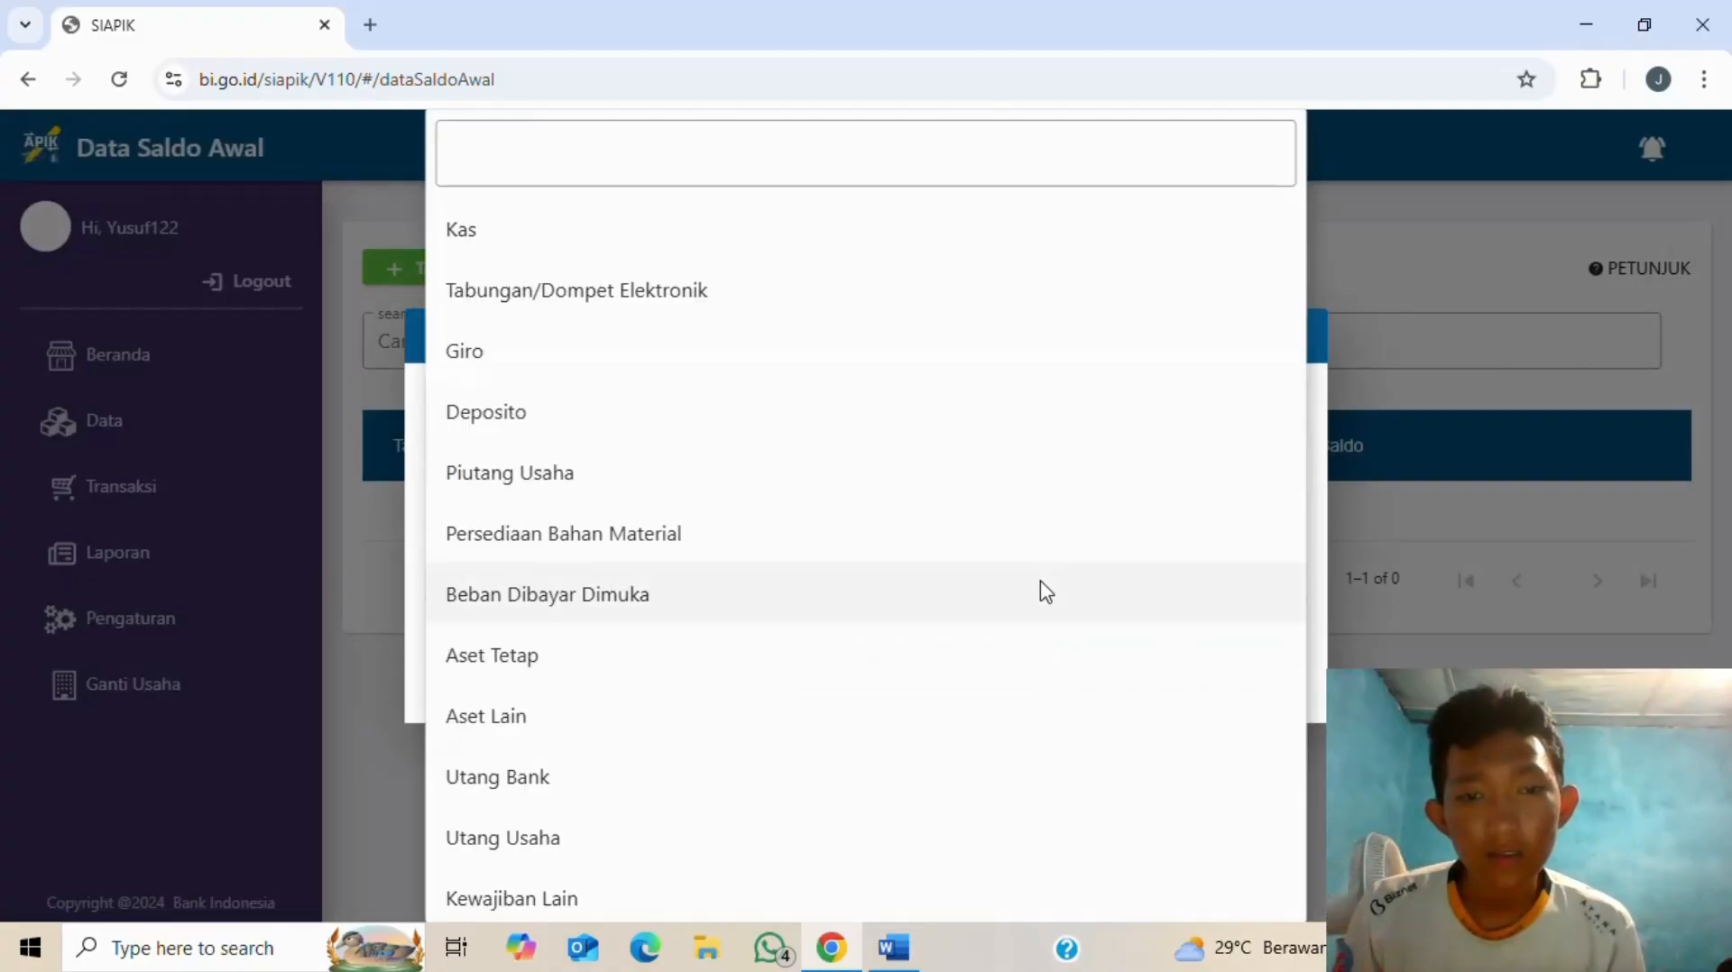
click(666, 229)
click(524, 634)
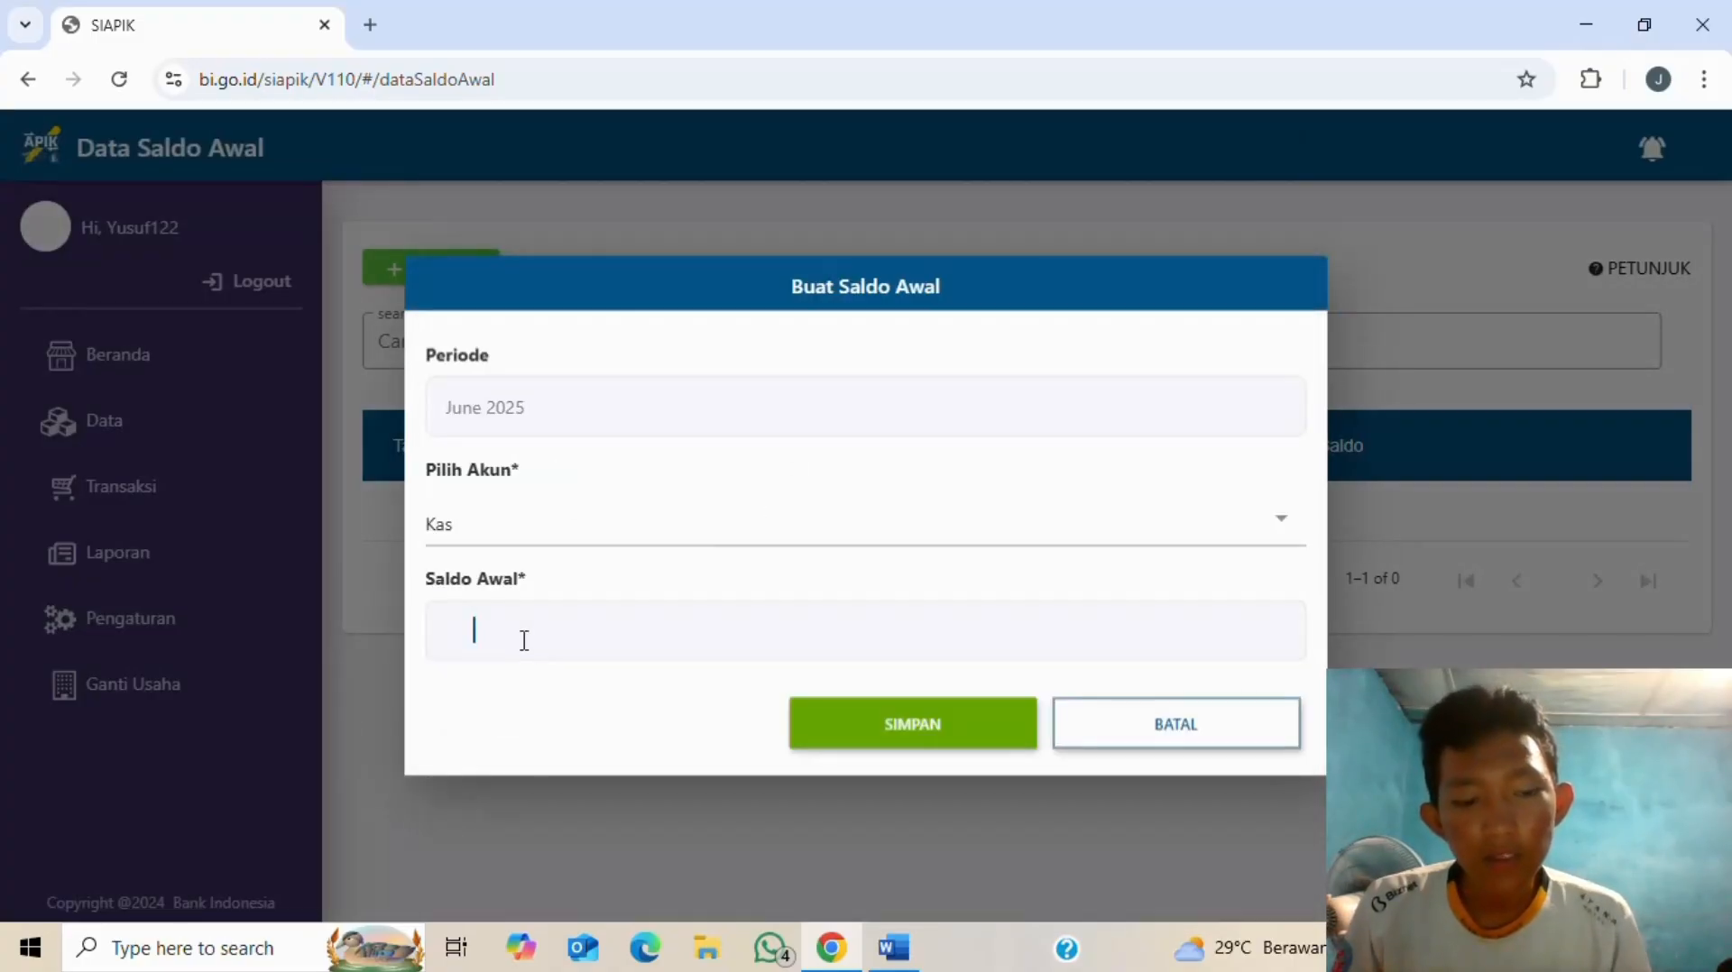
key(alt+Tab)
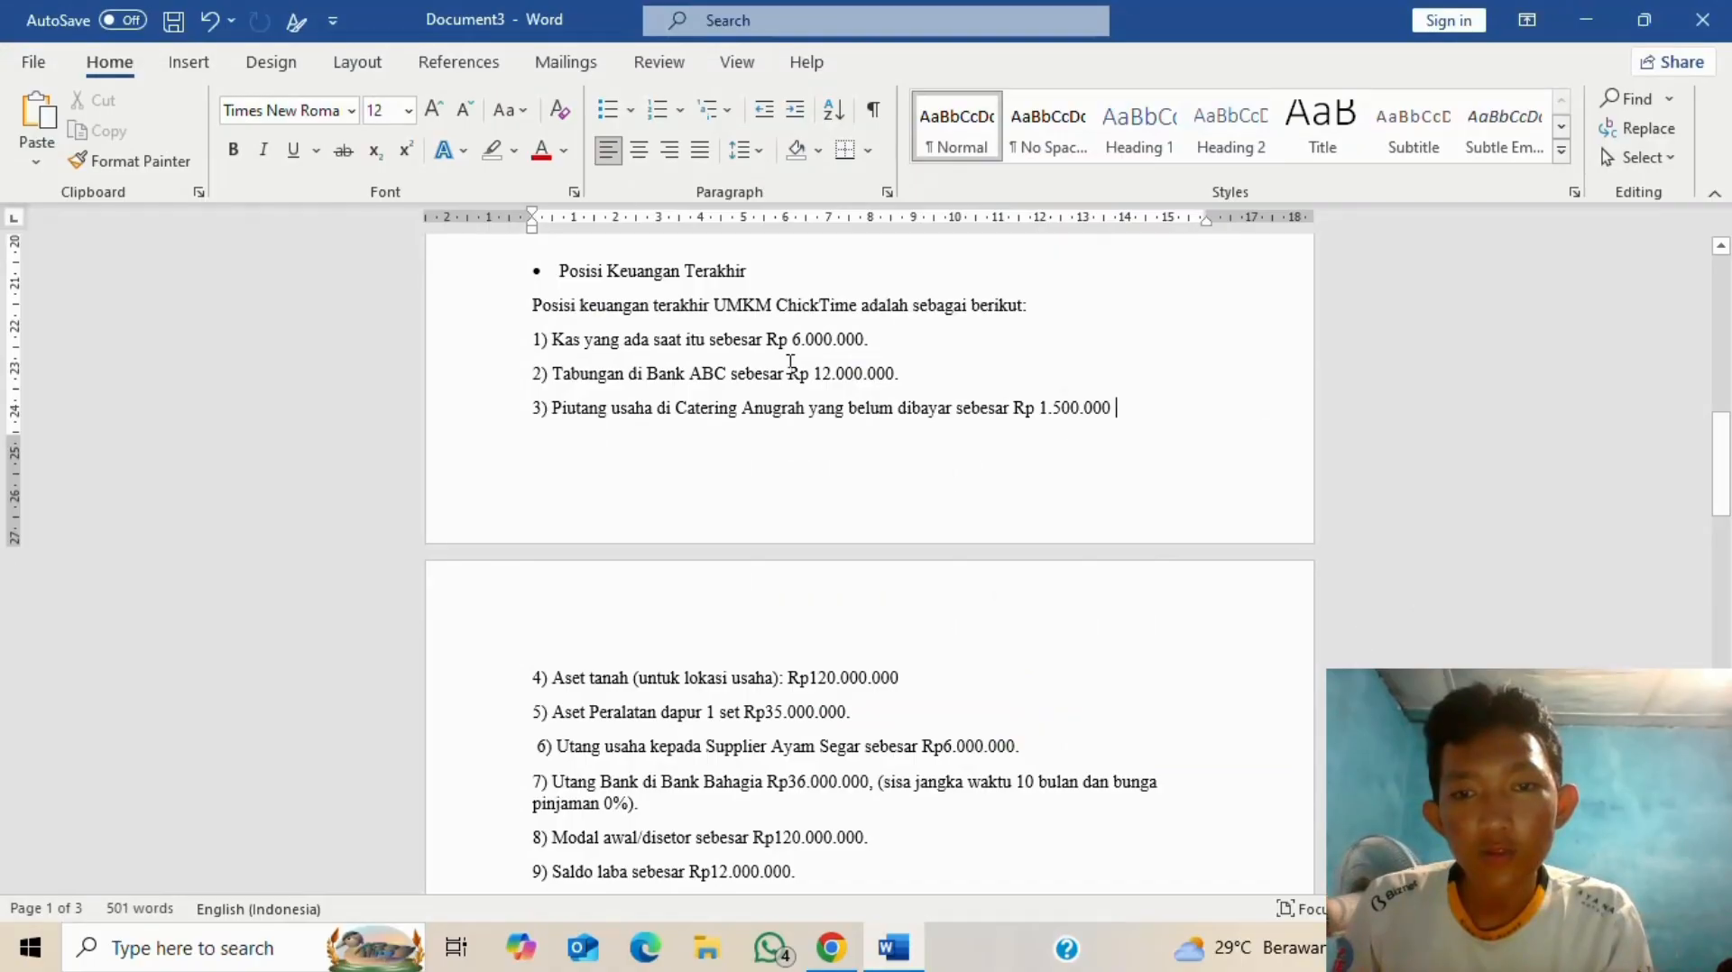
key(alt+Tab)
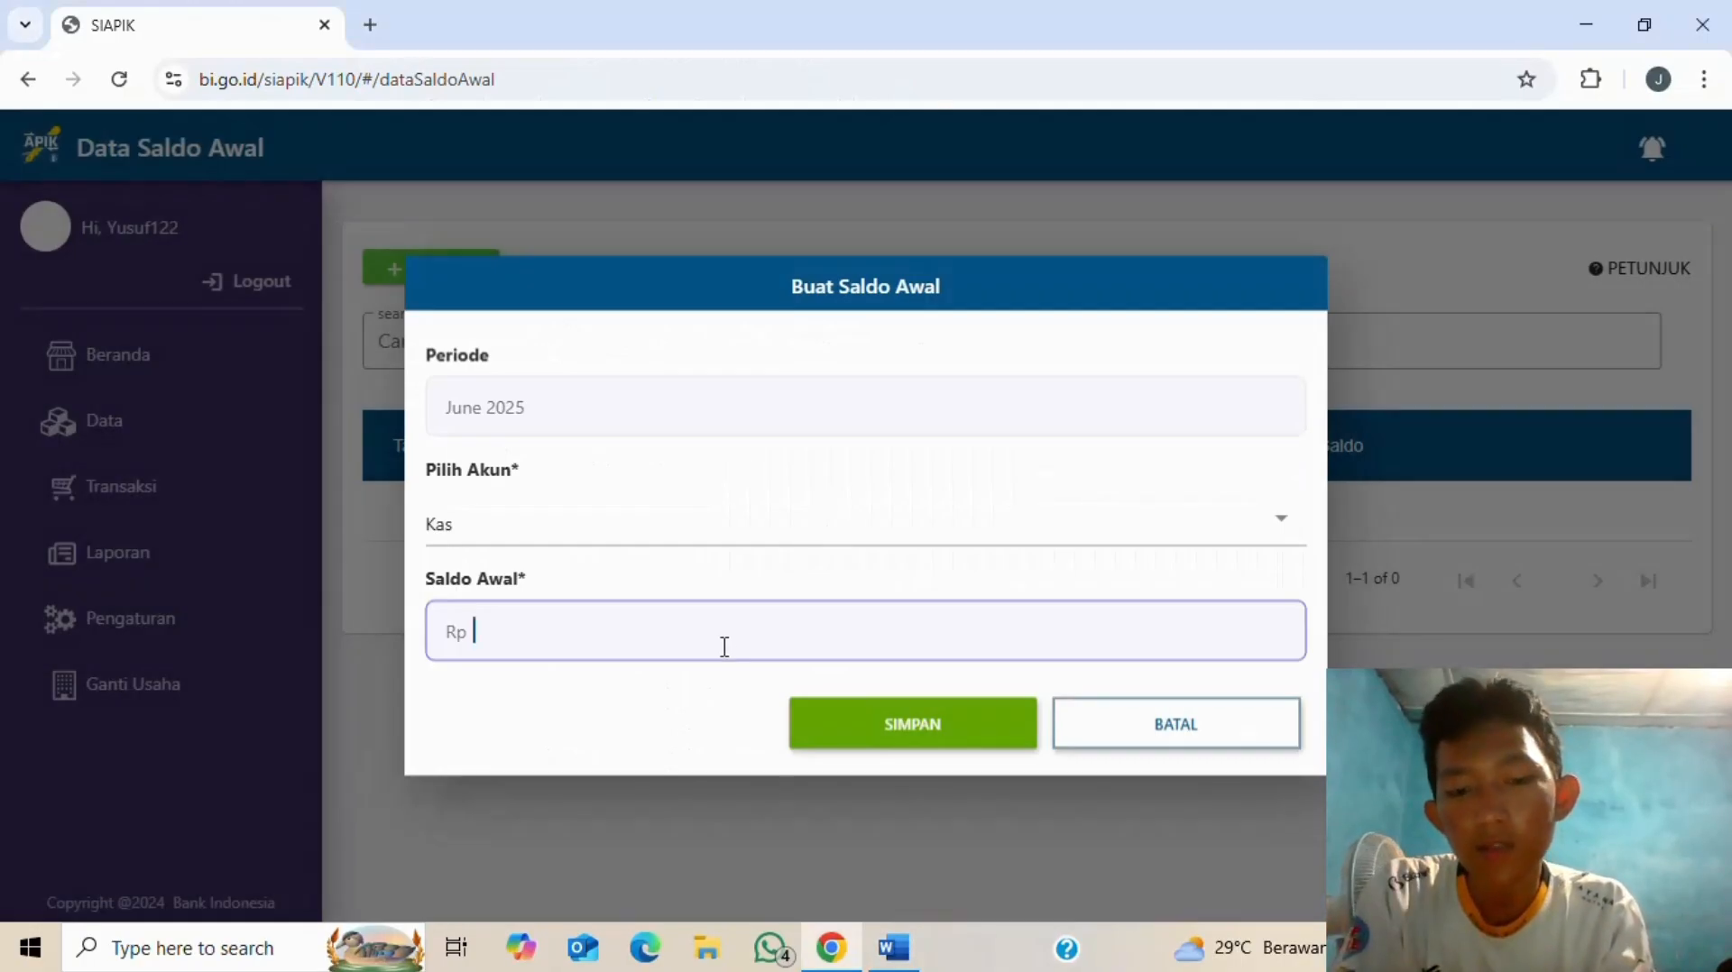
text(6.000.000)
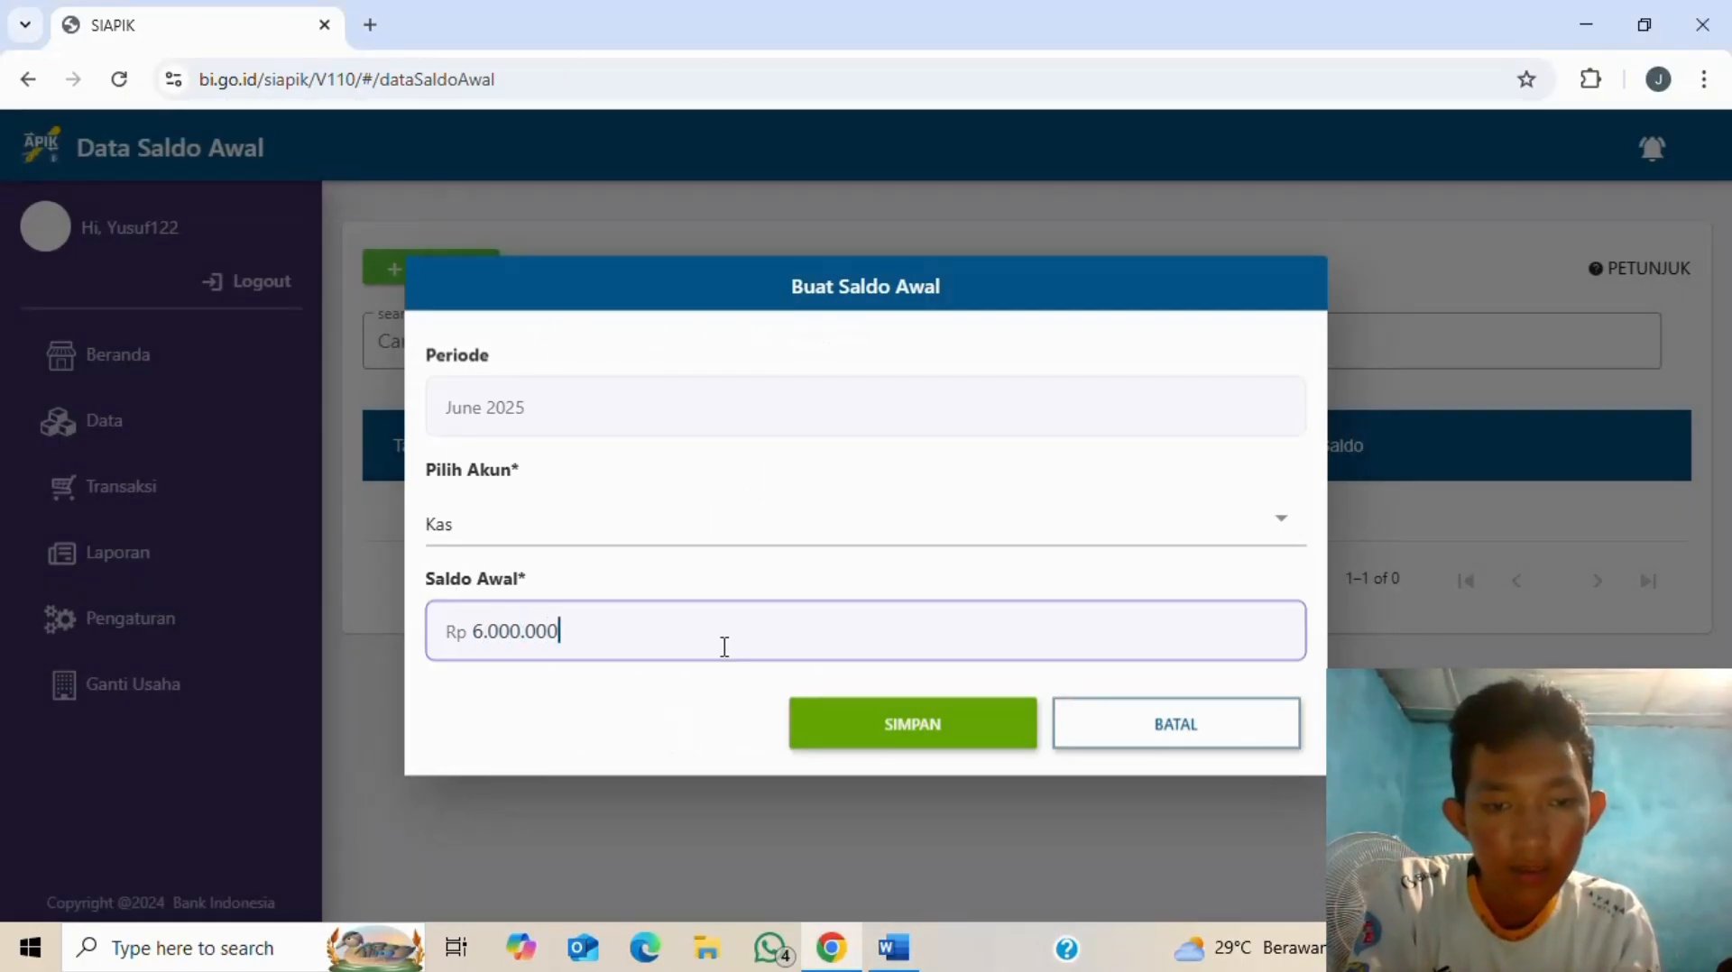
click(885, 721)
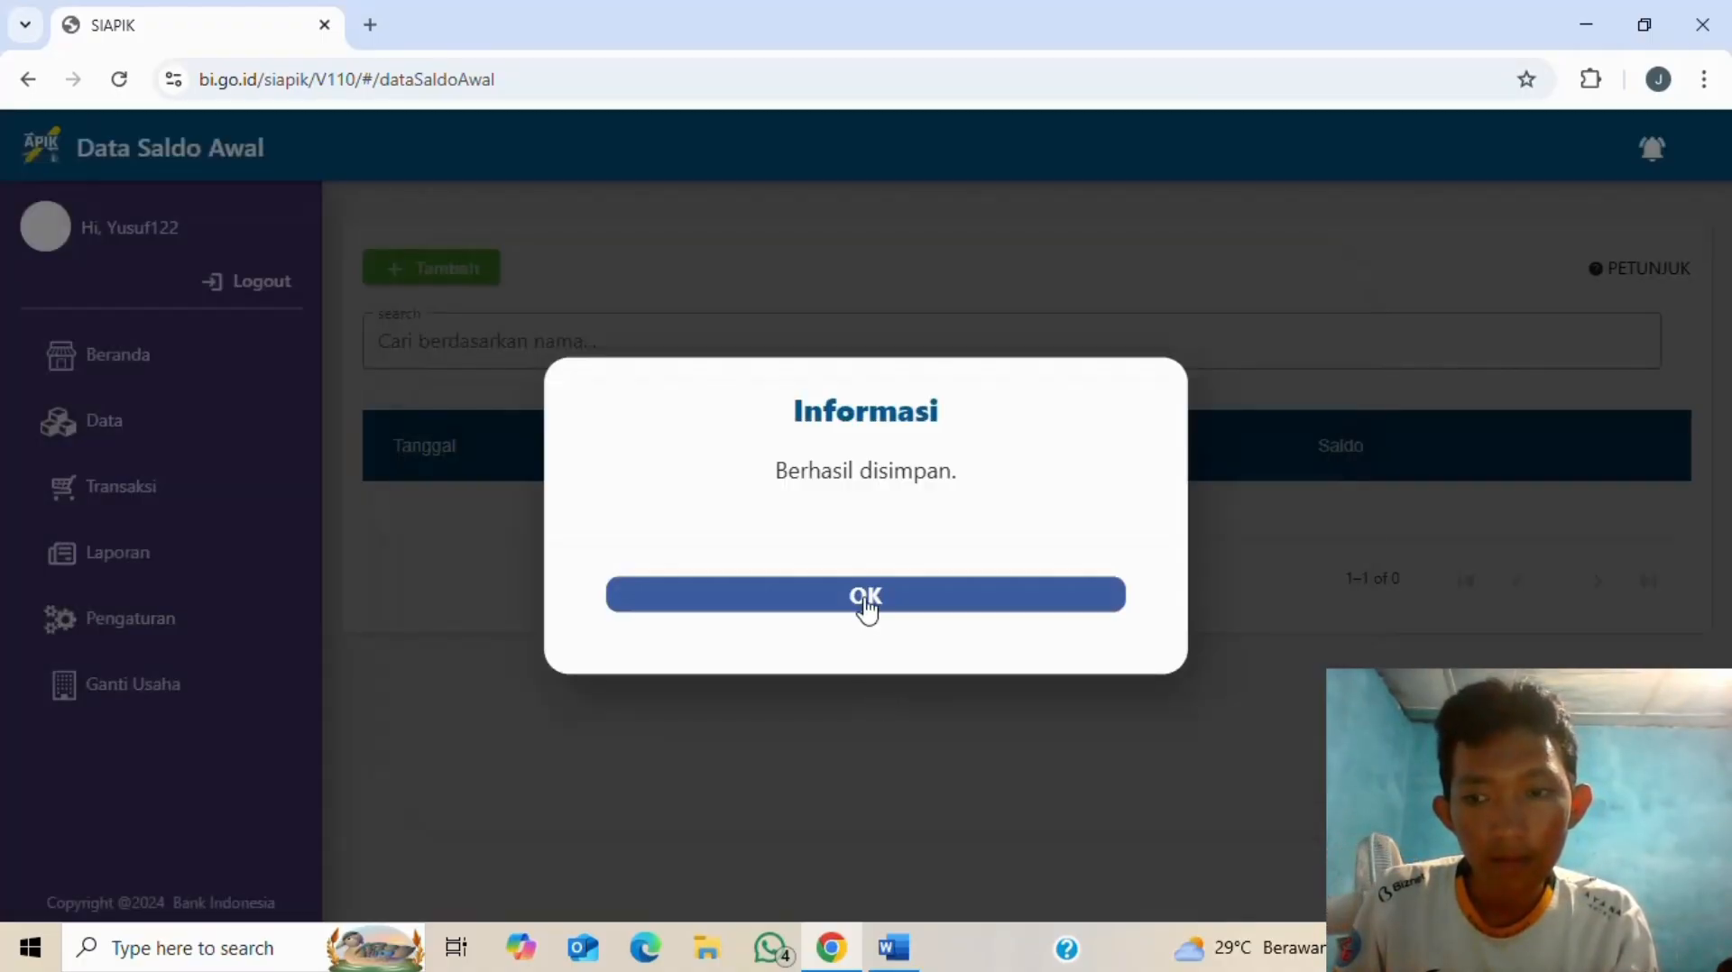
click(867, 603)
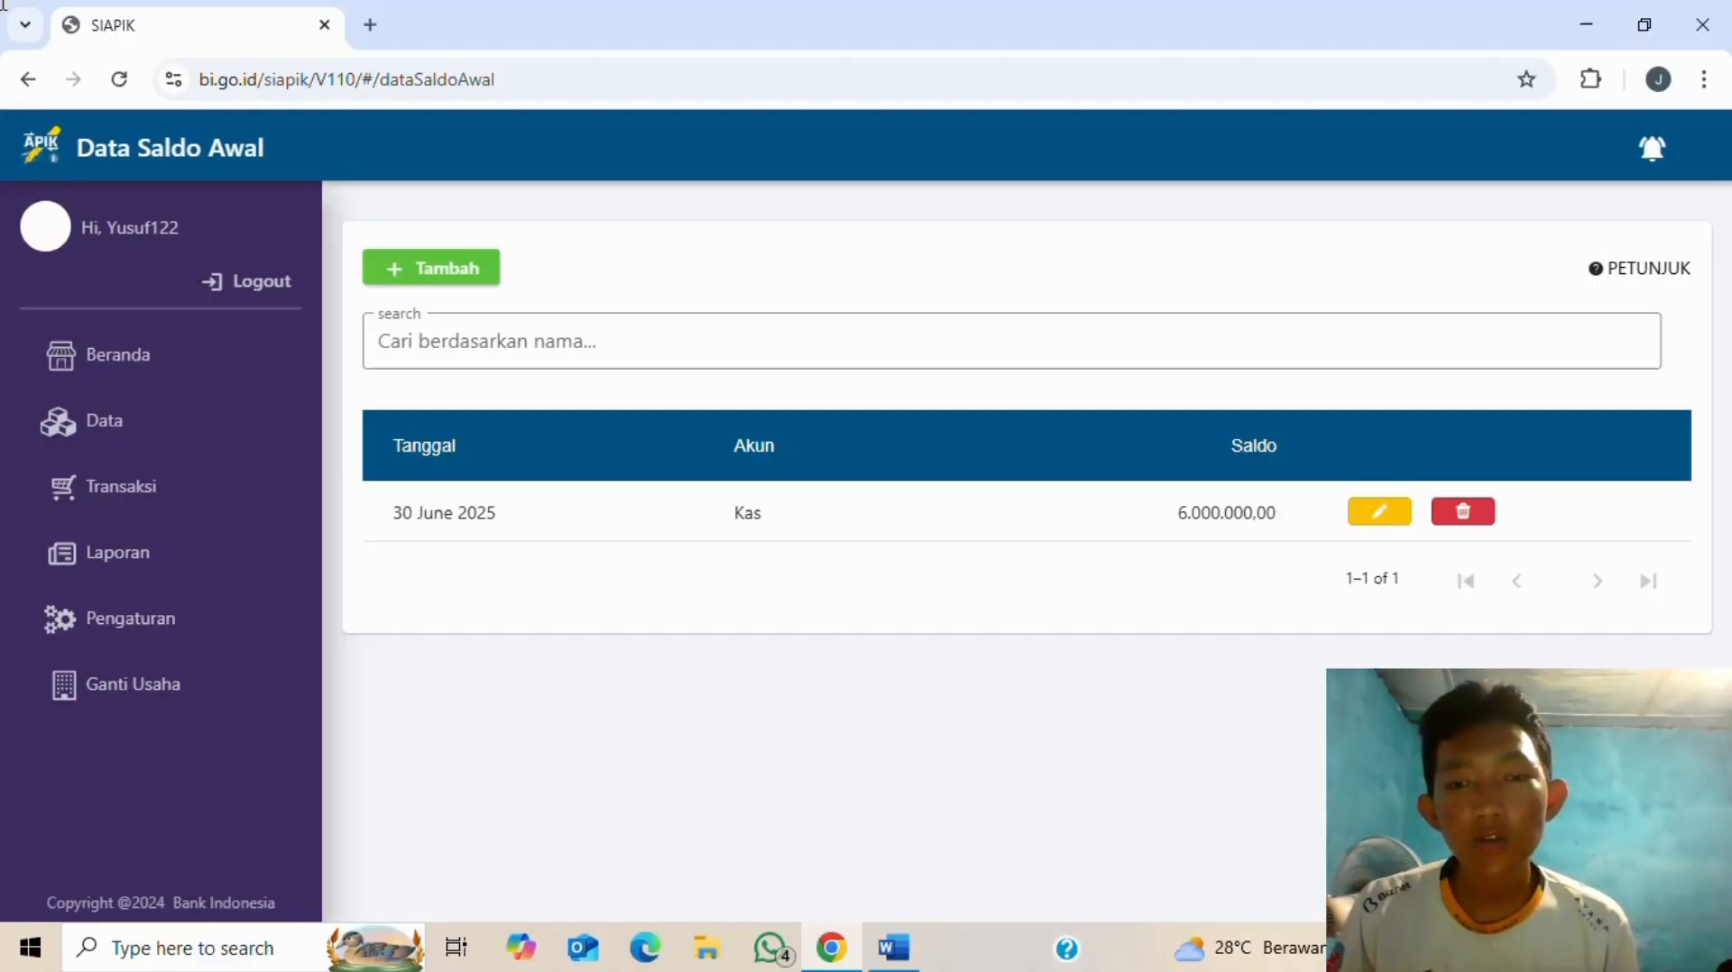
- Recheck the Word balance list, then start another June 2025 opening-balance entry in SIAPIK
key(alt+Tab)
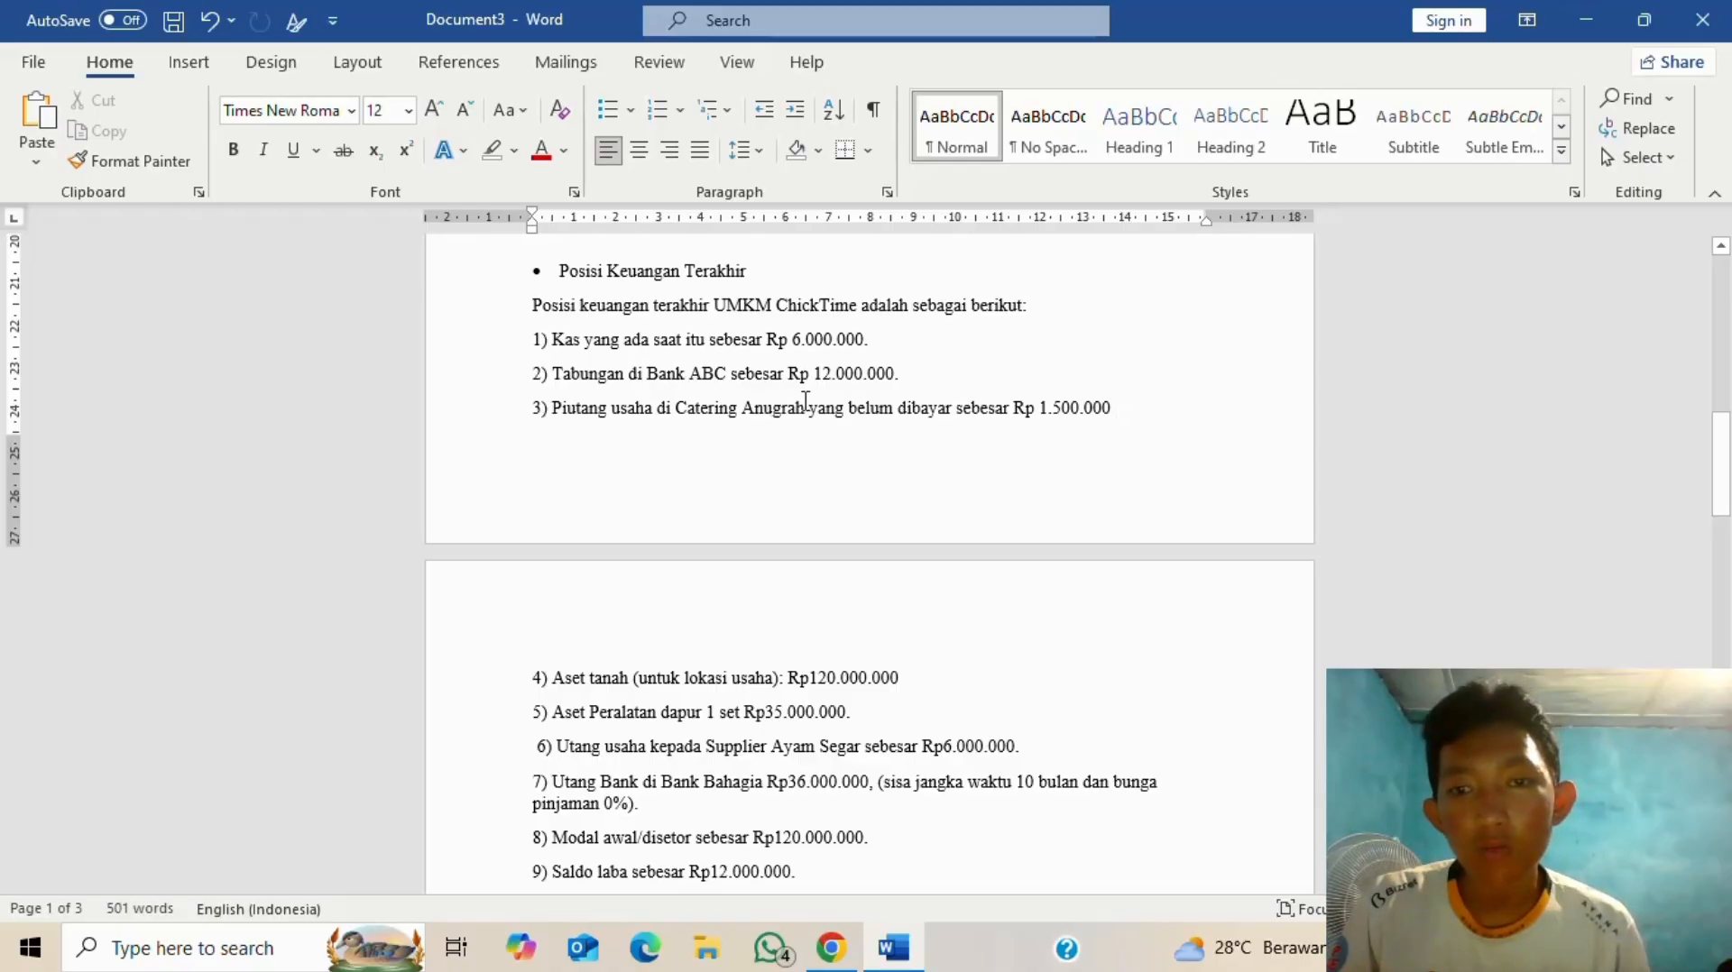
key(alt+Tab)
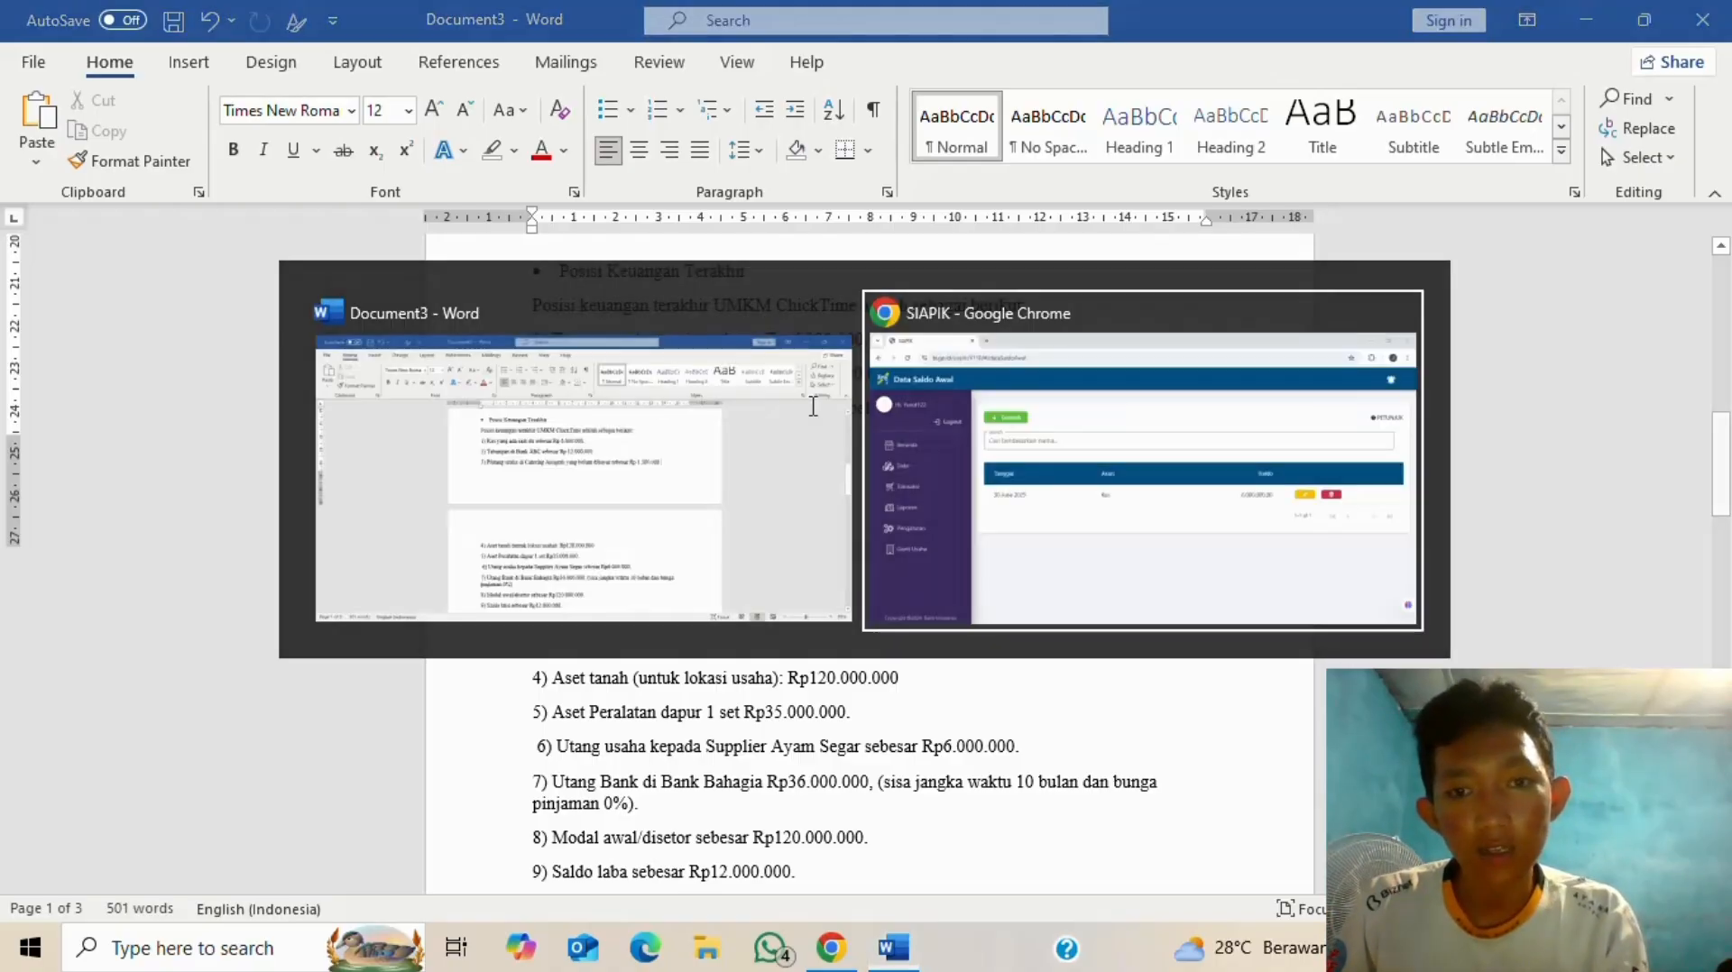
click(435, 268)
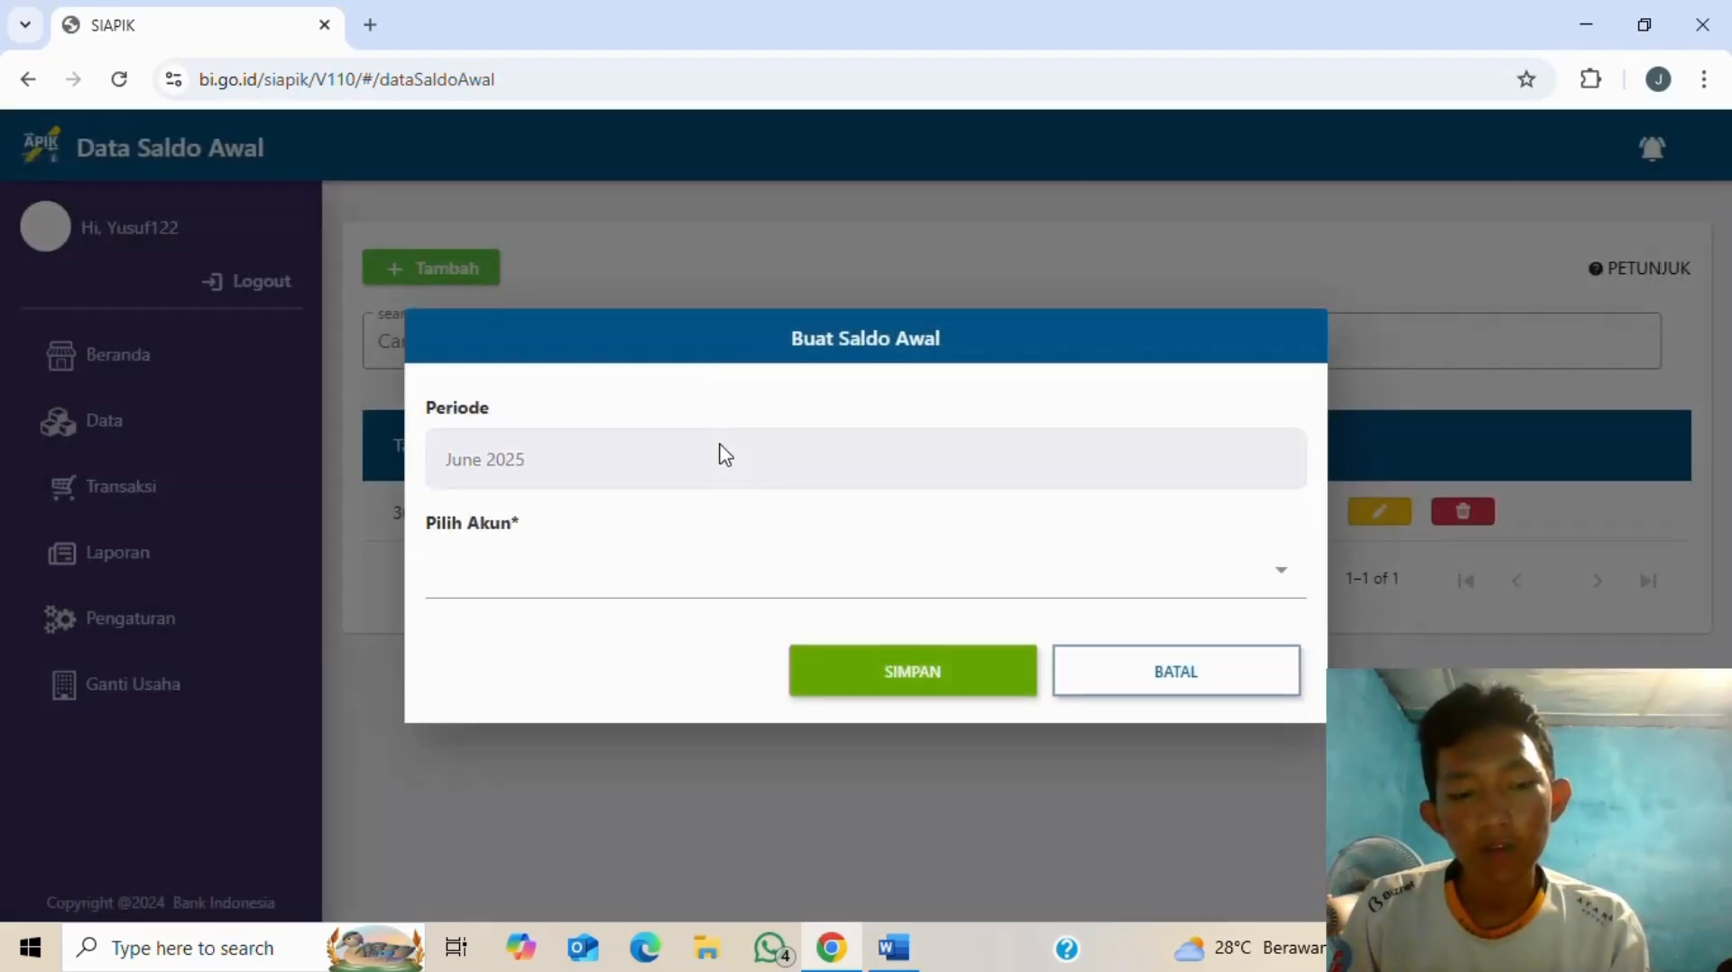
- Choose Tabungan/Dompet Elektronik as the opening-balance account
key(alt+Tab)
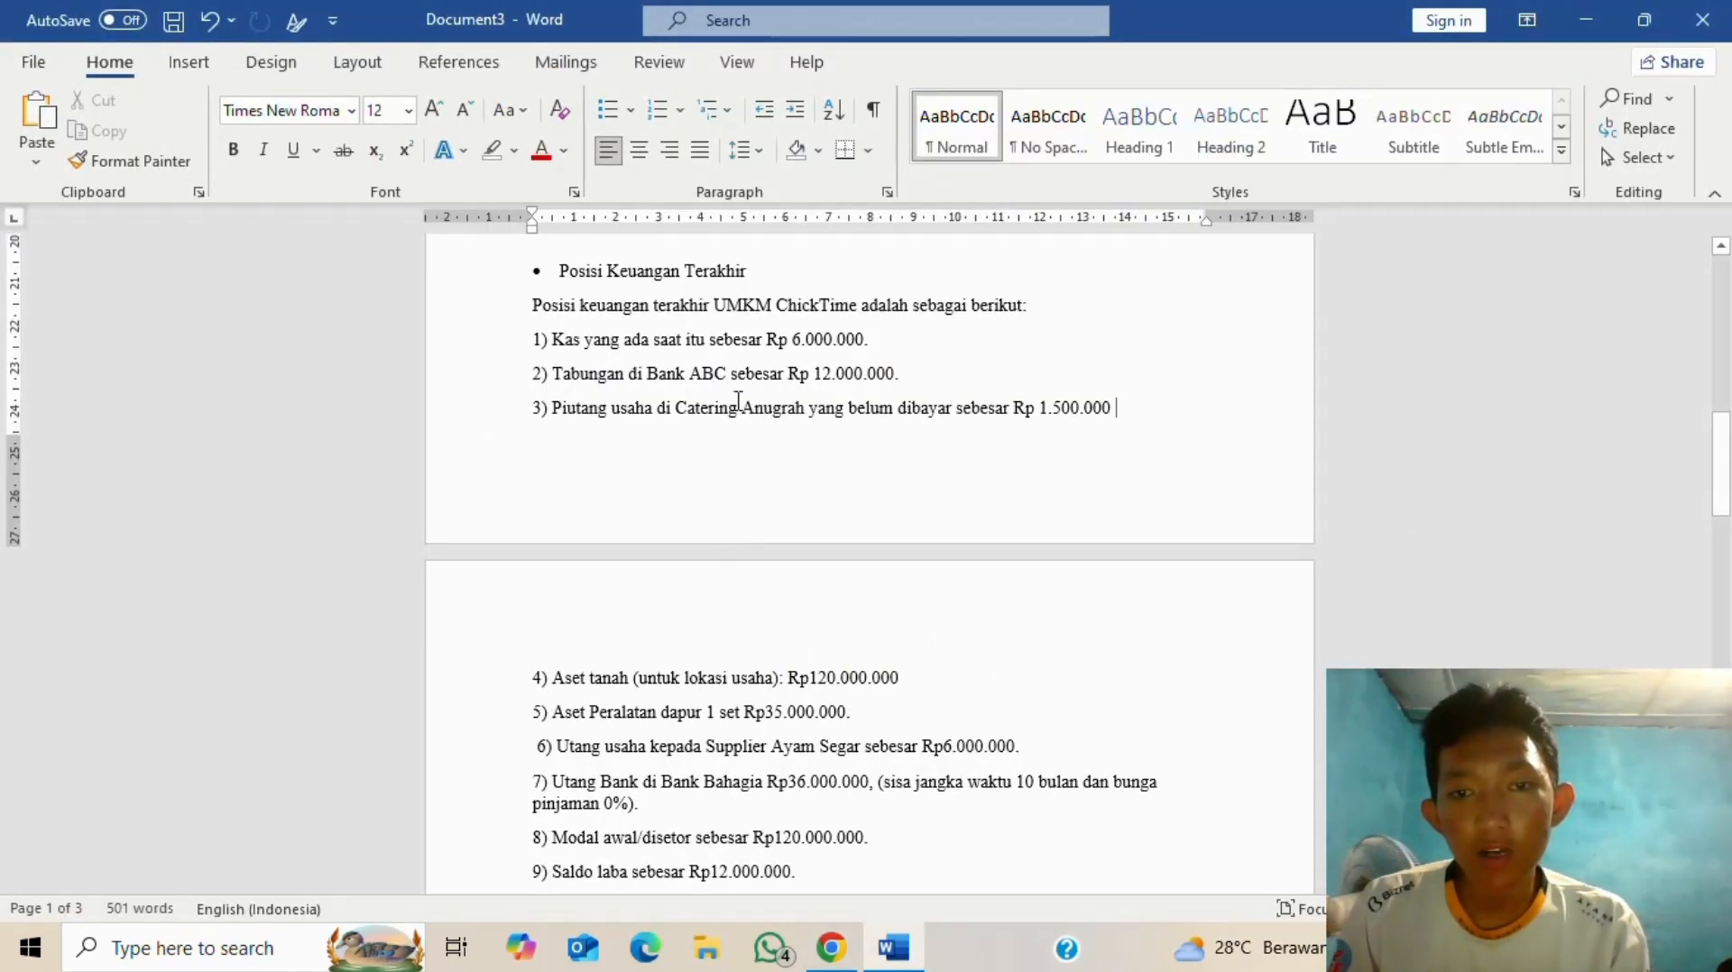
key(alt+Tab)
click(807, 584)
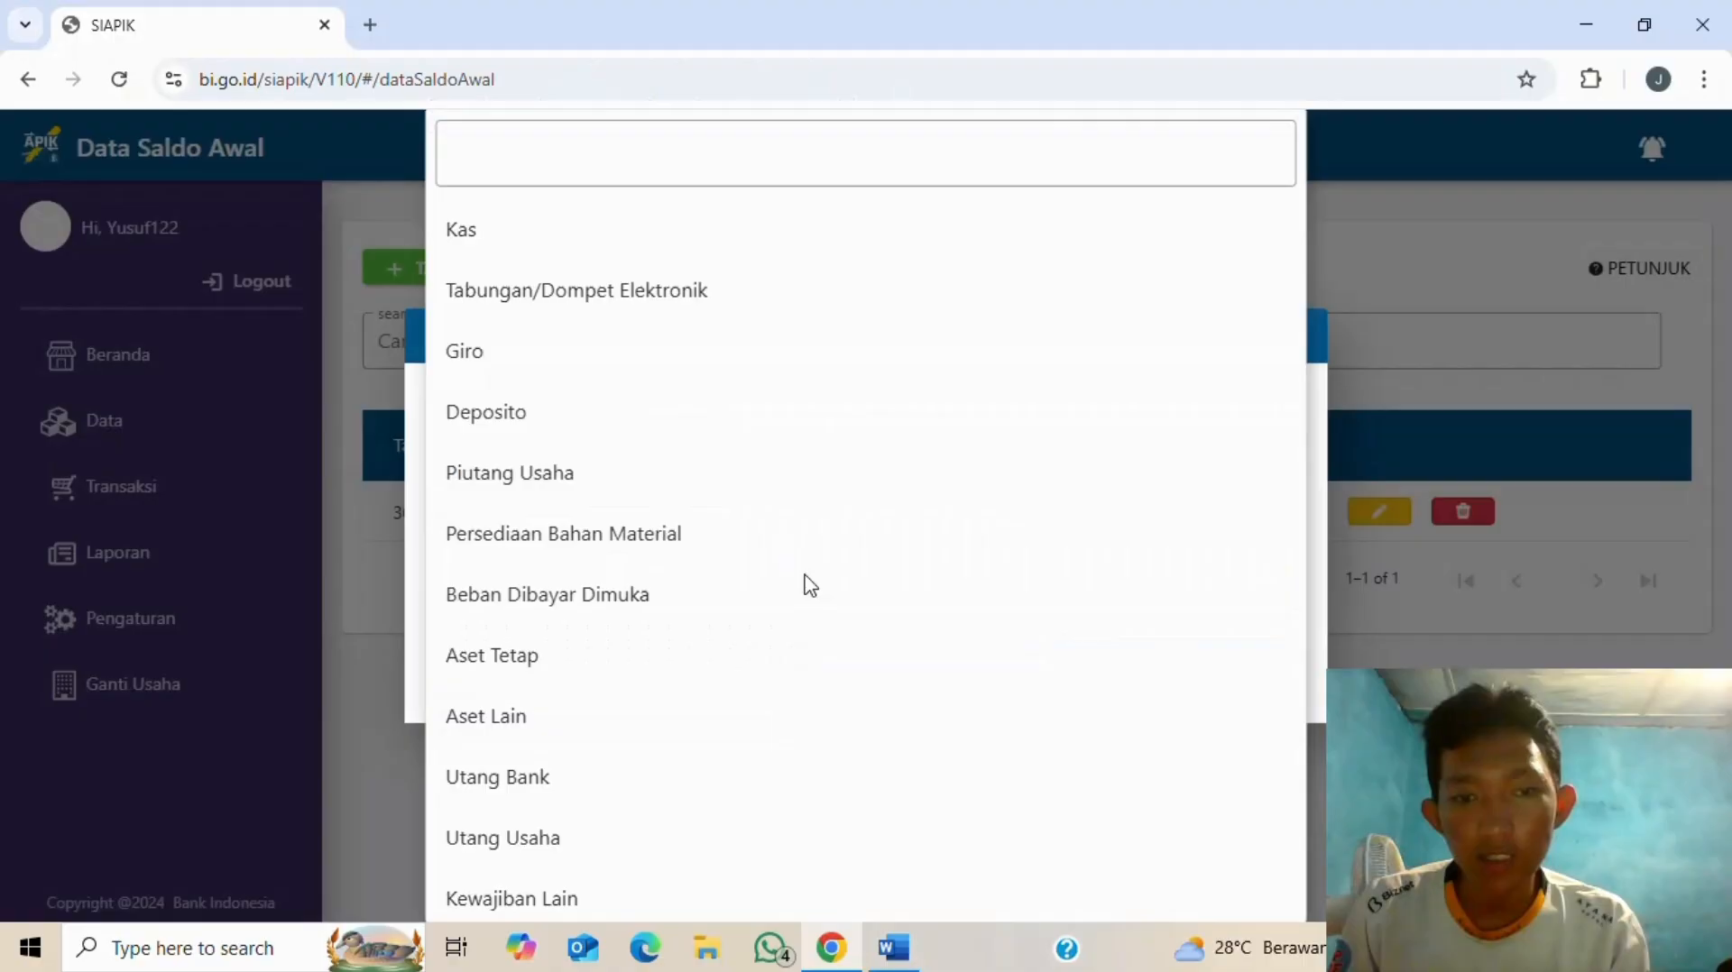
click(614, 297)
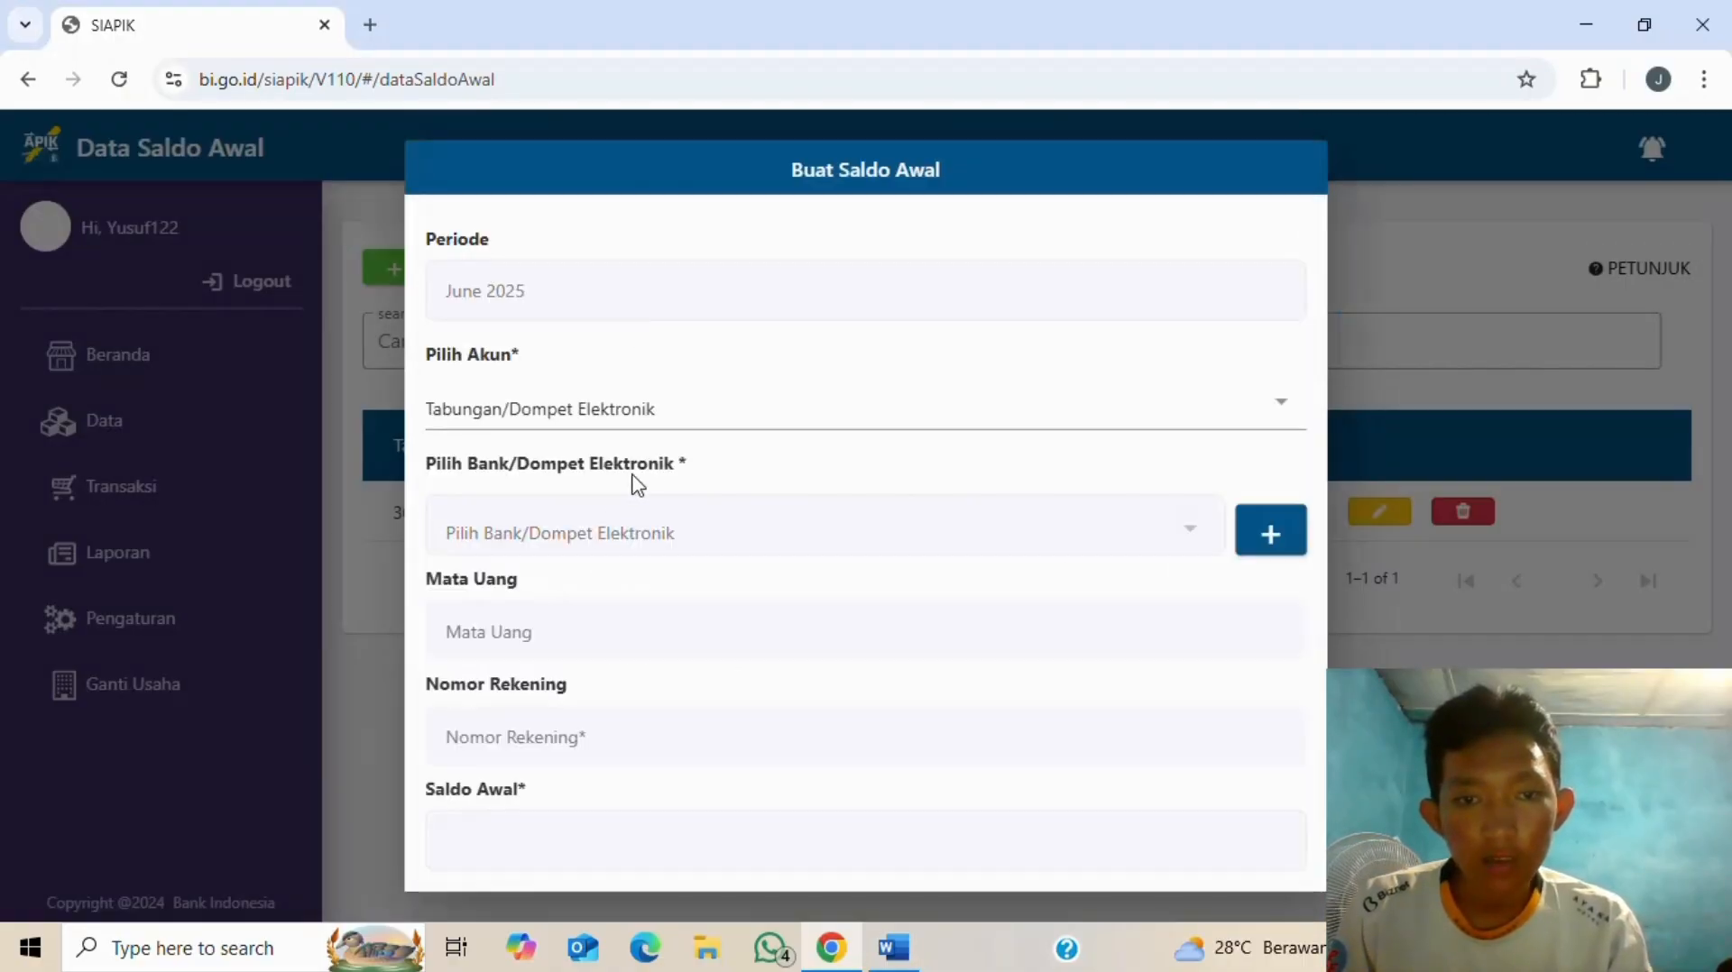
- Register a new IDR savings bank named abc with its account number
click(1269, 536)
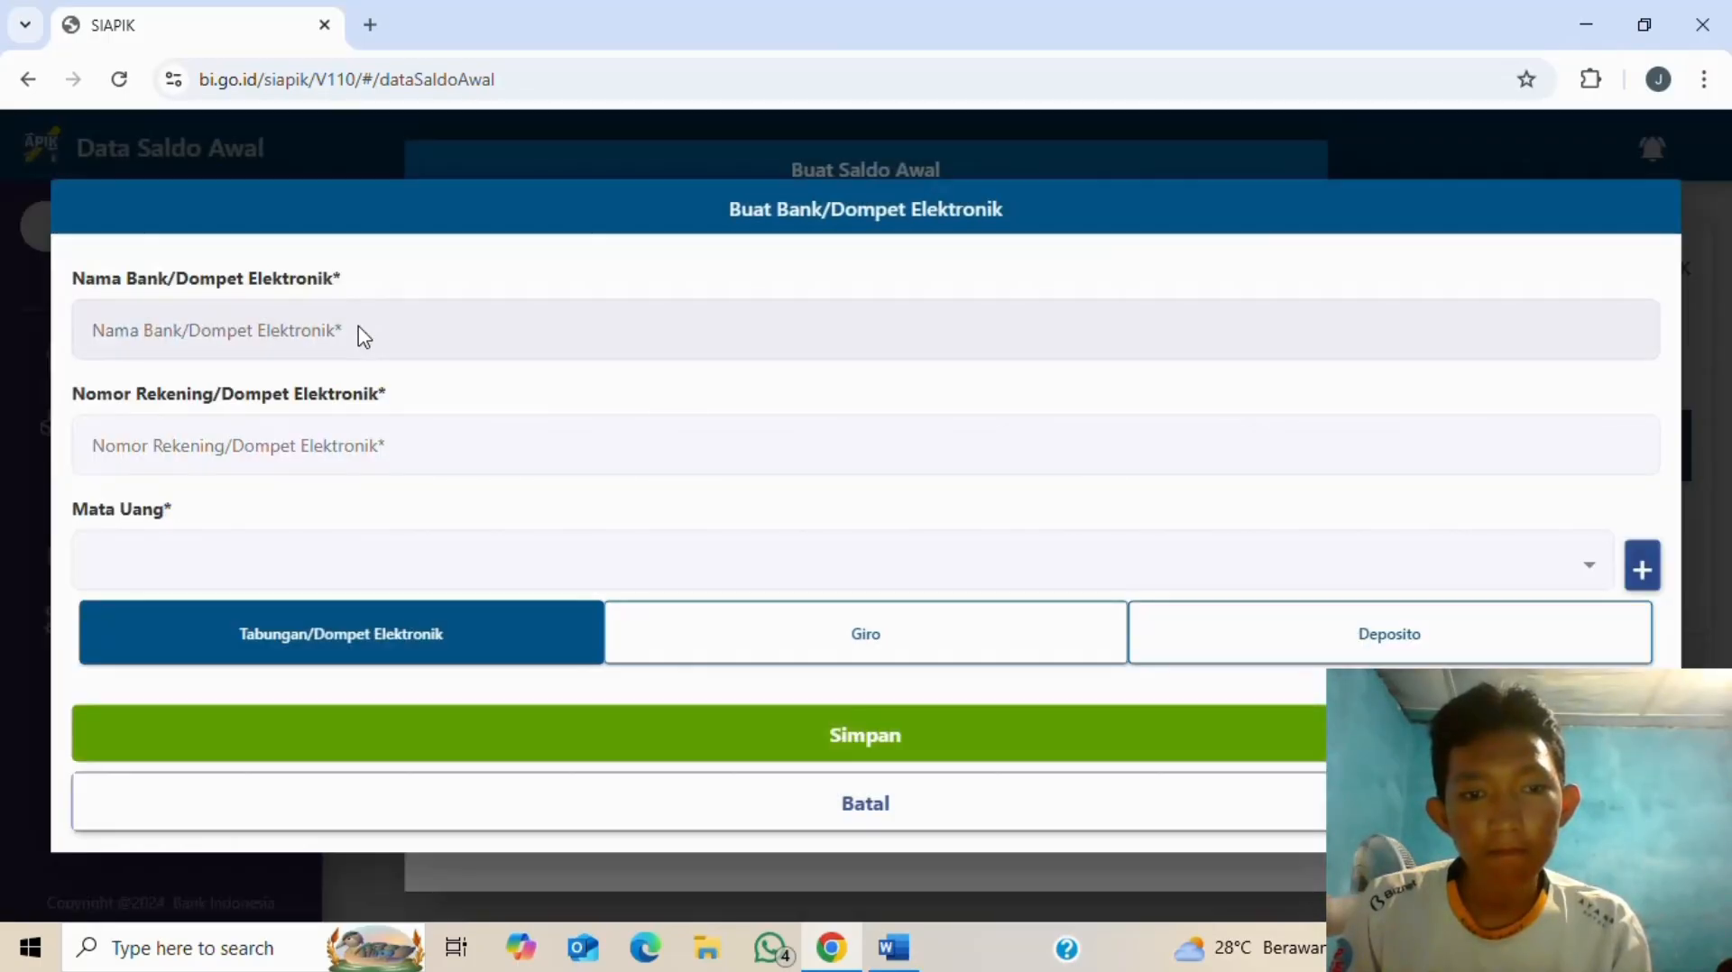
click(362, 333)
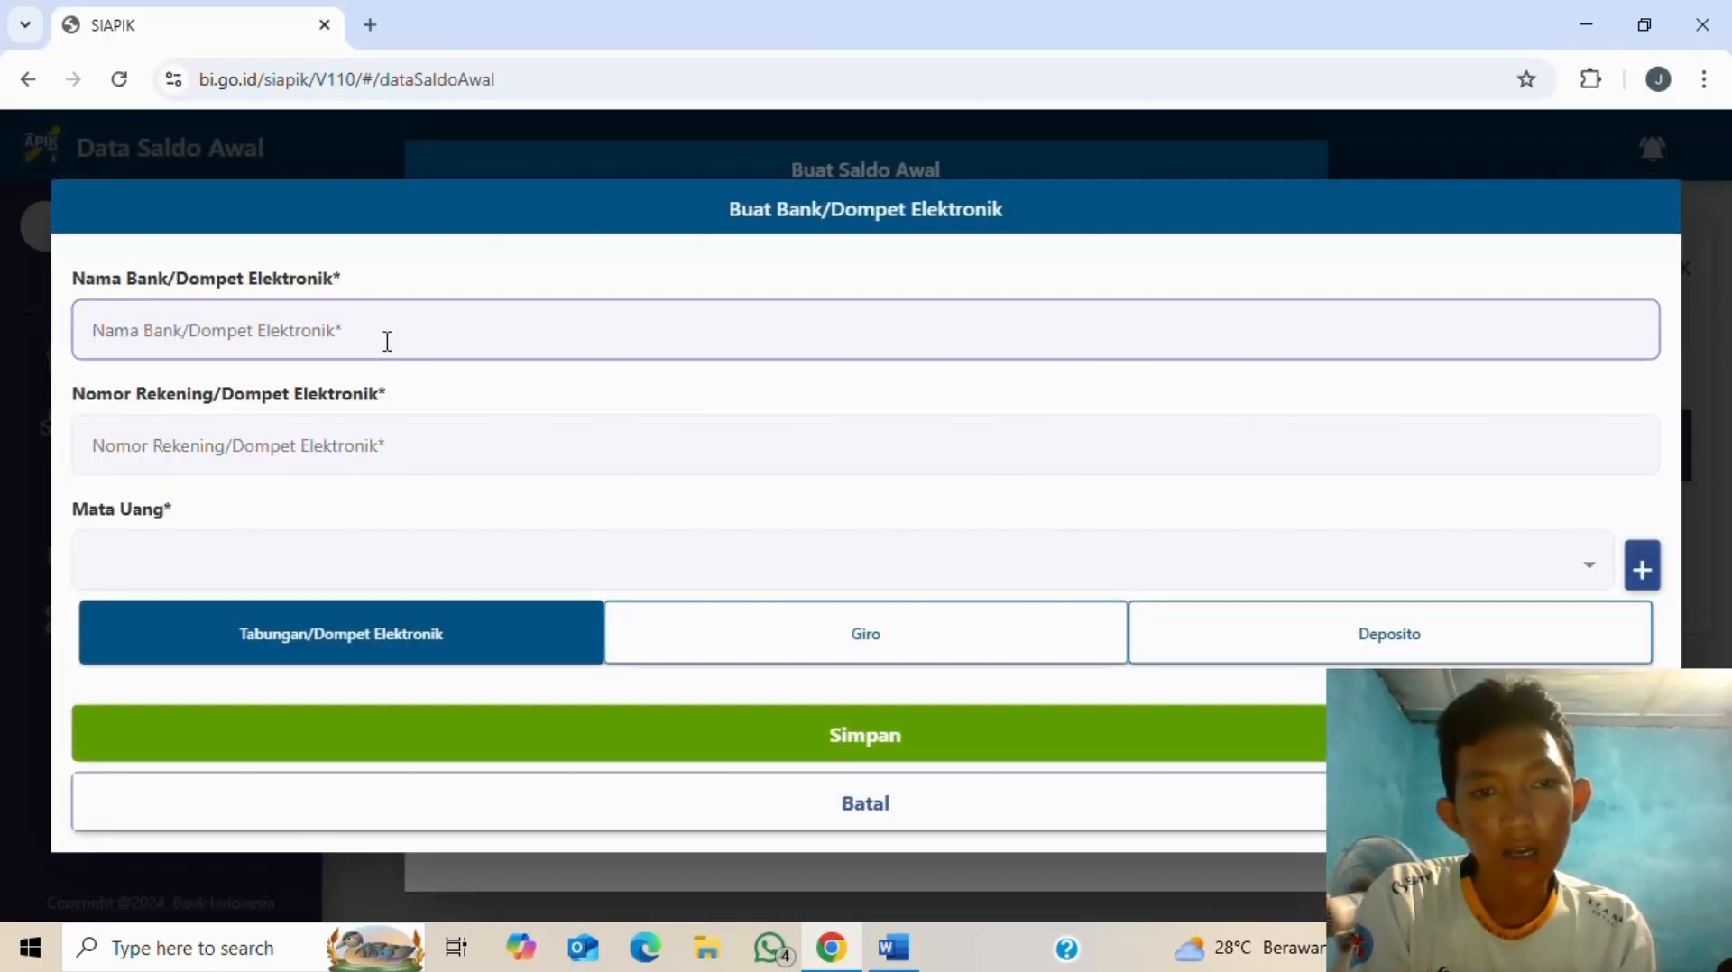
text(abc)
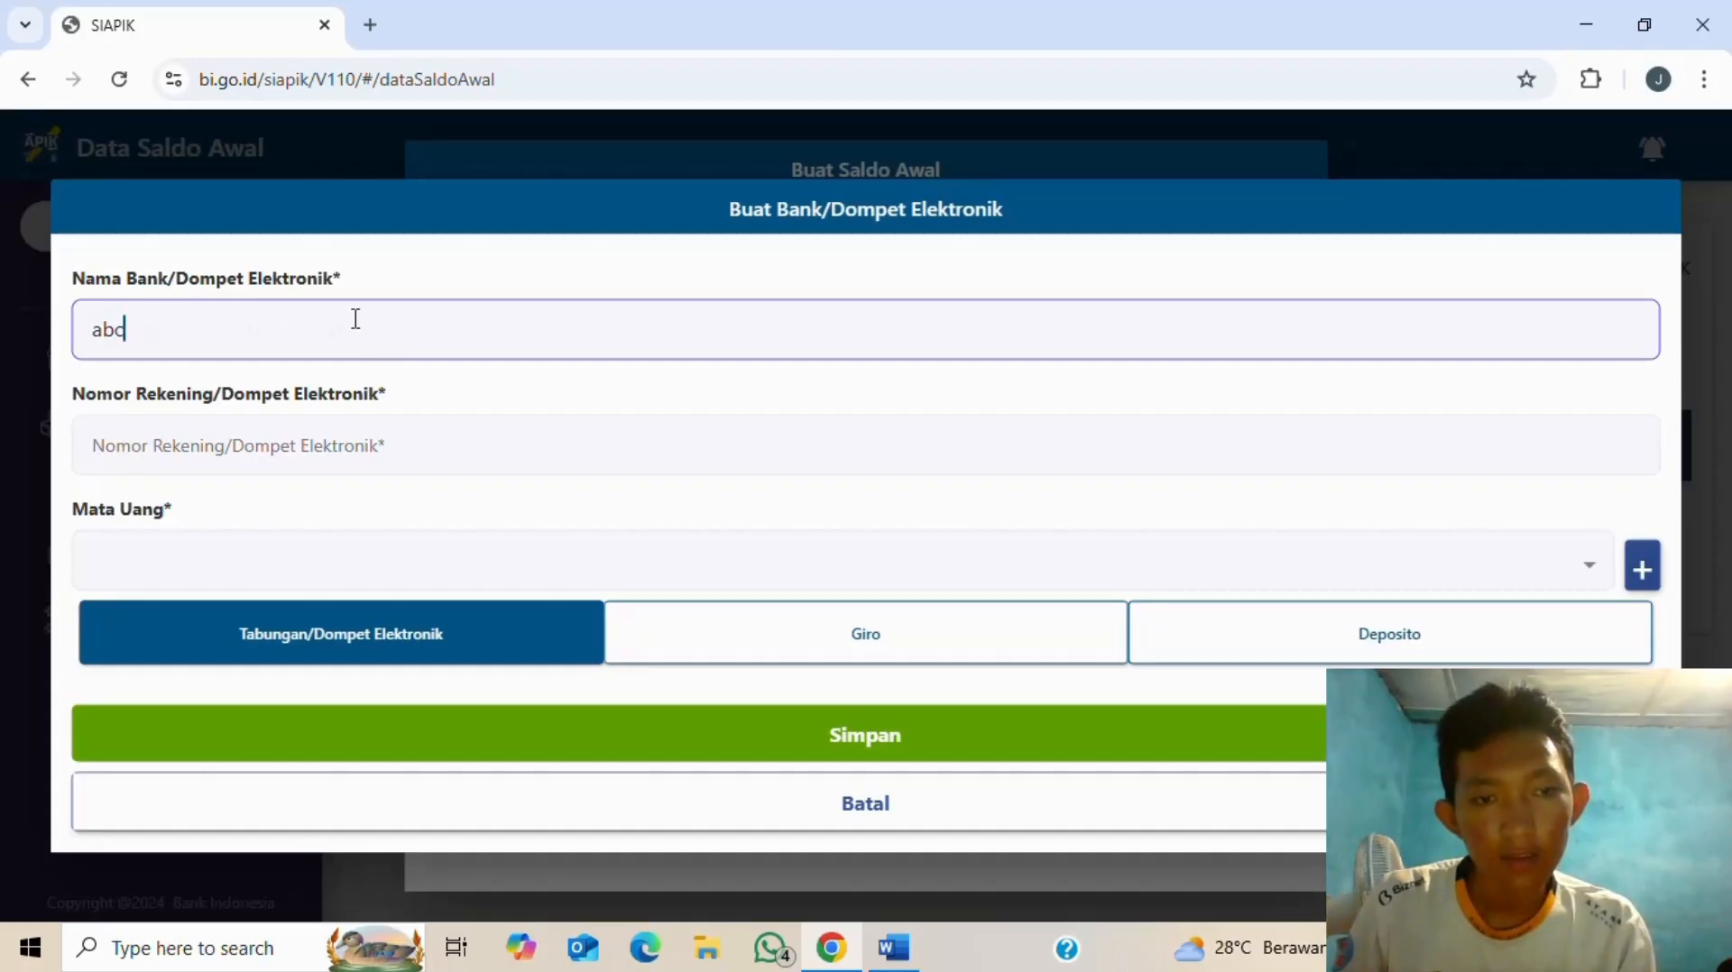
click(399, 456)
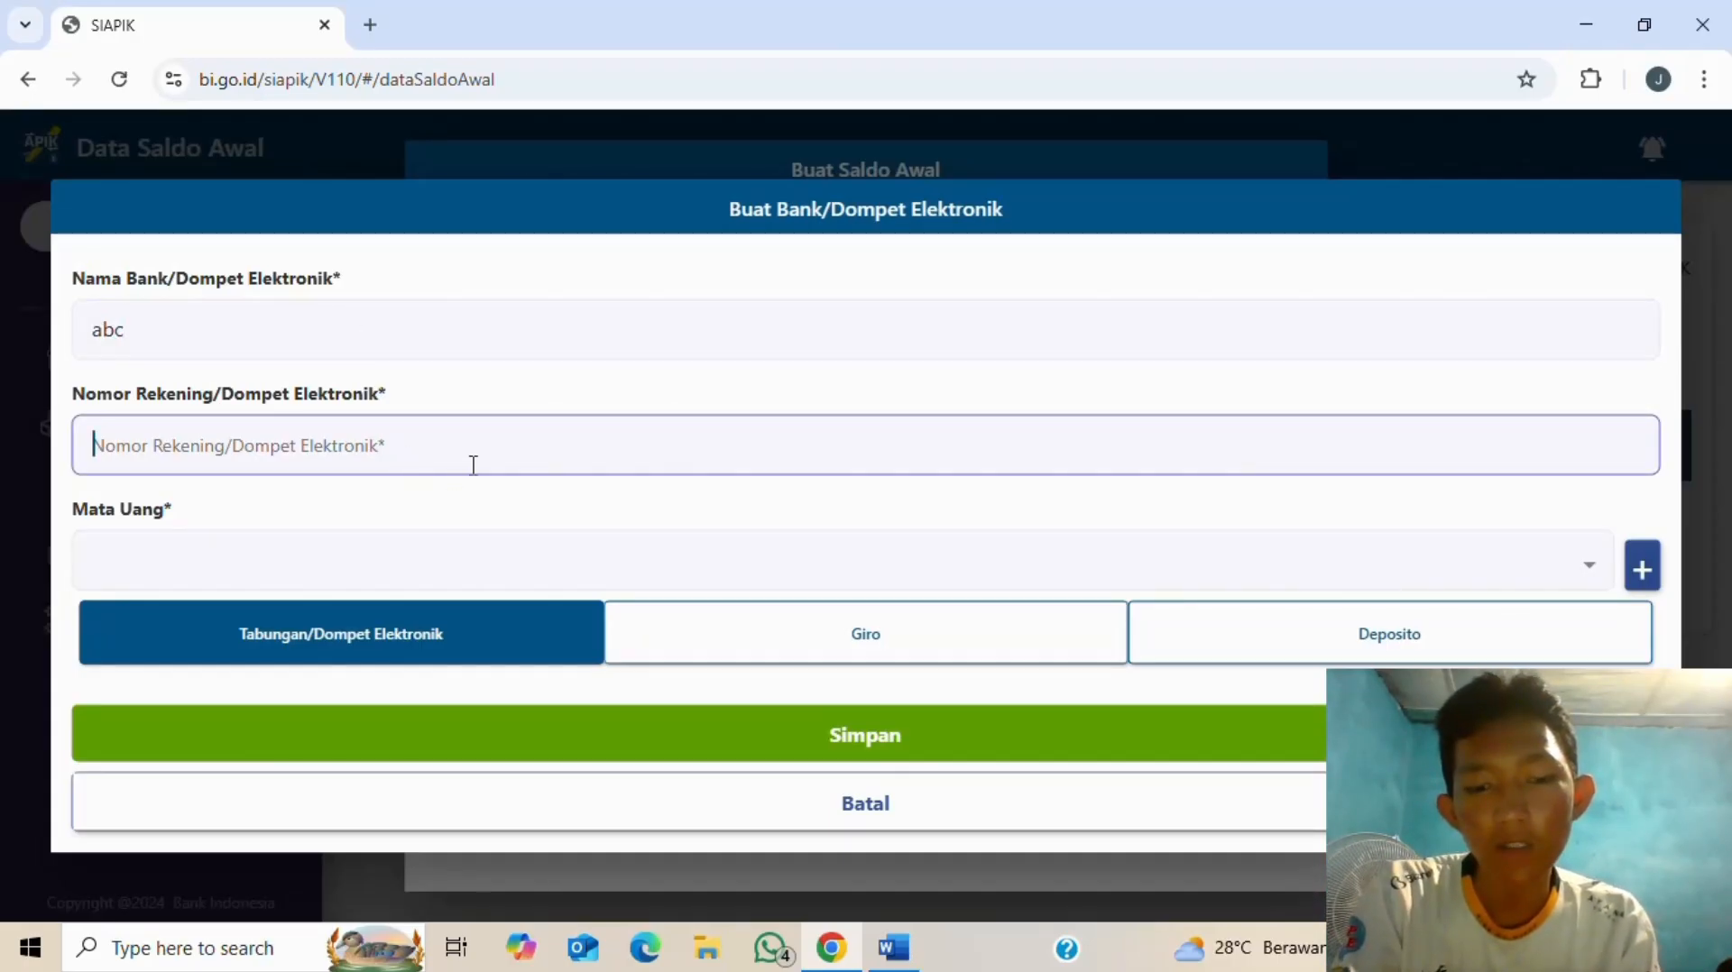
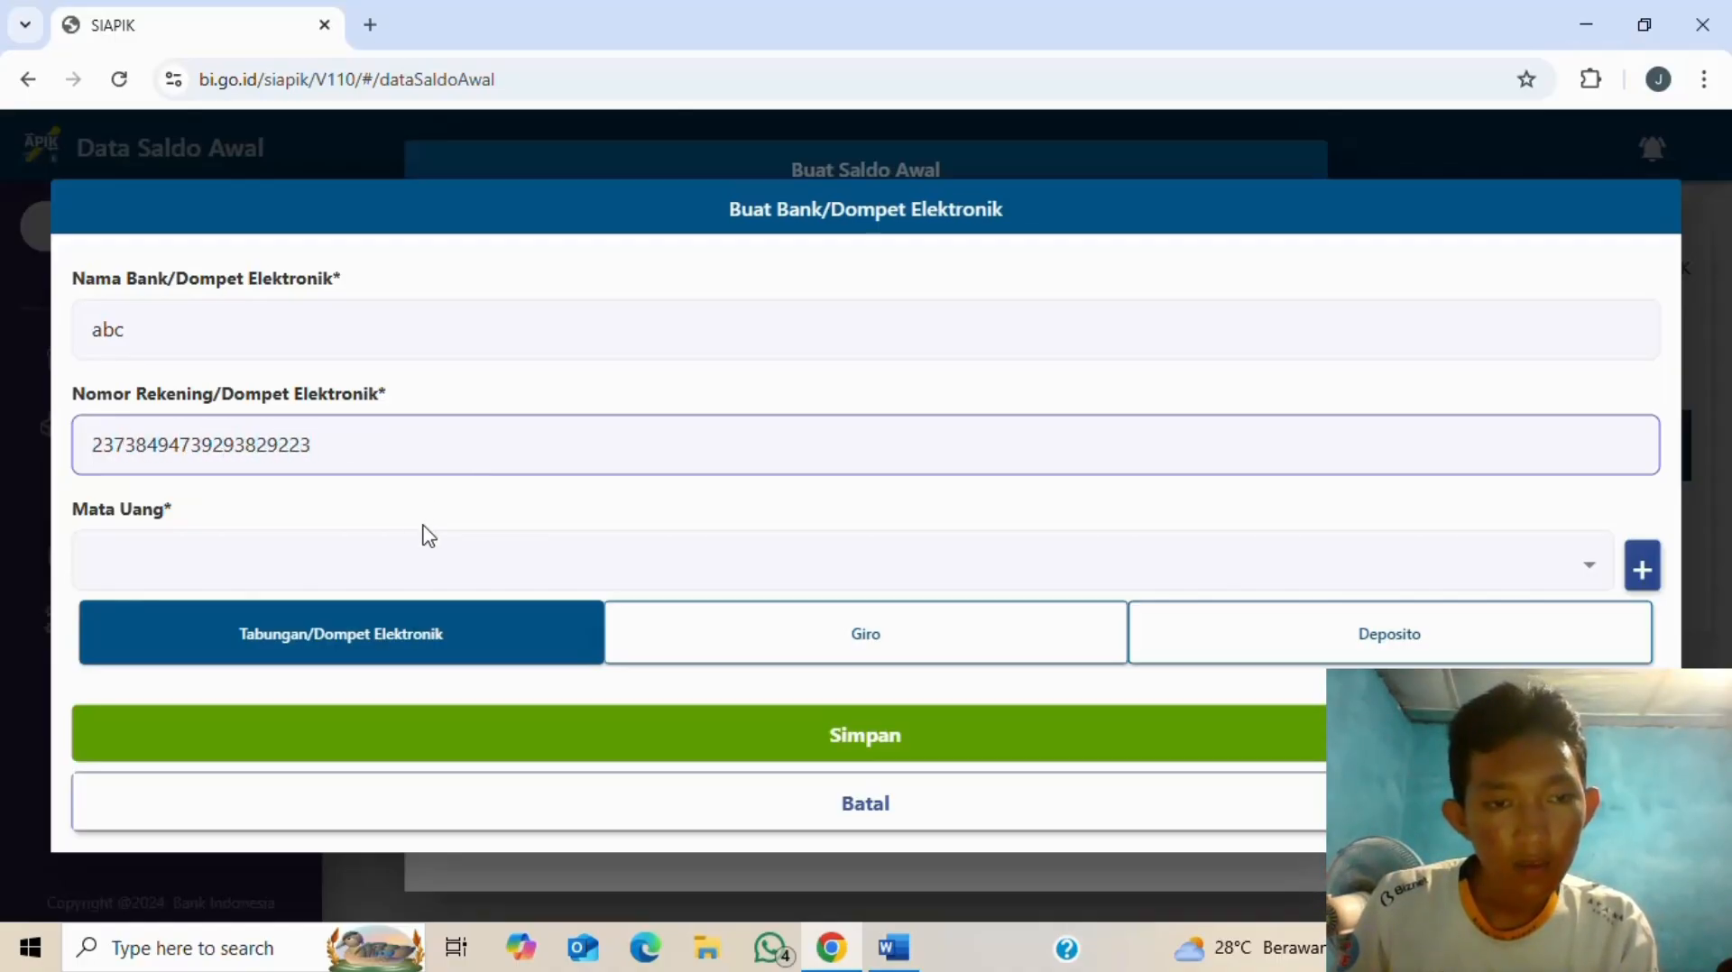
click(431, 559)
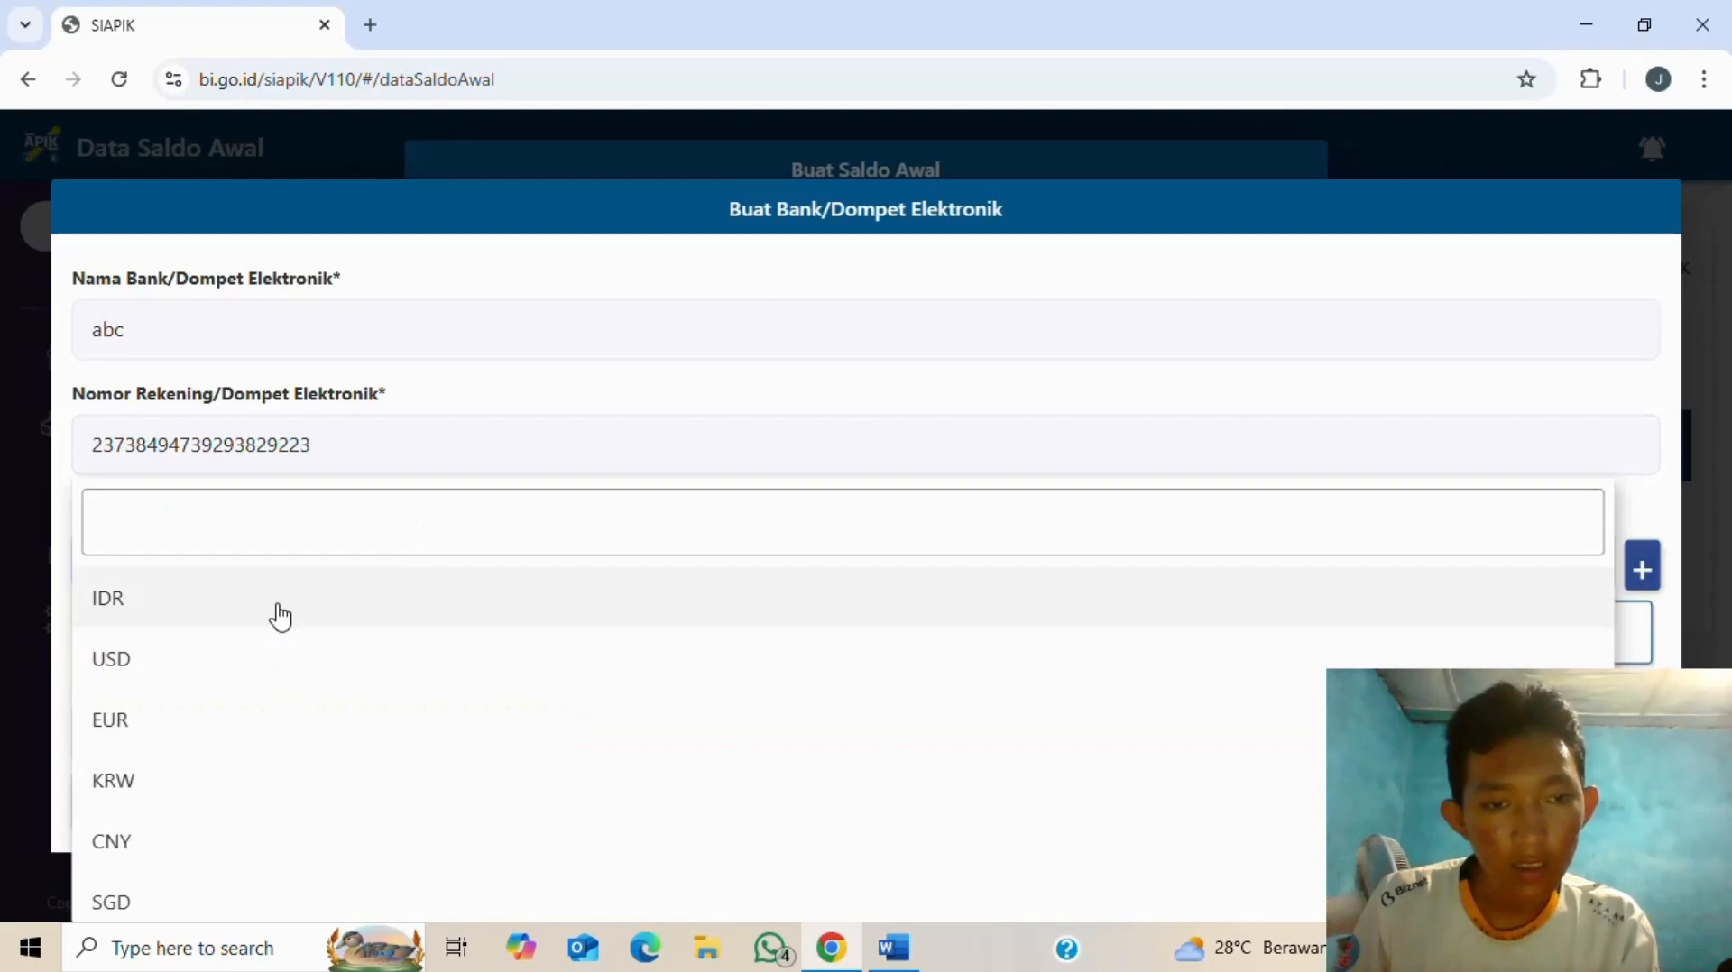
click(279, 606)
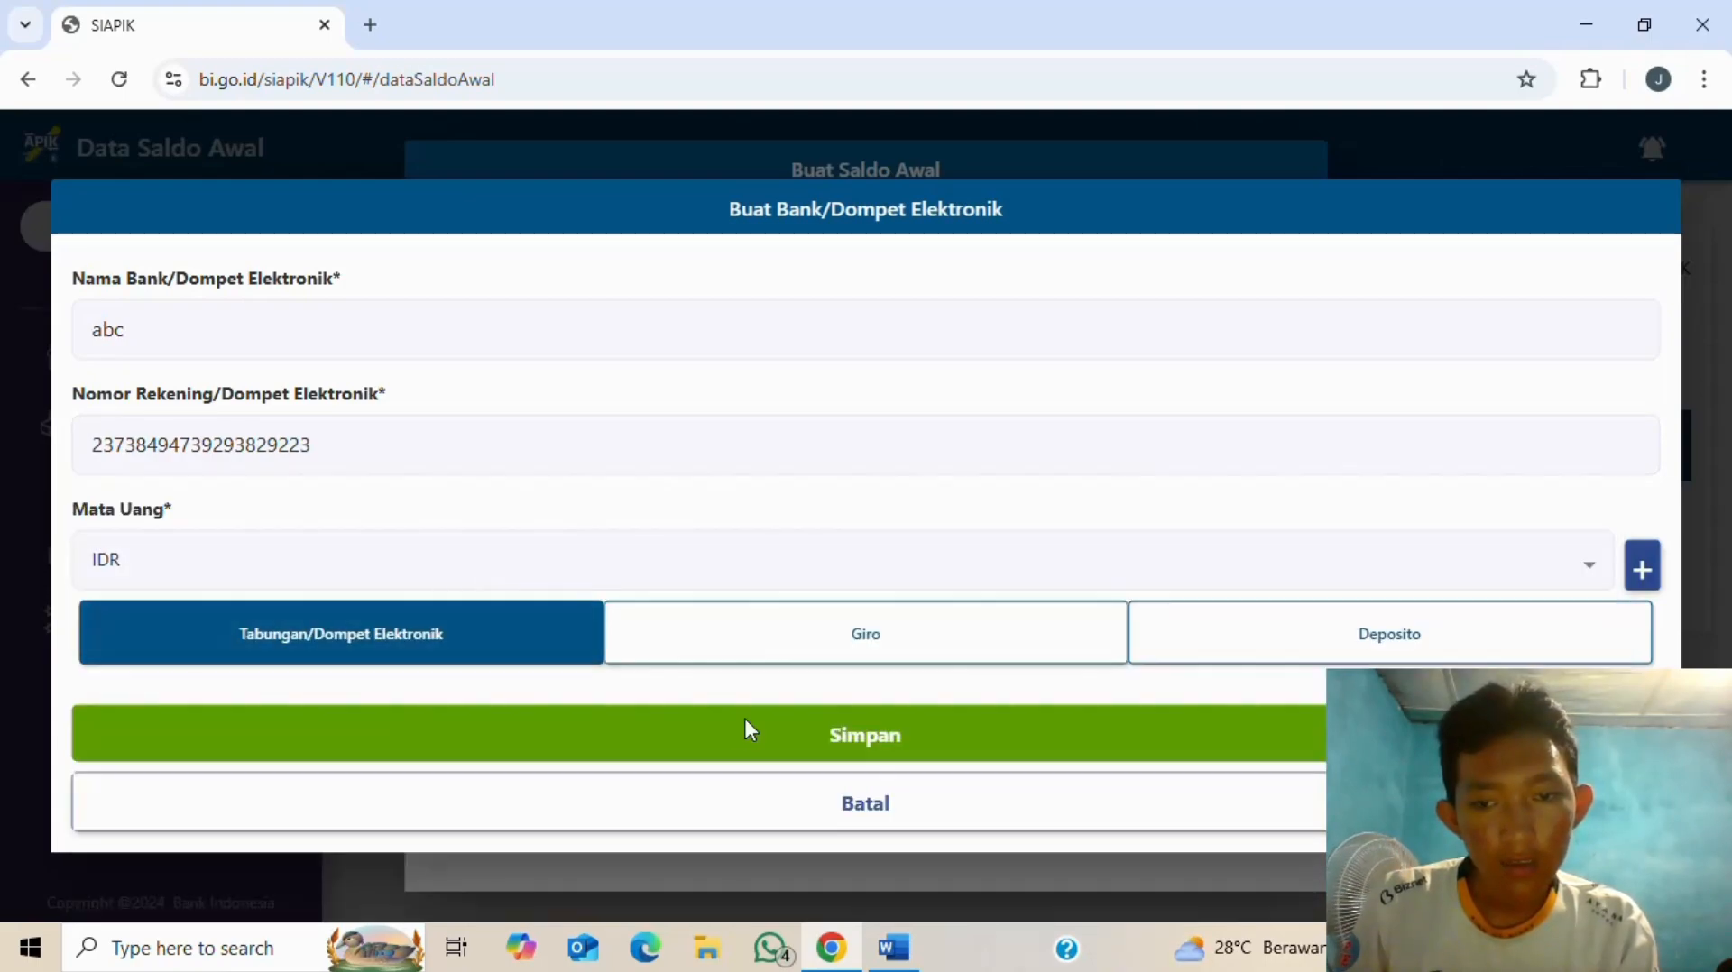
click(783, 749)
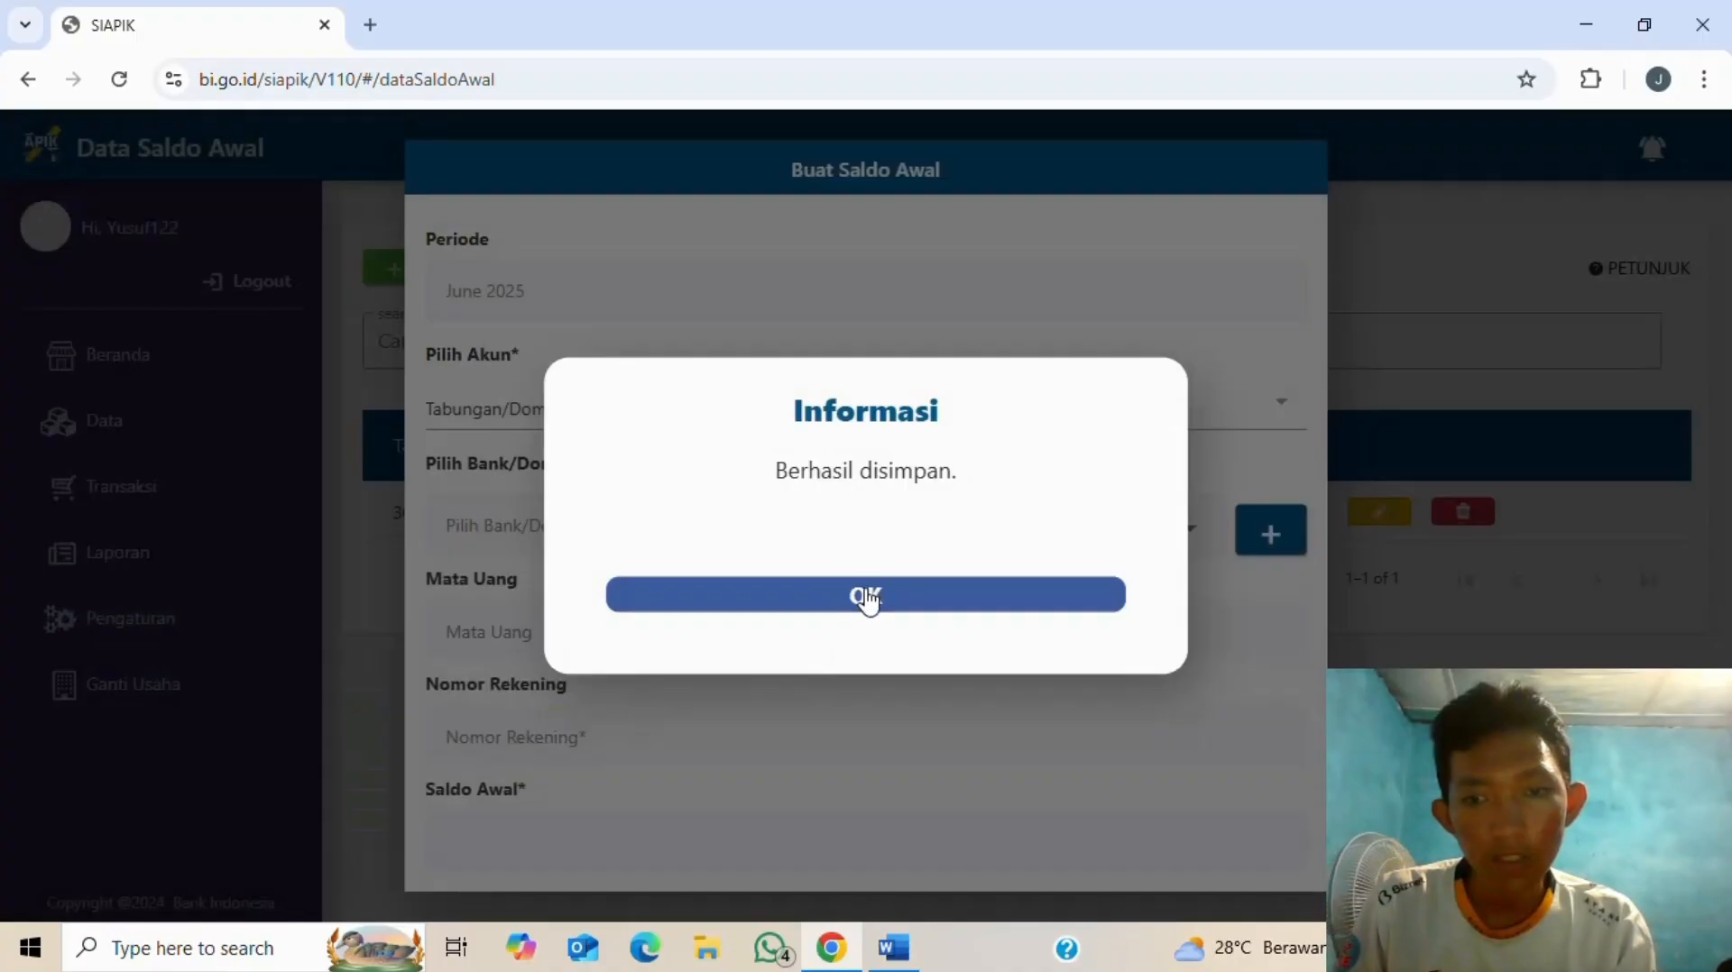
click(866, 596)
- Select bank abc and save its Rp 12.000.000 savings opening balance
click(1189, 532)
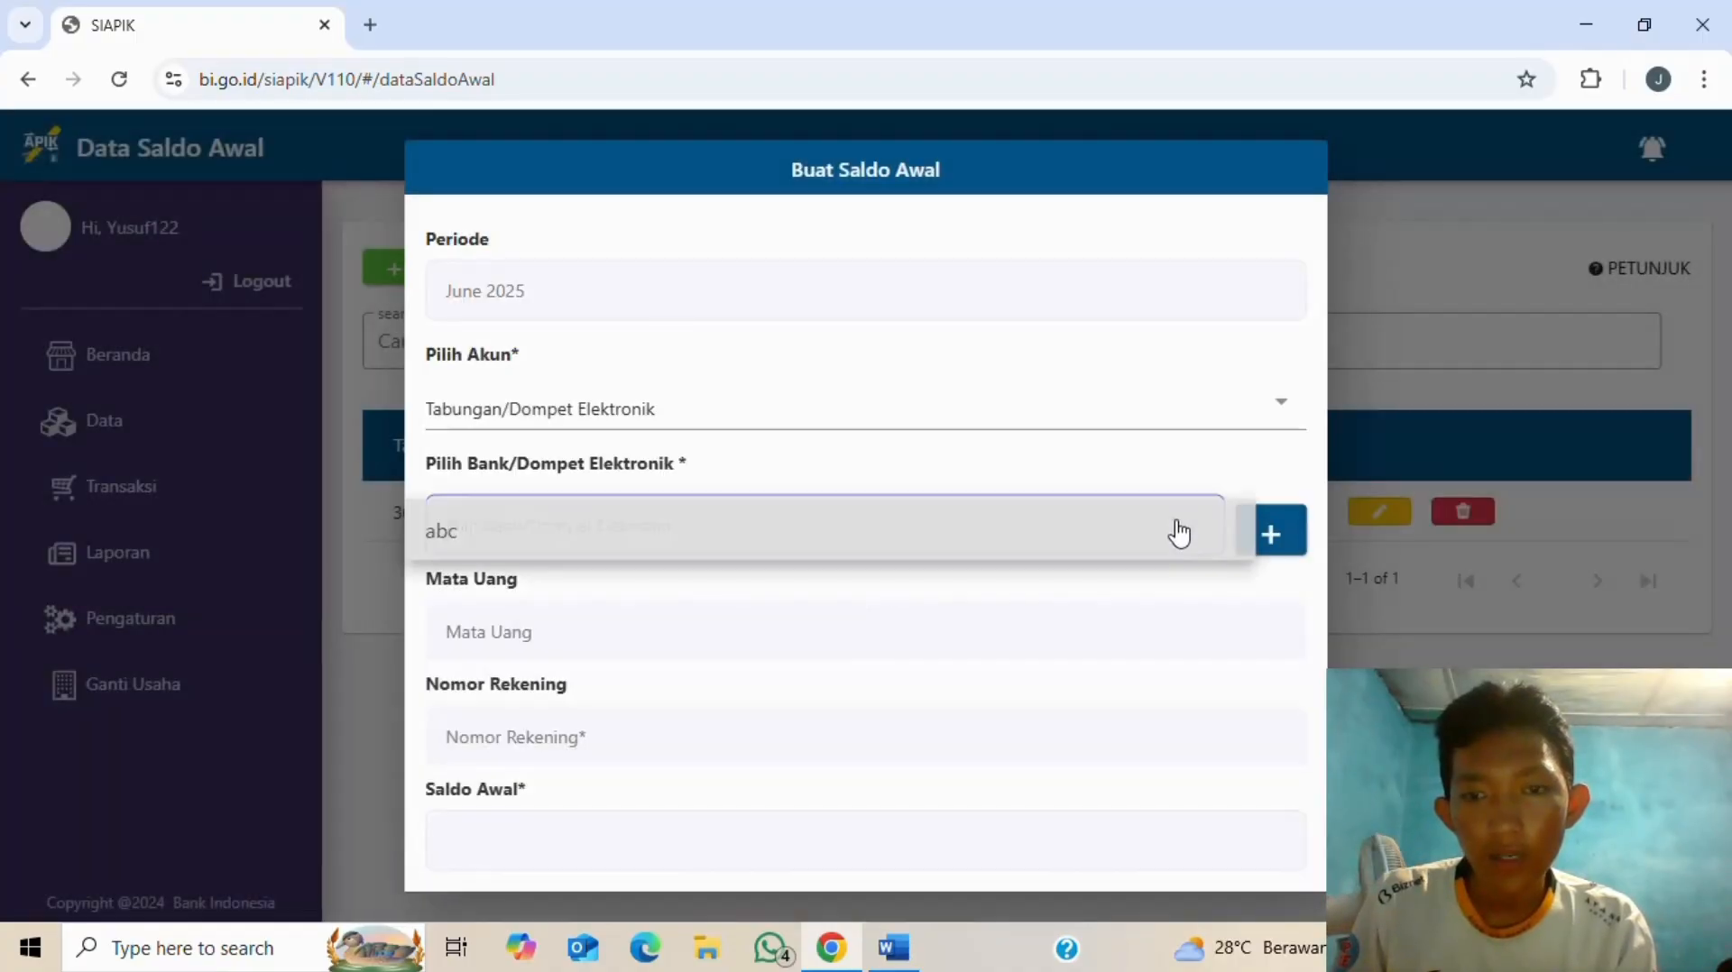
click(904, 530)
scroll(567, 574, down, 1)
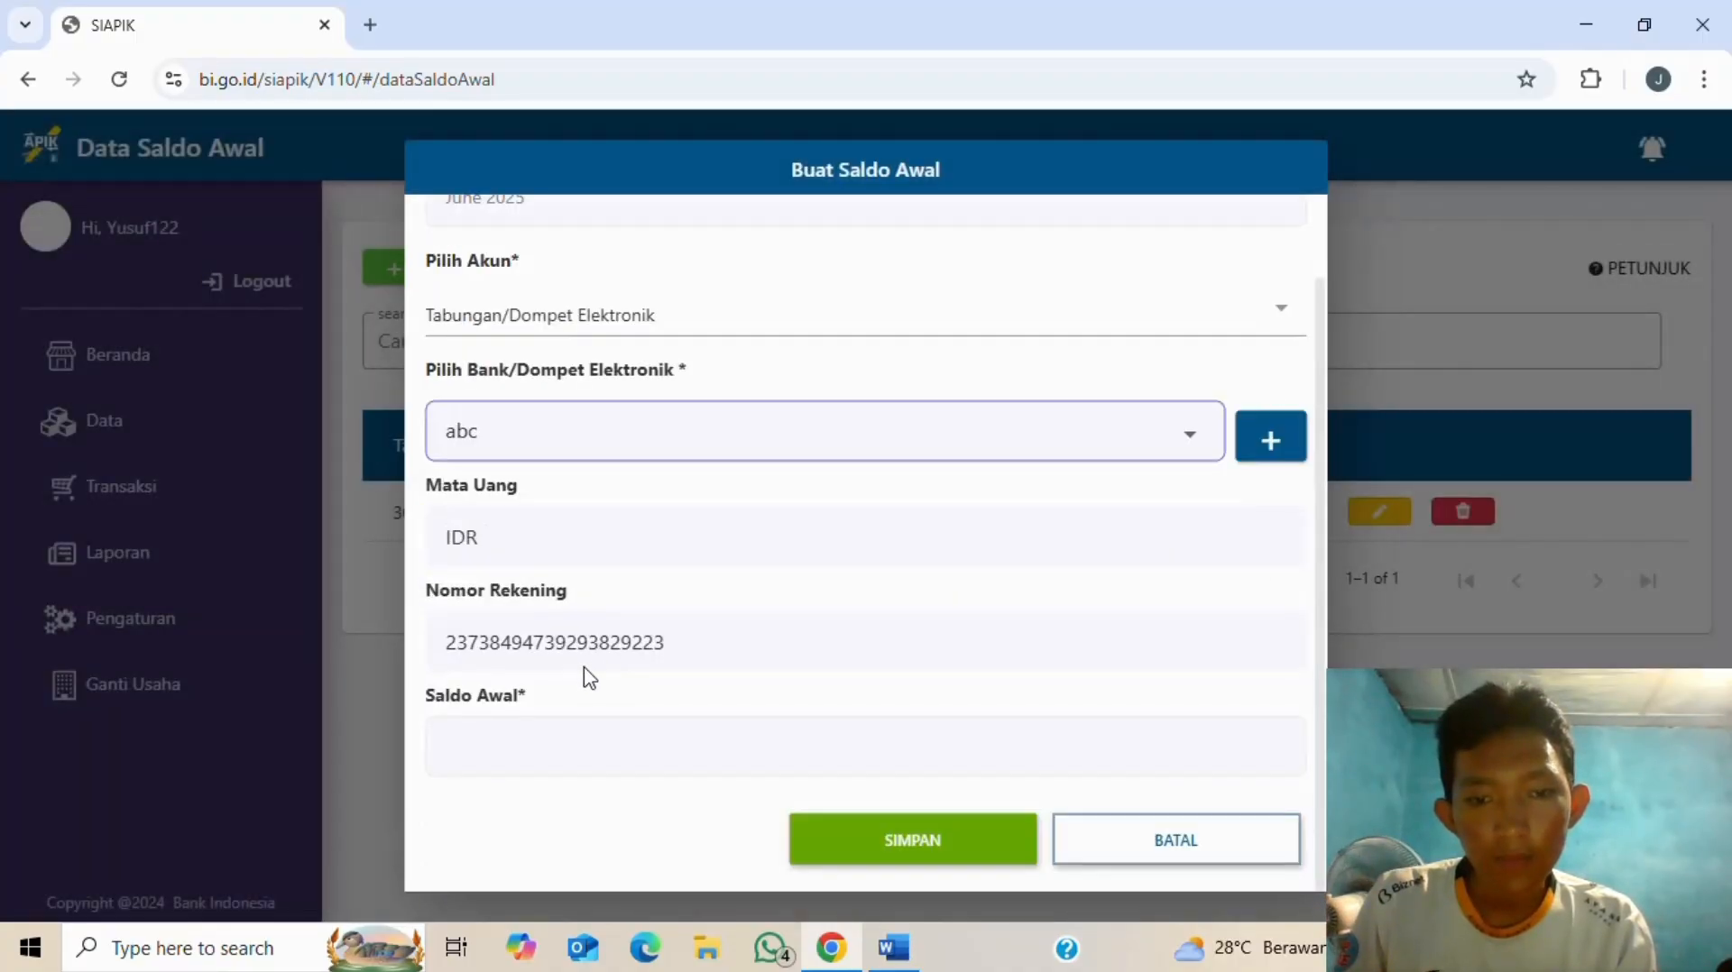
click(467, 756)
key(alt+Tab)
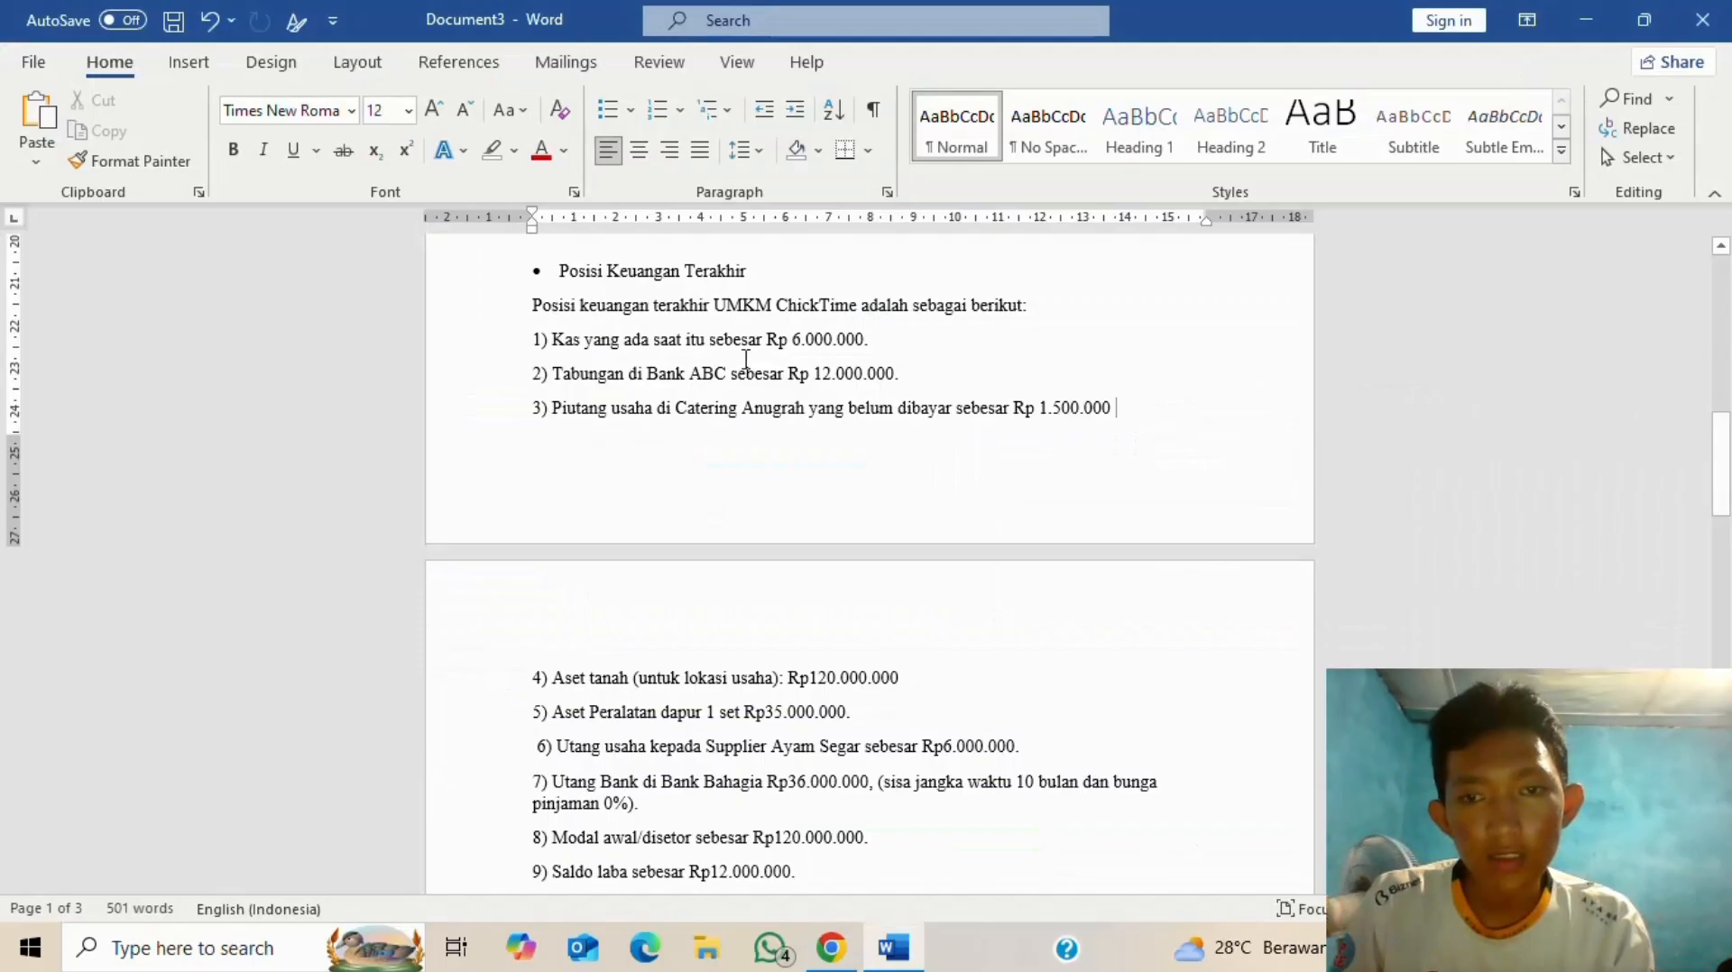
key(alt+Tab)
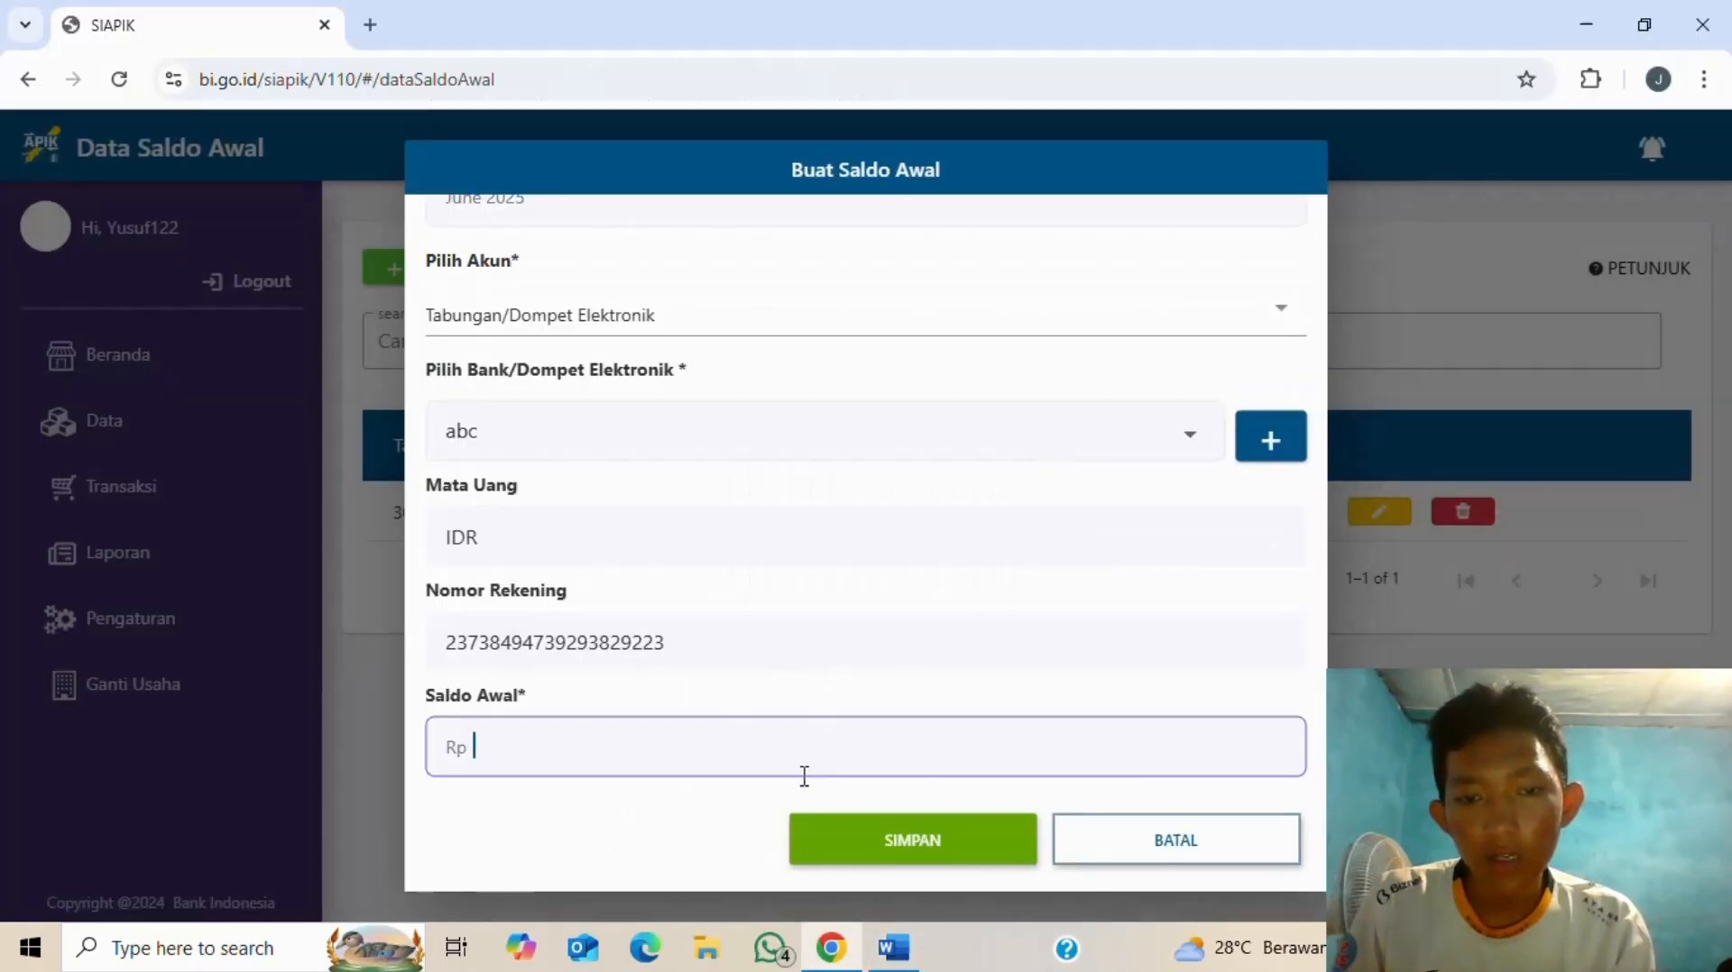
text(12.000.00)
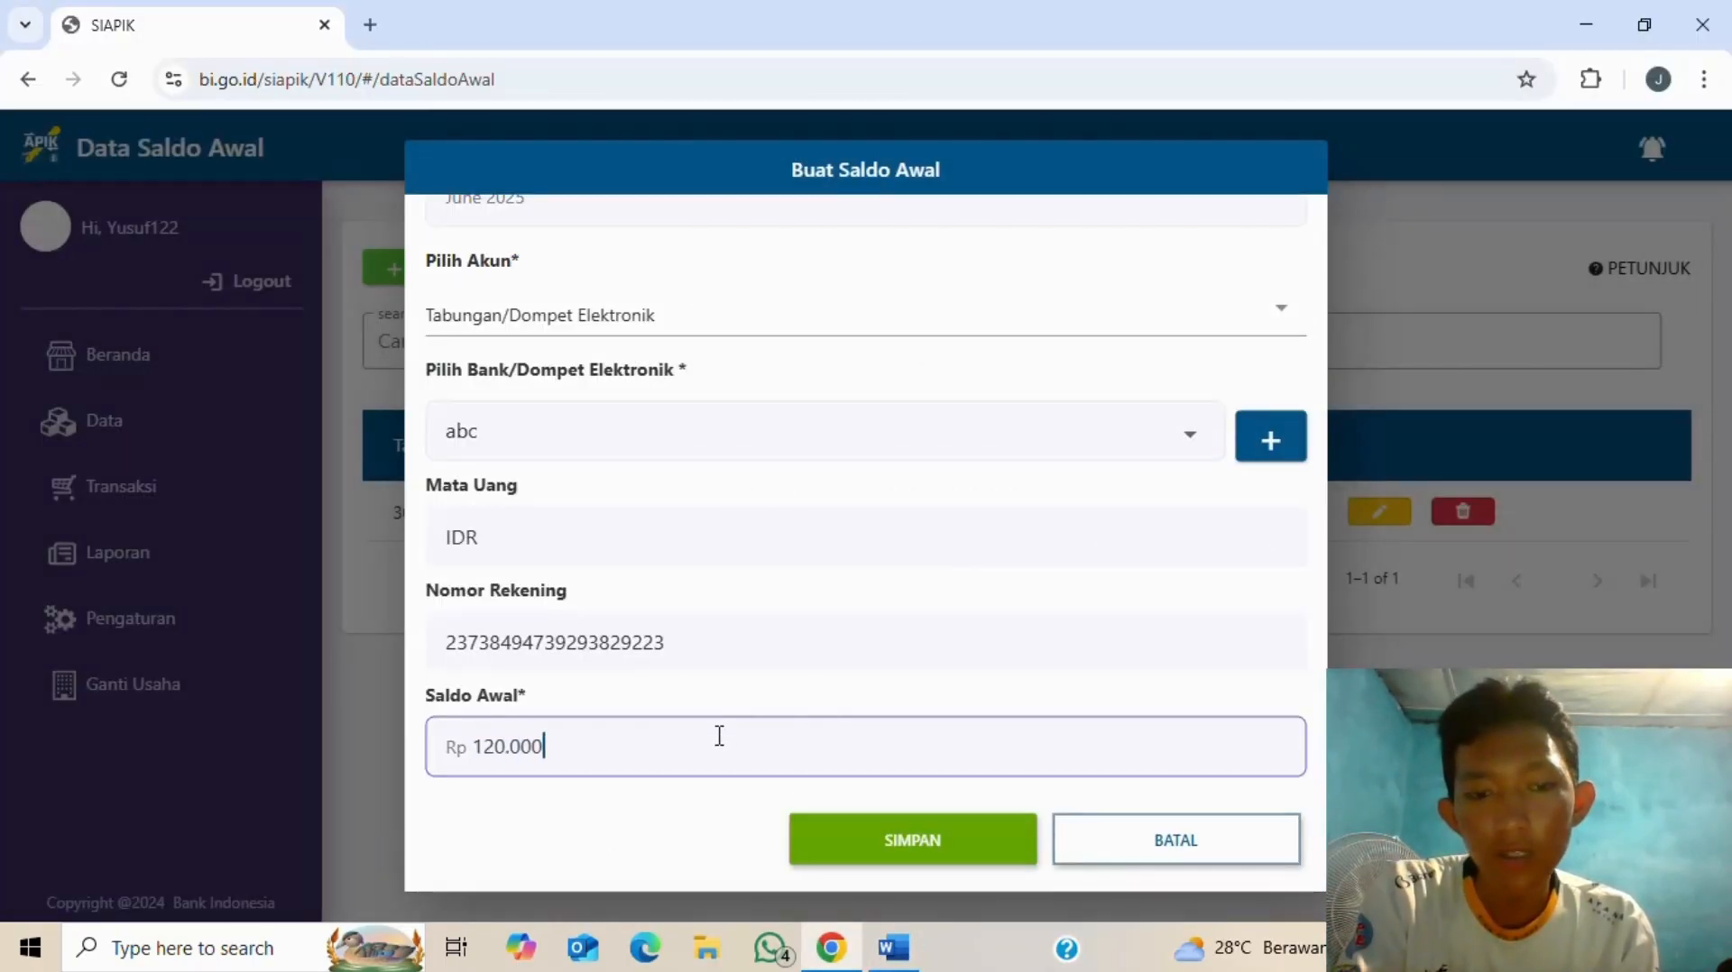
text(0)
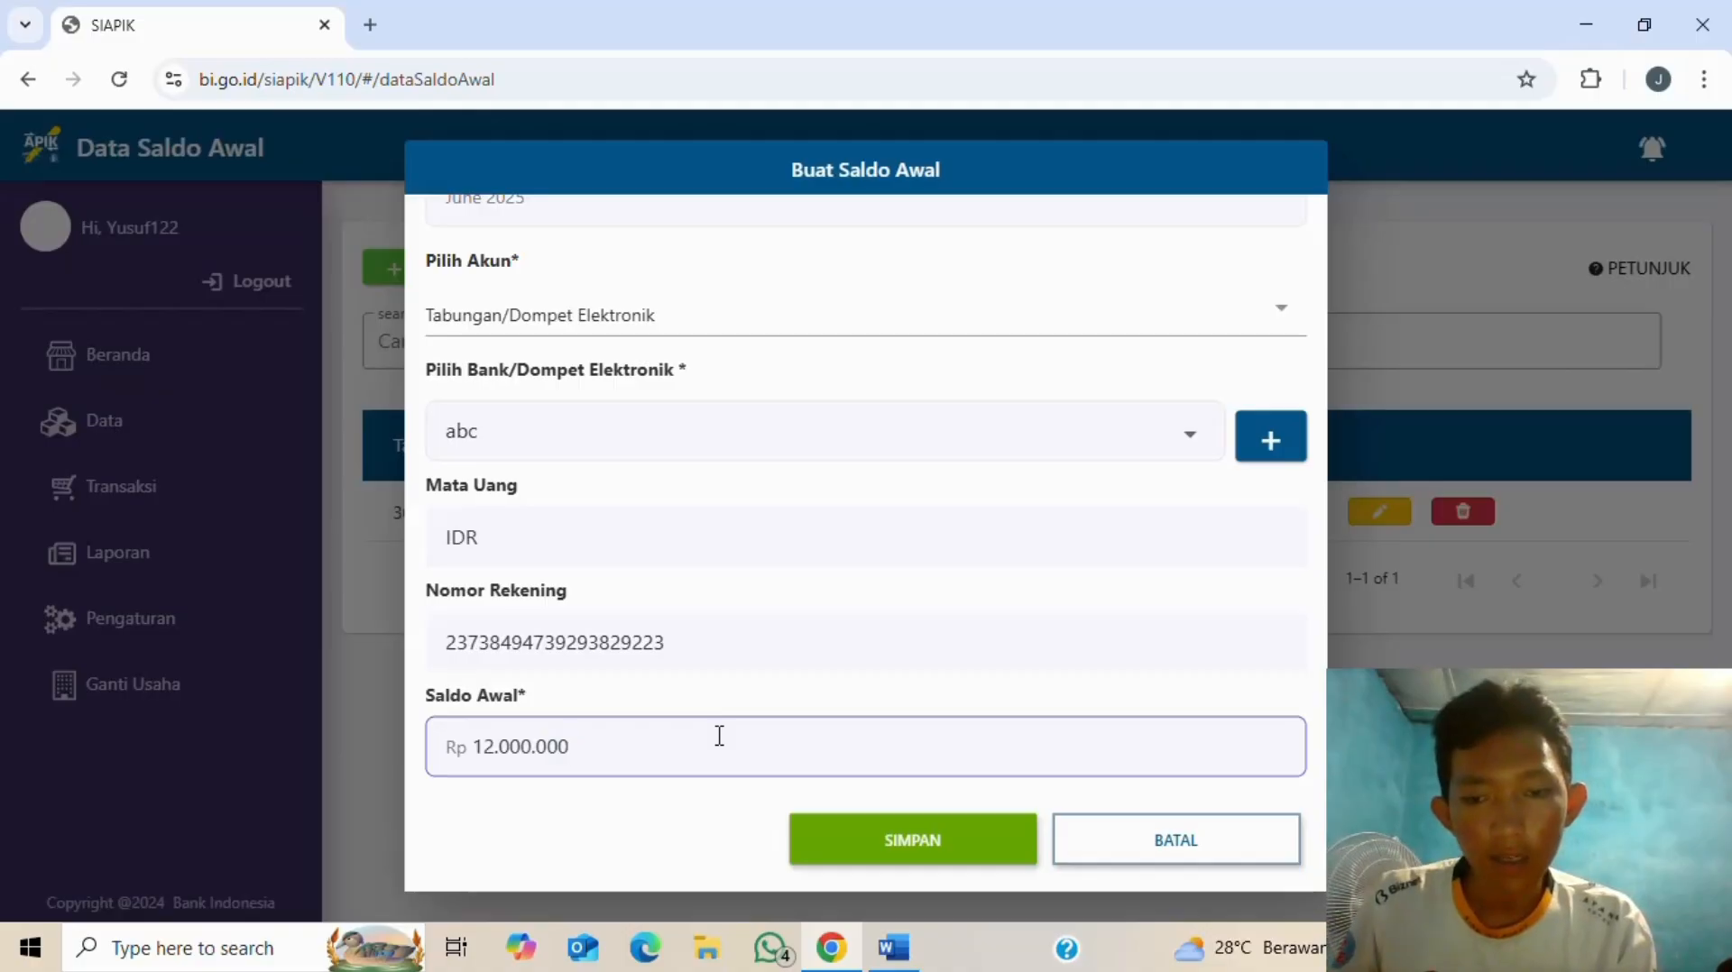
click(866, 841)
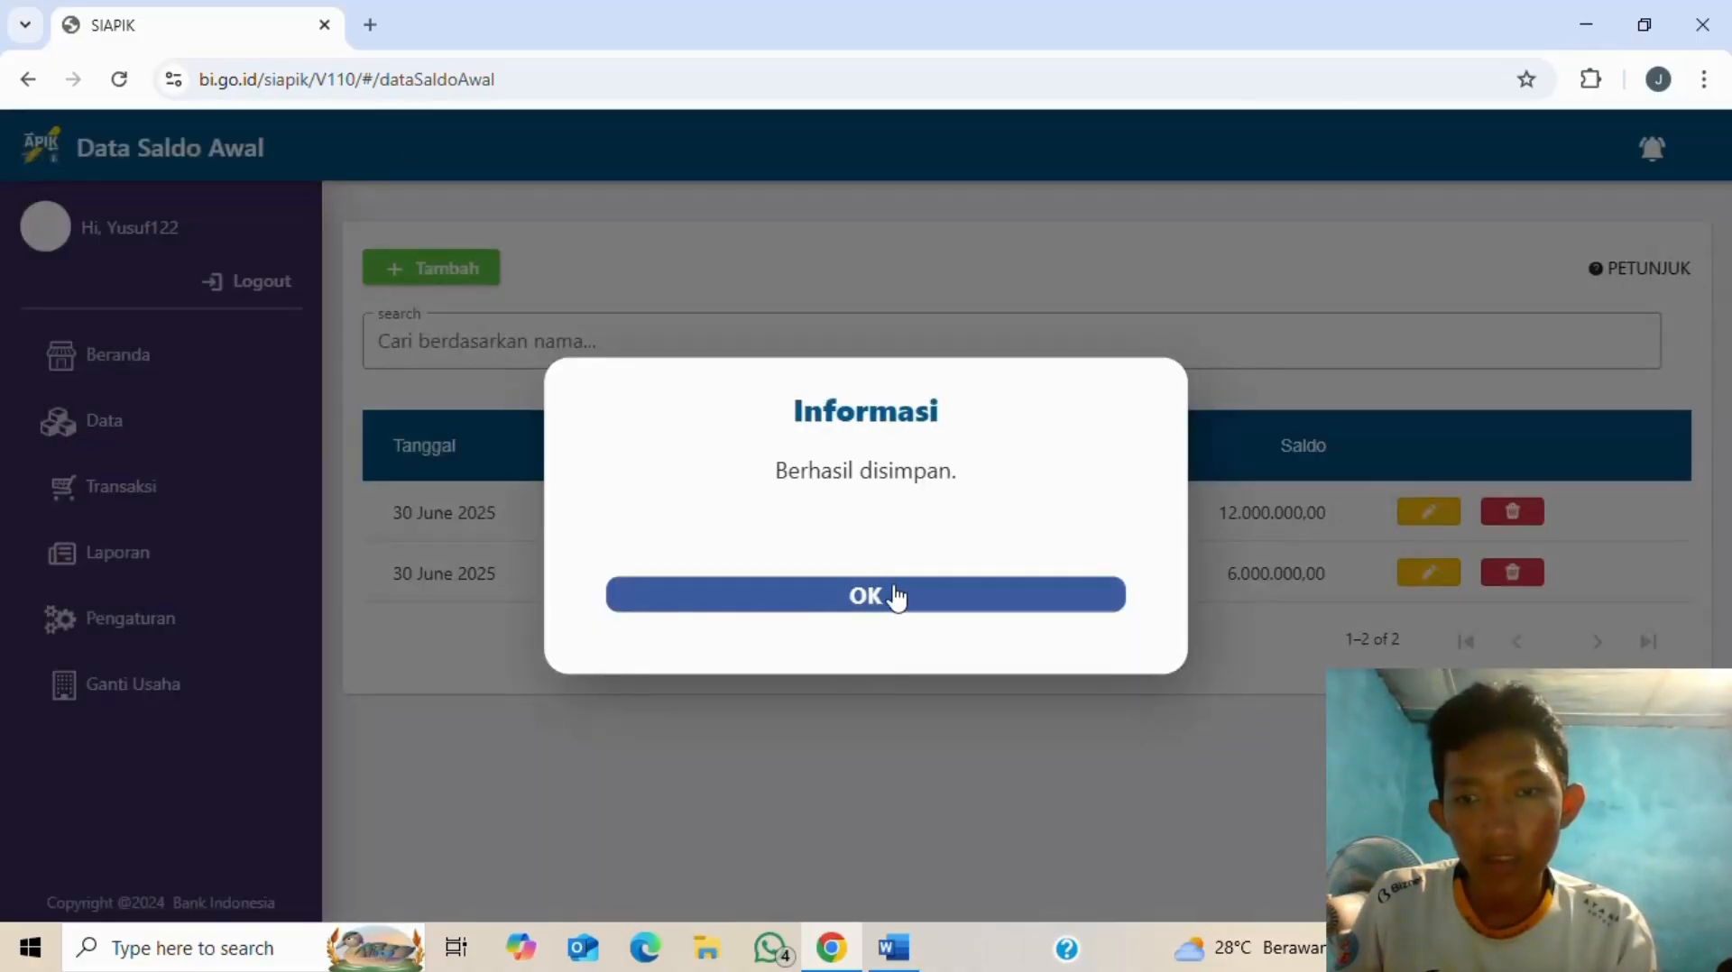
click(896, 595)
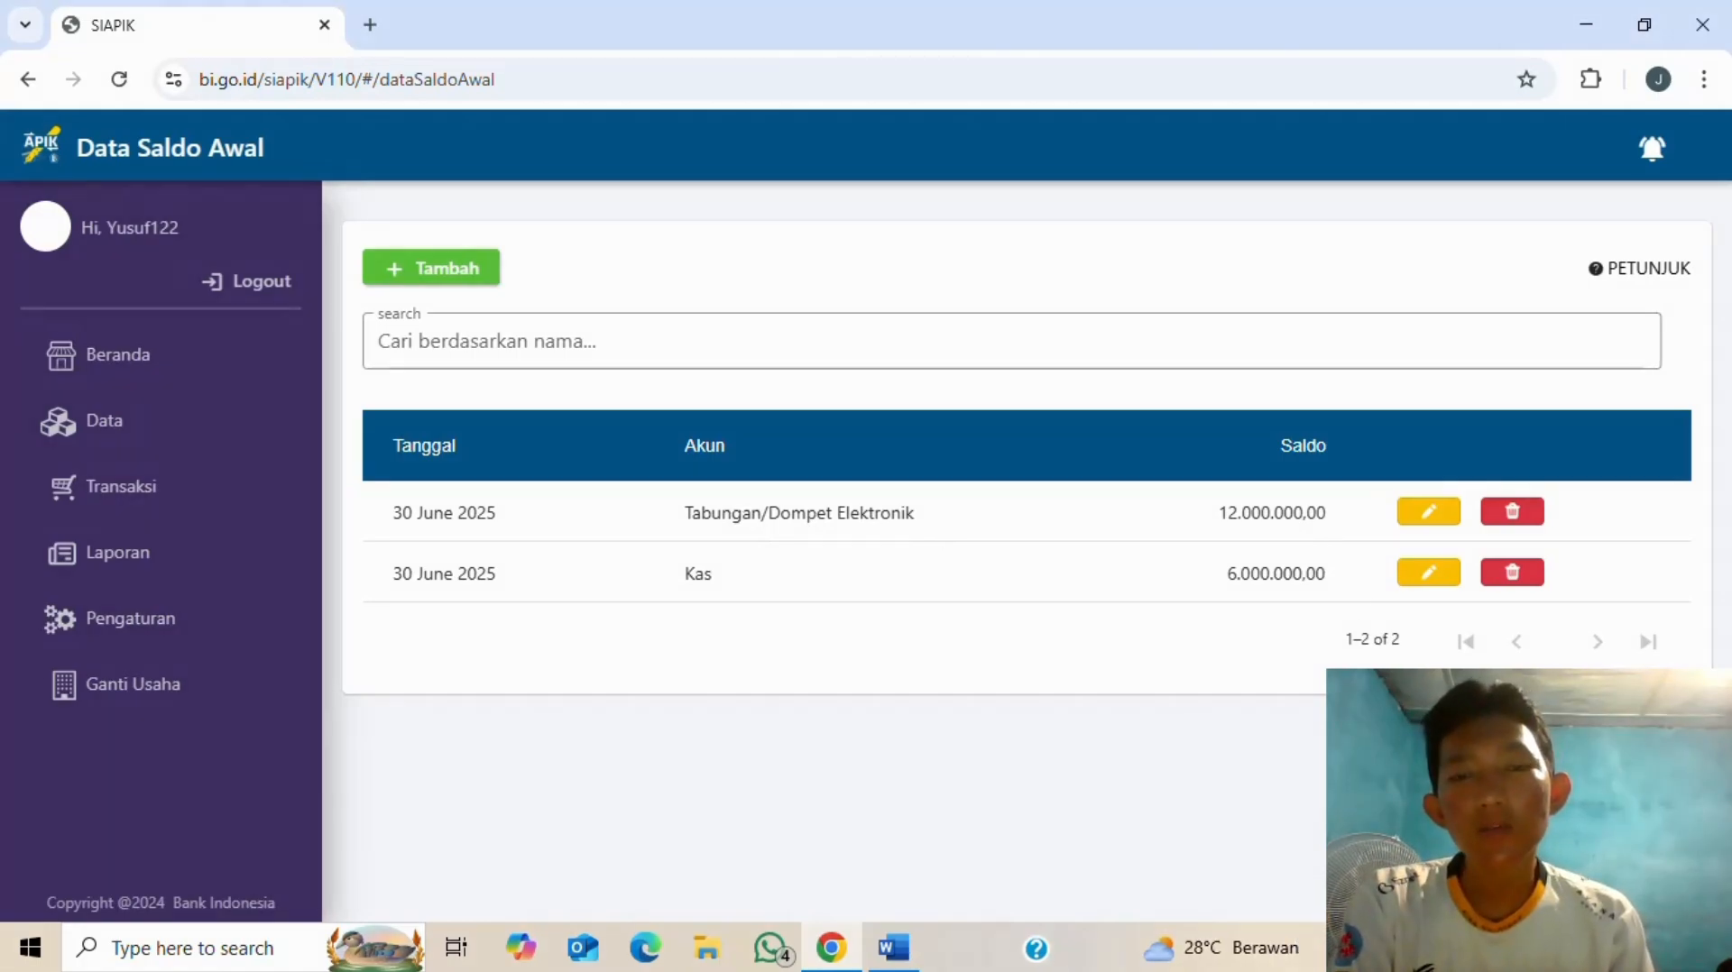
- Read the Word notes, then start a new June 2025 opening-balance entry in SIAPIK
key(alt+Tab)
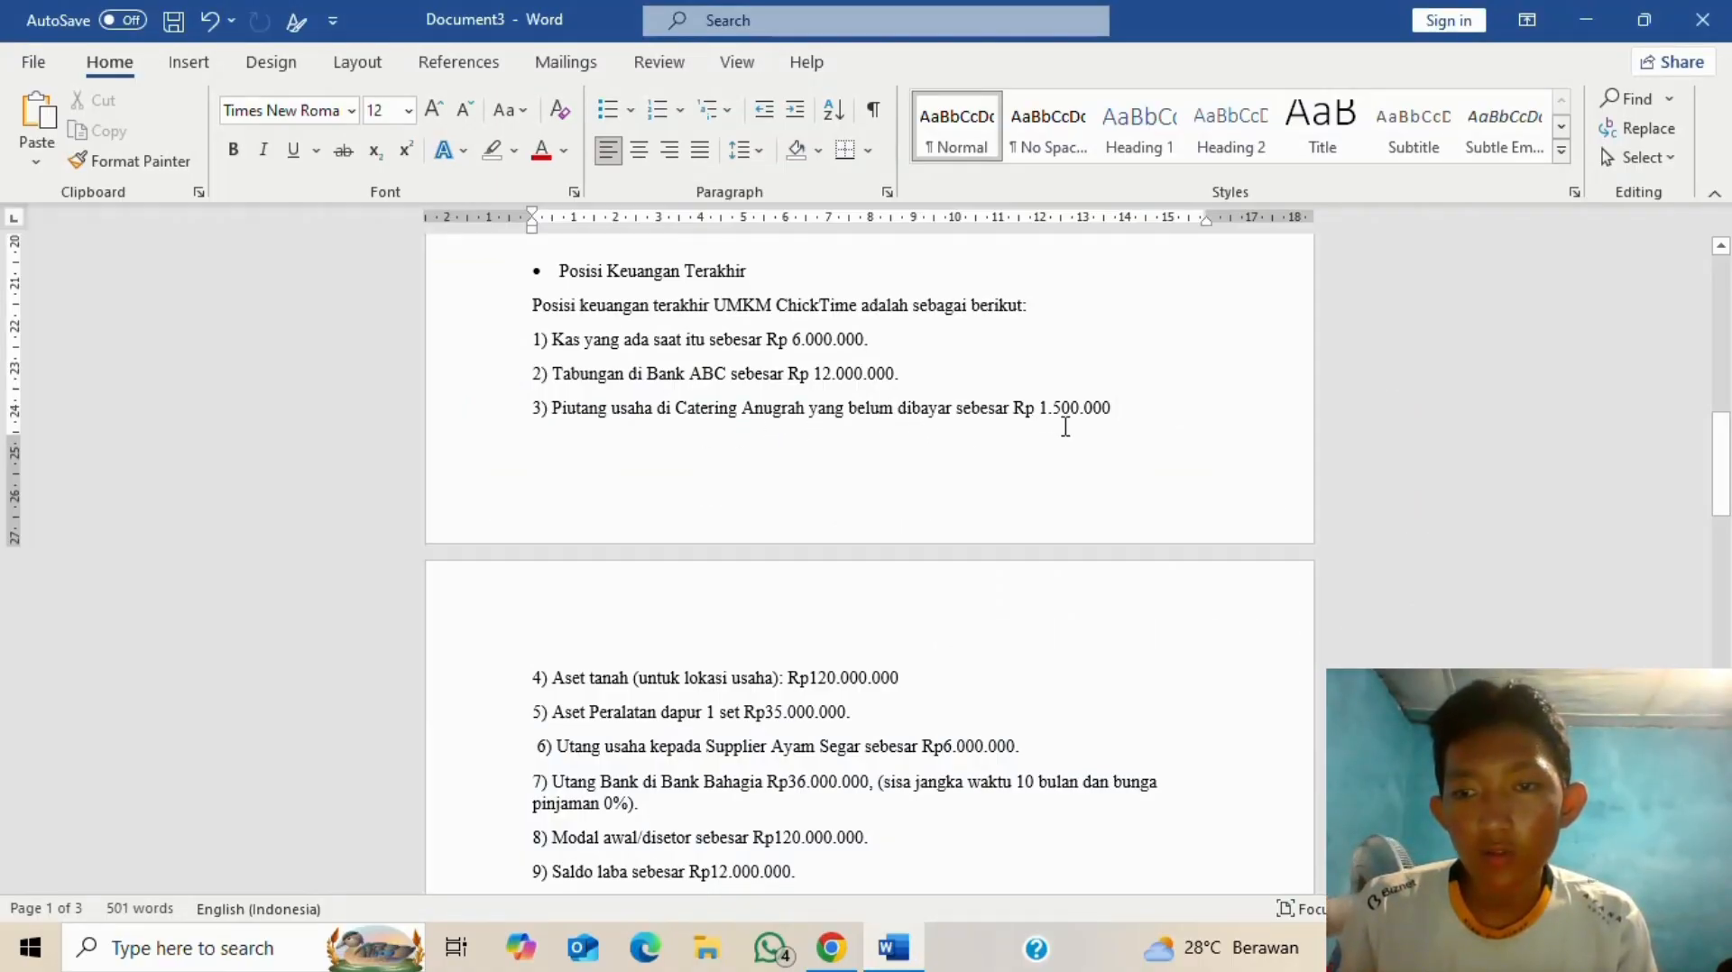
key(alt+Tab)
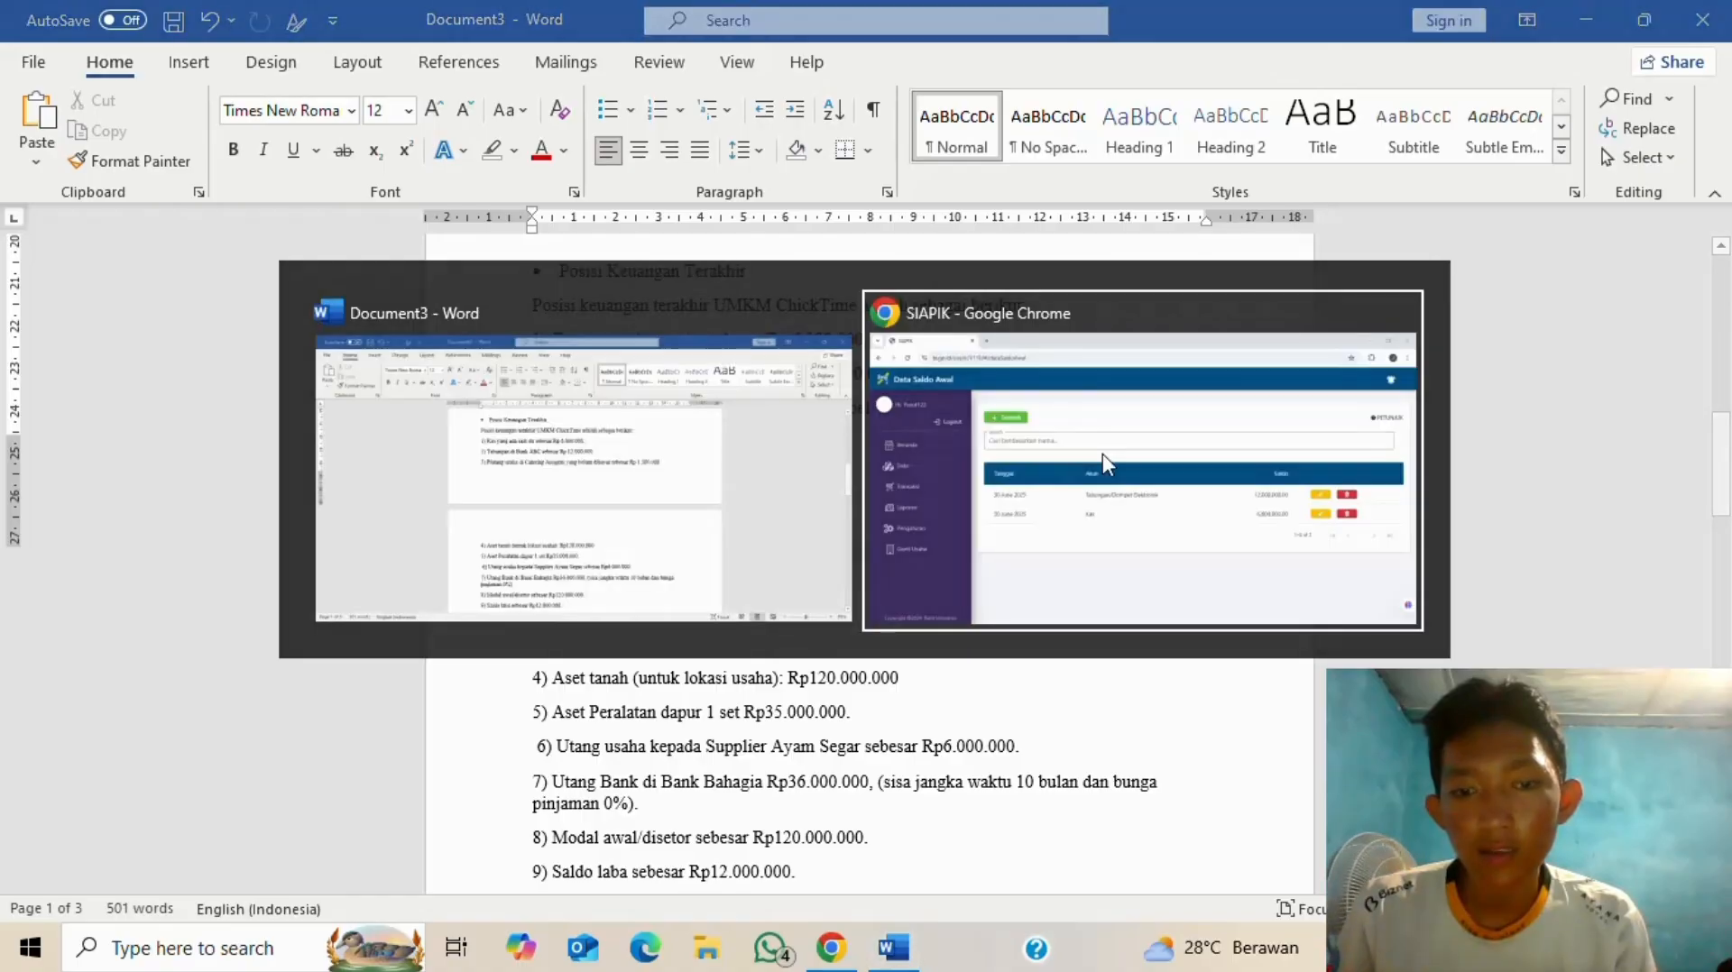
click(442, 270)
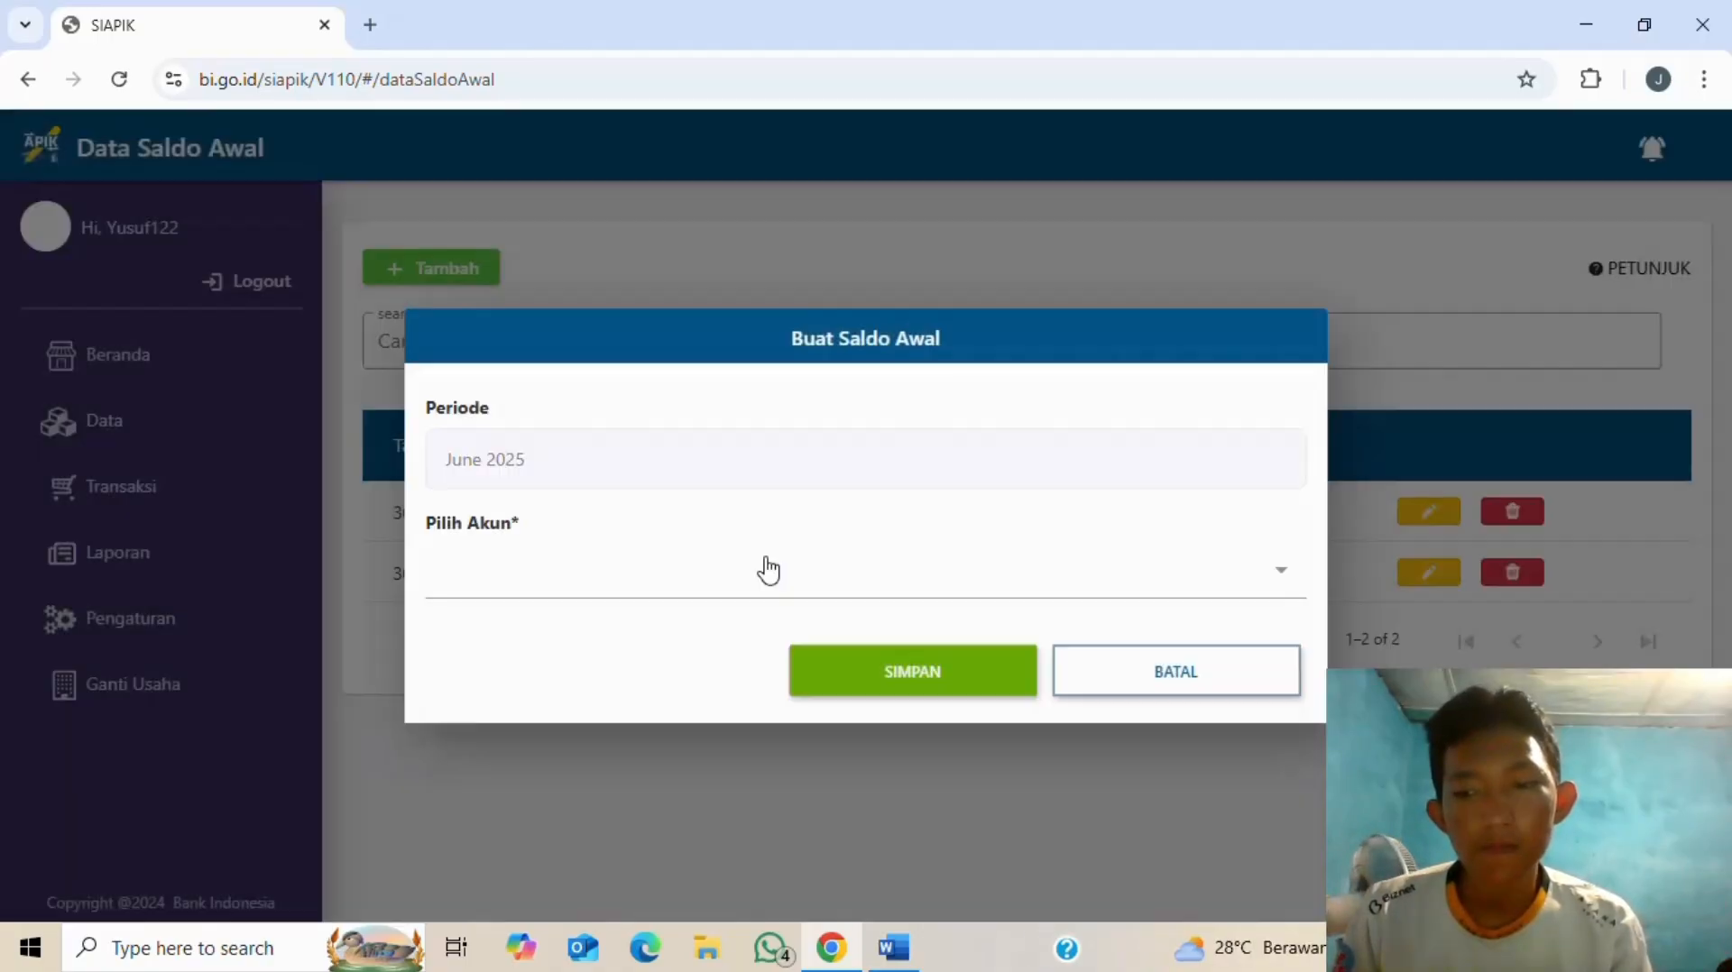
- Choose Piutang Usaha as the opening-balance account
key(alt+Tab)
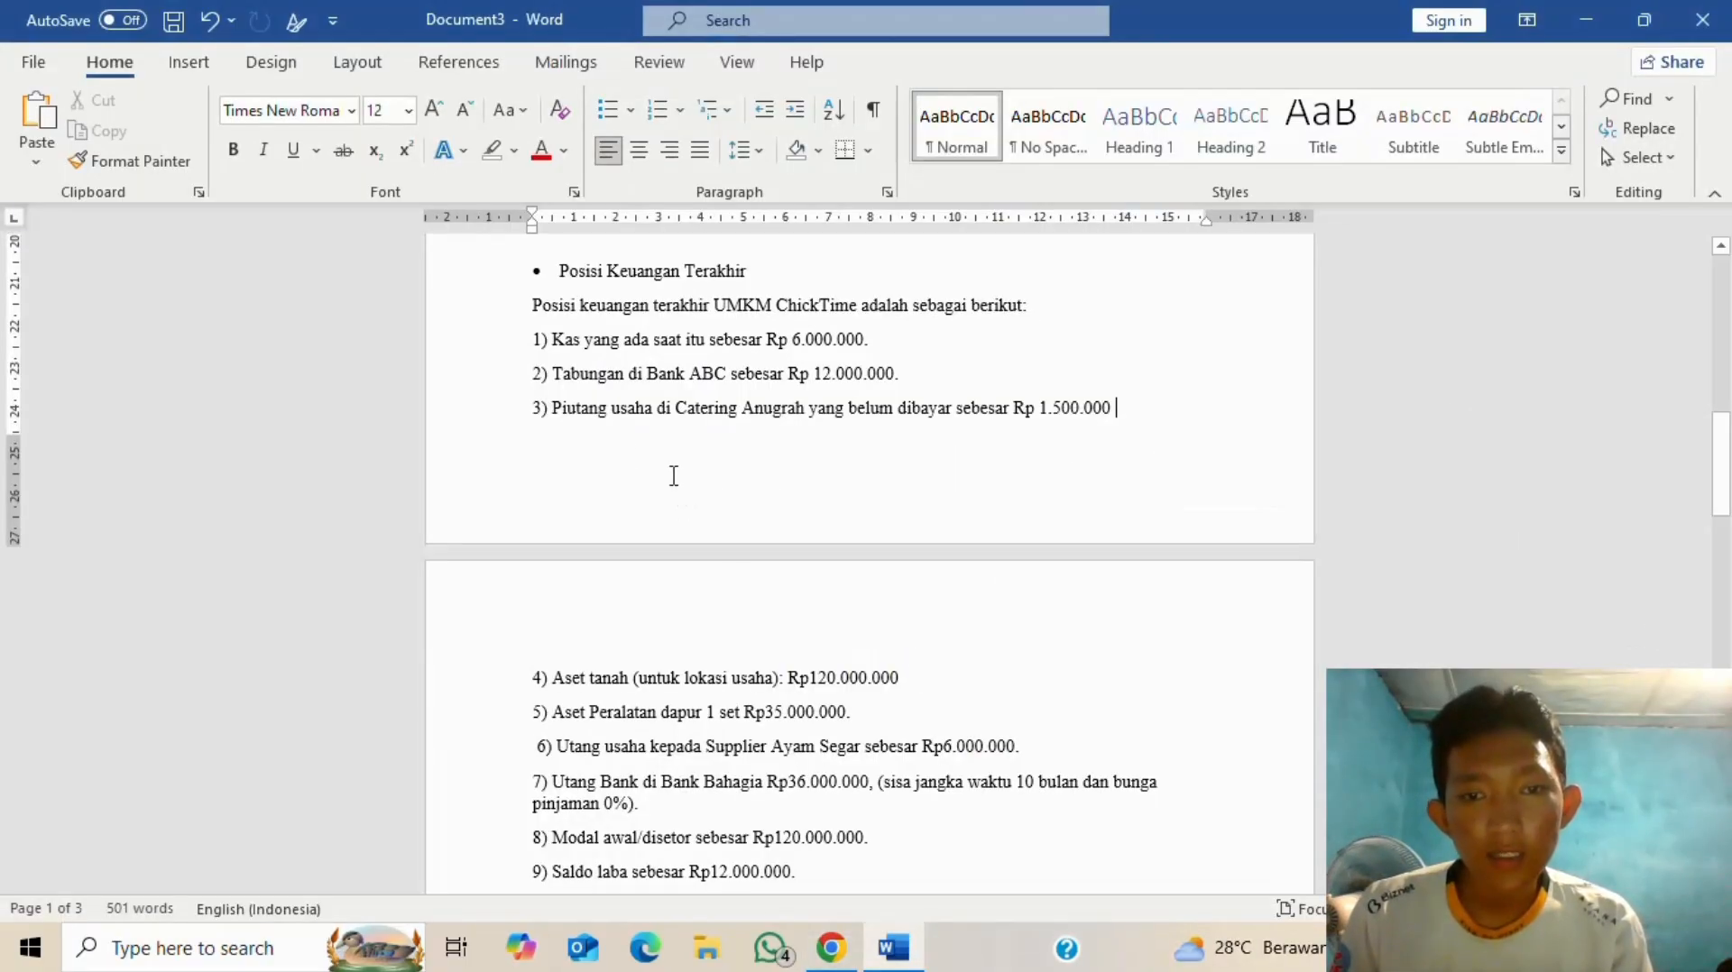
key(alt+Tab)
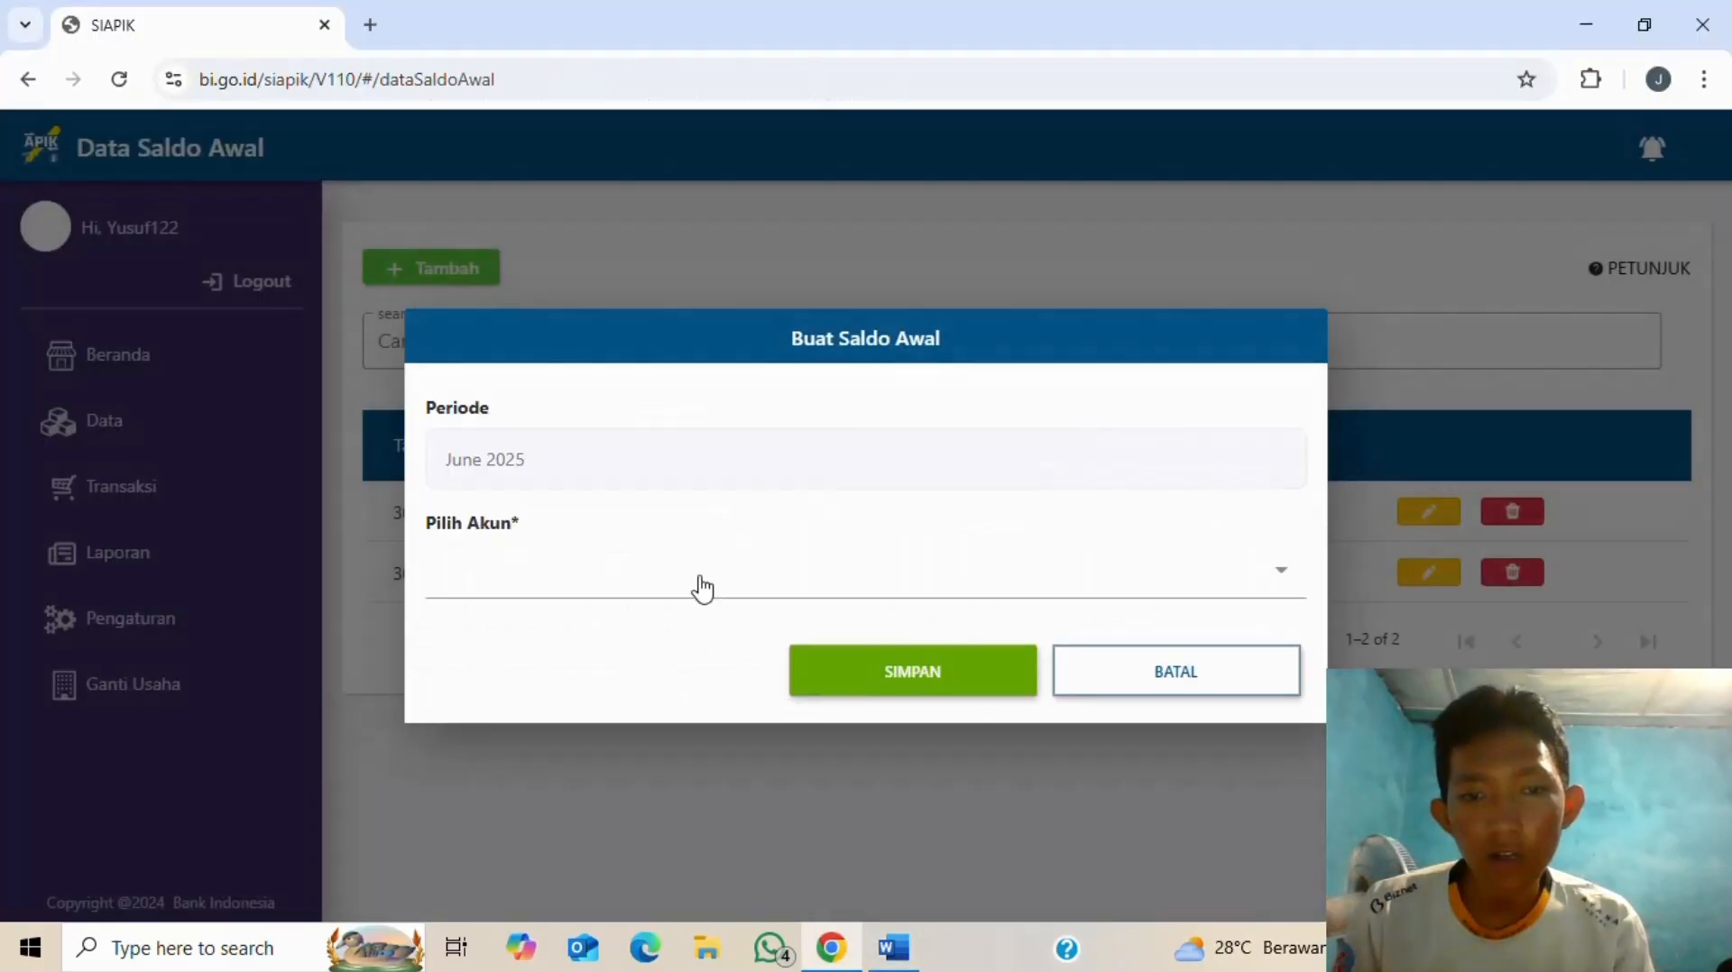
click(715, 603)
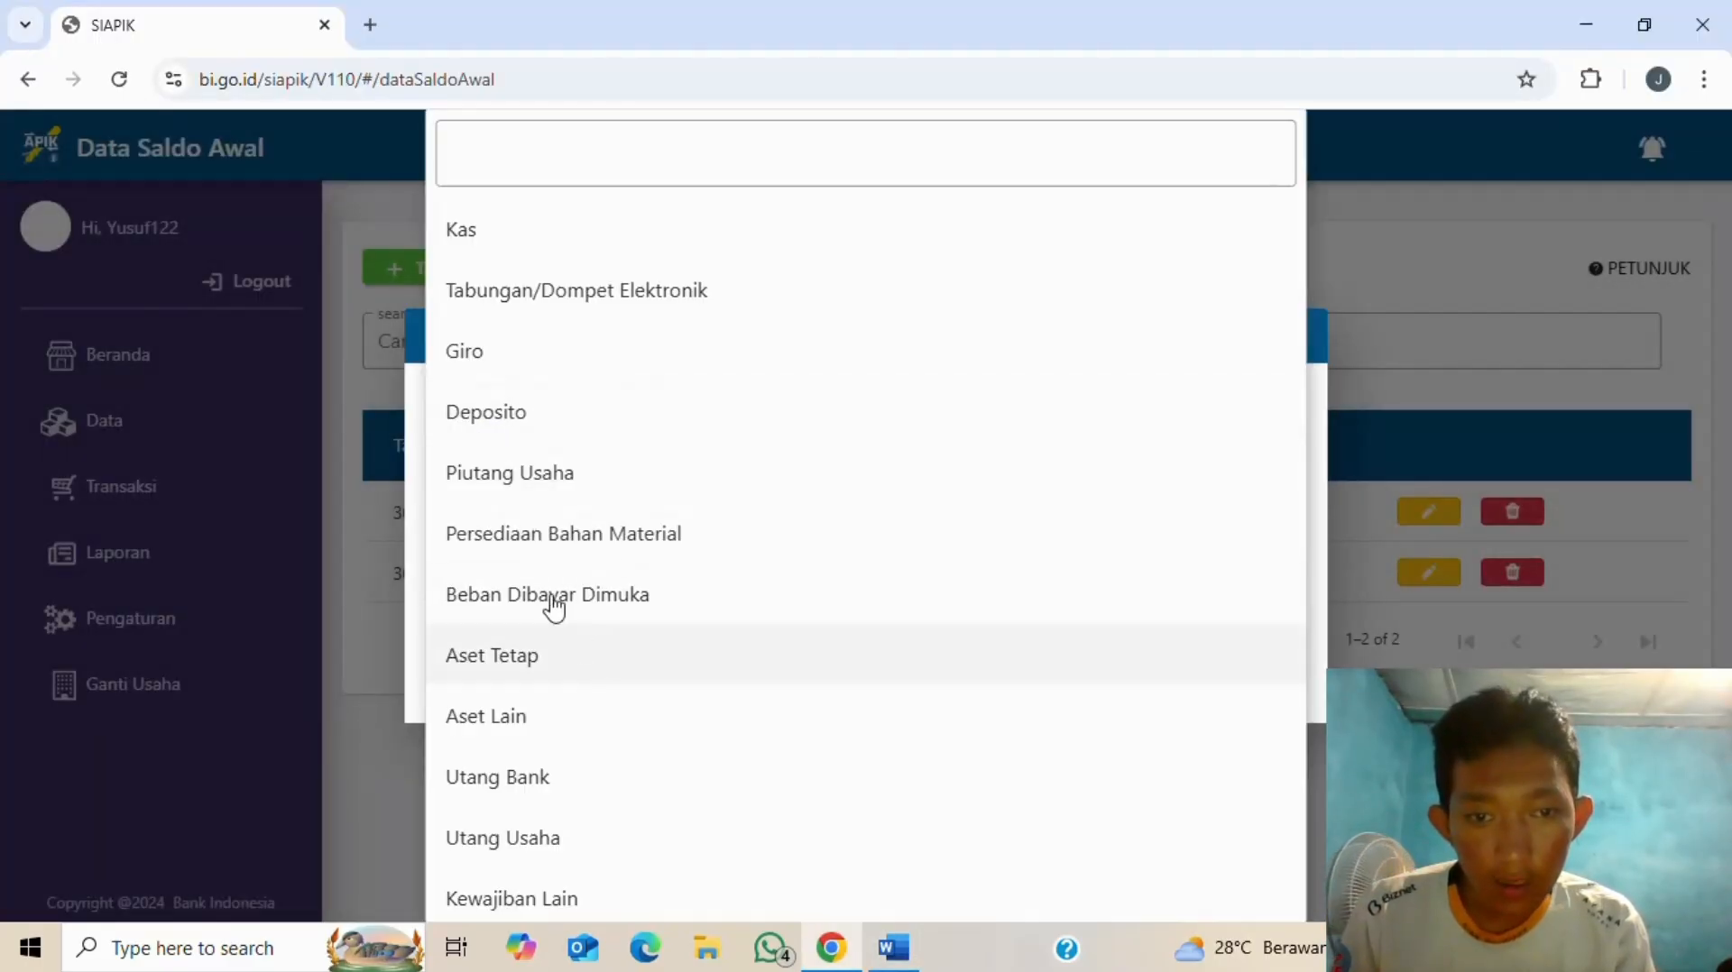
click(532, 497)
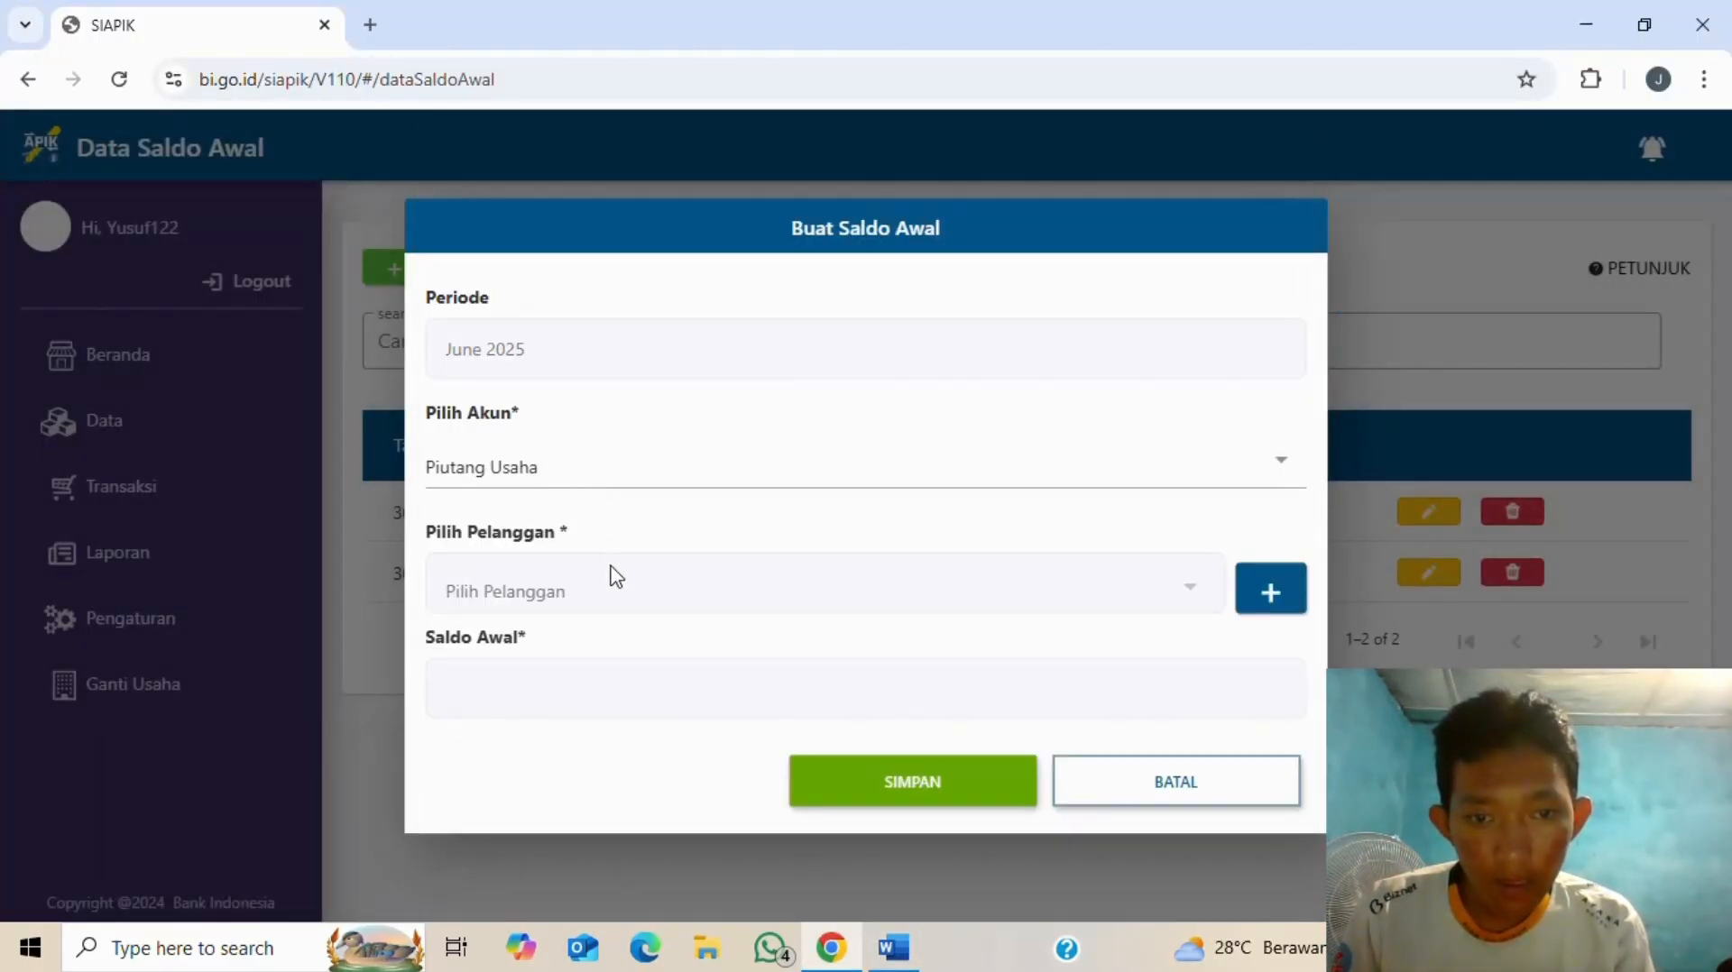
- Add customer catering anugrah with its address and phone number
click(1271, 590)
click(680, 300)
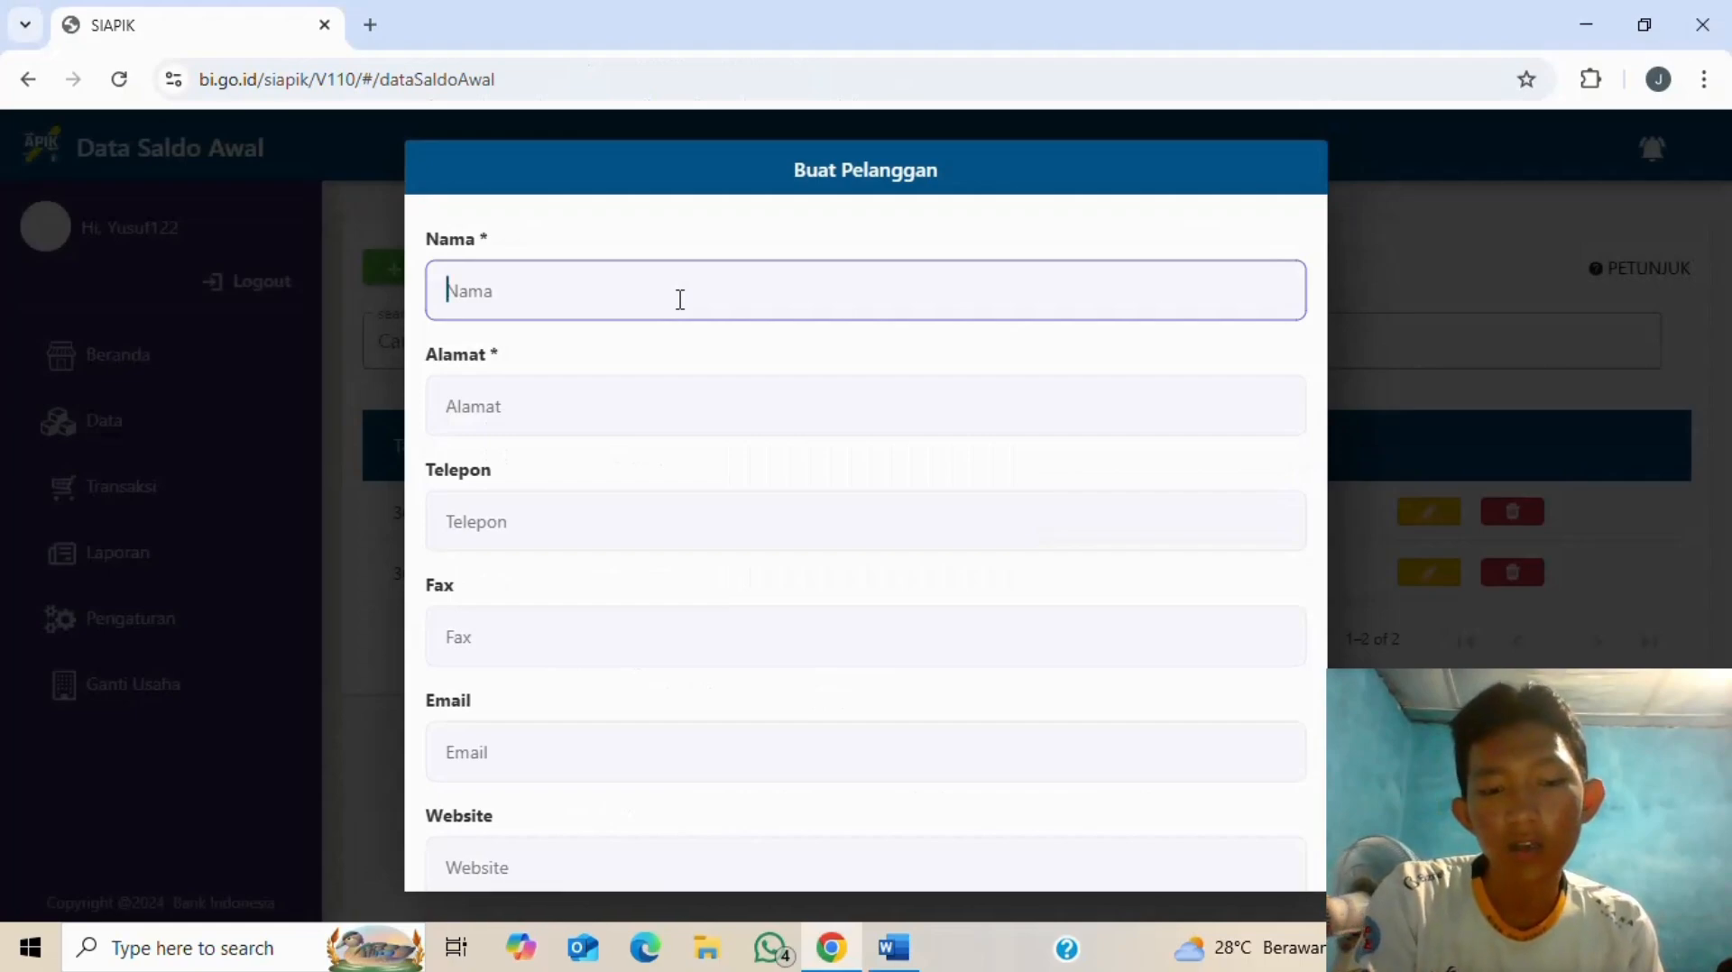
text(catering )
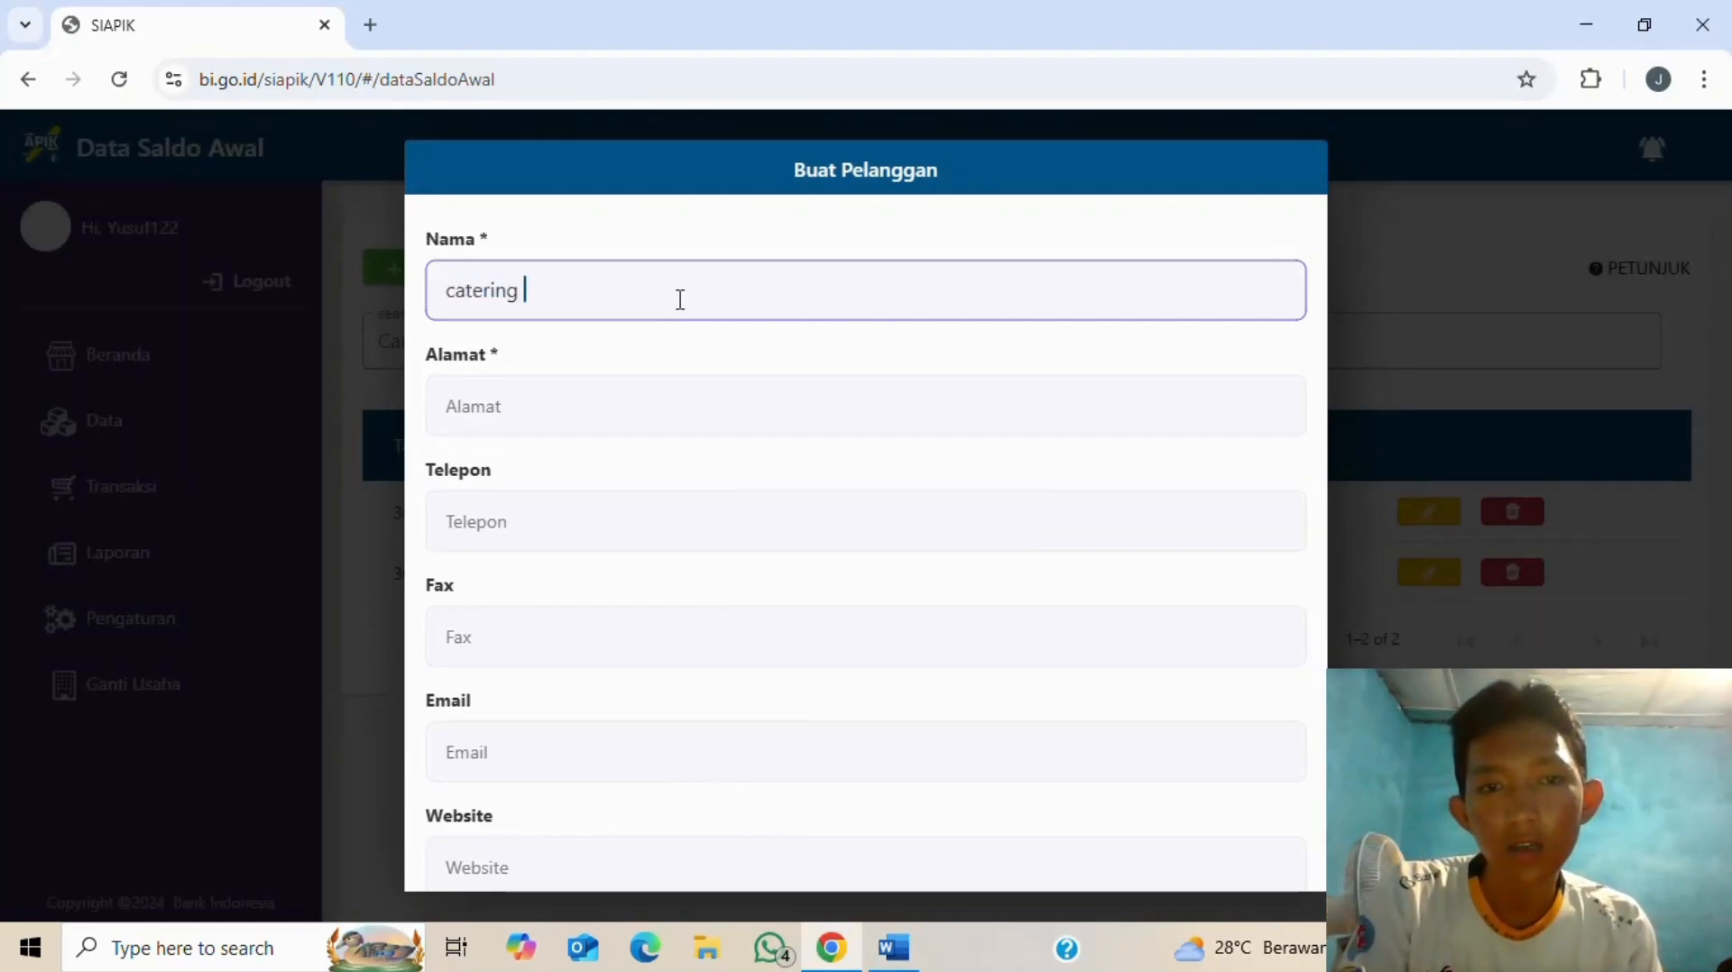
text(an)
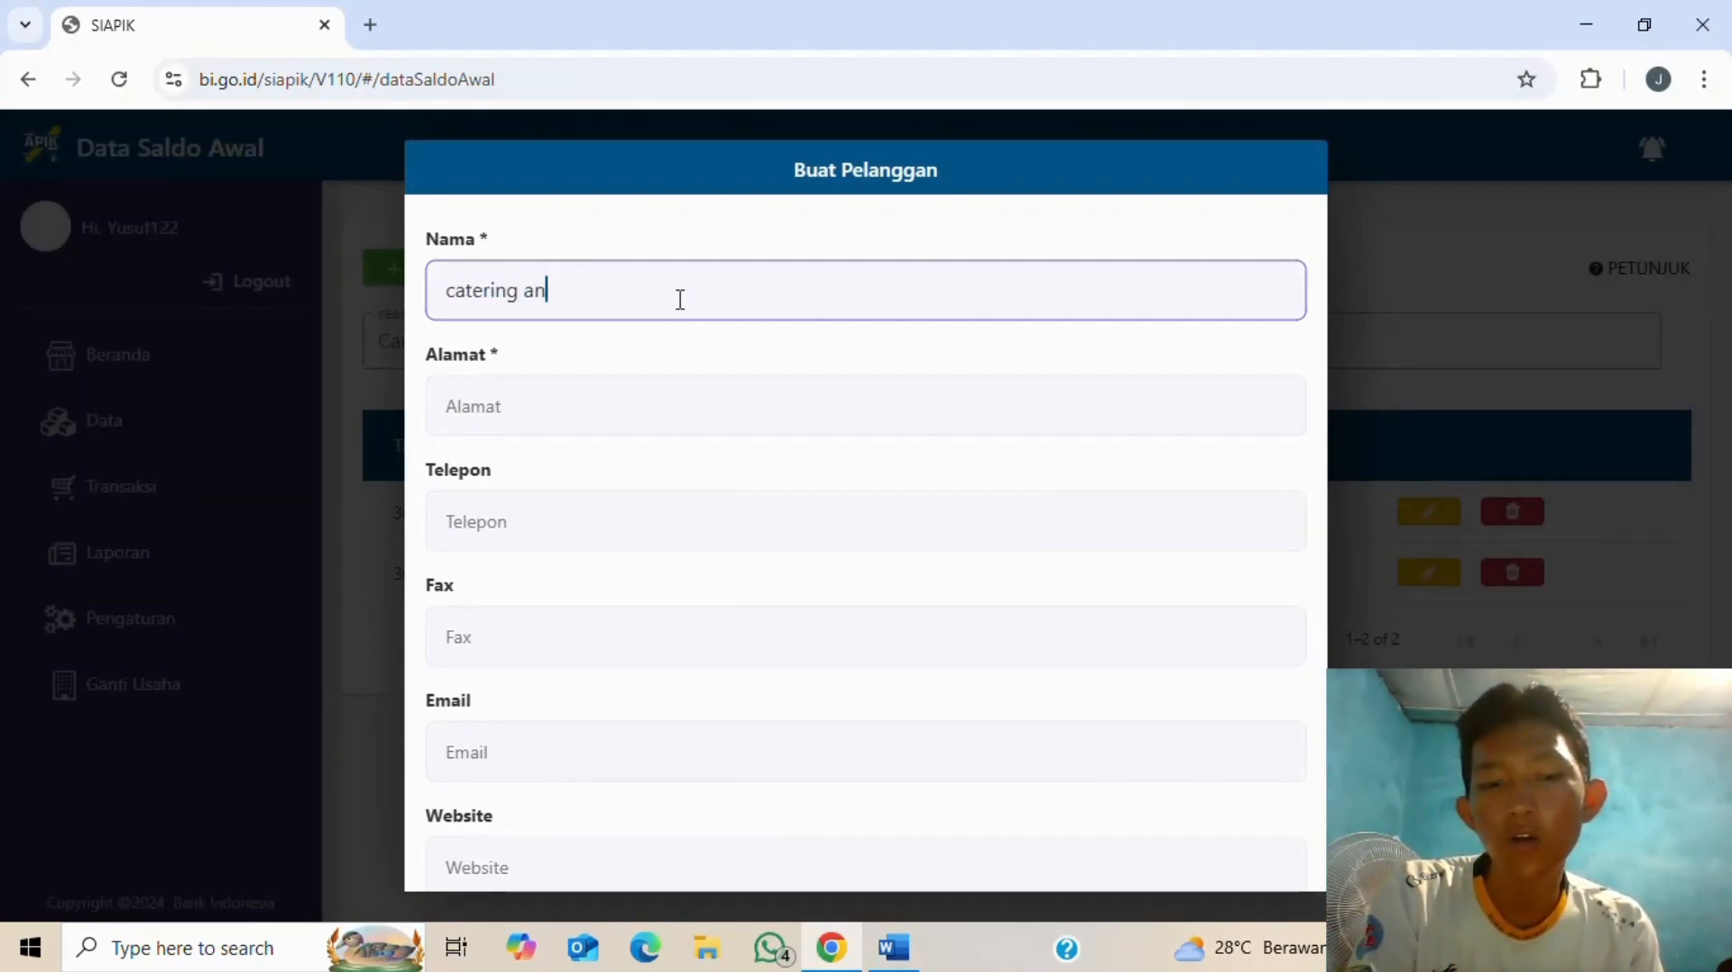
text(ugrah)
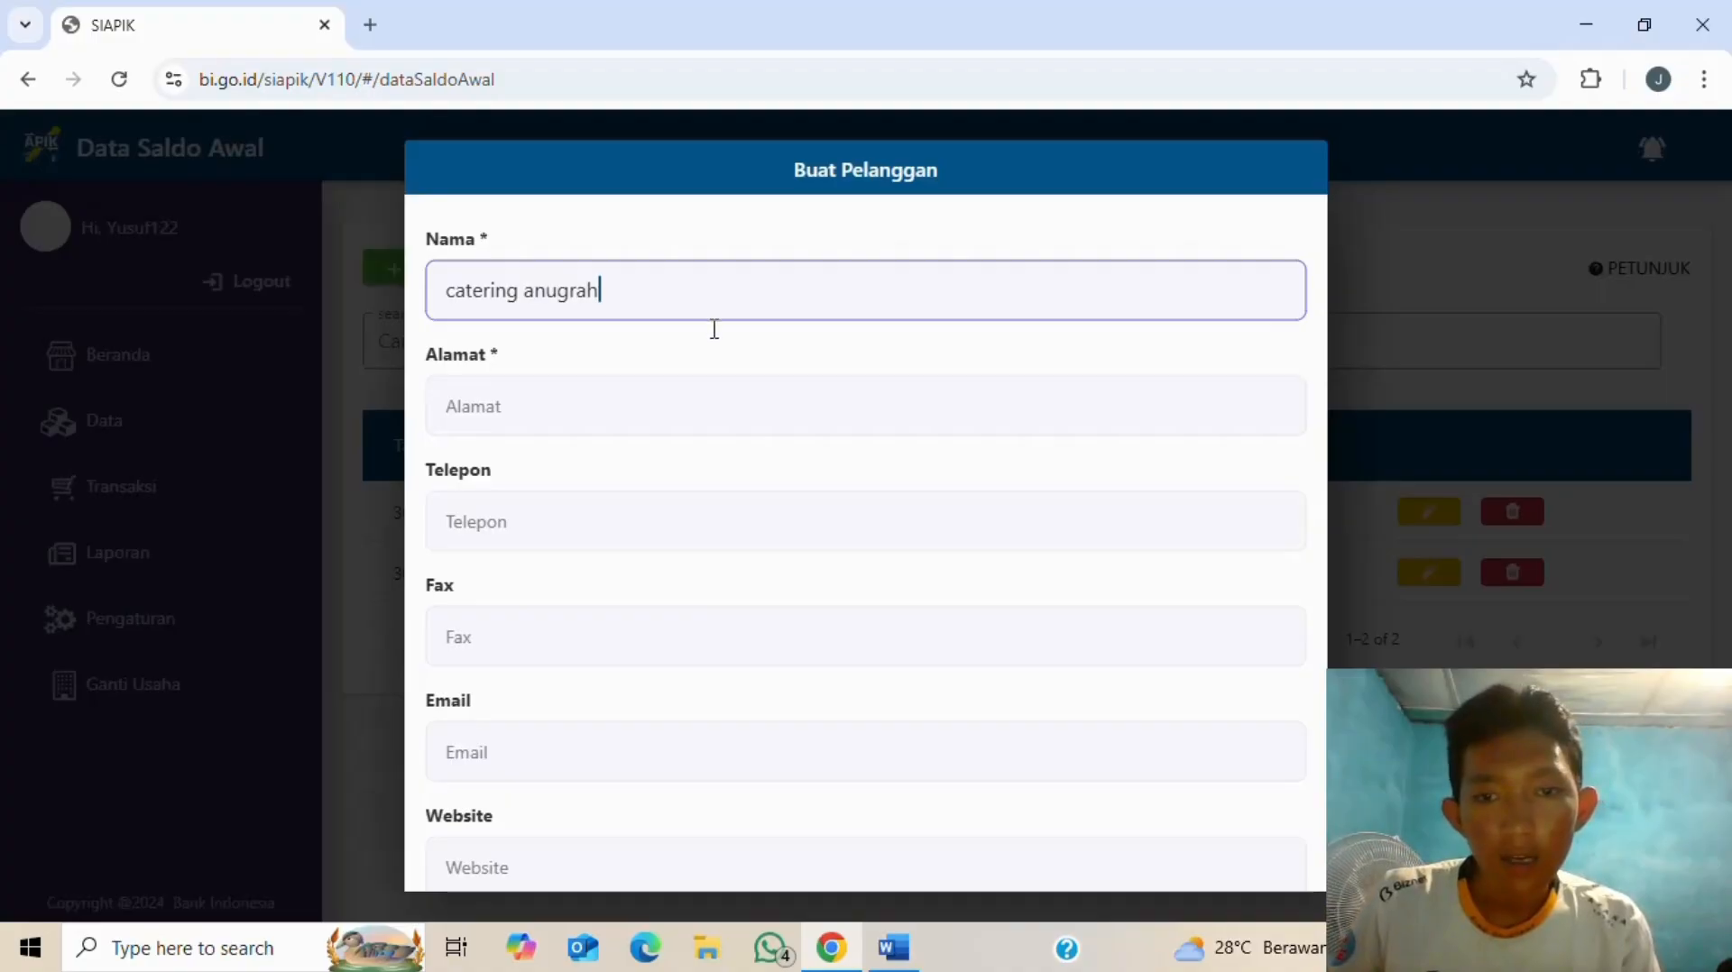
click(690, 399)
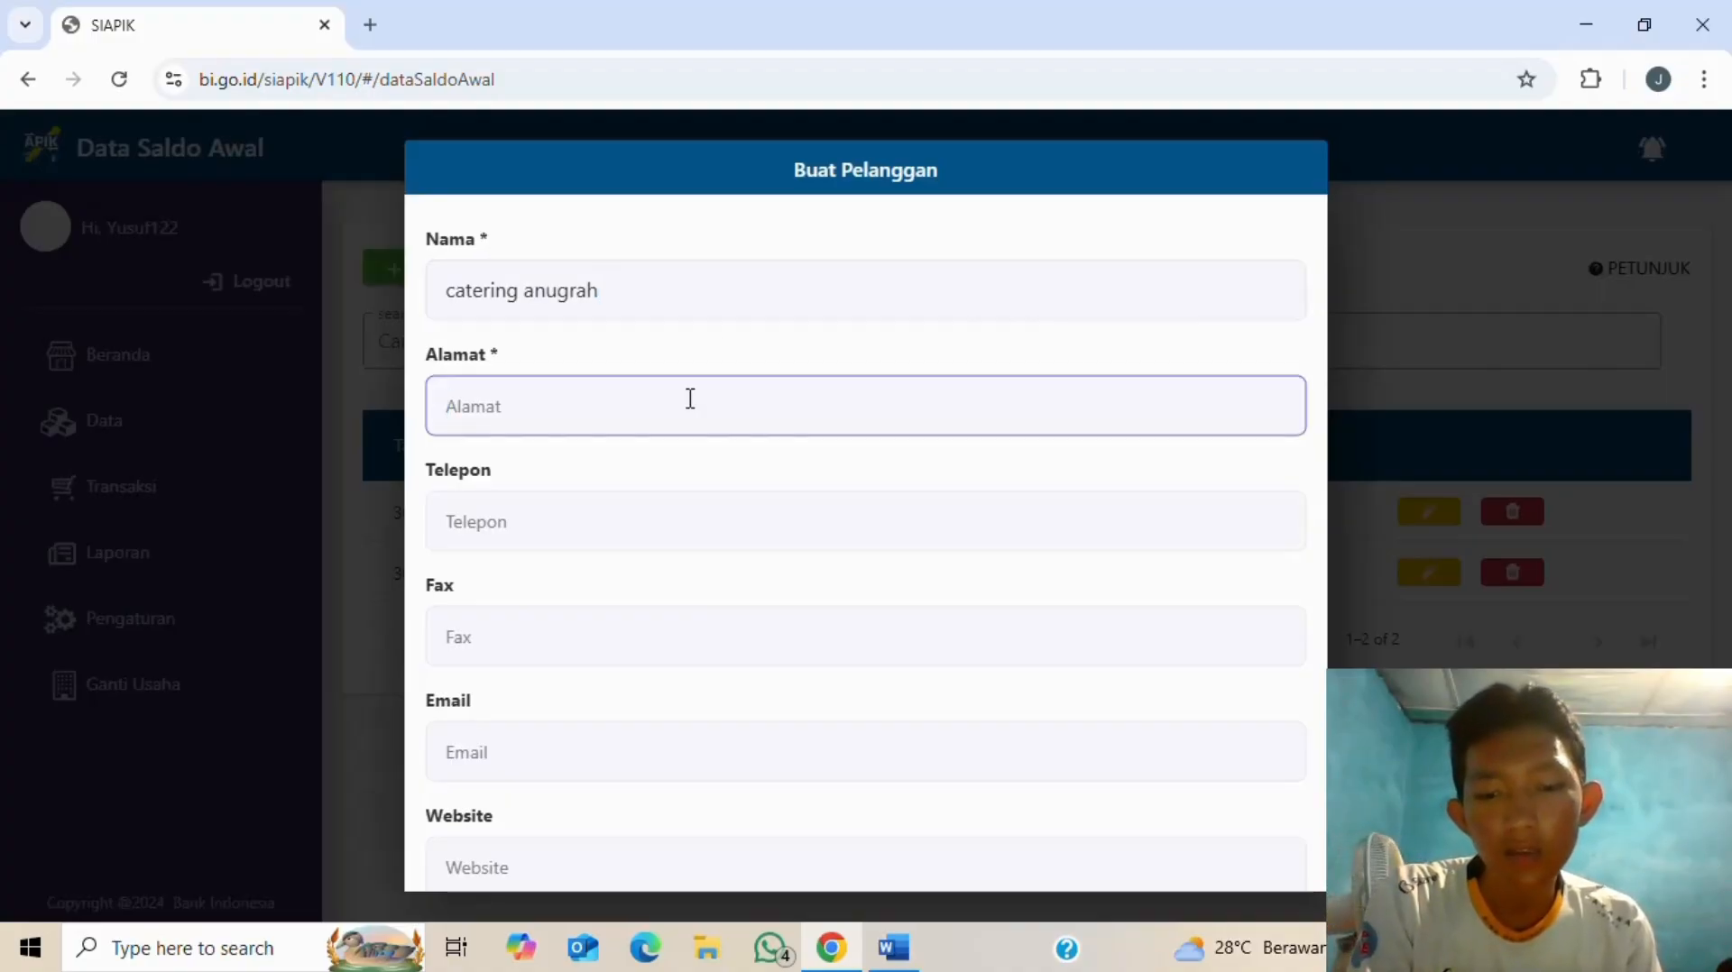
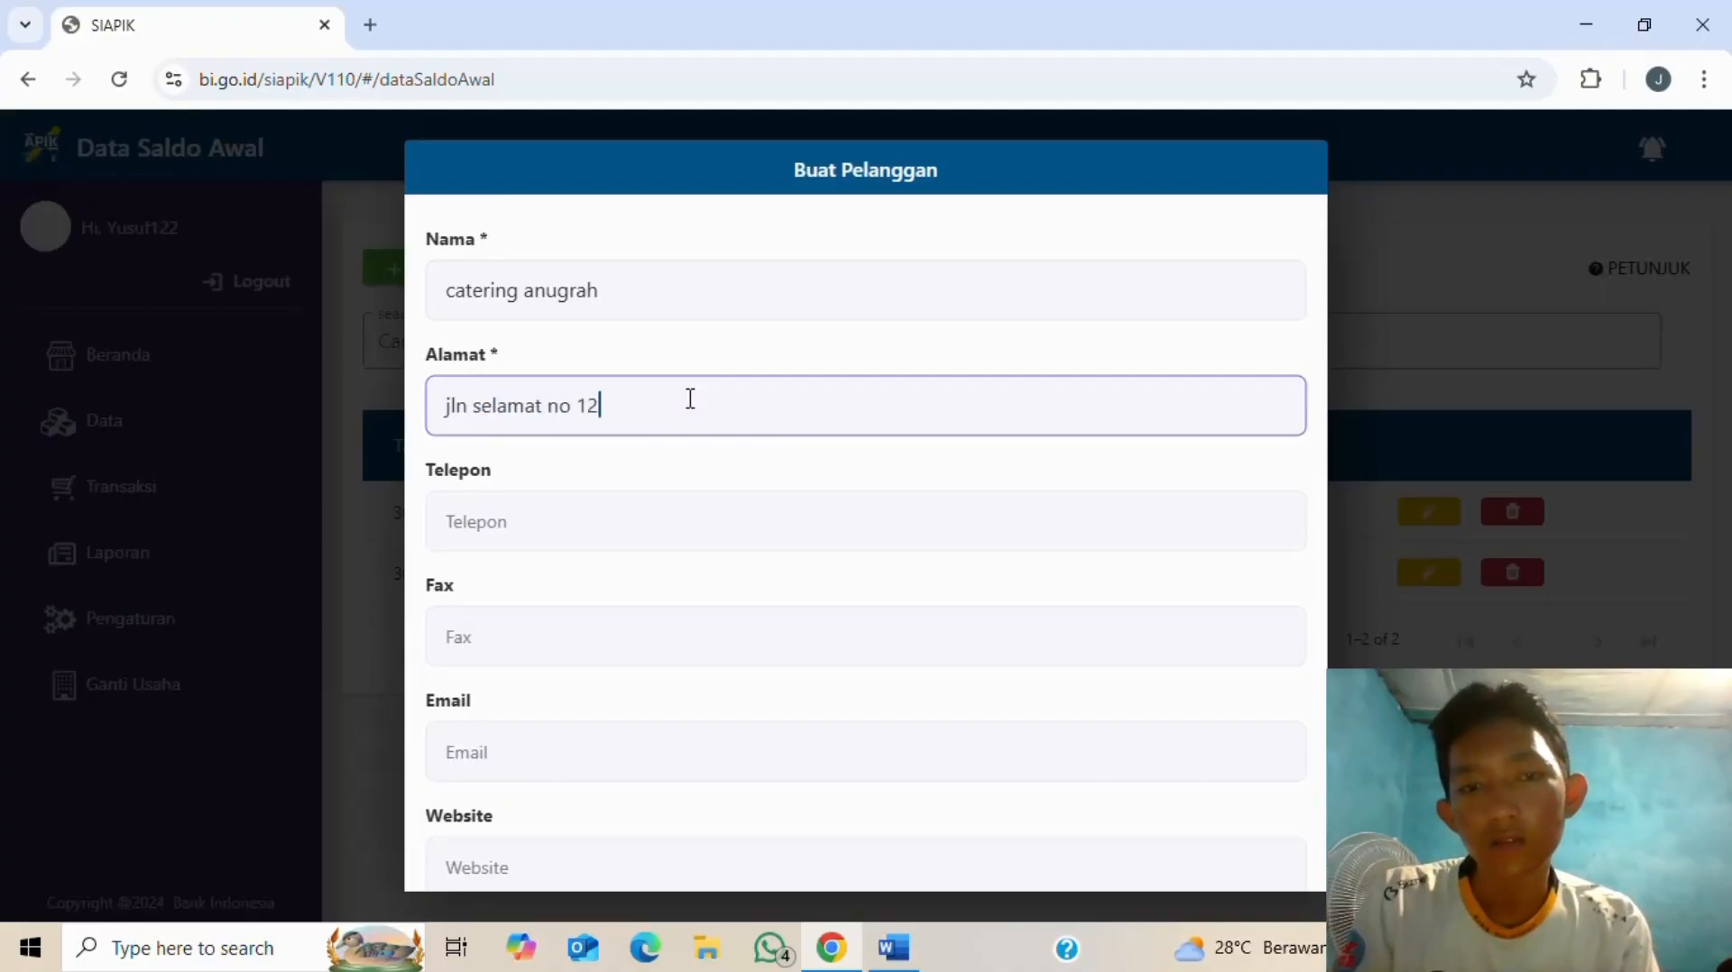
click(665, 511)
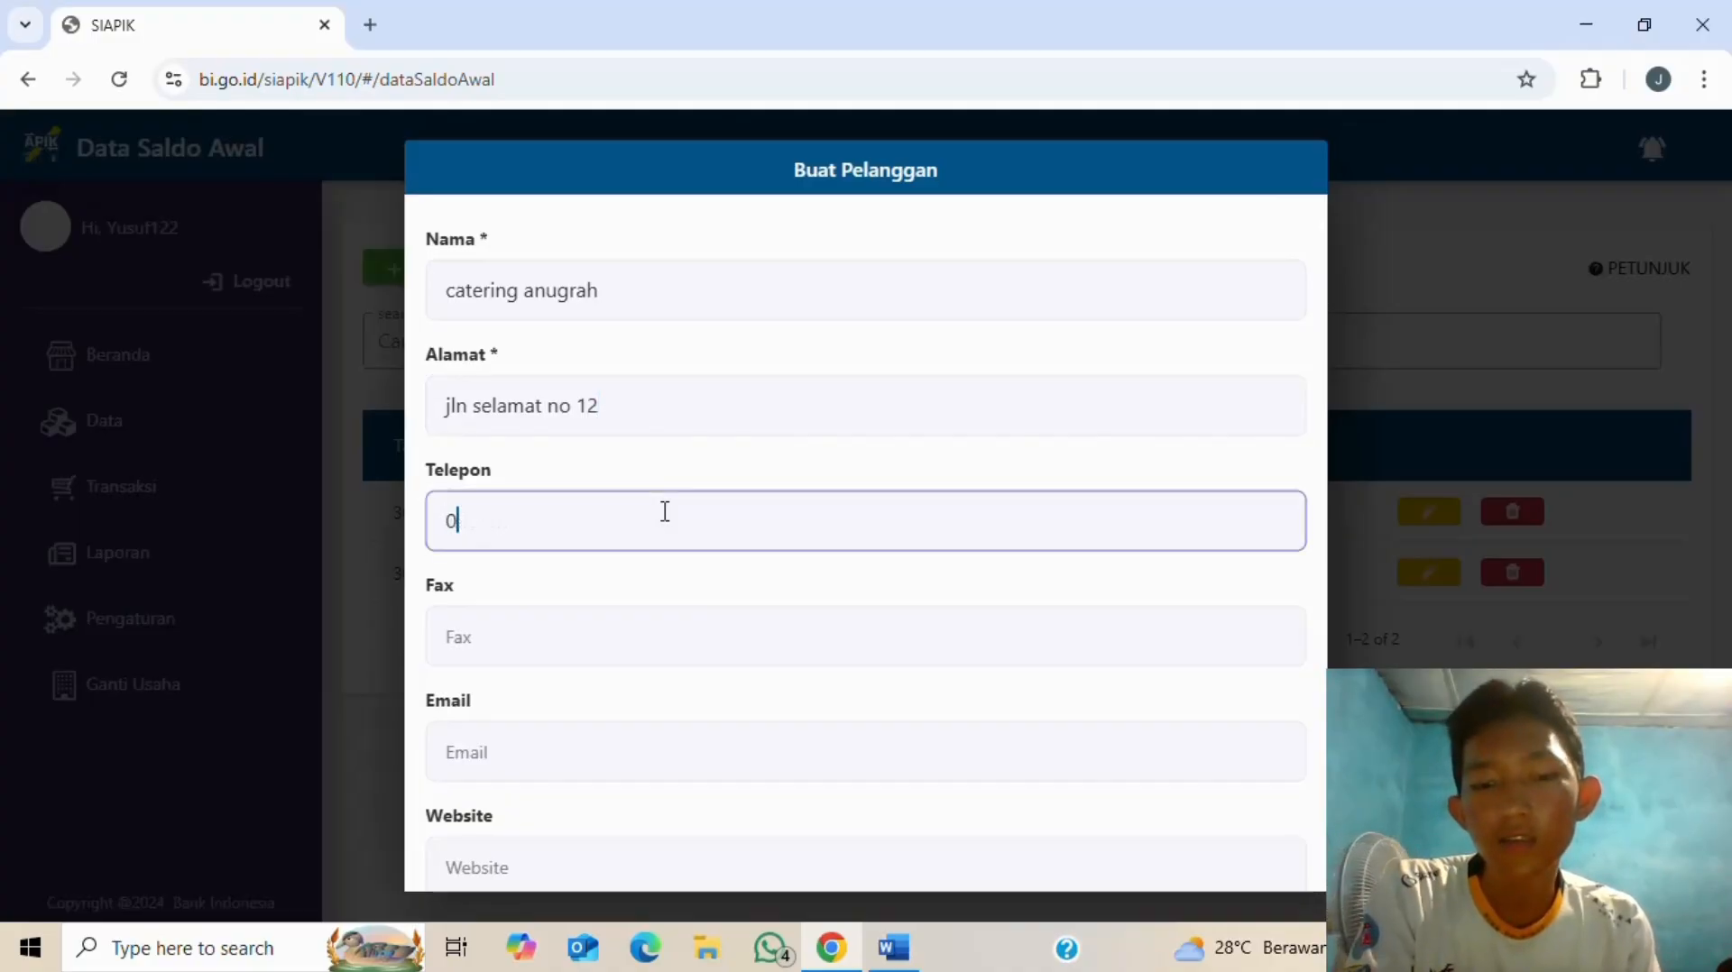
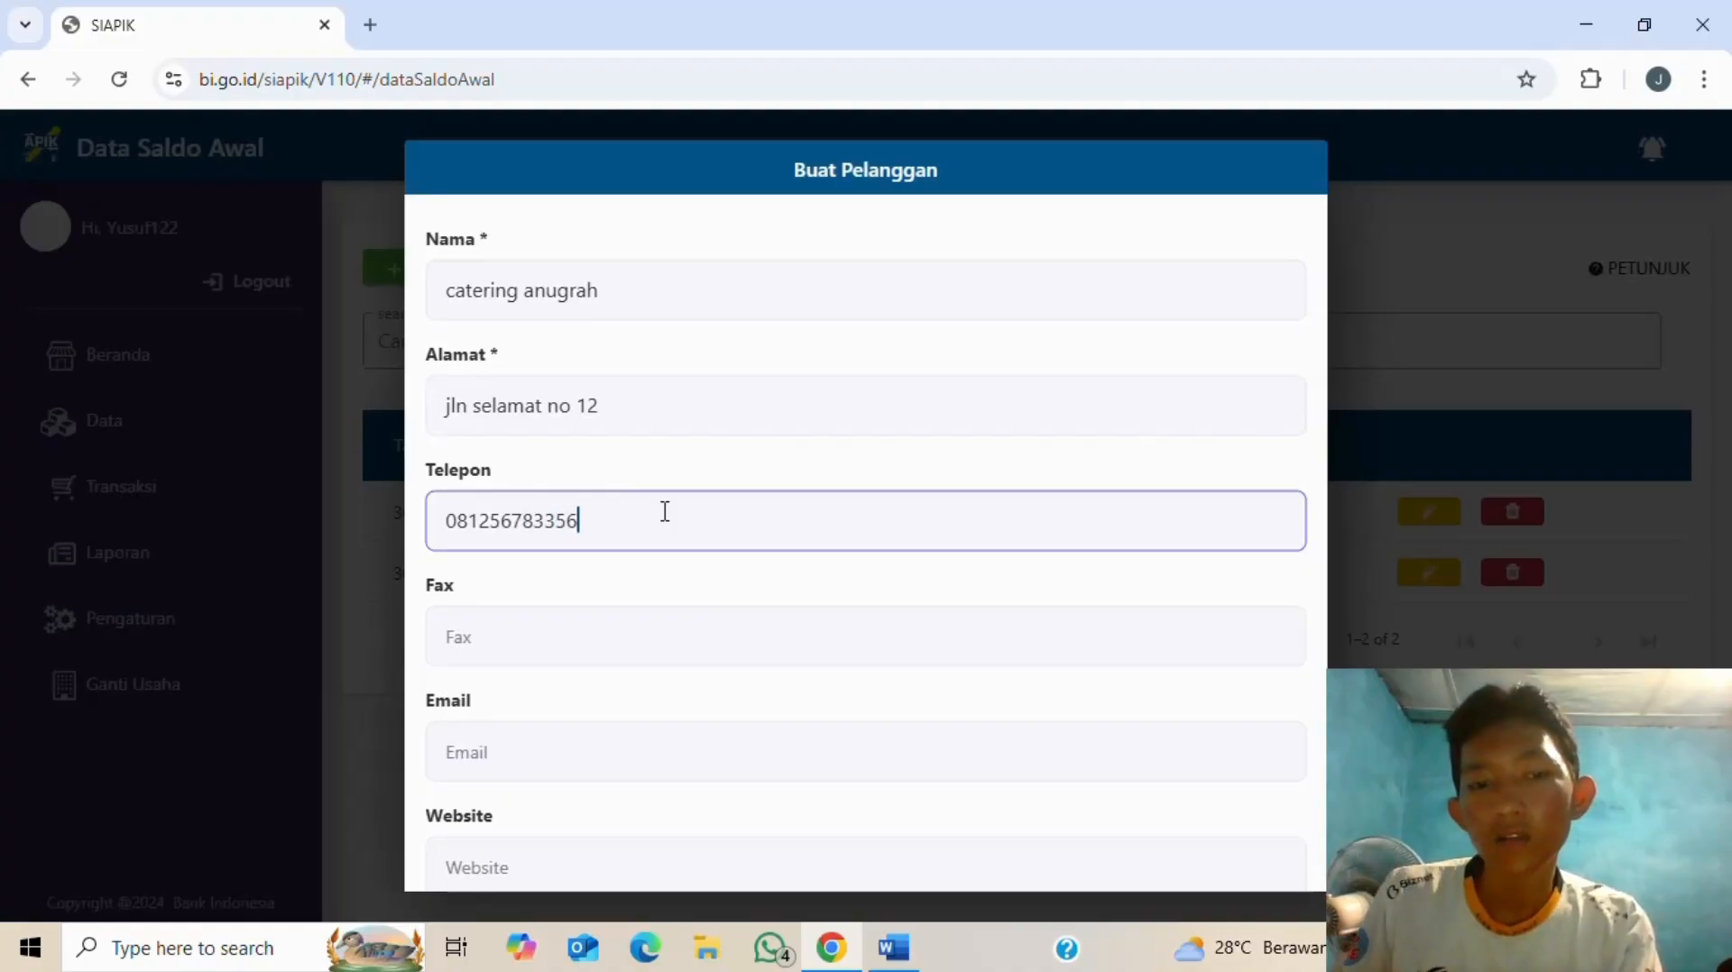
scroll(632, 586, down, 3)
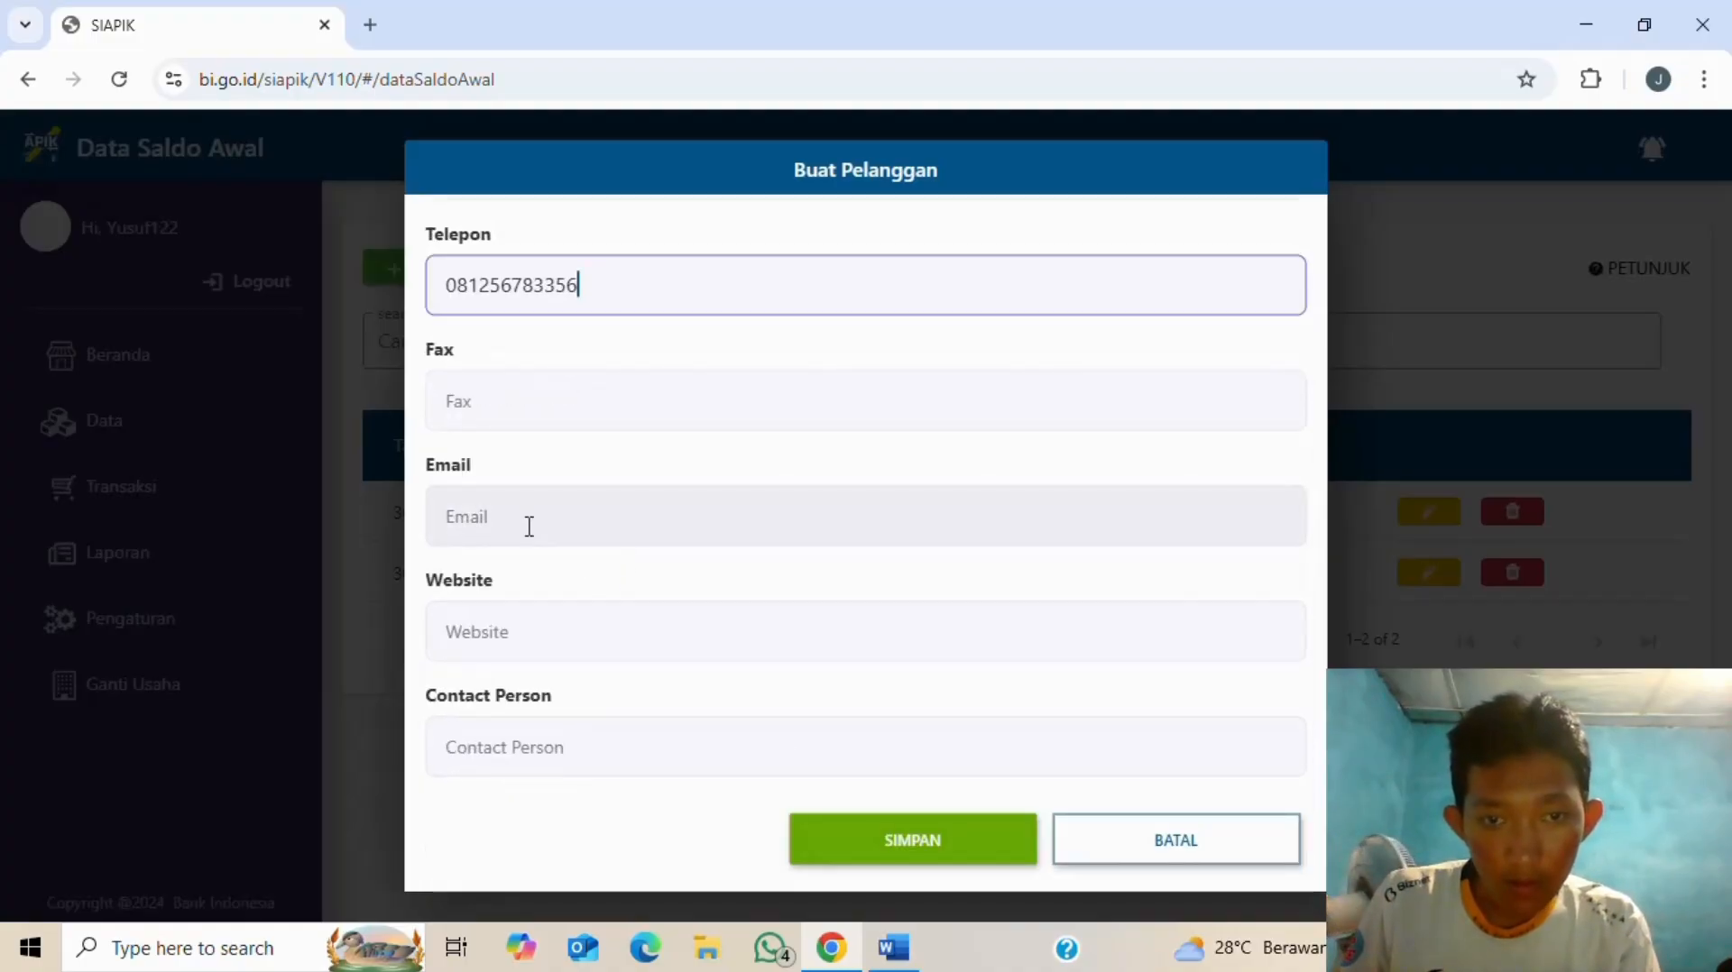
click(916, 847)
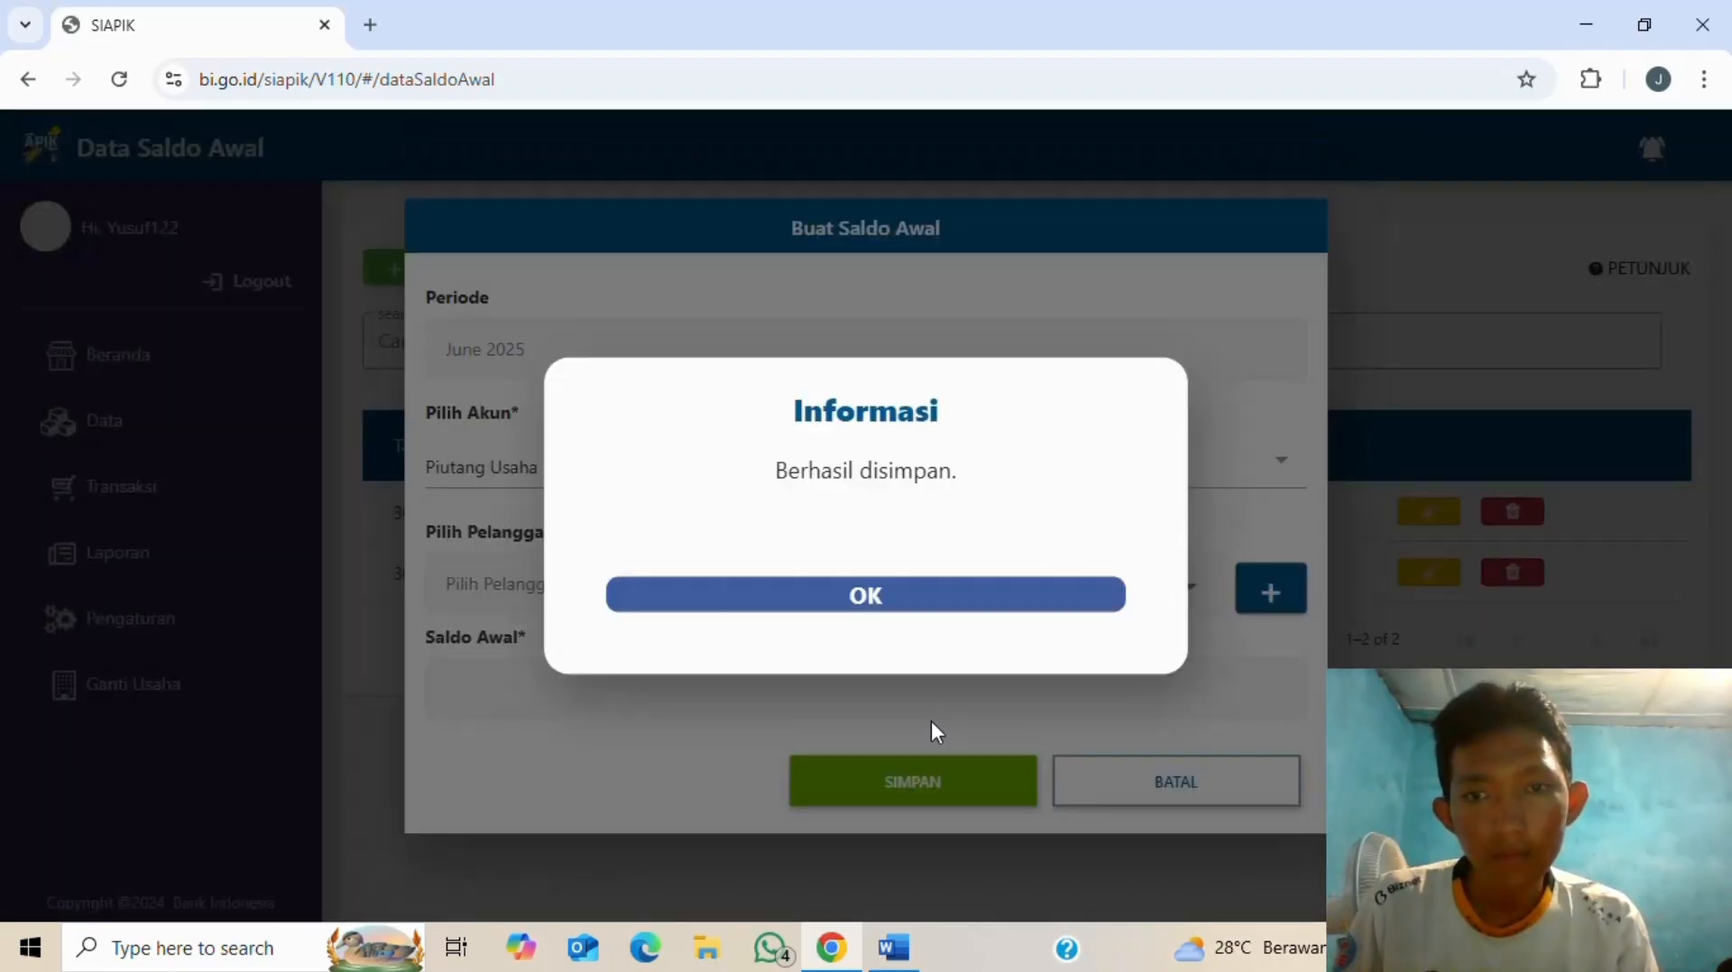
- Select customer catering anugrah and save a Rp 1.500.000 receivable opening balance
click(881, 597)
click(1189, 588)
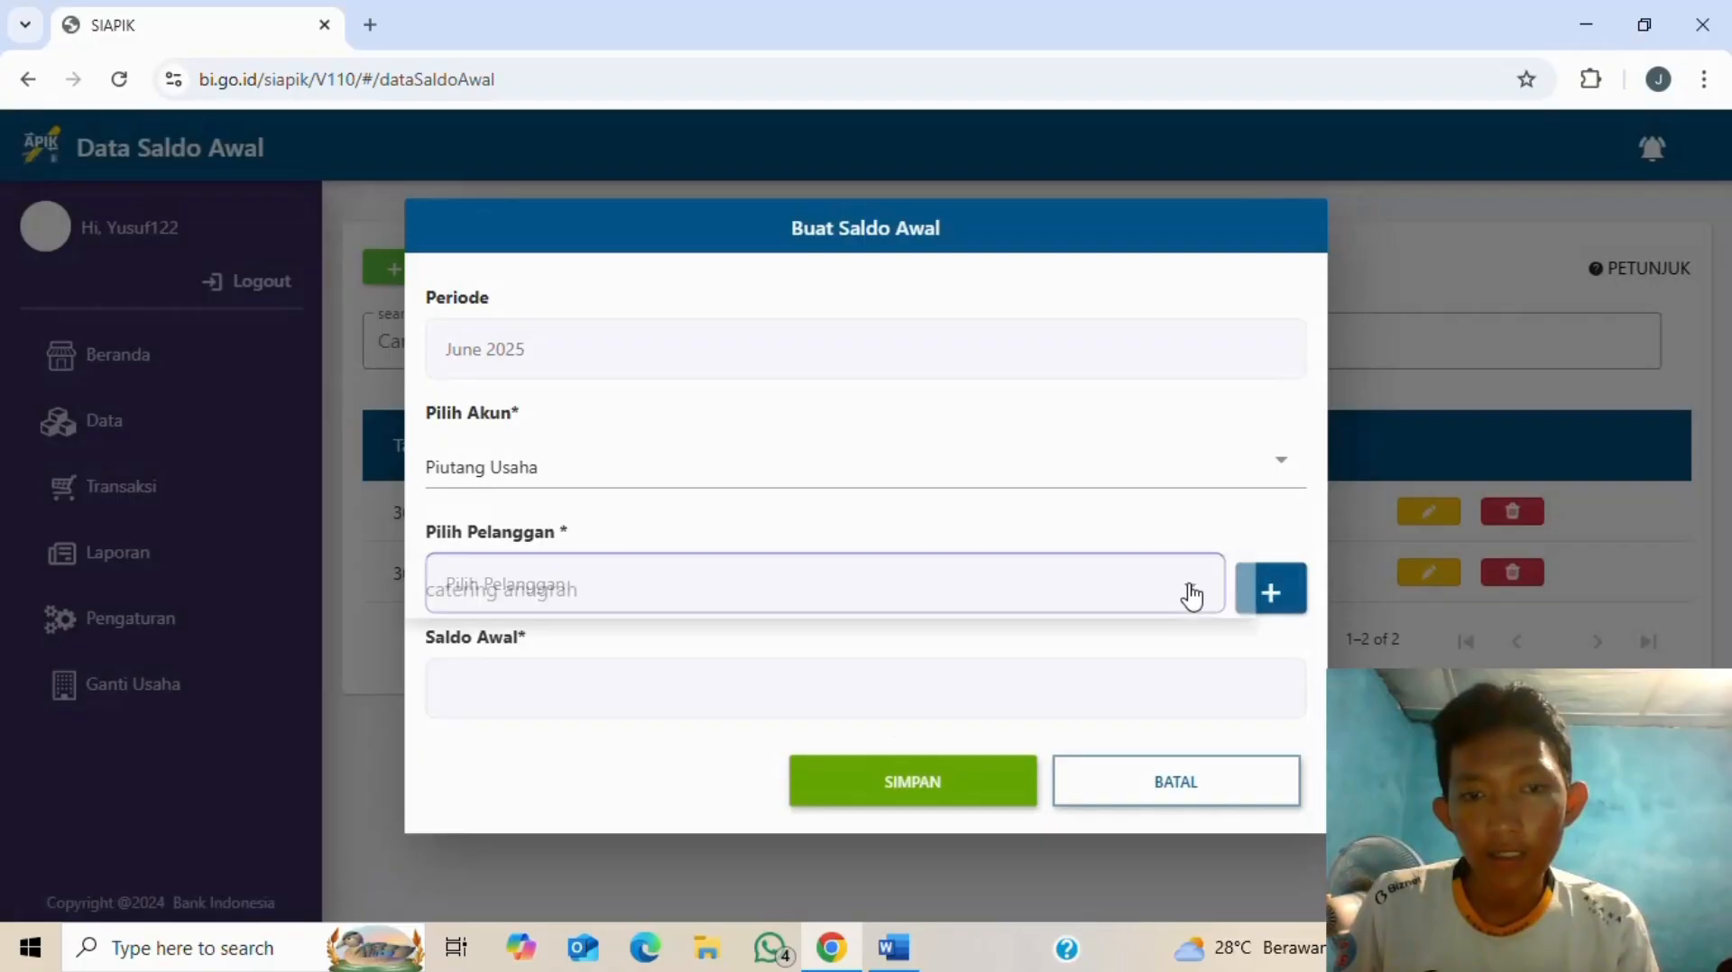
click(808, 610)
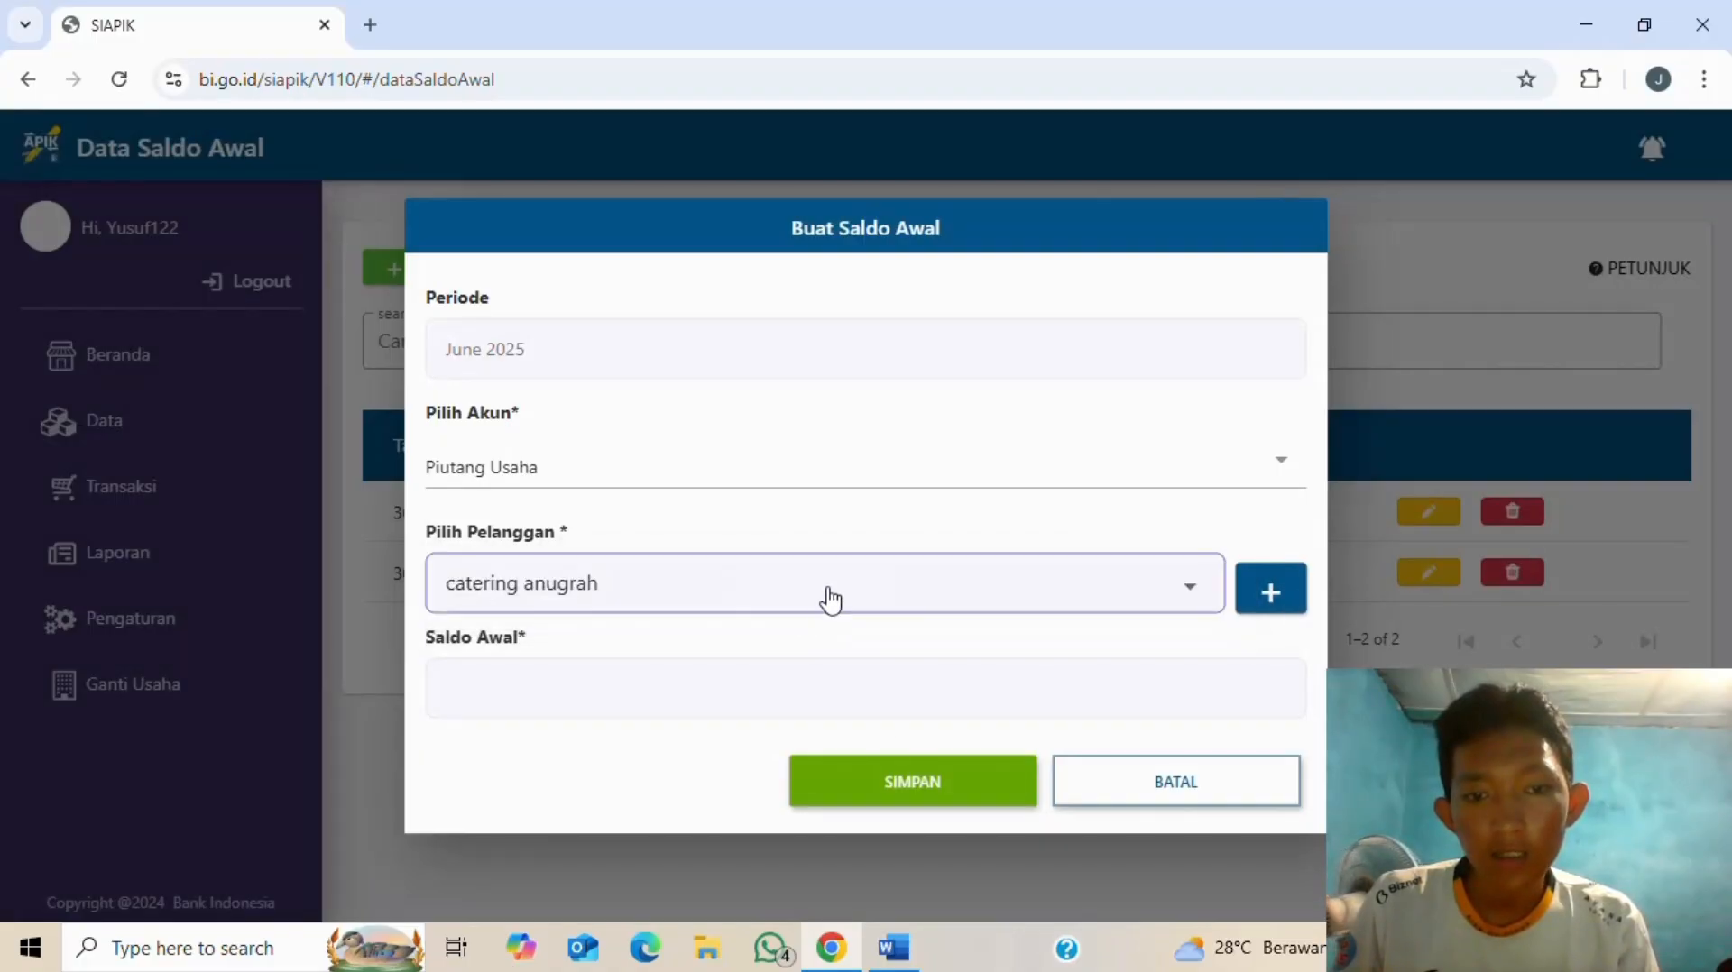
click(700, 688)
key(alt+Tab)
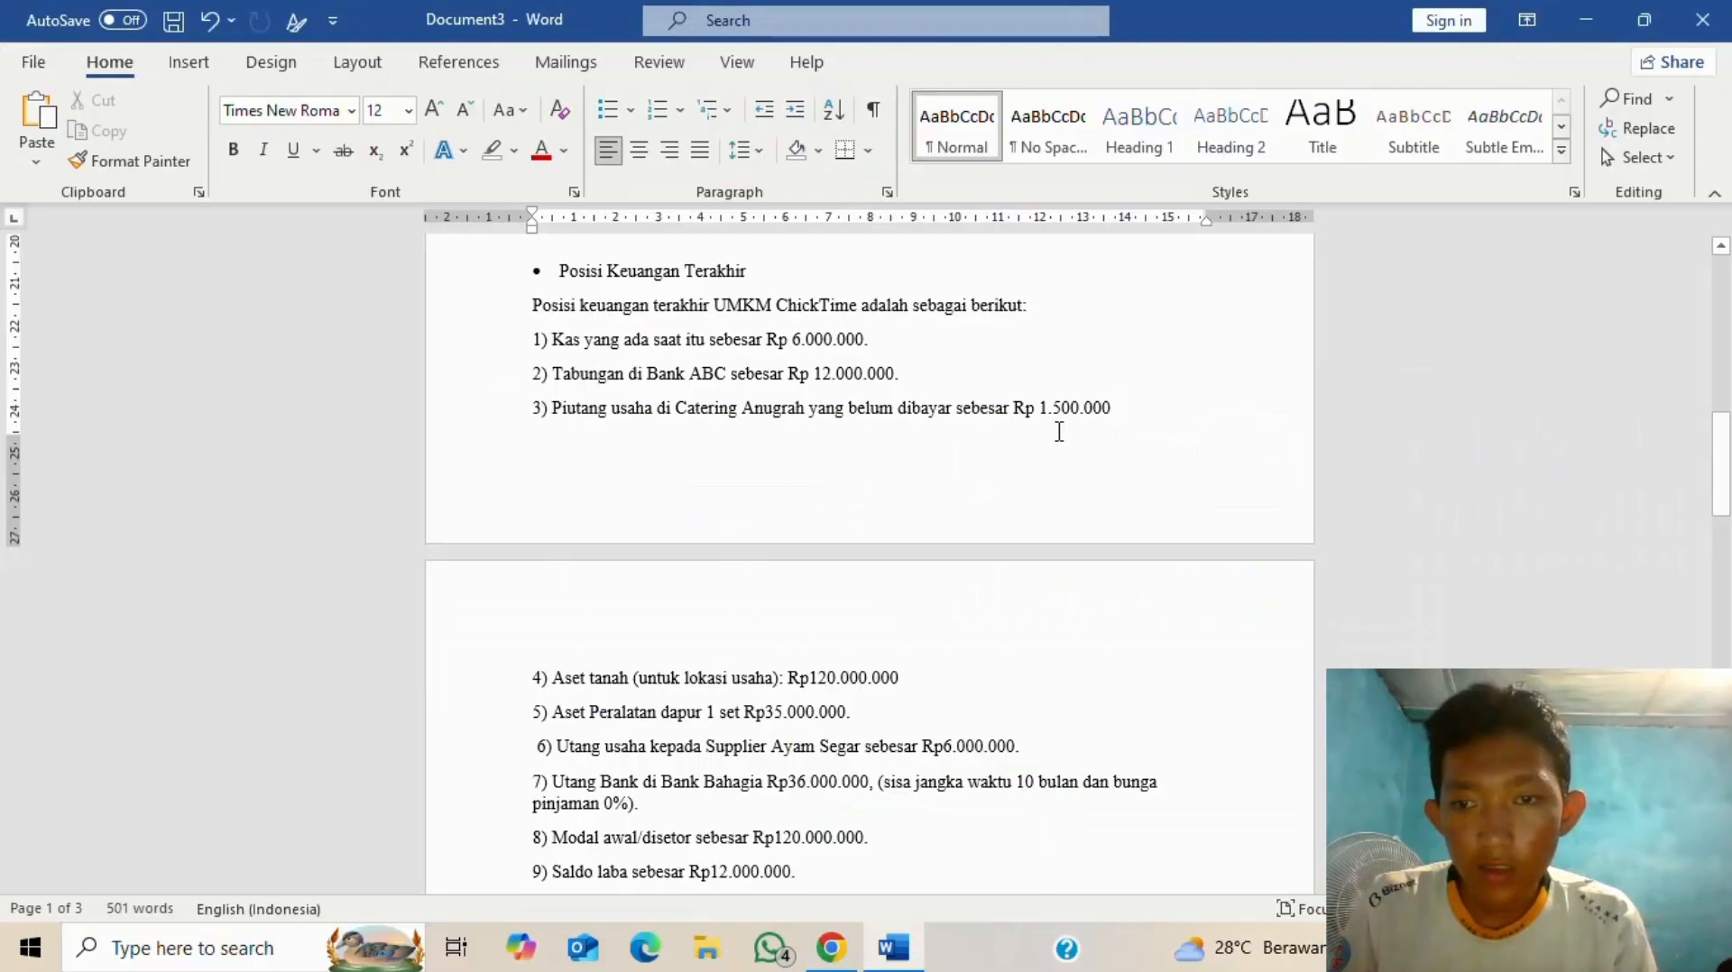
key(alt+Tab)
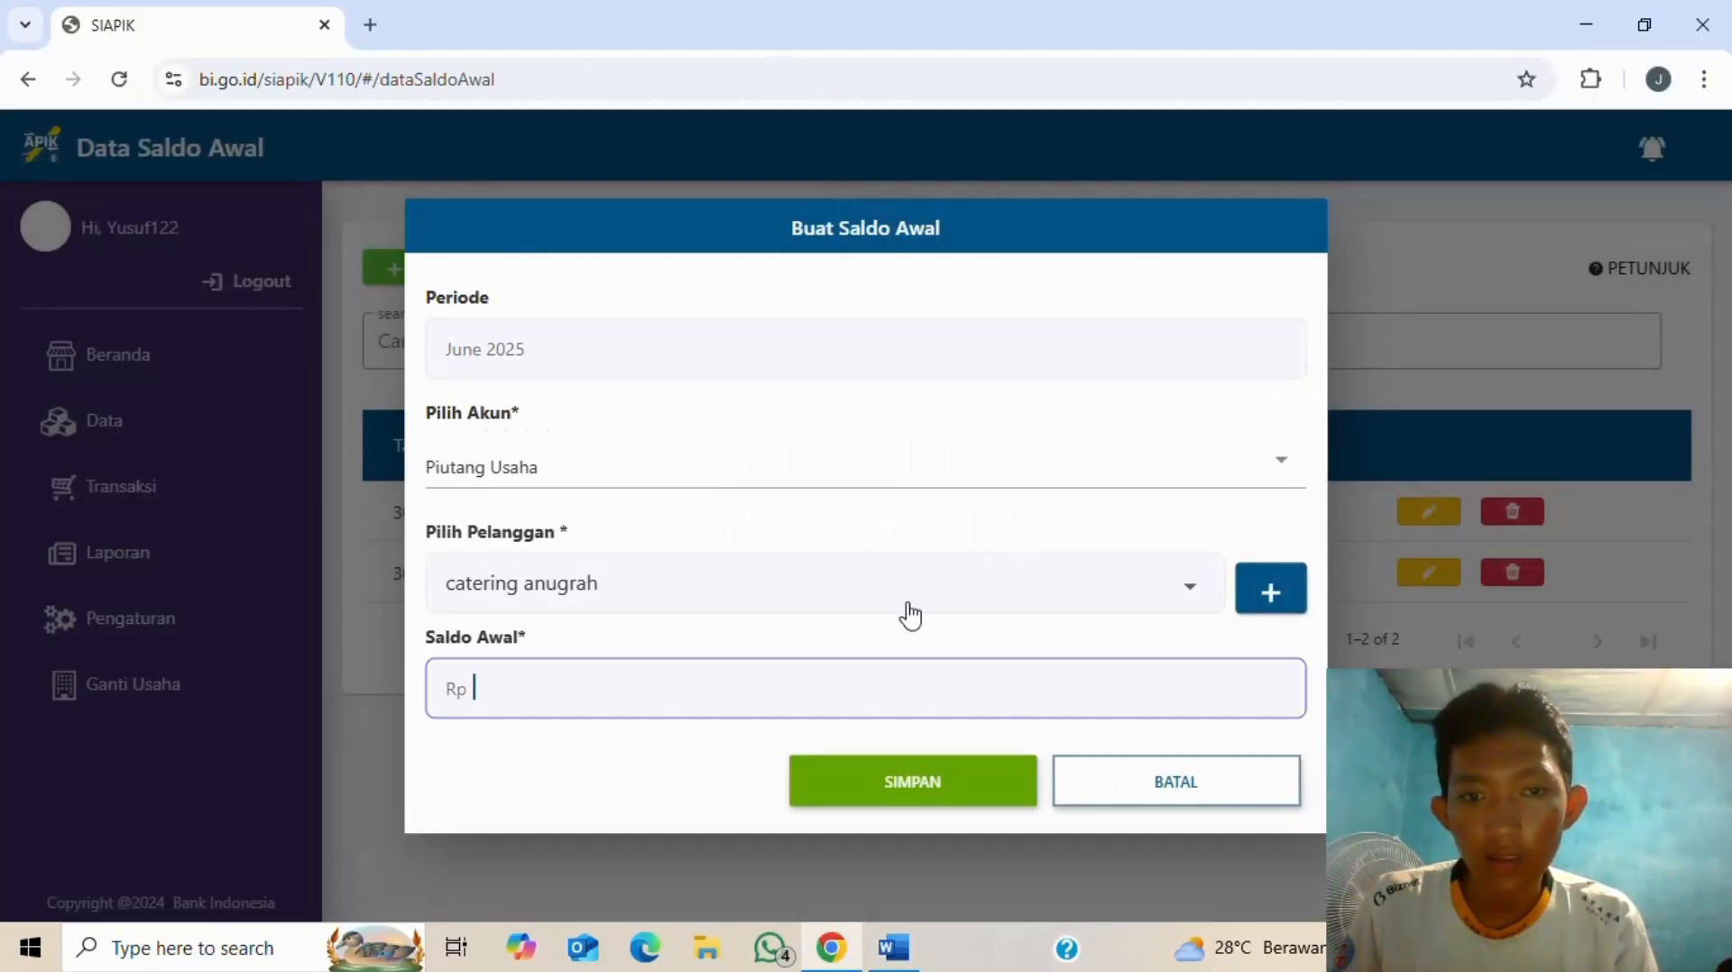
text(1.)
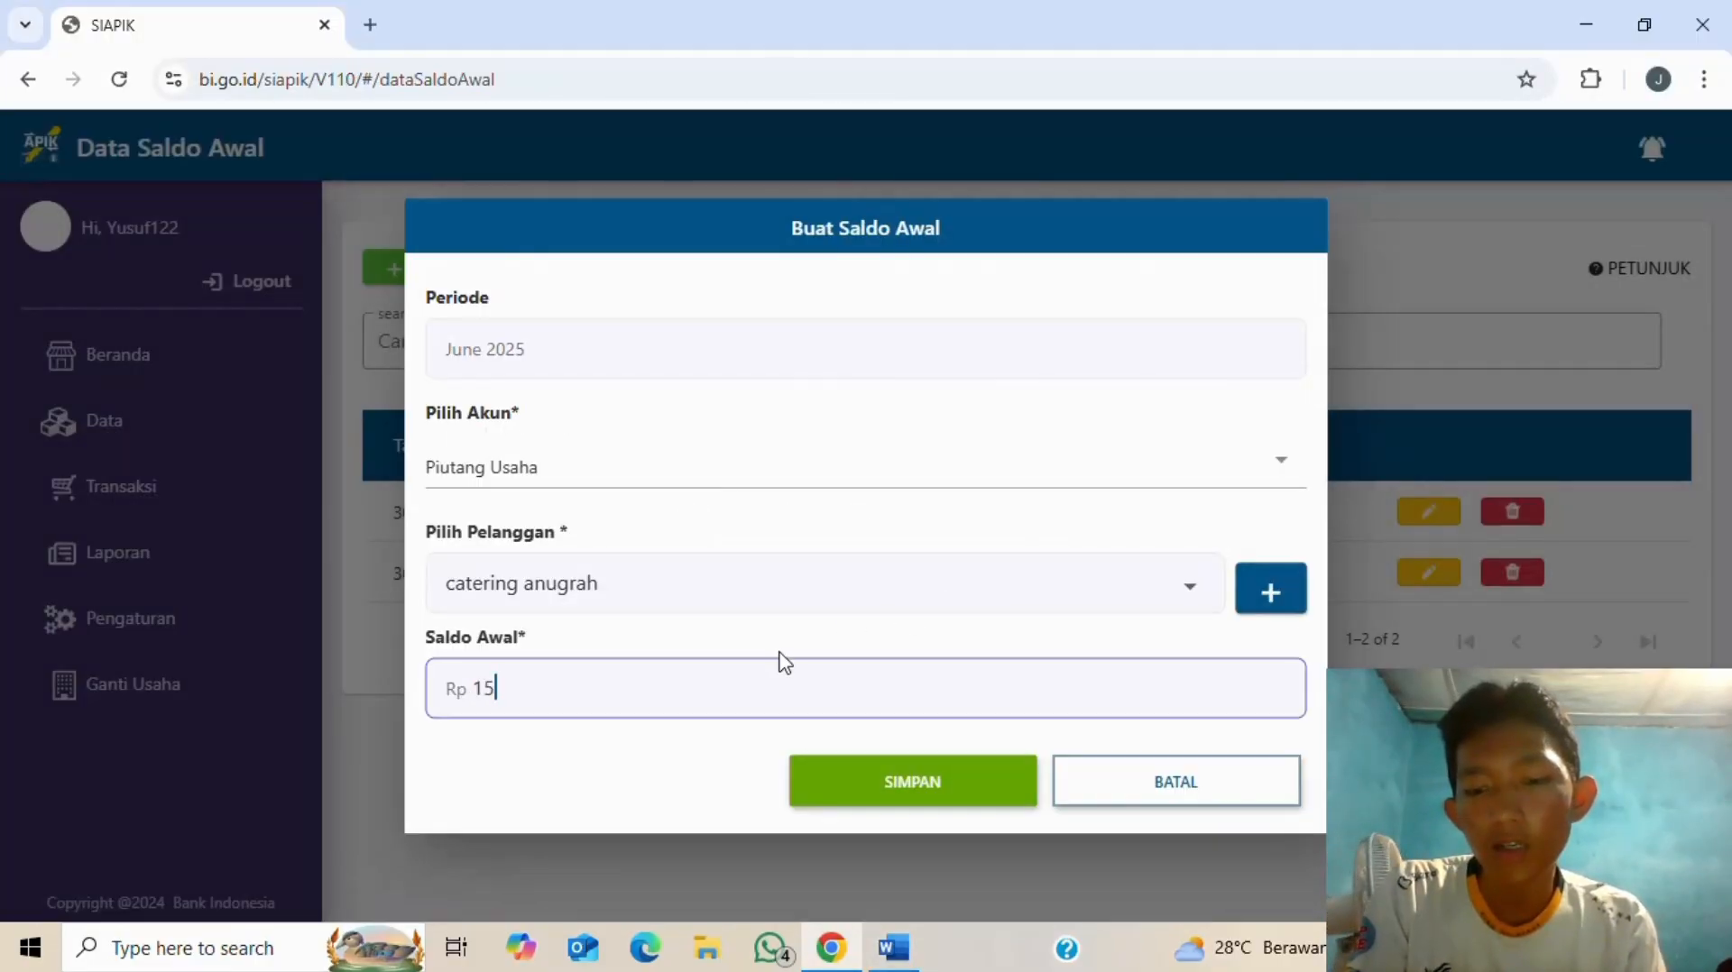
text(500.000)
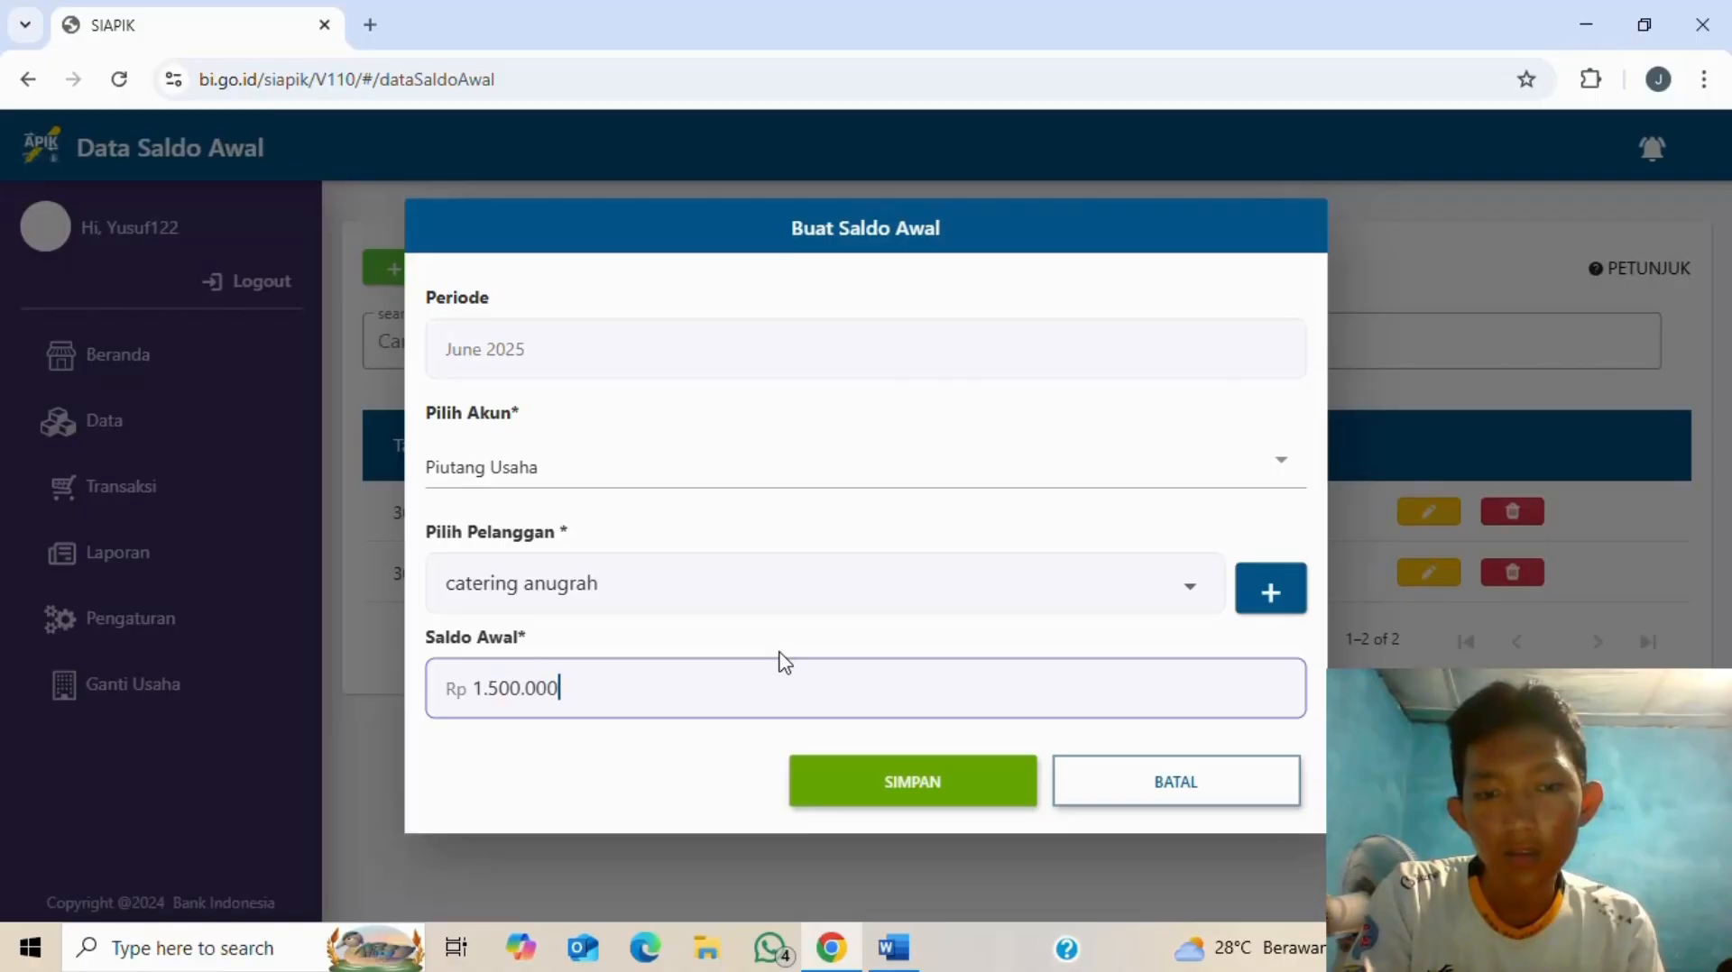
click(900, 789)
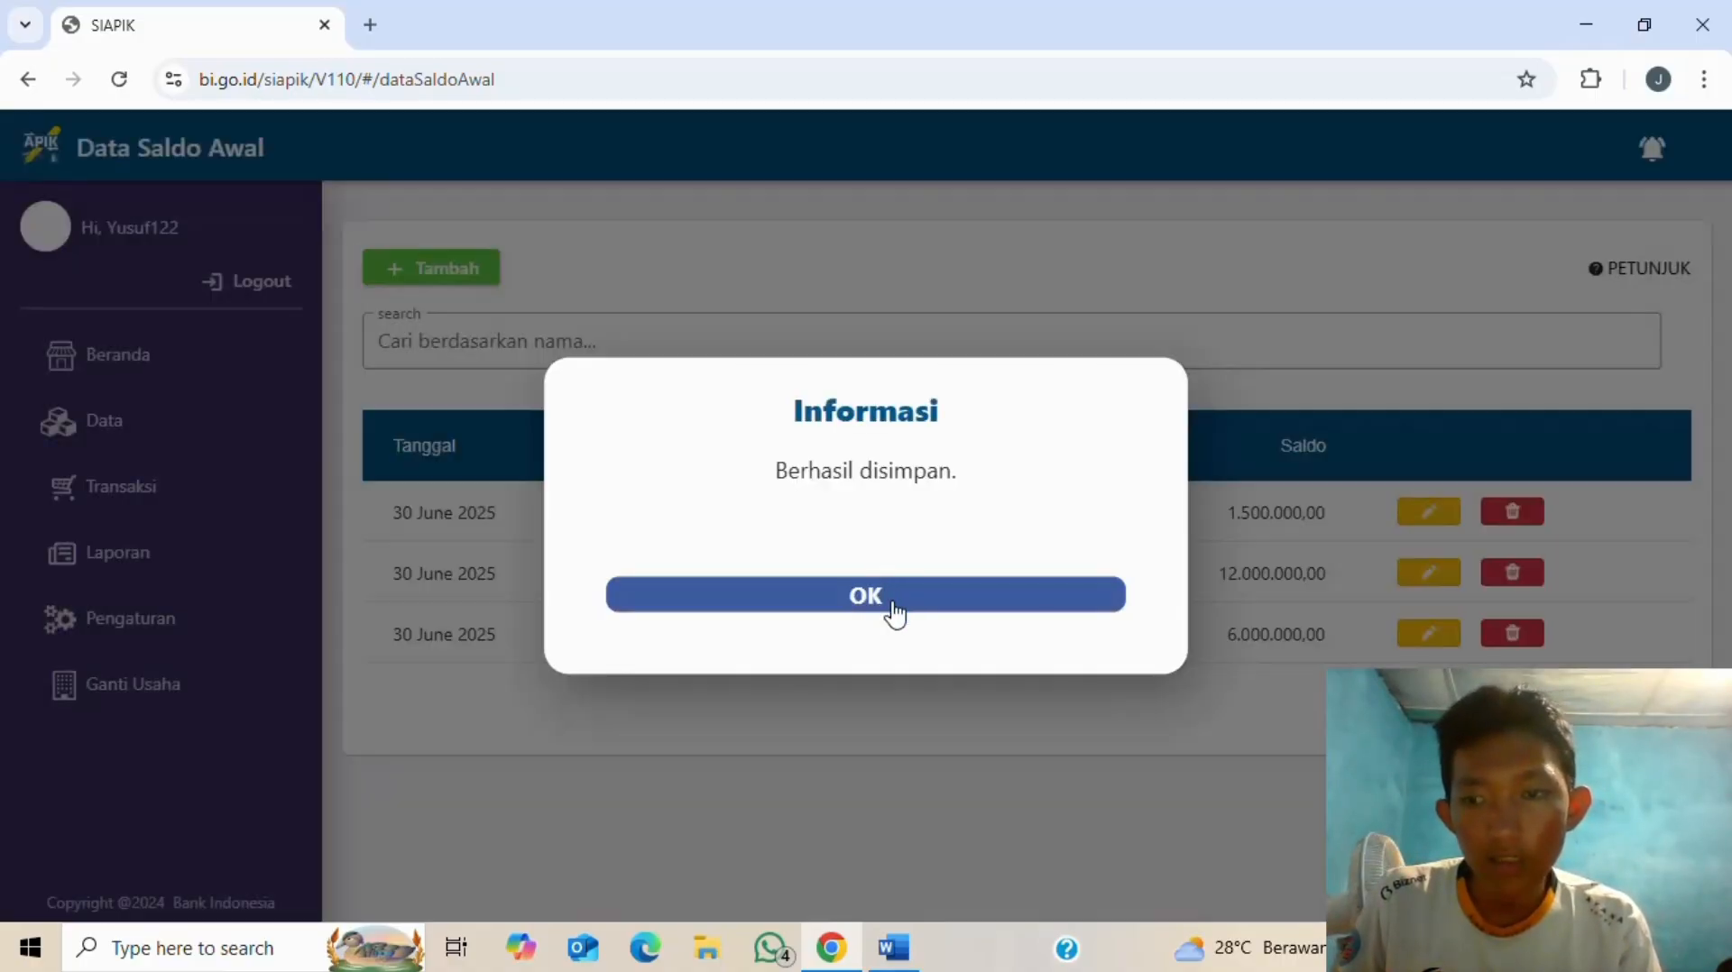
- Check the opening positions in Word, then start a new June 2025 opening-balance entry
click(894, 614)
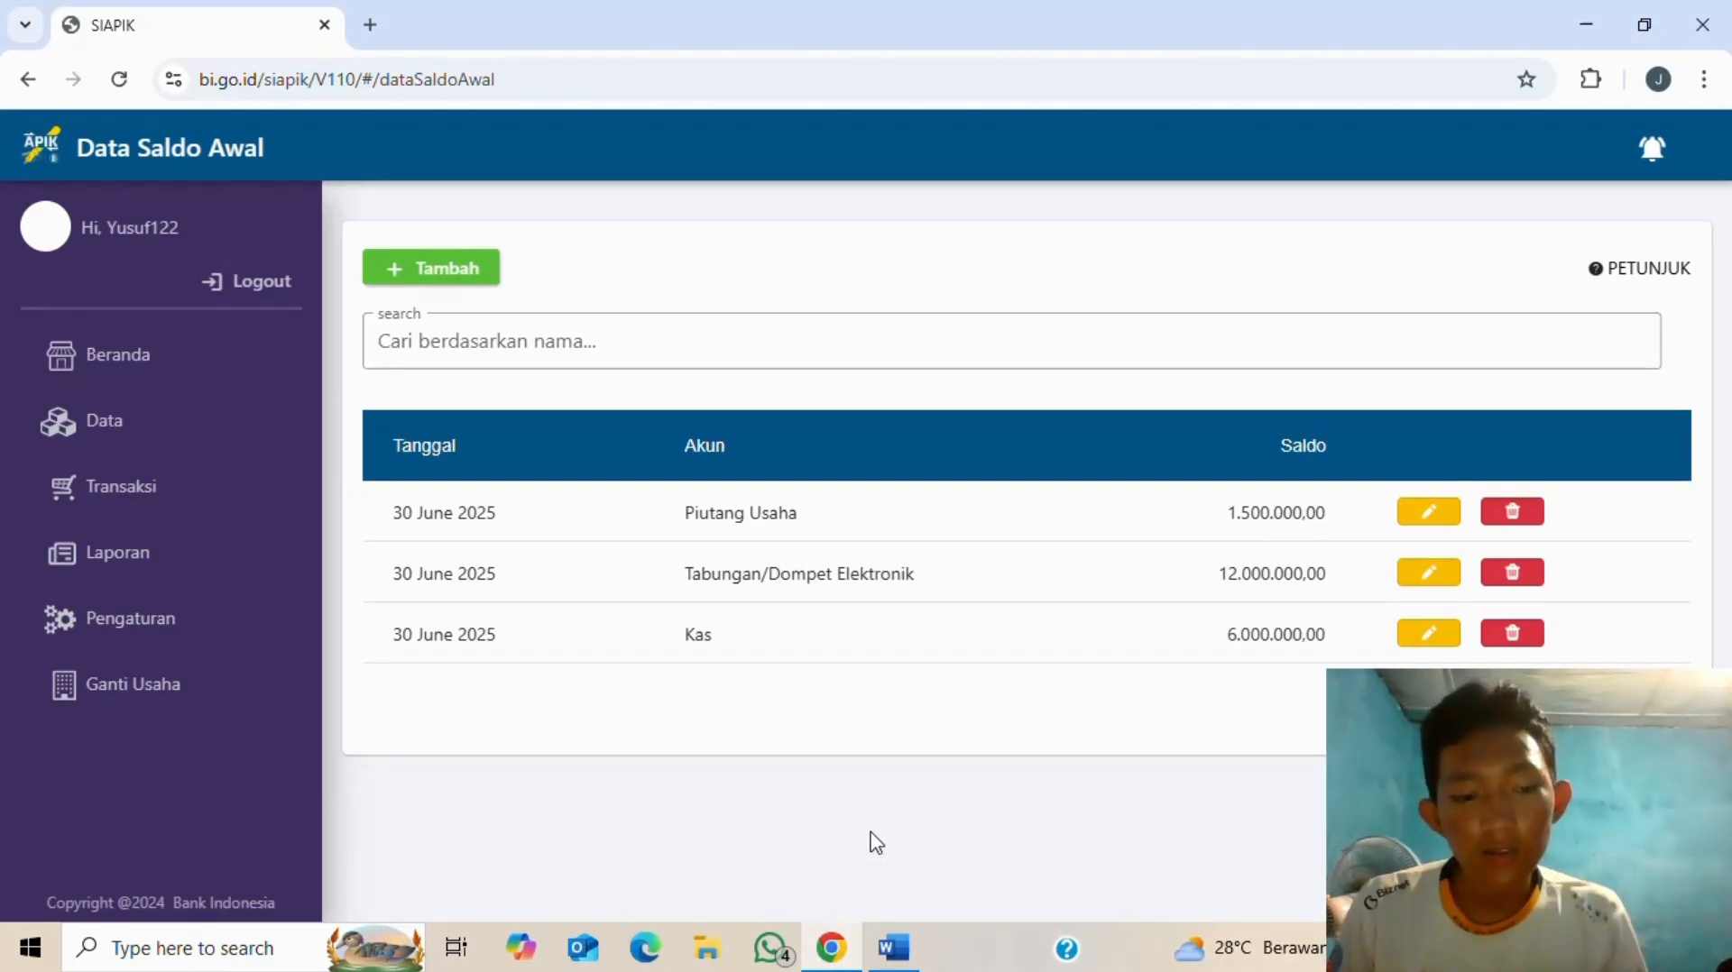
click(893, 947)
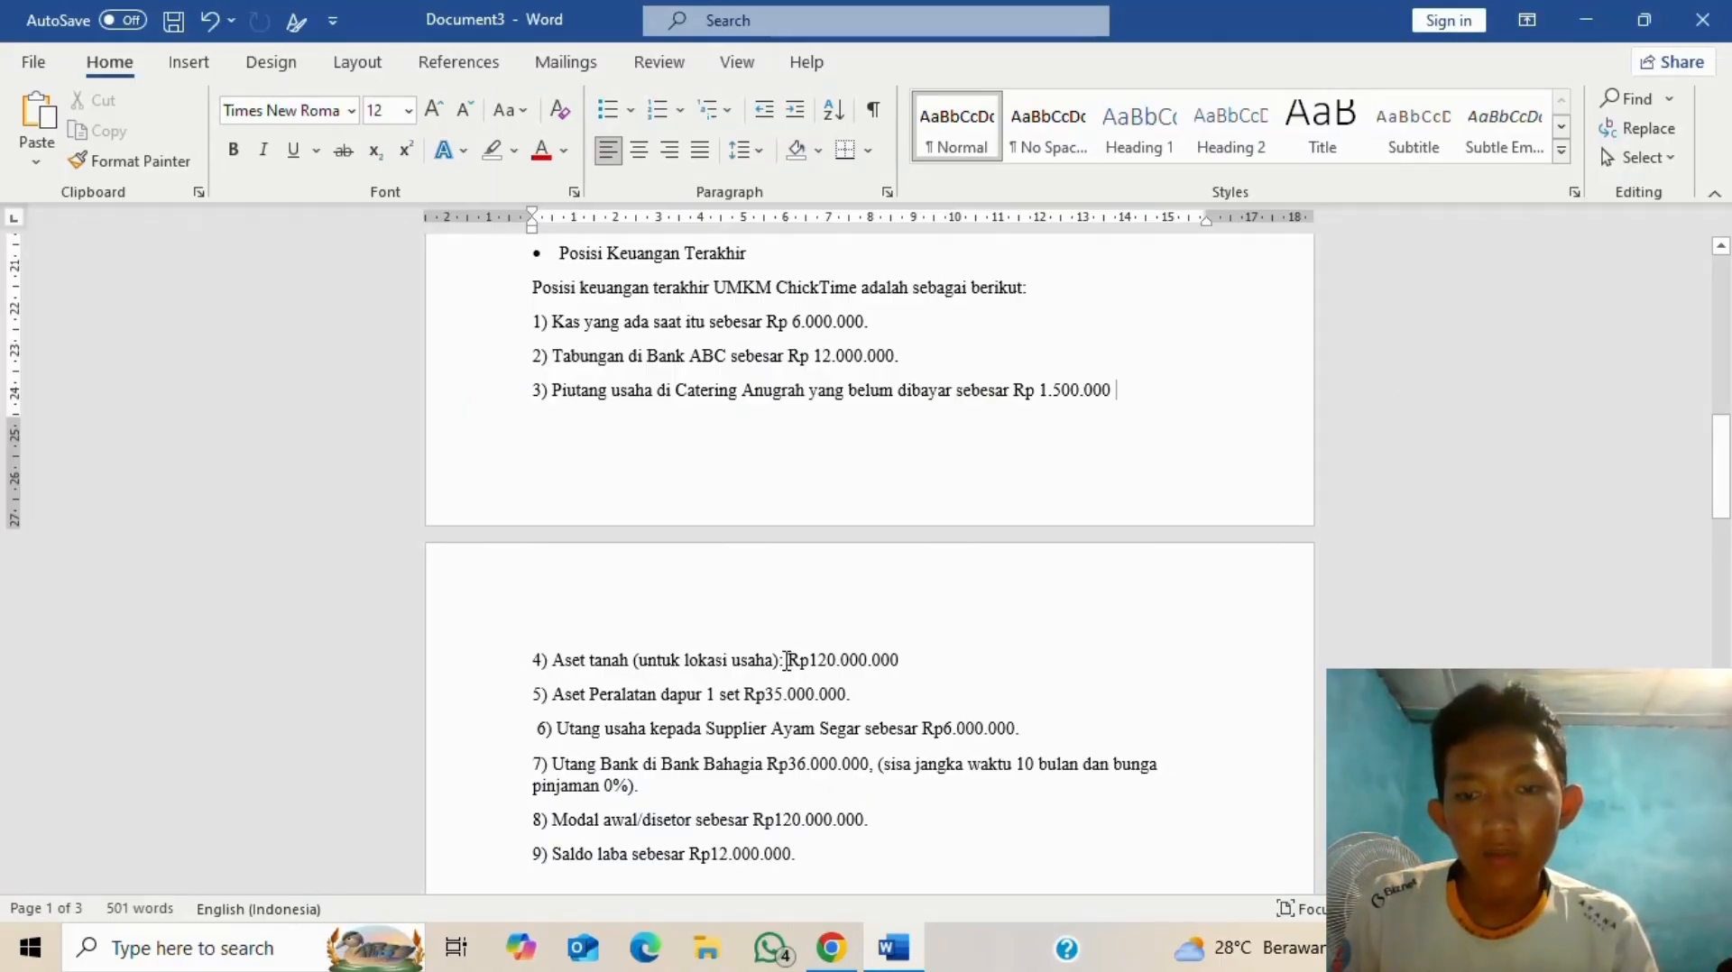
key(alt+Tab)
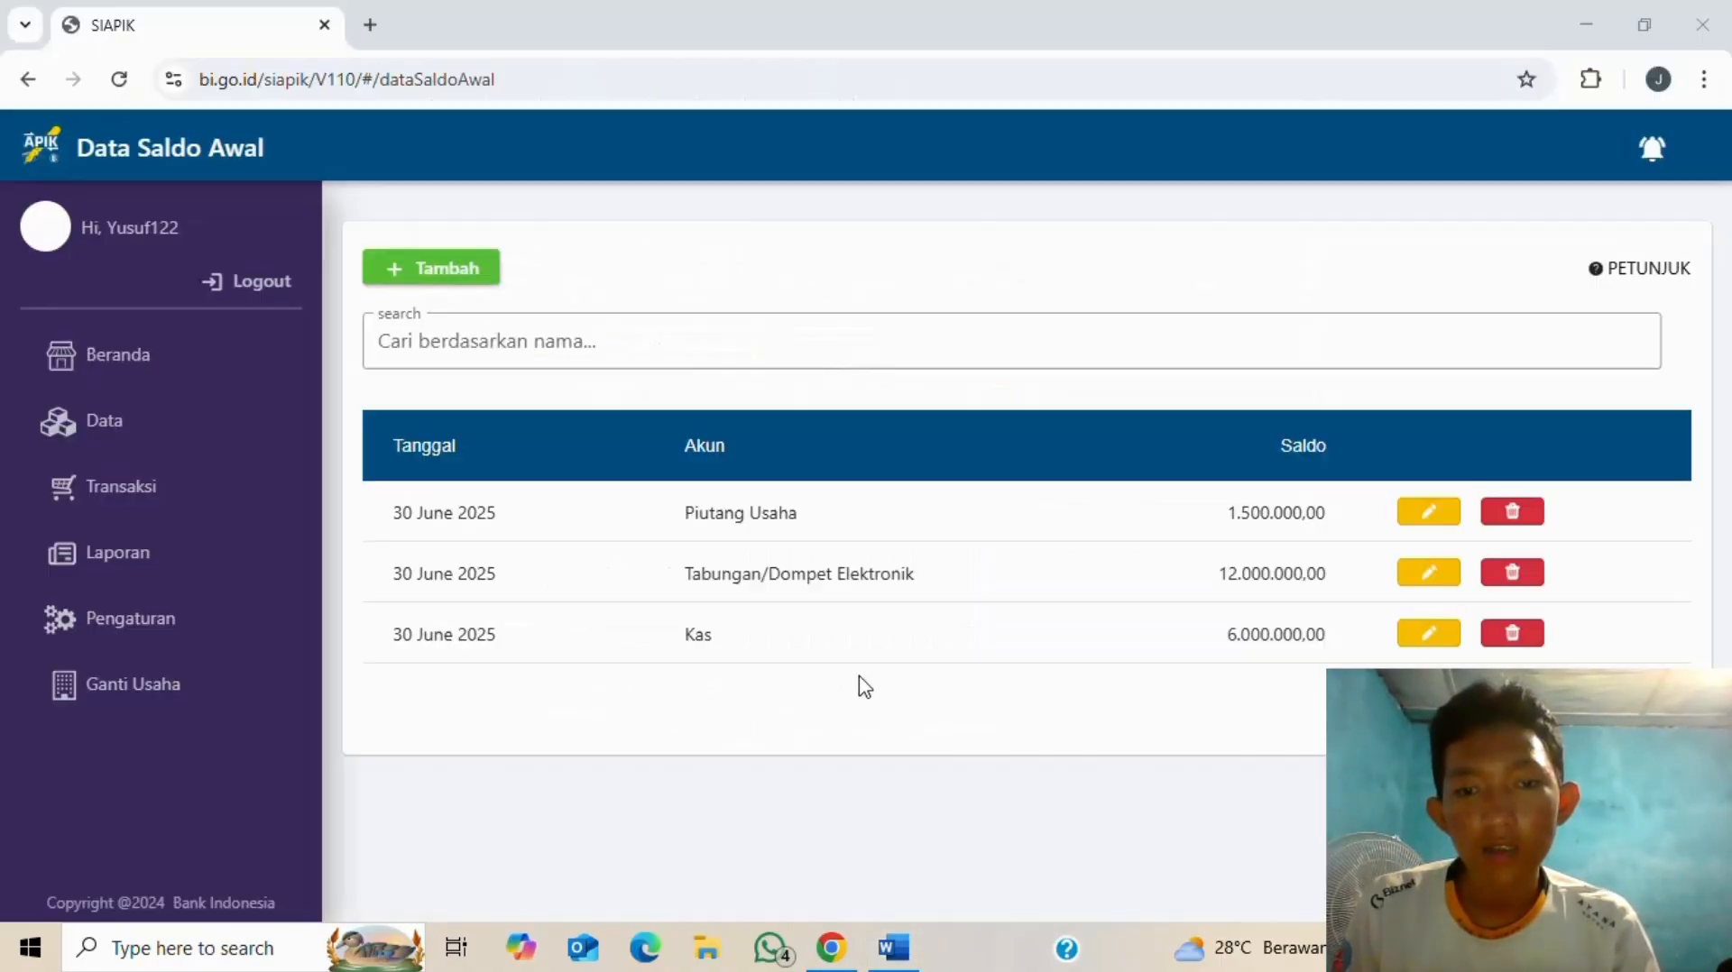
click(423, 273)
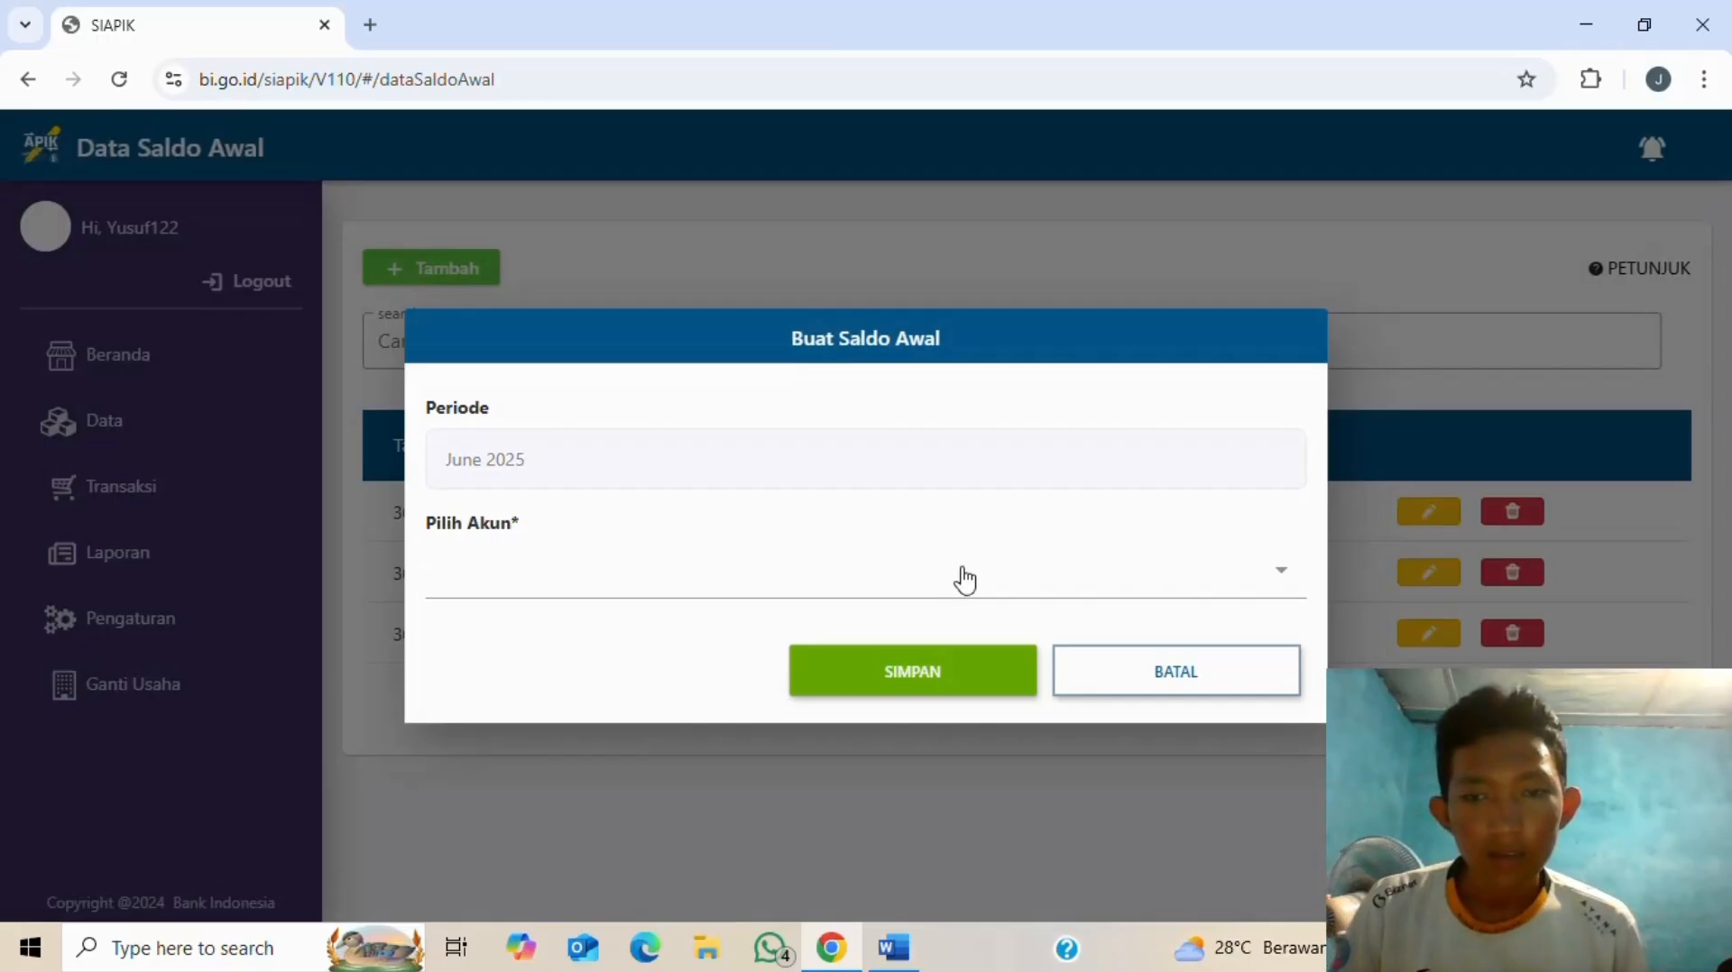
- Choose Aset Tetap and create a new asset named 'lokasi tanah'
click(962, 580)
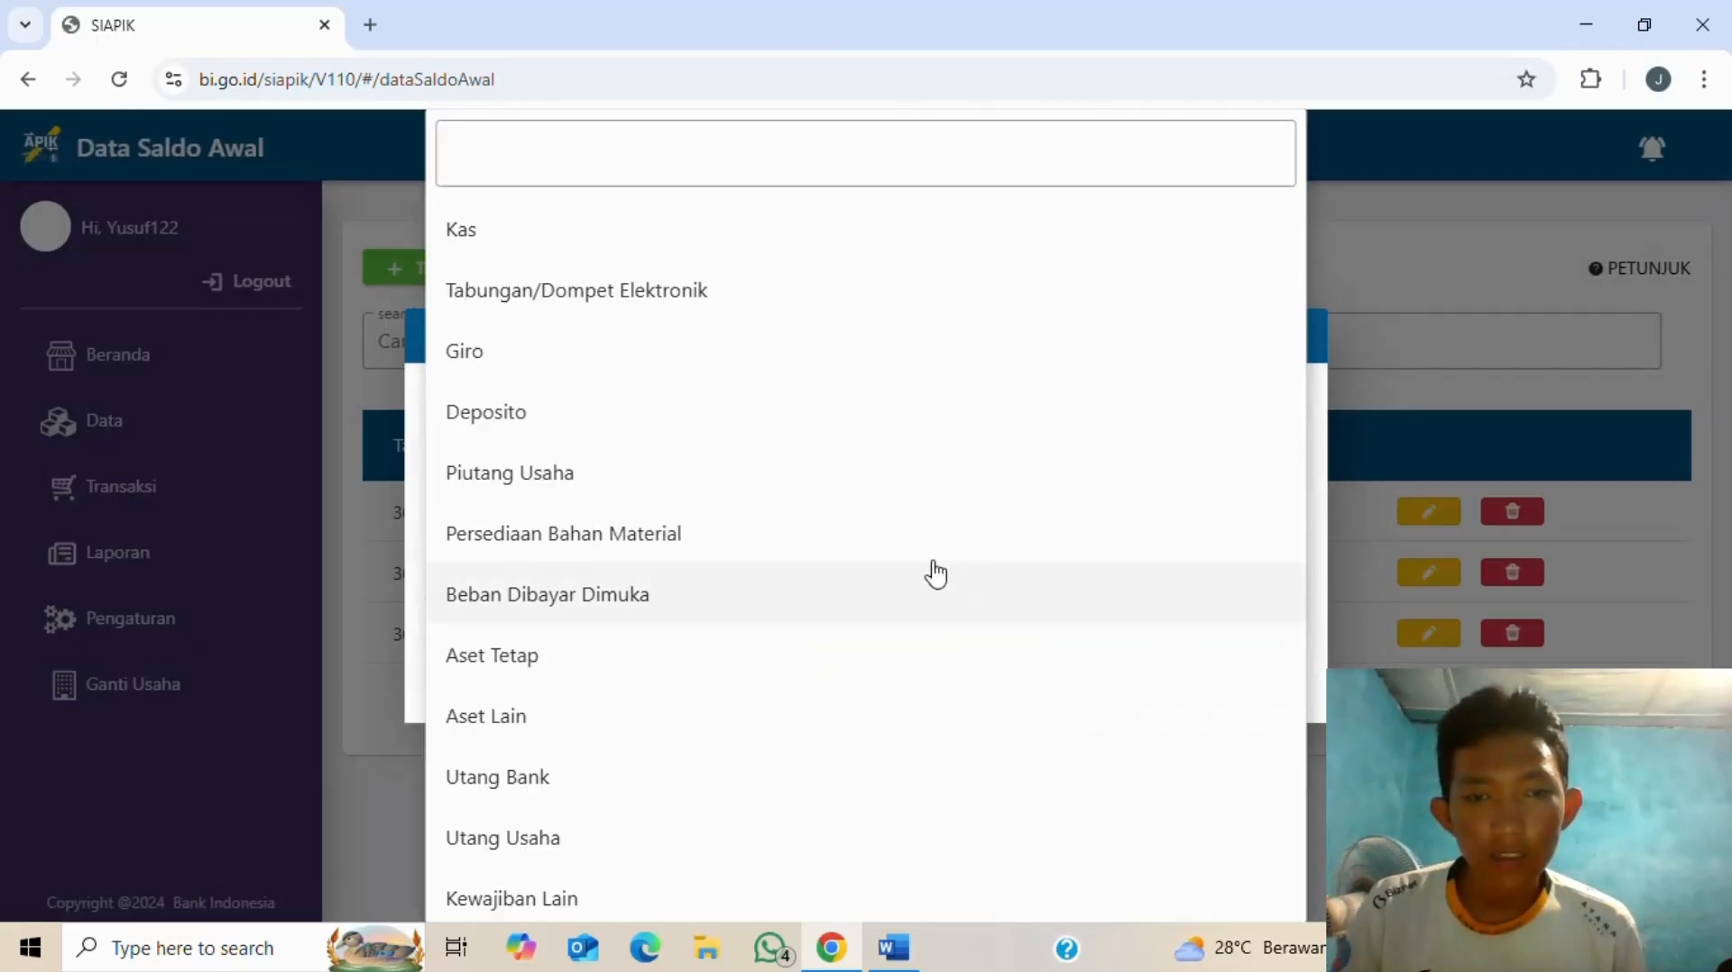
click(528, 663)
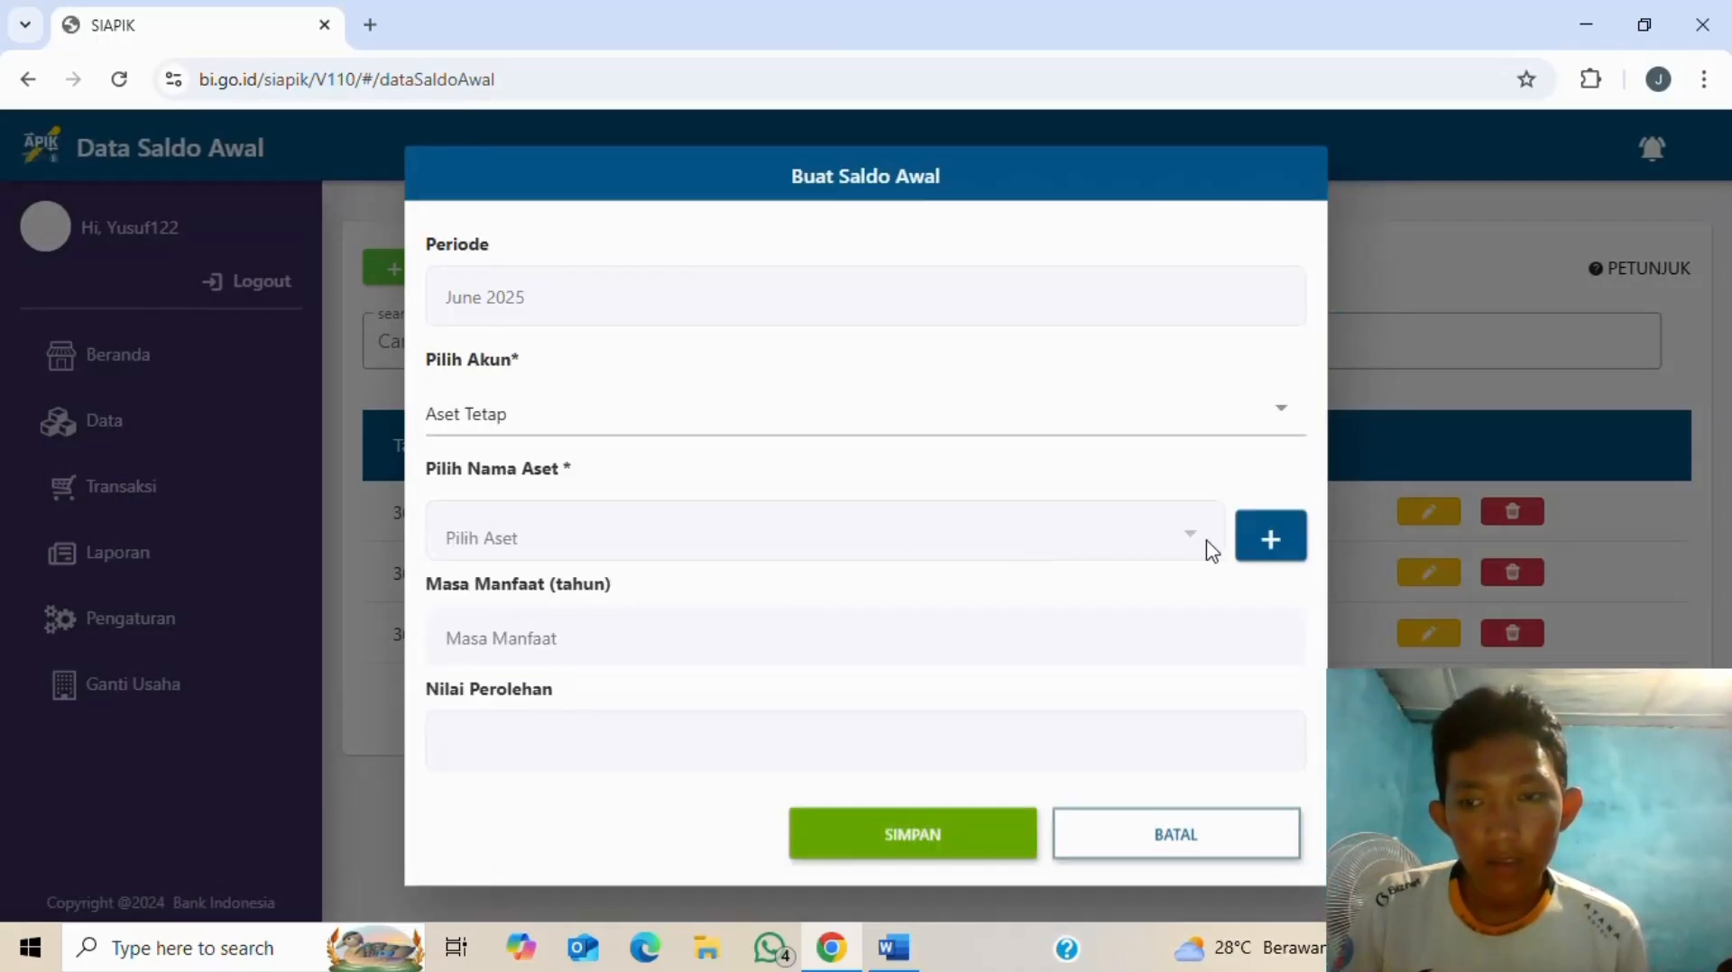
click(1269, 546)
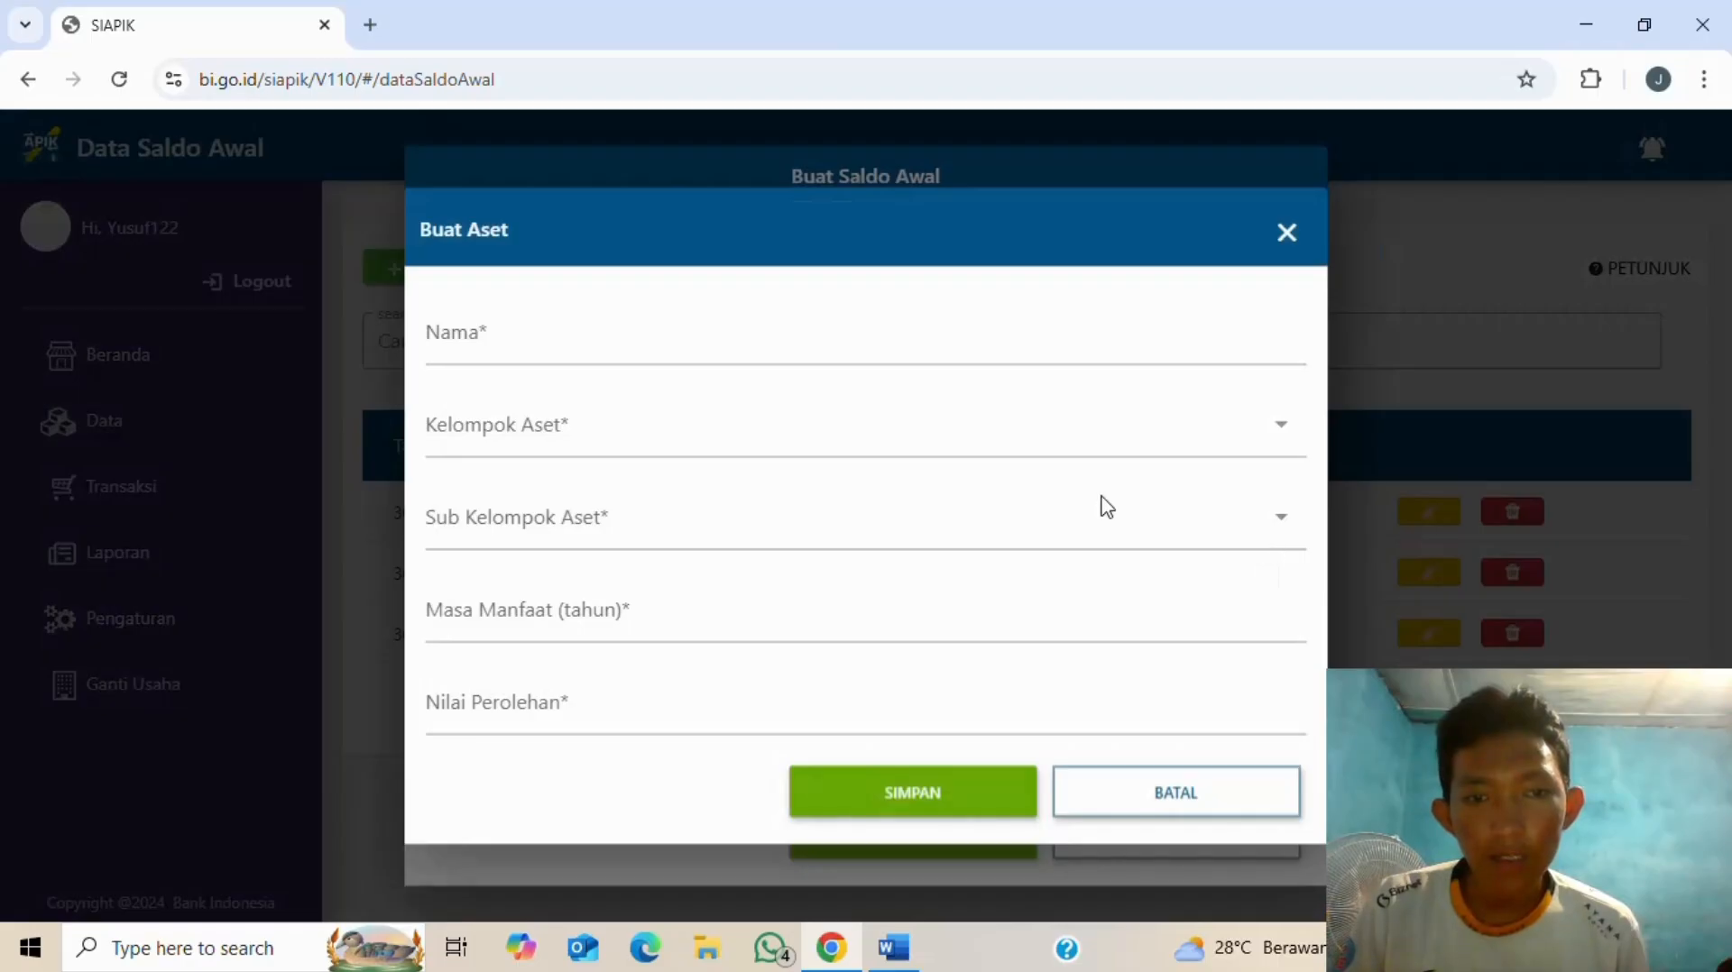
click(642, 343)
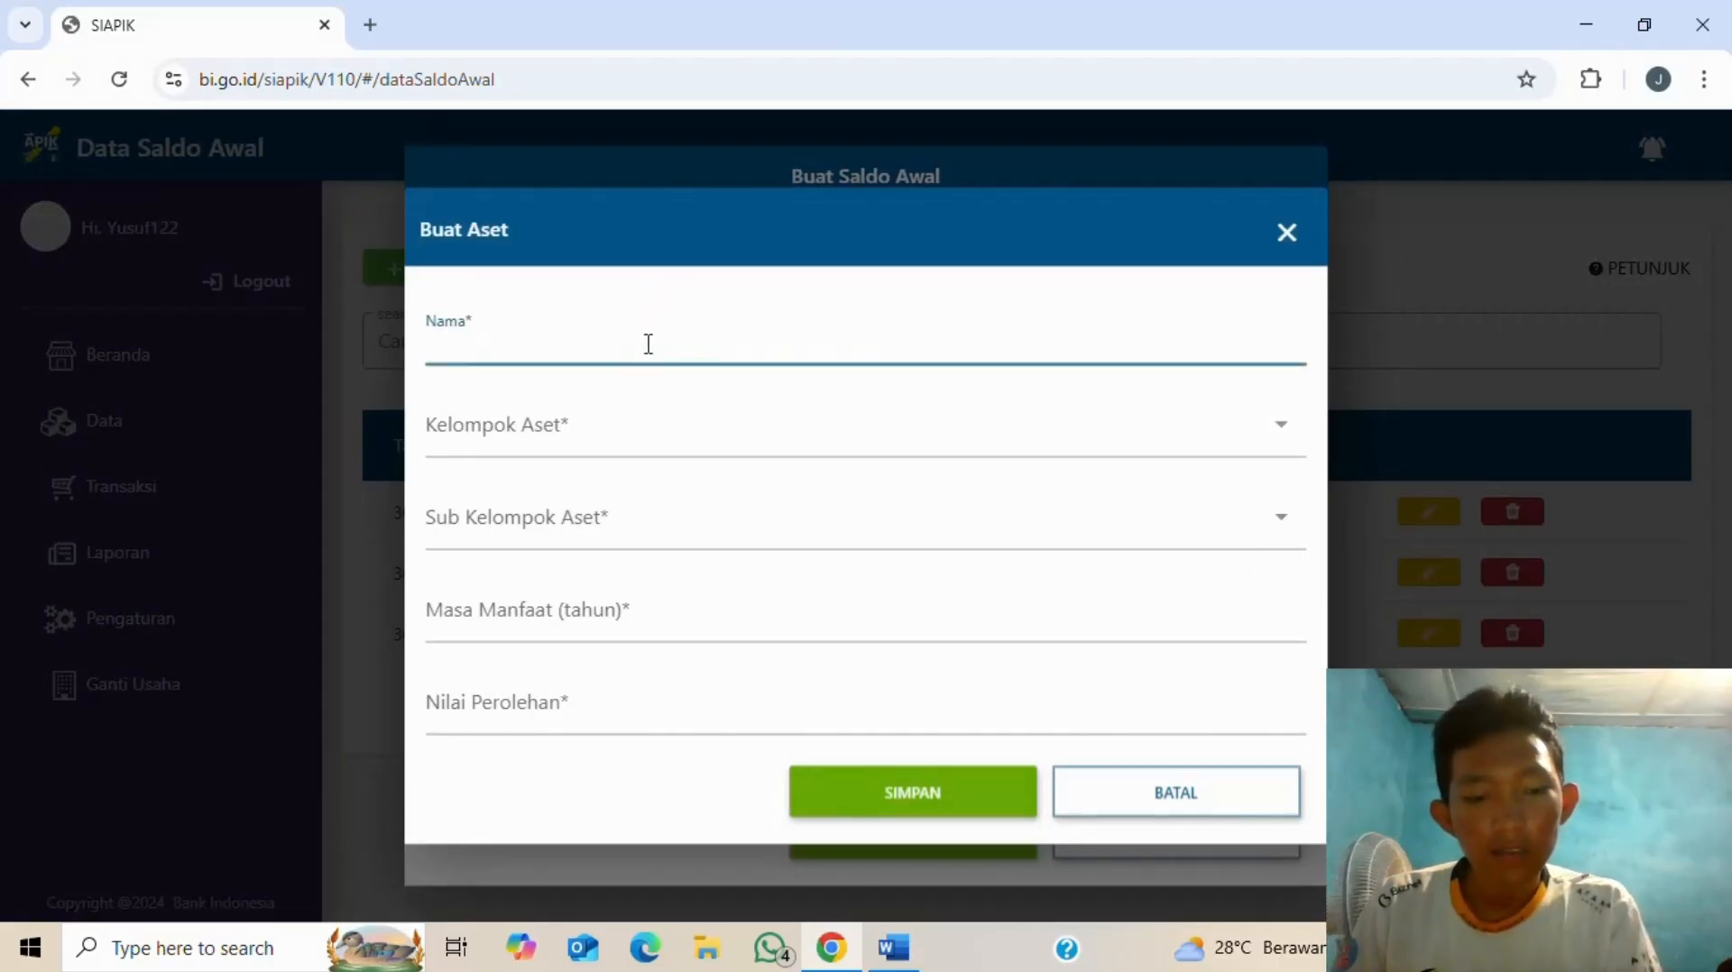
key(alt+Tab)
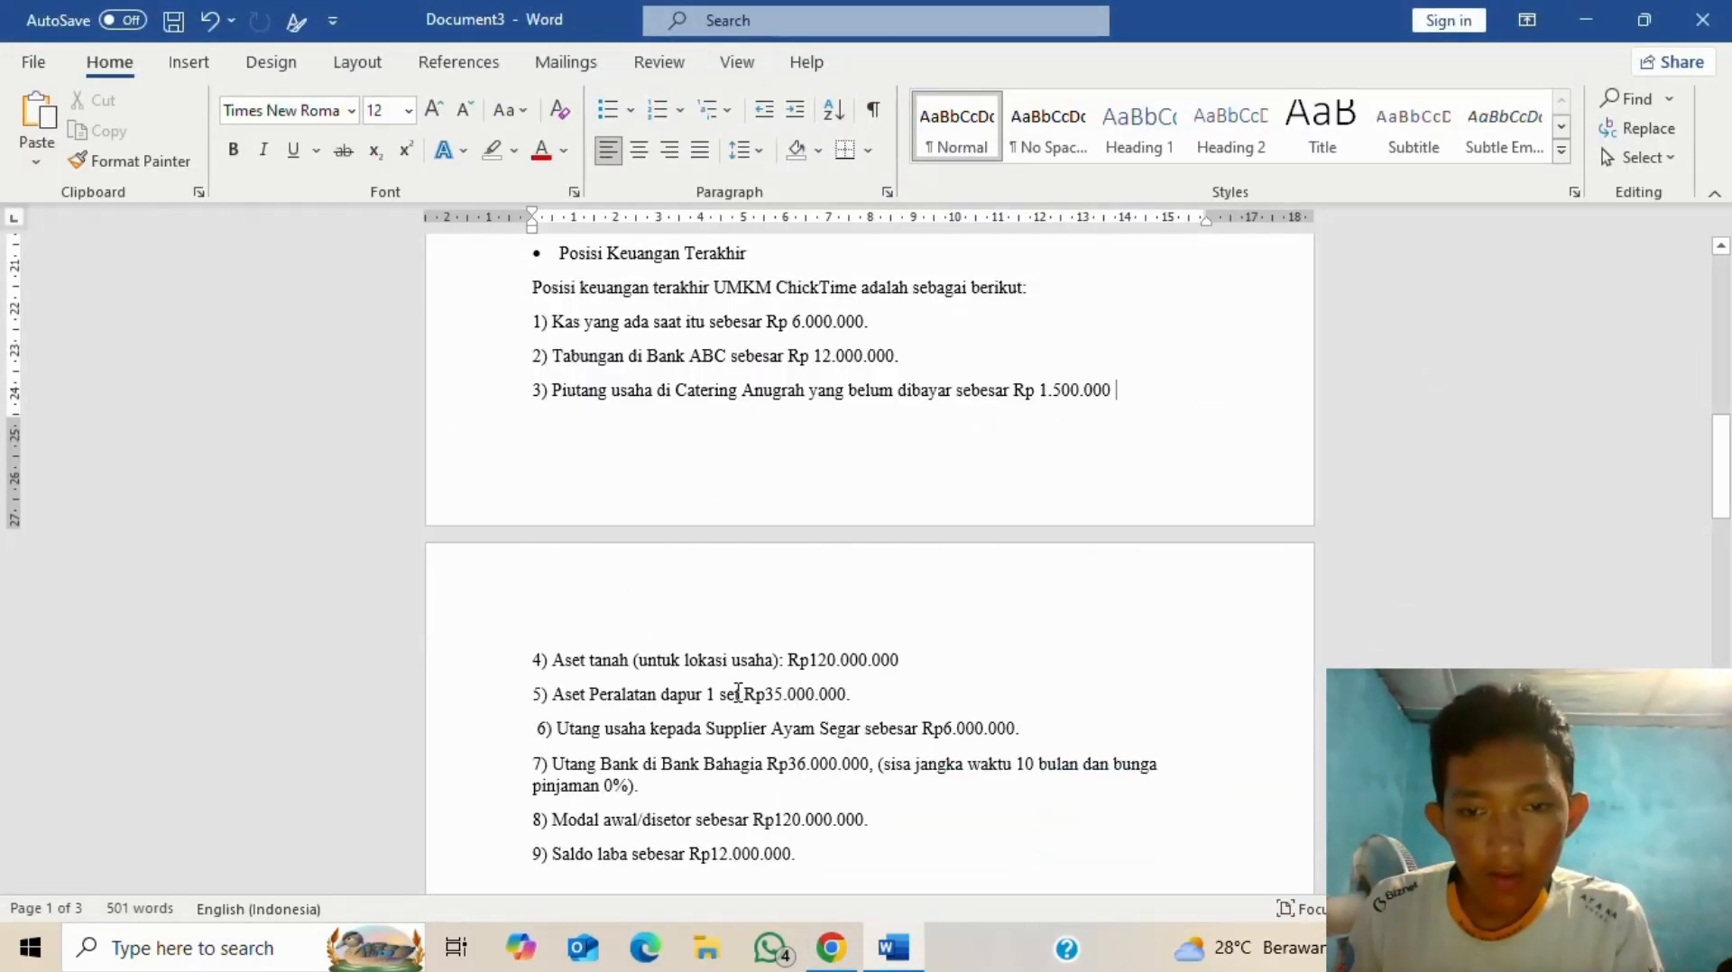
key(alt+Tab)
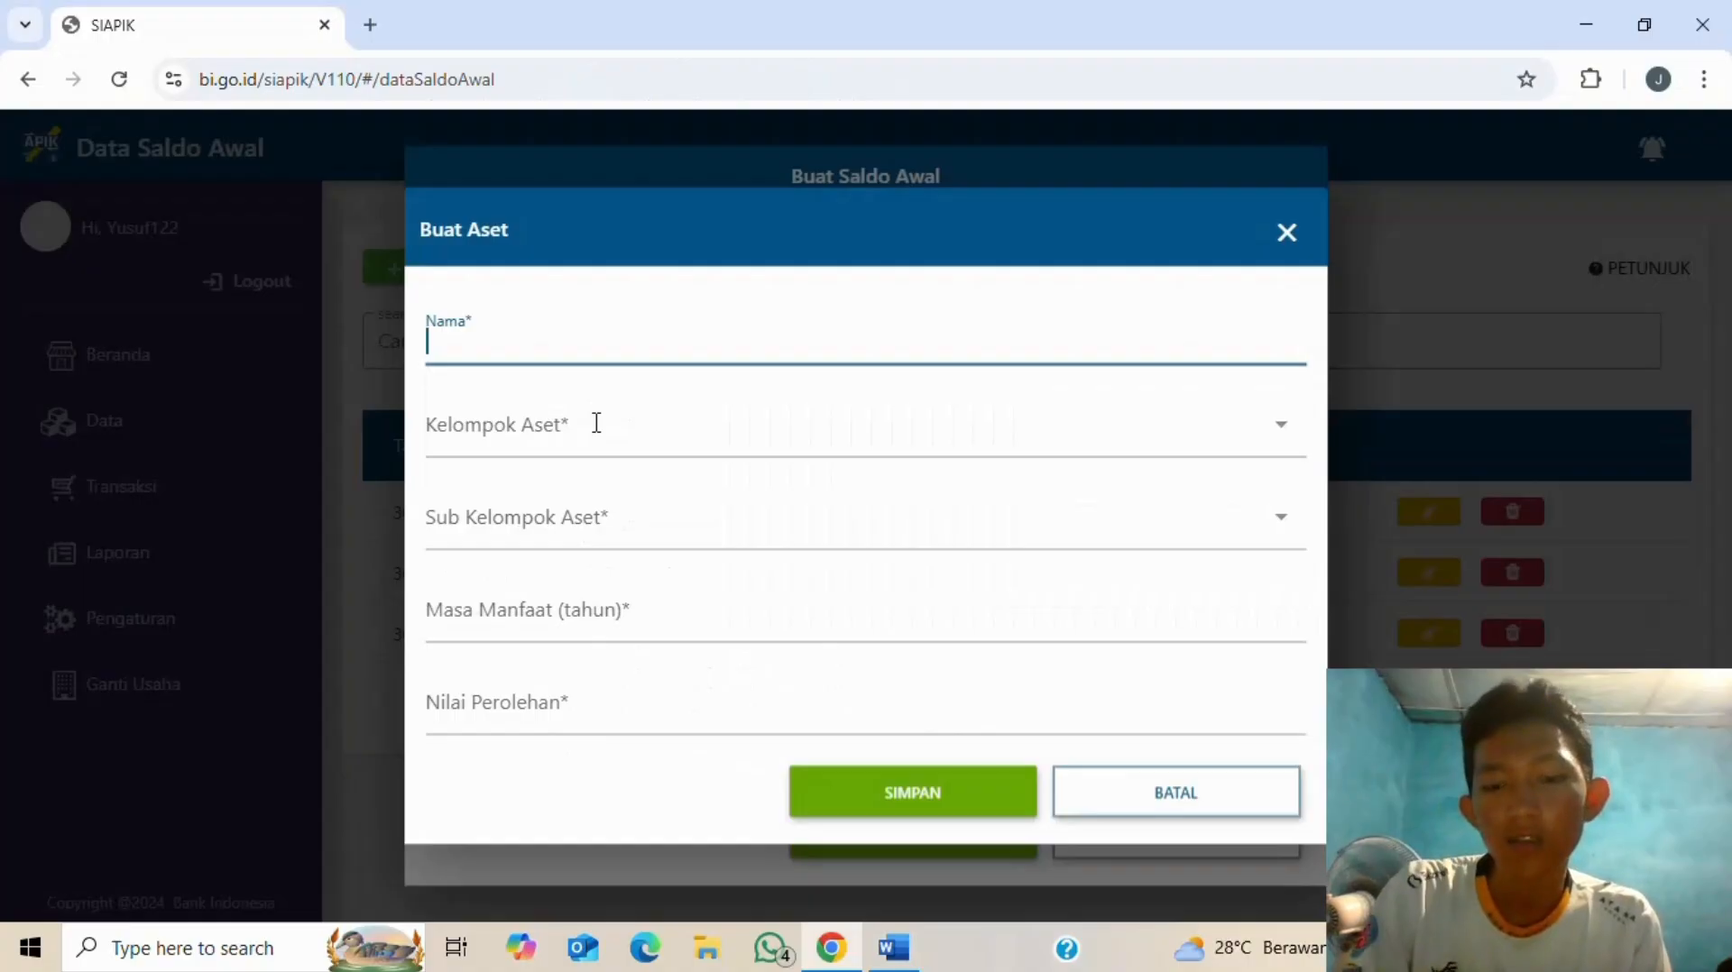
text(lokasi)
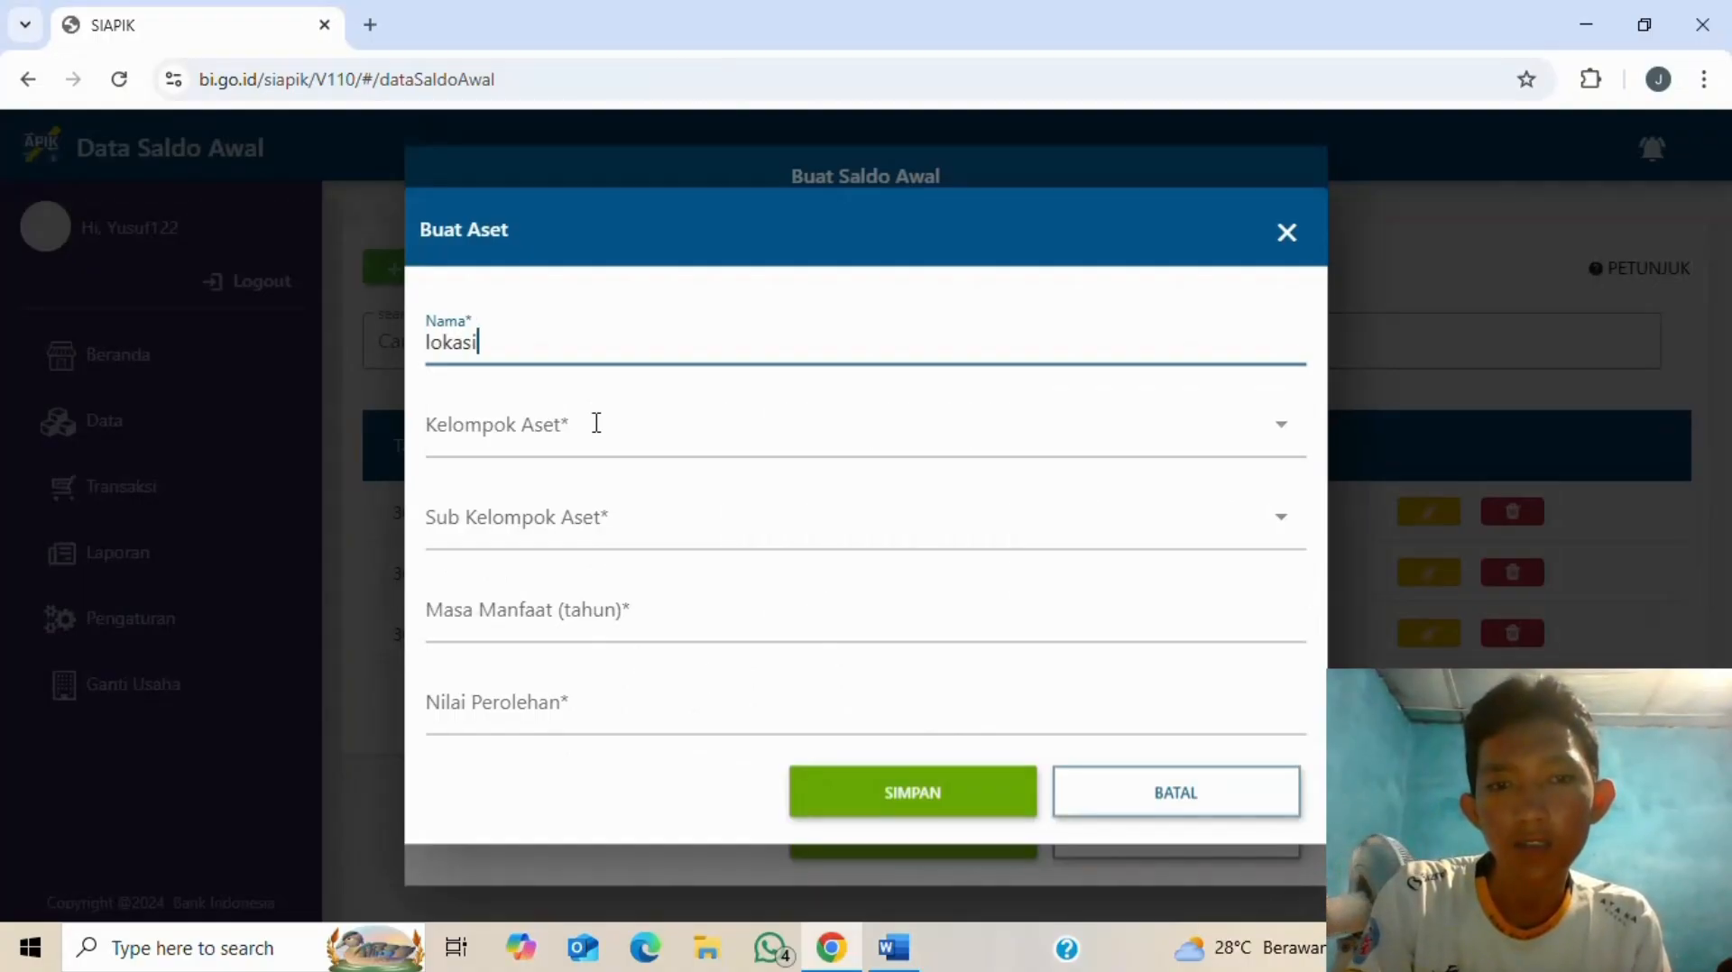
text( tanah)
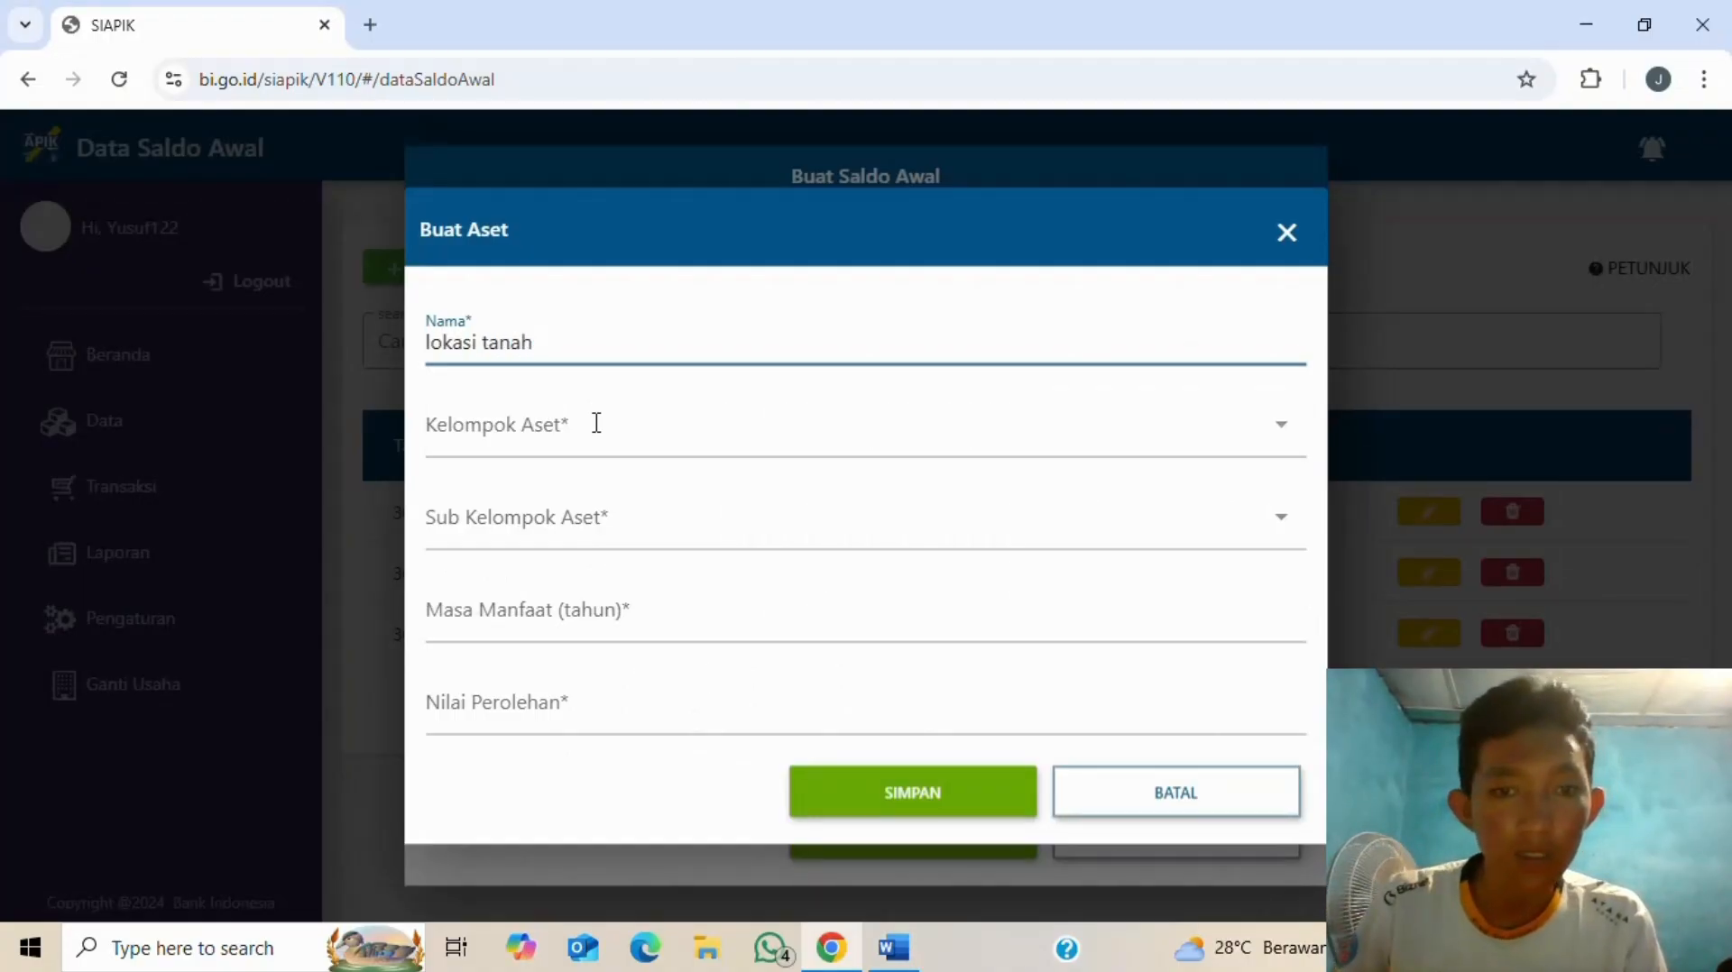
- Set the asset's group and subgroup to Lainnya and enter acquisition value 120.000.000
click(1279, 430)
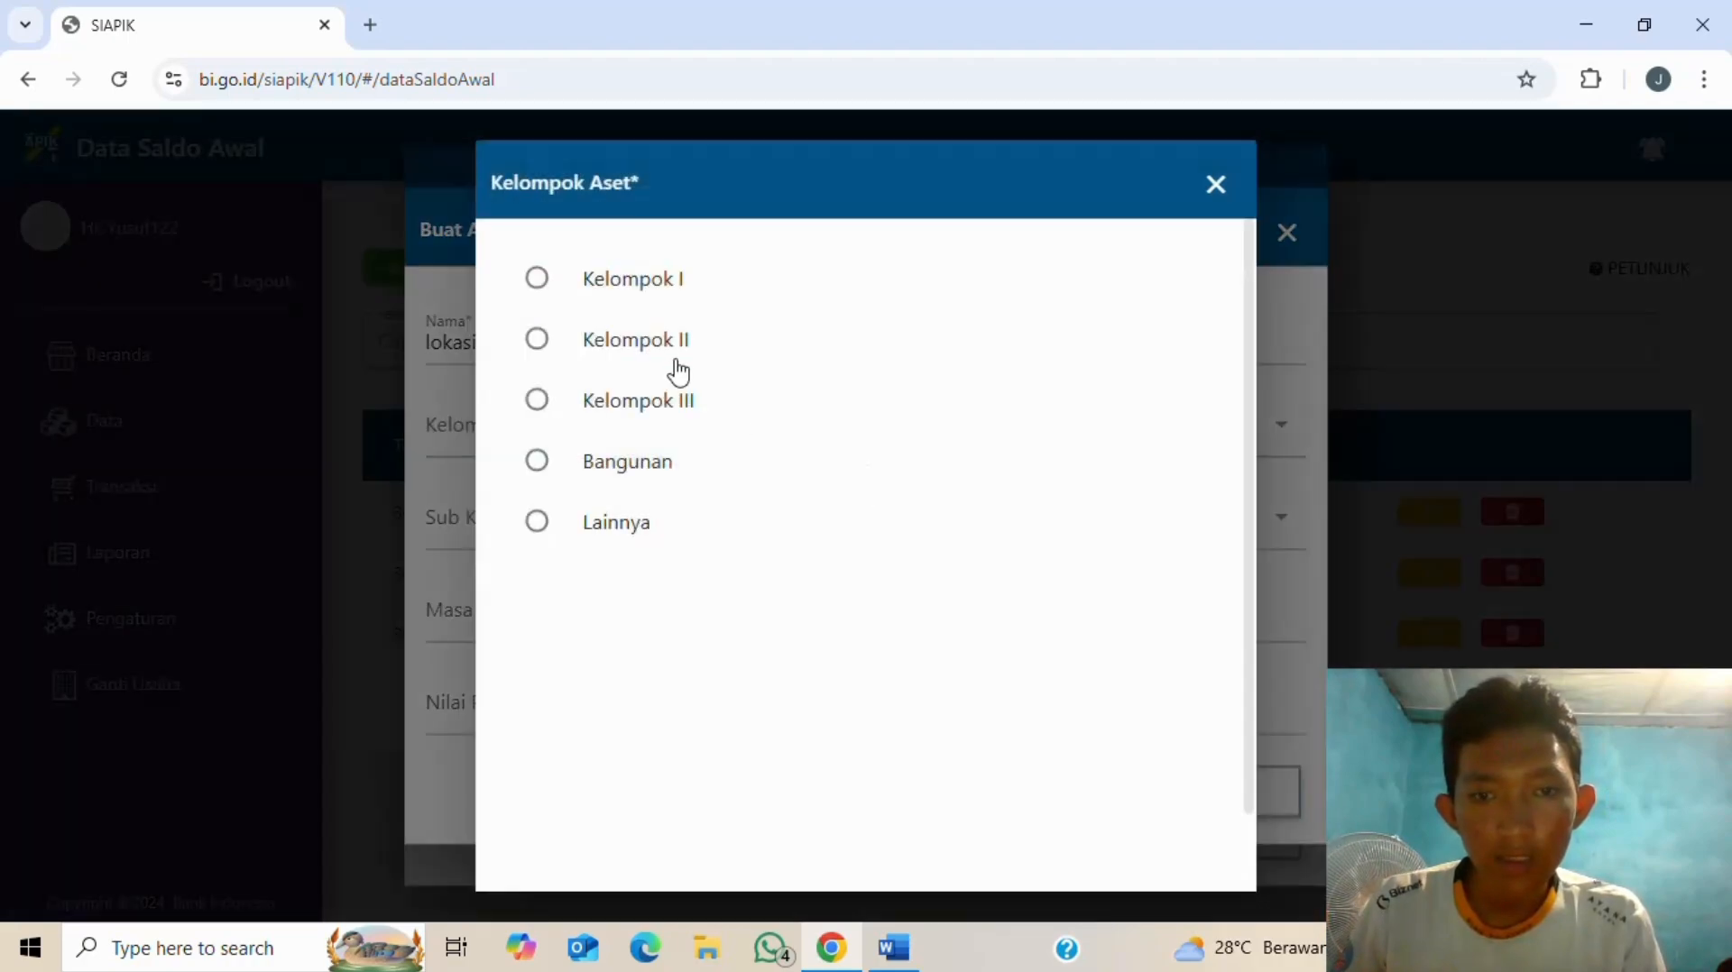
click(539, 529)
click(1279, 527)
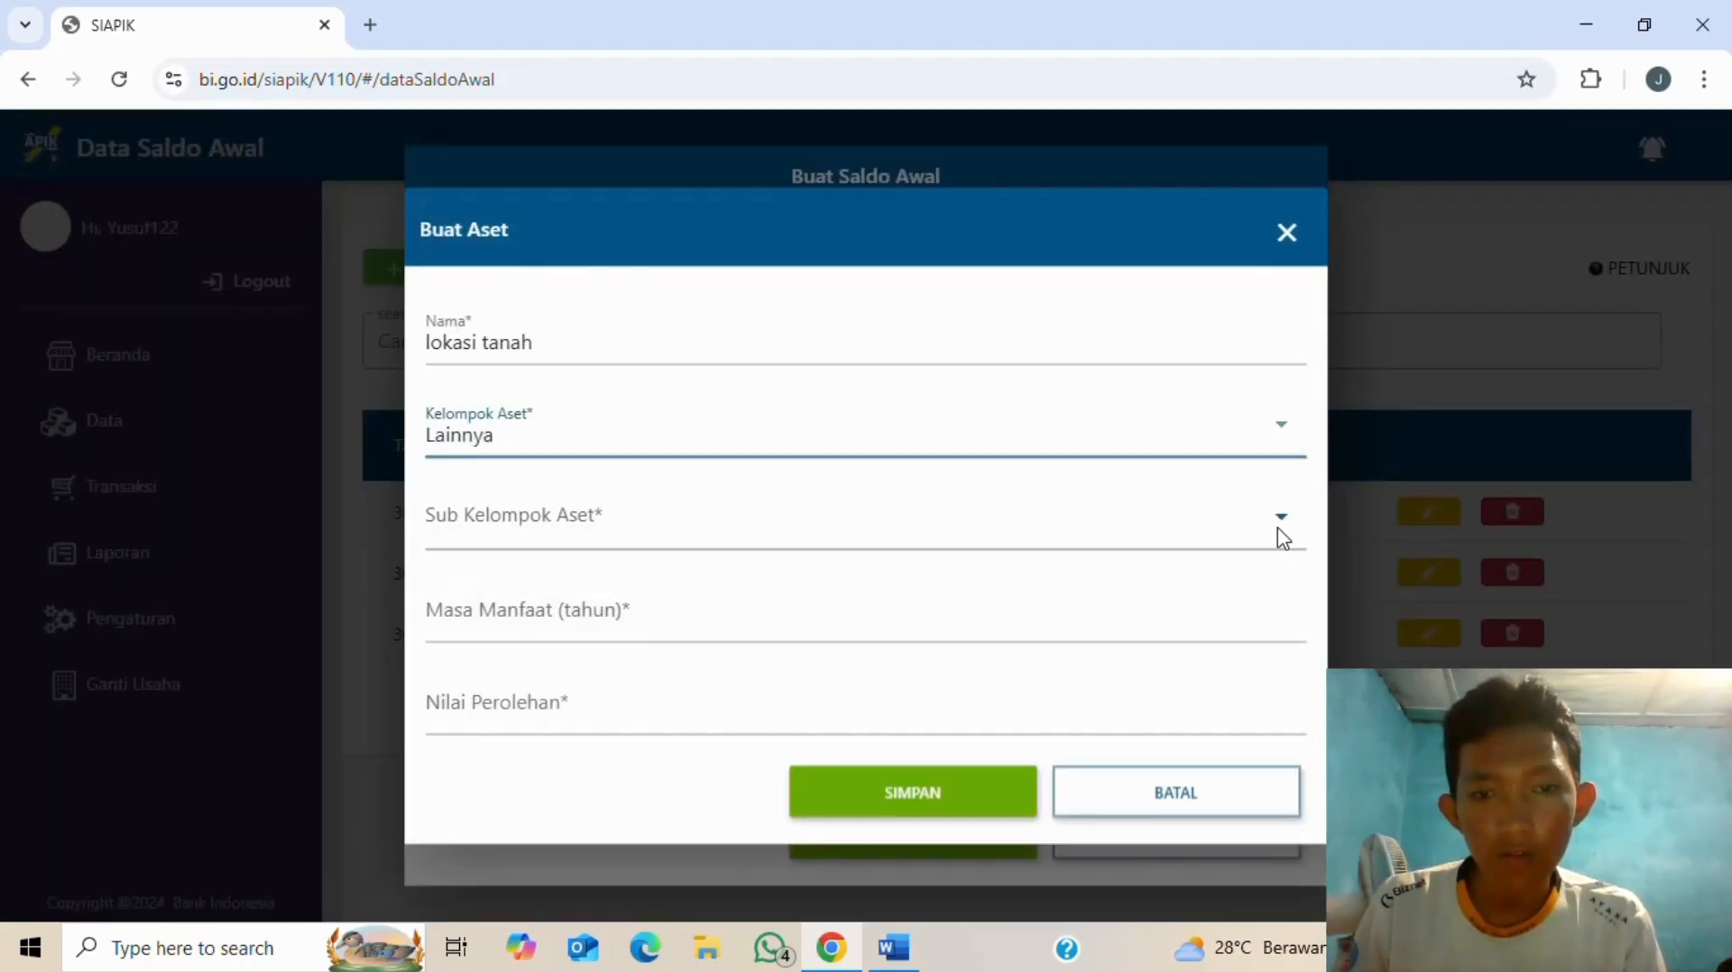
click(750, 544)
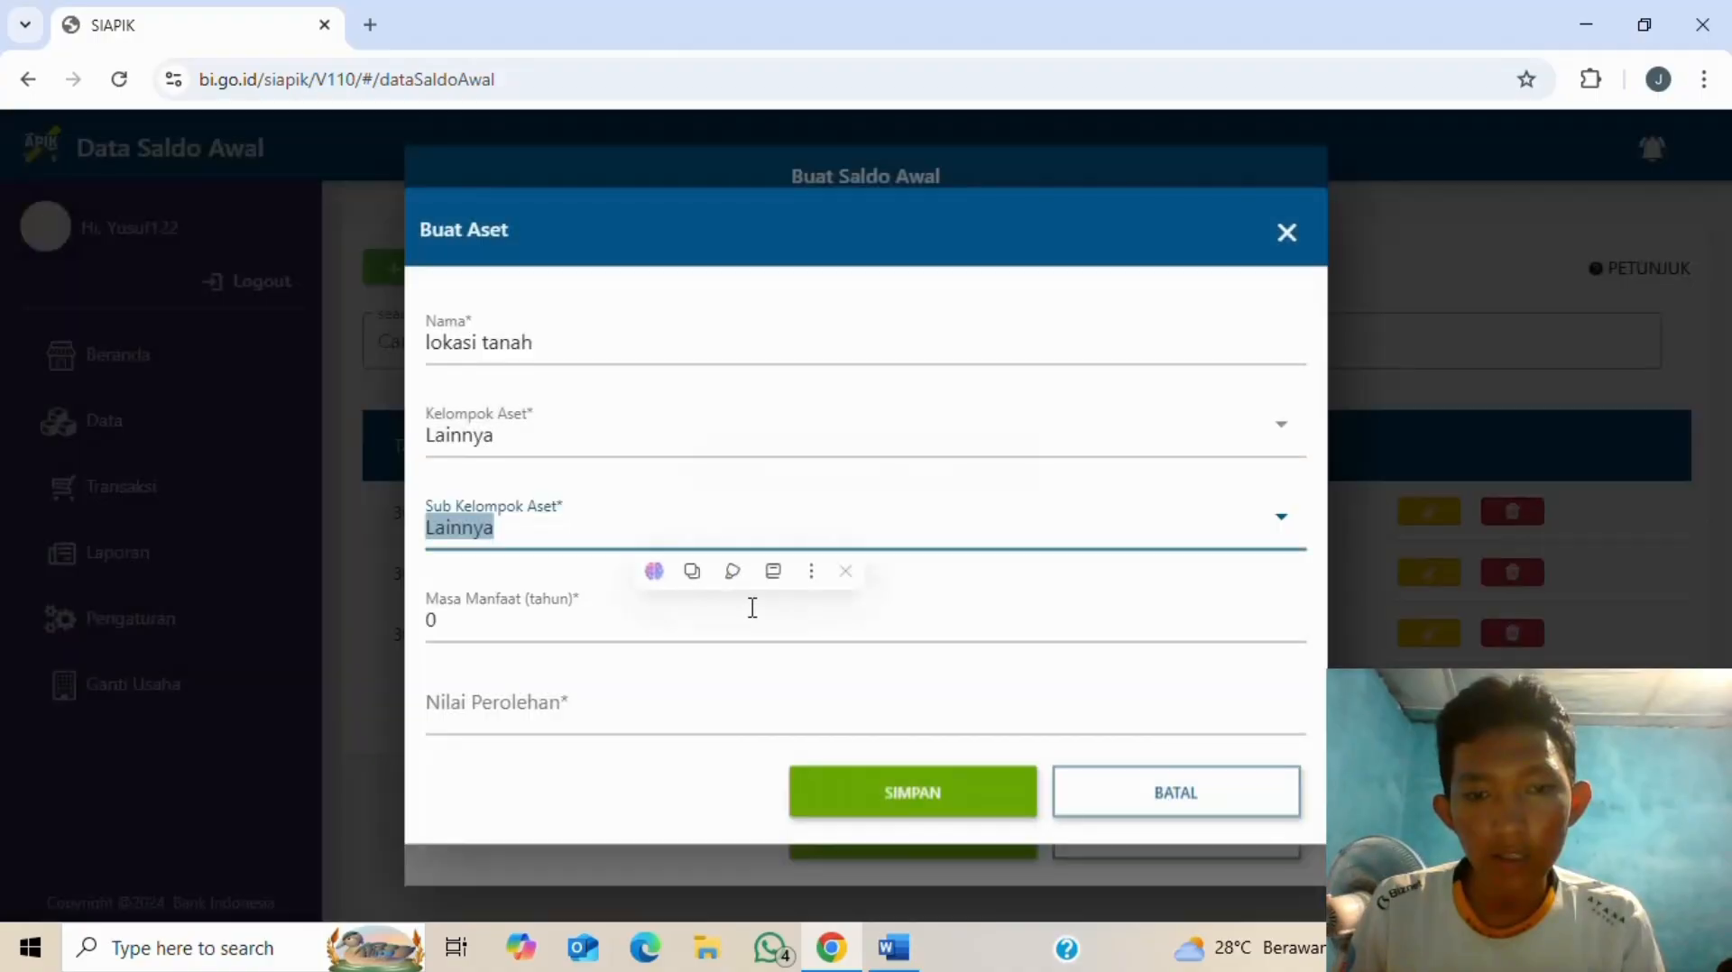
click(612, 714)
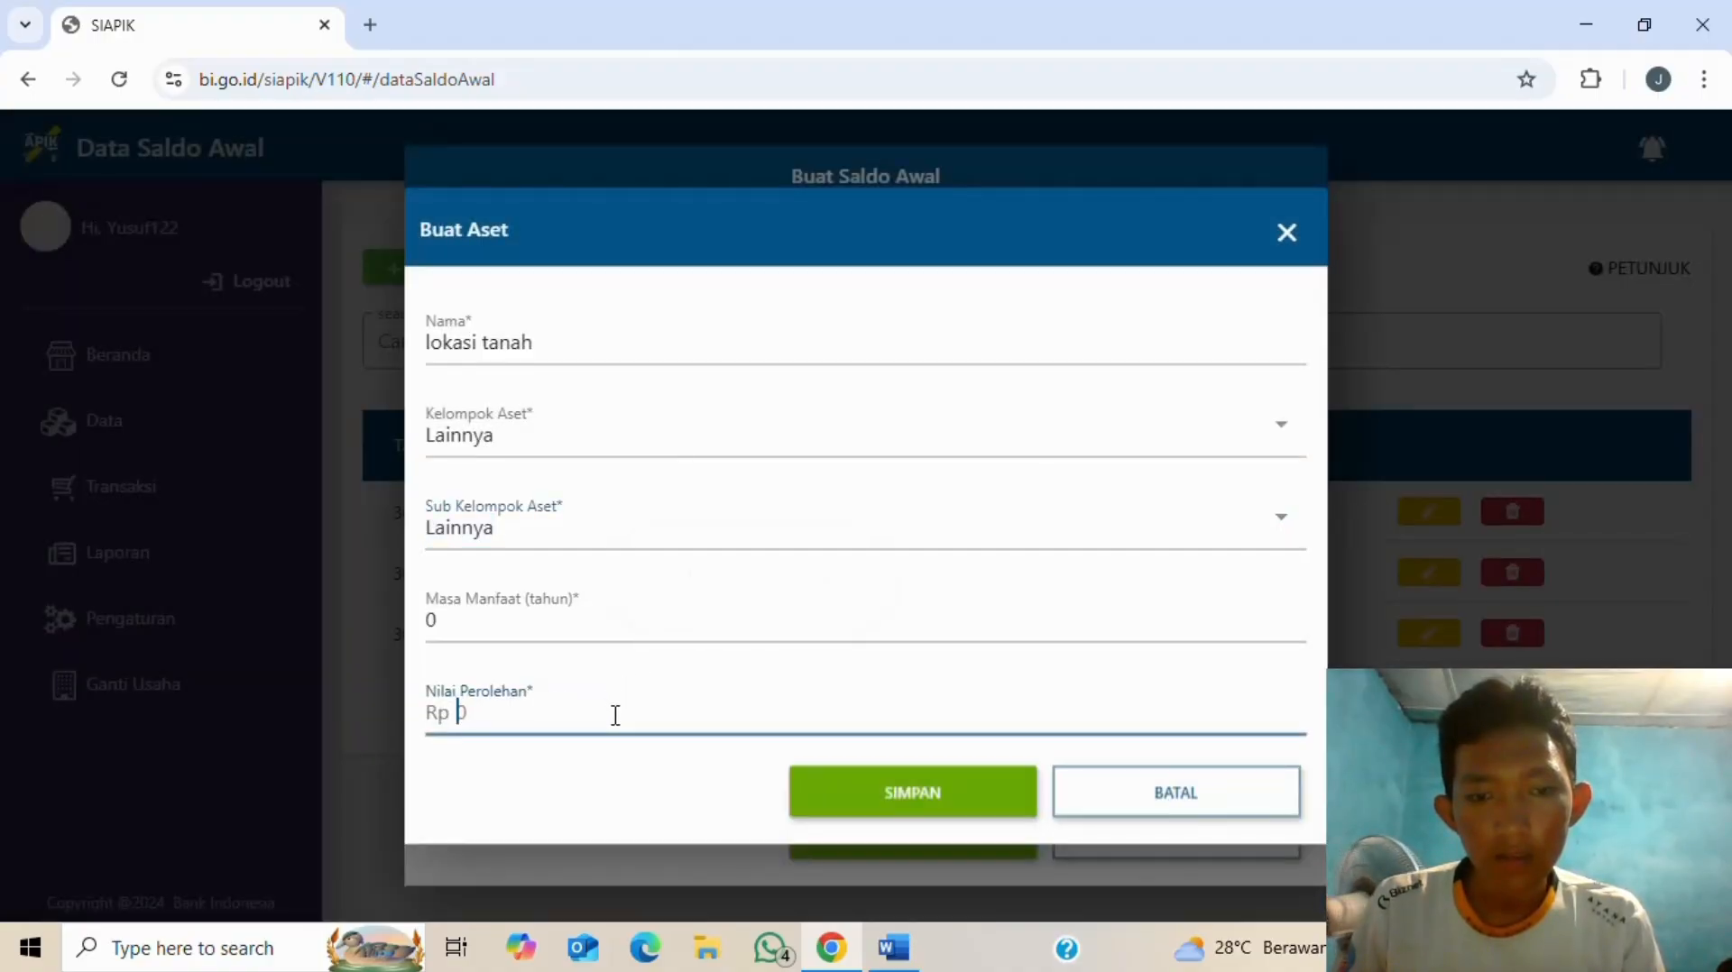
key(alt+Tab)
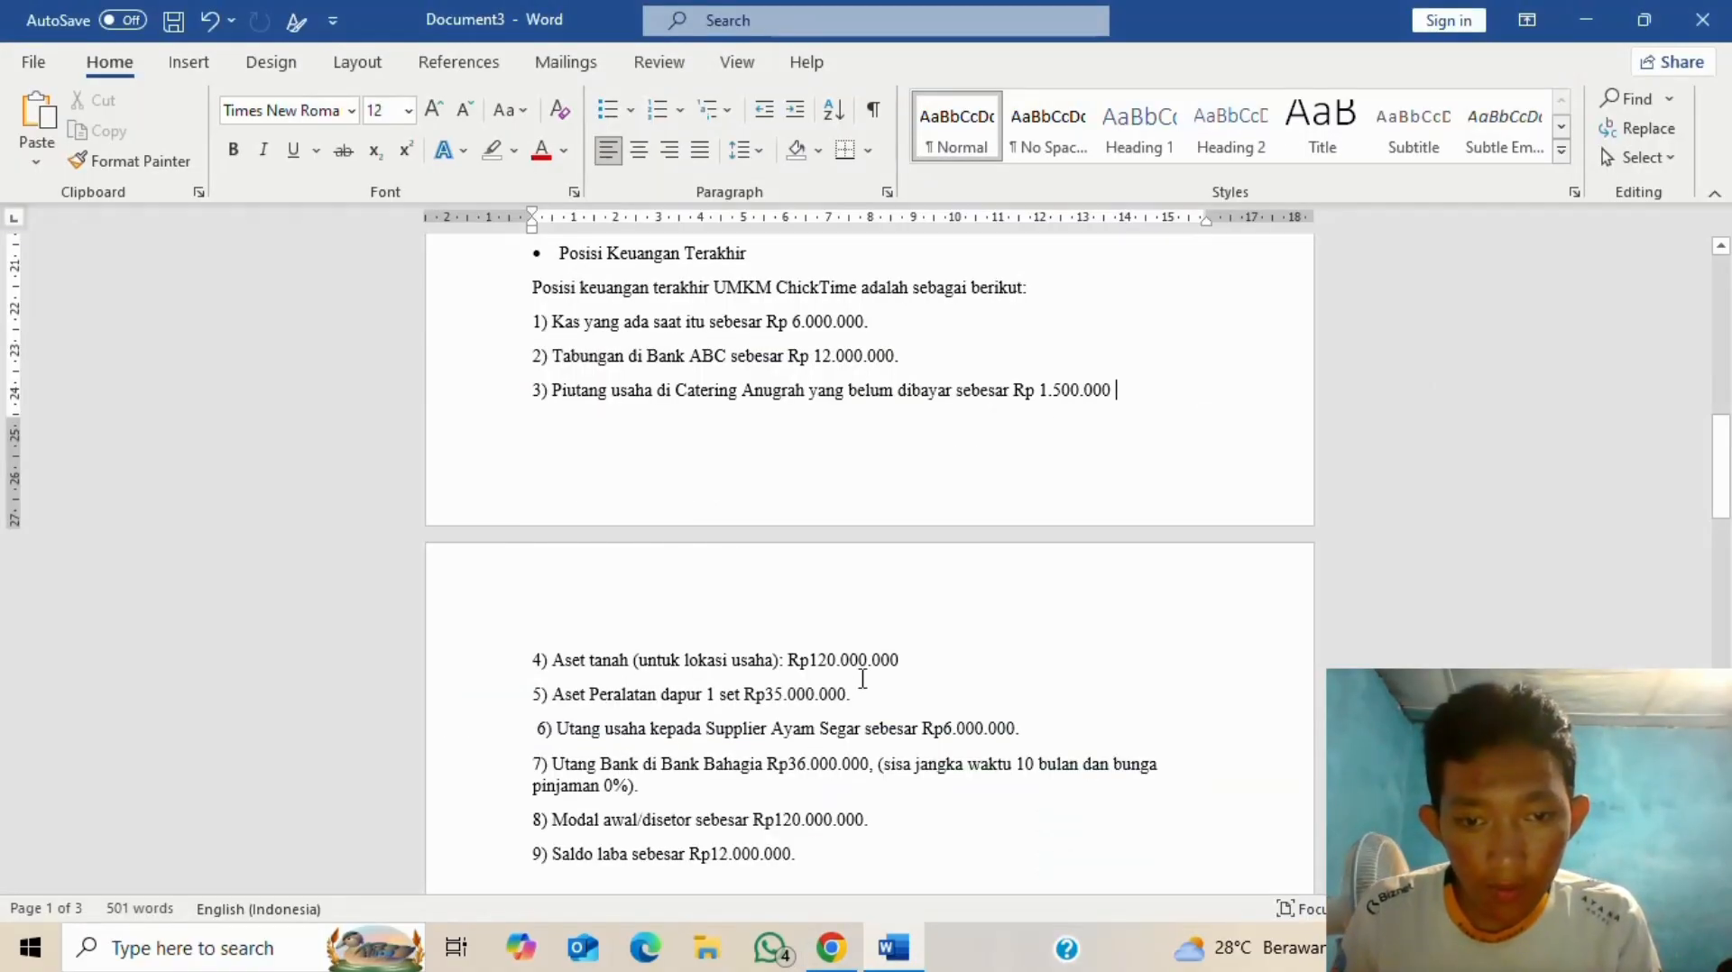
key(alt+Tab)
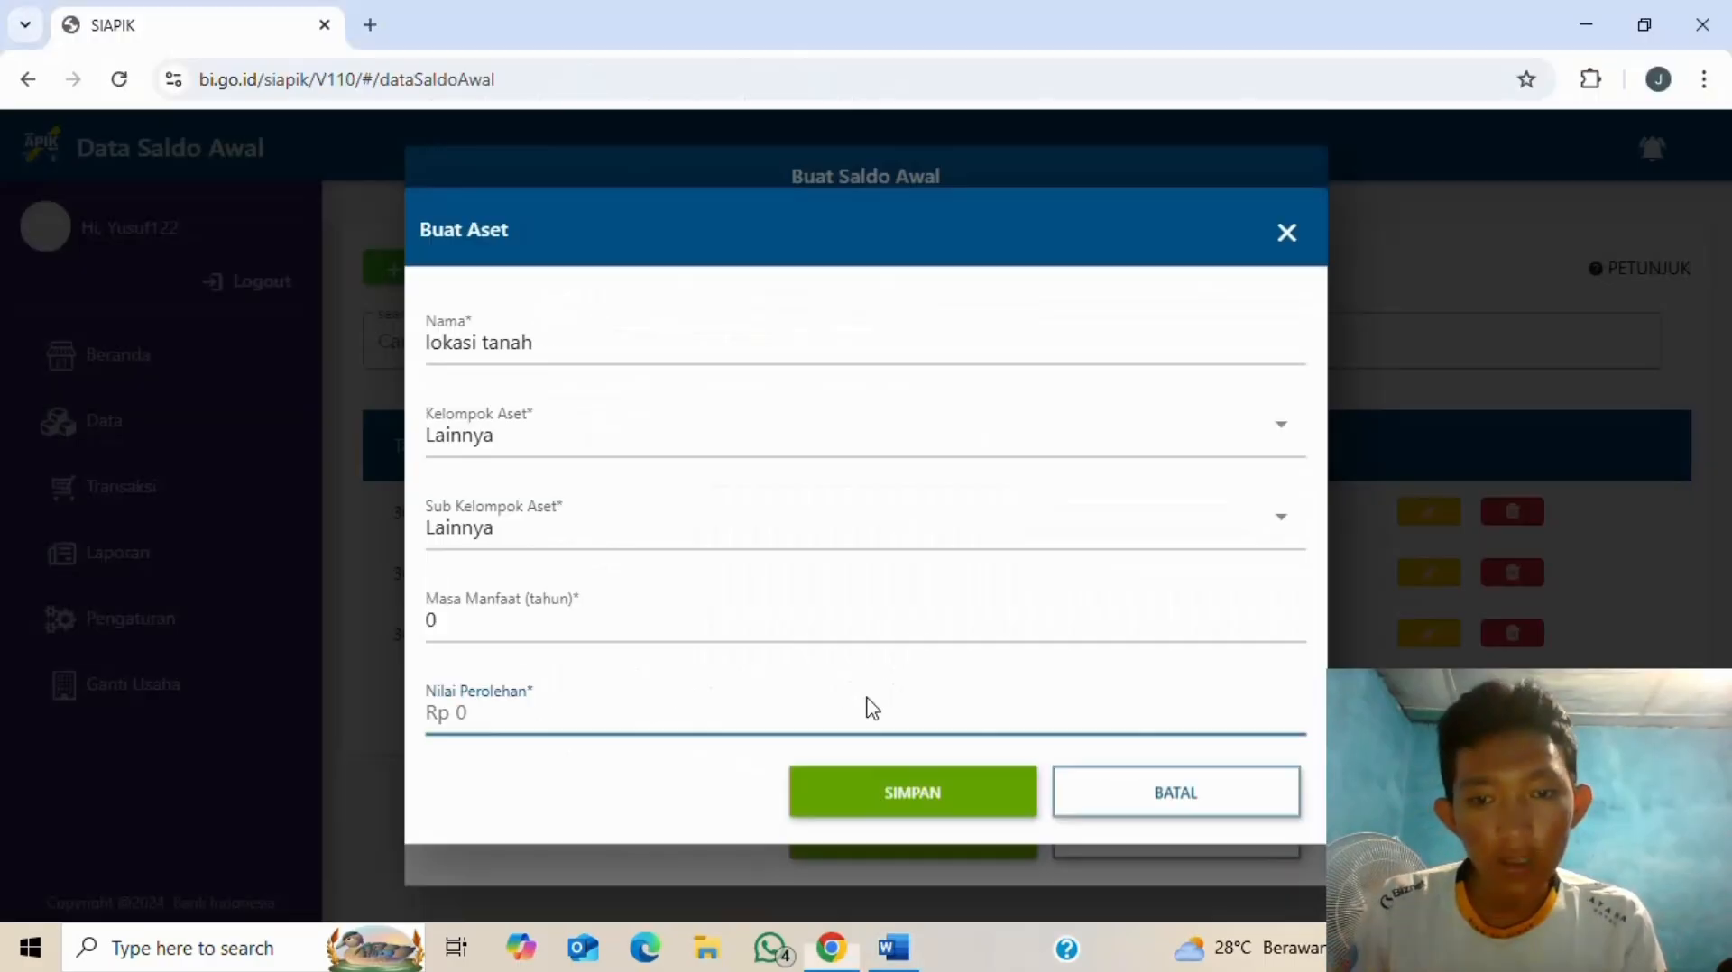
text(120.000.00)
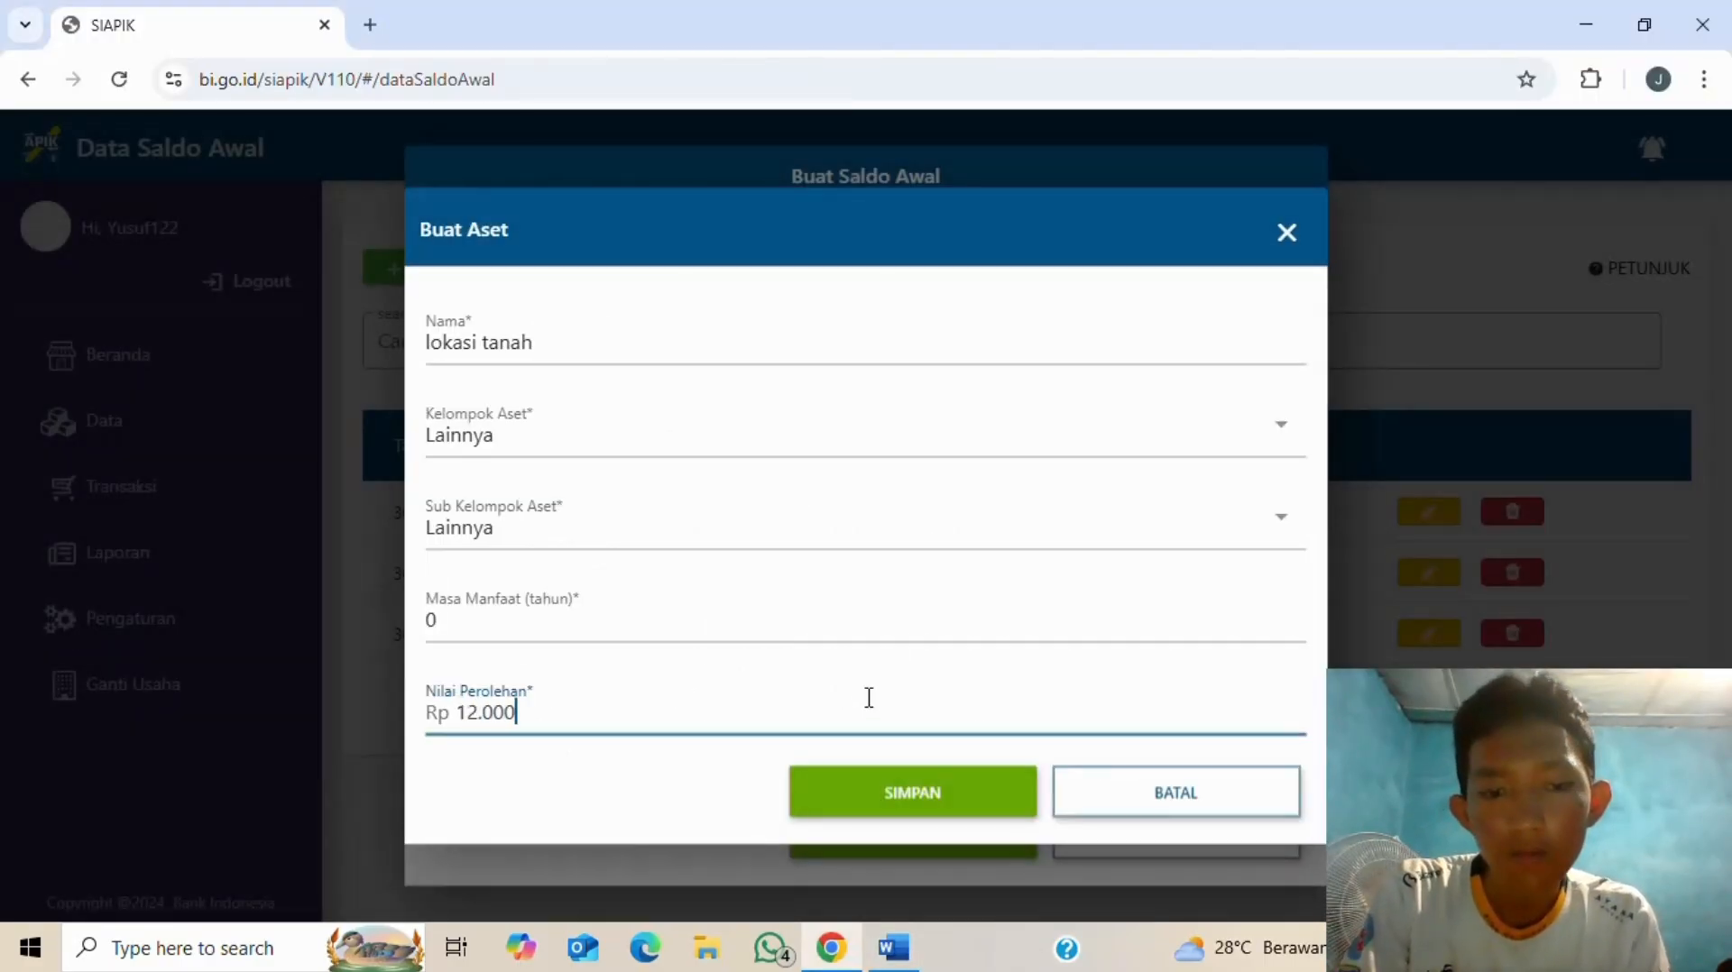
text(0)
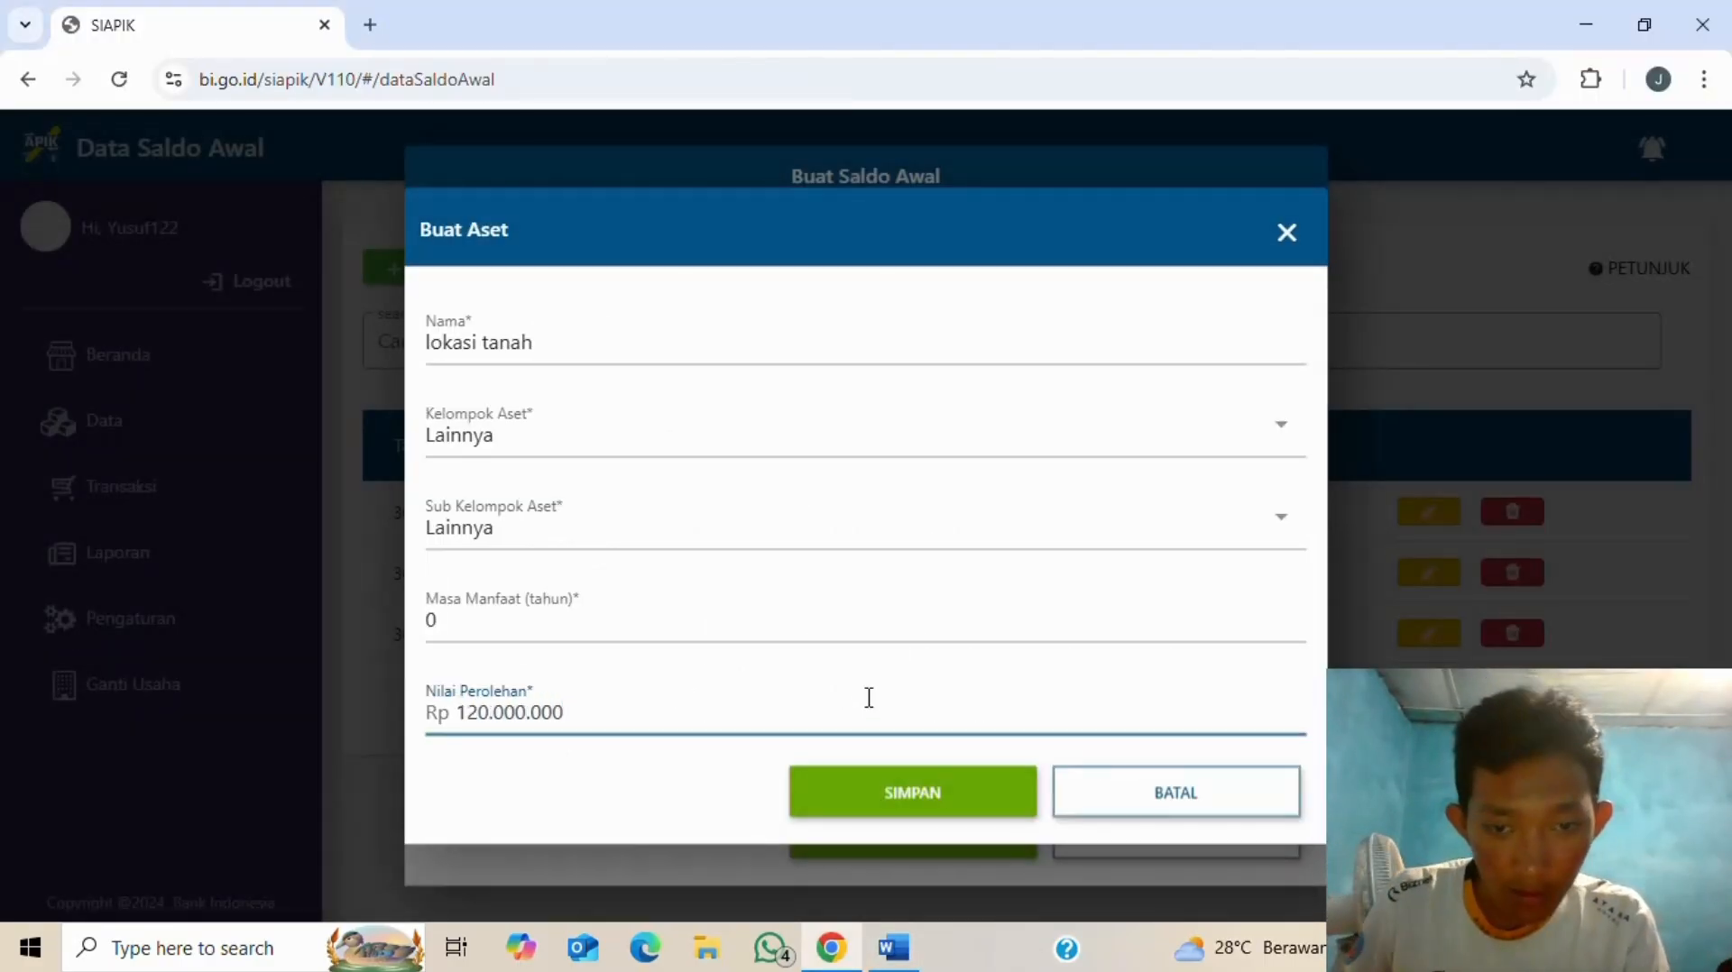
- Save the lokasi tanah asset and record its 120.000.000 Aset Tetap balance dated 30 June 2025
click(949, 798)
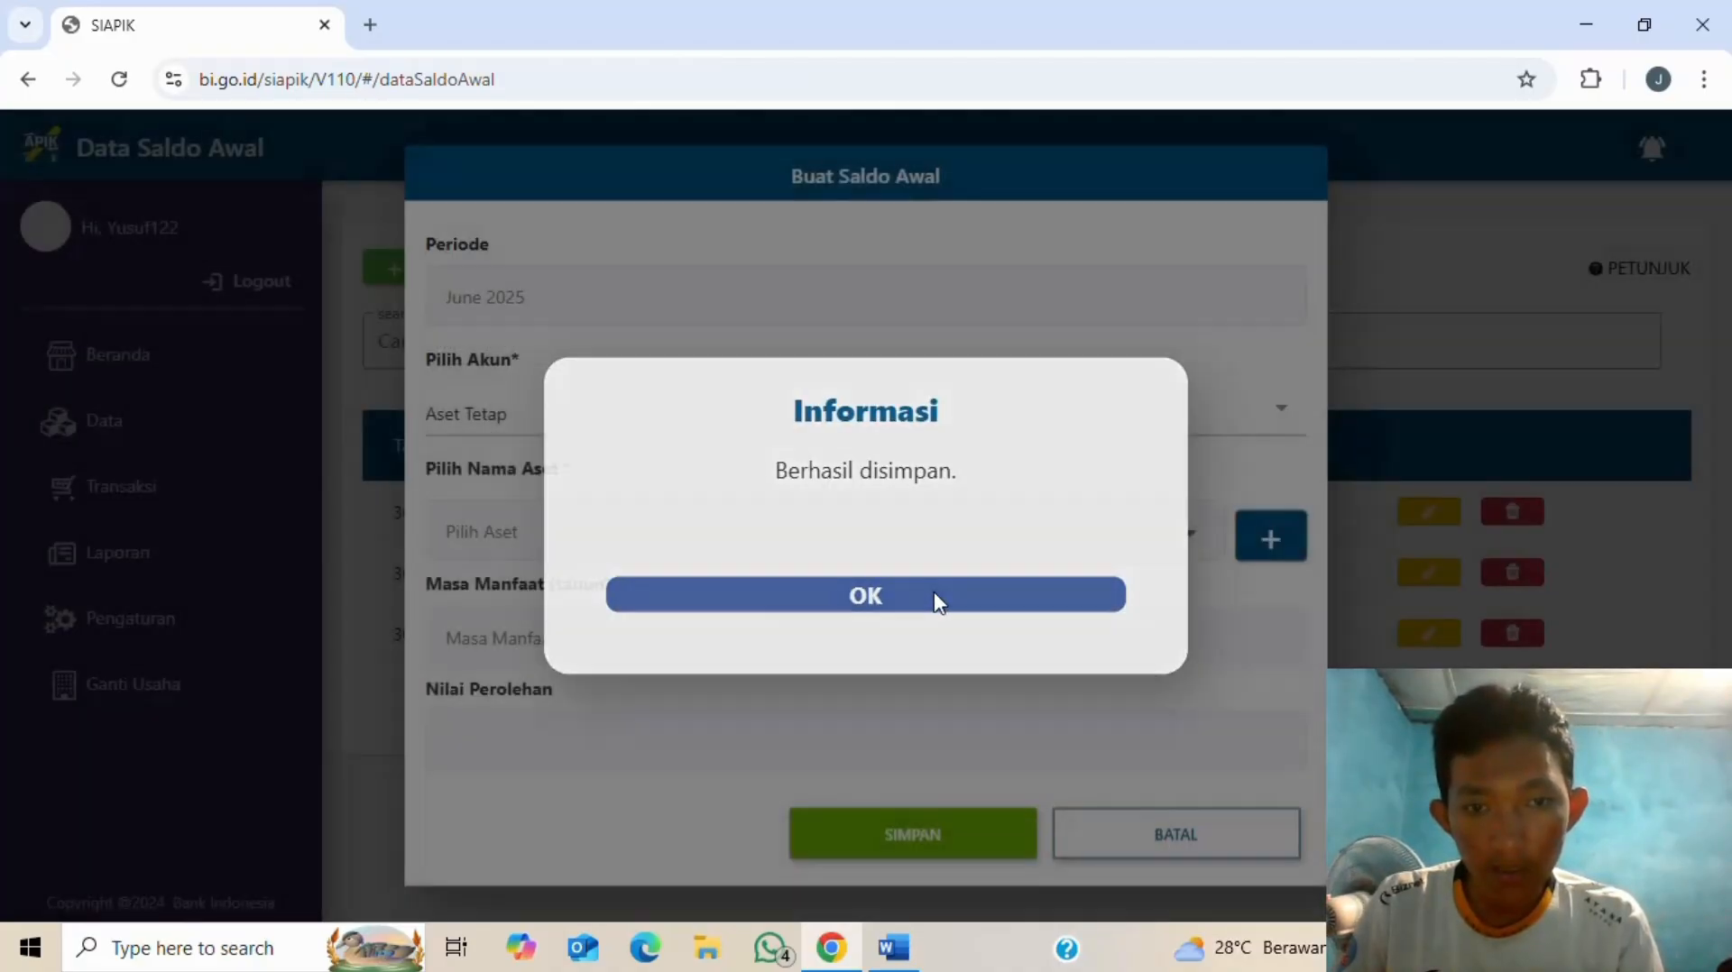
click(934, 594)
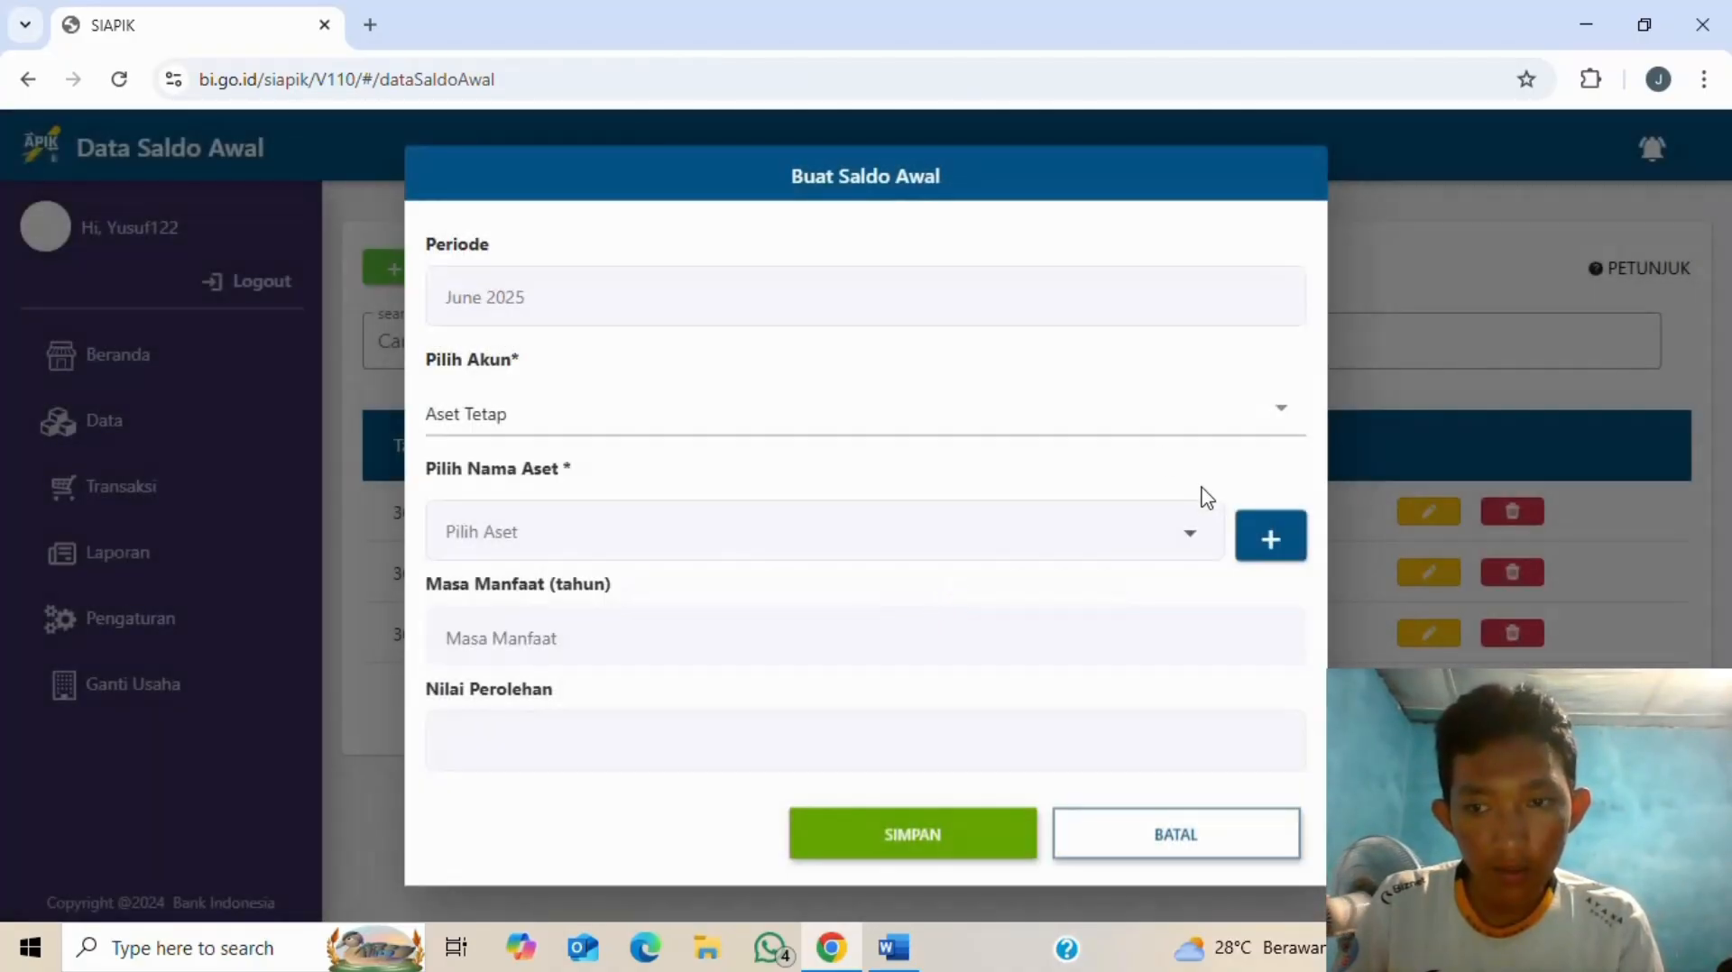
click(785, 539)
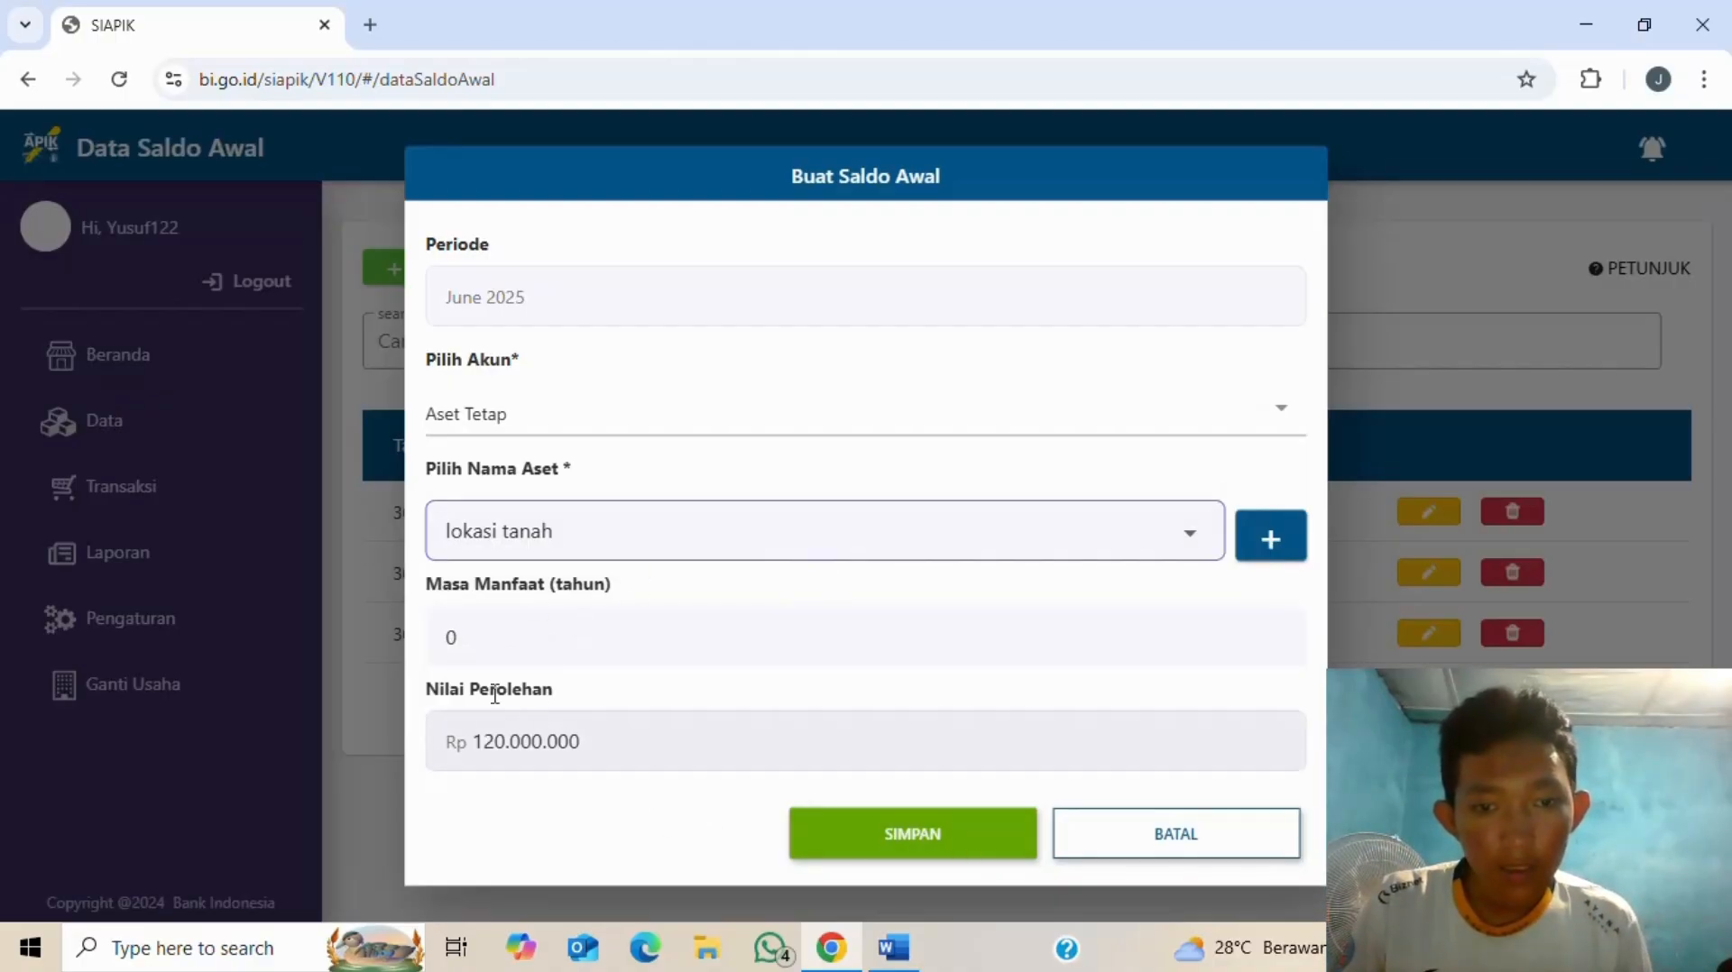
click(945, 832)
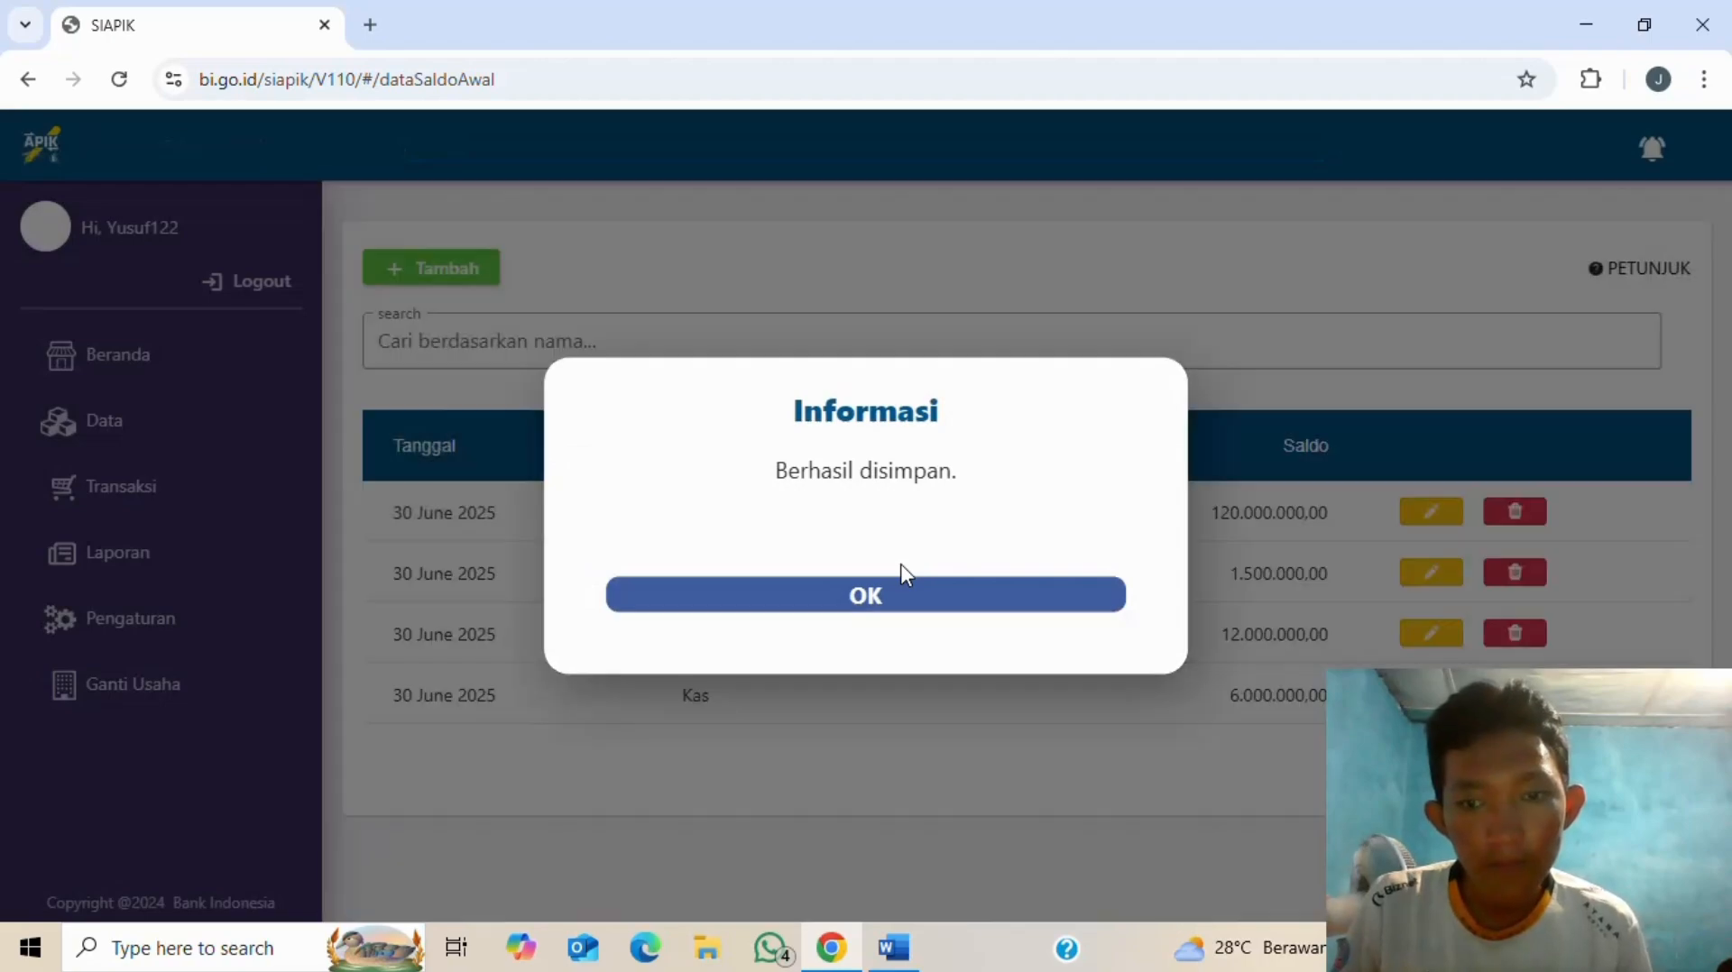
click(897, 600)
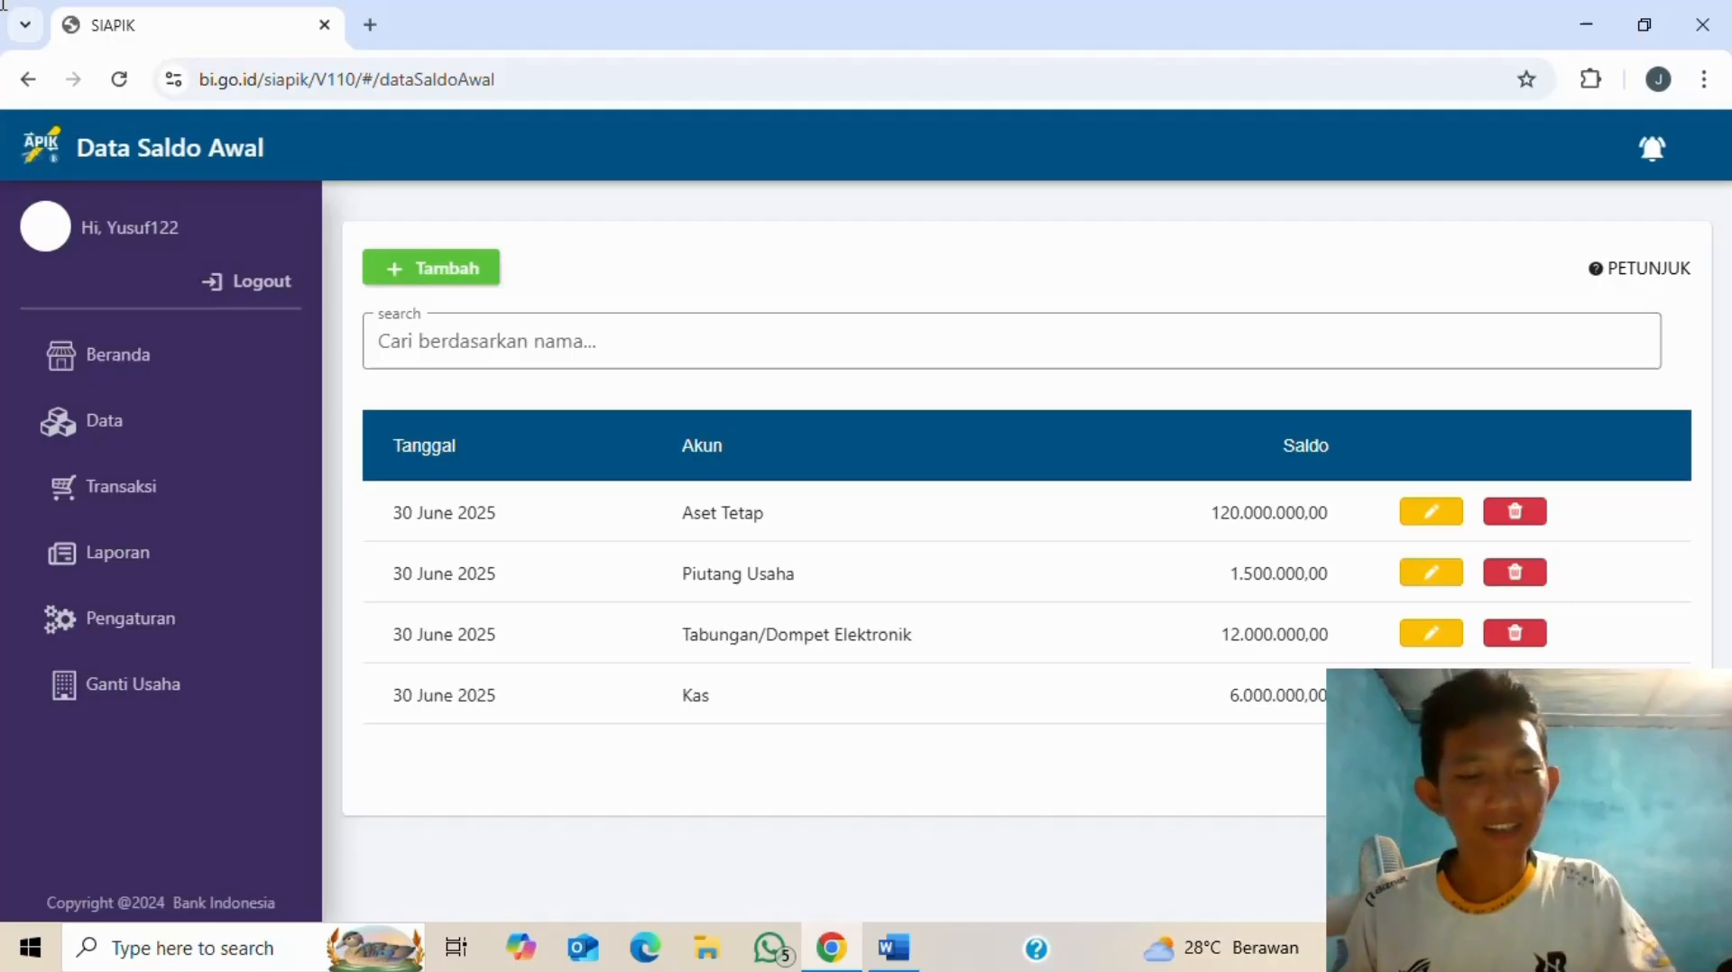
- Review item 5 of the opening positions in Word, then start a new June 2025 opening balance
key(alt+Tab)
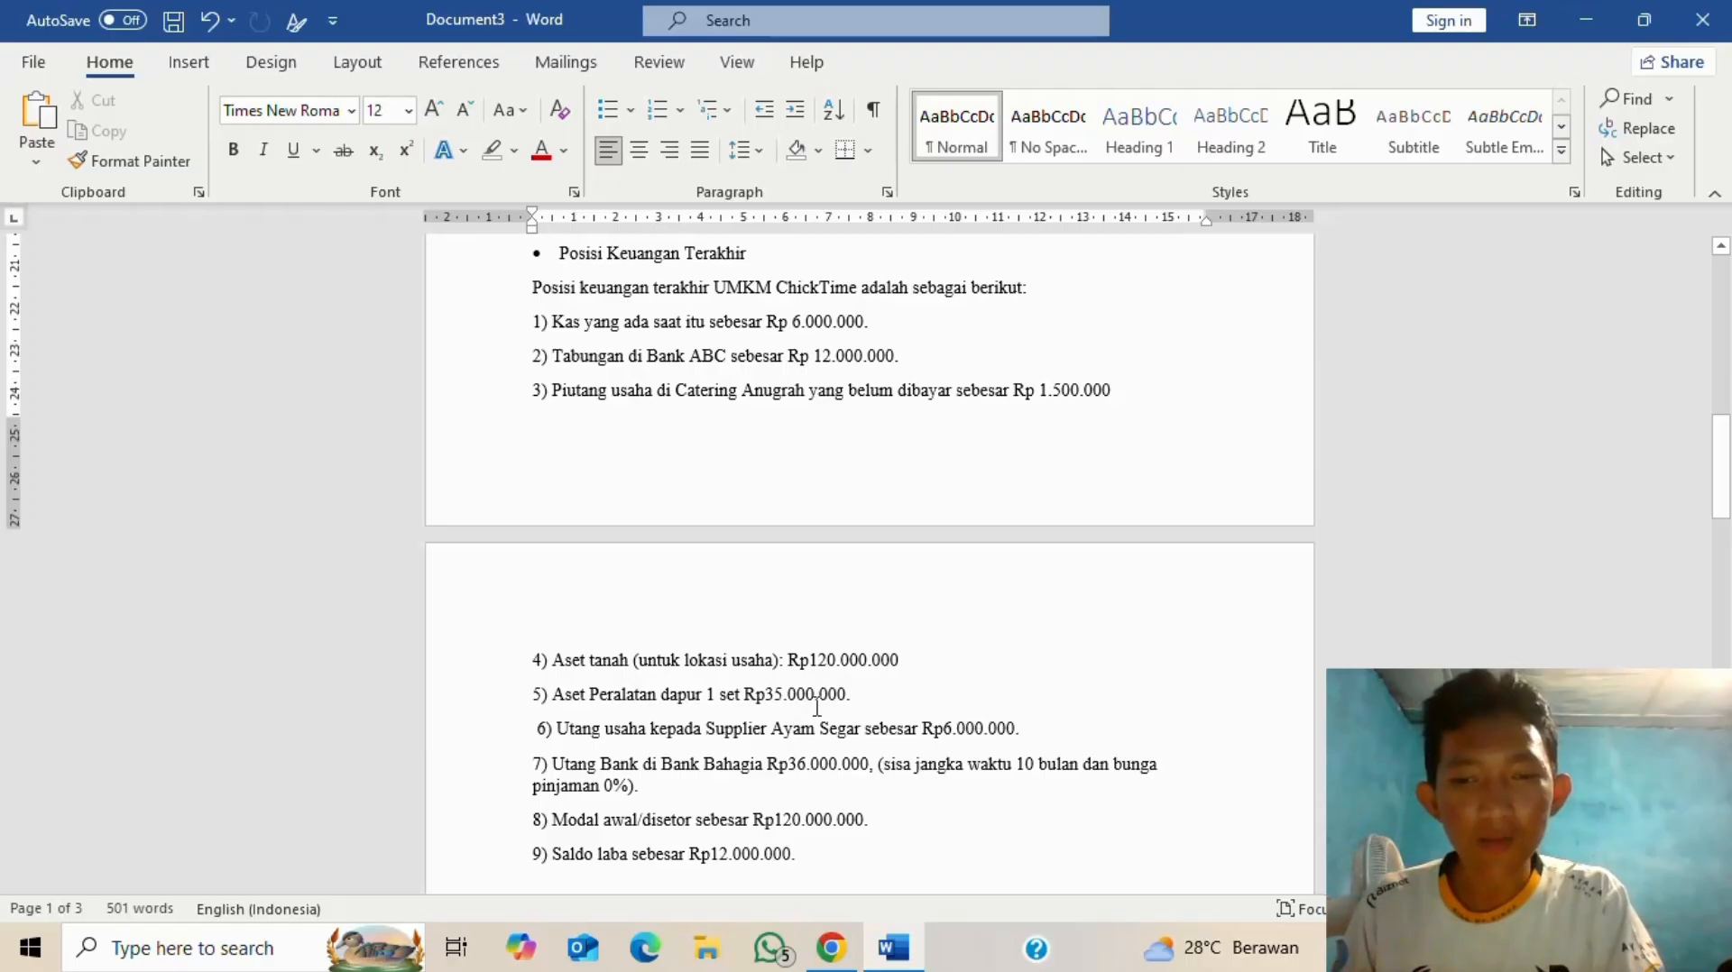
key(alt+Tab)
click(447, 268)
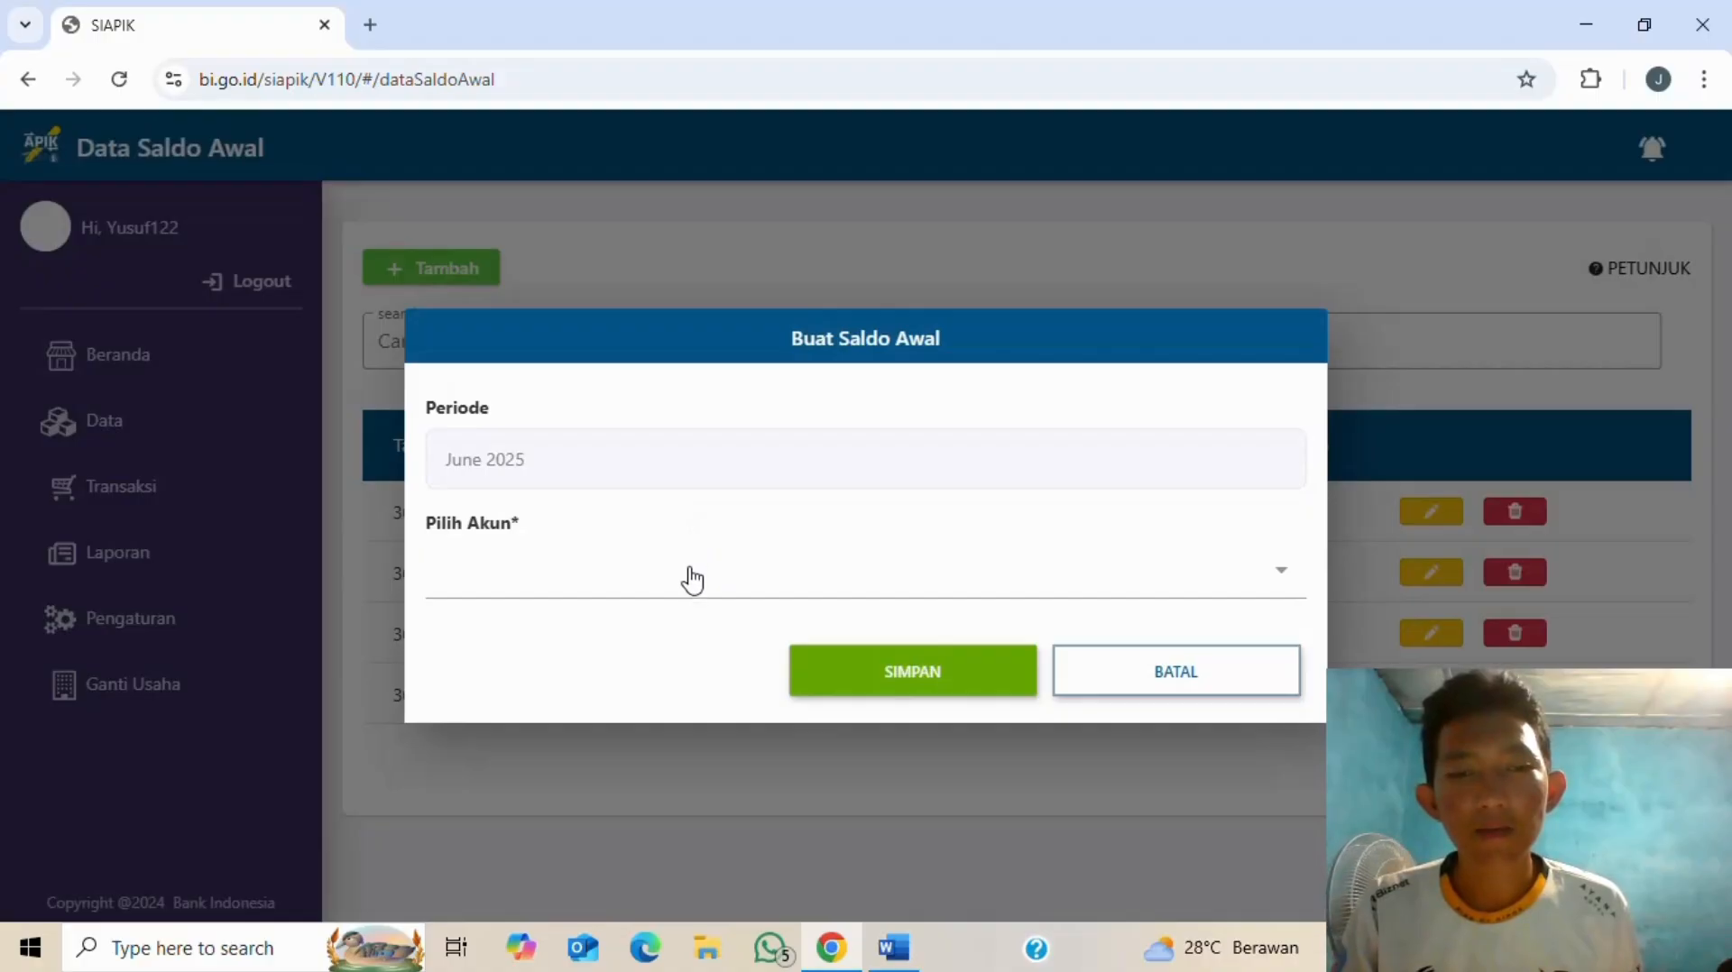
- Choose Aset Tetap as the account and start a new asset named peralatan dapur
click(690, 579)
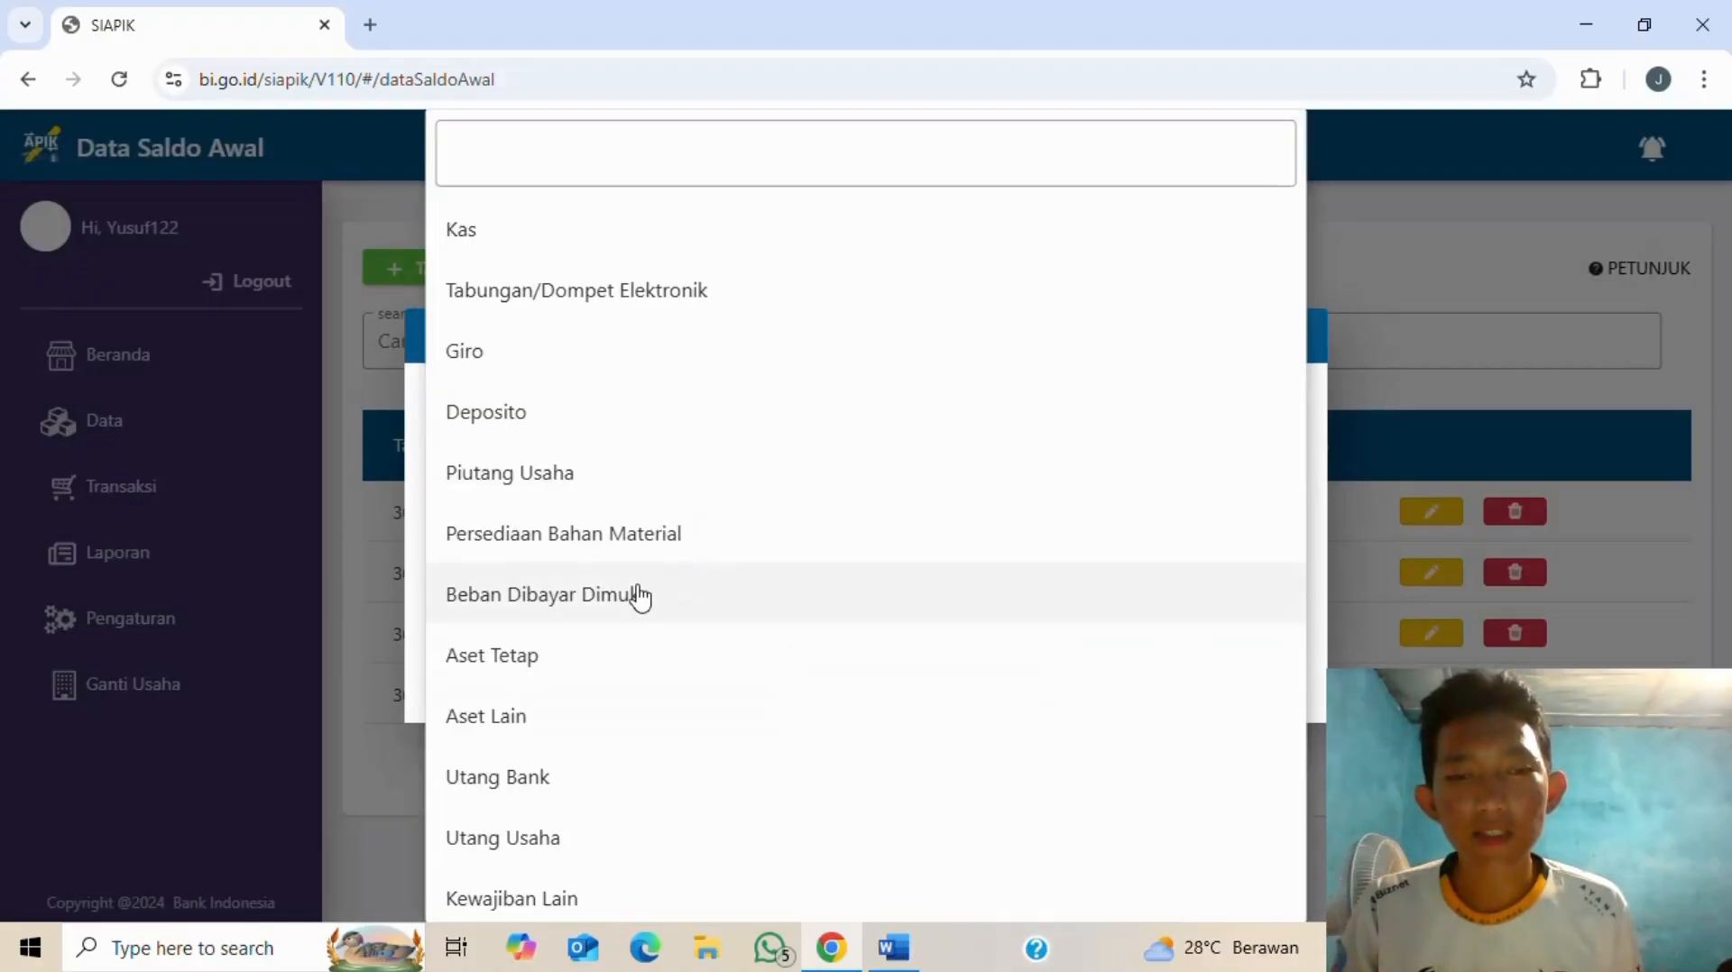
click(505, 665)
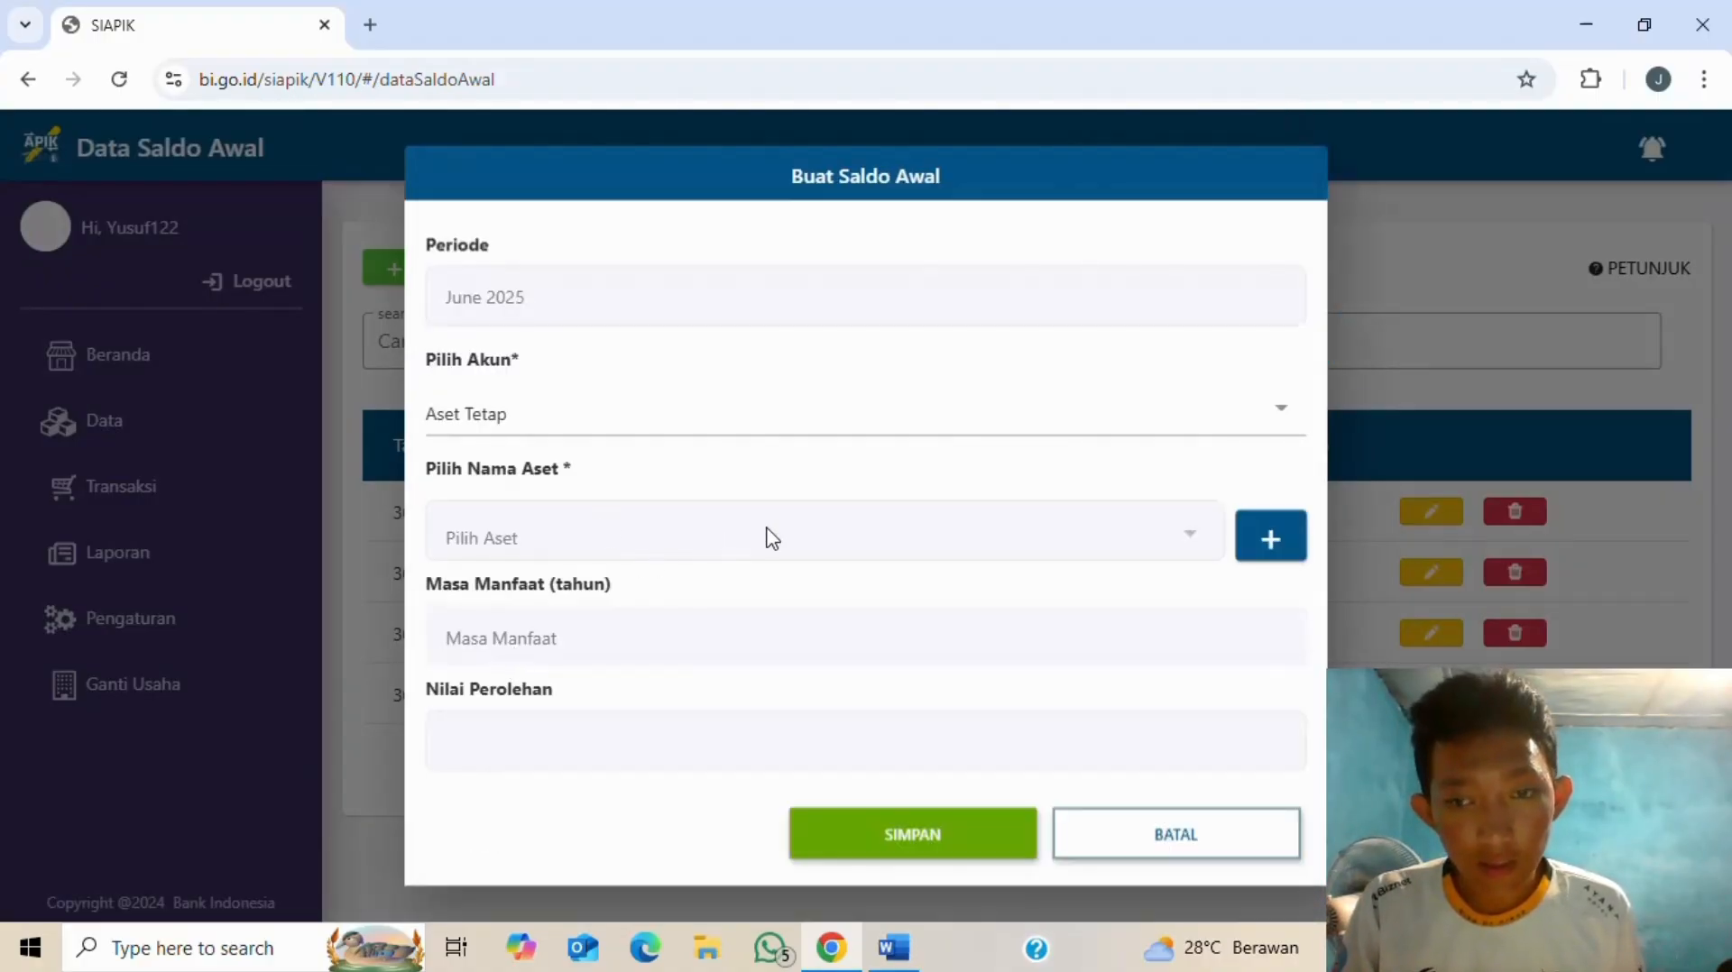
click(1245, 540)
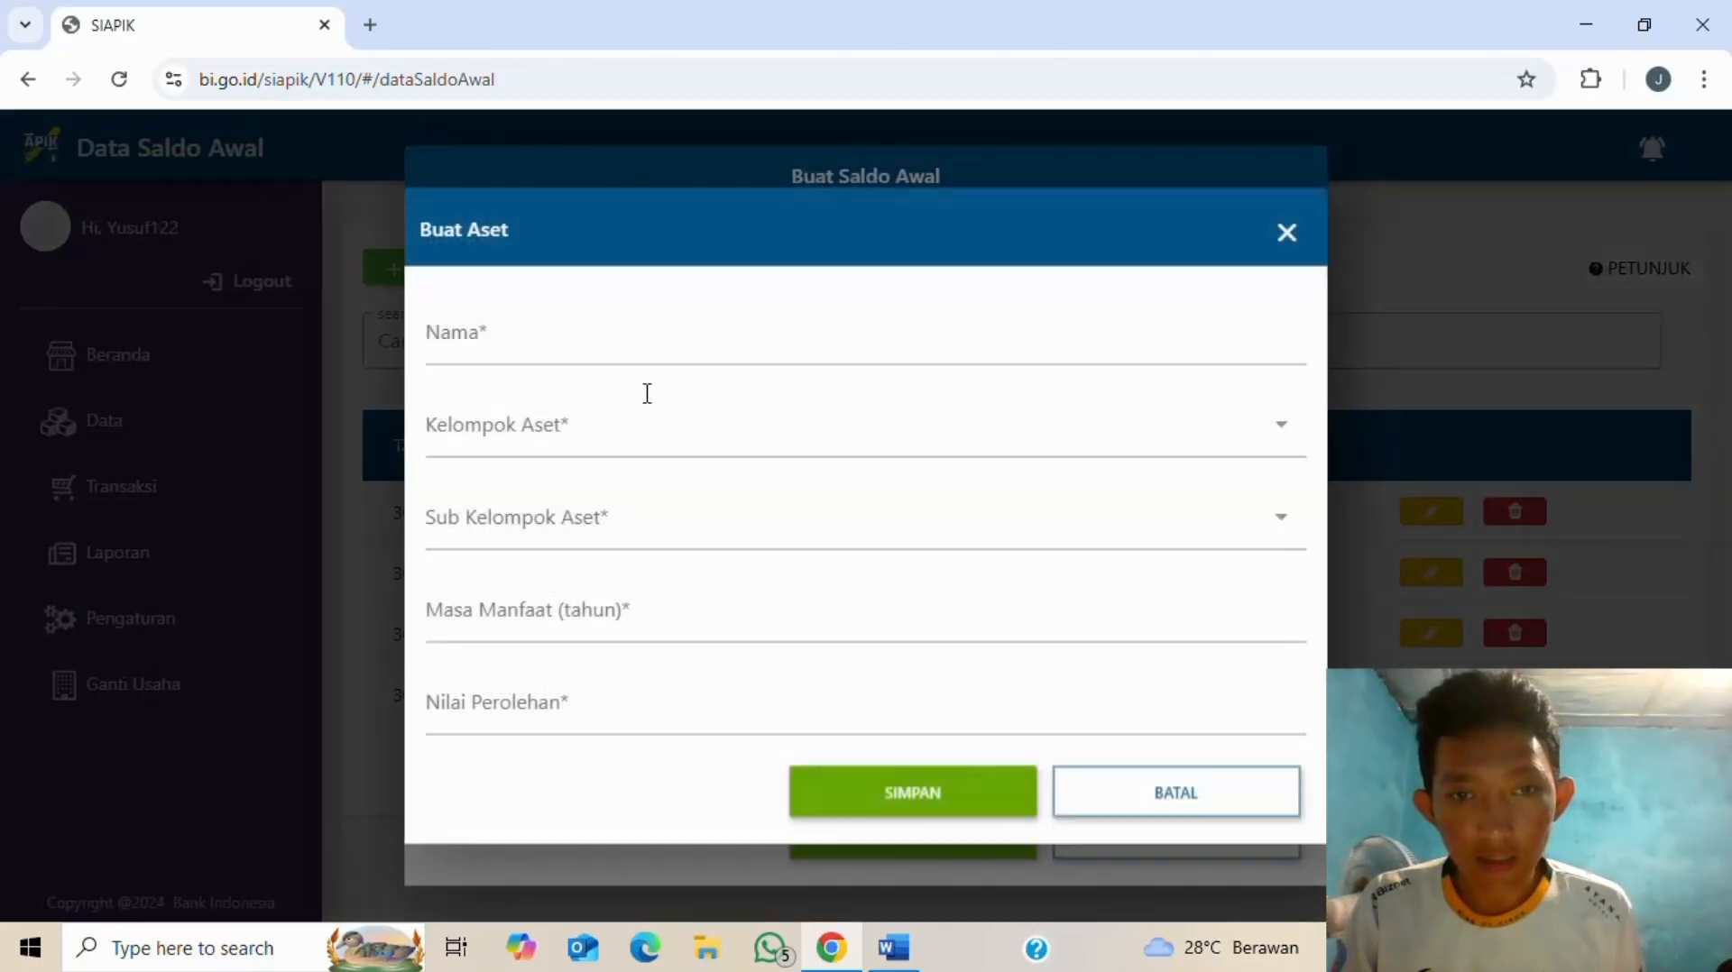
click(637, 347)
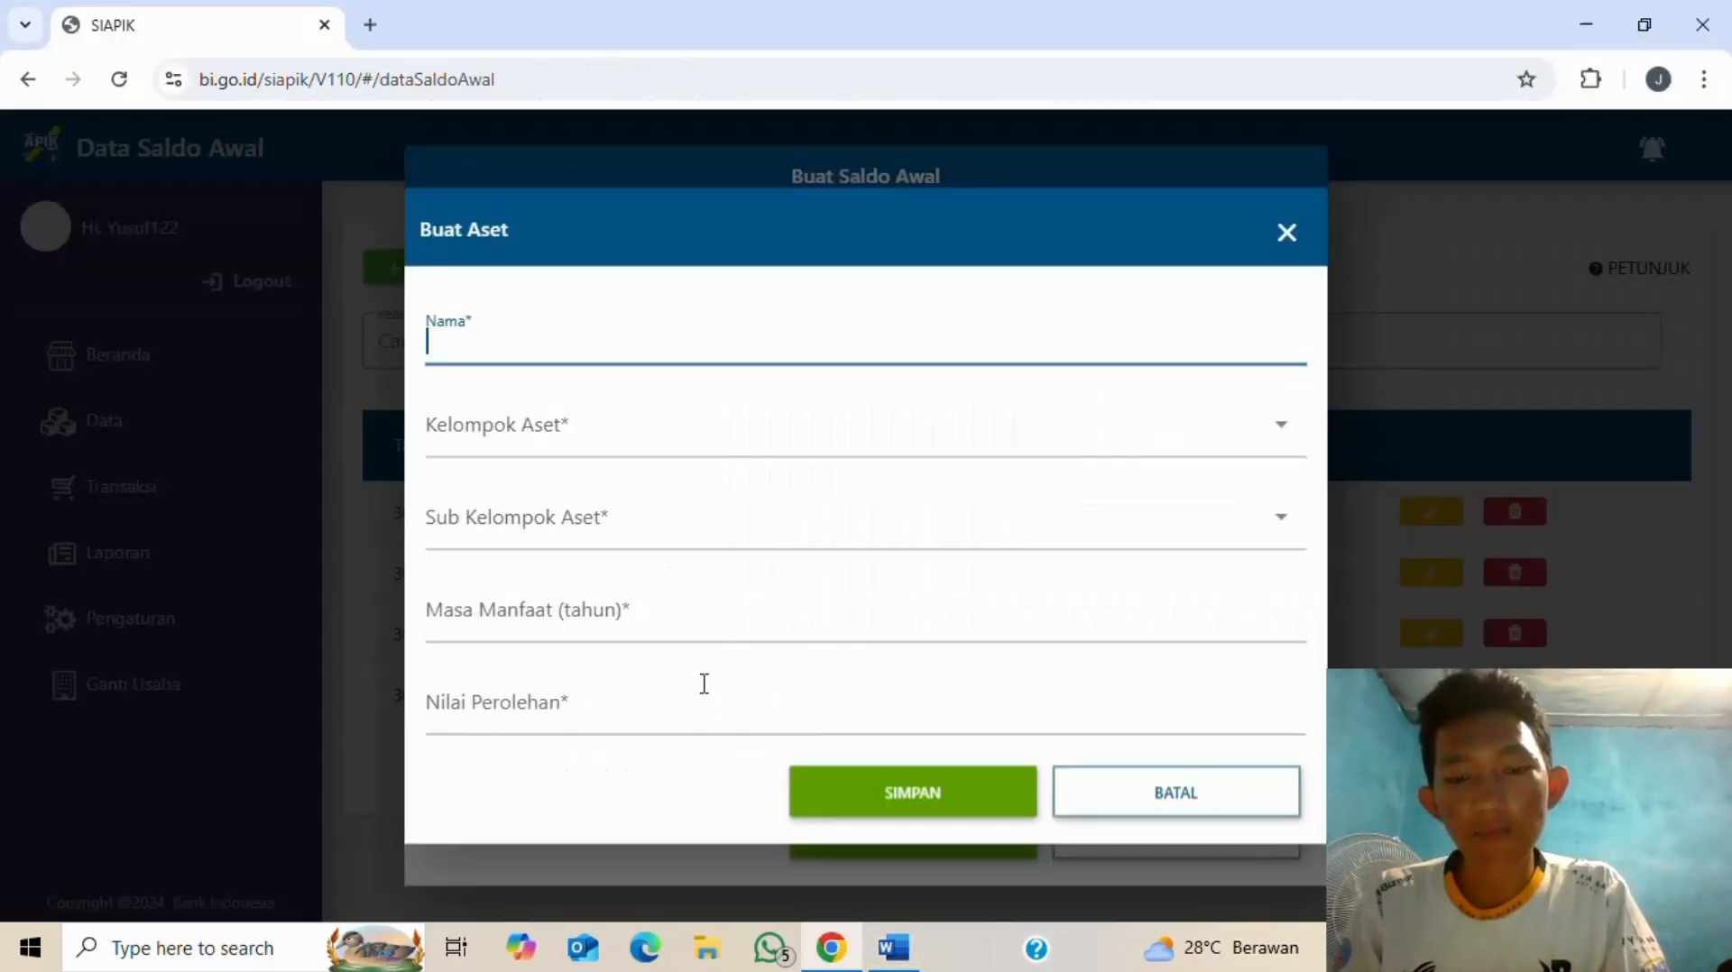
text(pera;)
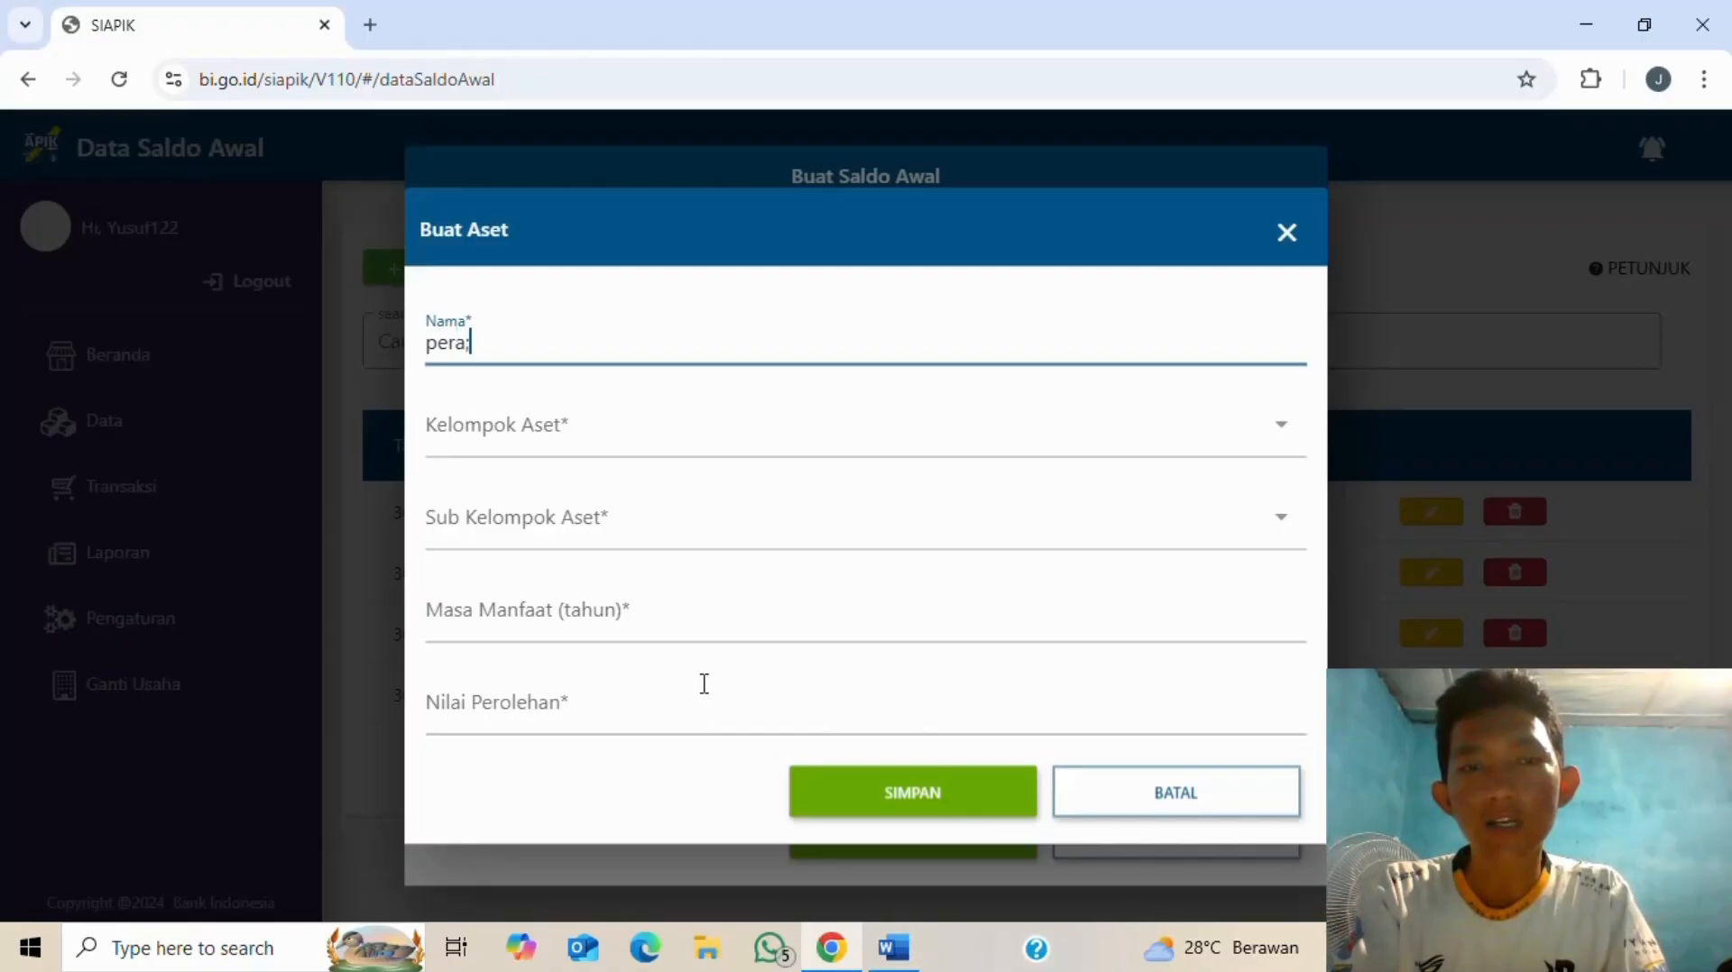
key(BackSpace)
text(latan dapur)
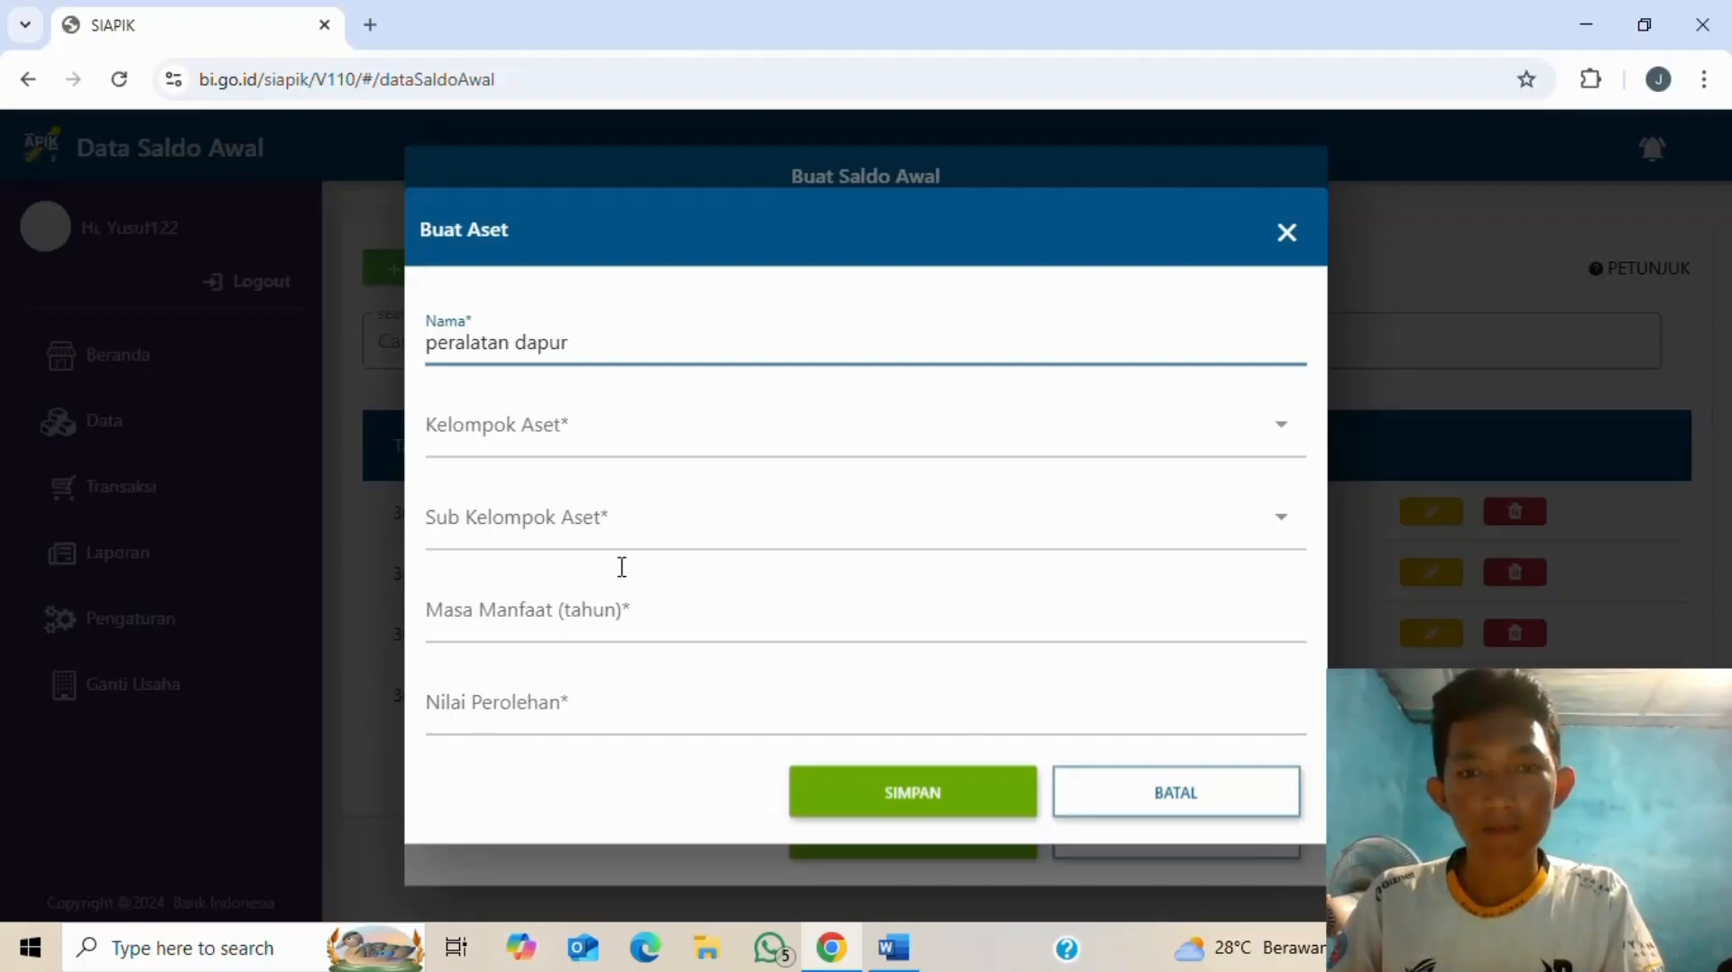
- Set group and sub-group to Lainnya, acquisition value 35.000.000, and save the asset
click(648, 433)
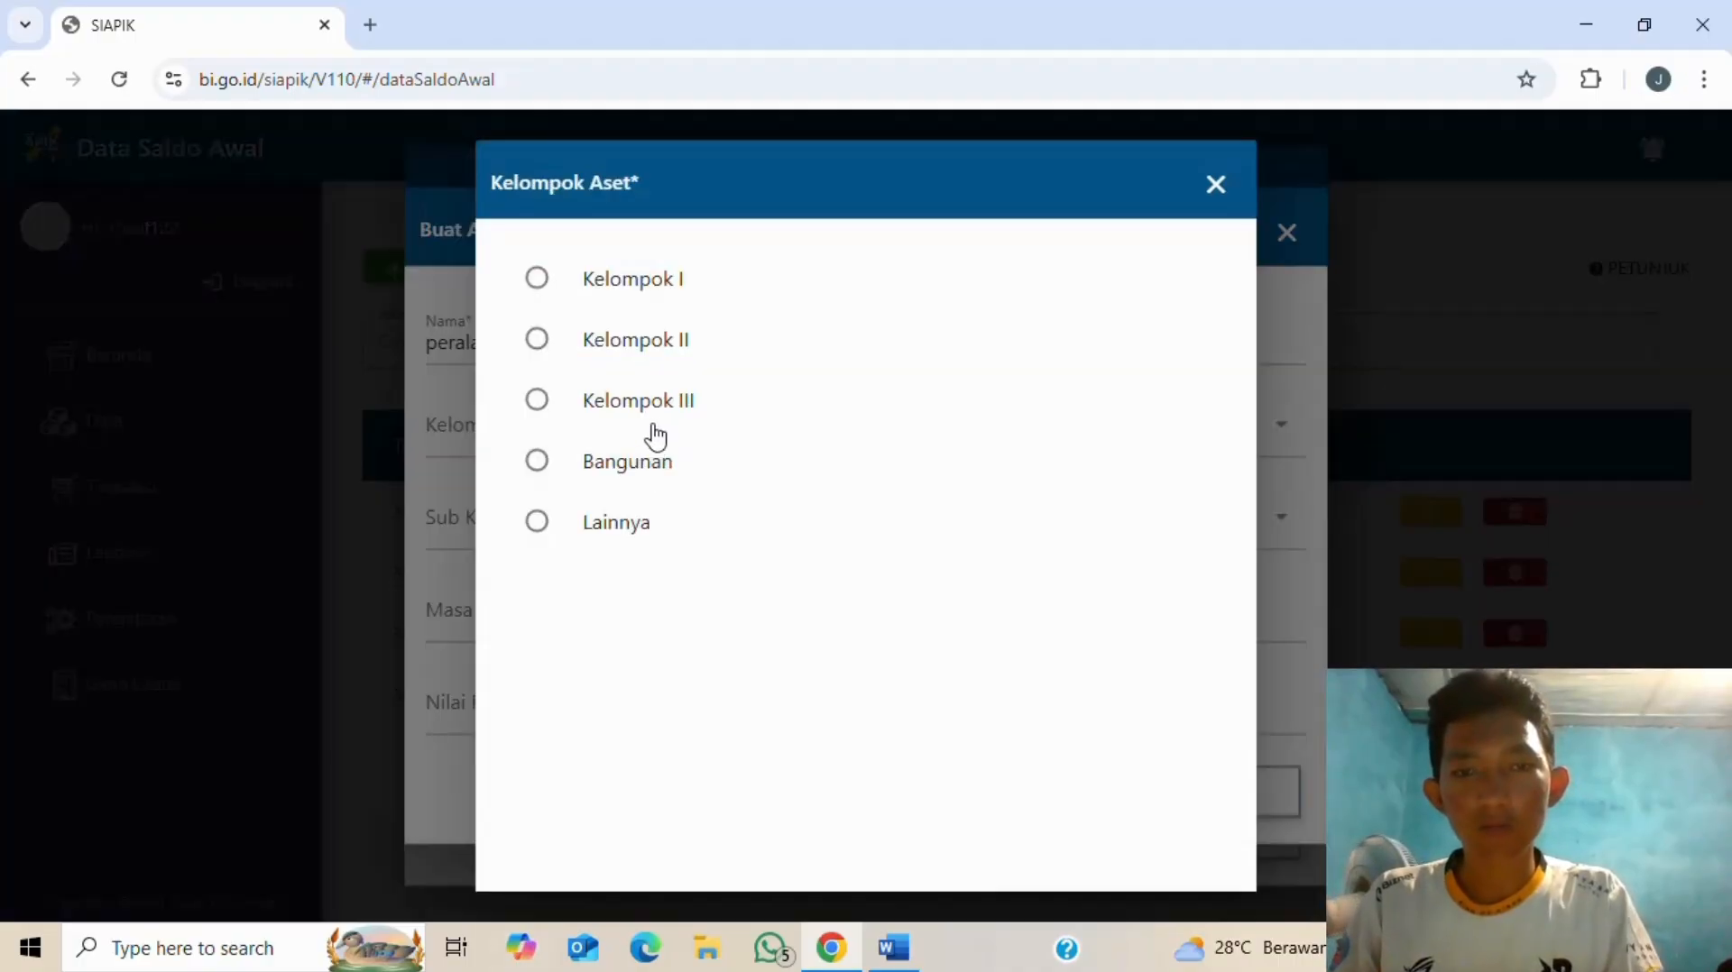
click(536, 524)
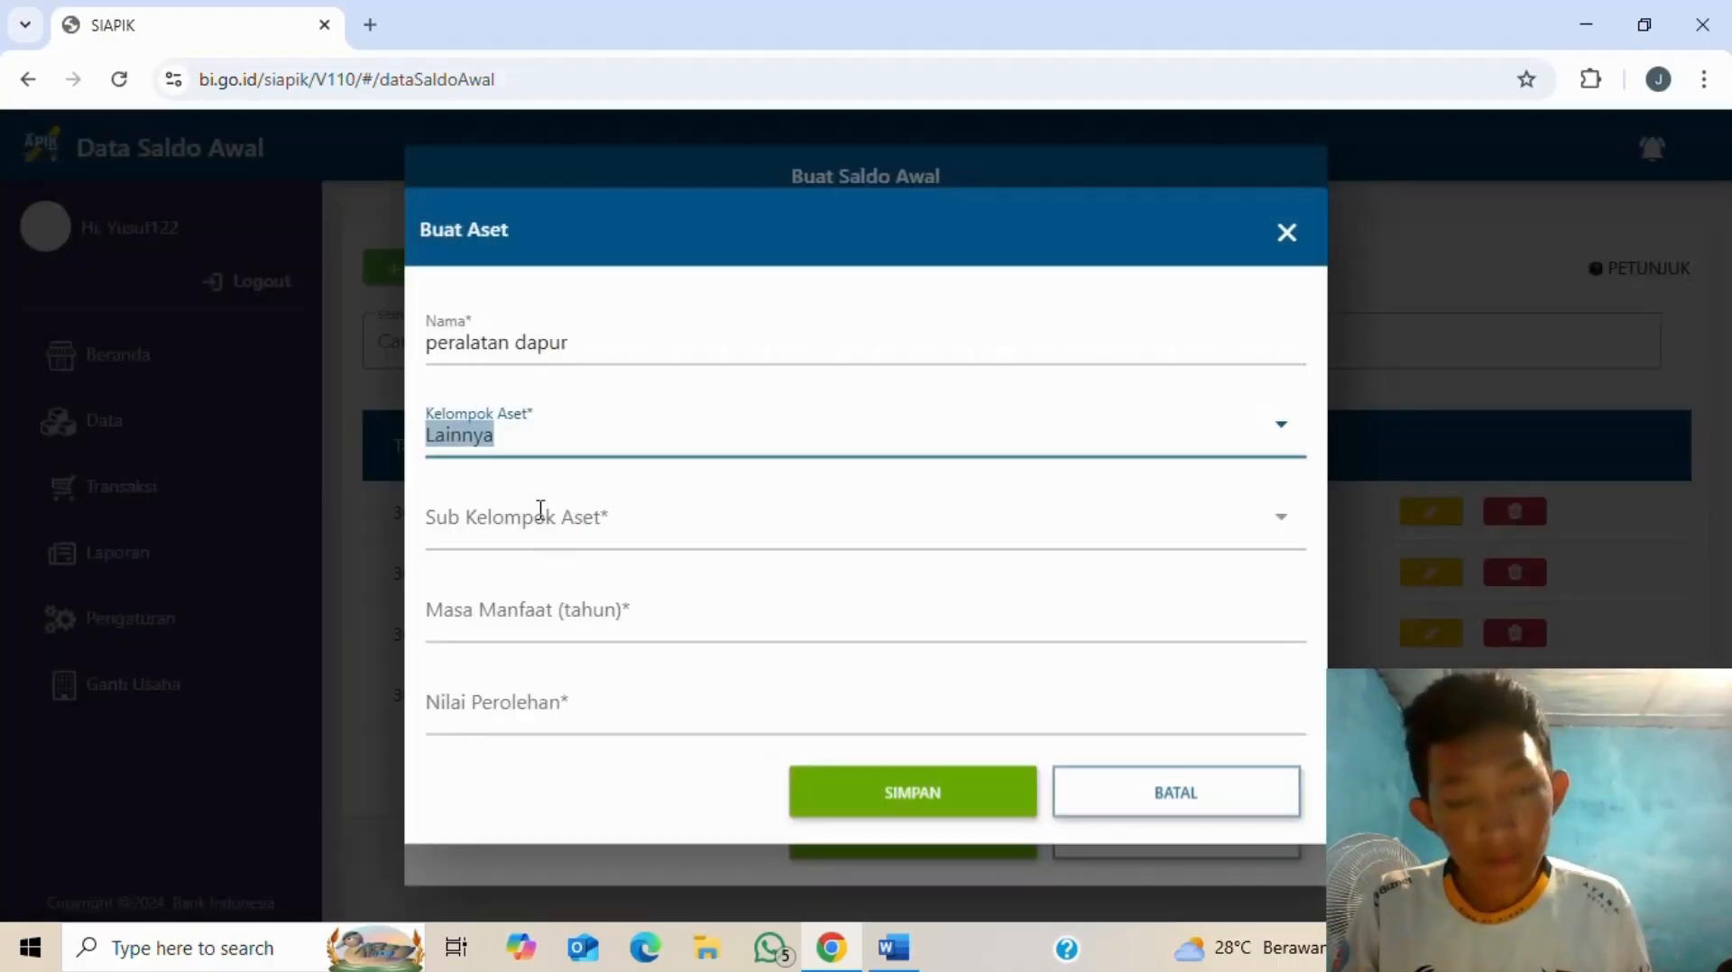
click(697, 534)
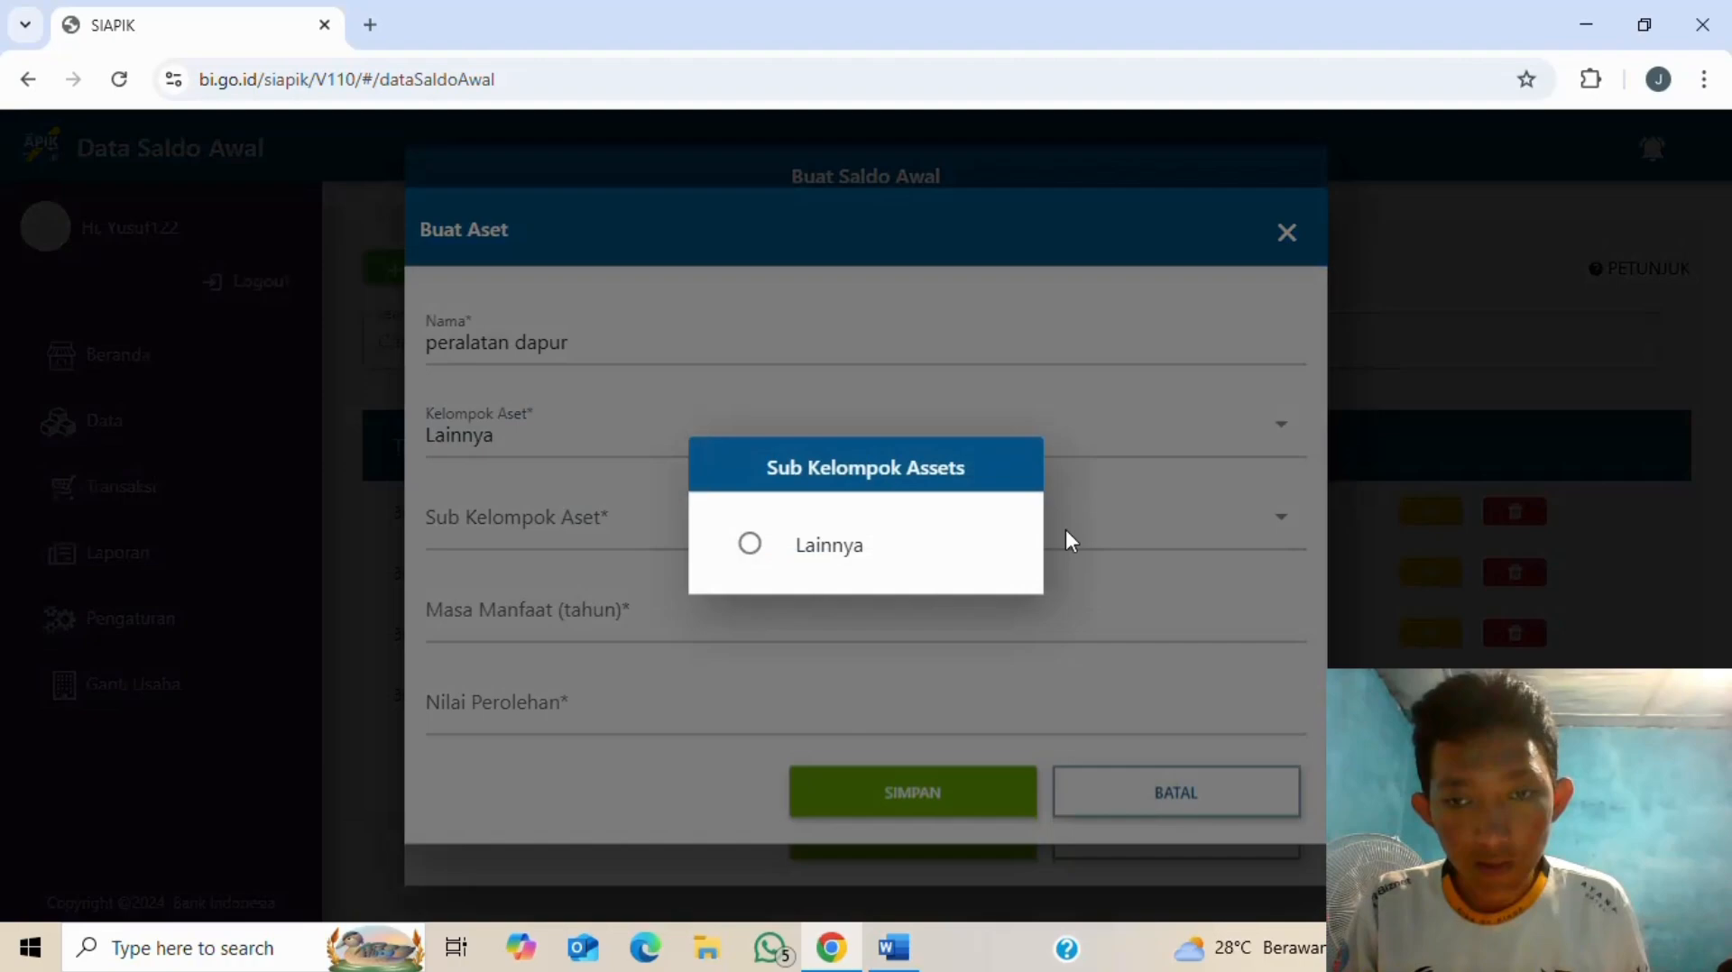
click(745, 543)
click(564, 700)
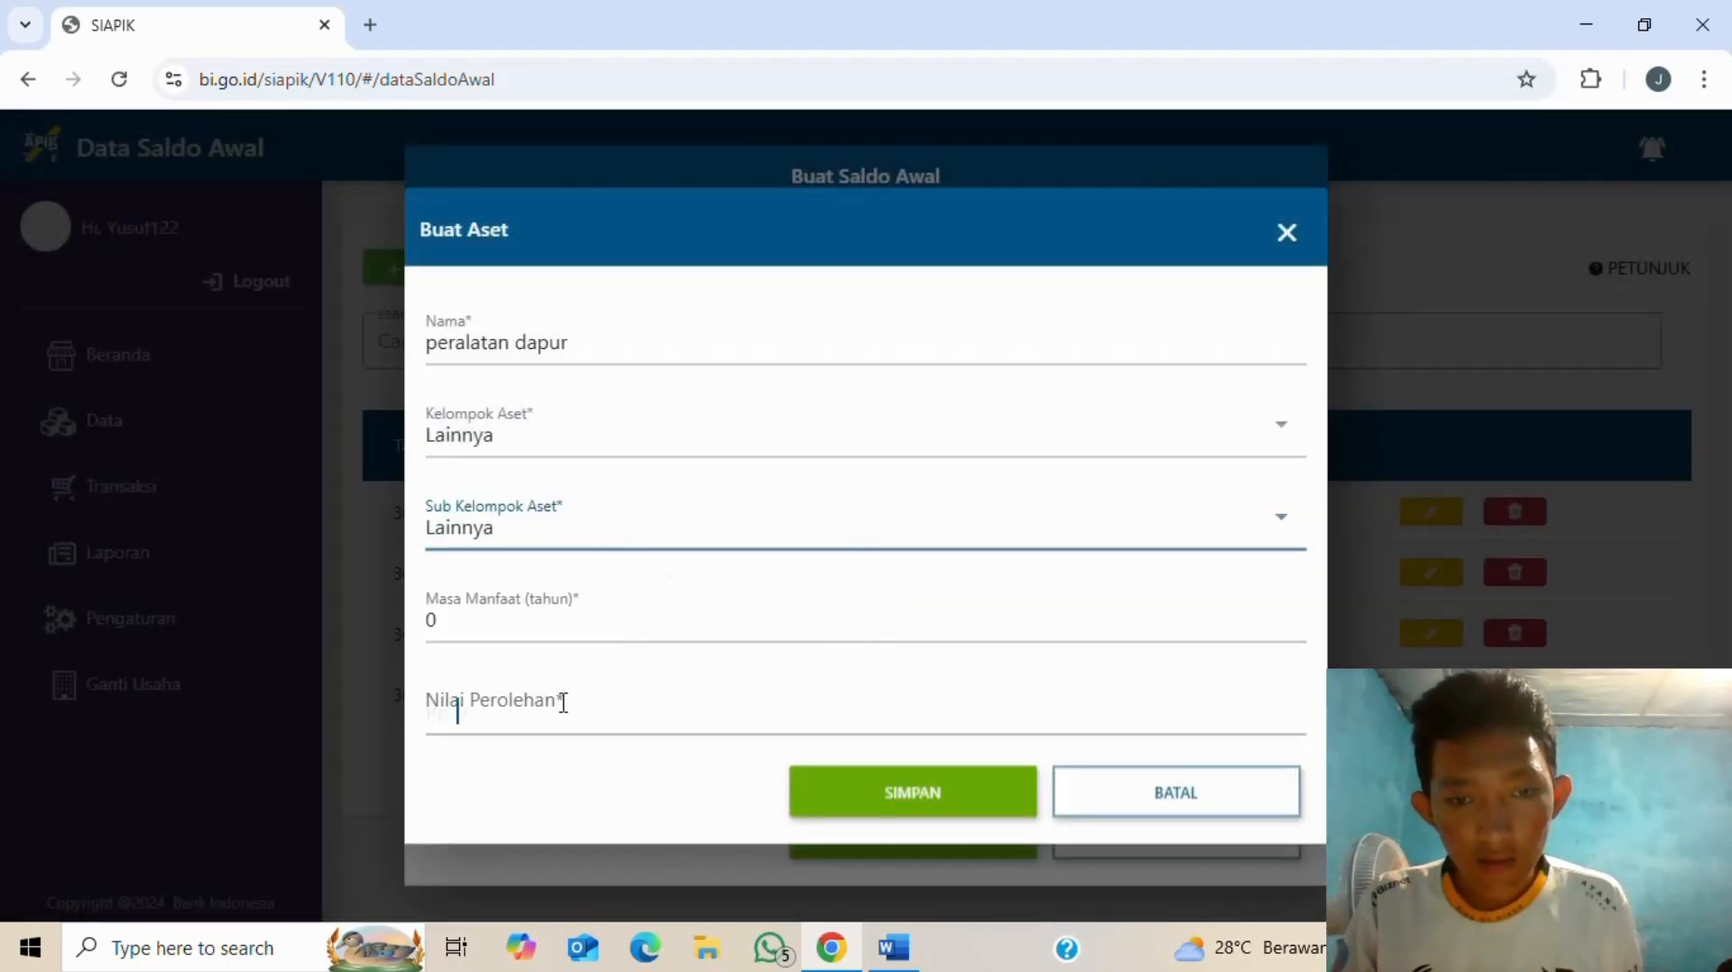
key(alt+Tab)
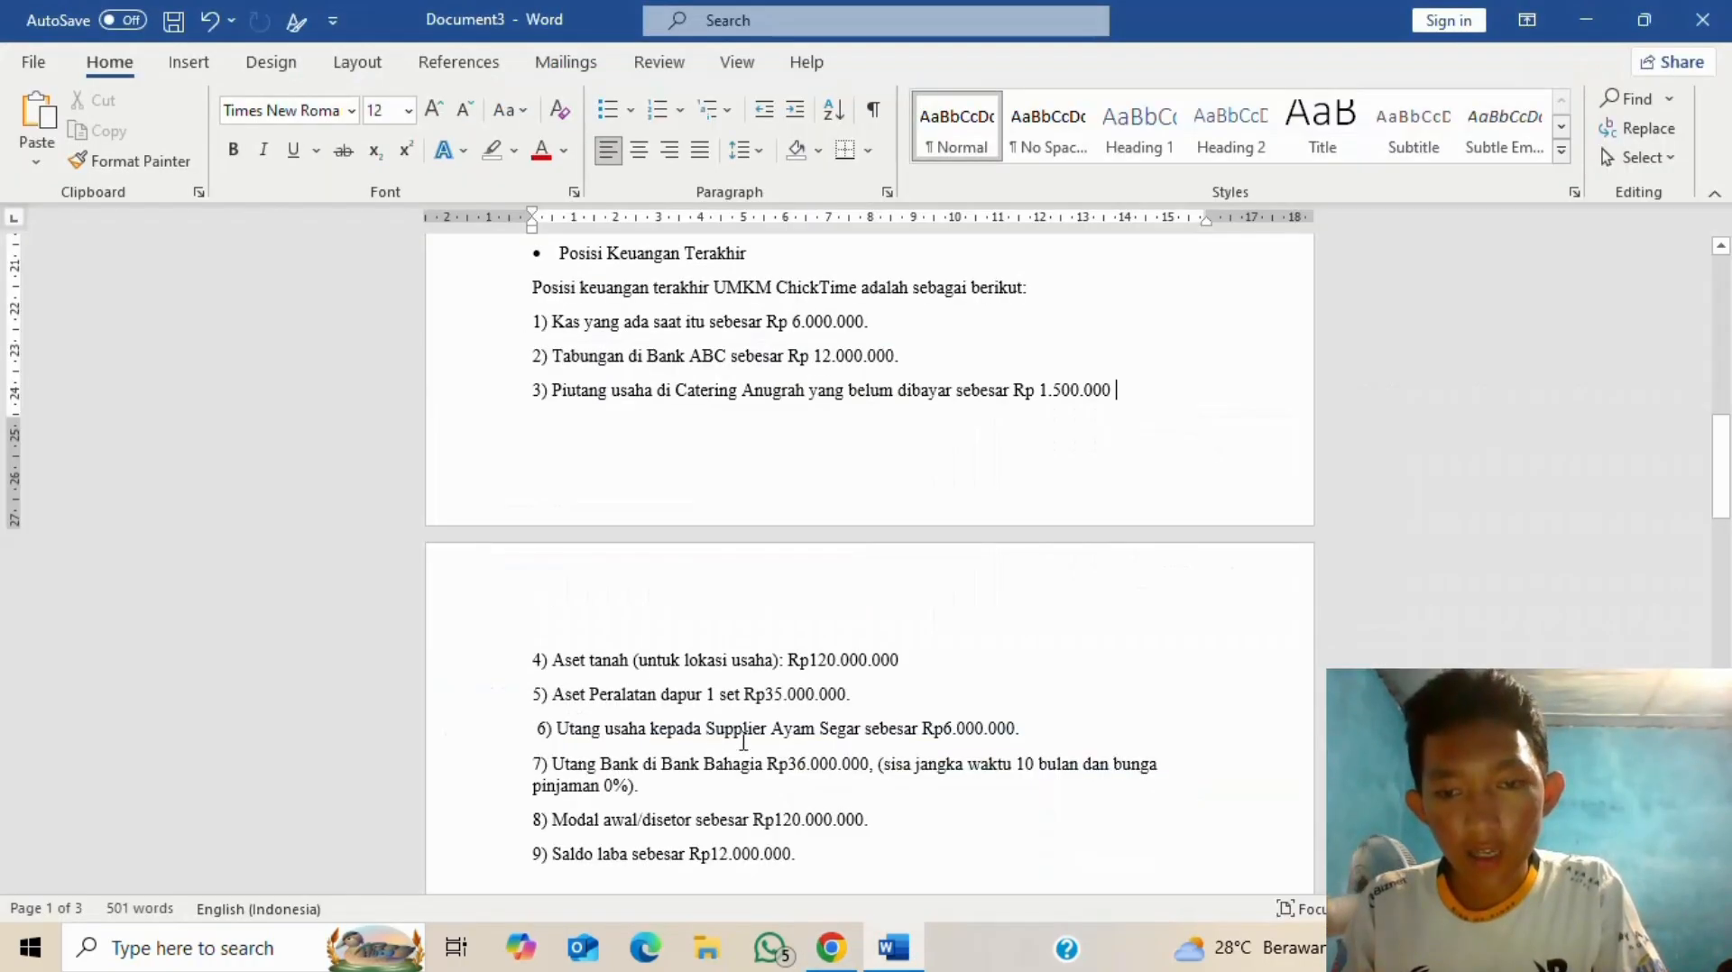
key(alt+Tab)
text(8)
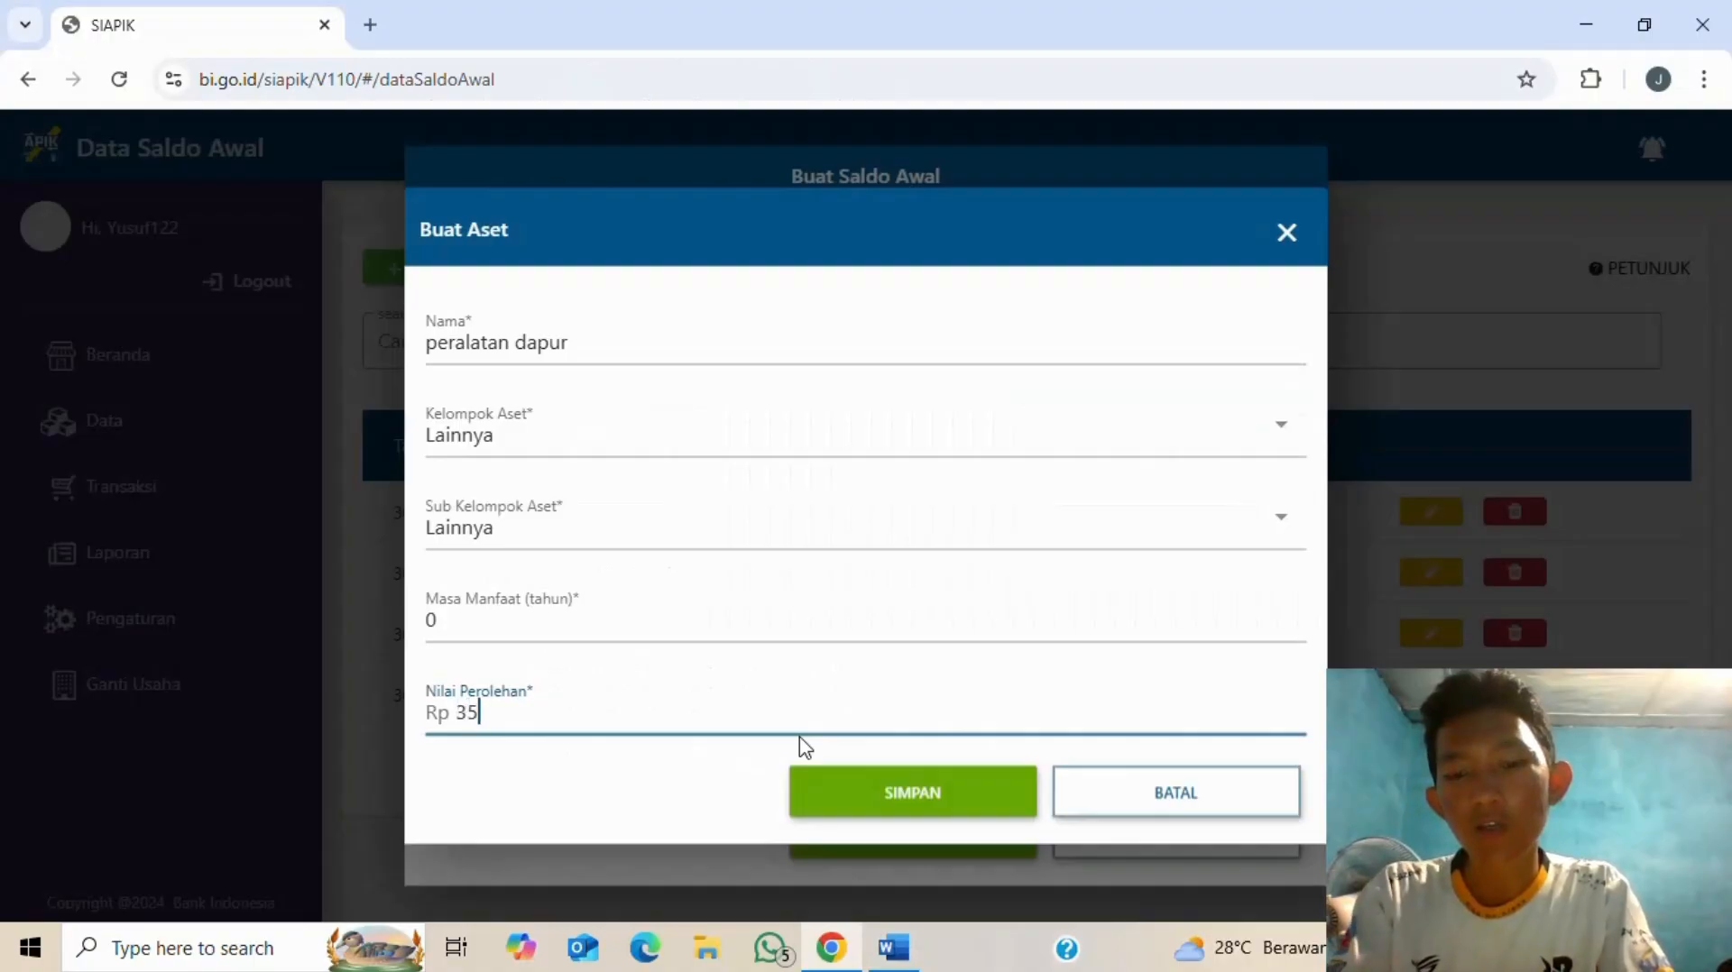
text(35000000)
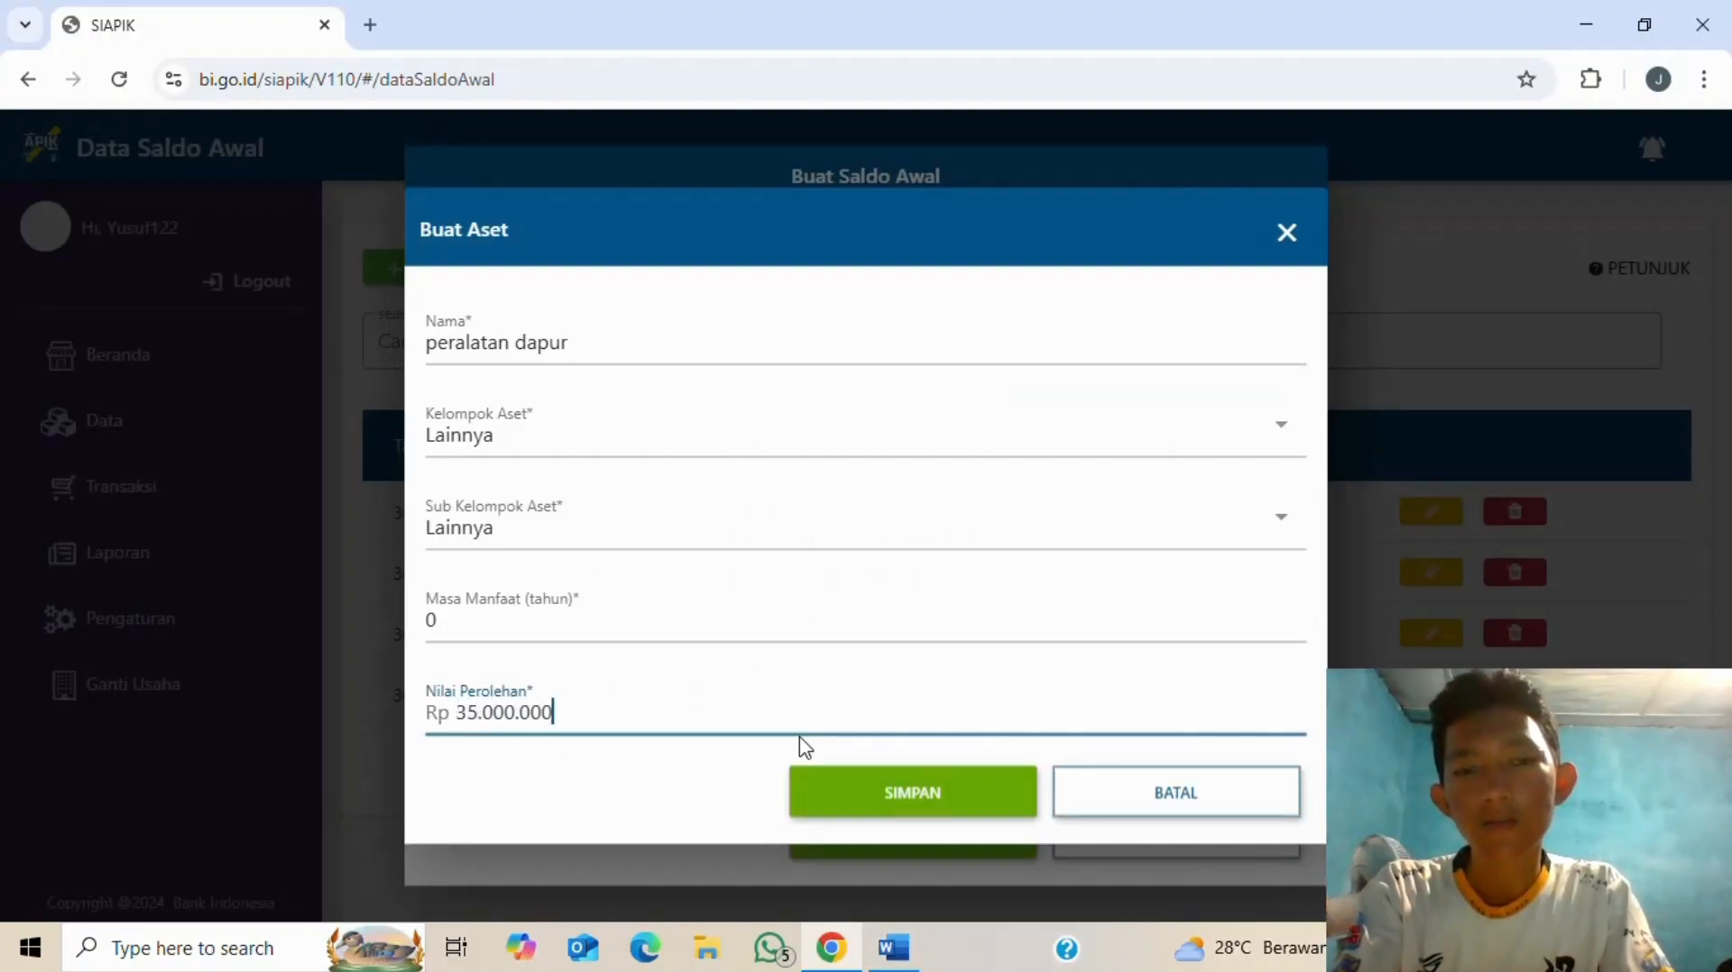
click(915, 796)
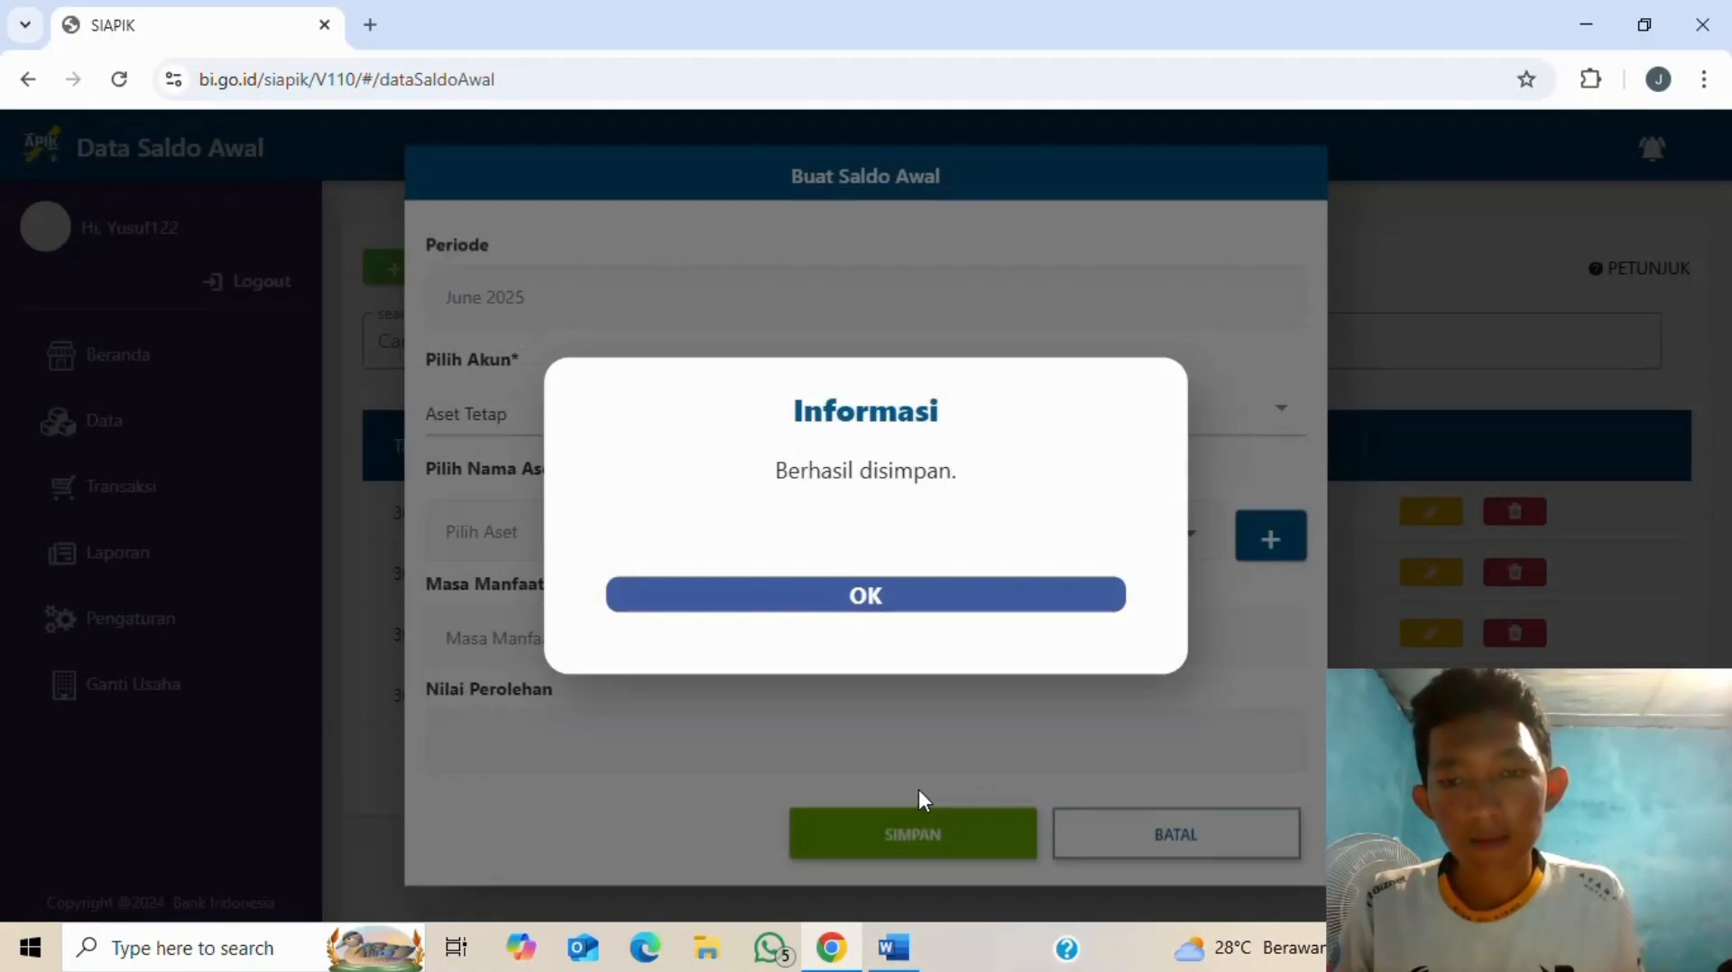
- Select peralatan dapur and save its 35.000.000 Aset Tetap balance dated 30 June 2025
click(886, 606)
click(1178, 561)
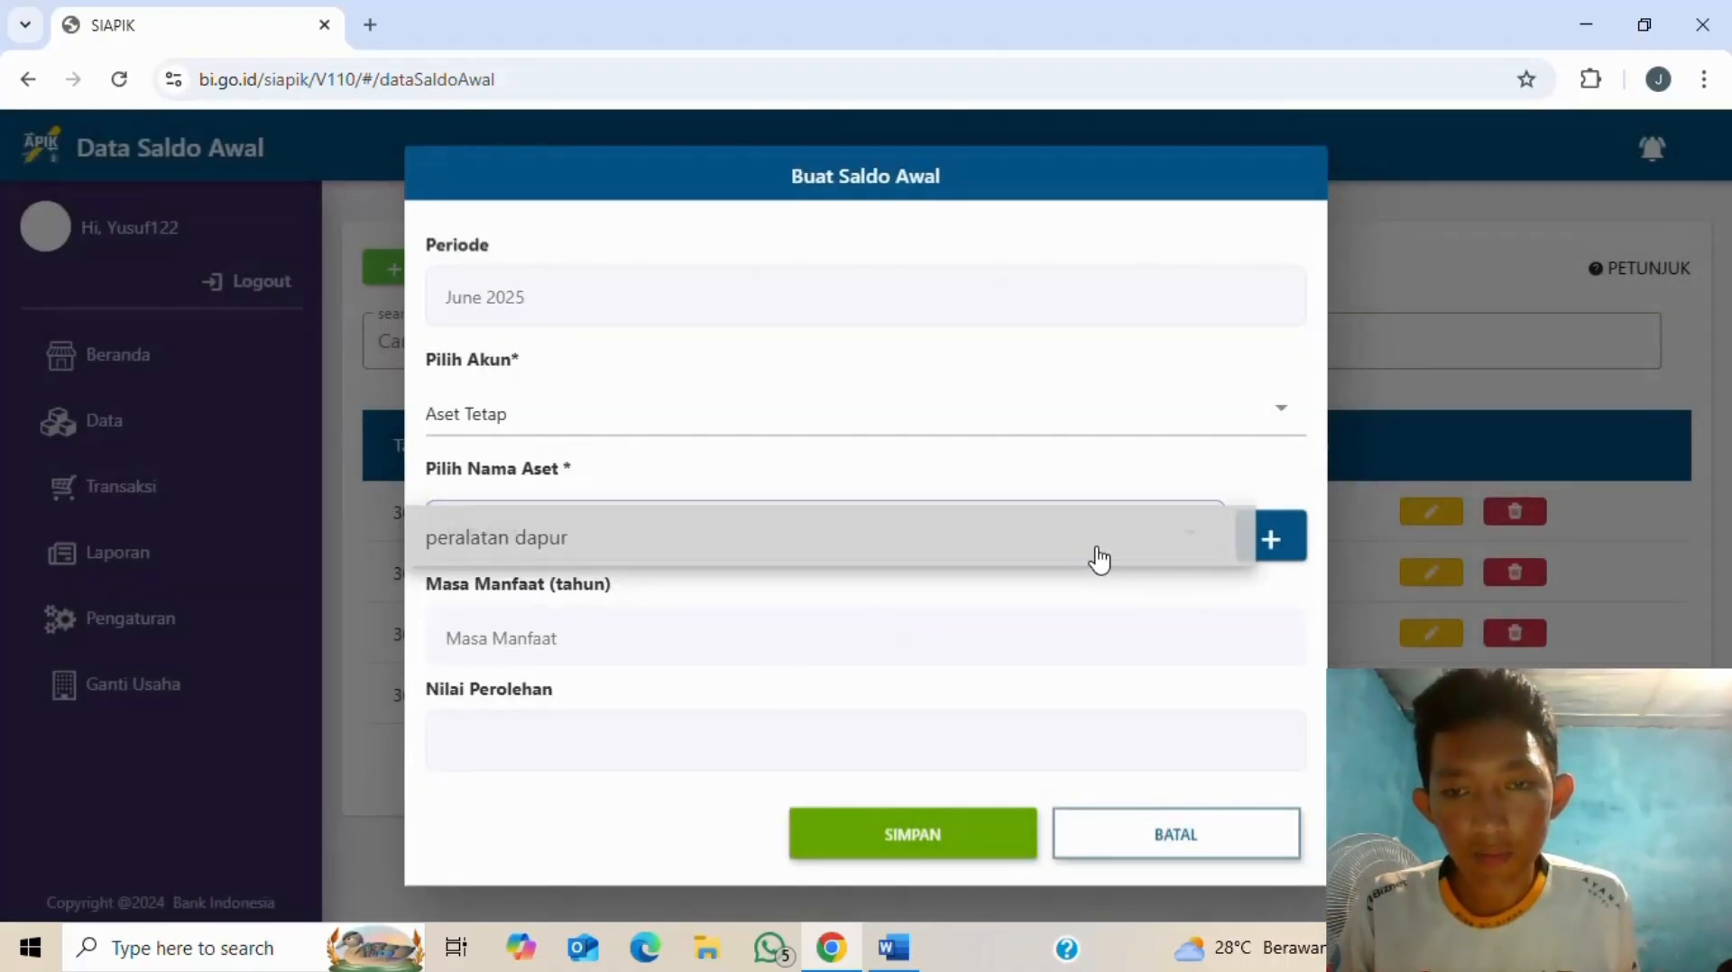
click(862, 563)
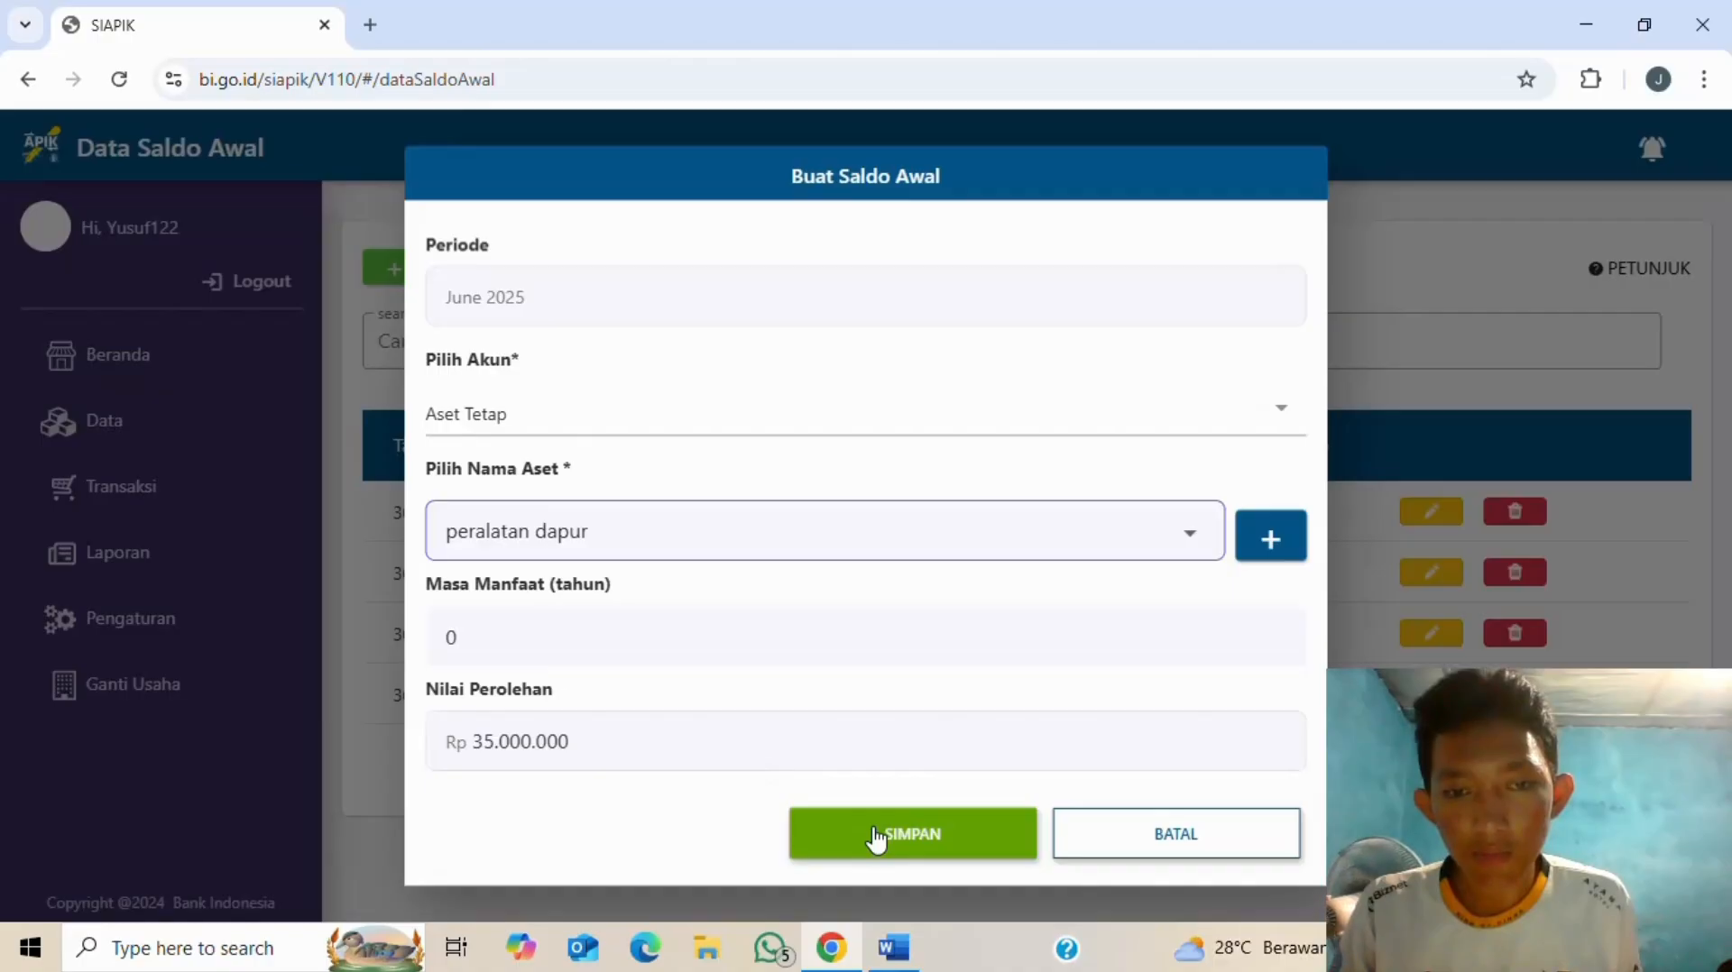
click(875, 835)
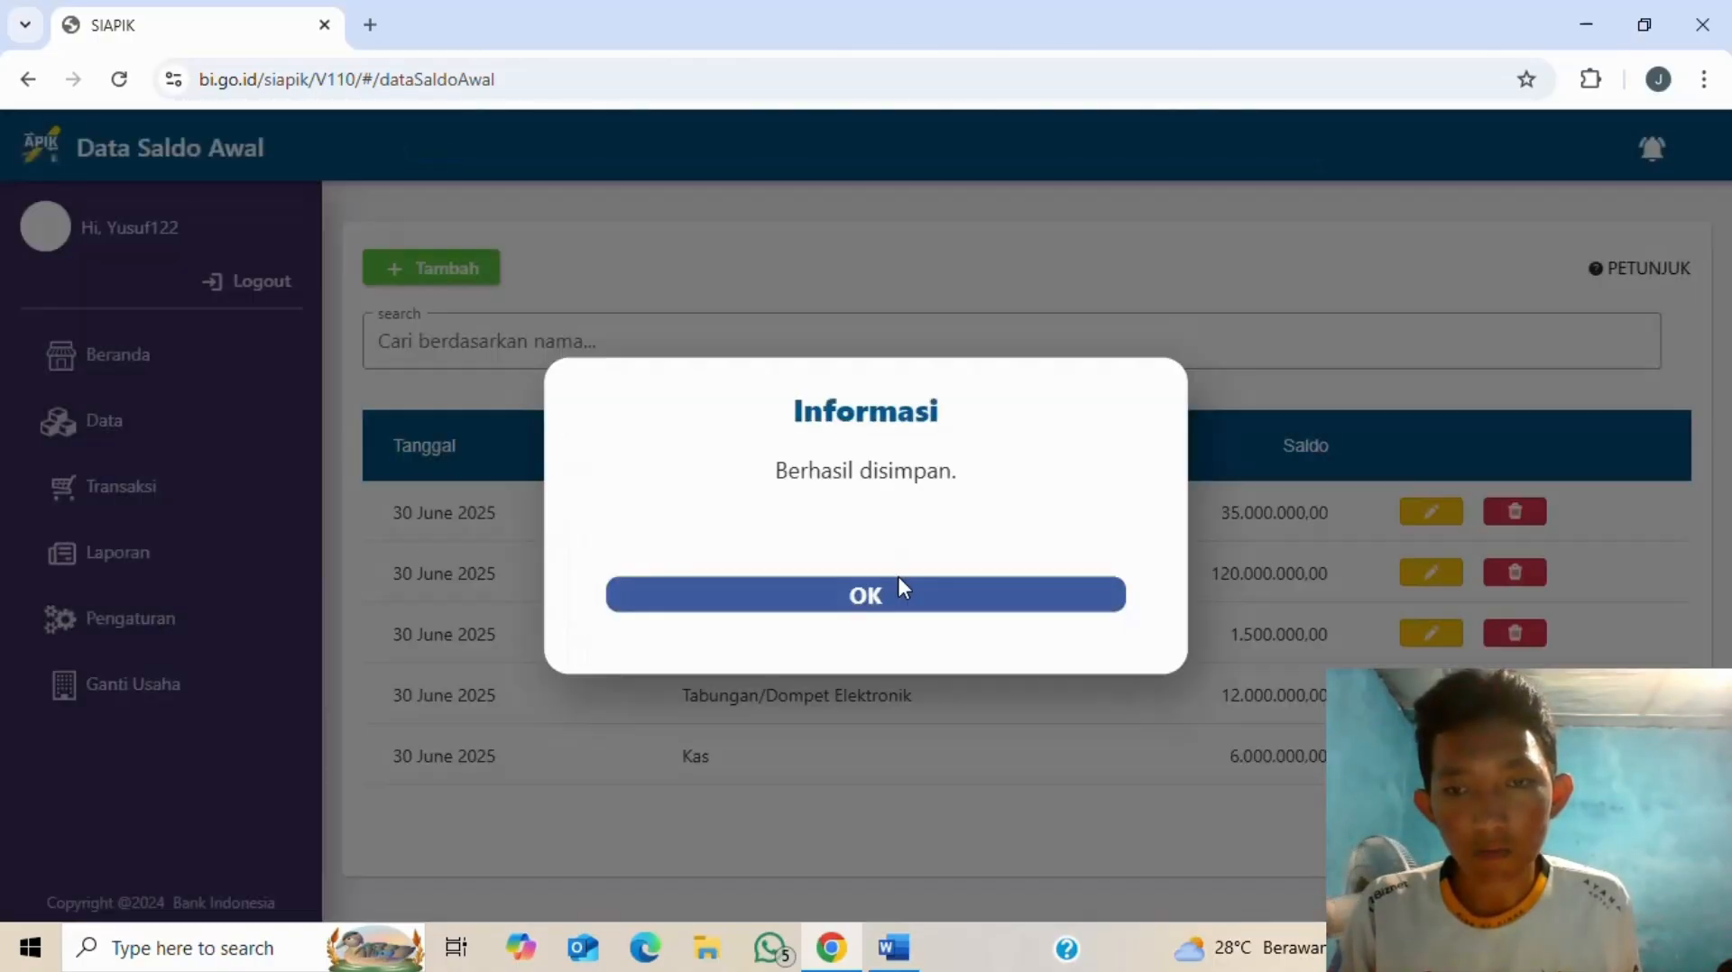
click(899, 594)
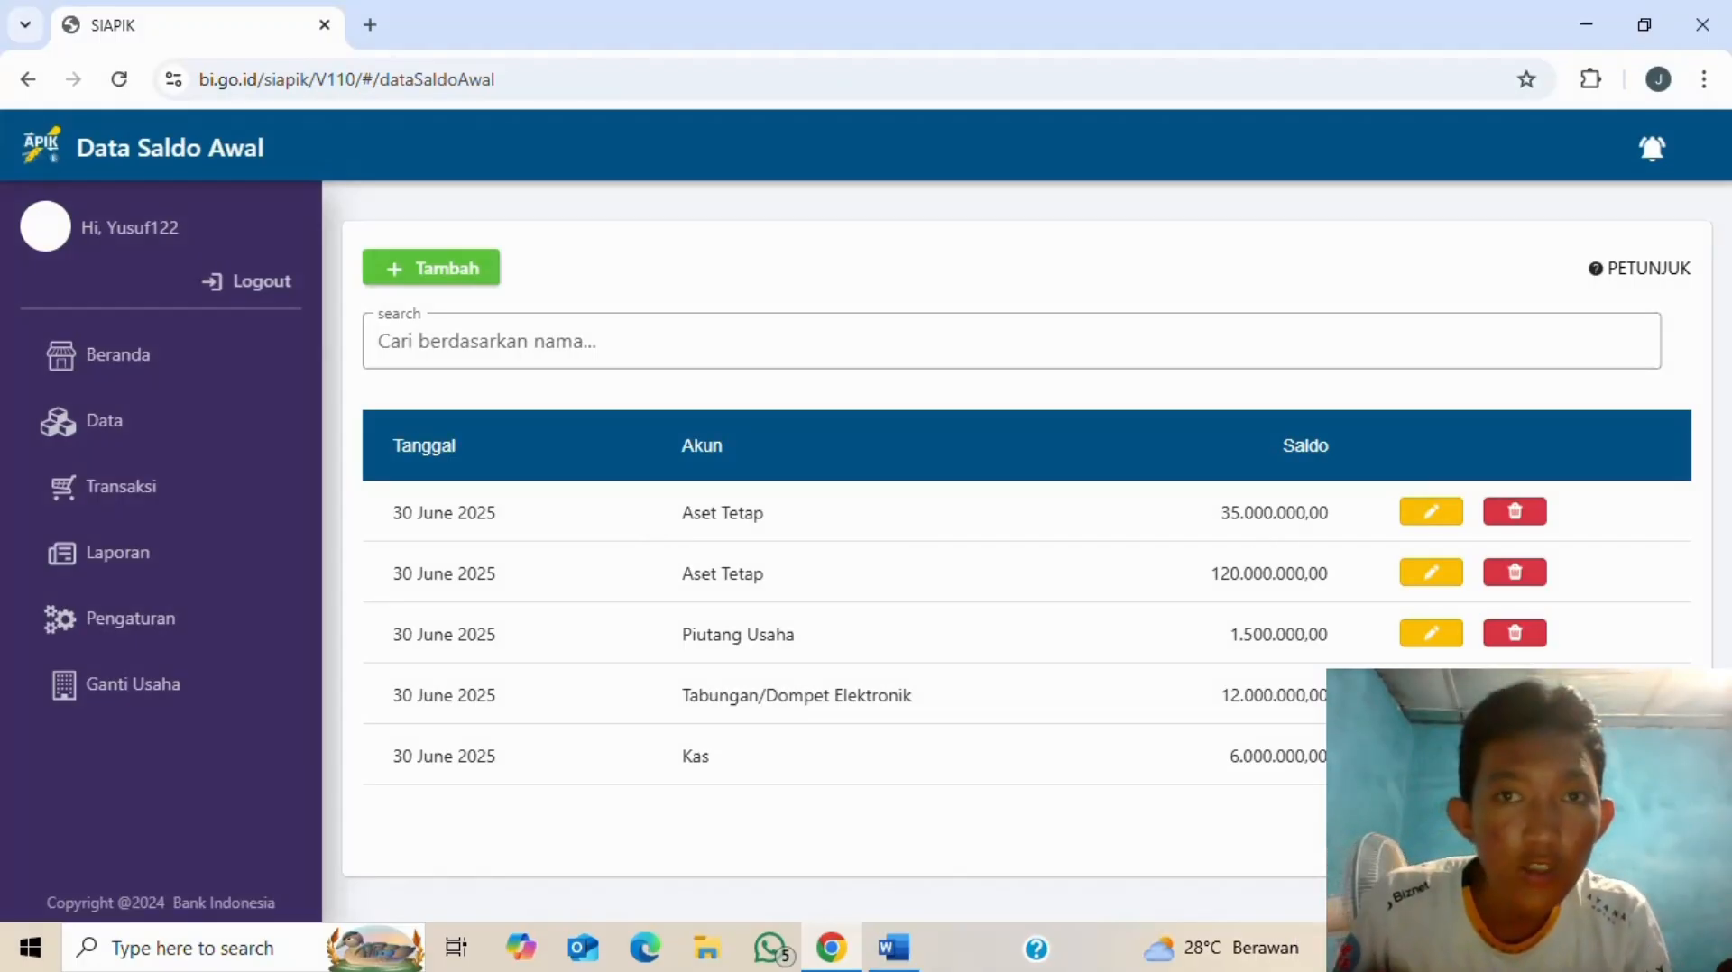
key(alt+Tab)
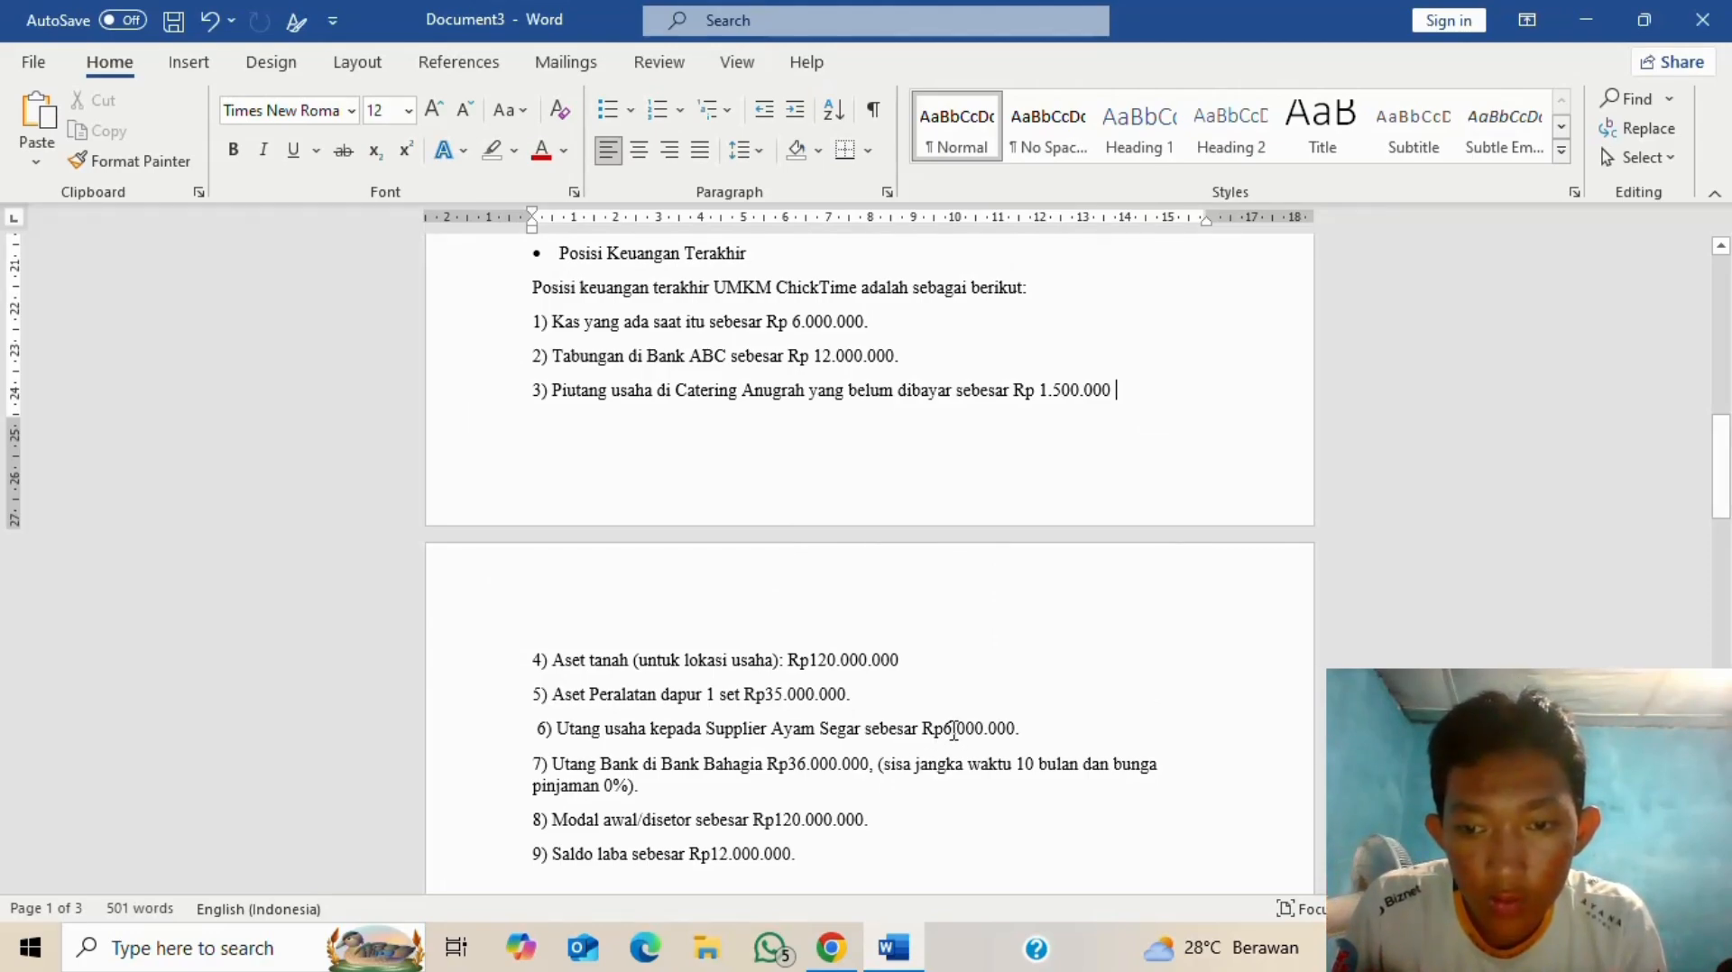
key(alt+Tab)
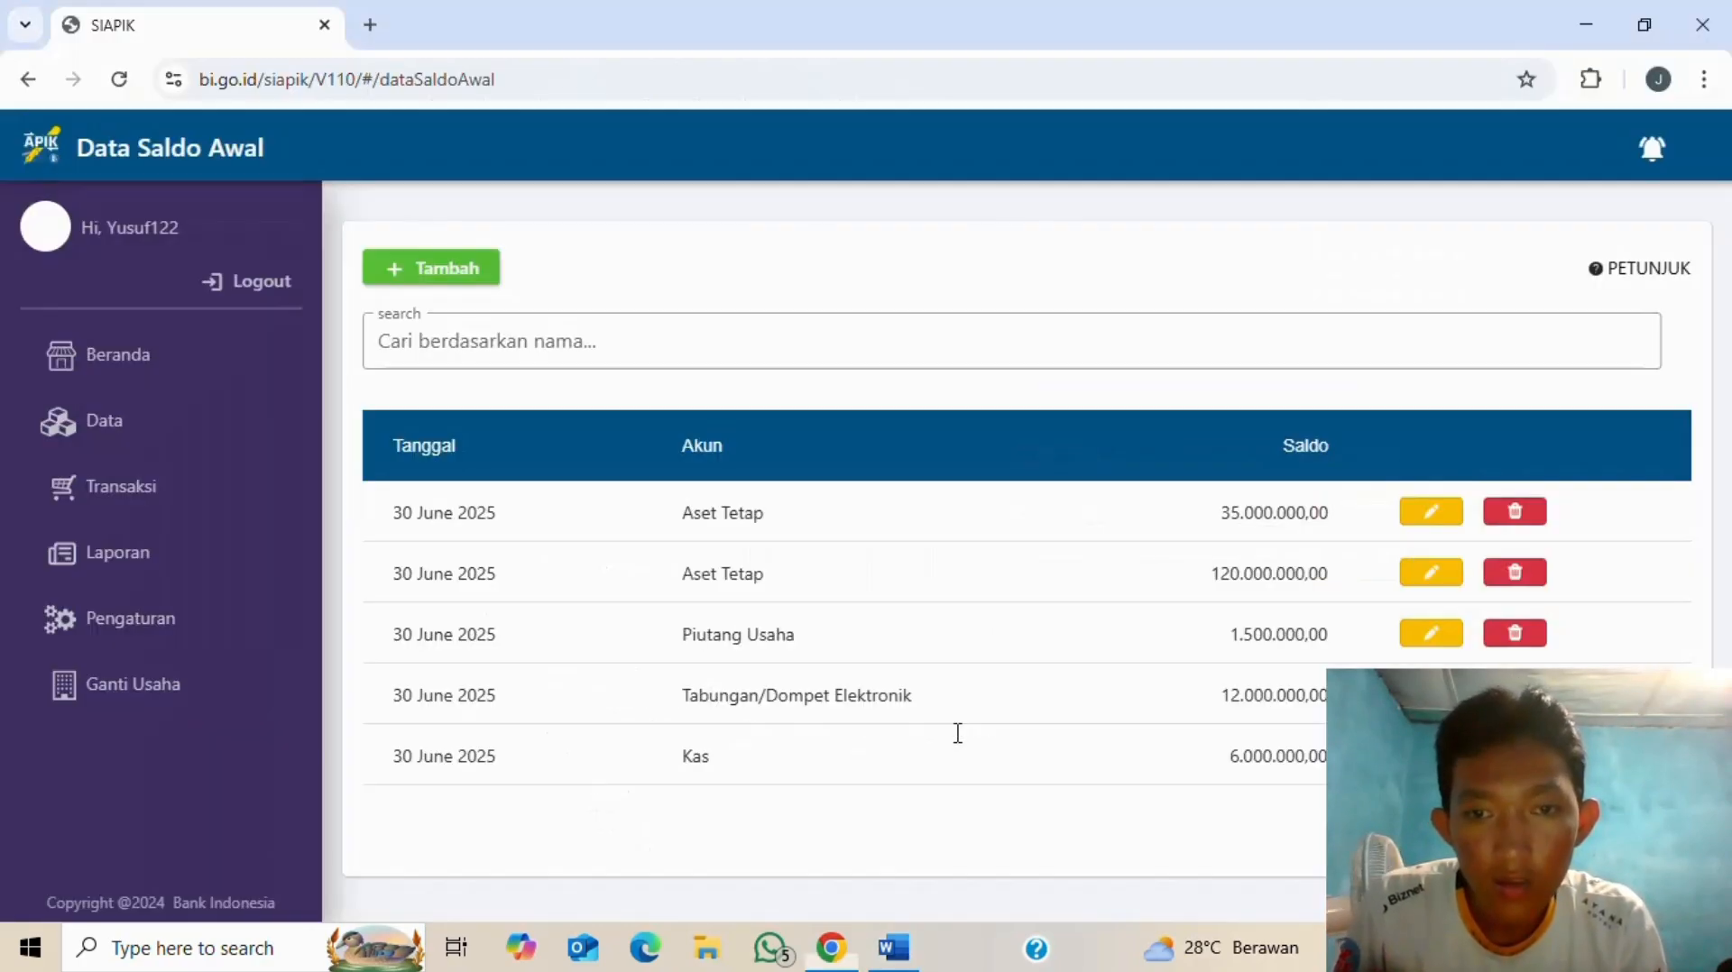
- Start a new opening balance and choose Utang Usaha as the account
click(391, 271)
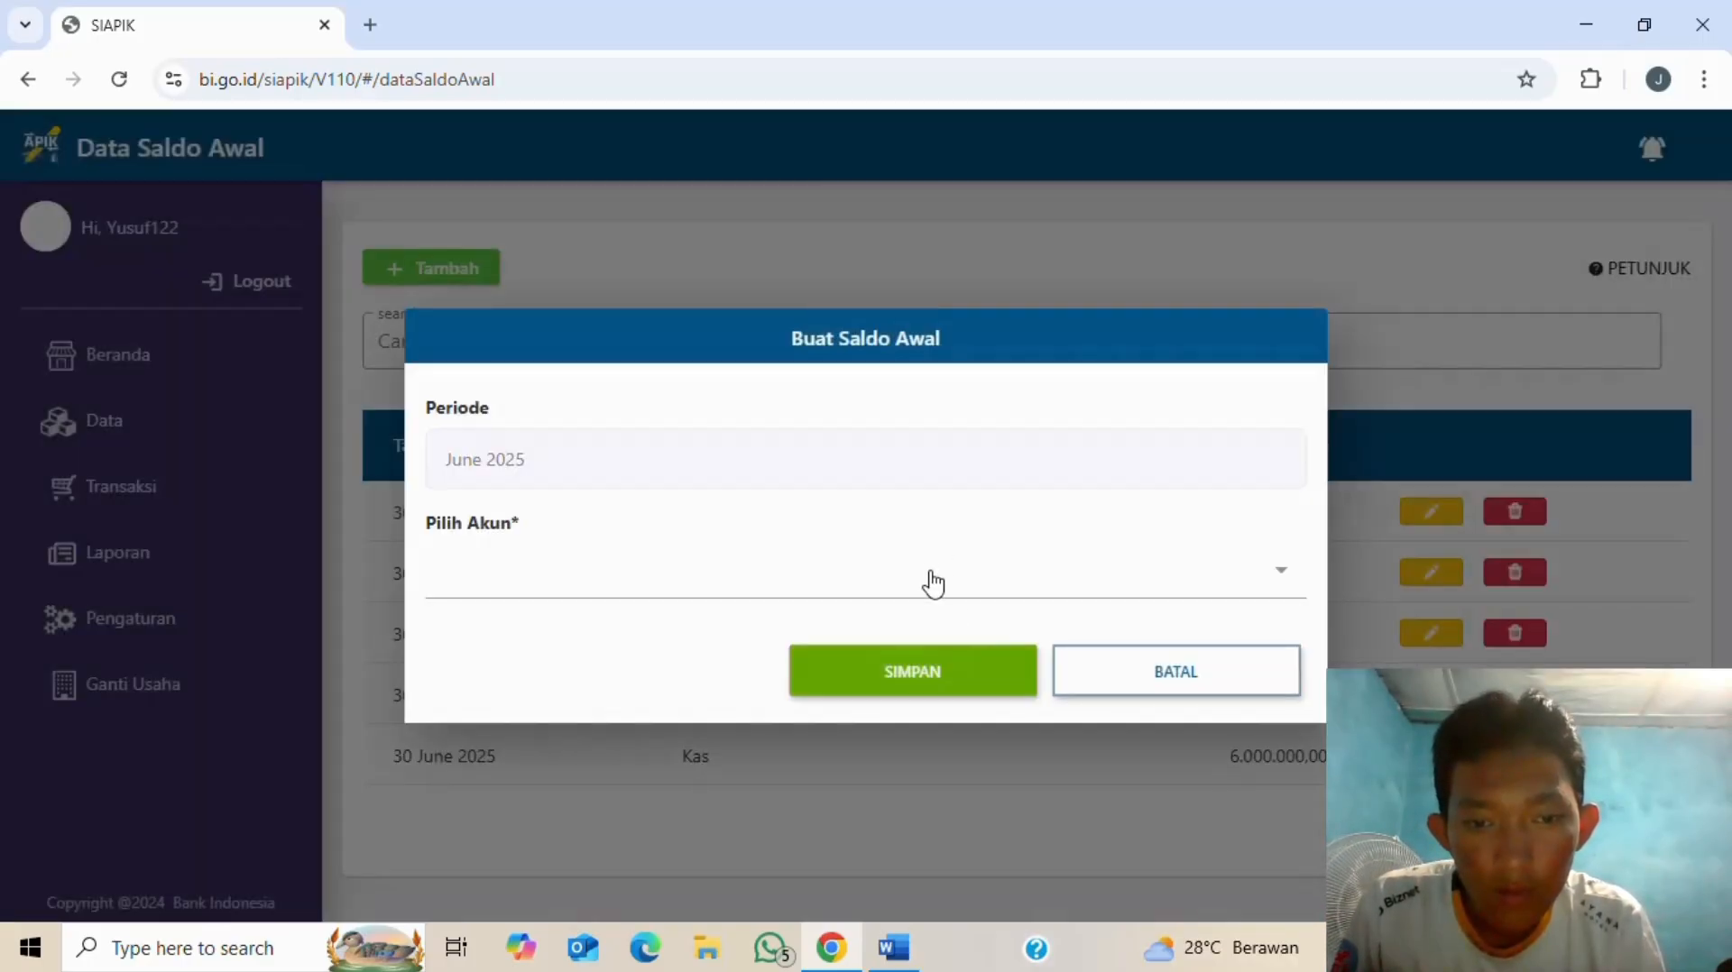
click(933, 584)
key(alt+Tab)
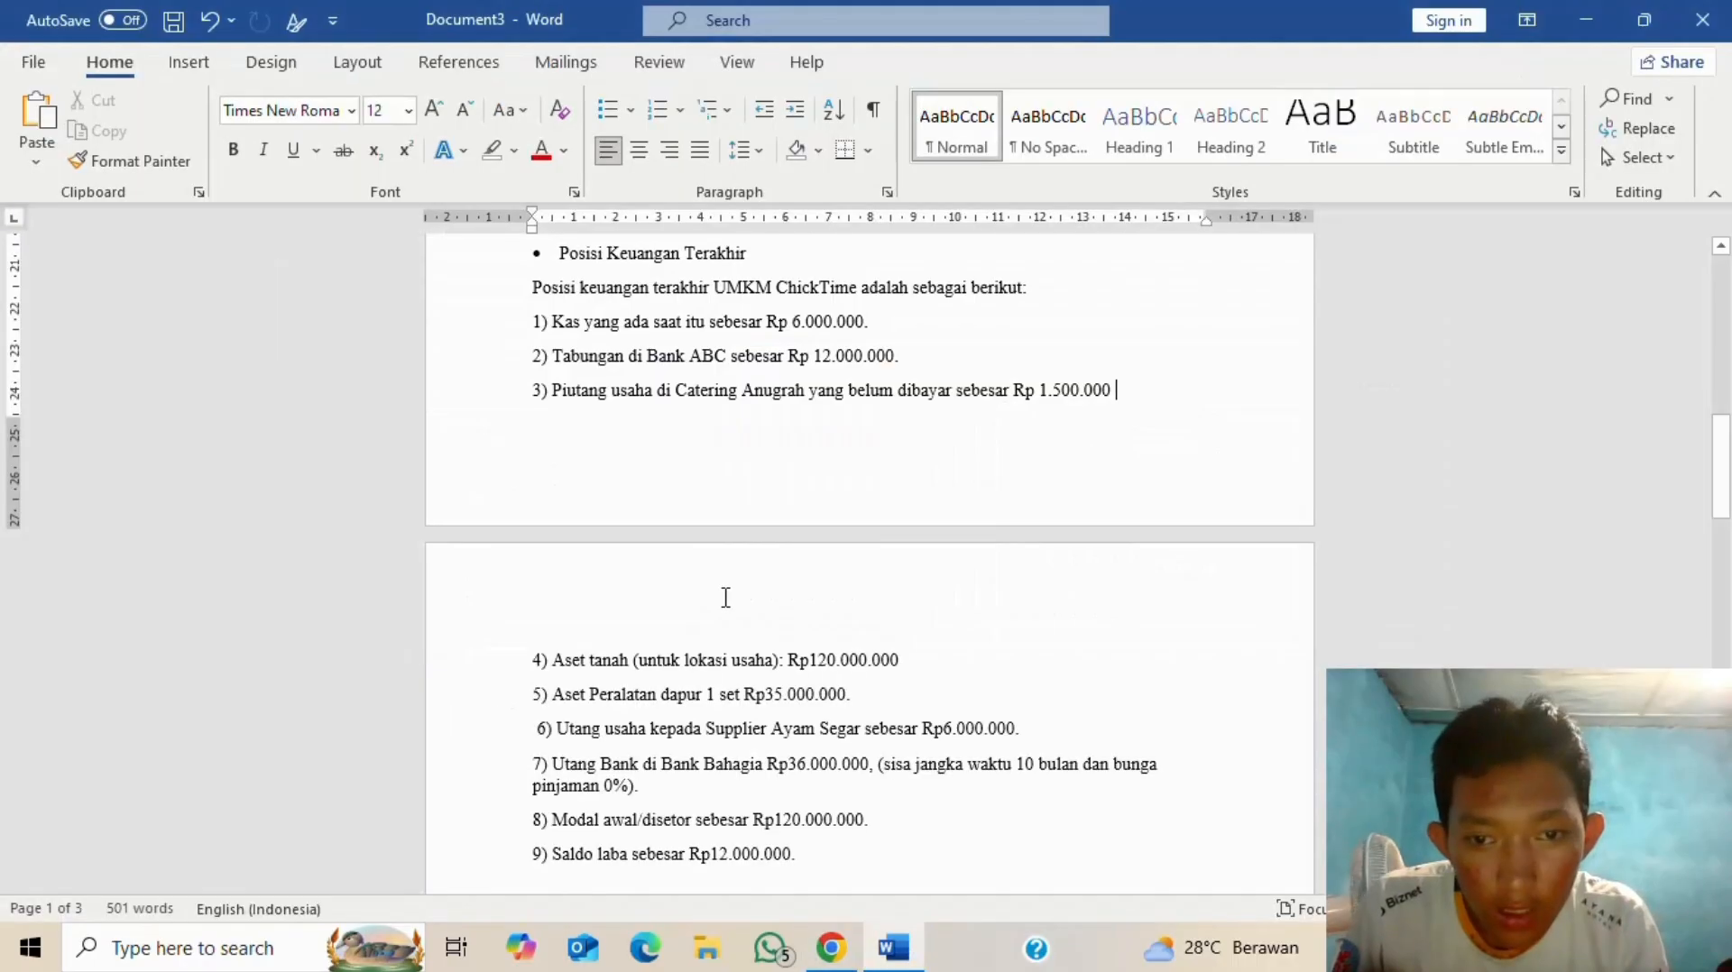
key(alt+Tab)
scroll(742, 700, down, 2)
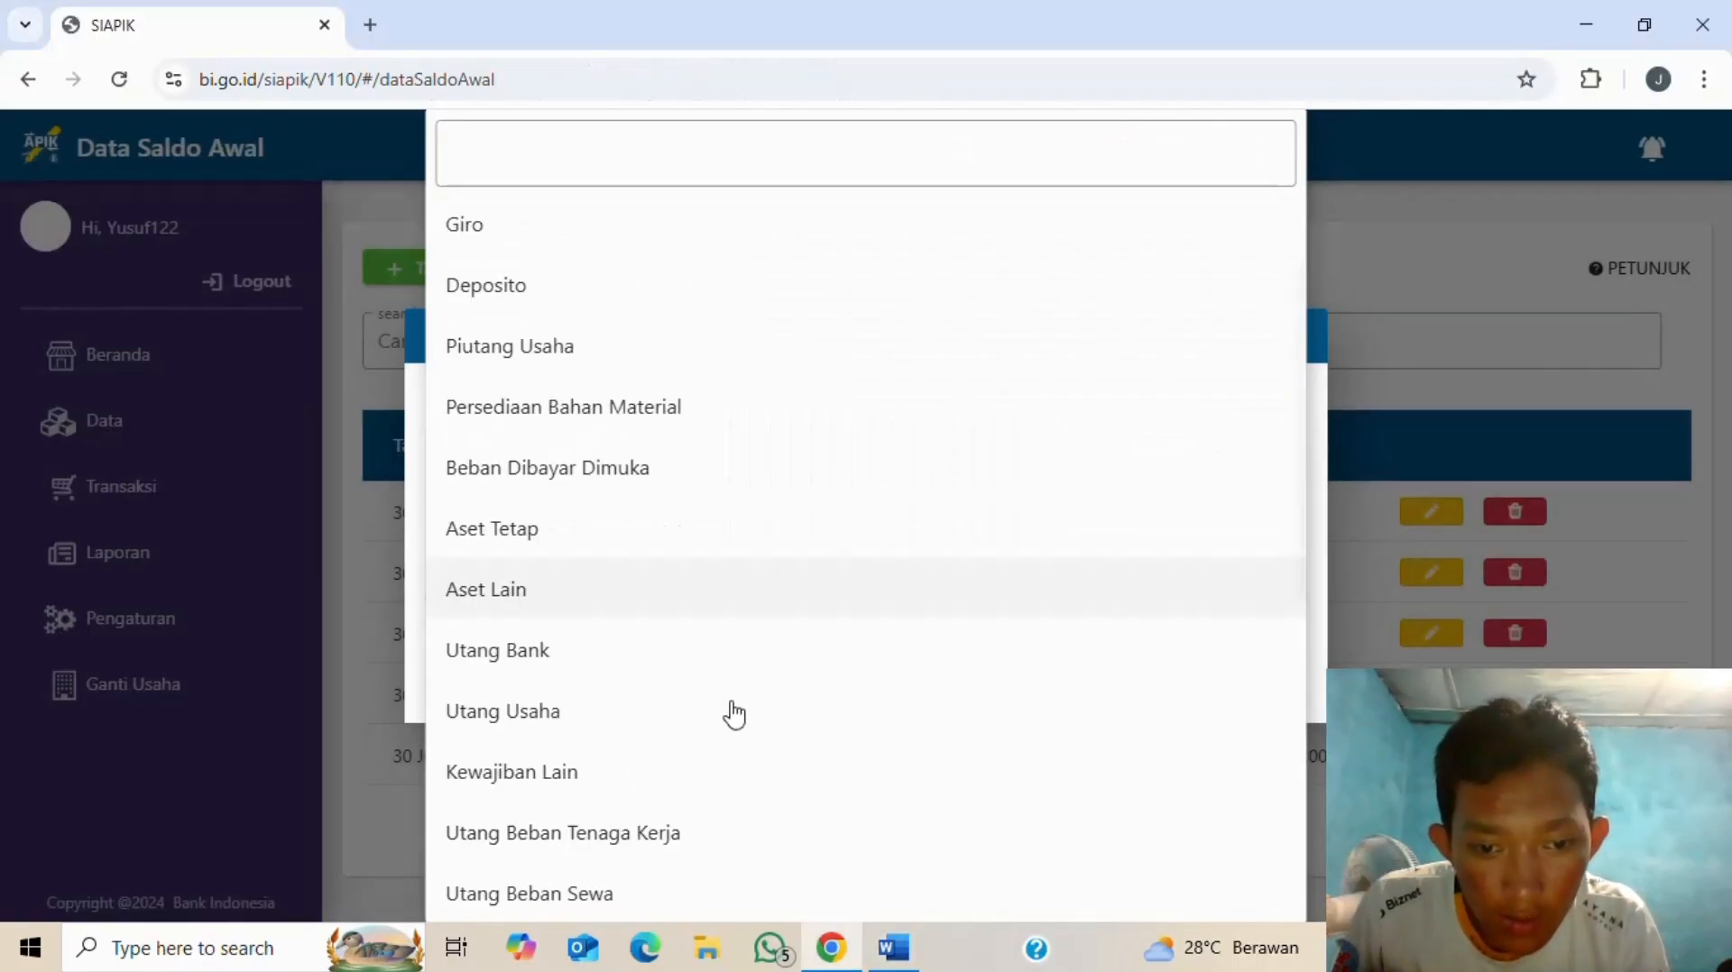
click(560, 716)
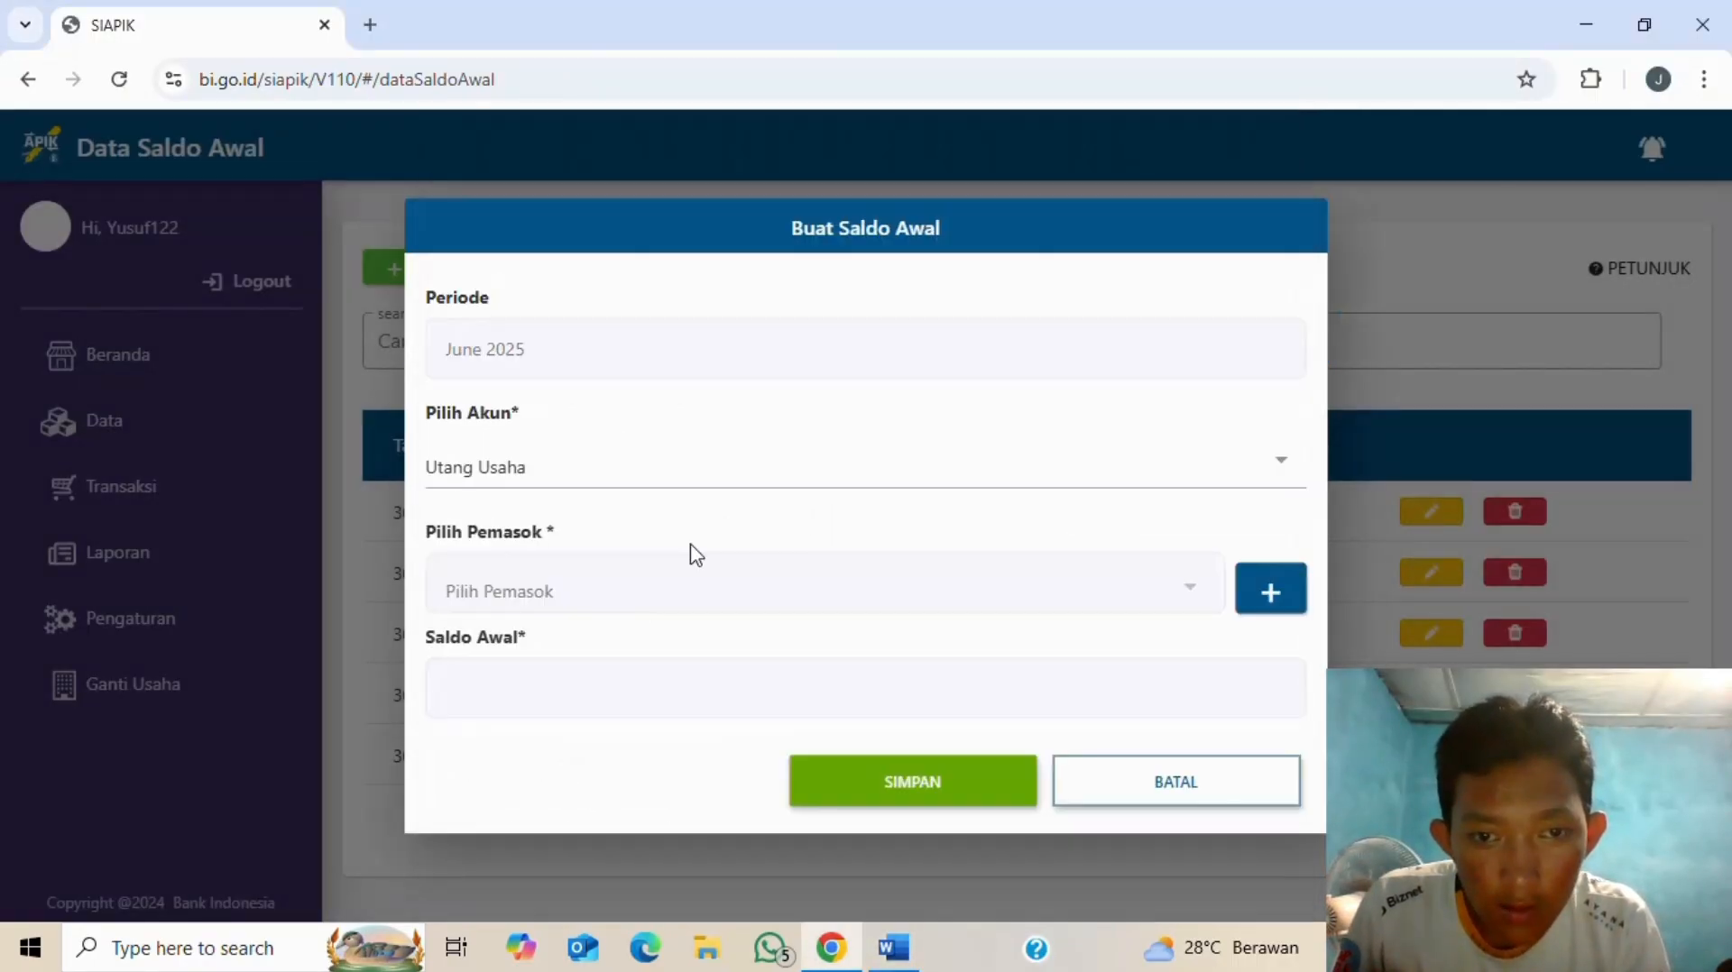
- Create a new supplier named nagih and fill in the supplier's address
click(1270, 592)
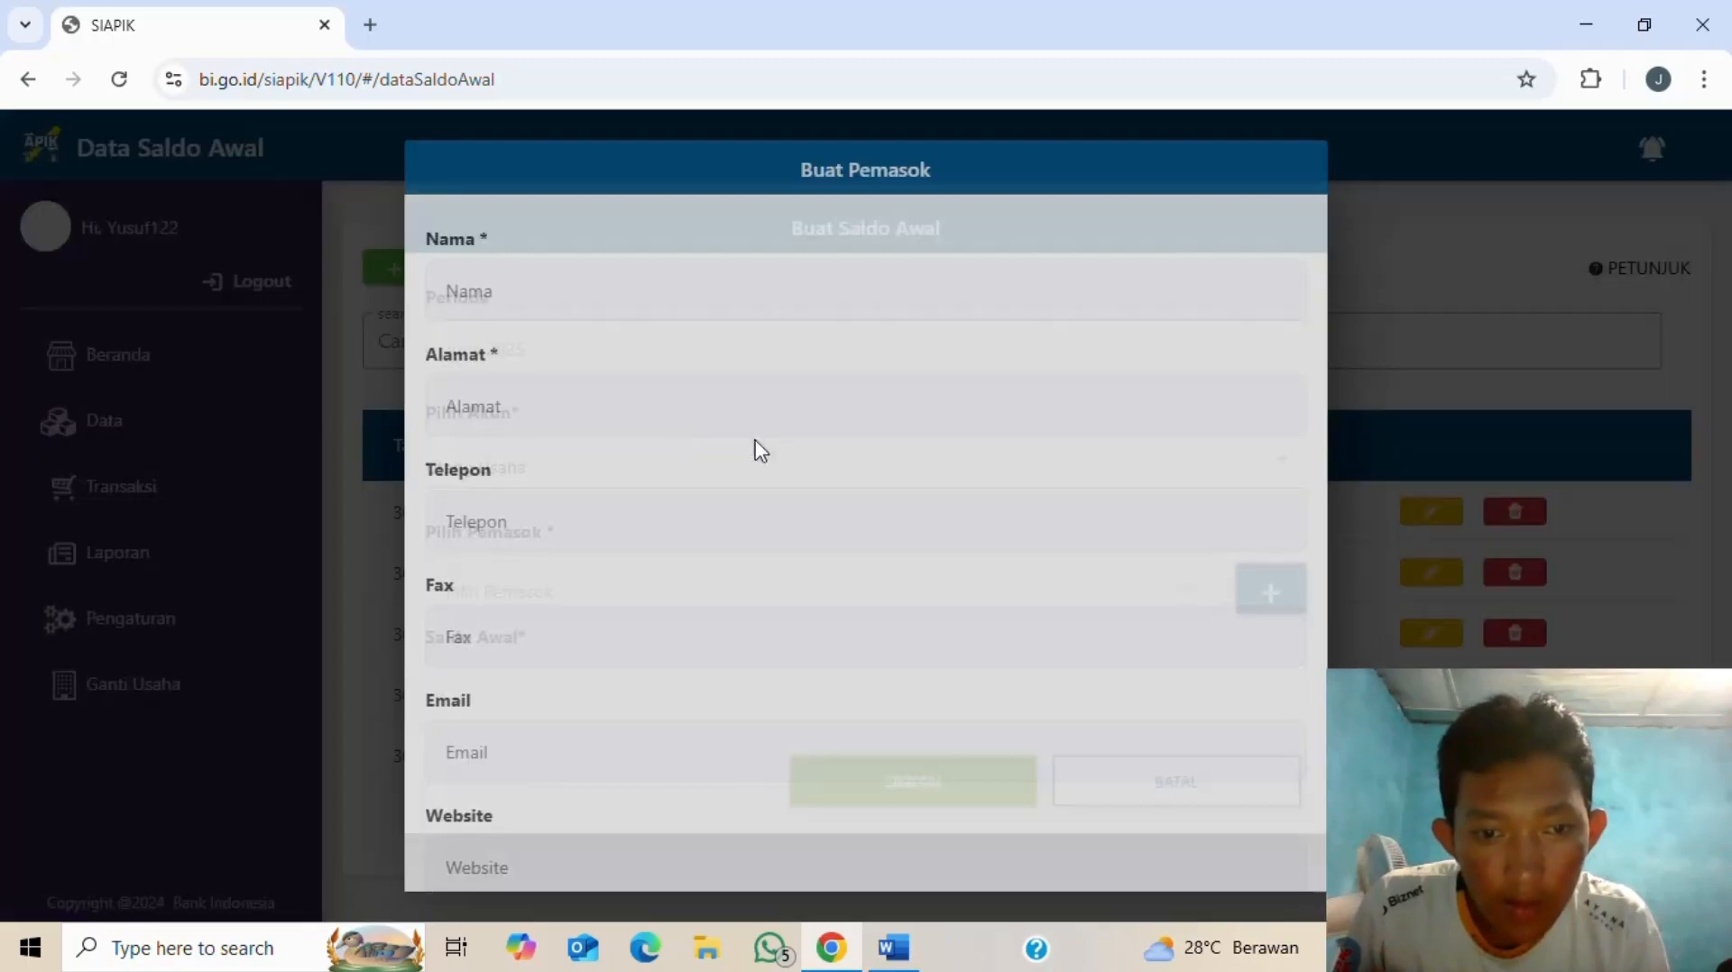
click(624, 301)
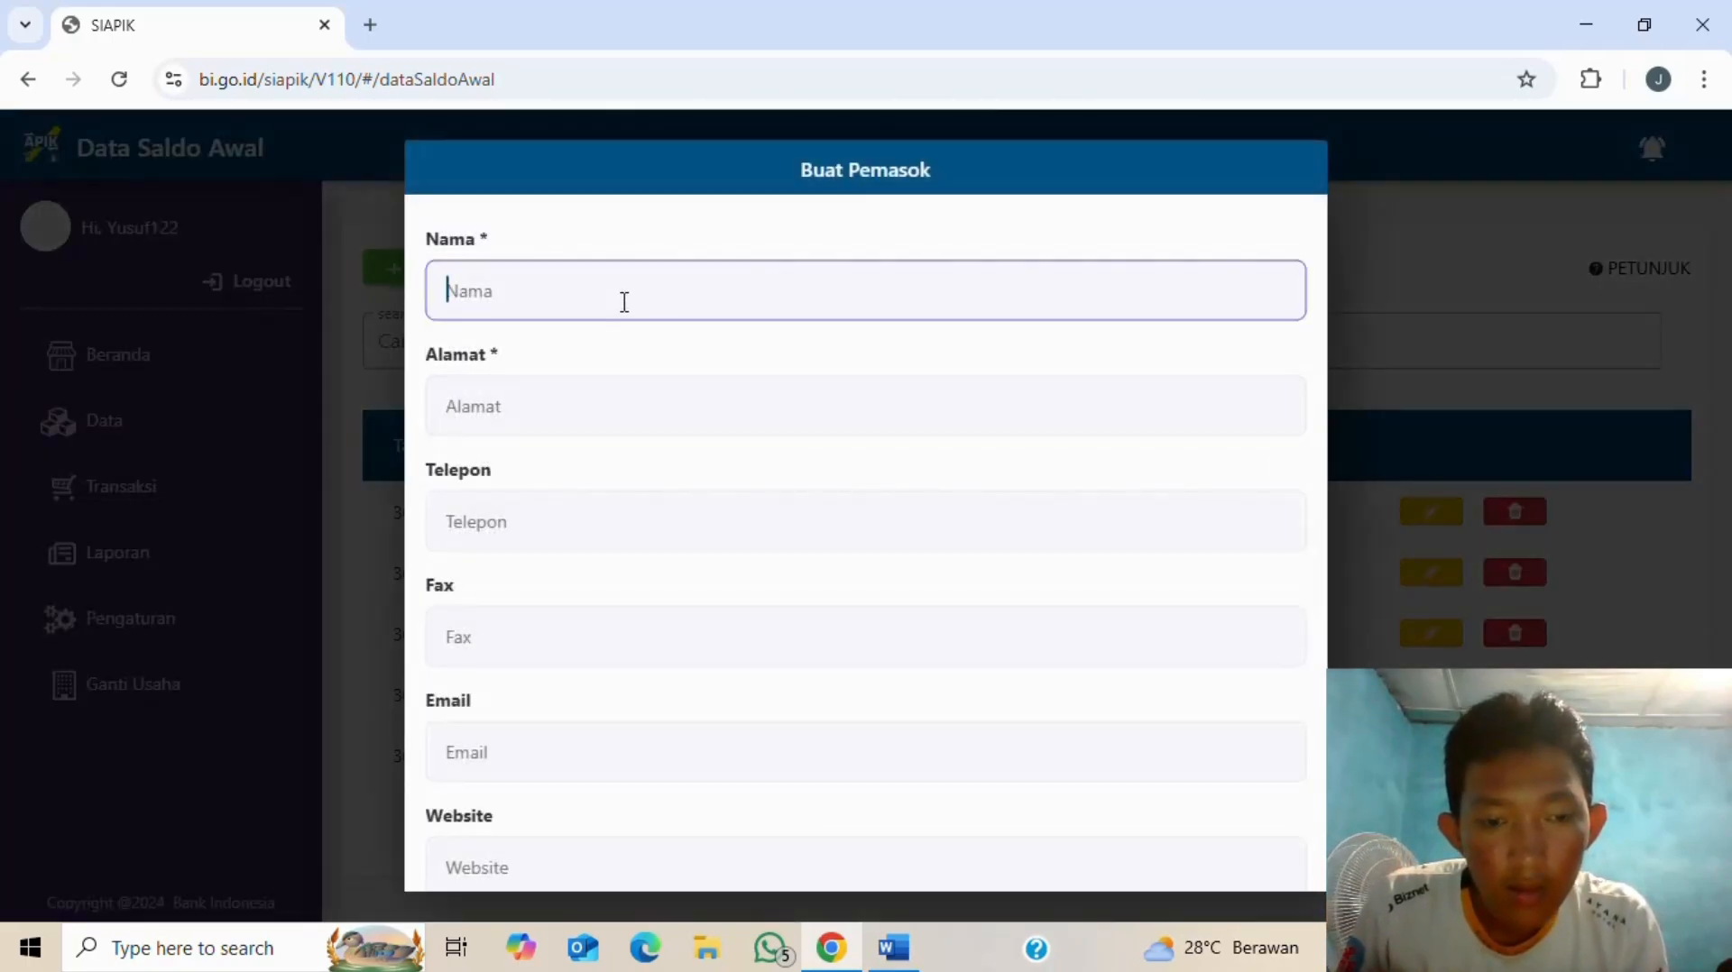
key(alt+Tab)
key(alt+Tab)
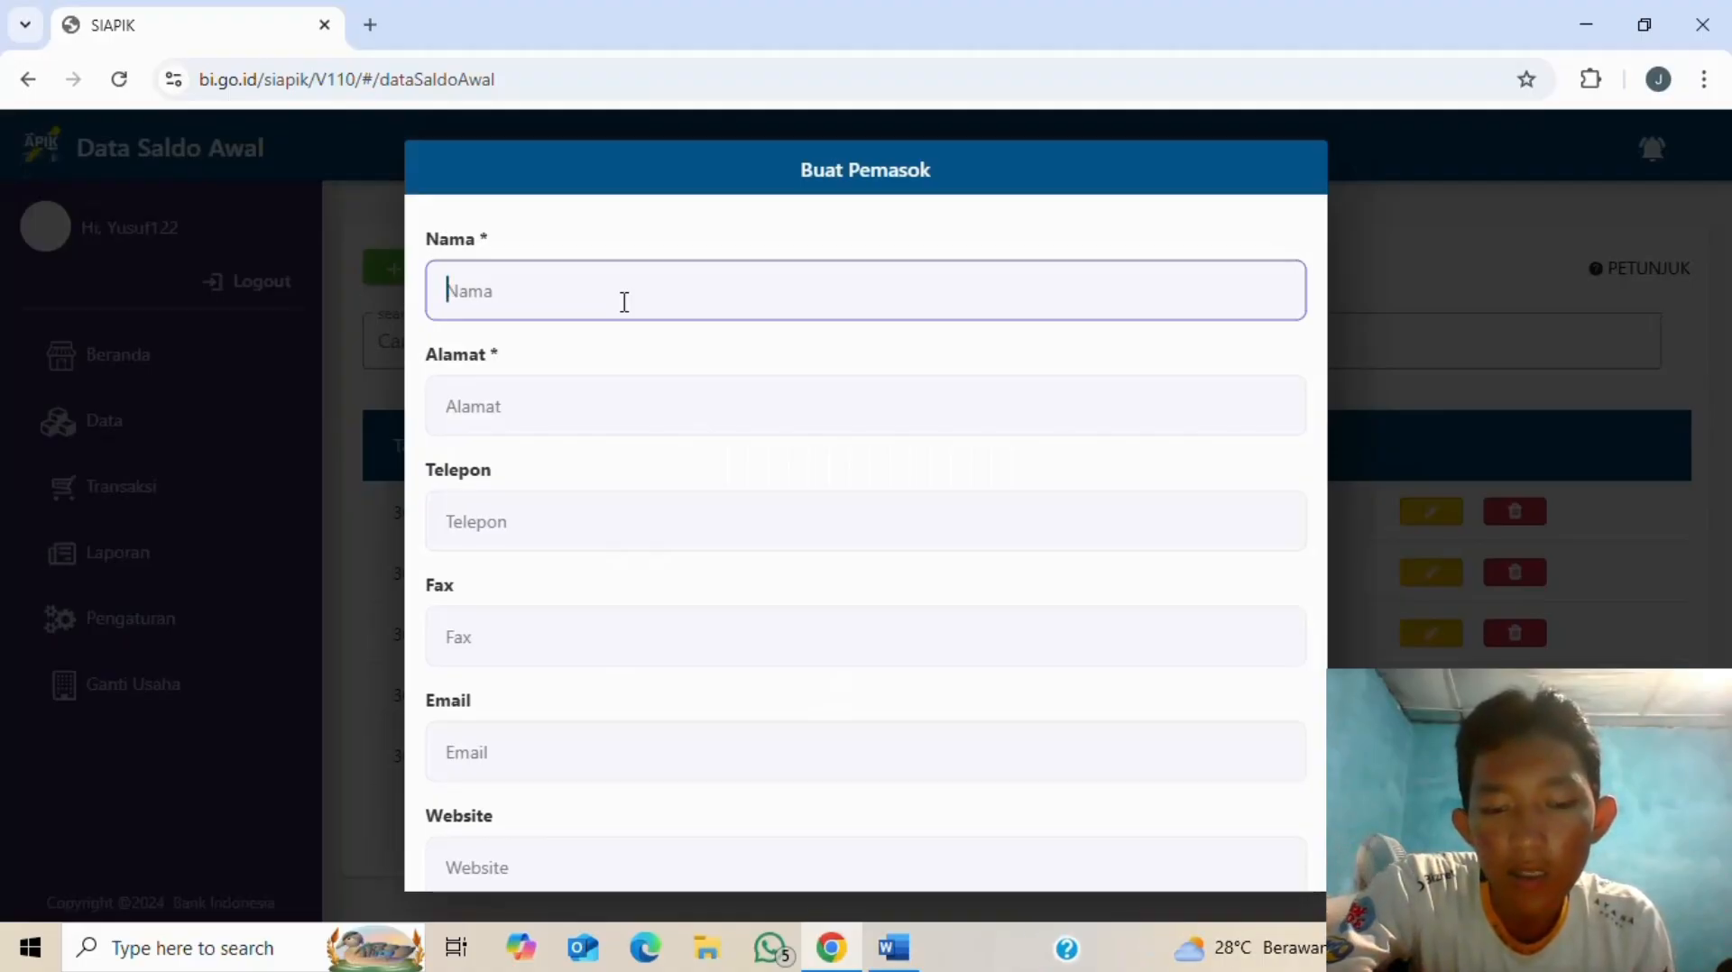
text(nagih)
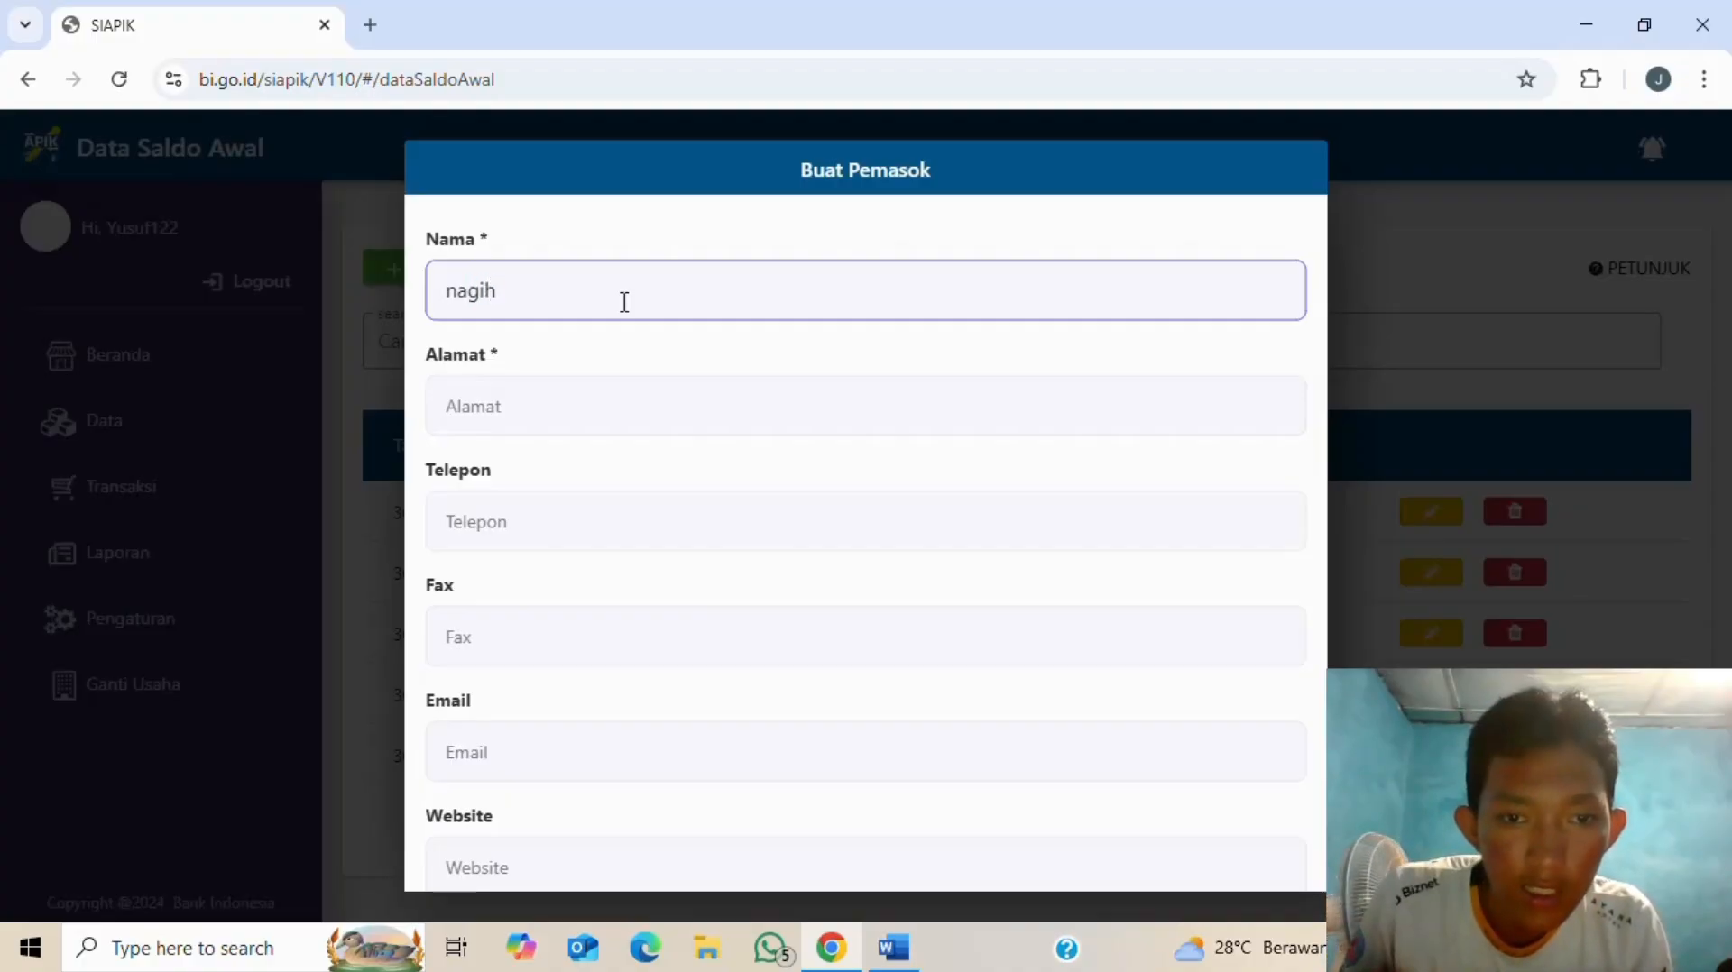
click(636, 397)
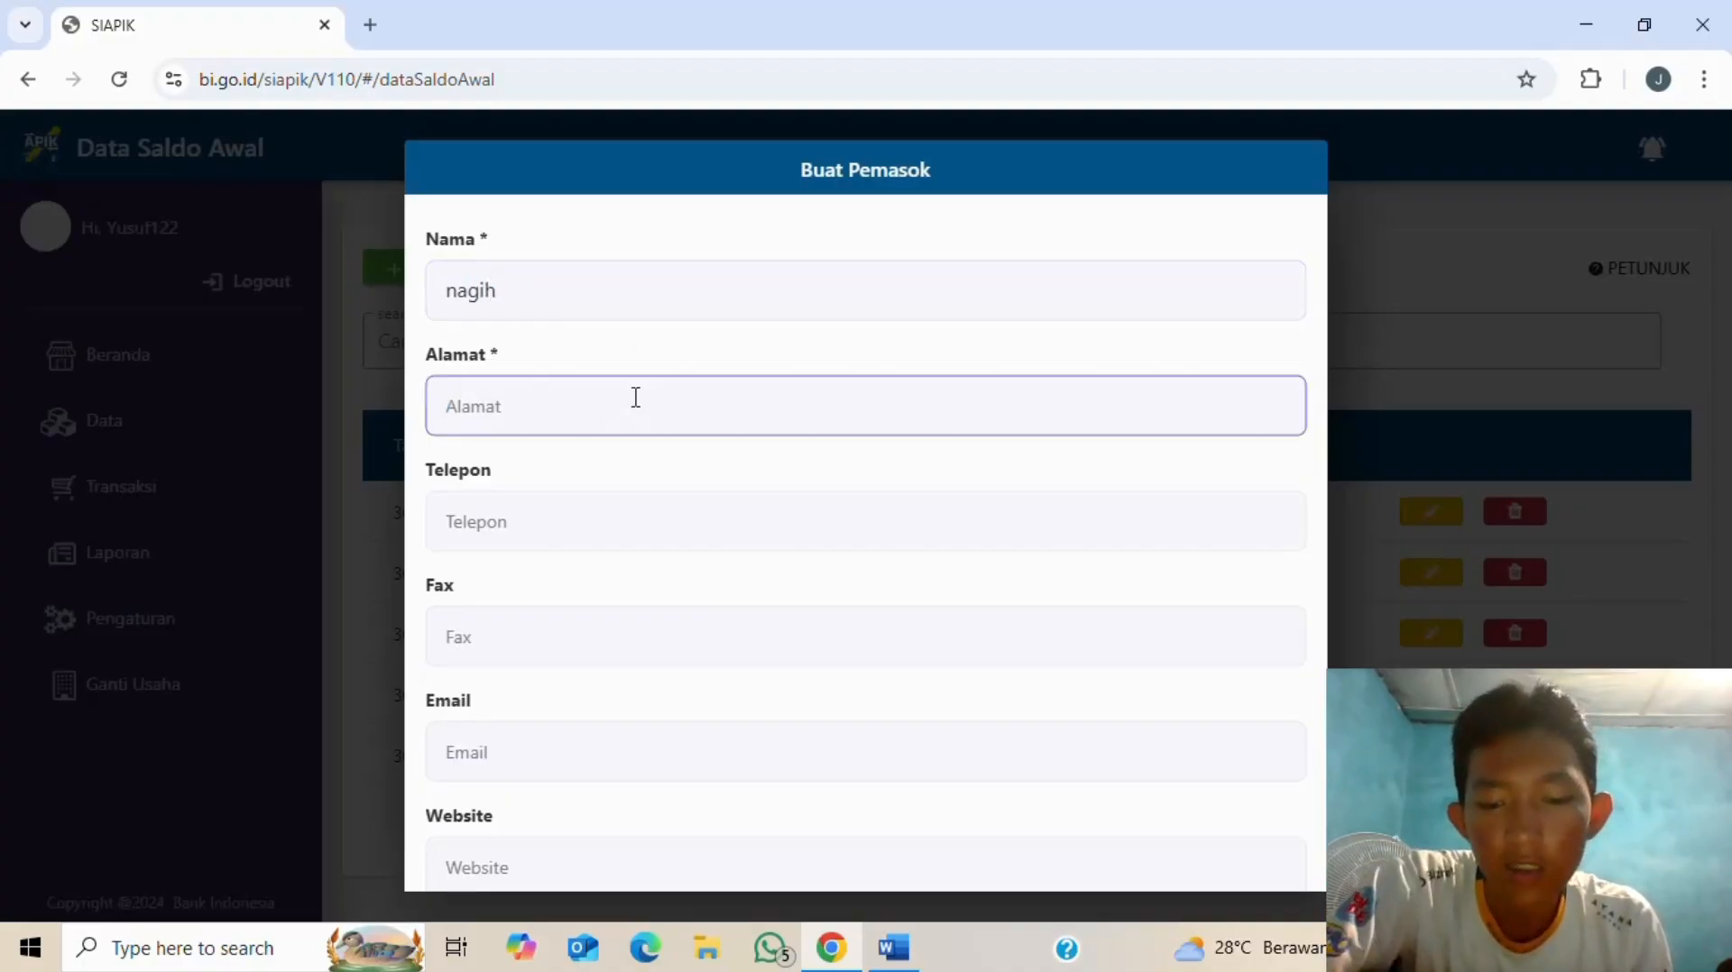
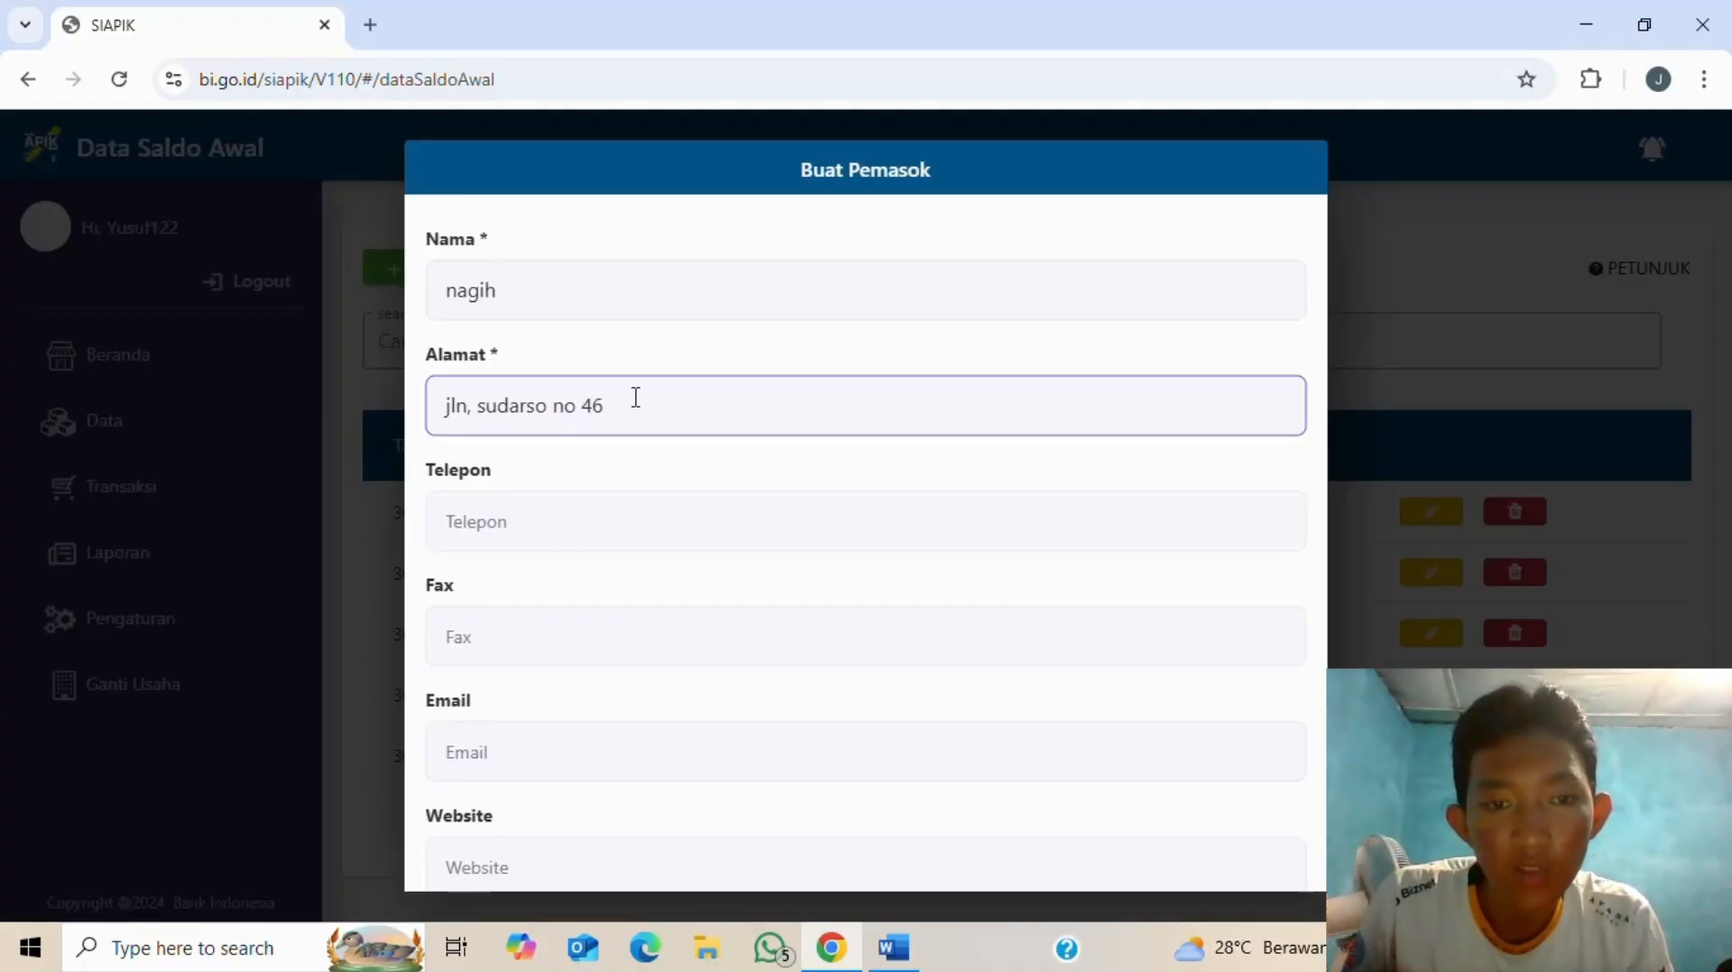
click(602, 525)
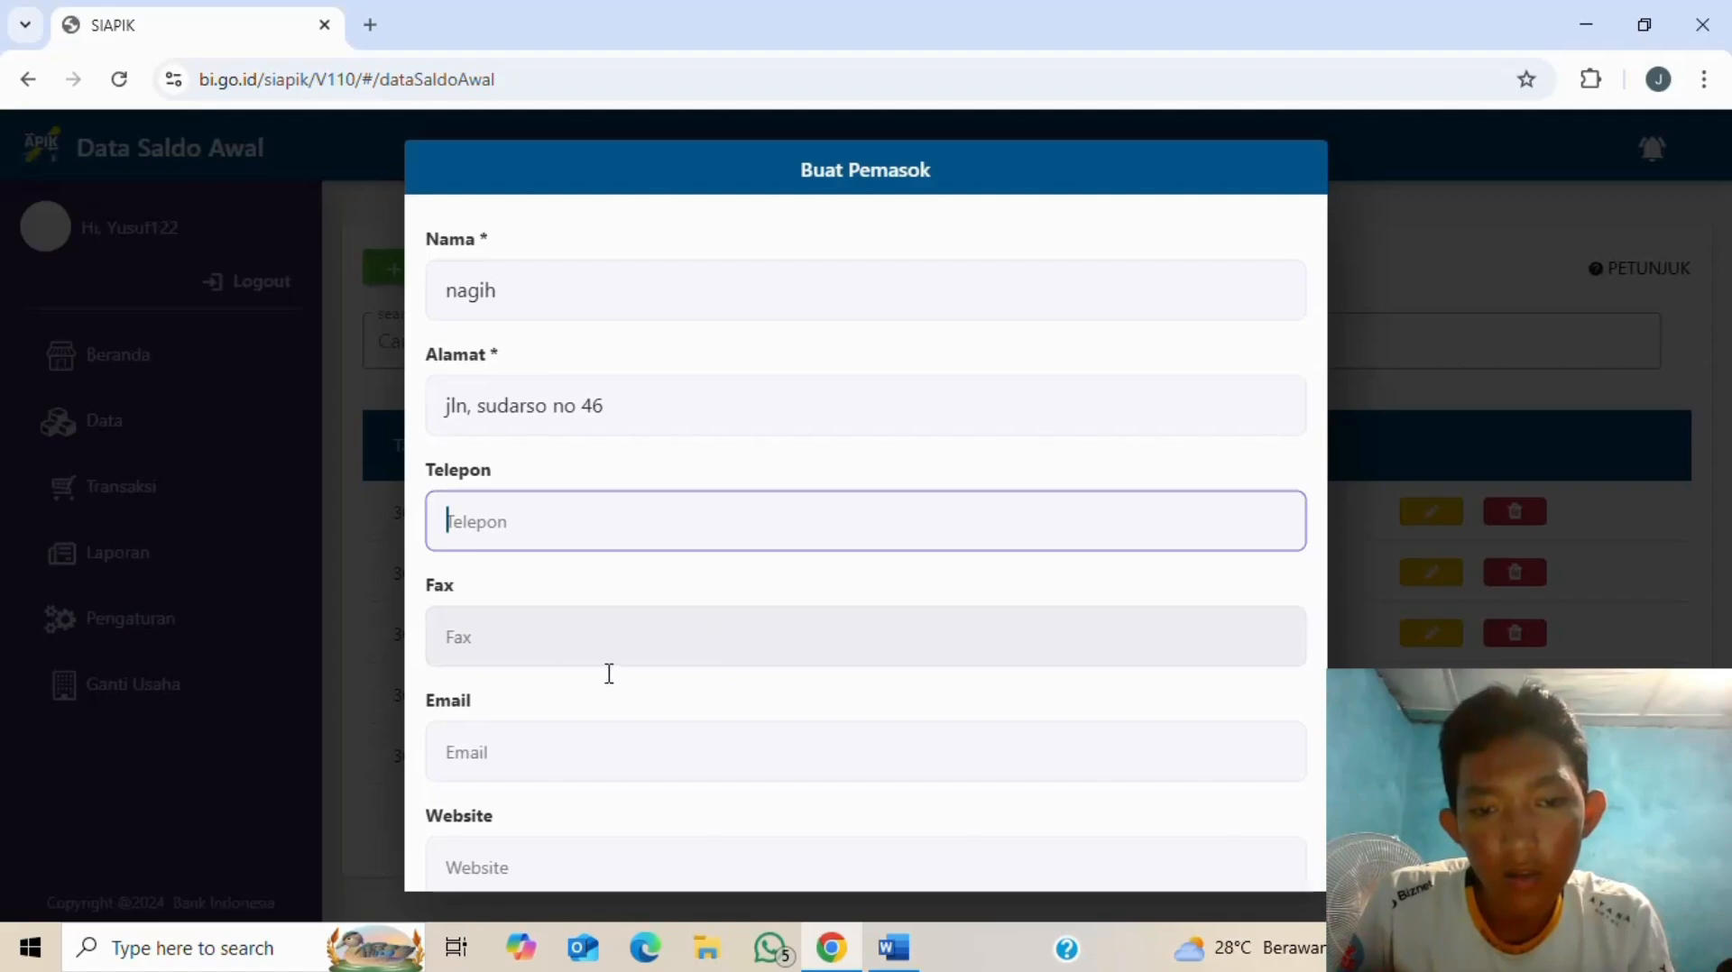
scroll(559, 816, down, 3)
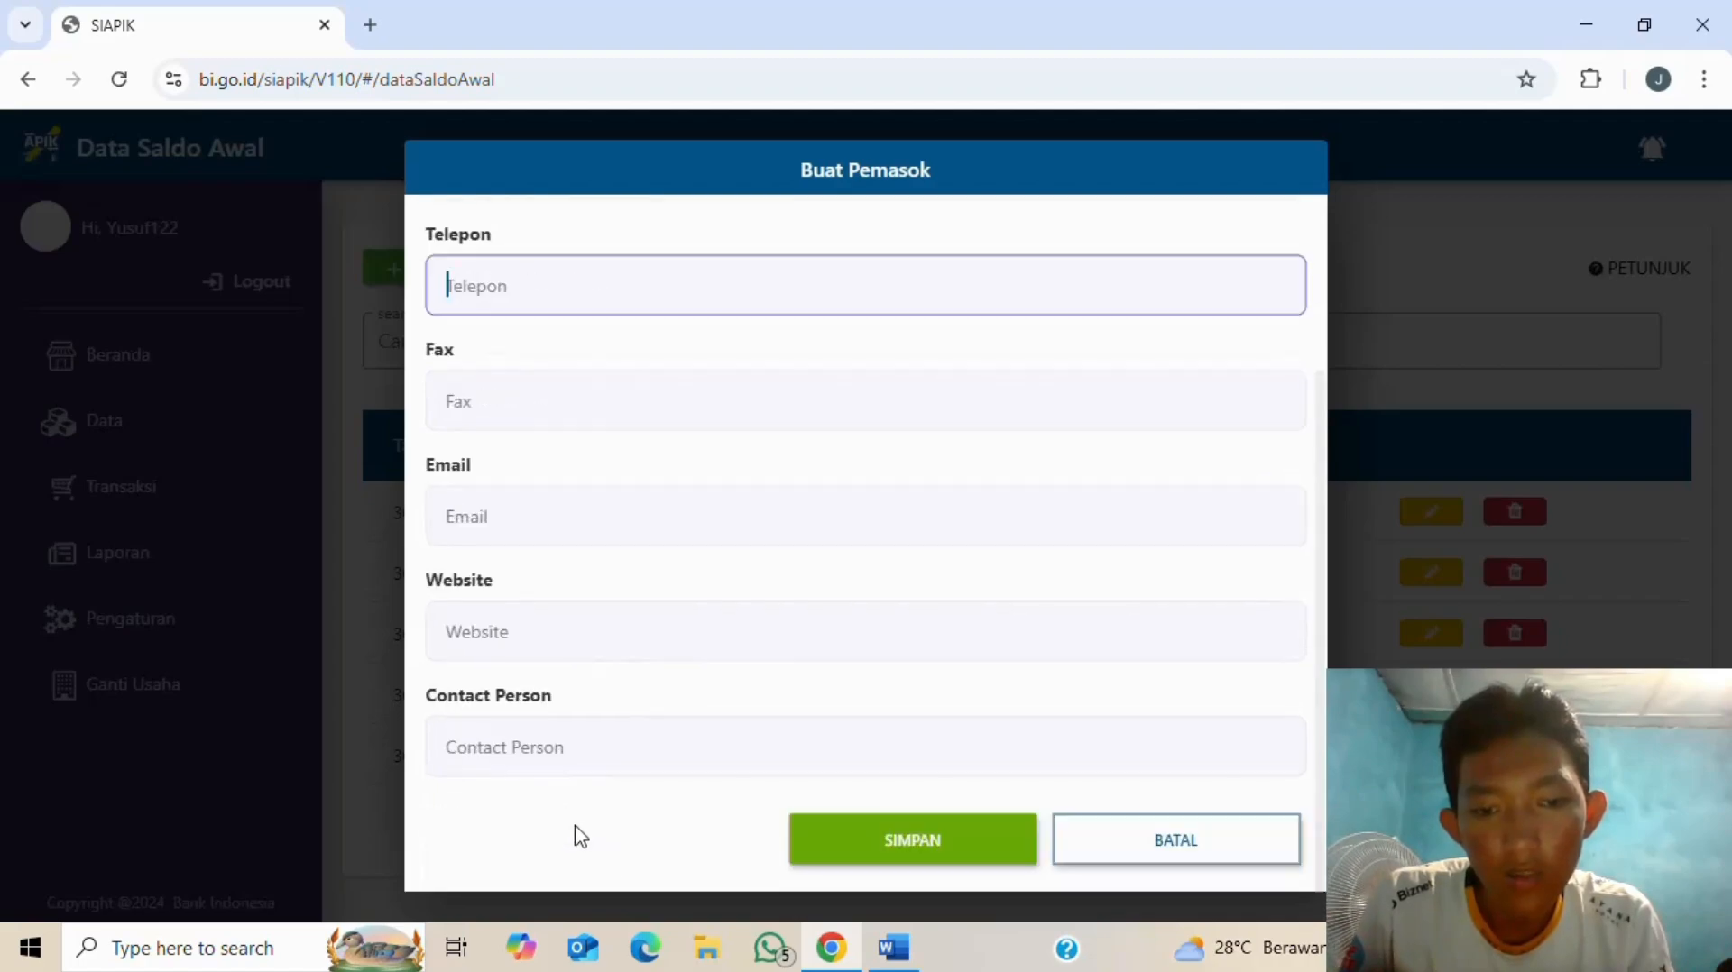
- Save supplier nagih and select it for the Utang Usaha opening balance
click(943, 848)
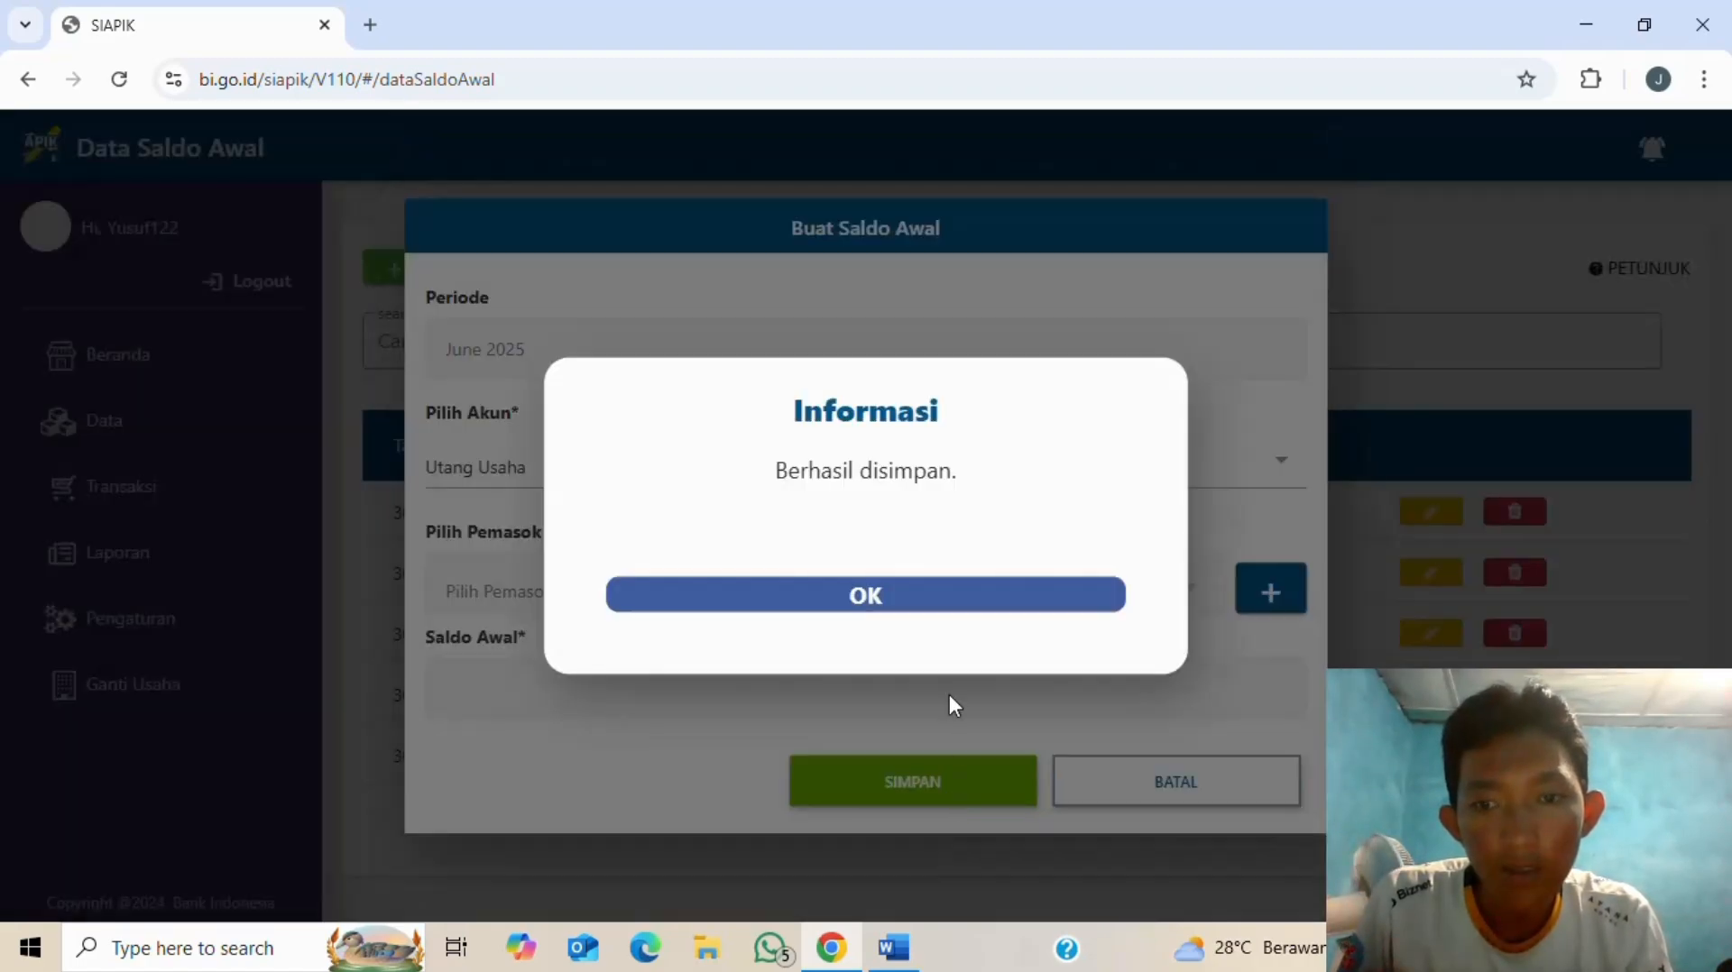
click(890, 597)
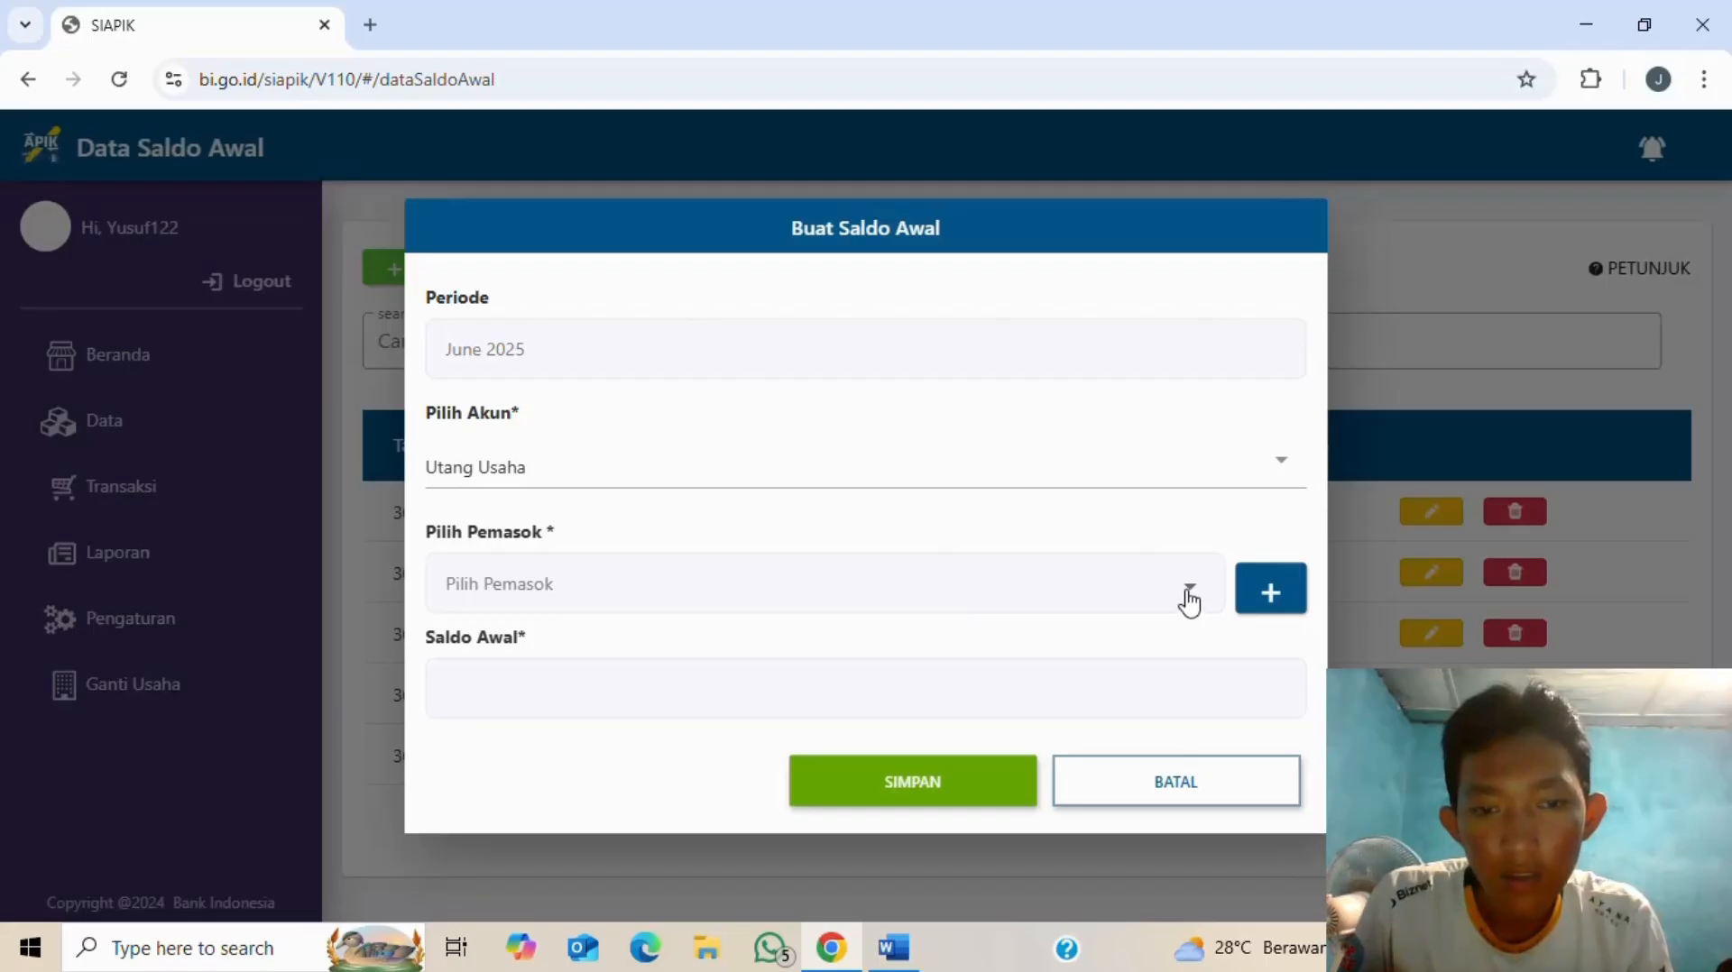
click(1189, 596)
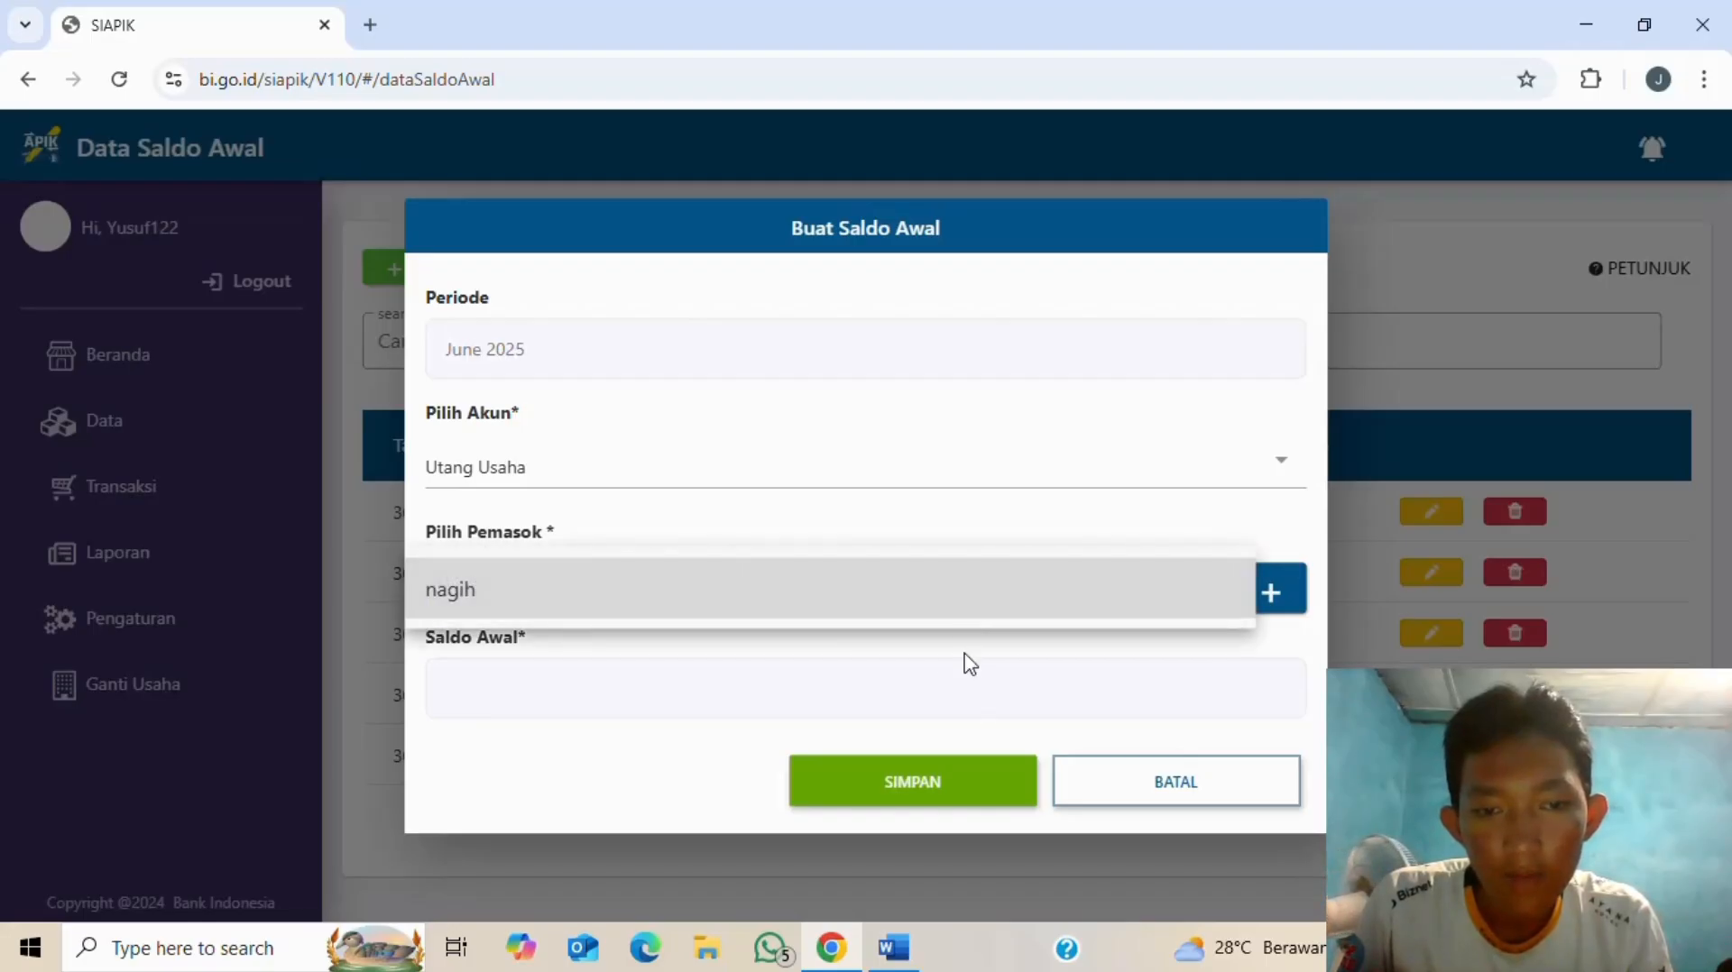
click(897, 601)
- Enter 6.000.000 as the Utang Usaha opening balance and save it
click(817, 687)
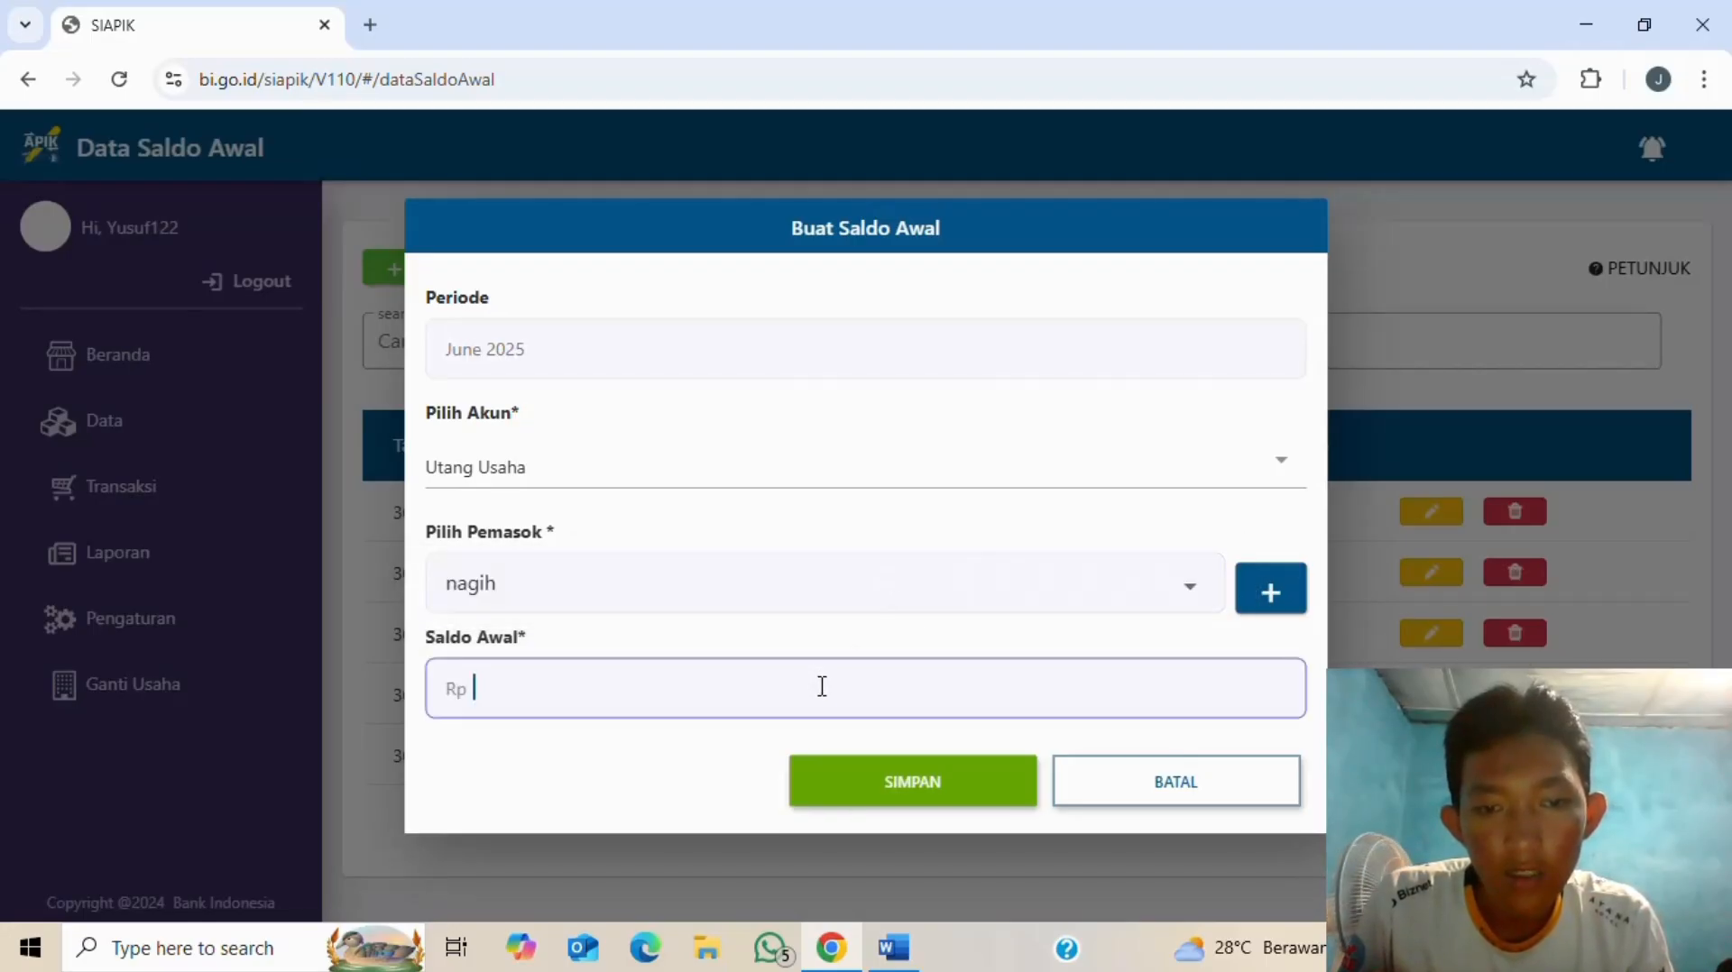
key(alt+Tab)
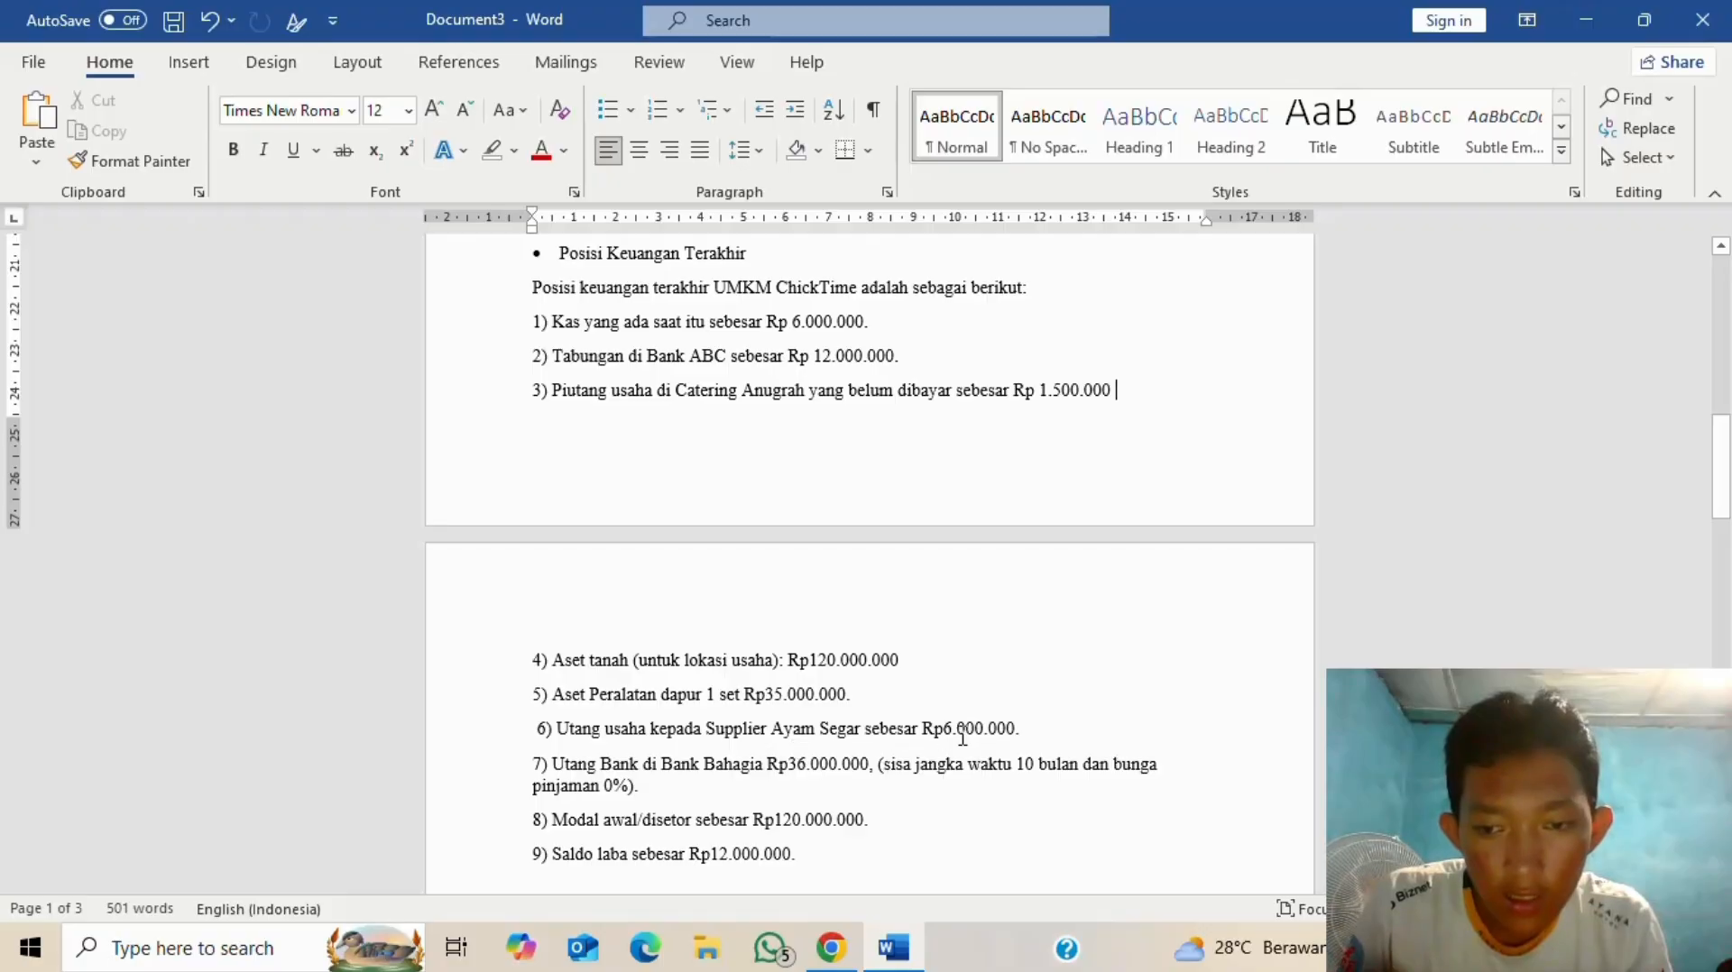
key(alt+Tab)
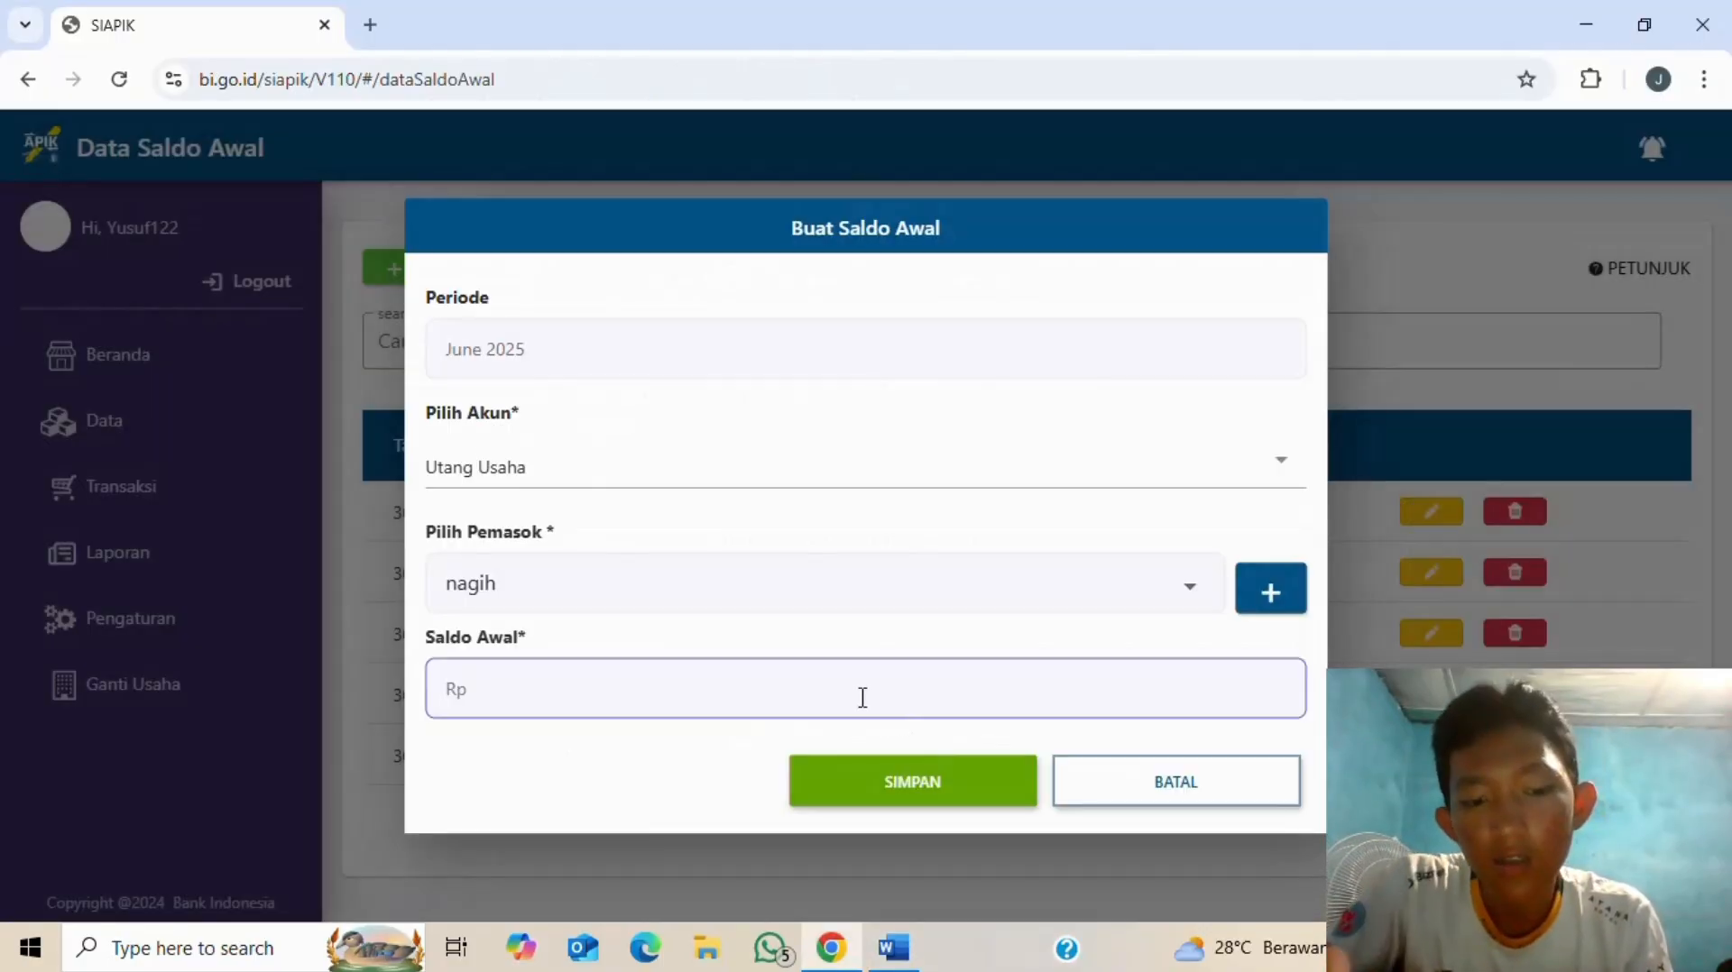
text(6.000.0)
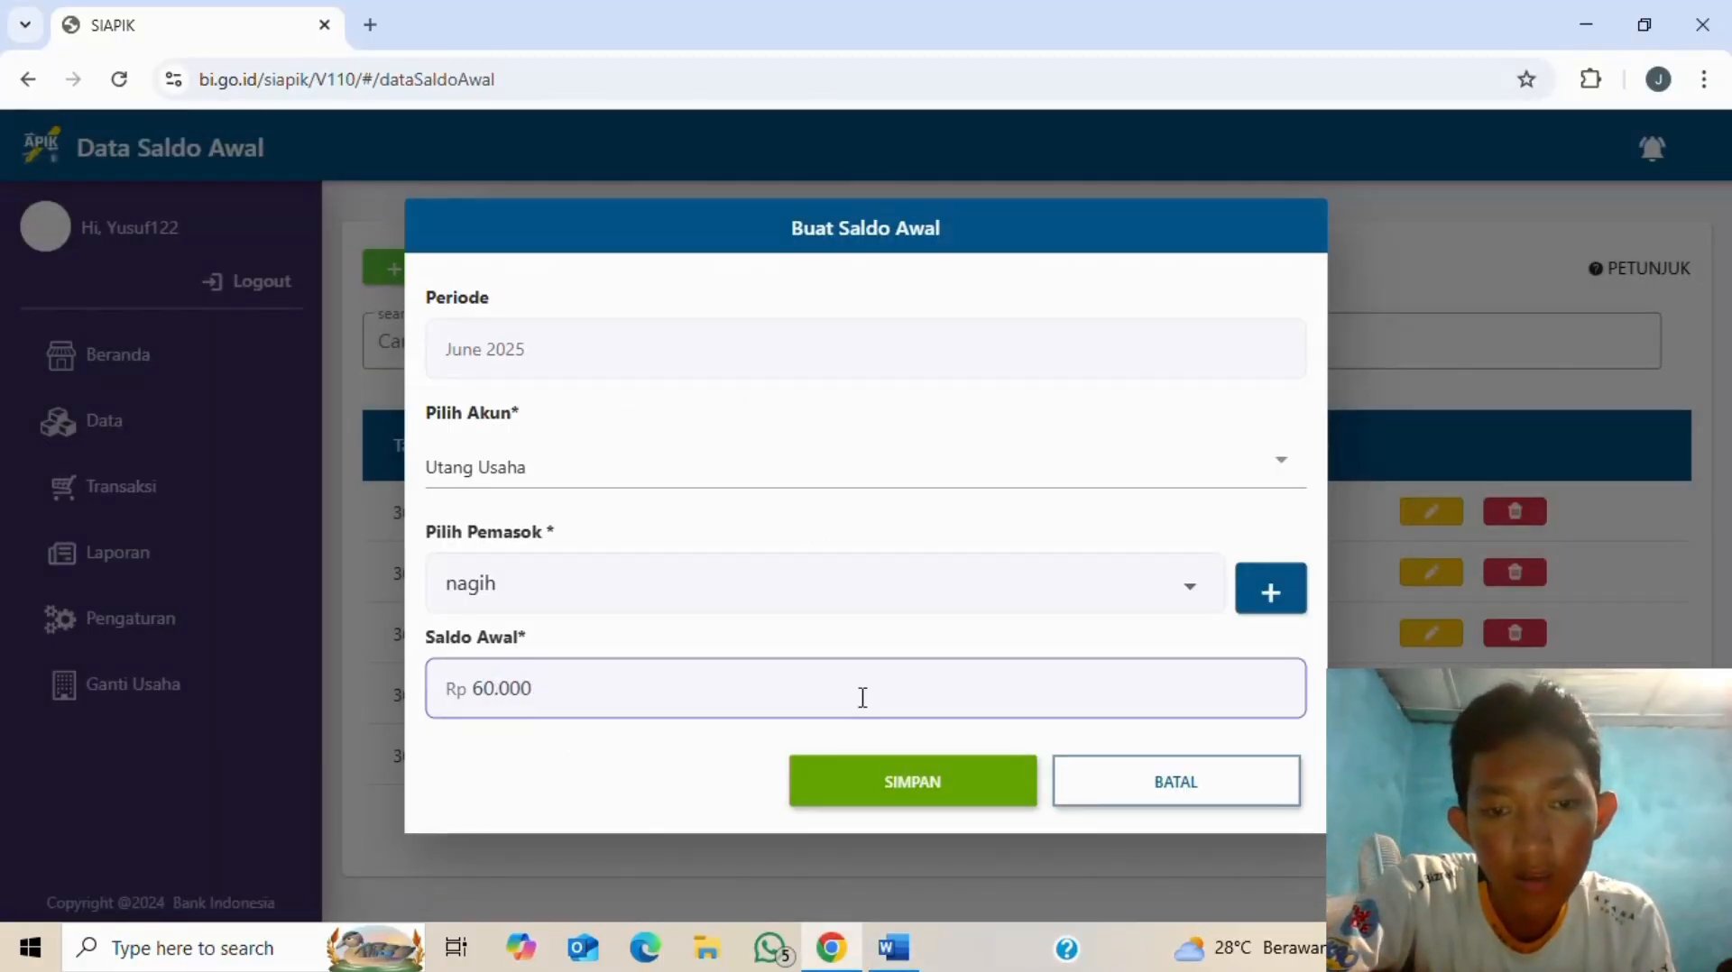
text(00)
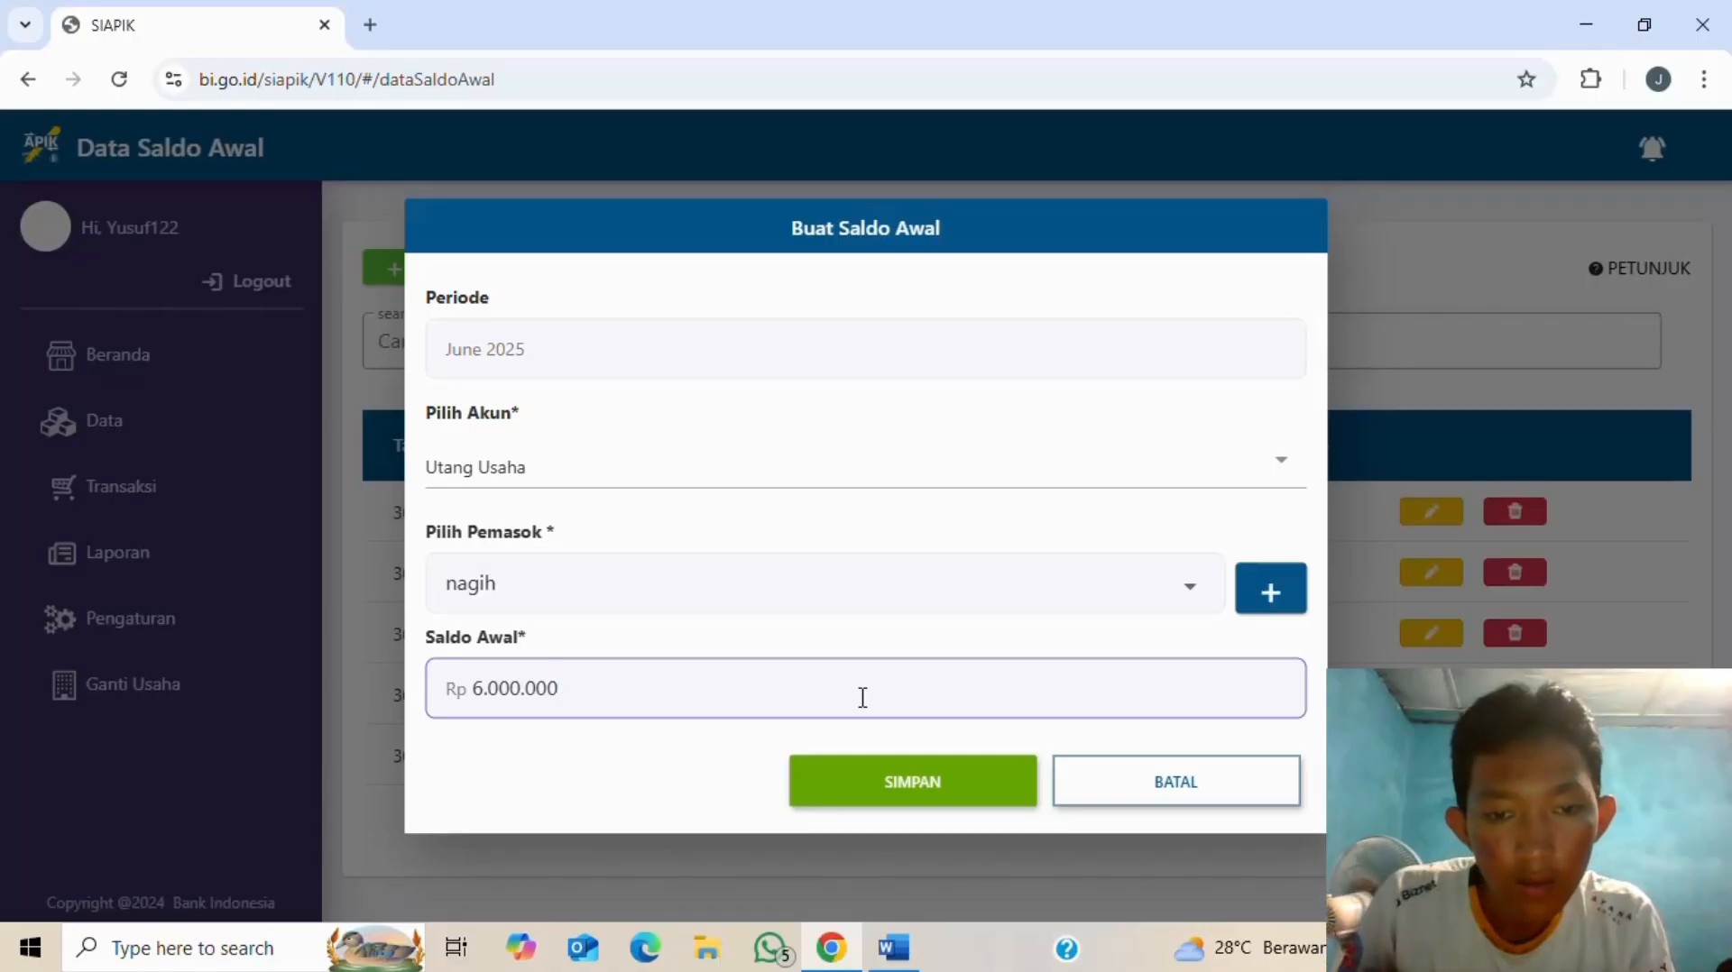
click(908, 800)
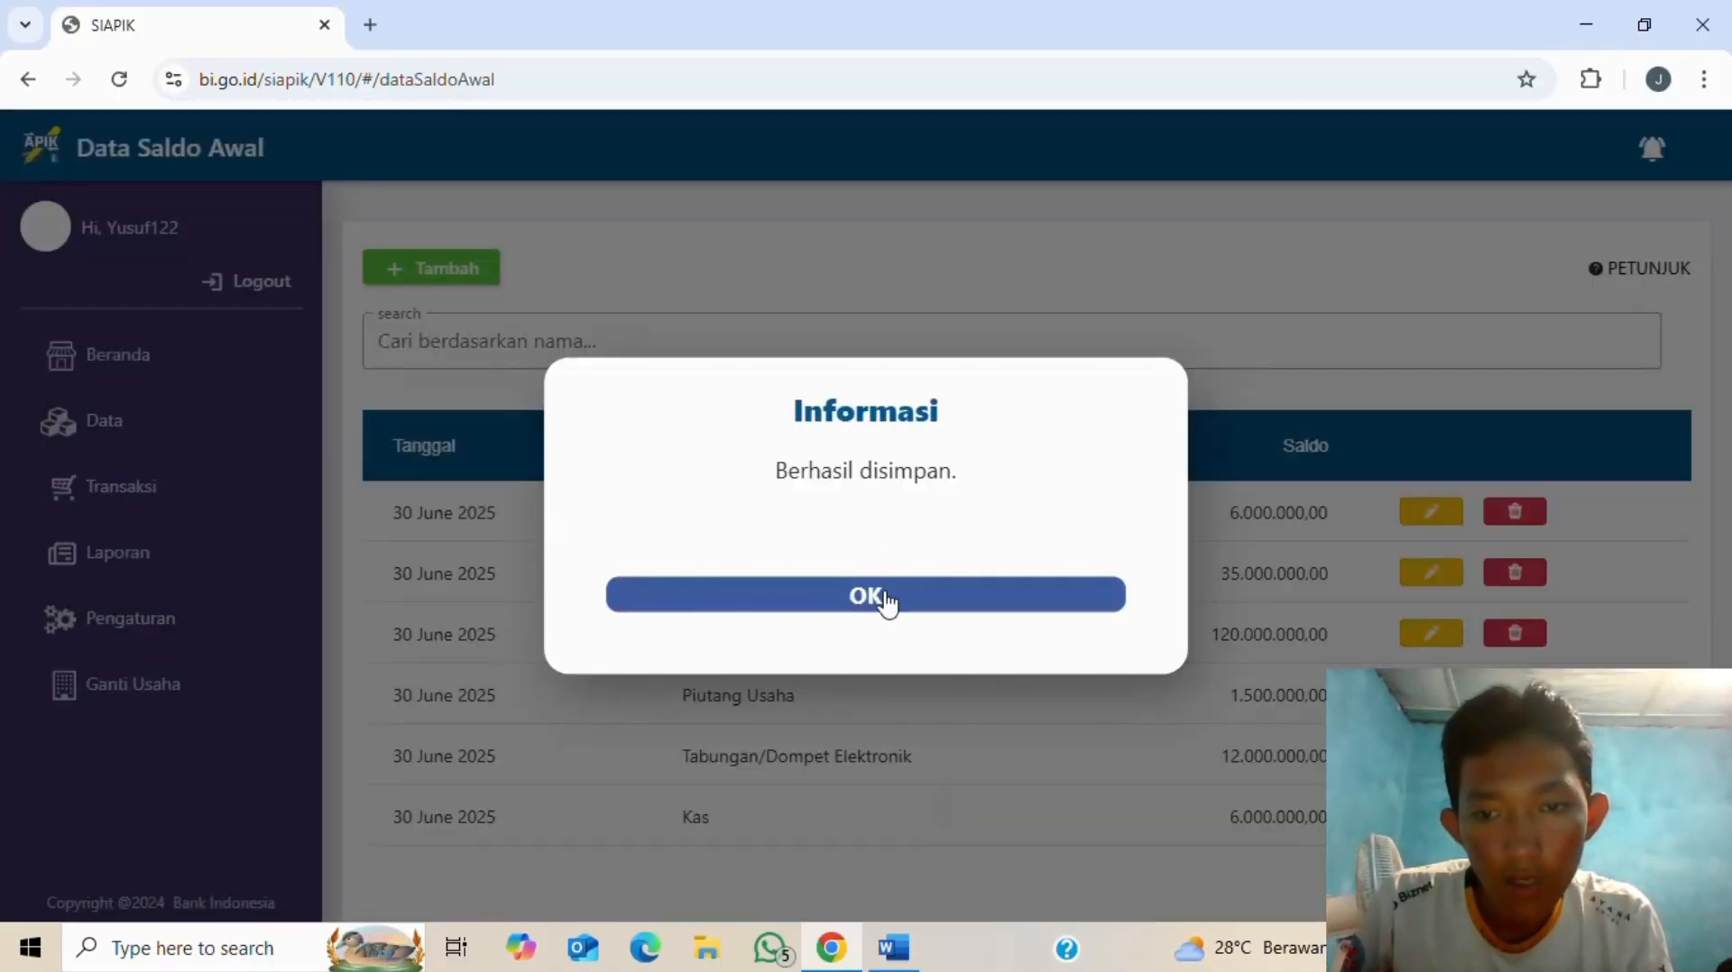
click(887, 598)
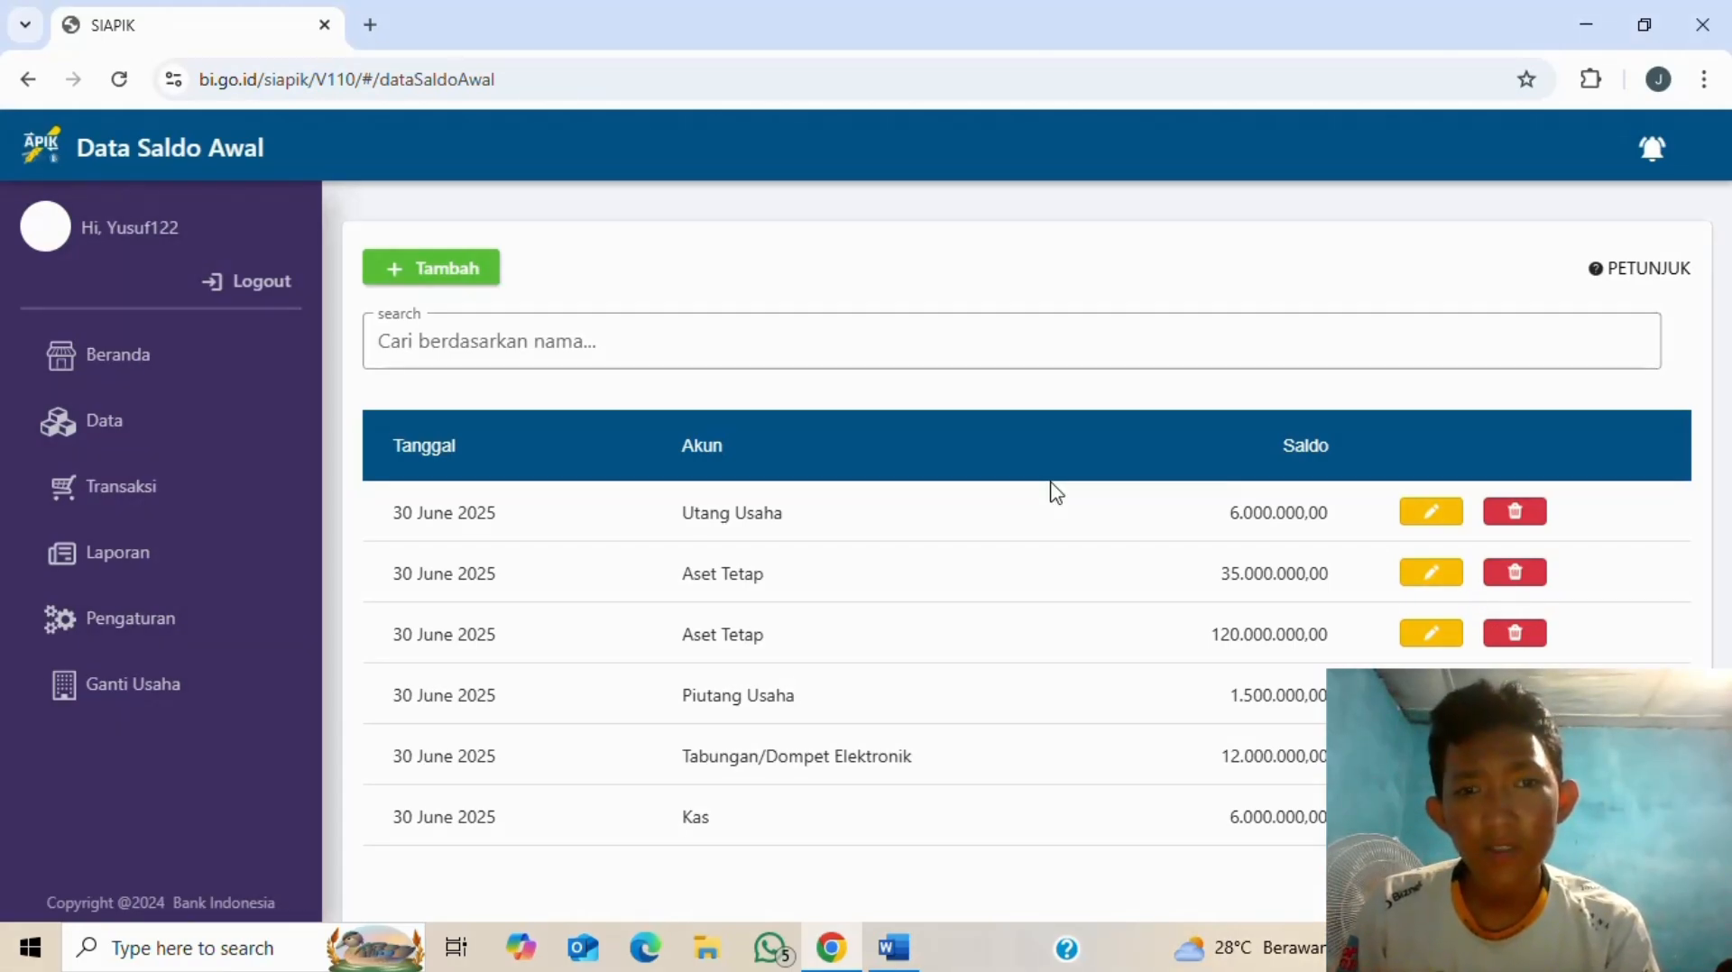
- Review the financial position list in Word, then start a blank June 2025 opening balance
key(alt+Tab)
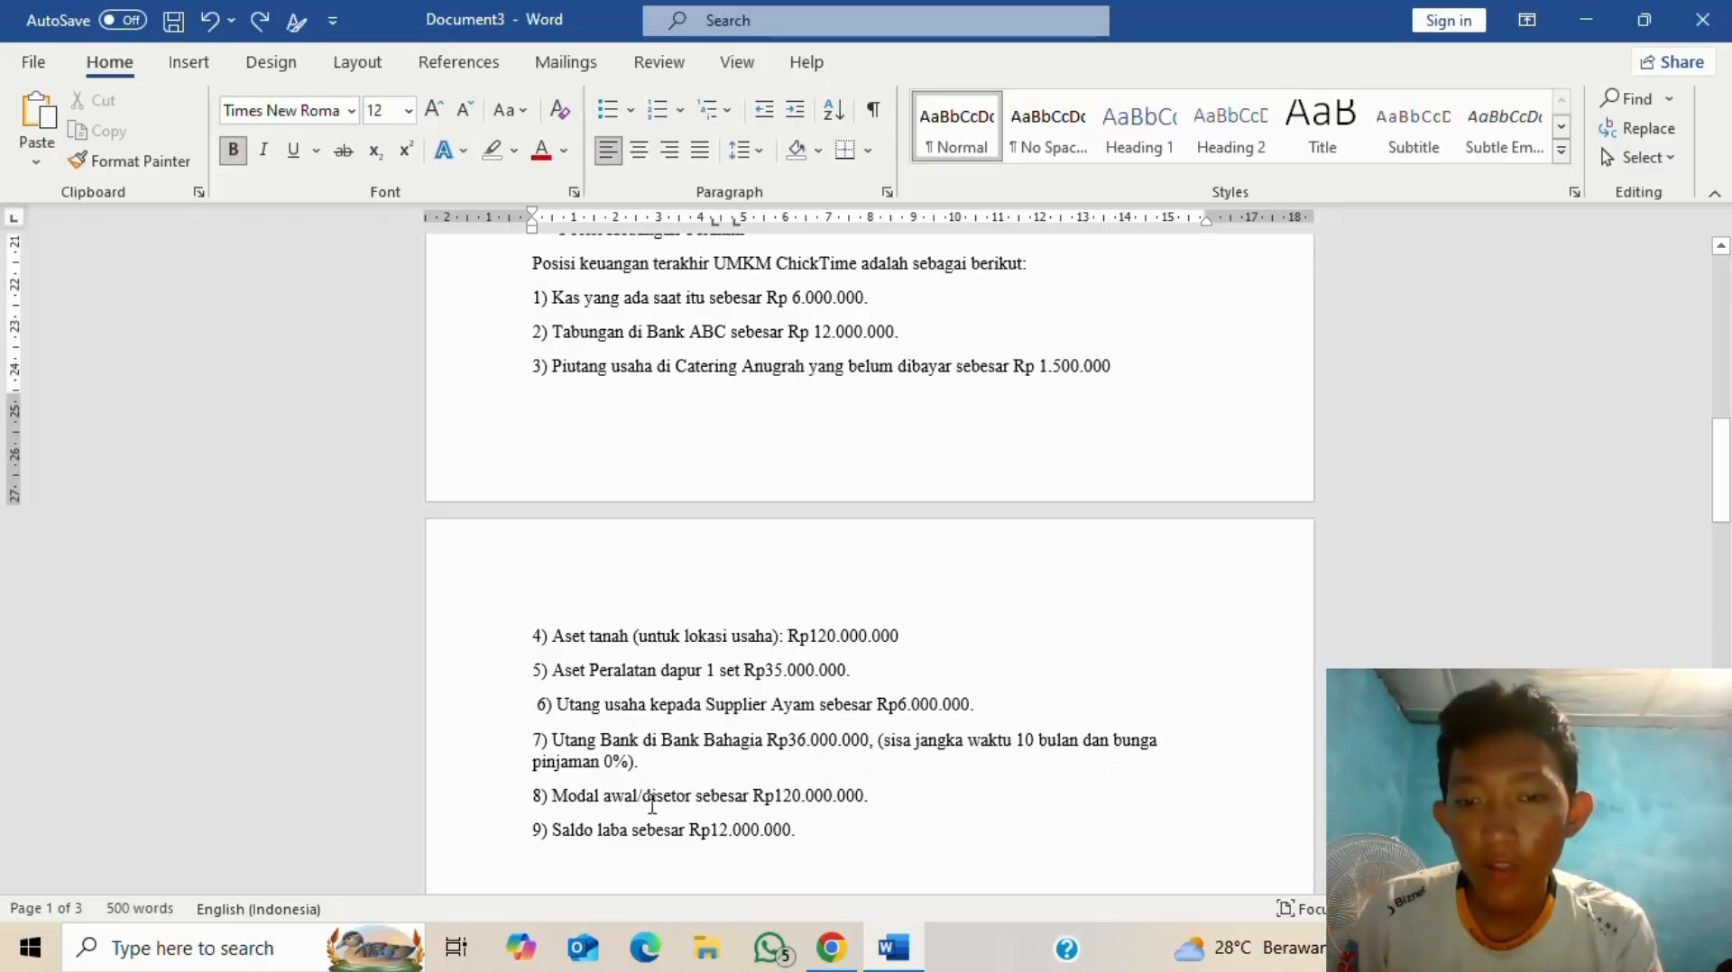
key(alt+Tab)
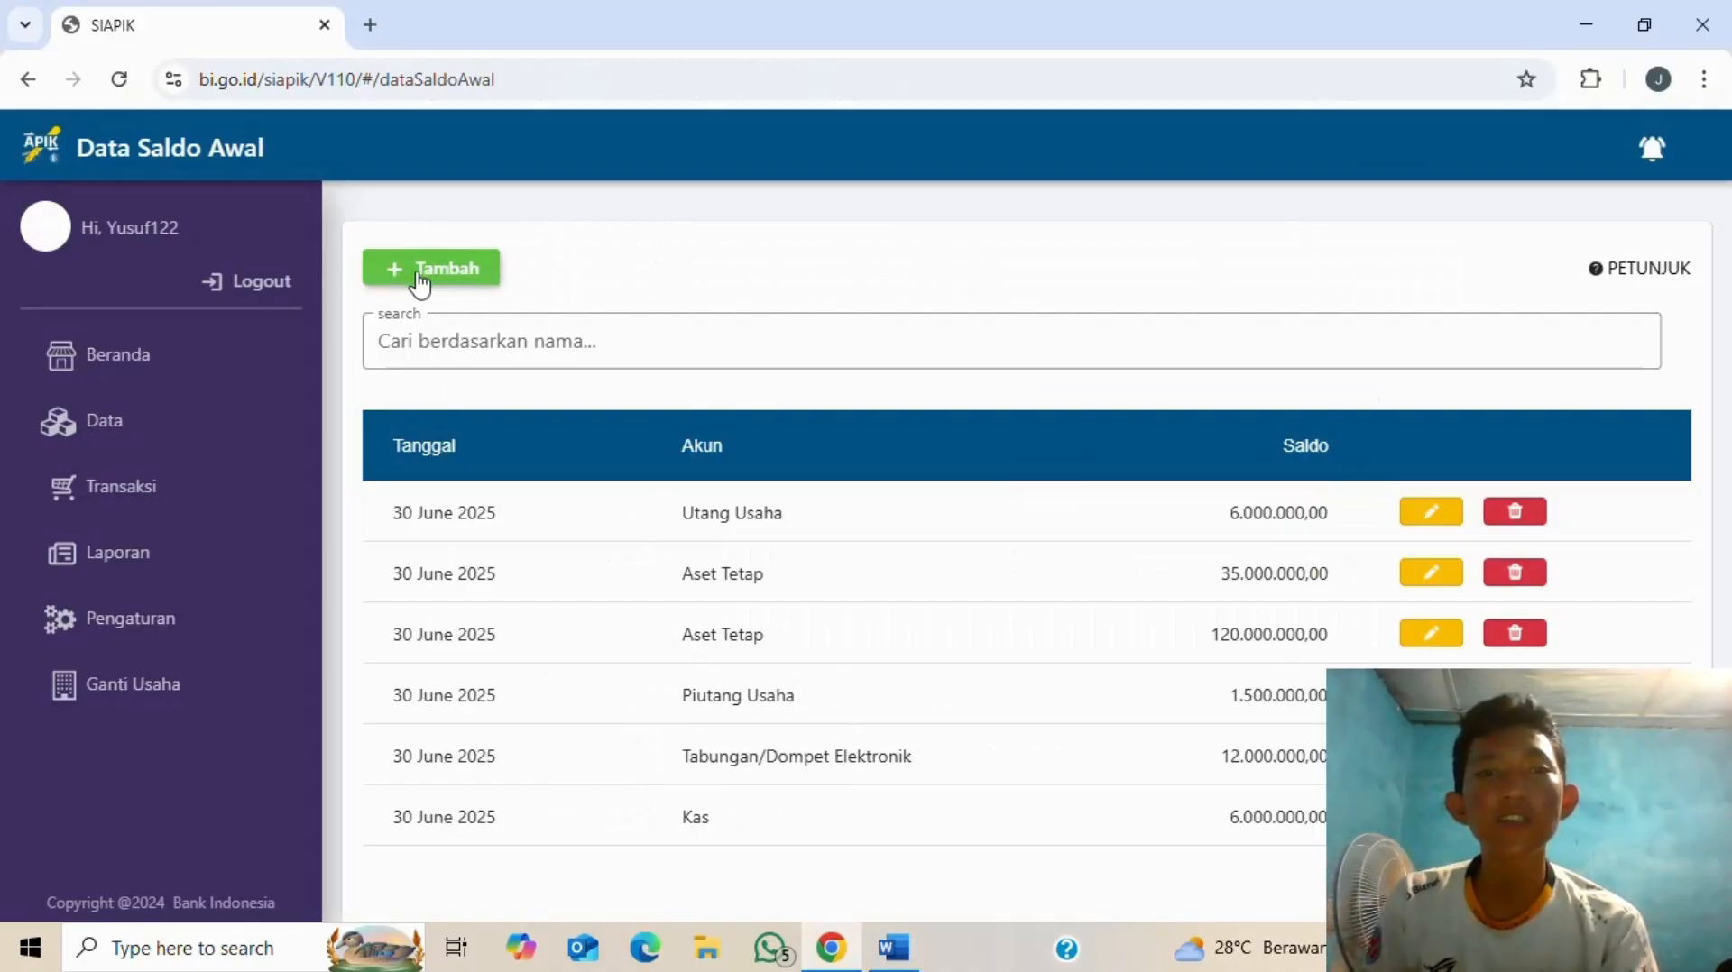
click(419, 285)
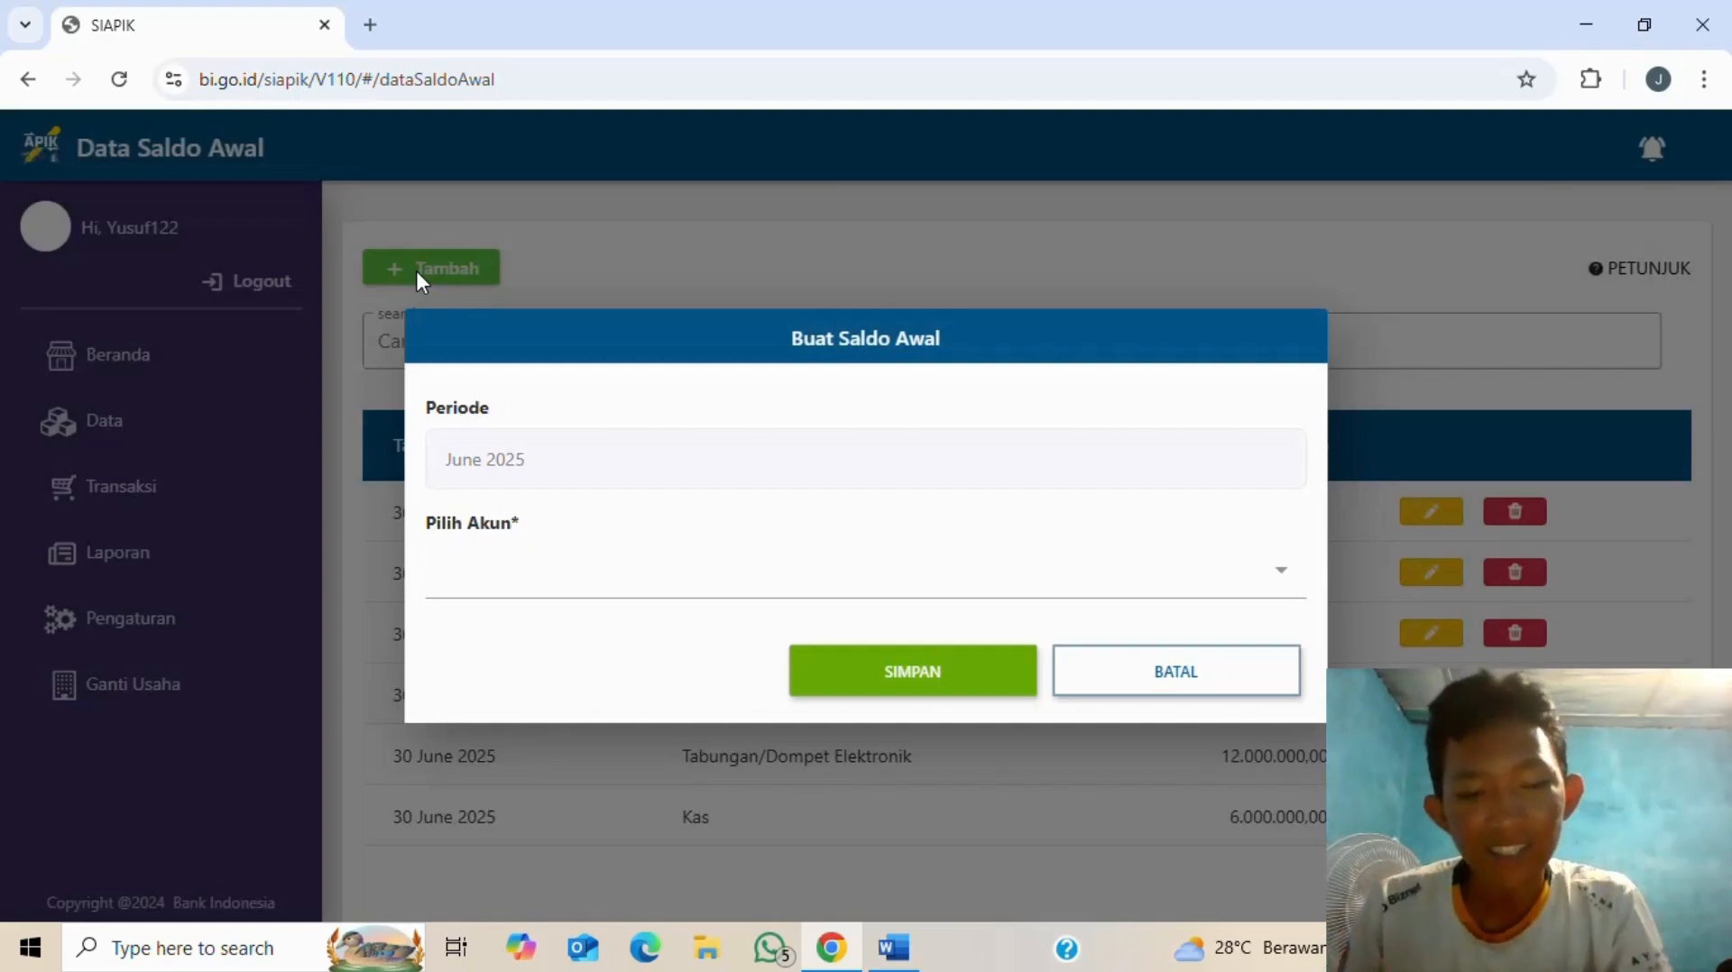
- Choose Utang Bank as the opening balance account
key(alt+Tab)
key(alt+Tab)
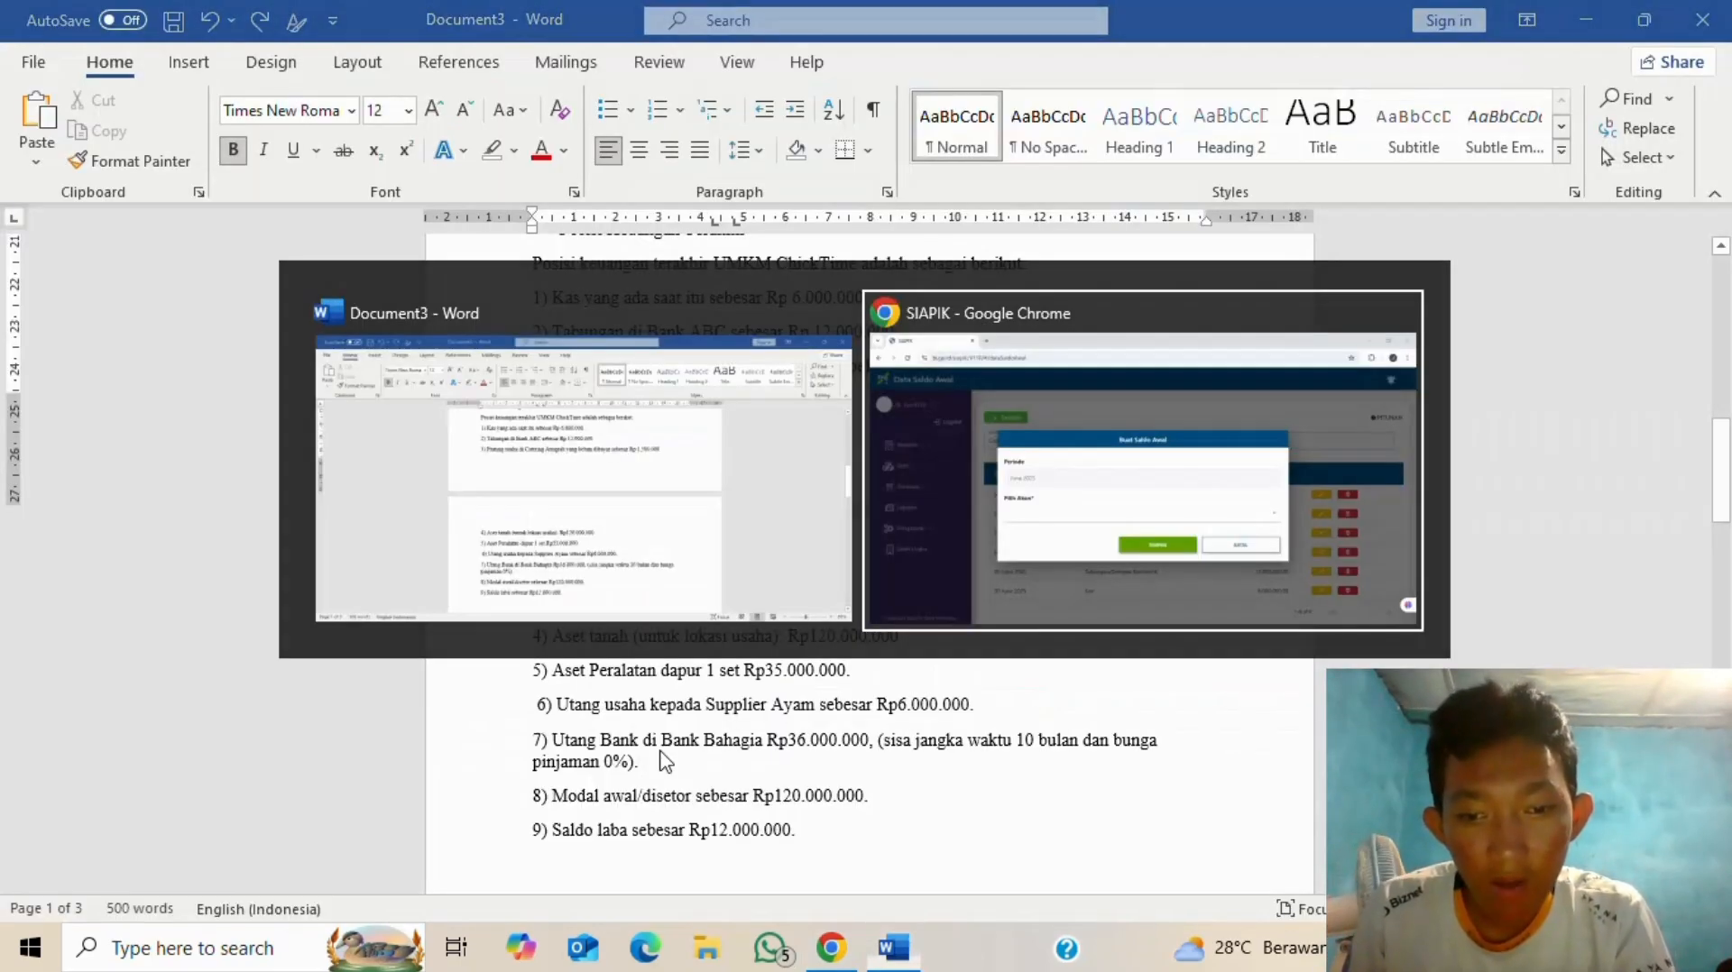
click(841, 575)
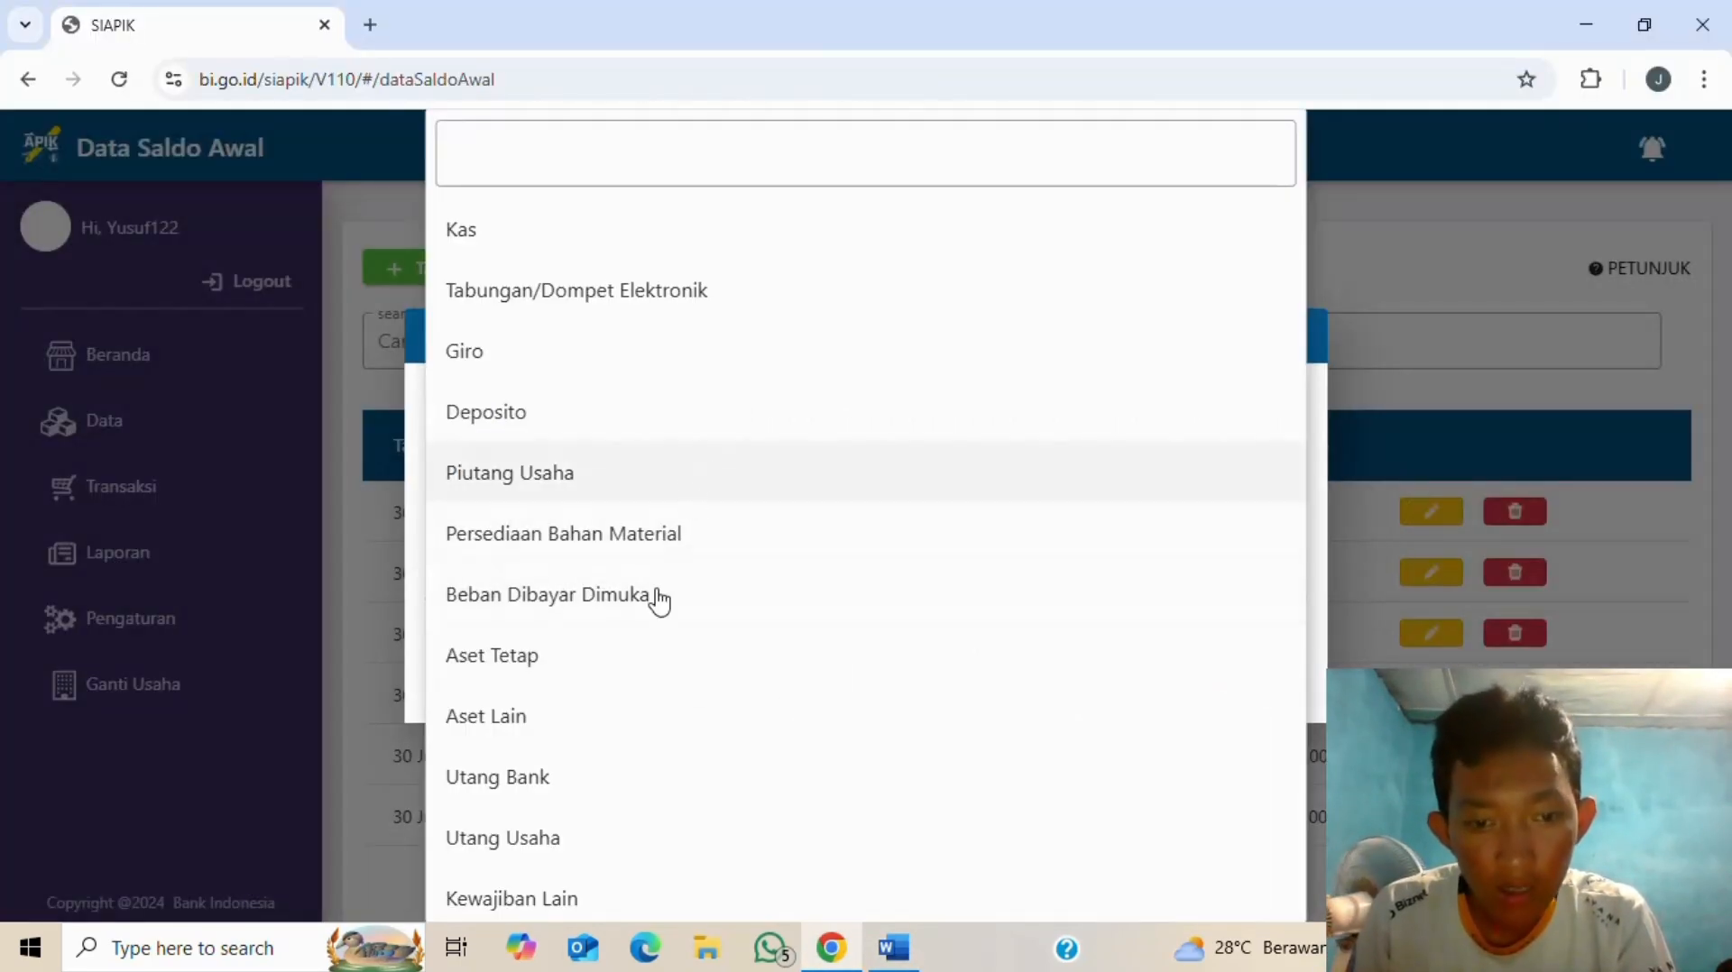
click(553, 781)
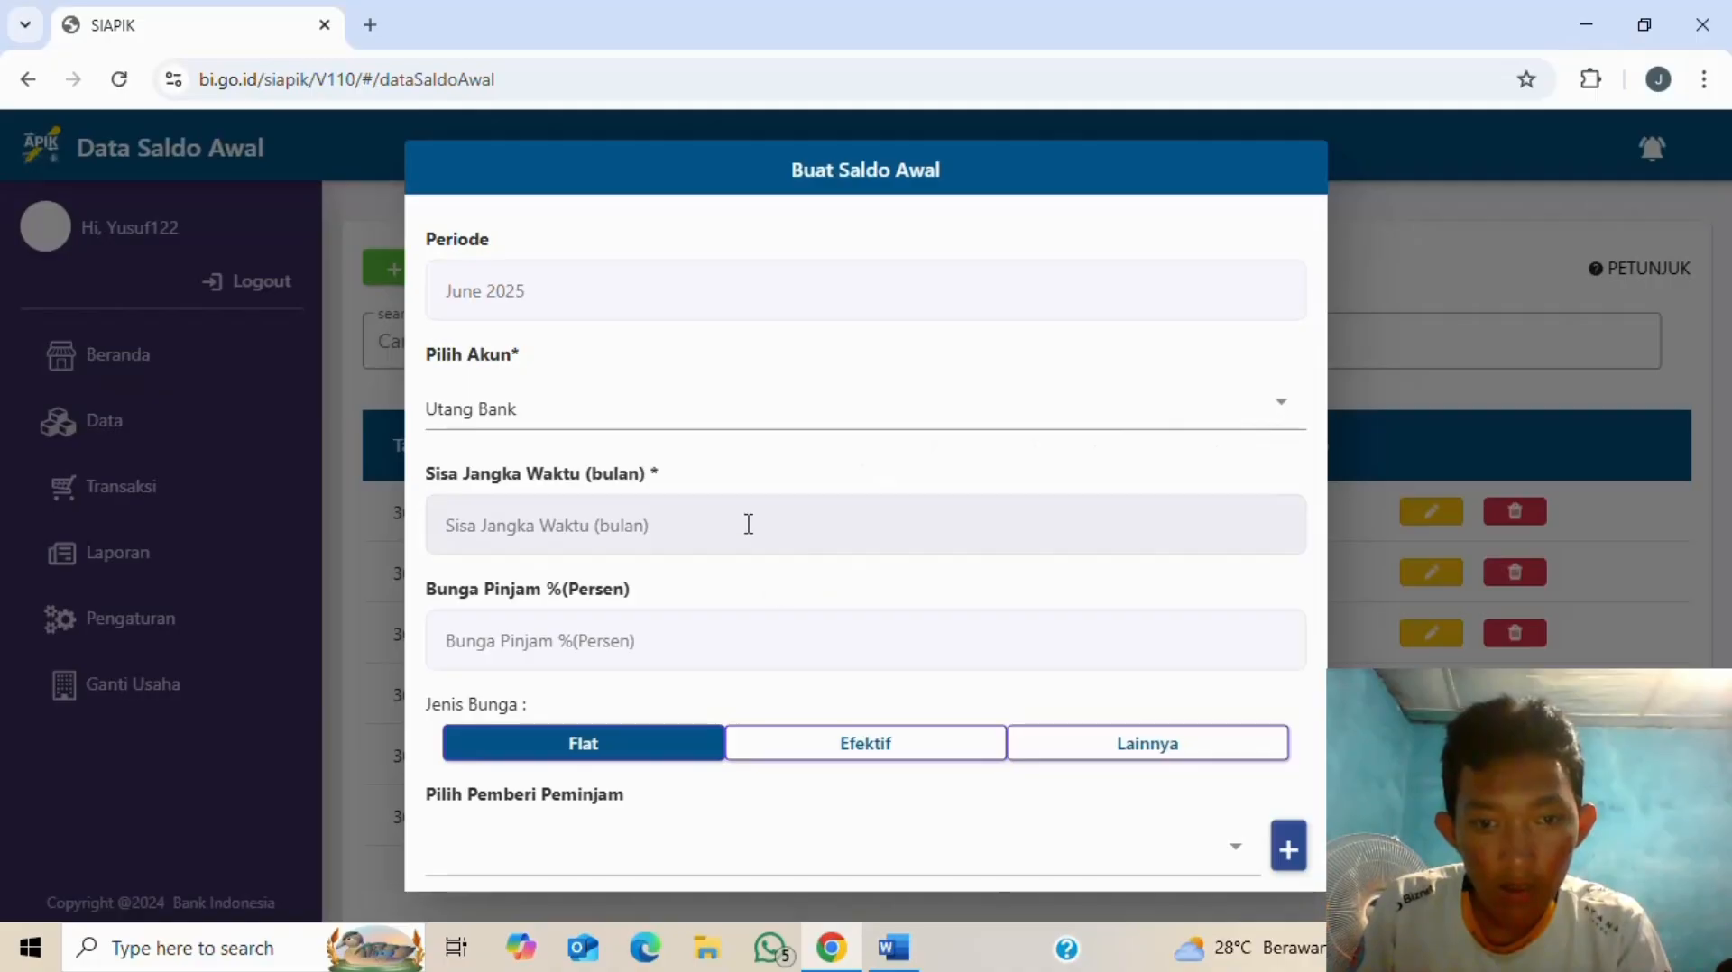
- Enter a 10-month remaining loan term and 0% loan interest
click(715, 512)
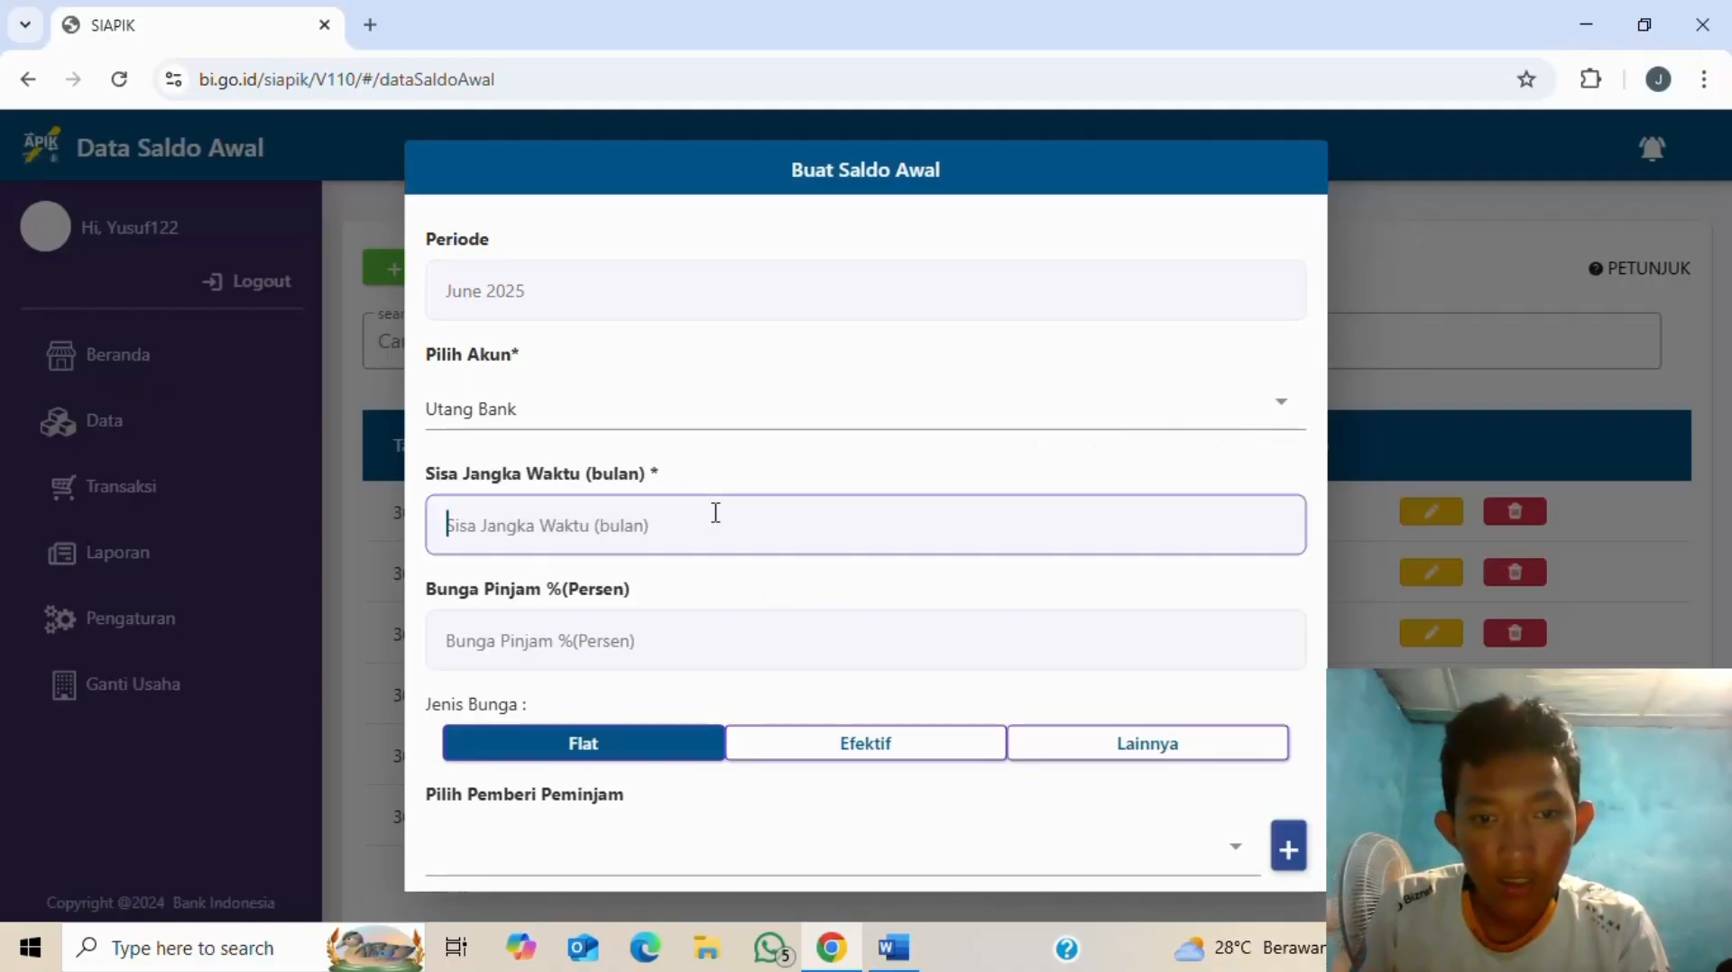
key(alt+Tab)
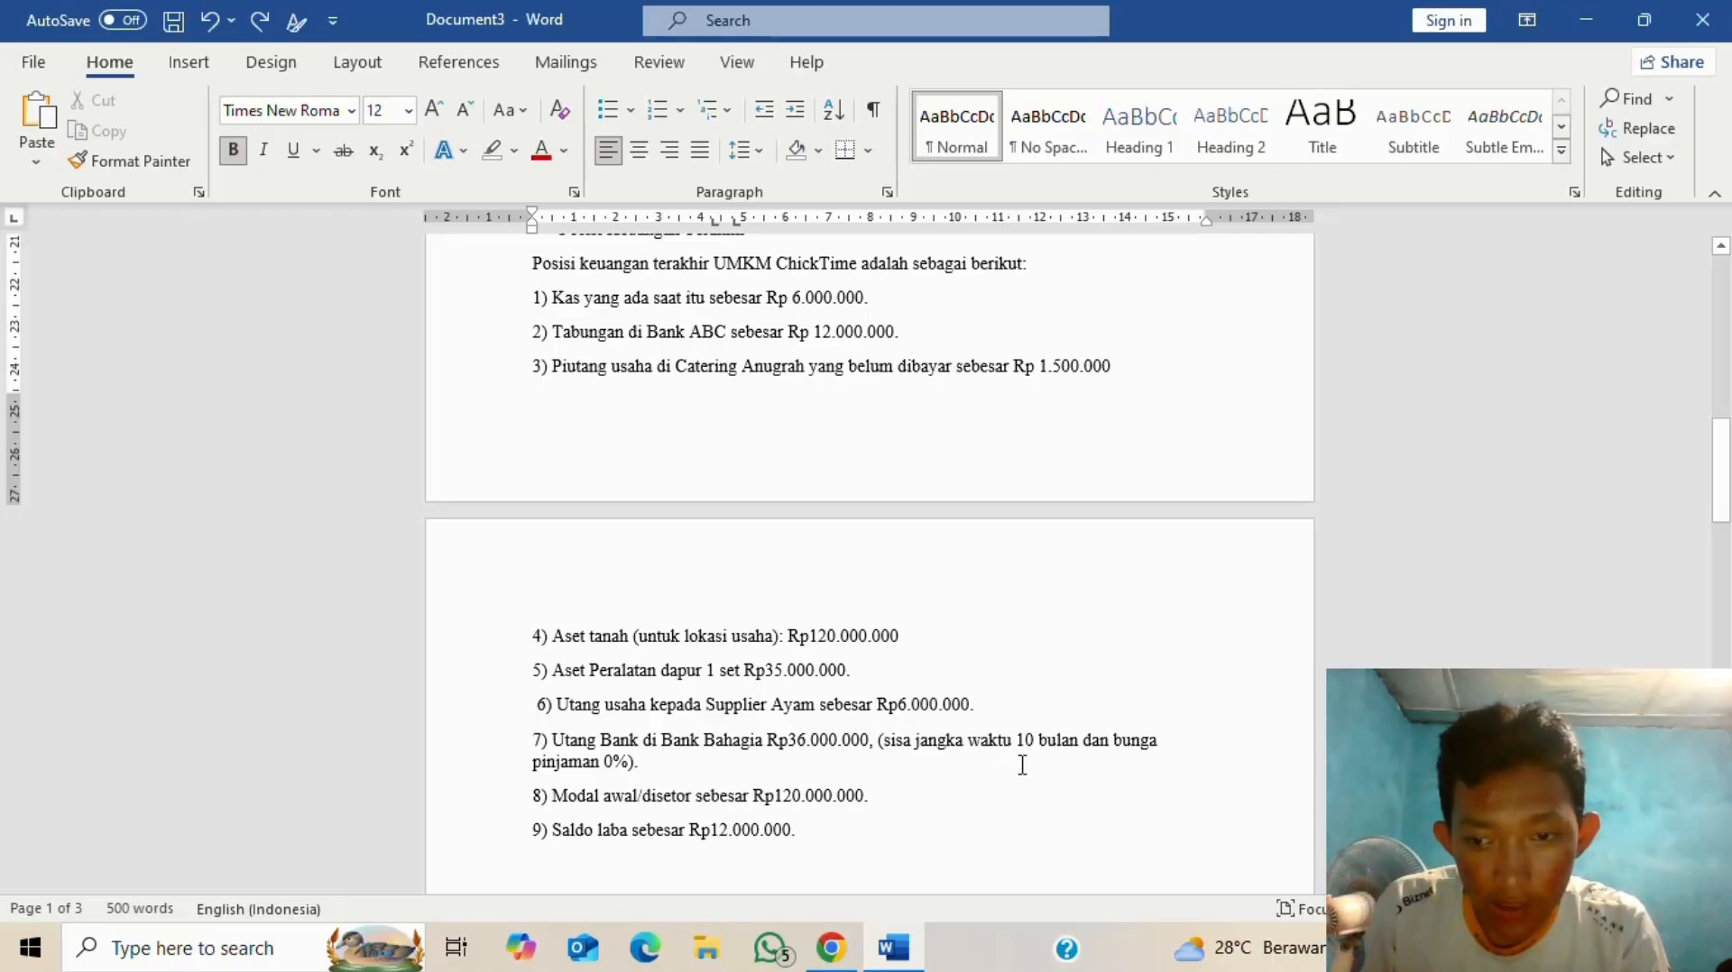
key(alt+Tab)
text(10)
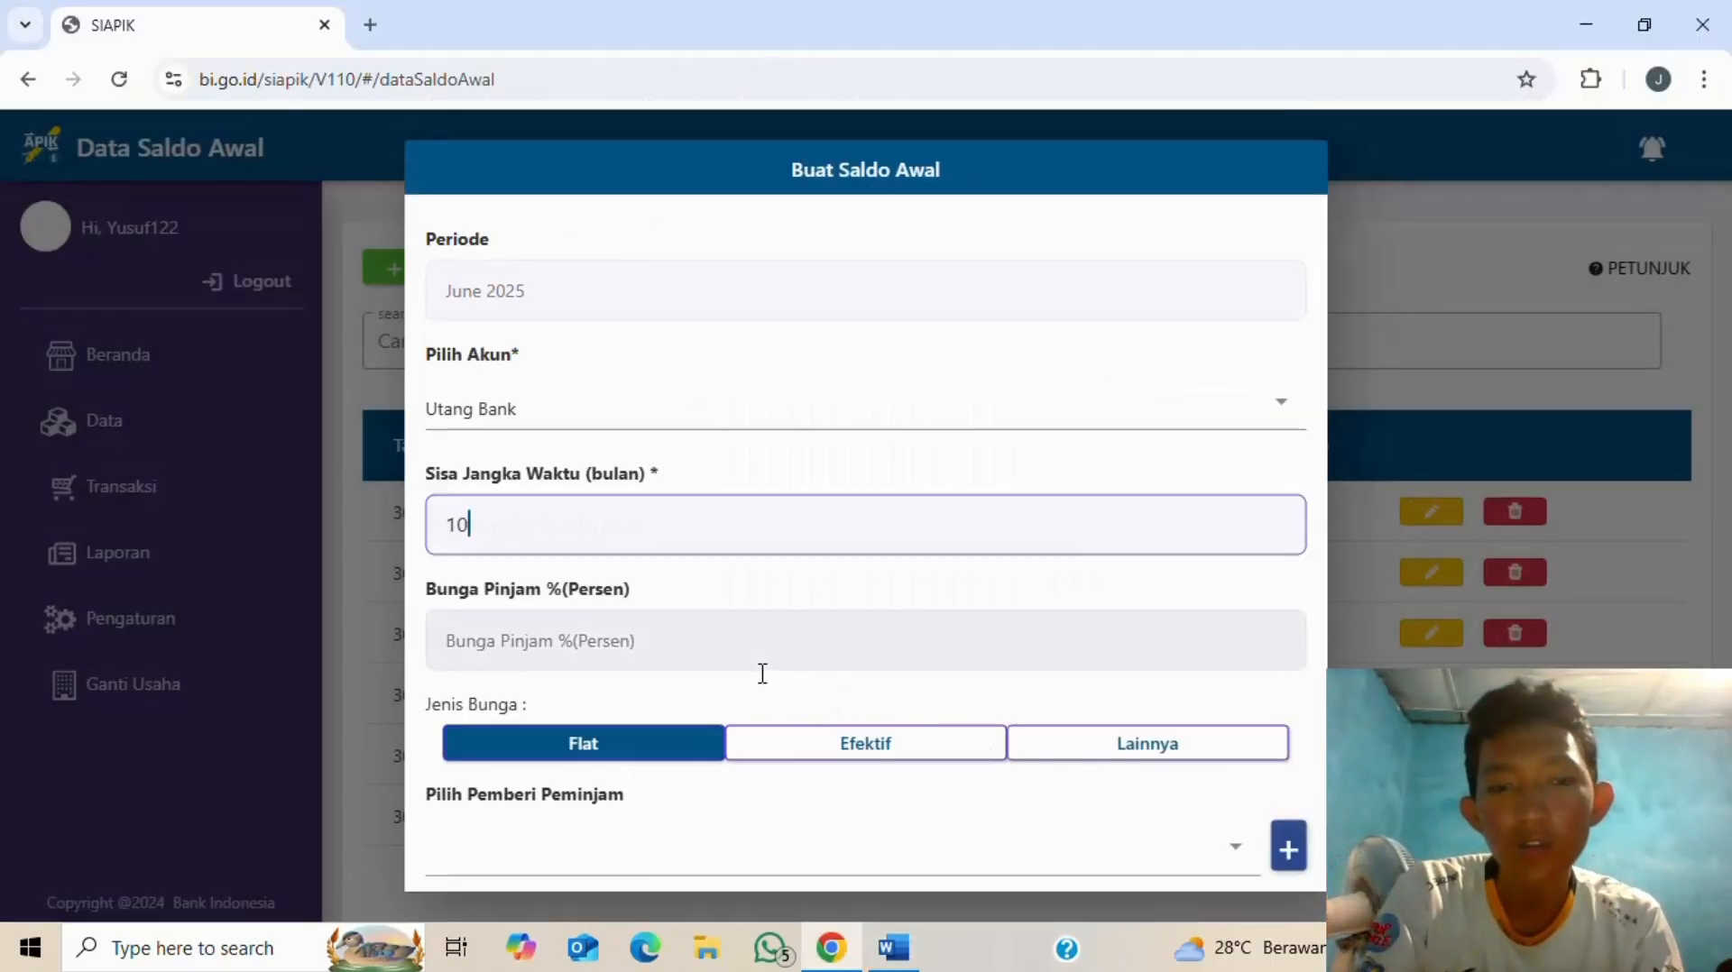
click(734, 640)
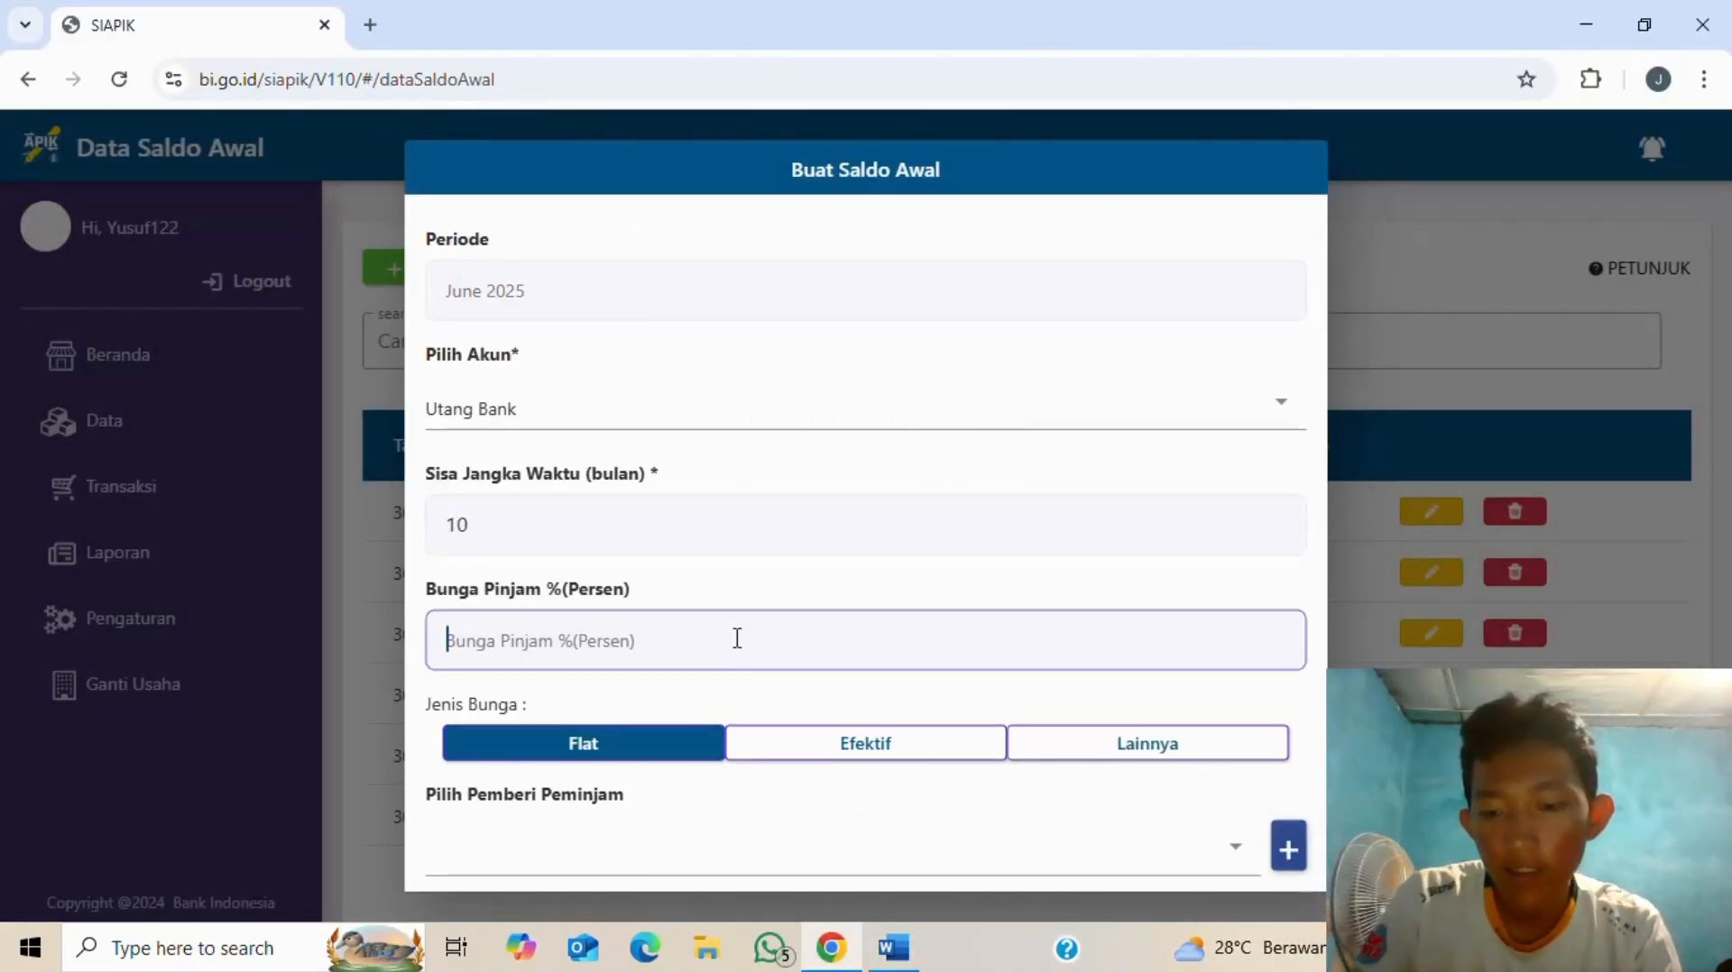
text(0)
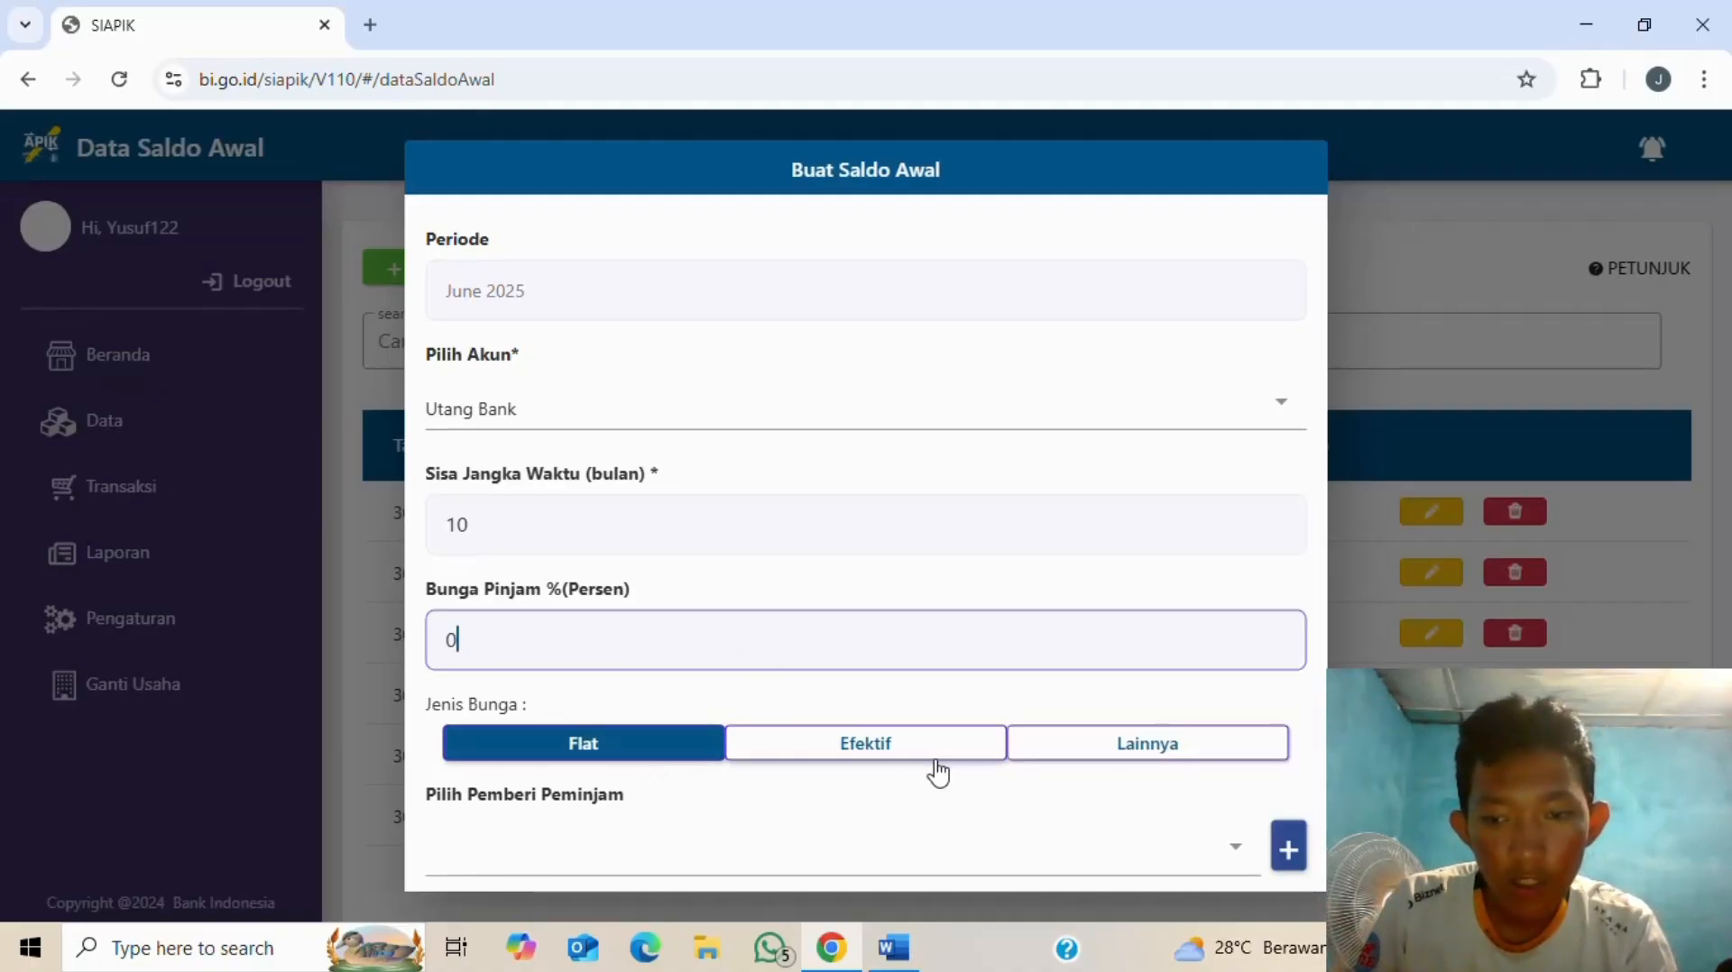
key(alt+Tab)
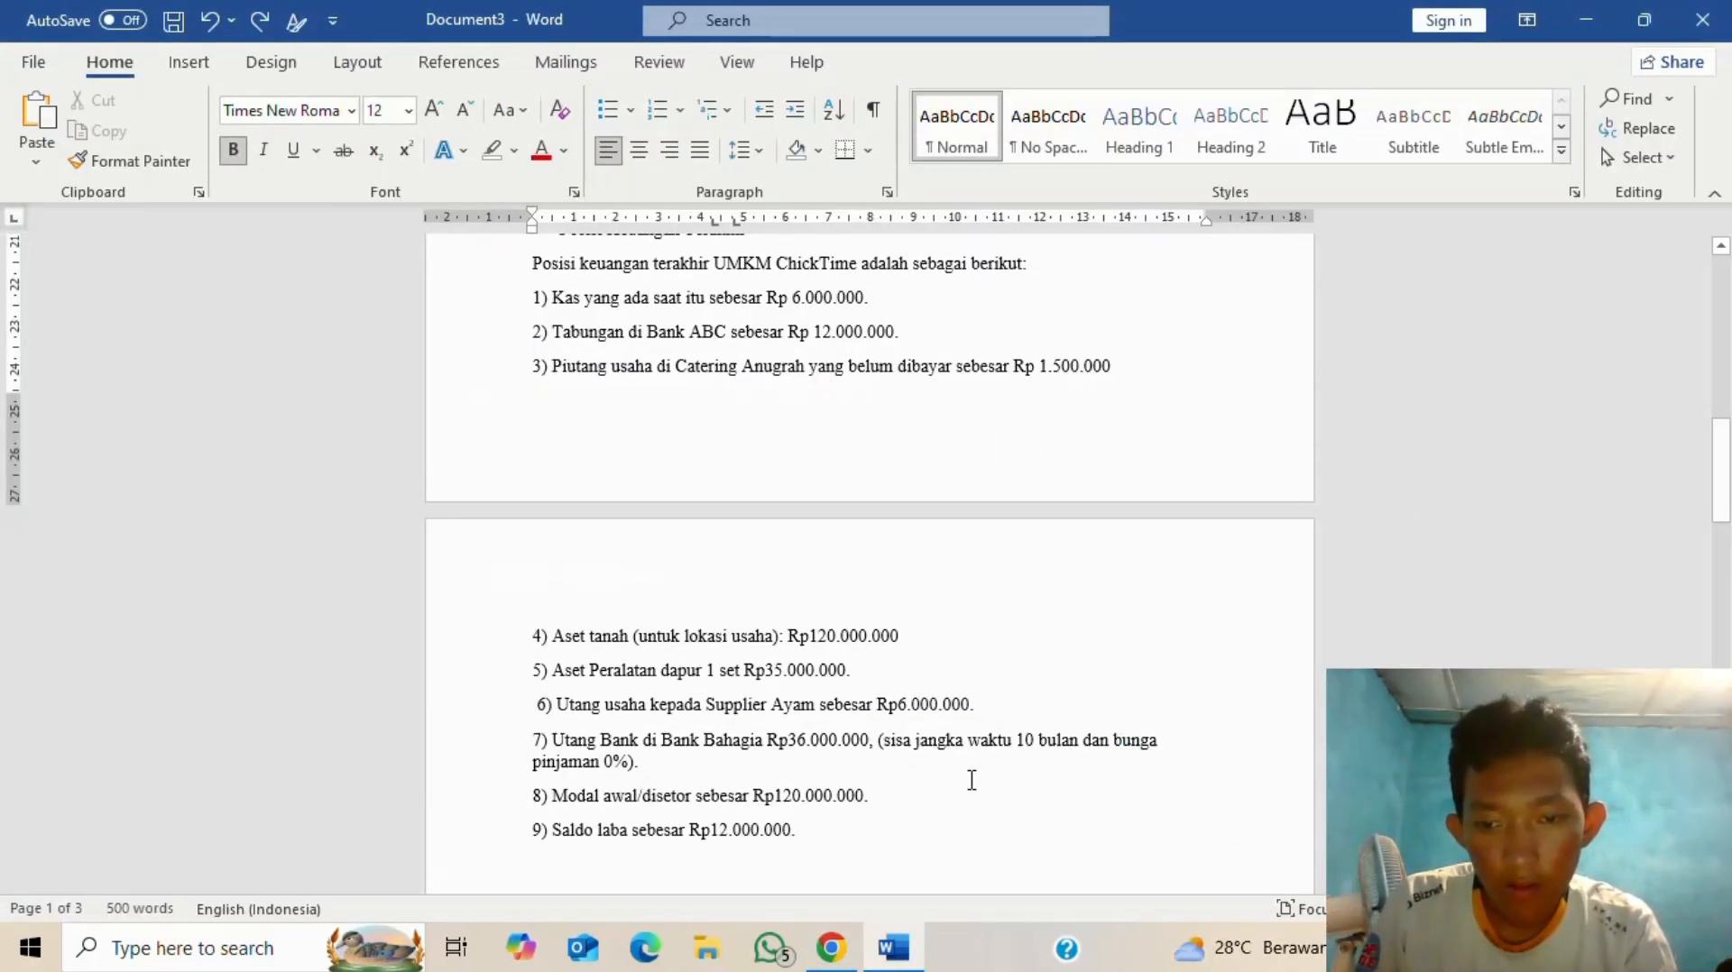
key(alt+Tab)
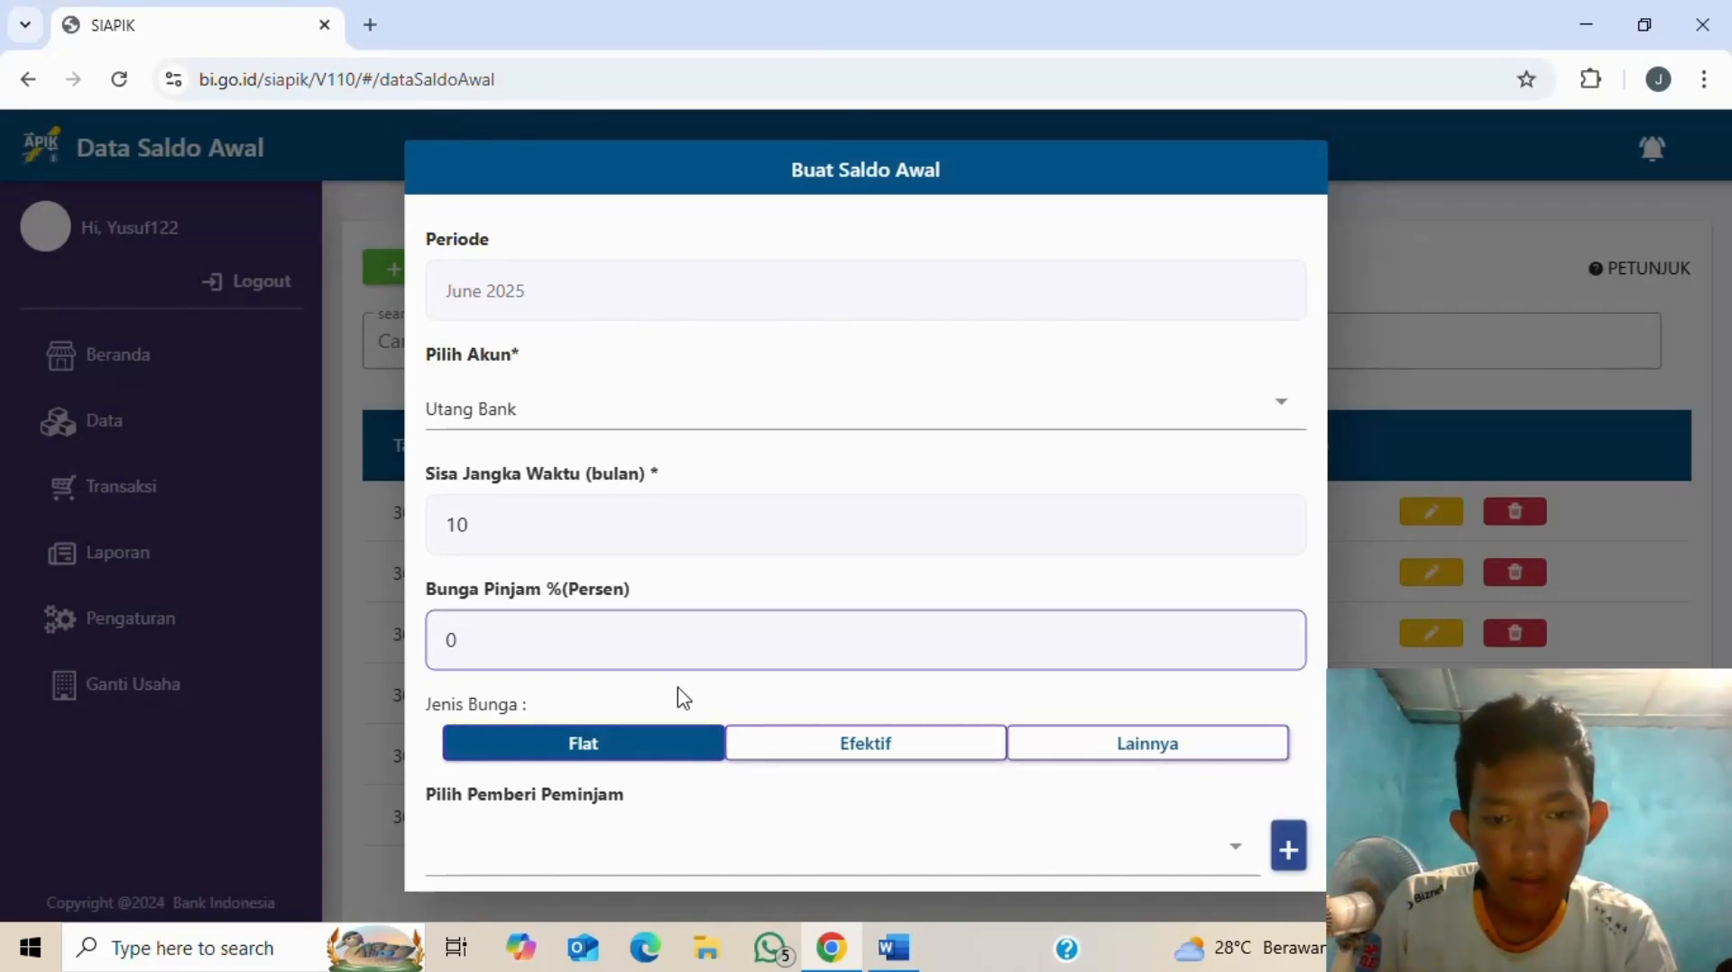
key(alt+Tab)
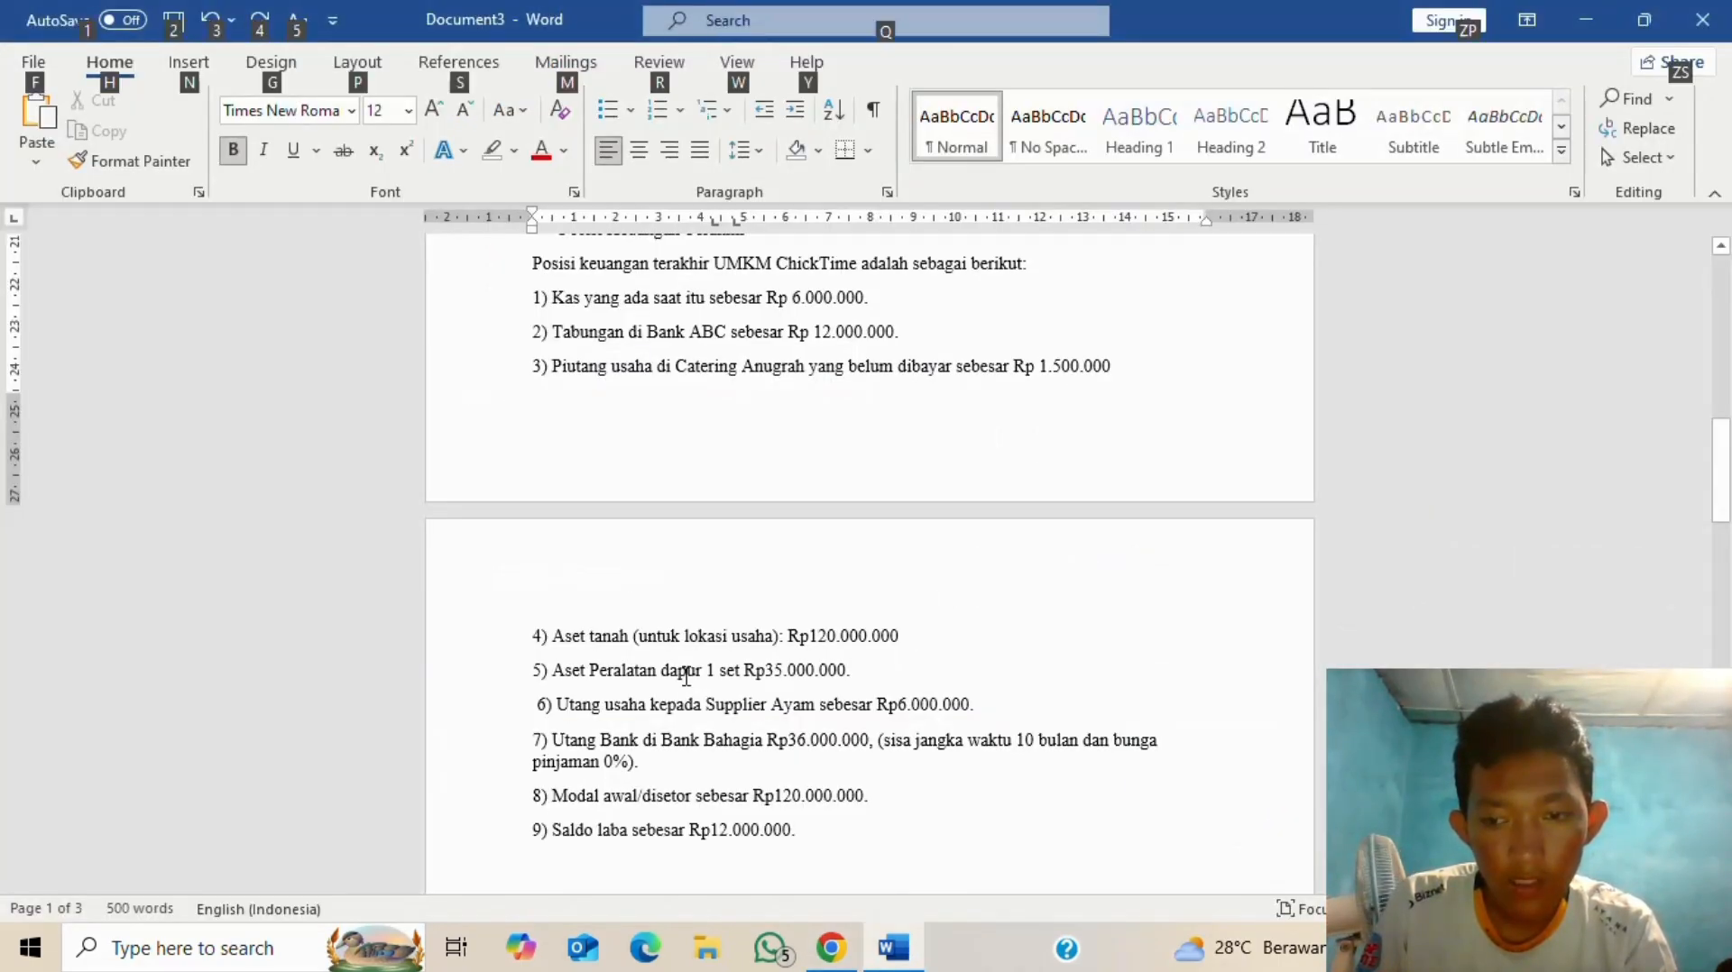
key(alt+Tab)
- Add and save a new lending bank named bahagia
scroll(717, 721, down, 1)
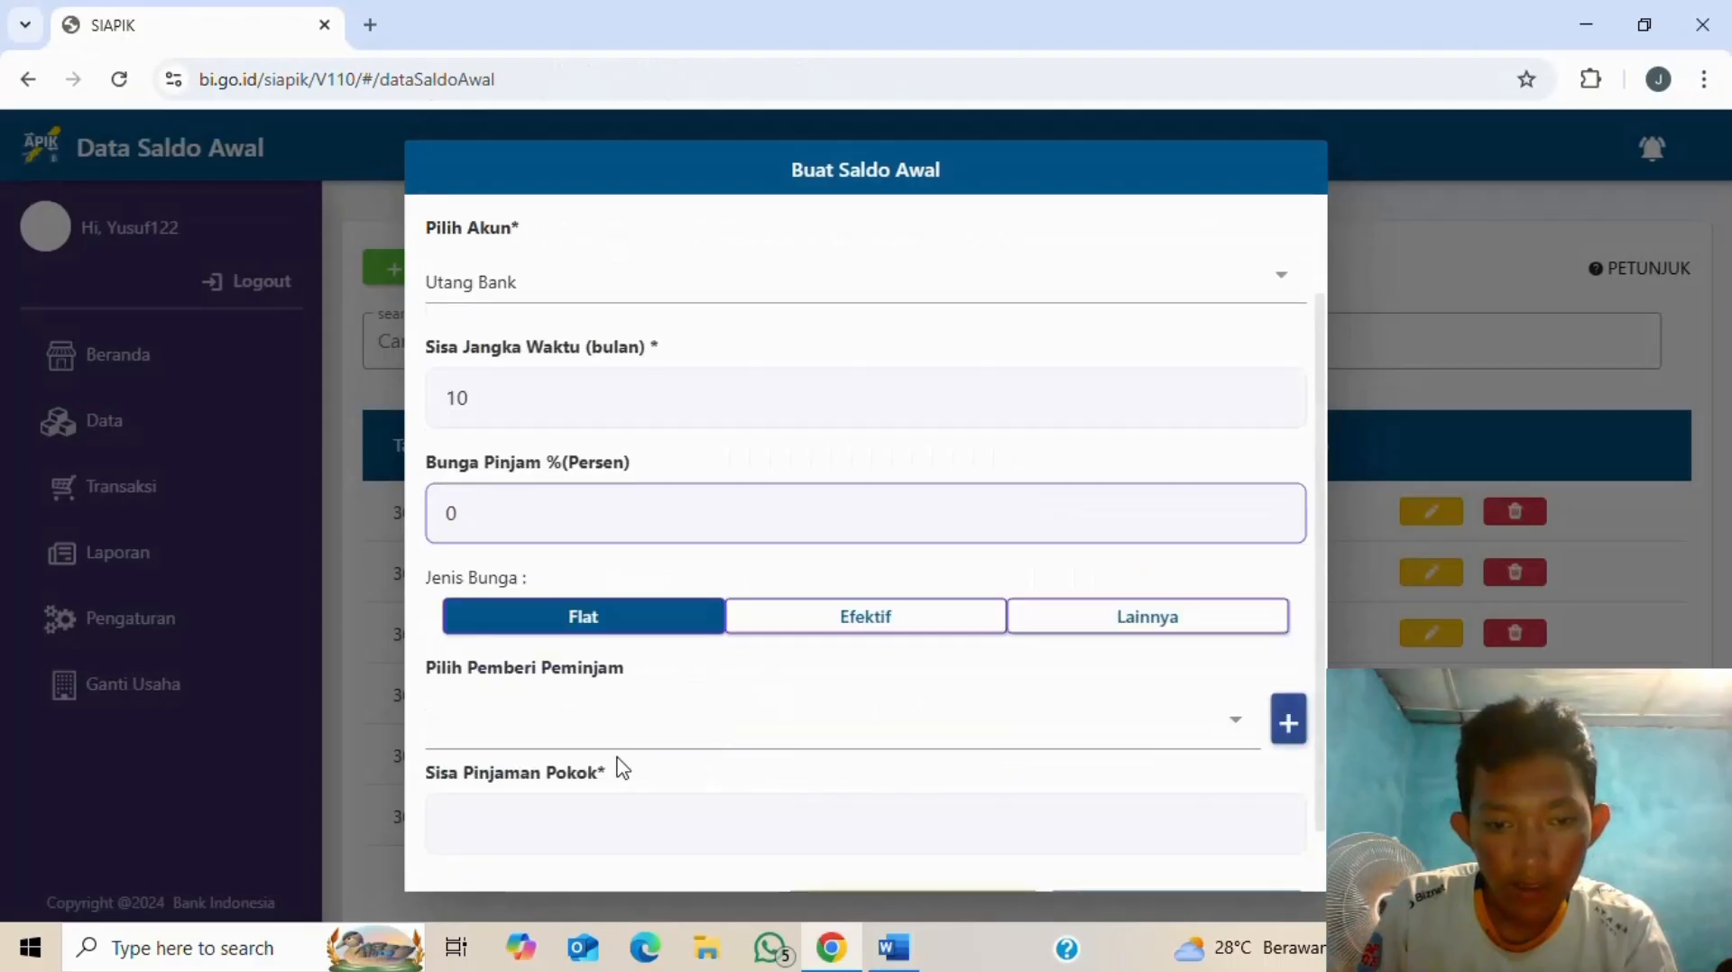
click(613, 735)
click(821, 642)
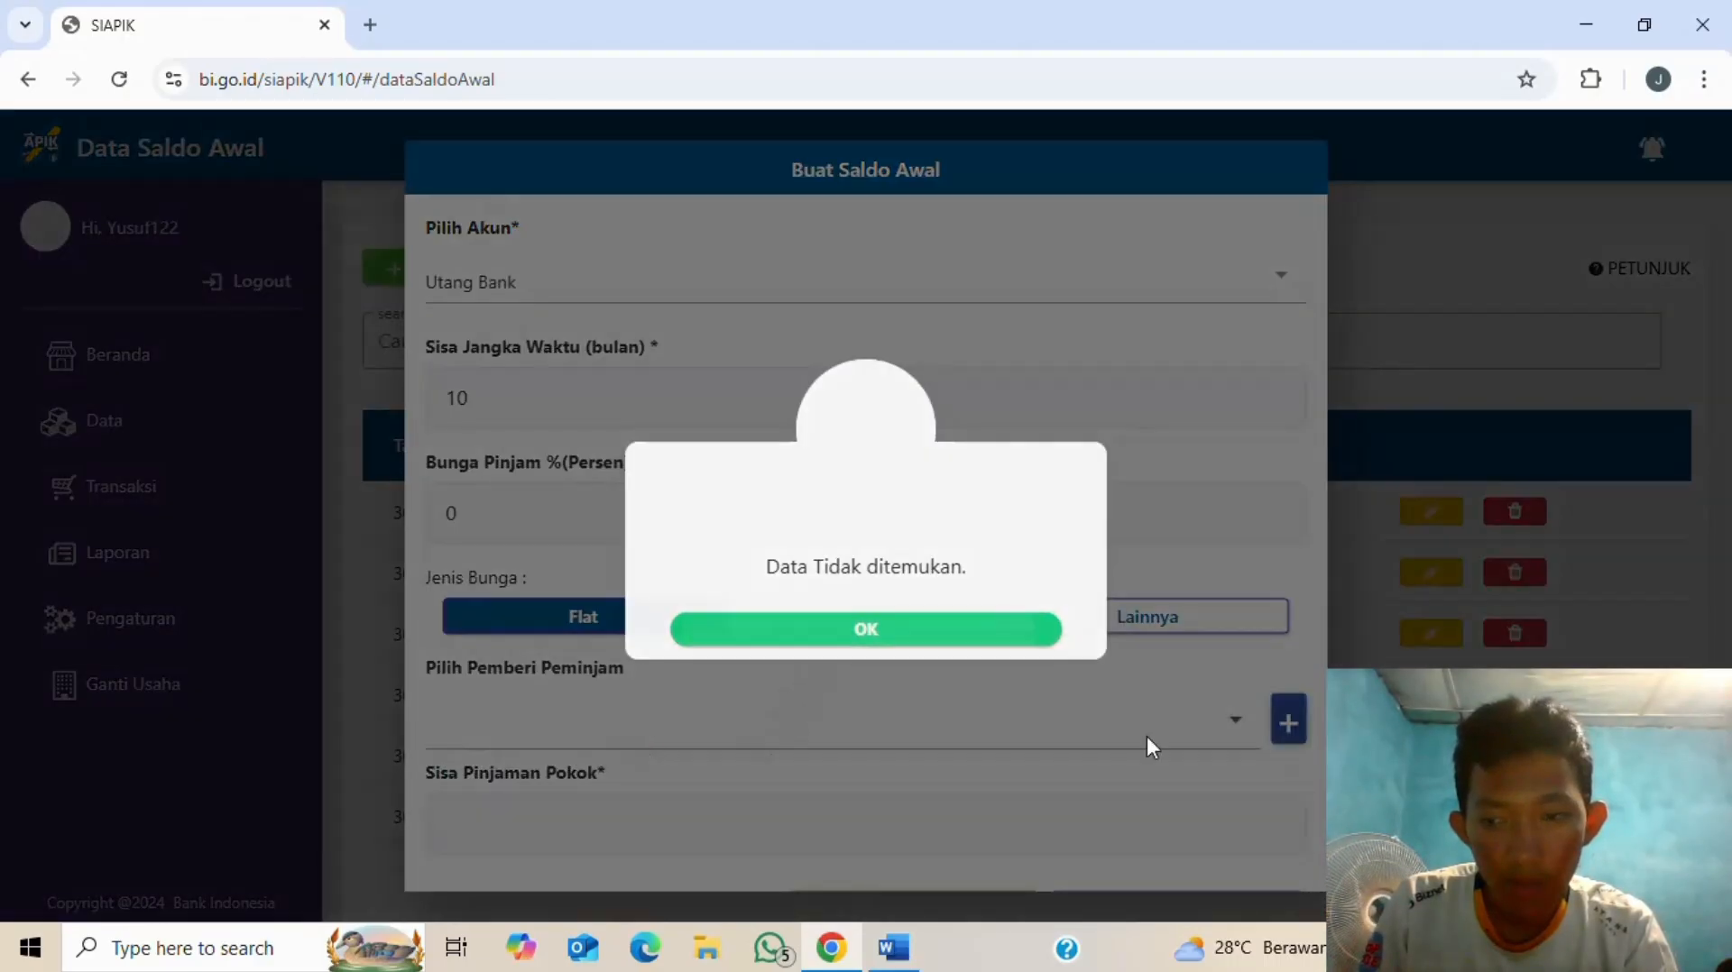
click(1287, 721)
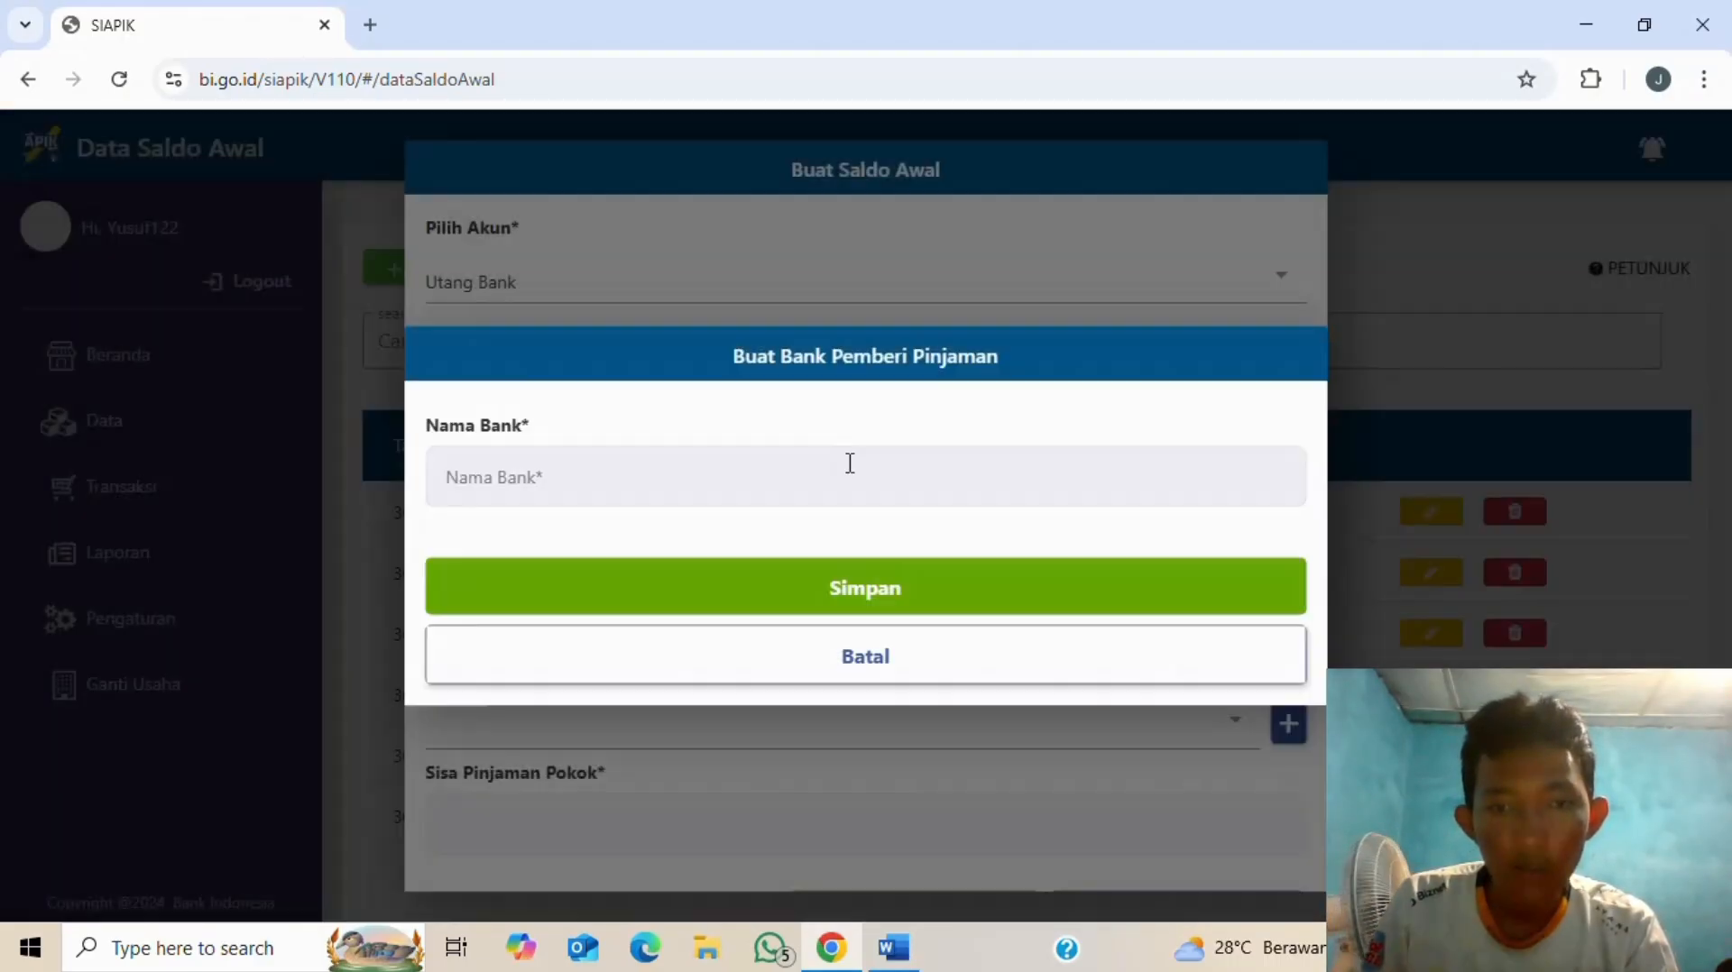
click(847, 475)
key(alt+Tab)
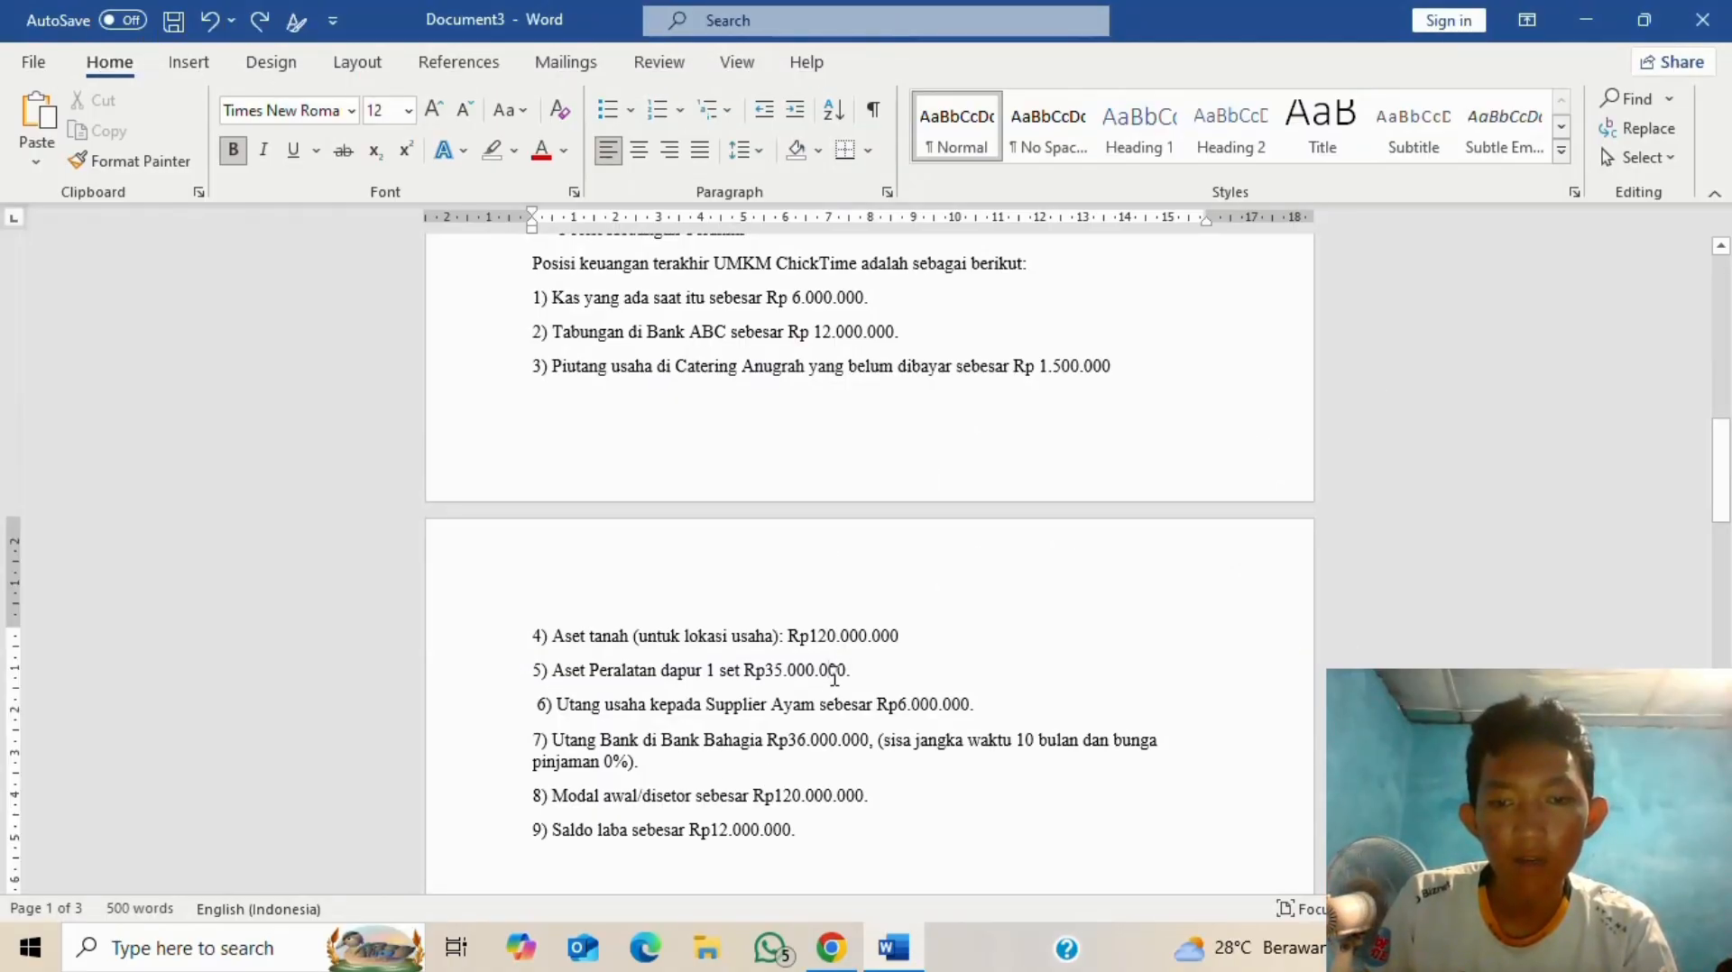
key(alt+Tab)
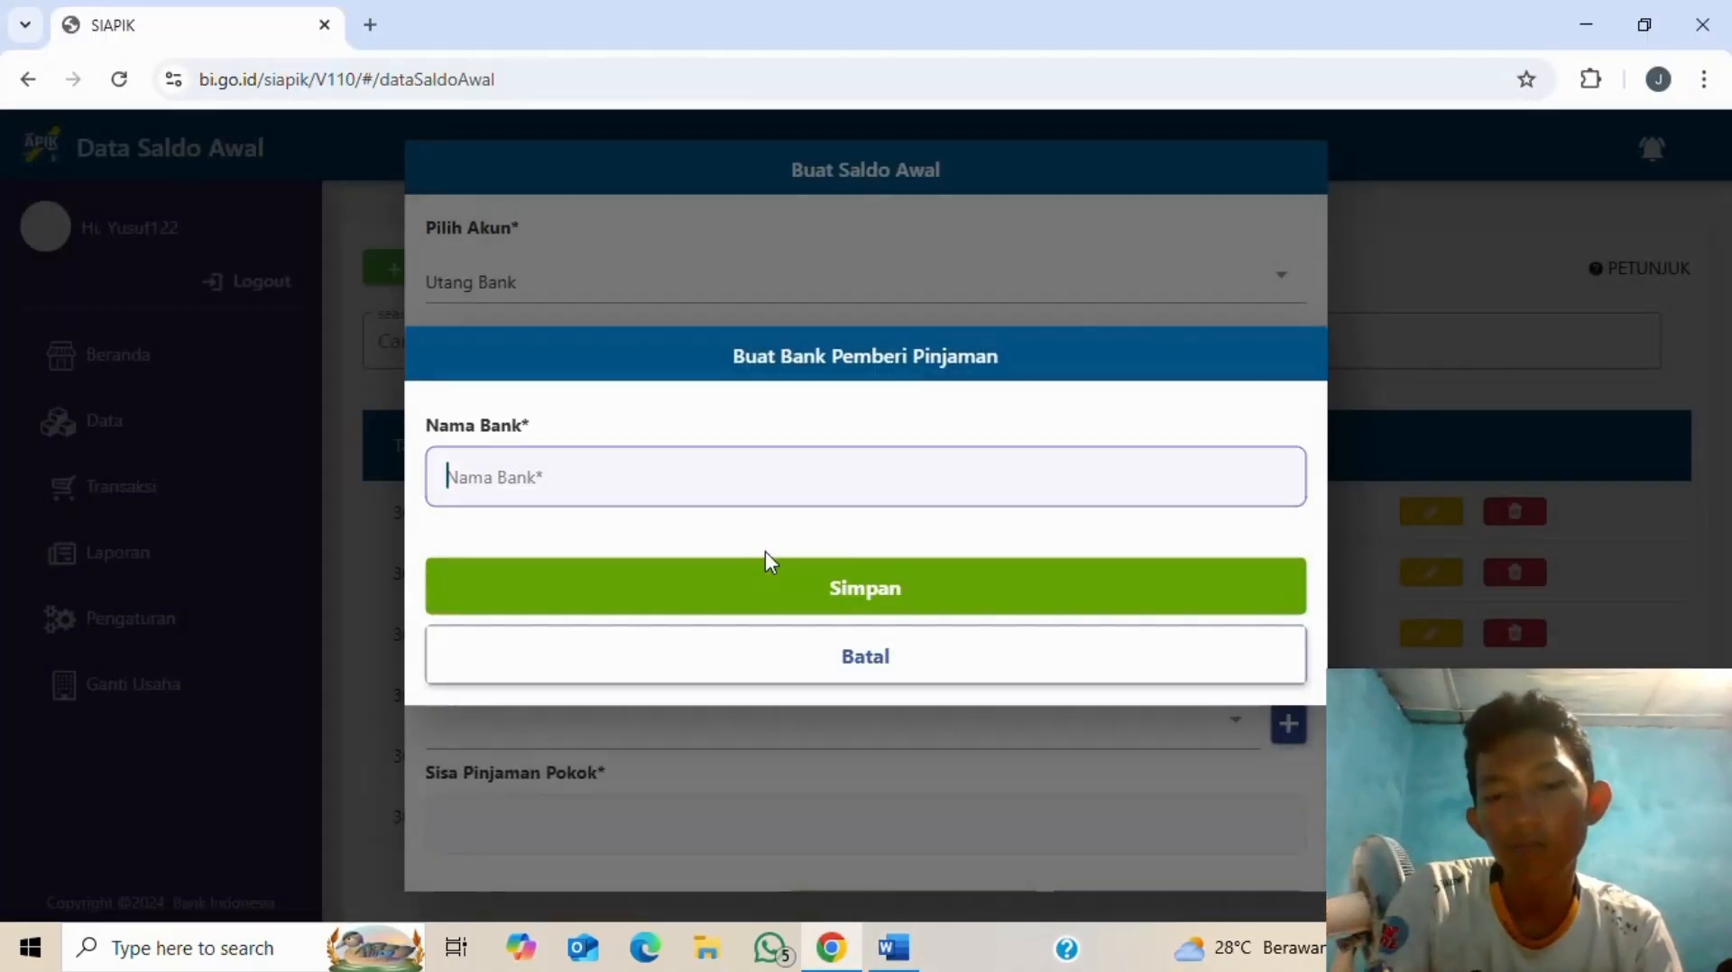
text(bahagia)
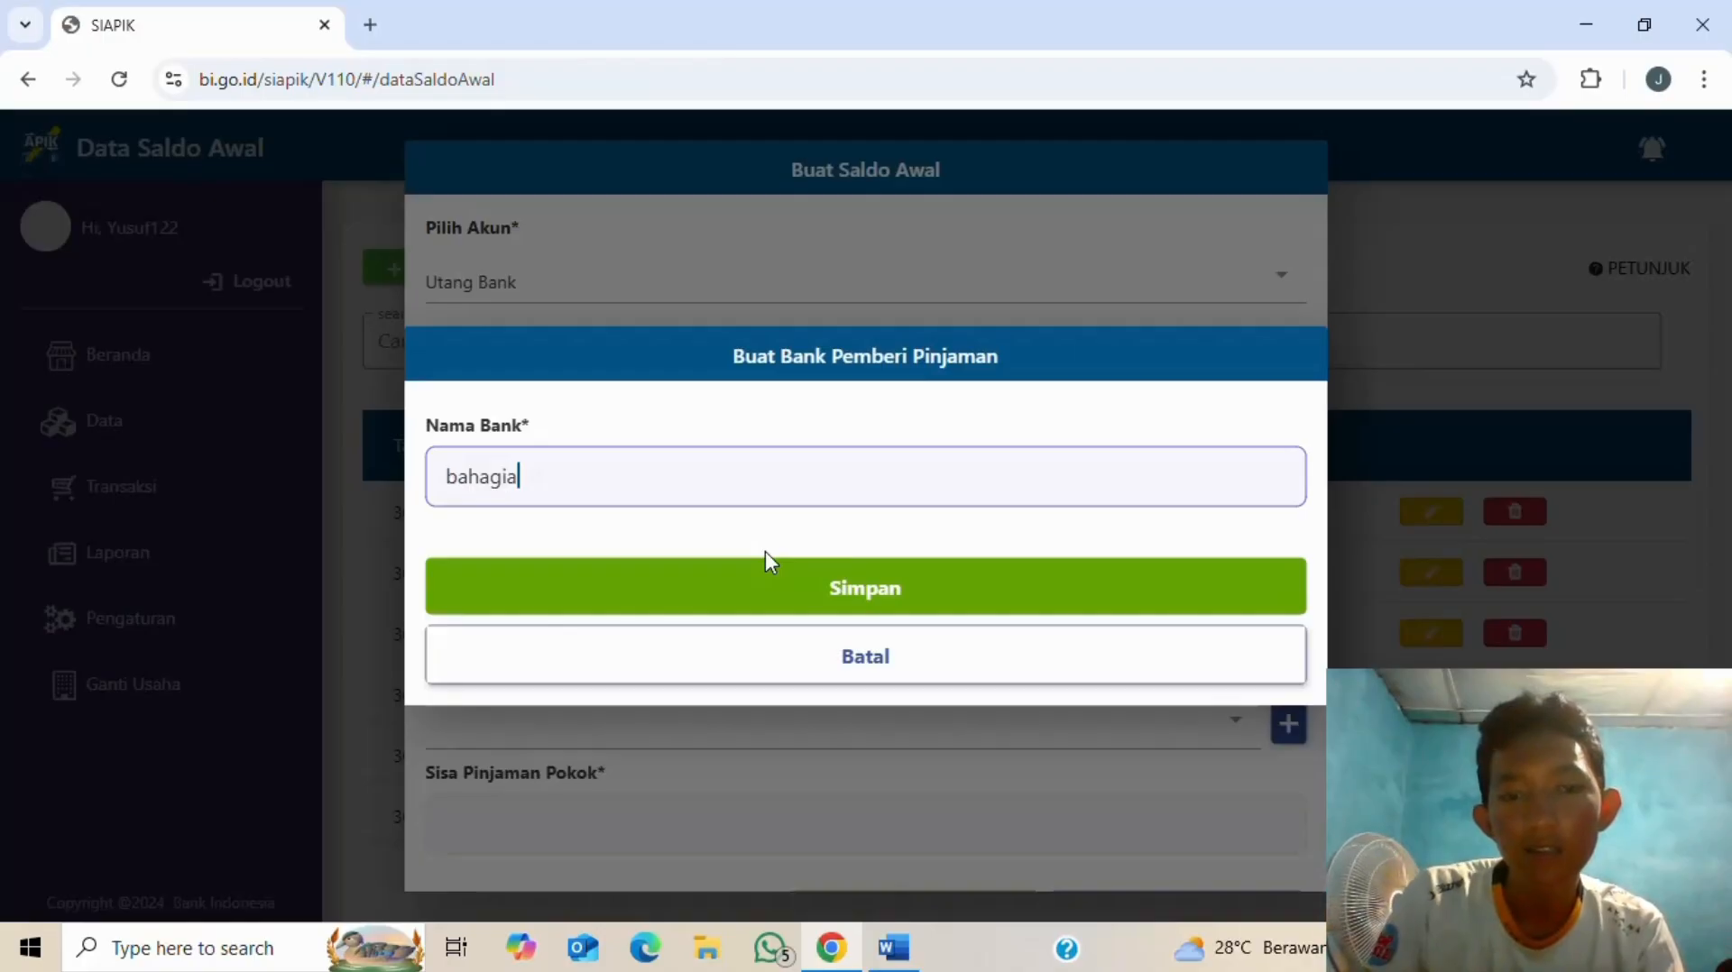
click(798, 604)
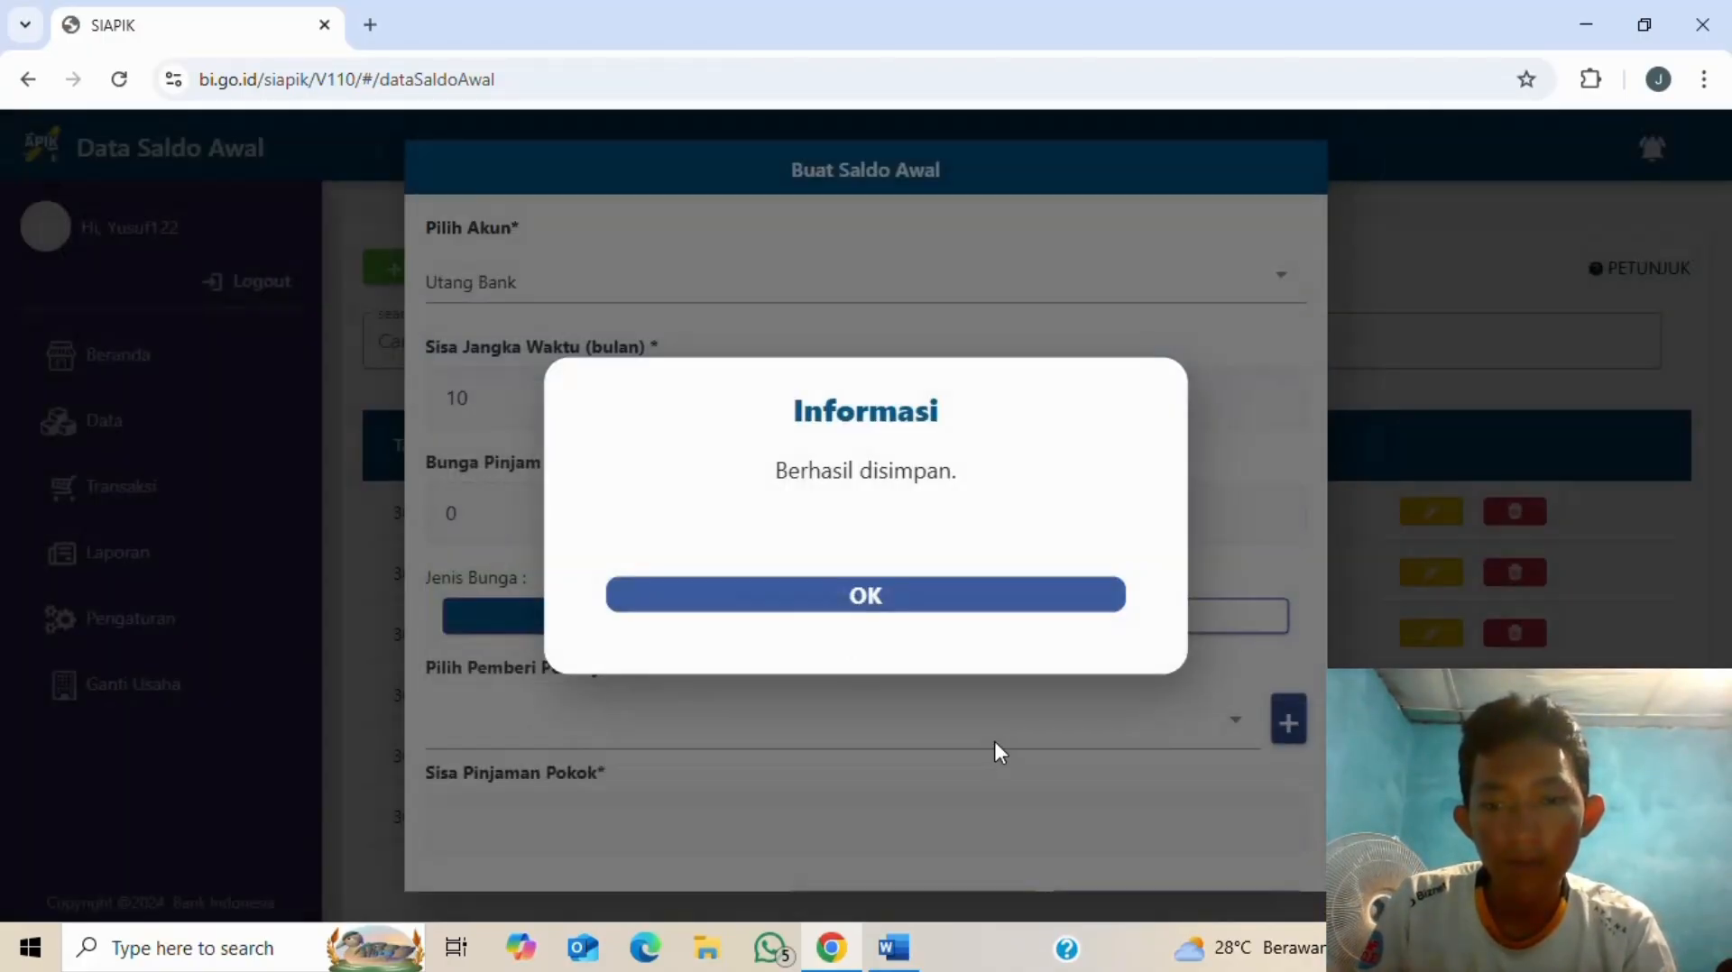
click(866, 598)
- Select bahagia as the Utang Bank lender and move to the remaining principal field
click(1079, 719)
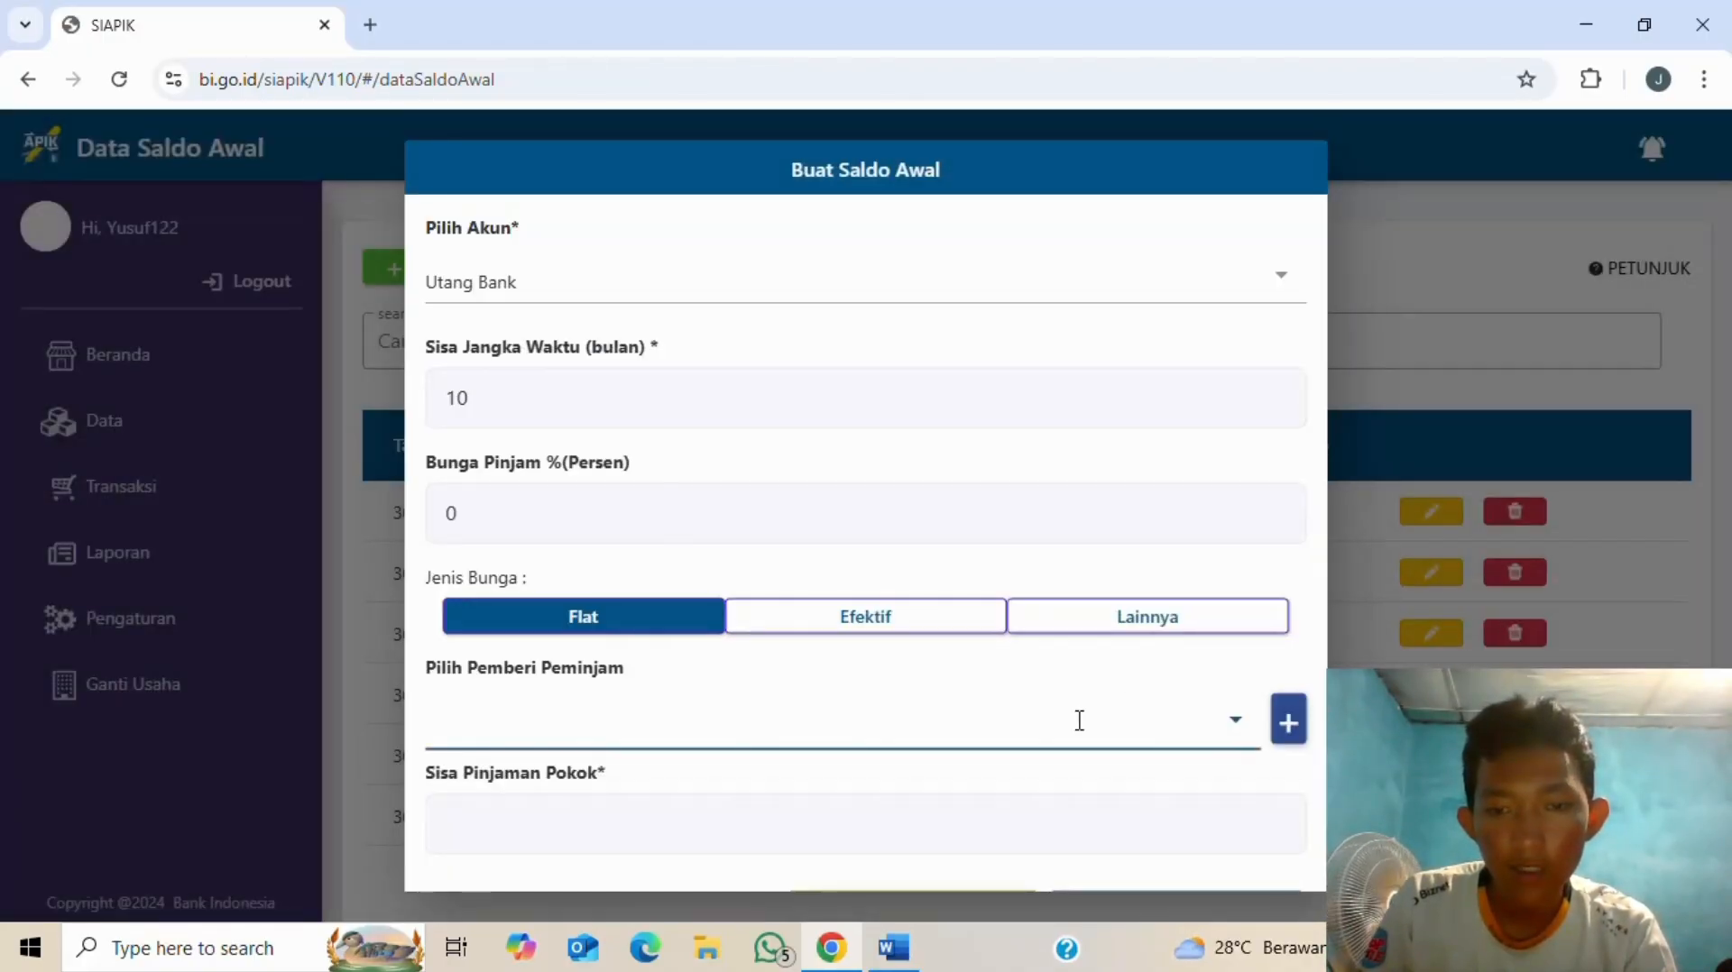
click(816, 545)
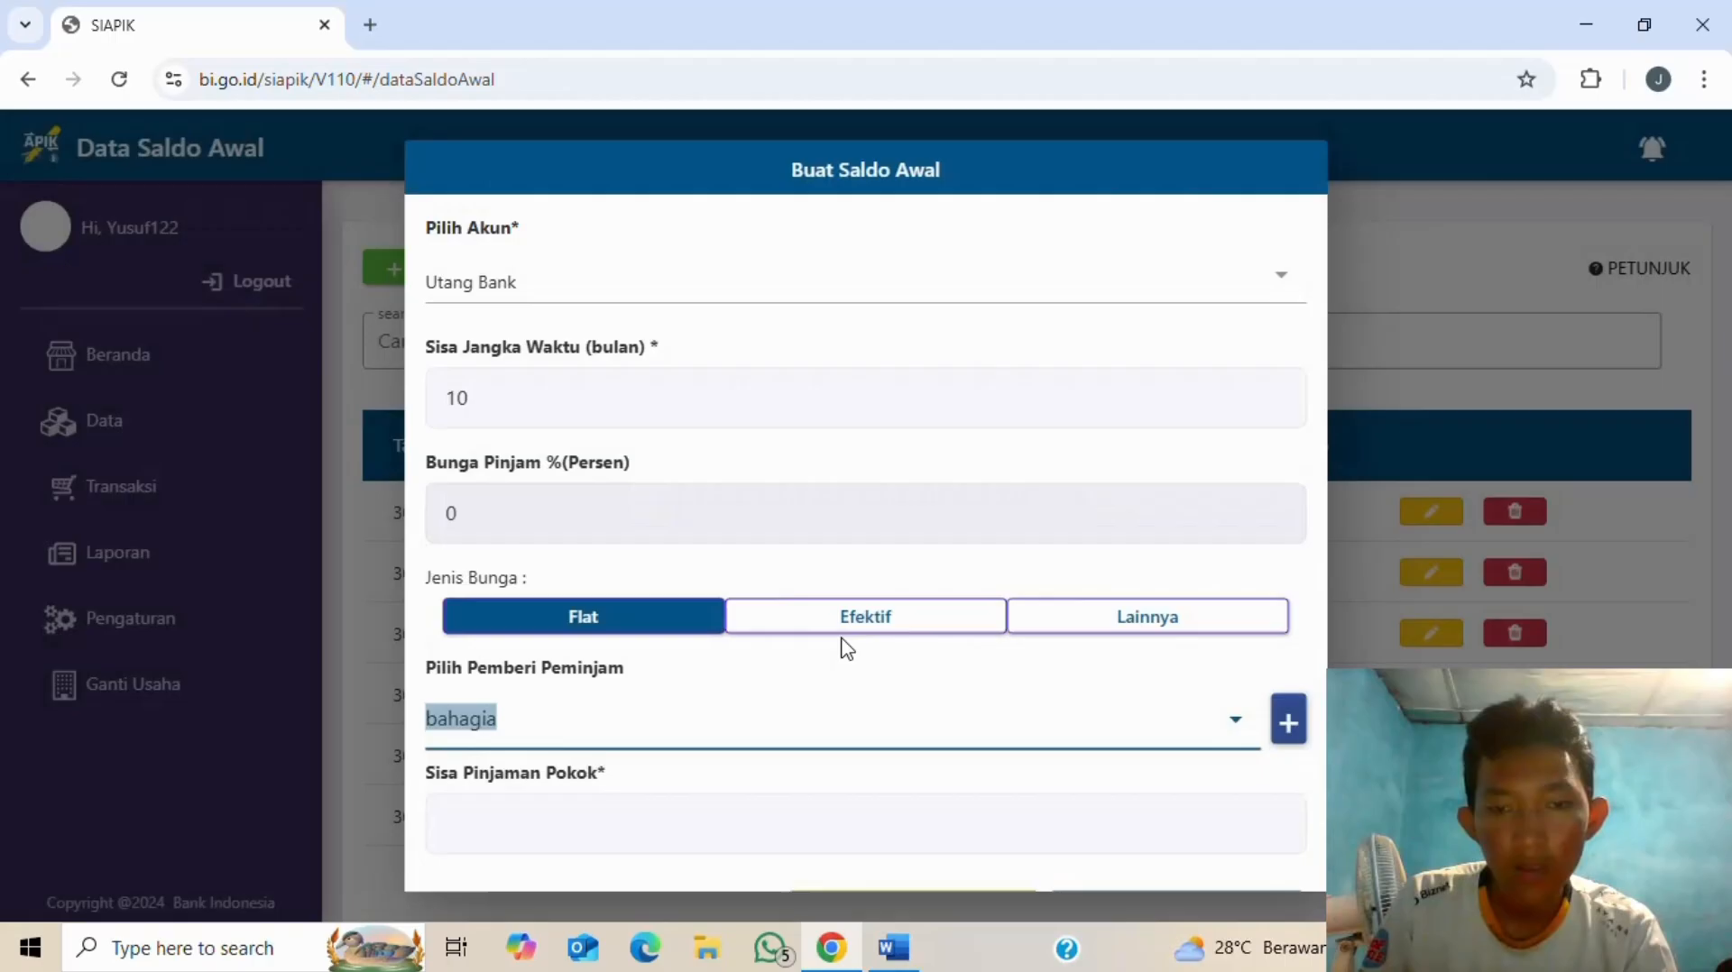
click(669, 809)
key(alt+Tab)
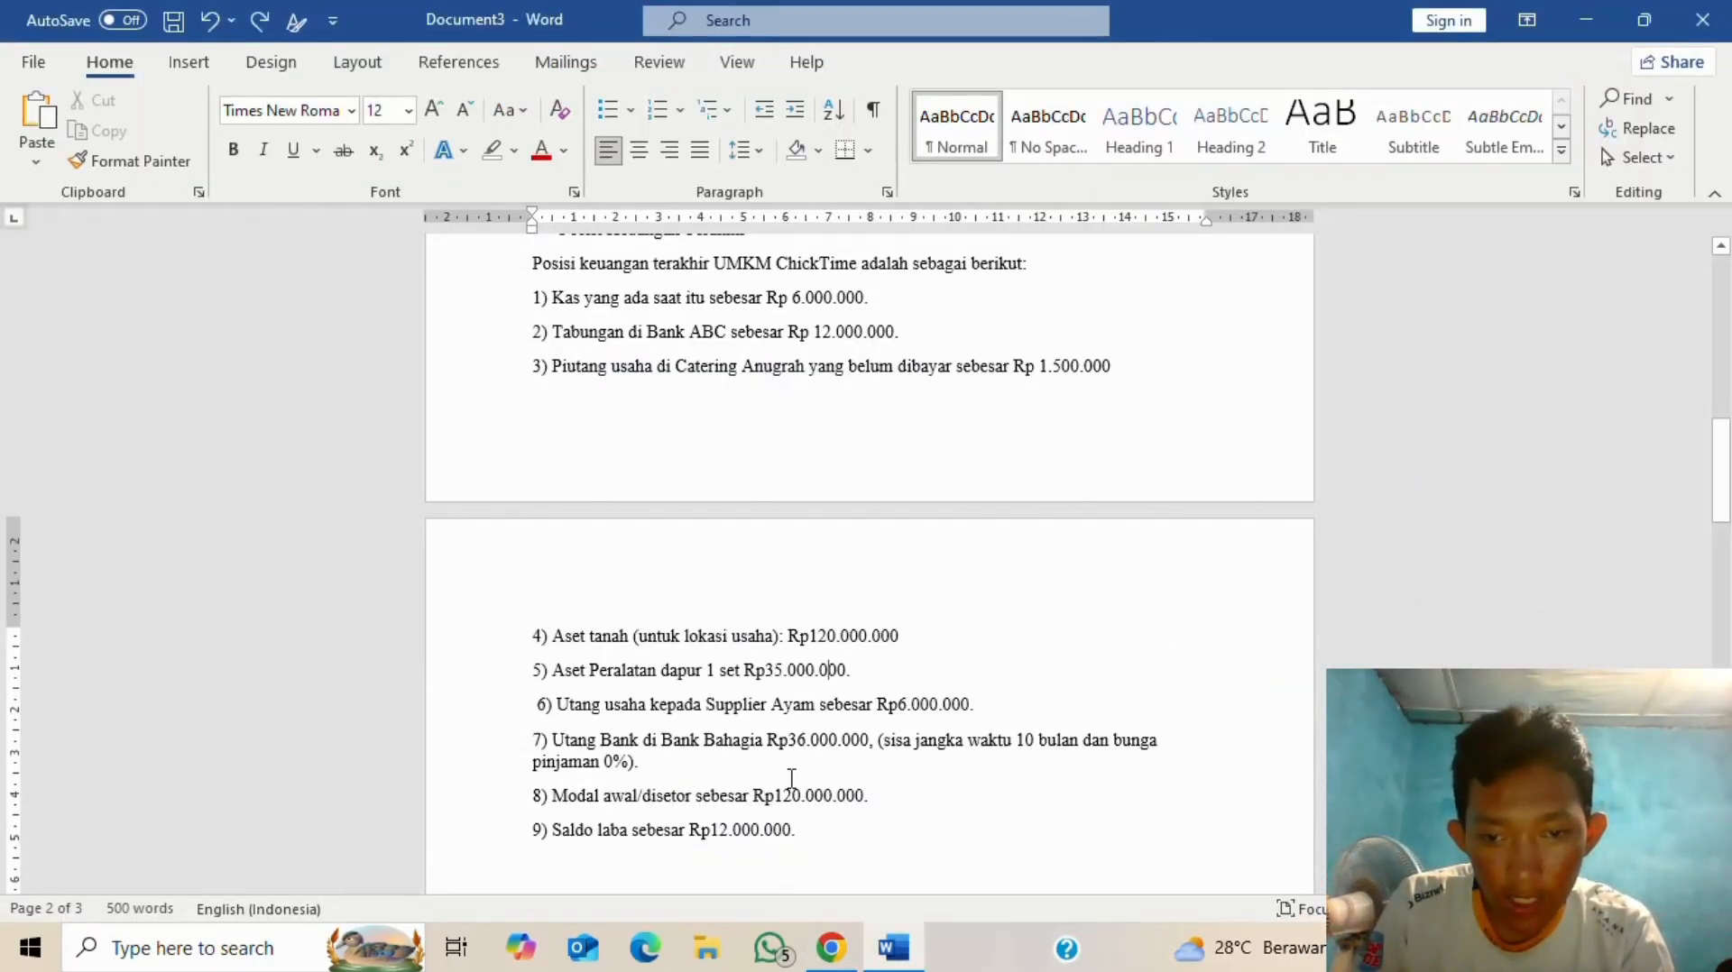
- Enter Rp 36.000.000 as the Utang Bank remaining principal and save the opening balance
key(alt+Tab)
scroll(804, 794, down, 1)
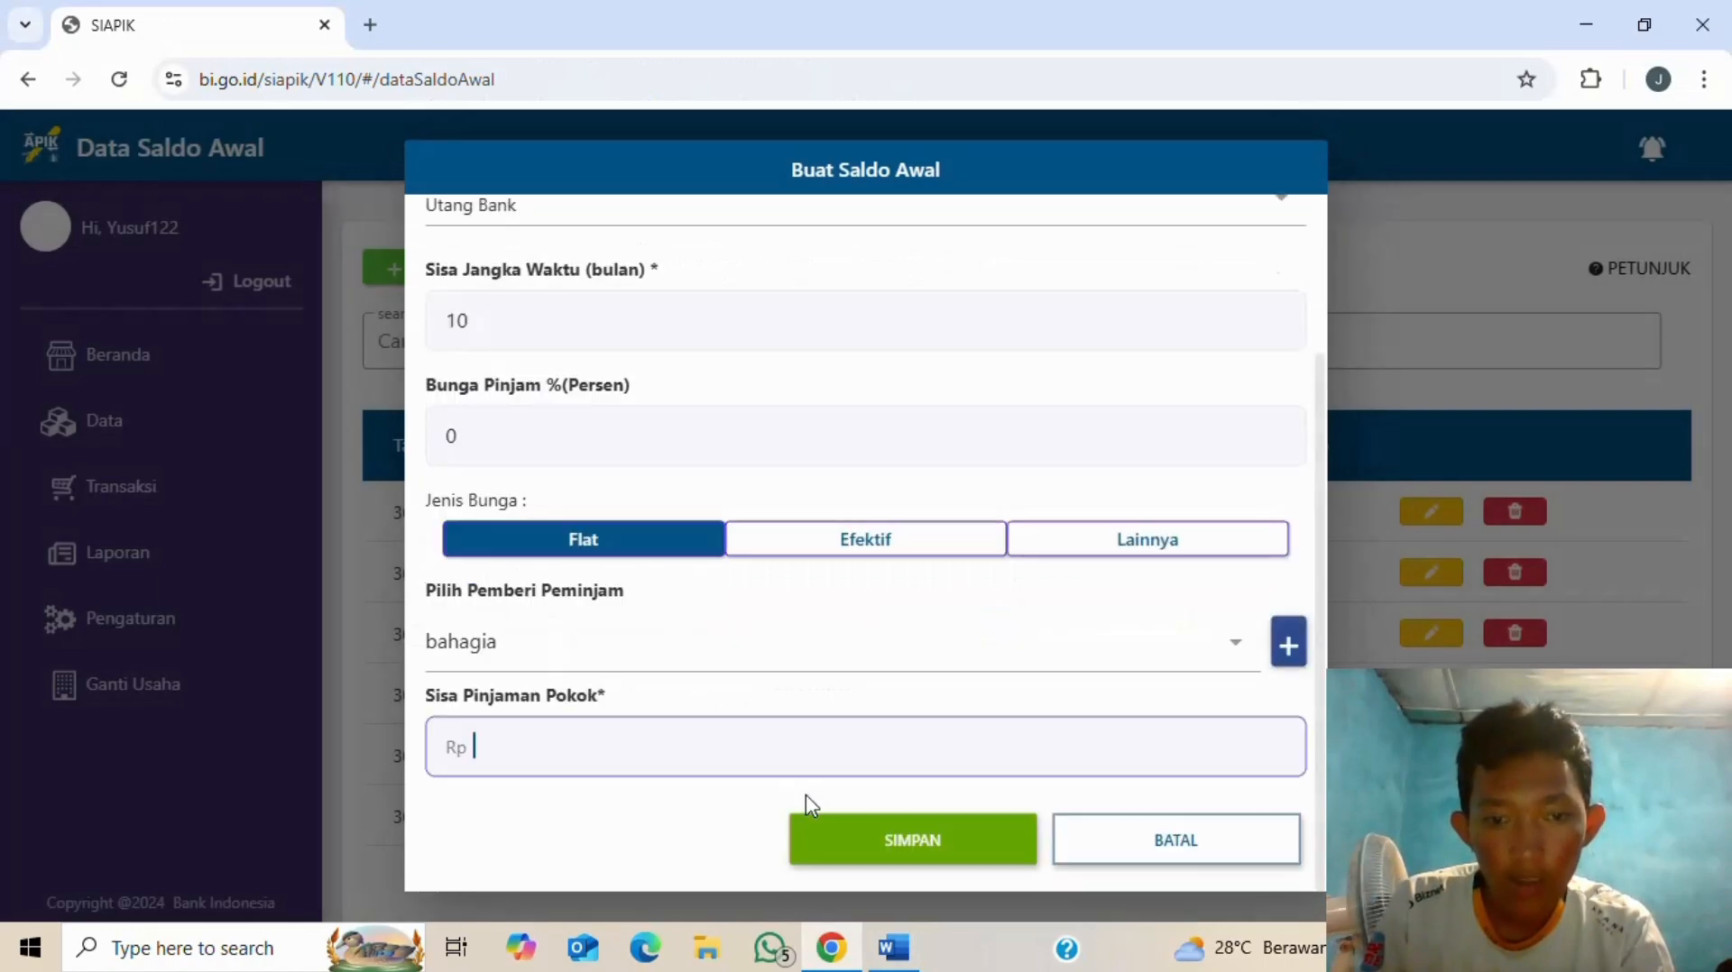
text(36)
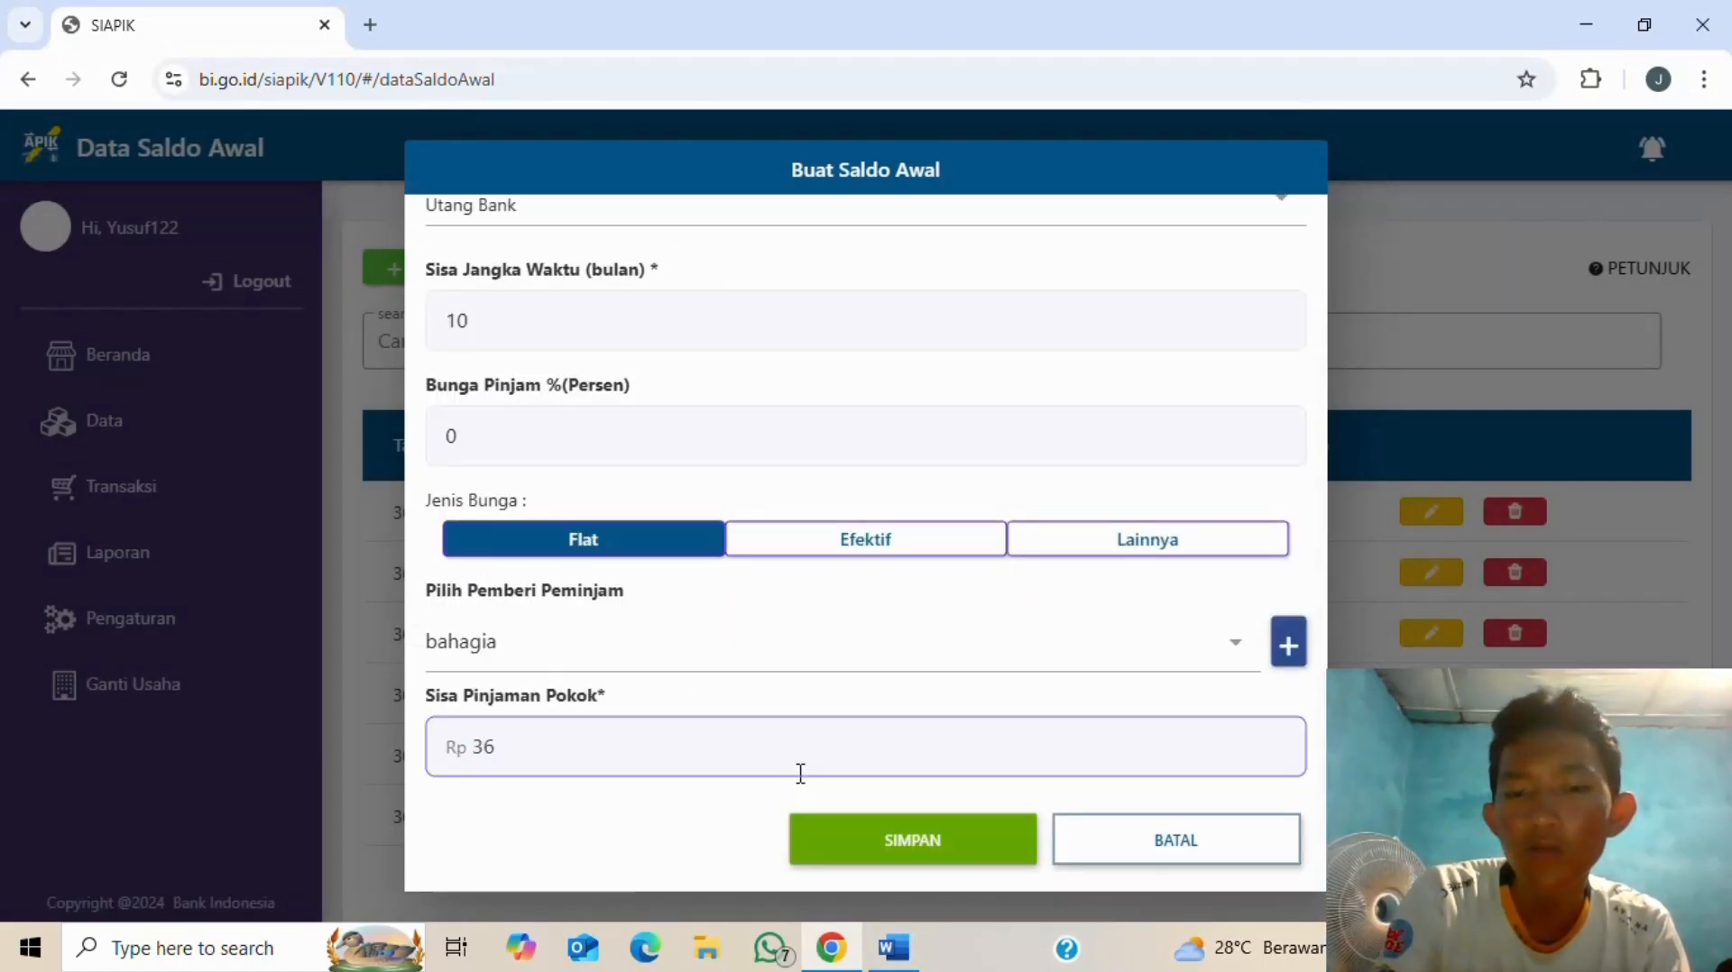
text(.000.000)
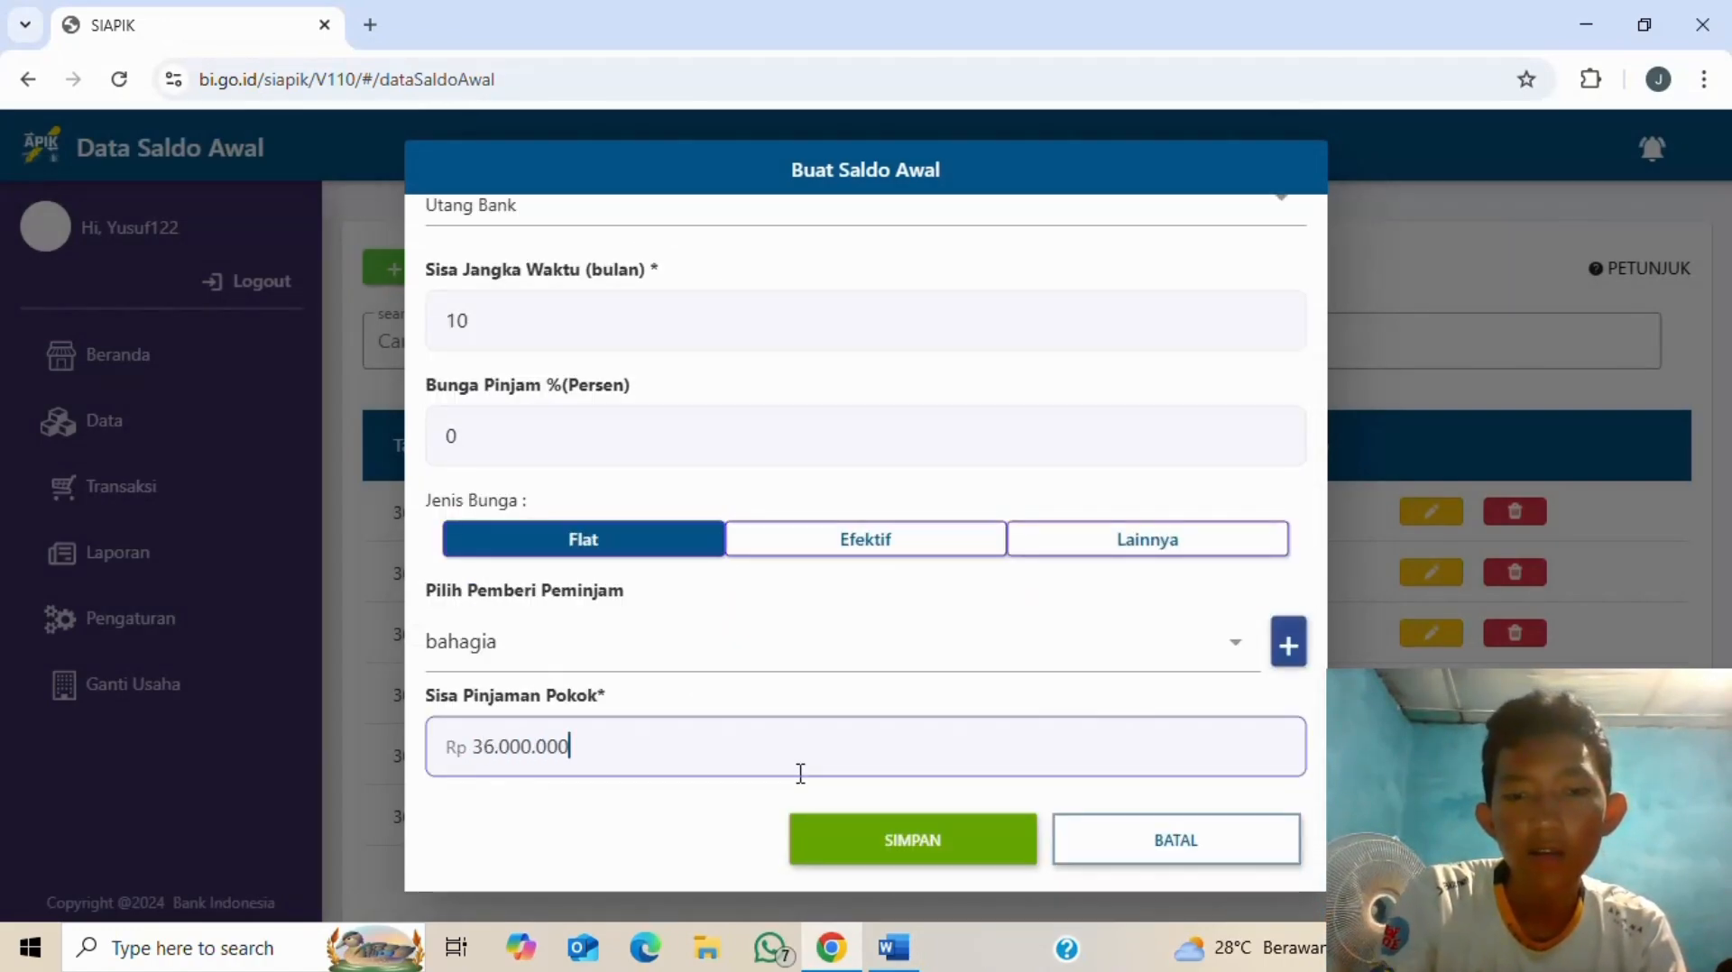
key(alt+Tab)
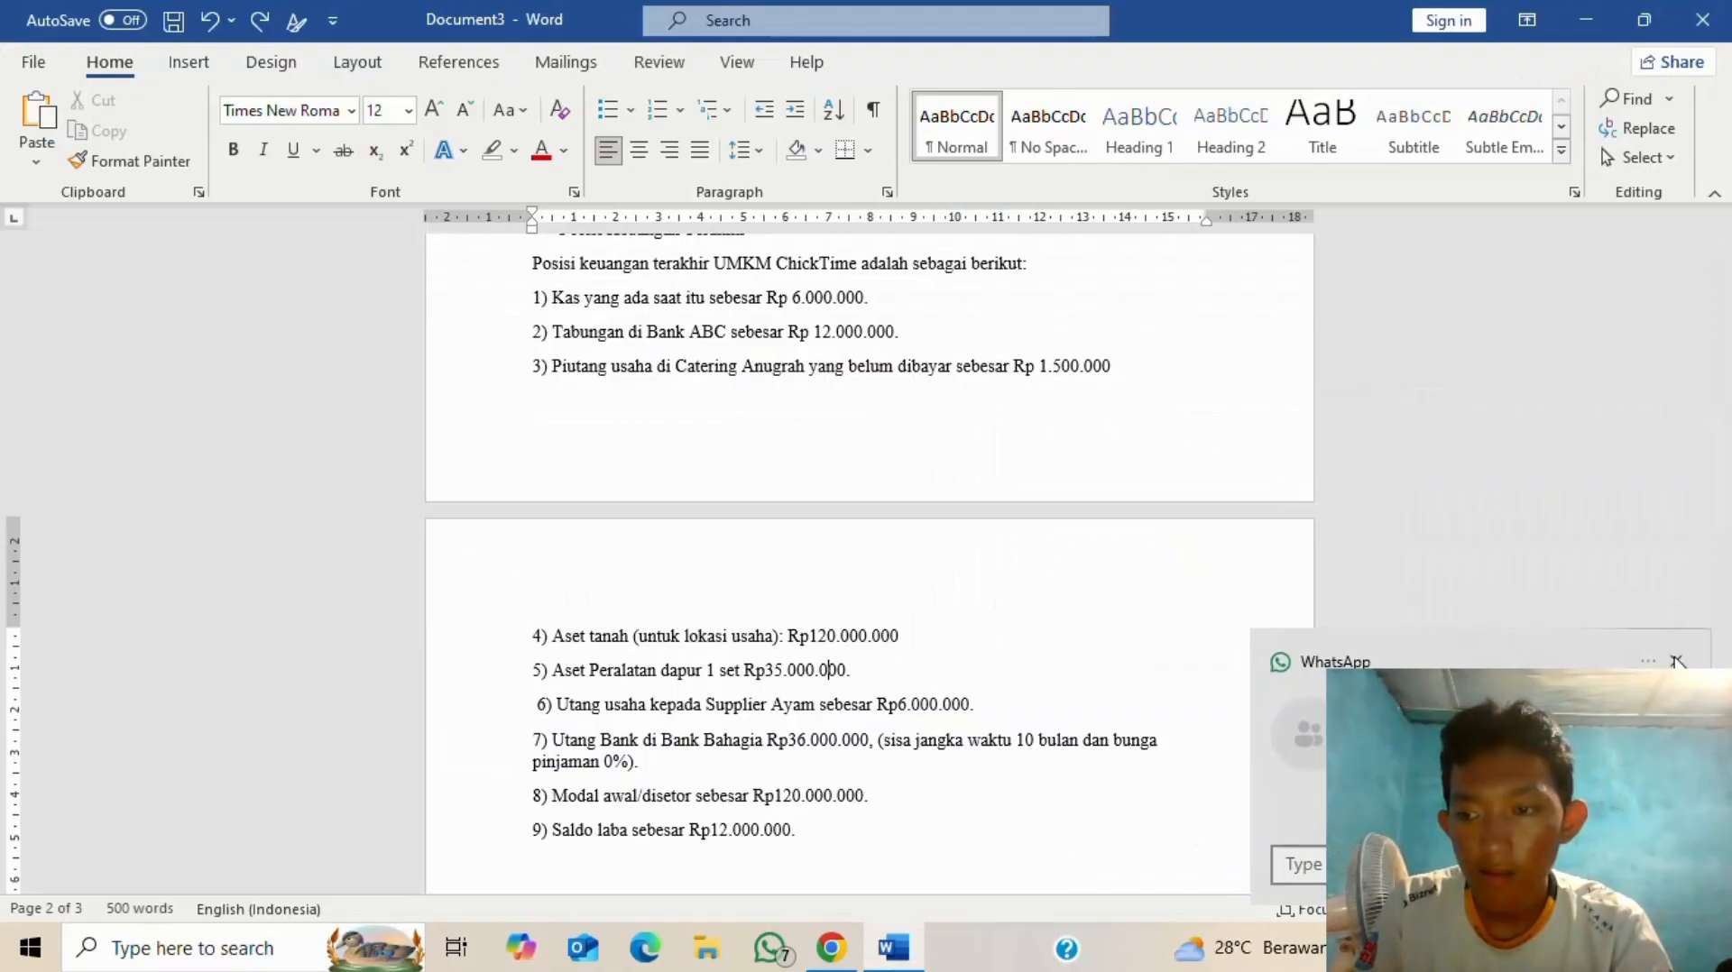
click(1675, 660)
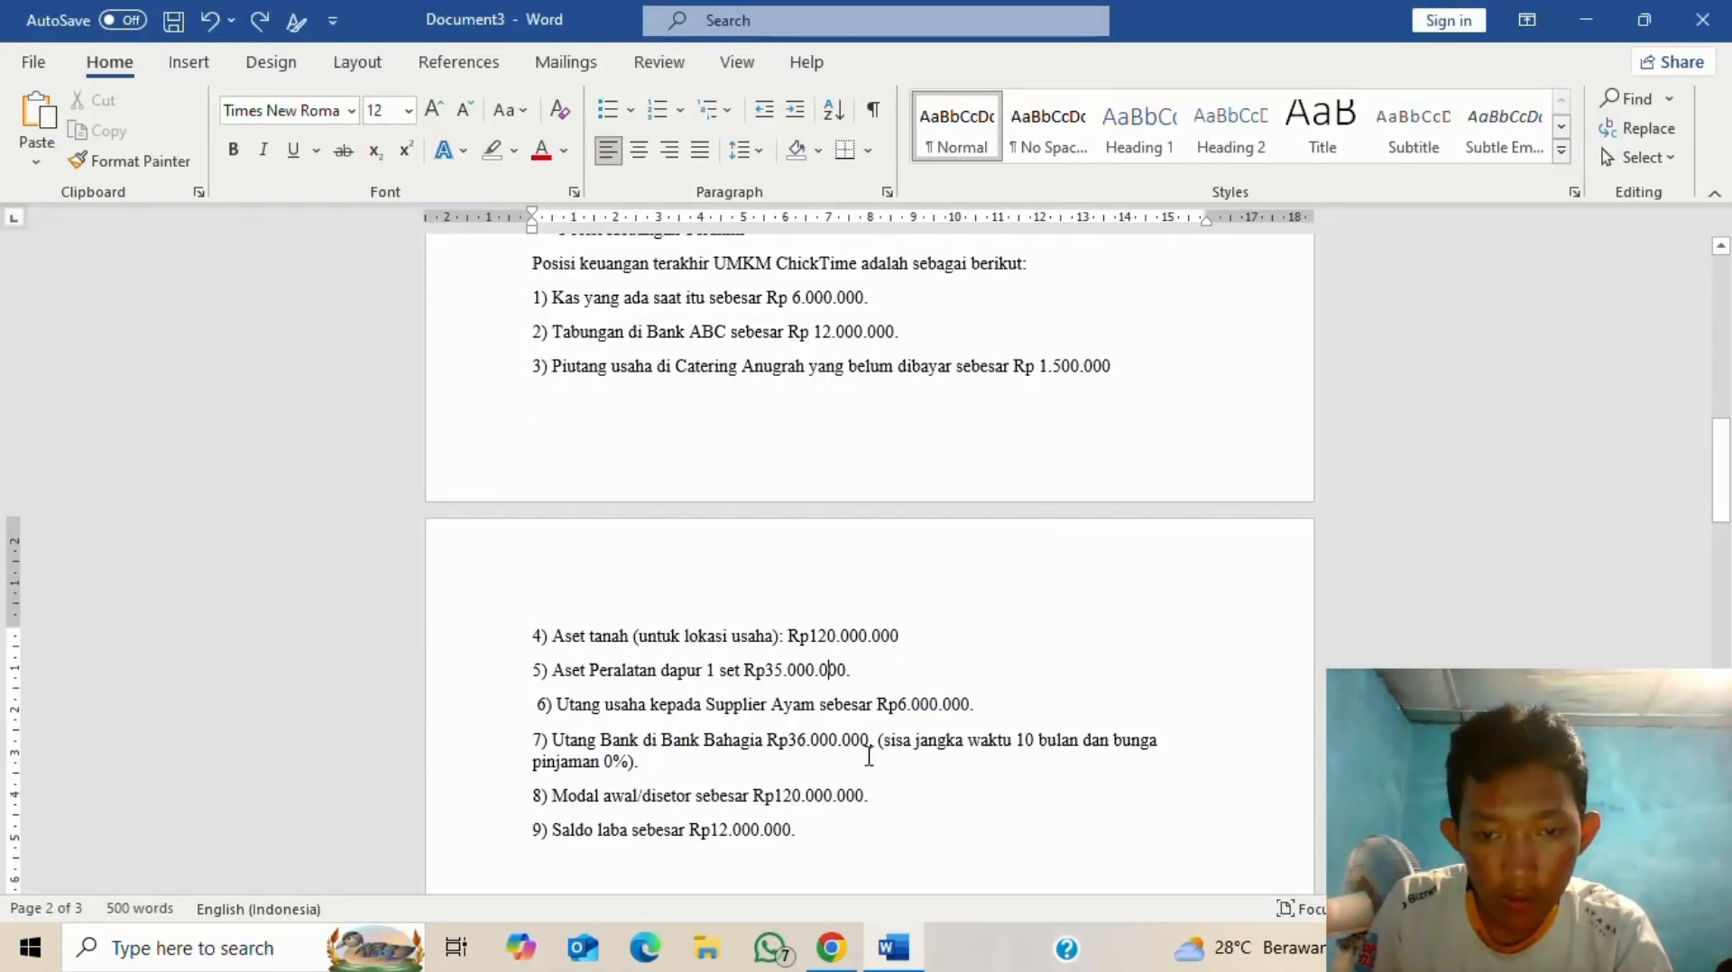
key(alt+Tab)
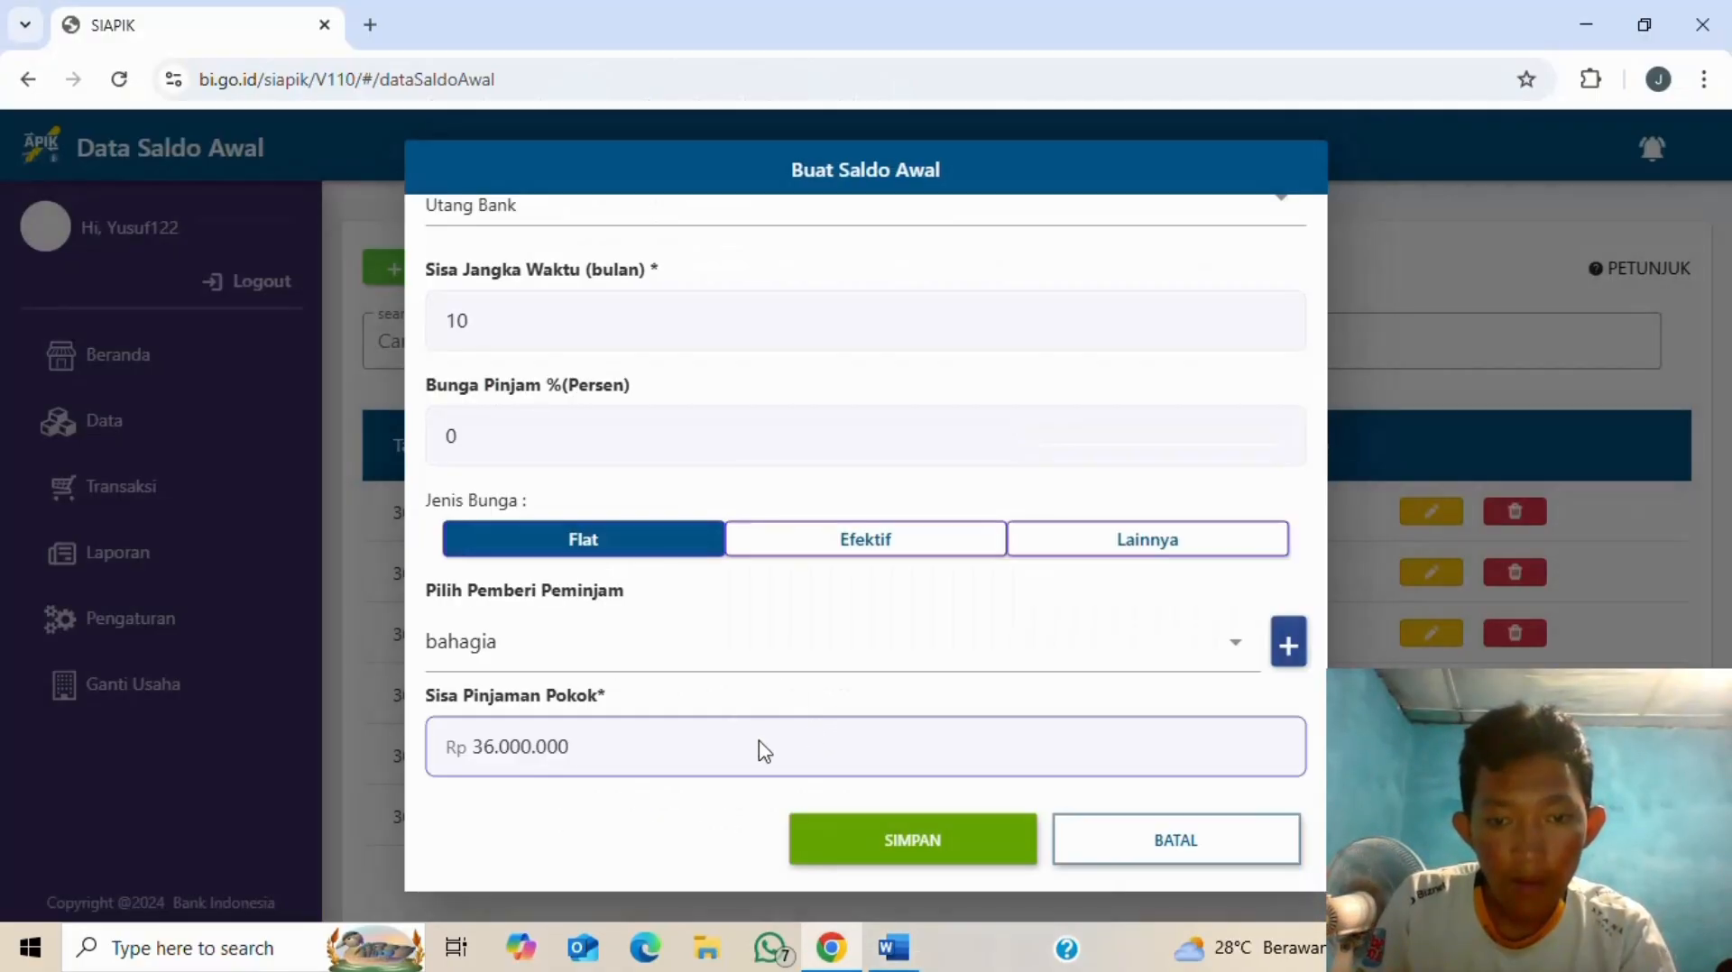
click(929, 843)
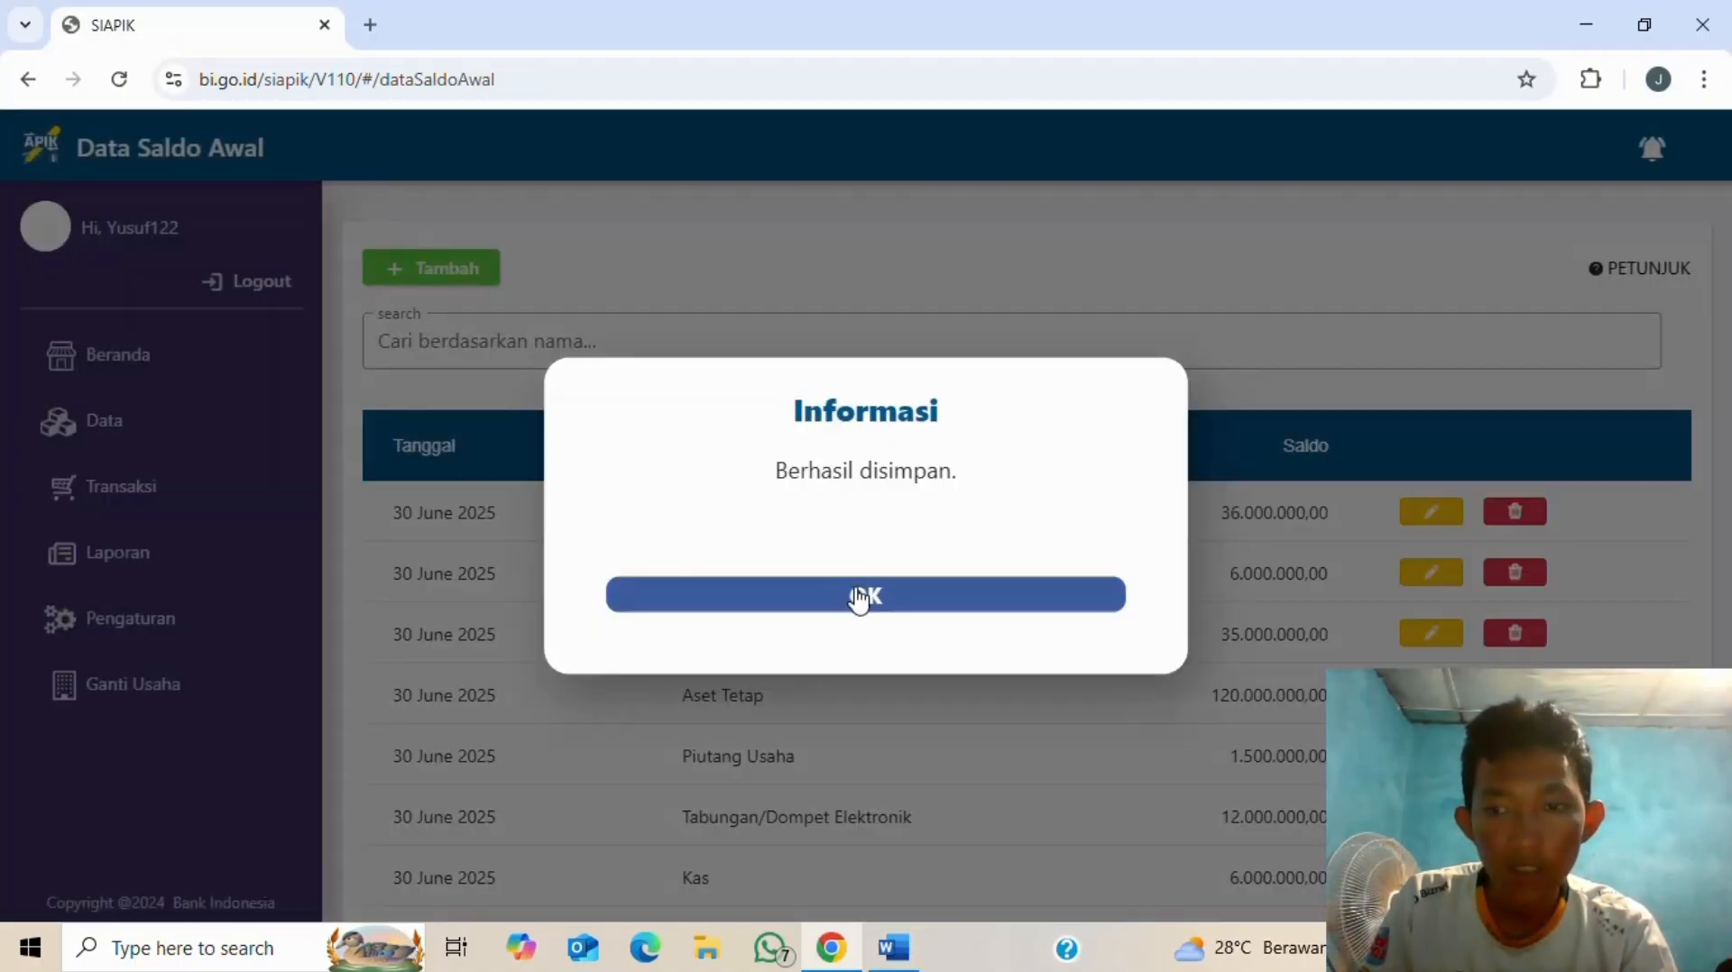
click(861, 595)
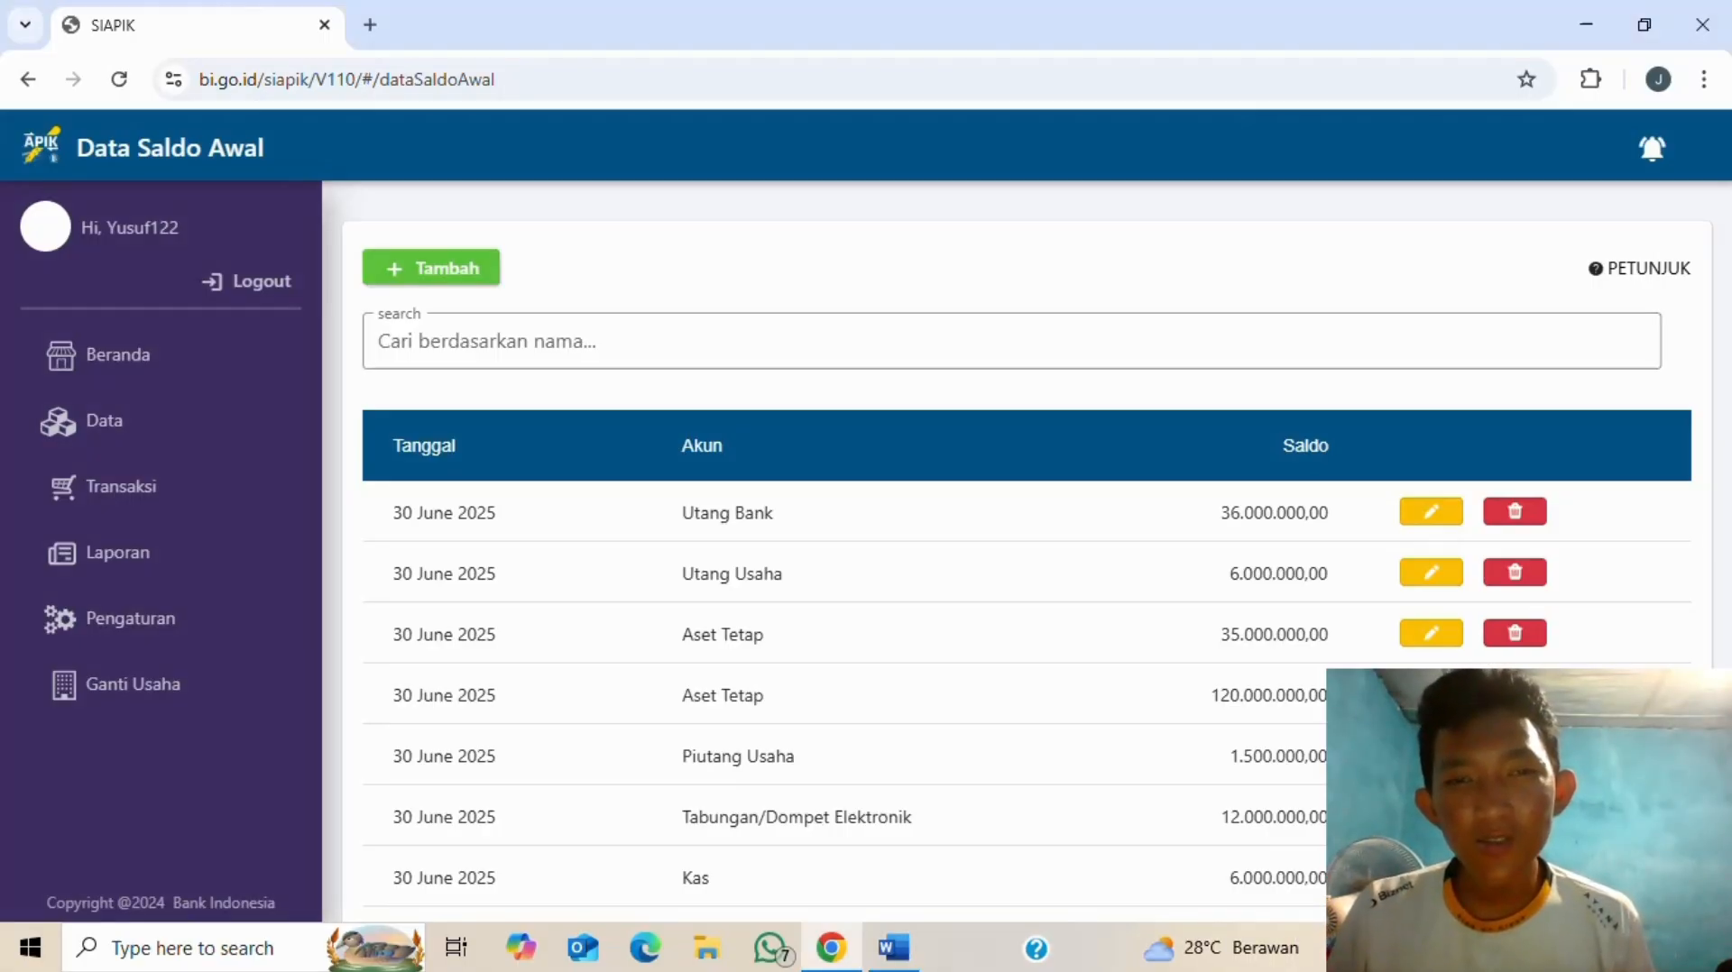
- Start a new opening balance entry with Modal as the account
key(alt+Tab)
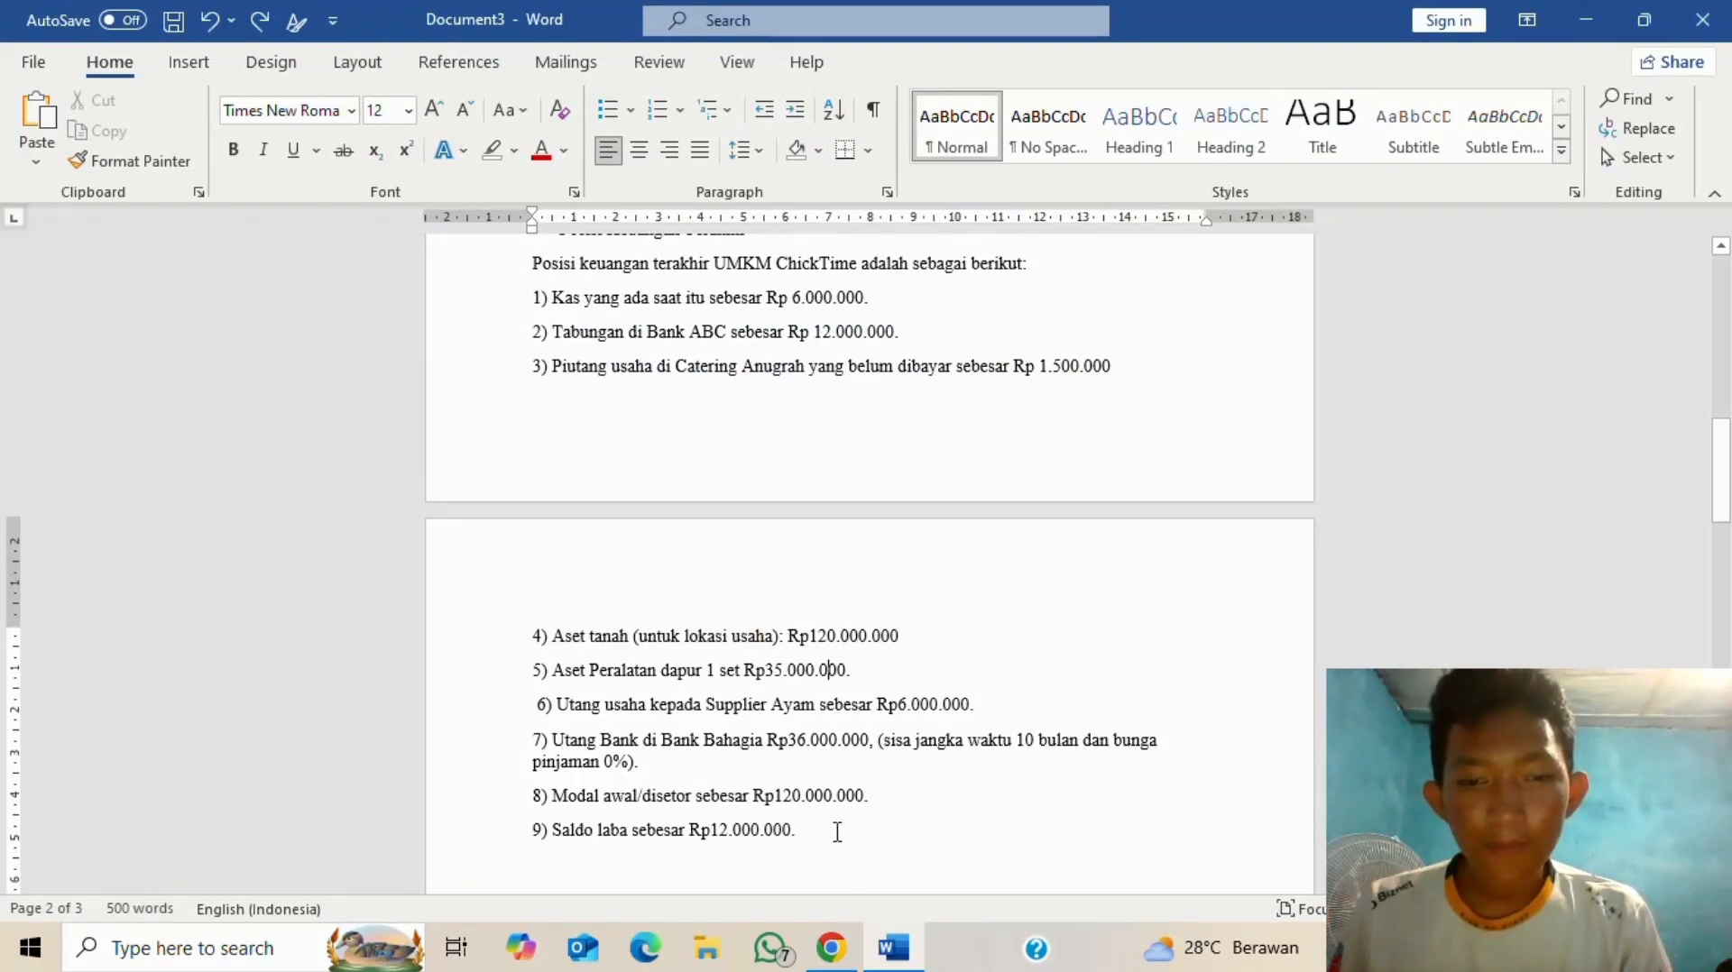
click(831, 947)
click(405, 262)
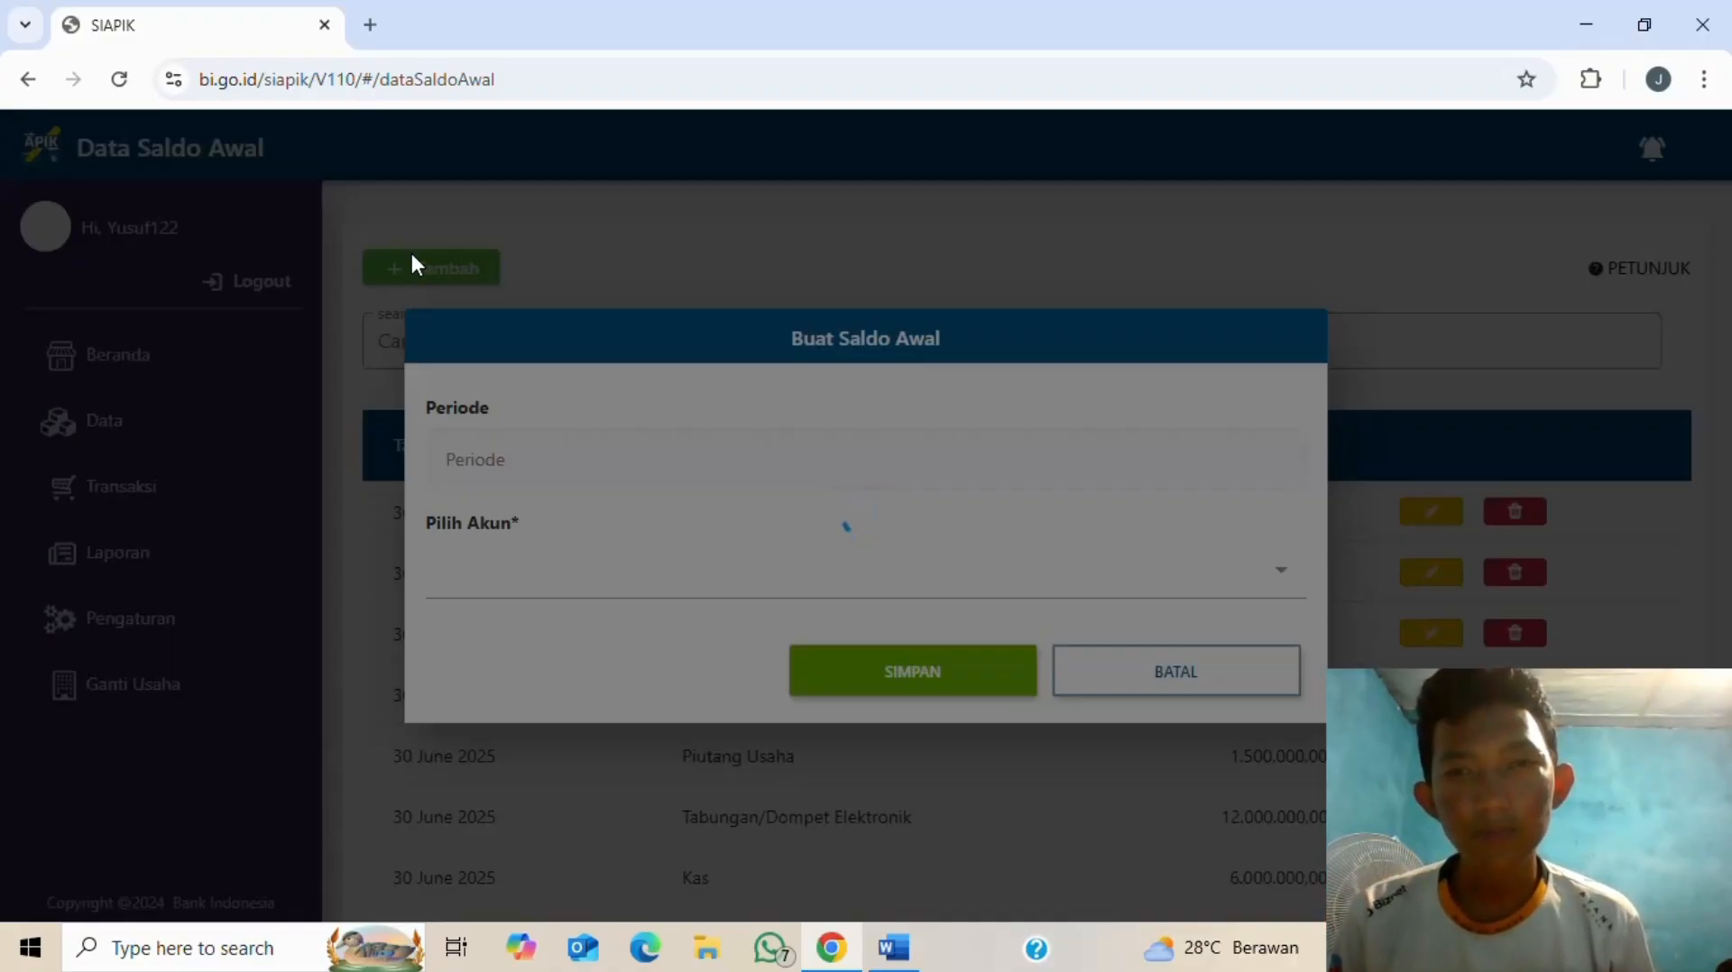
key(alt+Tab)
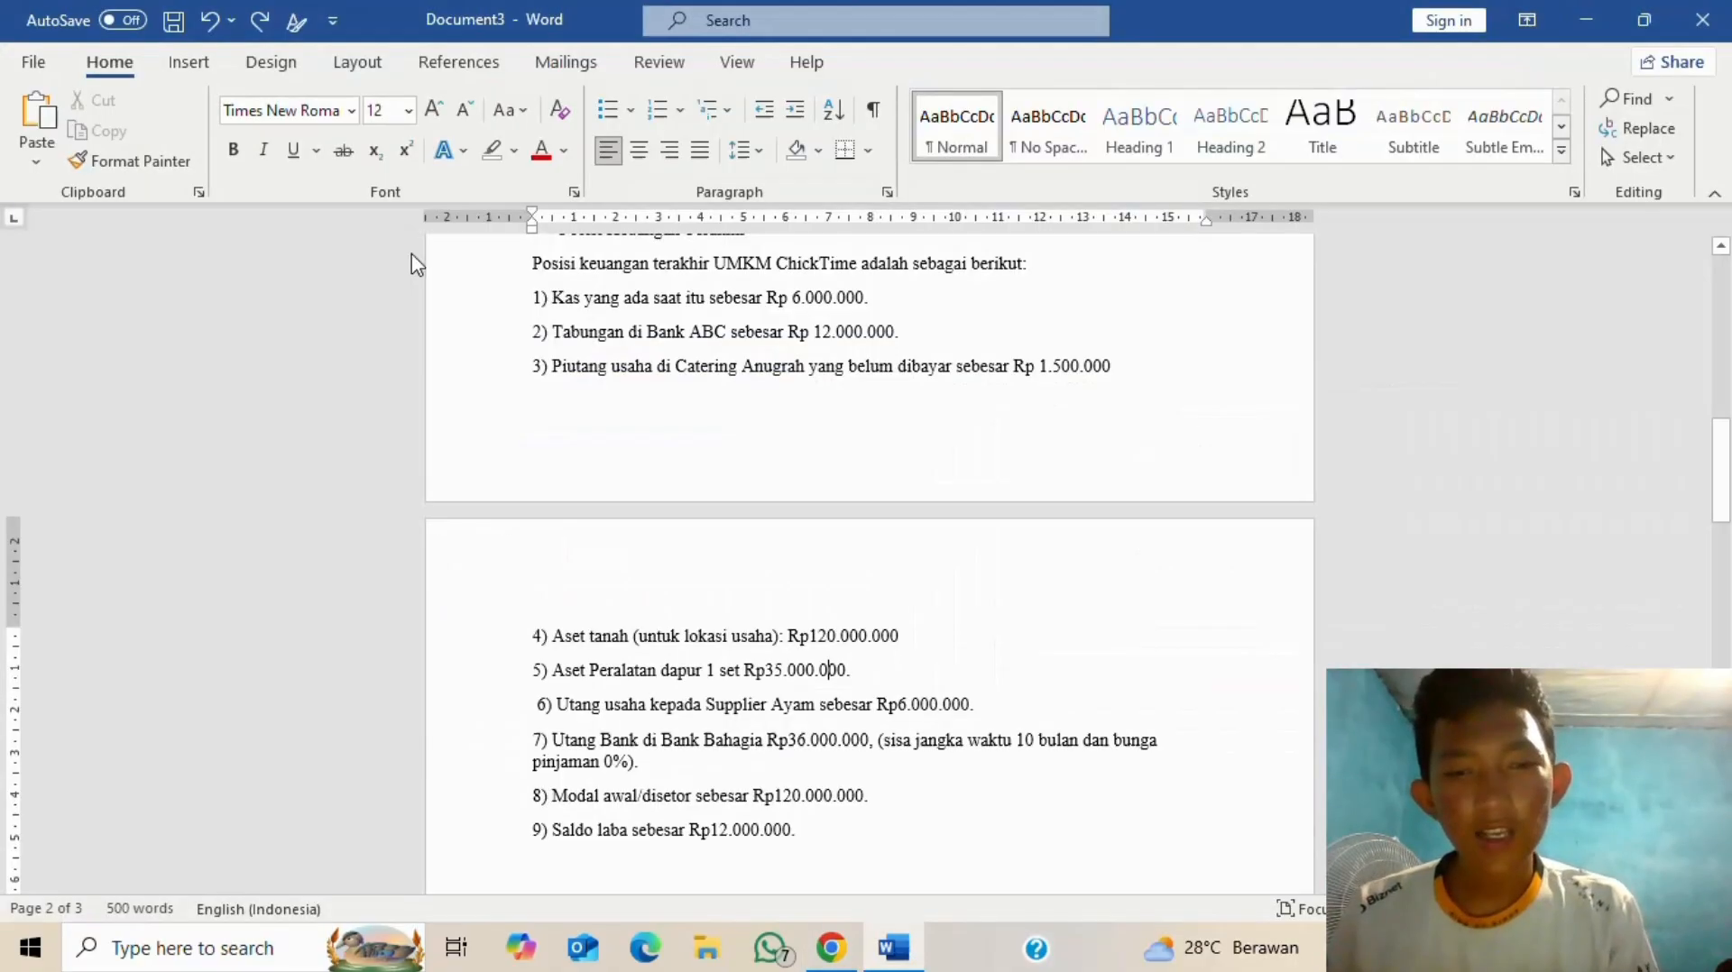
key(alt+Tab)
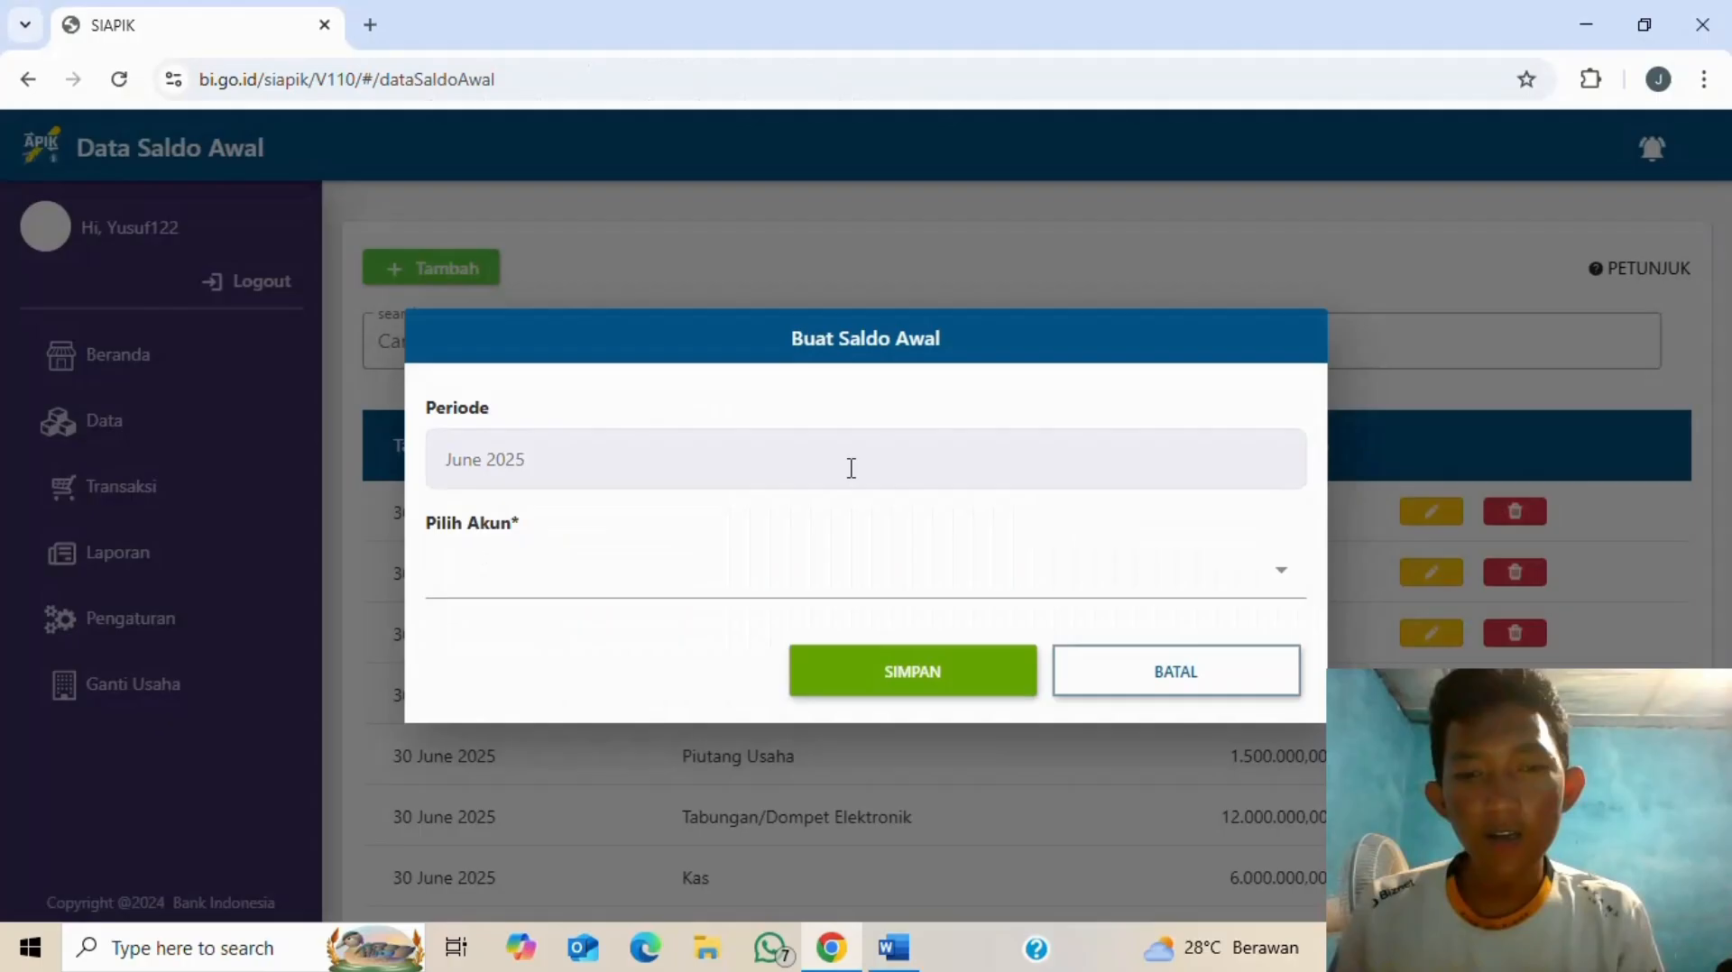
click(934, 583)
scroll(642, 557, down, 6)
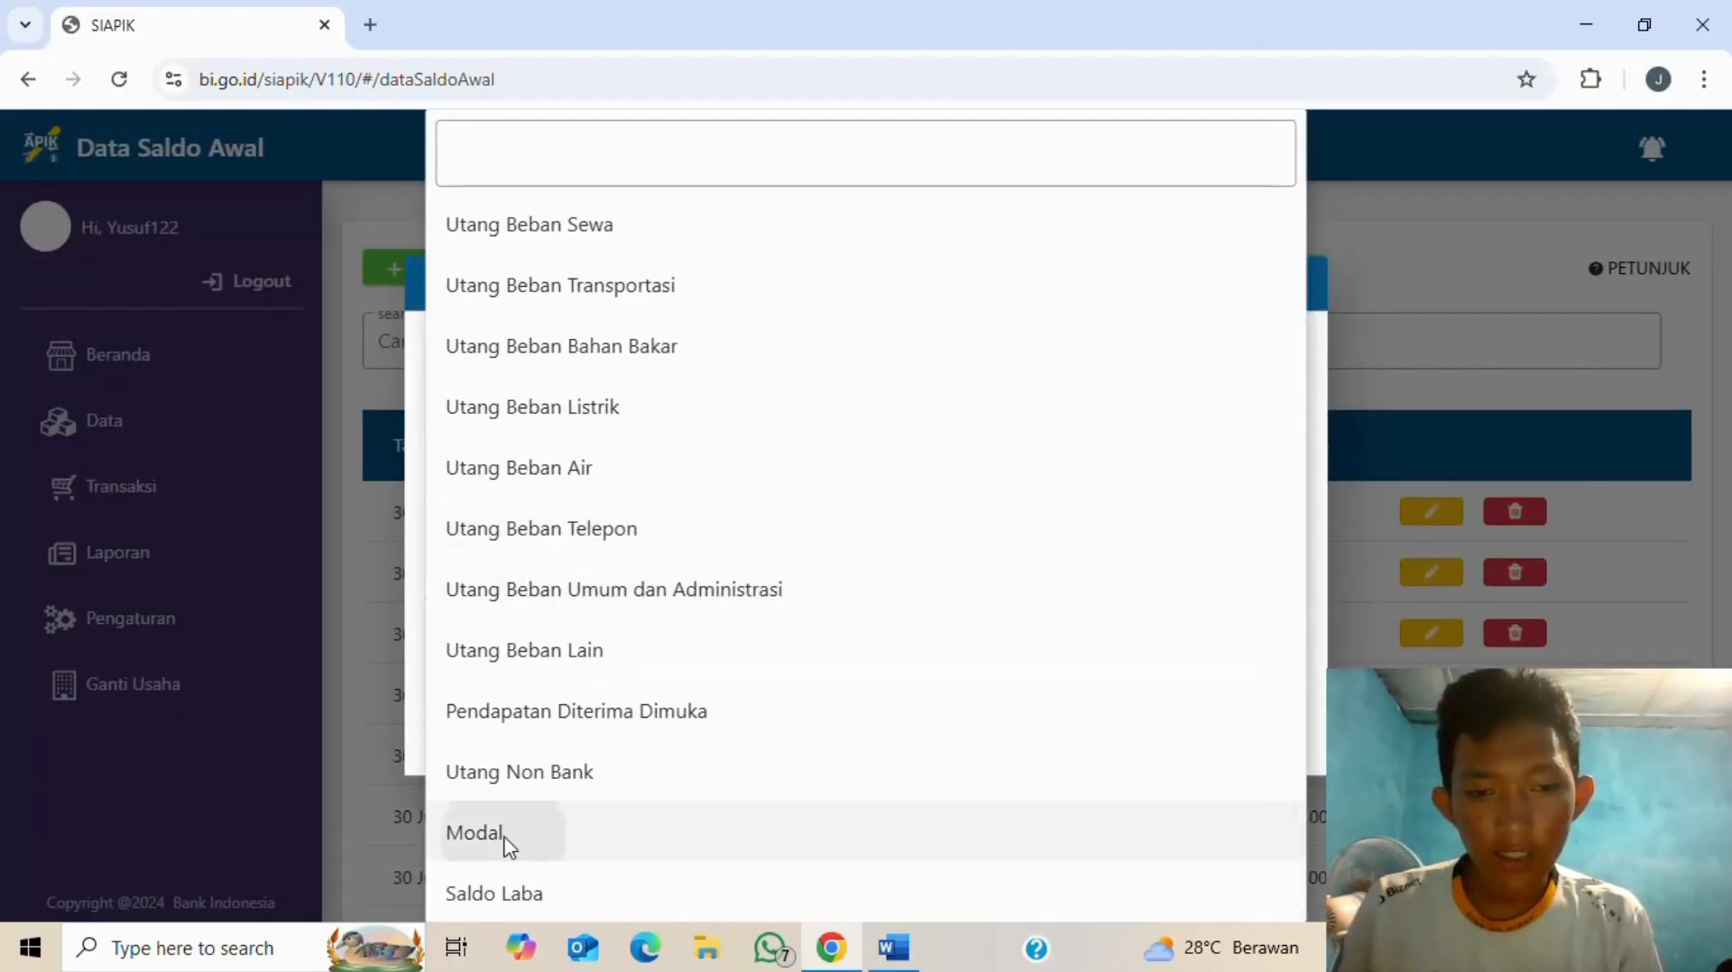
click(507, 849)
- Enter Rp 120.000.000 as the Modal opening balance and save it
click(956, 638)
key(Tab)
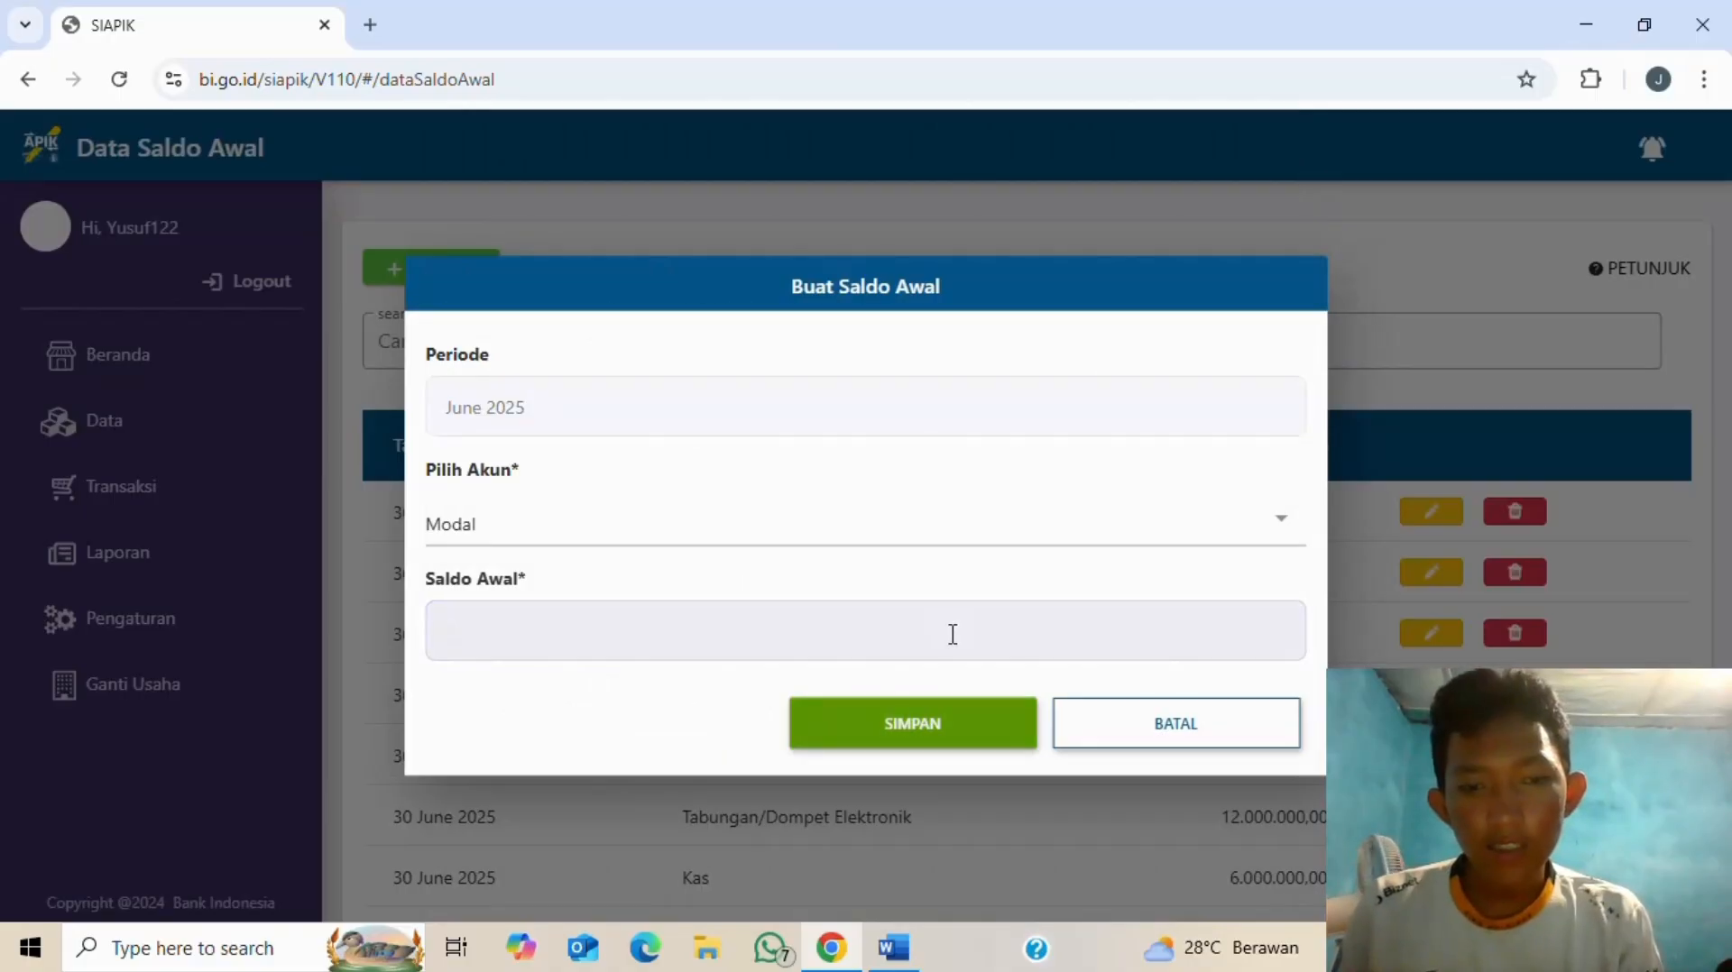
click(951, 639)
key(alt+Tab)
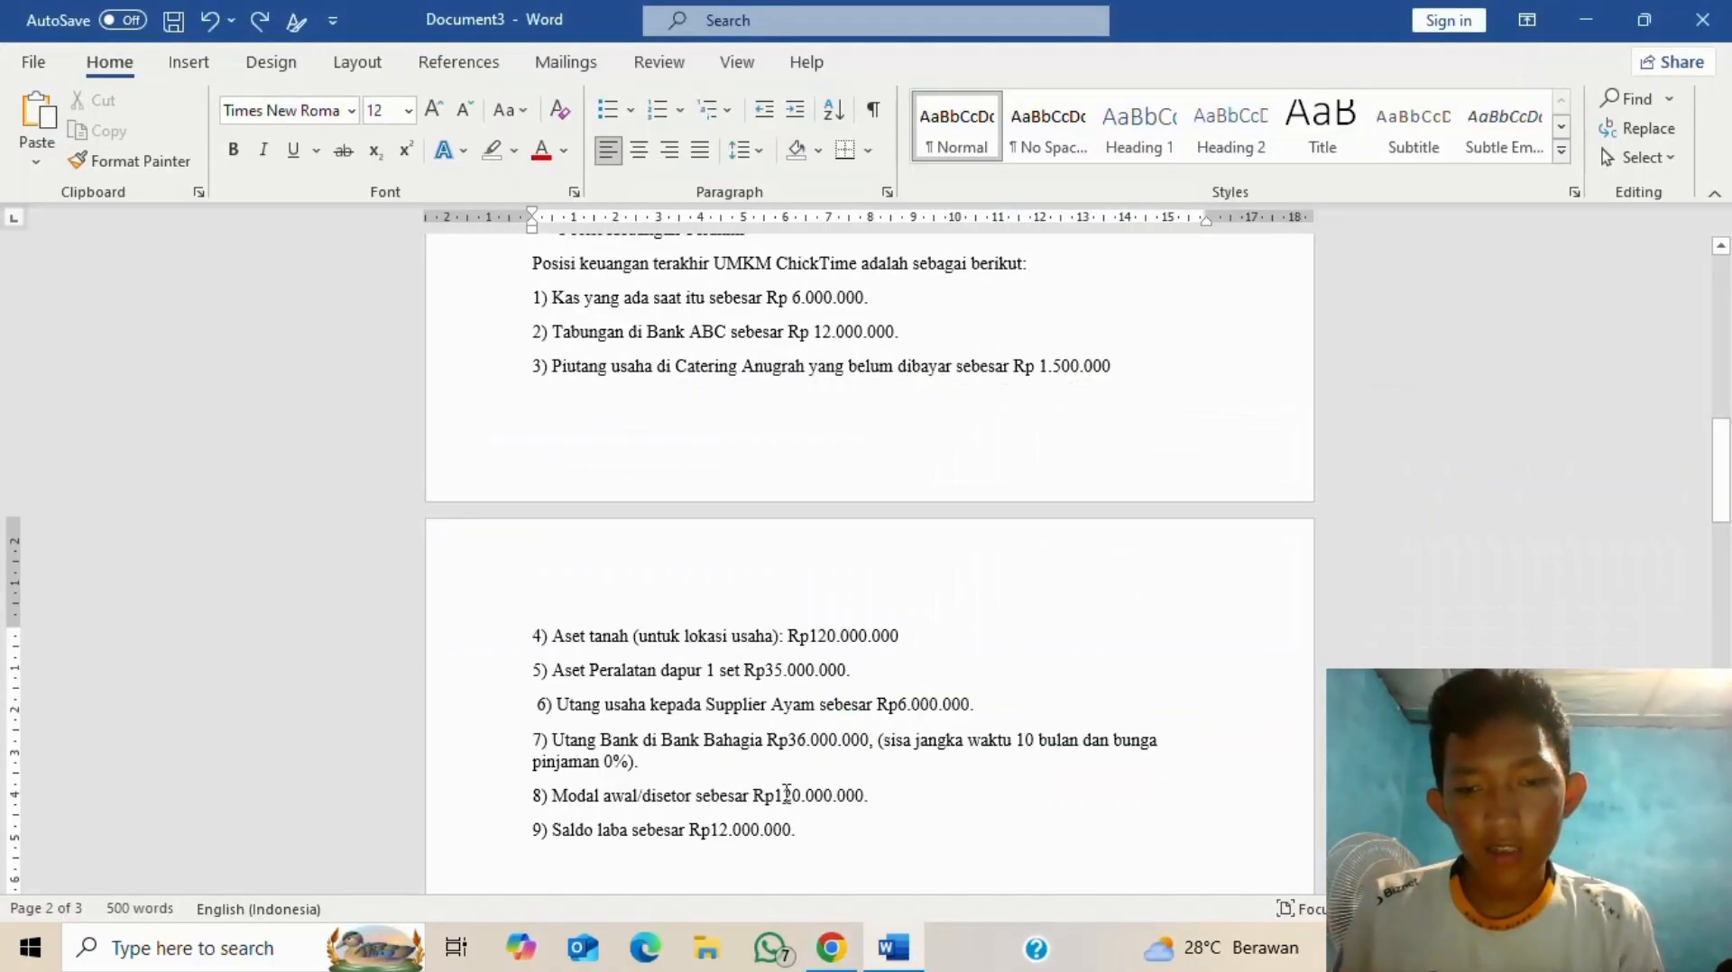
key(alt+Tab)
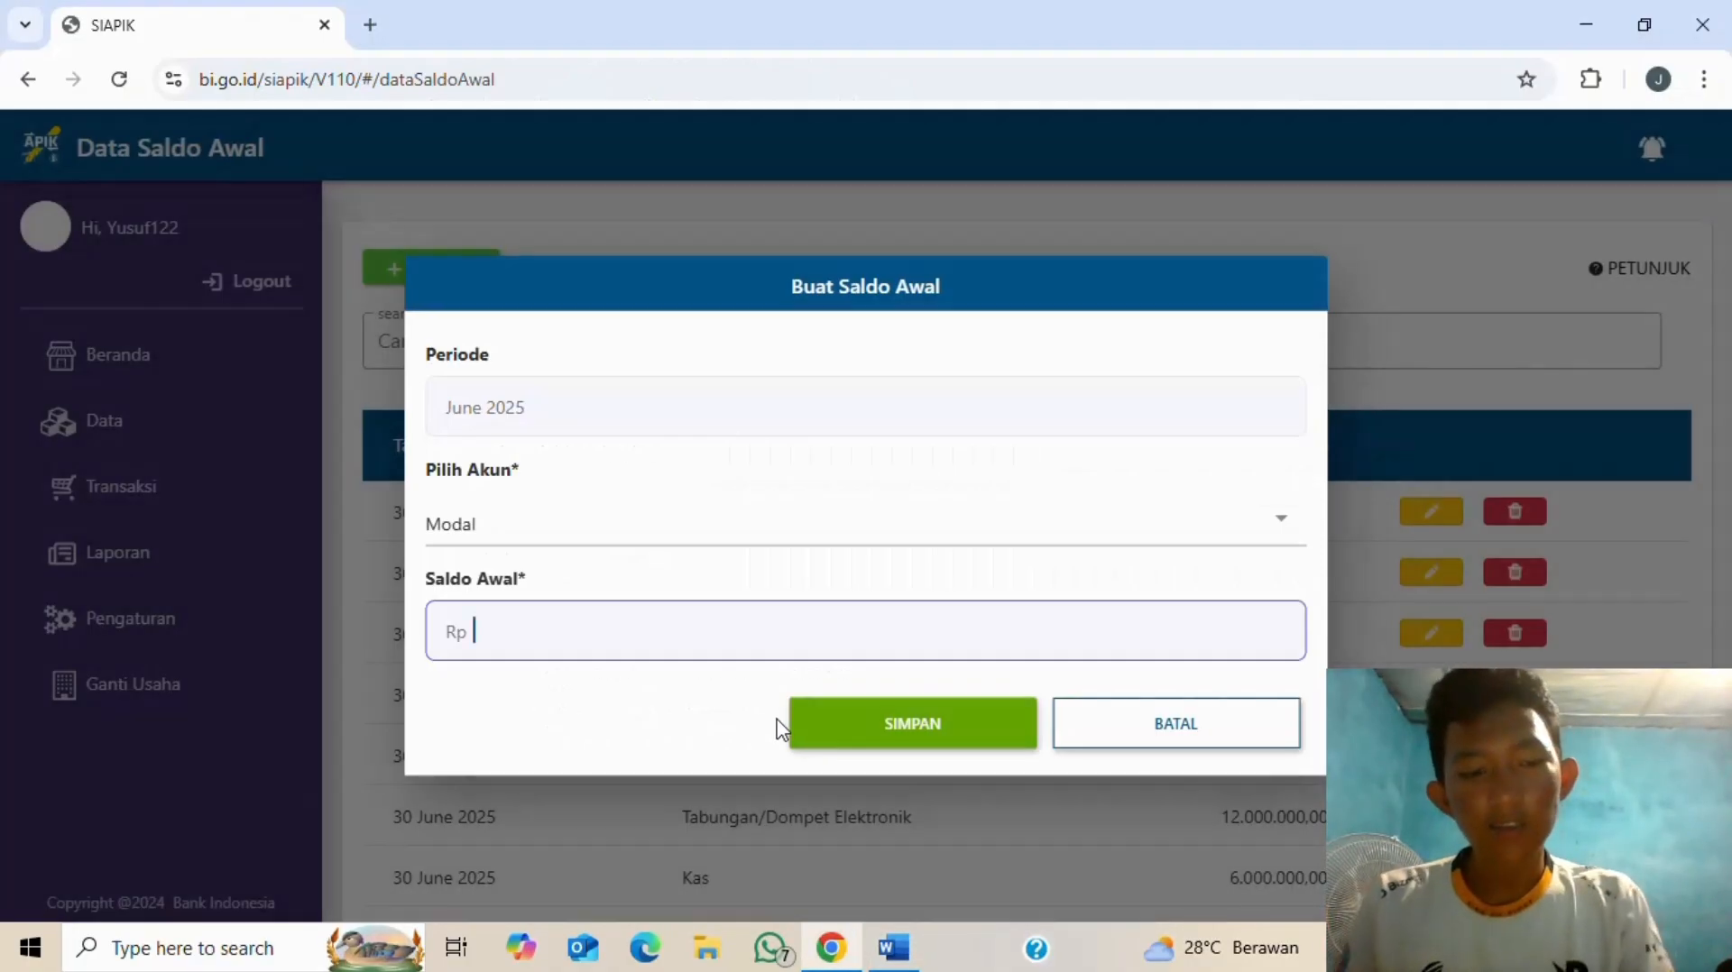
text(120.000.000)
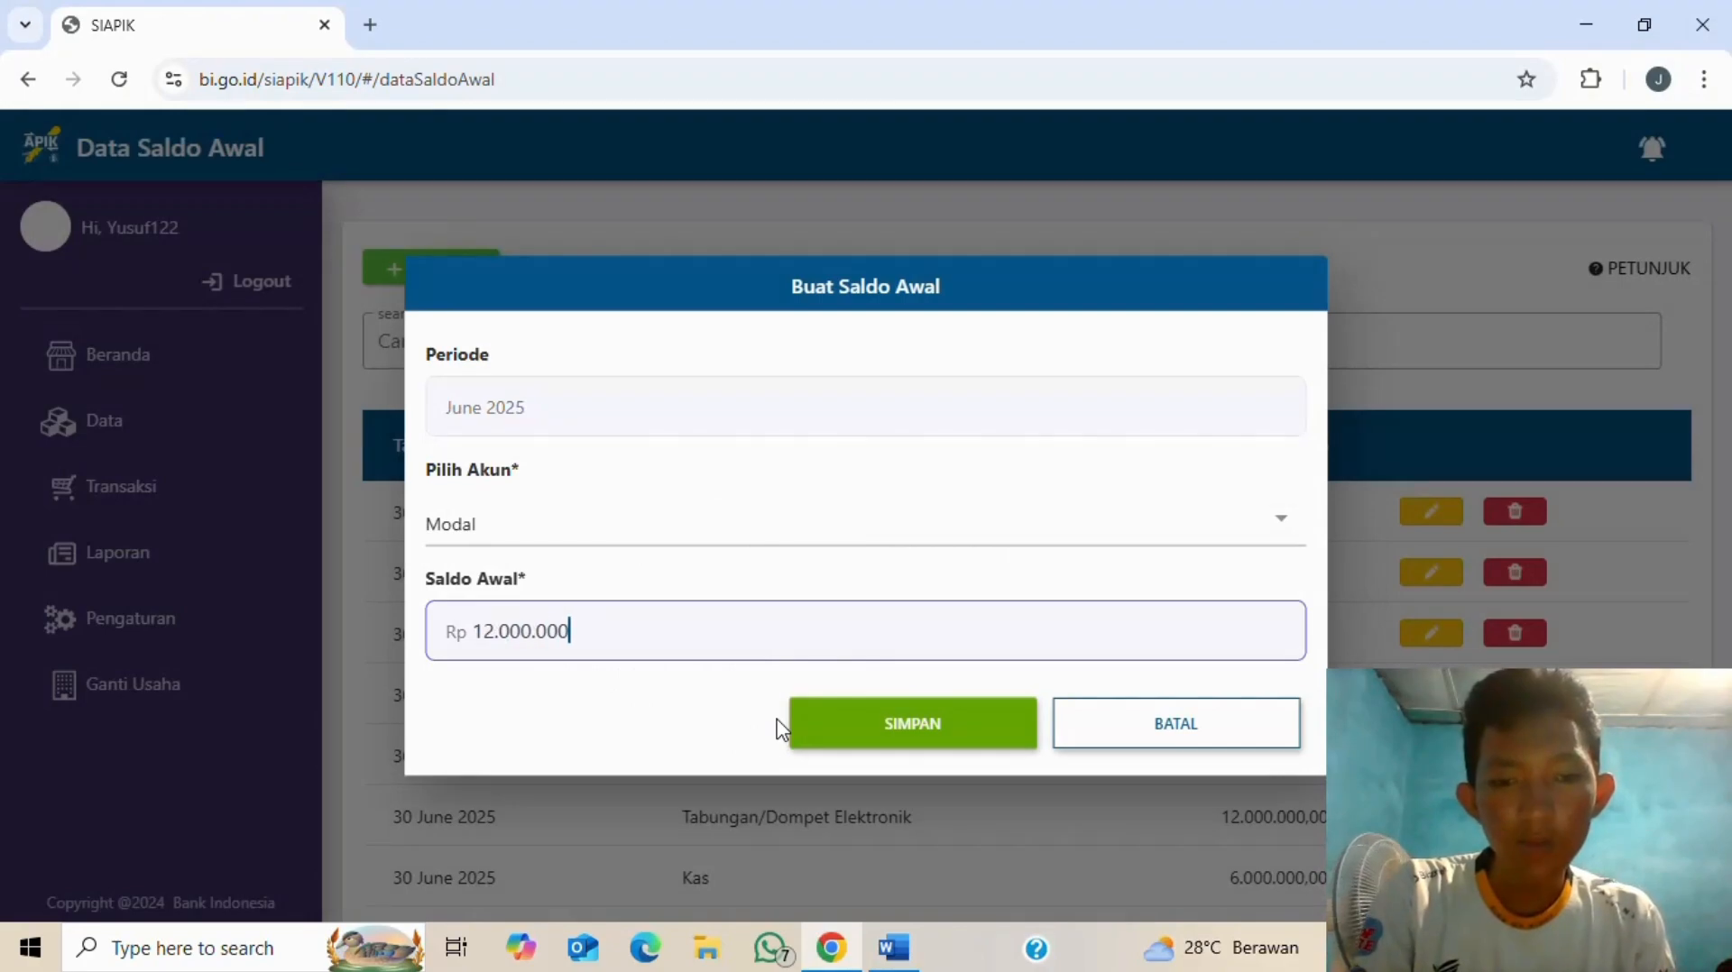
click(920, 728)
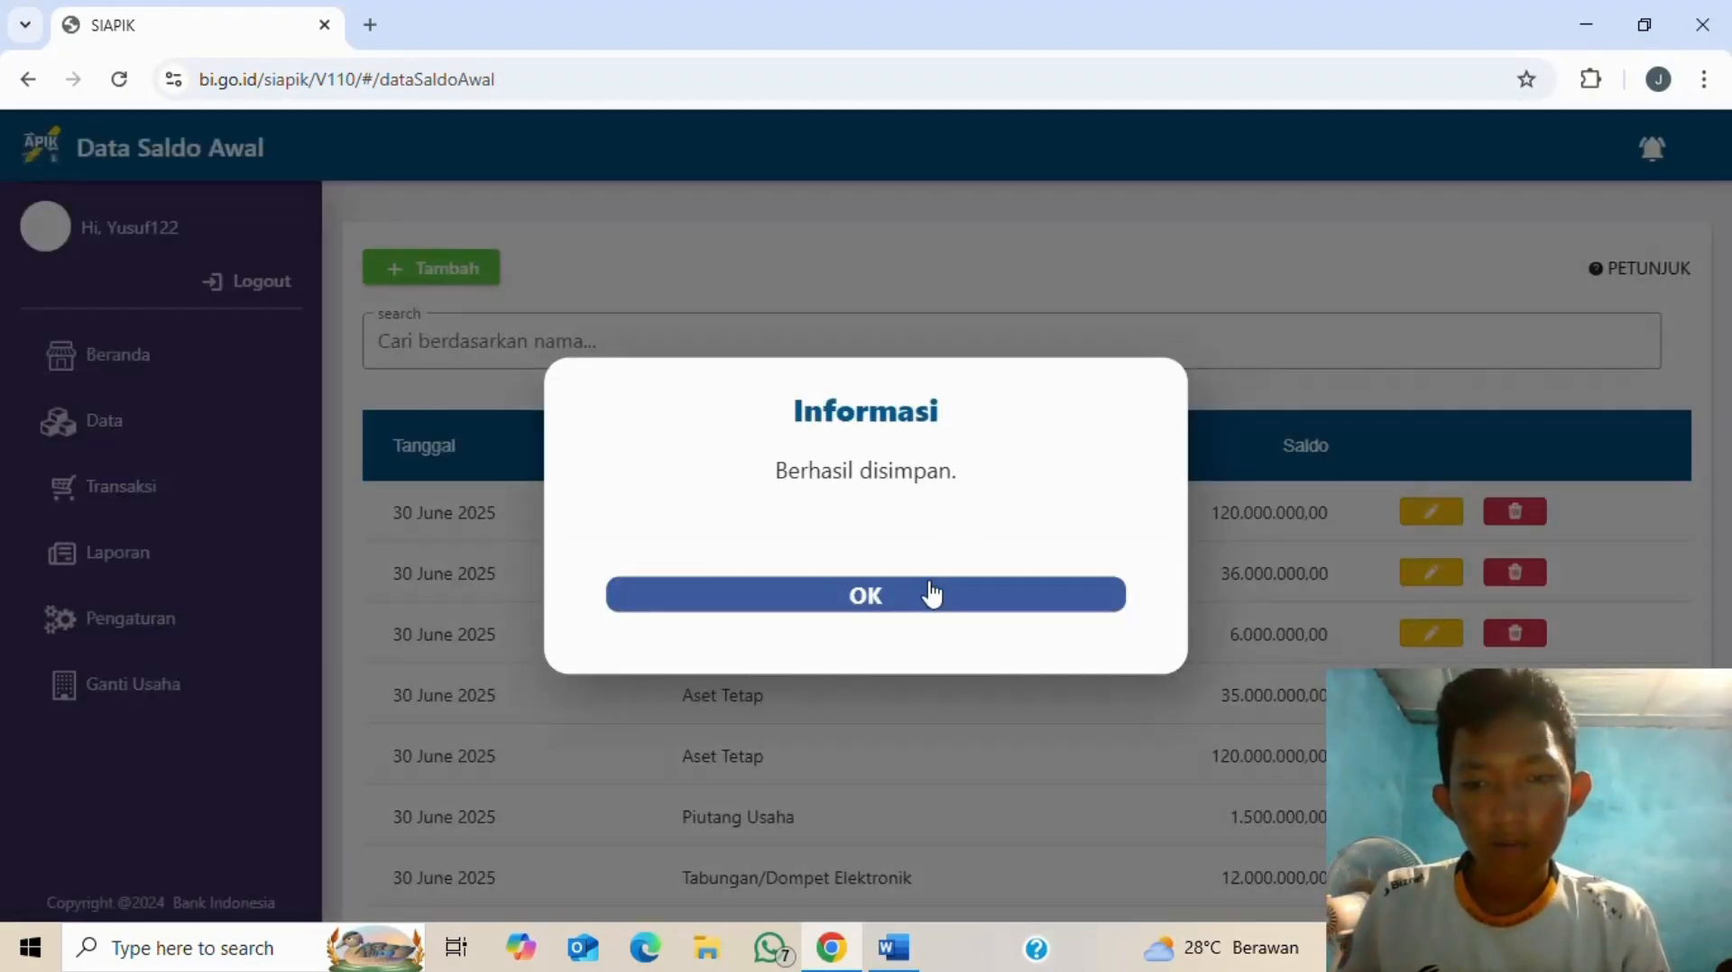
click(935, 599)
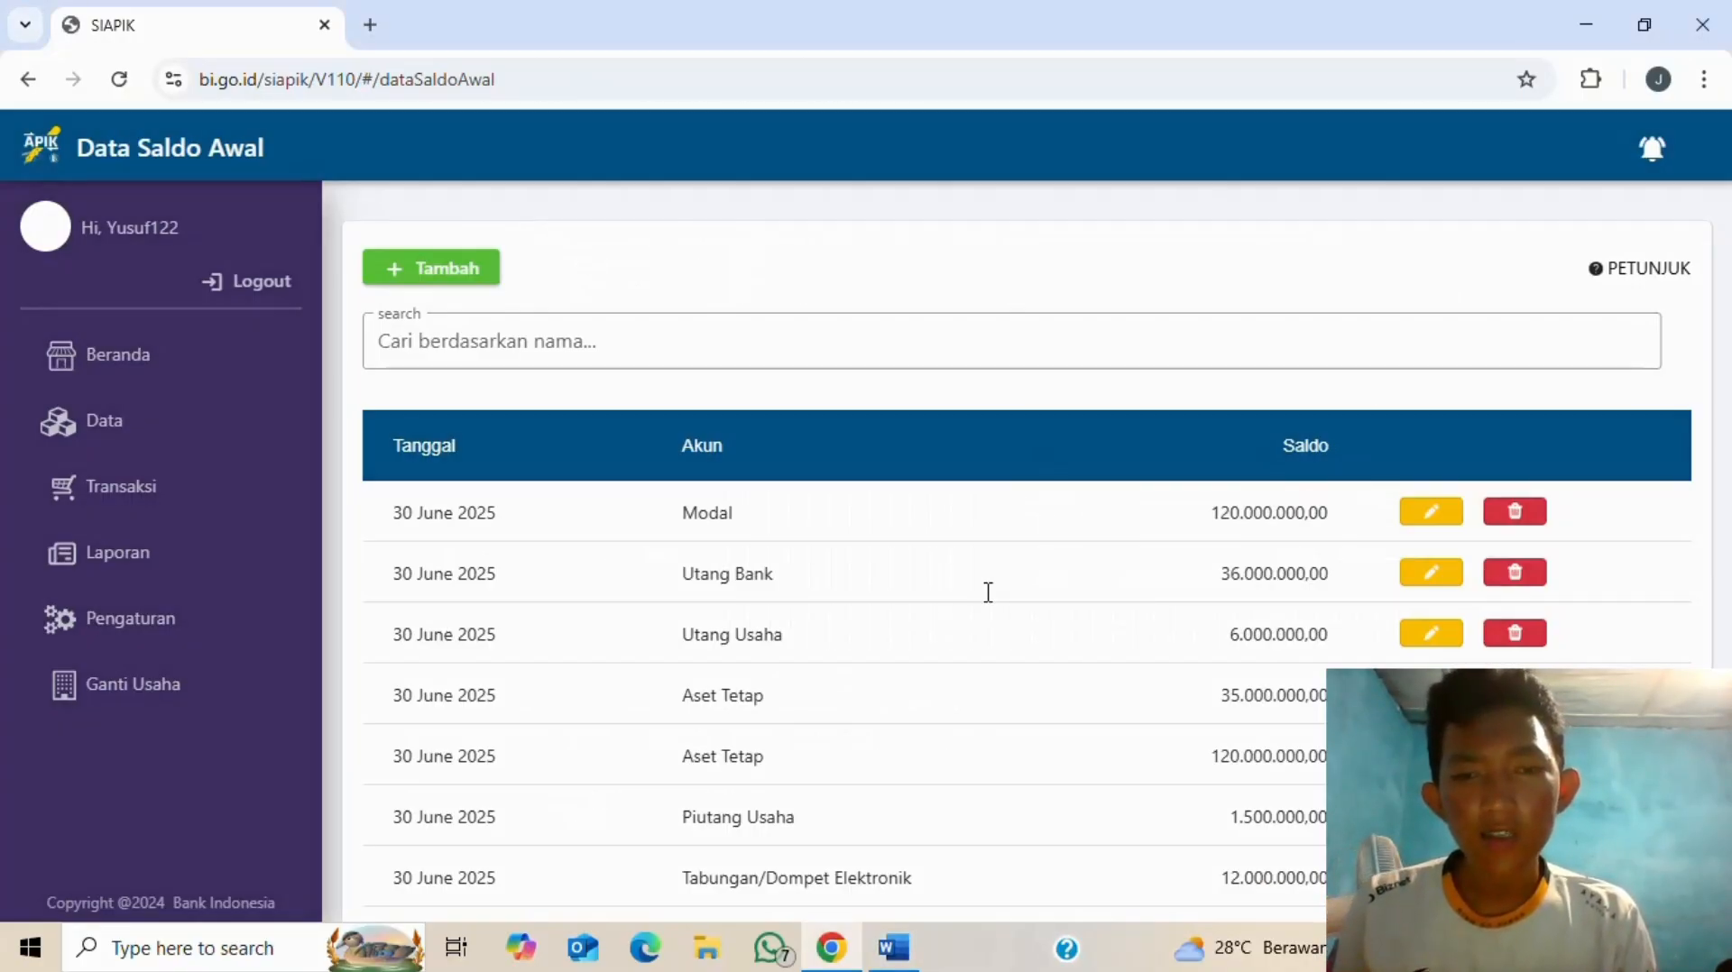
- Start another opening balance entry with Saldo Laba as the account
key(alt+Tab)
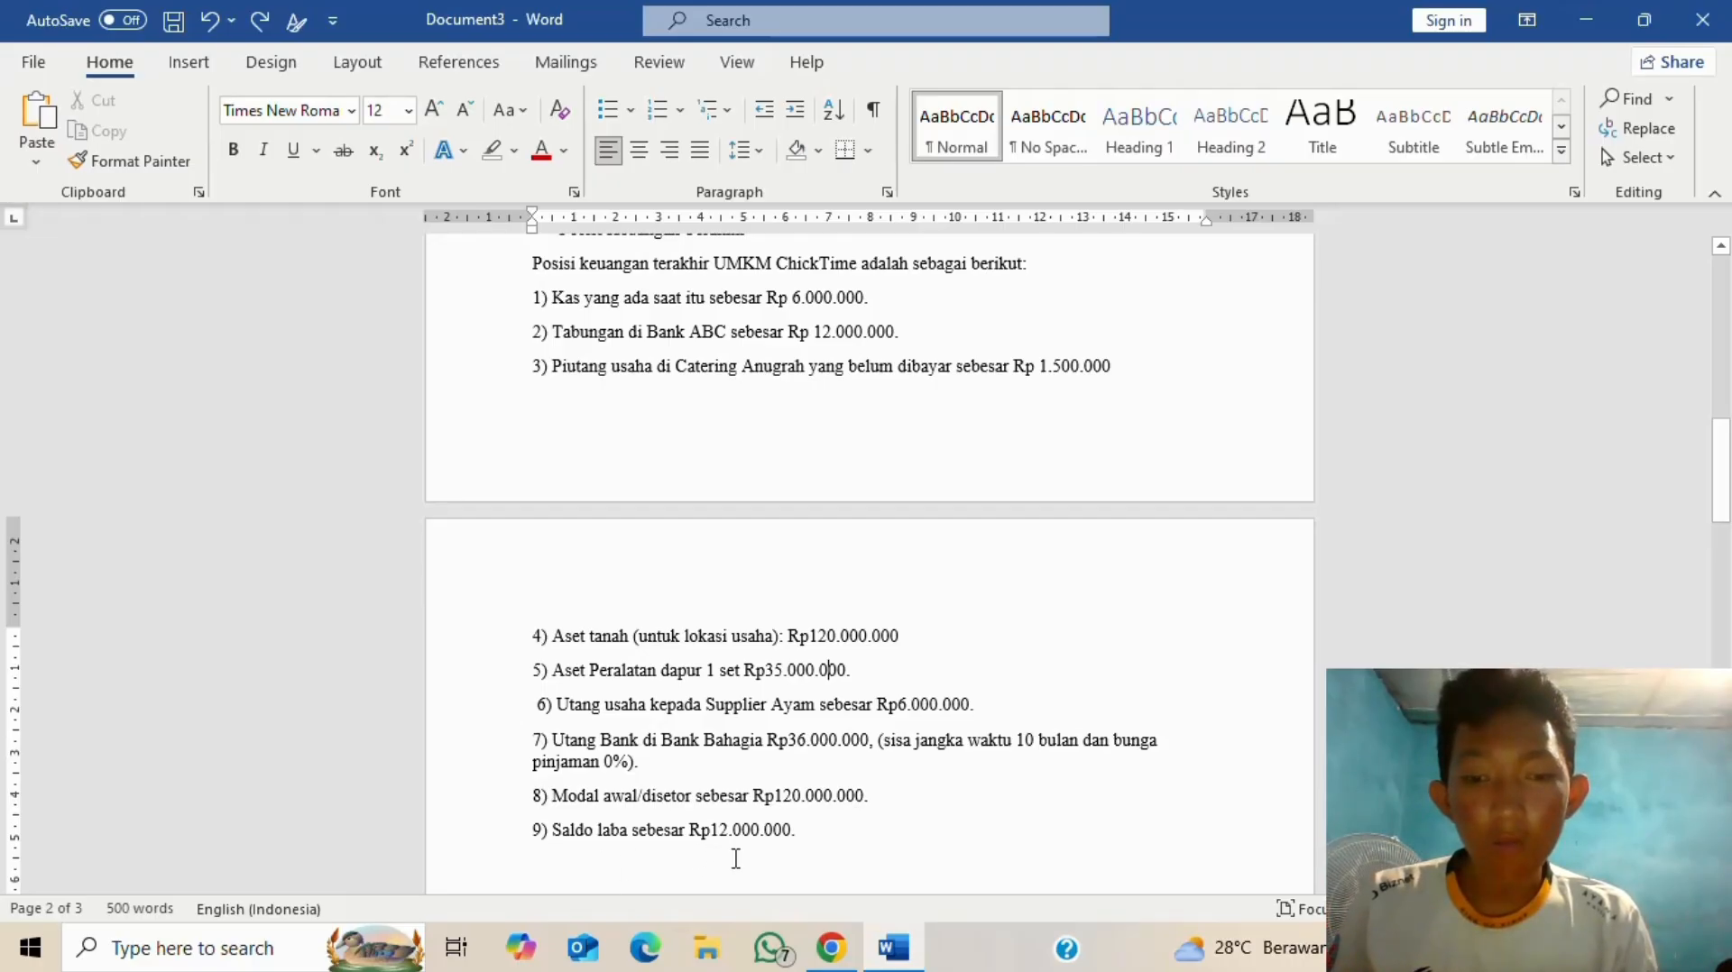
key(alt+Tab)
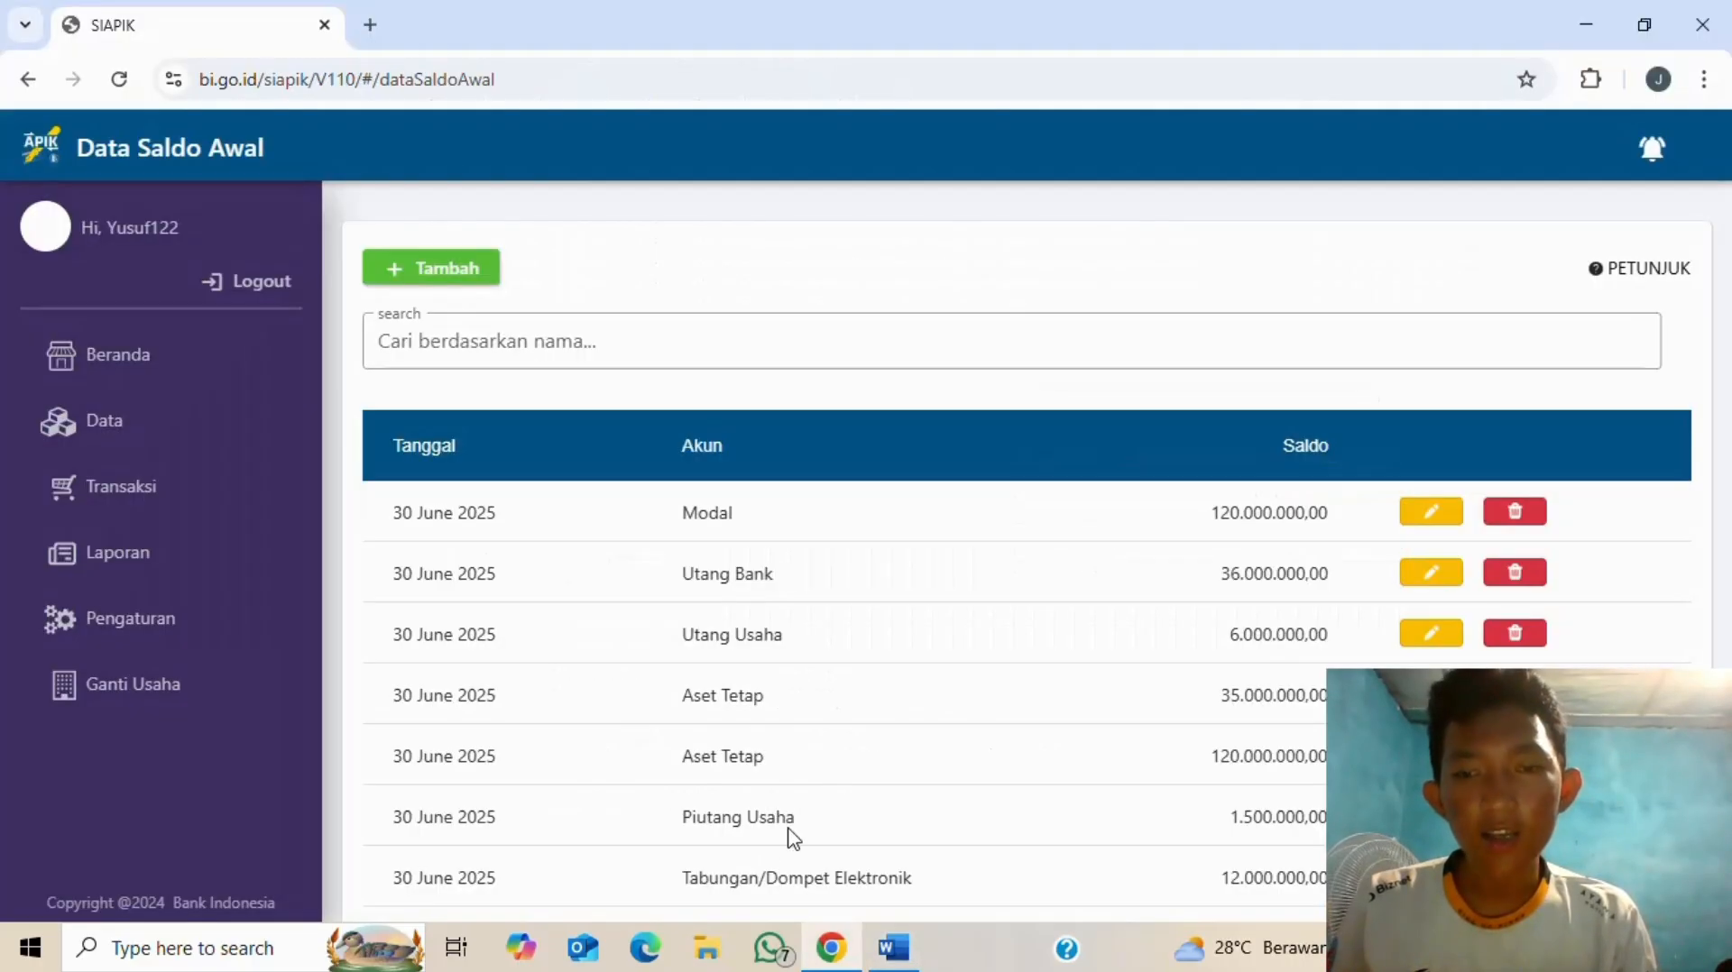
click(441, 269)
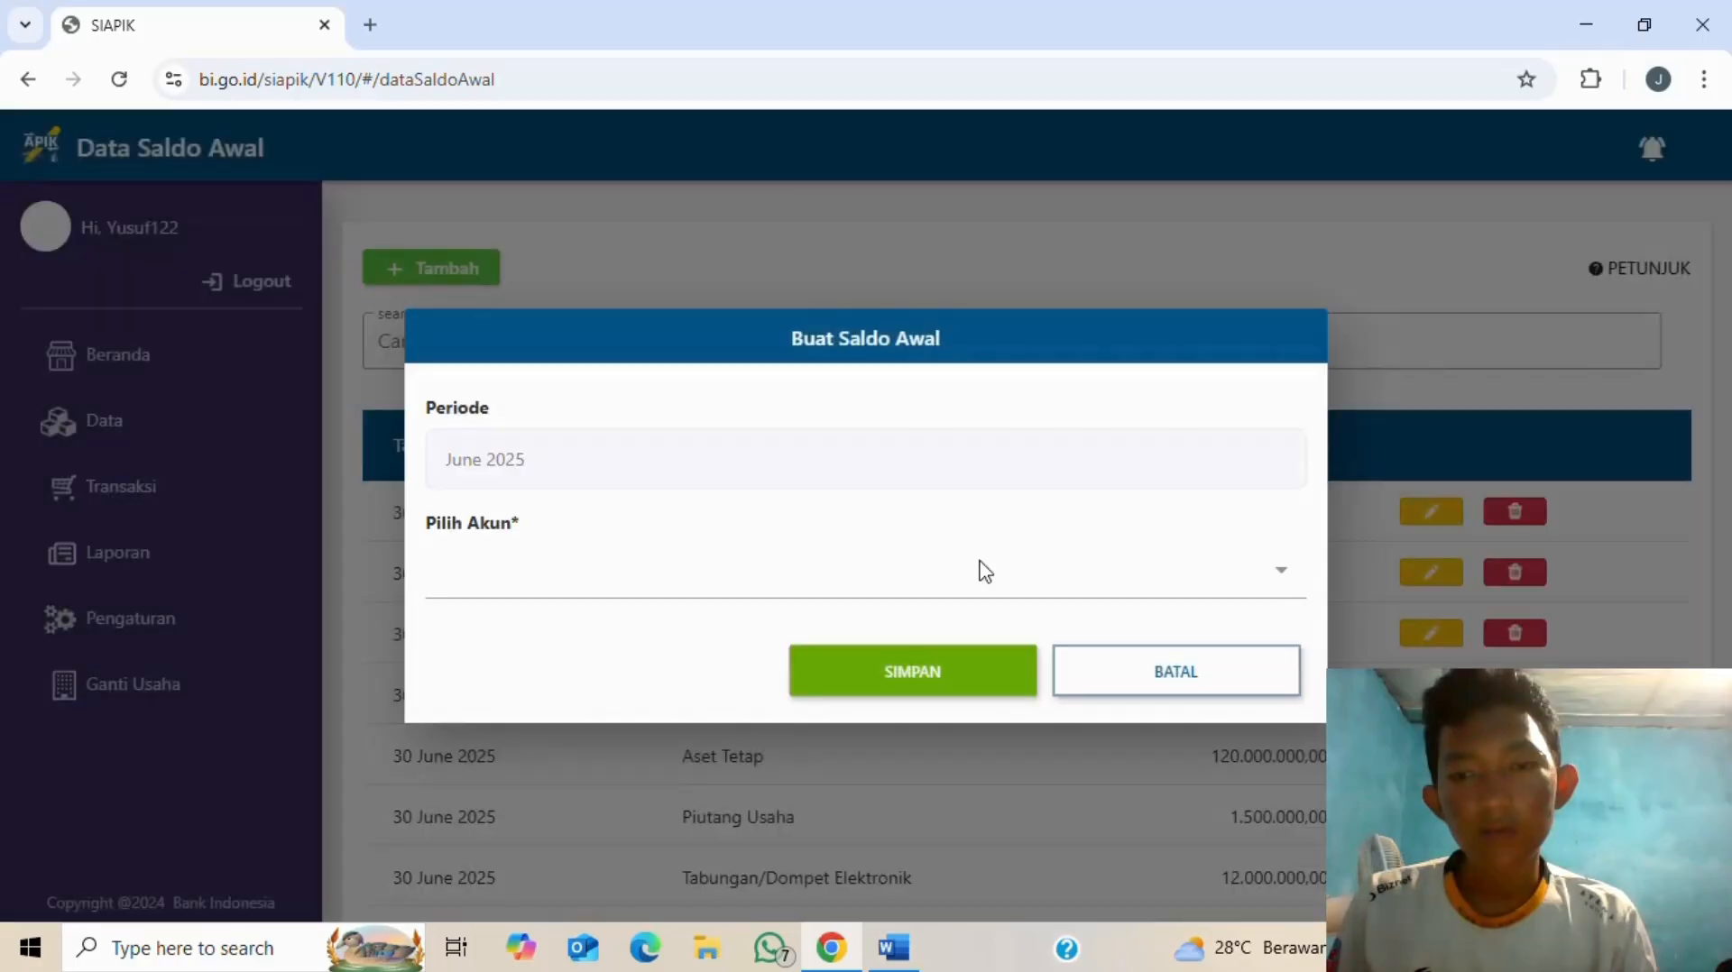
click(979, 570)
scroll(767, 677, down, 3)
scroll(767, 677, down, 5)
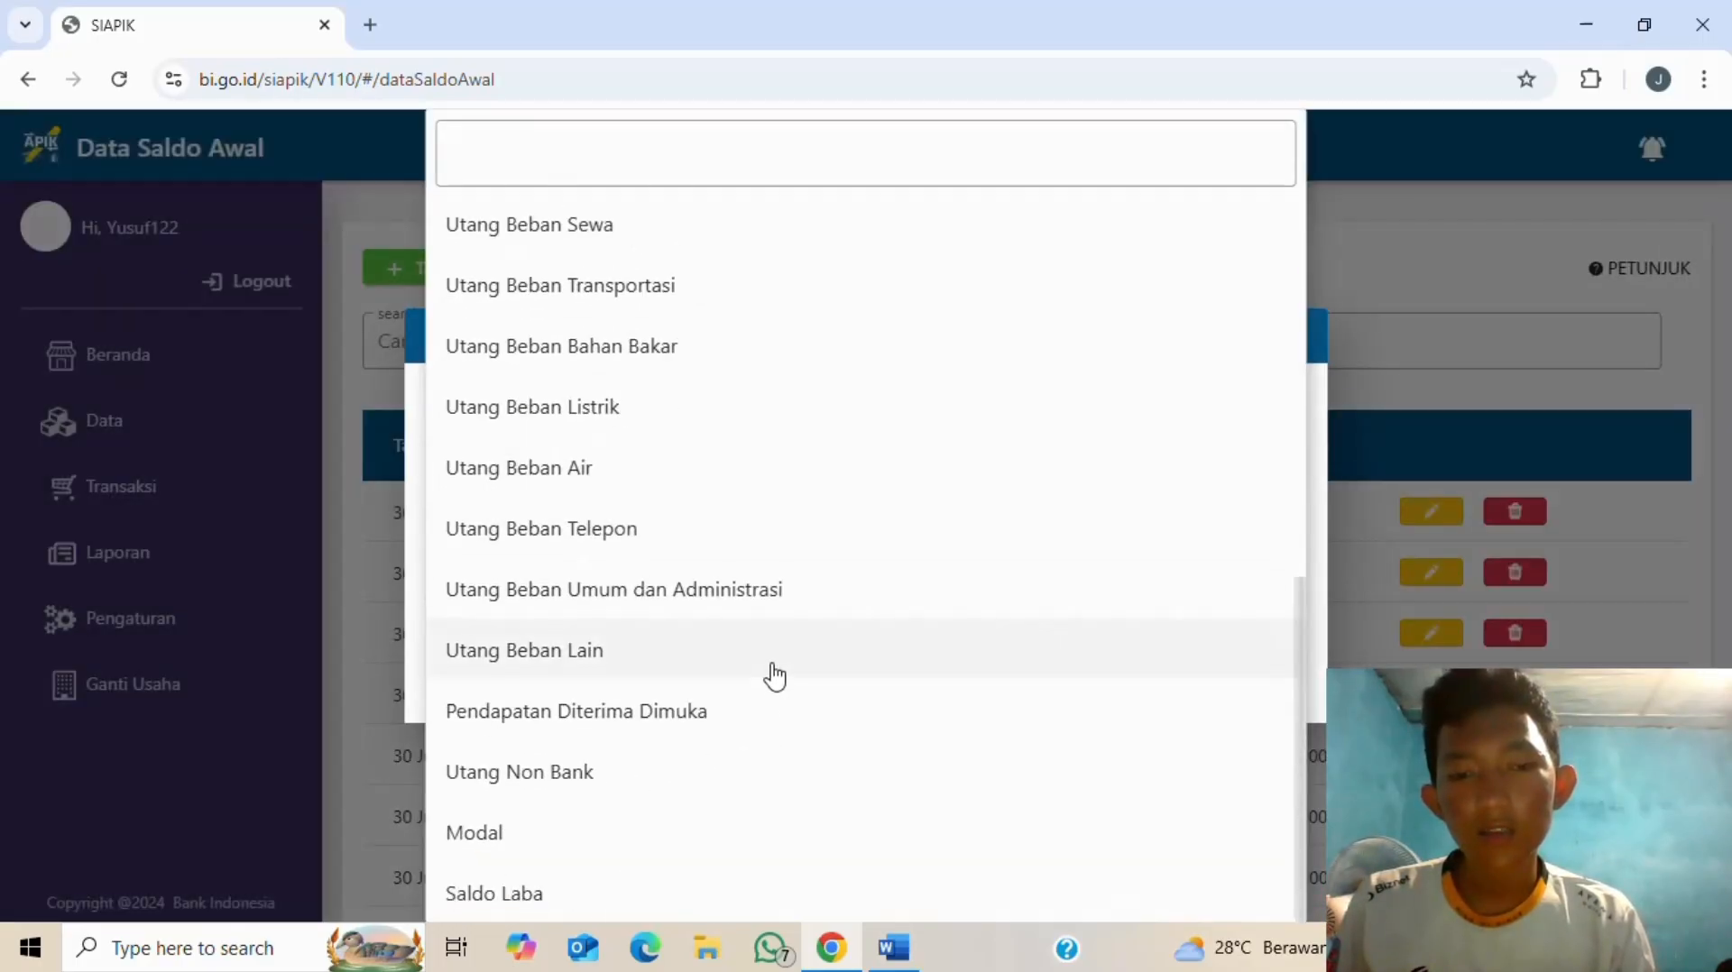
click(540, 895)
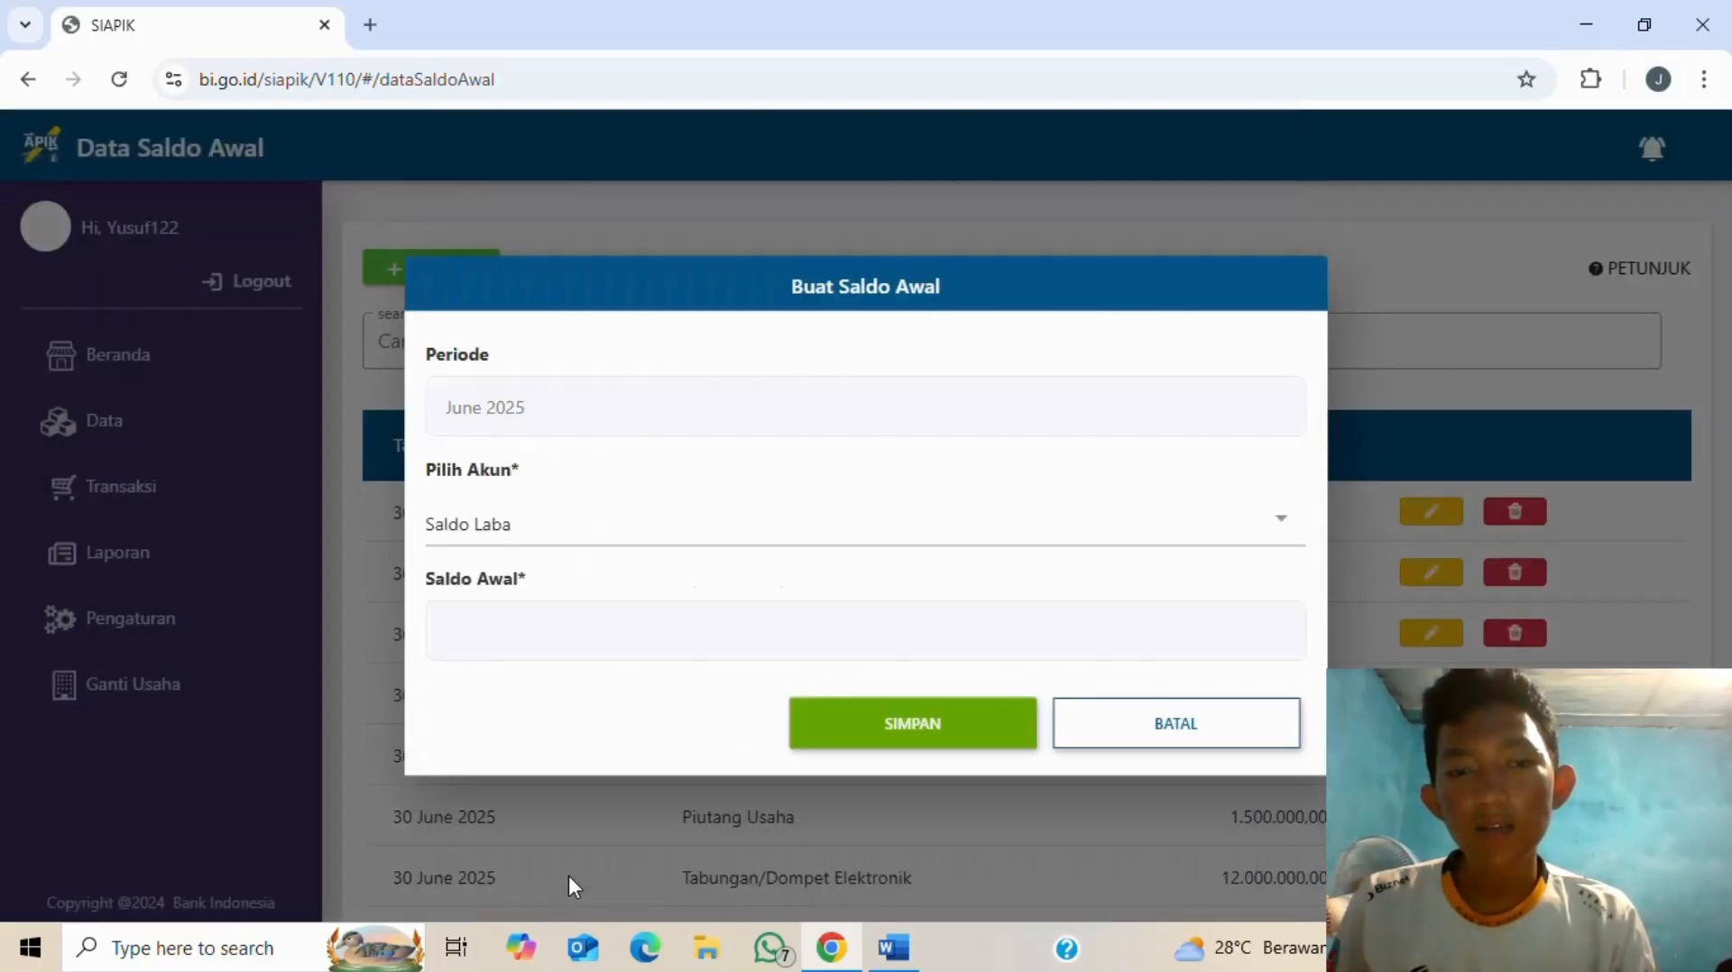
- Enter Rp 12.000.000 as the Saldo Laba opening balance and save it
key(alt+Tab)
key(alt+Tab)
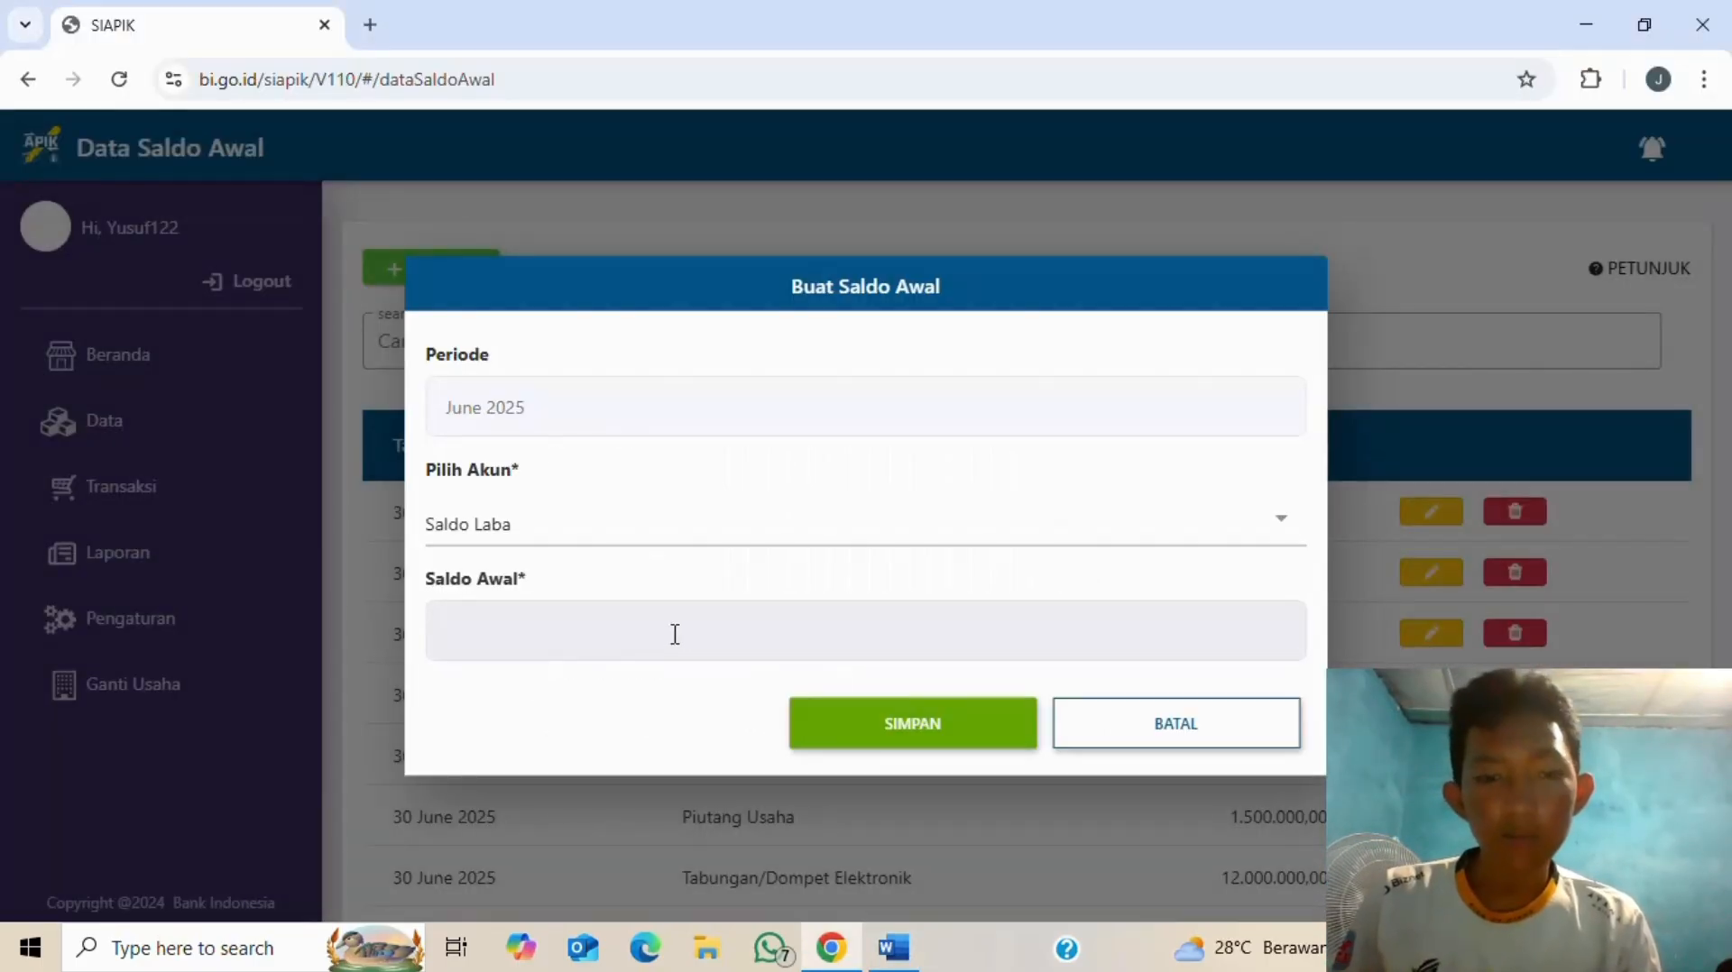
click(675, 634)
text(12.000)
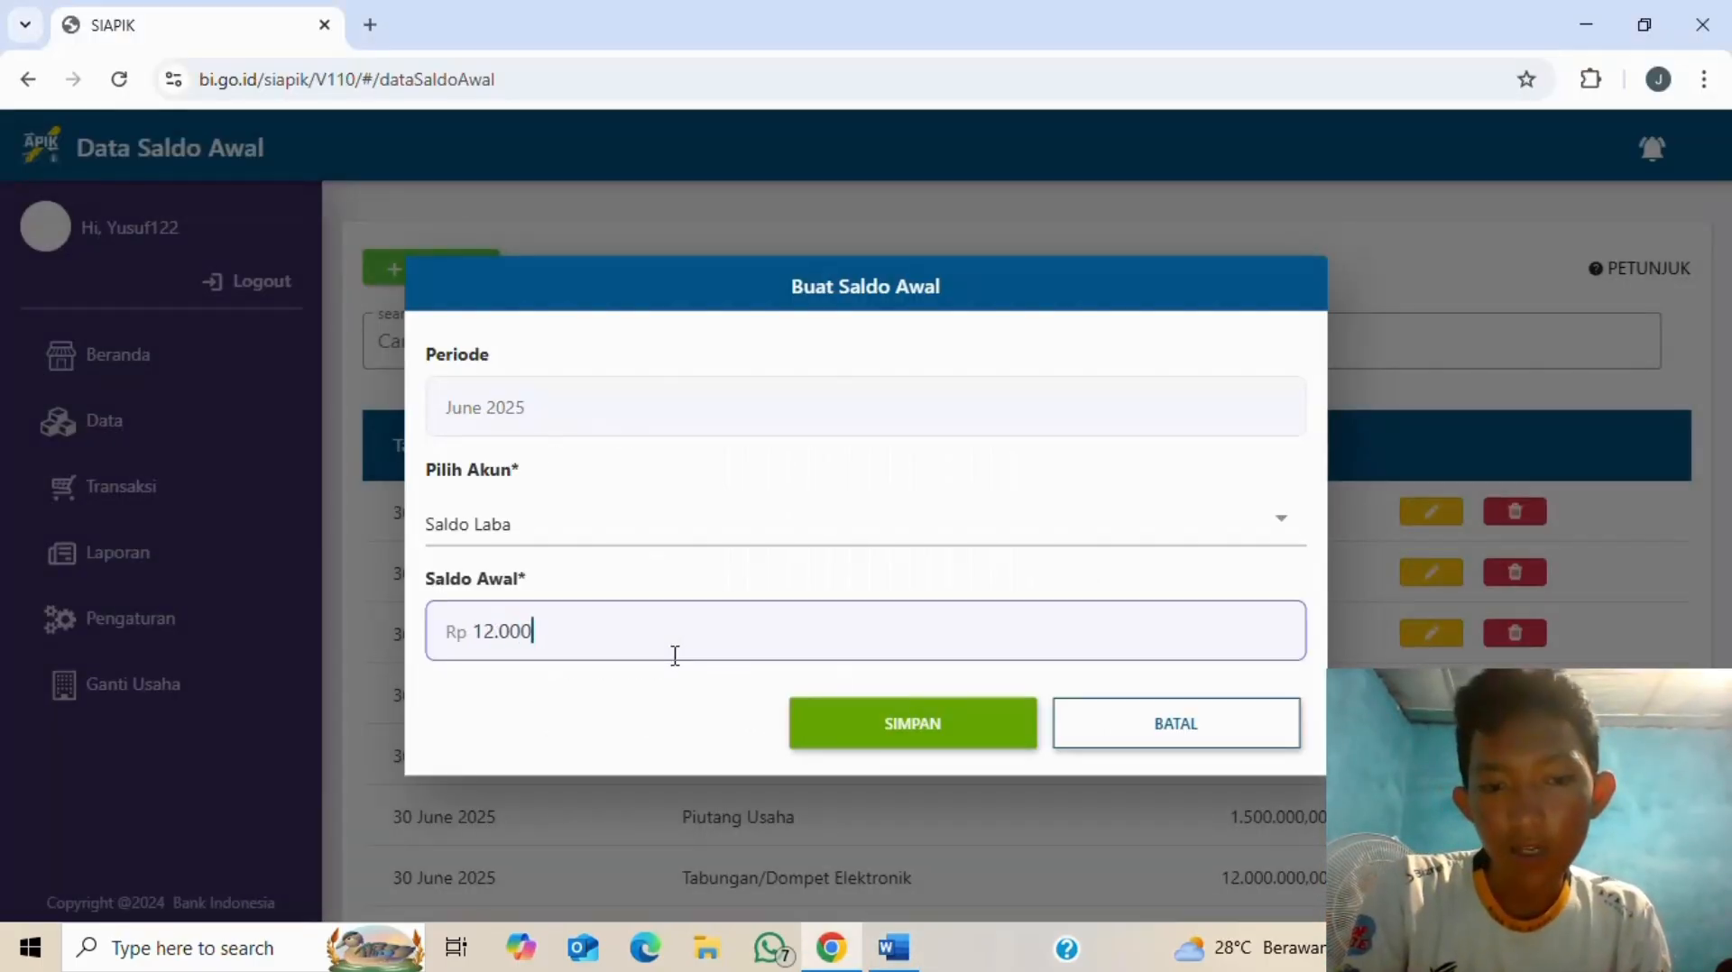
text(.000)
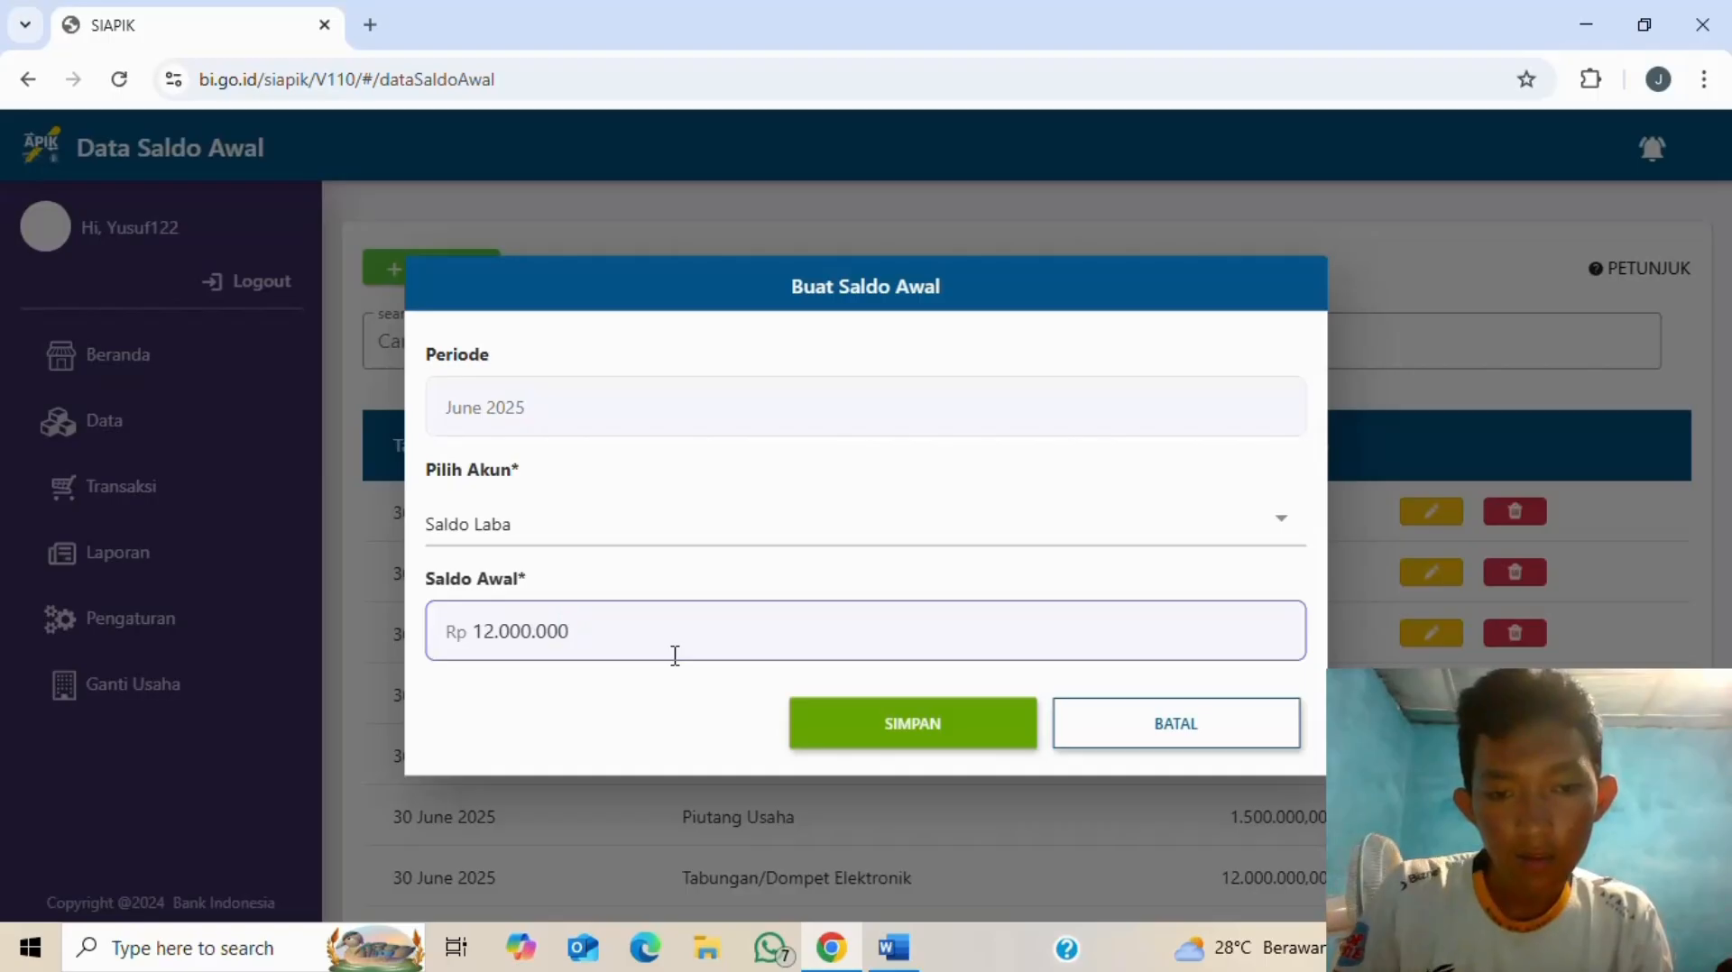
key(alt+Tab)
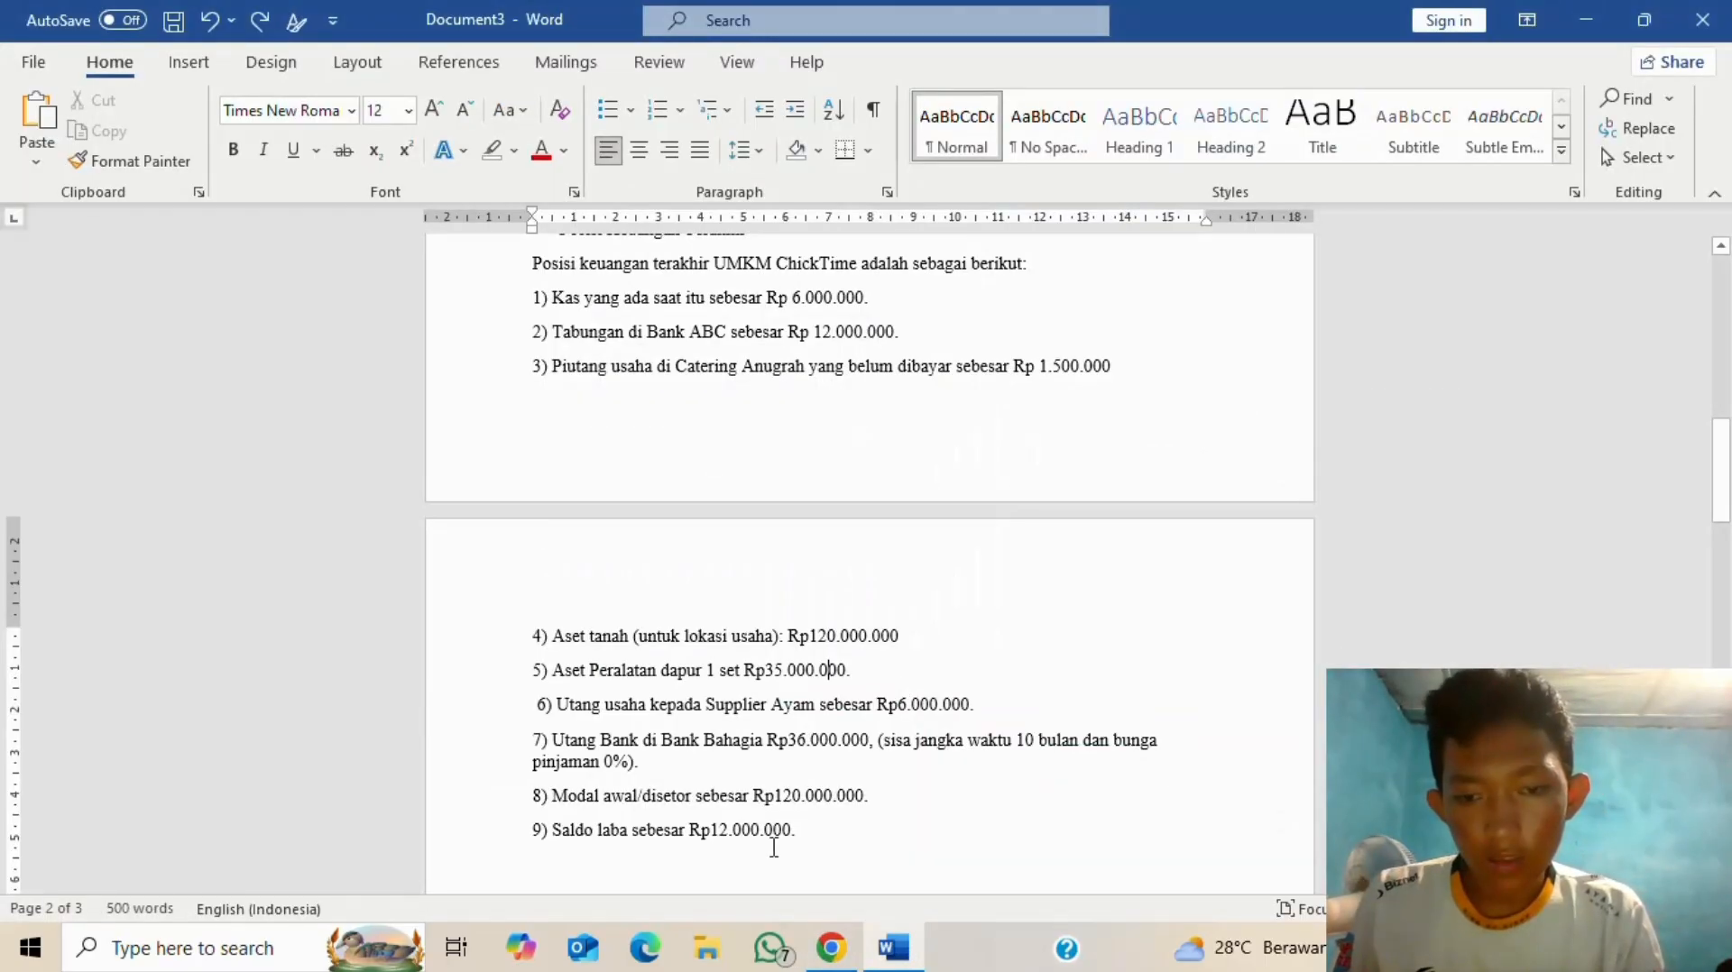
key(alt+Tab)
click(869, 727)
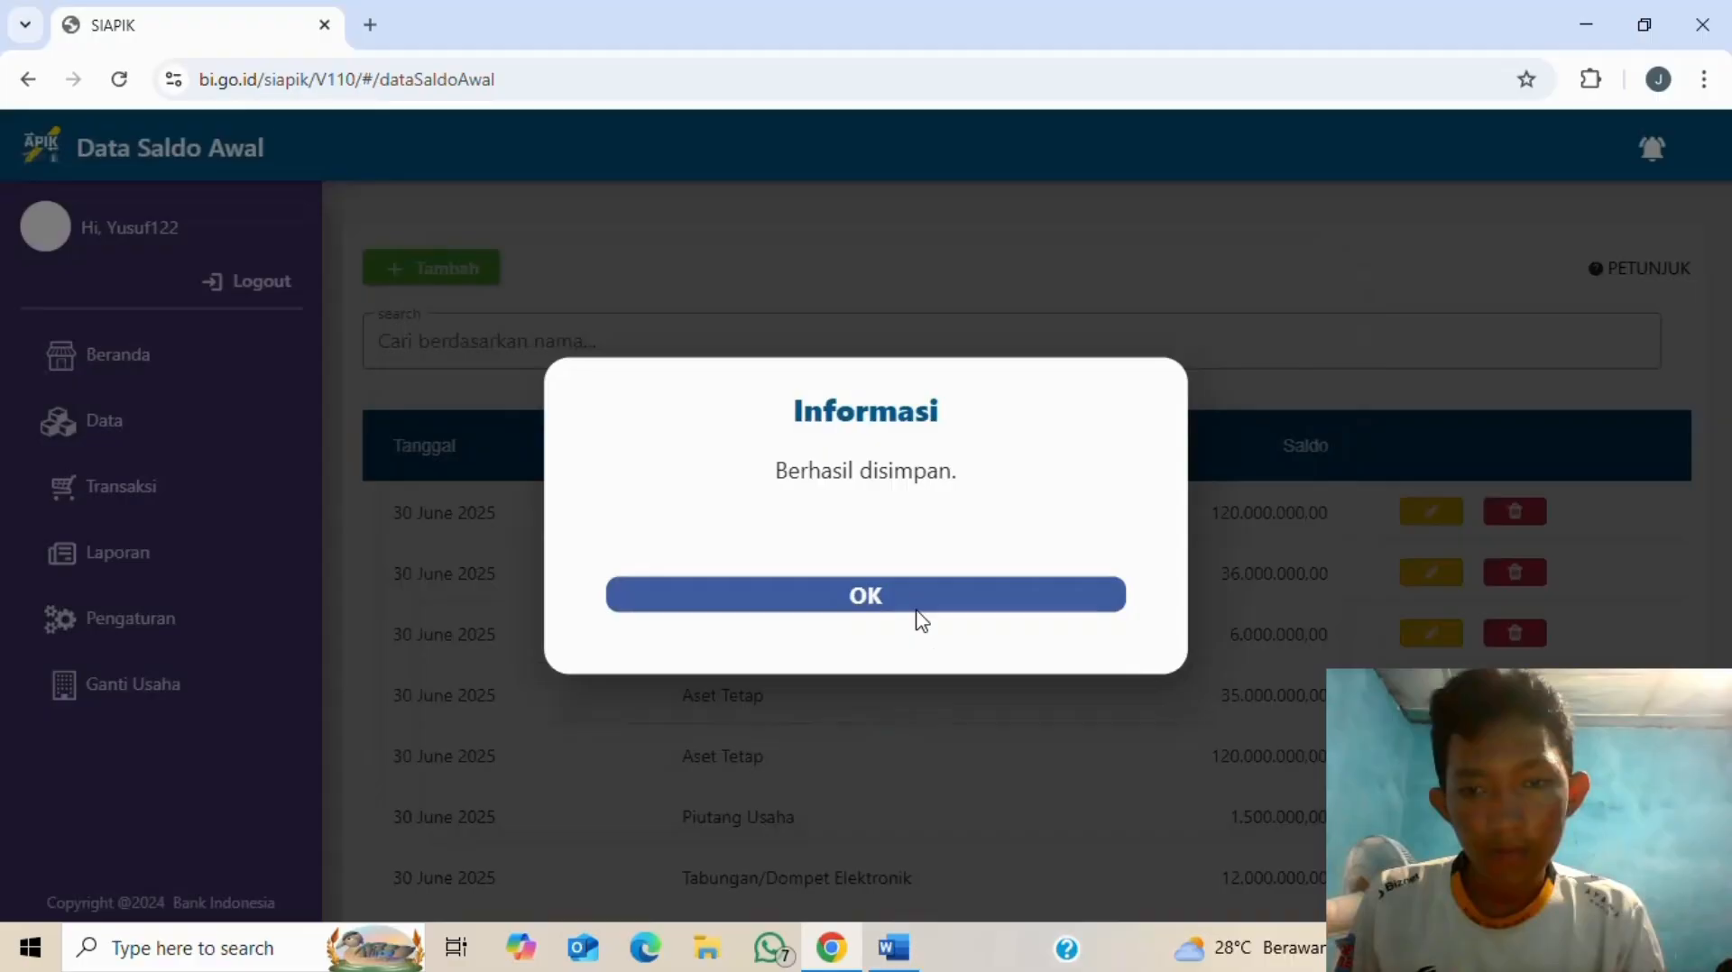
- Confirm the Saldo Laba save to return to the opening balance list
click(913, 604)
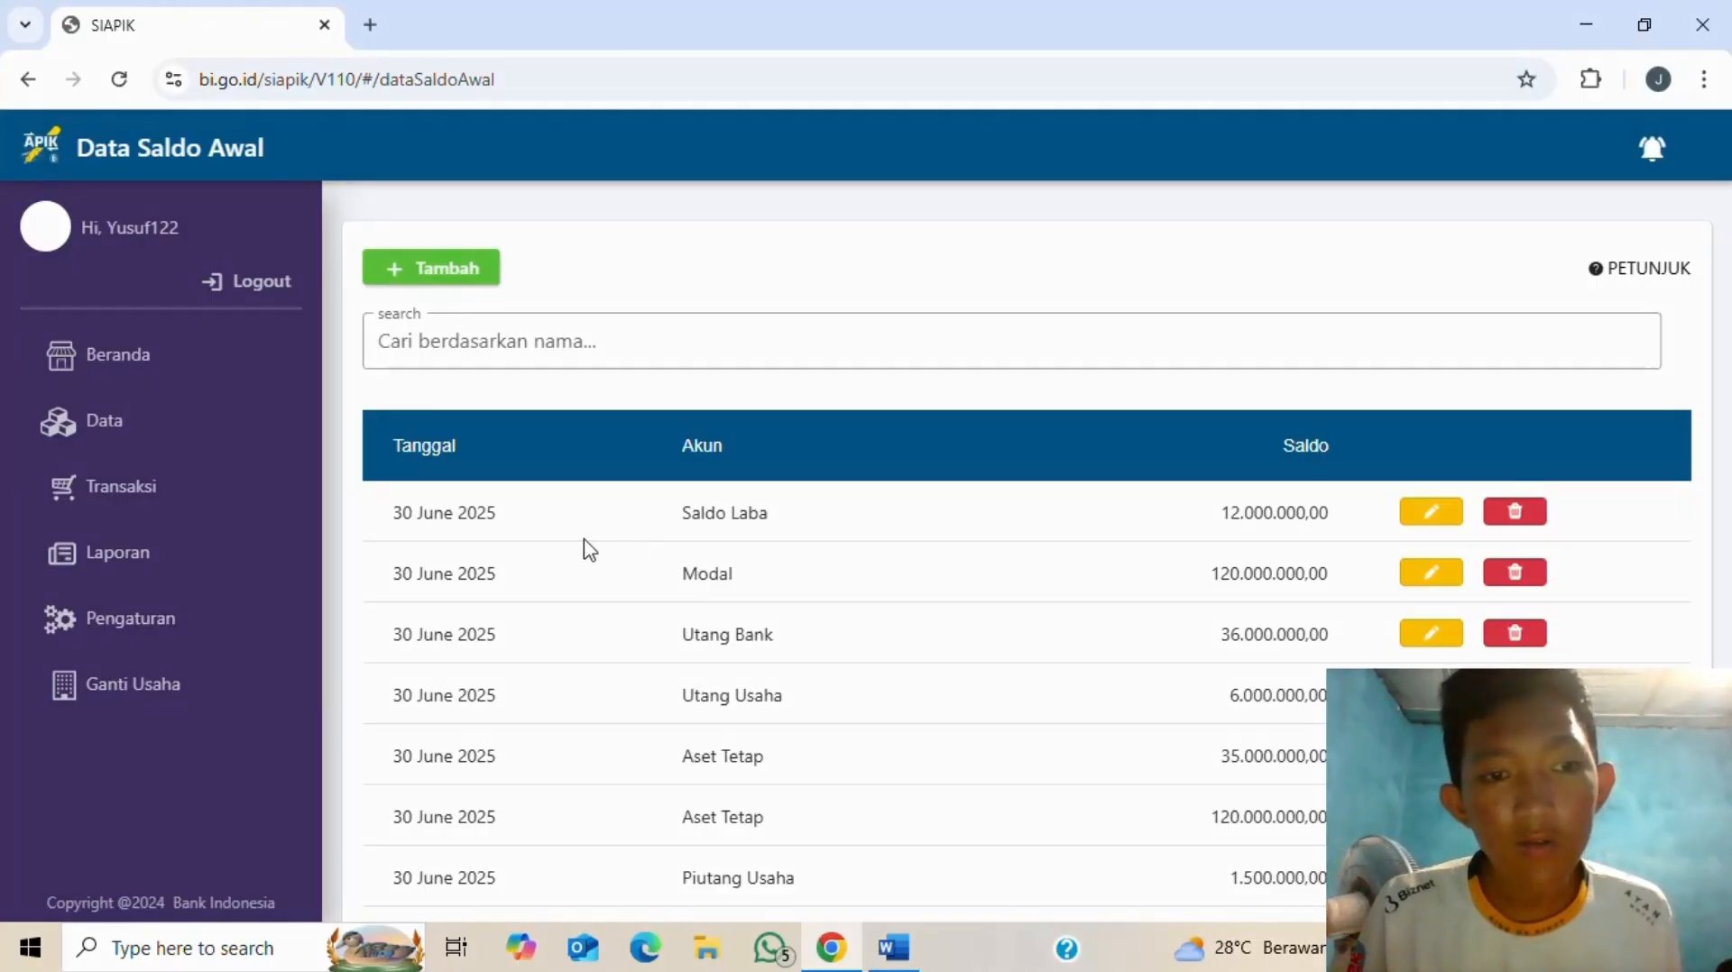
- Go to Transaksi and open the Beban card under Pengeluaran
click(212, 493)
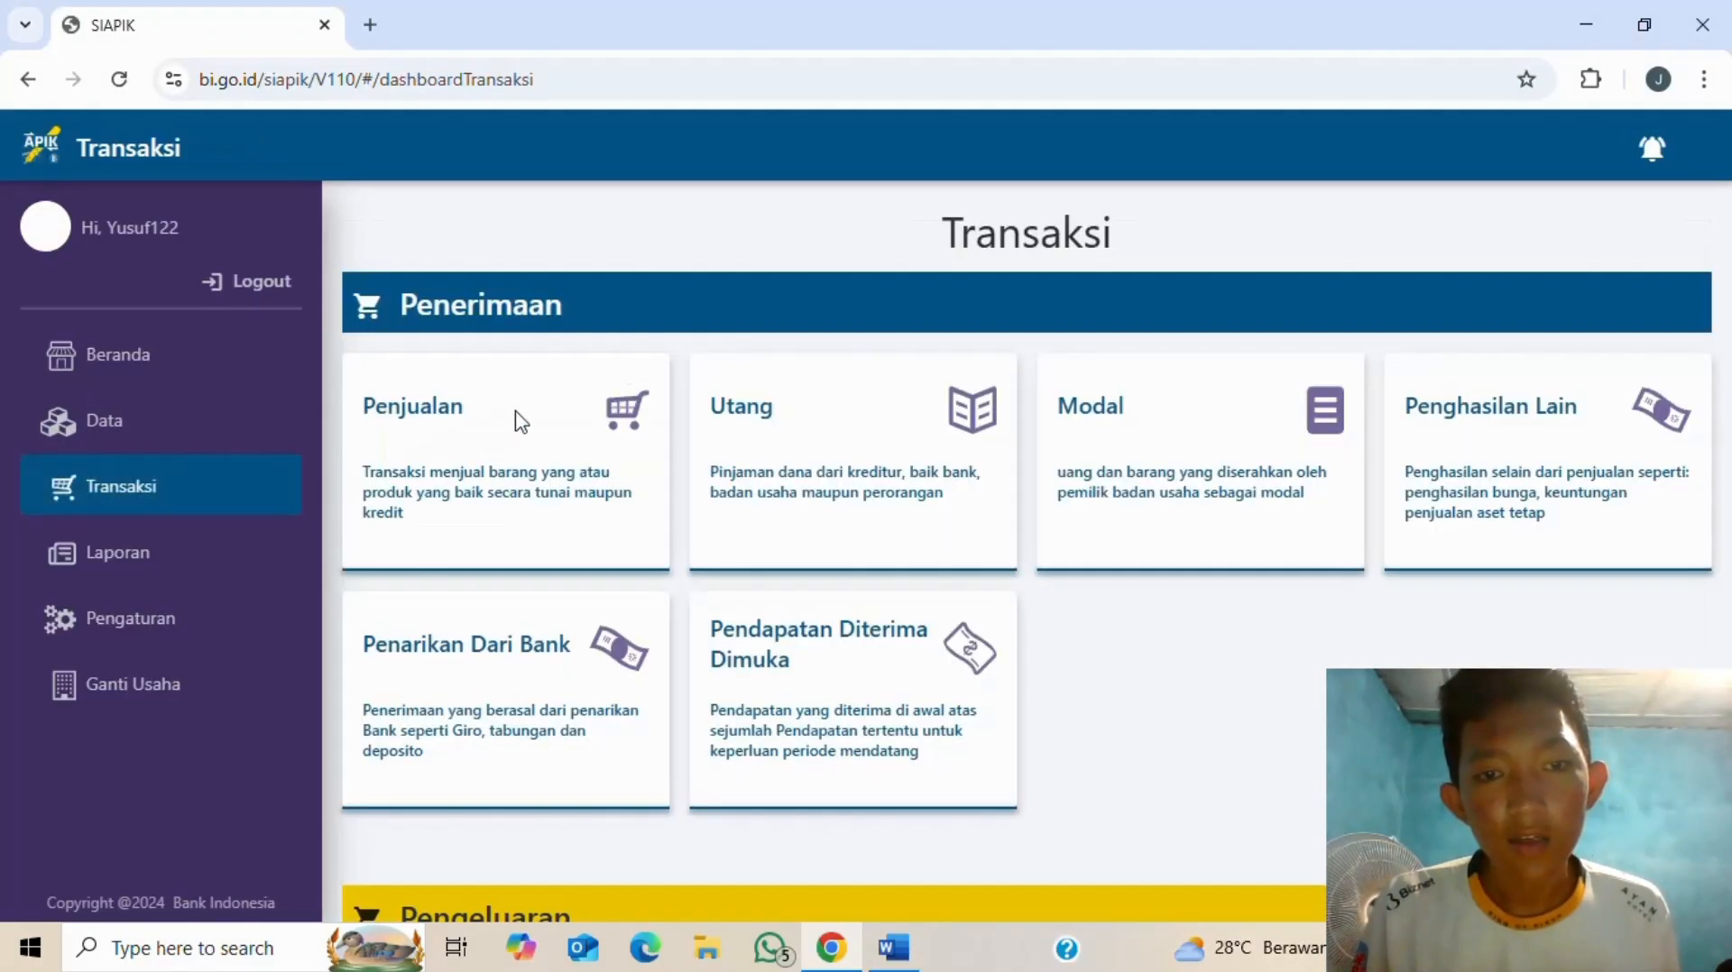
key(alt+Tab)
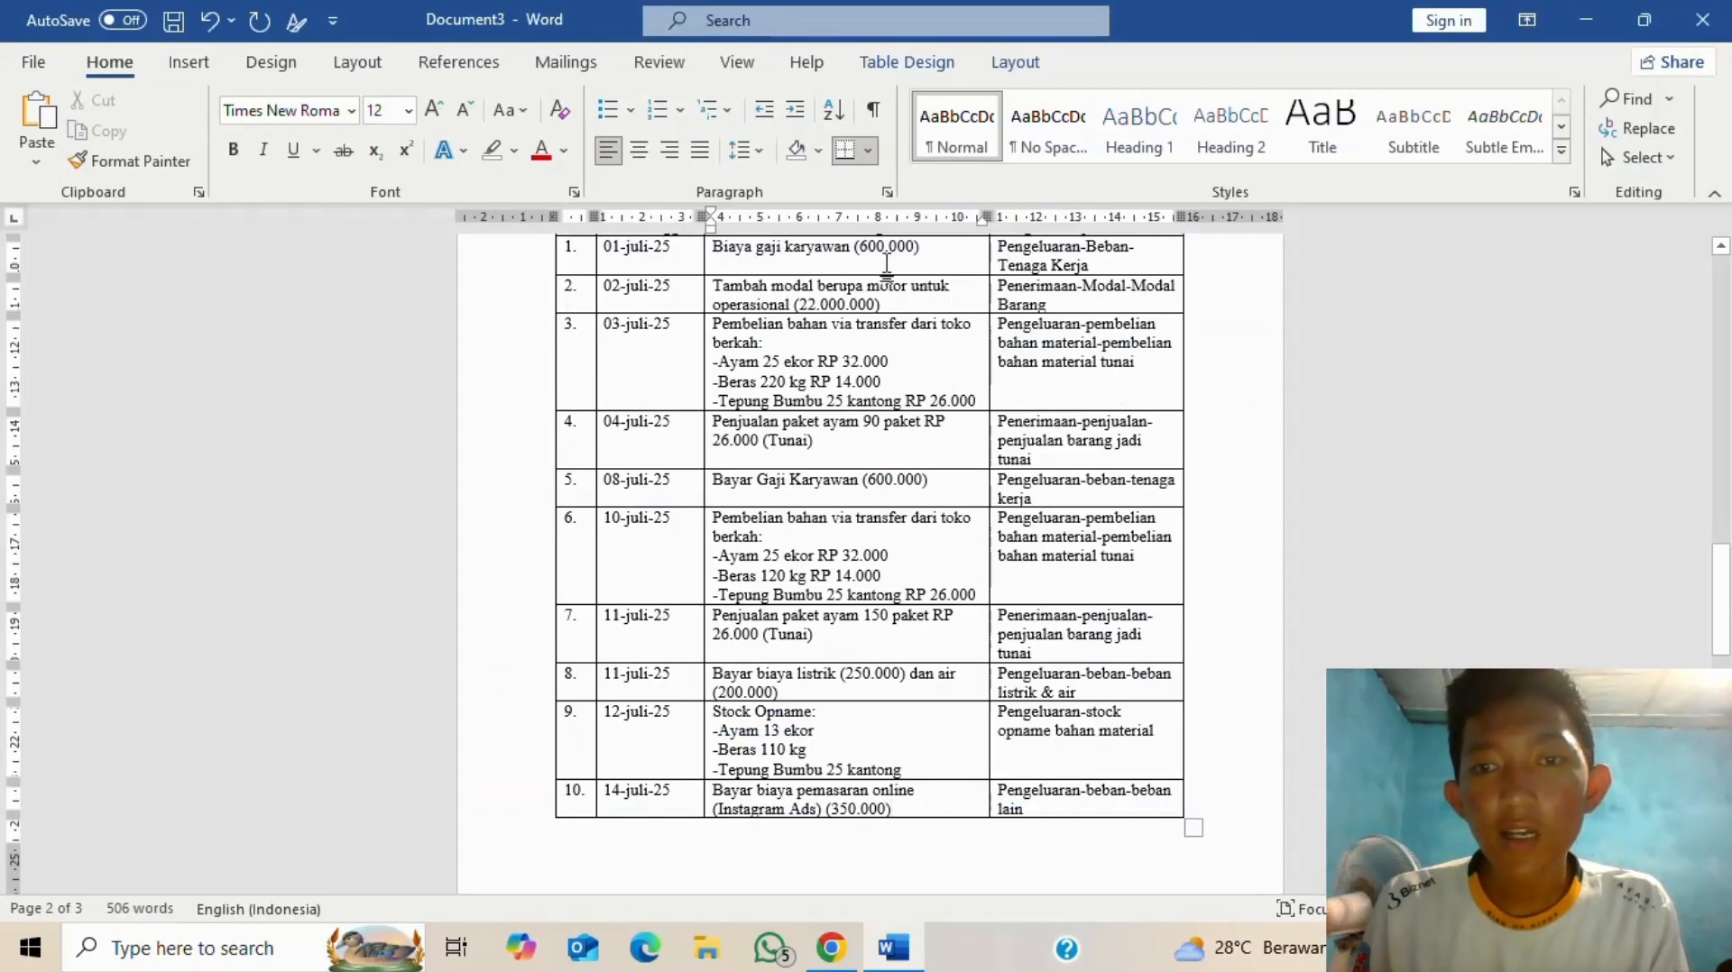
scroll(915, 275, up, 1)
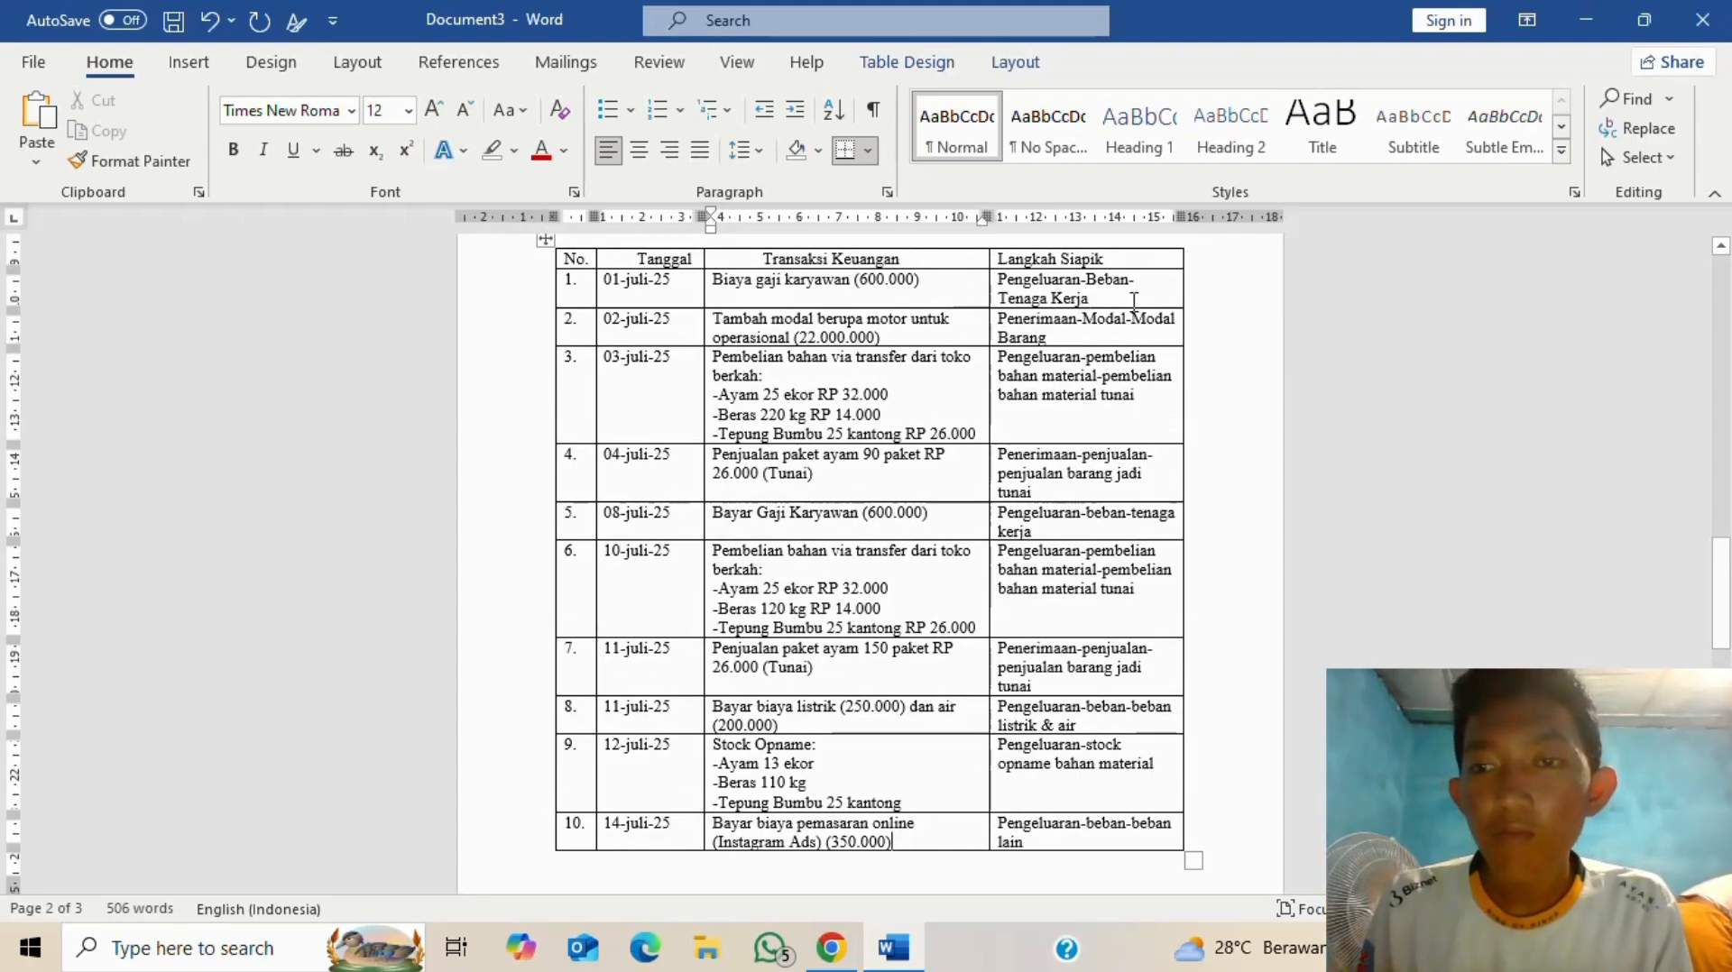
key(alt+Tab)
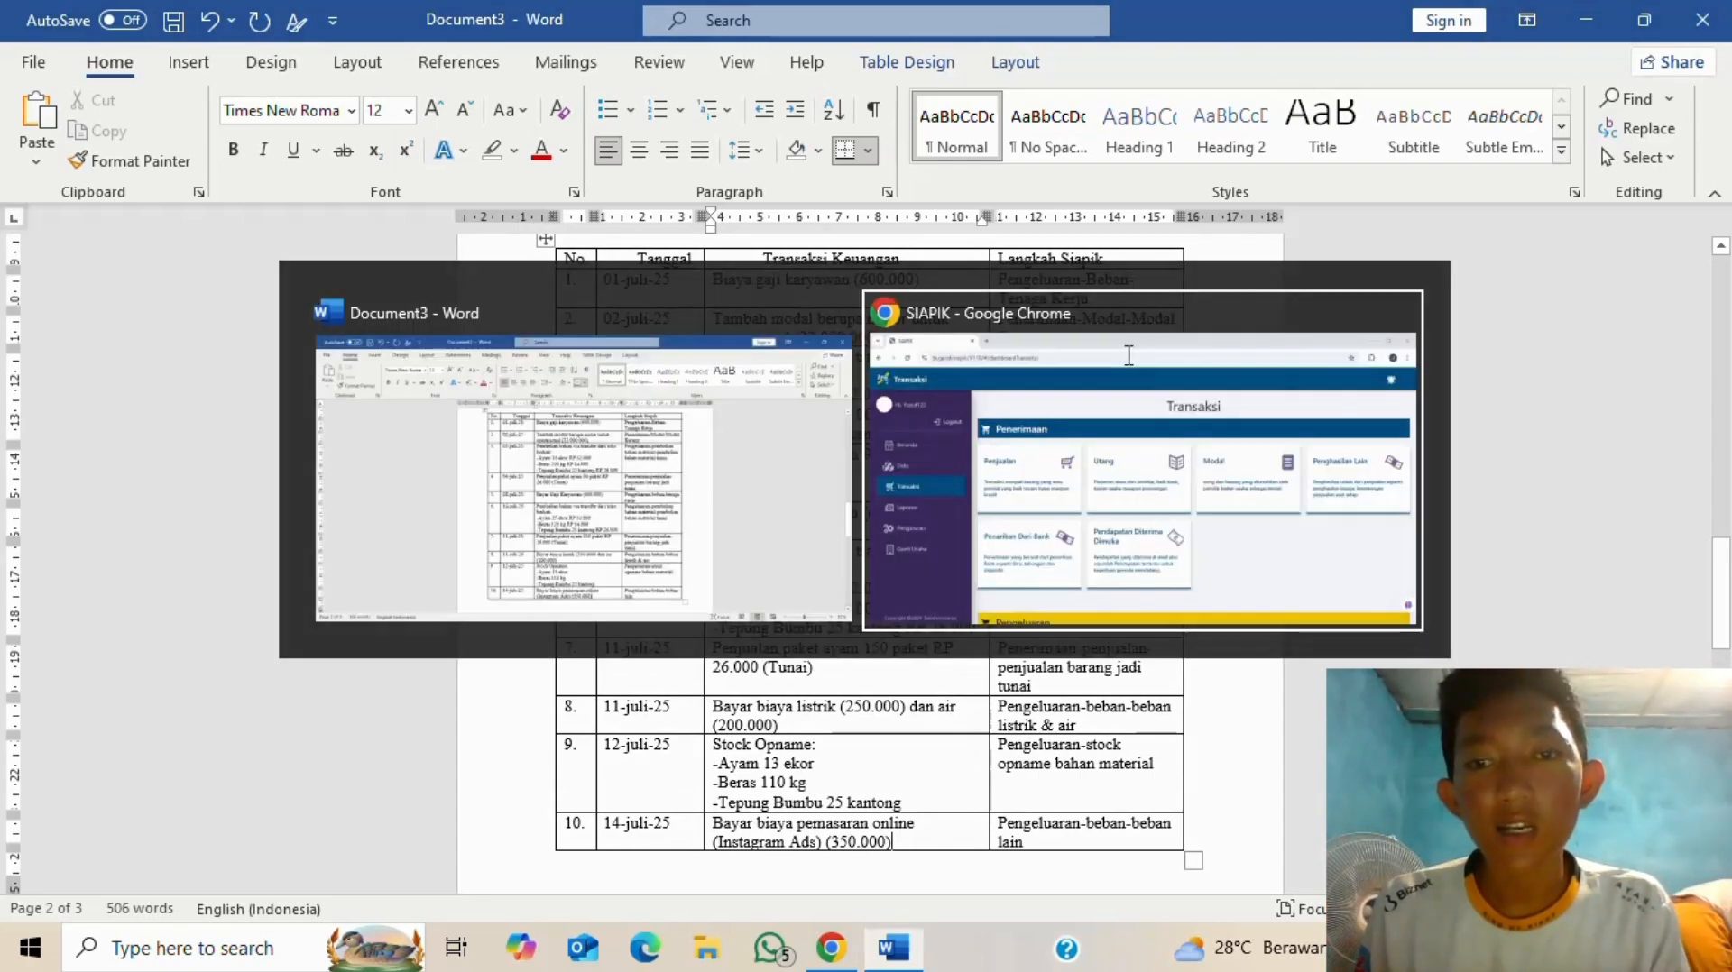
scroll(595, 523, down, 4)
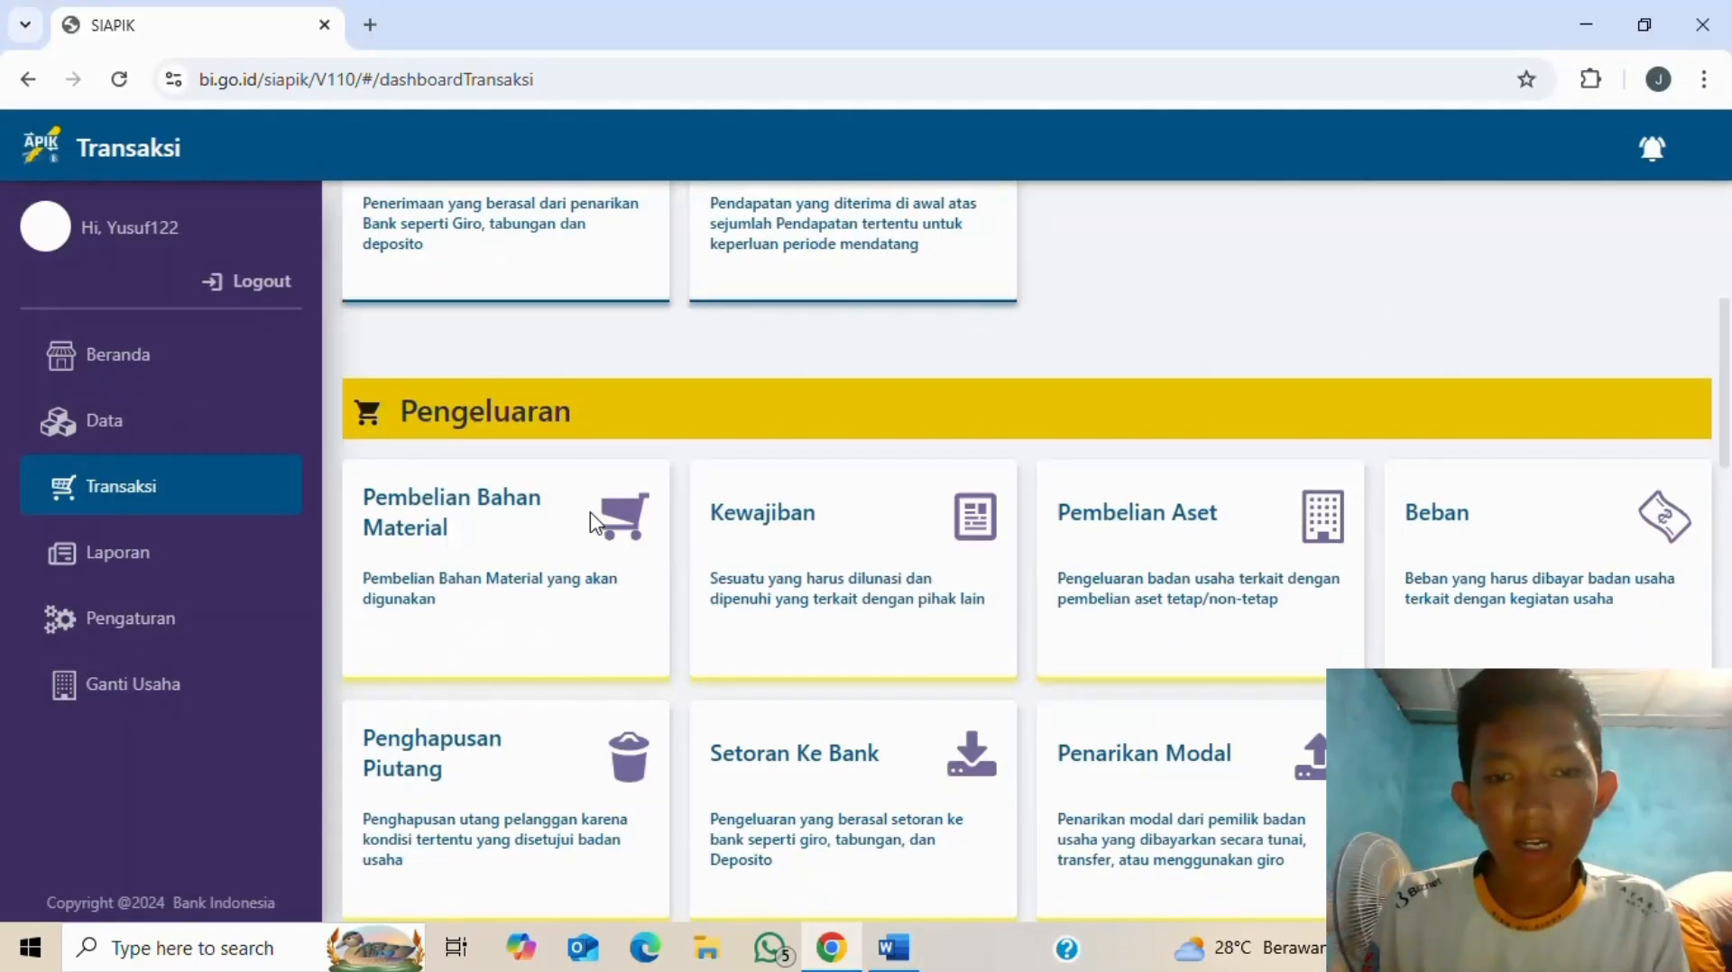
click(1461, 516)
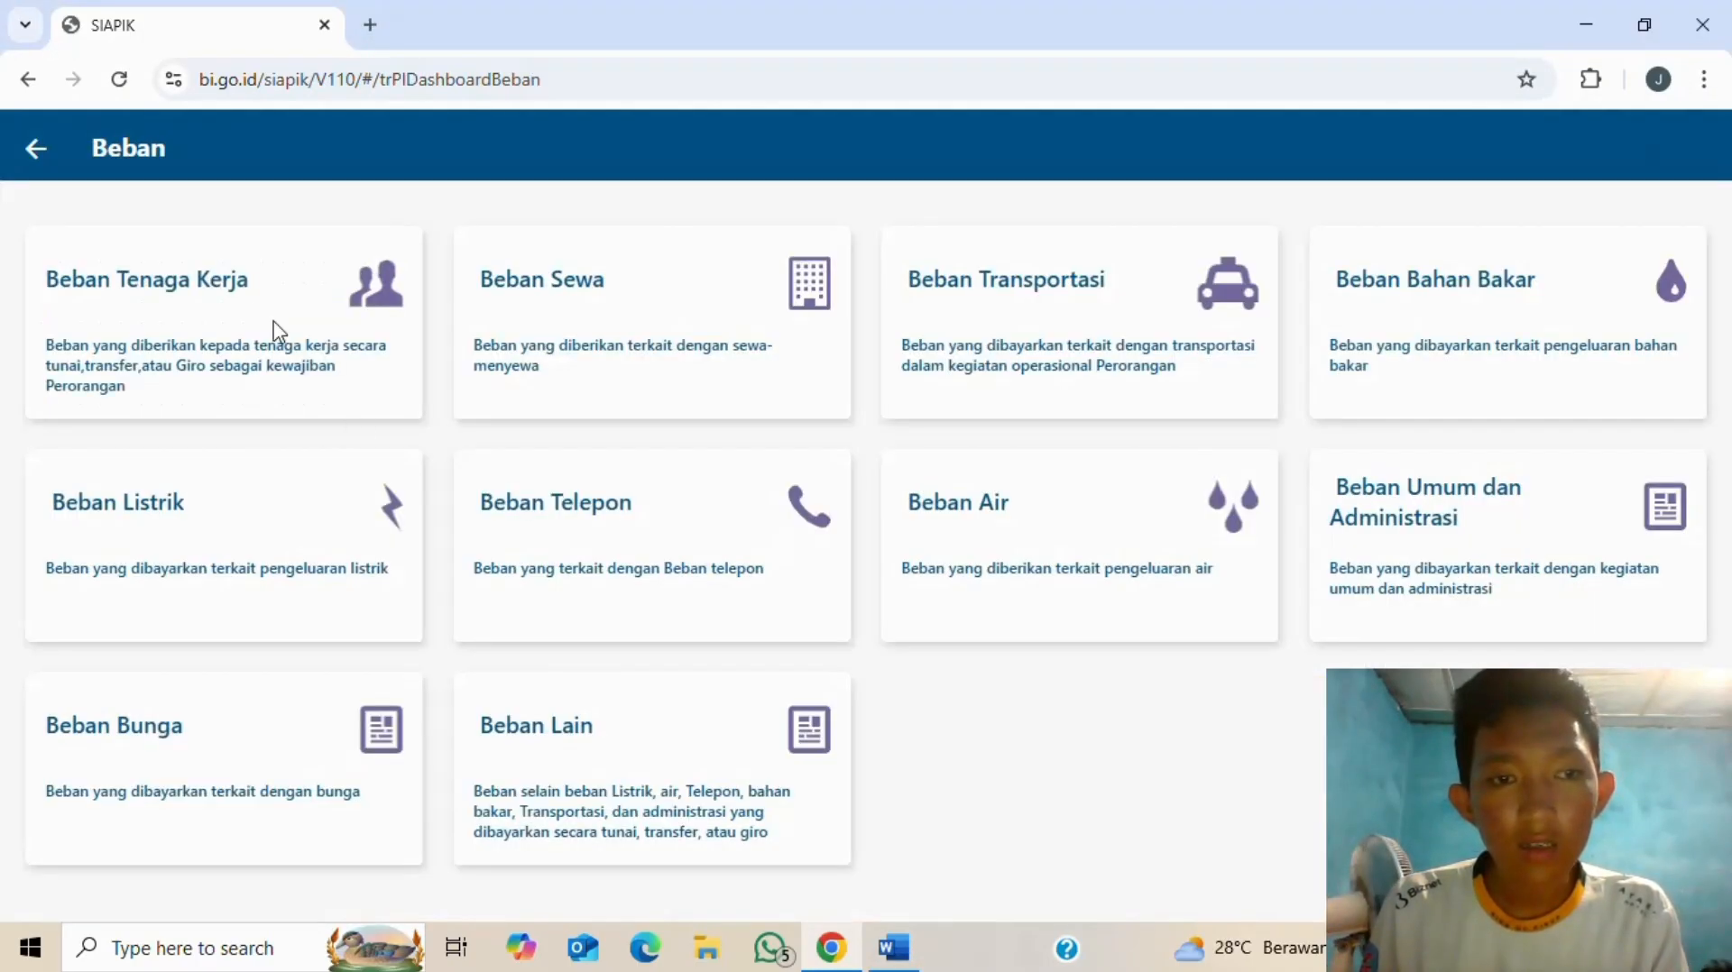
- Start a Beban Tenaga Kerja expense with an amount of 600000
click(243, 278)
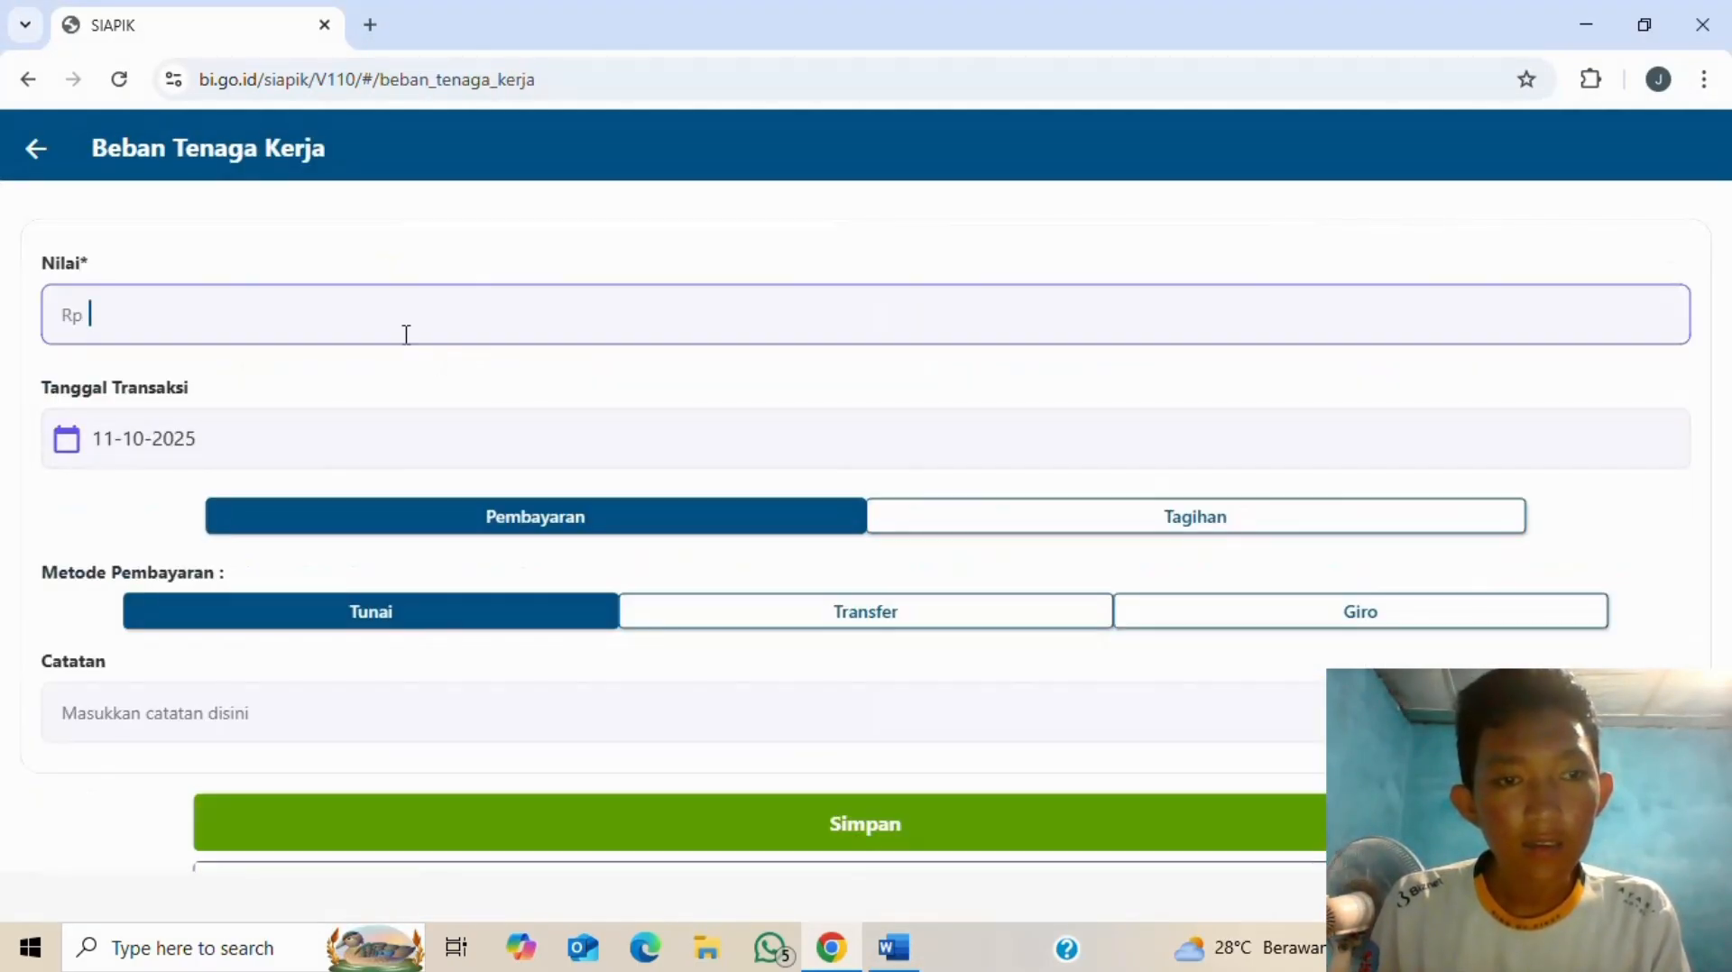
key(alt+Tab)
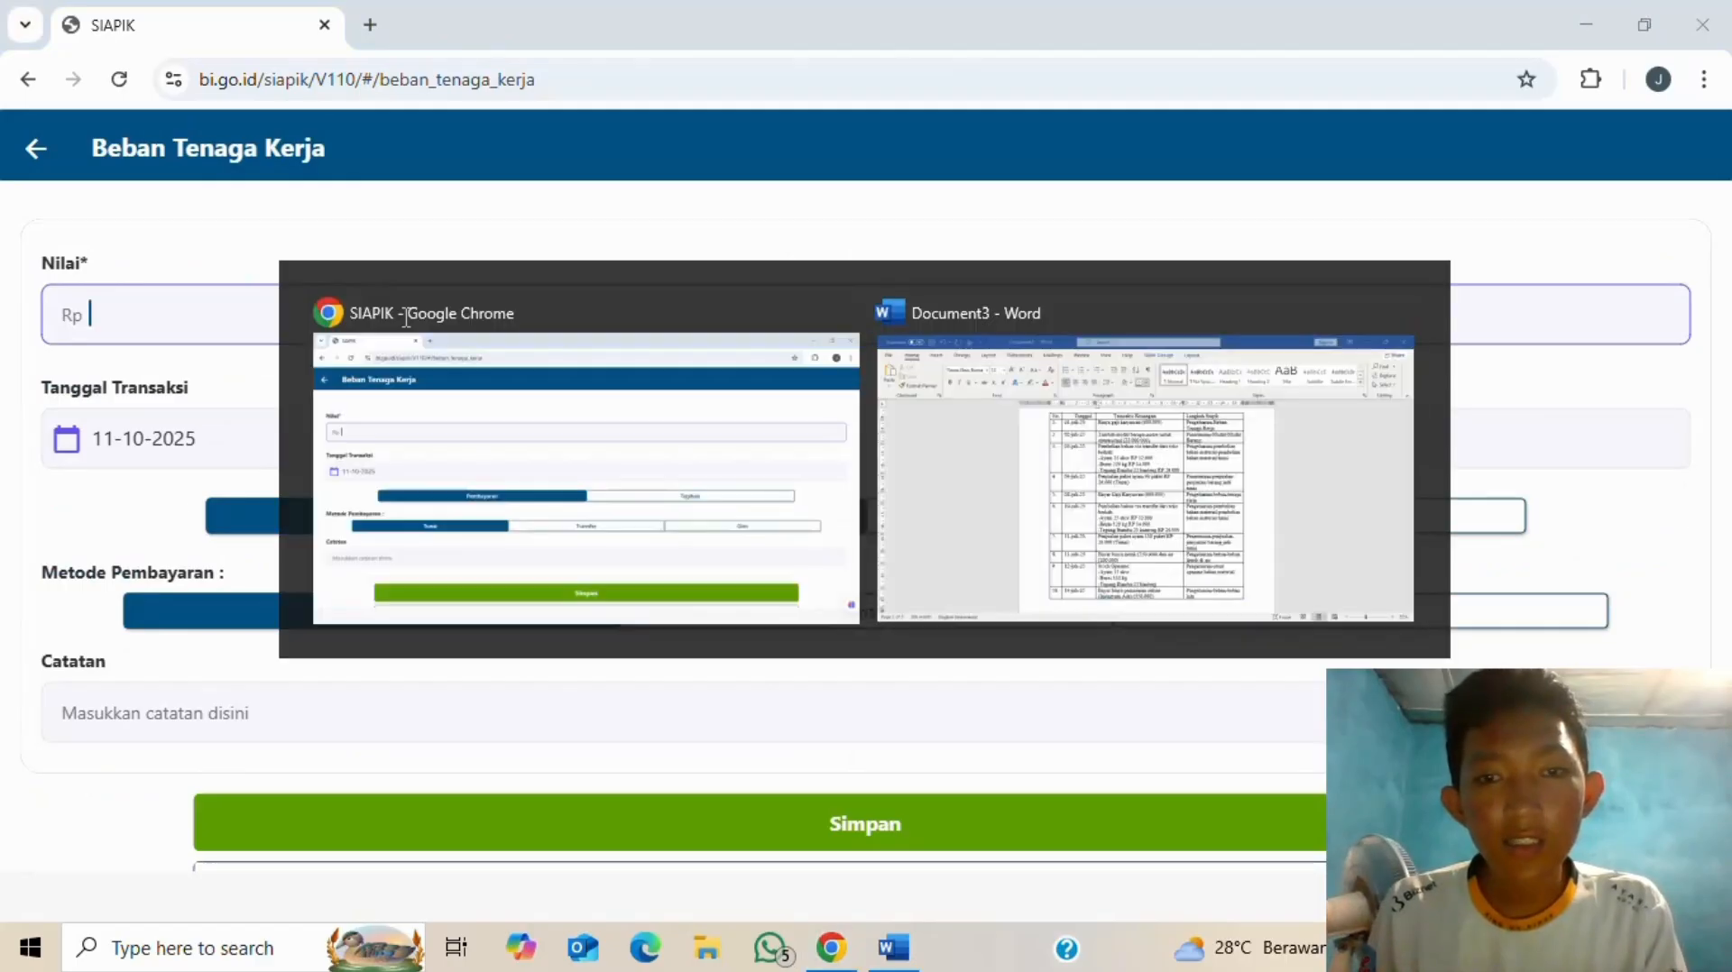
key(alt+Tab)
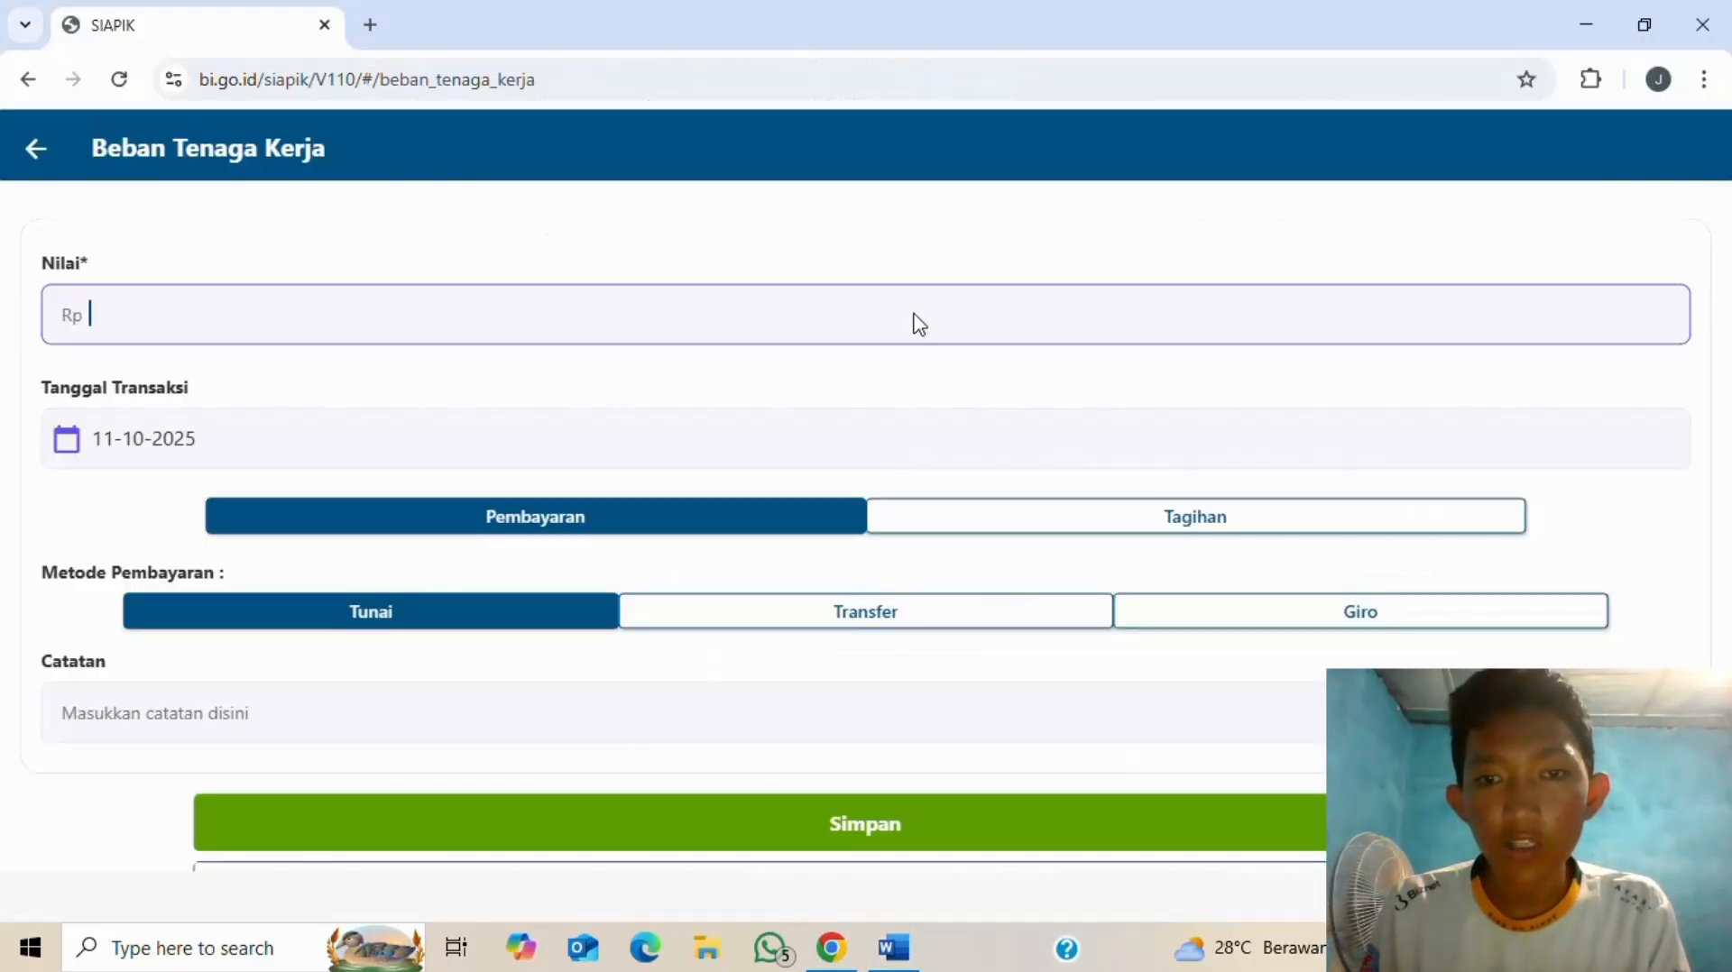
text(6000000)
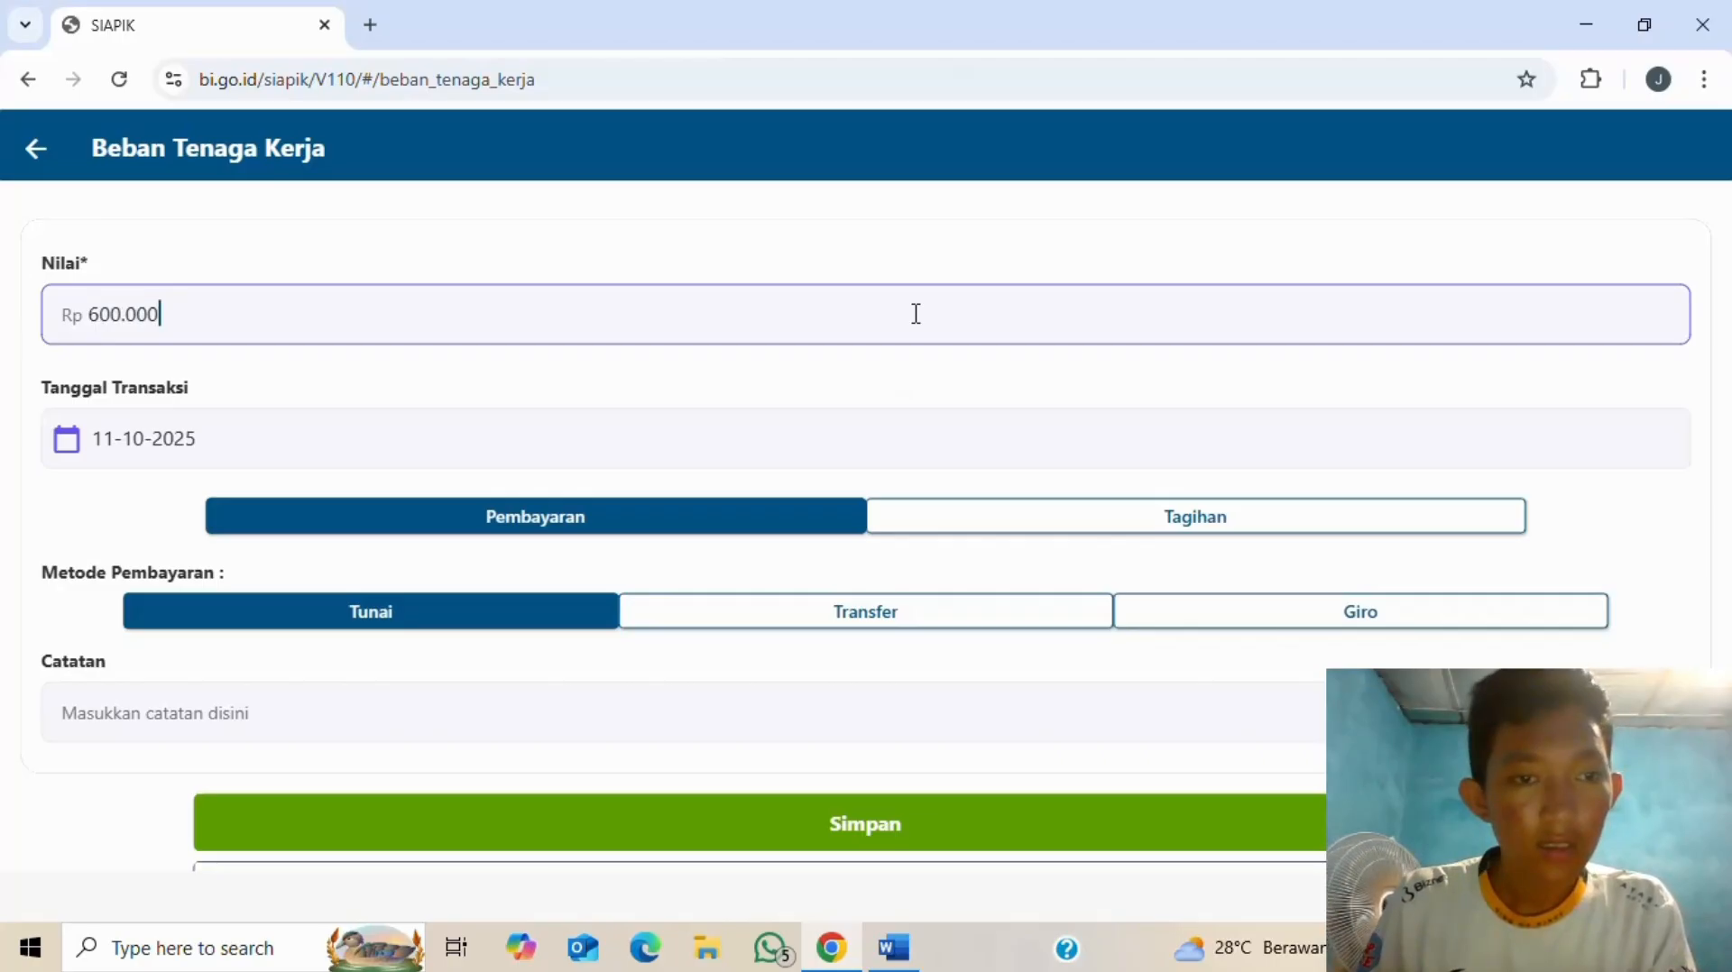
- Set the expense transaction date to 01-07-2025
click(436, 444)
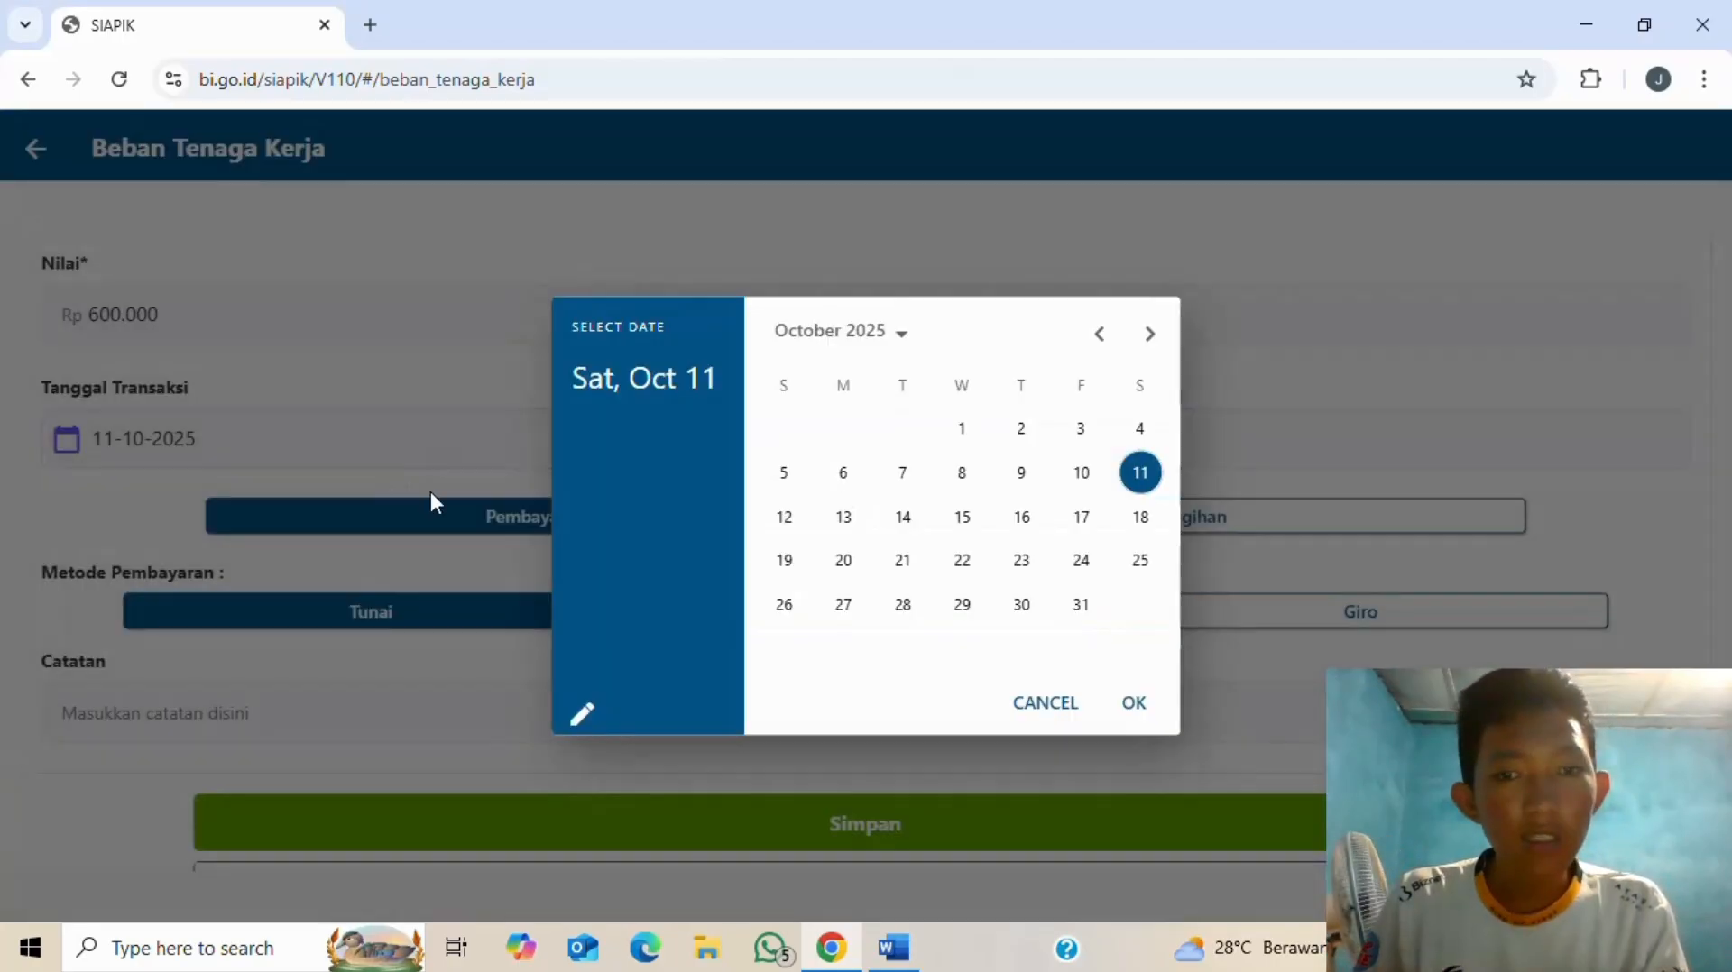
key(alt+Tab)
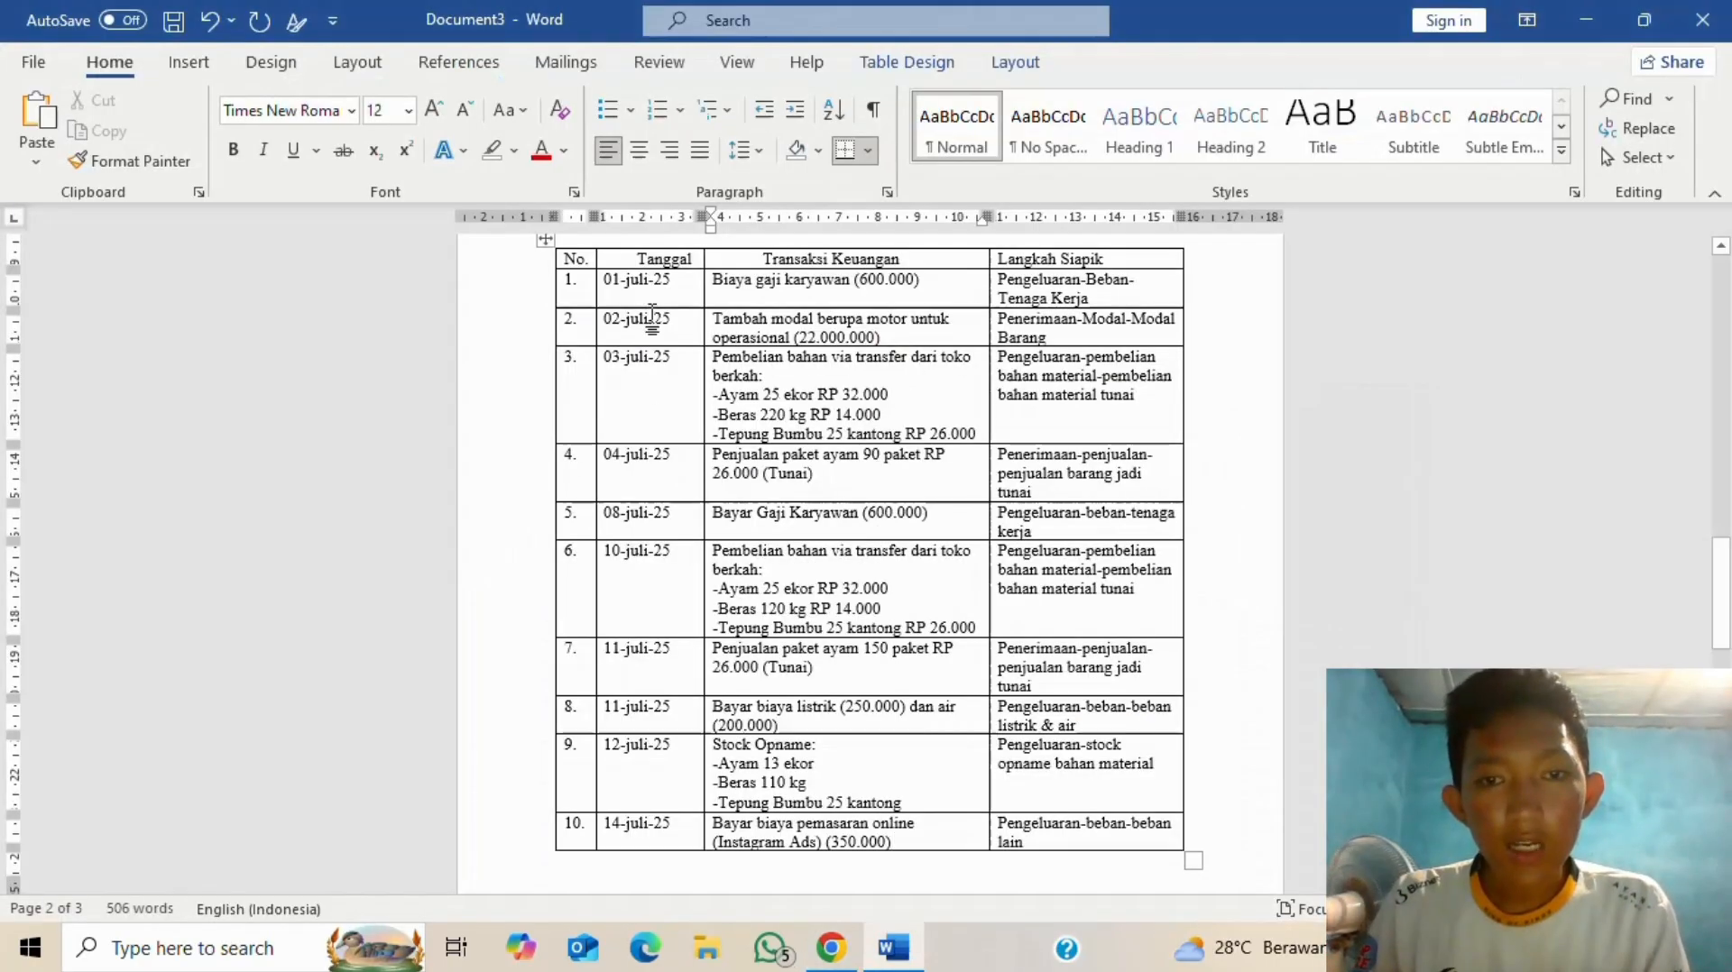
key(alt+Tab)
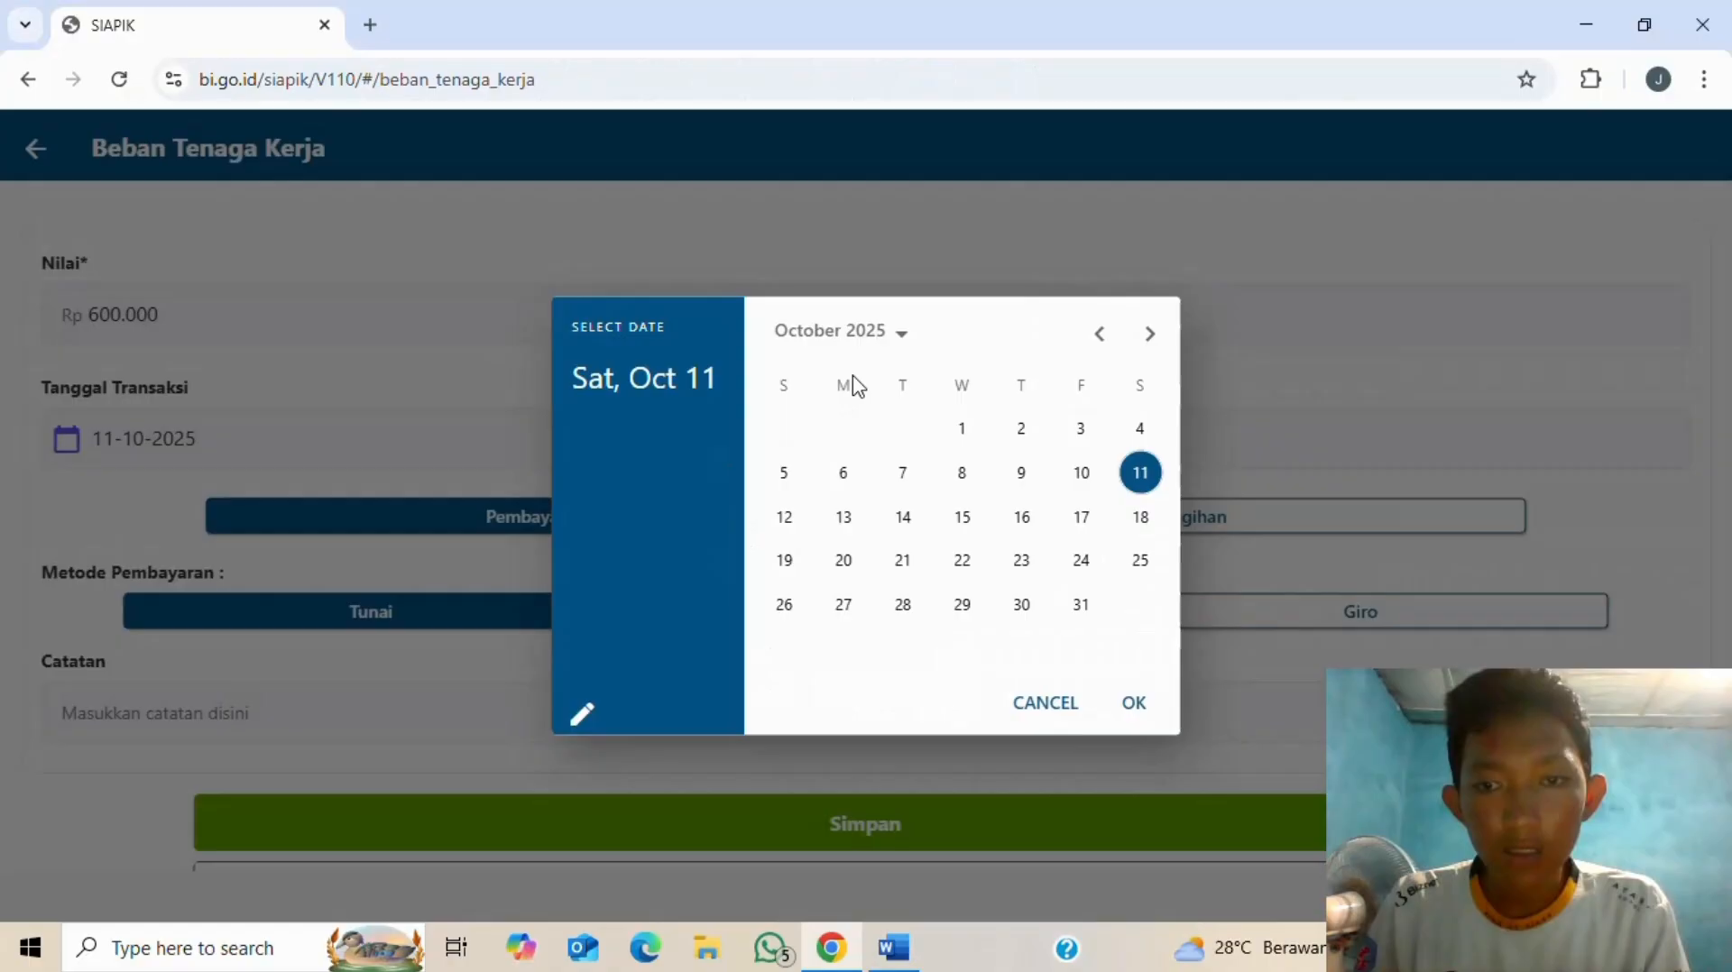
click(1101, 335)
click(1100, 335)
click(1100, 334)
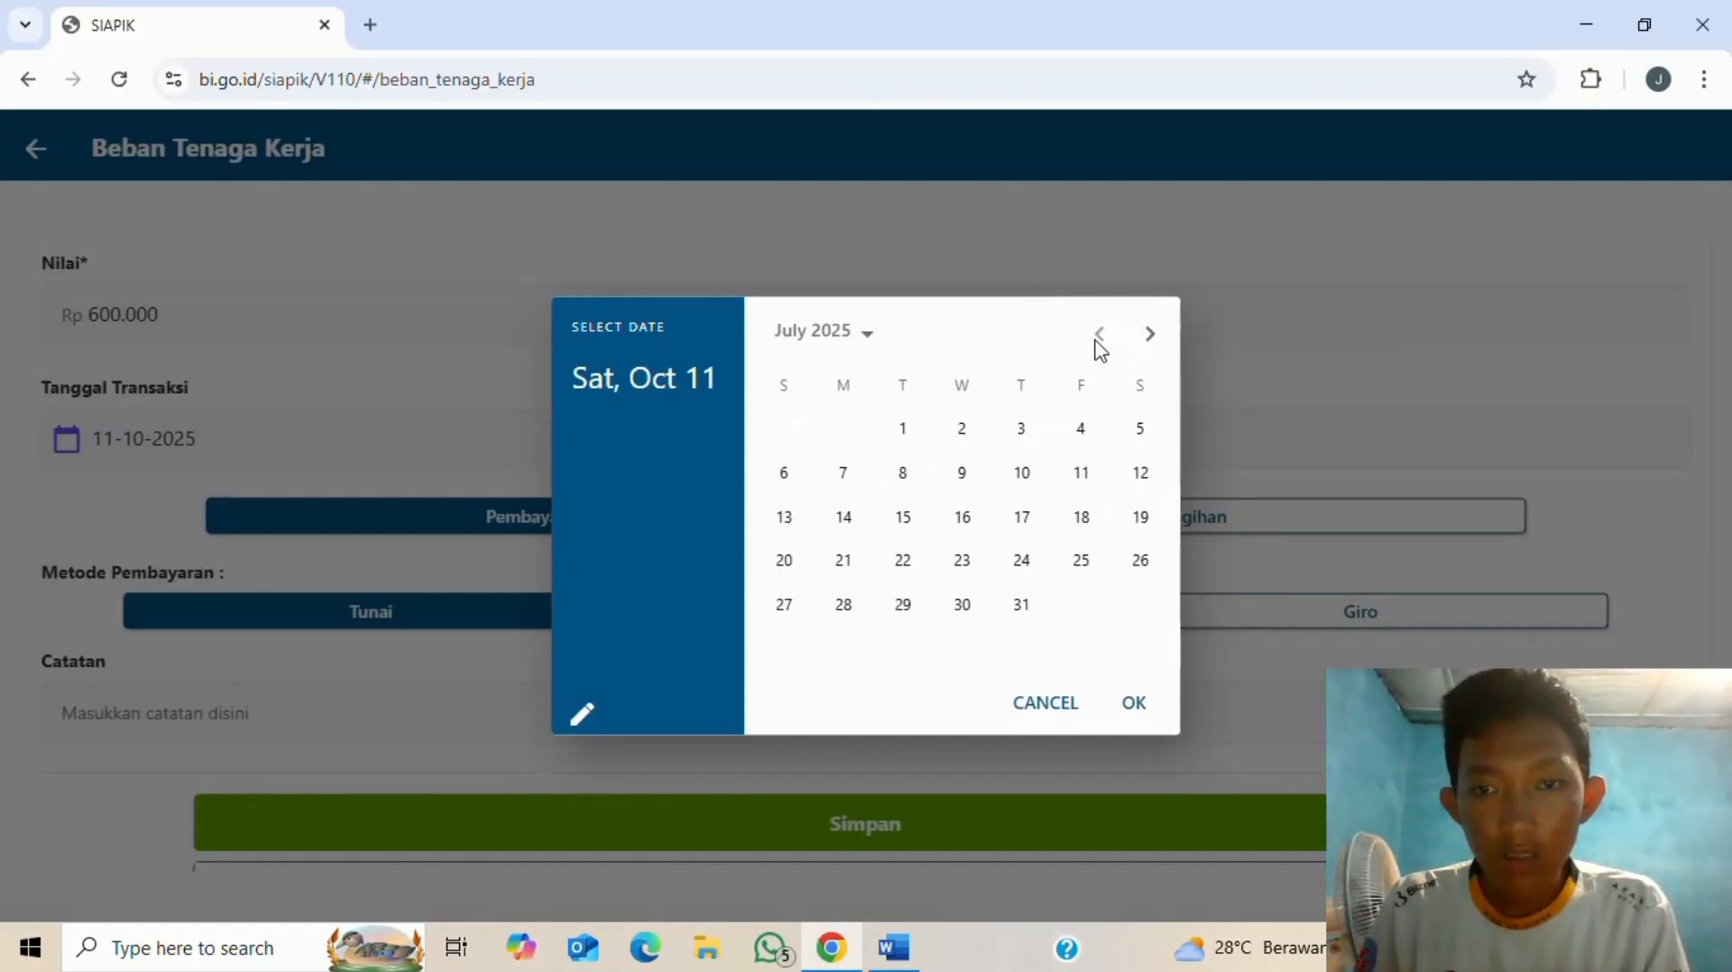
click(902, 429)
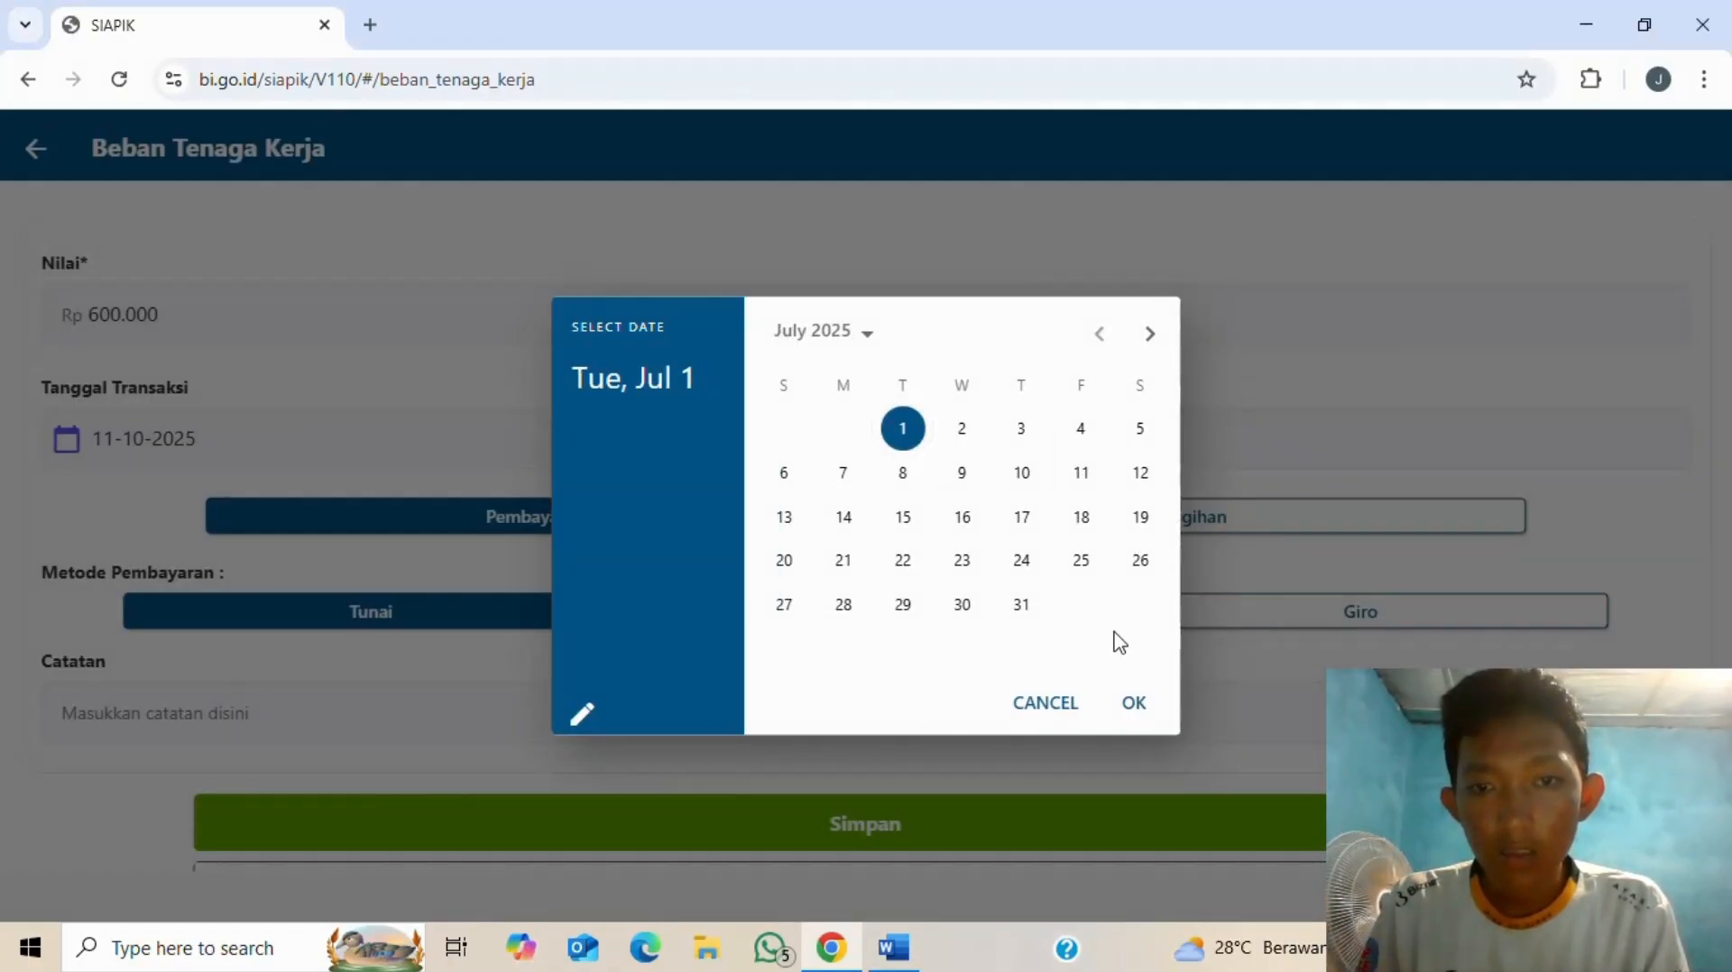
click(1134, 700)
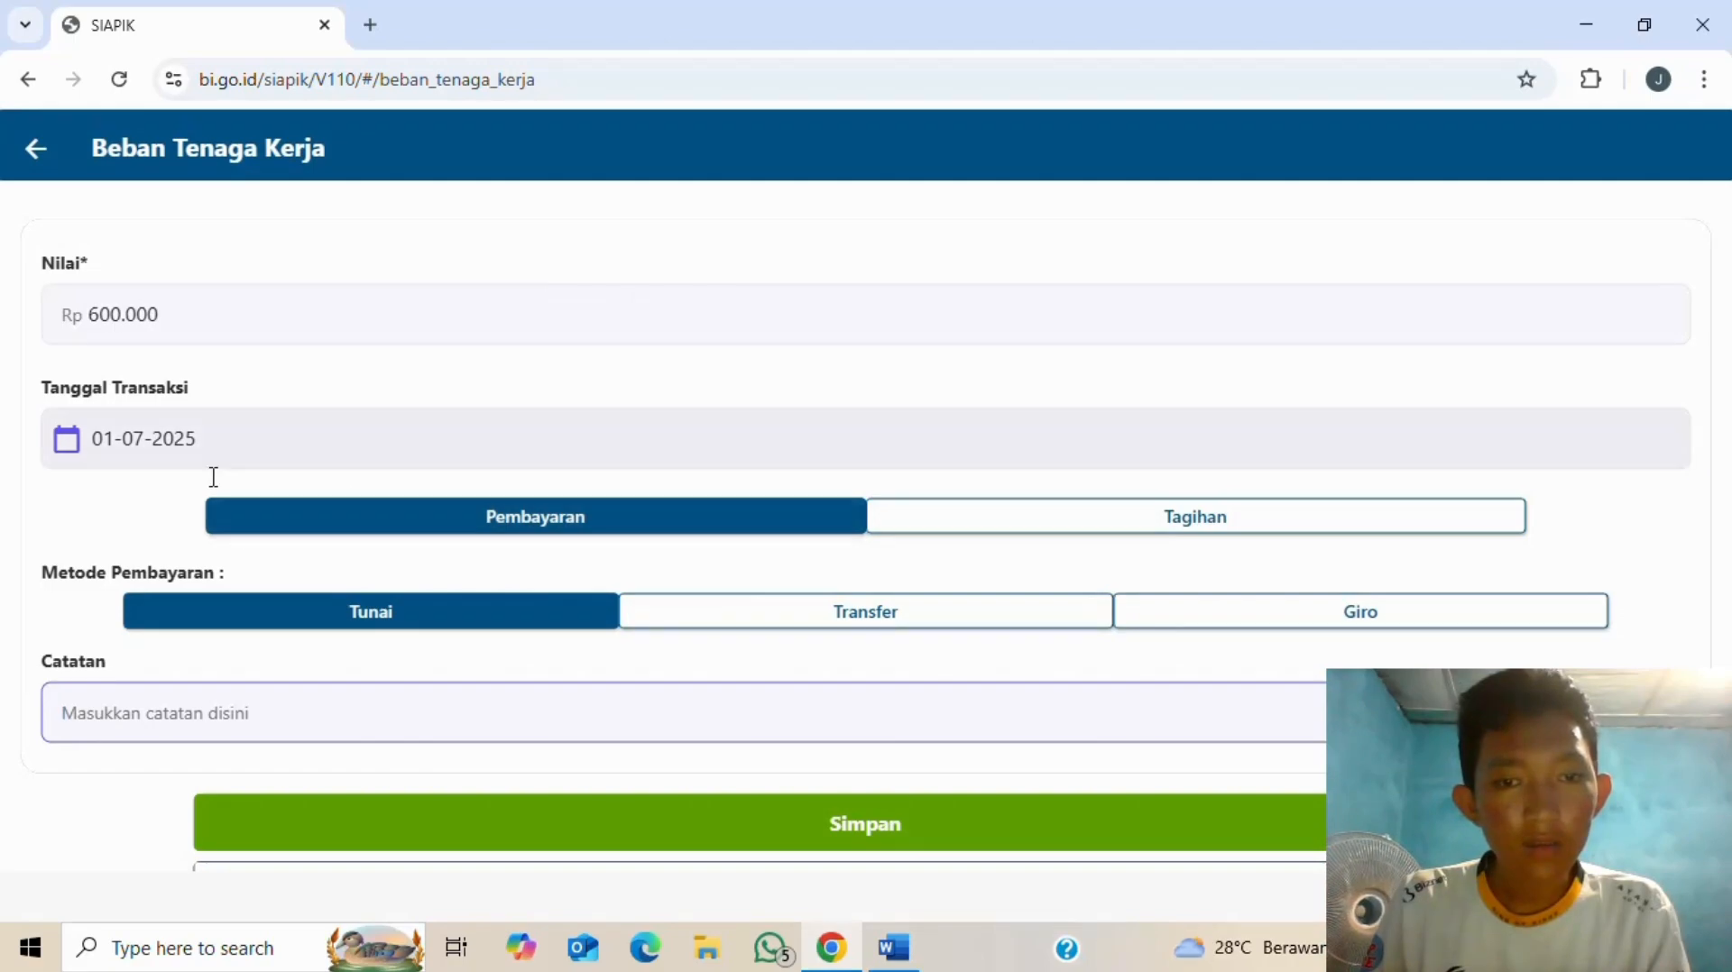
- Add the note 'pembayaran gaji karyawan' to the expense
key(alt+Tab)
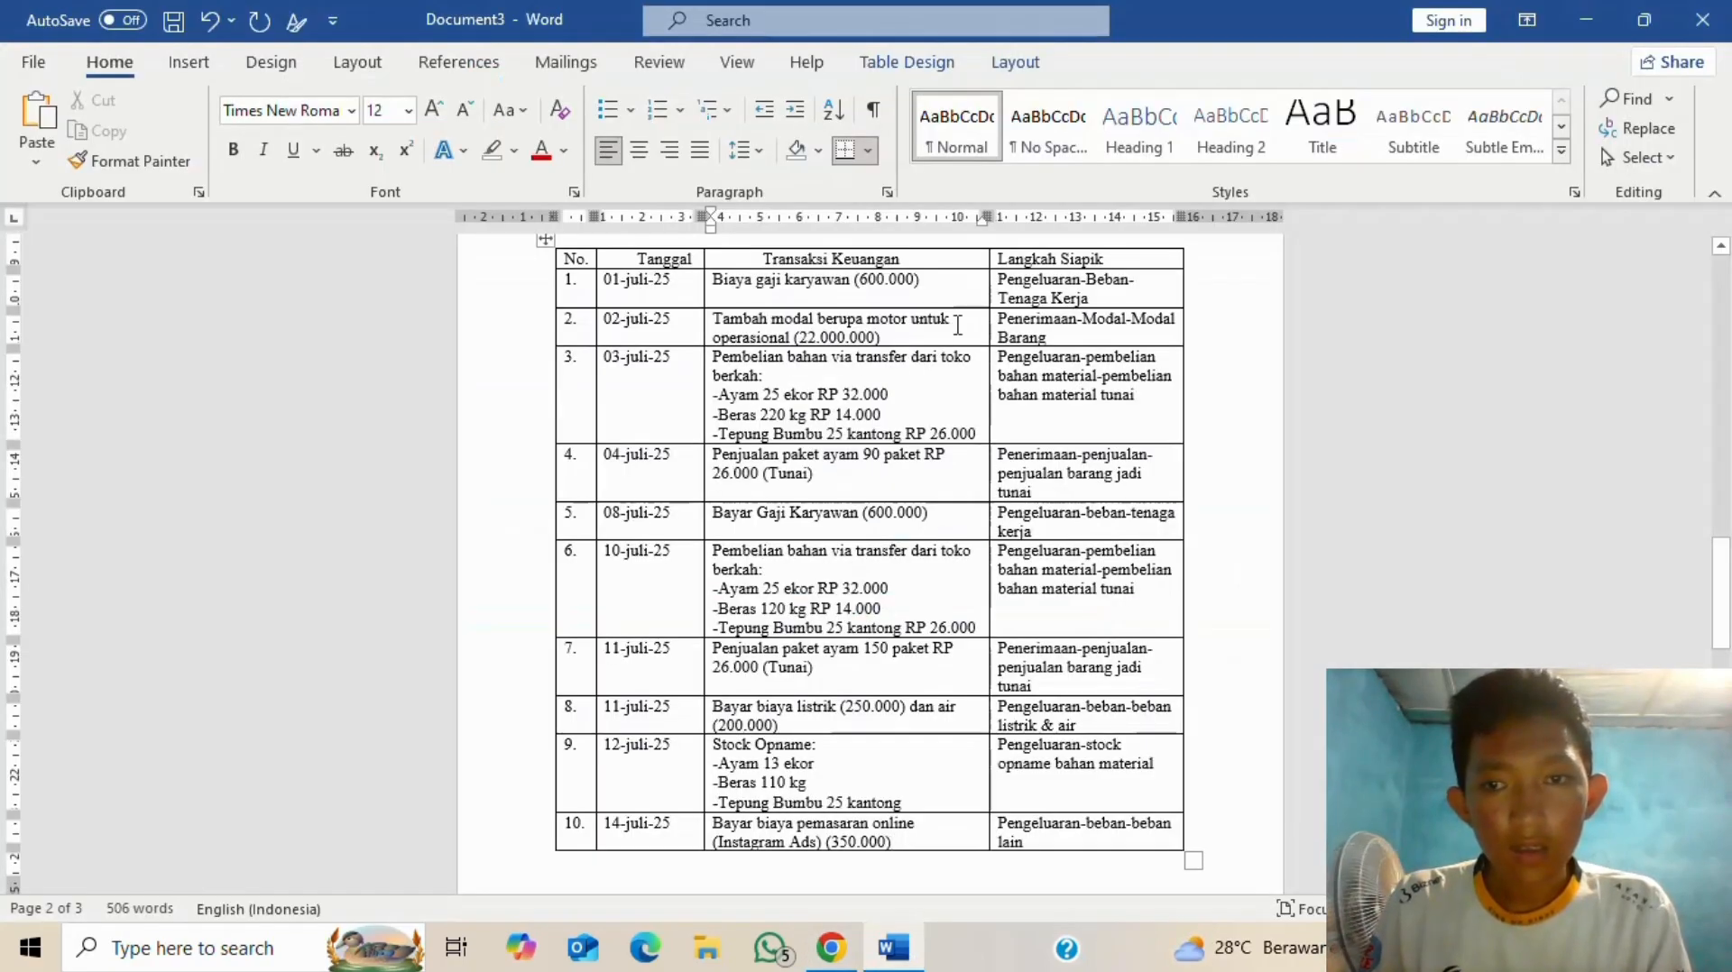
key(alt+Tab)
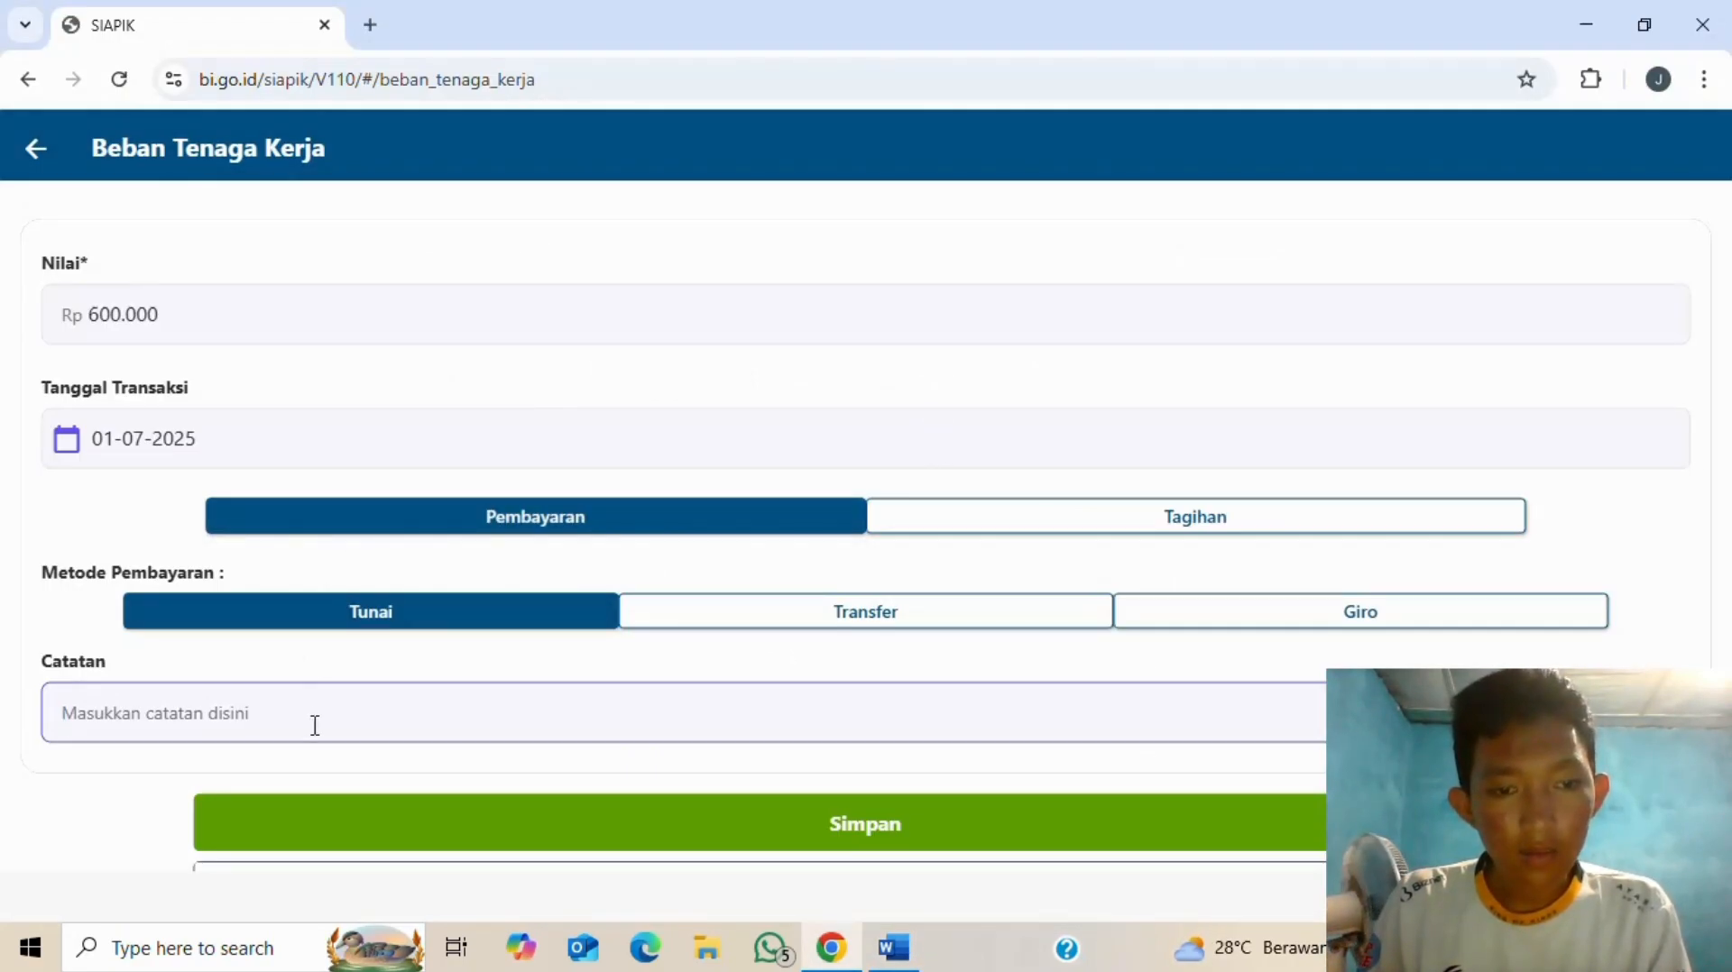
text(pe)
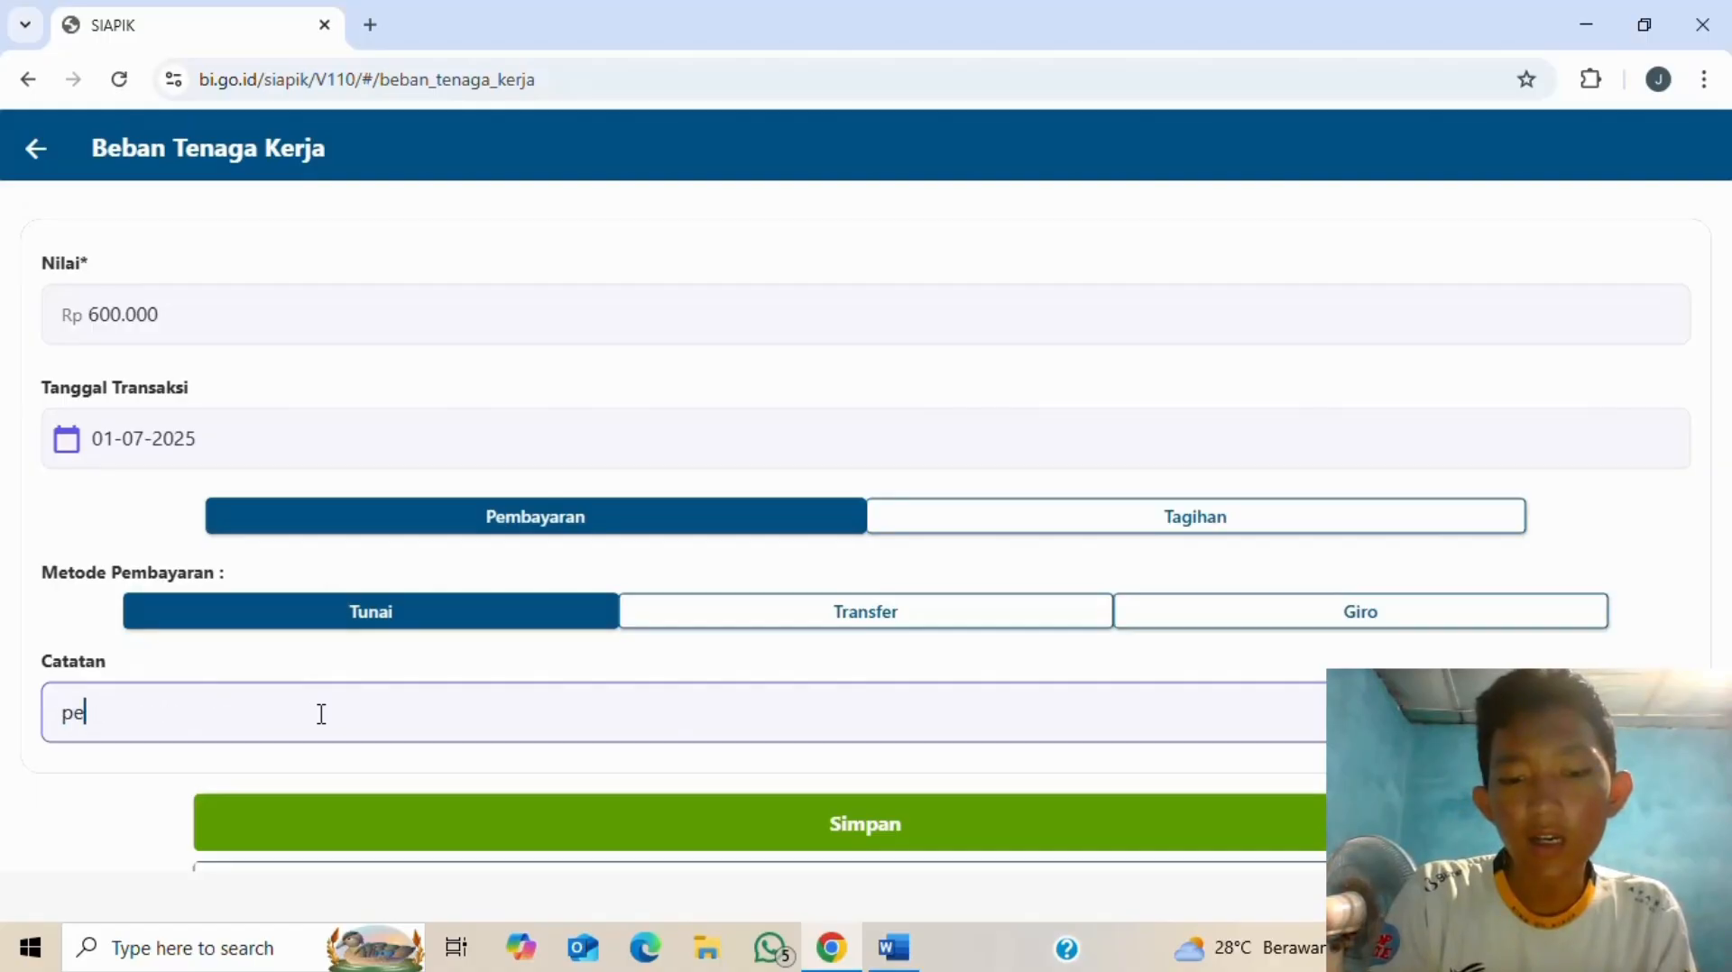
text(mbayaran g)
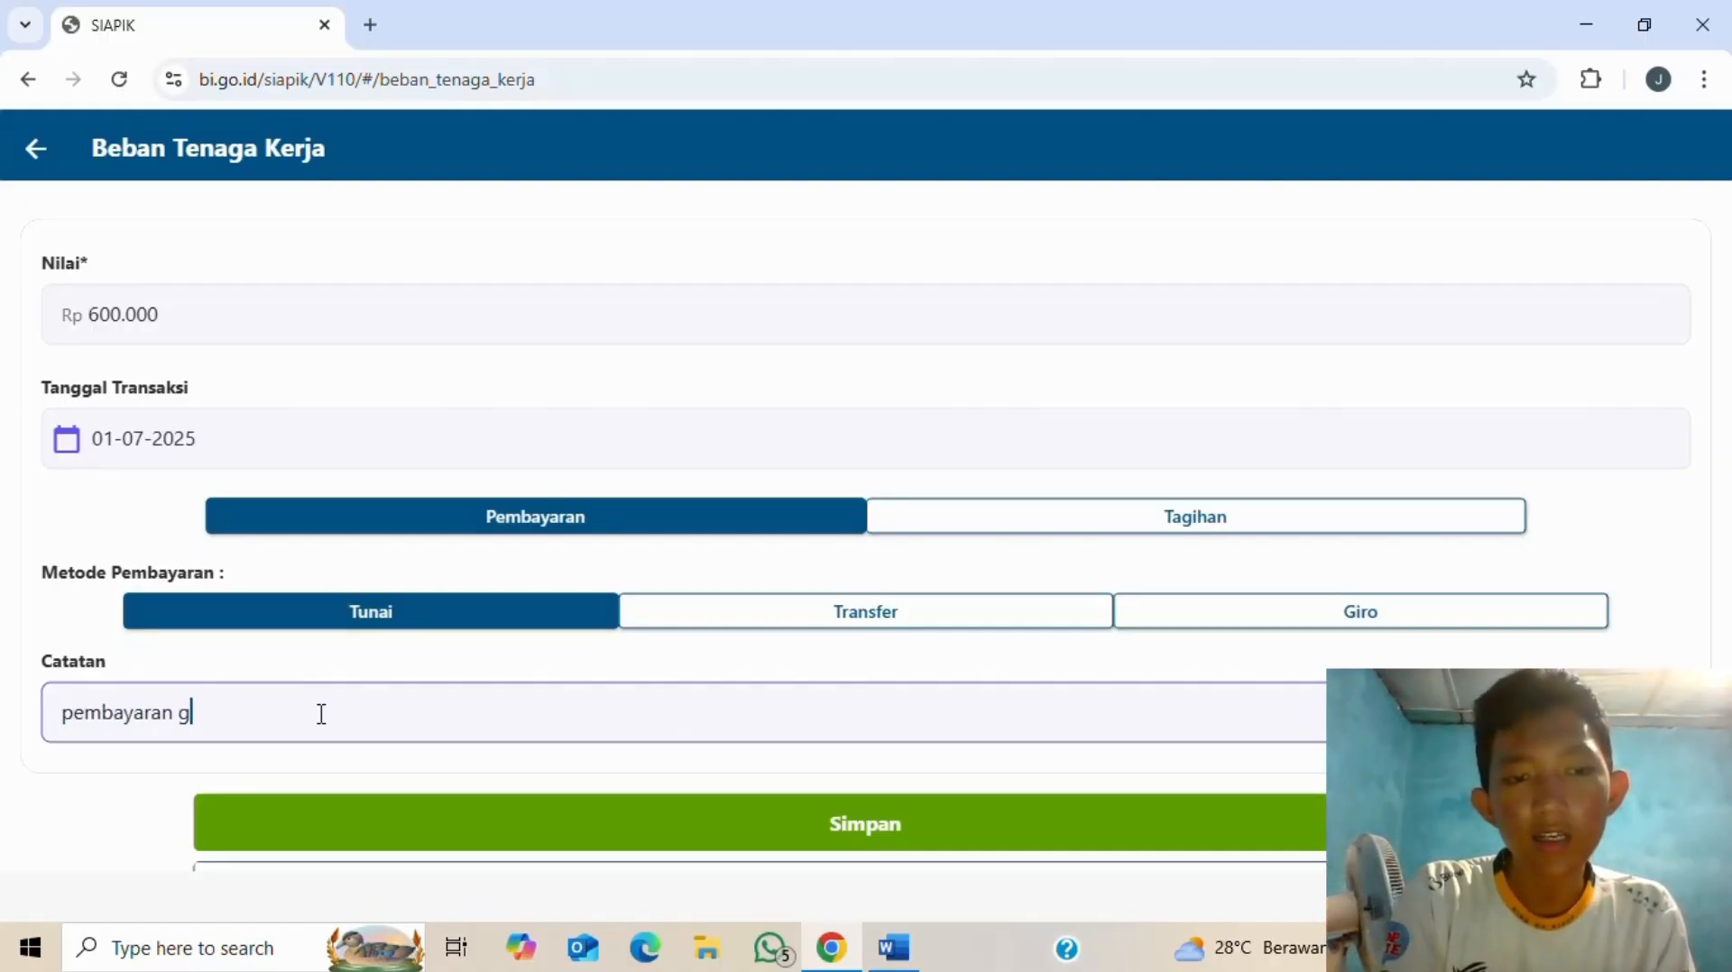
text(aji kary)
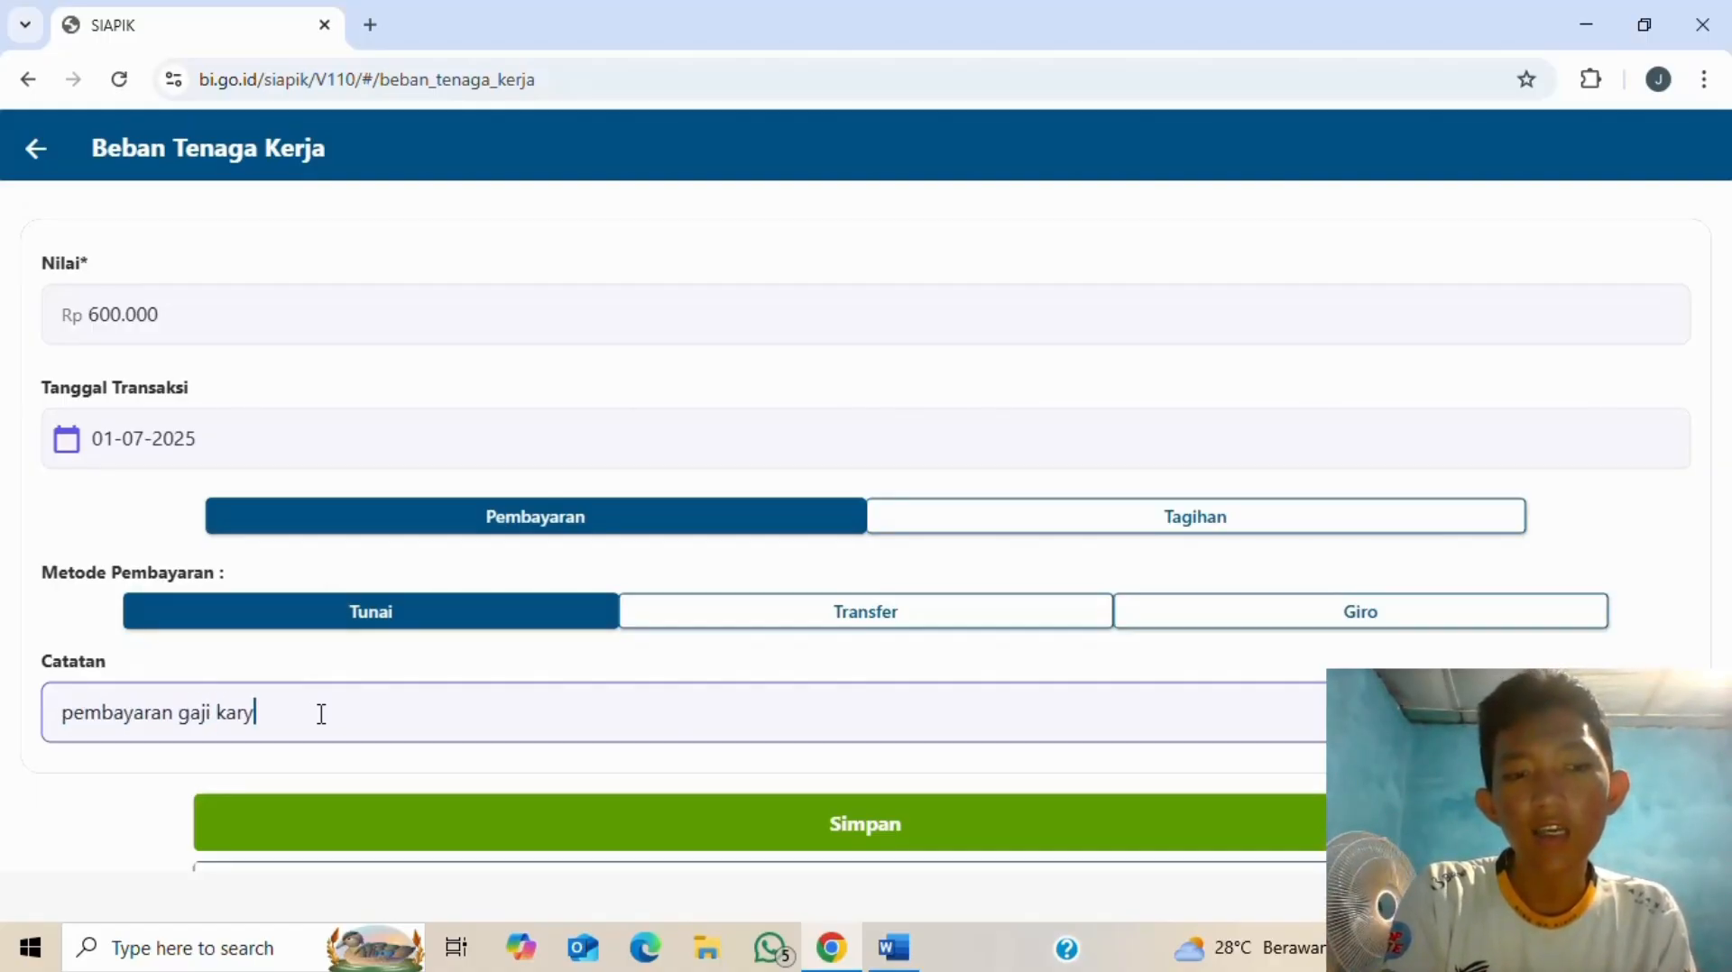
text(awan)
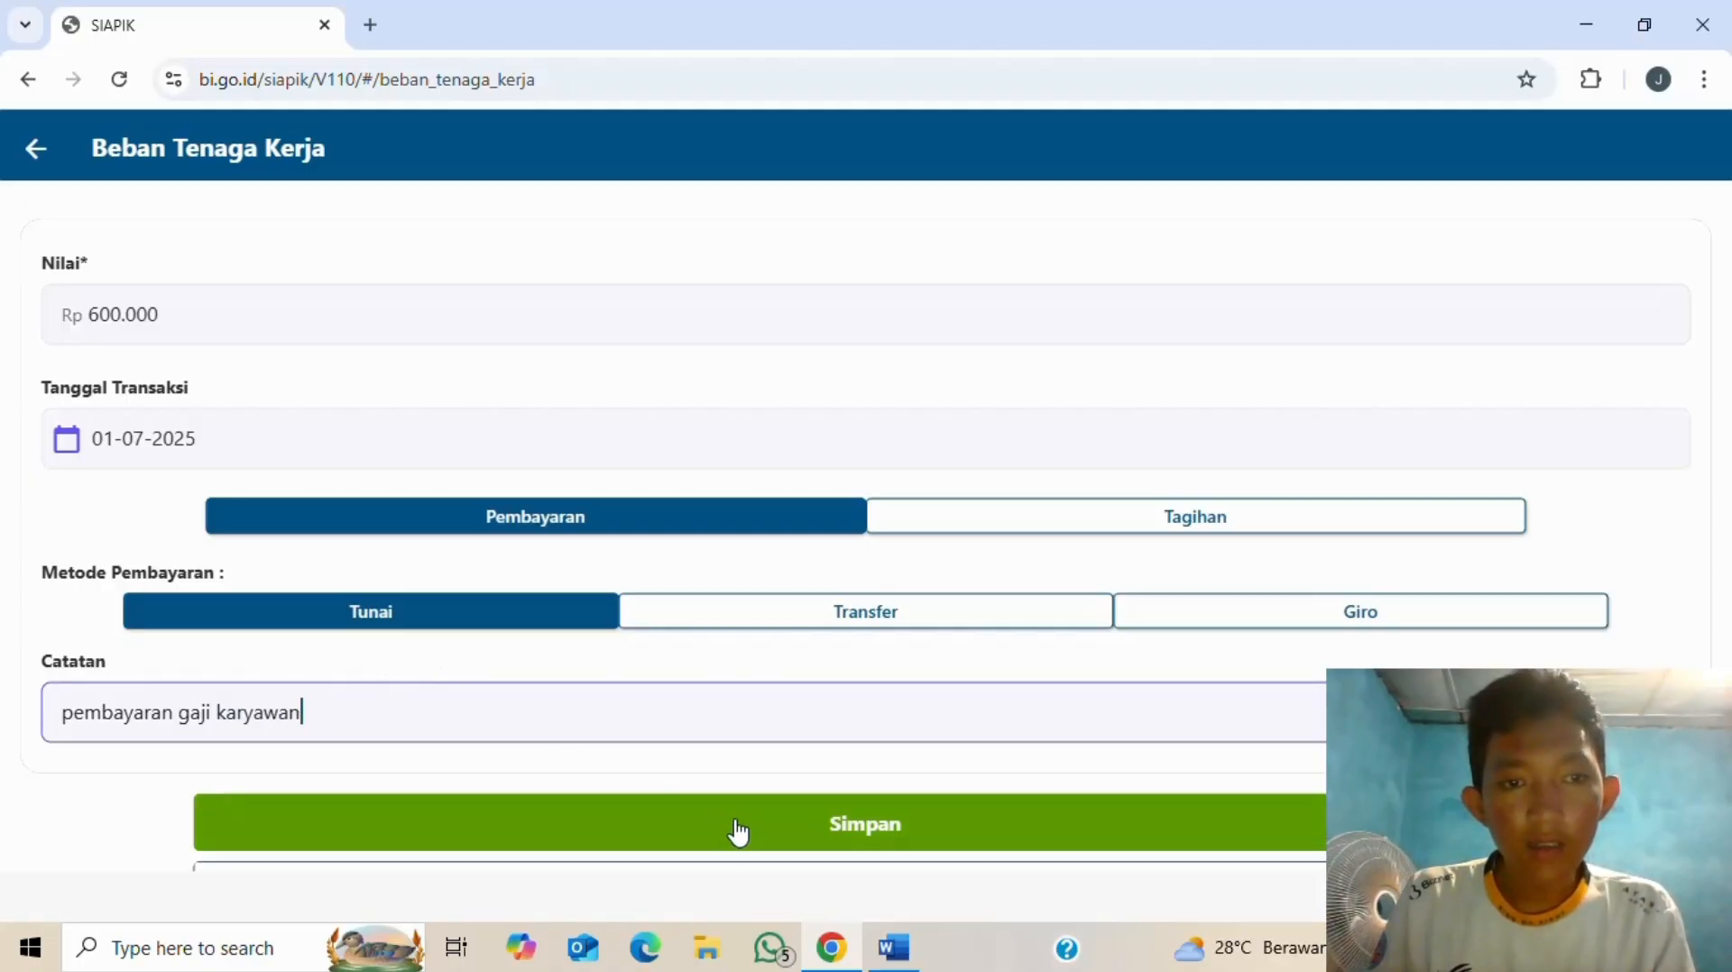
key(alt+Tab)
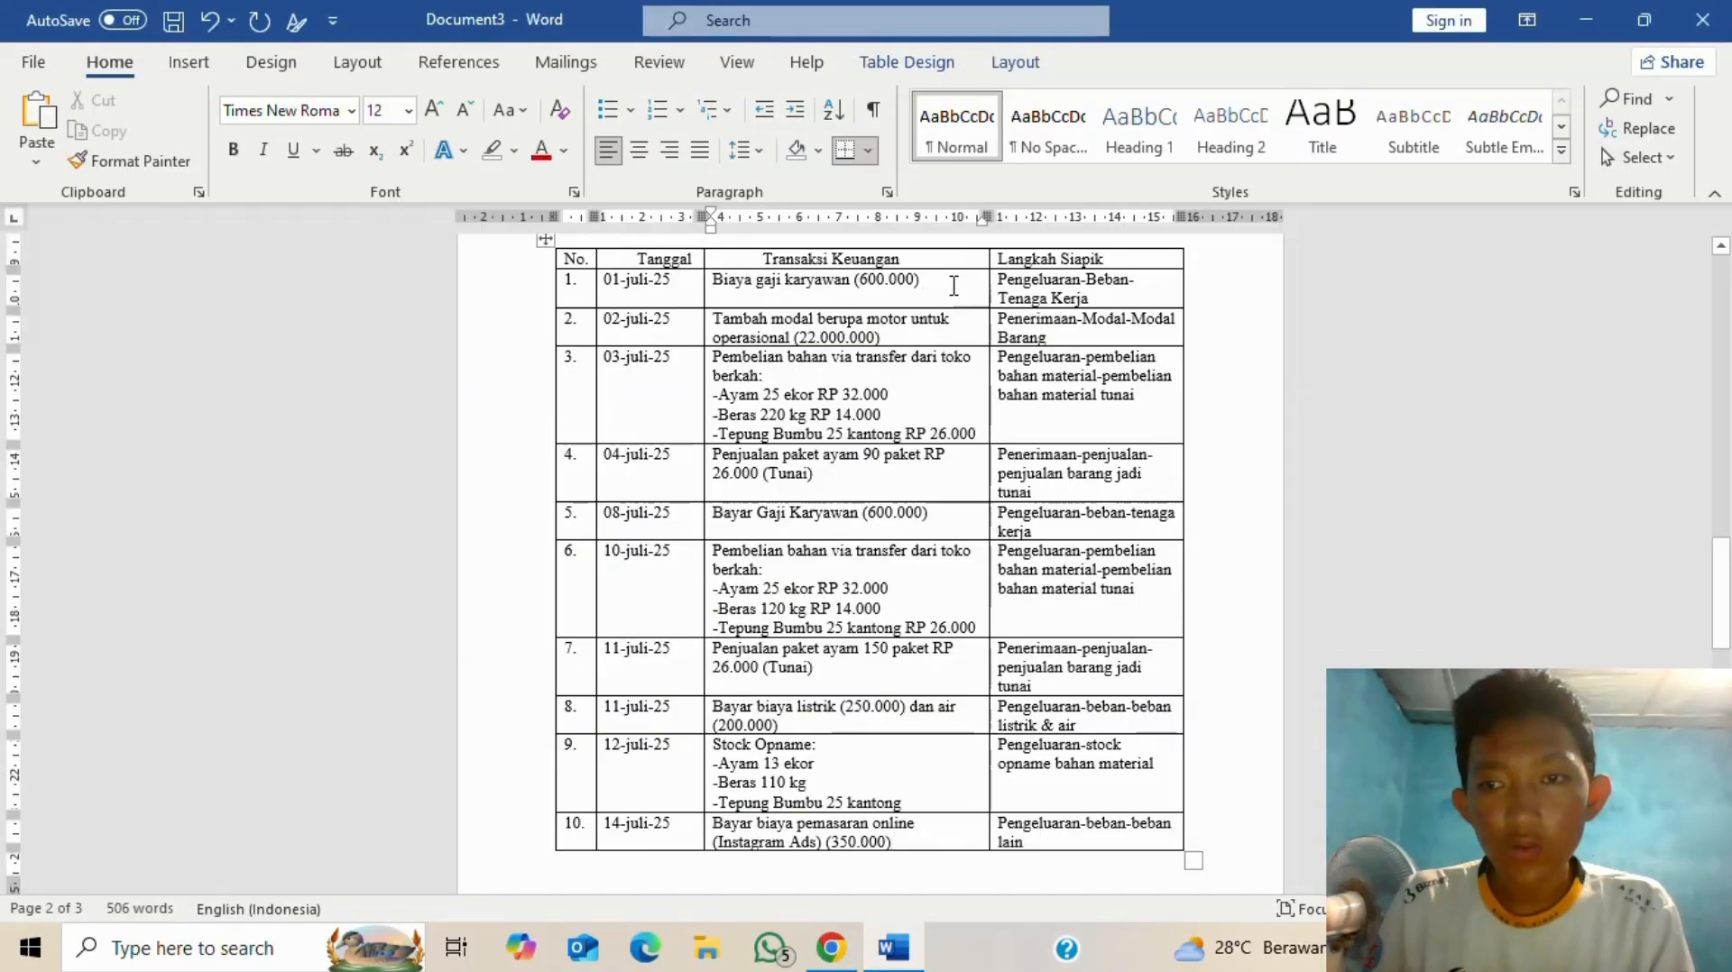
key(alt+Tab)
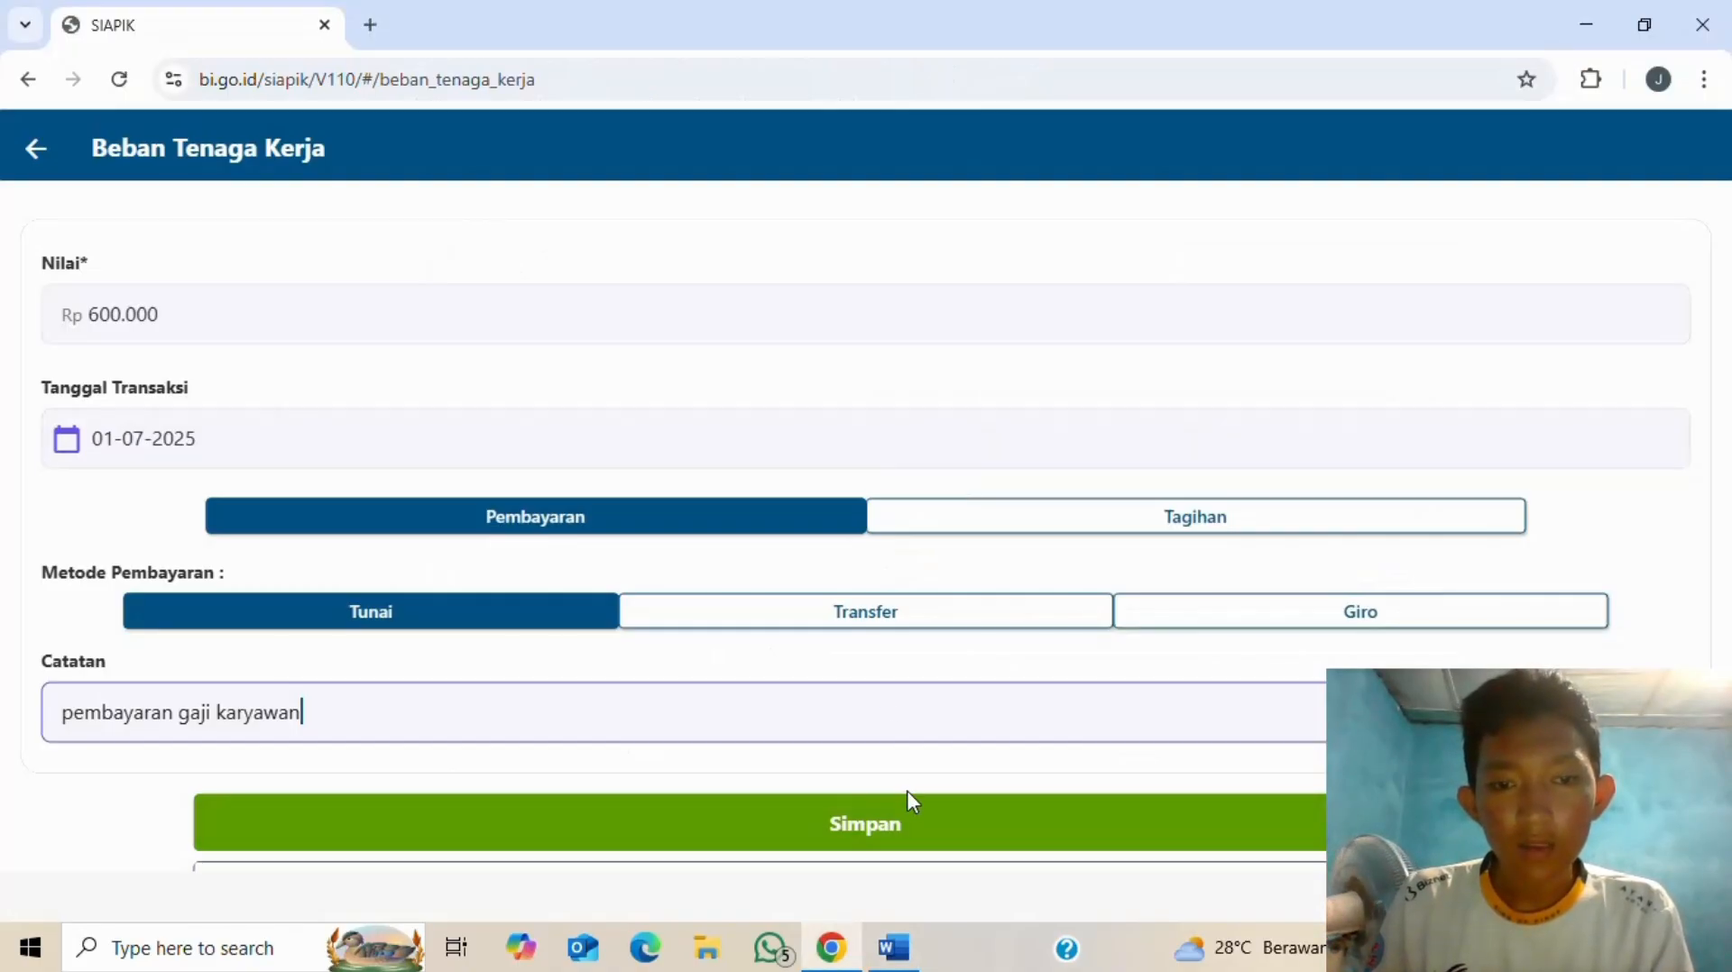
- Save the Rp 600.000 salary expense, review the Sukses details, and return to Transaksi
click(933, 831)
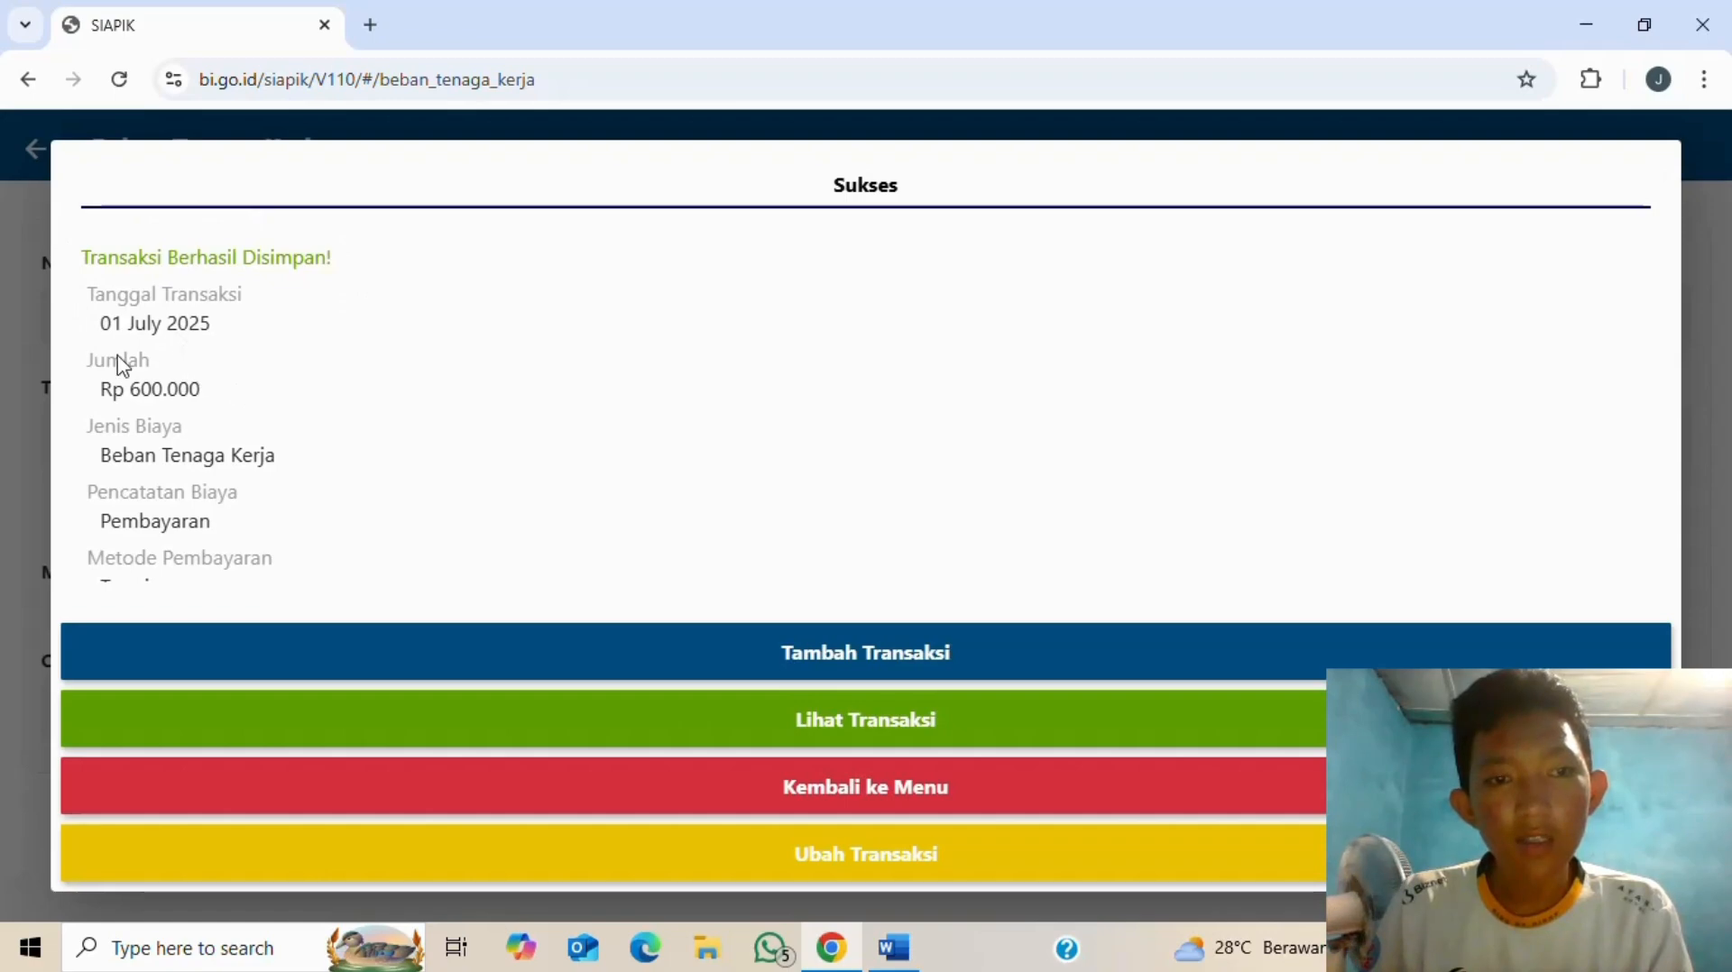
scroll(167, 437, down, 1)
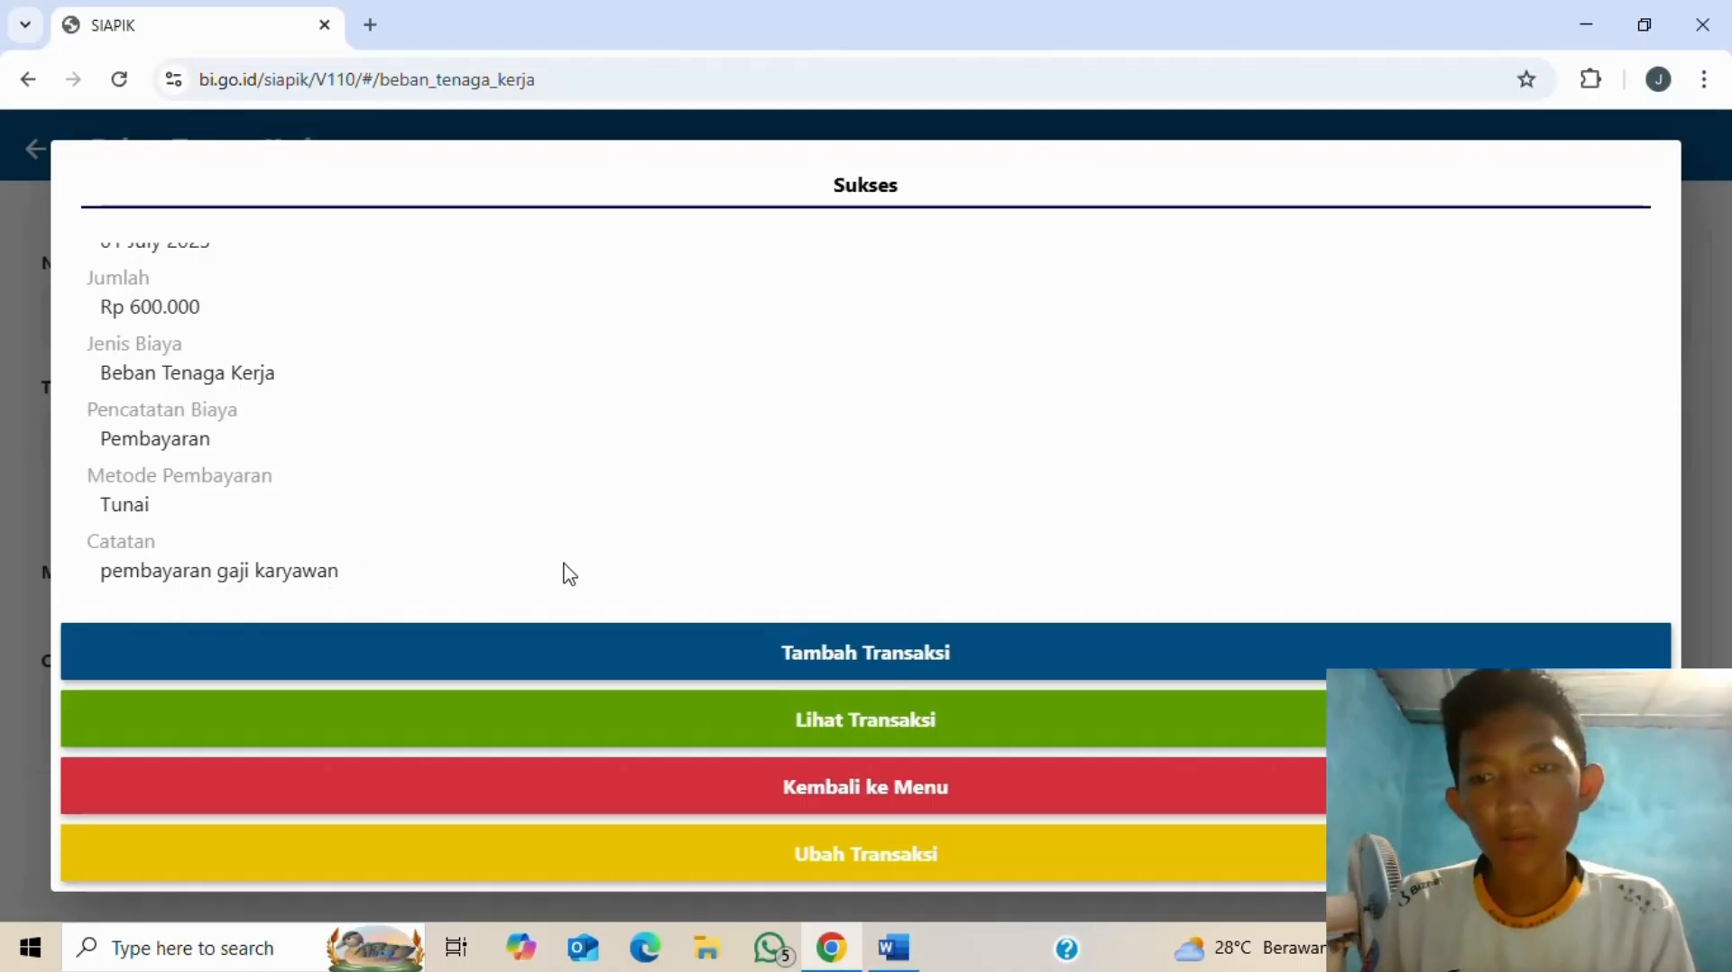
click(914, 795)
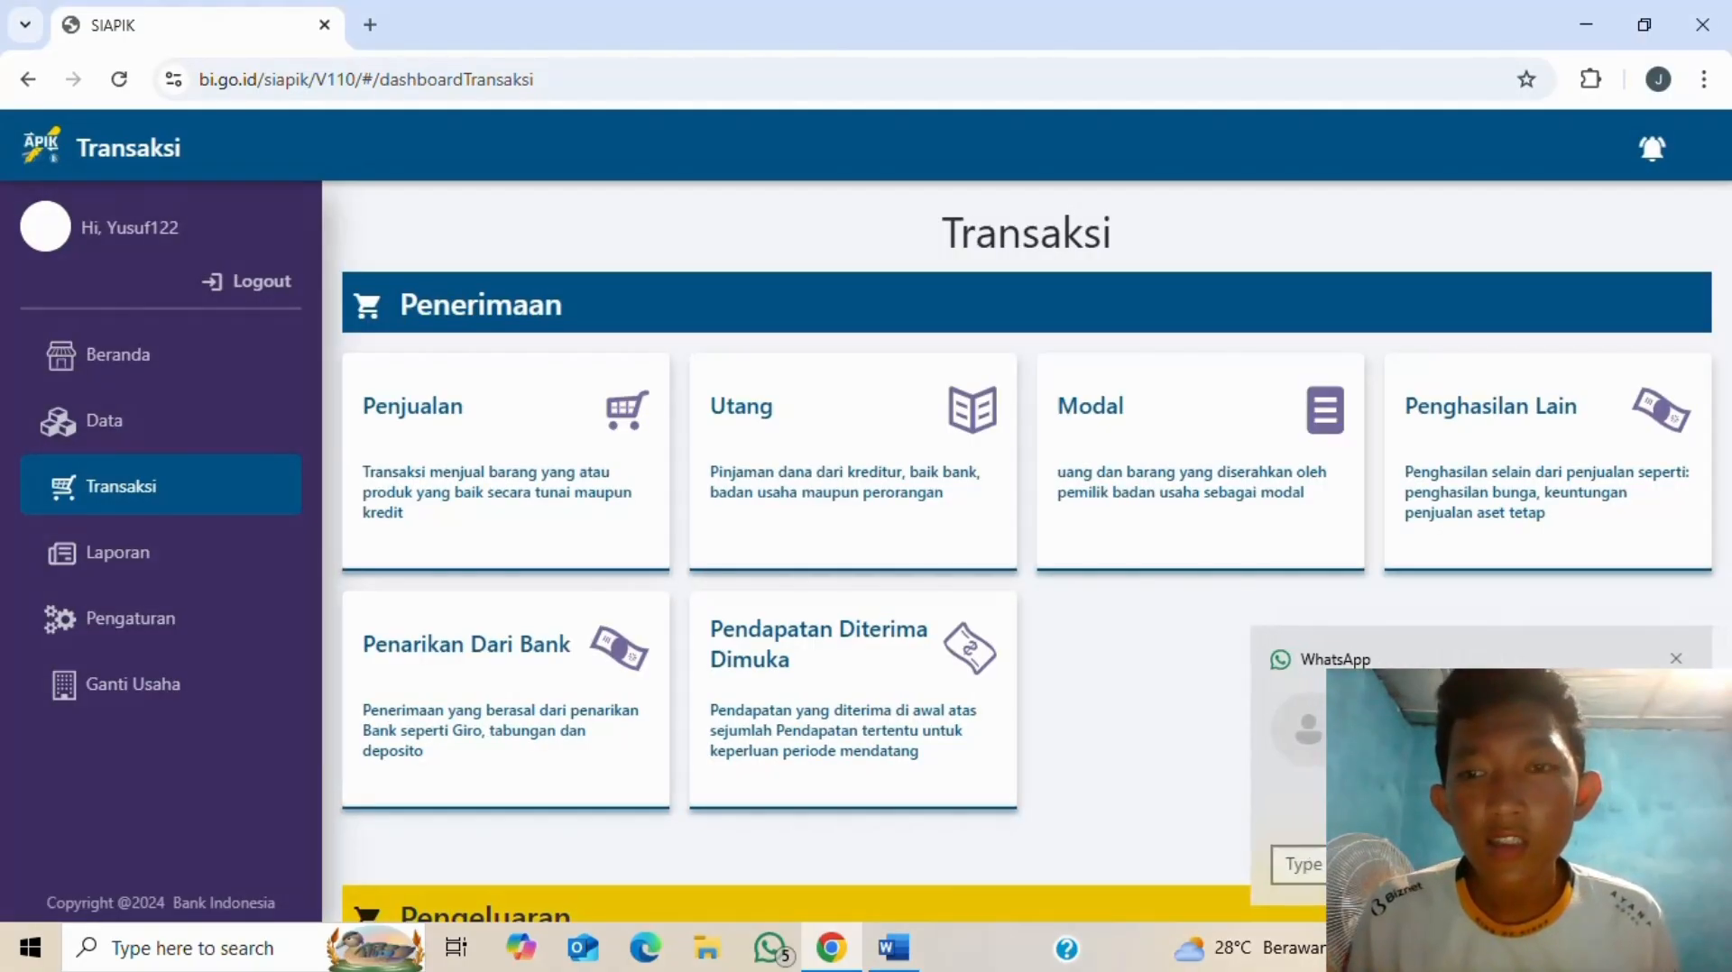
- Open Modal > Modal Barang and bring up the Buat Aset dialog for a new asset
click(1676, 658)
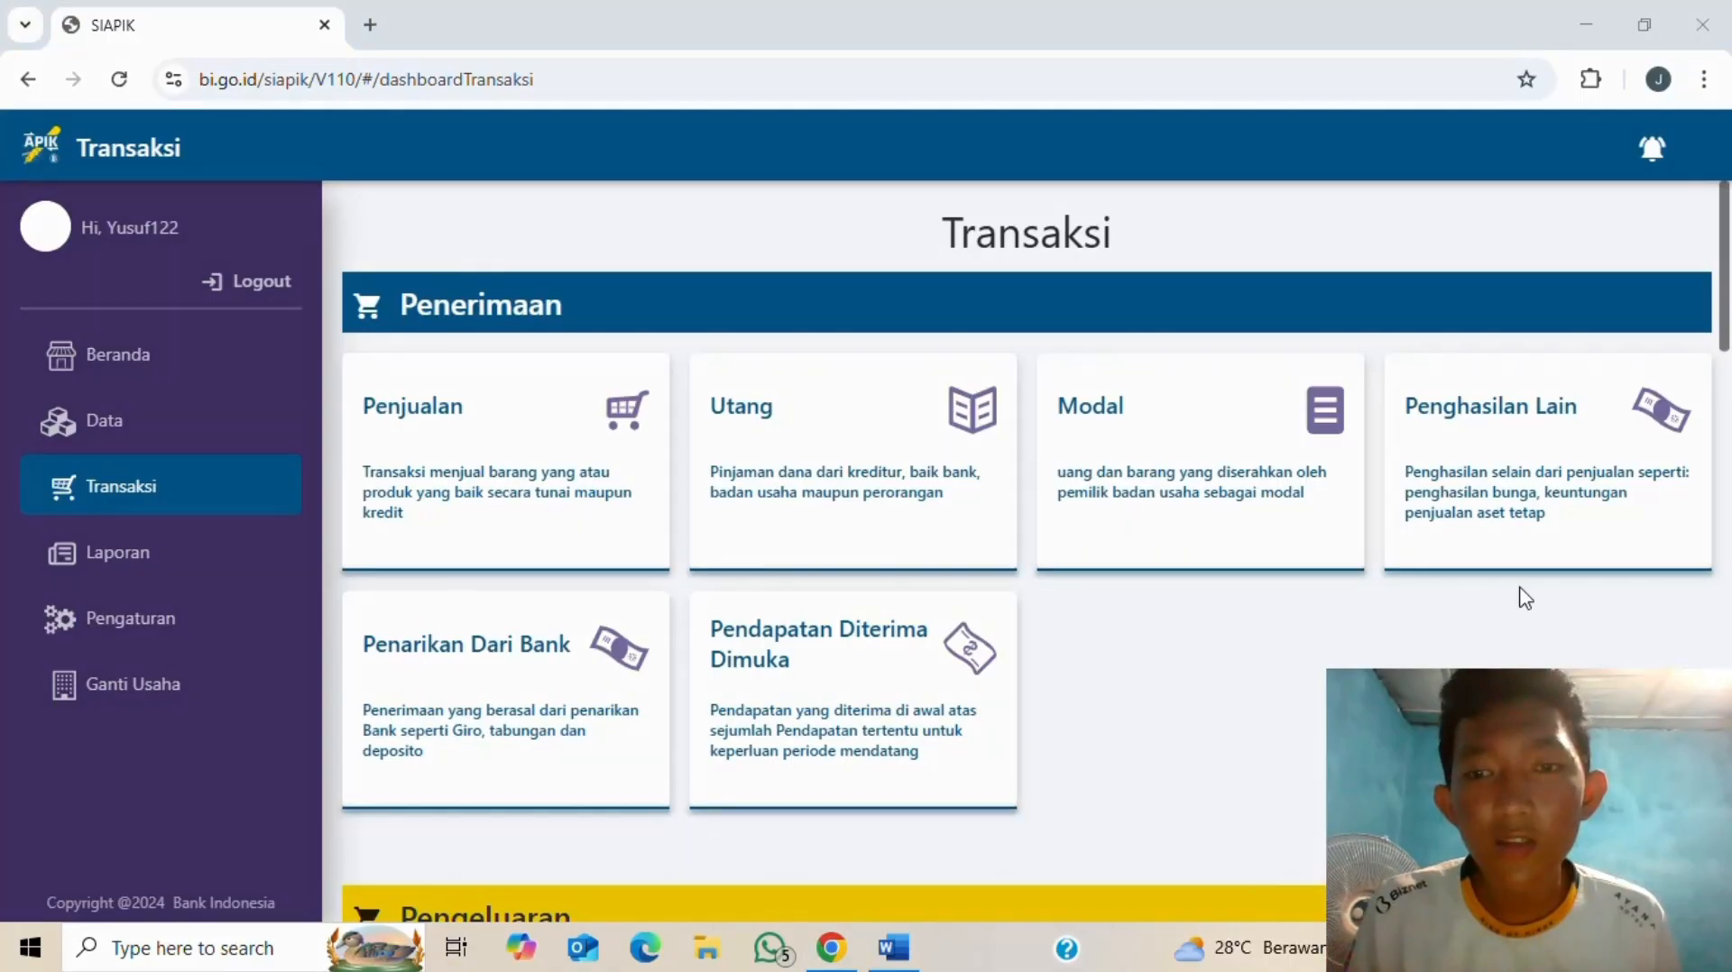
key(alt+Tab)
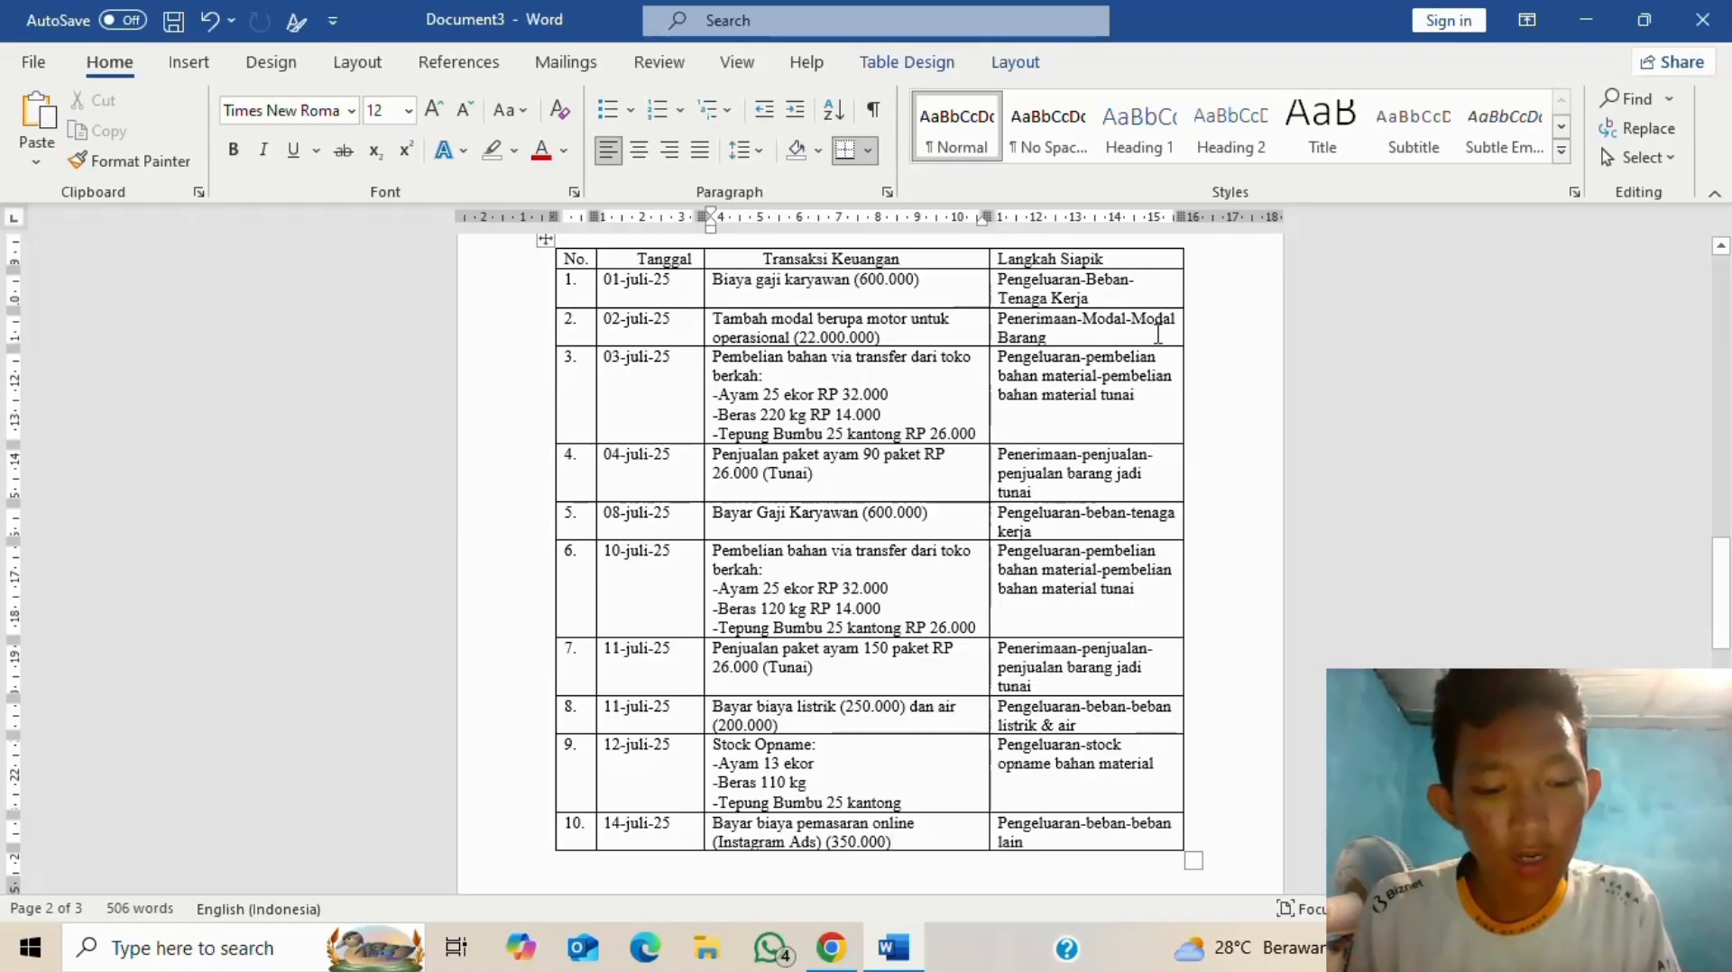
key(alt+Tab)
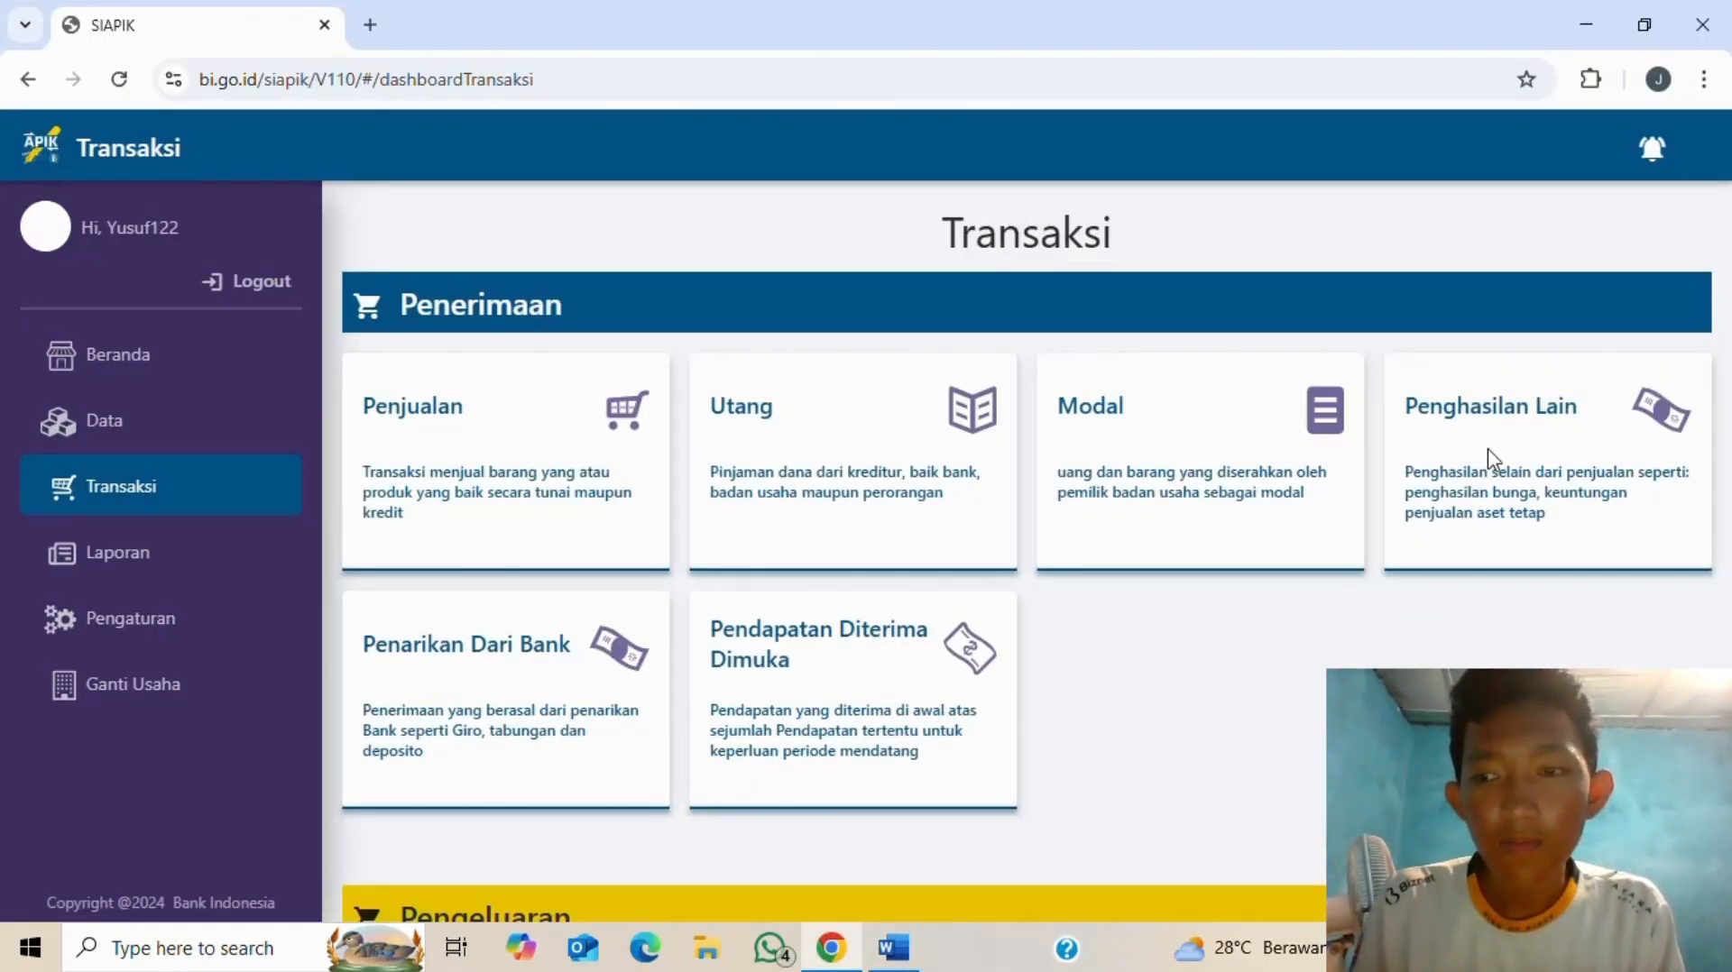
click(1122, 433)
click(629, 287)
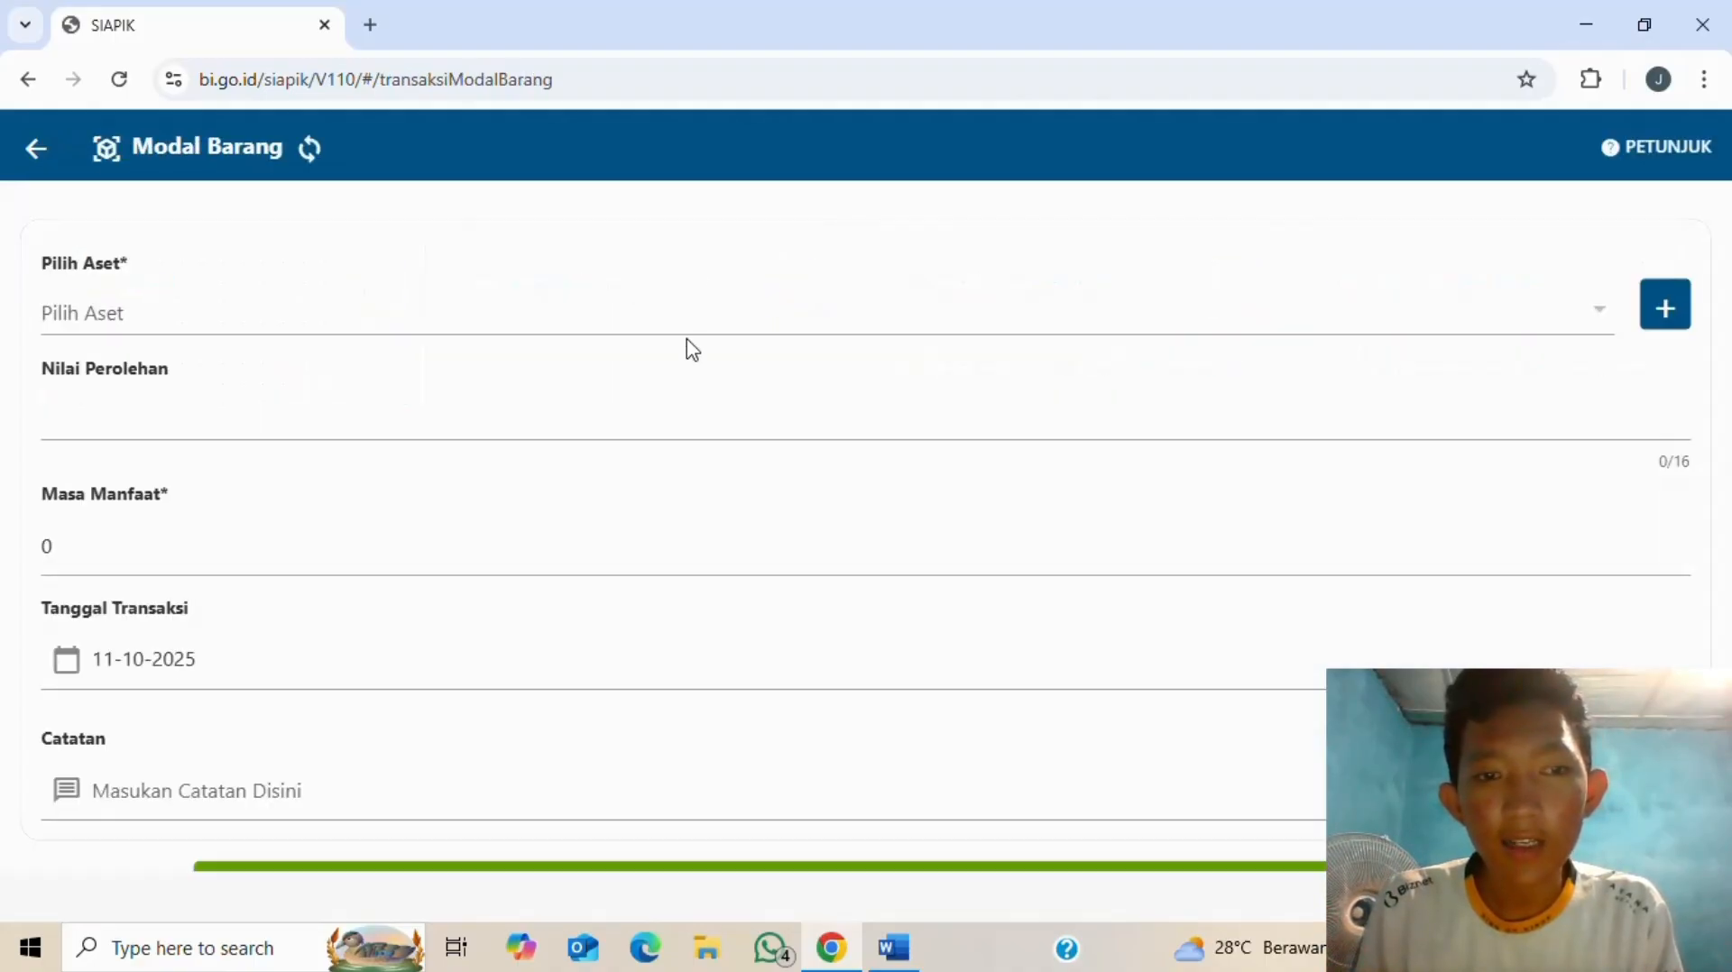
key(alt+Tab)
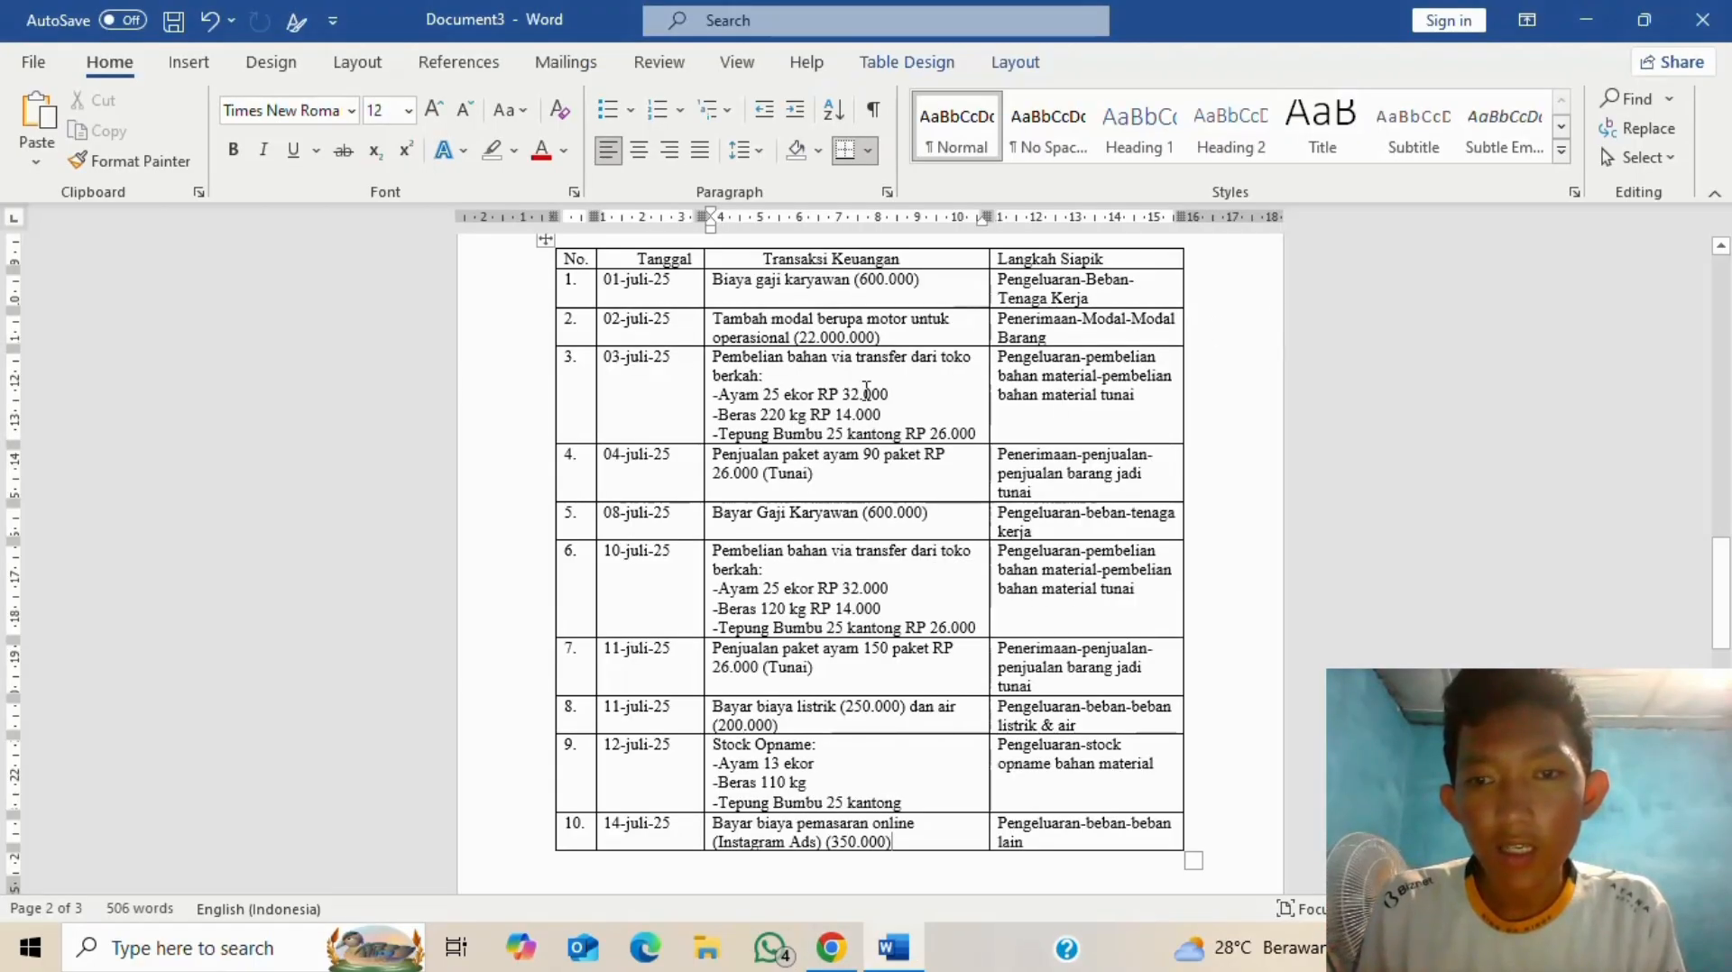
key(alt+Tab)
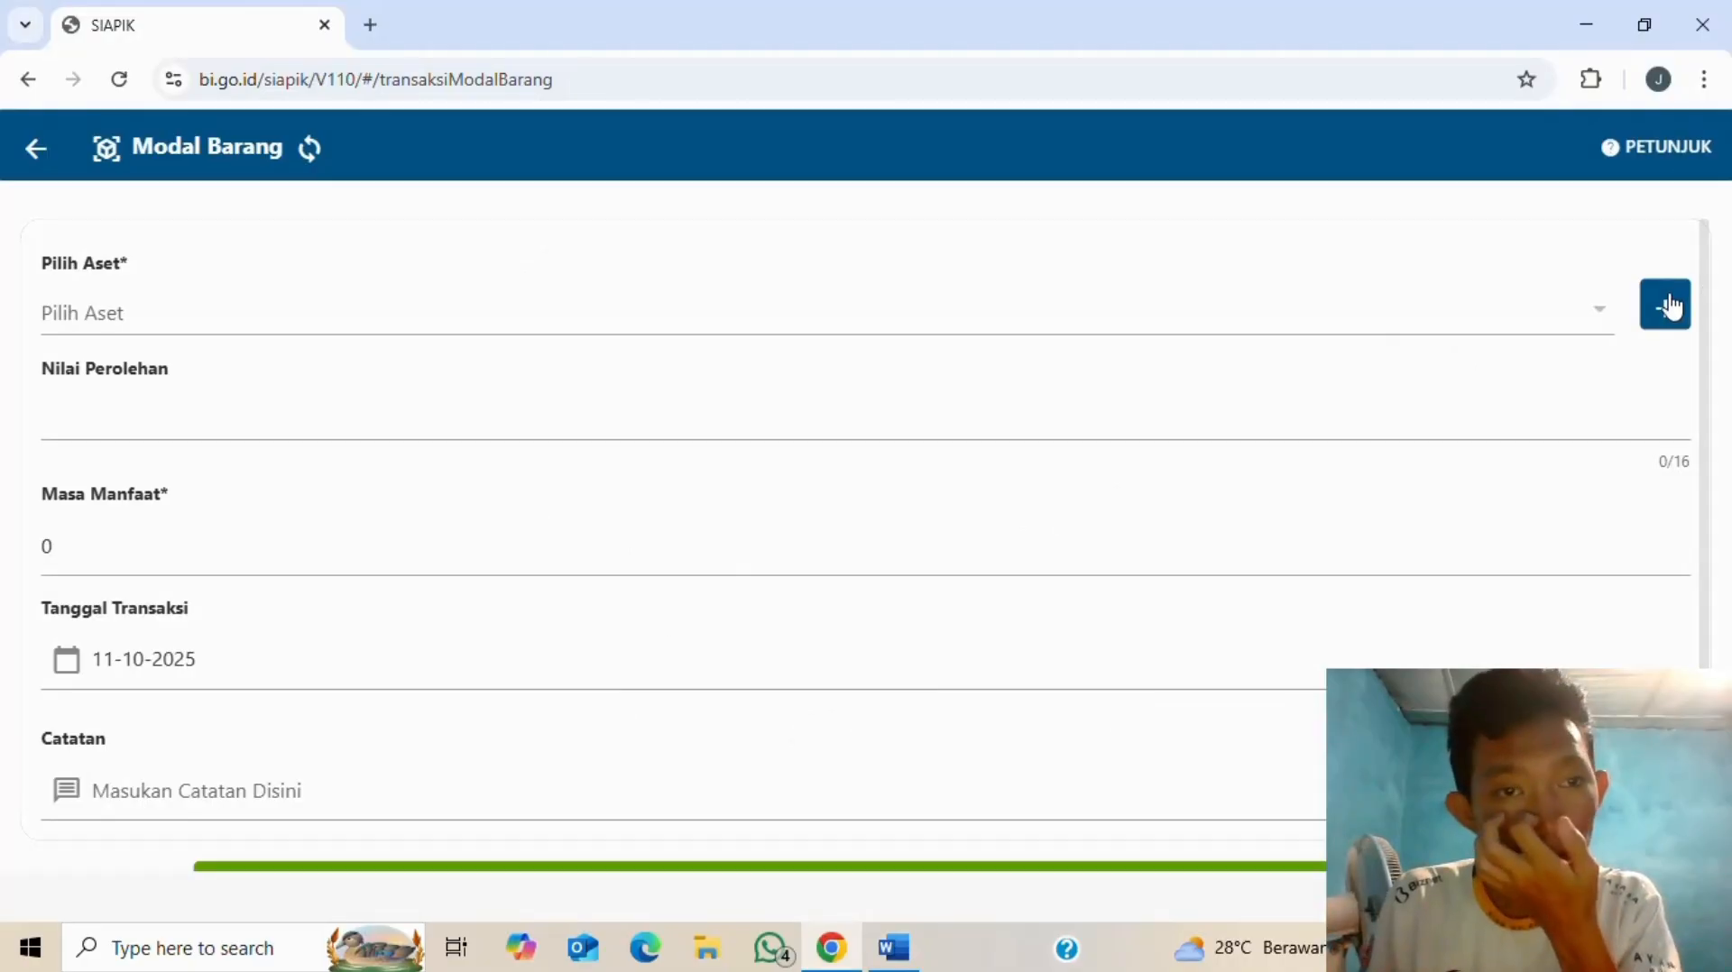
click(1665, 305)
- Name the new asset 'motor' in Kelompok I, sub-group 'Sepeda motor, sepeda, dan becak'
click(658, 340)
text(mot)
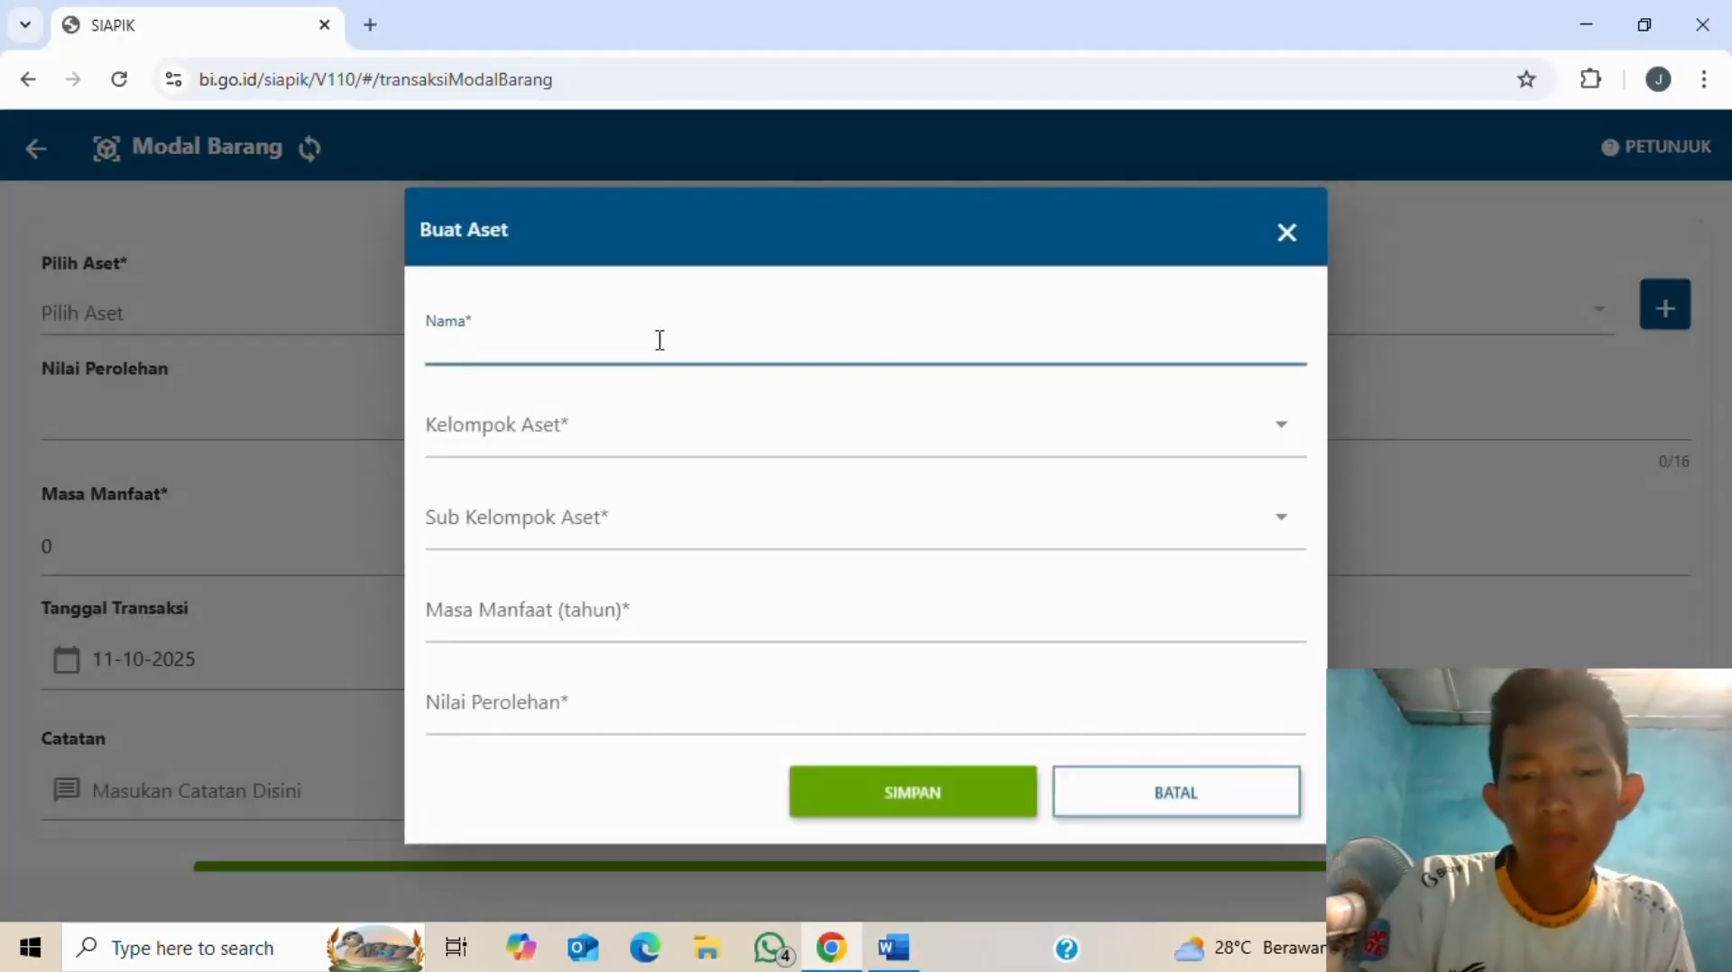
text(or)
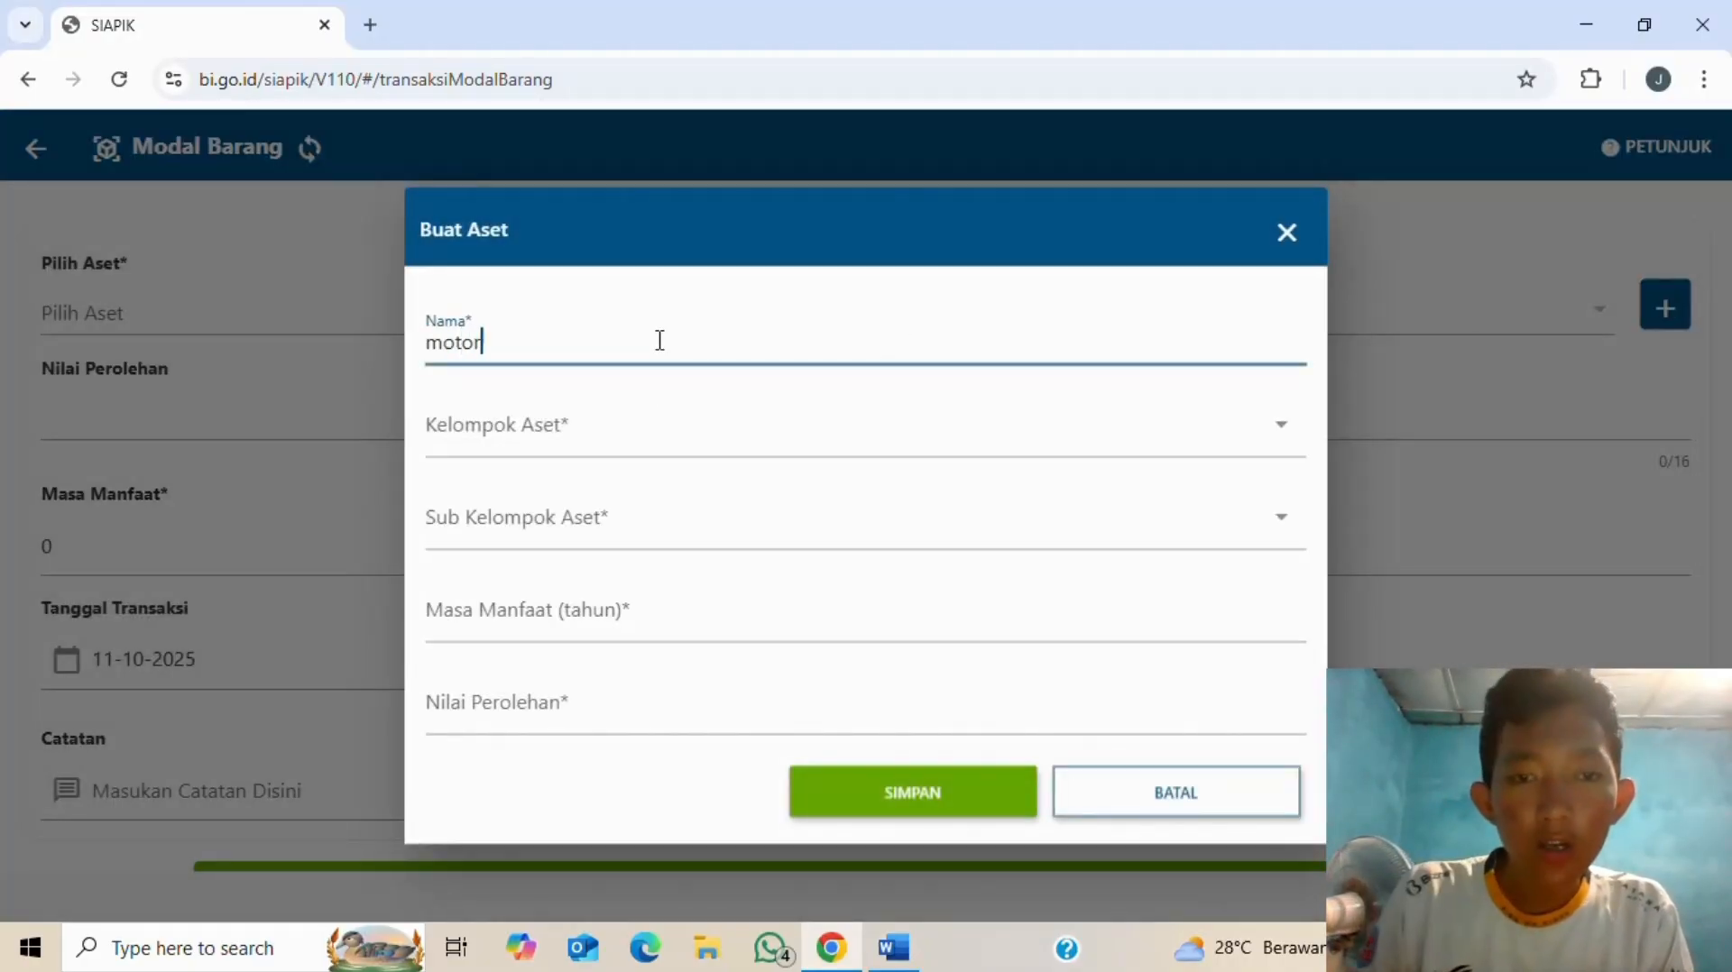
click(683, 433)
click(537, 278)
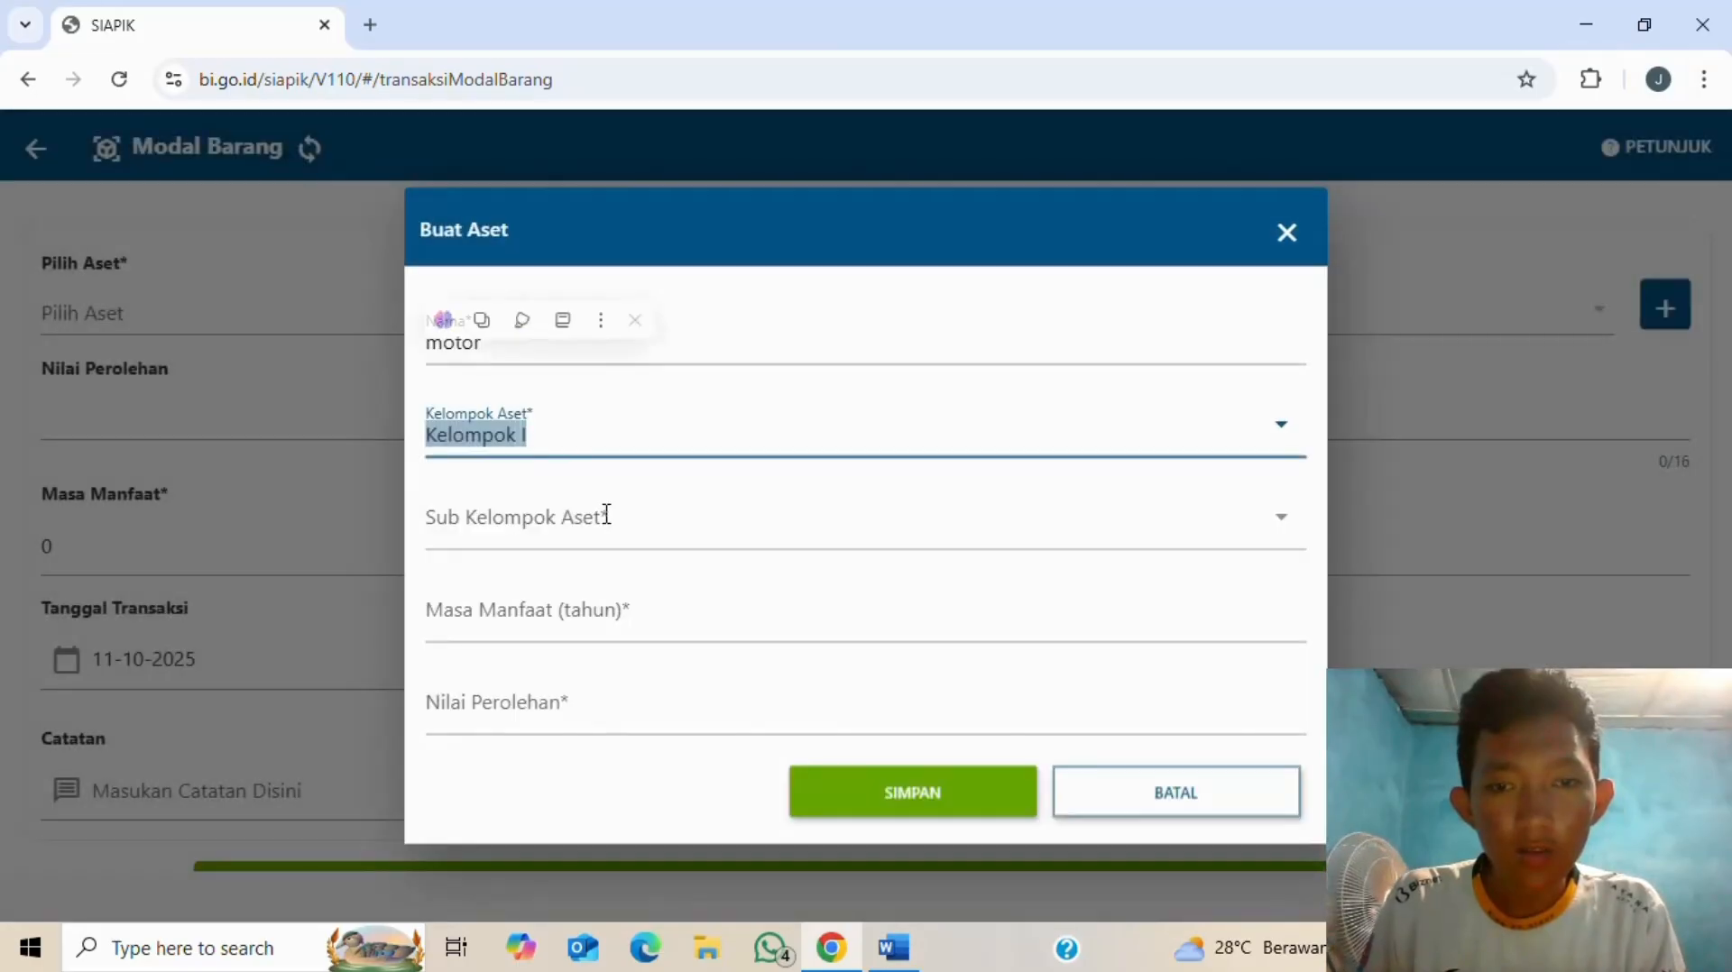
click(604, 539)
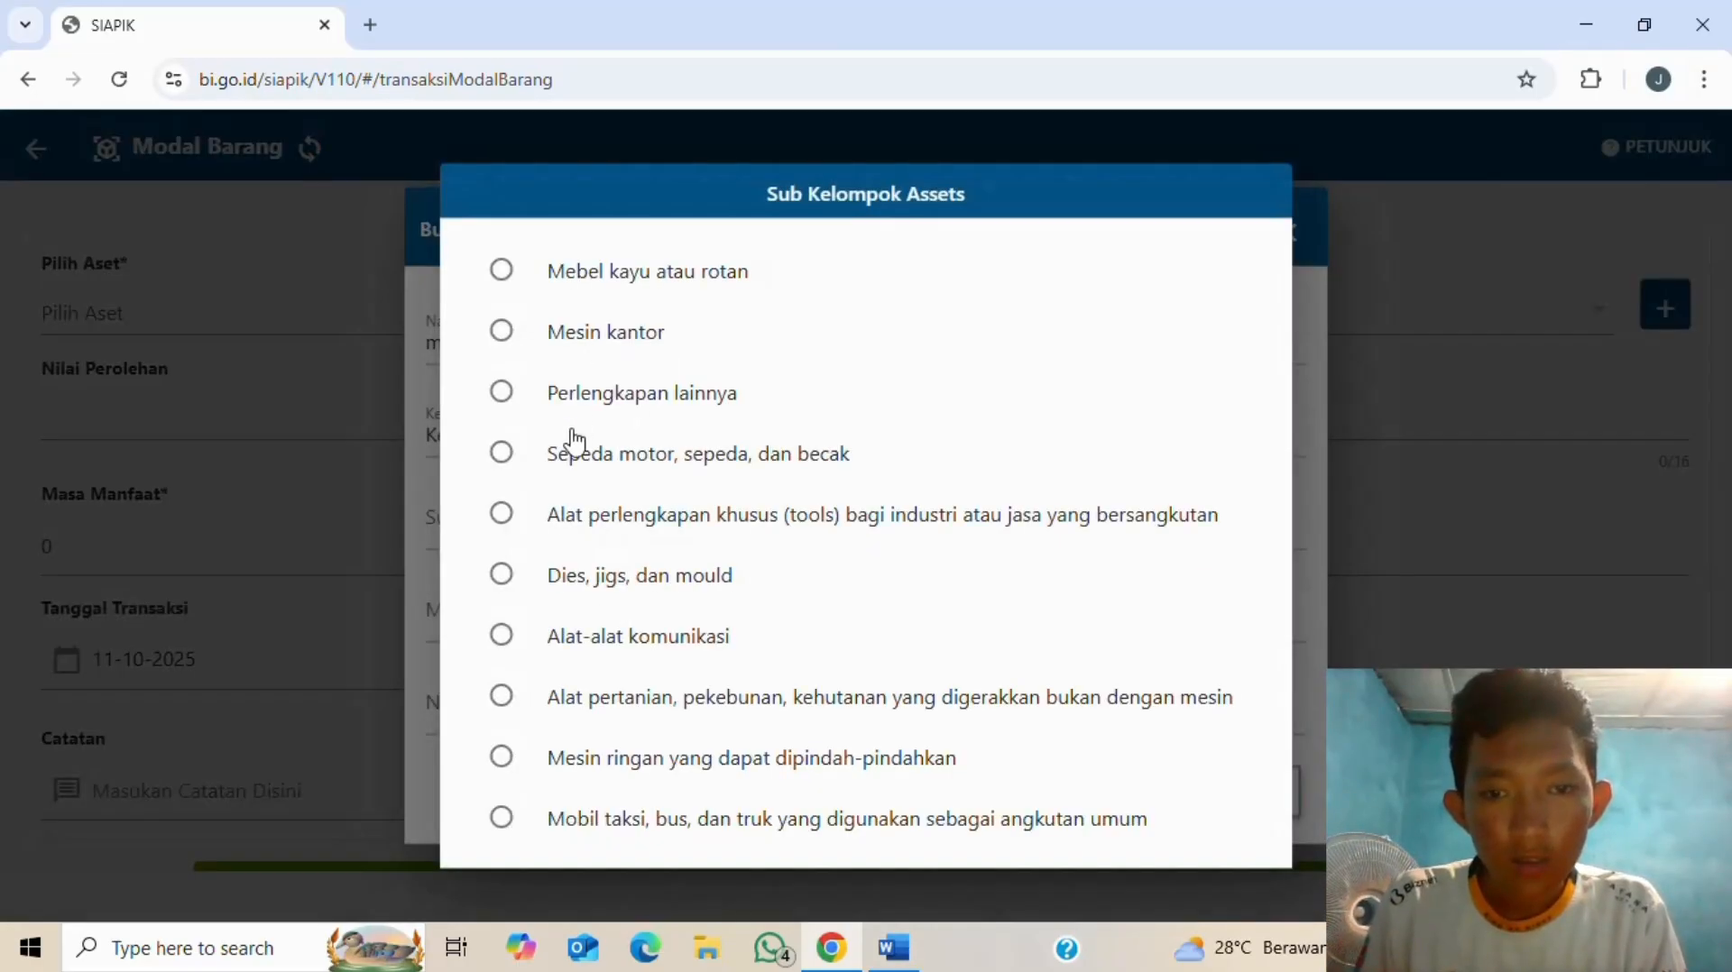
click(503, 454)
click(531, 451)
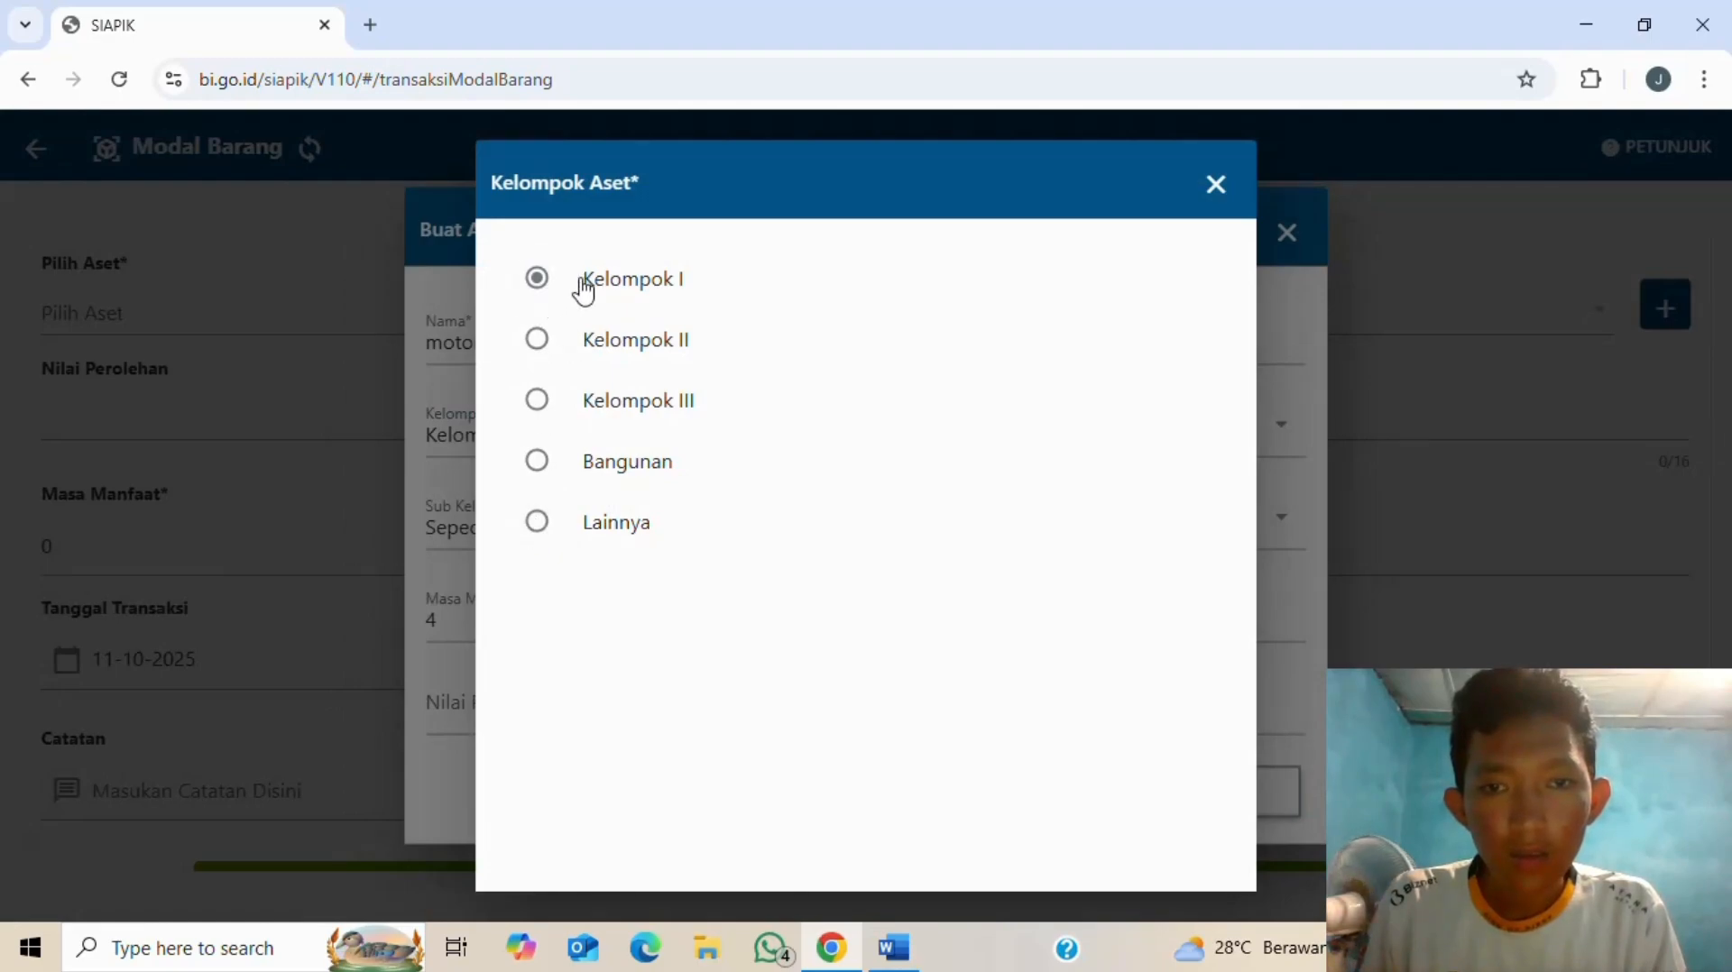
click(1216, 185)
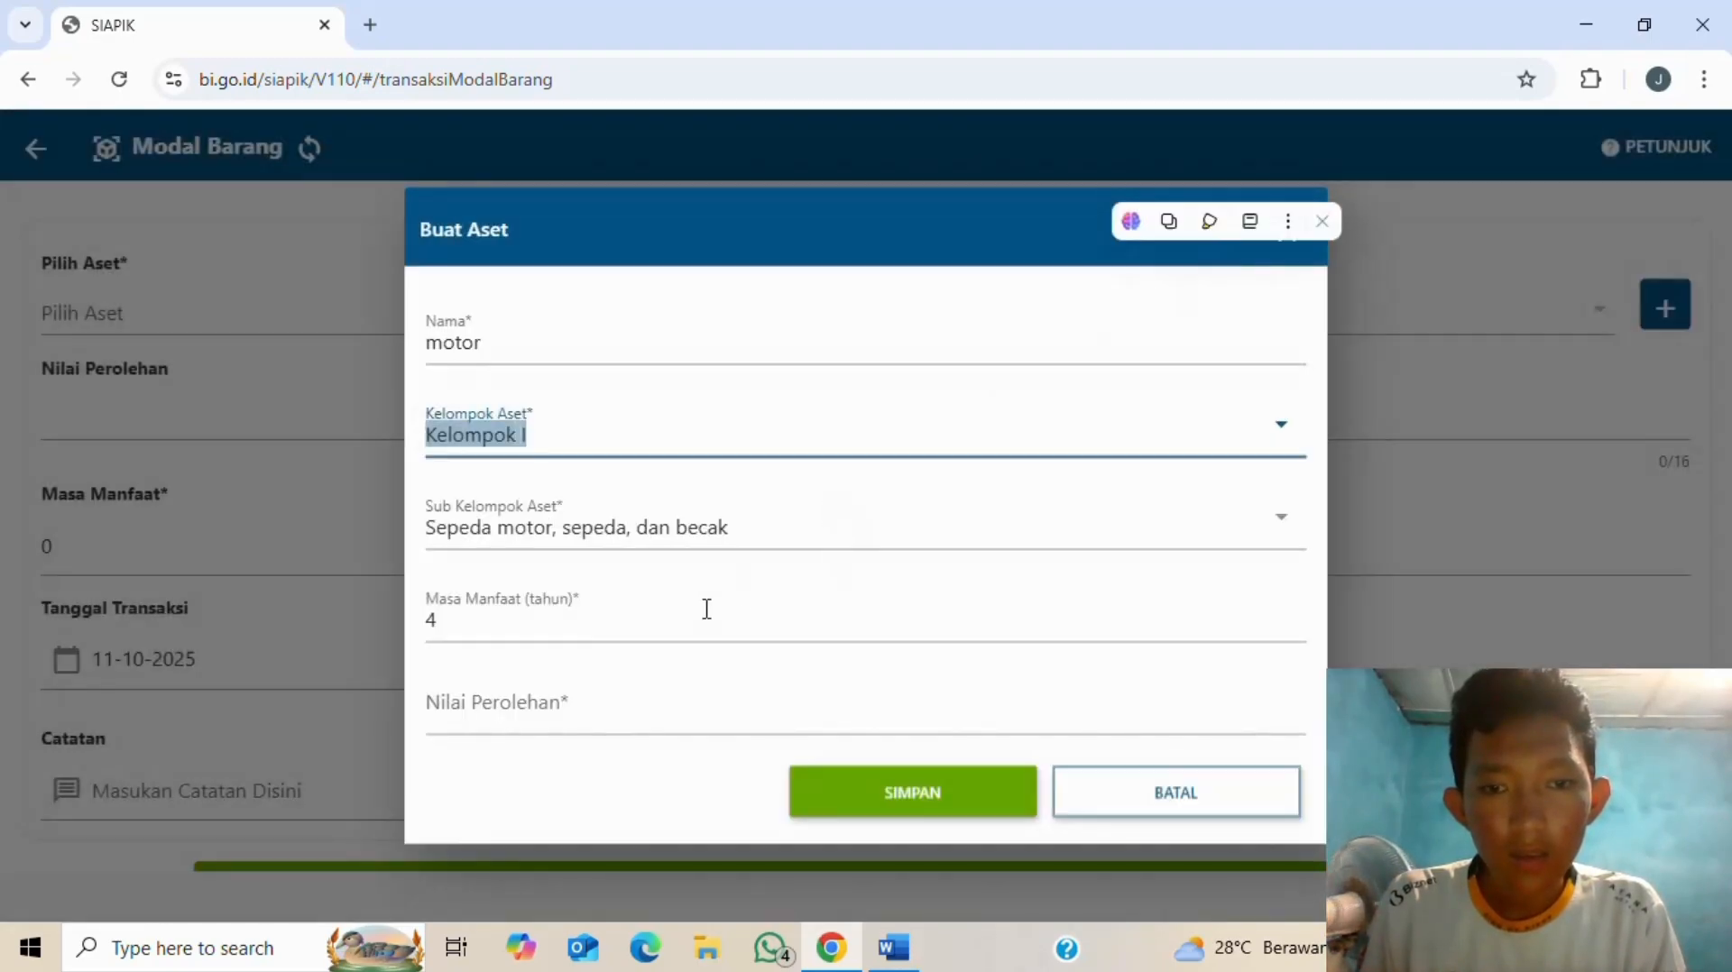
- Give the motor asset a value of 22.000.000 and save it
click(640, 717)
key(alt+Tab)
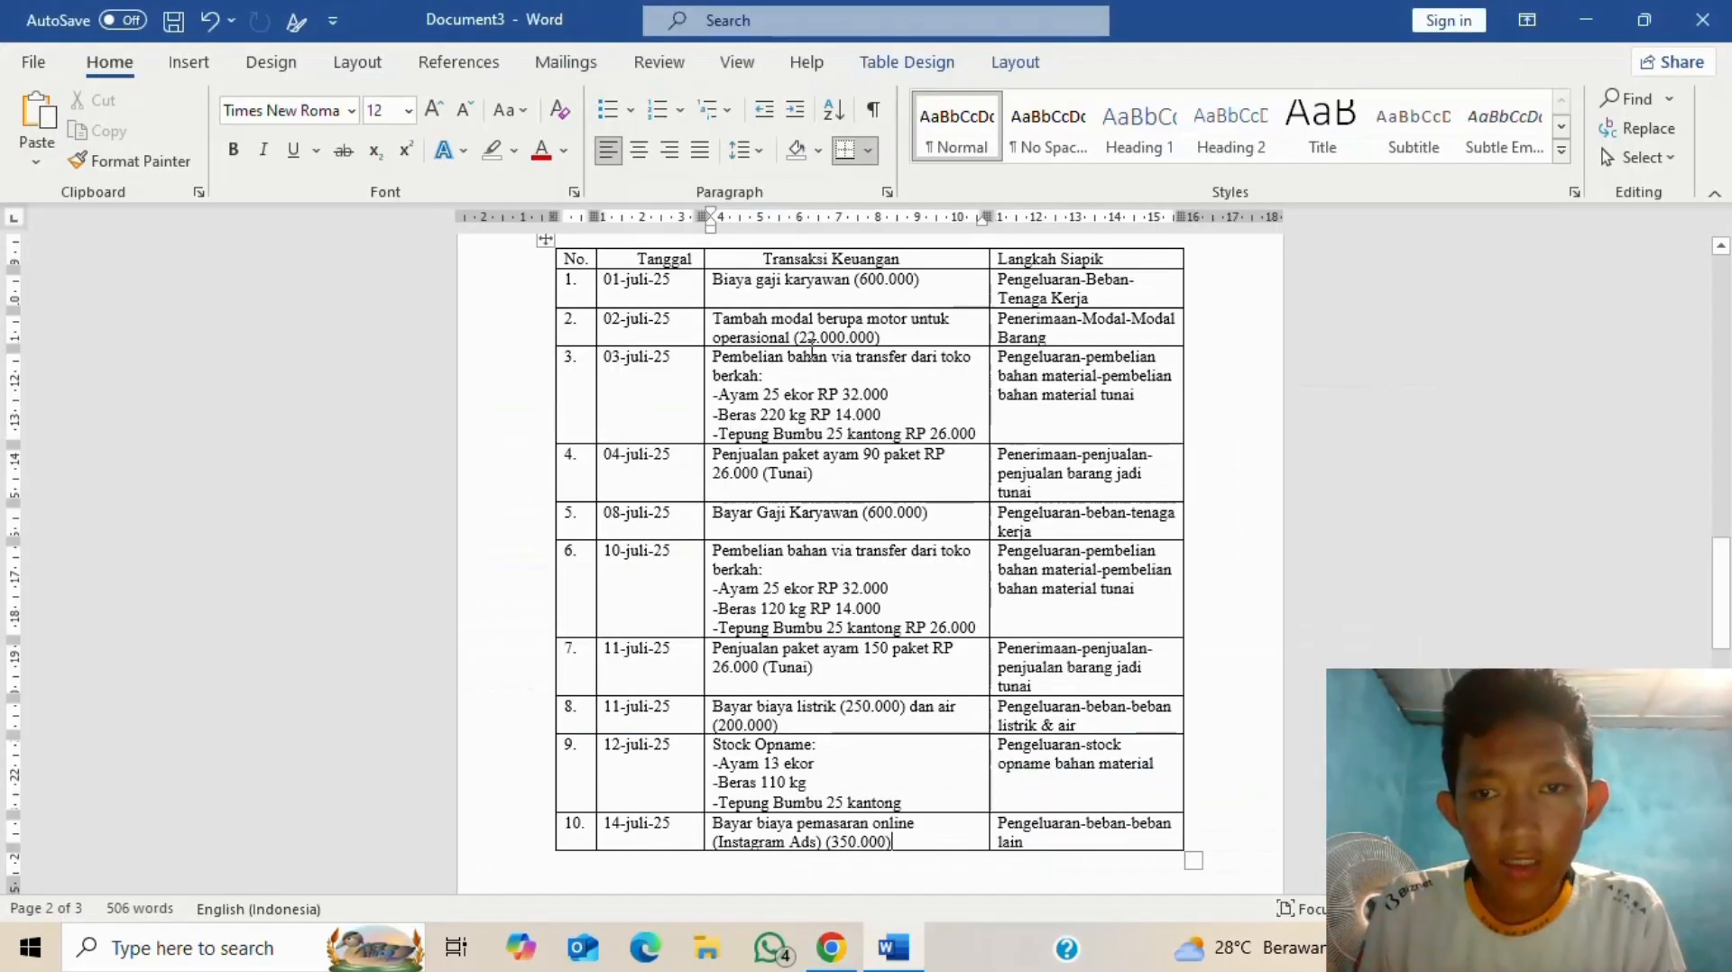
key(alt+Tab)
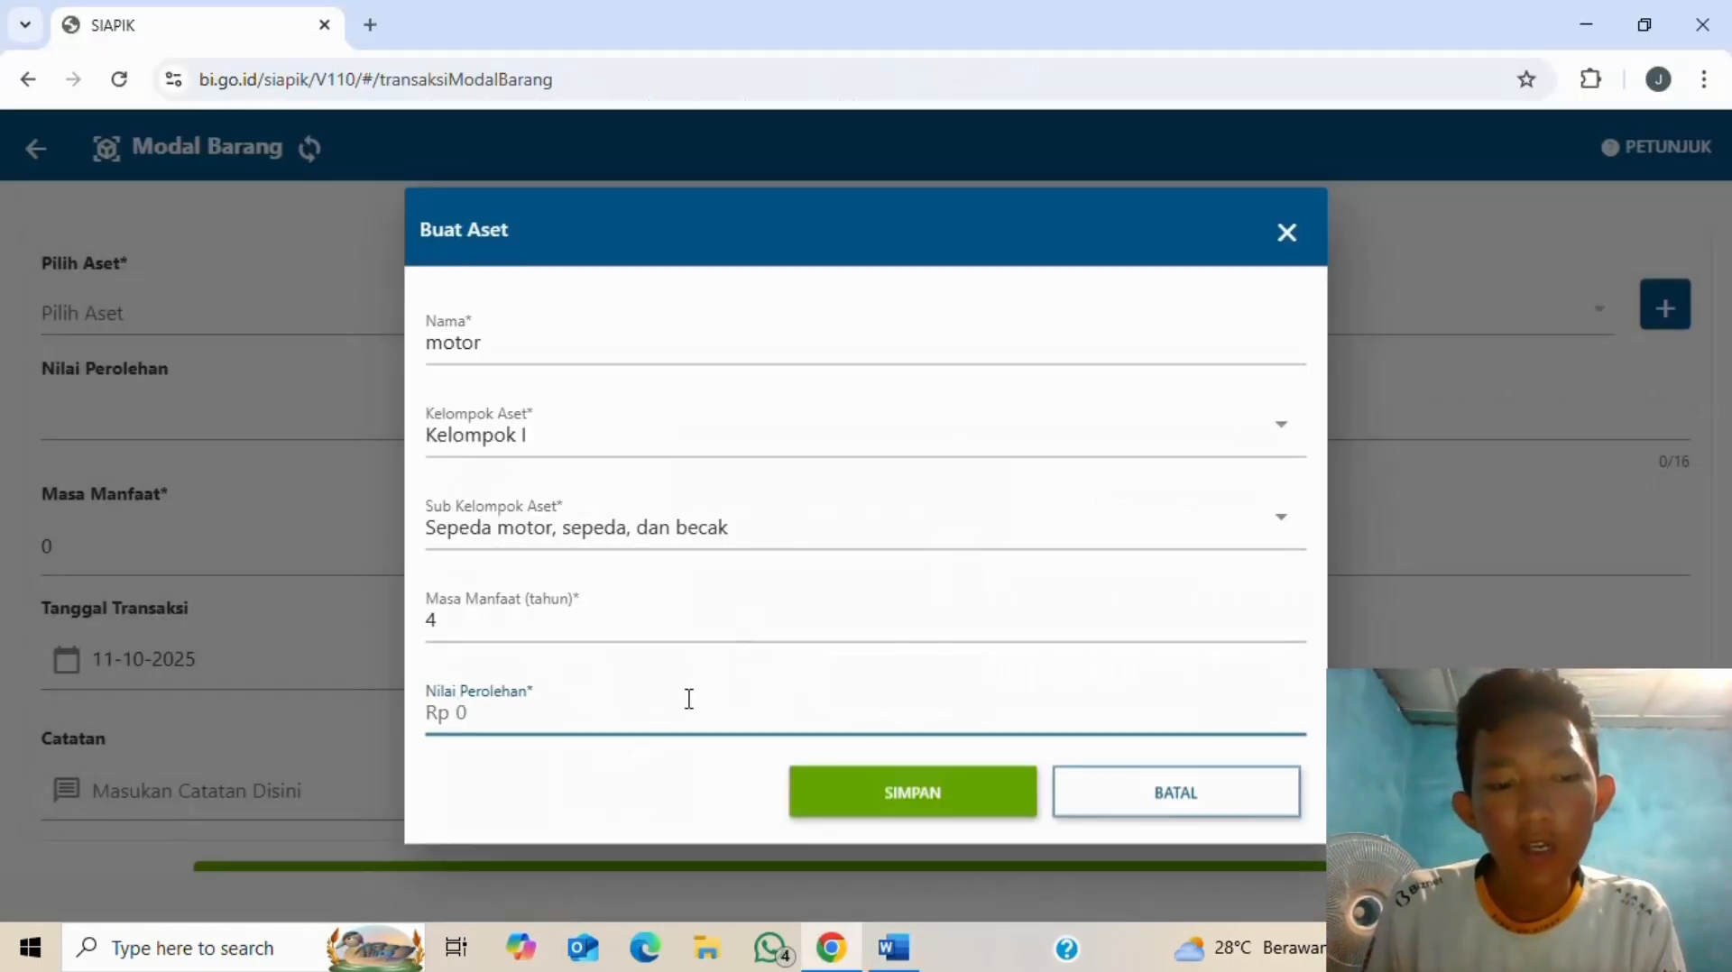
text(22.000.000)
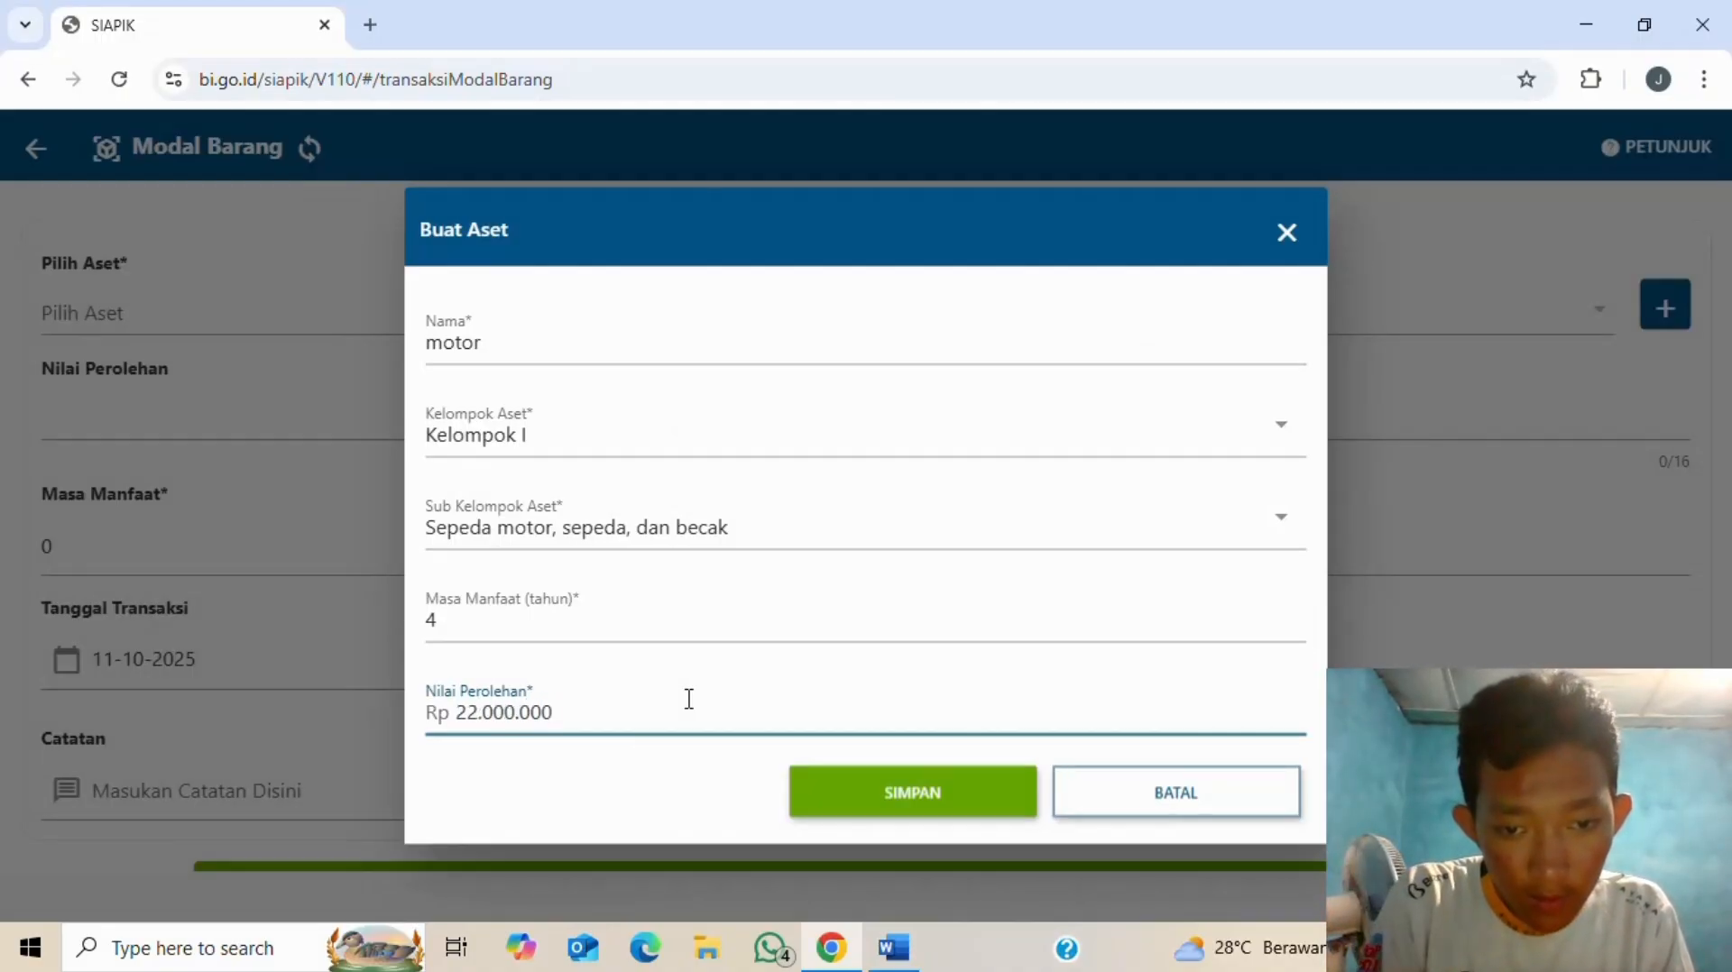
click(973, 787)
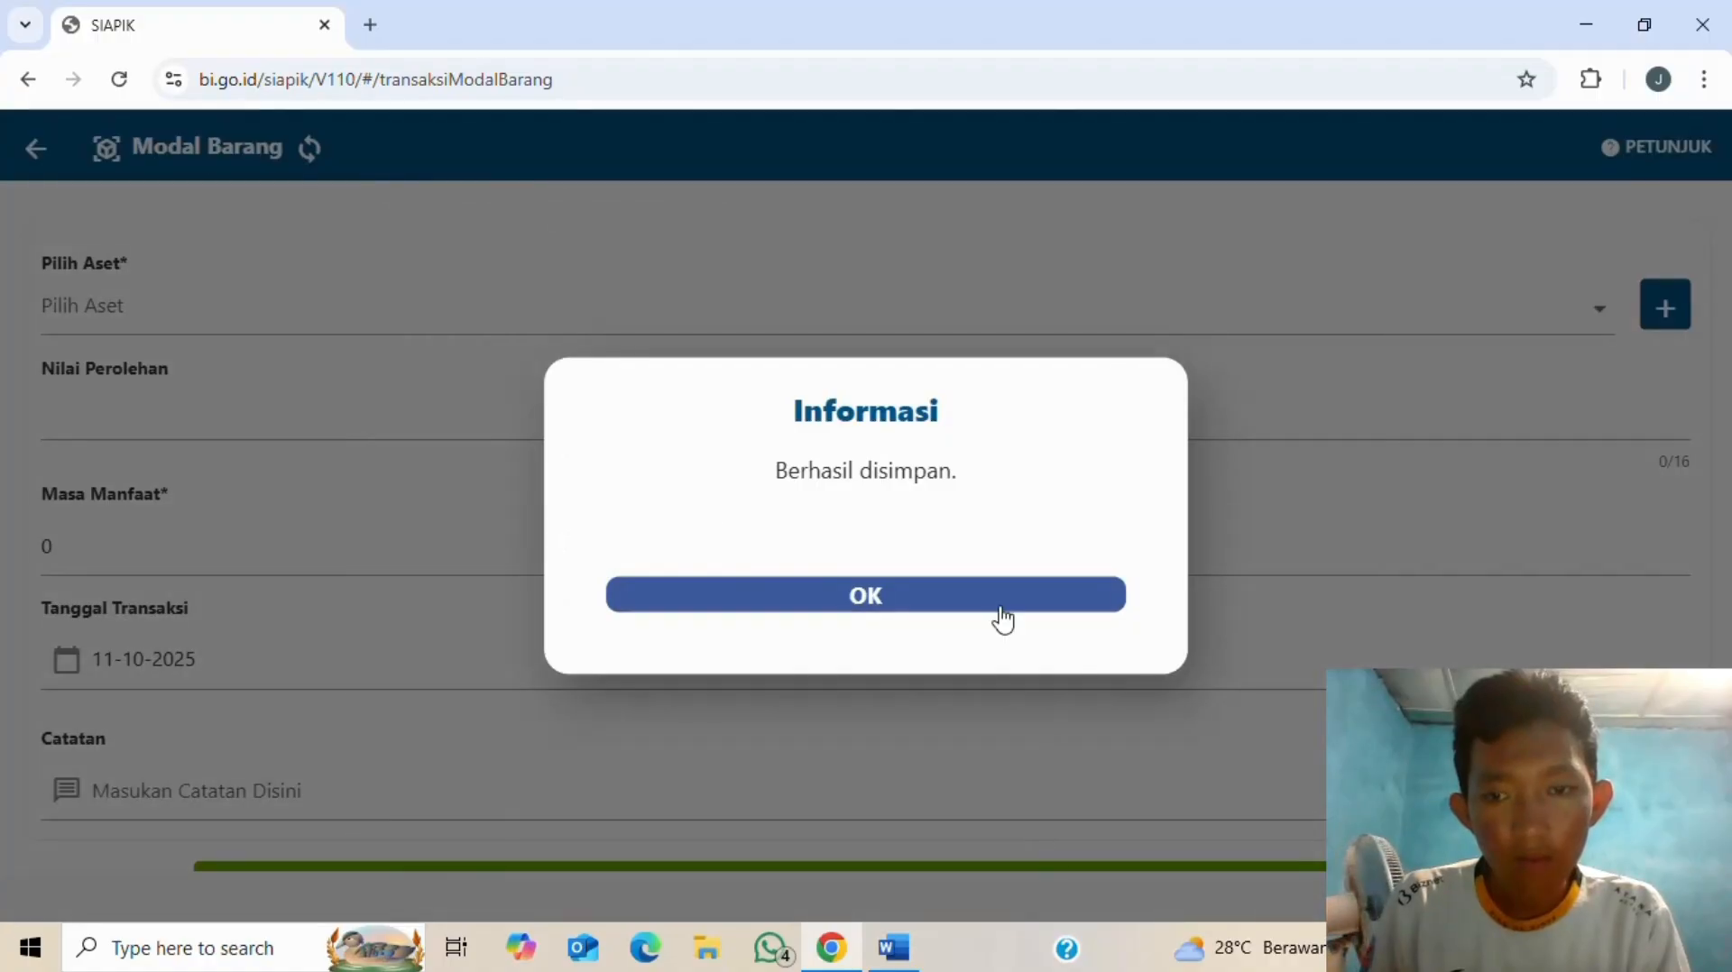
click(994, 597)
- Select the motor asset and write the note 'tambah modal berupa motor untuk operasional'
click(1598, 309)
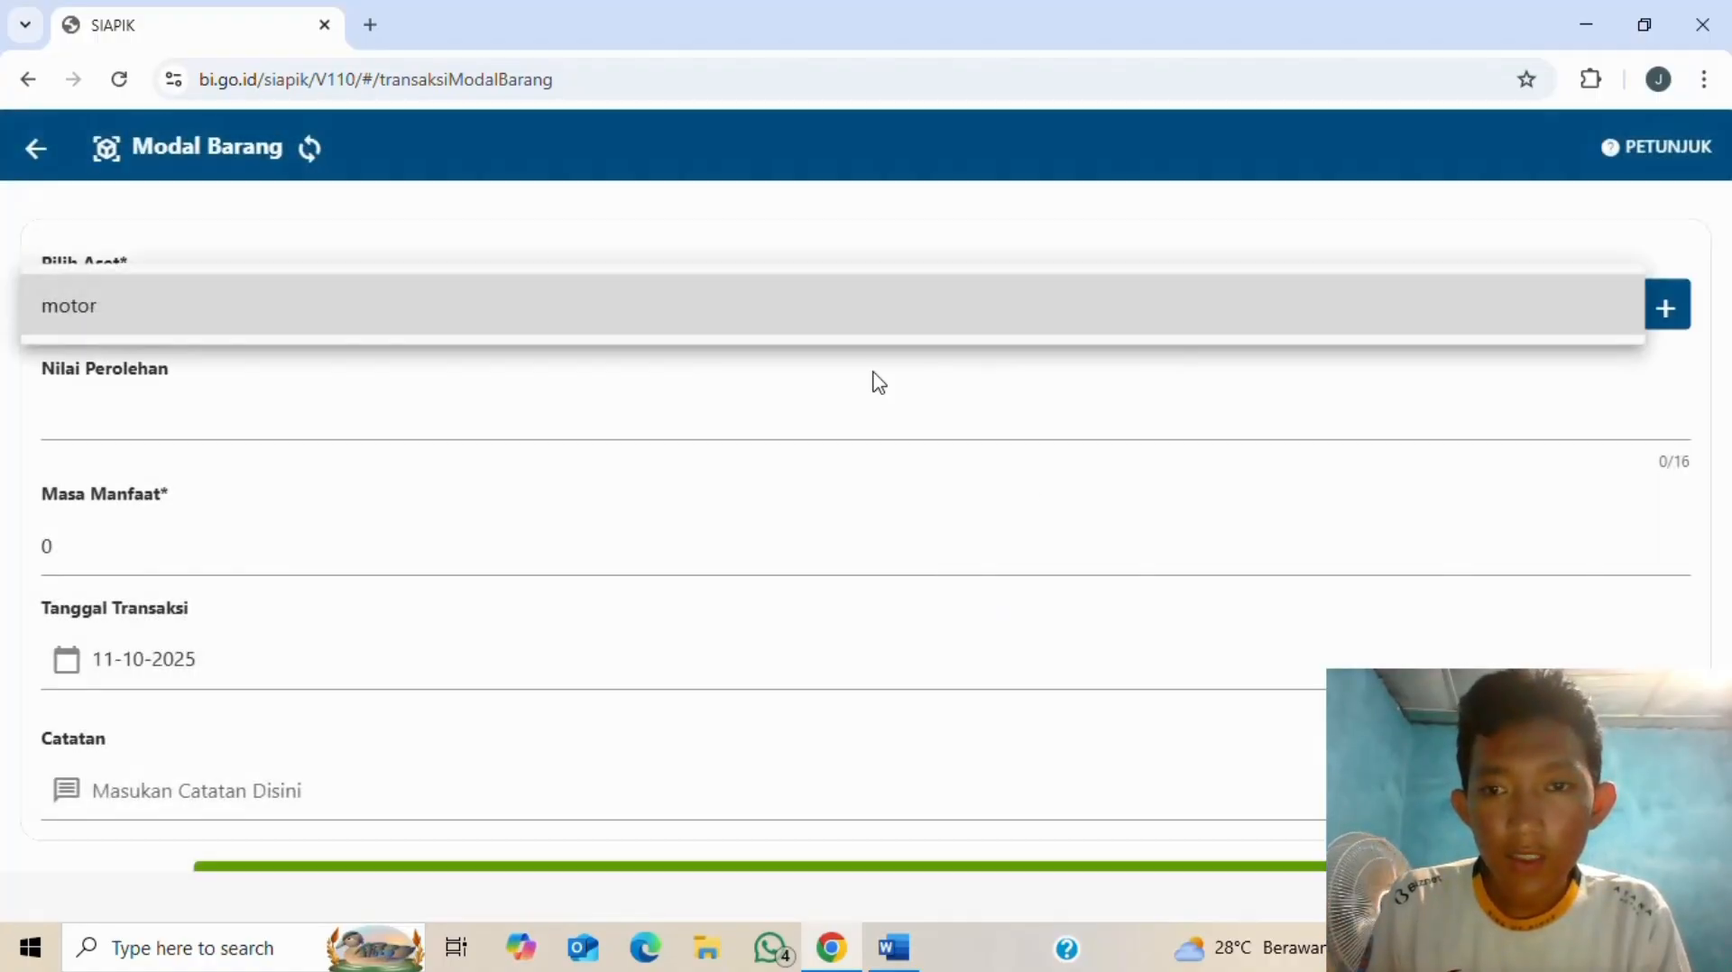
click(610, 323)
scroll(334, 586, down, 2)
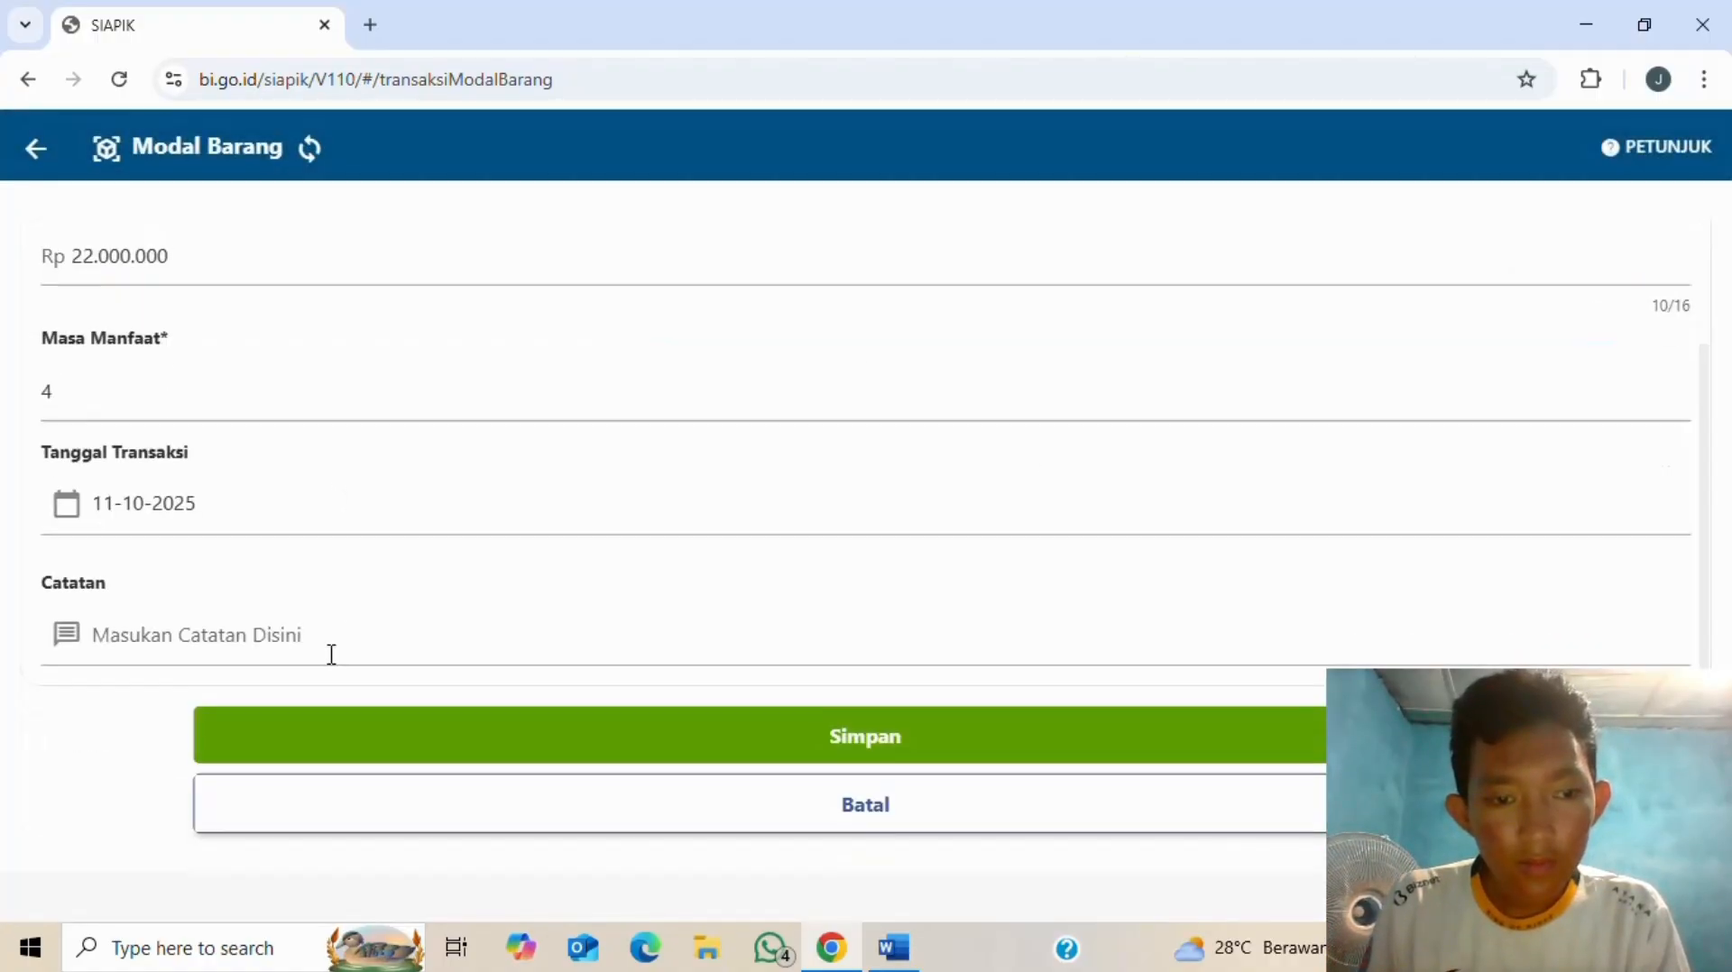
click(289, 625)
key(alt+Tab)
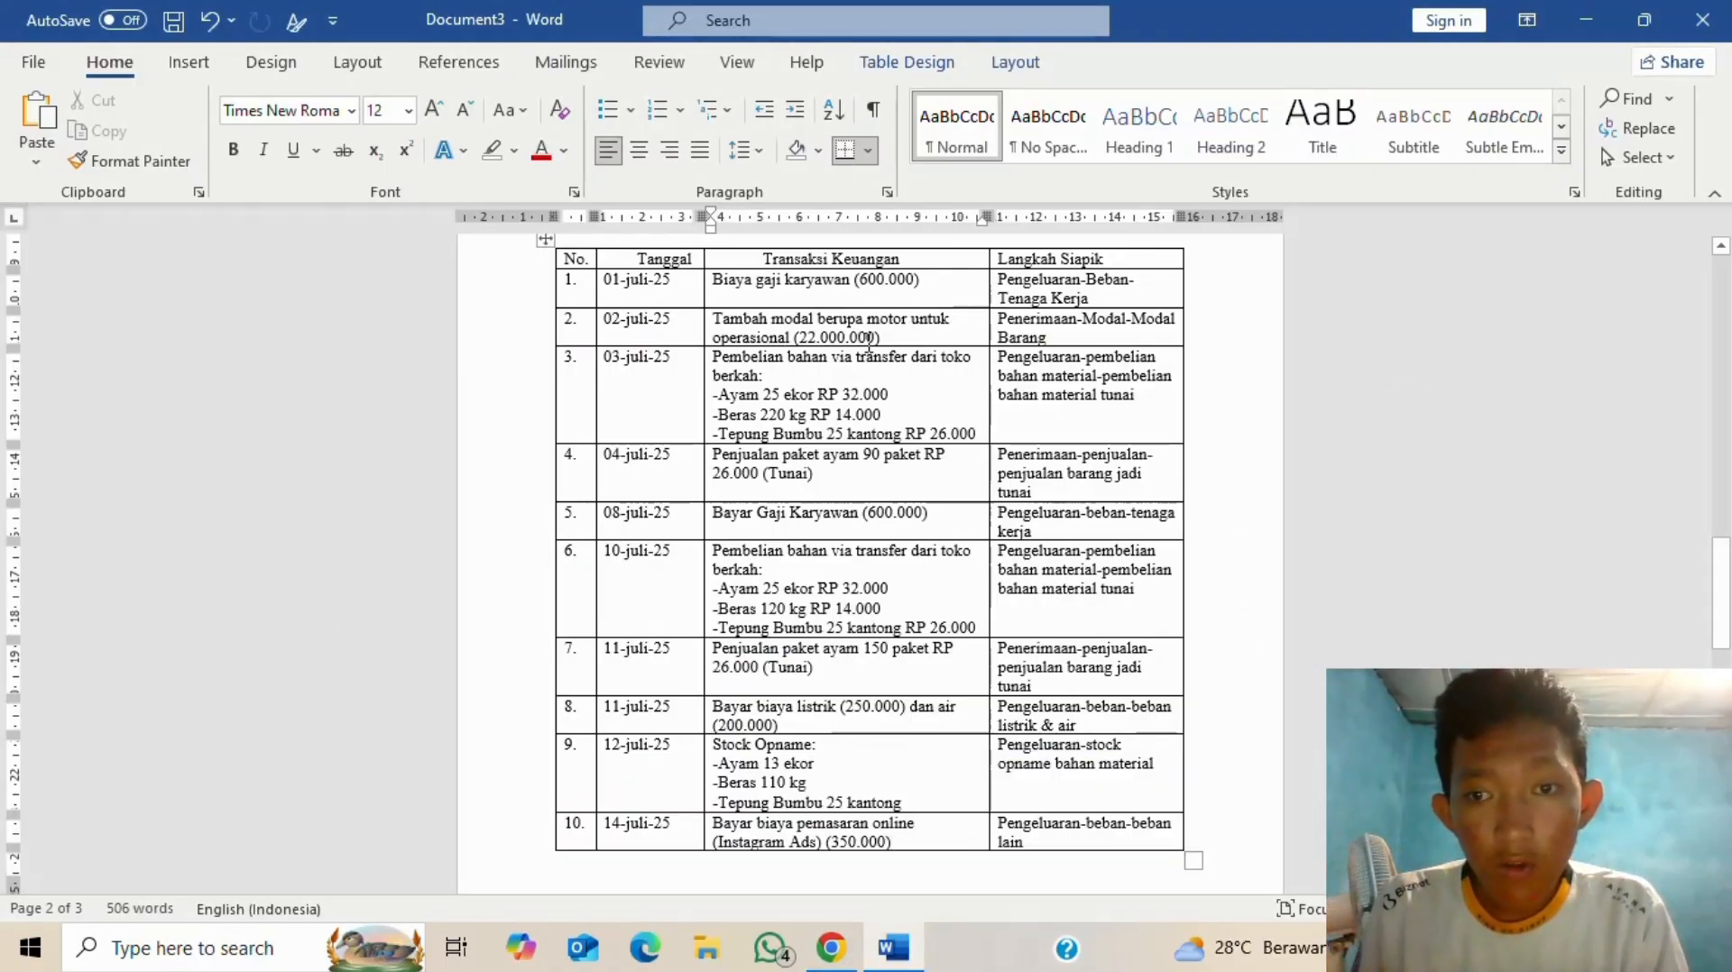
key(alt+Tab)
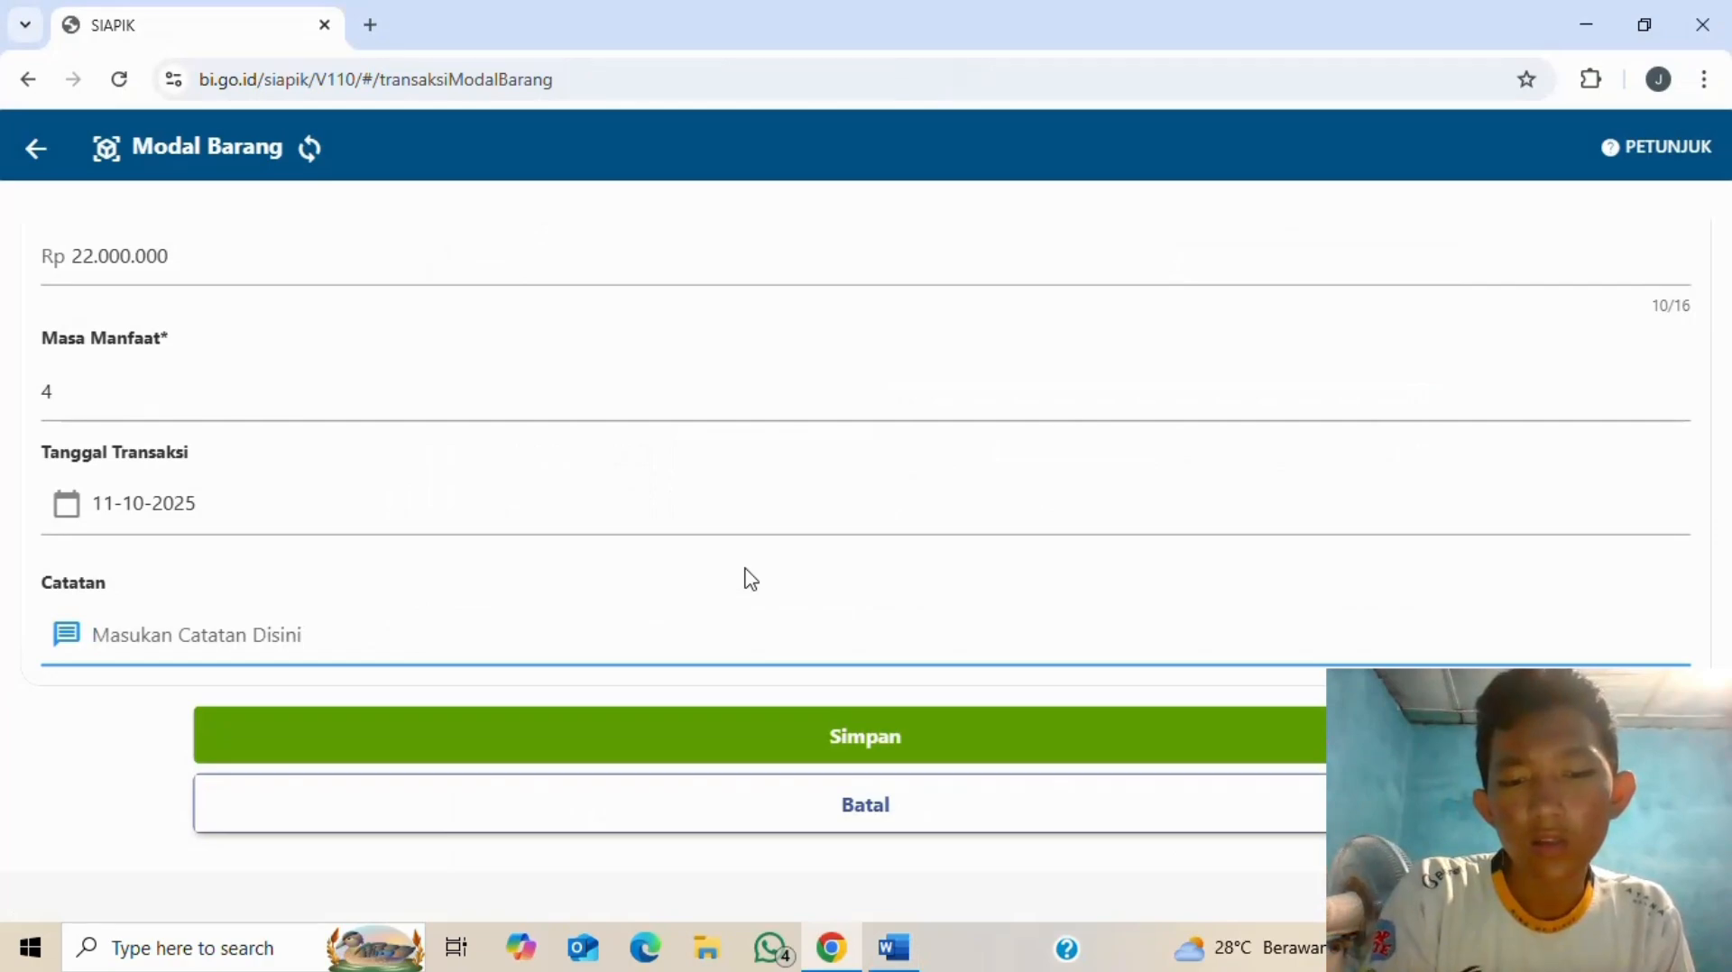
text(tambah modal berupa motor untuk u)
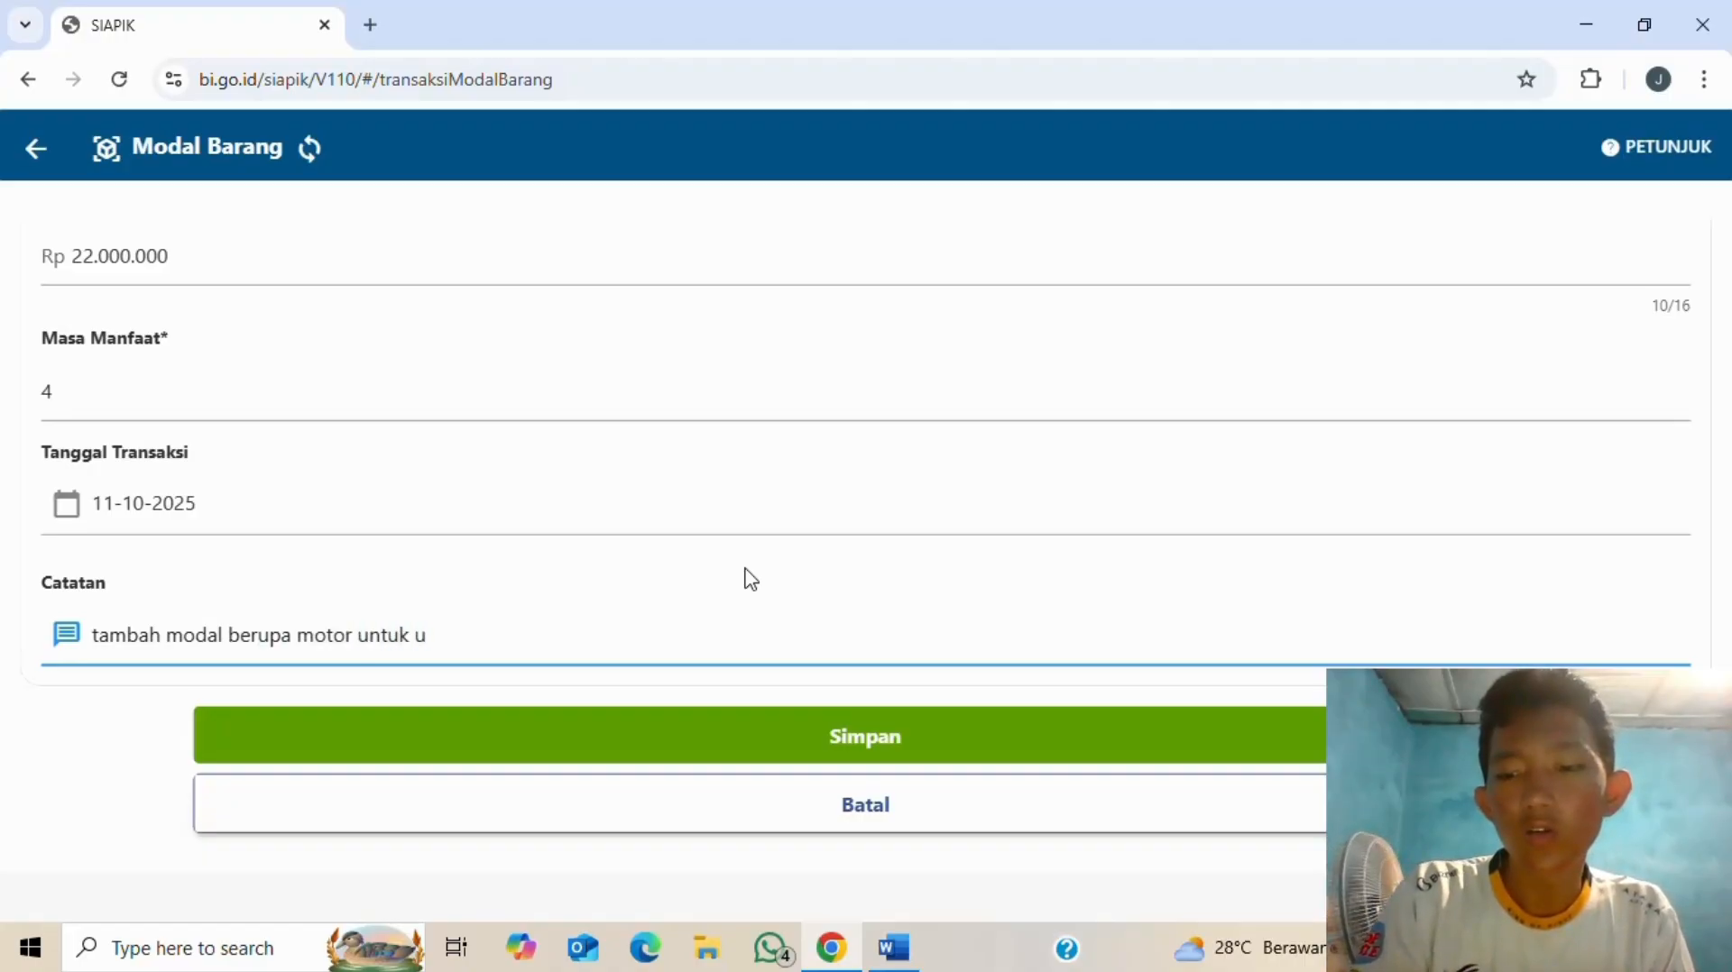
text(iuo)
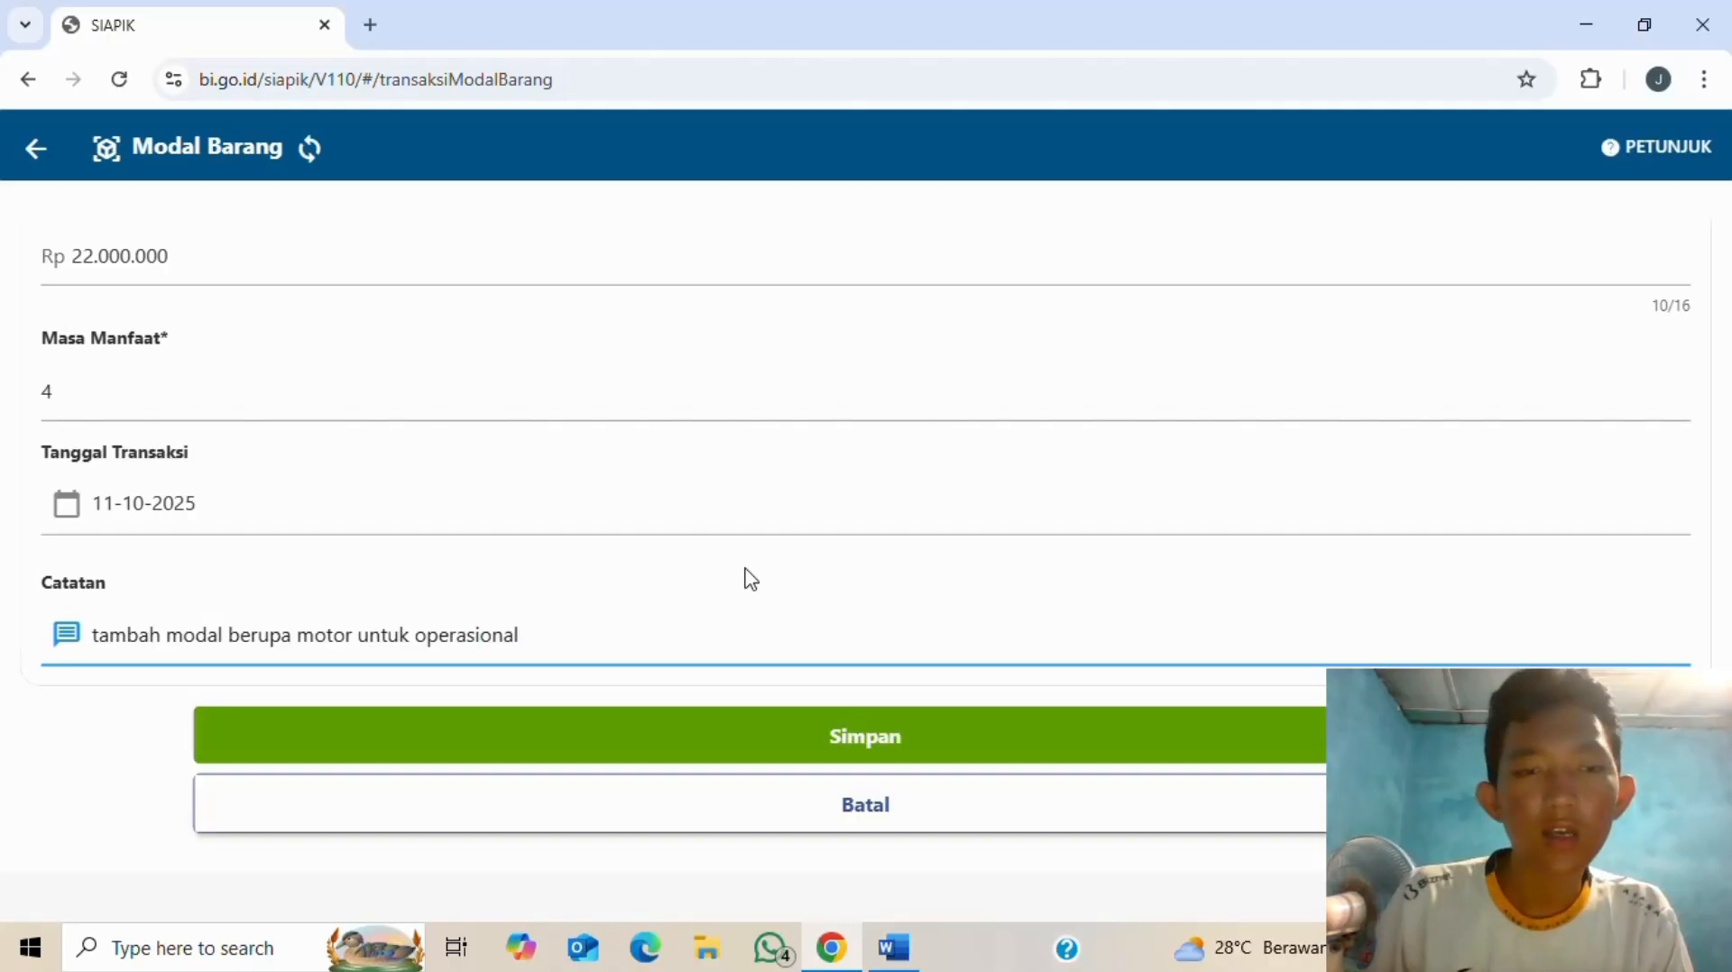
- Set the transaction date to 02-07-2025 and save the Modal Barang entry
click(119, 503)
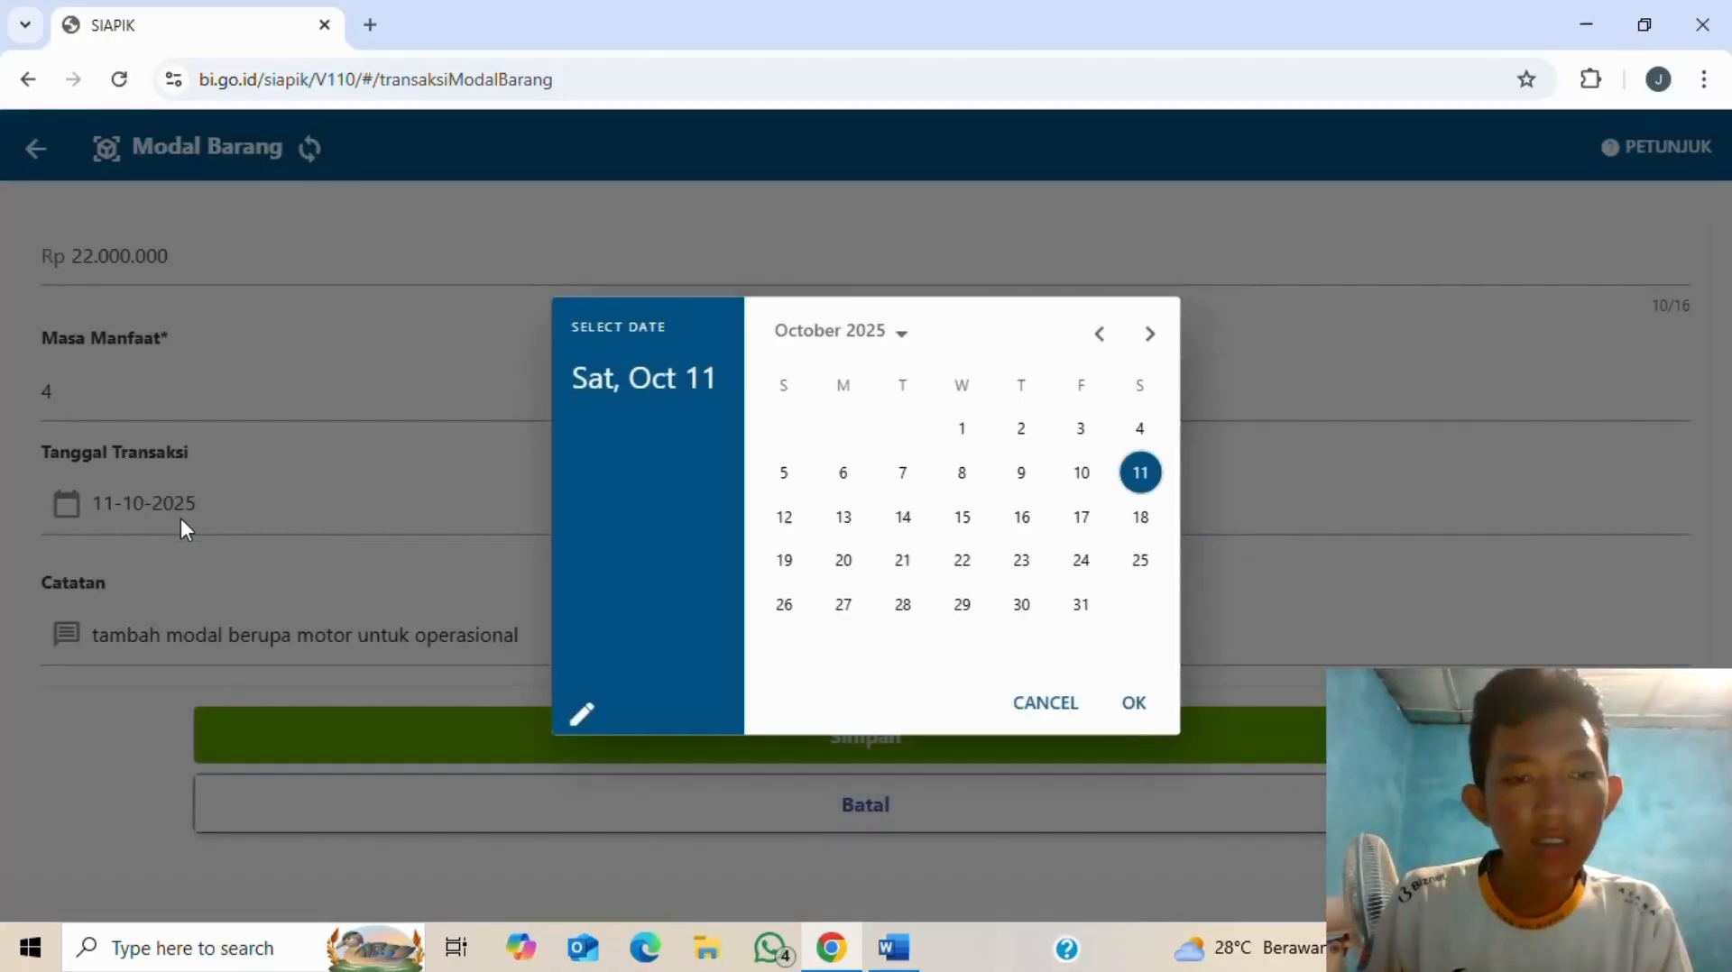
click(1102, 335)
click(1102, 335)
click(1104, 338)
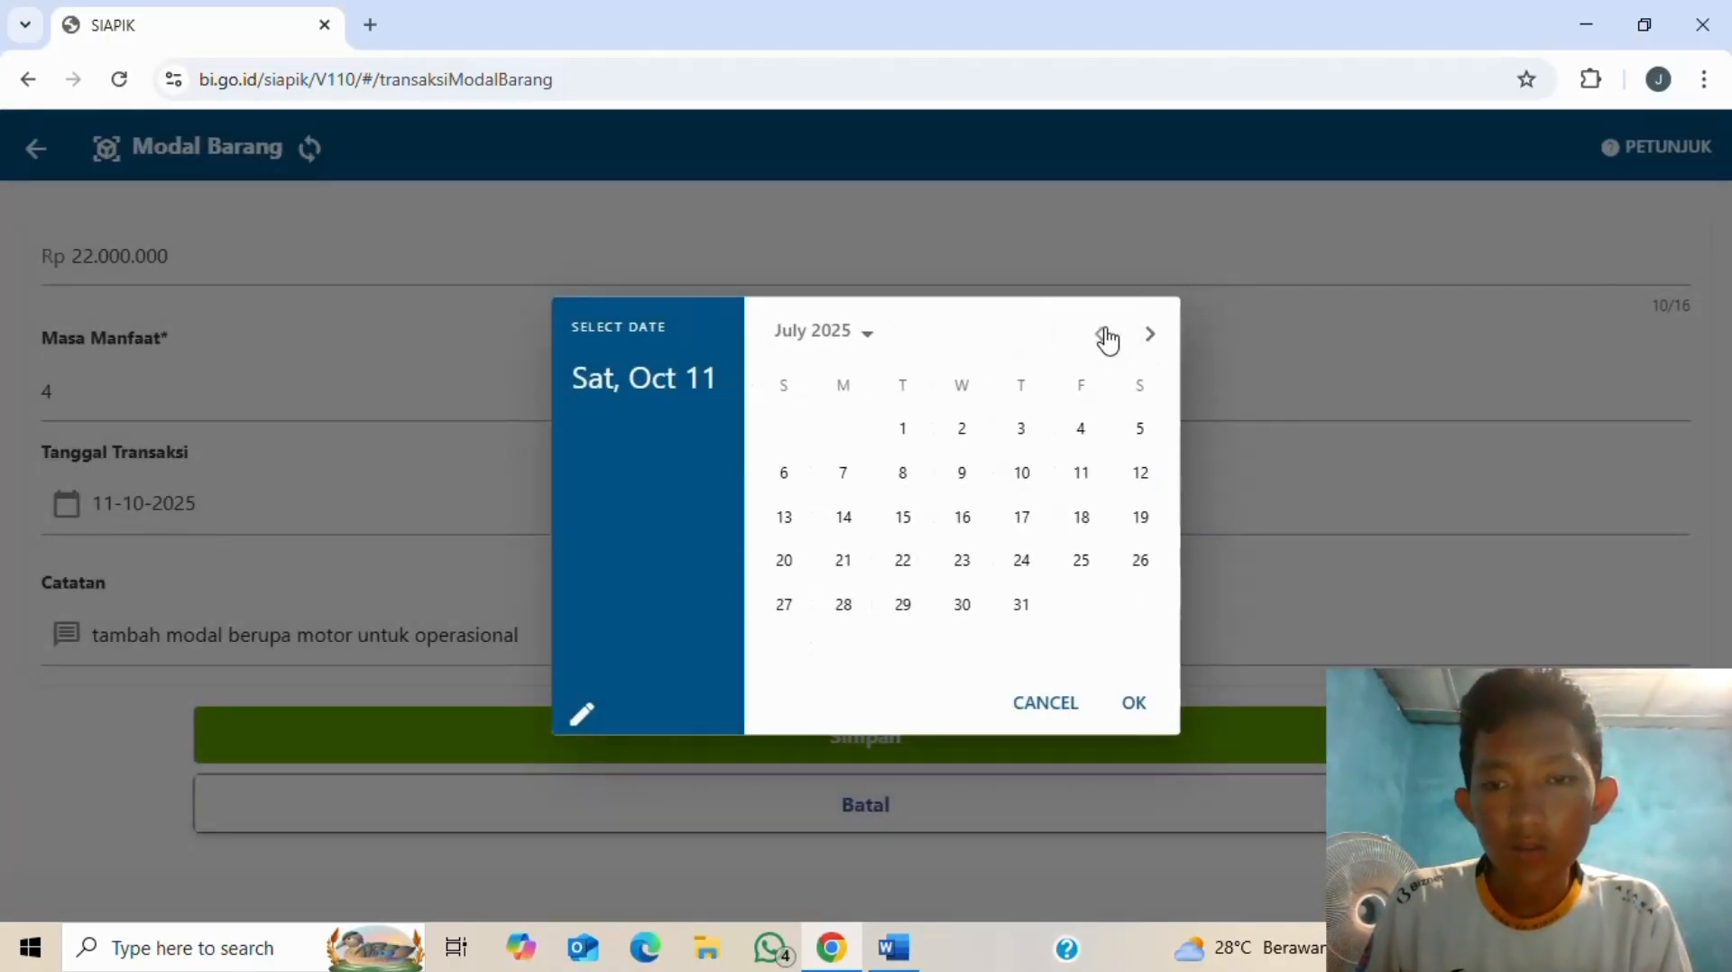
click(962, 440)
click(1139, 702)
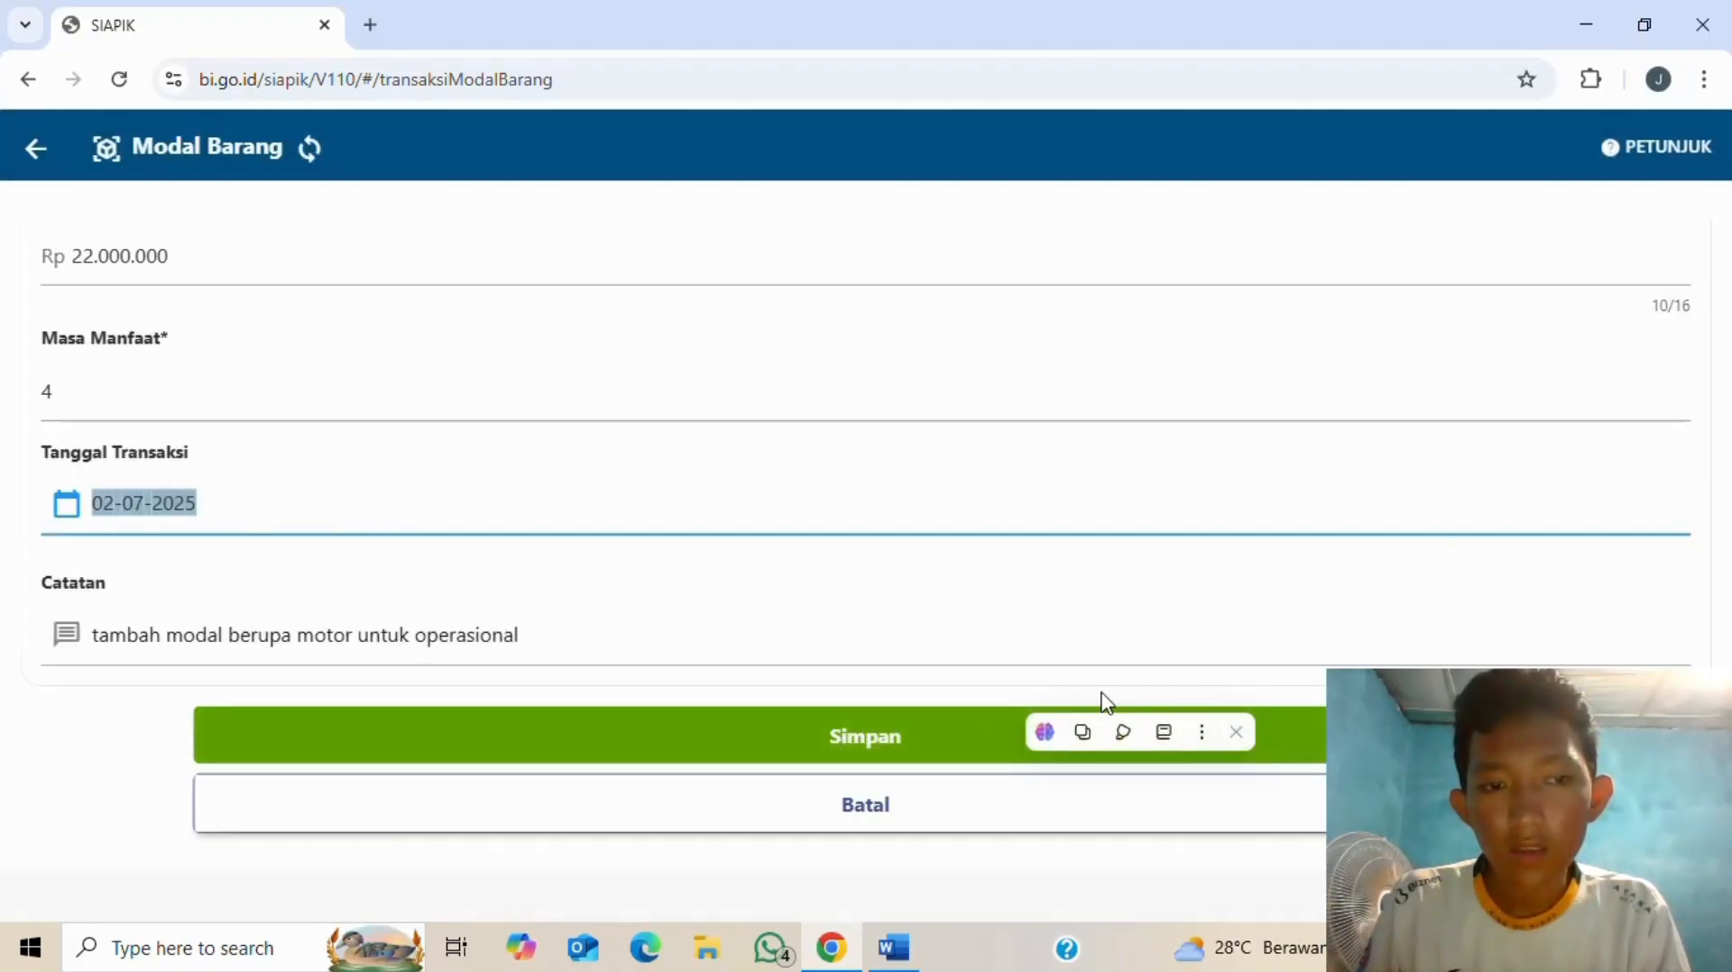
key(alt+Tab)
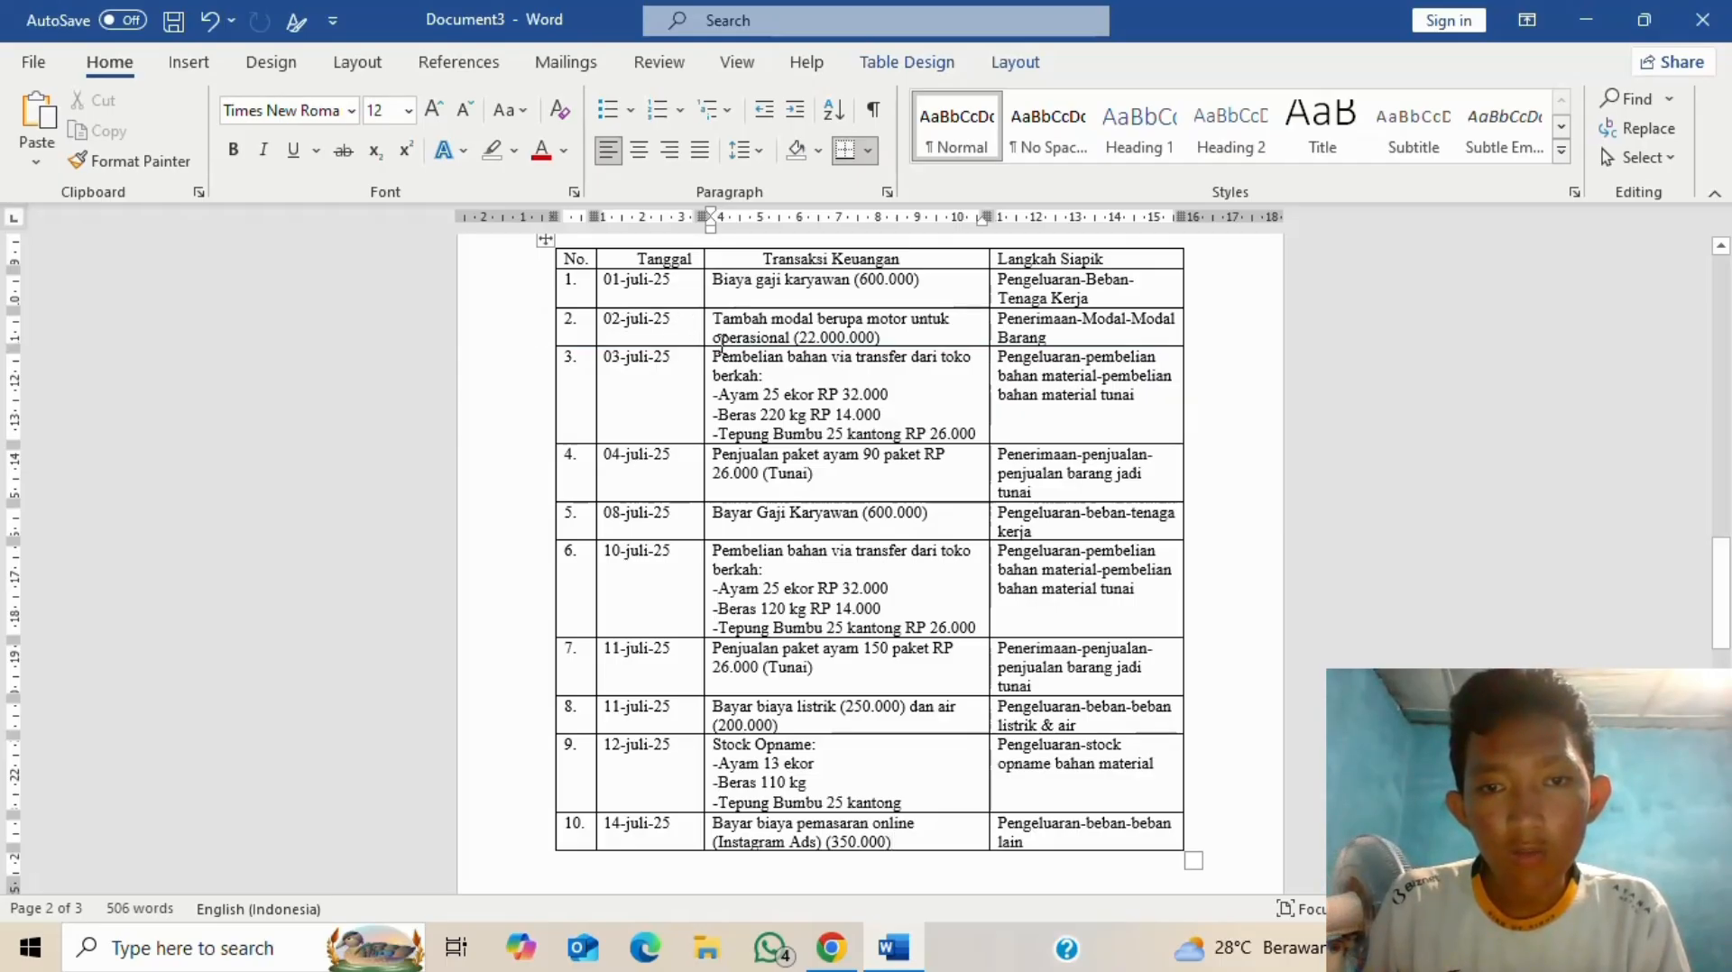
key(alt+Tab)
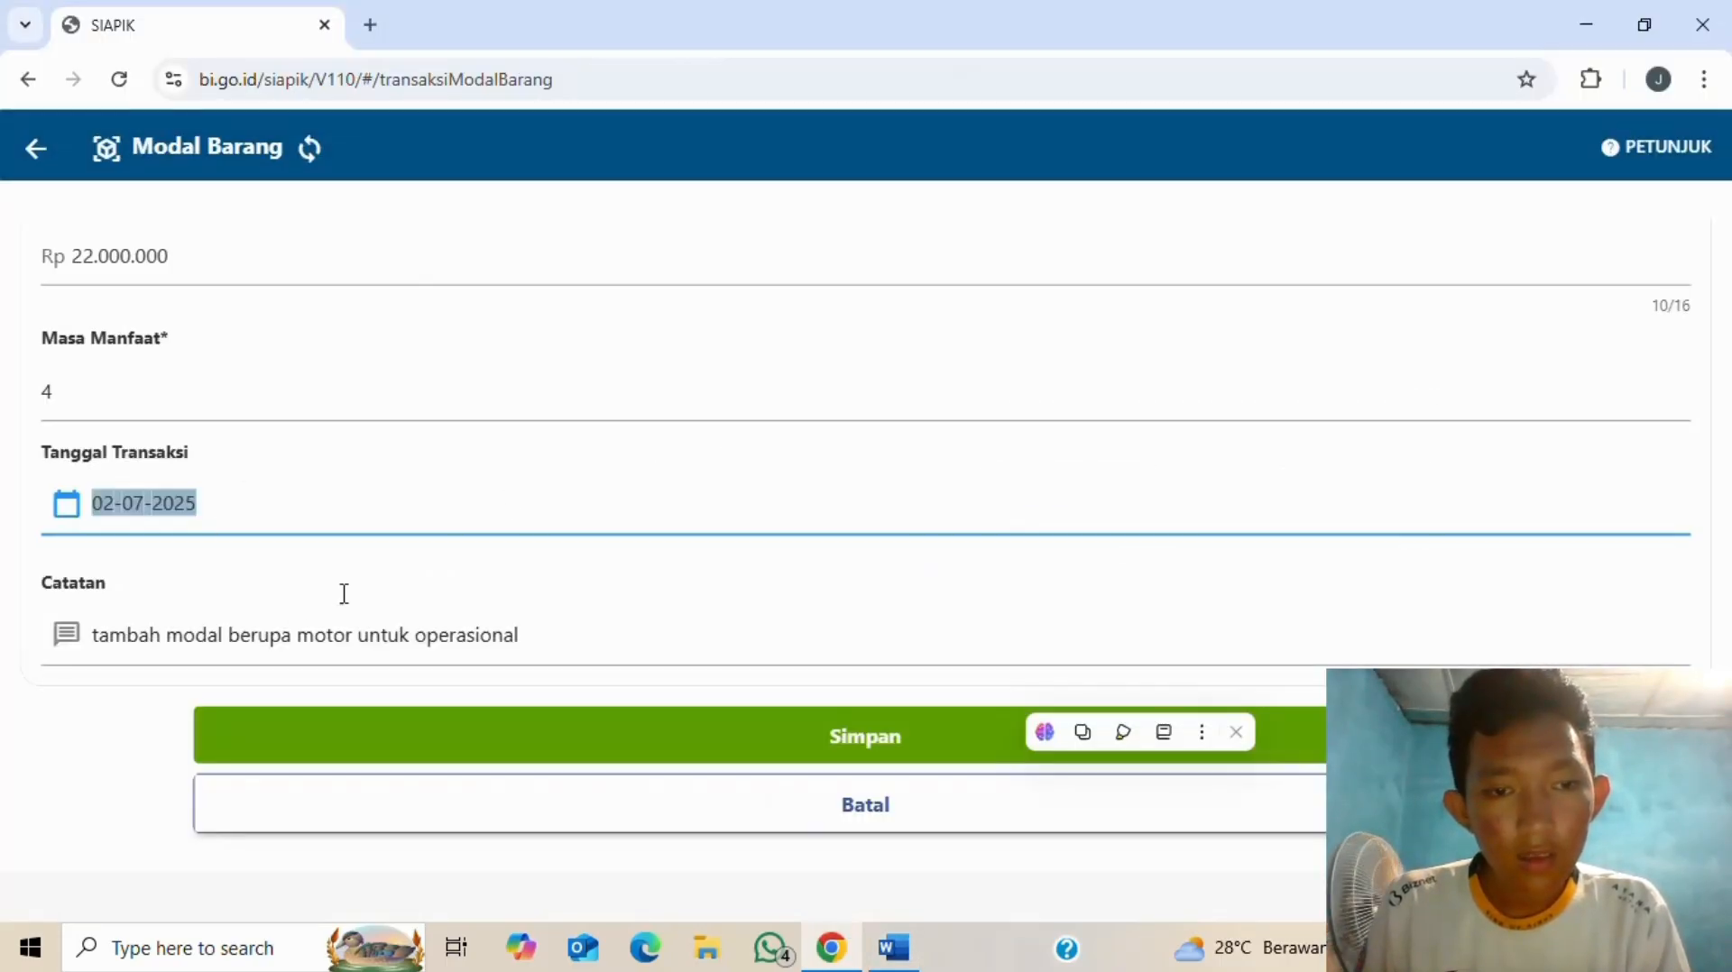
click(329, 516)
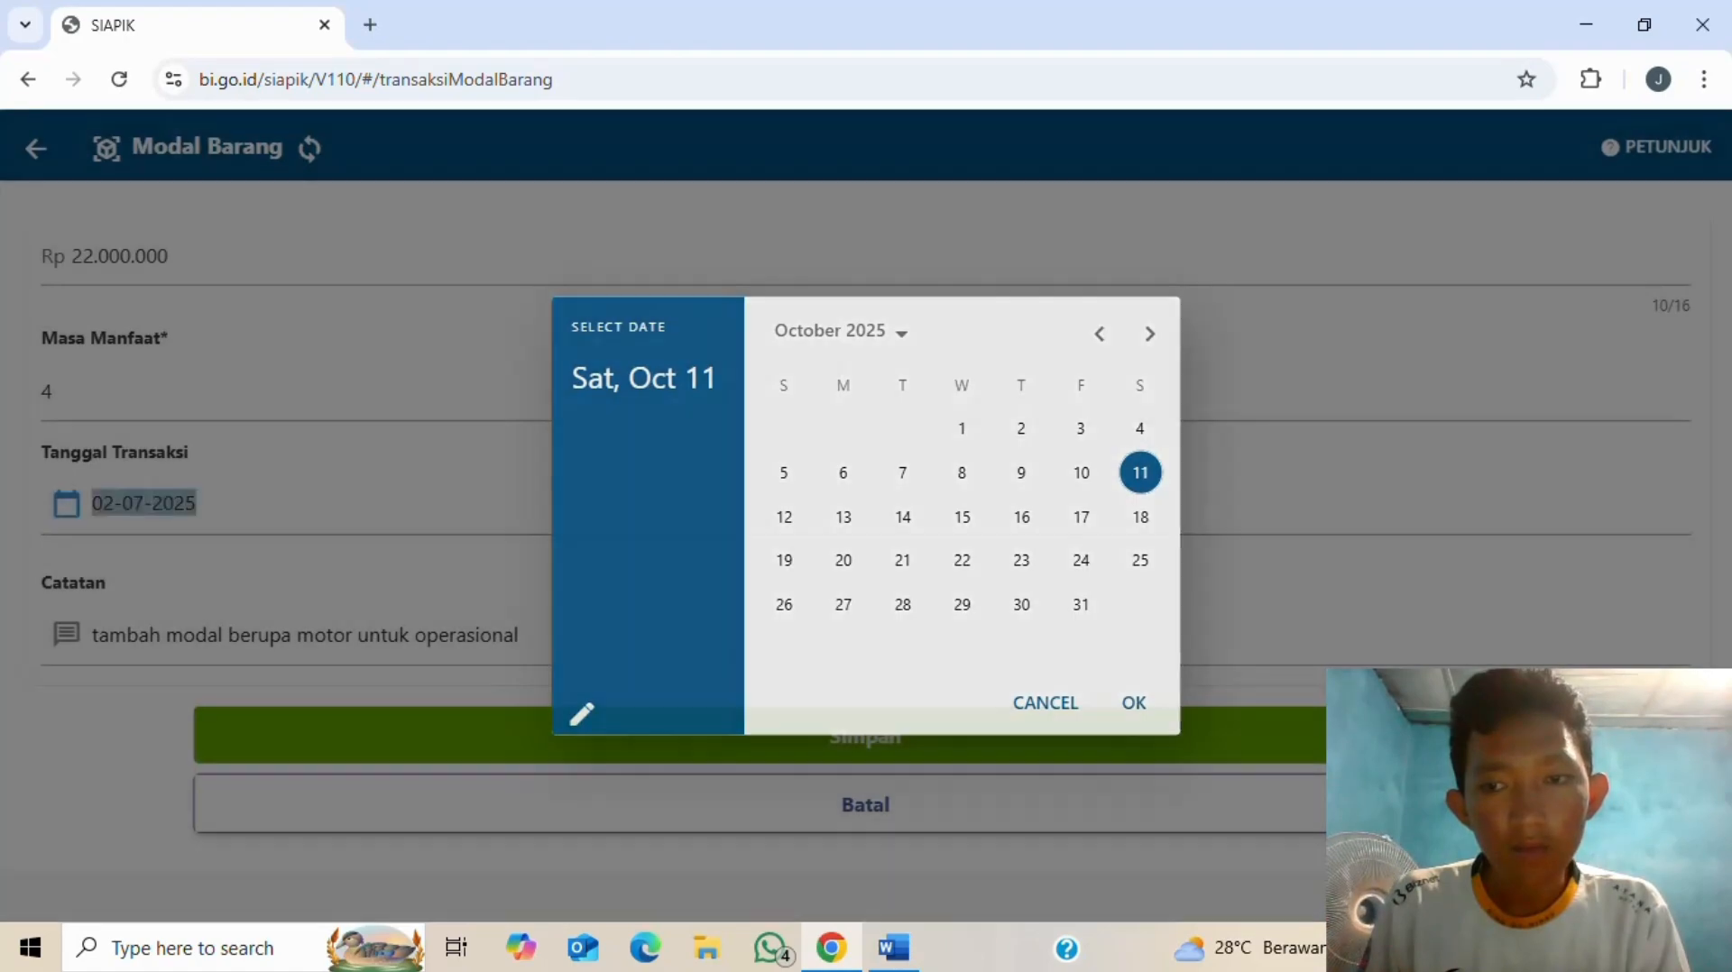
click(548, 488)
click(1080, 741)
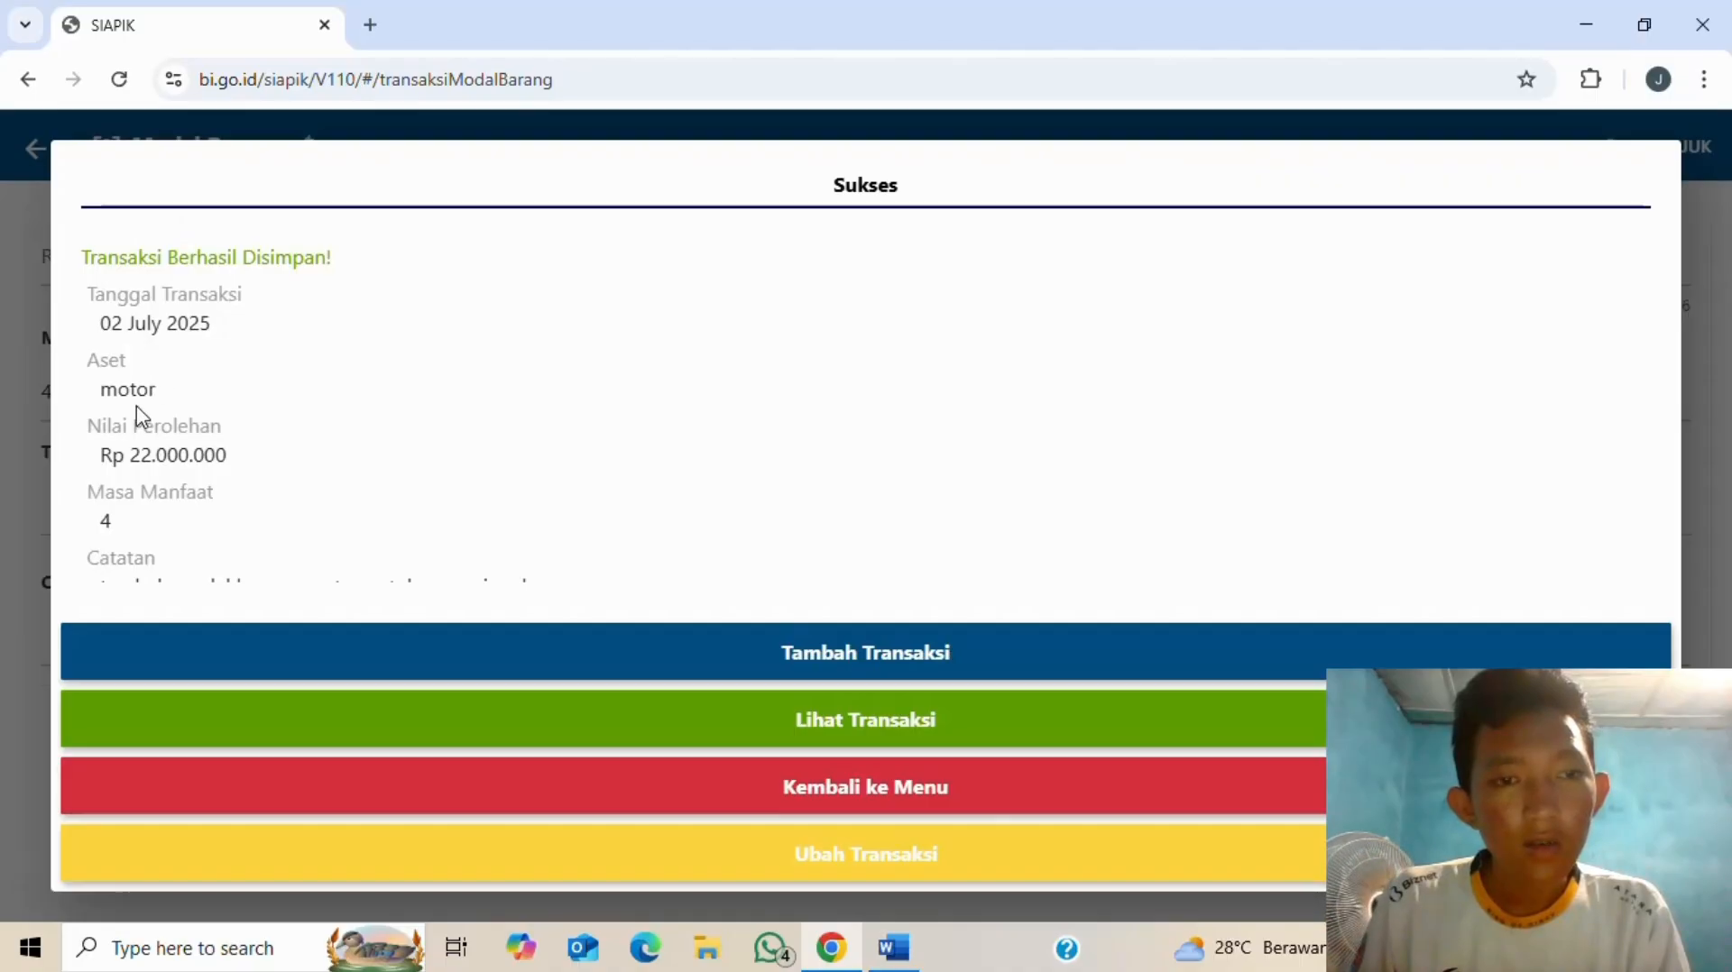
- Review the Sukses confirmation for the Rp 22.000.000 motor capital entry, then return to the menu
scroll(142, 406, down, 1)
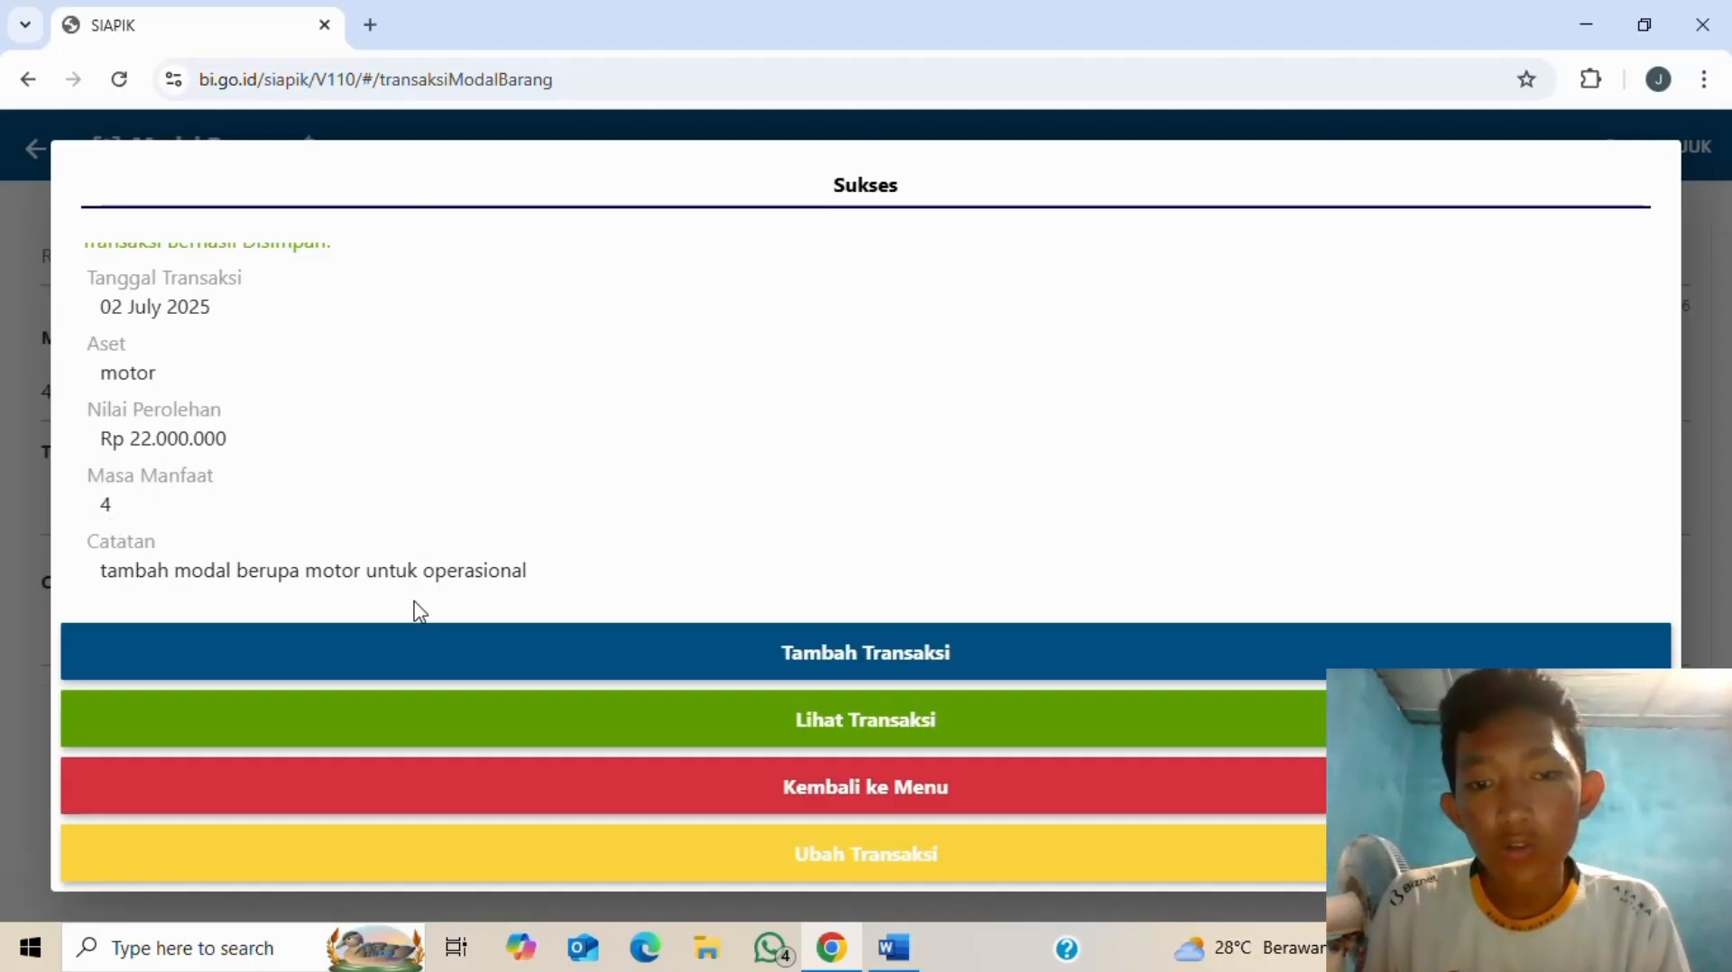
click(859, 801)
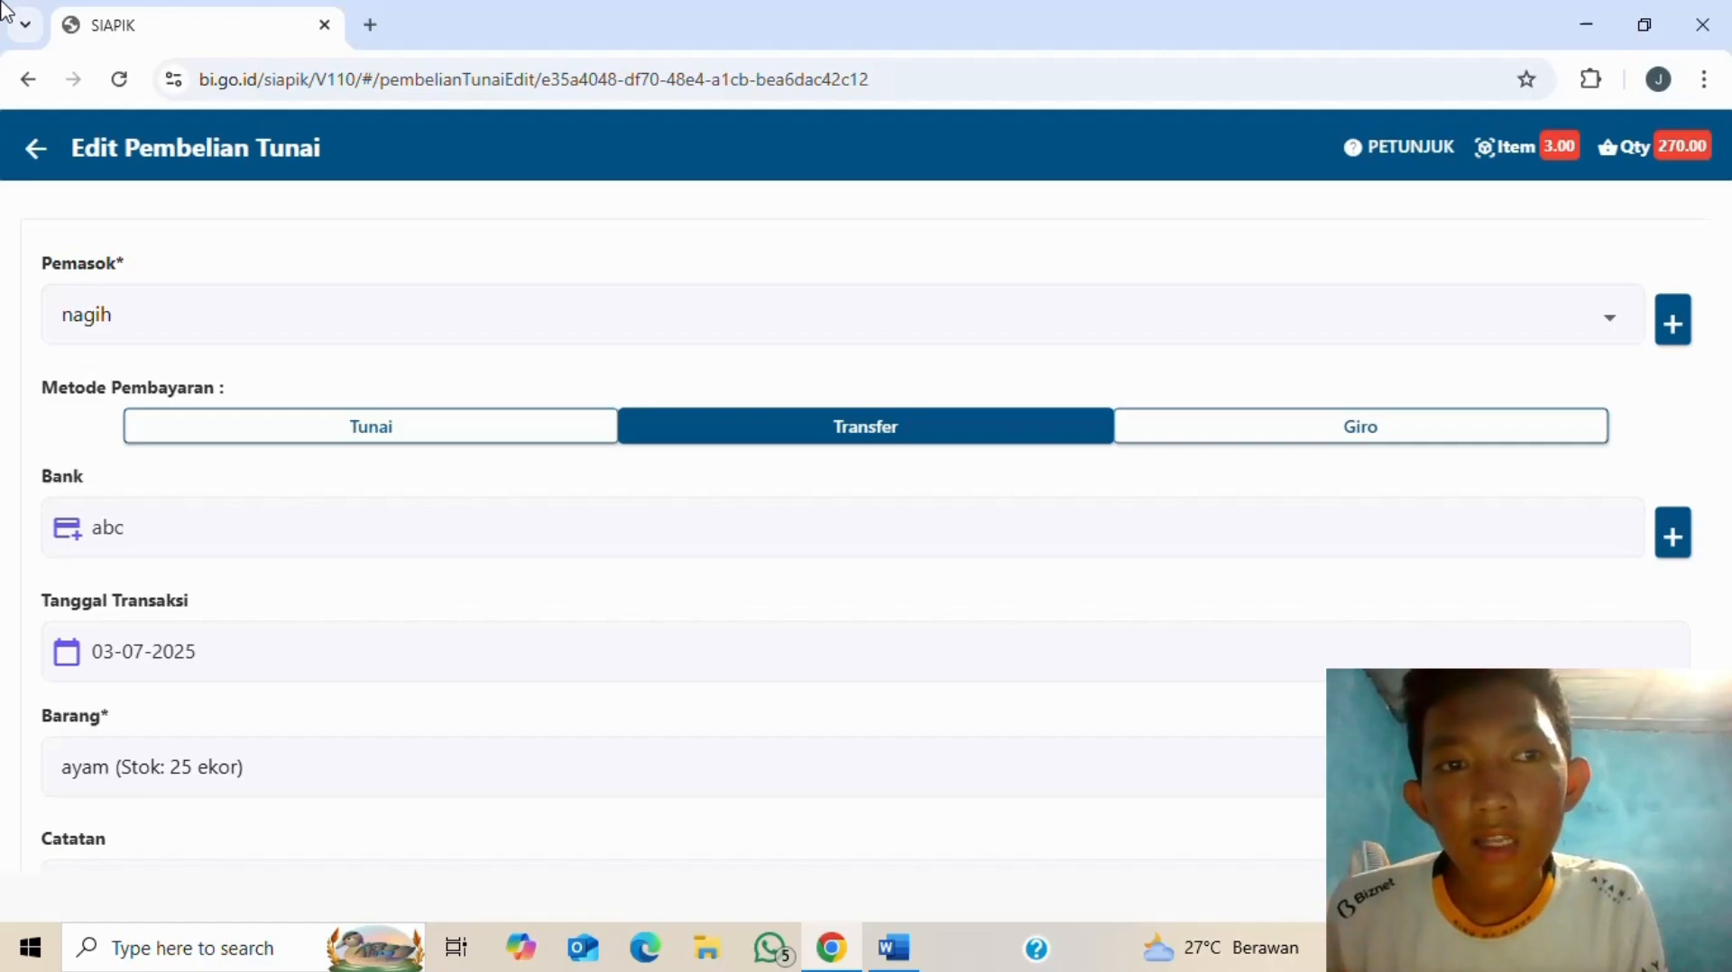
- Back in the Word task document, bring the 'DATA TRANSAKSI KEUANGAN BULAN JULI 2025' table into view
key(alt+Tab)
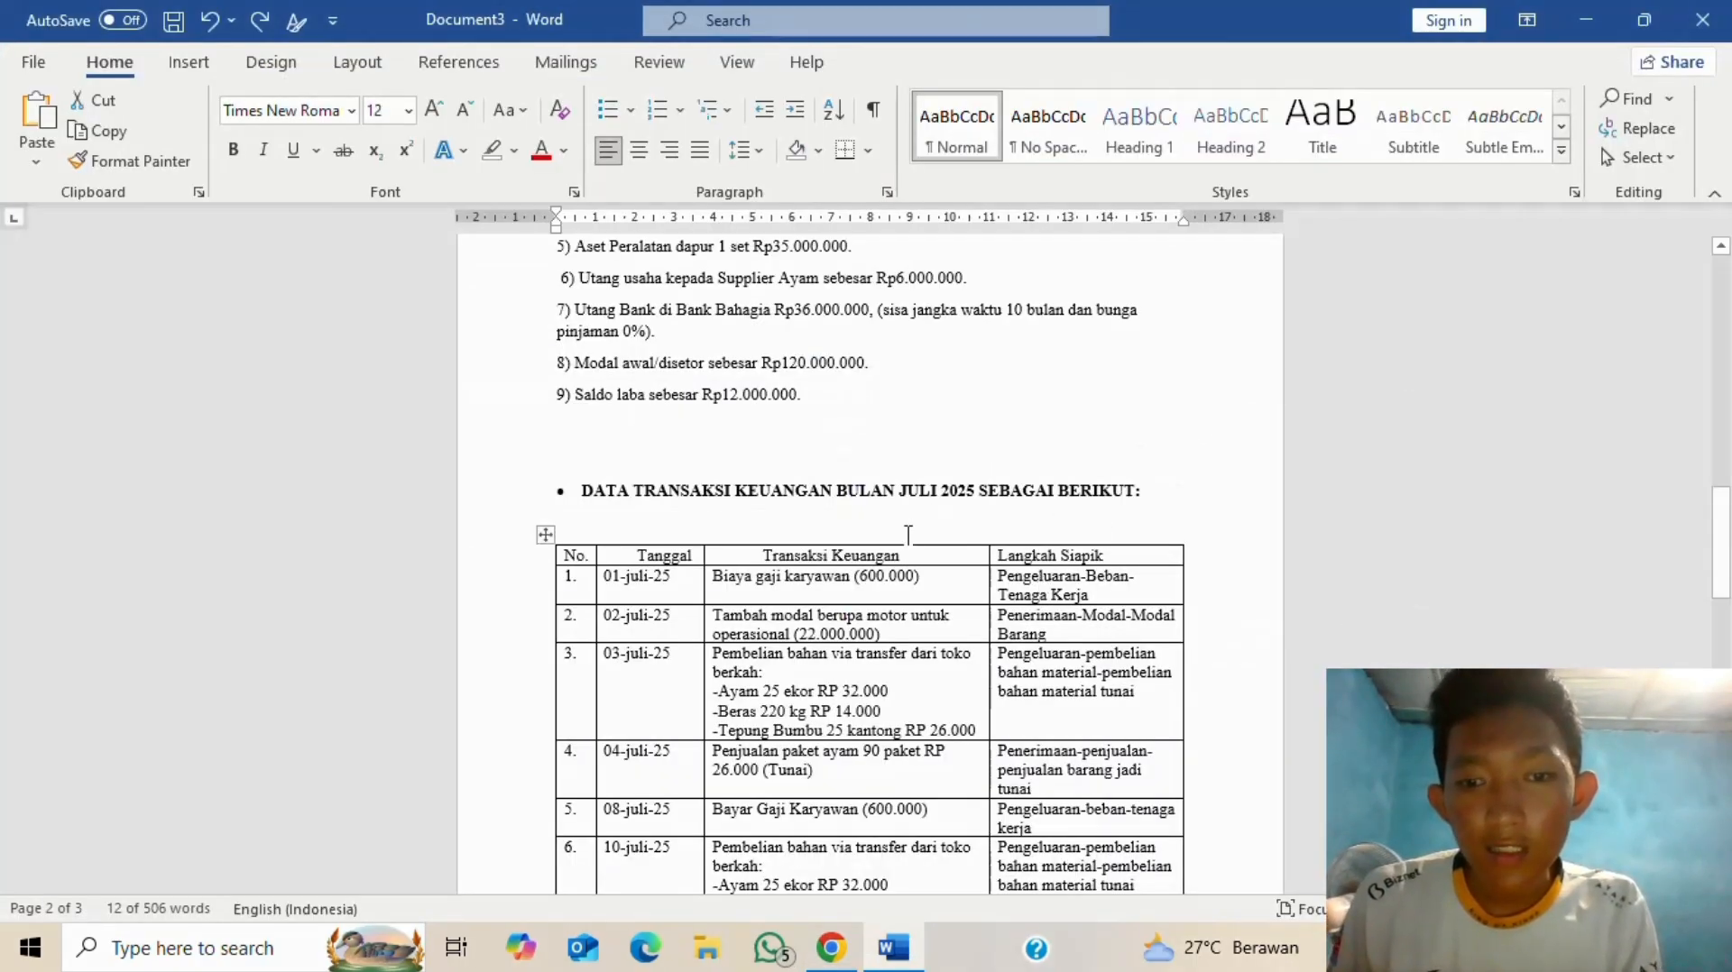
scroll(888, 574, down, 3)
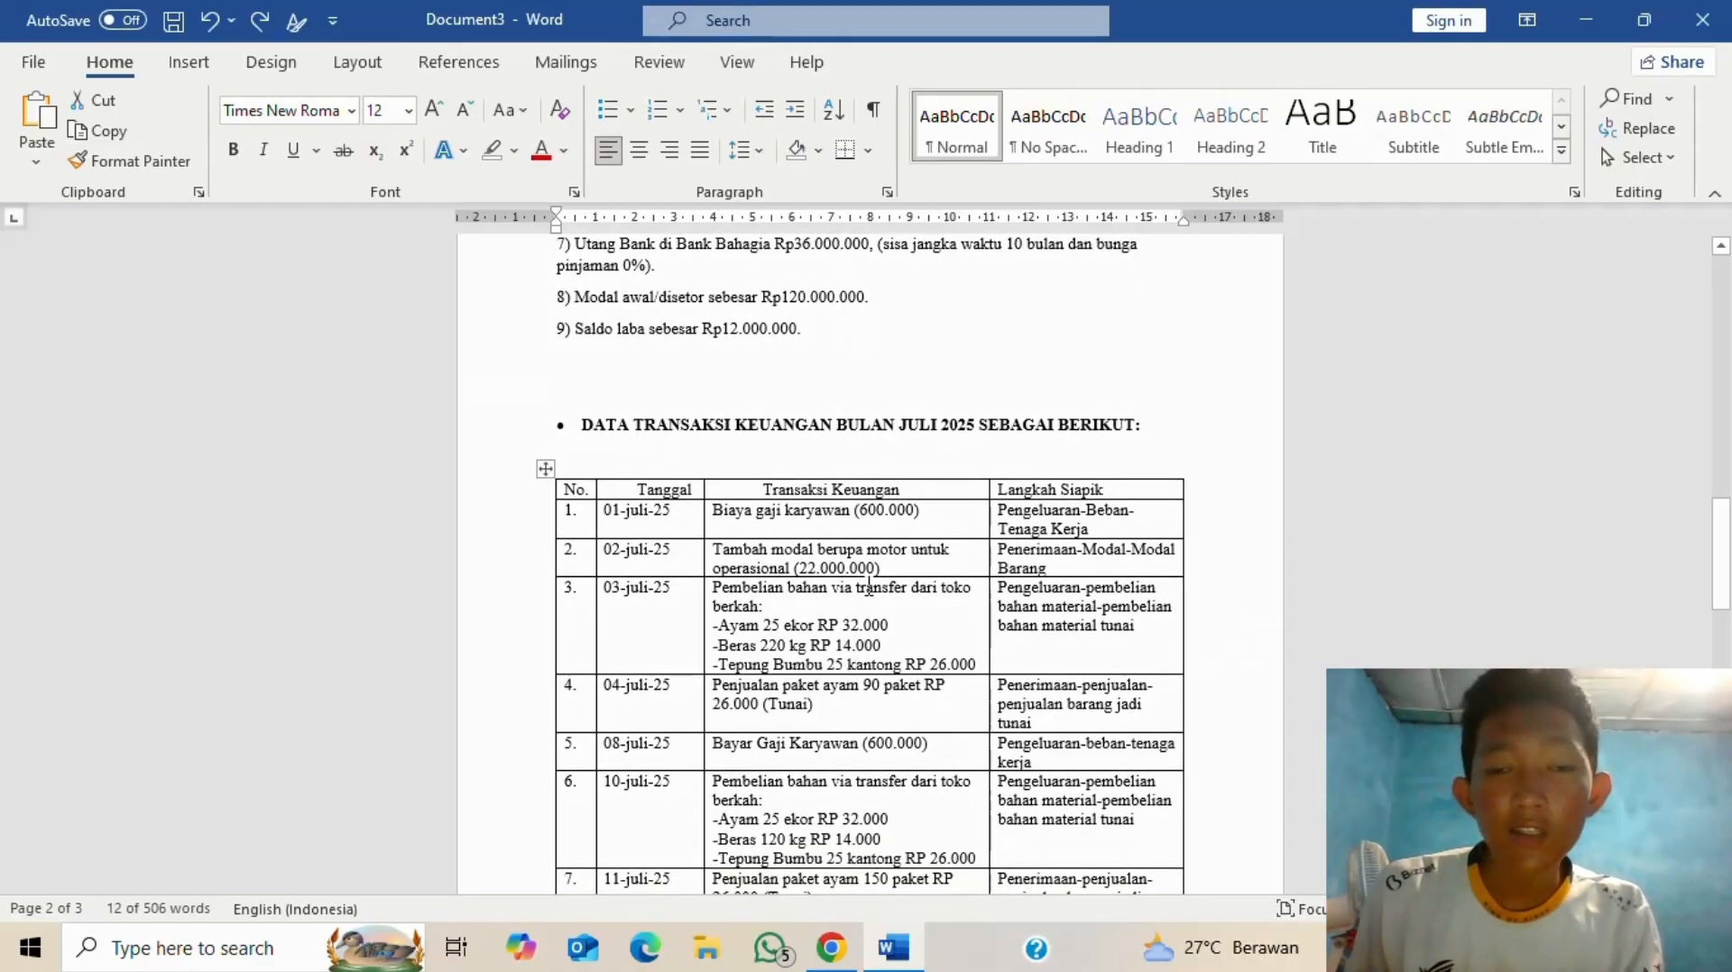
scroll(873, 568, down, 1)
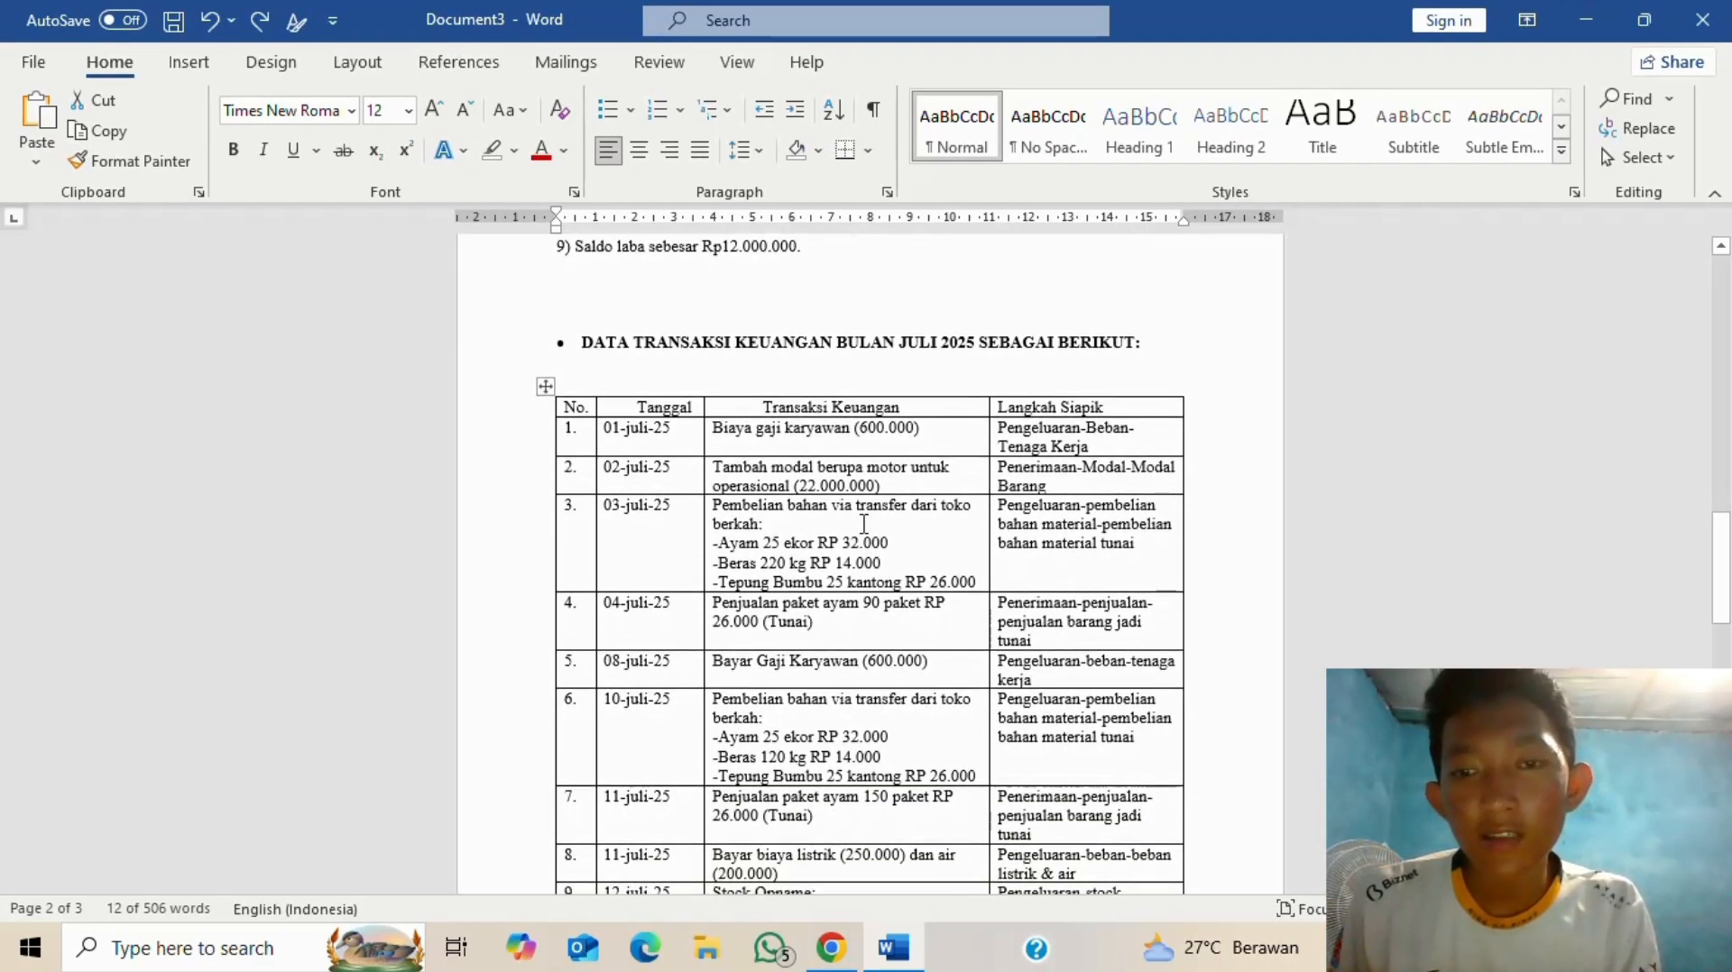
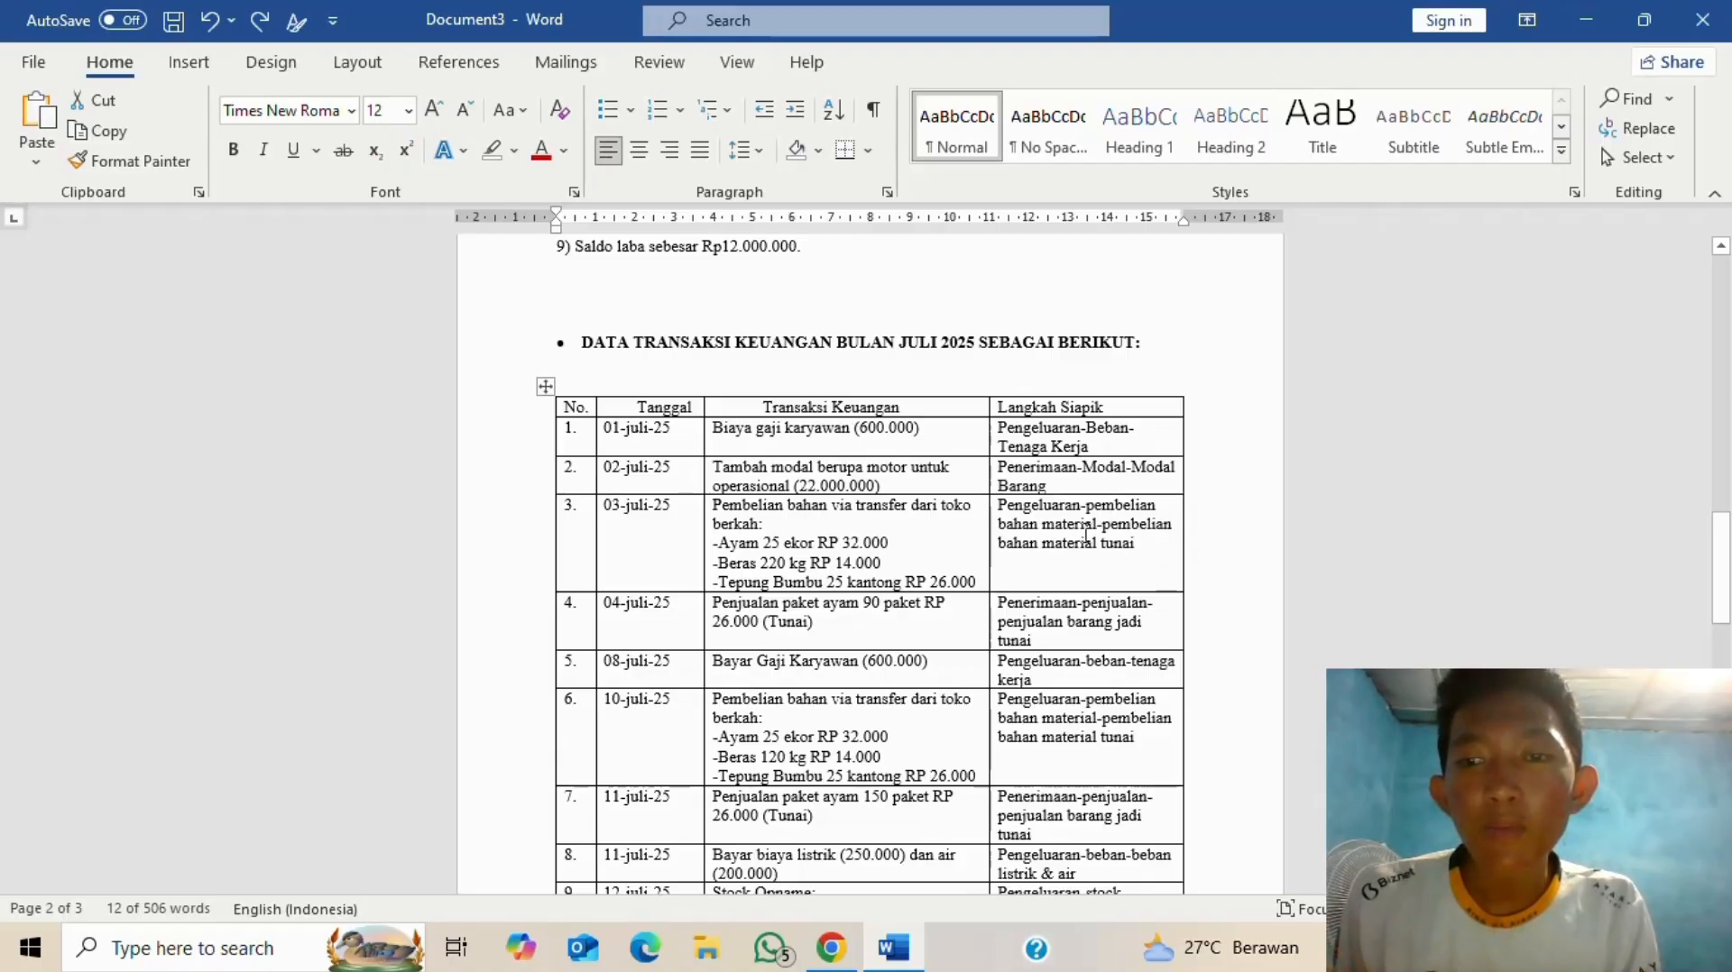
- Switch the 3 July purchase's supplier from nagih to toko berkah
key(alt+Tab)
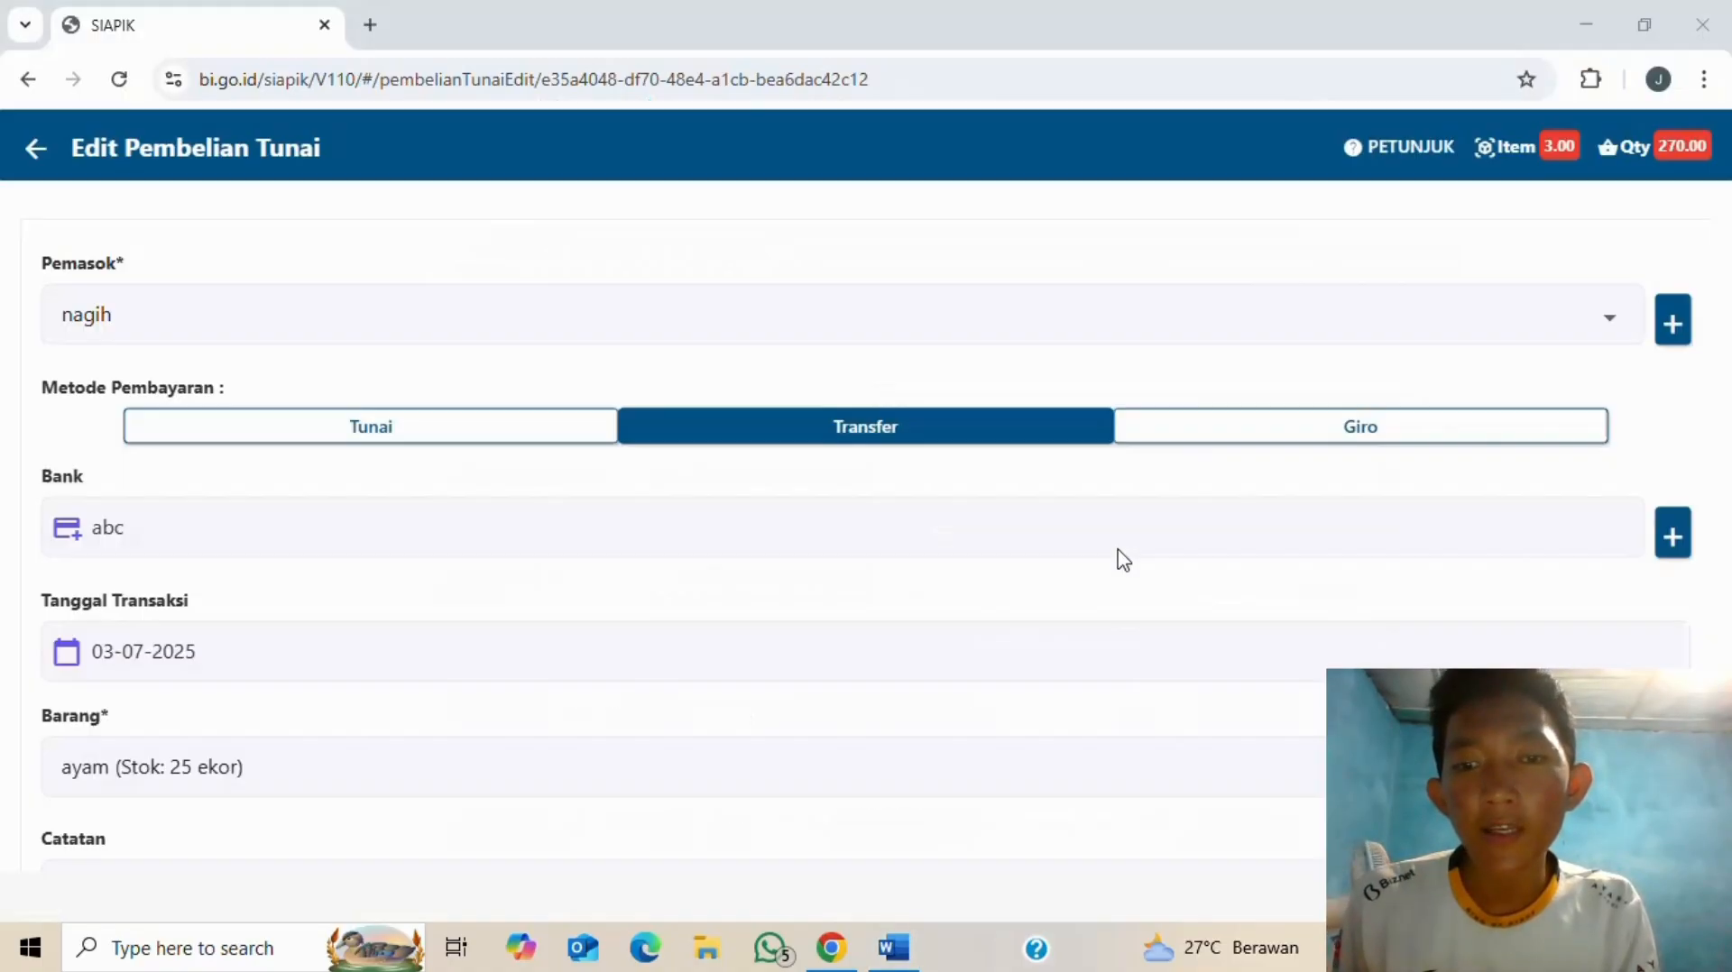
click(1604, 321)
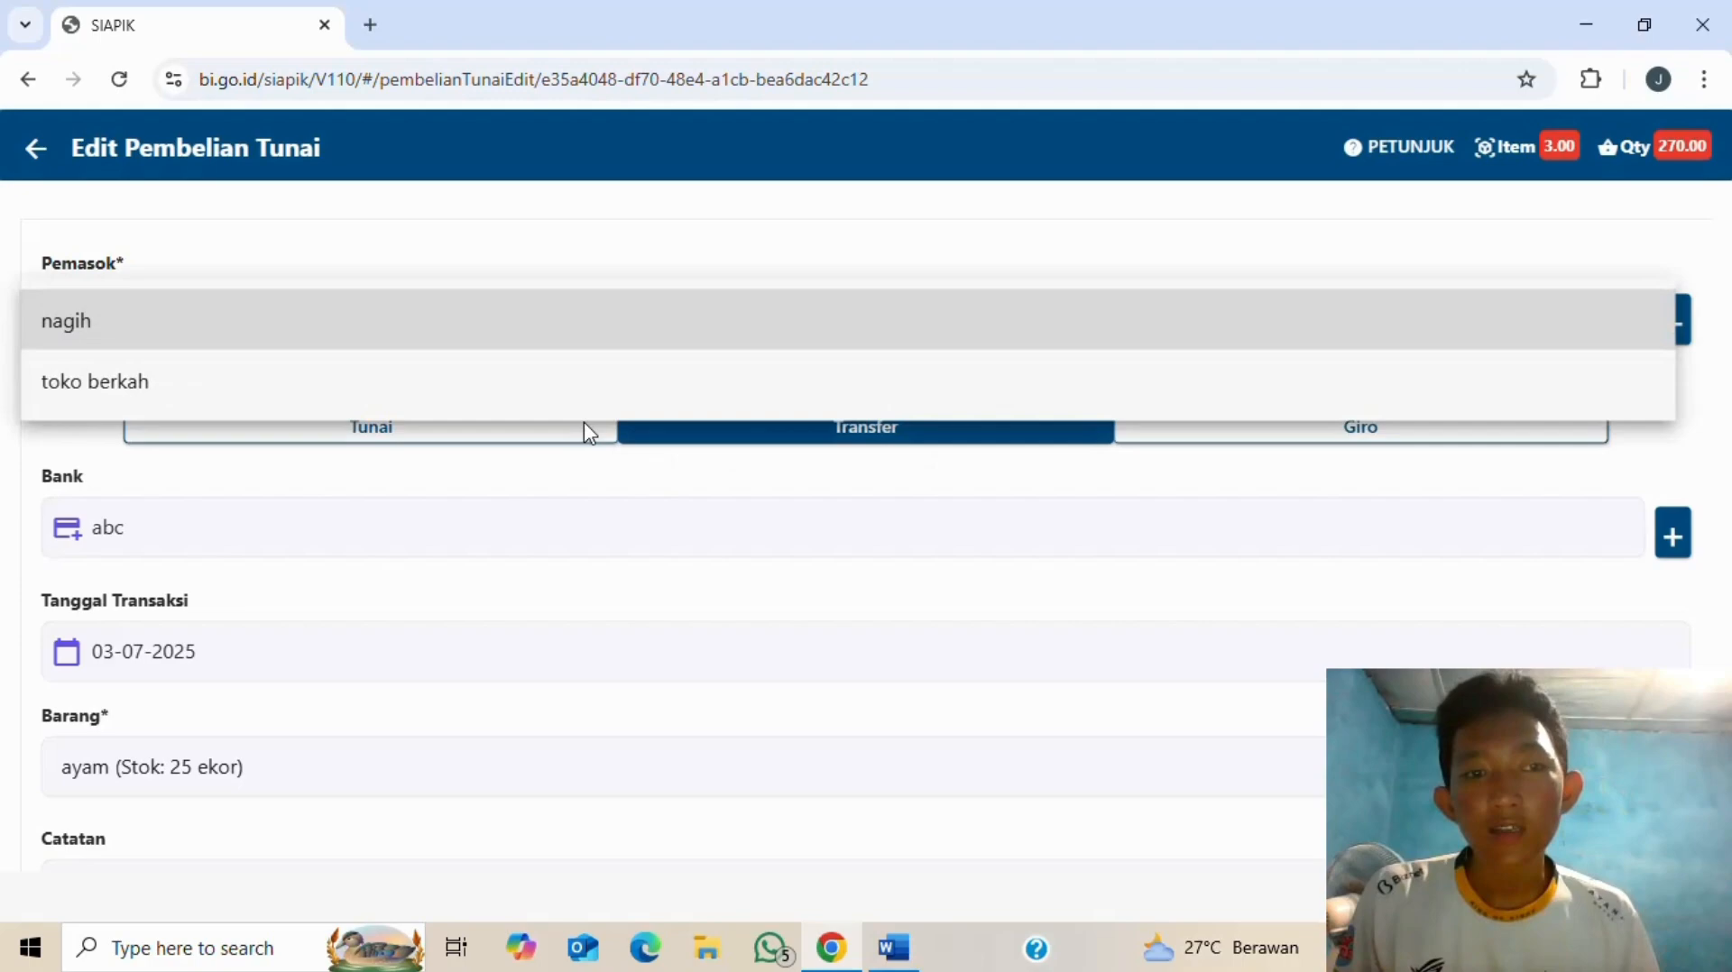
click(523, 380)
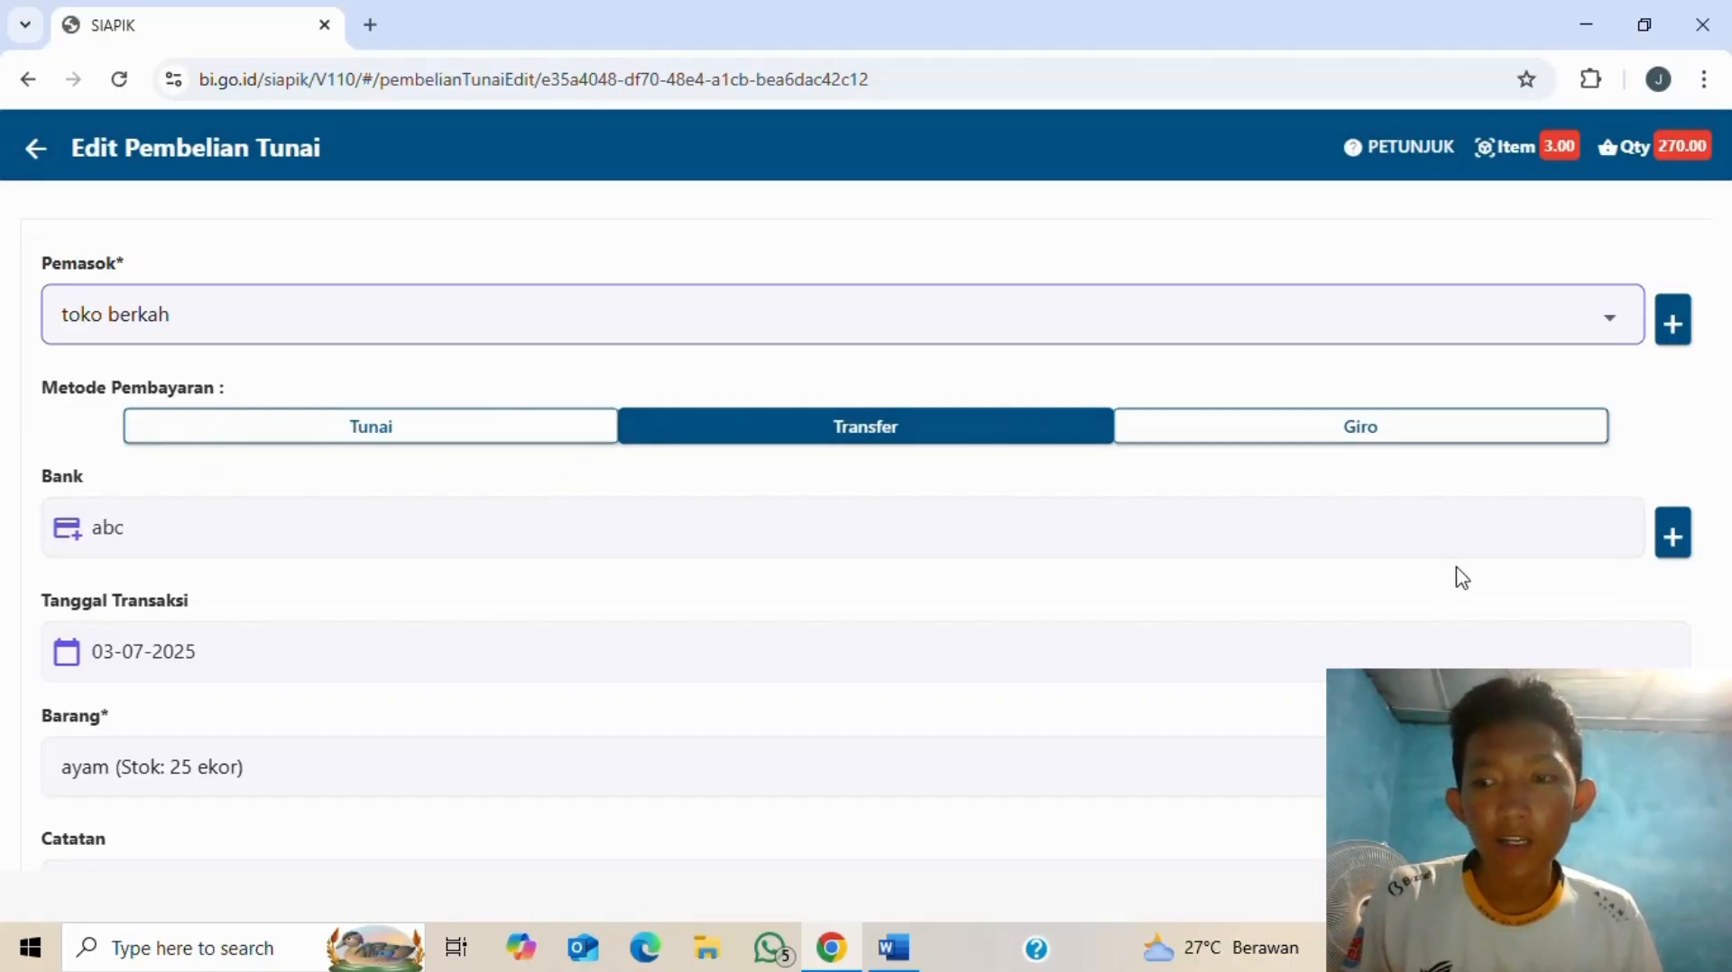
click(1444, 539)
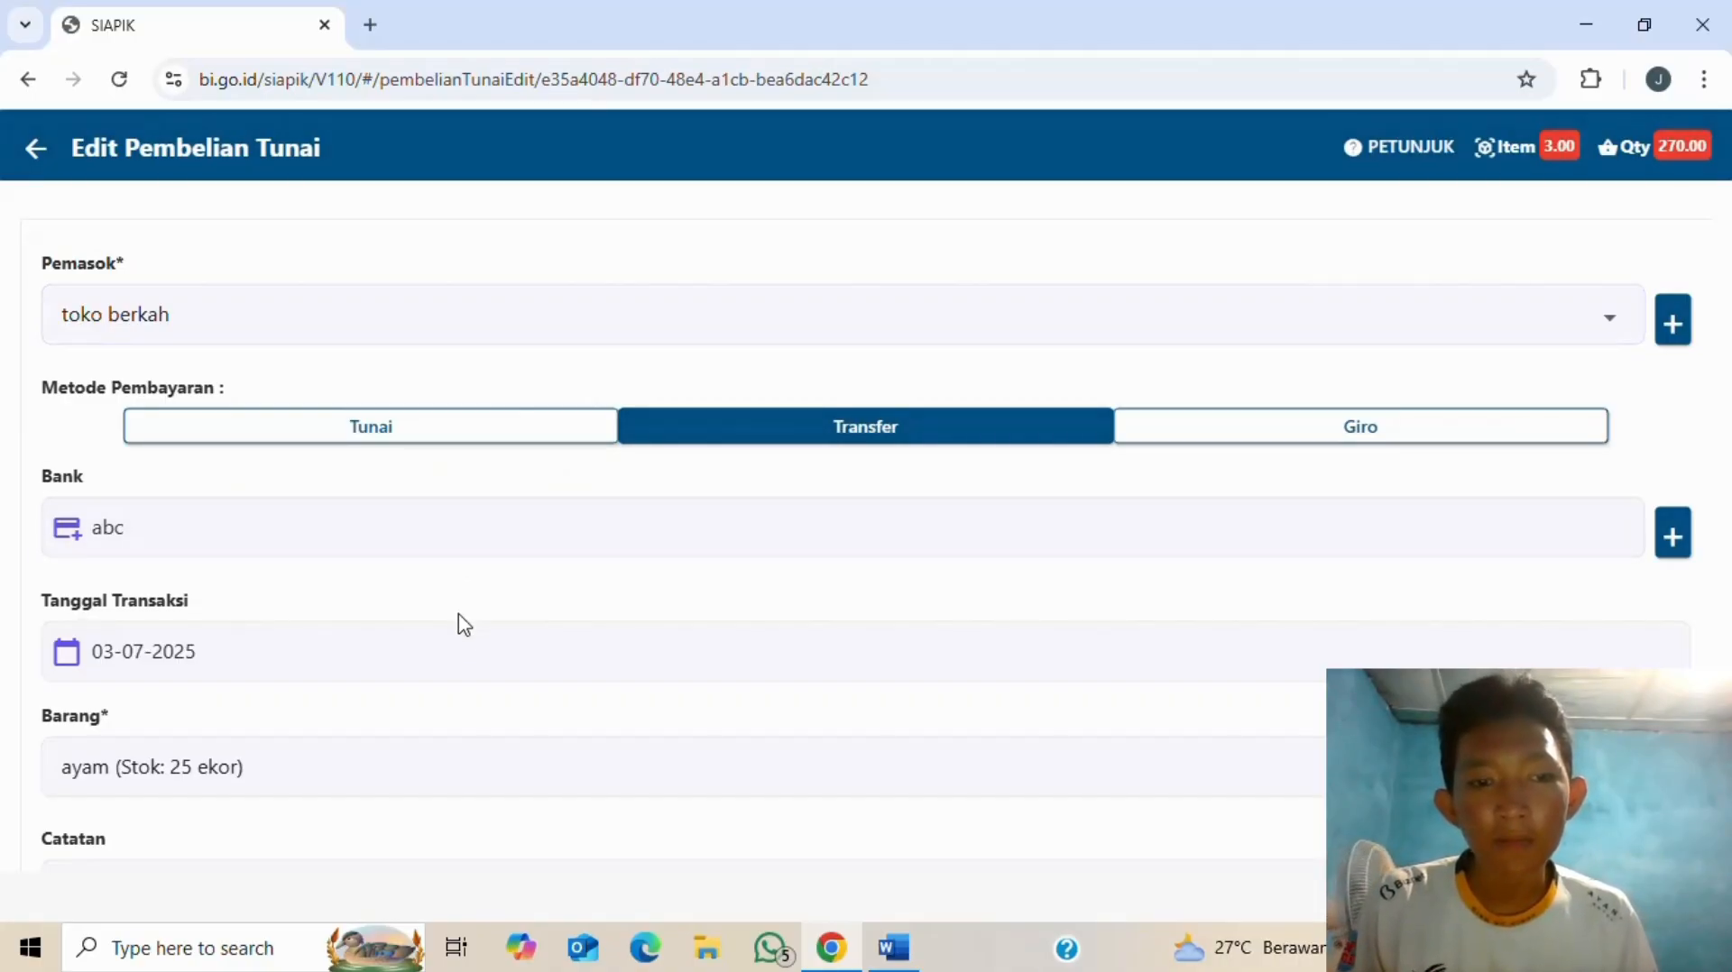
- Keep ayam as the goods item and review the three items: Beras, tepung bumbu and ayam
scroll(460, 622, down, 1)
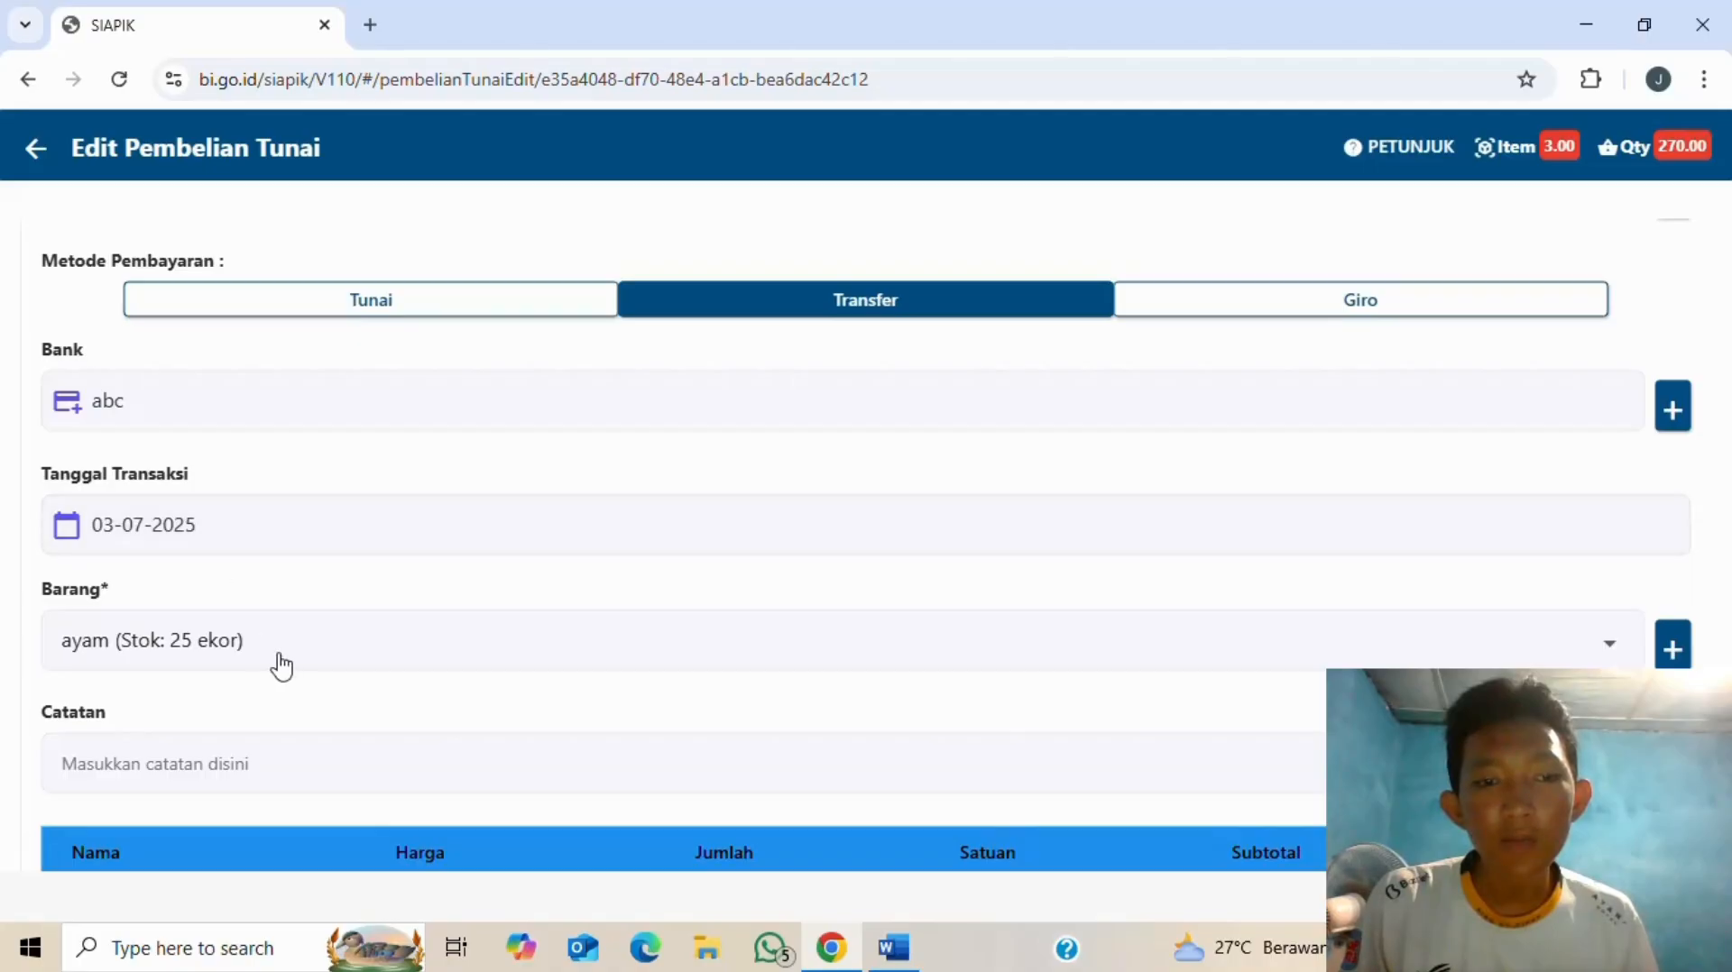
scroll(1121, 673, down, 2)
scroll(1113, 661, up, 2)
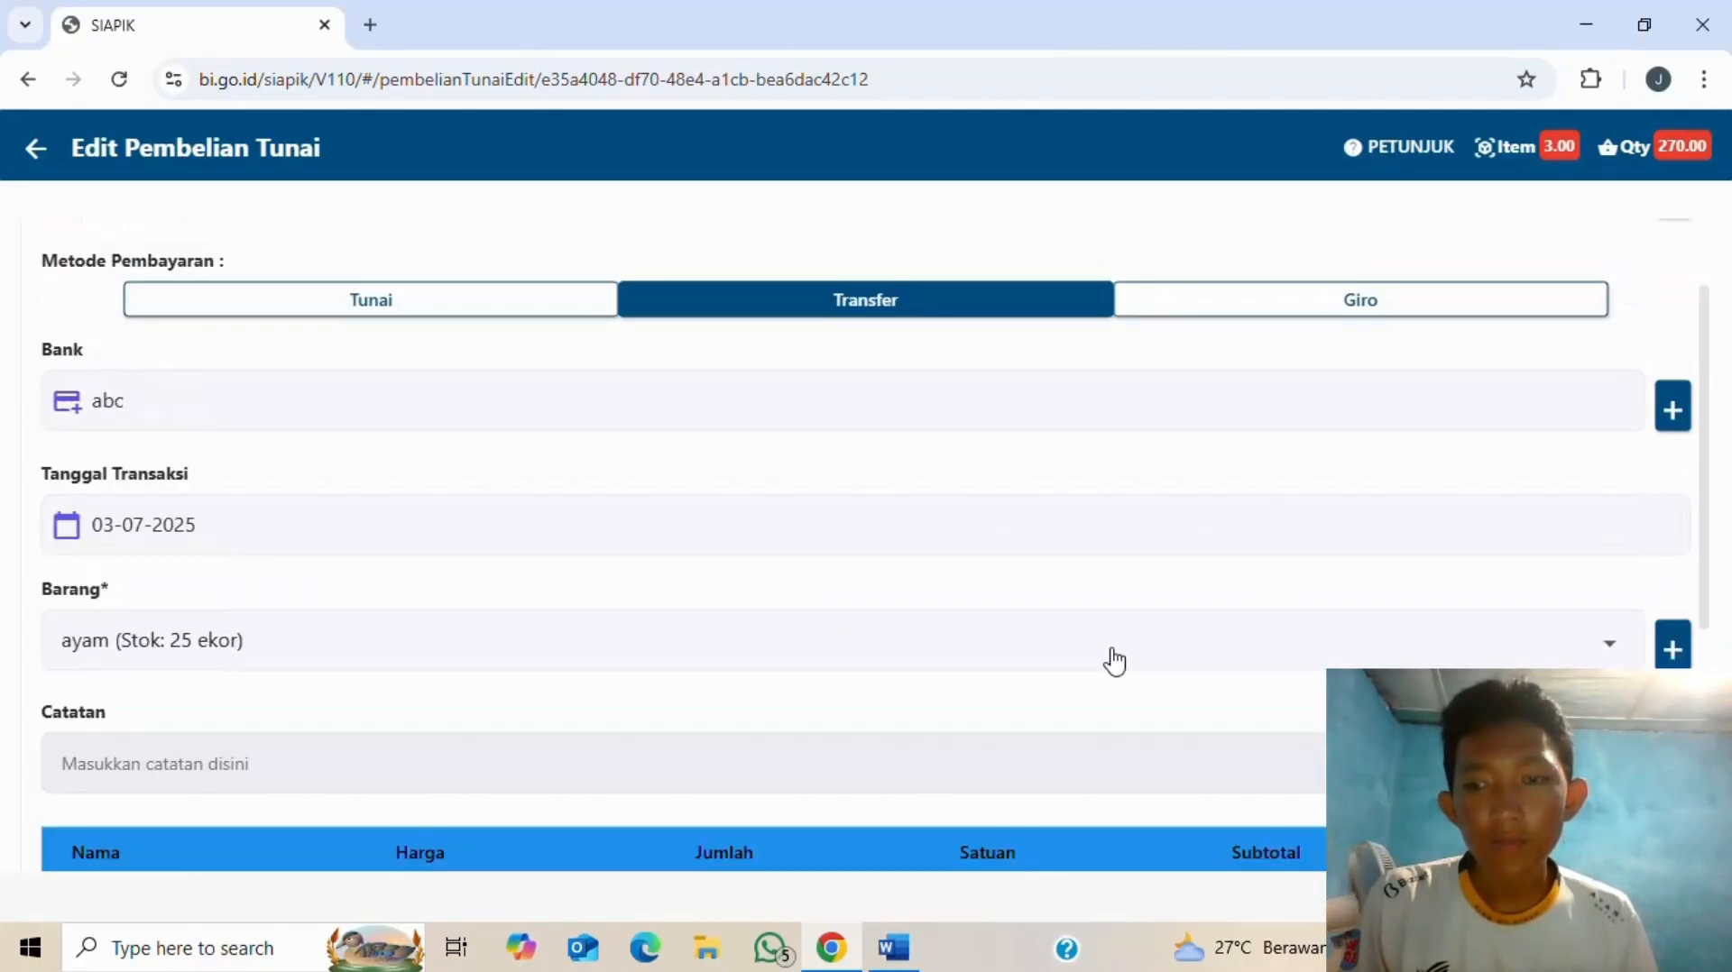
scroll(1319, 684, up, 1)
click(360, 766)
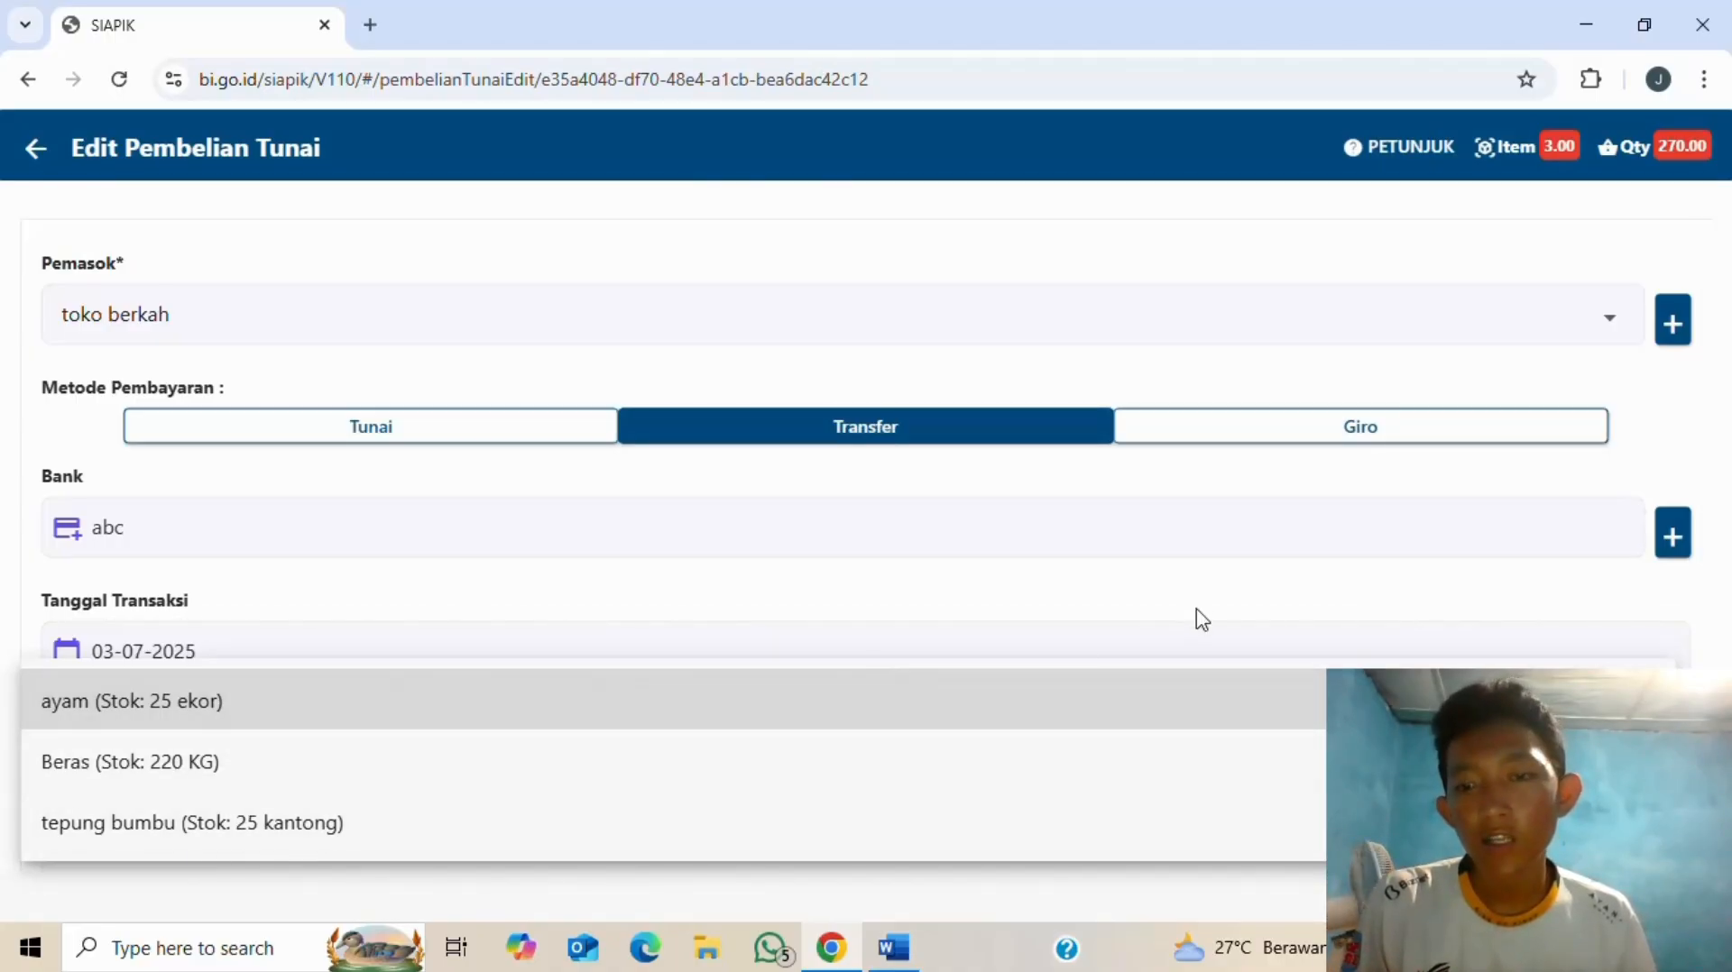
click(1196, 636)
scroll(757, 782, down, 4)
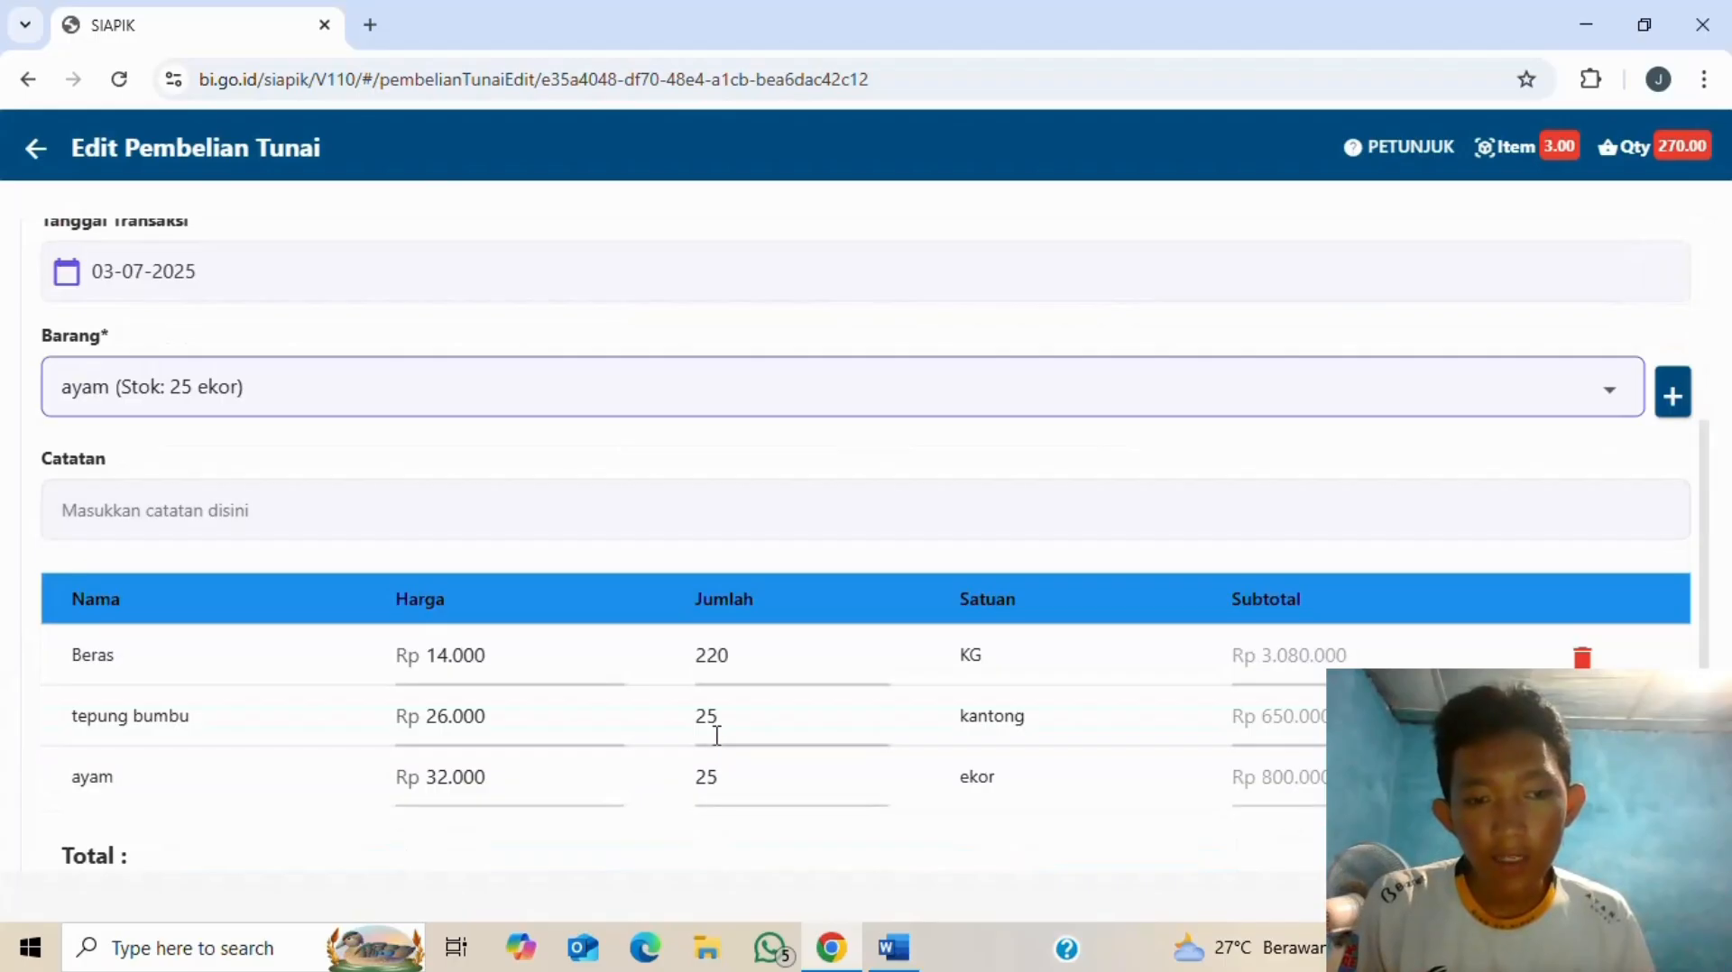
scroll(818, 739, down, 1)
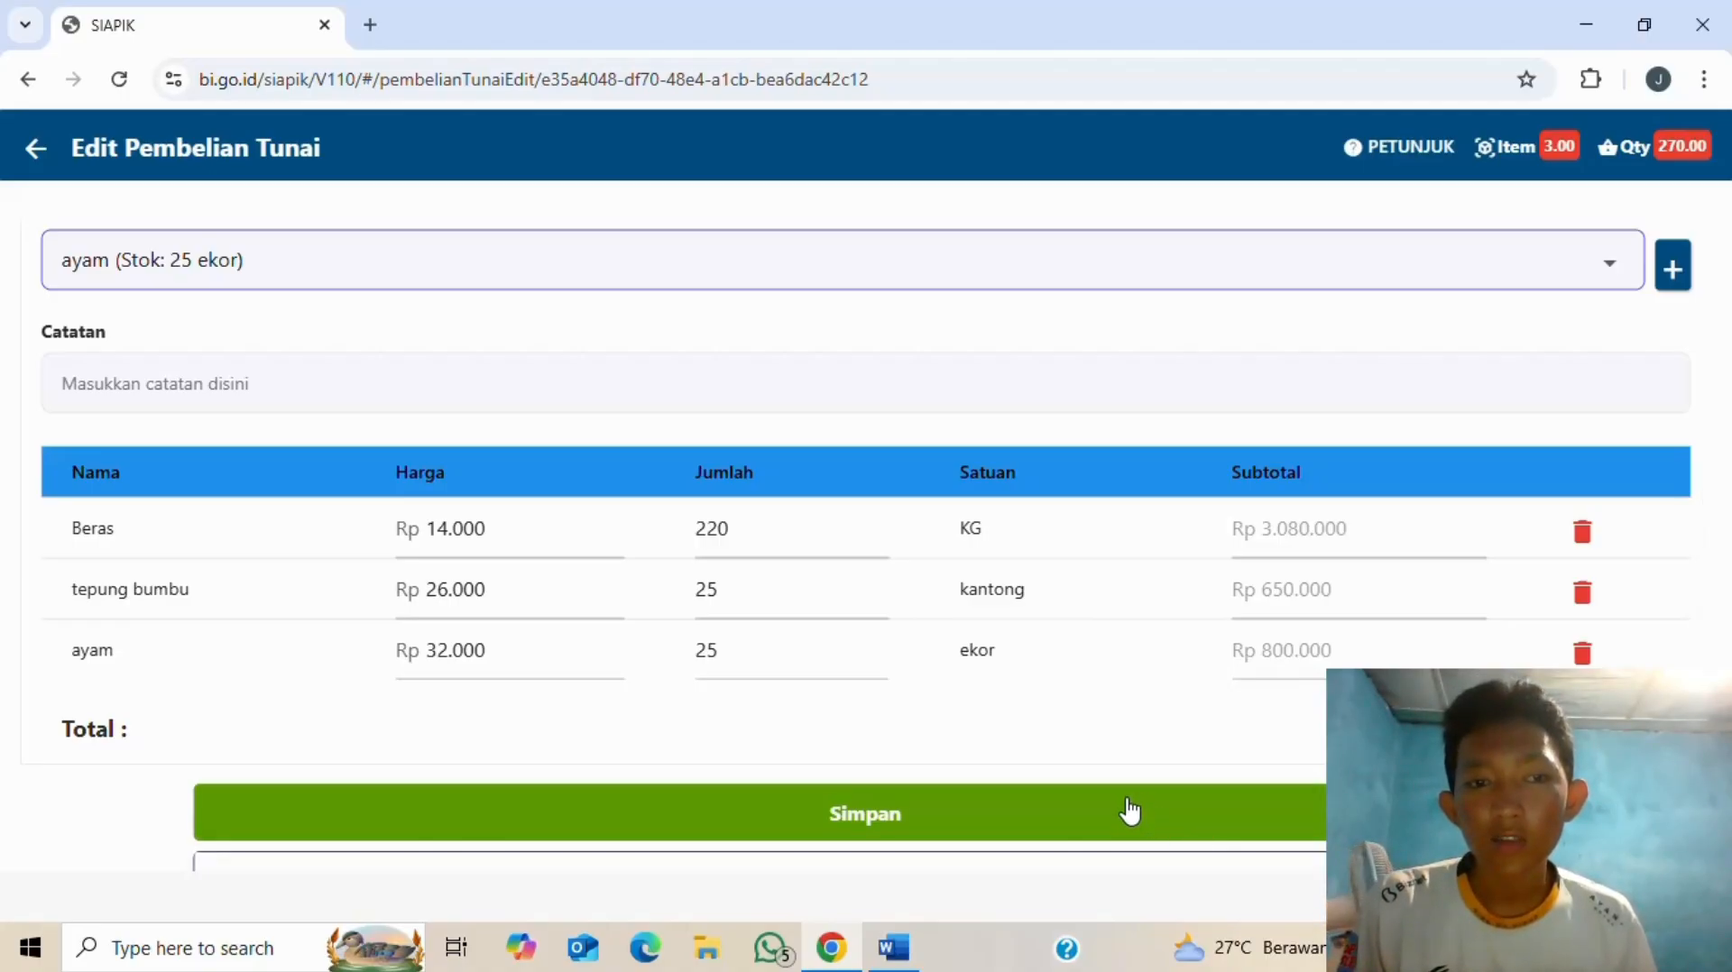
- Enter the Catatan 'pembelian bahan via transfer dari toko berkah' and save the edited purchase
click(746, 390)
key(alt+Tab)
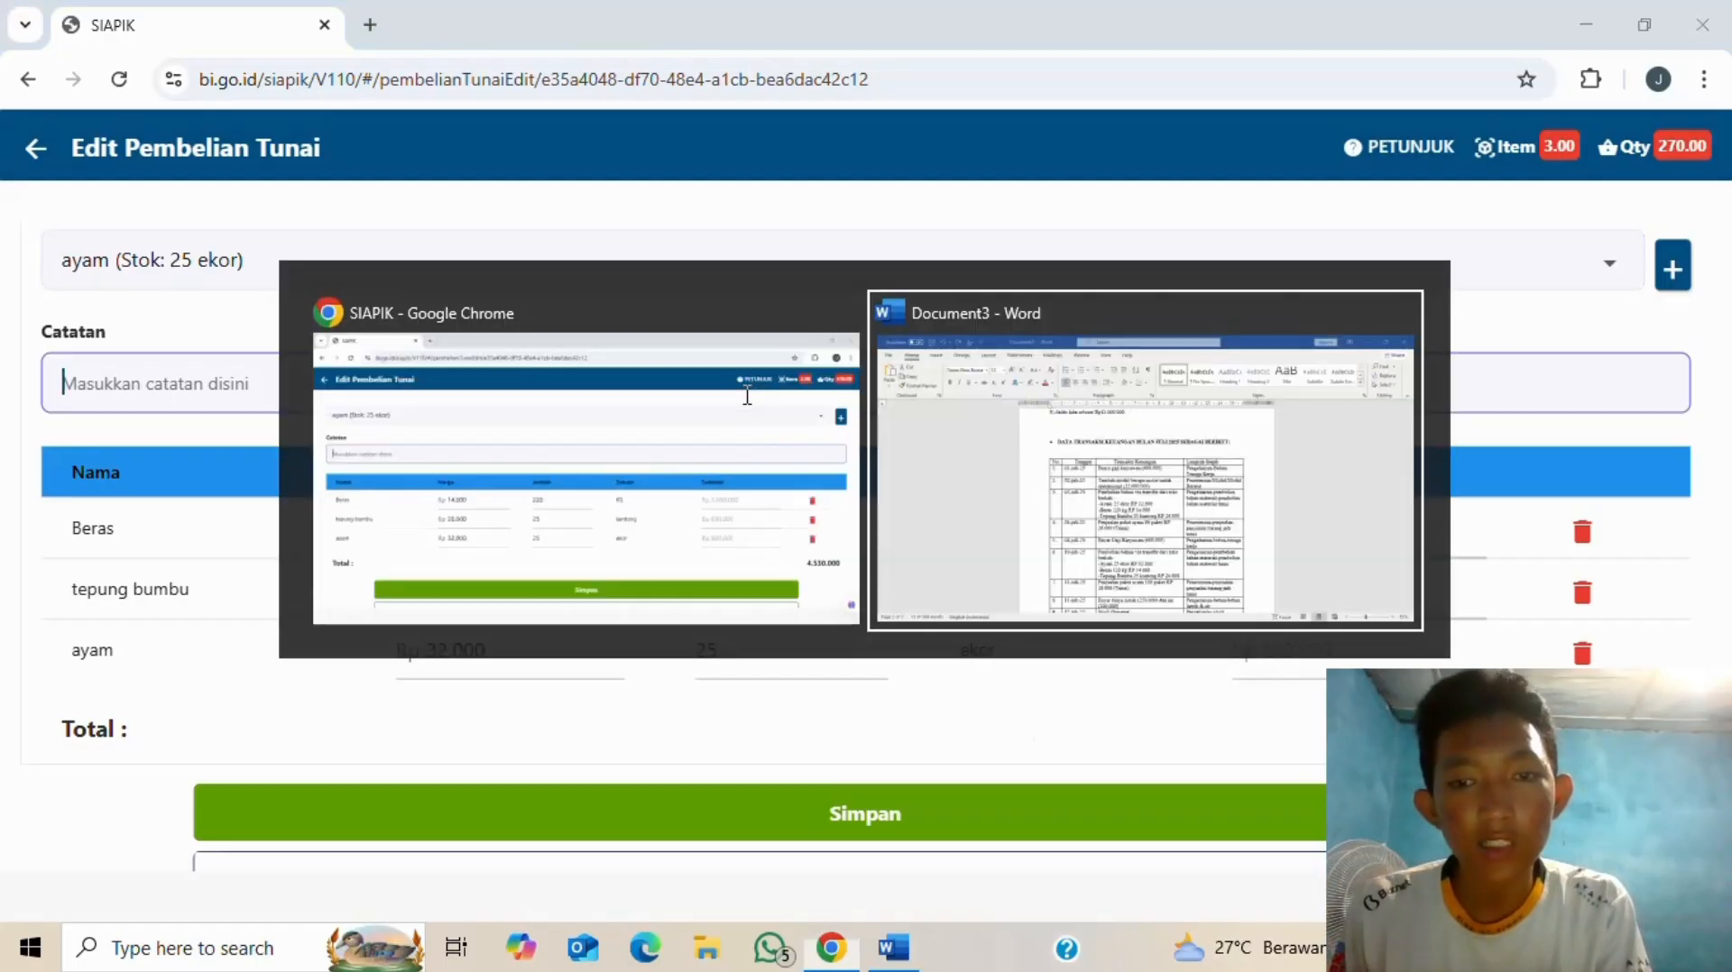
key(alt+Tab)
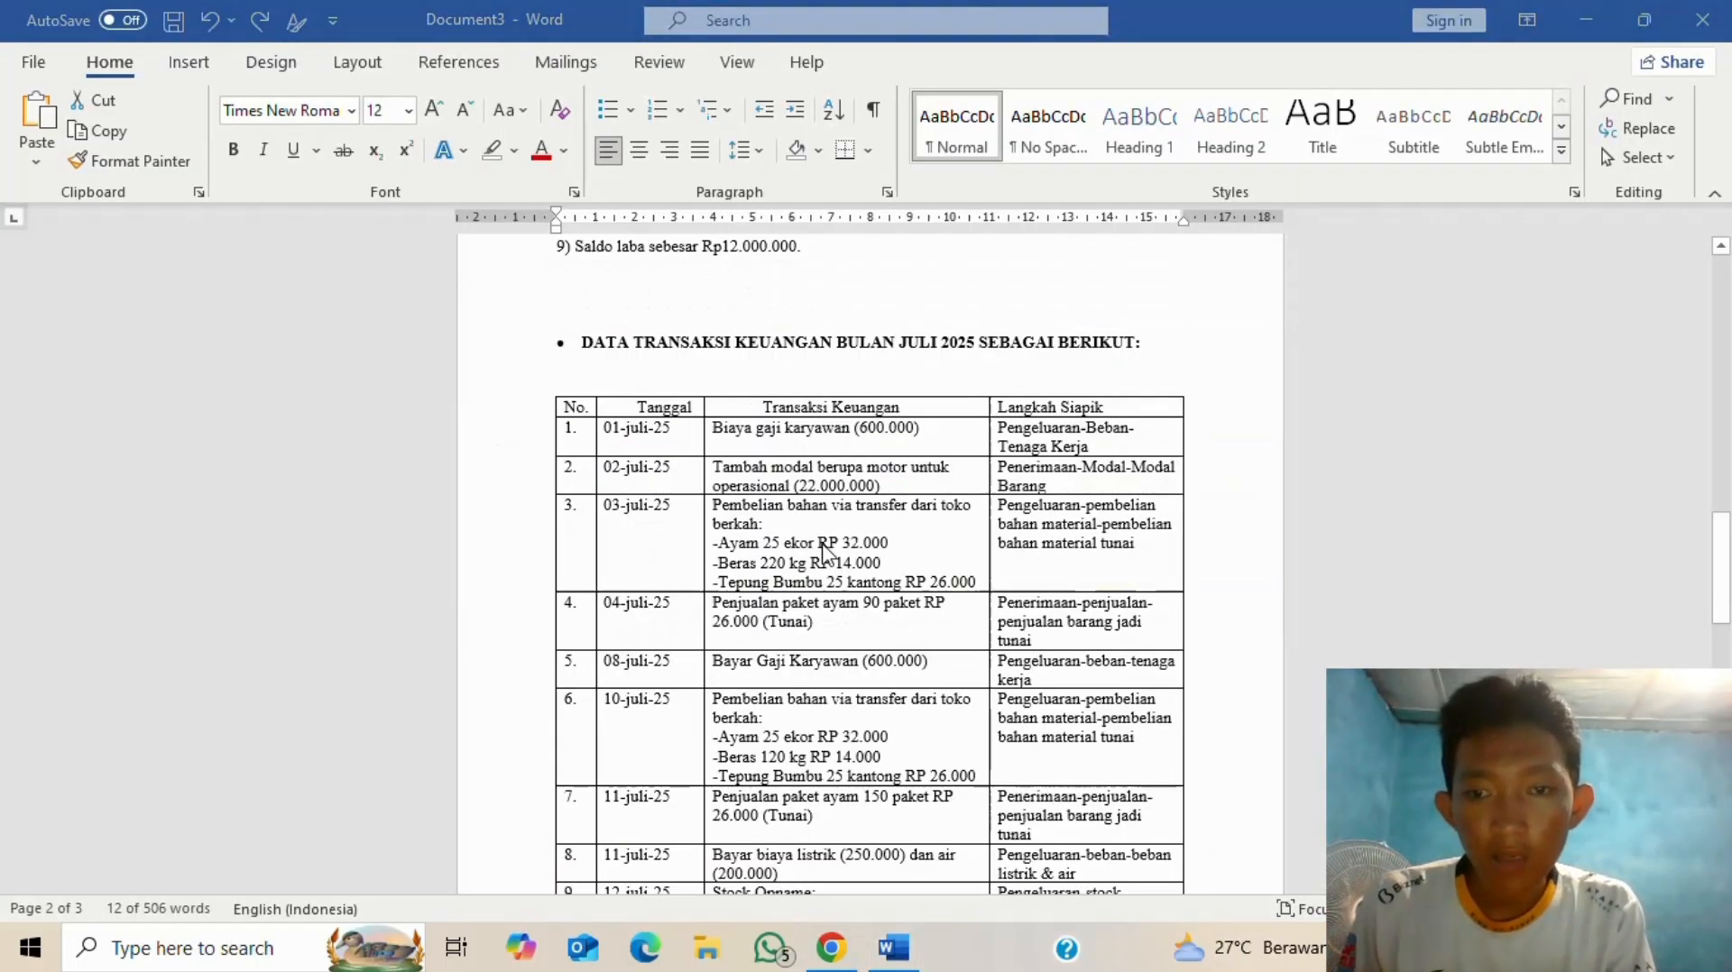
text(pemb)
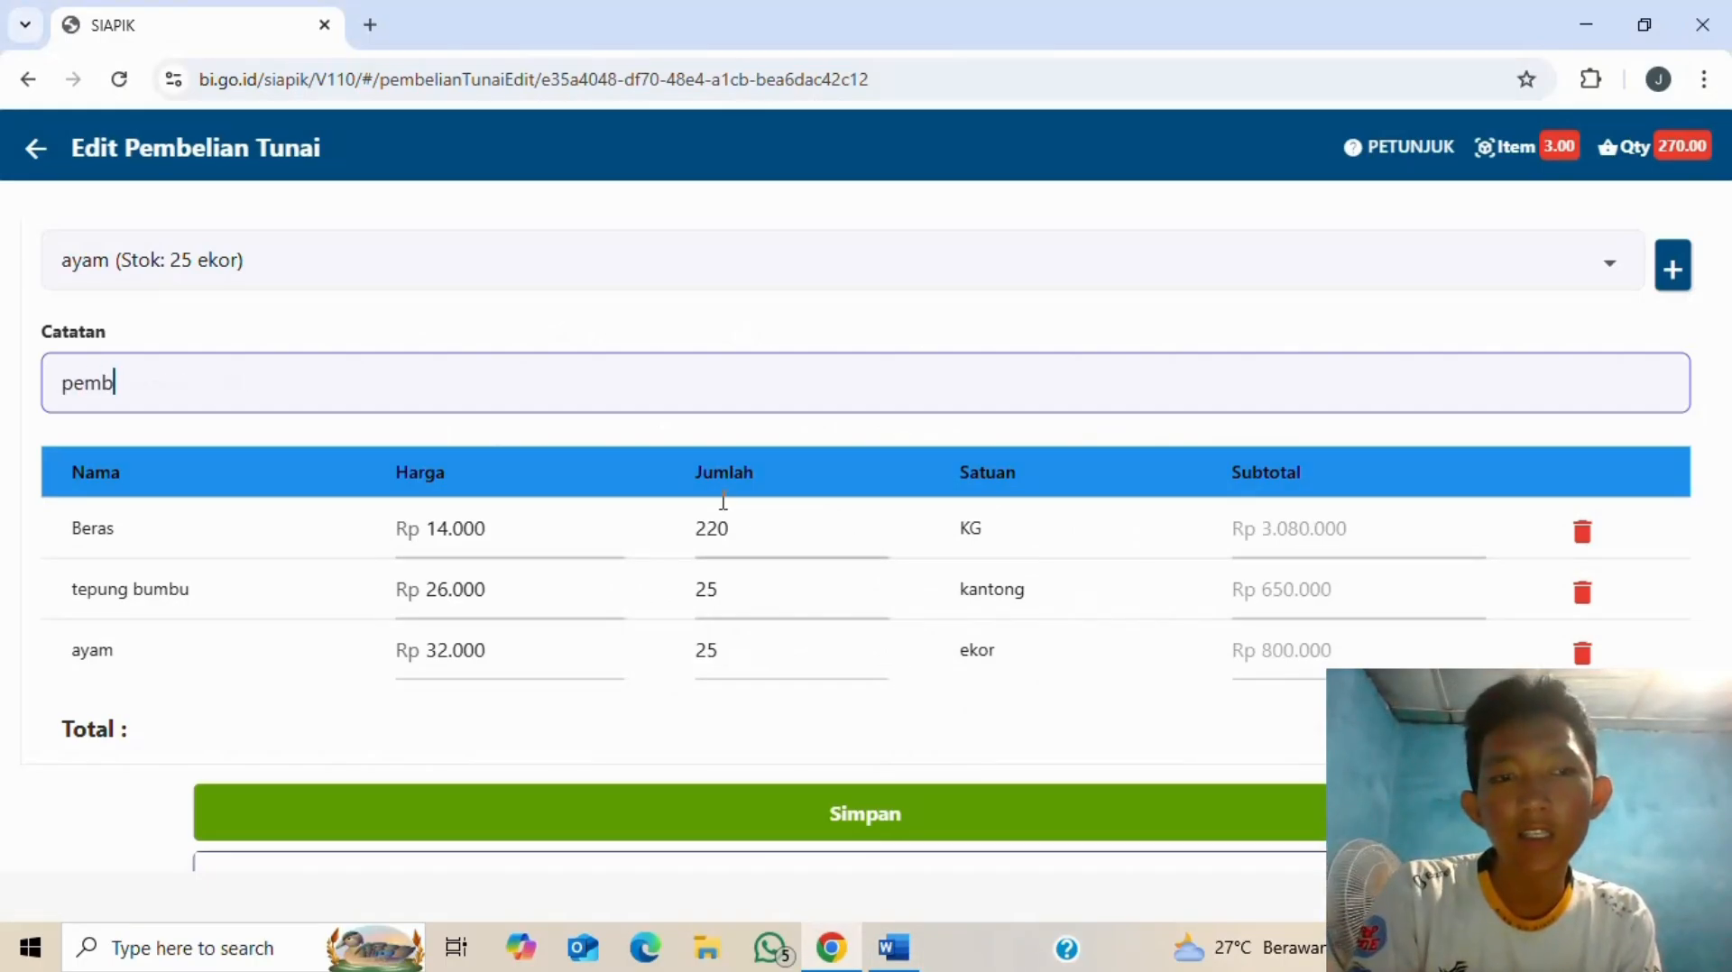
text(elua)
key(BackSpace)
text(ia)
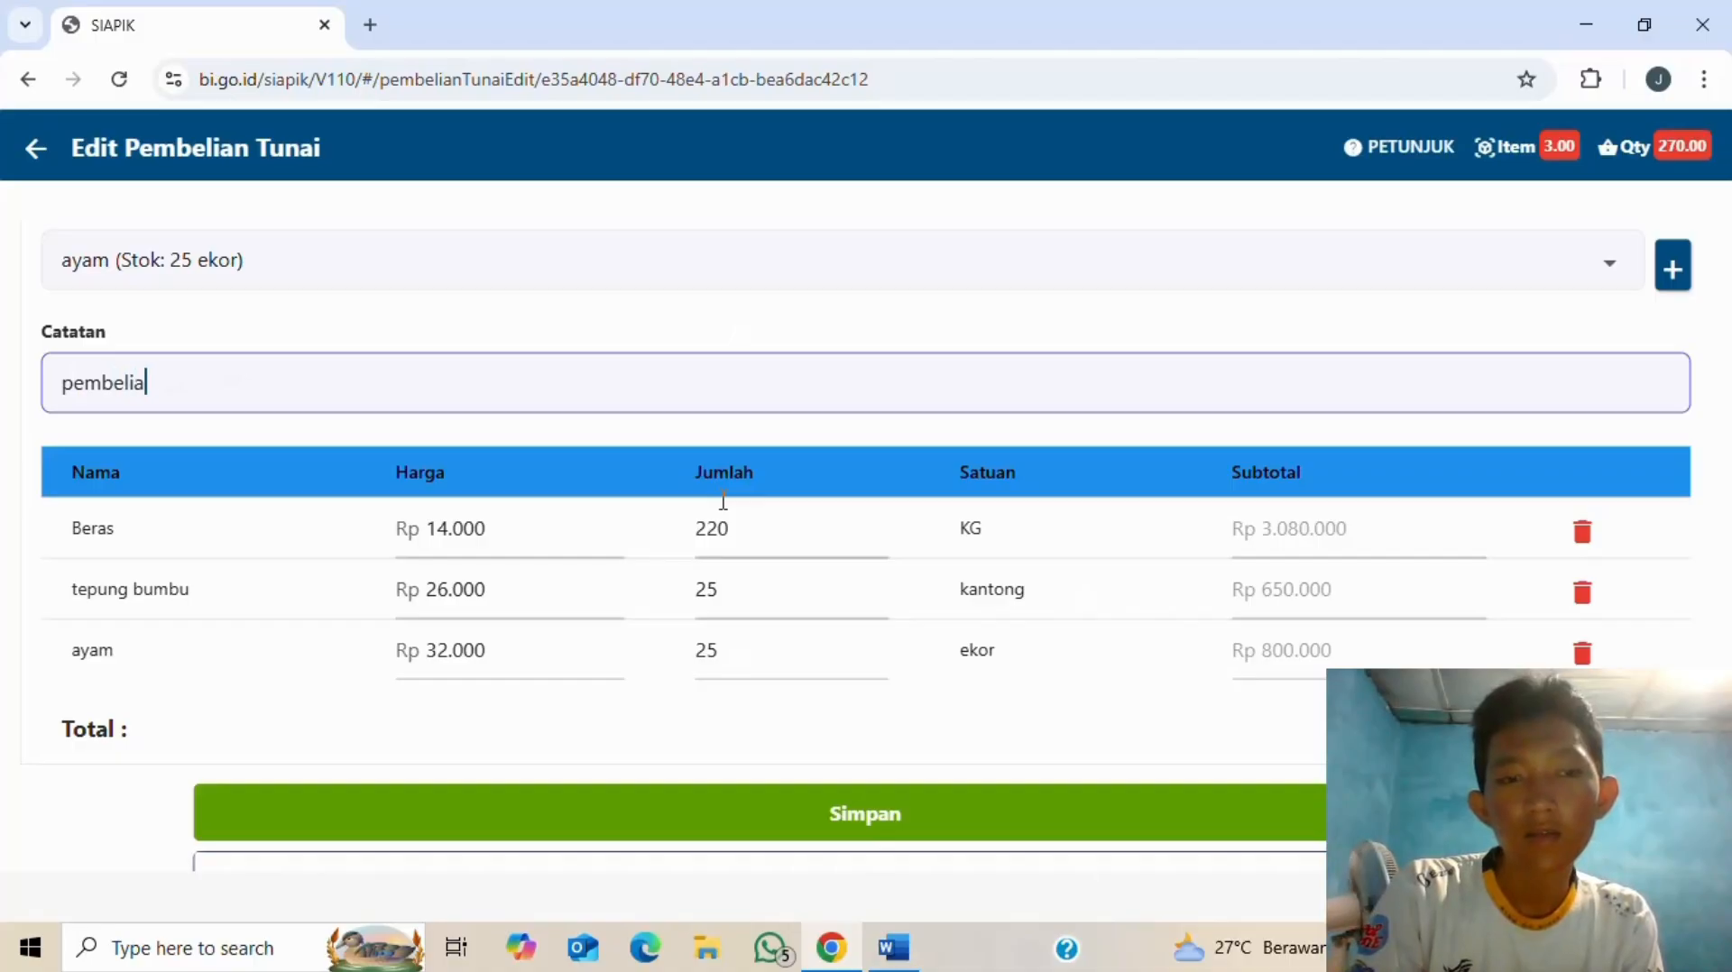
text(n bahan material)
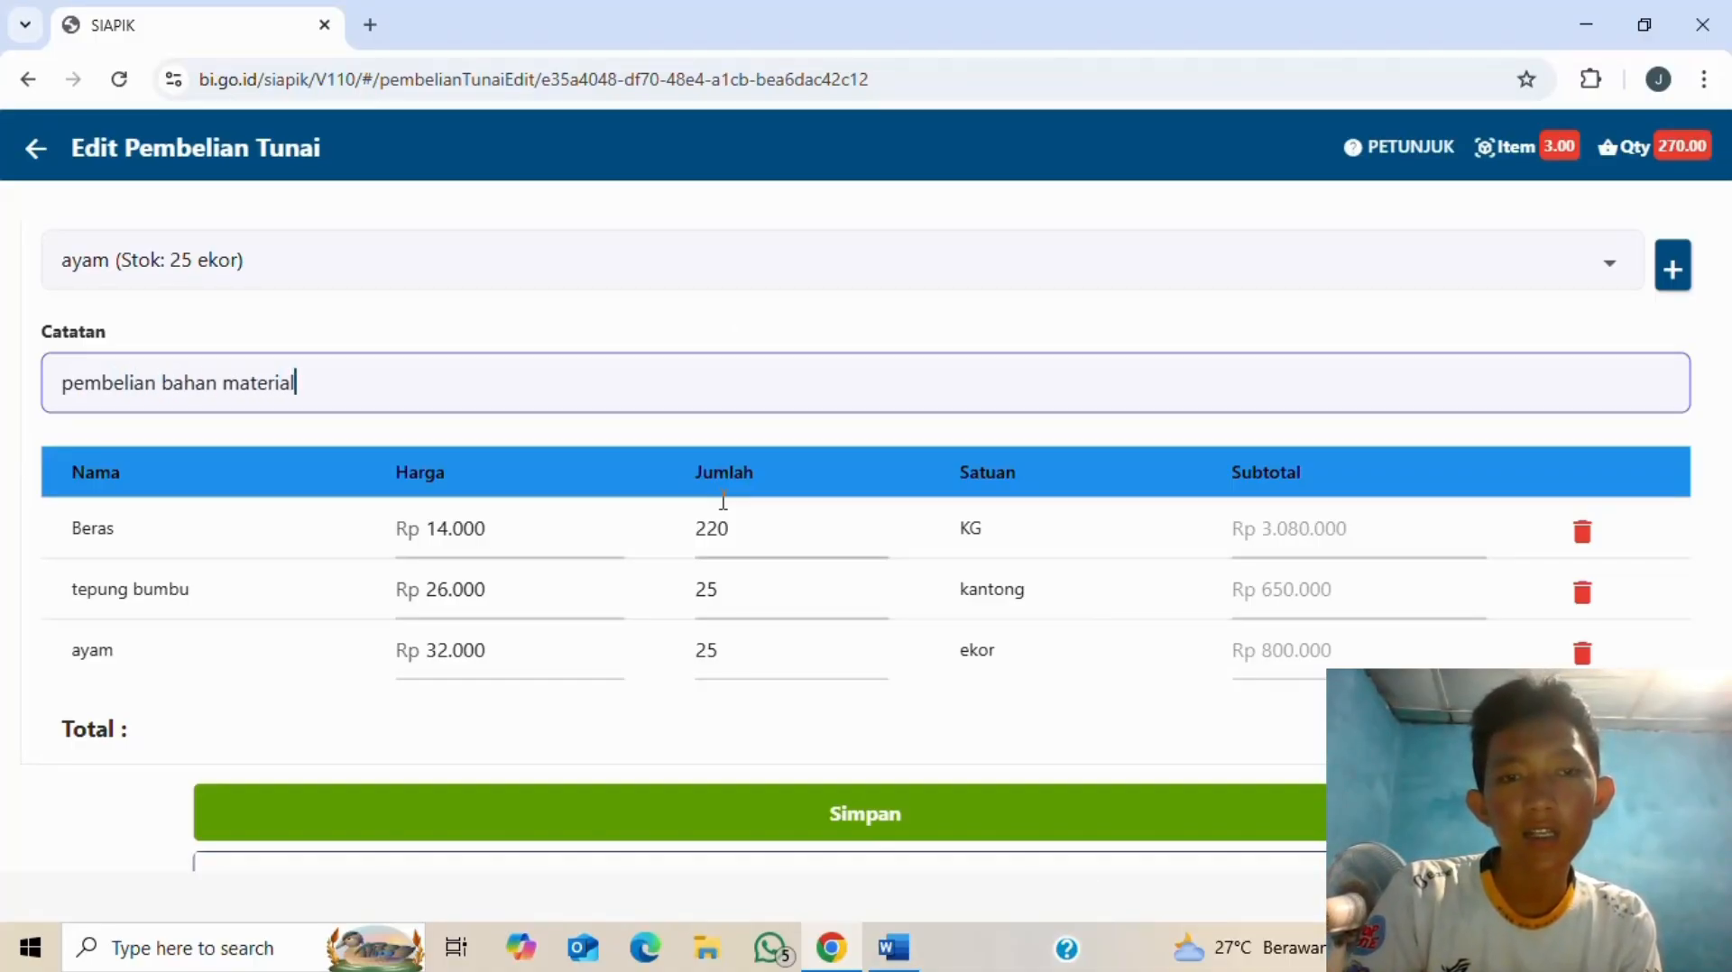
key(alt+Tab)
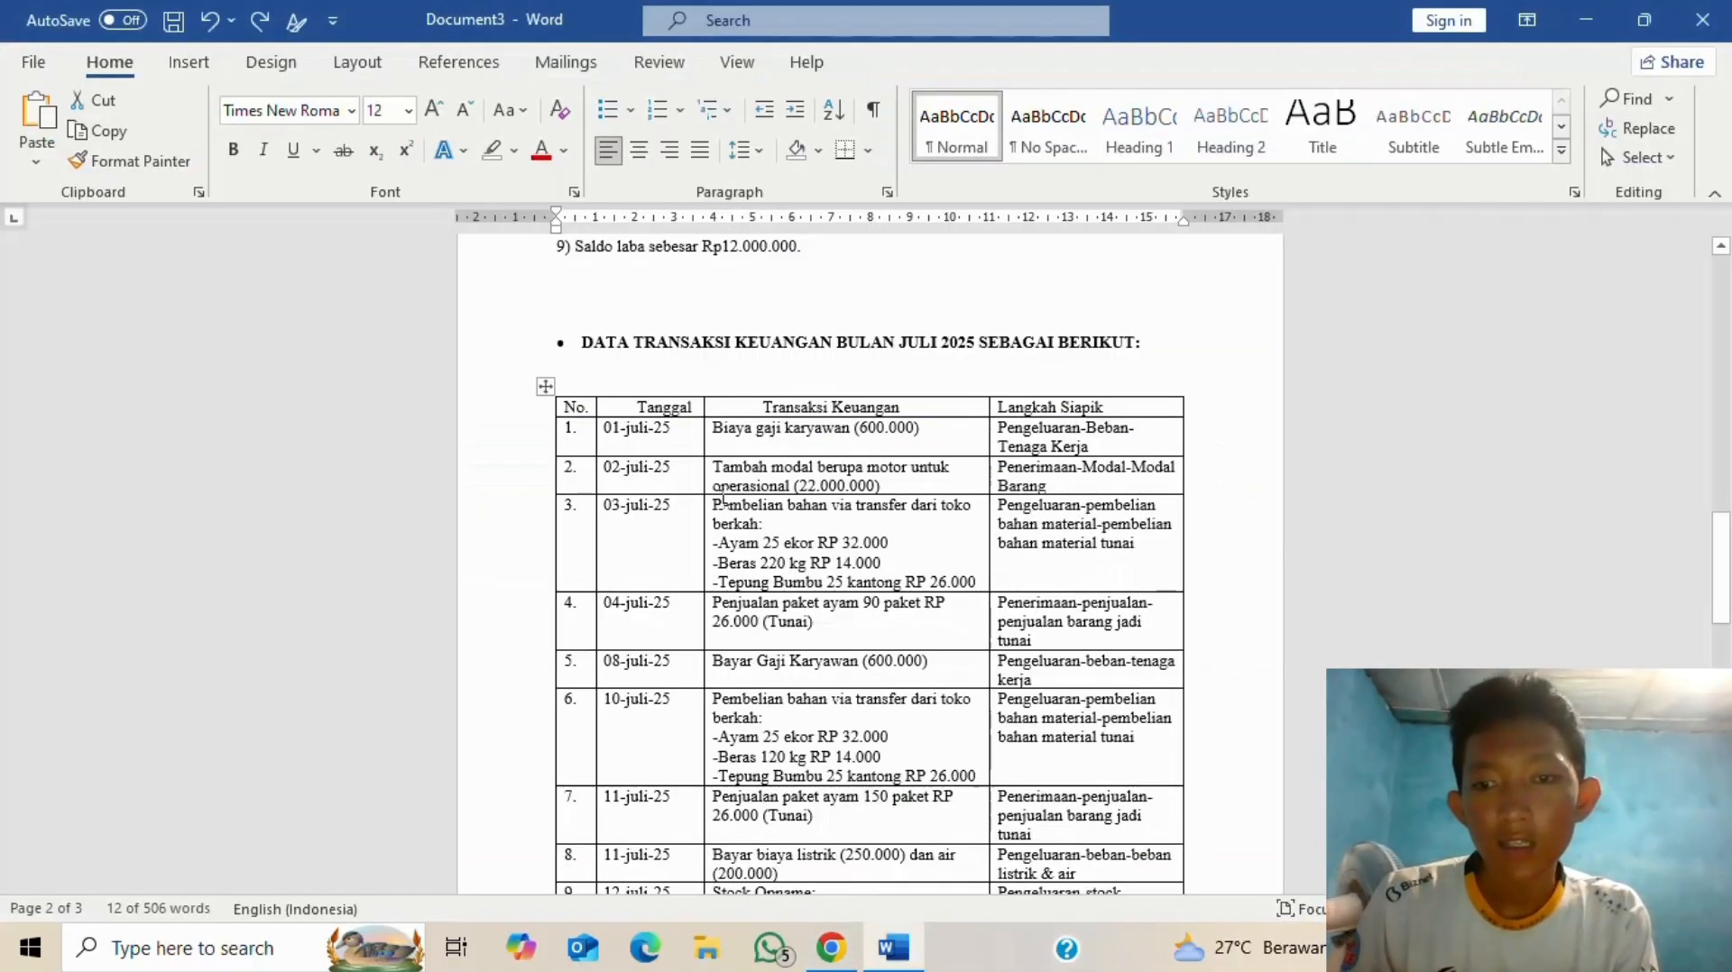
key(alt+Tab)
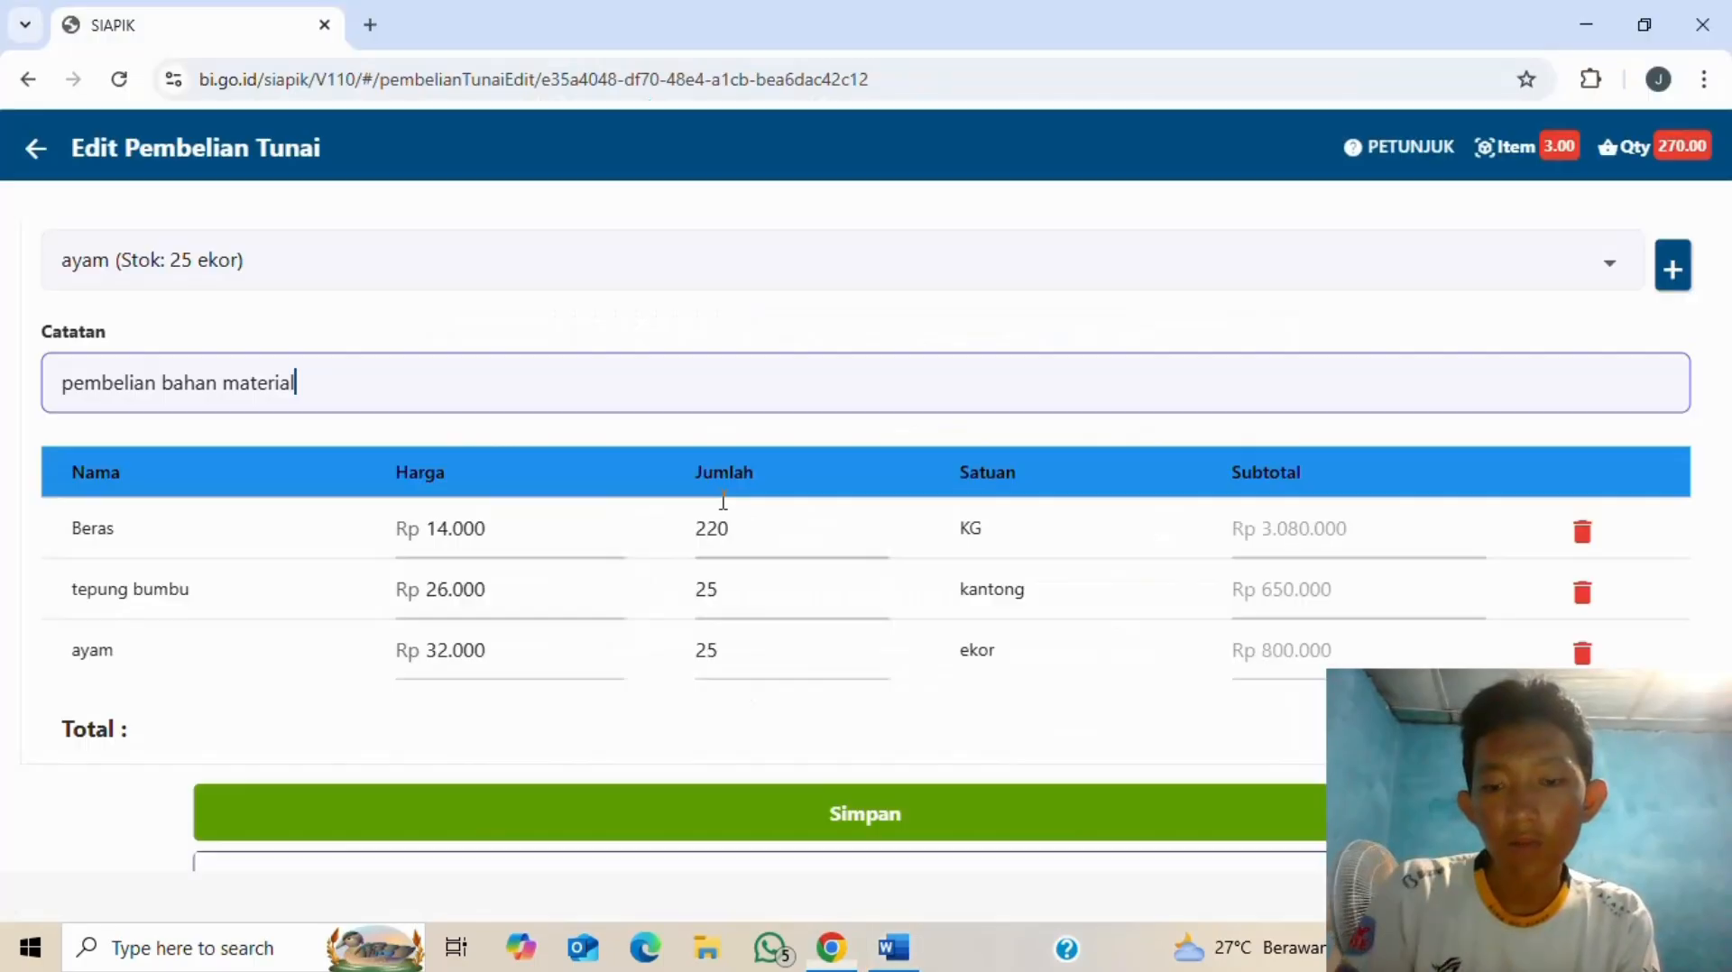
key(BackSpace)
key(BackSpace)
key(BackSpace)
key(BackSpace)
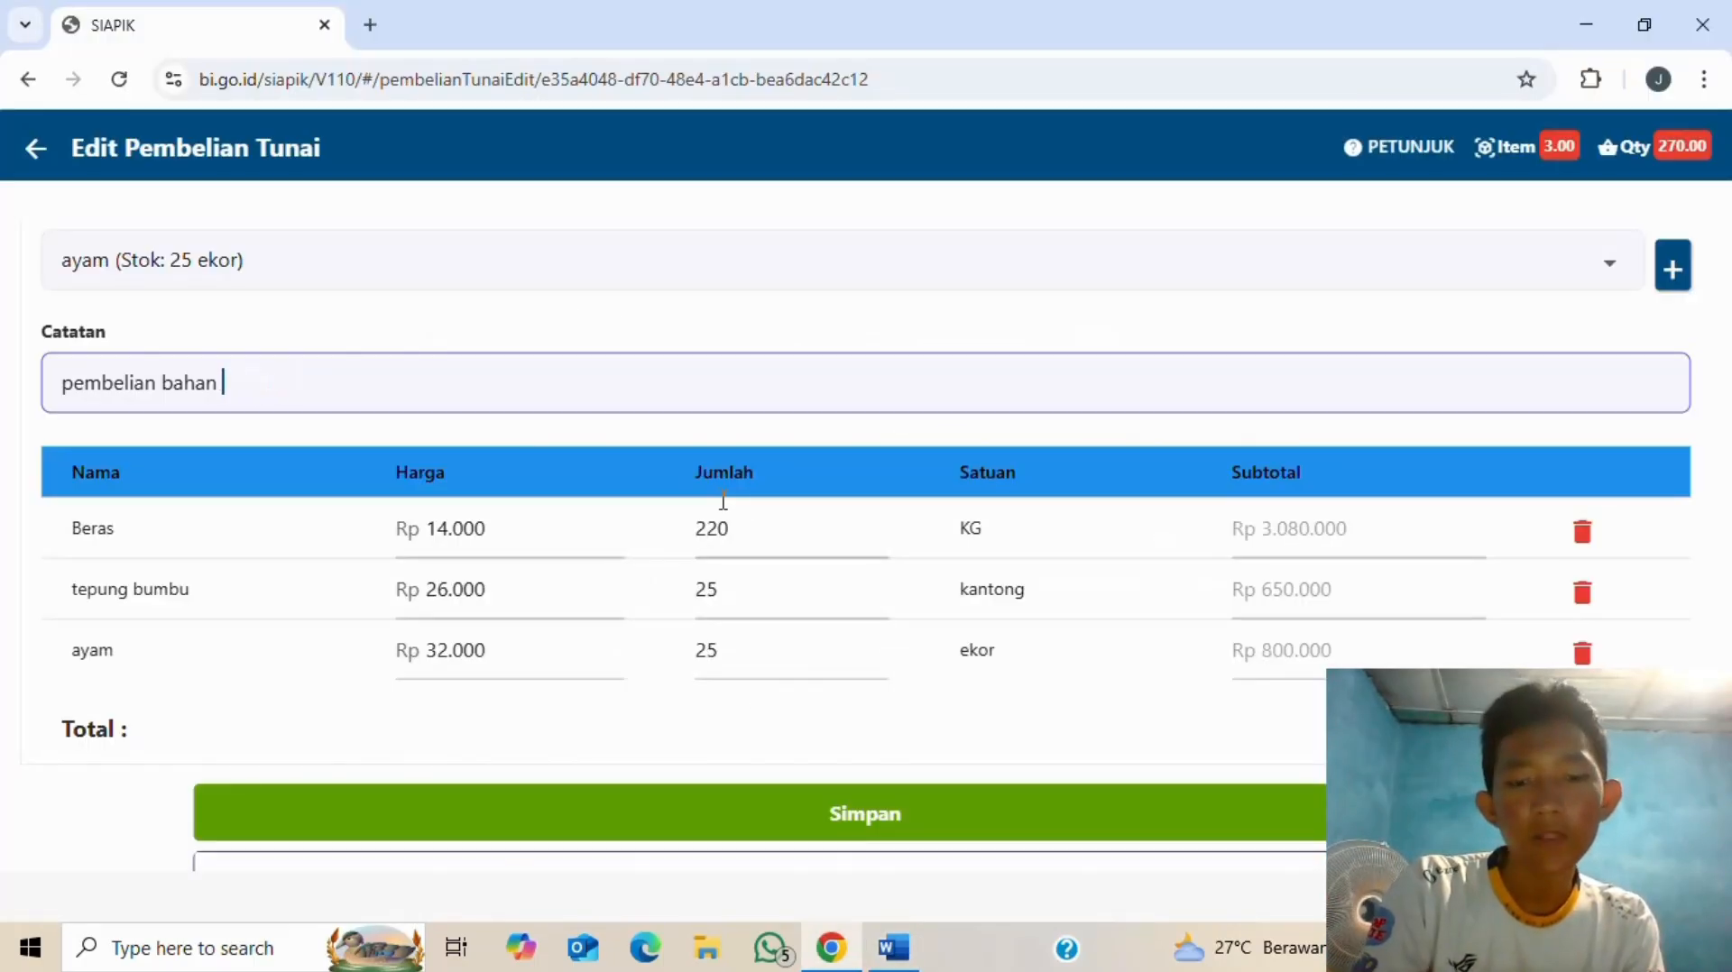
text(via tran)
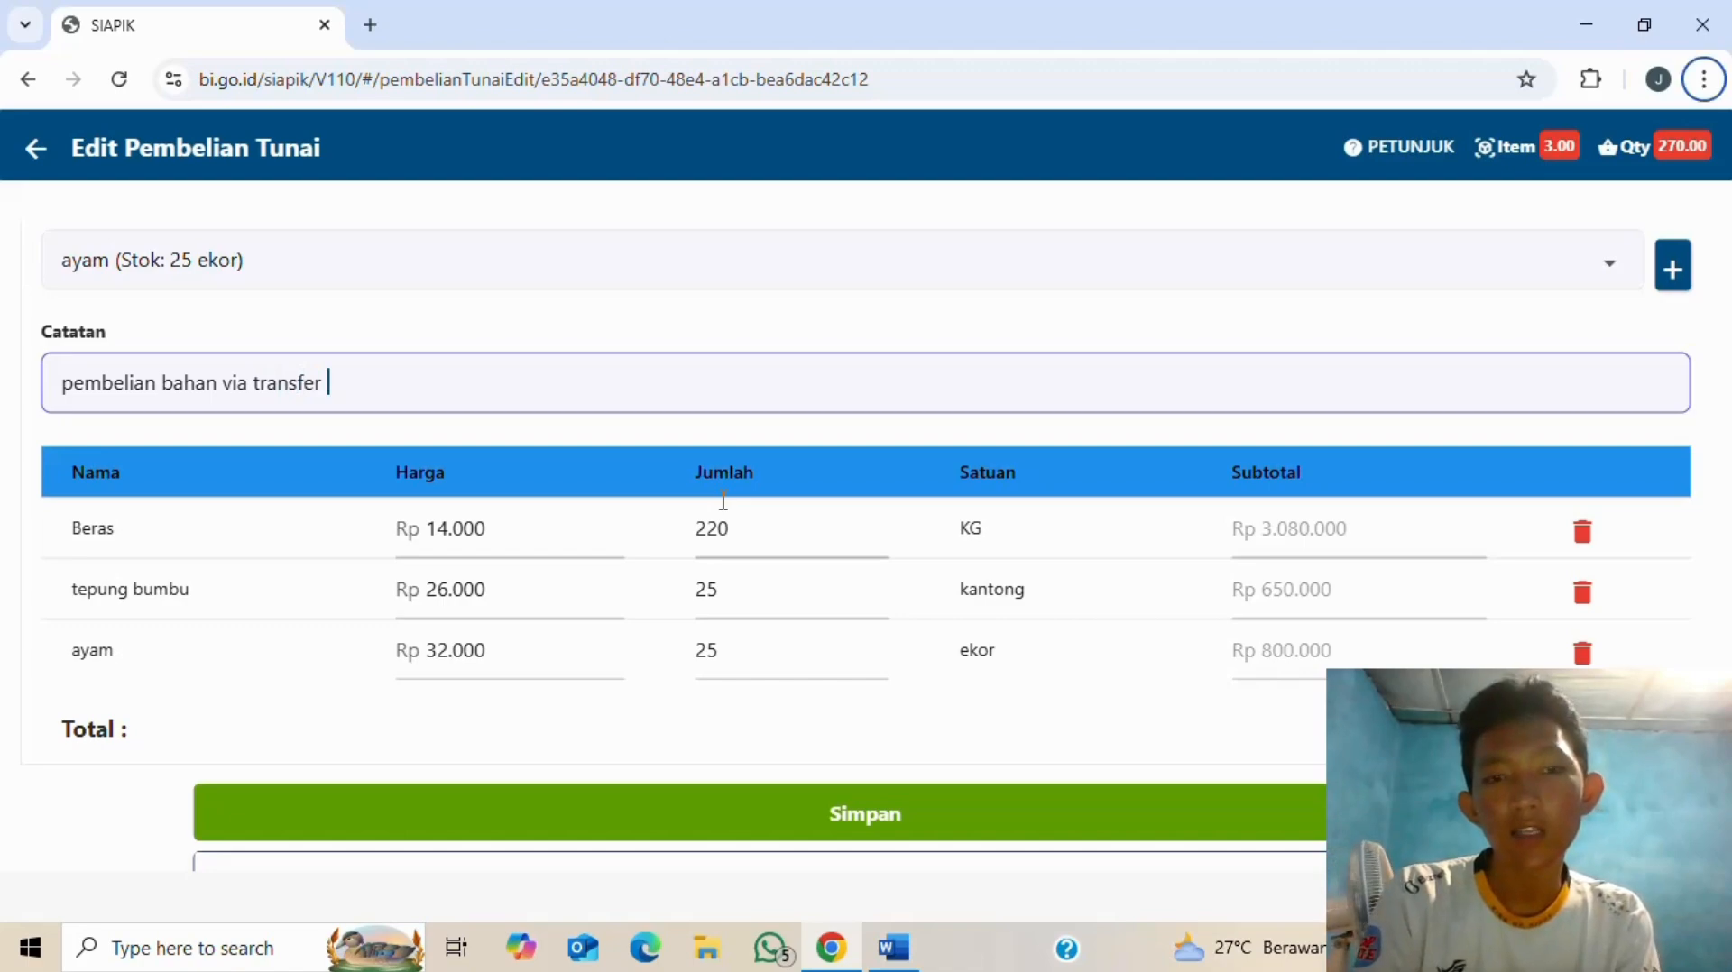
text(sfer )
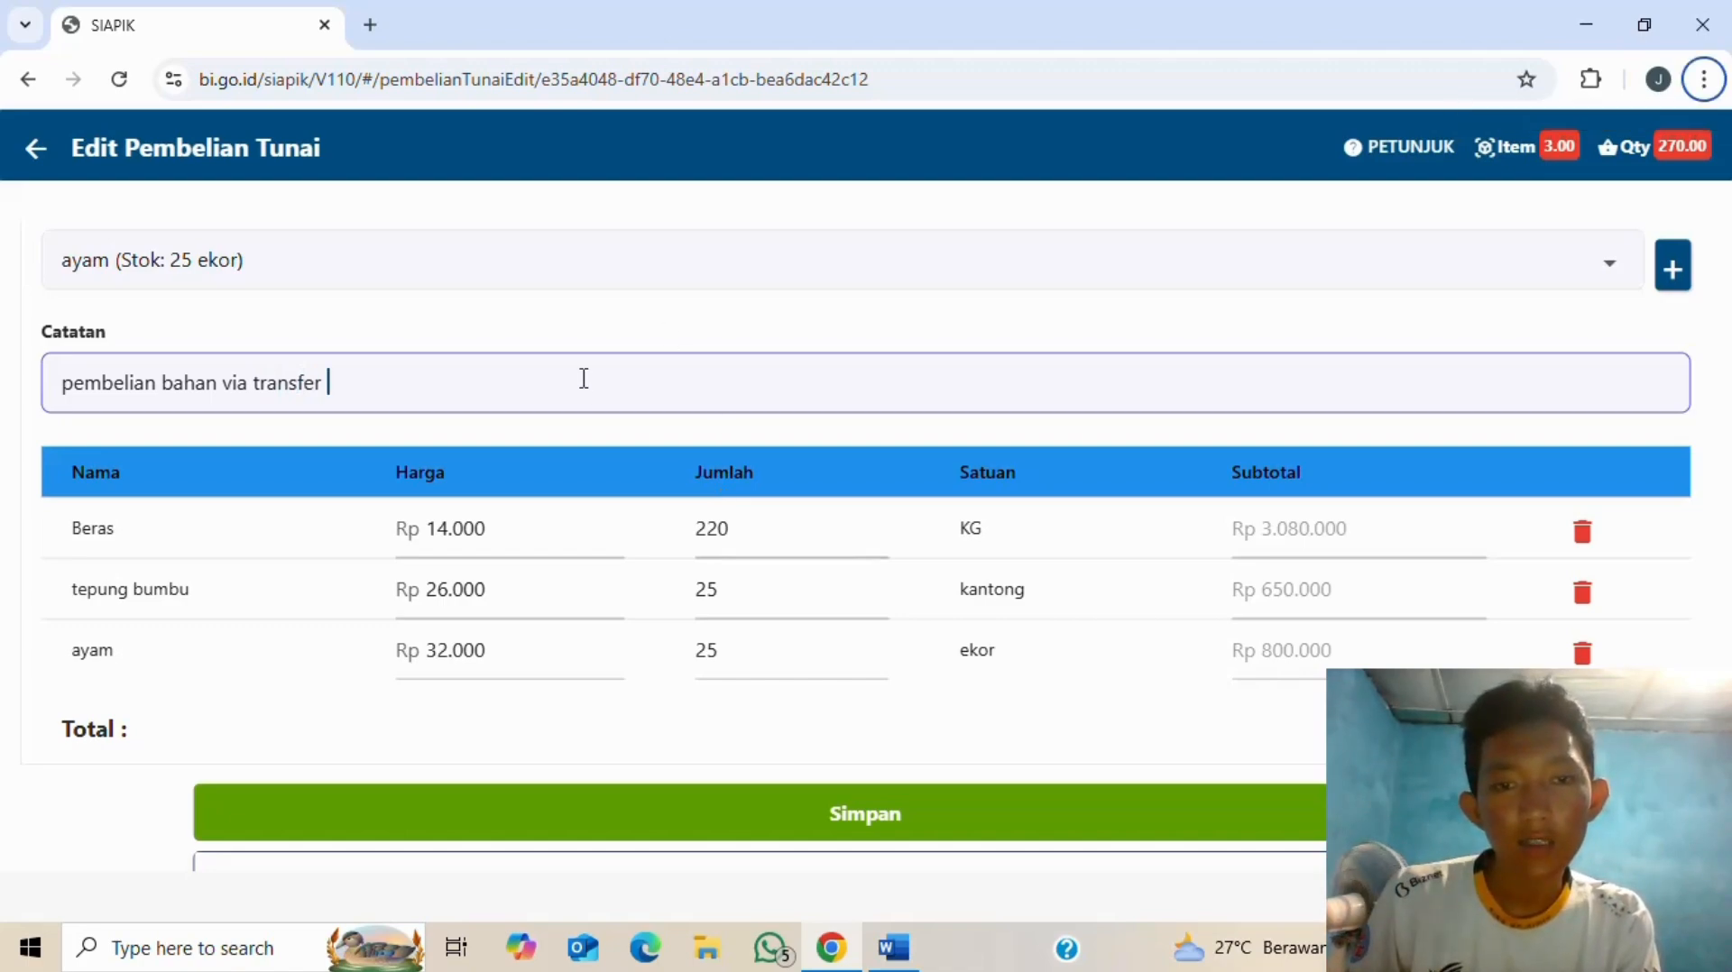
text(dari )
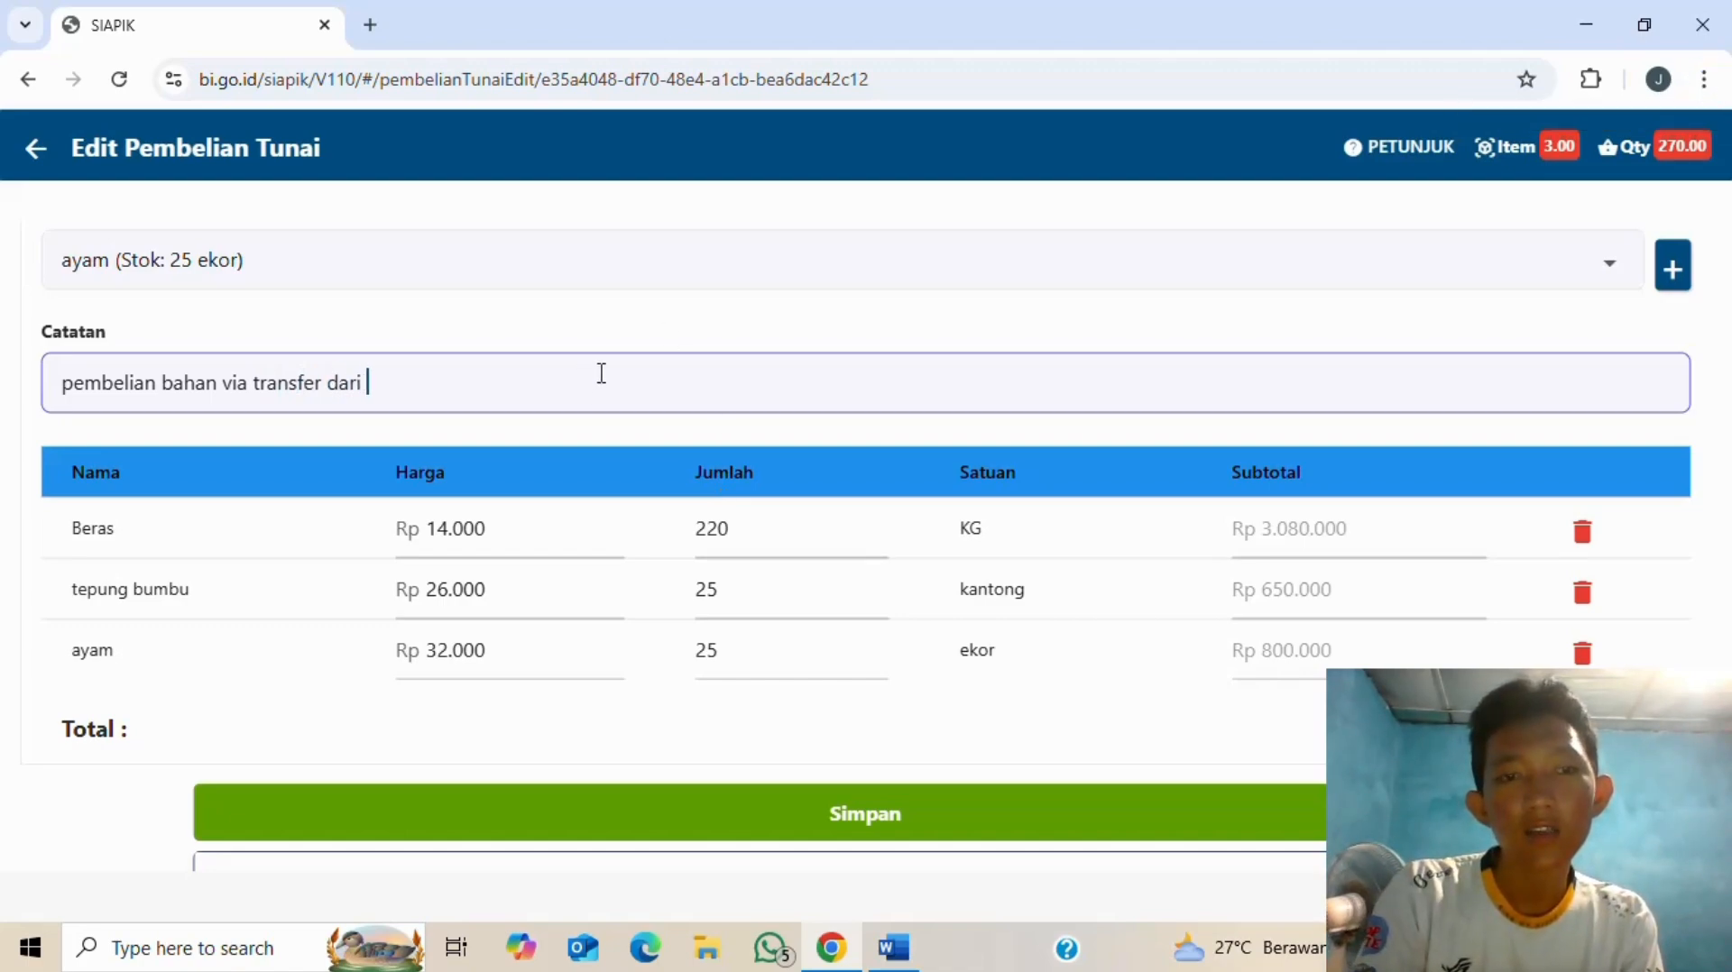
text(tot)
text(ko)
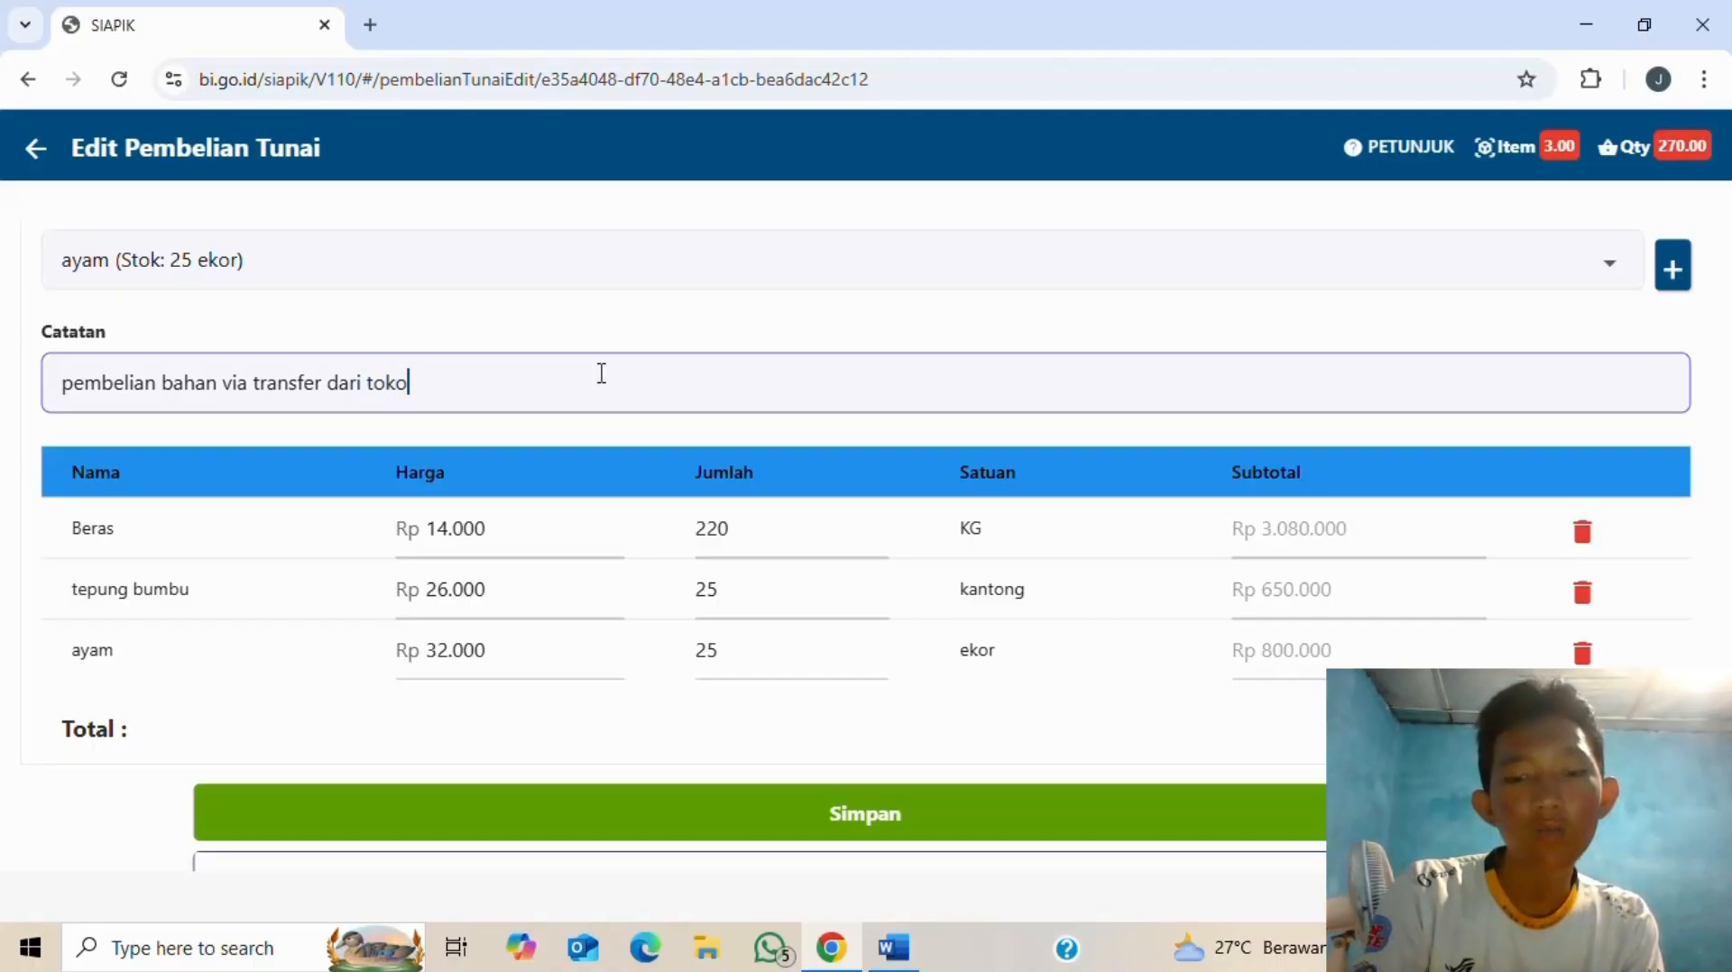
text( berkah)
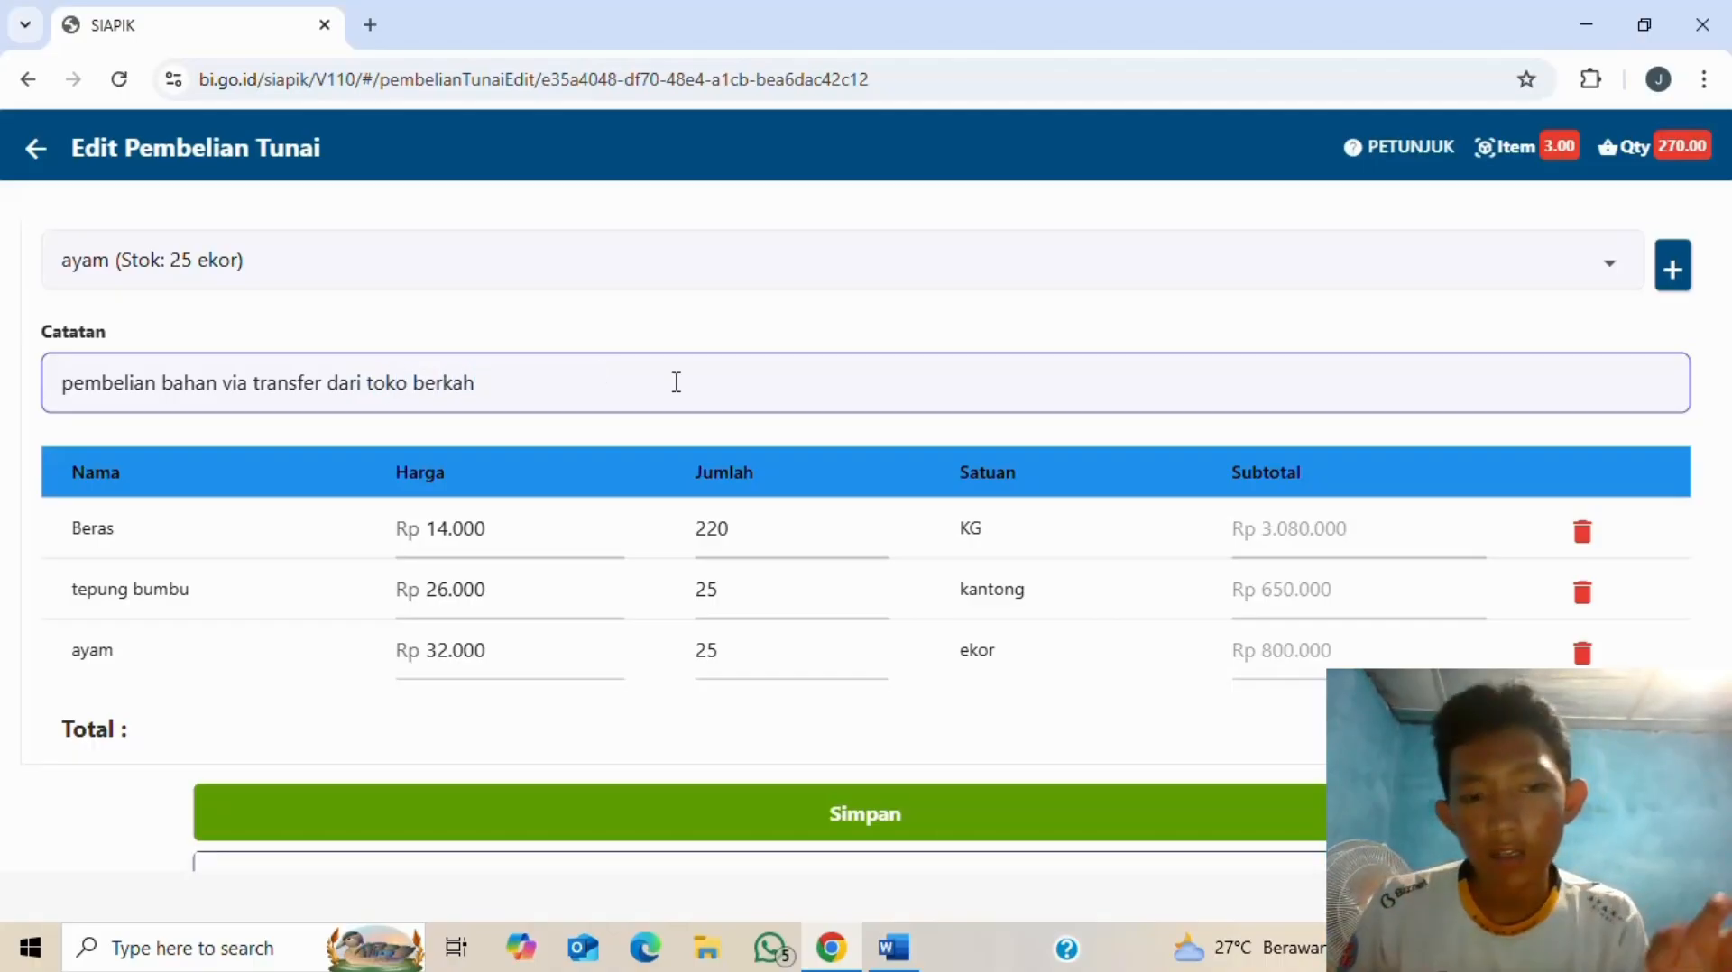
click(843, 831)
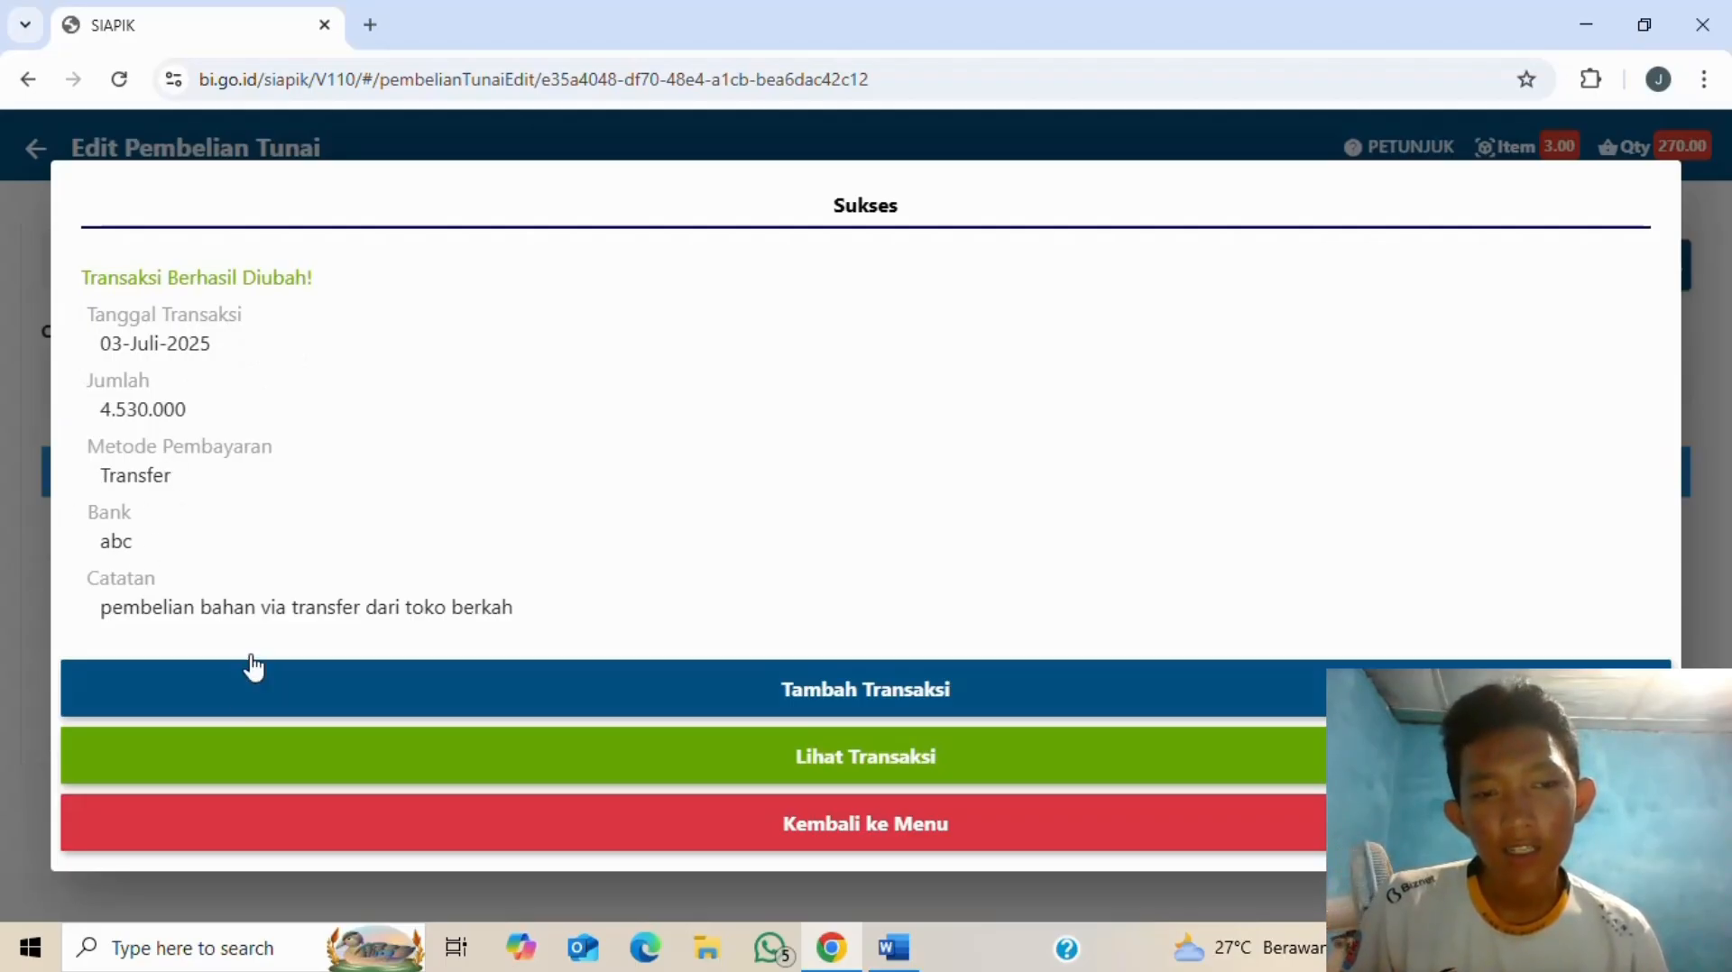
- Go back to the Transaksi menu and open the Penjualan options for the 4 July sale
click(824, 837)
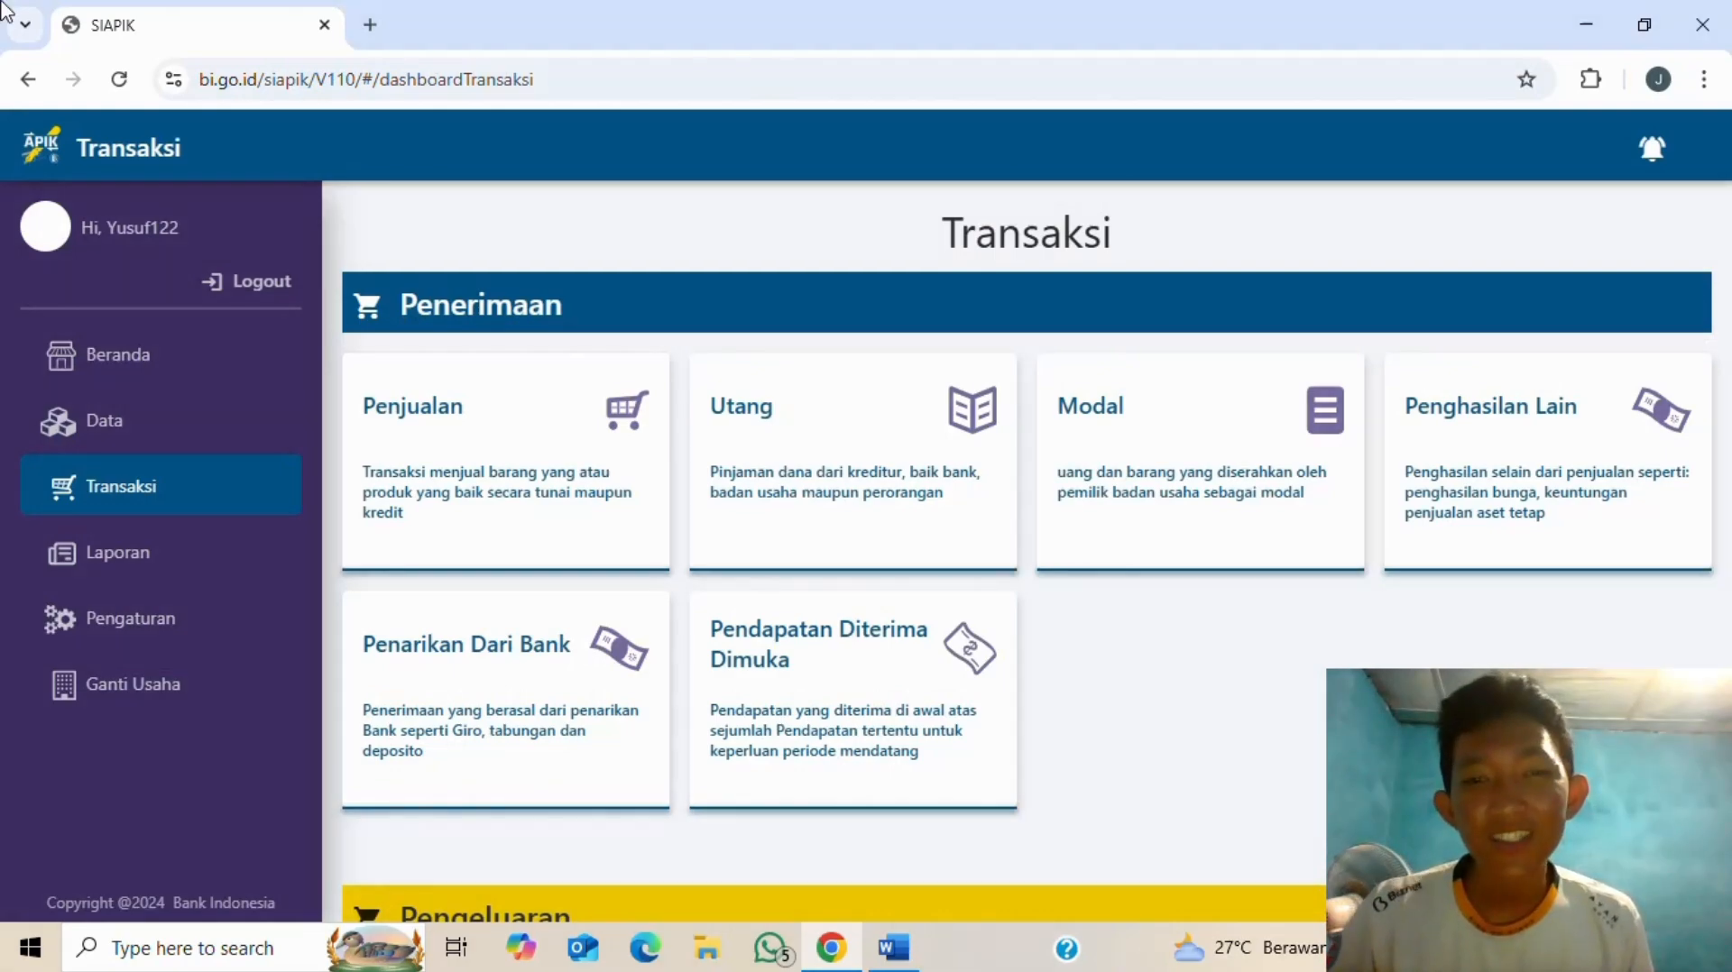
key(alt+Tab)
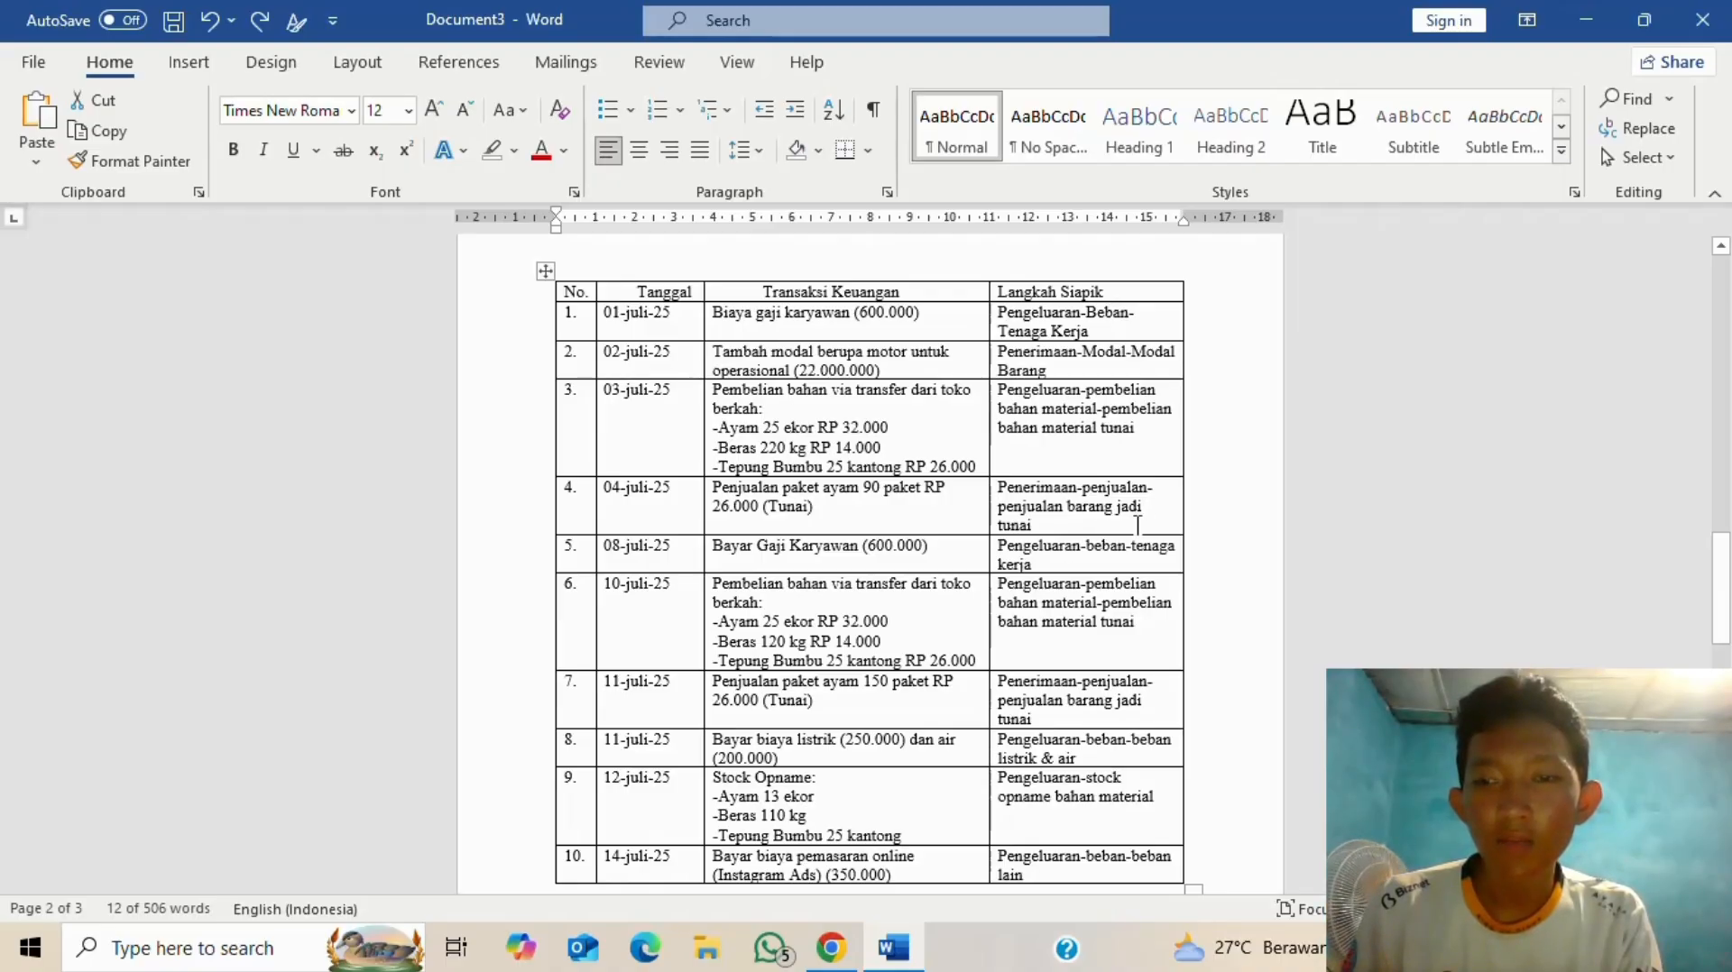
key(alt+Tab)
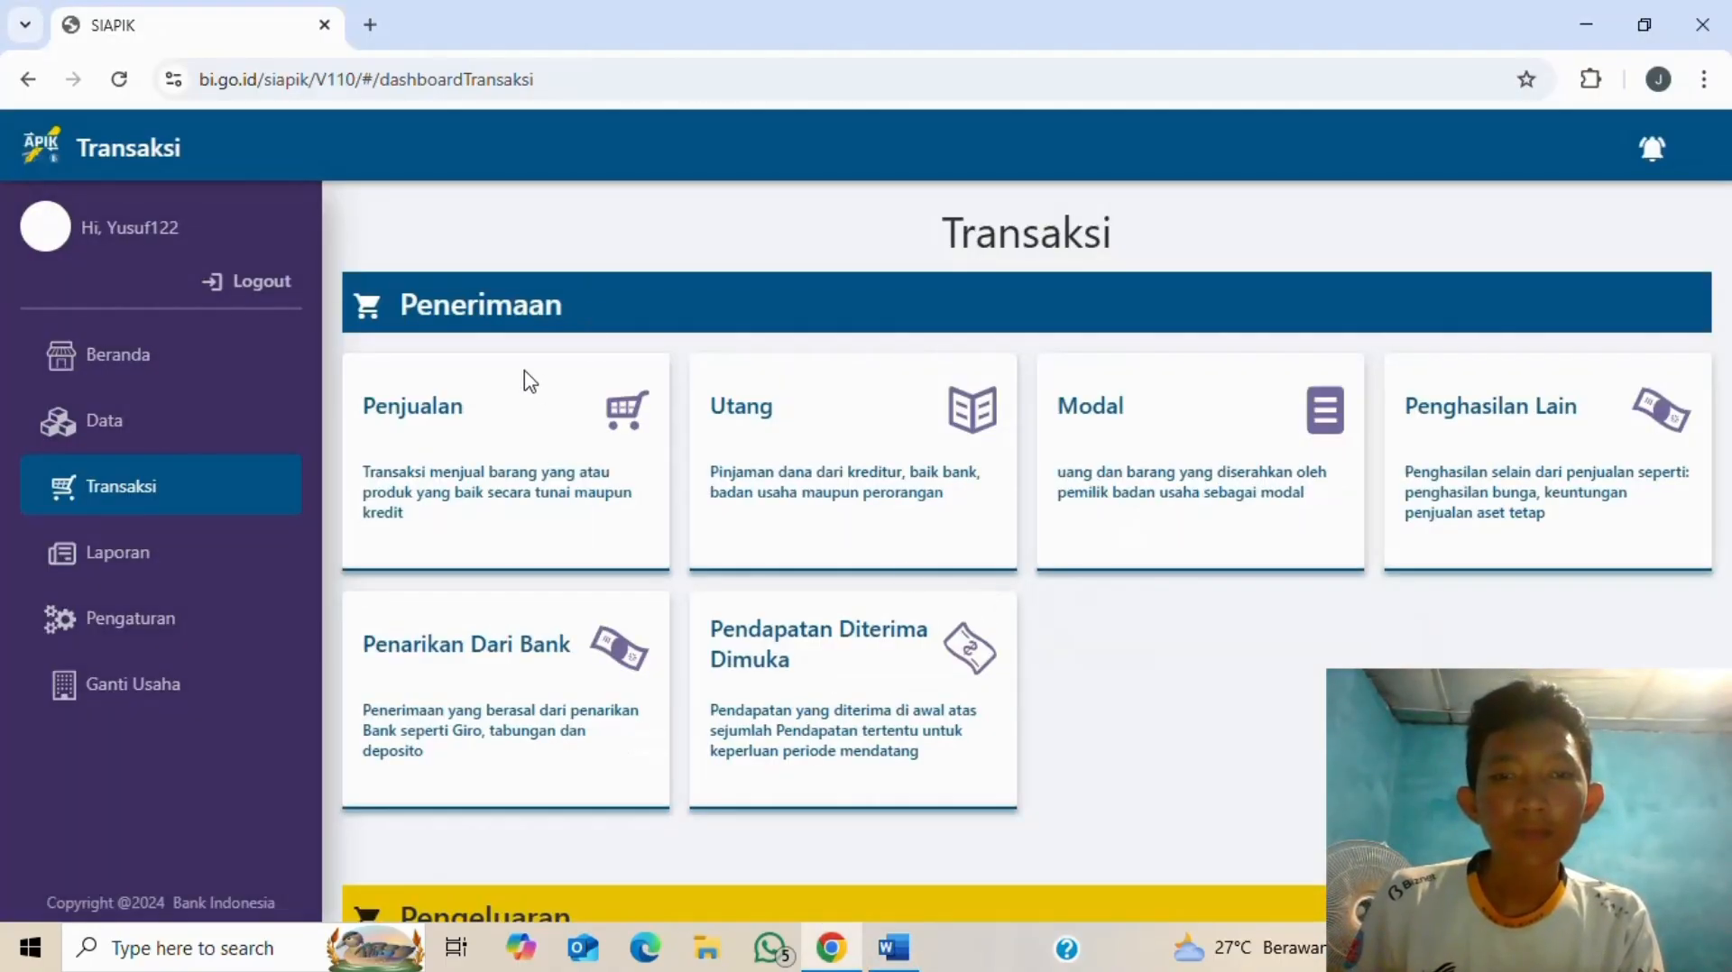
click(568, 413)
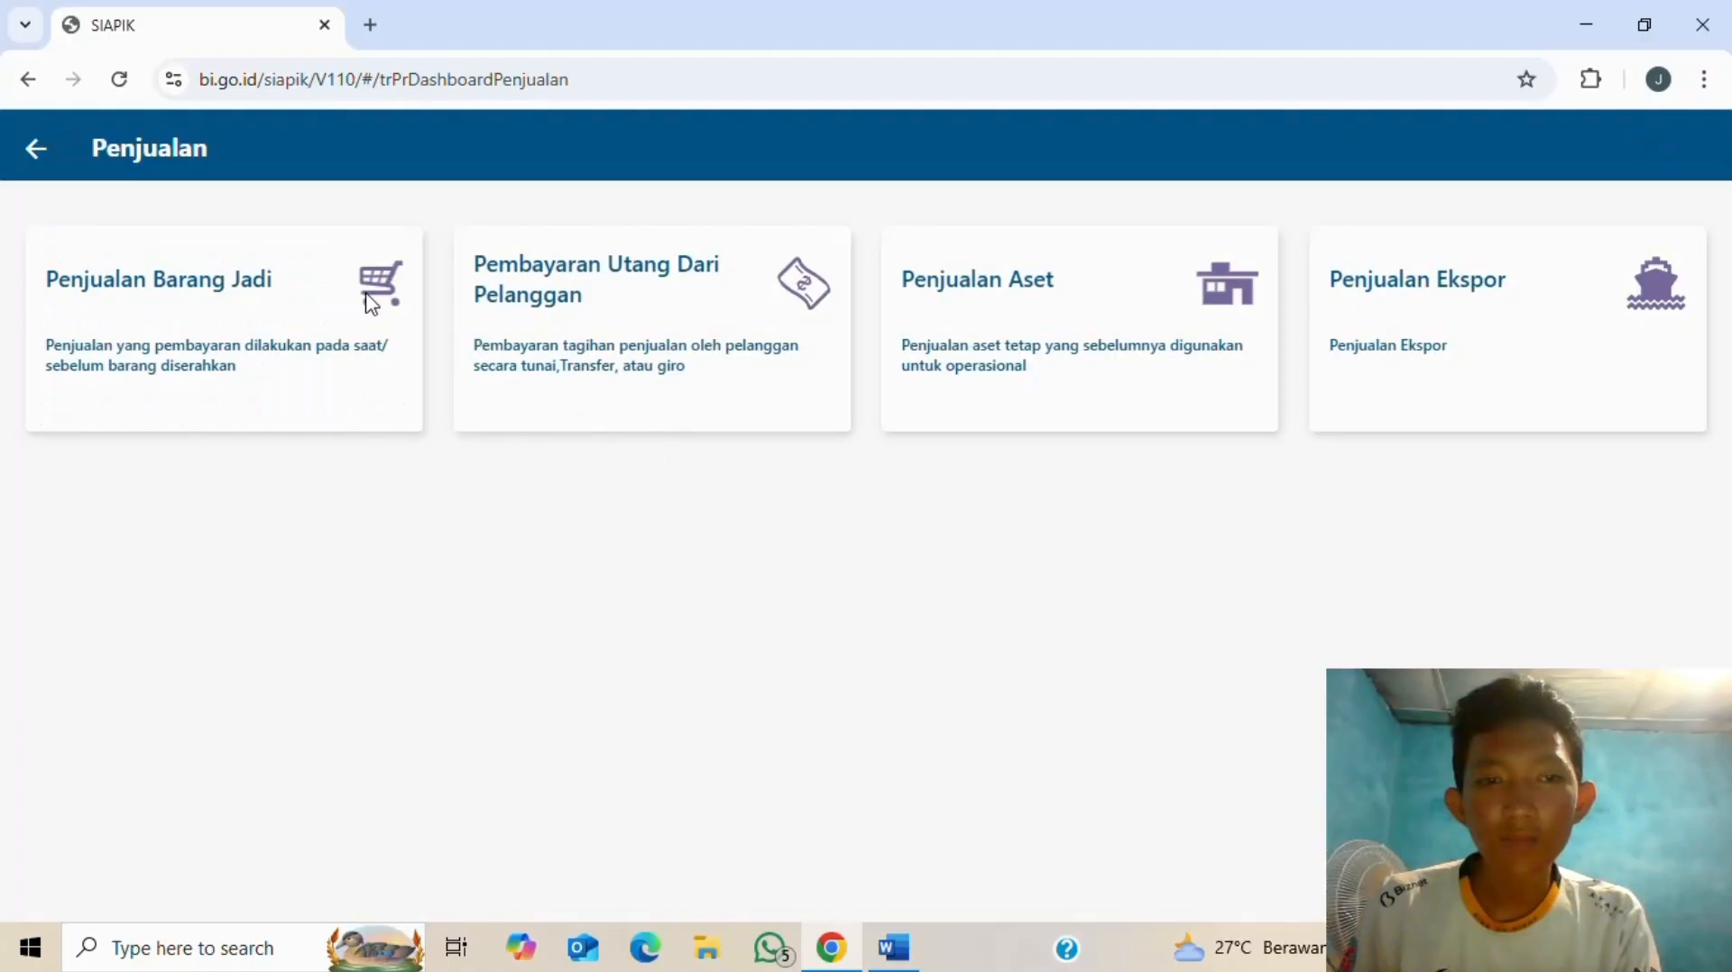
- Open the Penjualan Barang Jadi cash-sale form, checking the sale details in Word
click(255, 282)
key(alt+Tab)
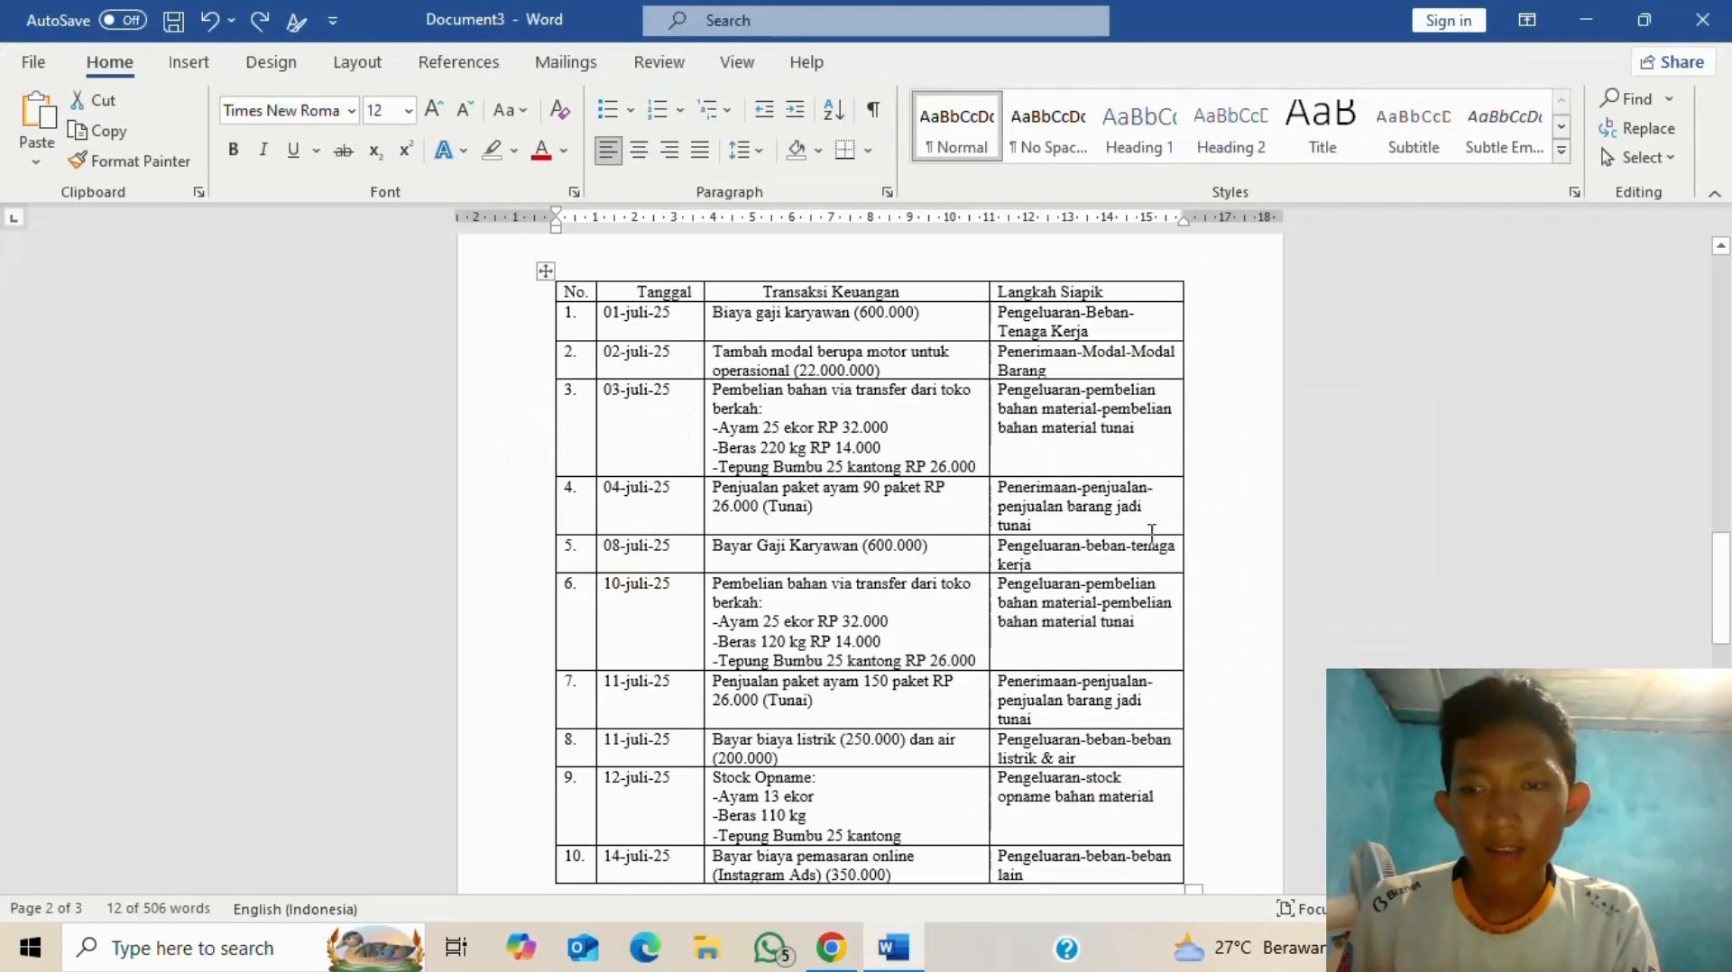
key(alt+Tab)
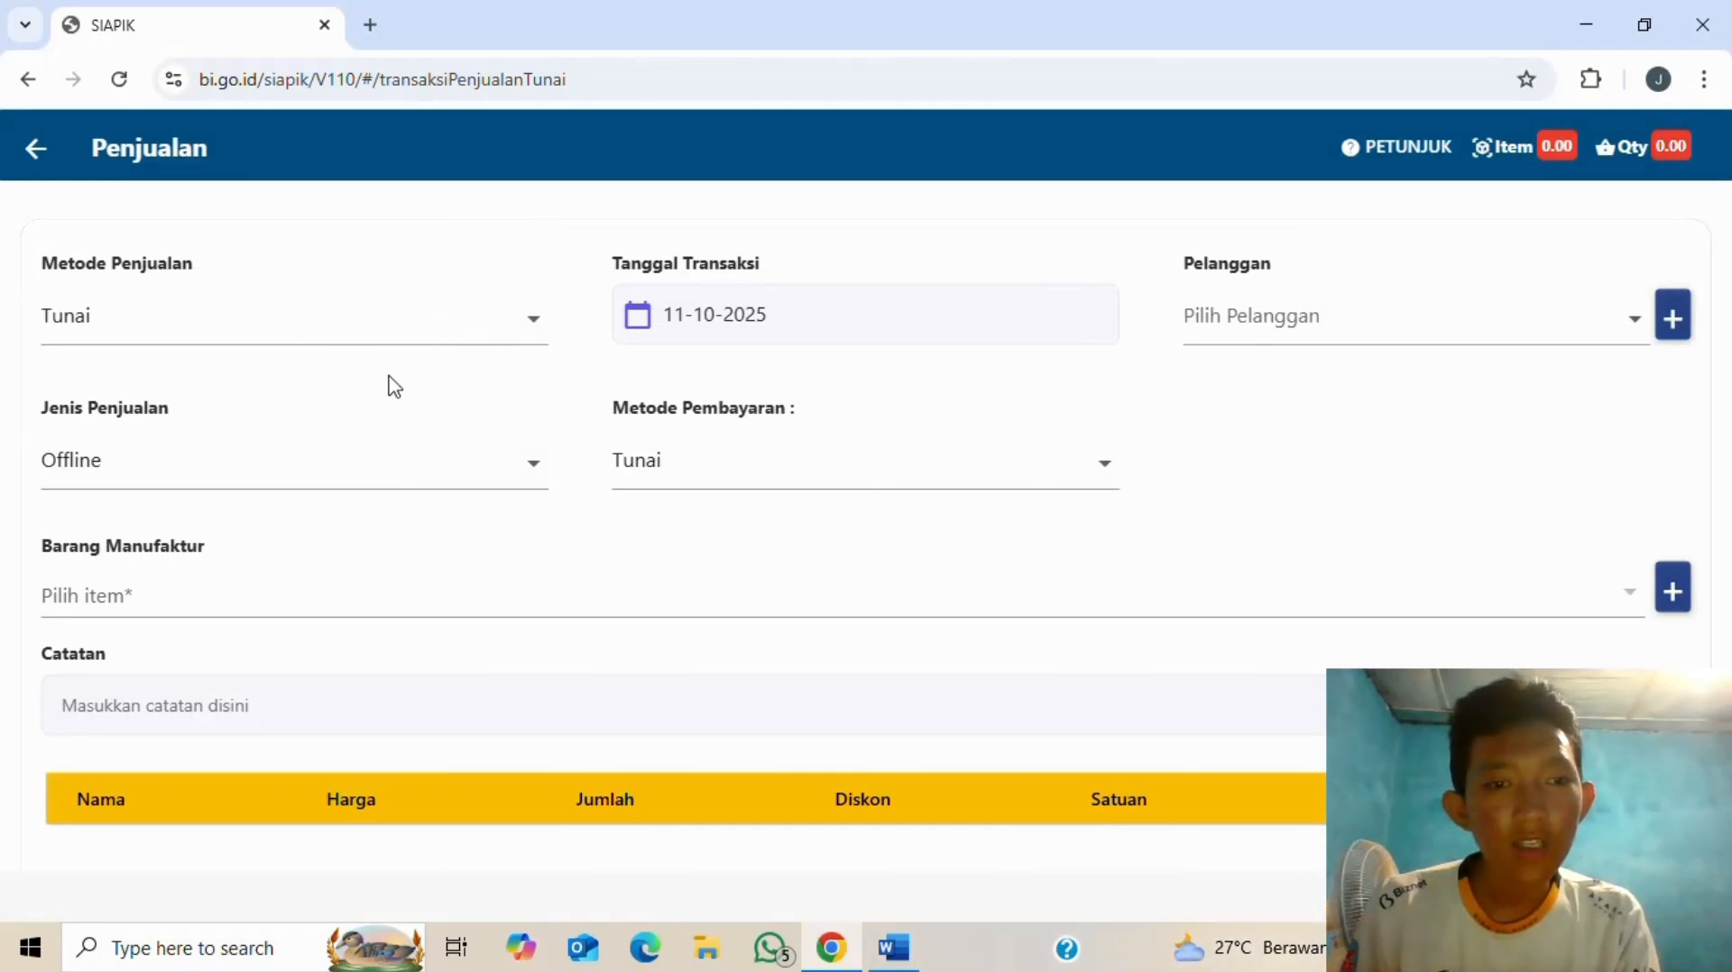
key(alt+Tab)
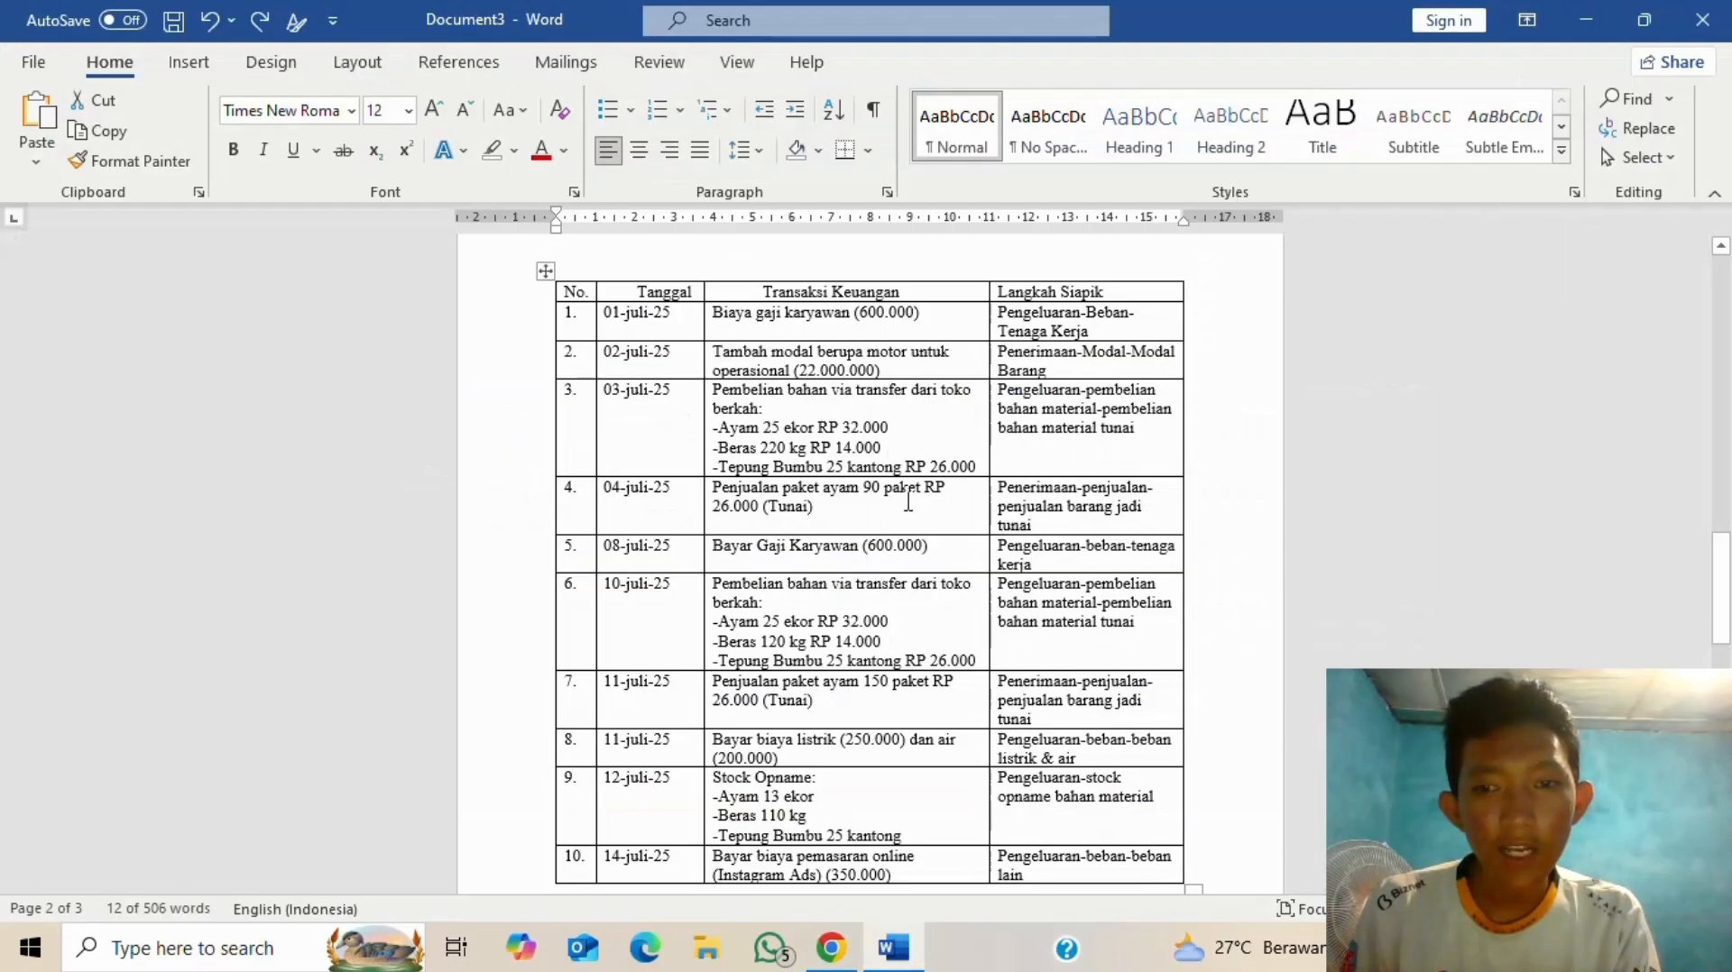
key(alt+Tab)
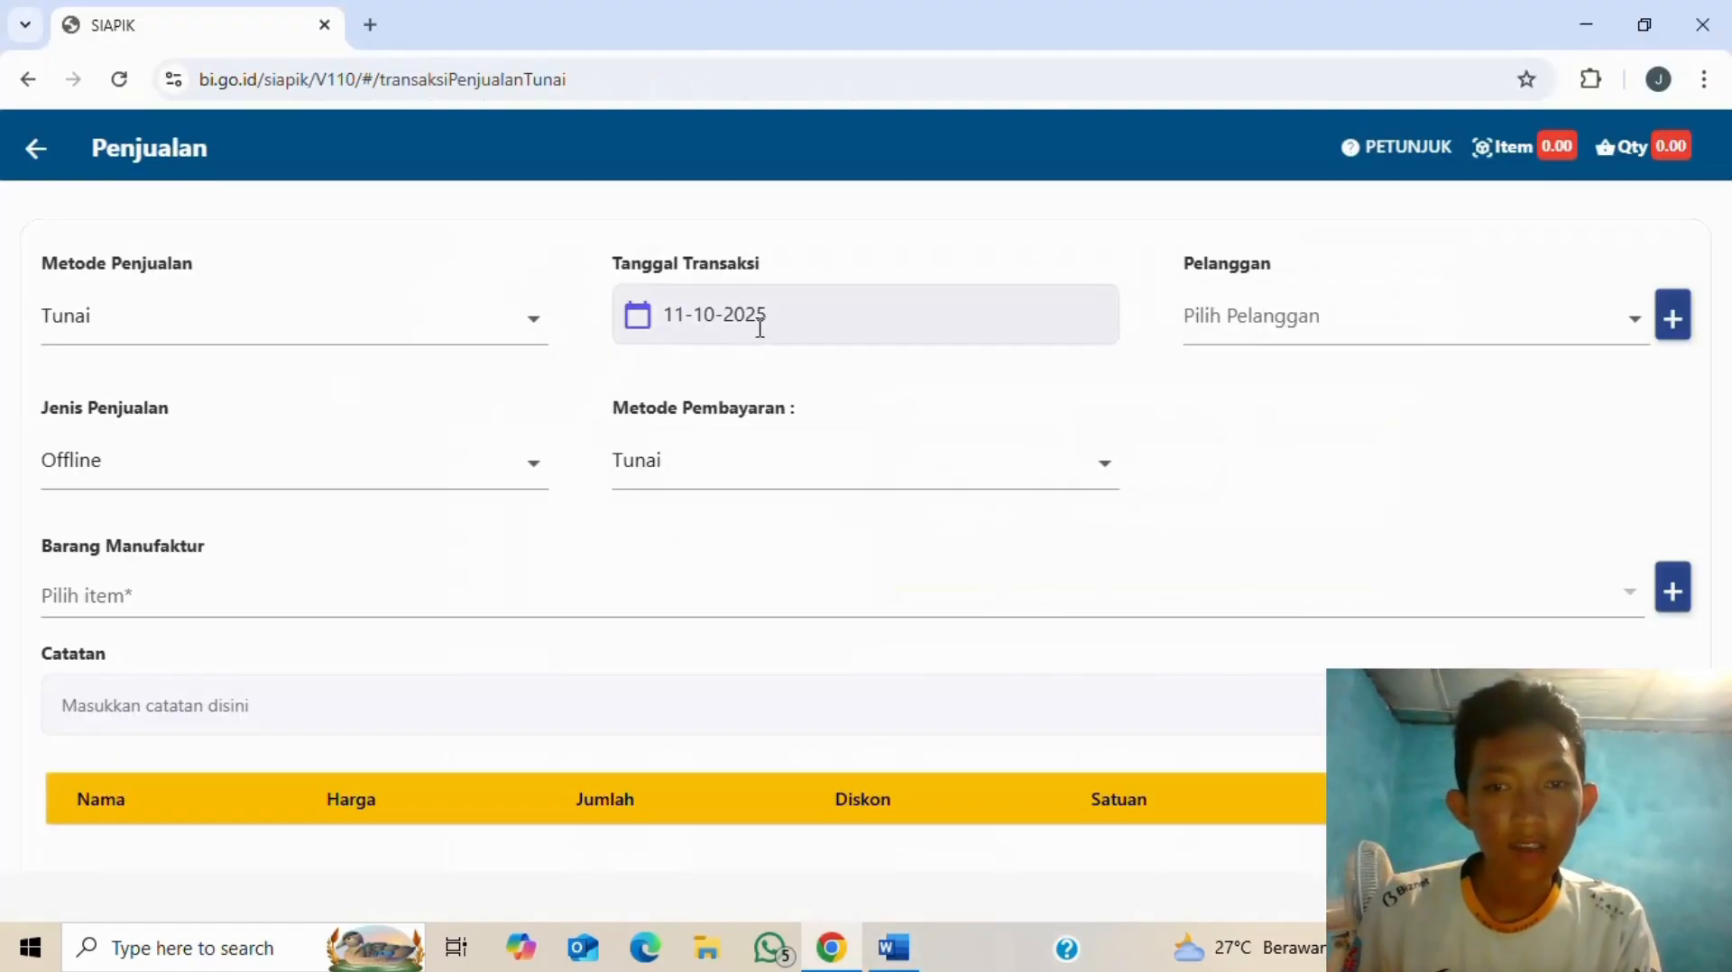
- Set the sale's transaction date to 04-07-2025
click(761, 326)
key(alt+Tab)
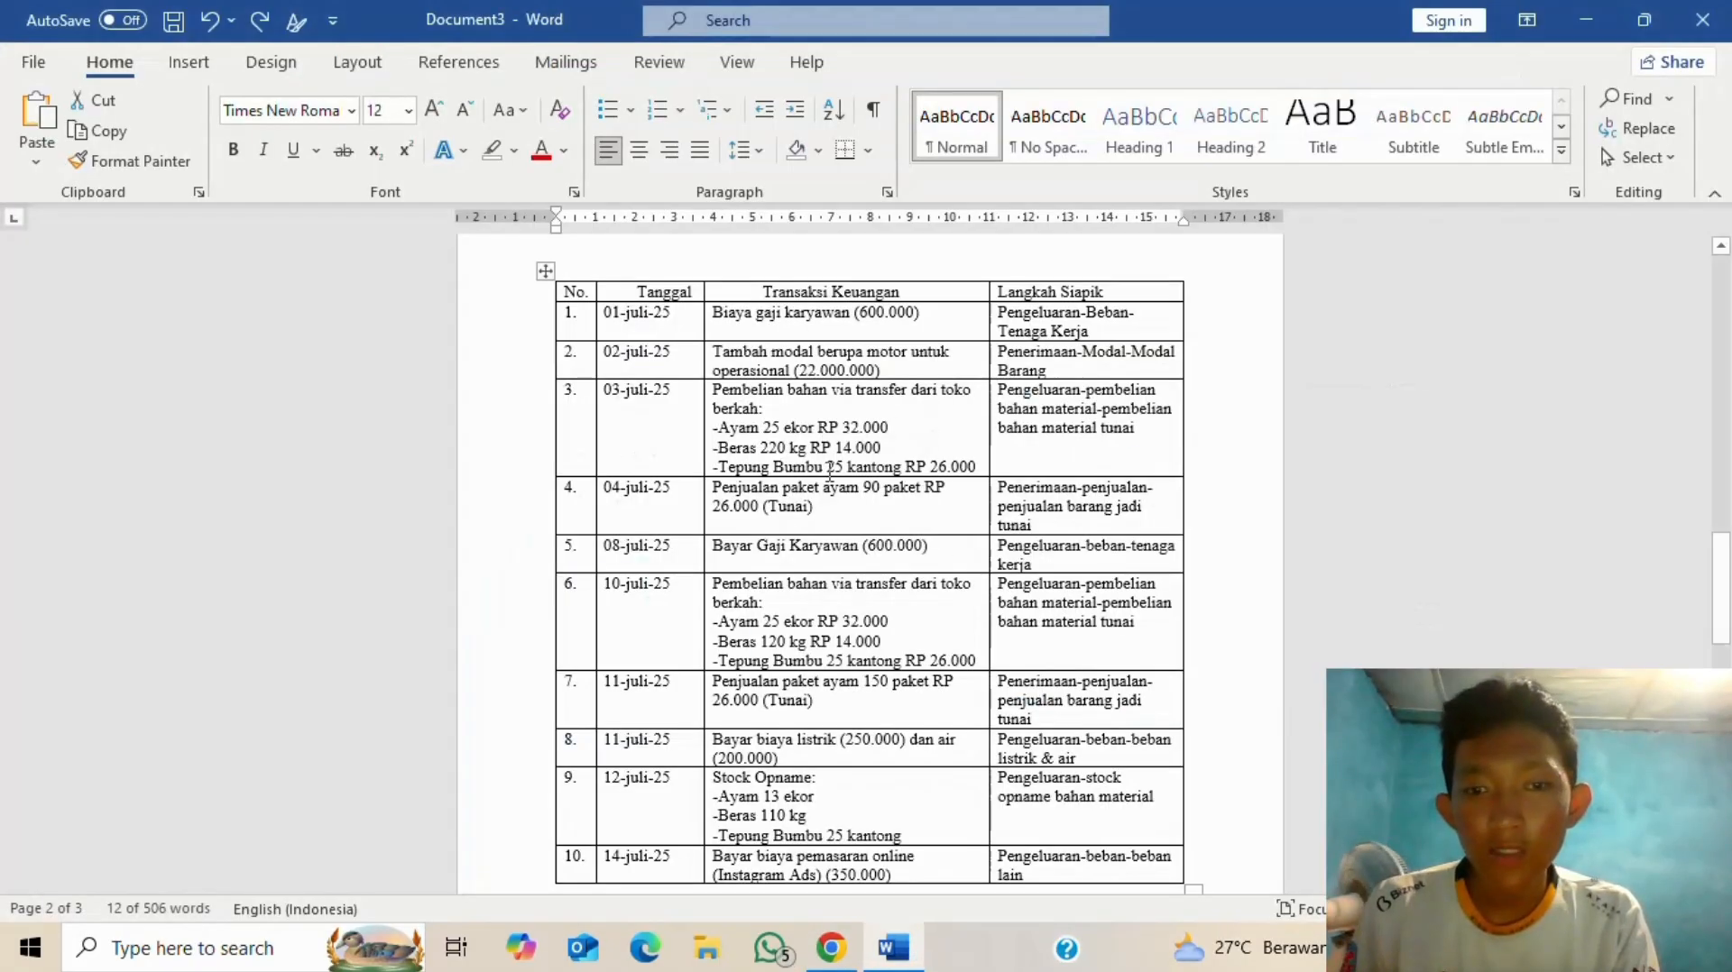
key(alt+Tab)
click(1101, 334)
click(1100, 334)
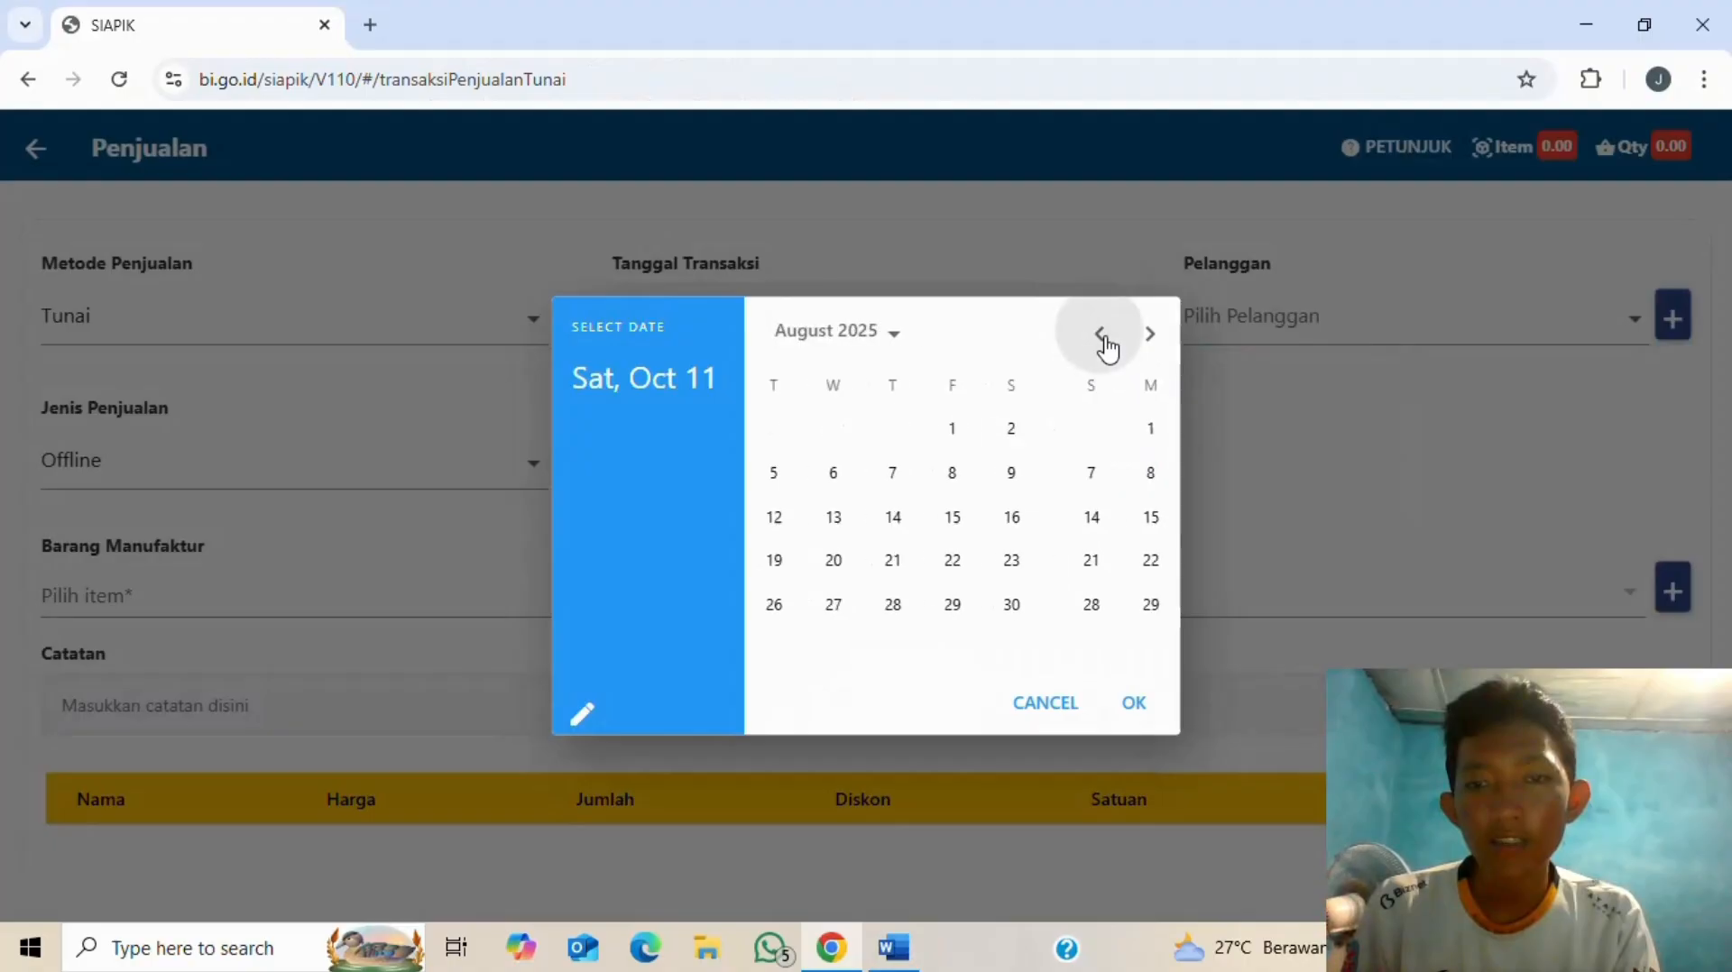
click(1100, 334)
click(1072, 431)
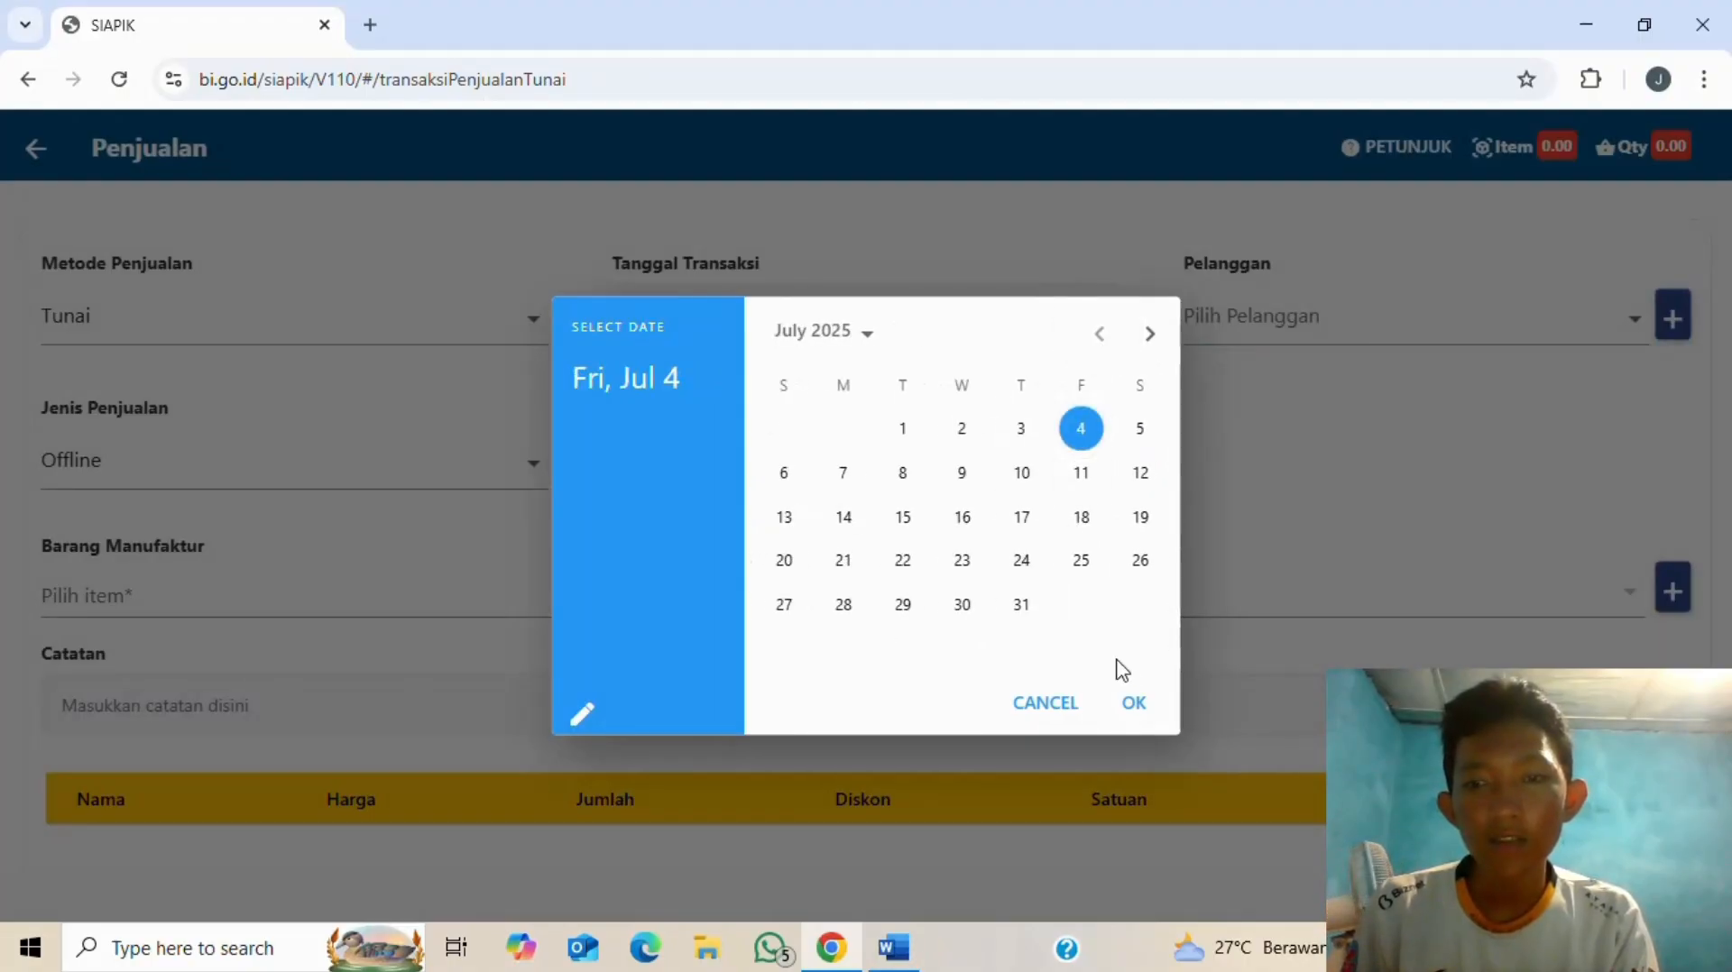
click(1132, 704)
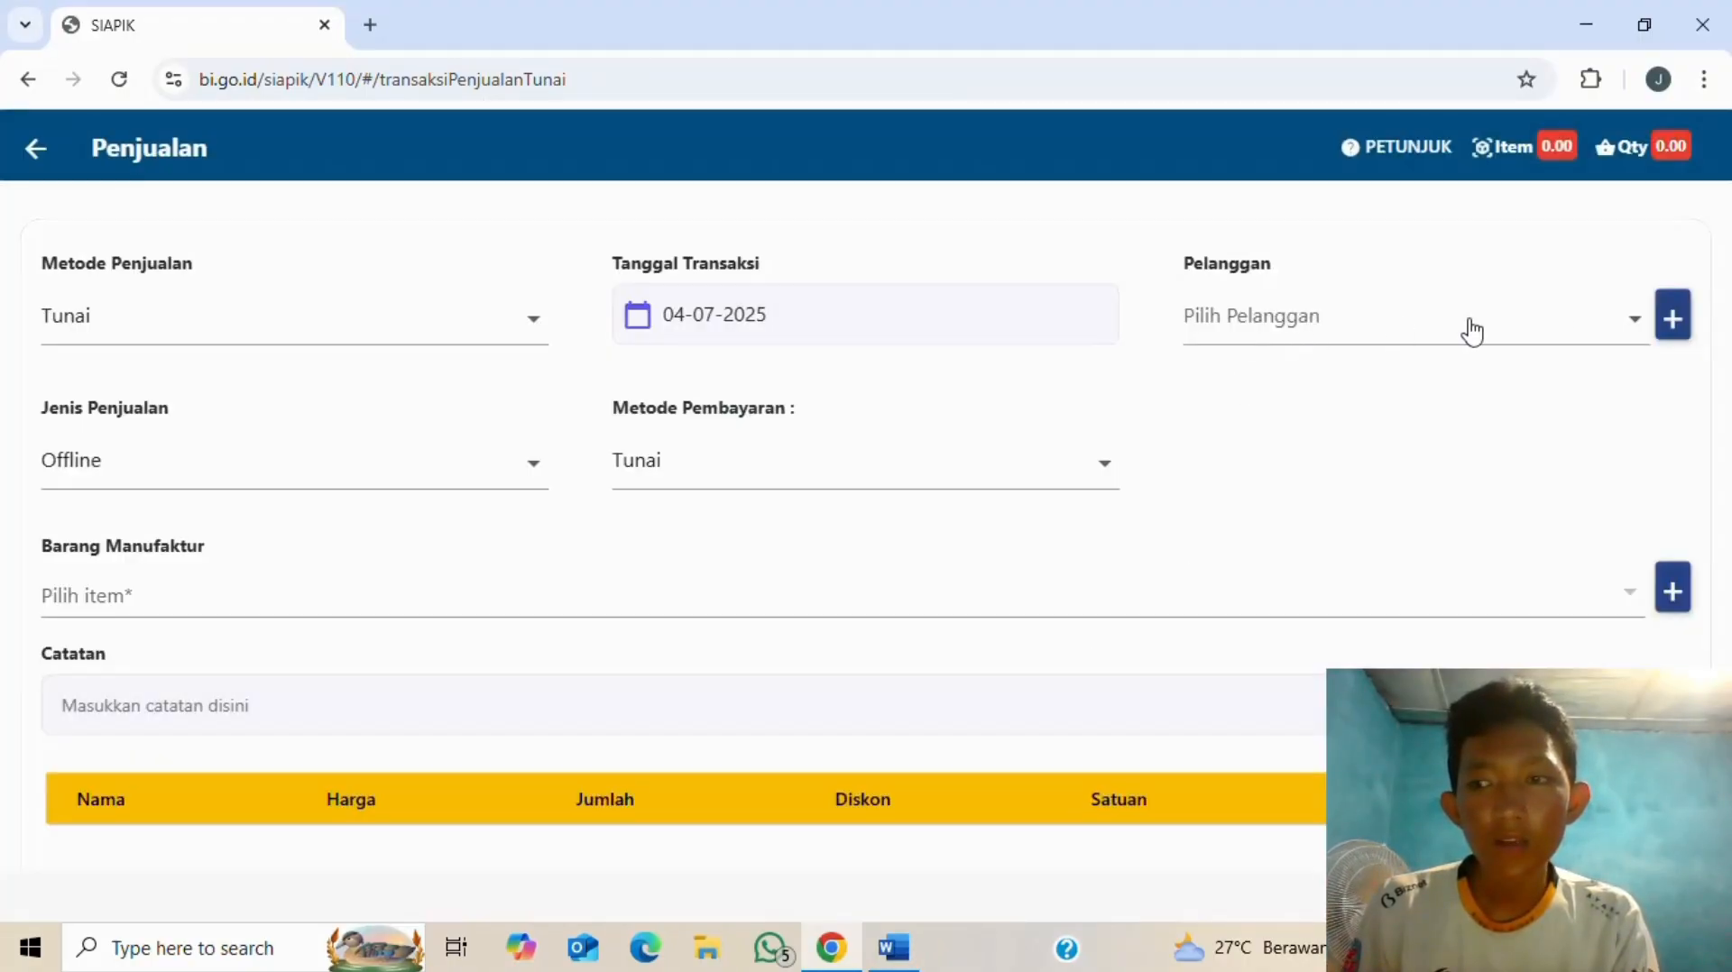
key(alt+Tab)
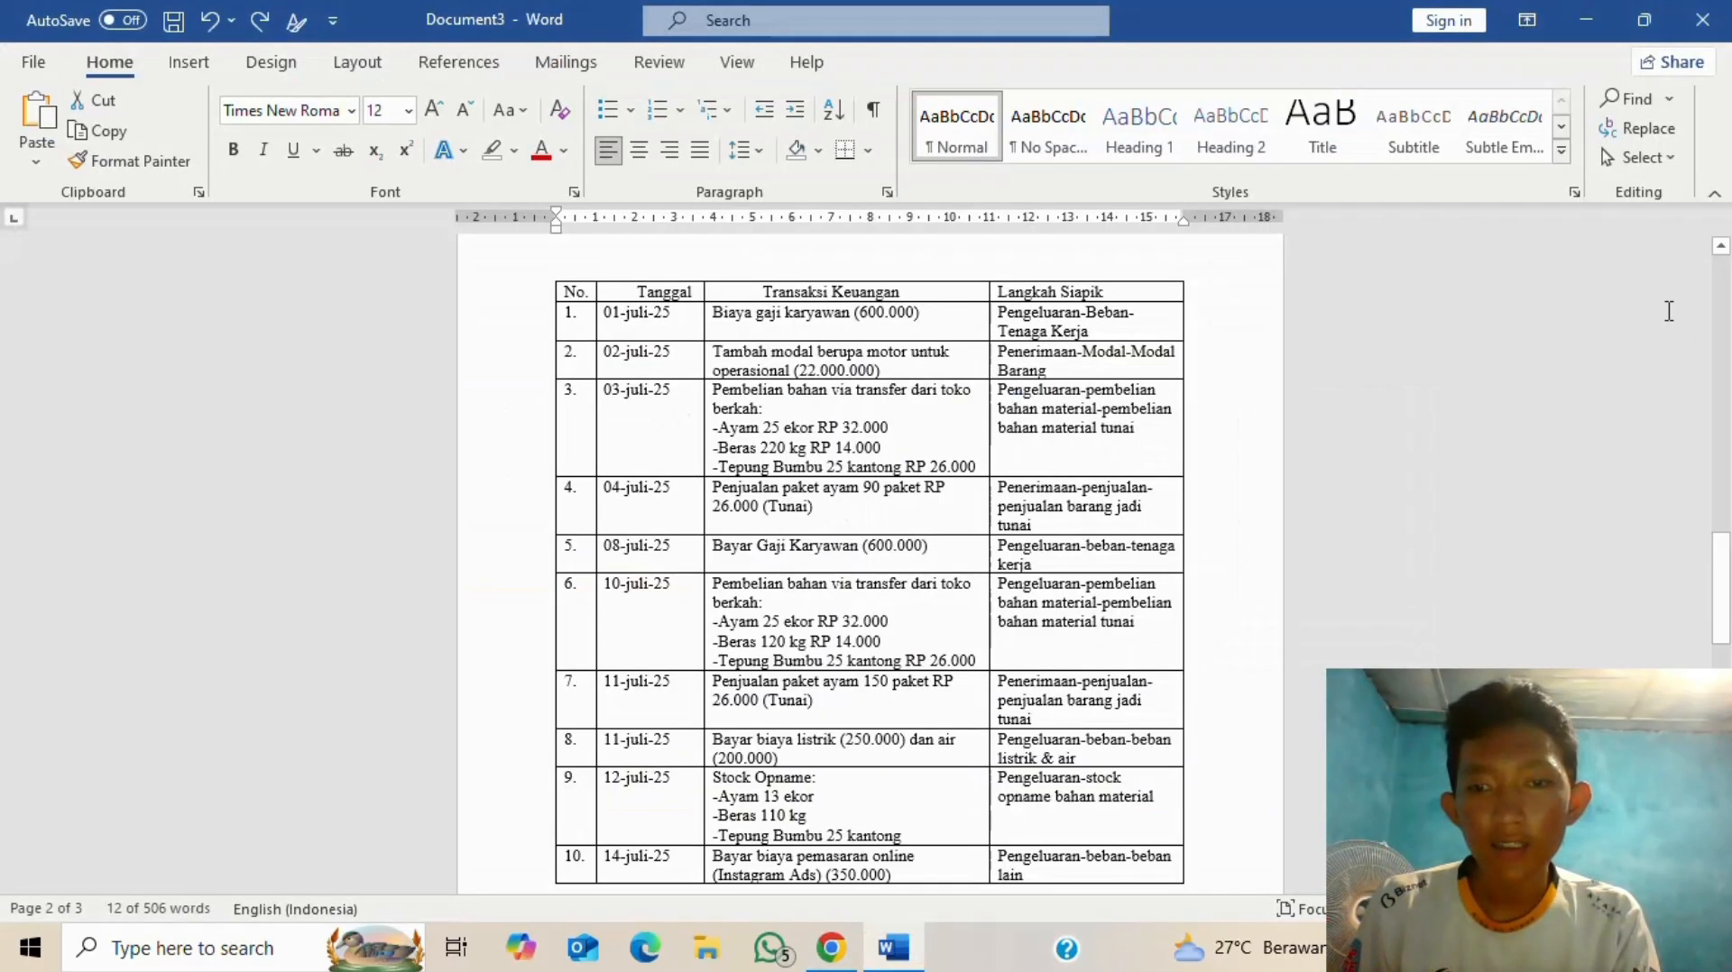
key(alt+Tab)
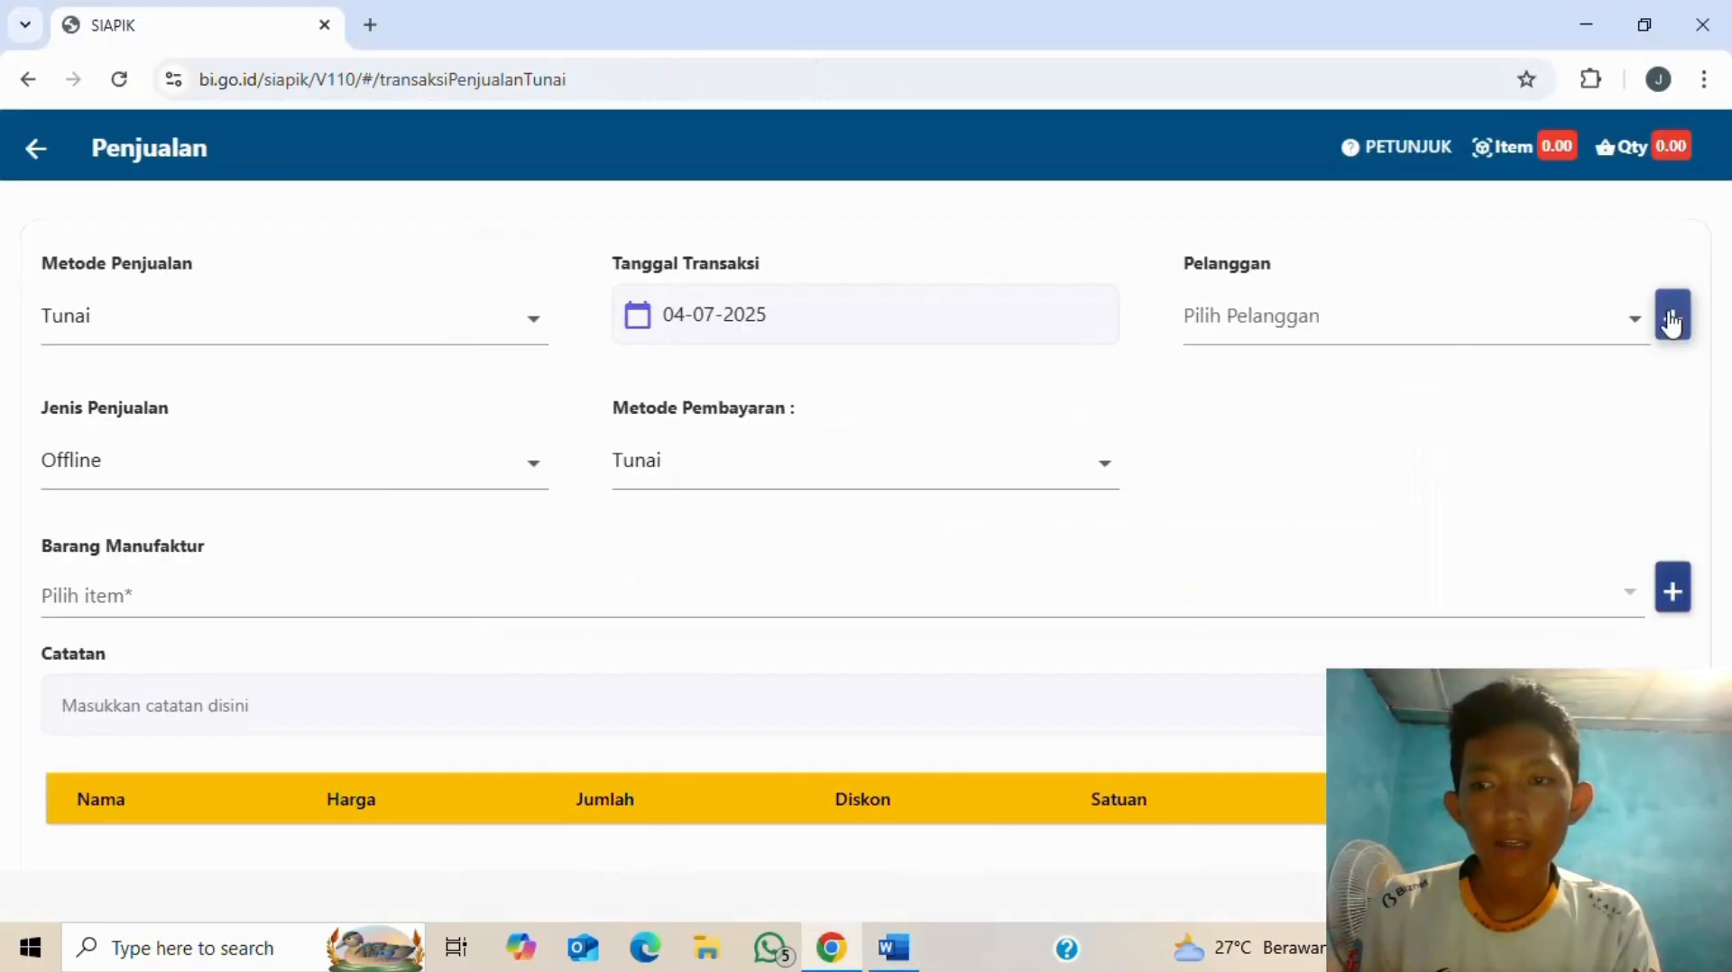
- Add a new customer with its name and street address and save it
click(1671, 323)
click(618, 297)
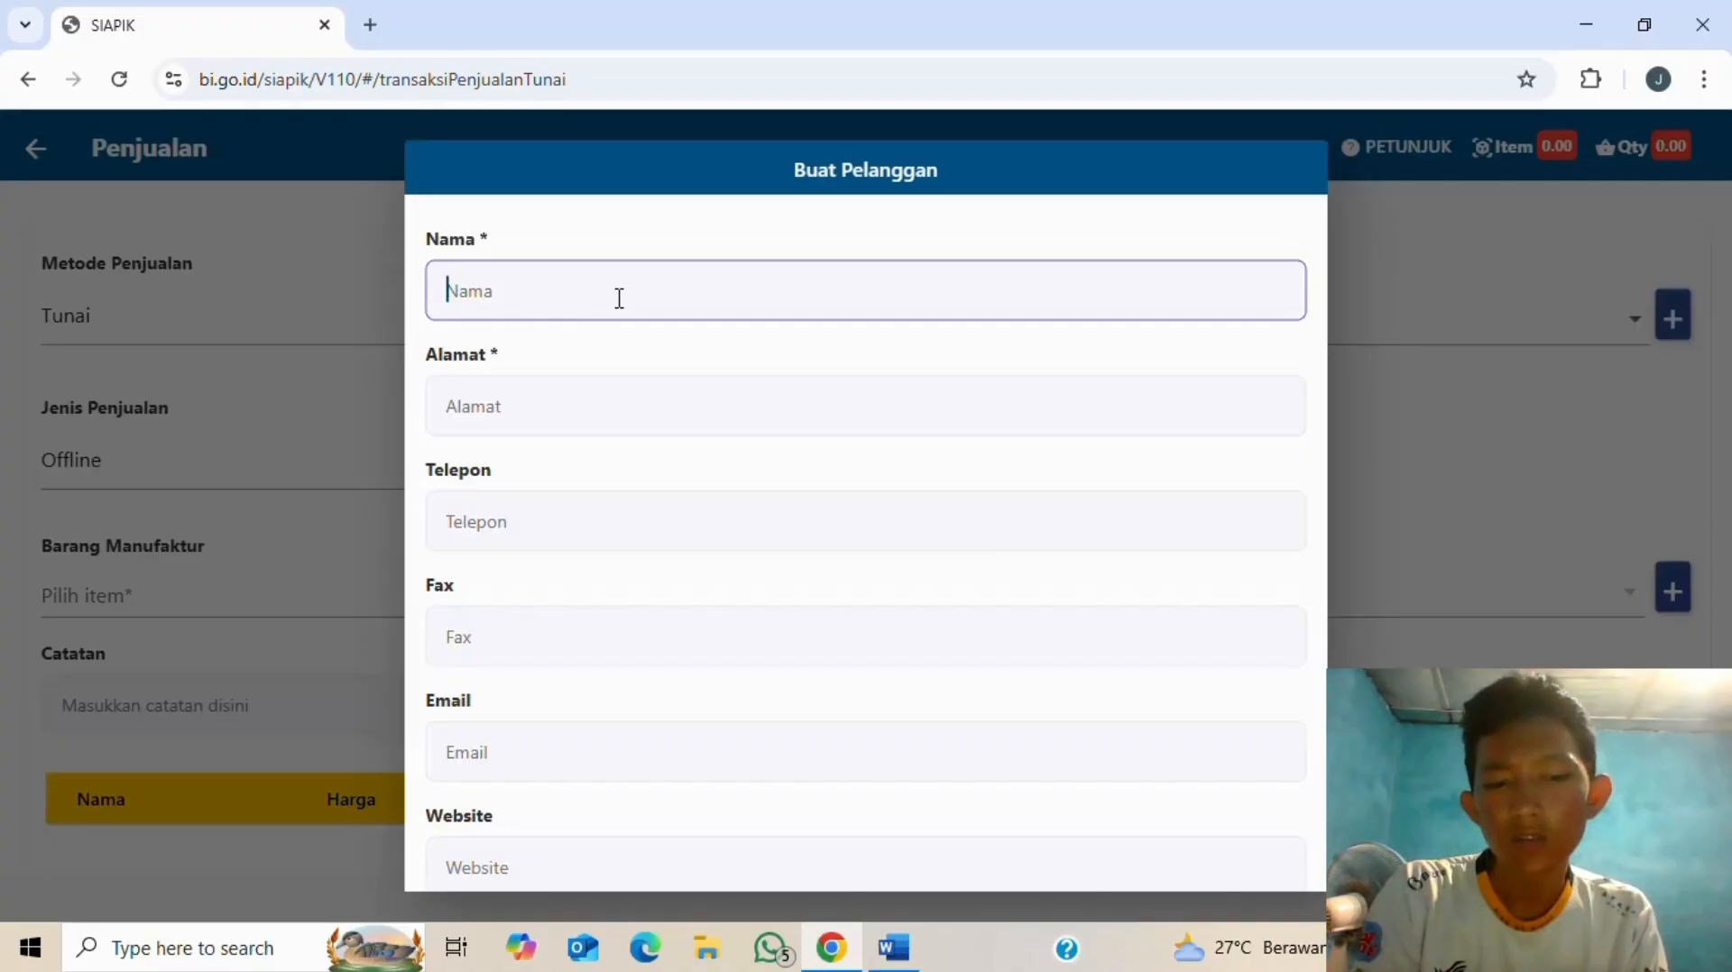
text(sarah)
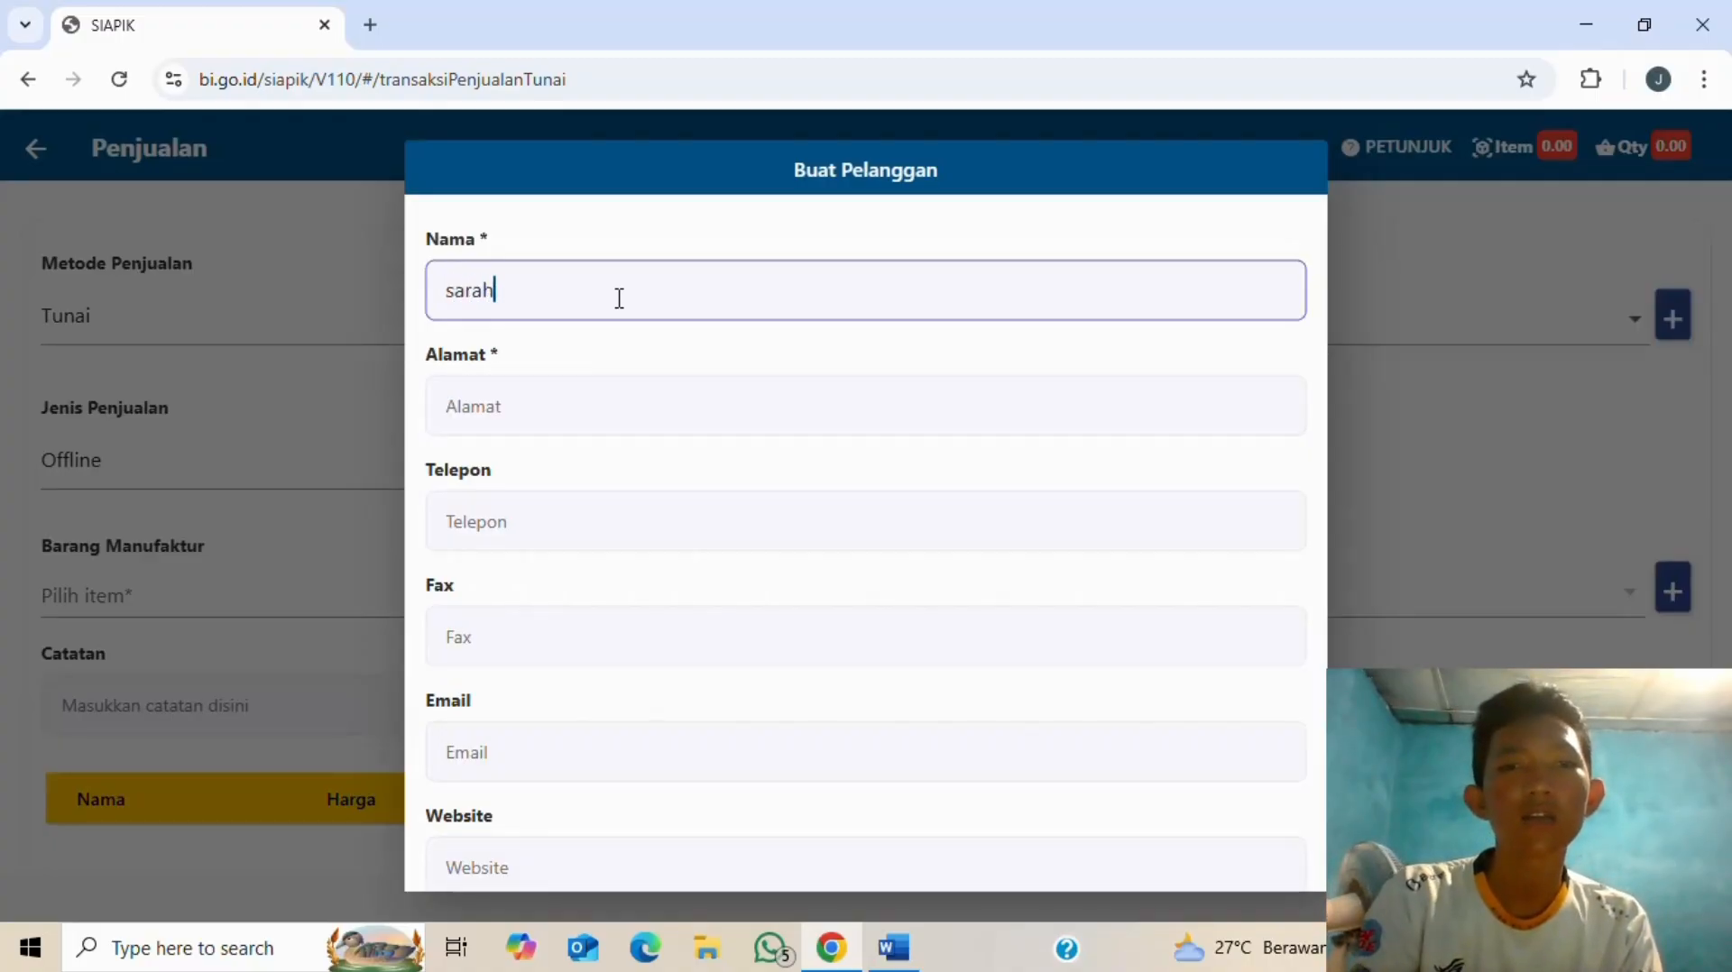
click(621, 405)
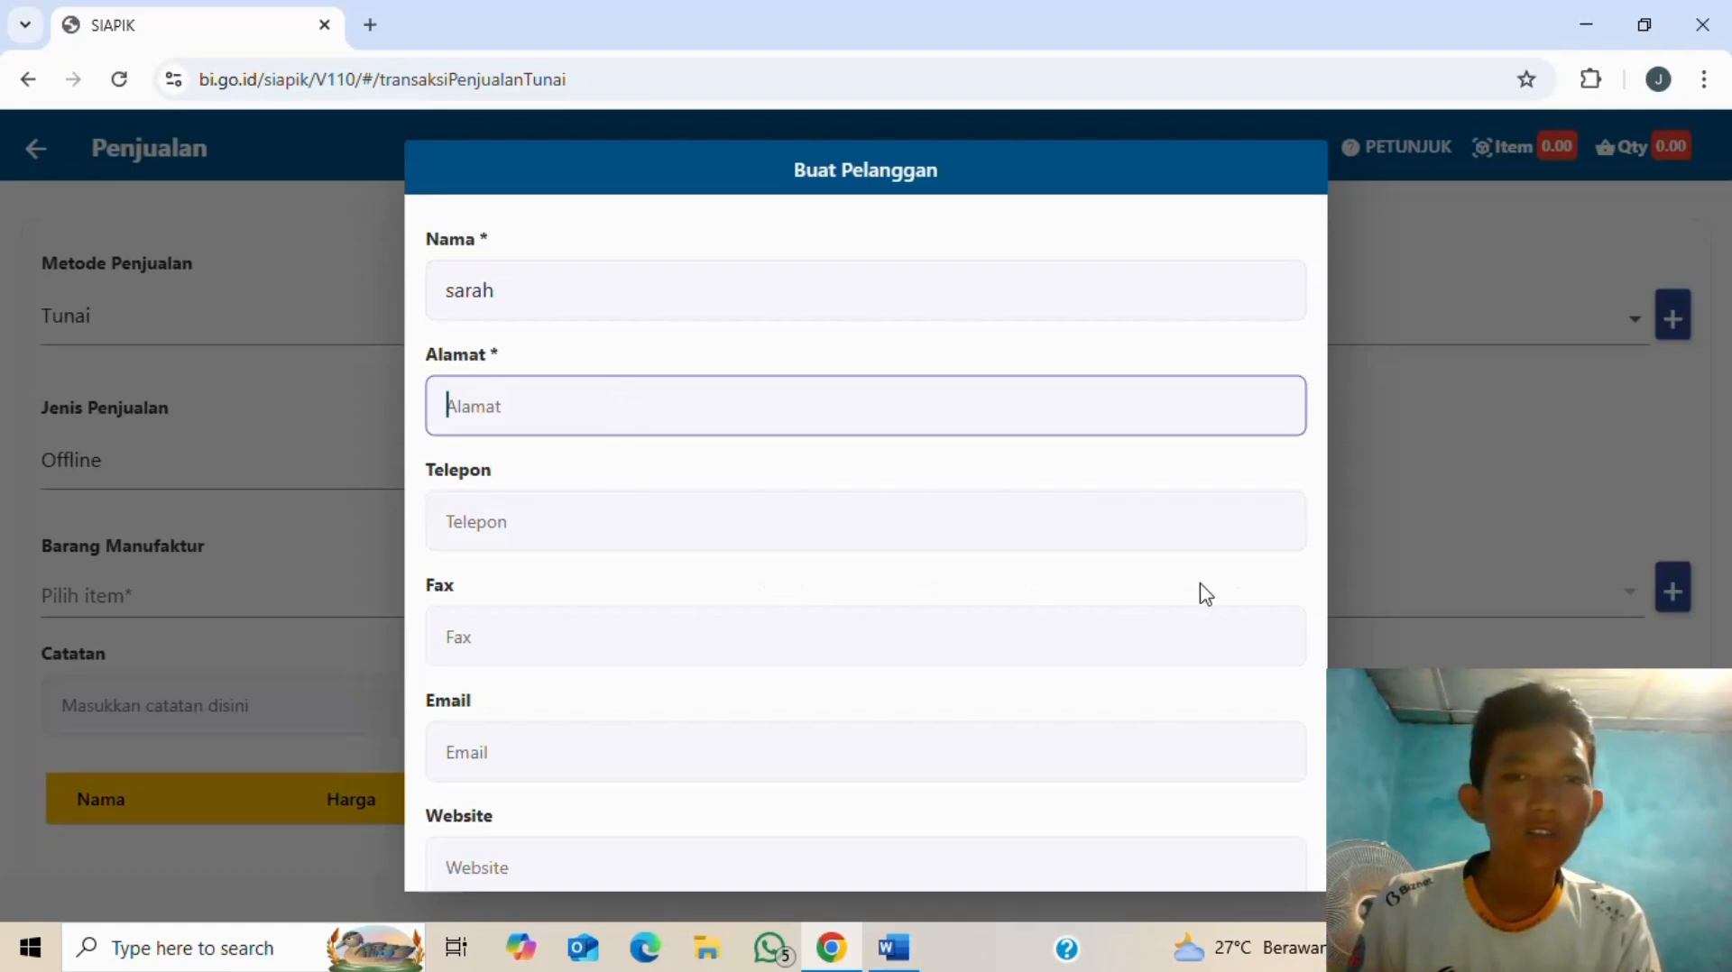
scroll(968, 536, down, 1)
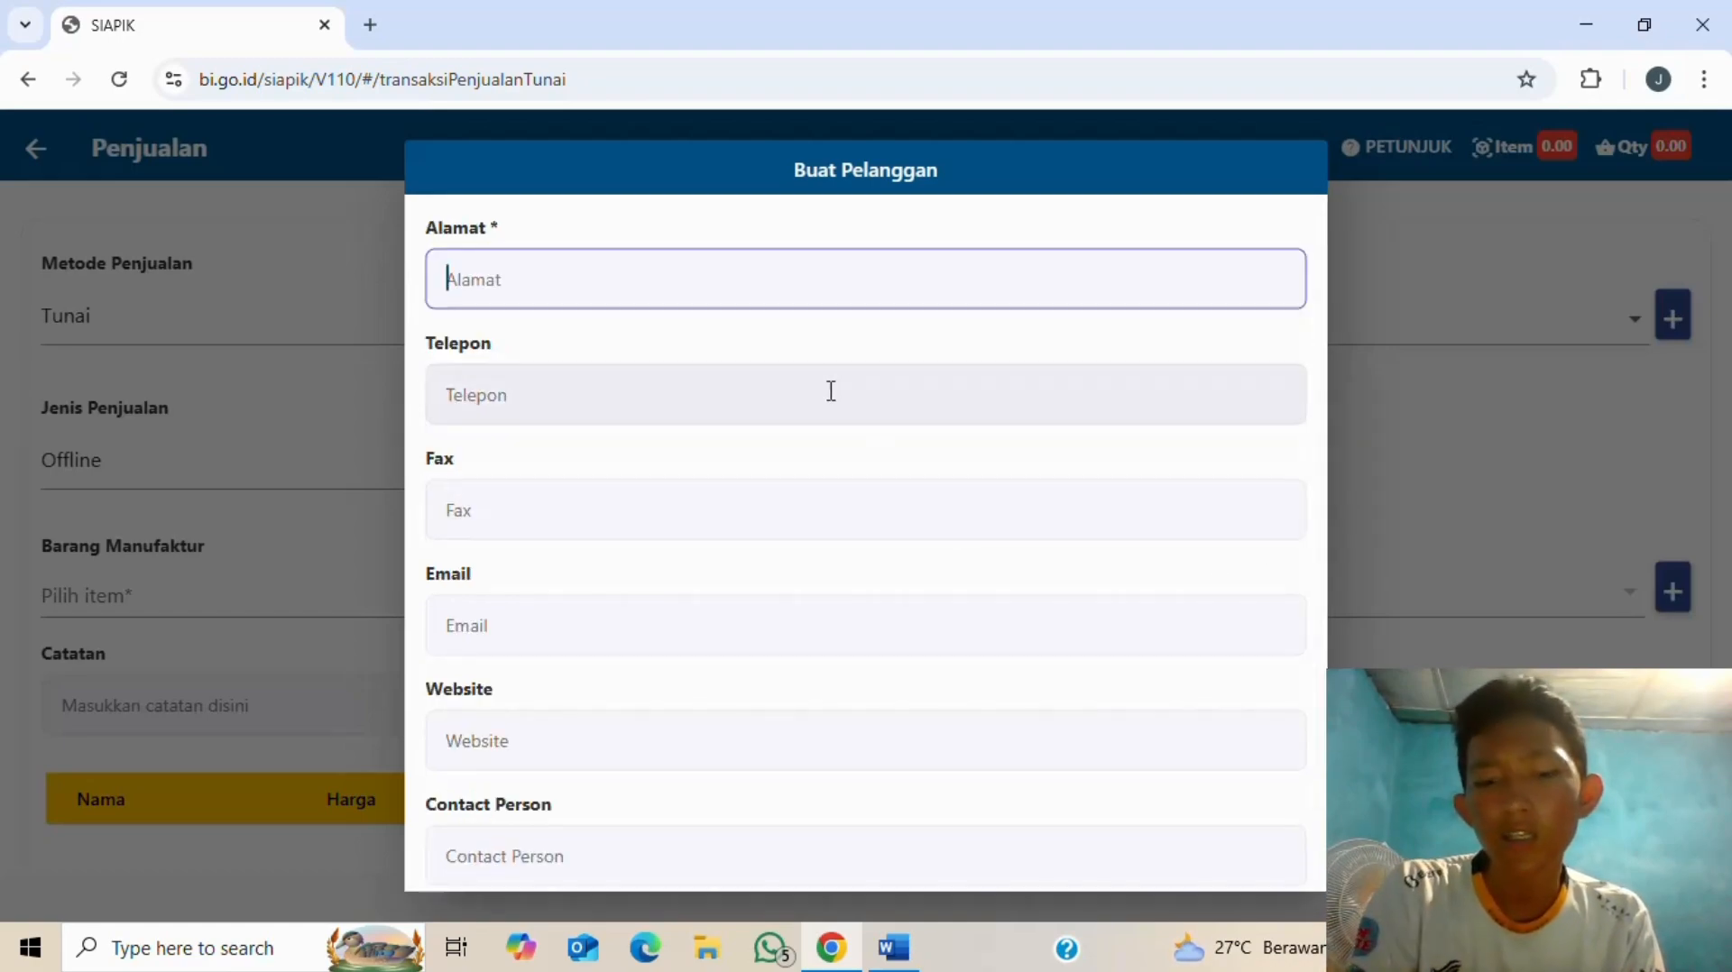
text(jalan perjk)
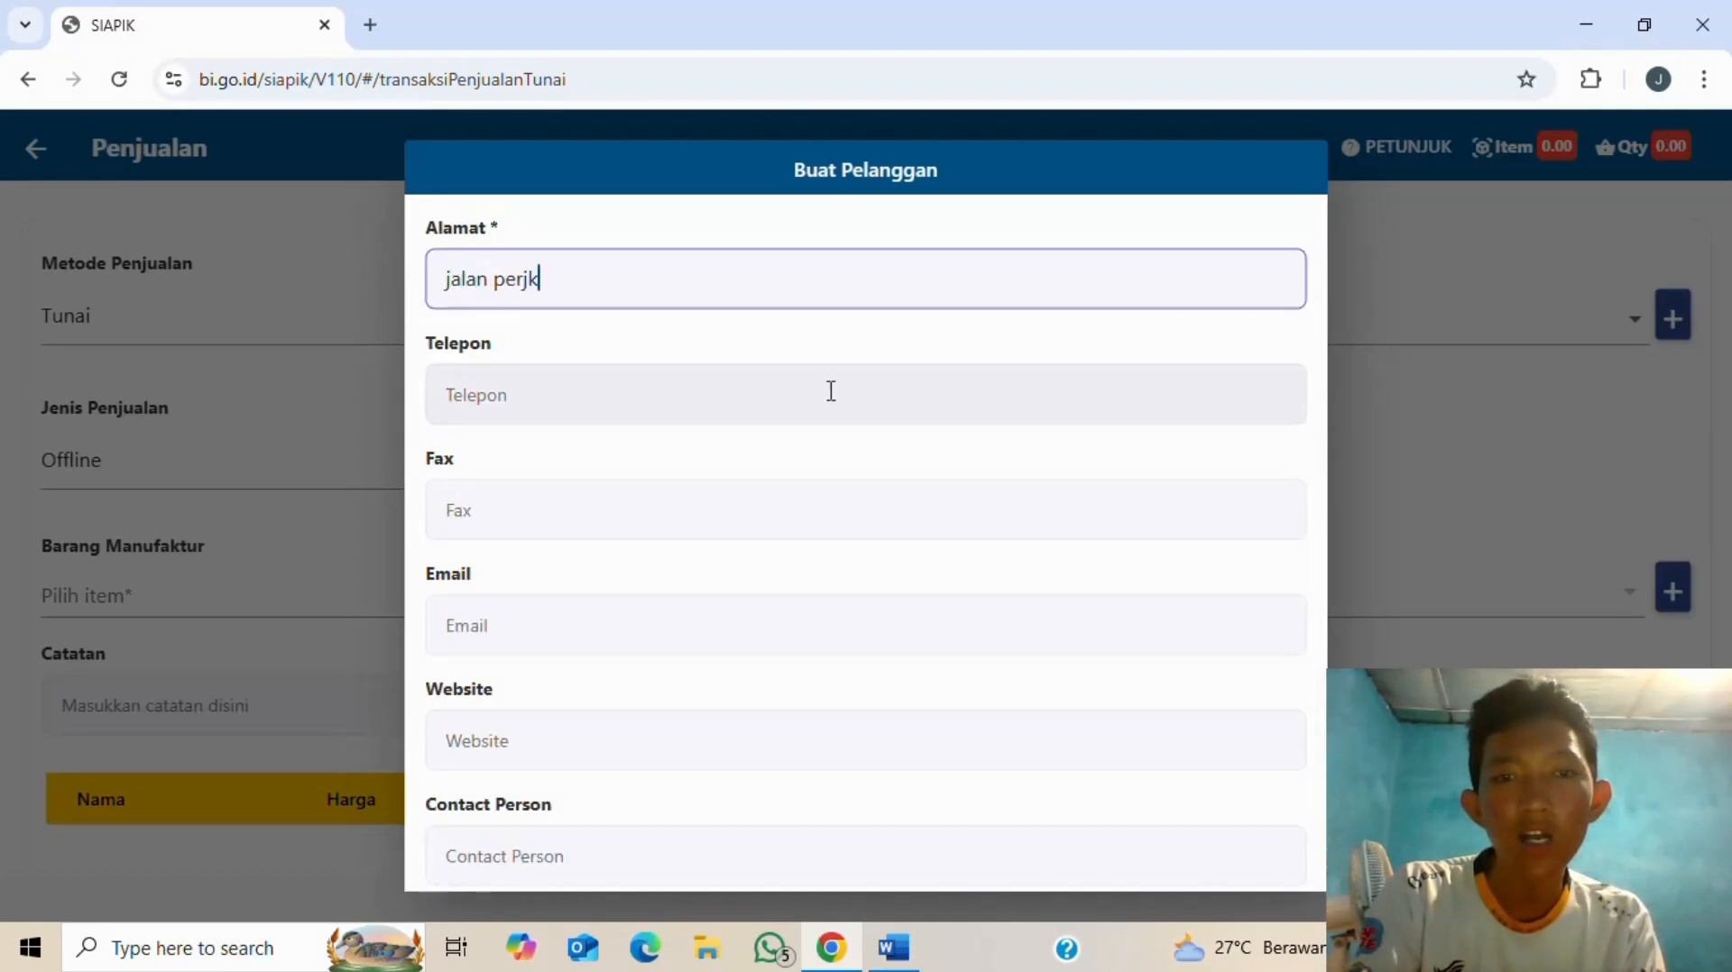
key(BackSpace)
text(u)
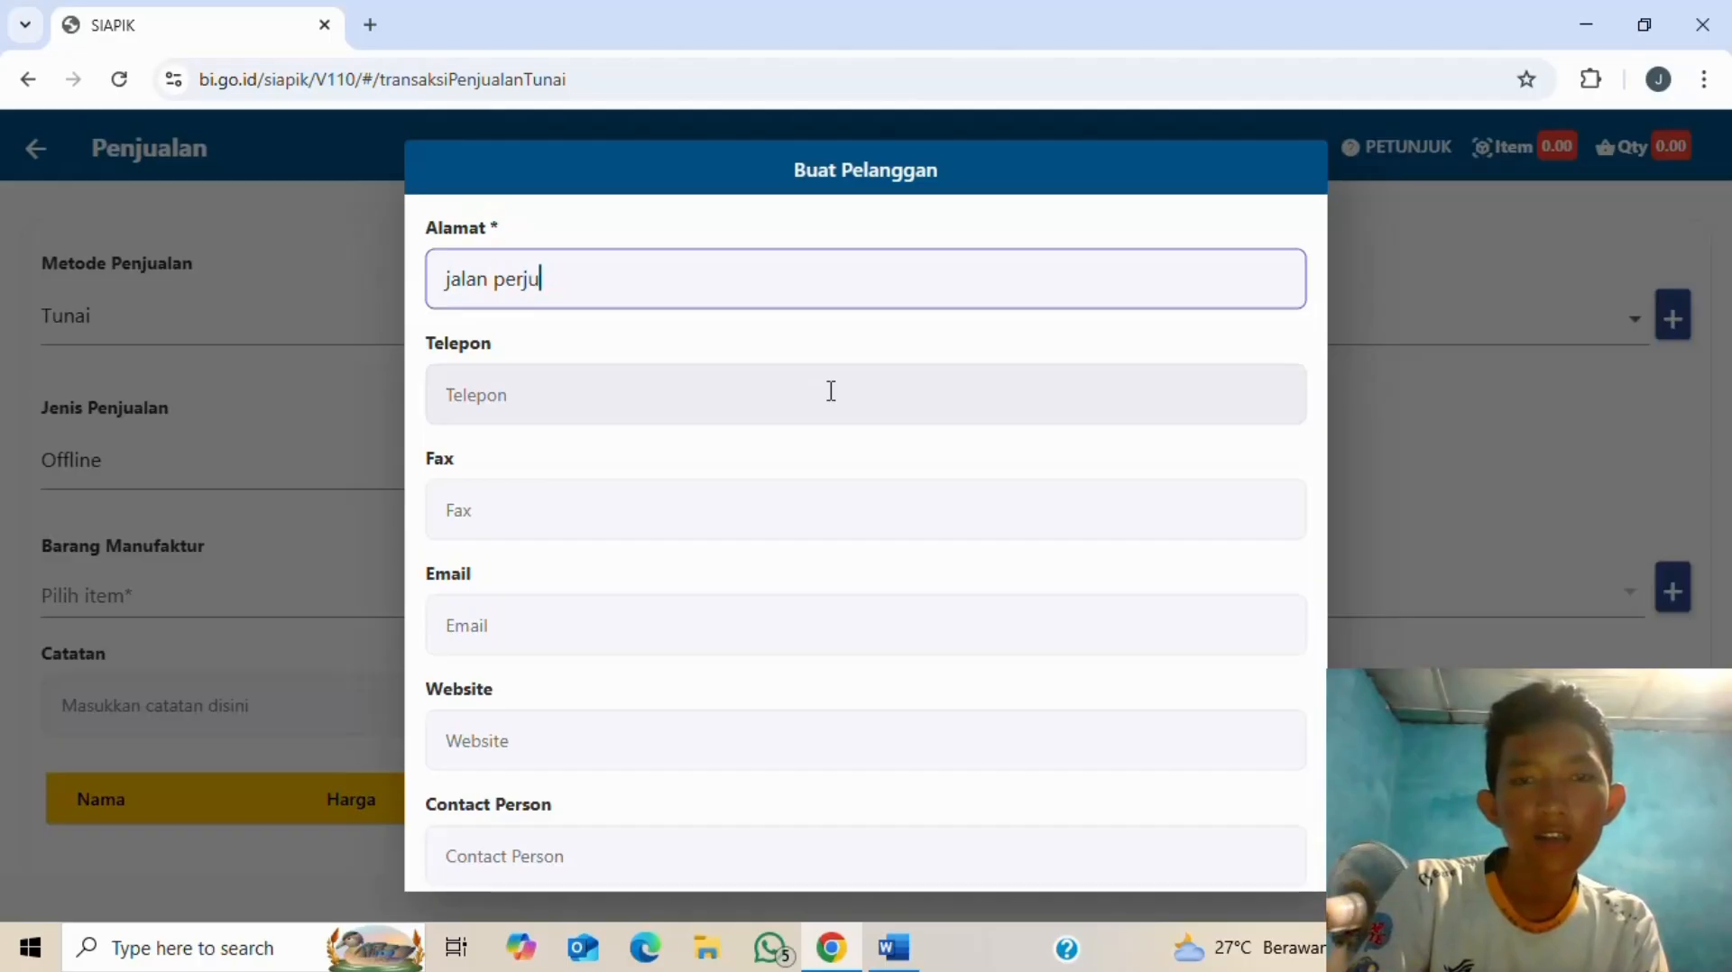
text(aangan)
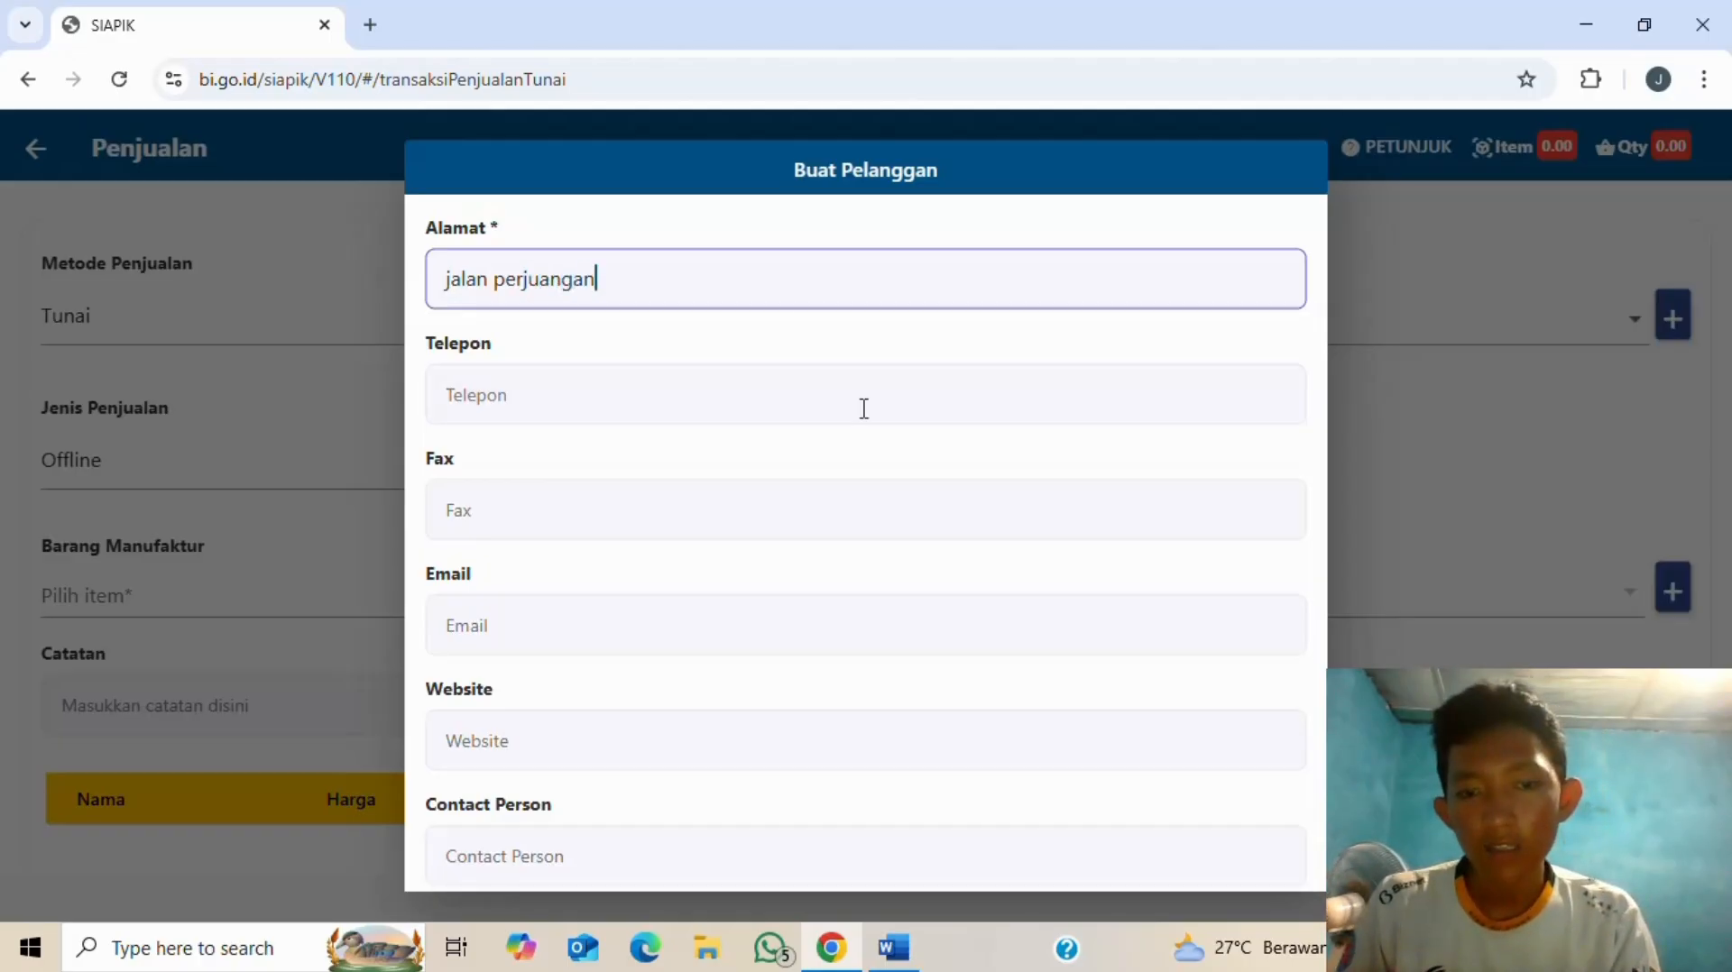
scroll(902, 586, down, 3)
click(928, 840)
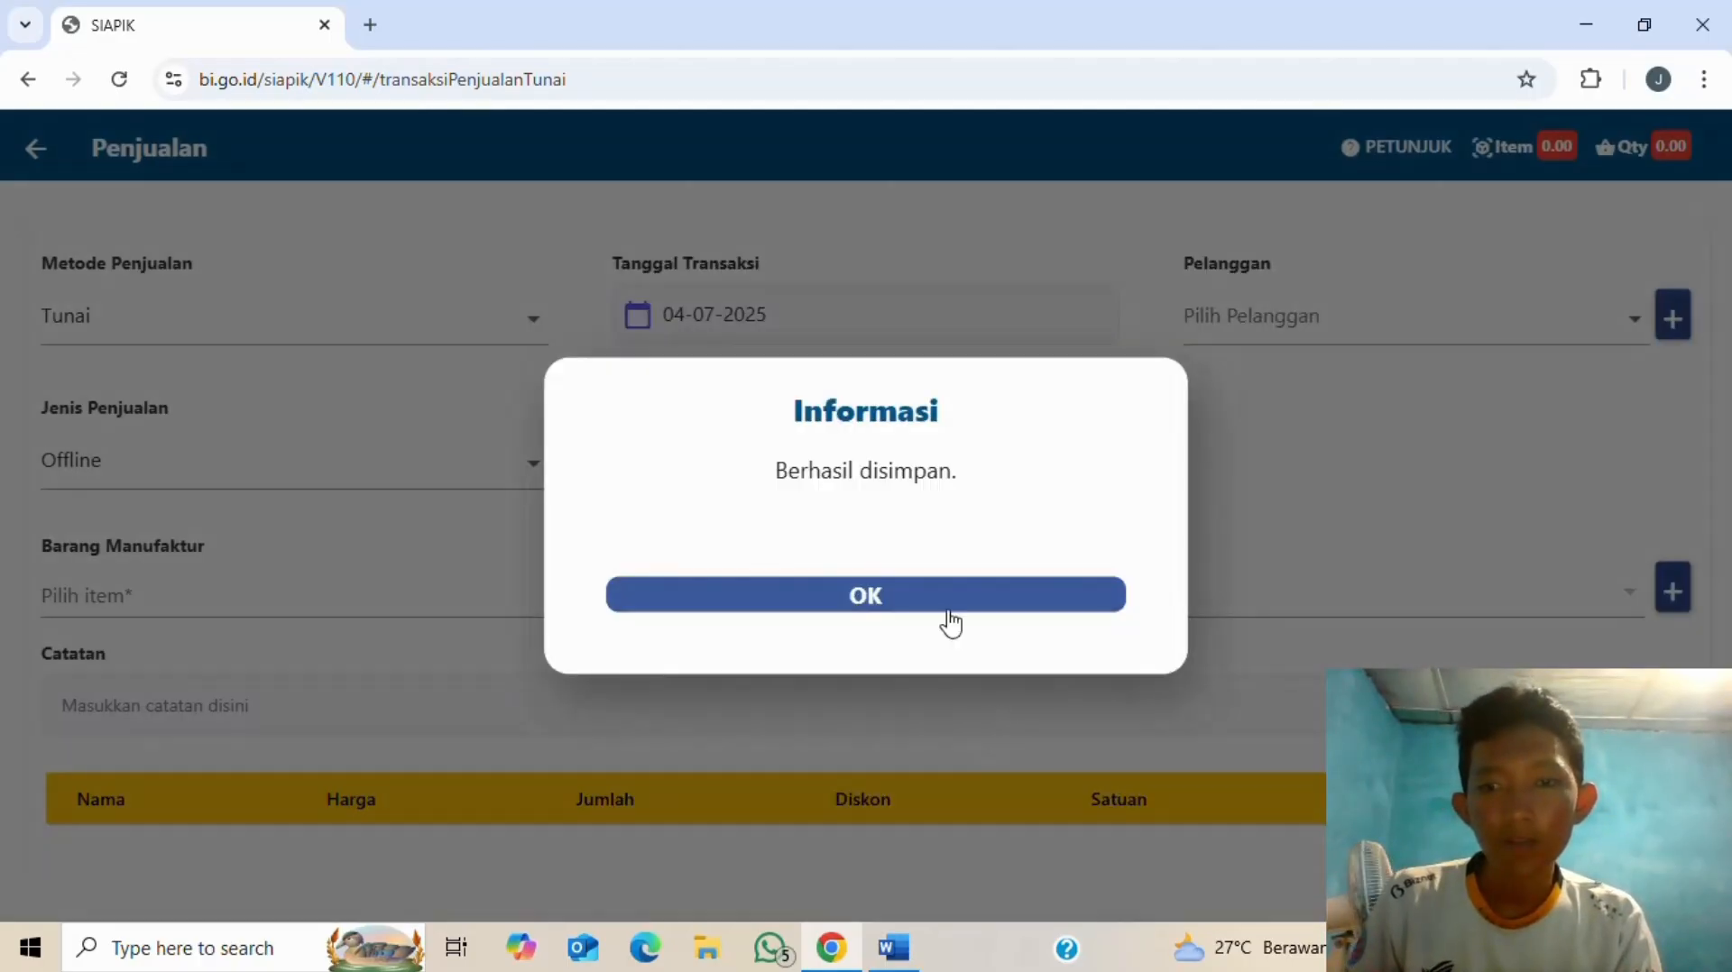
- Dismiss the saved notice and select the new customer as the sale's Pelanggan
click(951, 621)
click(1621, 335)
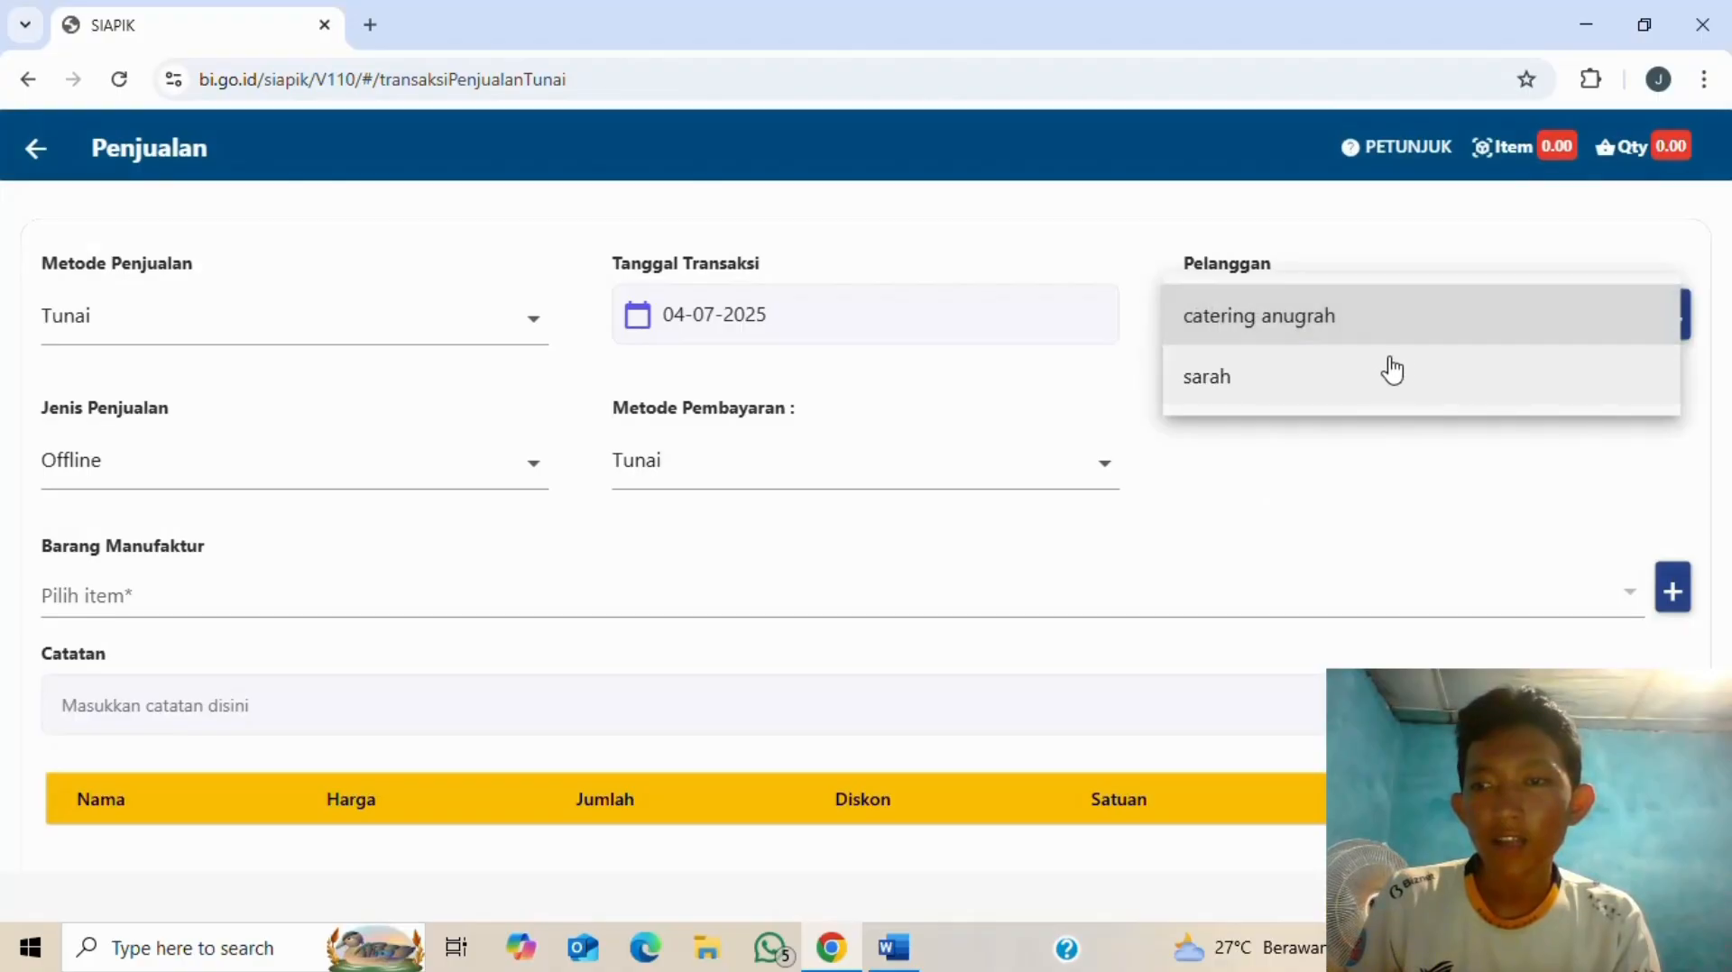
click(1352, 386)
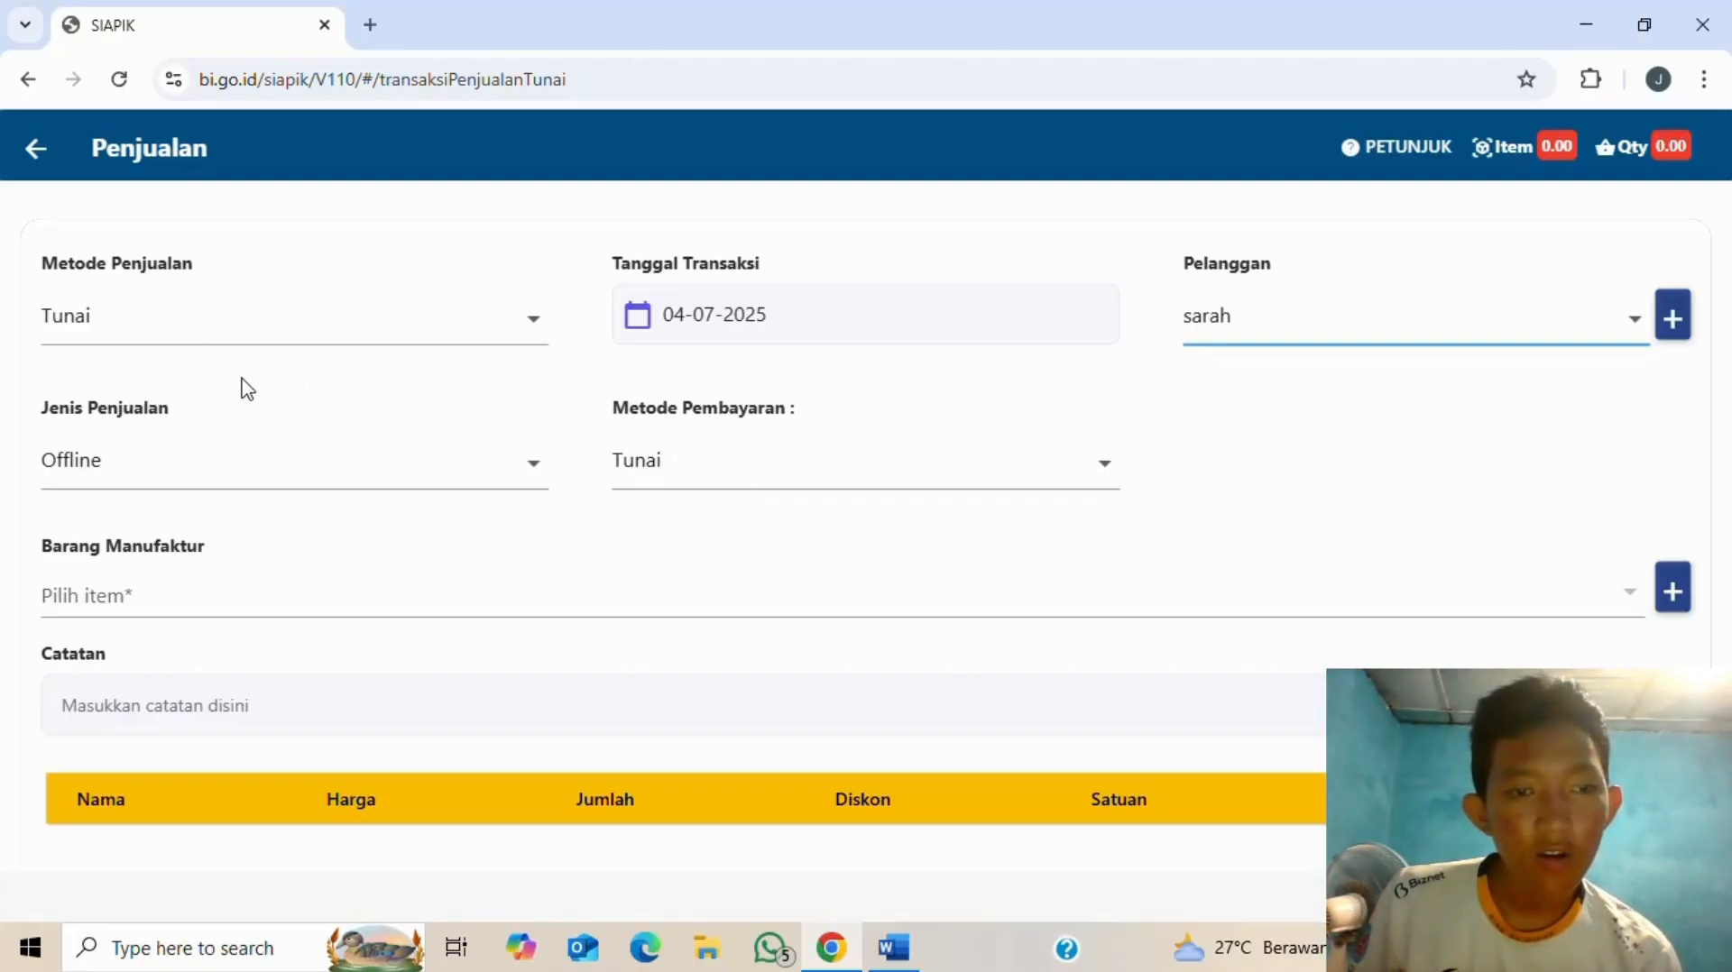
click(1675, 591)
- Name the new finished good ayam and look through the existing categories
click(731, 325)
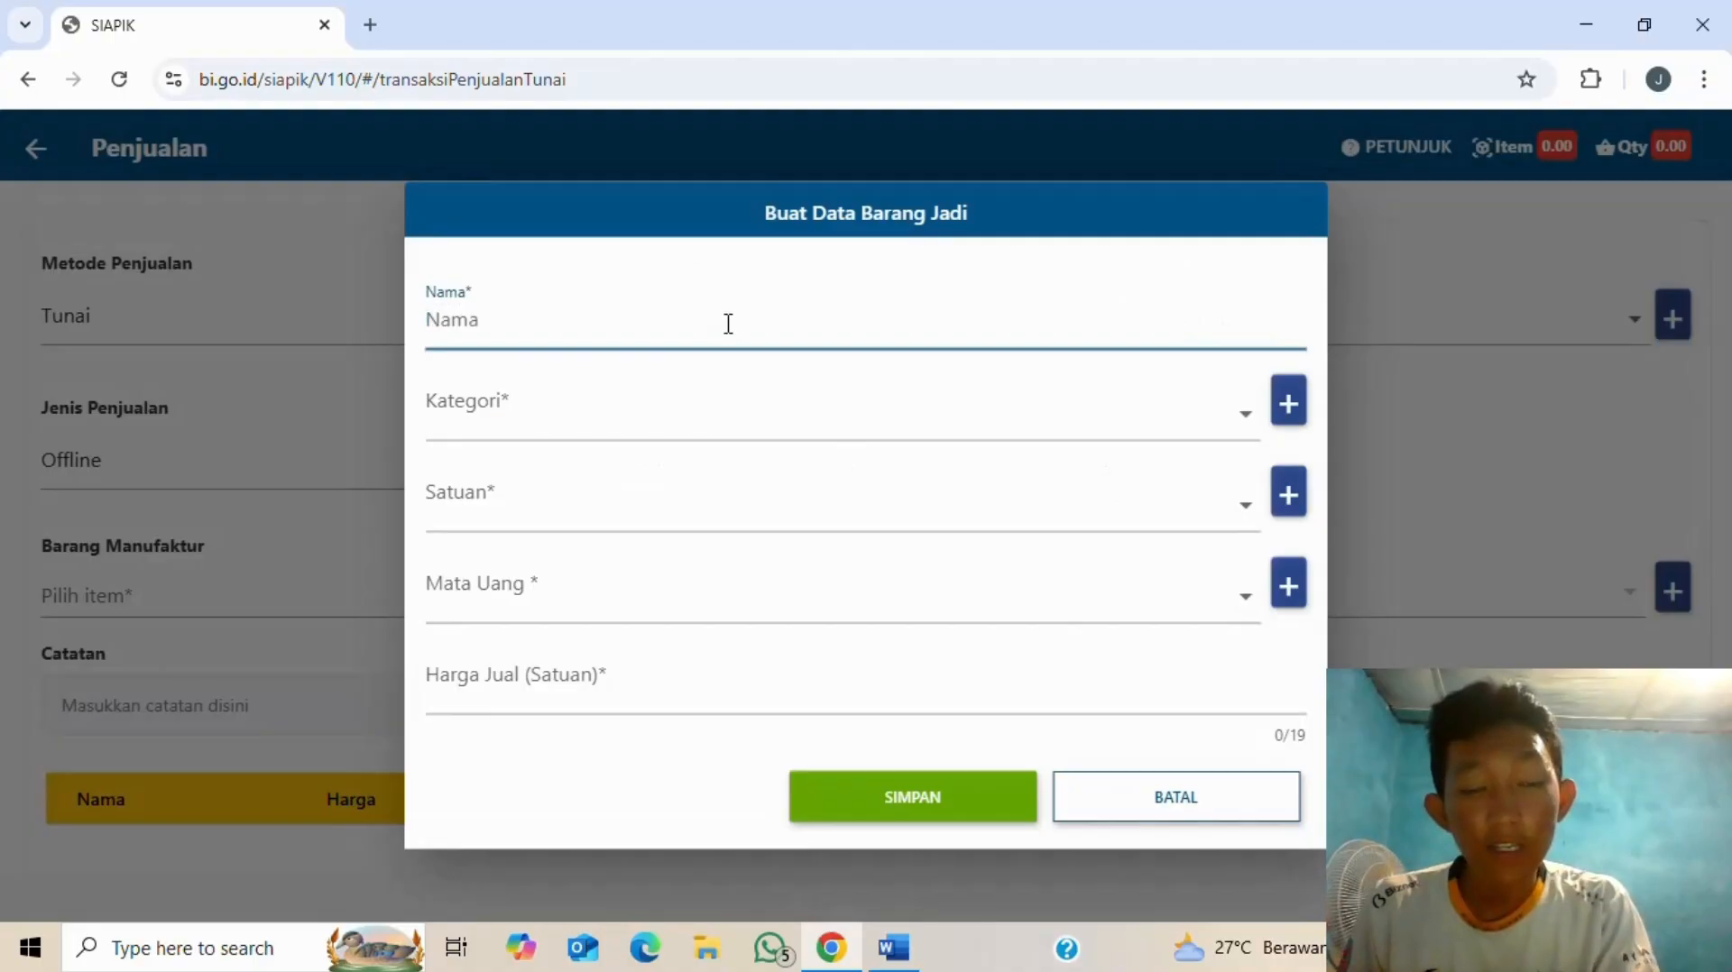
key(alt+Tab)
key(alt+Tab)
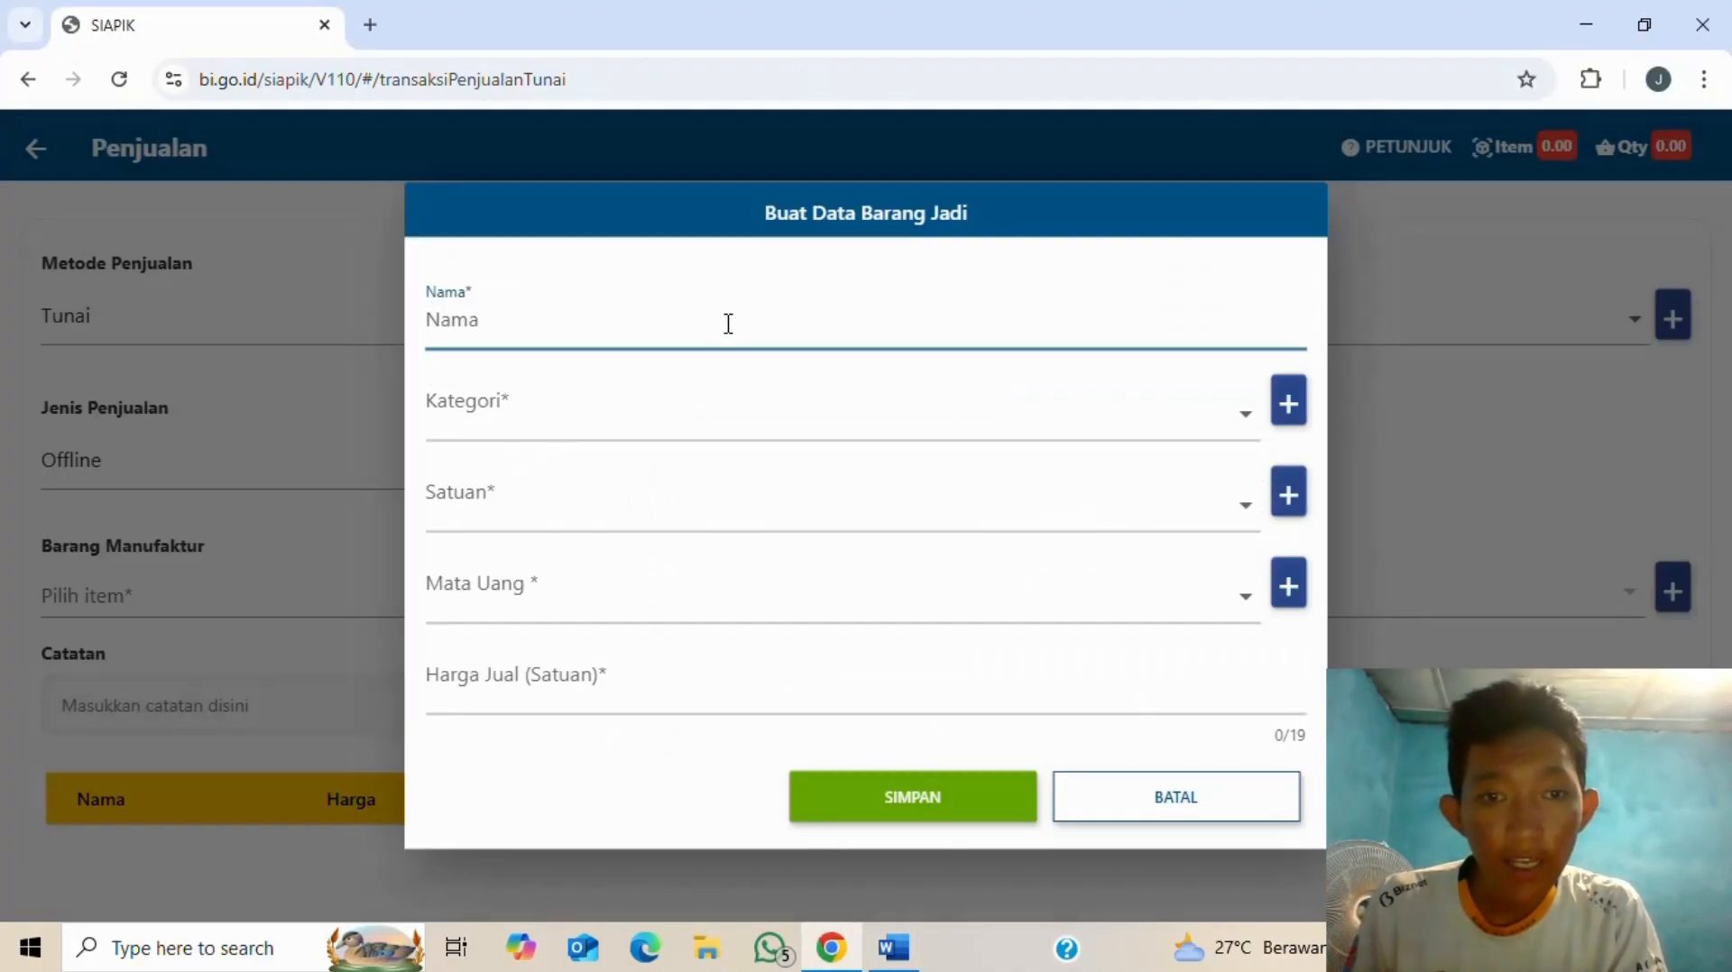
text(ayam)
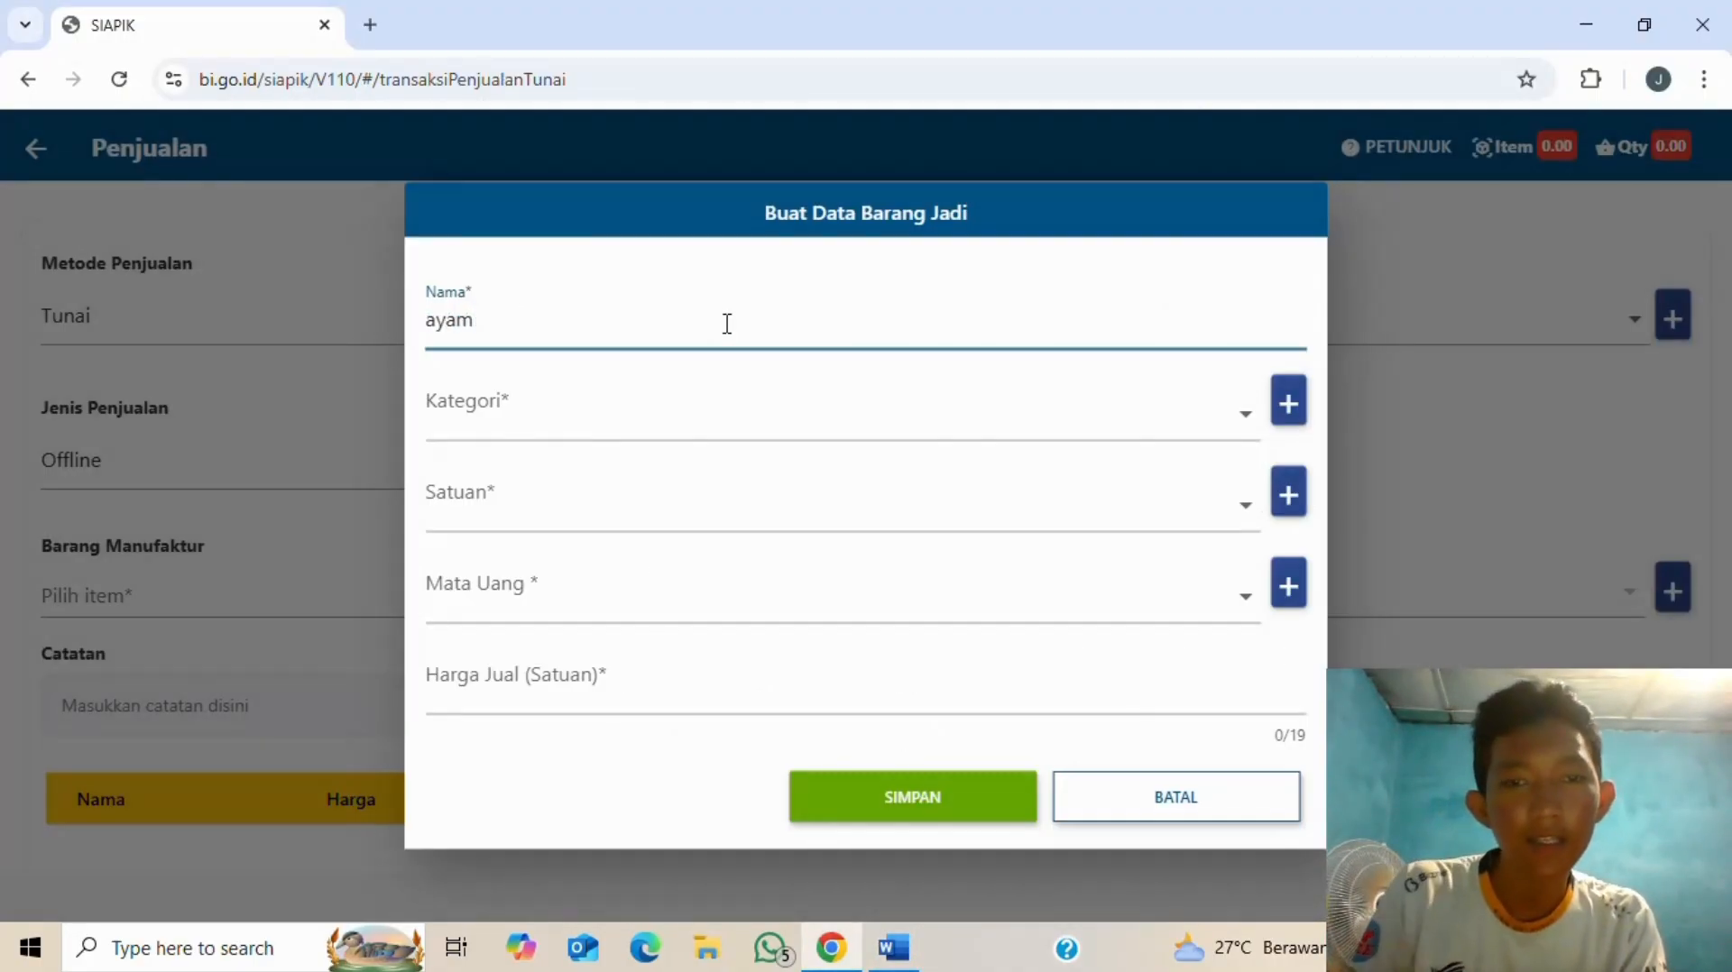
click(1268, 424)
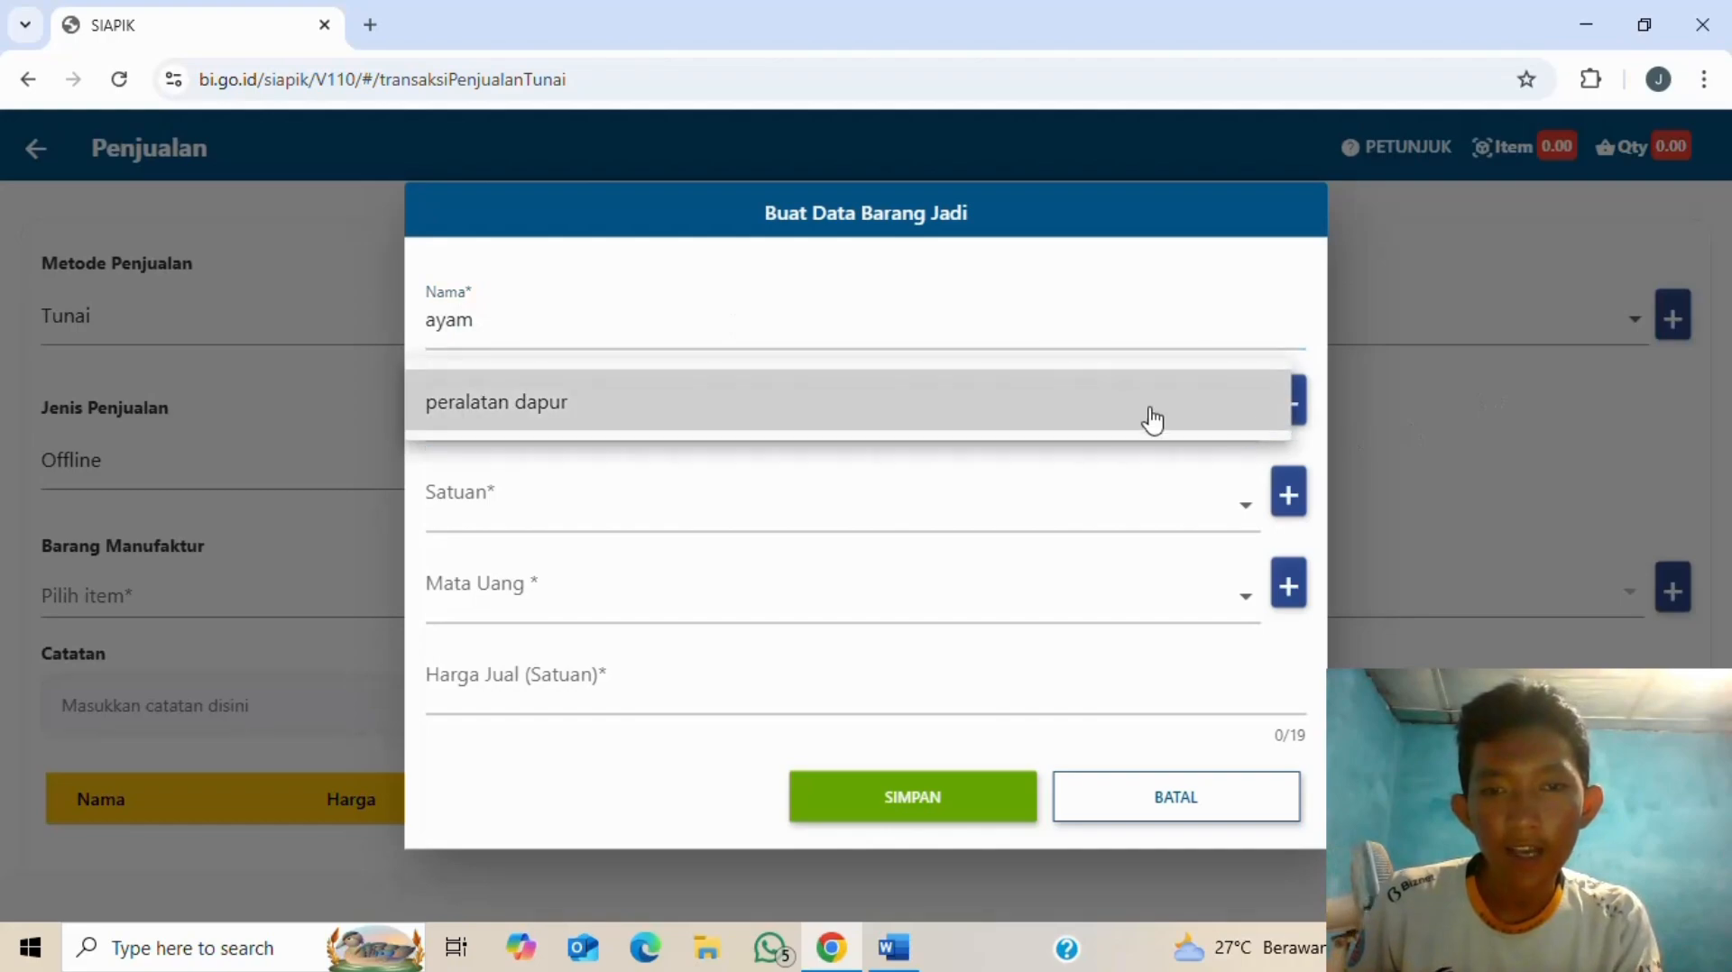
key(alt+Tab)
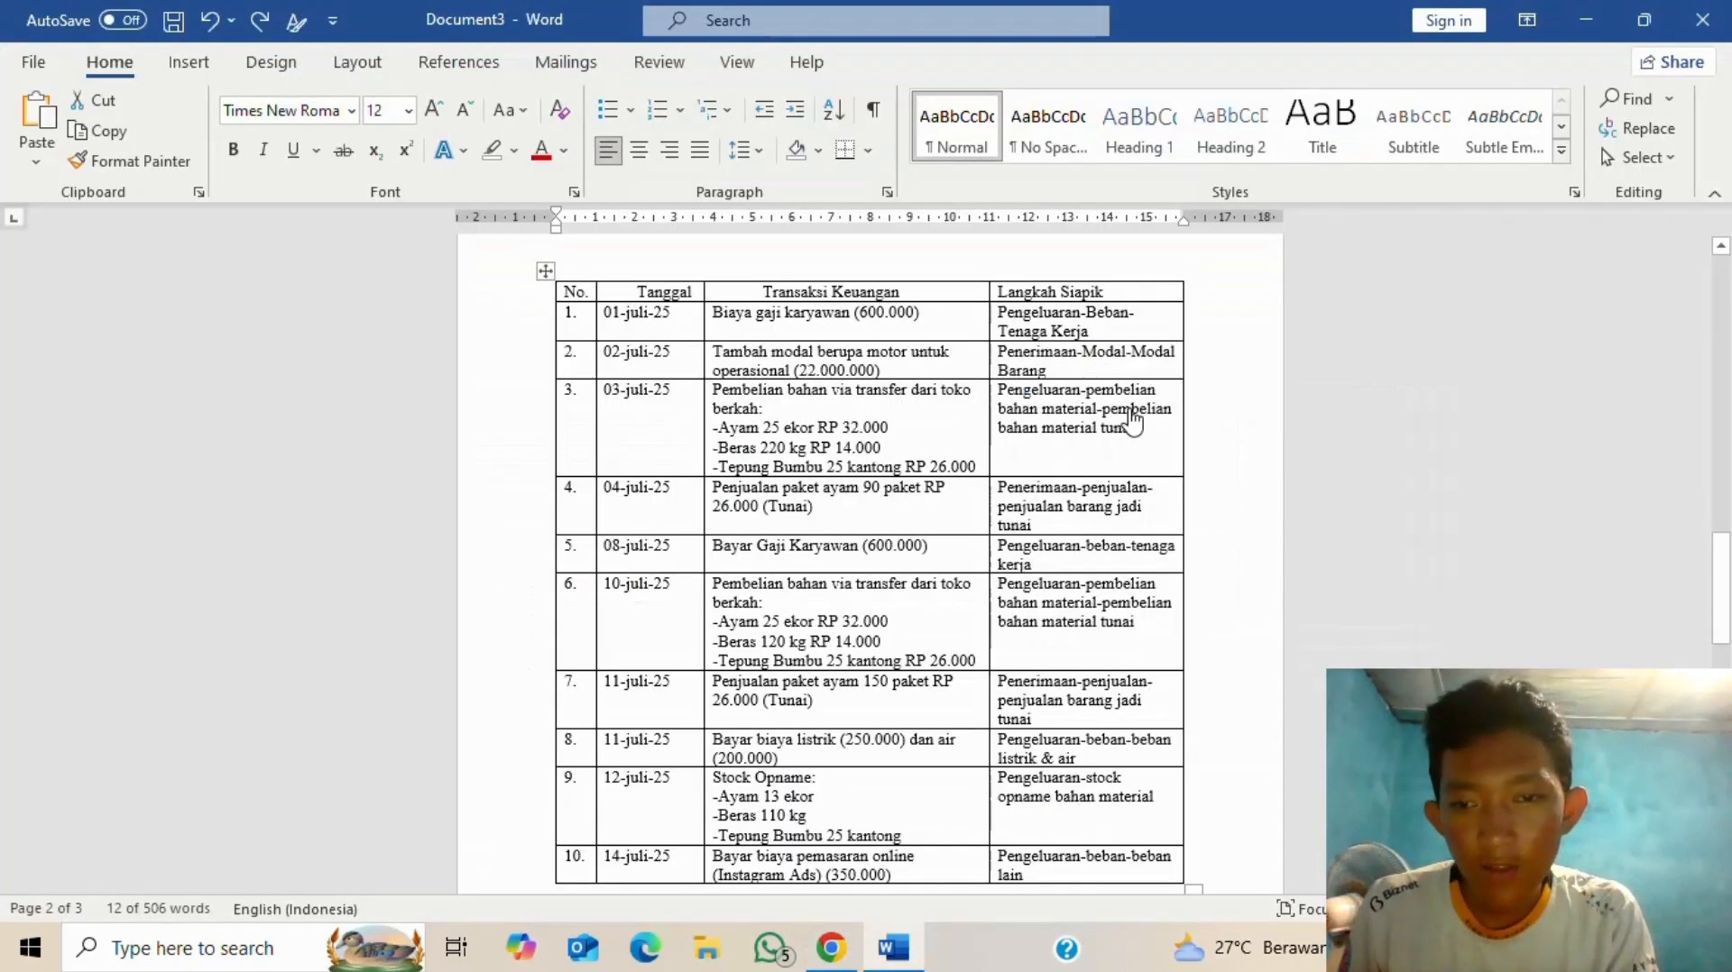
key(alt+Tab)
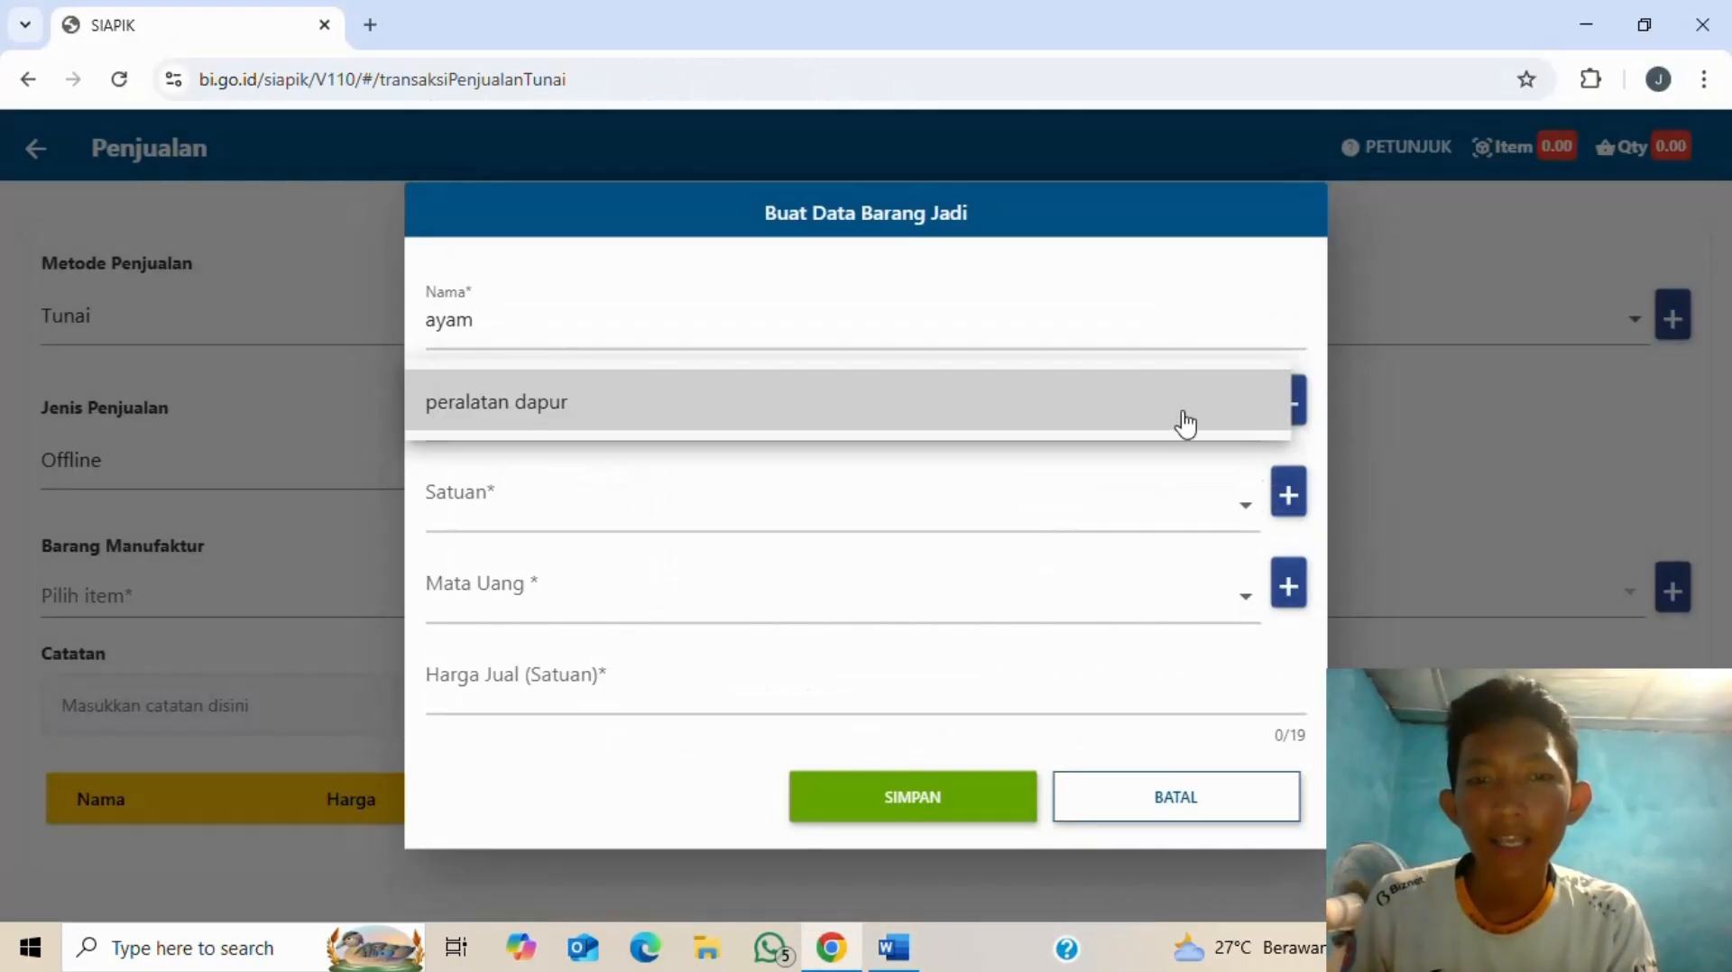
click(1210, 453)
- Start a new item category and begin entering the name produk
click(1290, 405)
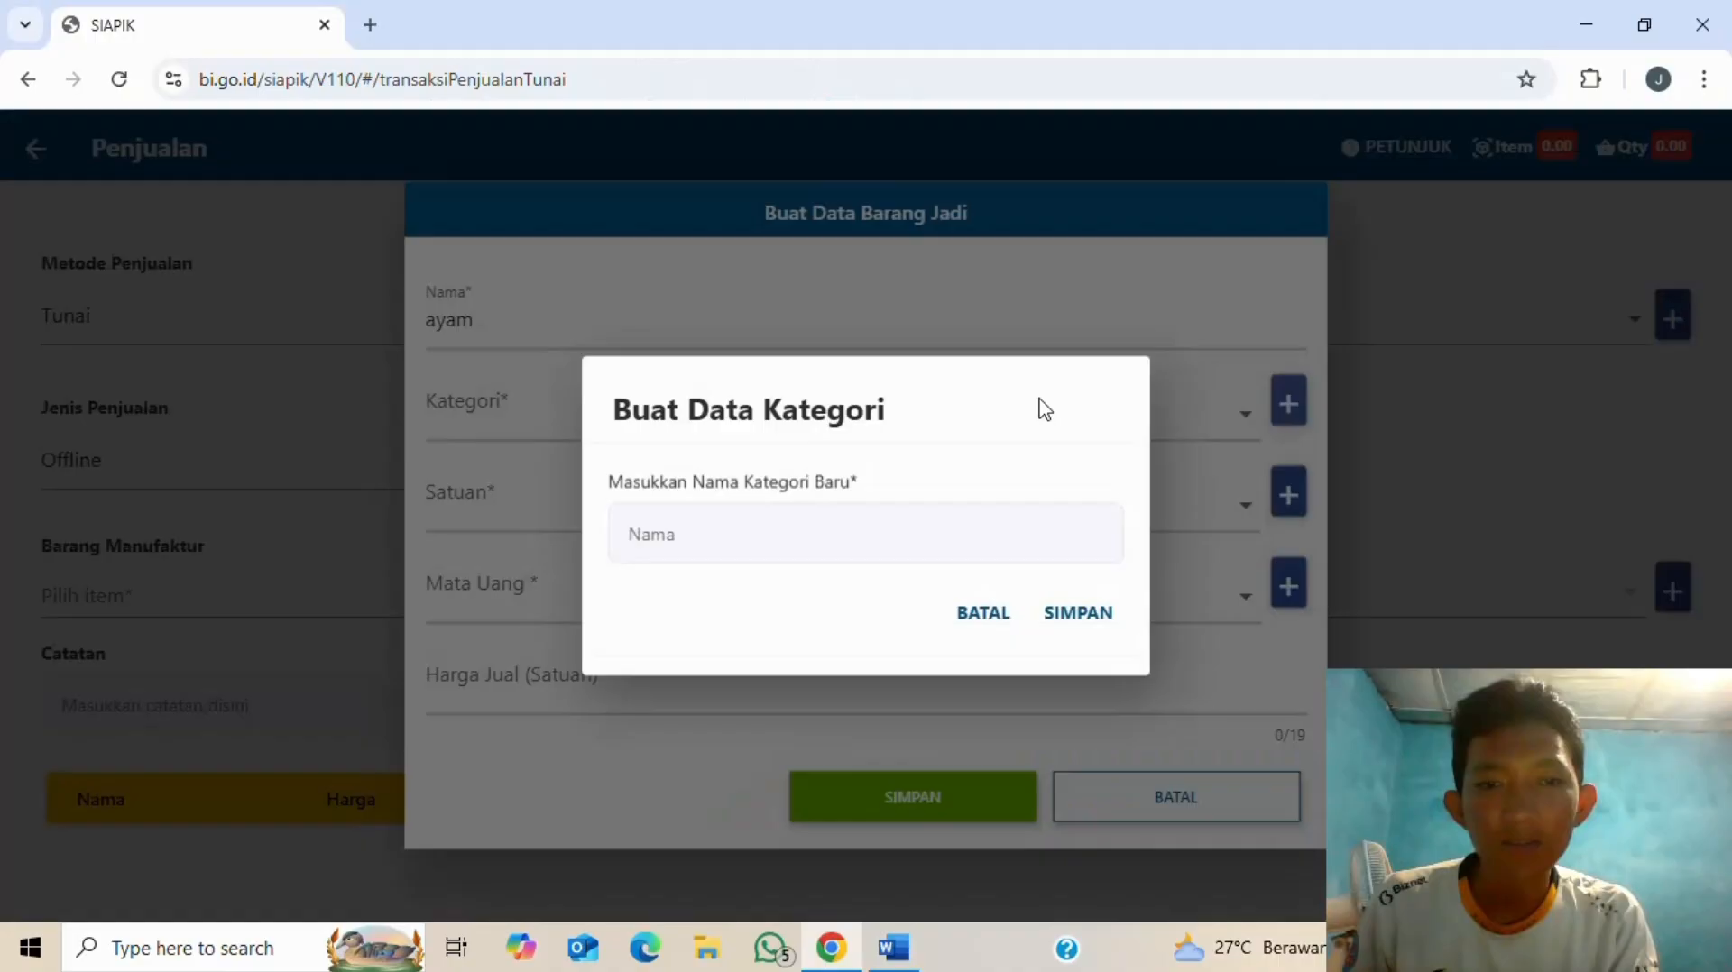
click(879, 530)
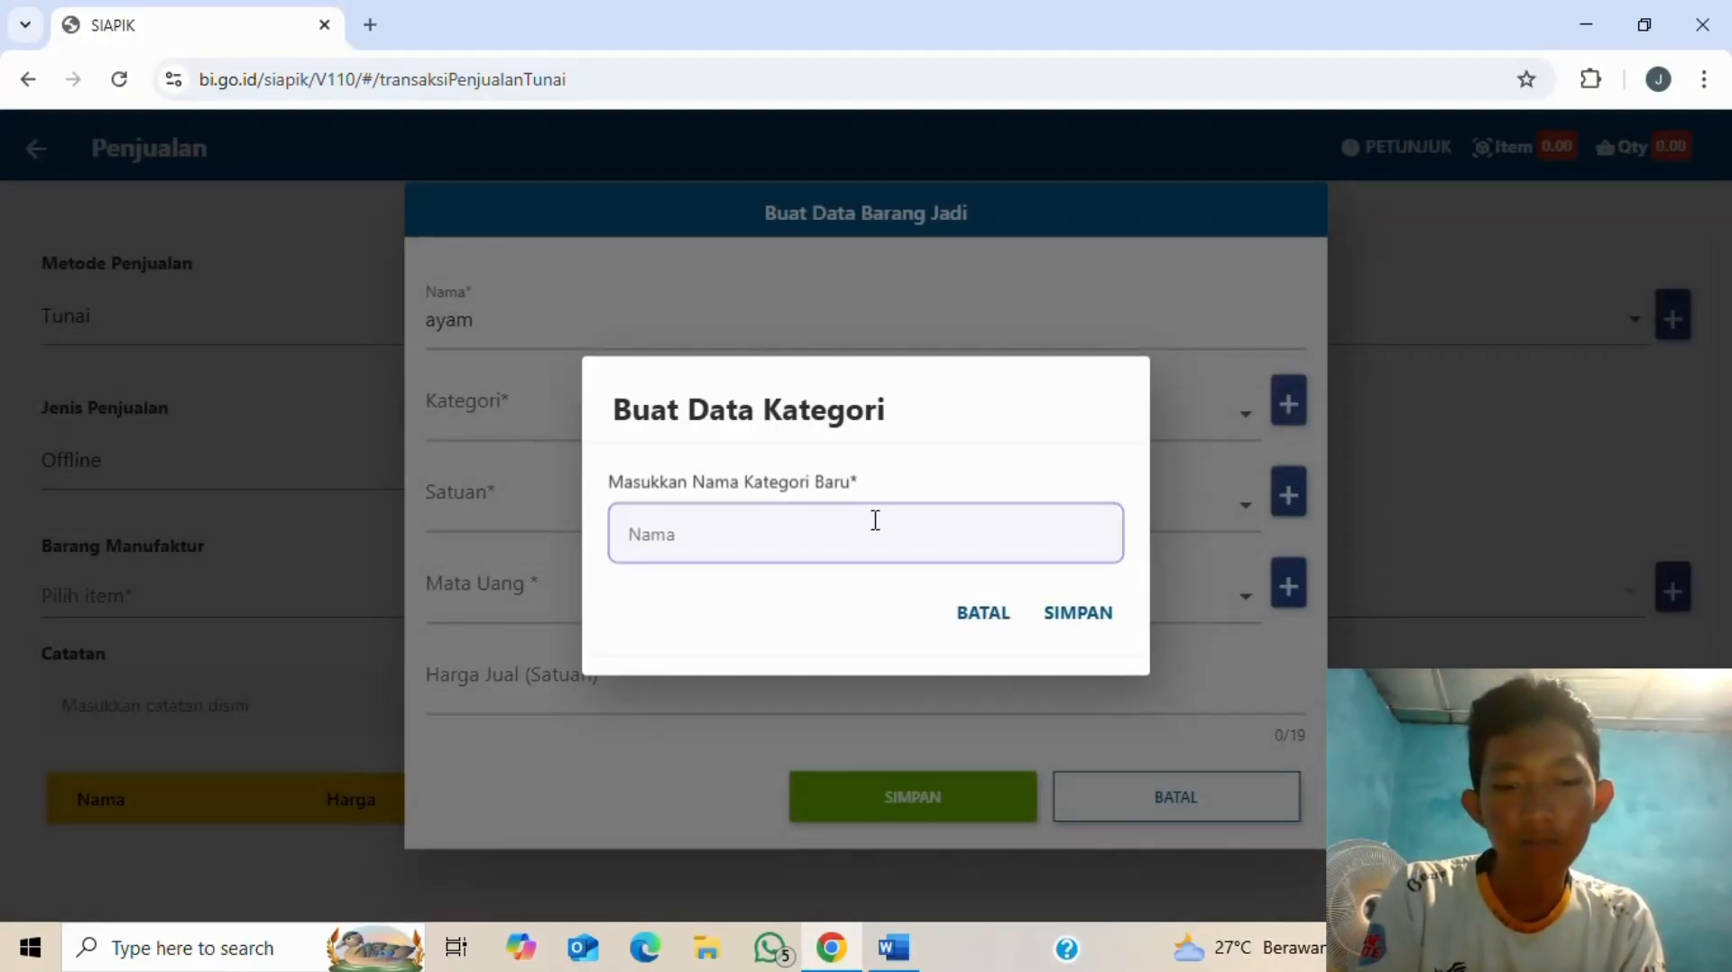
key(alt+Tab)
key(alt+Tab)
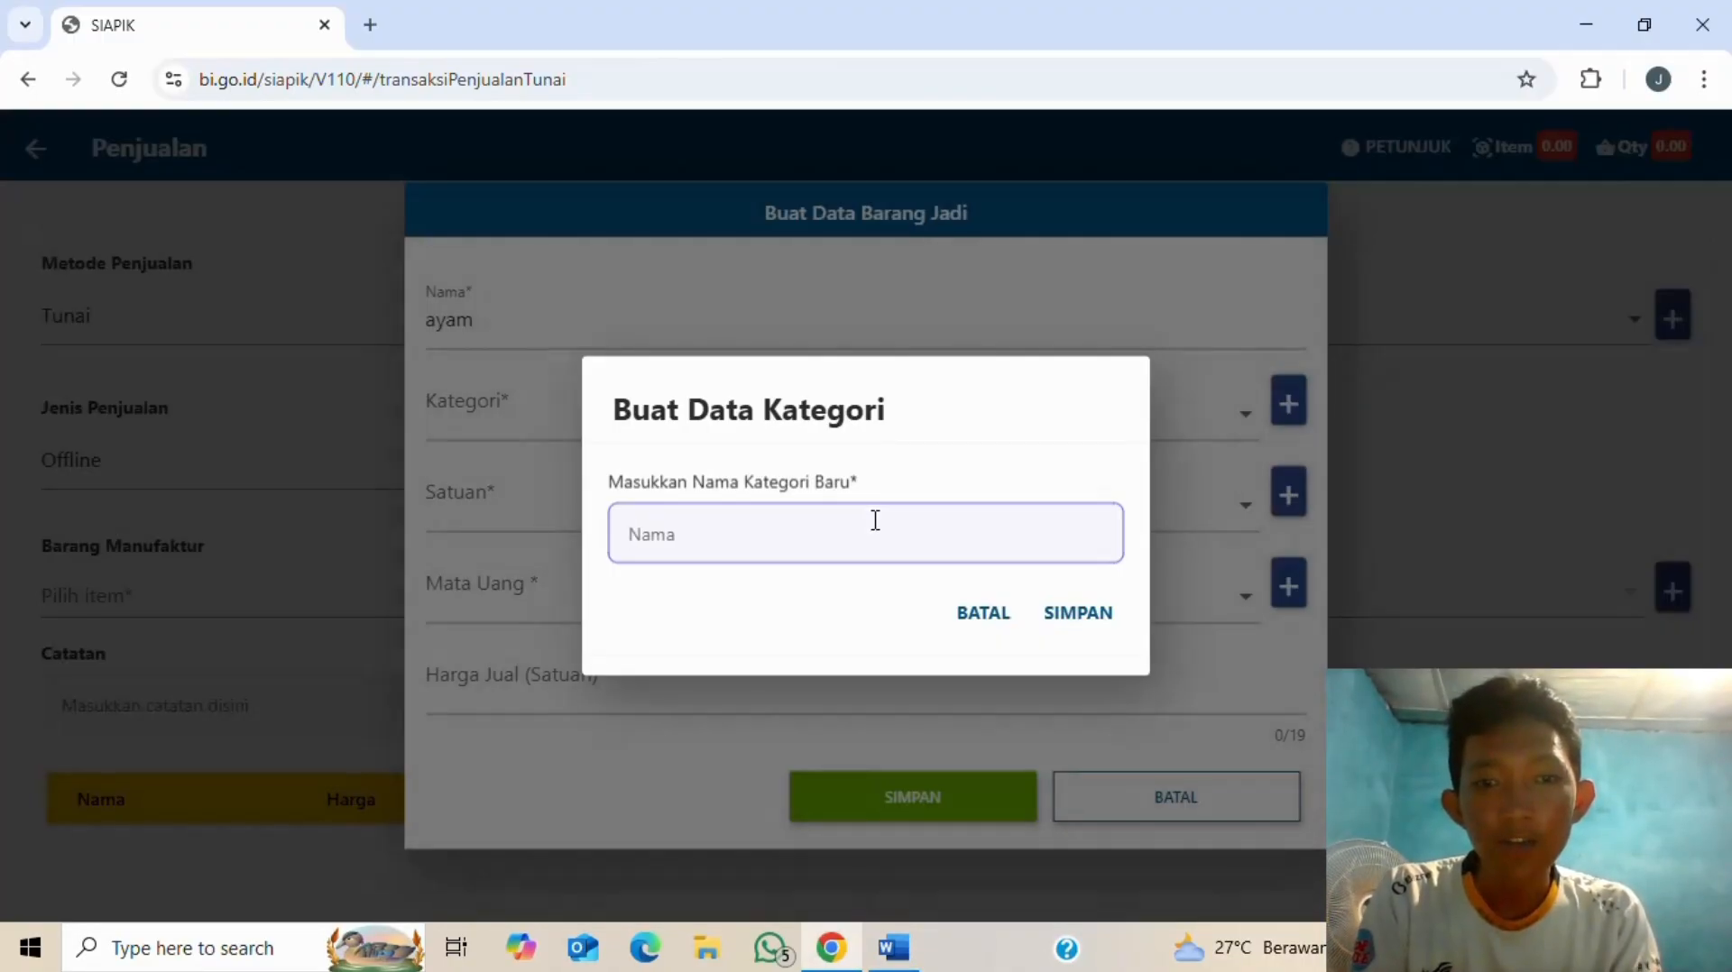
key(alt+Tab)
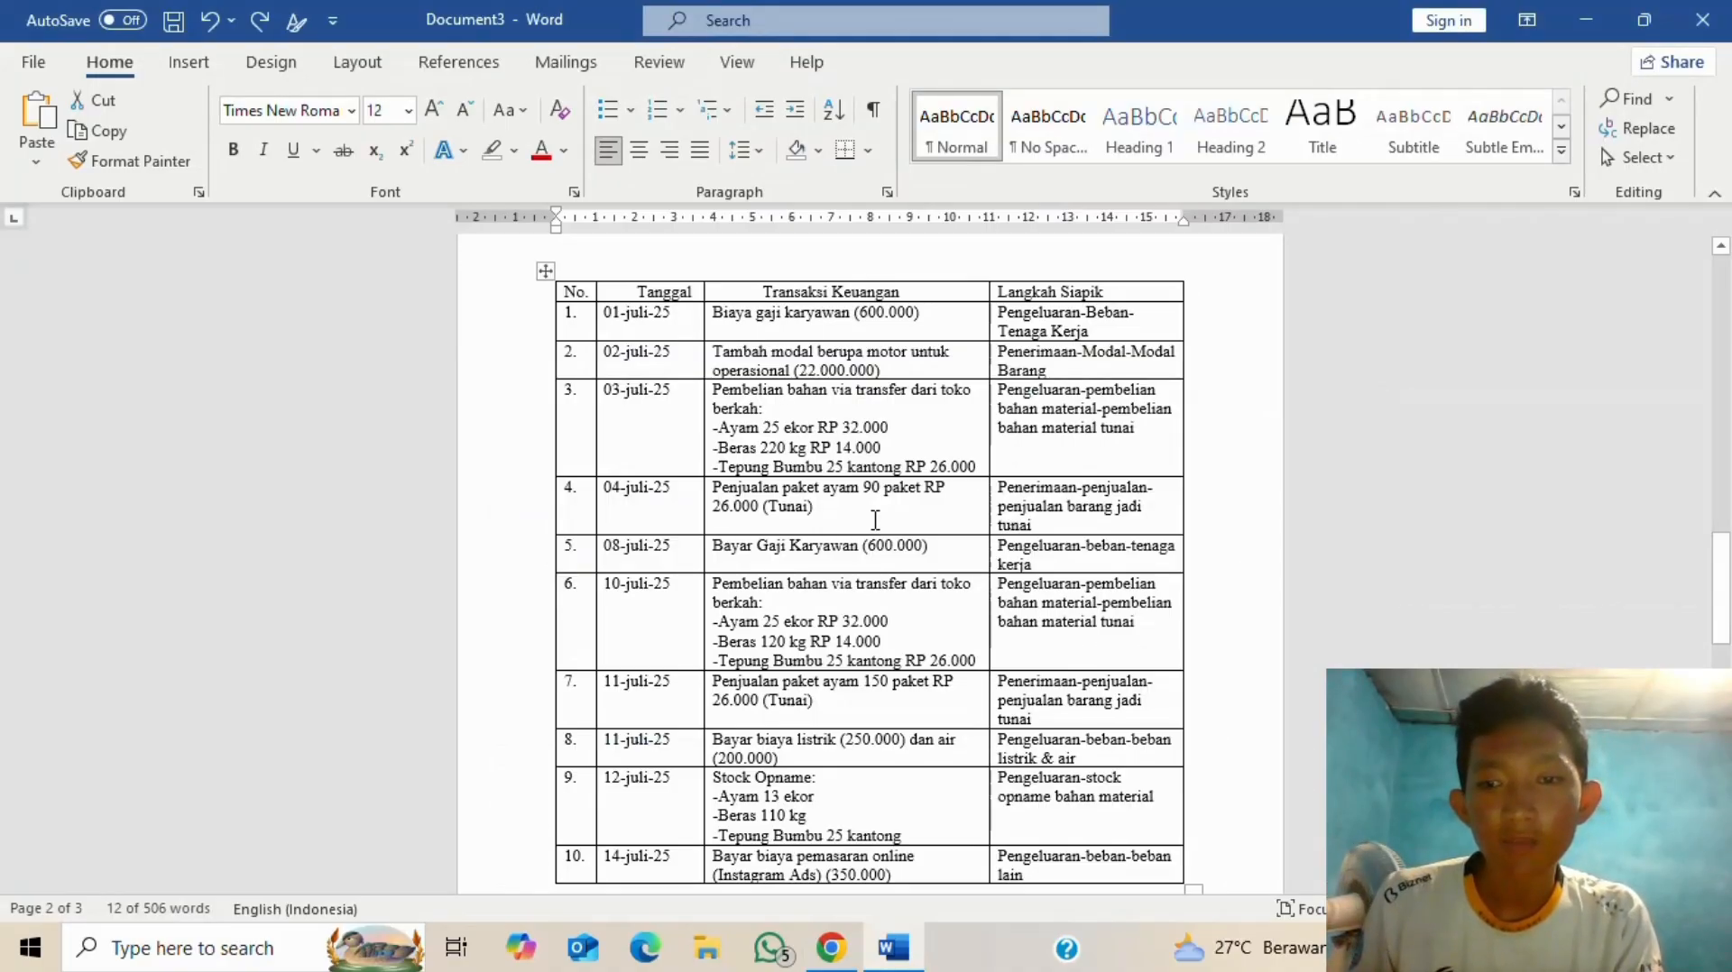
key(alt+Tab)
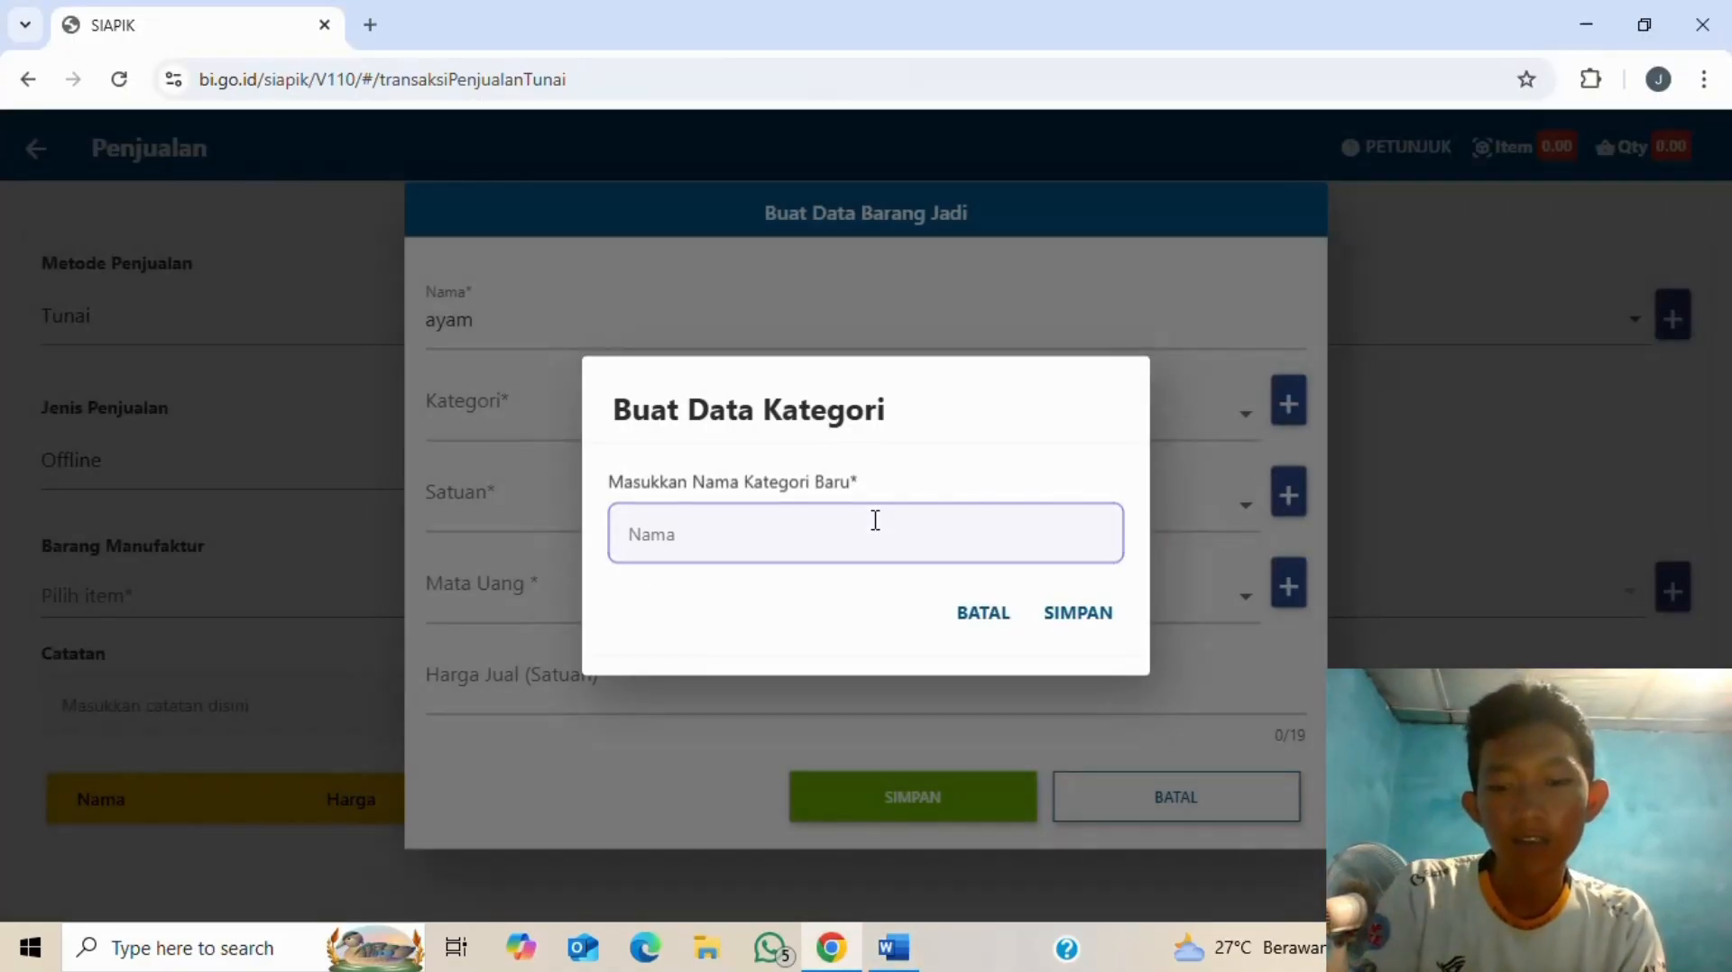
text(produk)
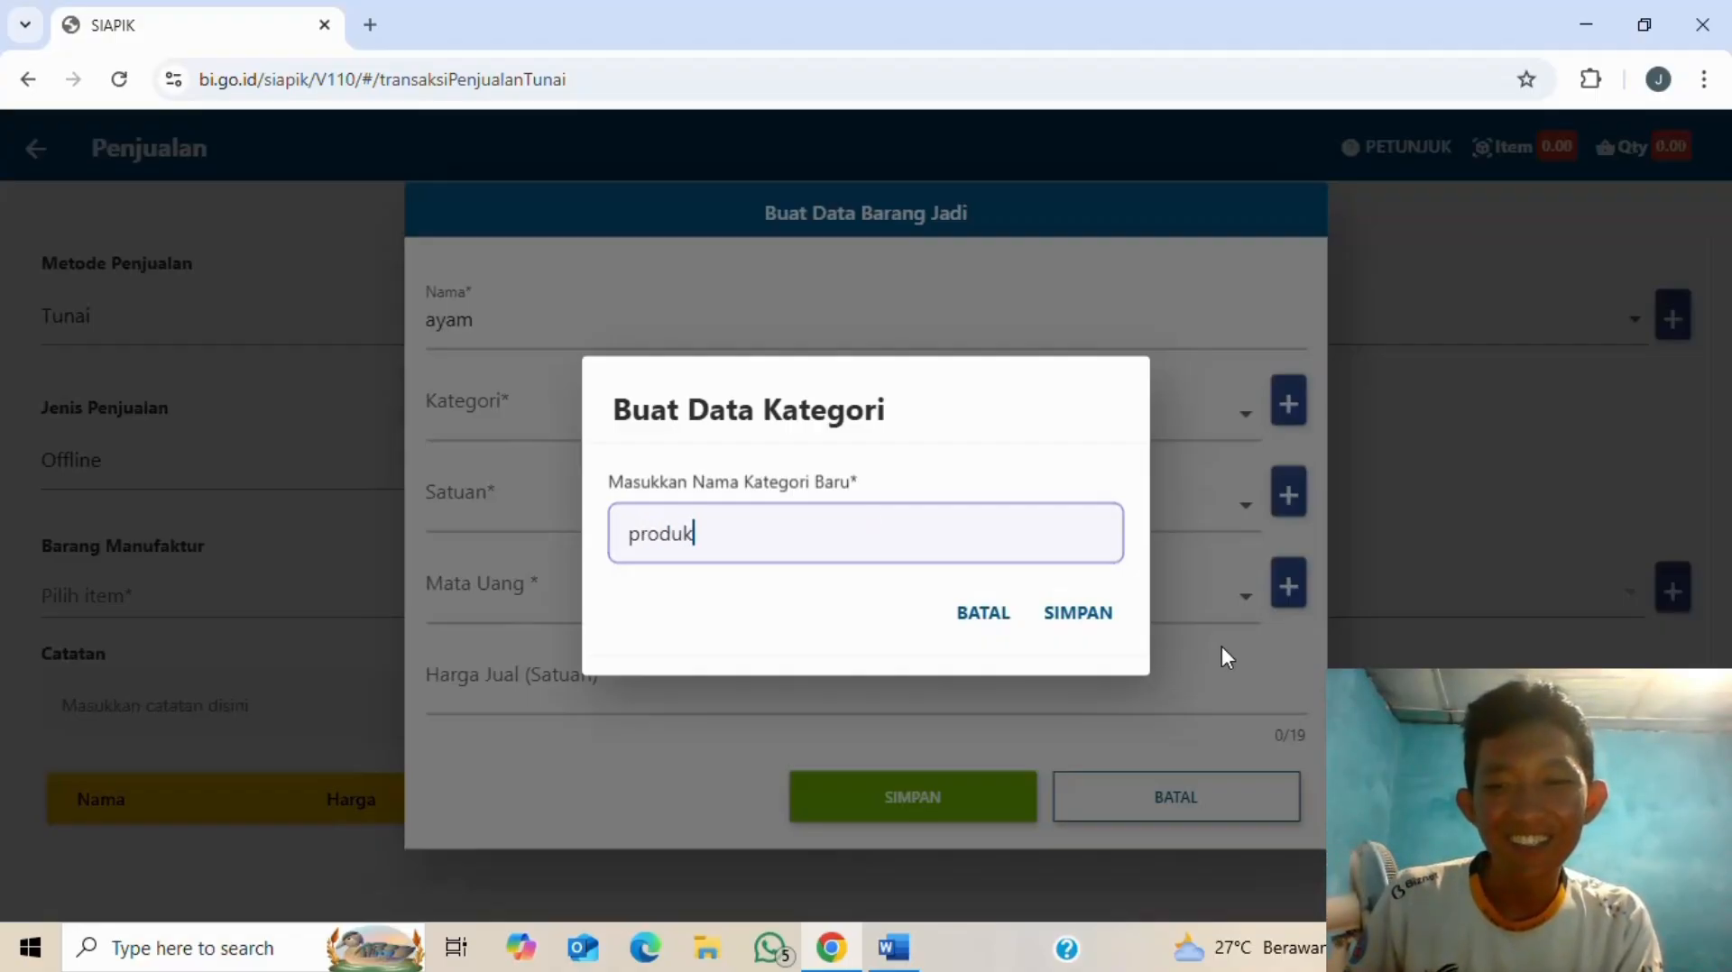
- Save the new category produk and assign it to ayam
click(1083, 622)
click(990, 594)
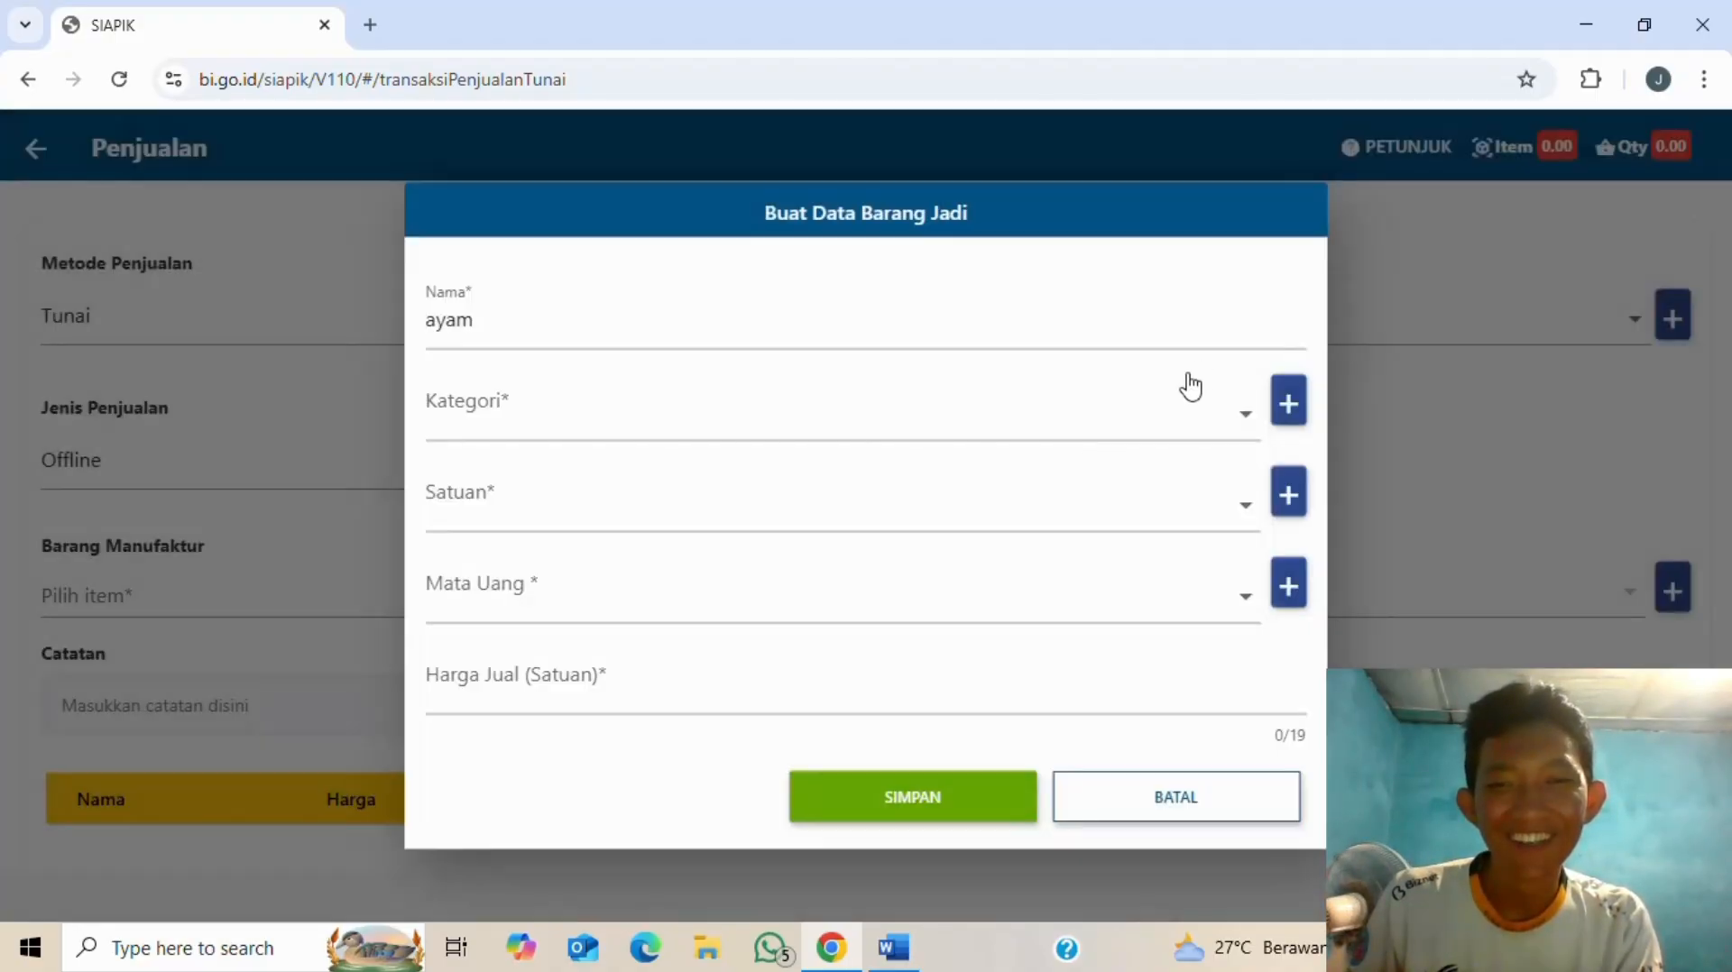
click(1222, 409)
click(848, 468)
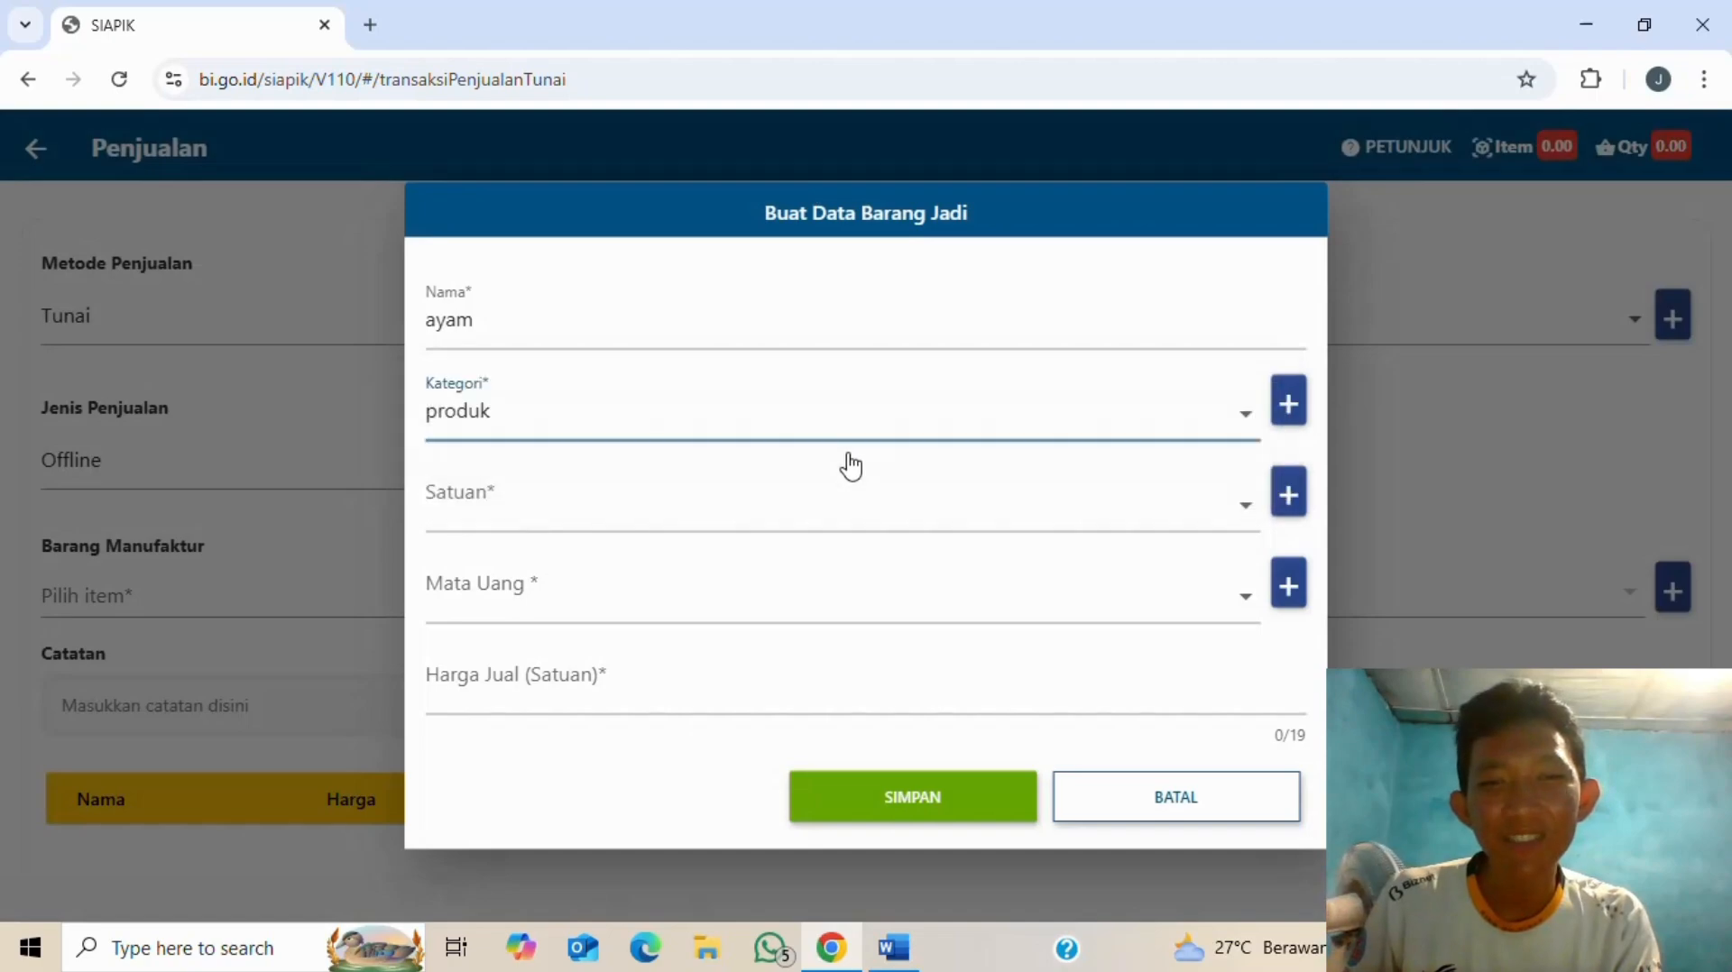
- Create a new unit paket and set it as ayam's unit
click(1248, 502)
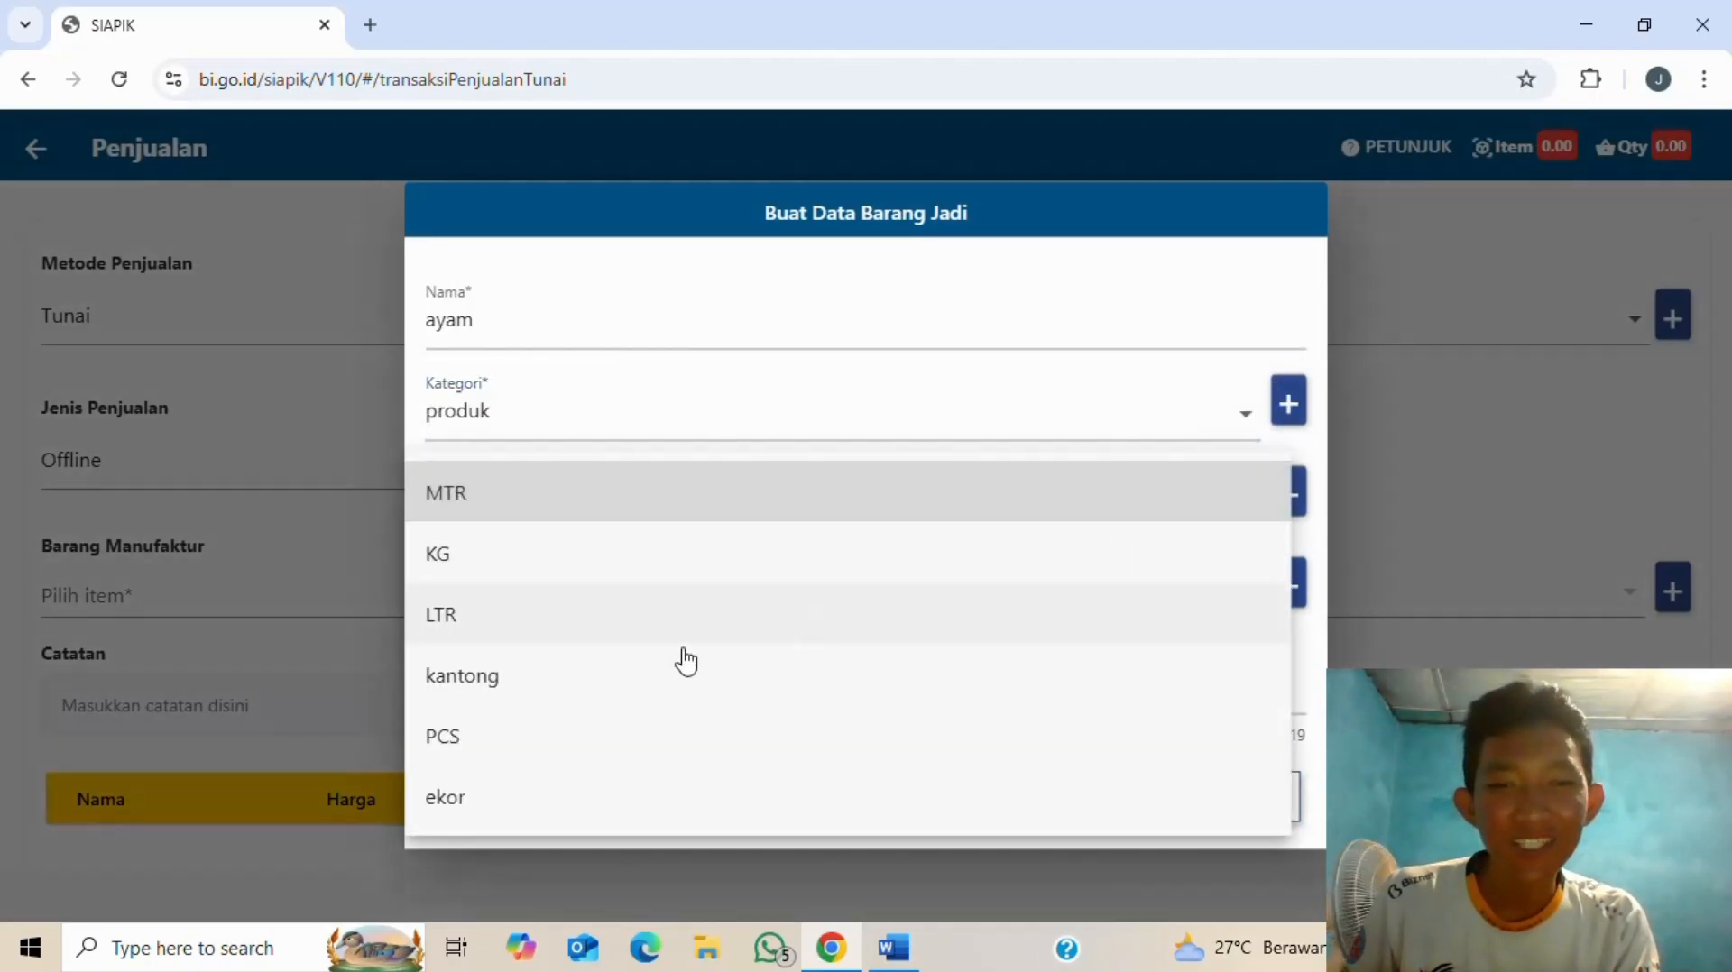
key(Escape)
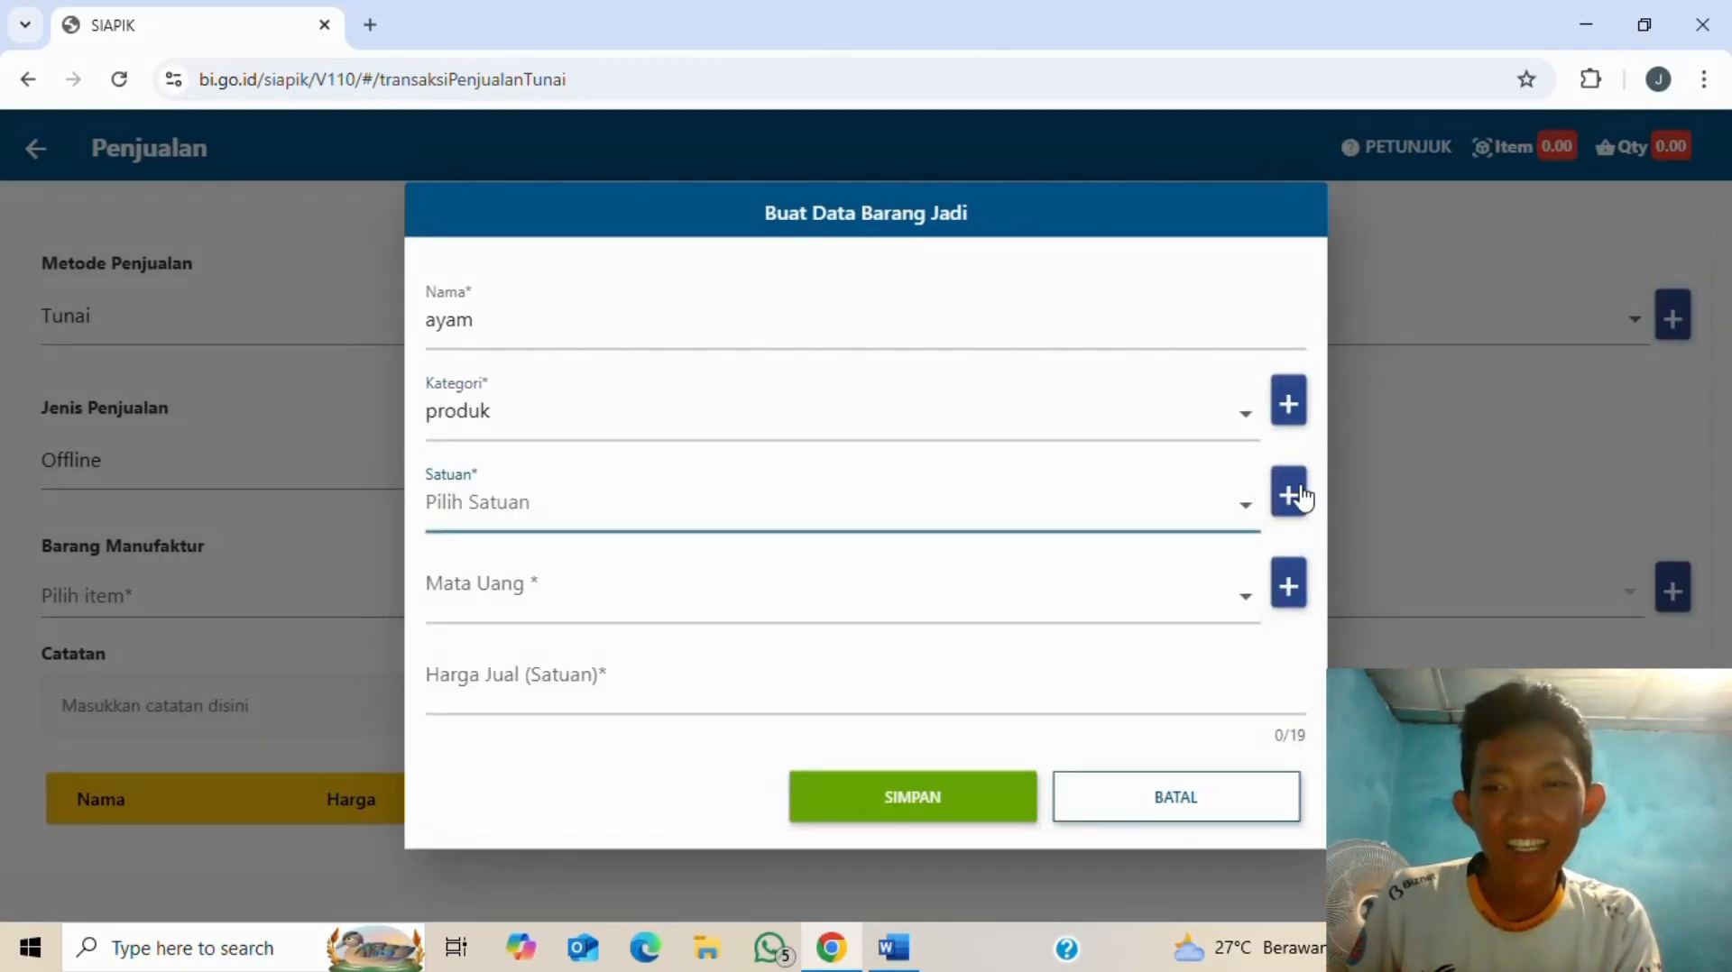
key(alt+Tab)
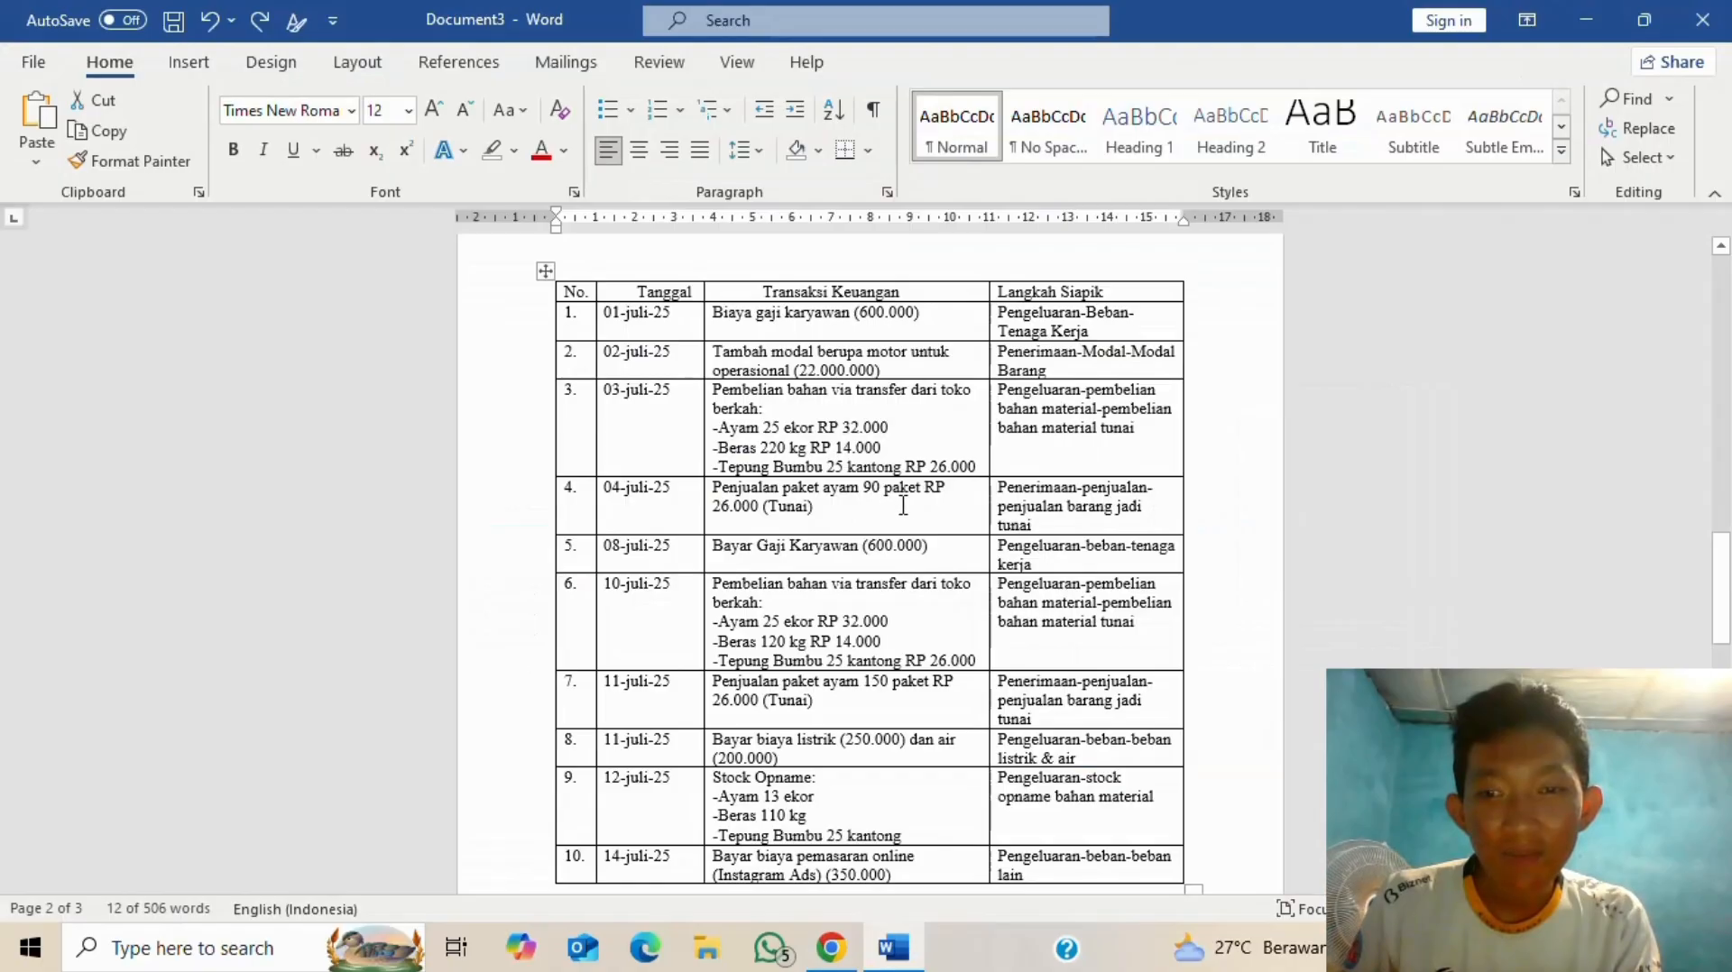
key(alt+Tab)
click(1287, 495)
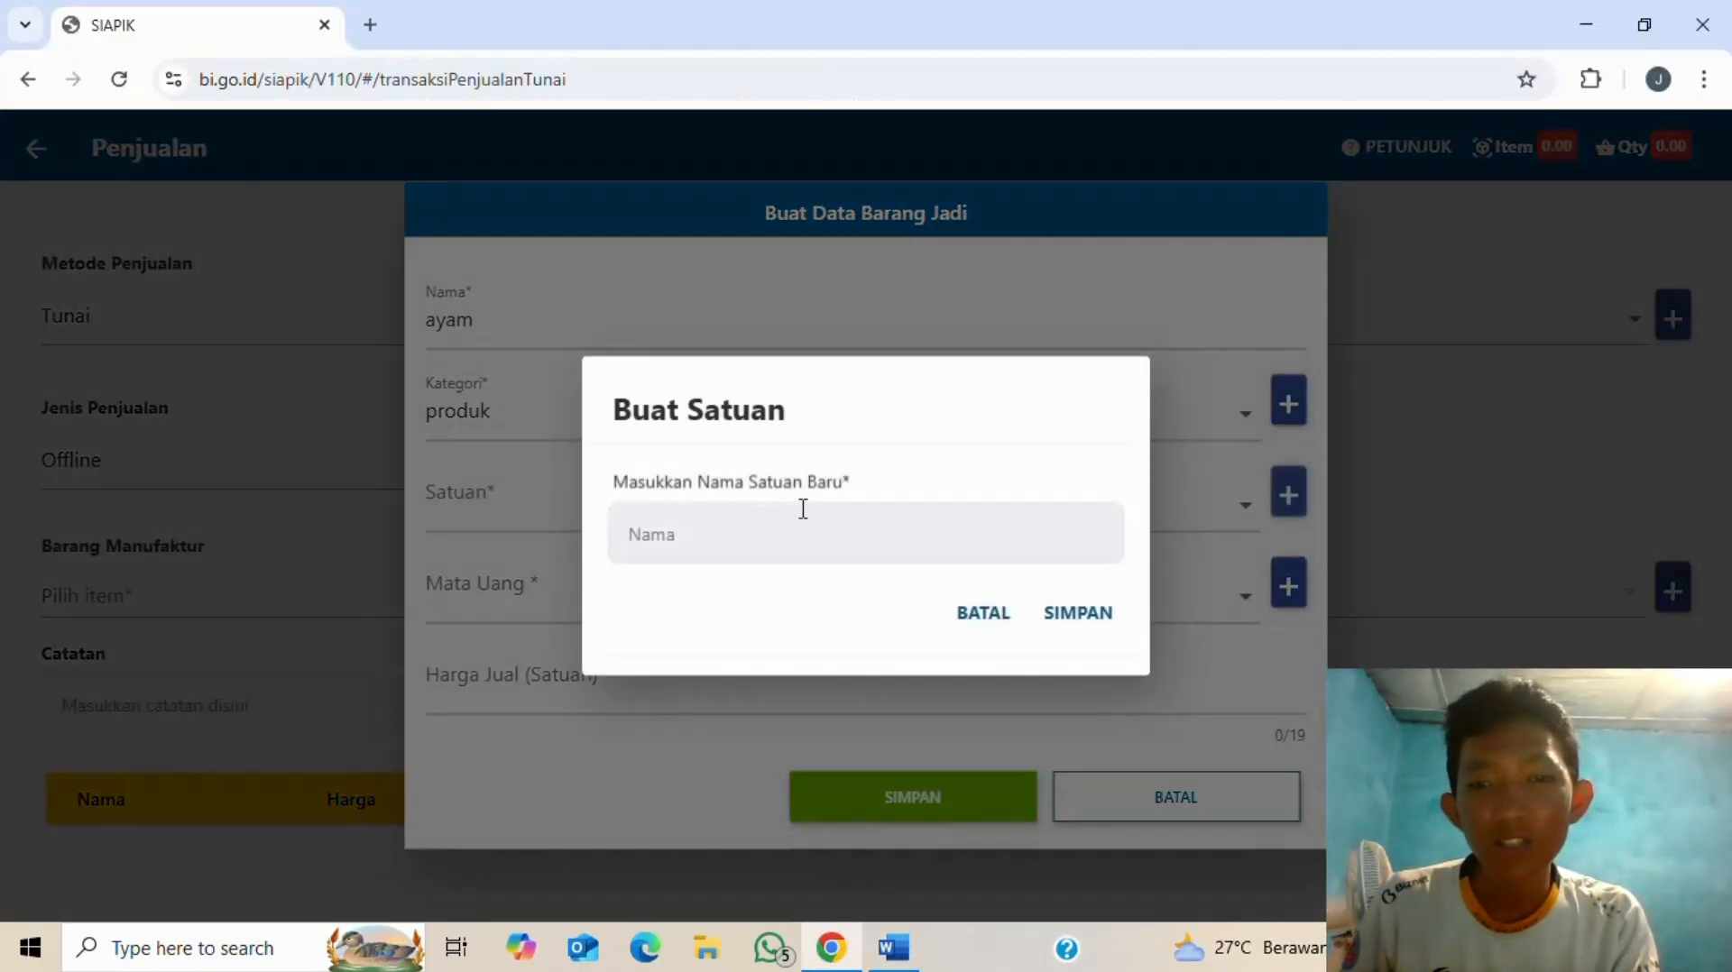
text(pake)
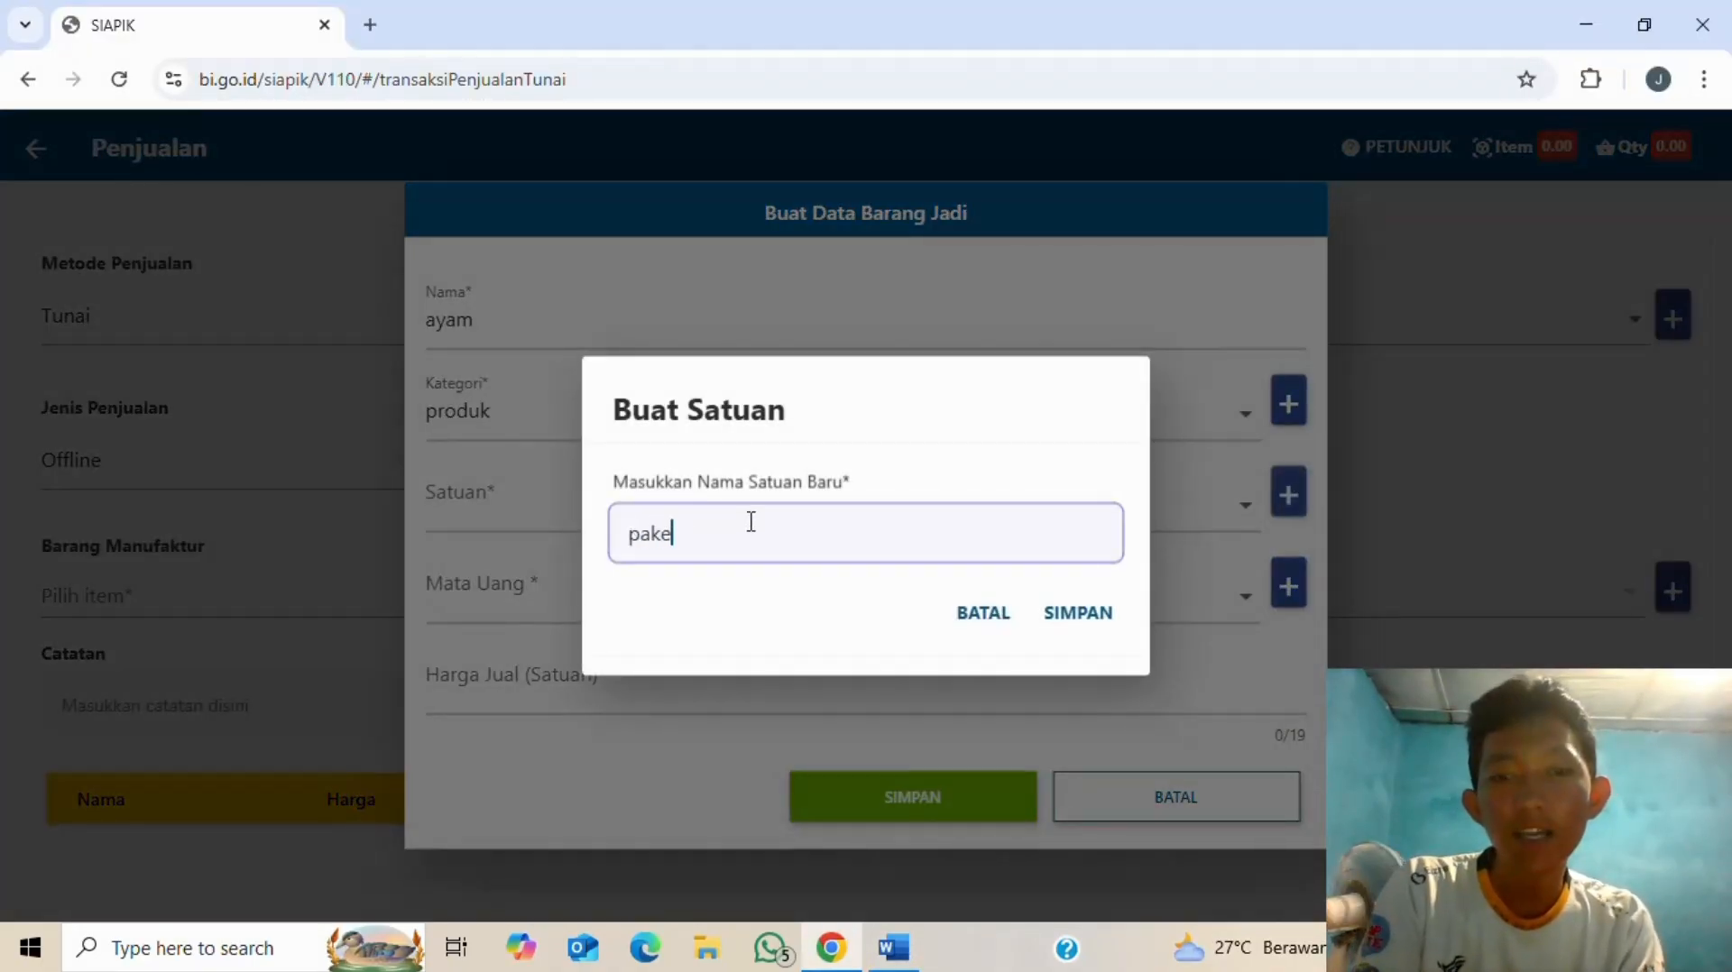
text(t)
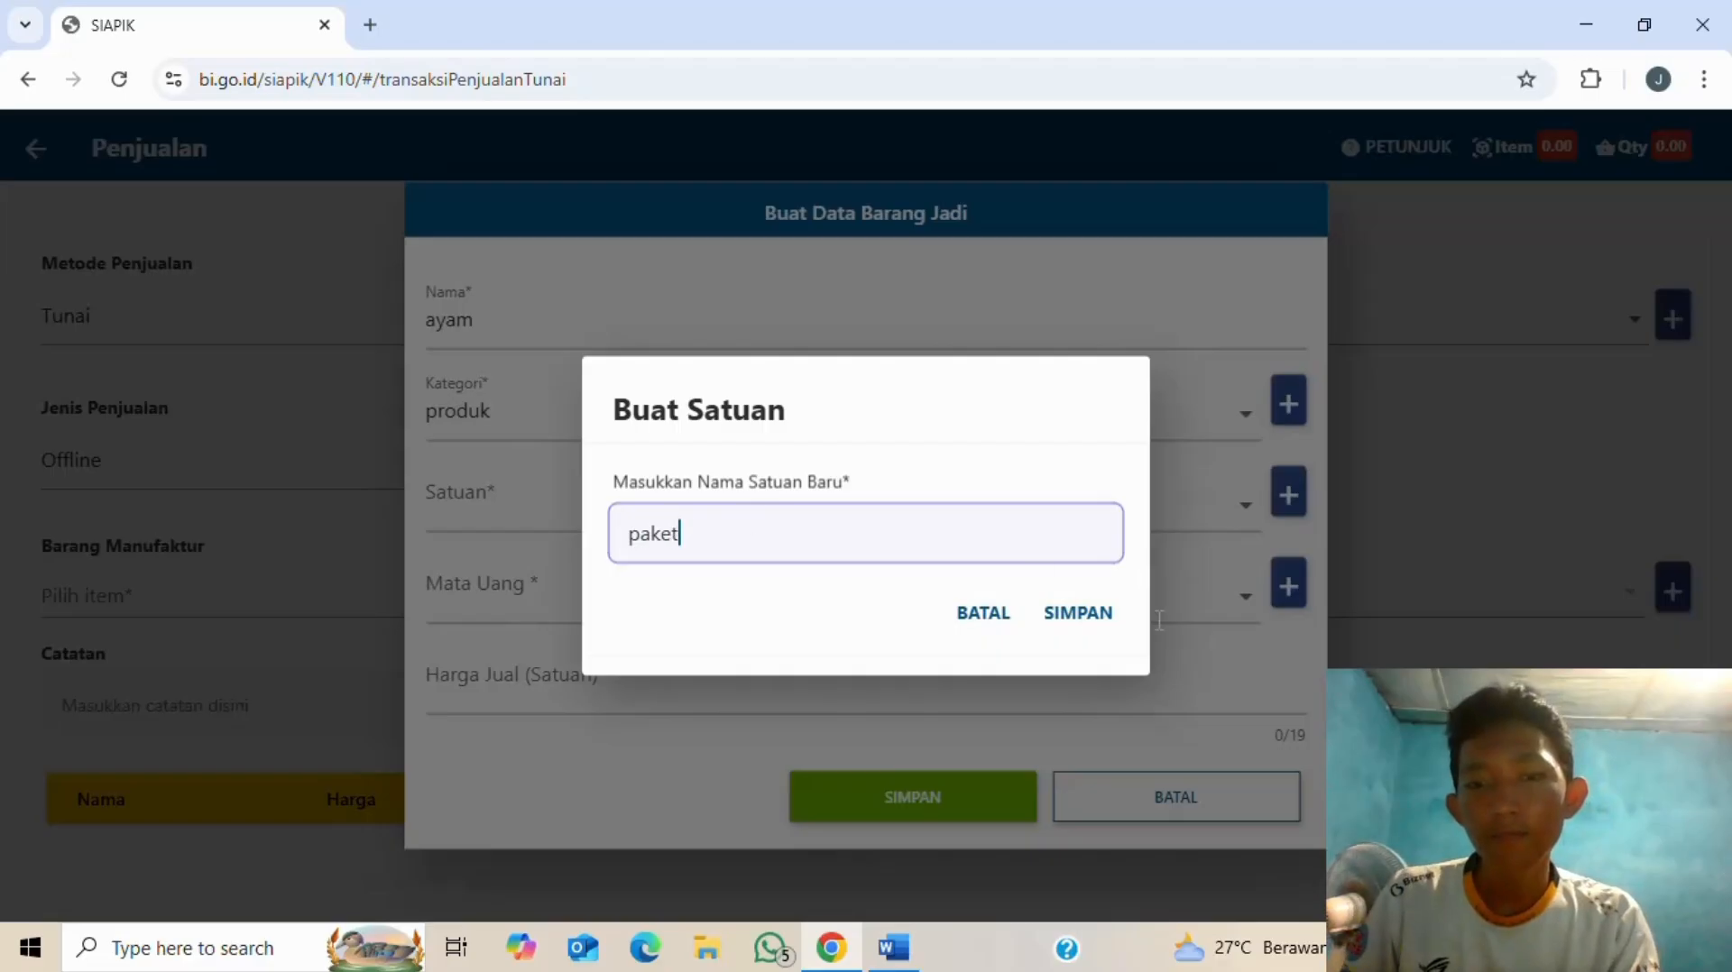
click(1102, 616)
click(846, 602)
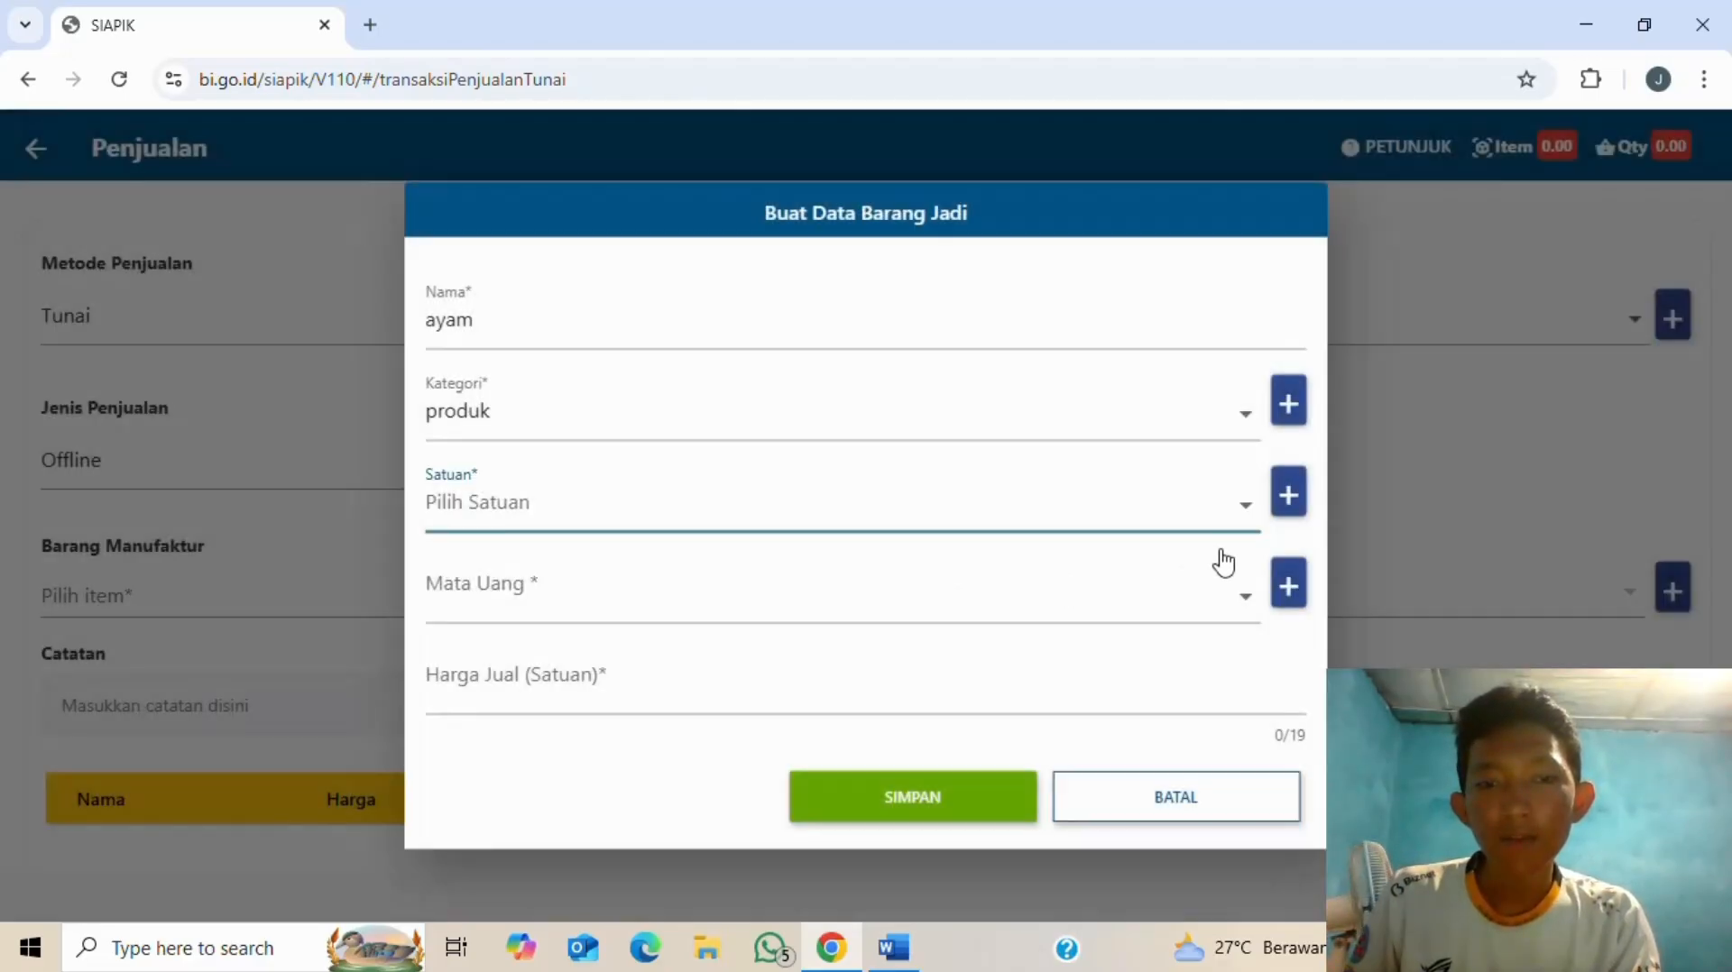
click(1240, 517)
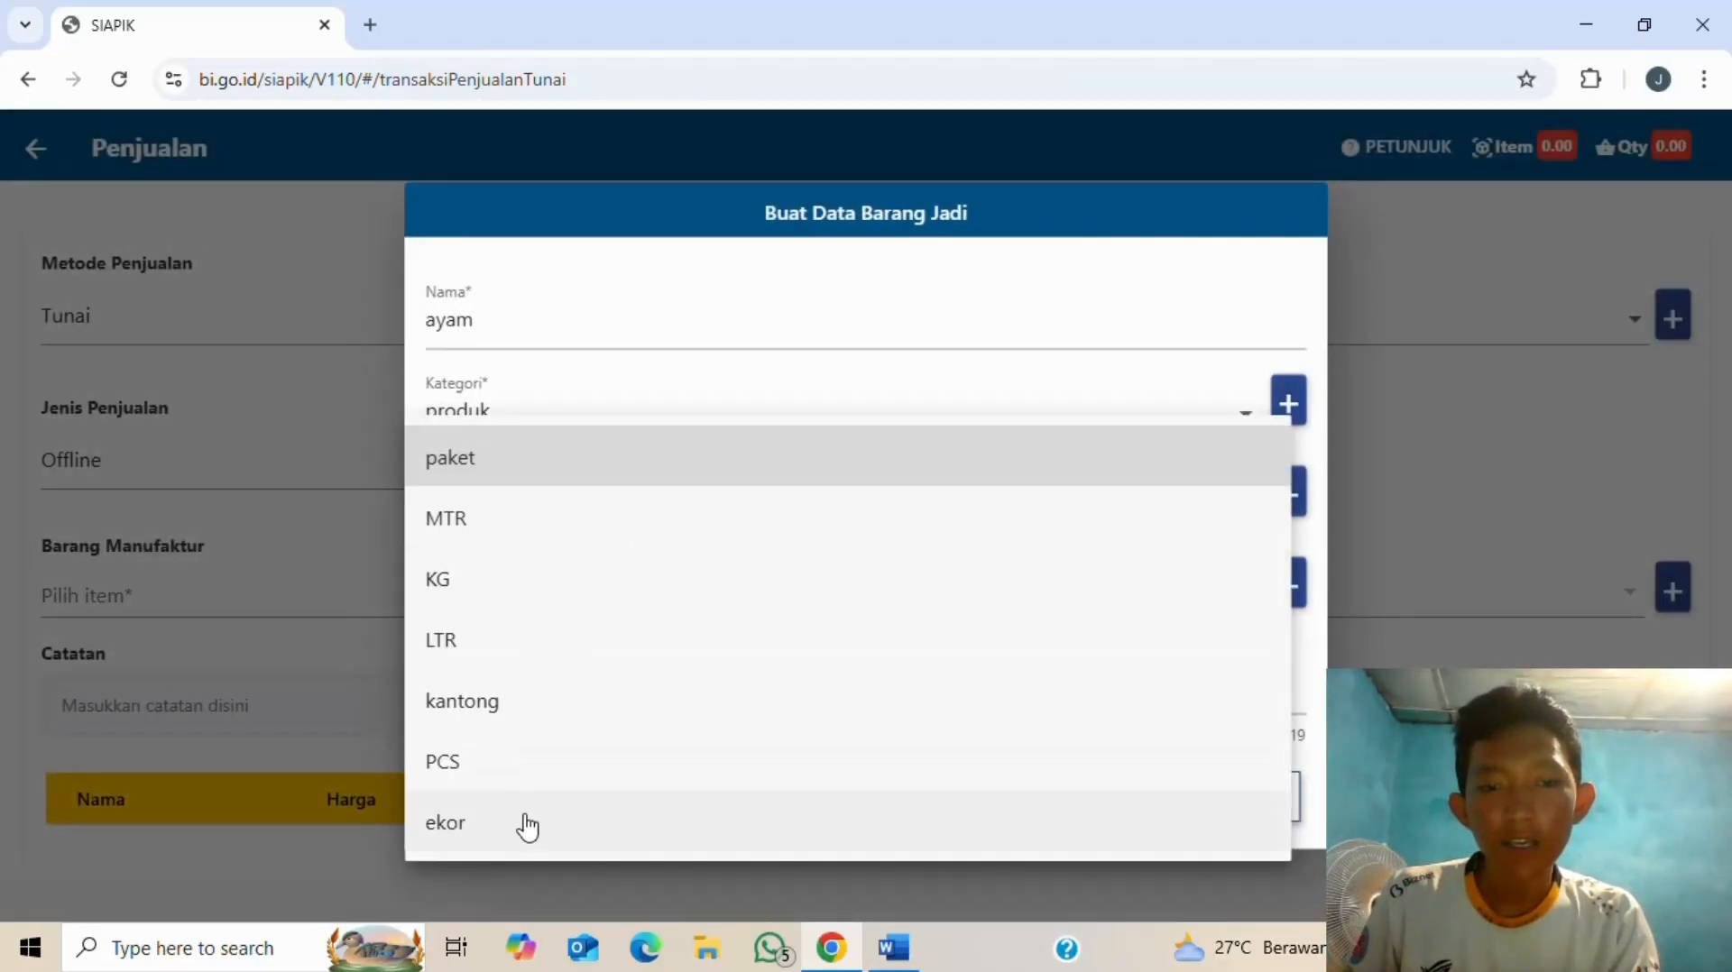
click(500, 464)
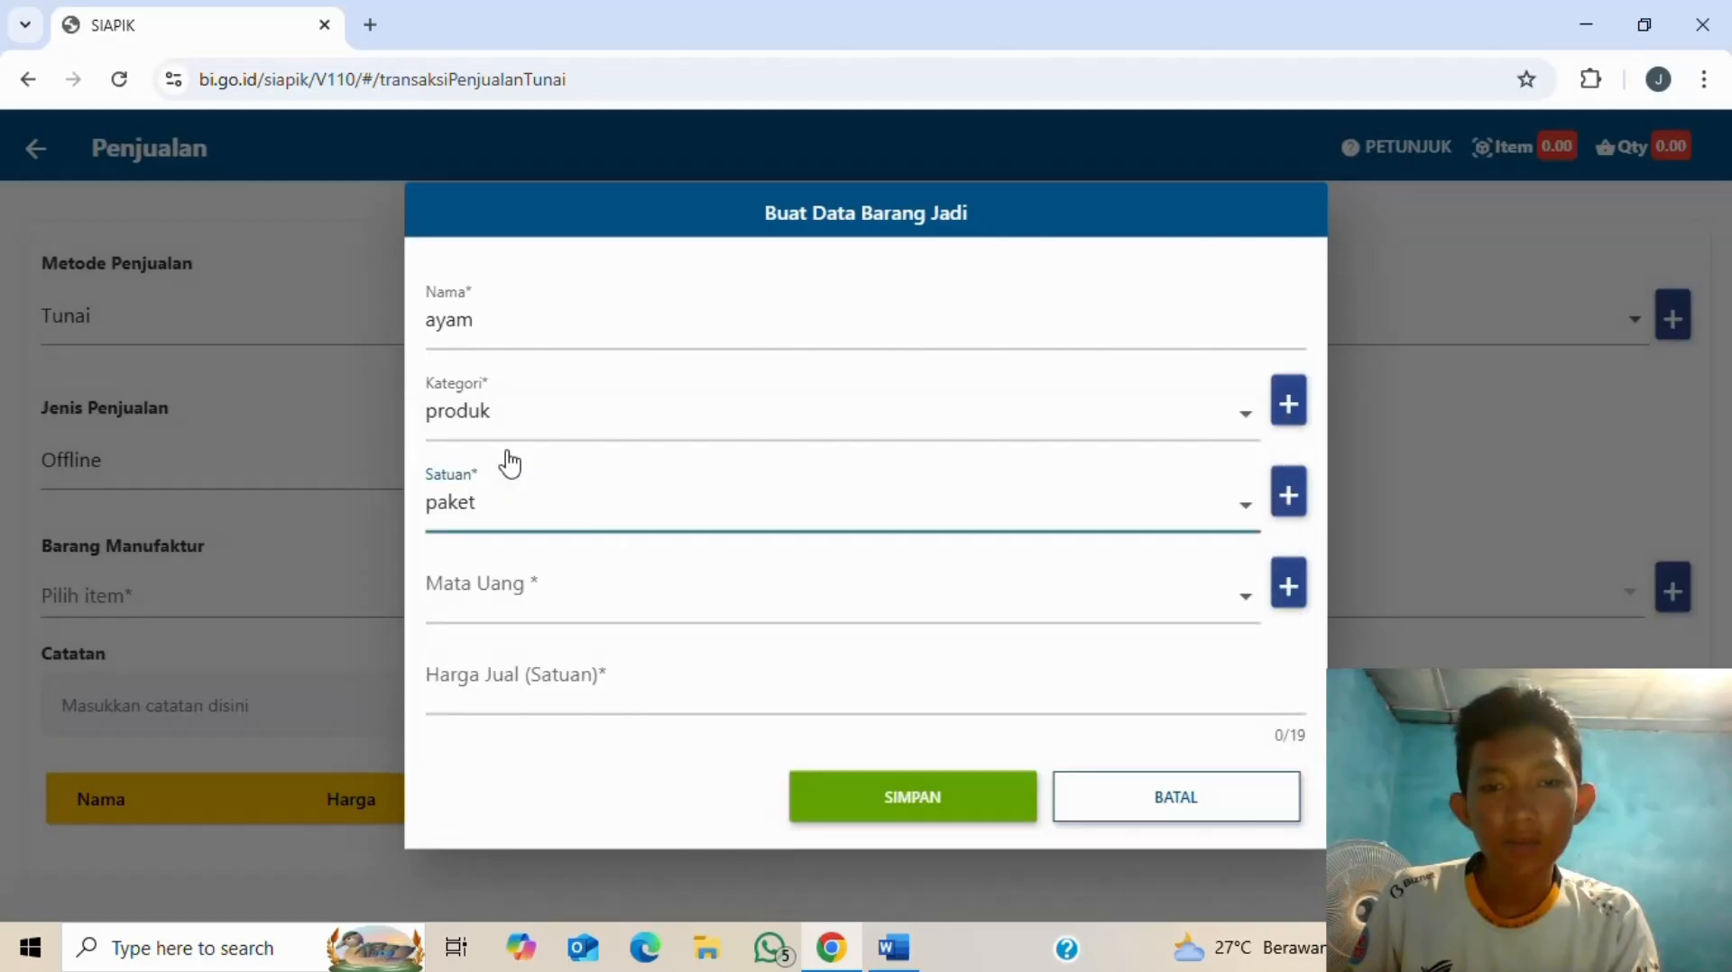
- Set currency IDR and selling price 26.000, then save the ayam product
click(636, 610)
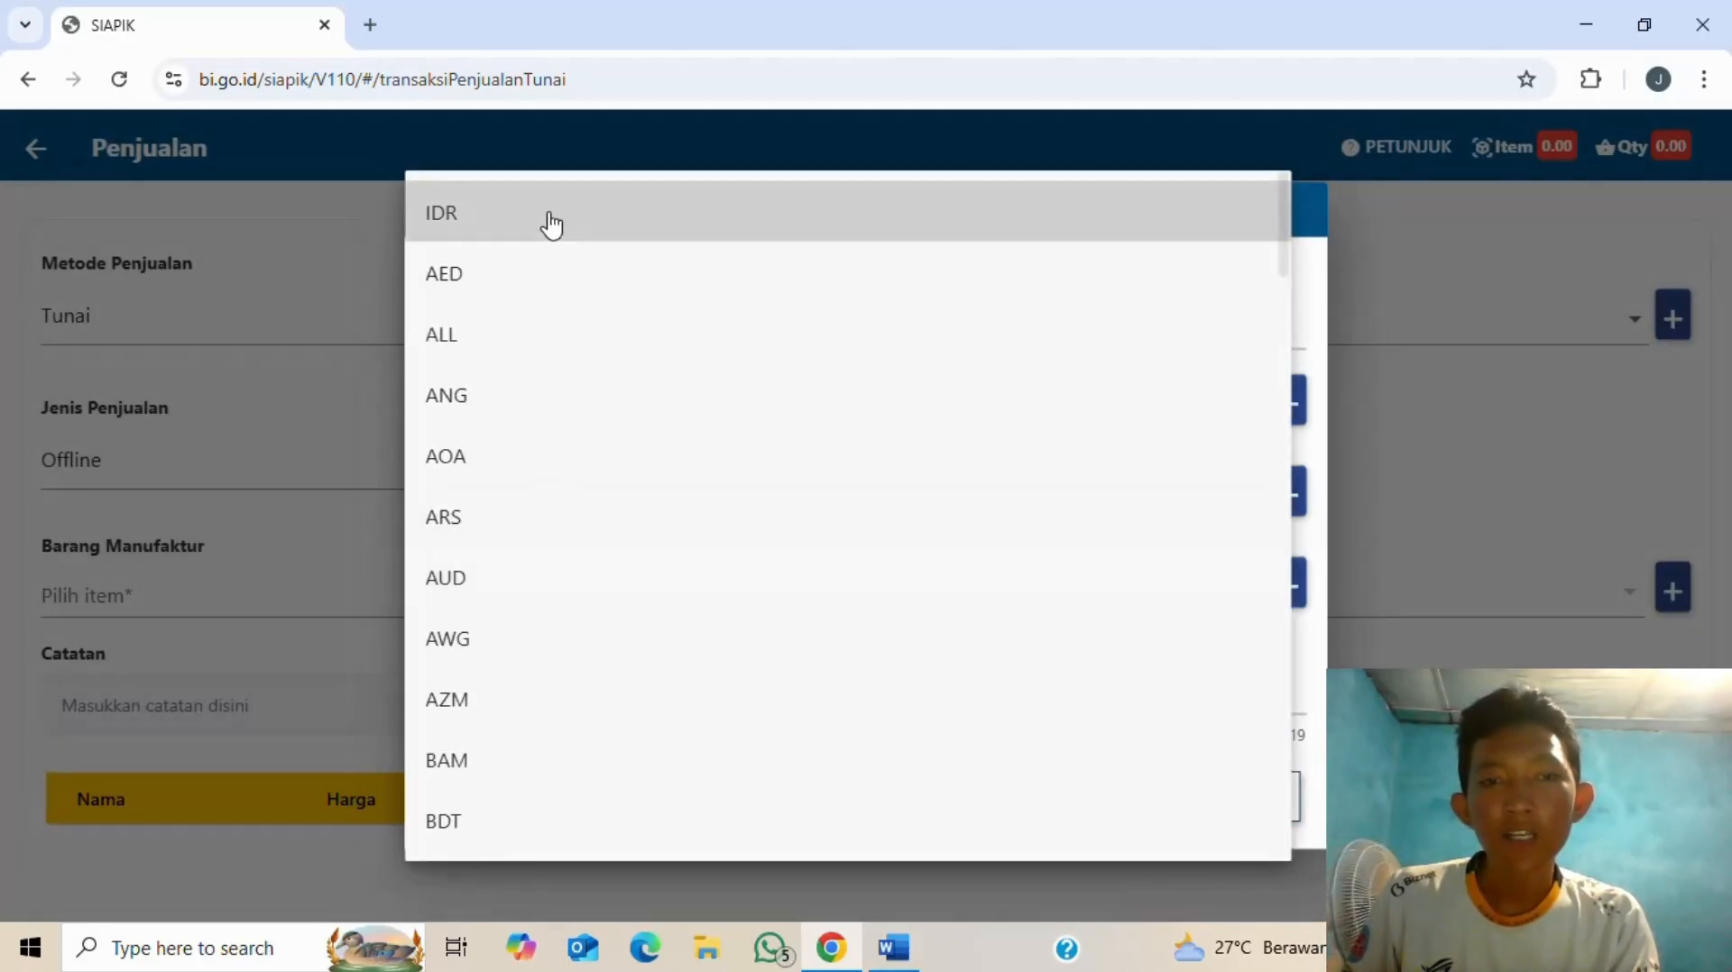
click(550, 225)
click(692, 688)
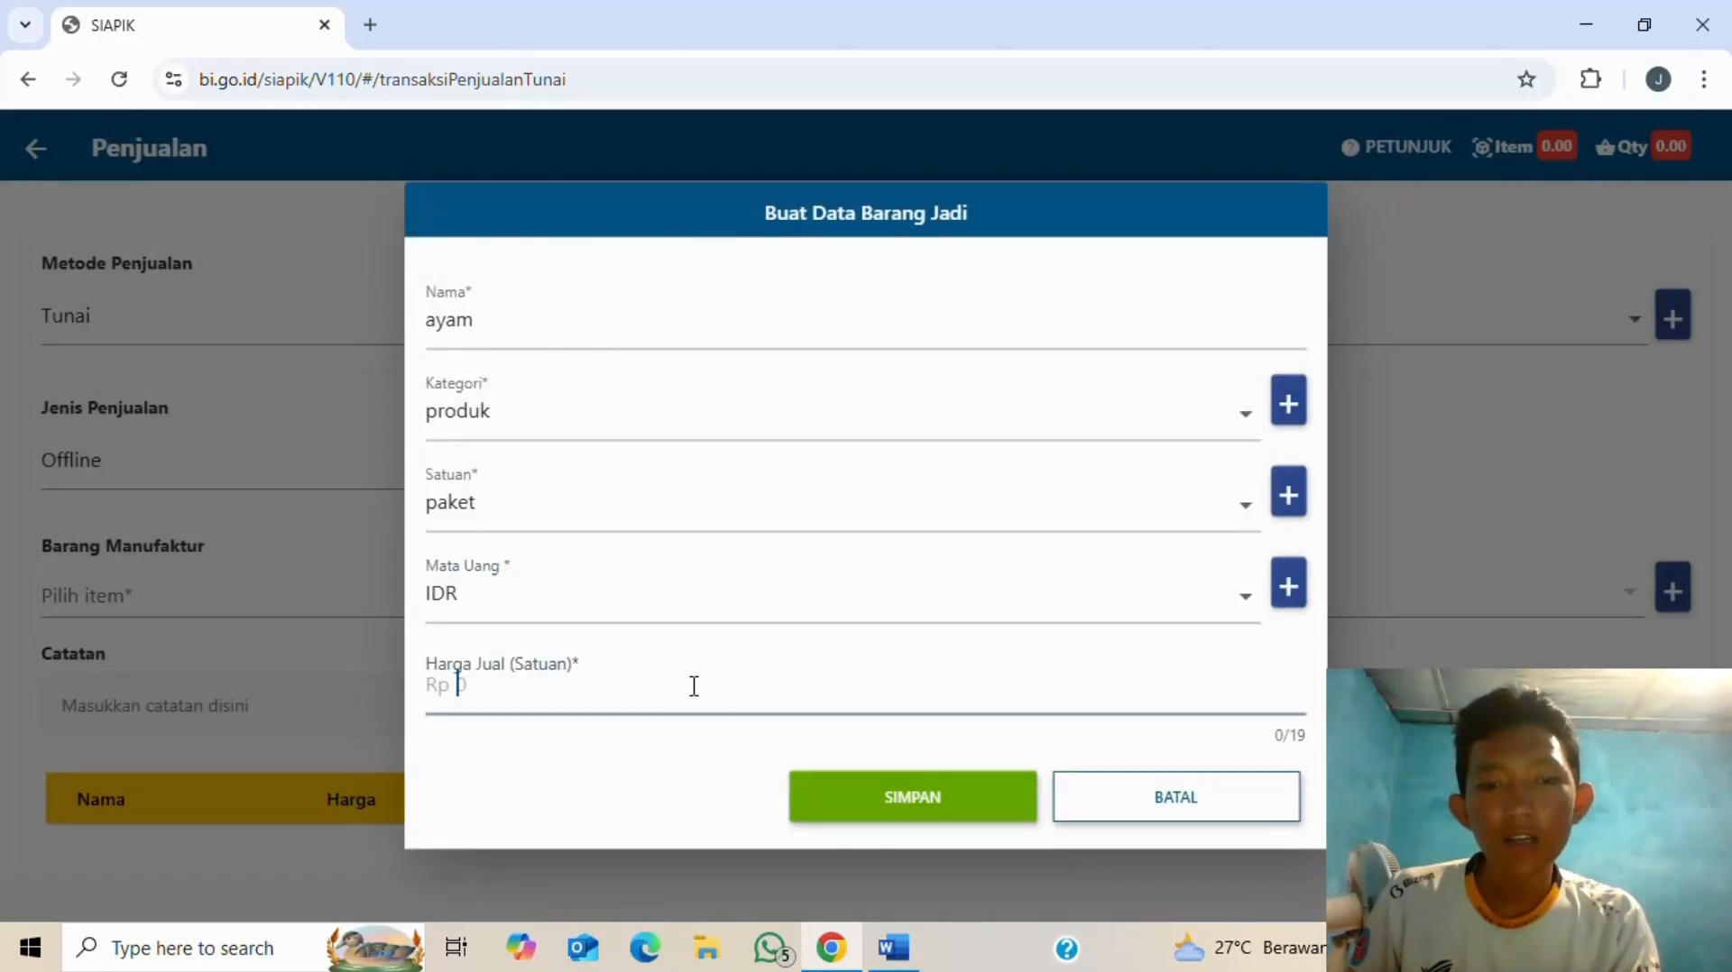
key(alt+Tab)
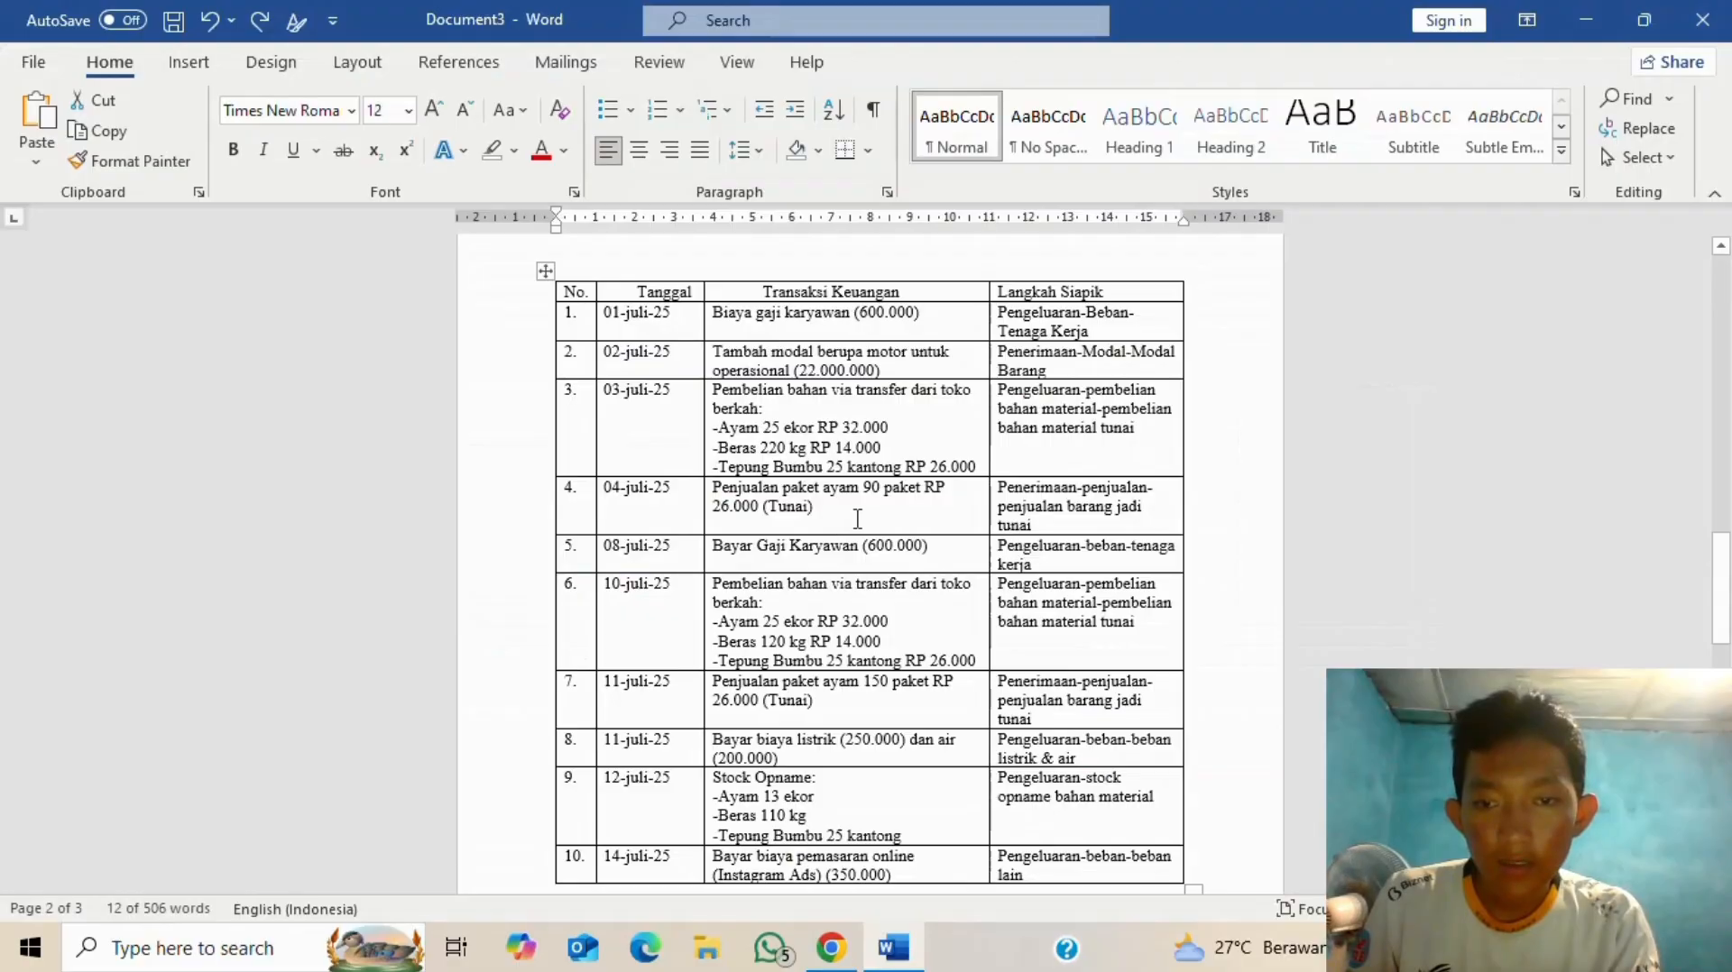
key(alt+Tab)
text(2)
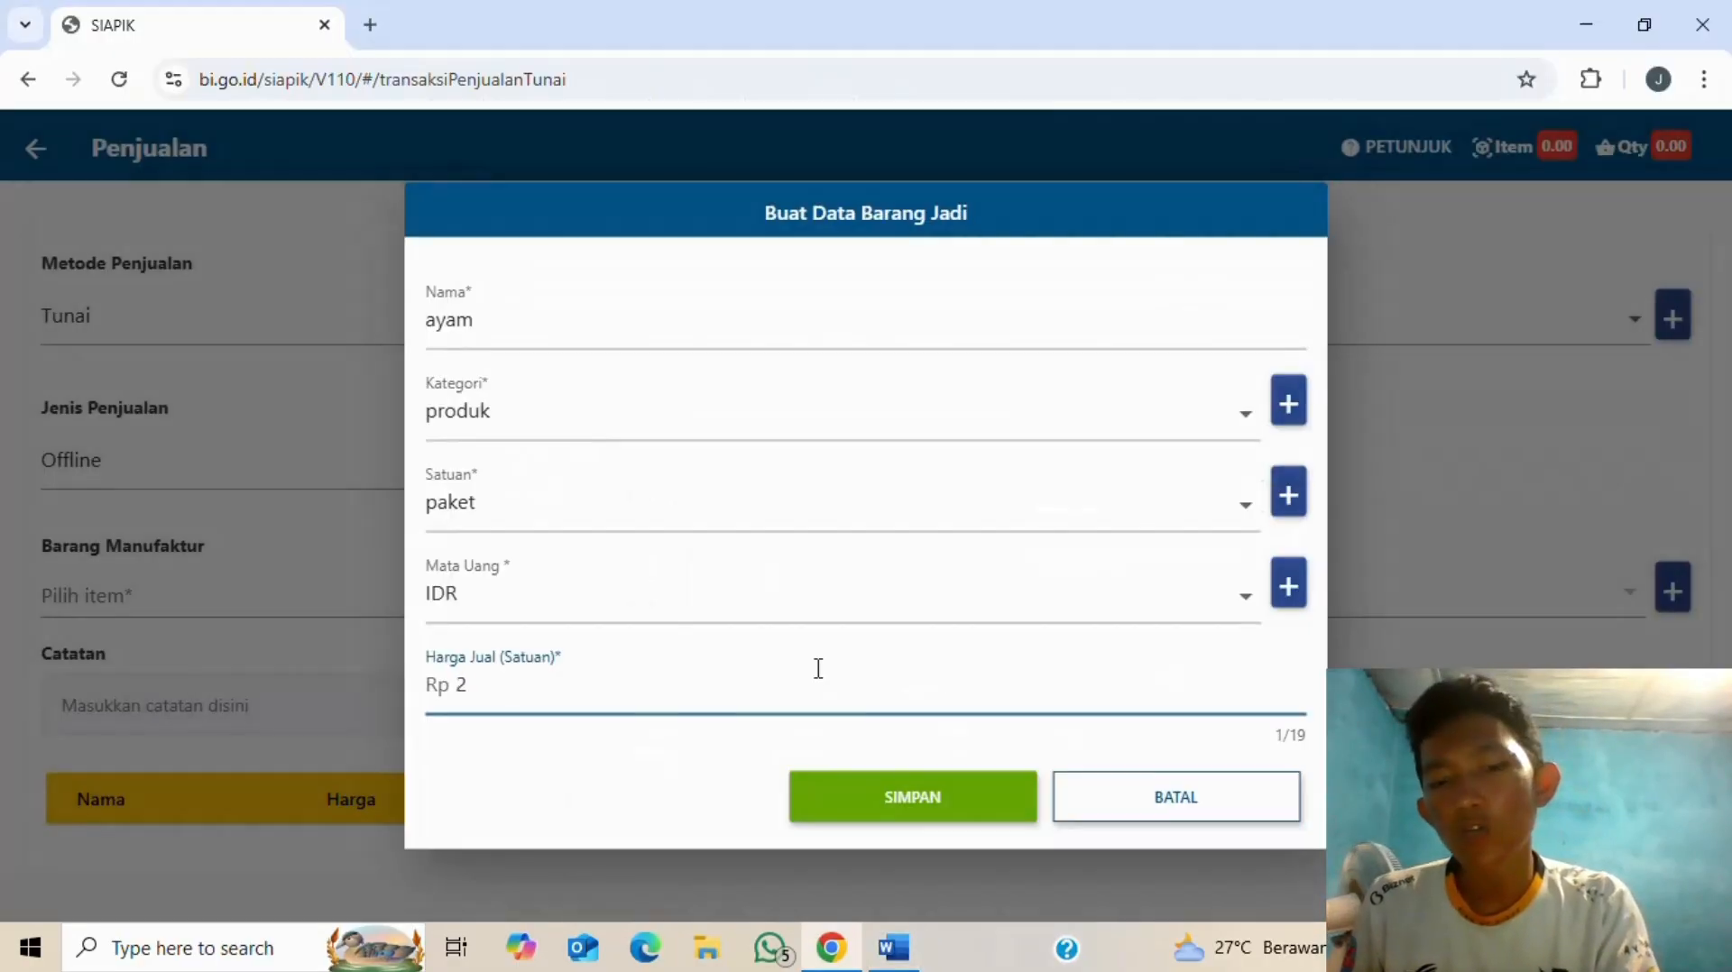
text(6.000)
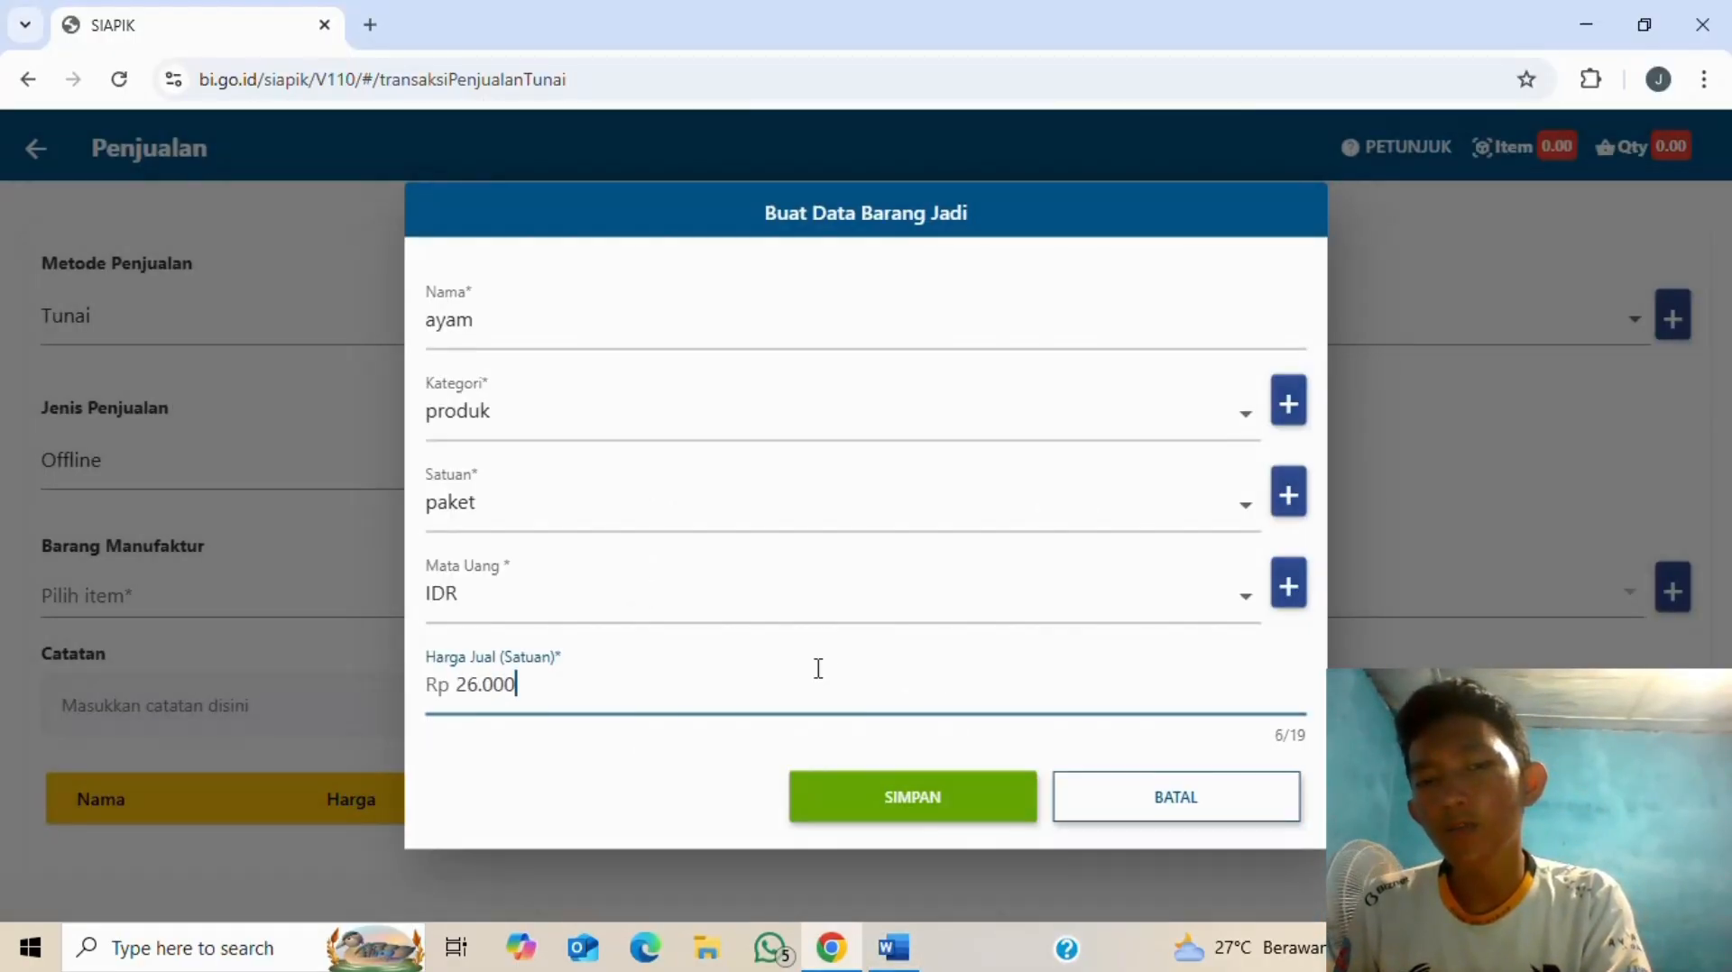
click(995, 783)
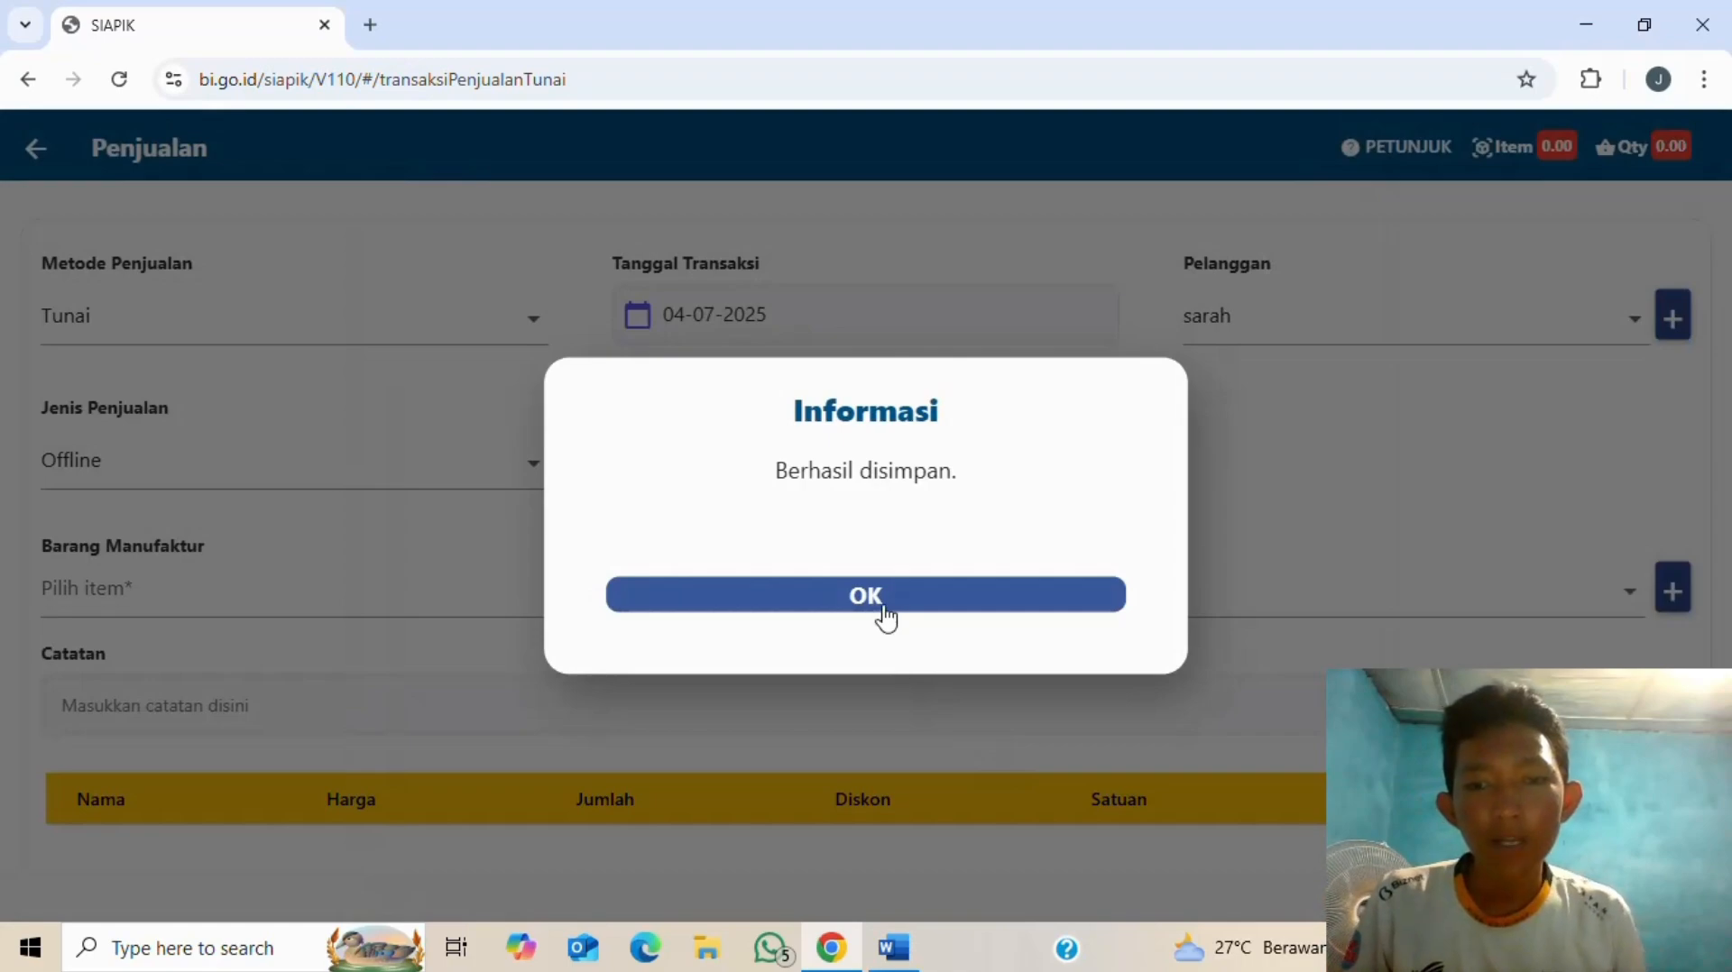
- Add ayam to the sale with a quantity of 90
click(883, 599)
click(1548, 619)
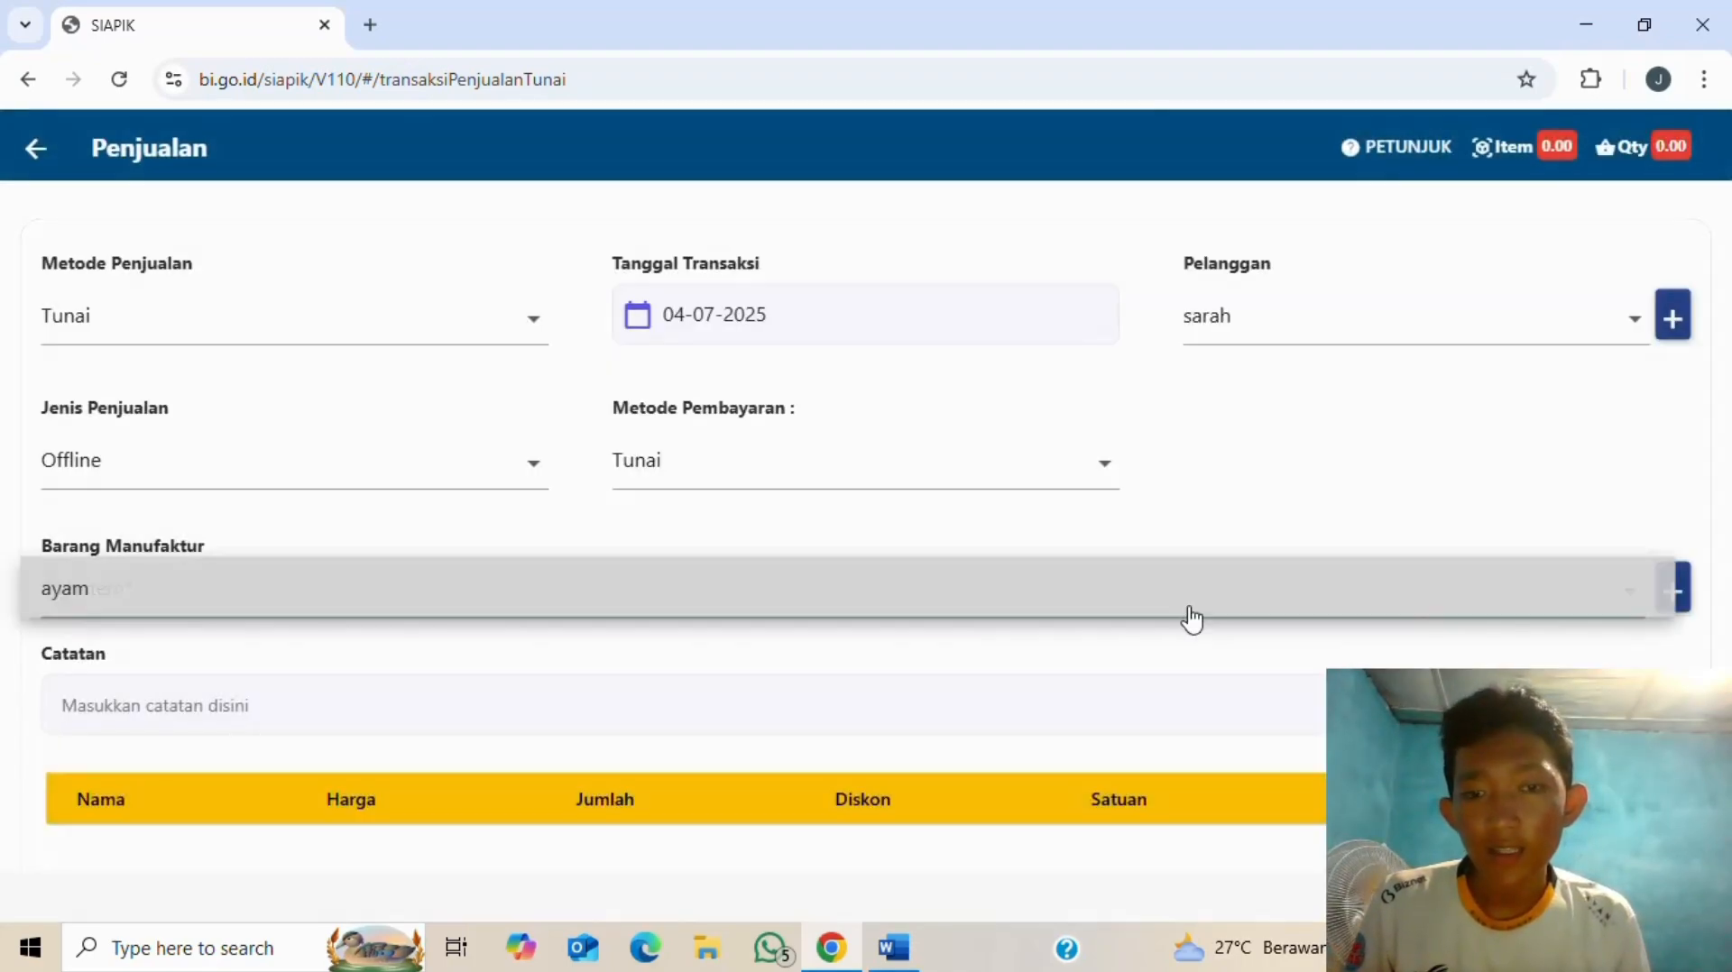
click(406, 587)
click(839, 512)
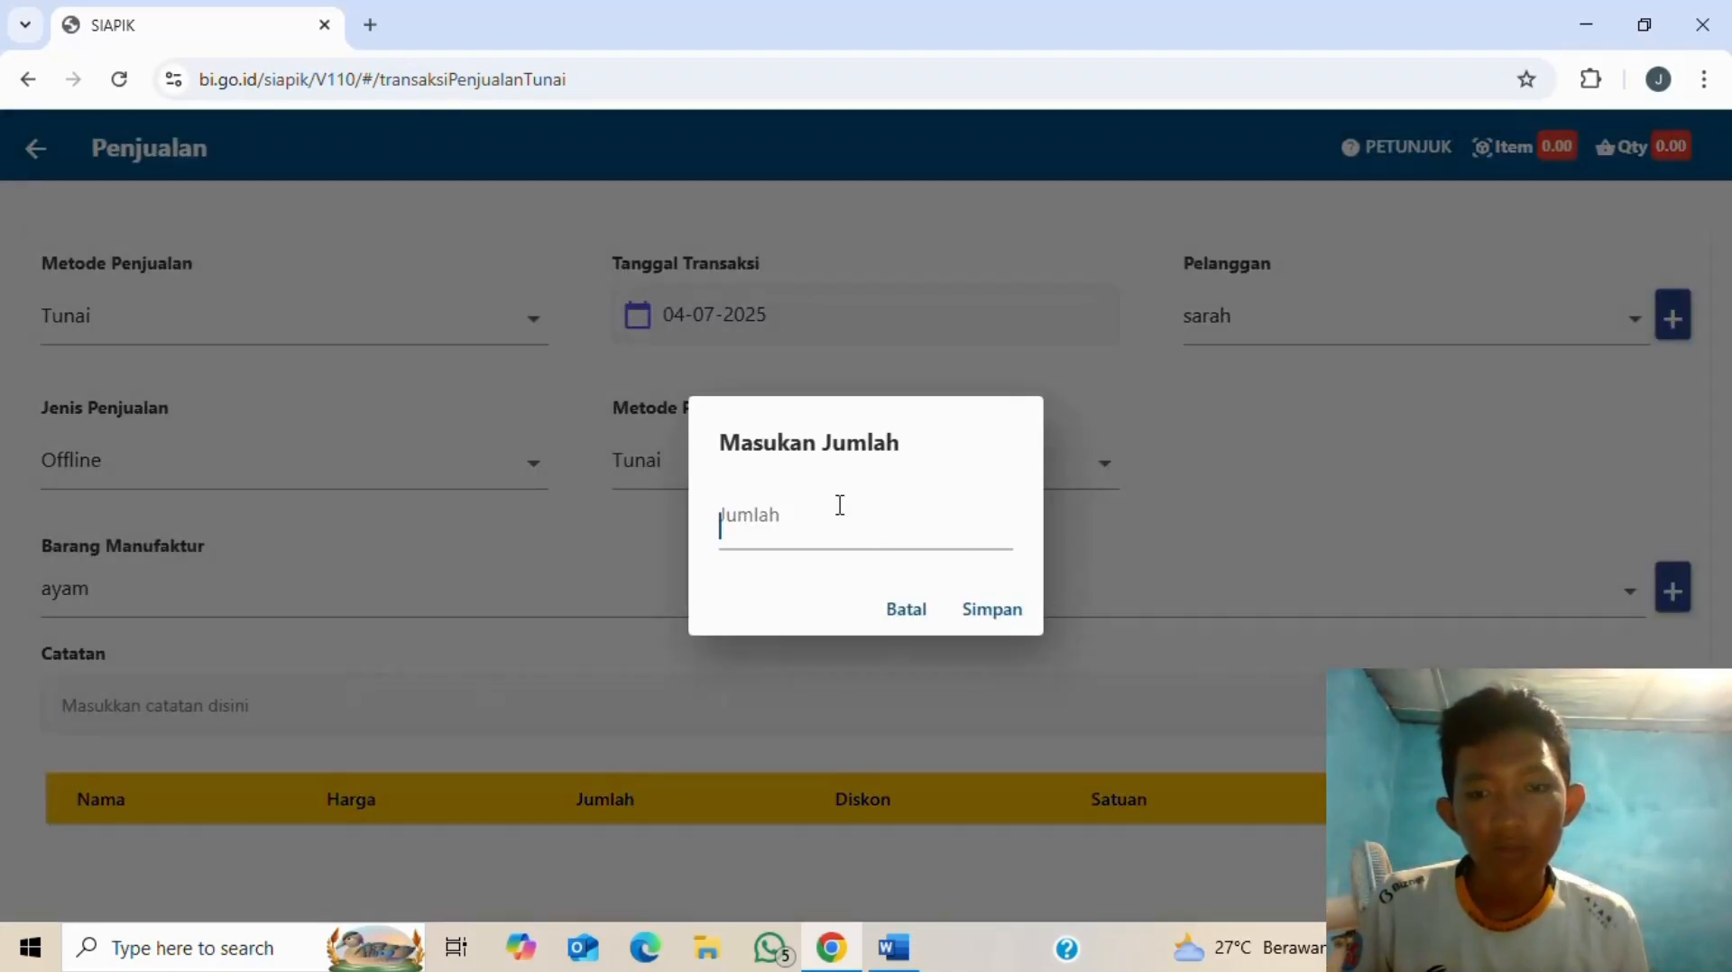
key(alt+Tab)
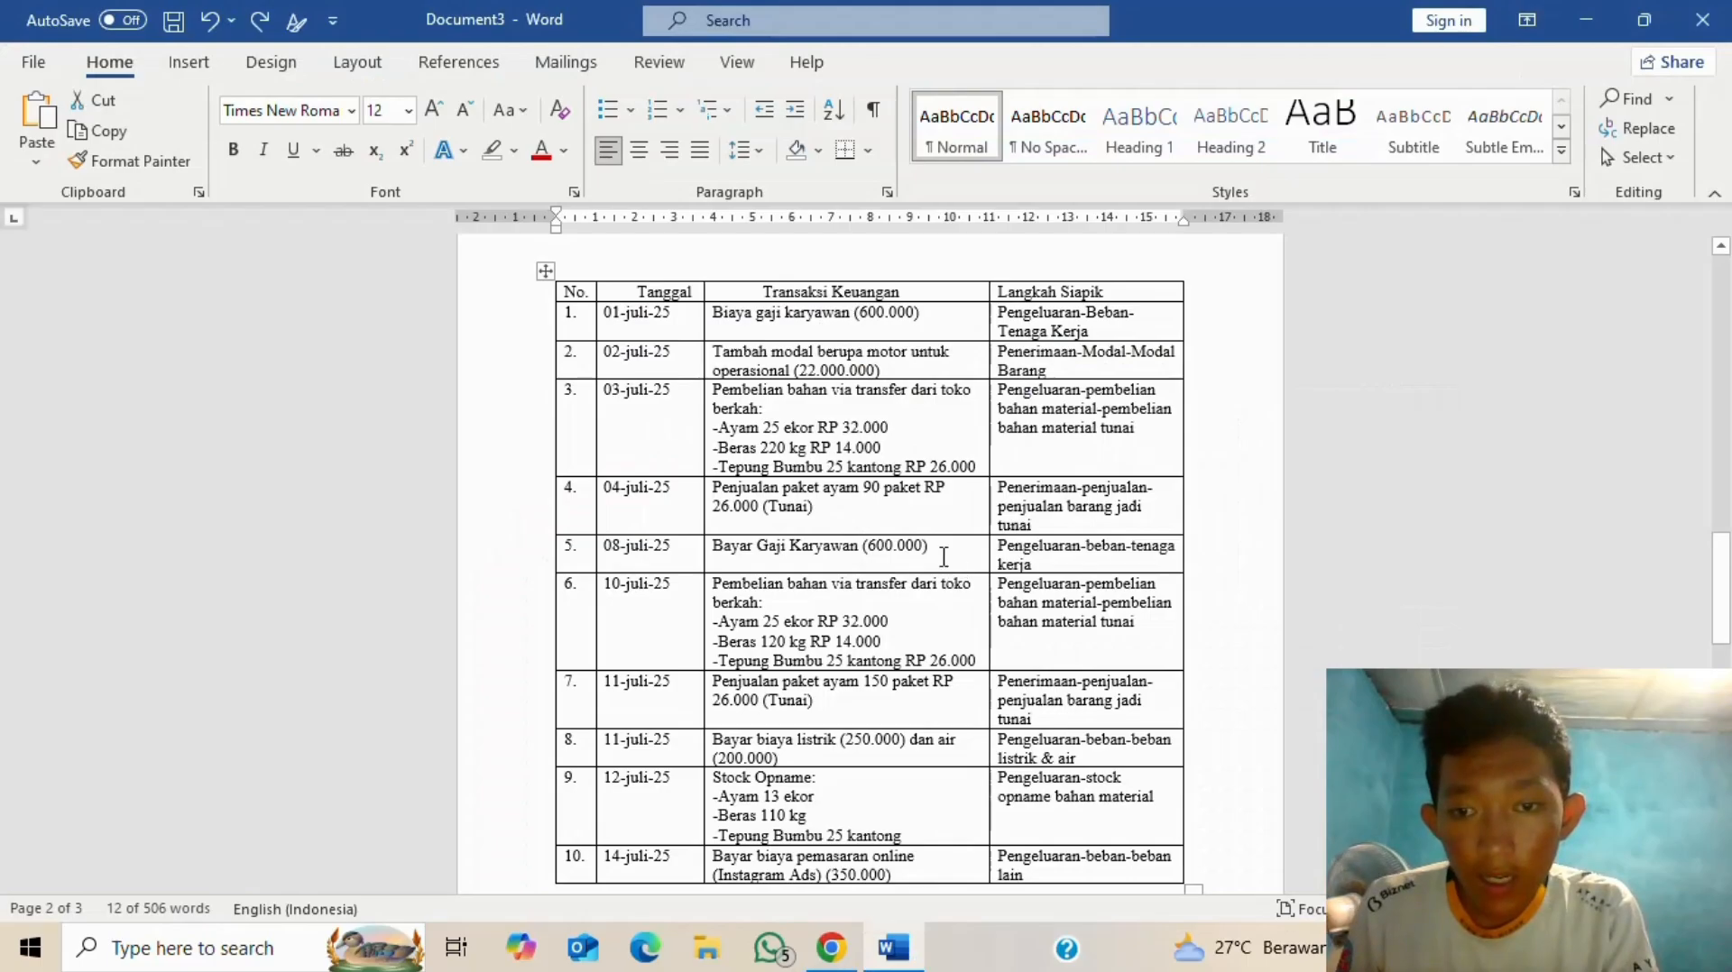
key(alt+Tab)
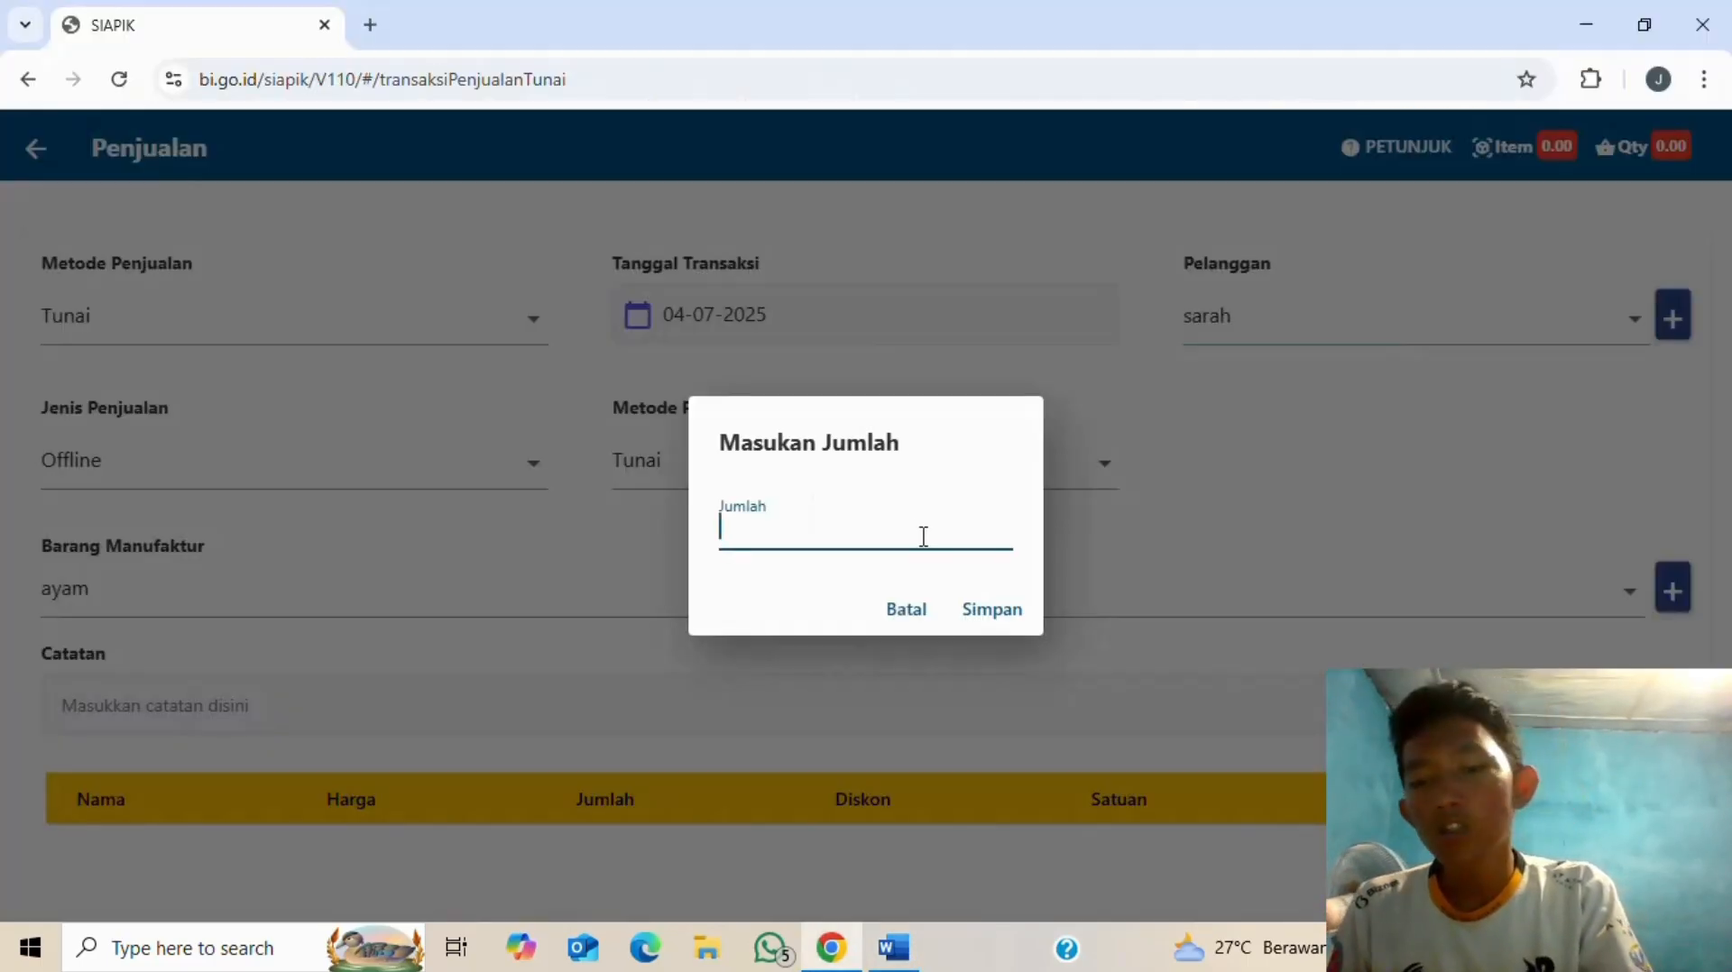
text(90)
click(987, 609)
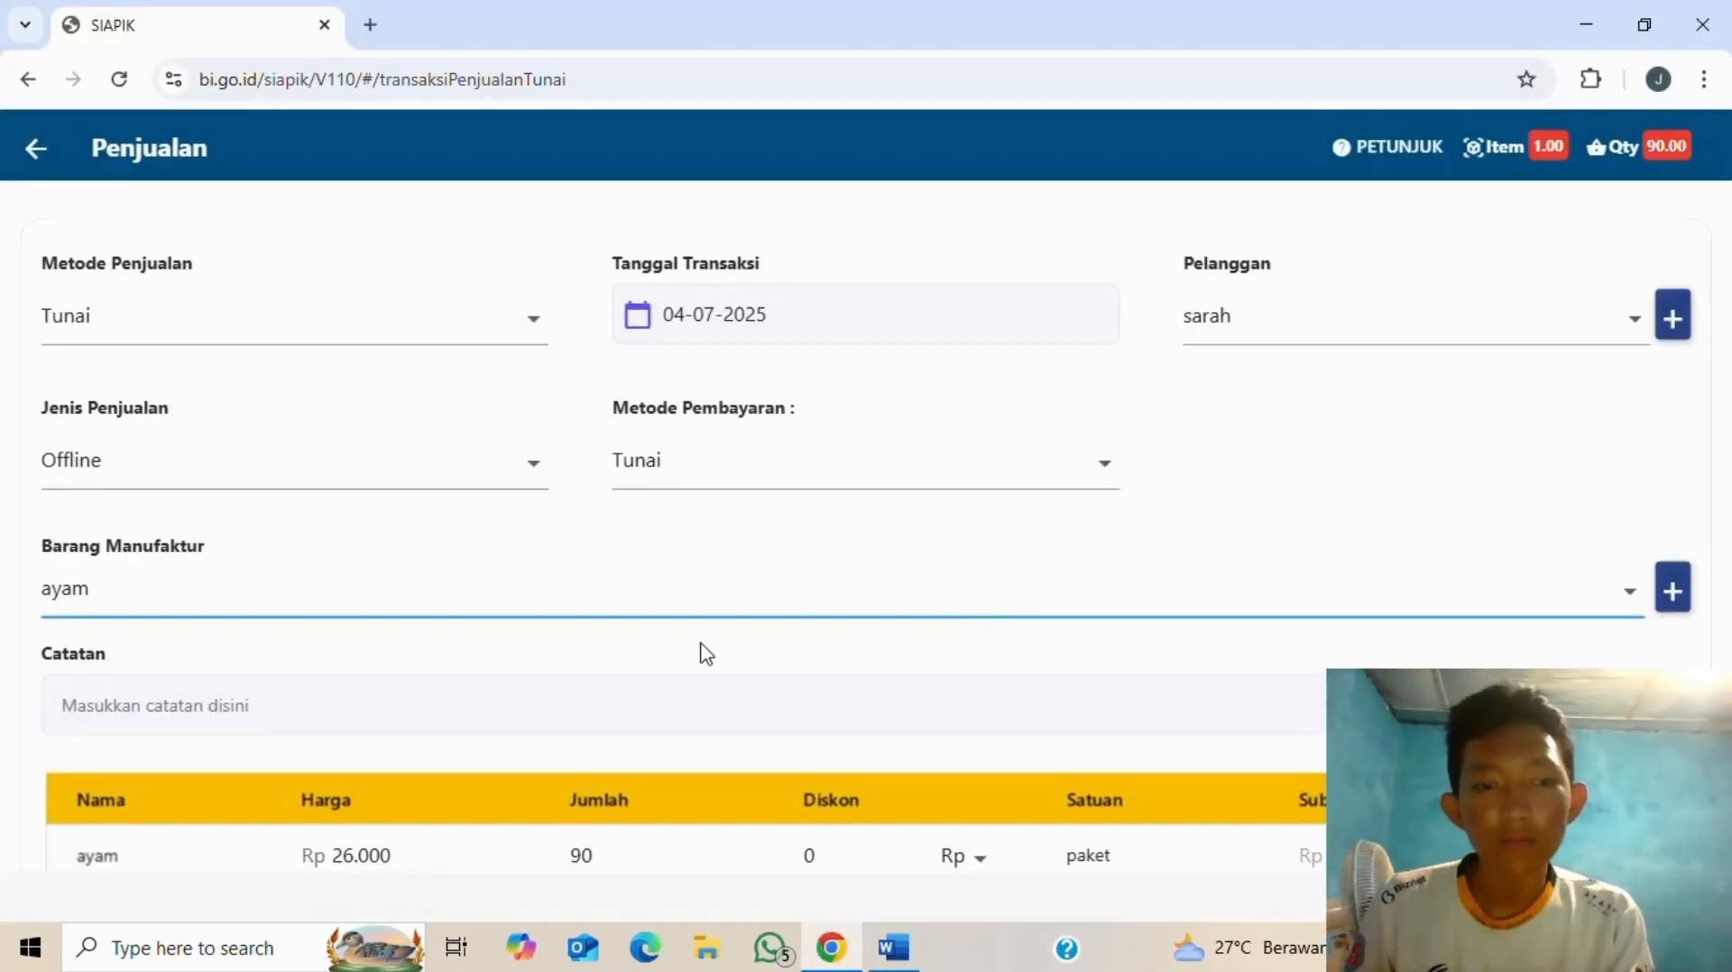
scroll(686, 699, down, 1)
- Write the sale note 'penjualan paket ayam' and check the Rp 2.340.000 total
click(599, 578)
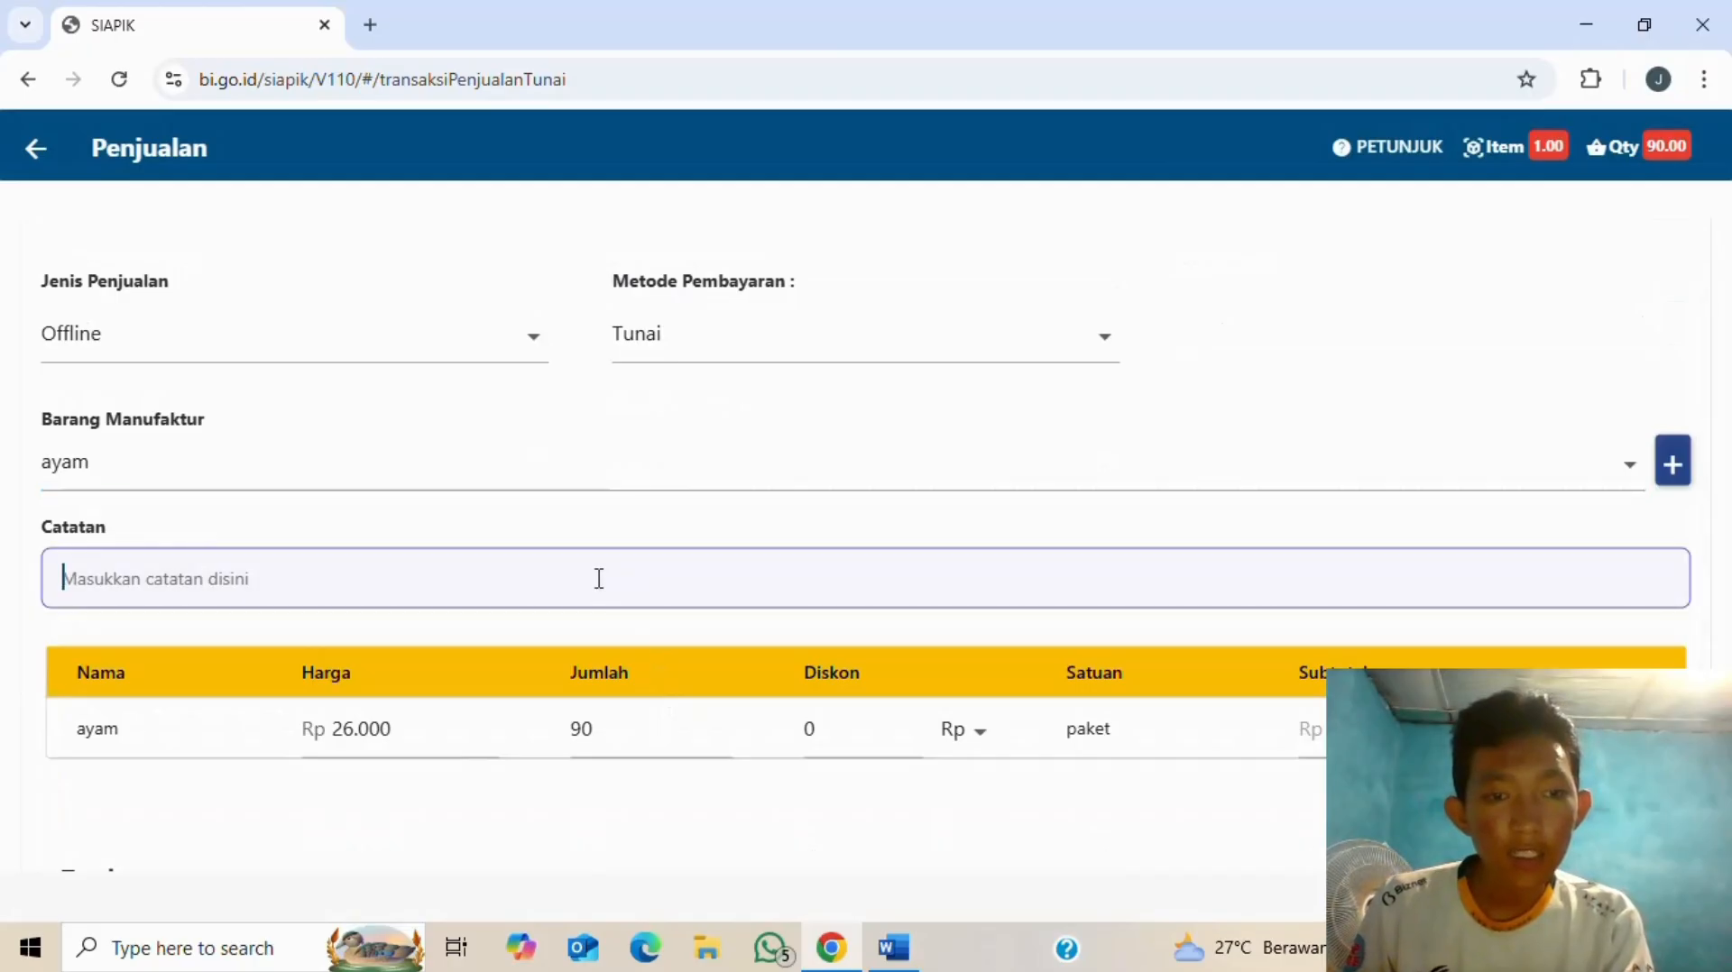
key(alt+Tab)
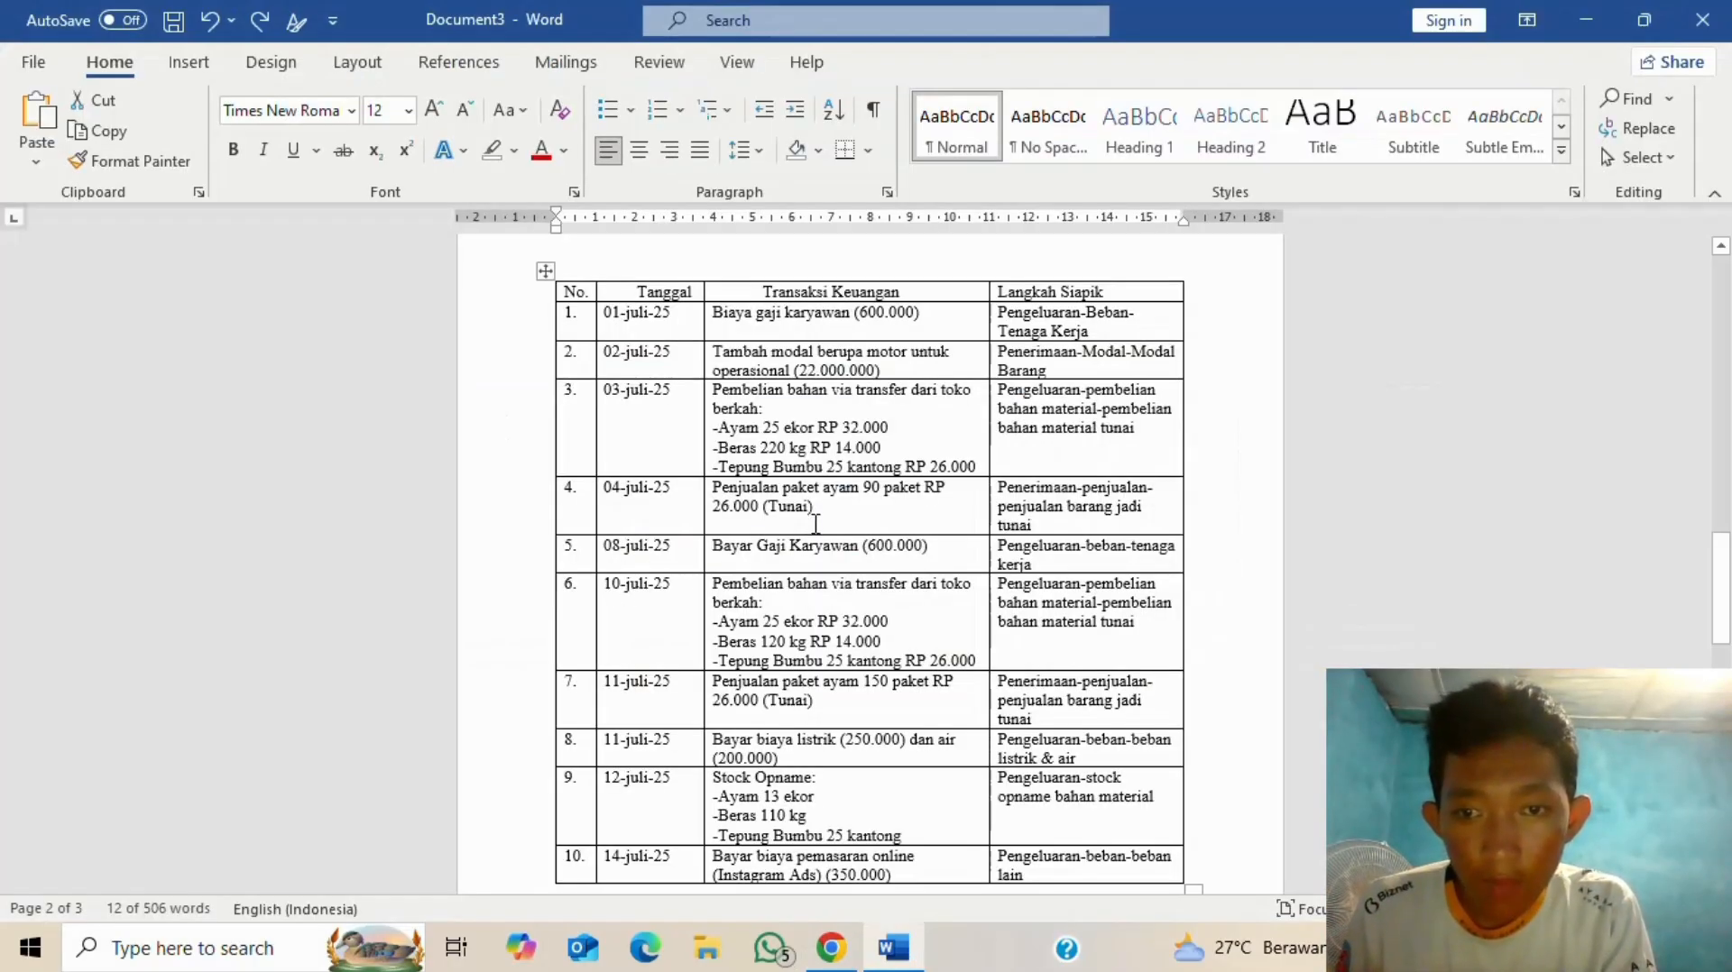
key(alt+Tab)
text(p)
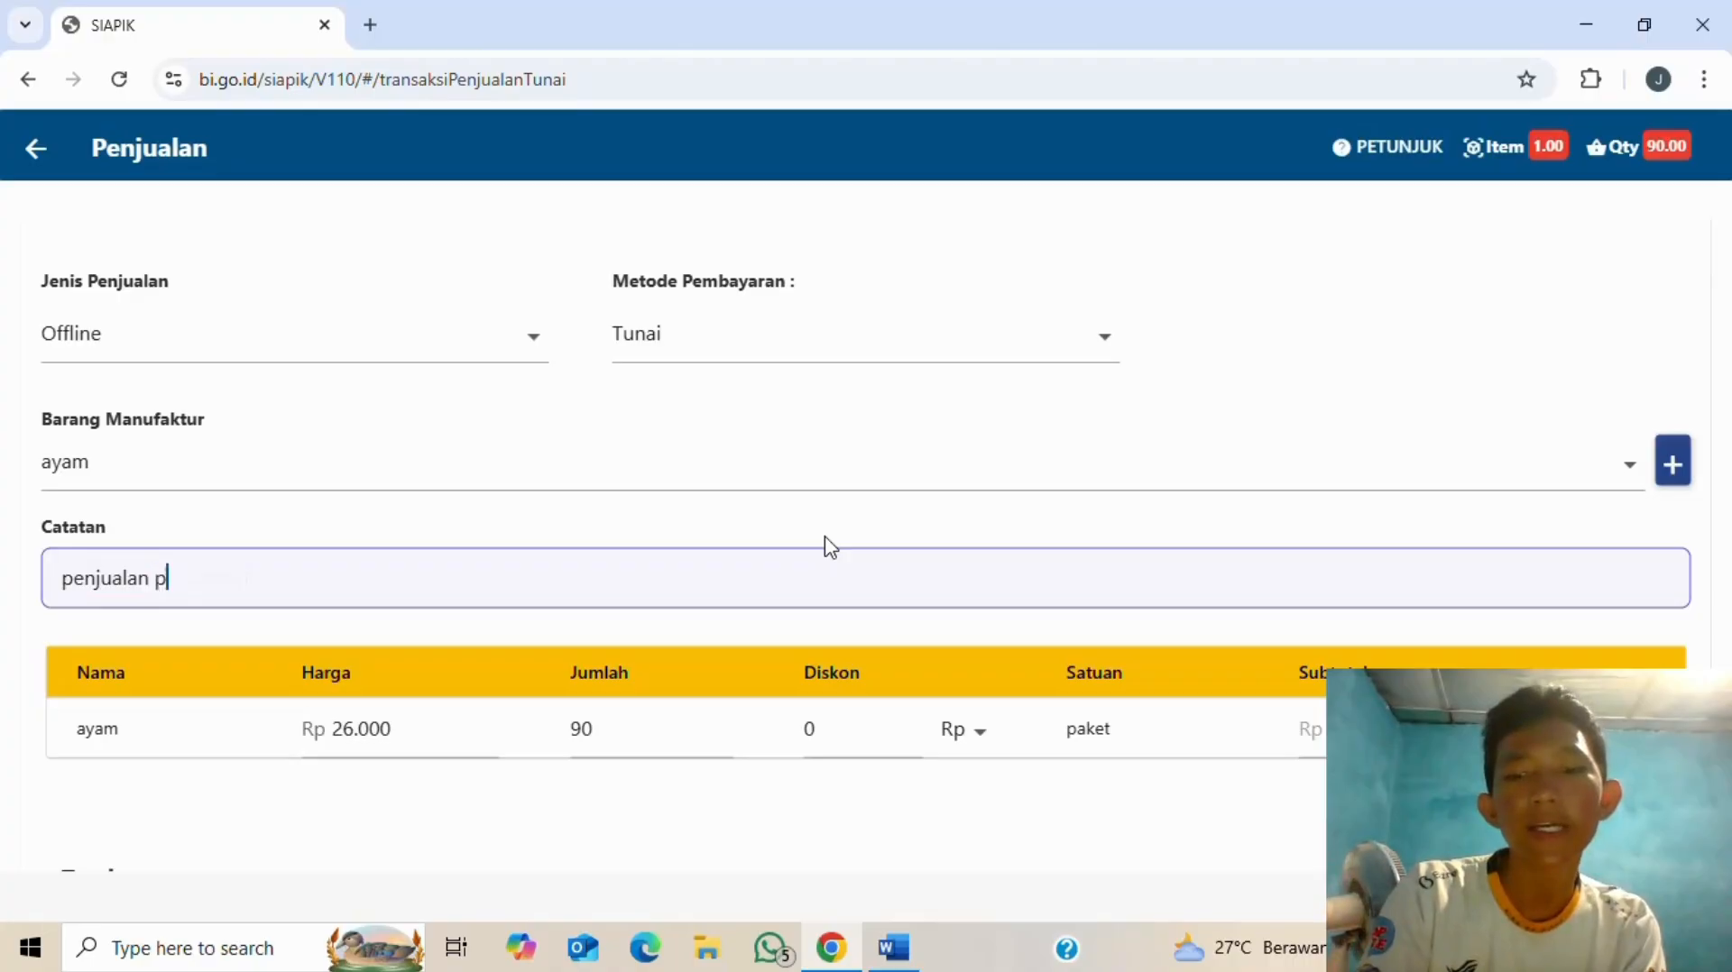
text(enjualan paket ayam)
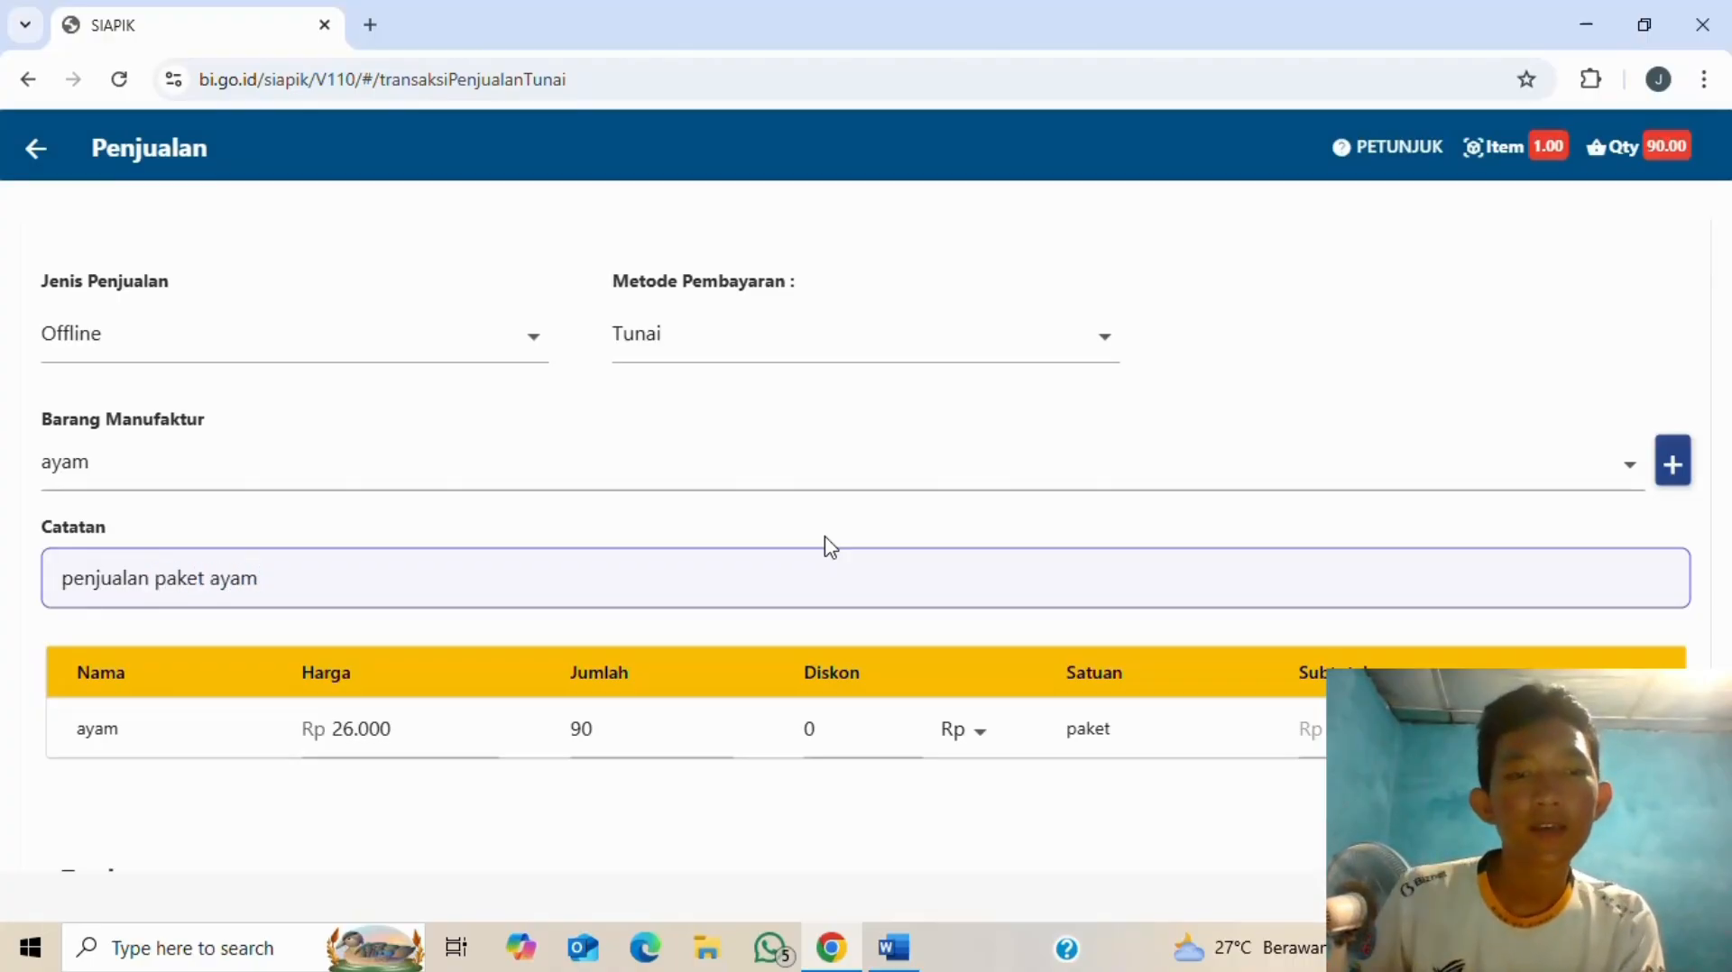
scroll(829, 546, down, 3)
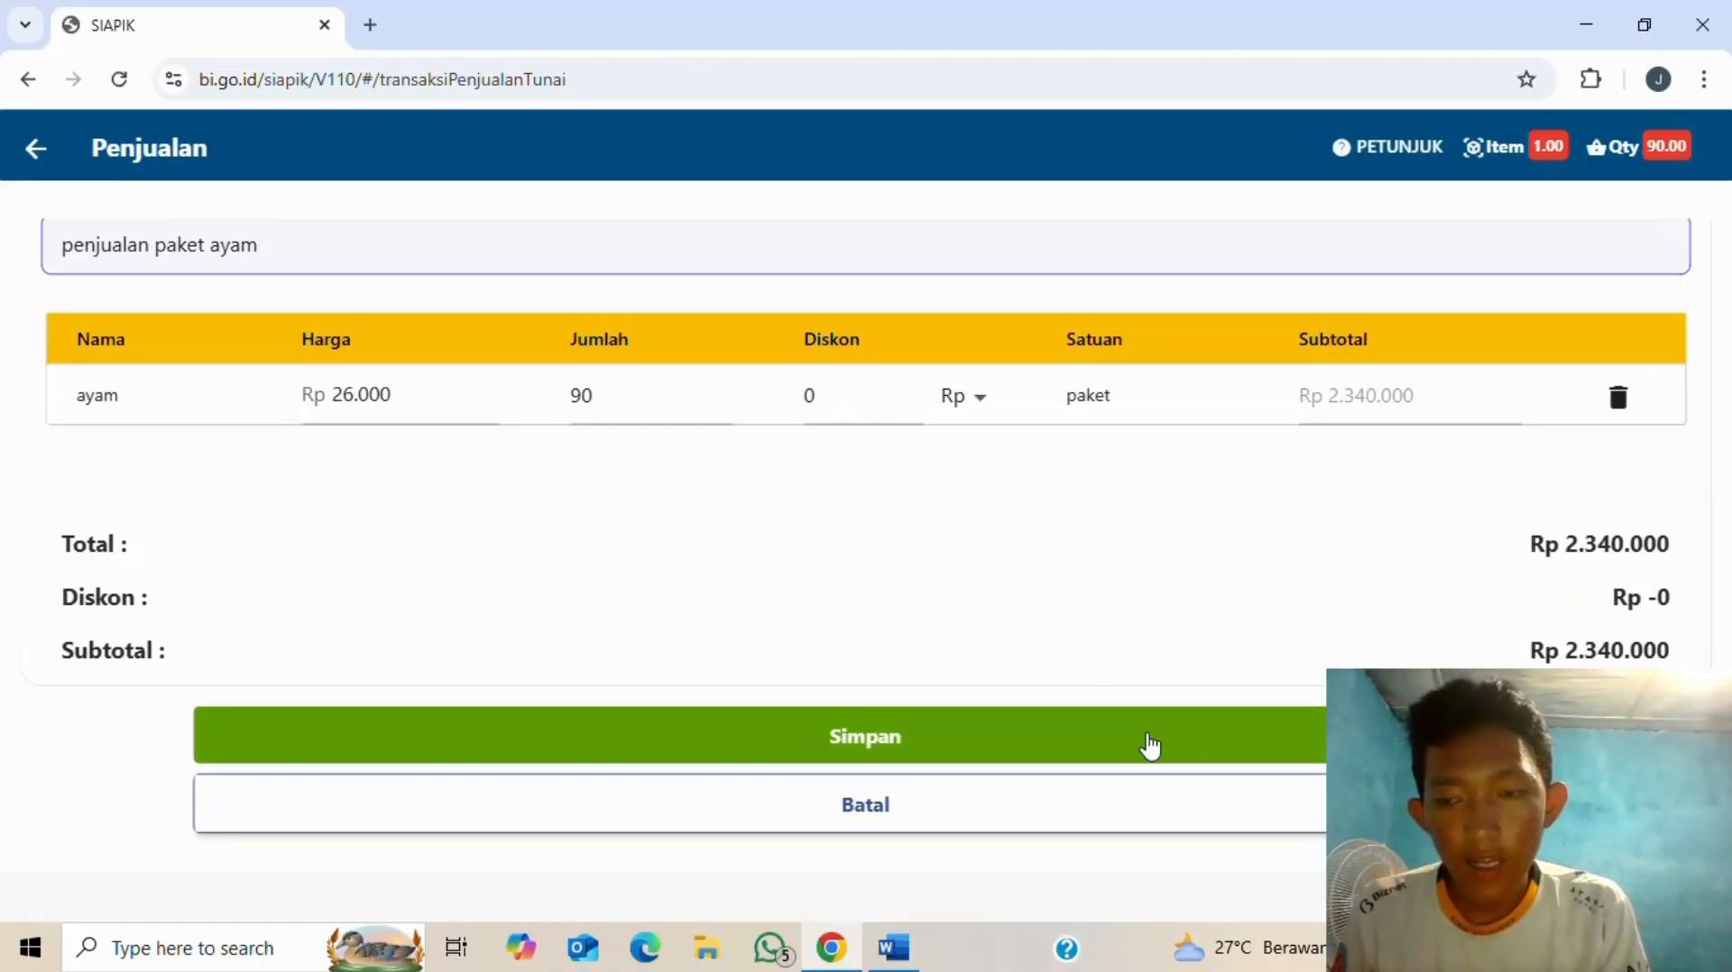
- Save the Rp 2.340.000 Tunai sale, review the Sukses summary, and return to Transaksi
click(1146, 742)
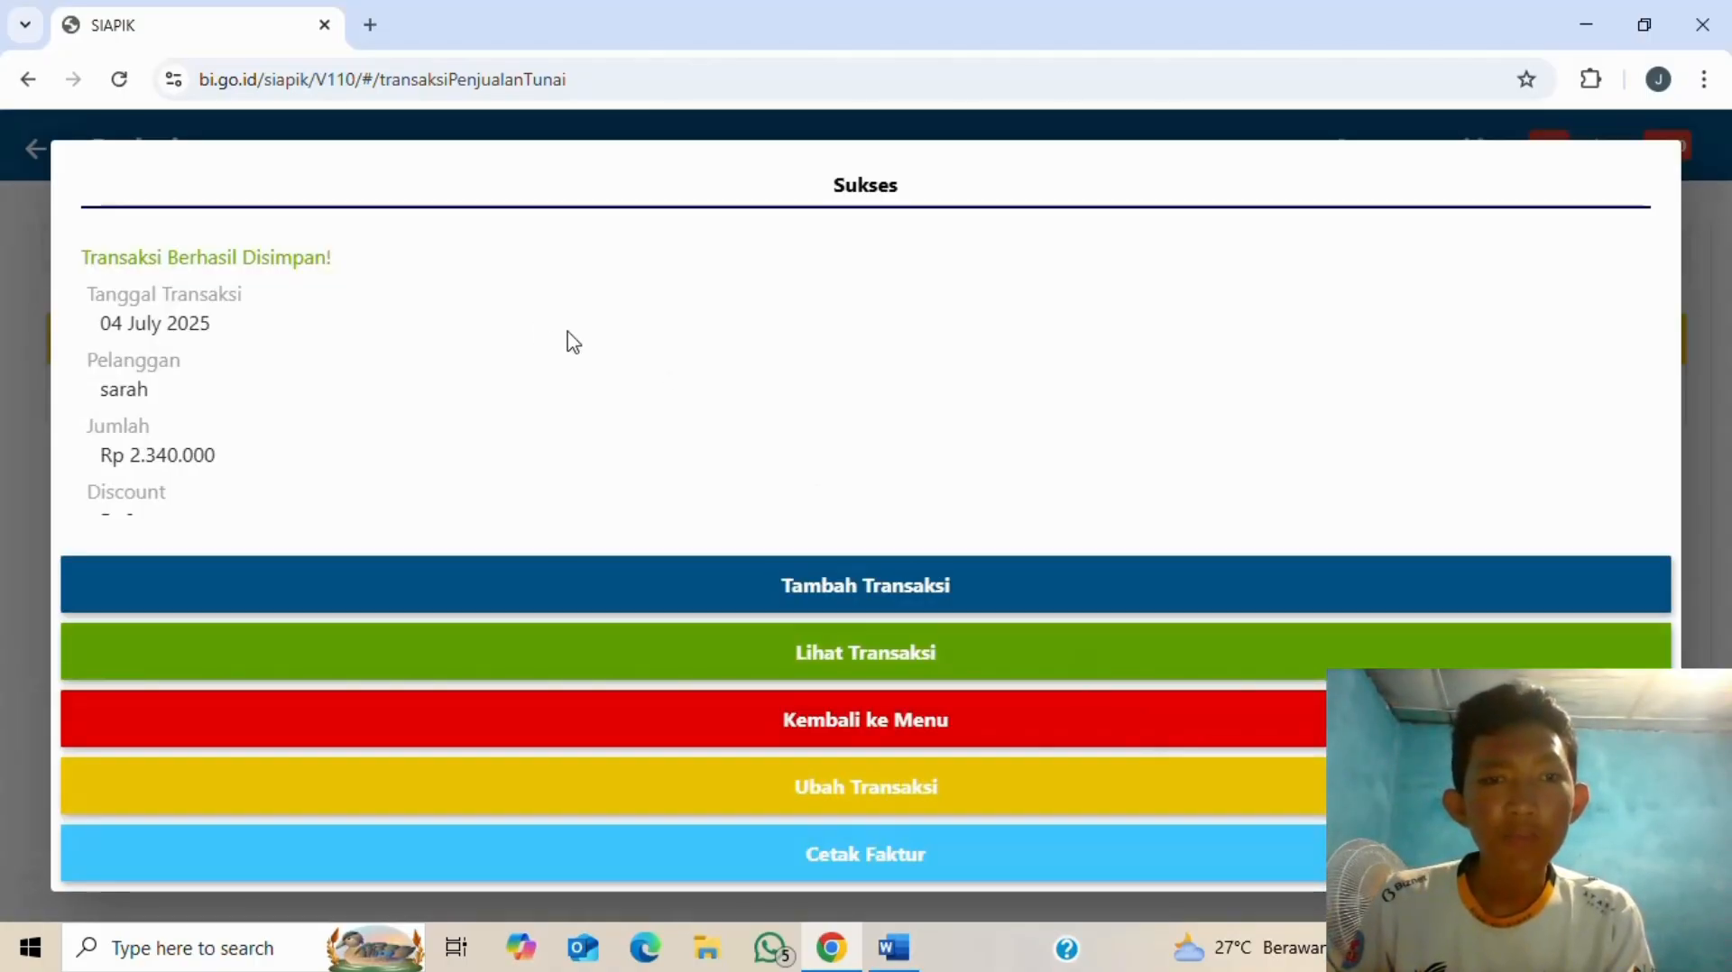
scroll(153, 343, down, 2)
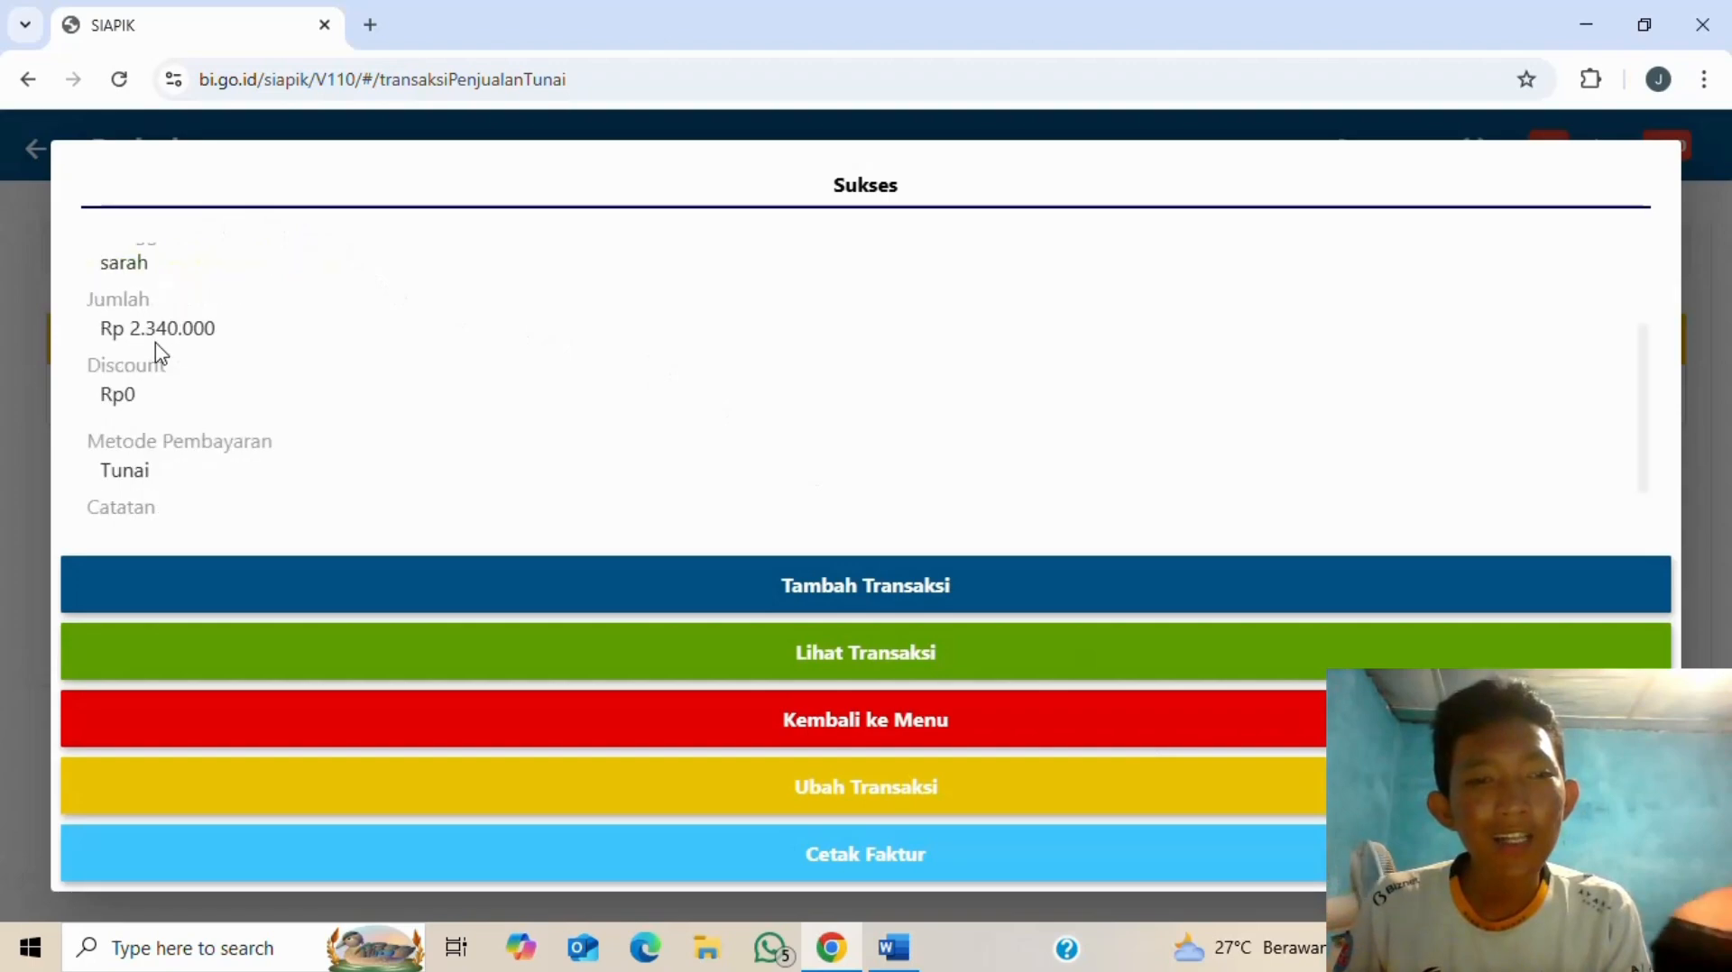
scroll(150, 335, up, 2)
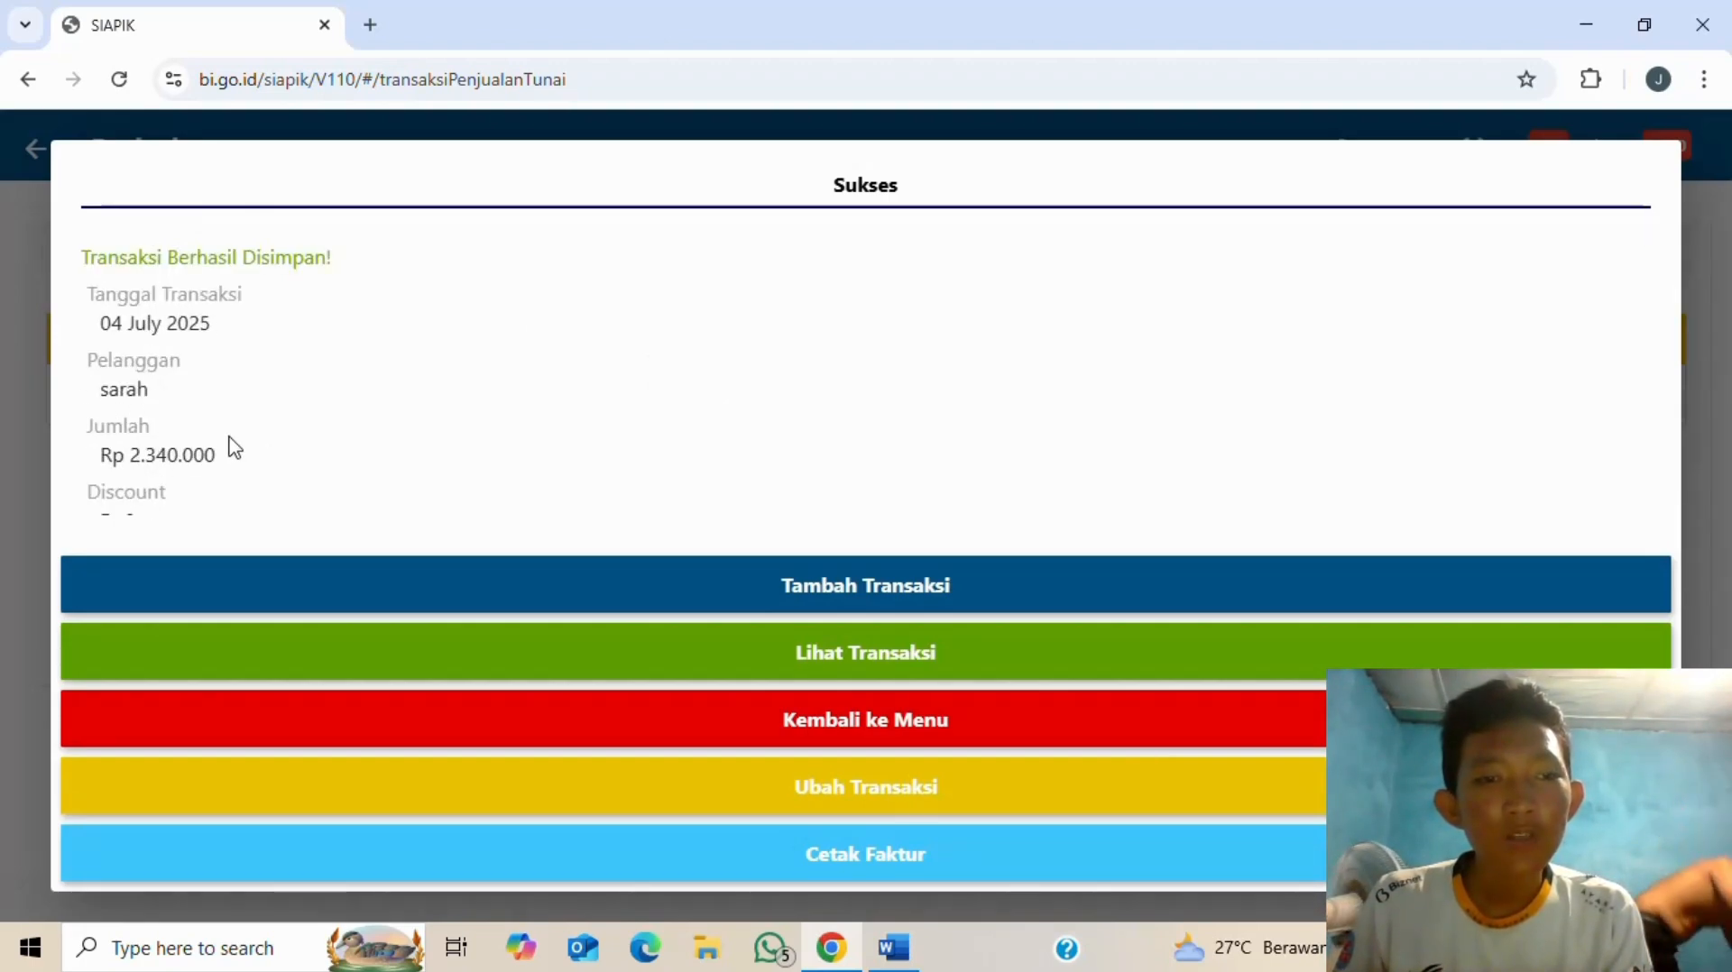
scroll(235, 447, down, 2)
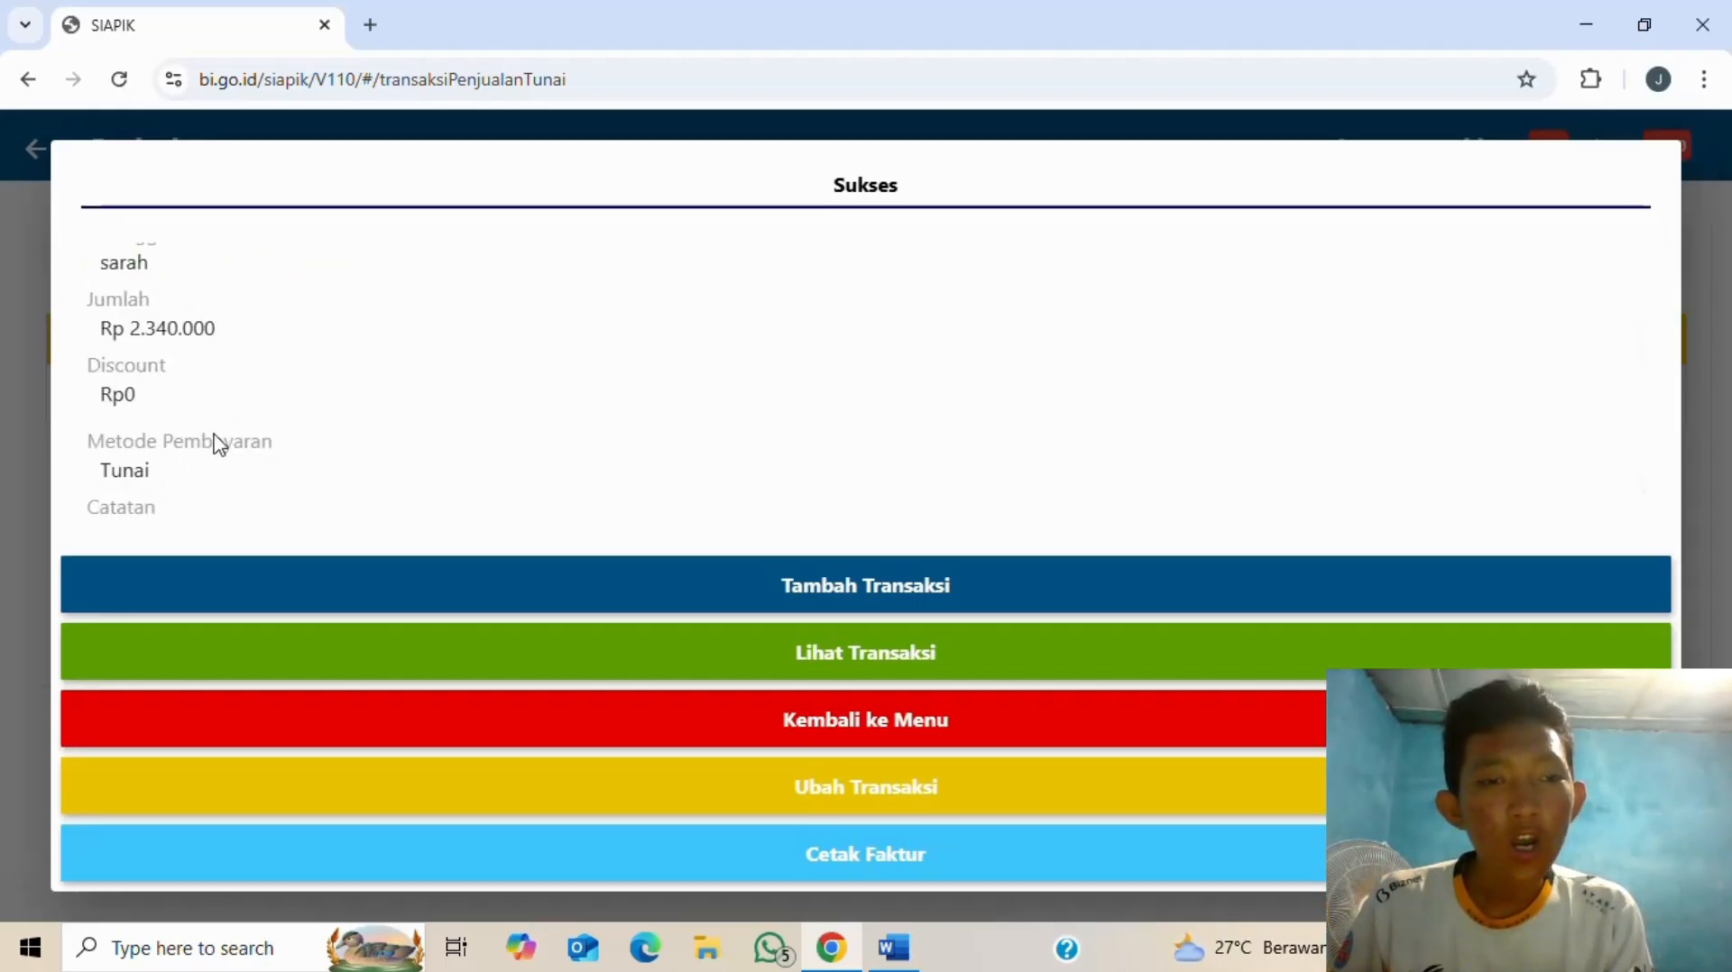
scroll(206, 444, down, 1)
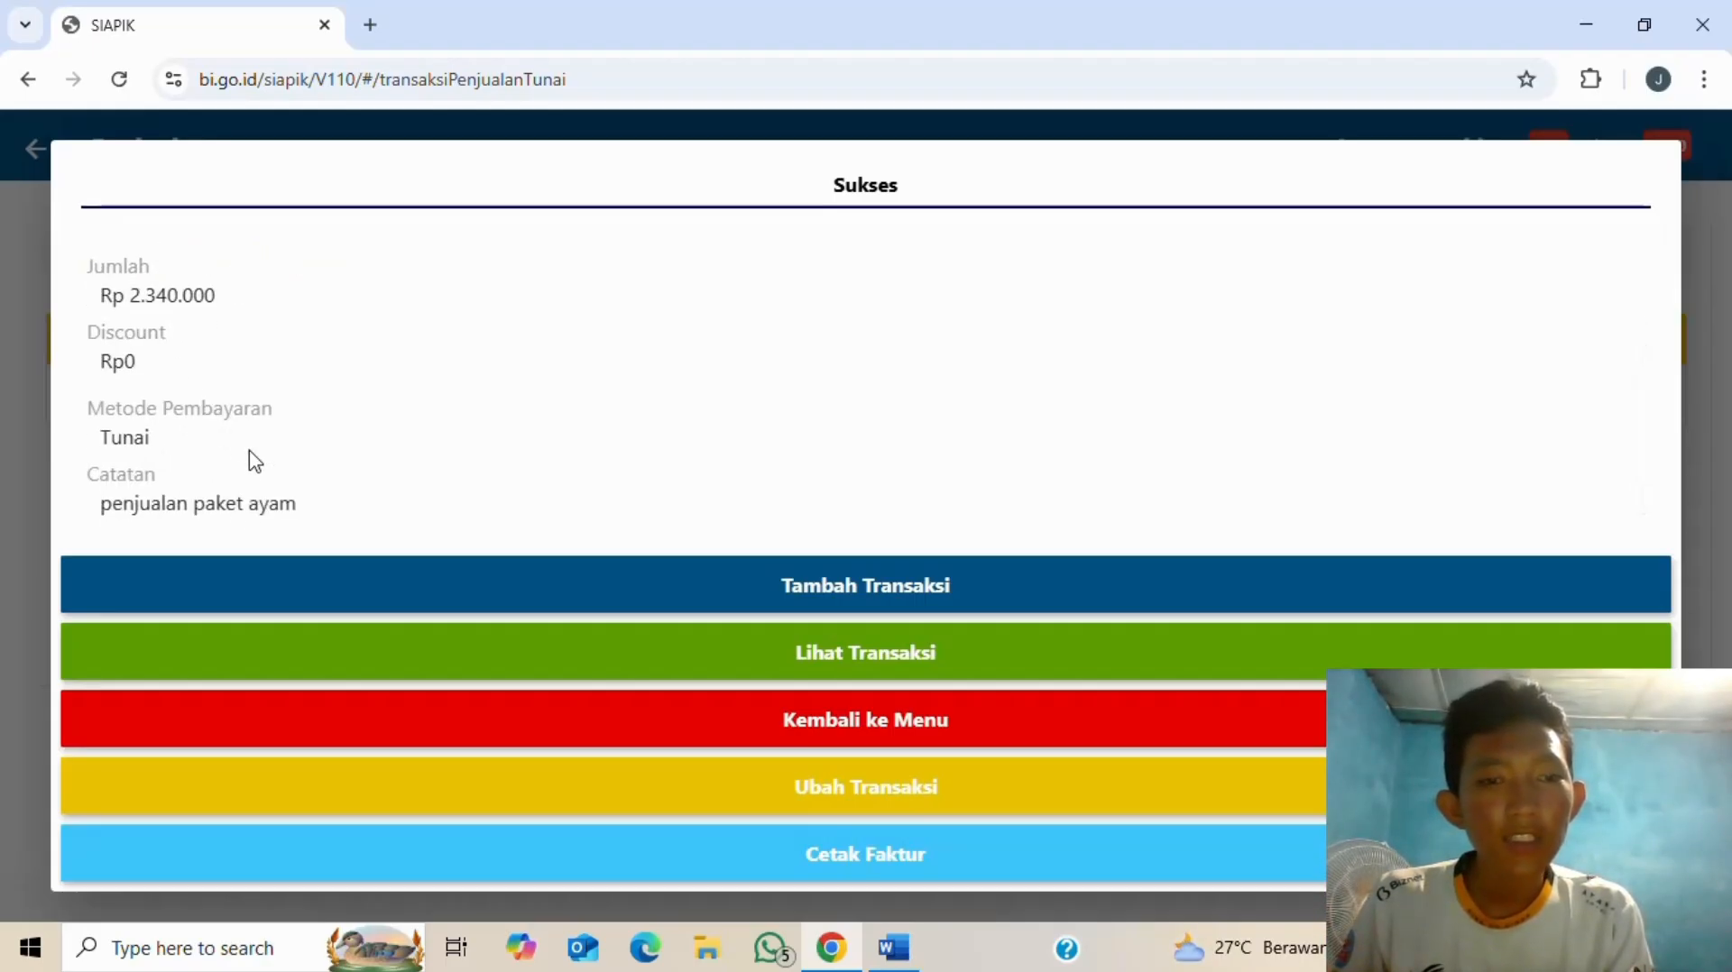
click(869, 737)
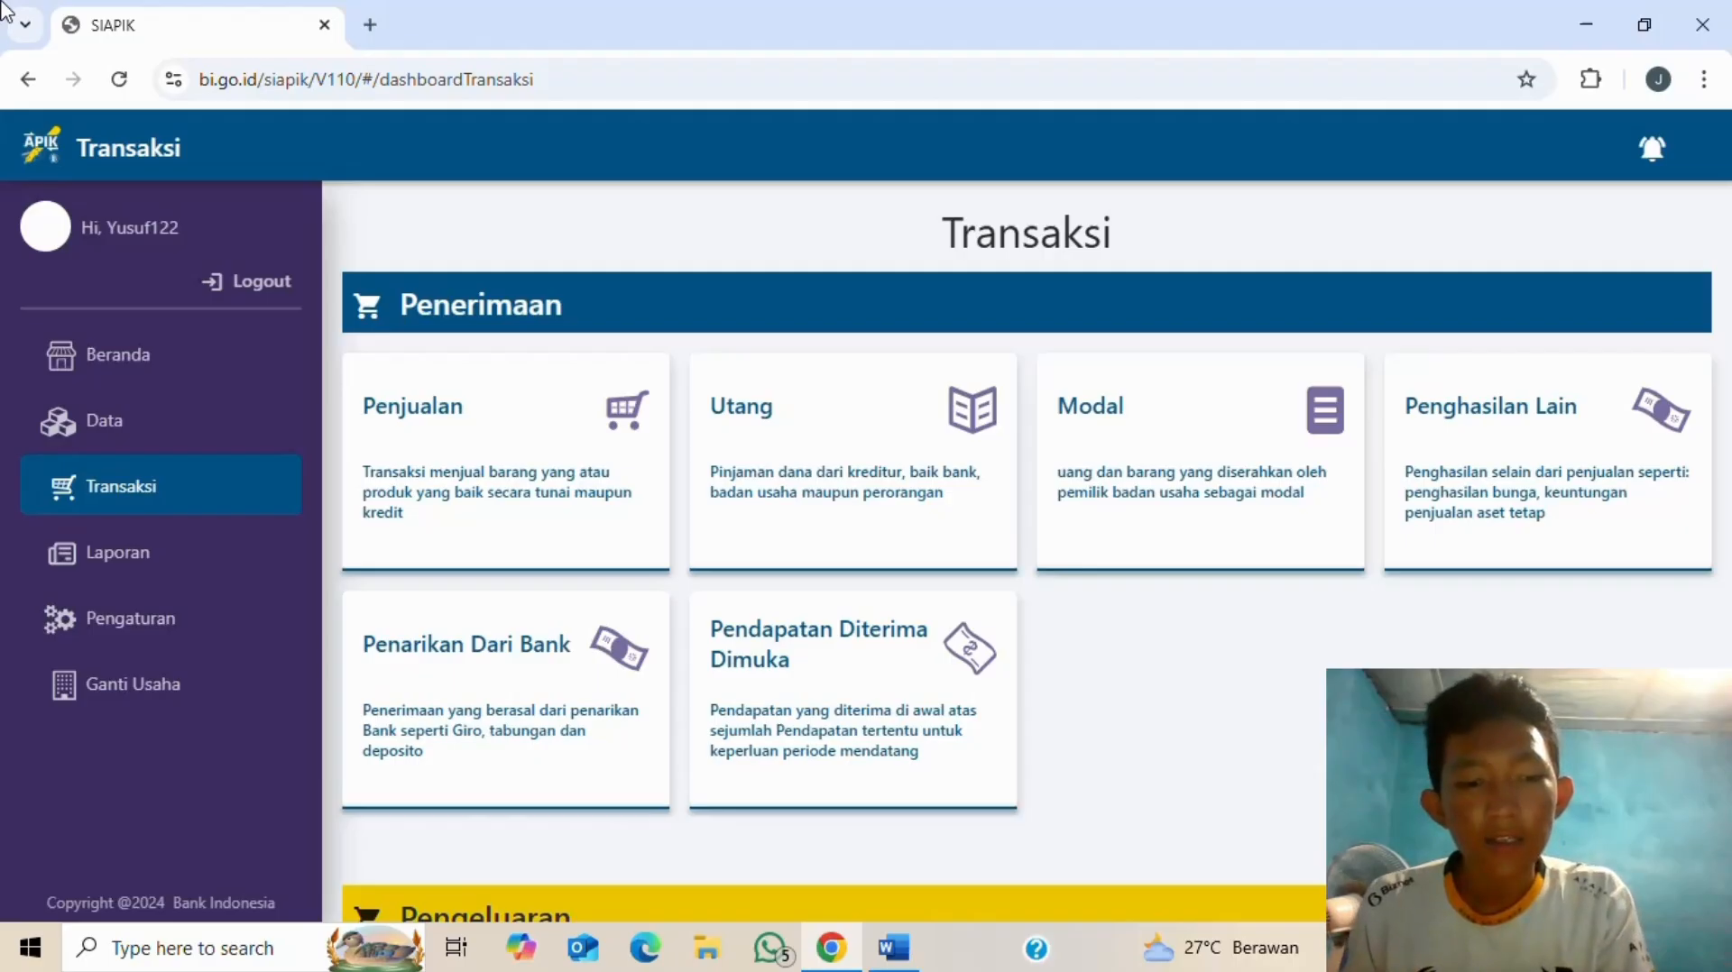
- Open the Beban Tenaga Kerja expense form under Pengeluaran > Beban, checking the Word transaction table
key(alt+Tab)
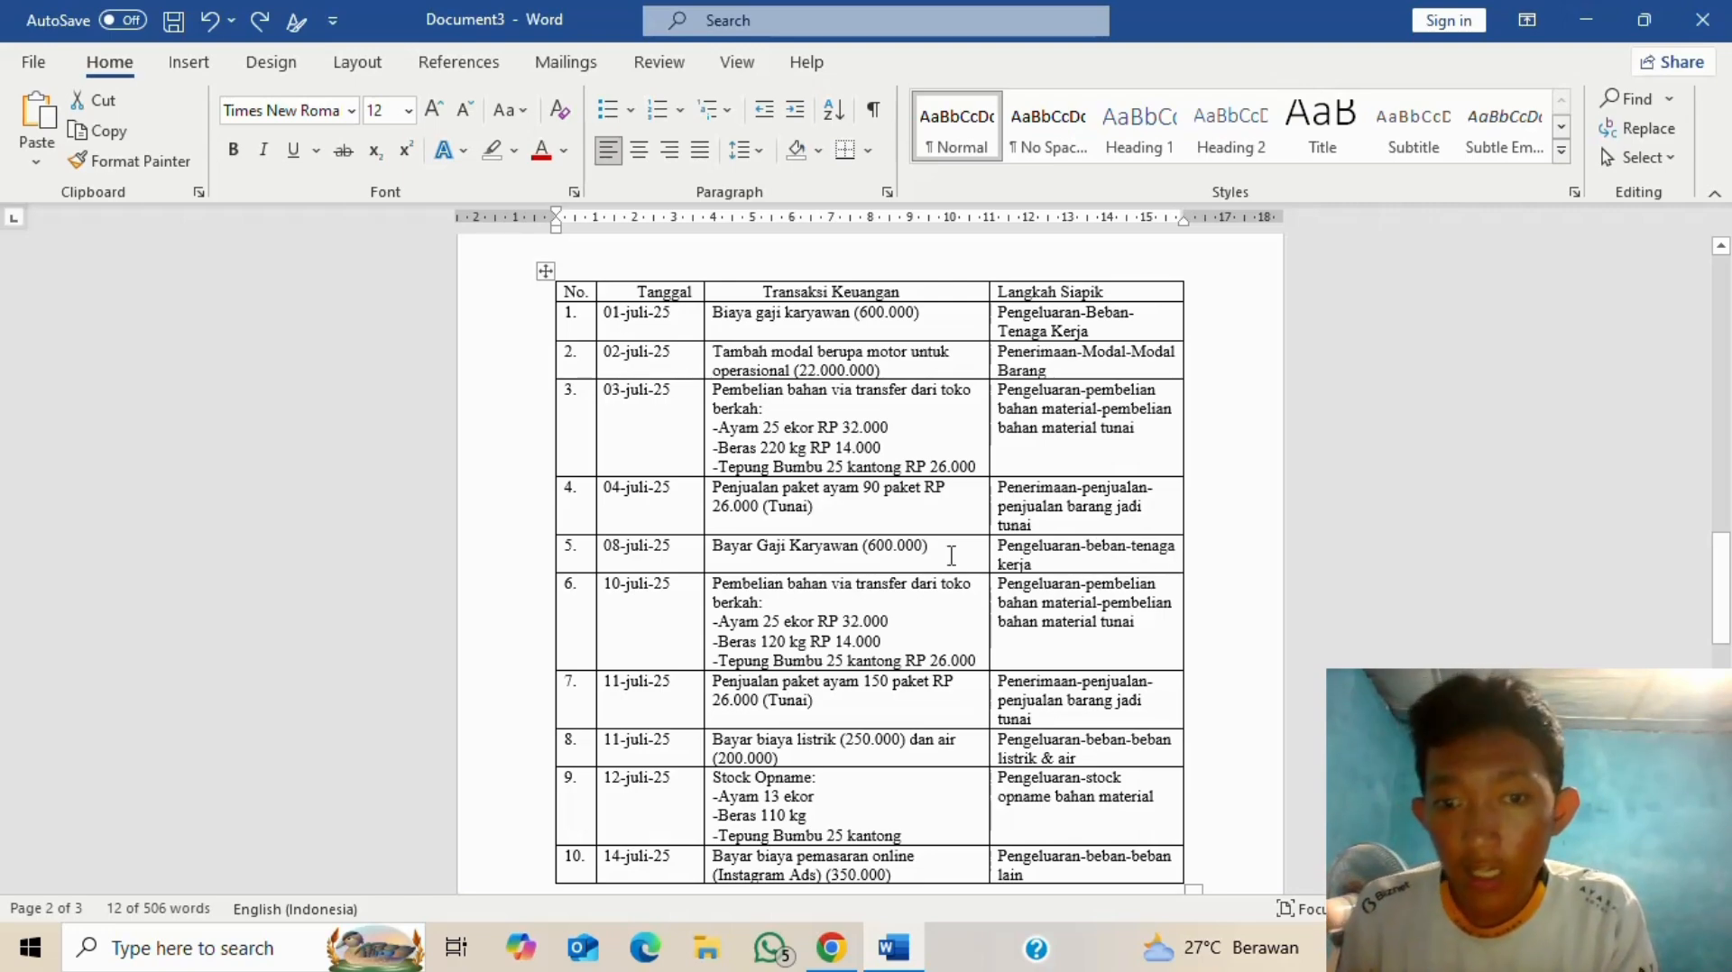
key(alt+Tab)
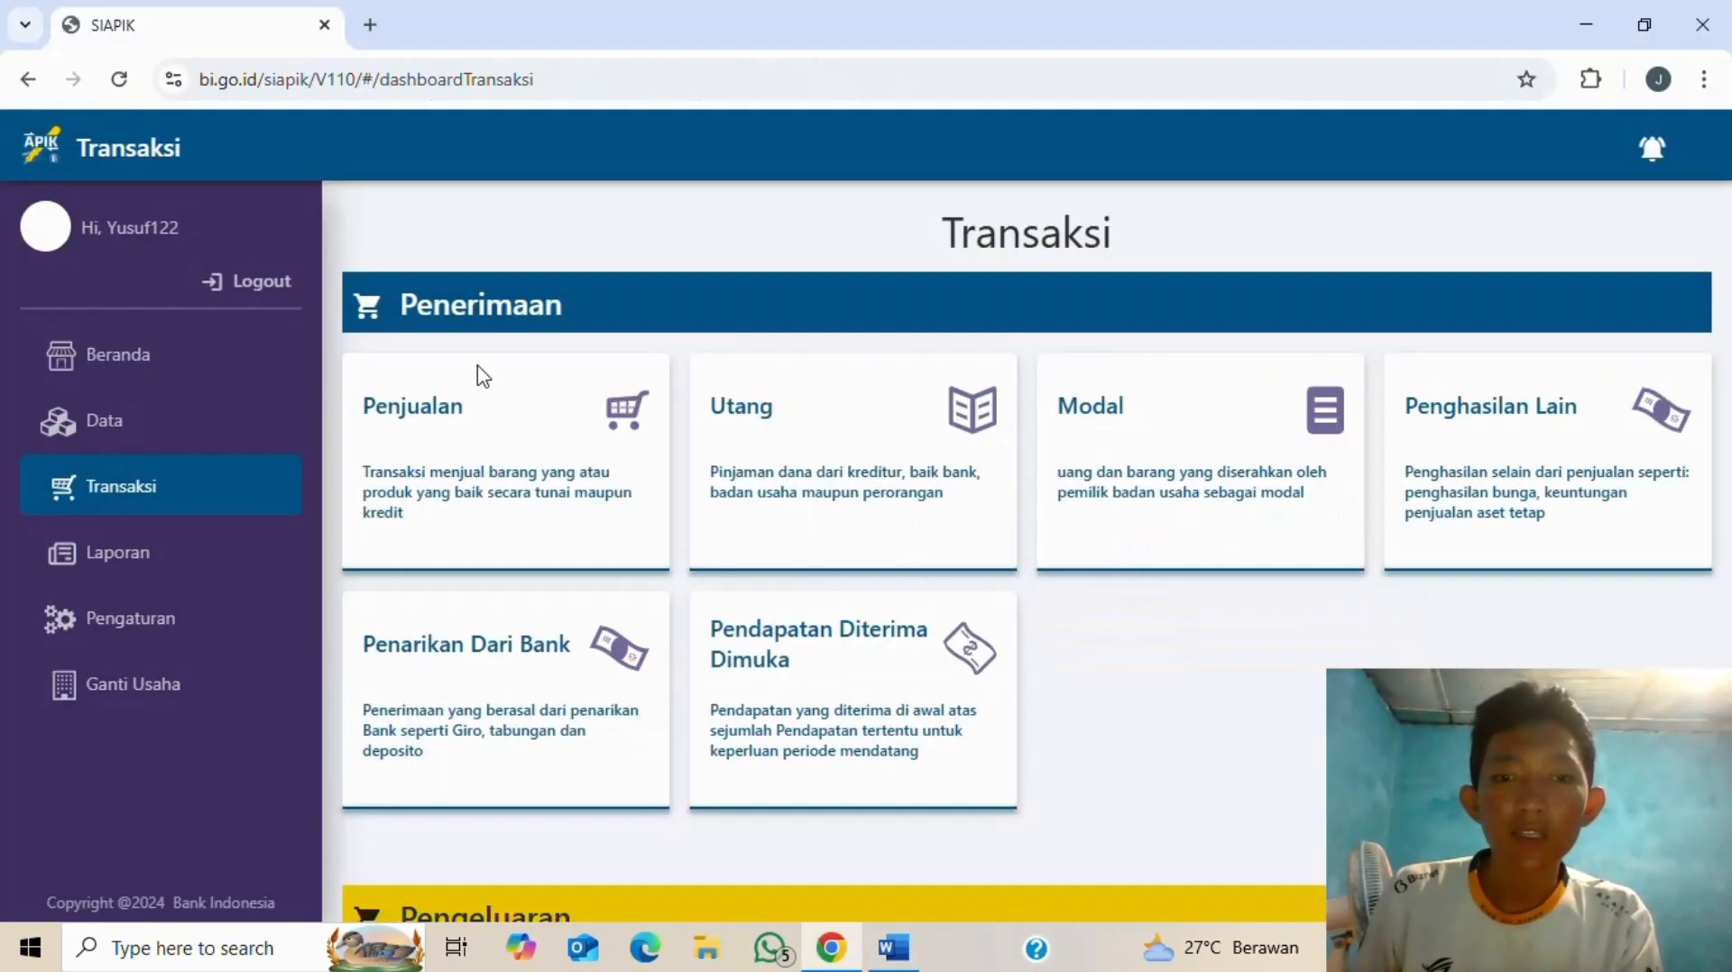
scroll(541, 416, down, 6)
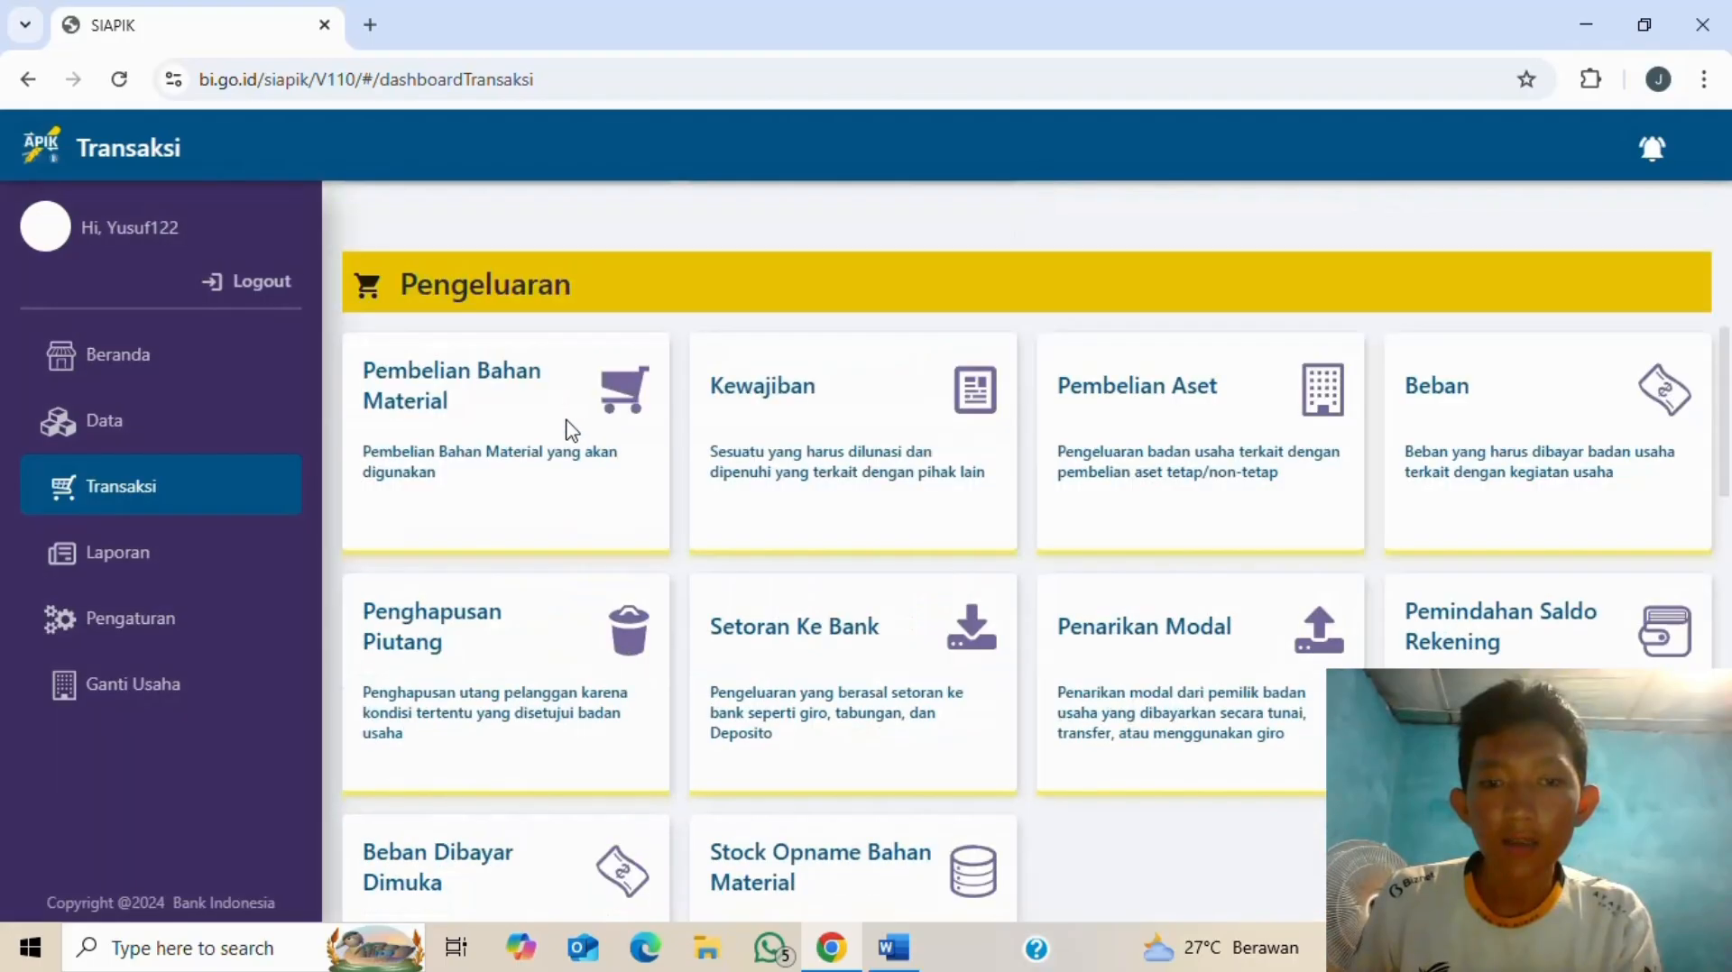
click(1482, 393)
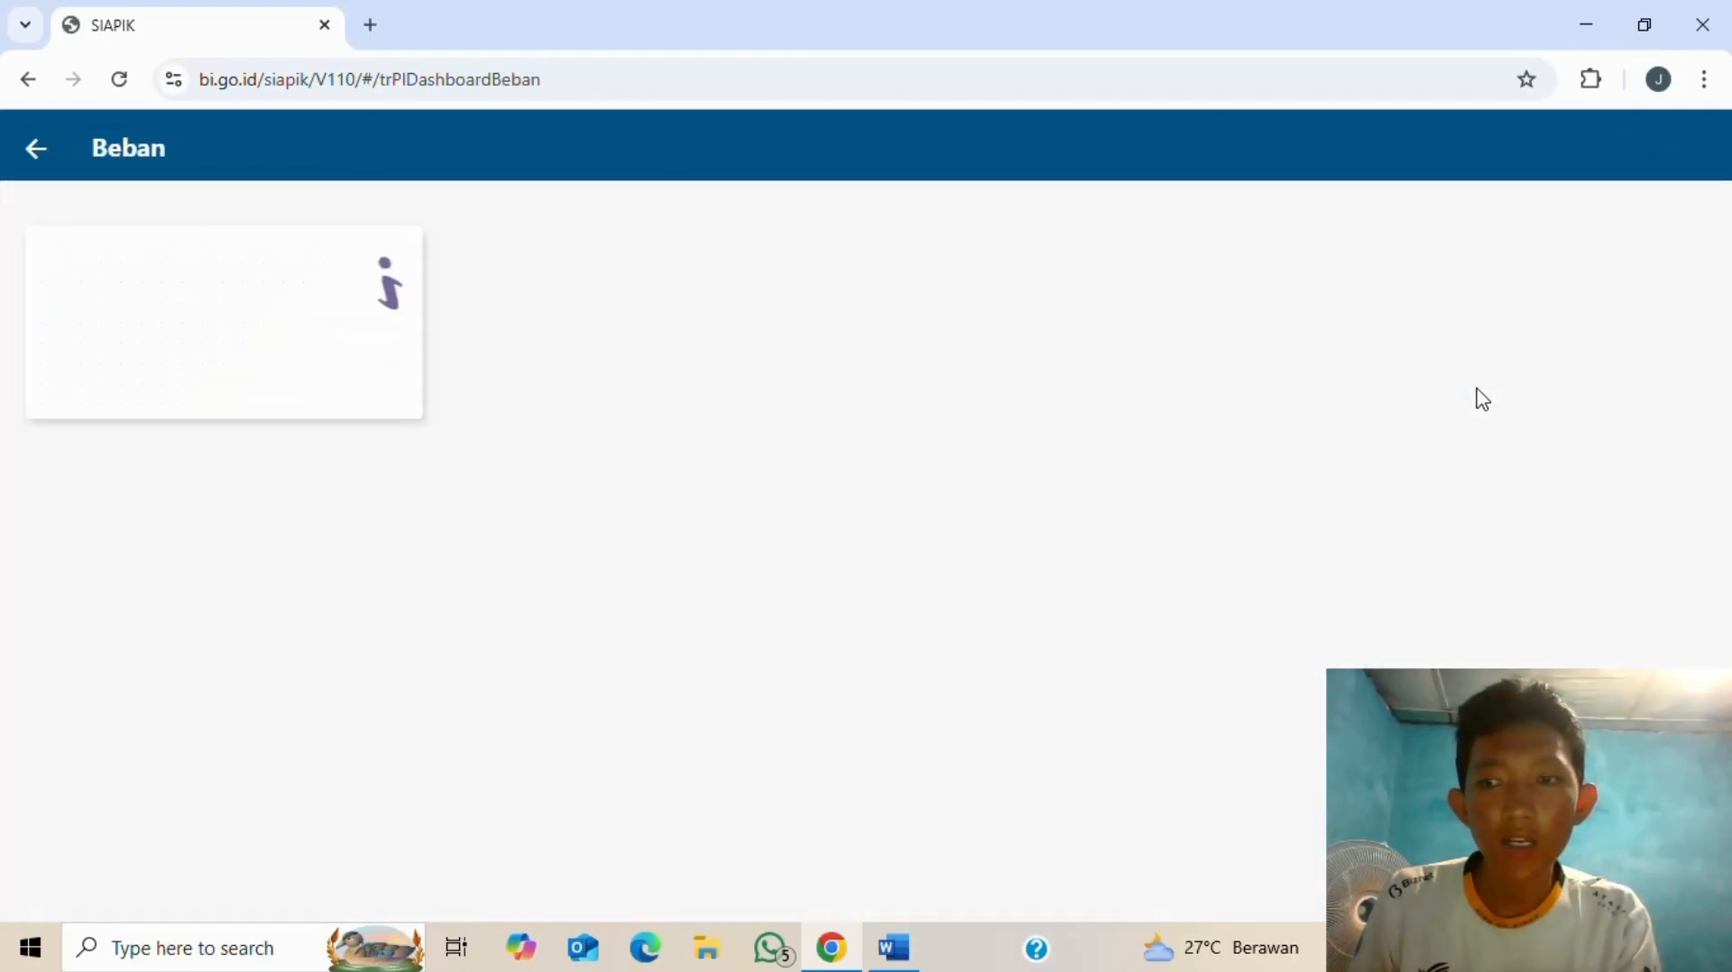
click(213, 284)
key(alt+Tab)
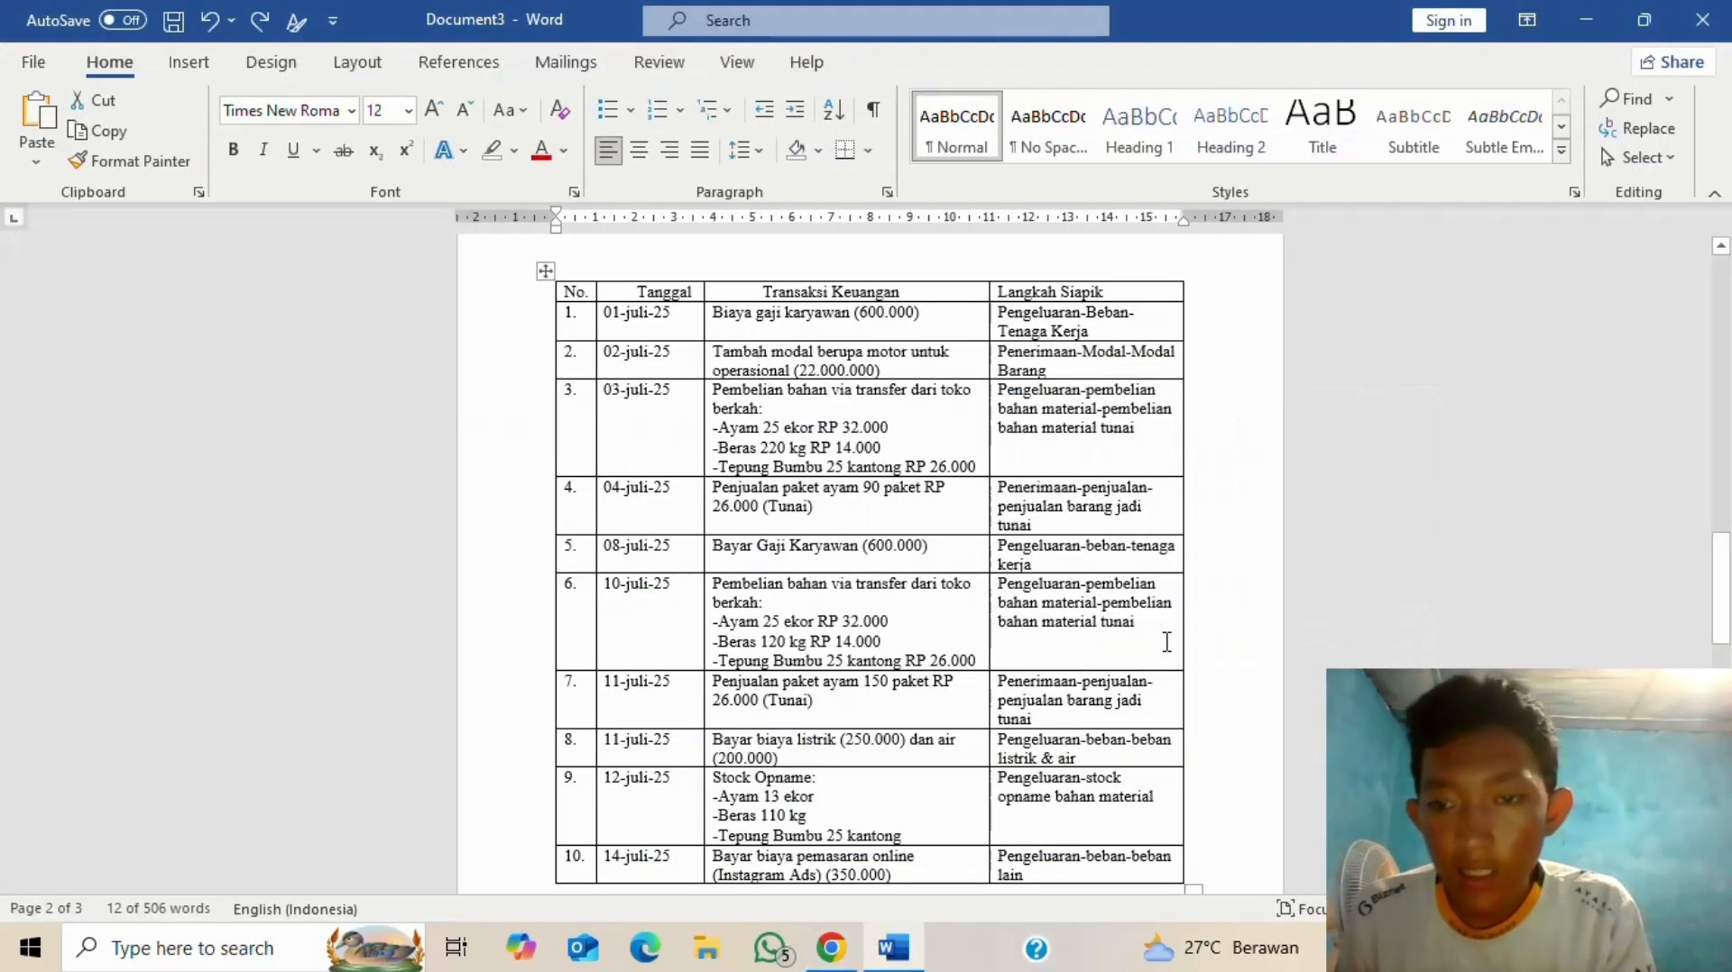
key(alt+Tab)
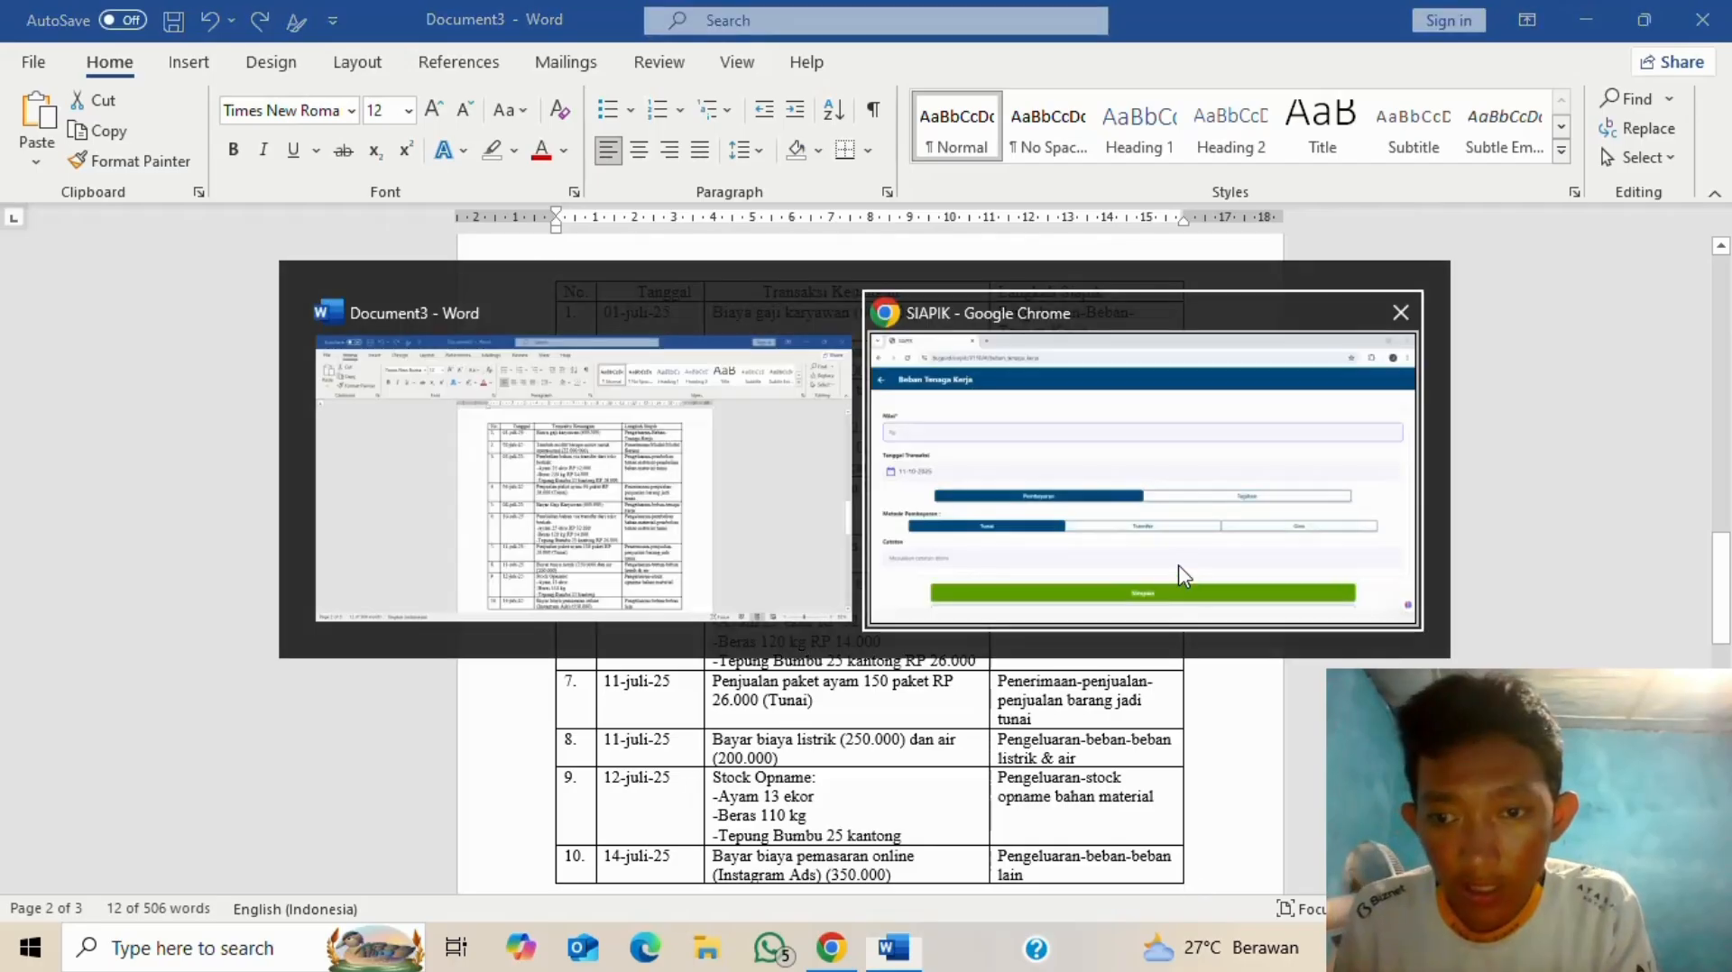
key(alt+Tab)
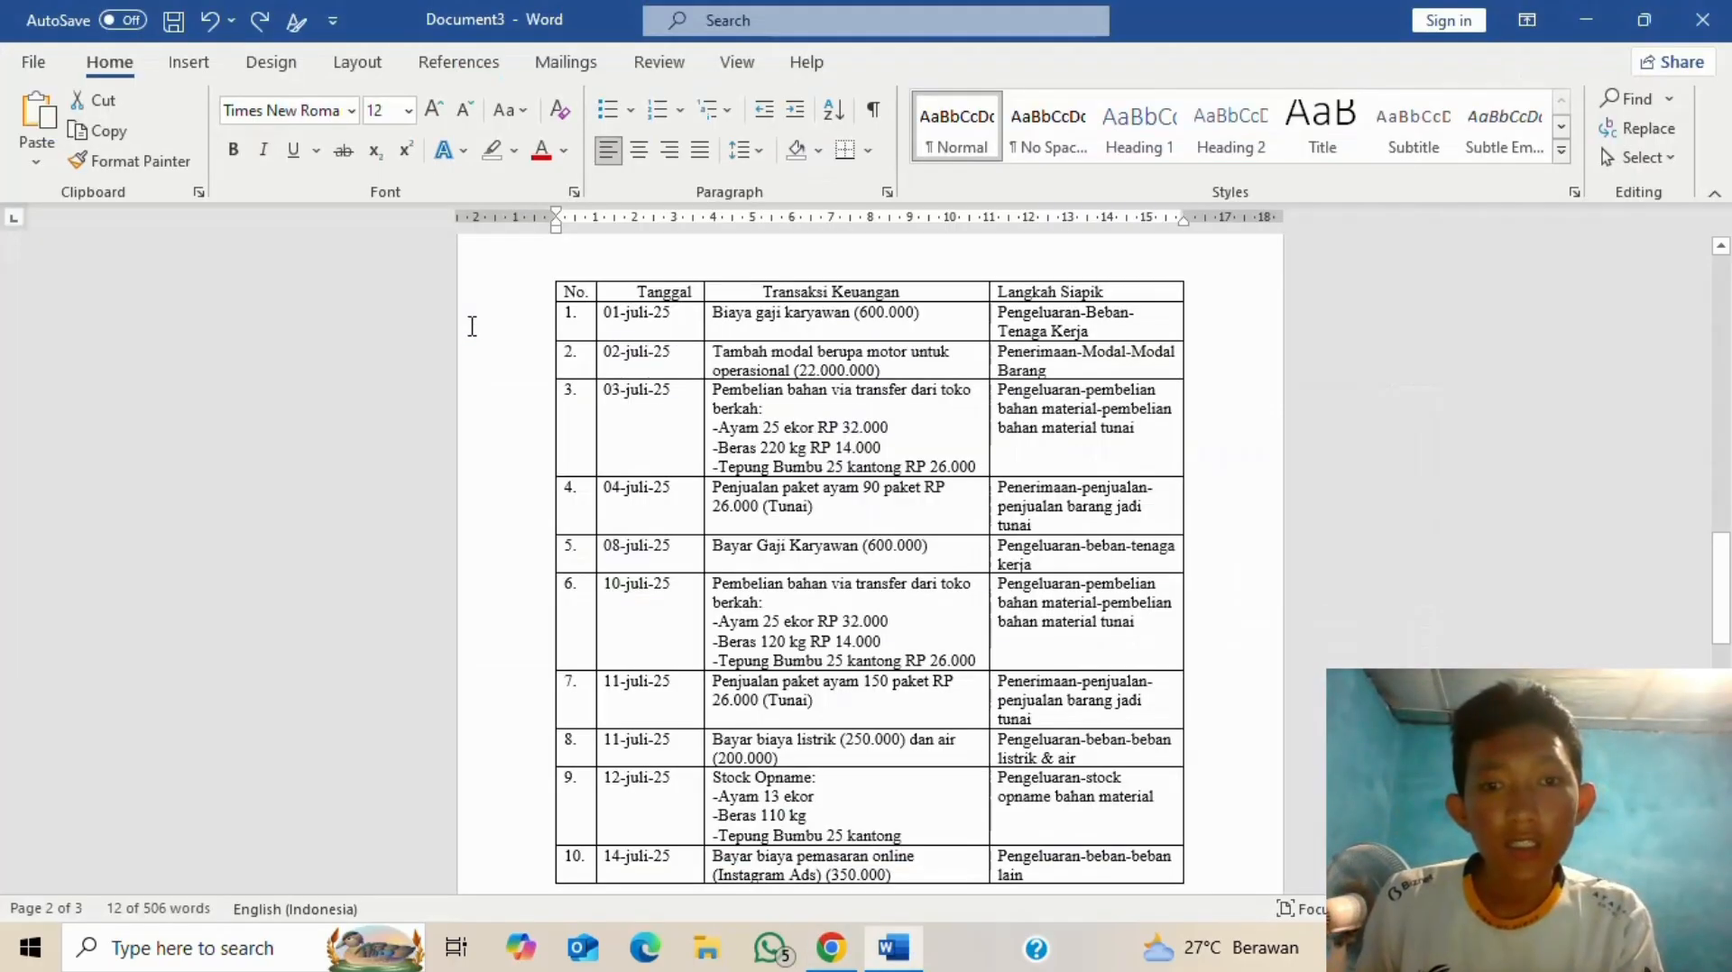
key(alt+Tab)
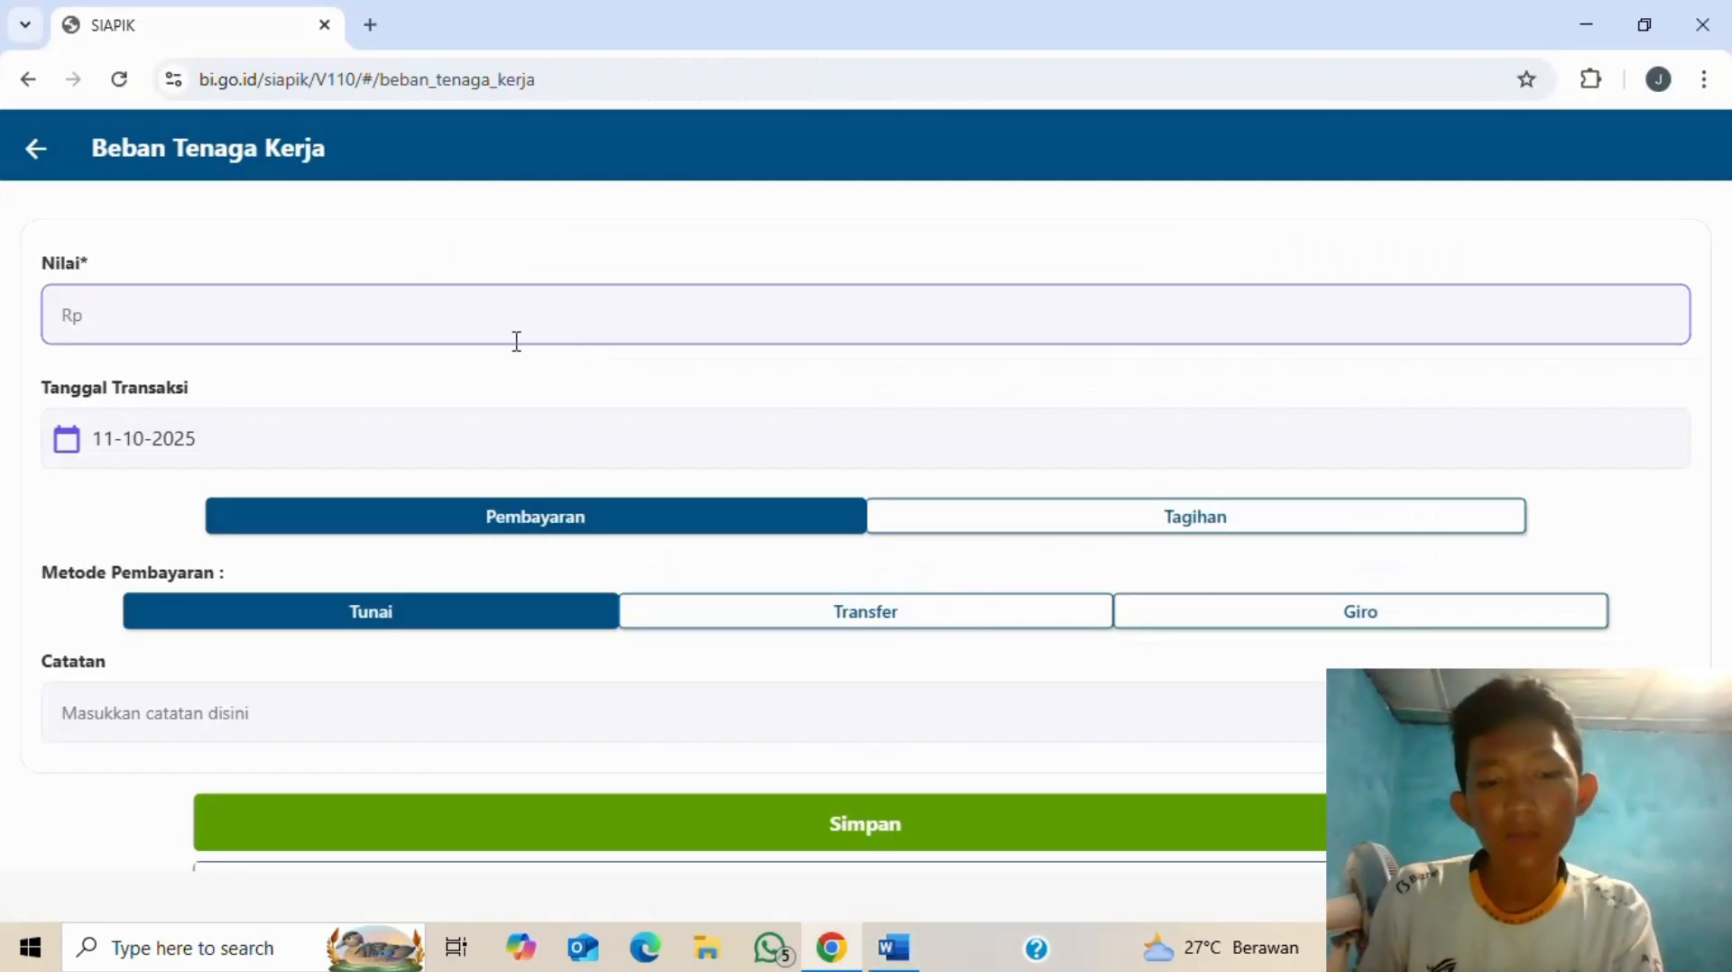
- Enter Rp 600.000 as the amount and set the transaction date to 08-07-2025
text(600.000)
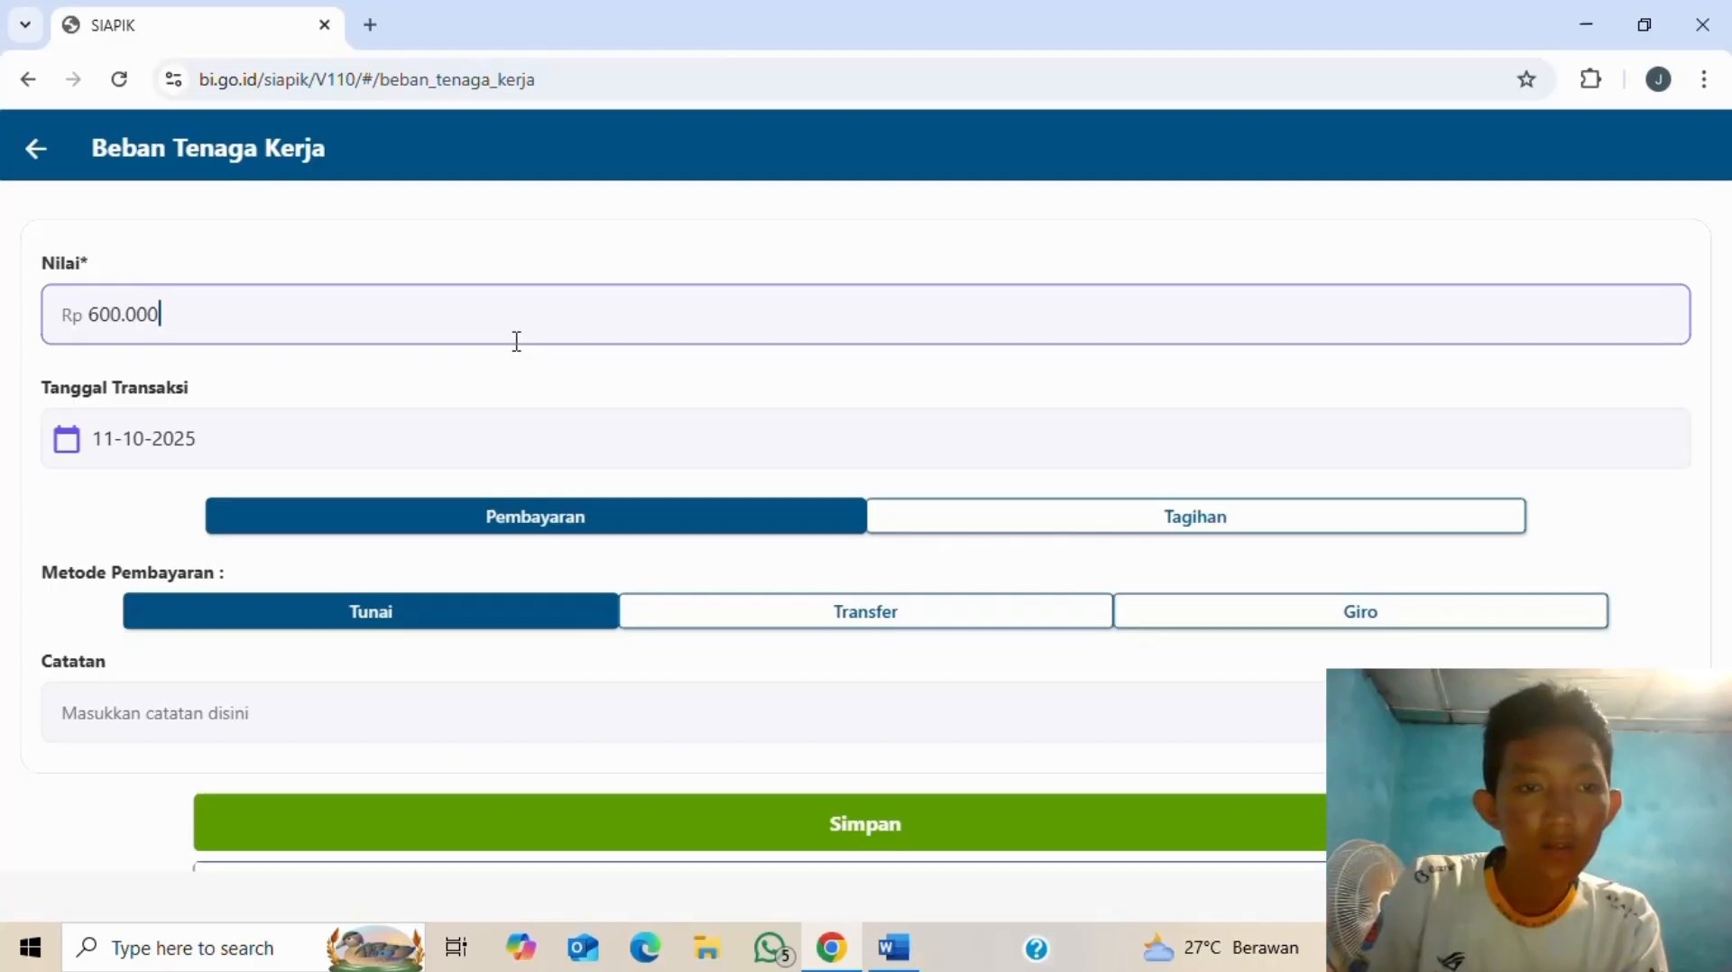
click(506, 442)
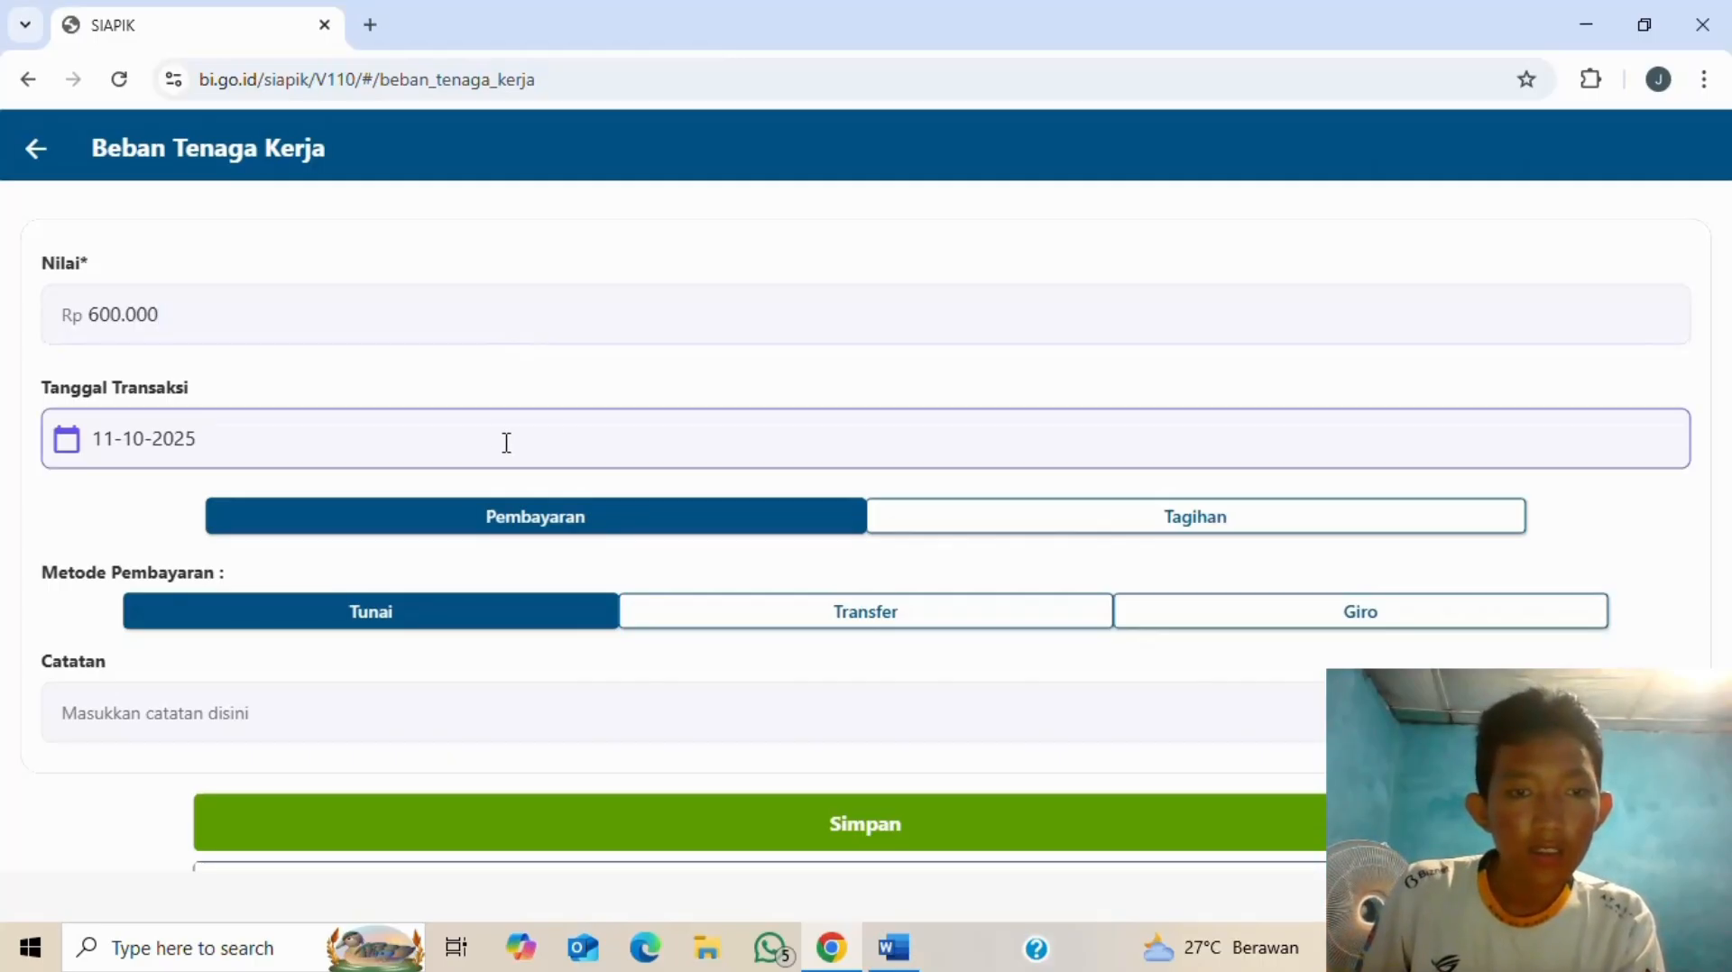
click(439, 447)
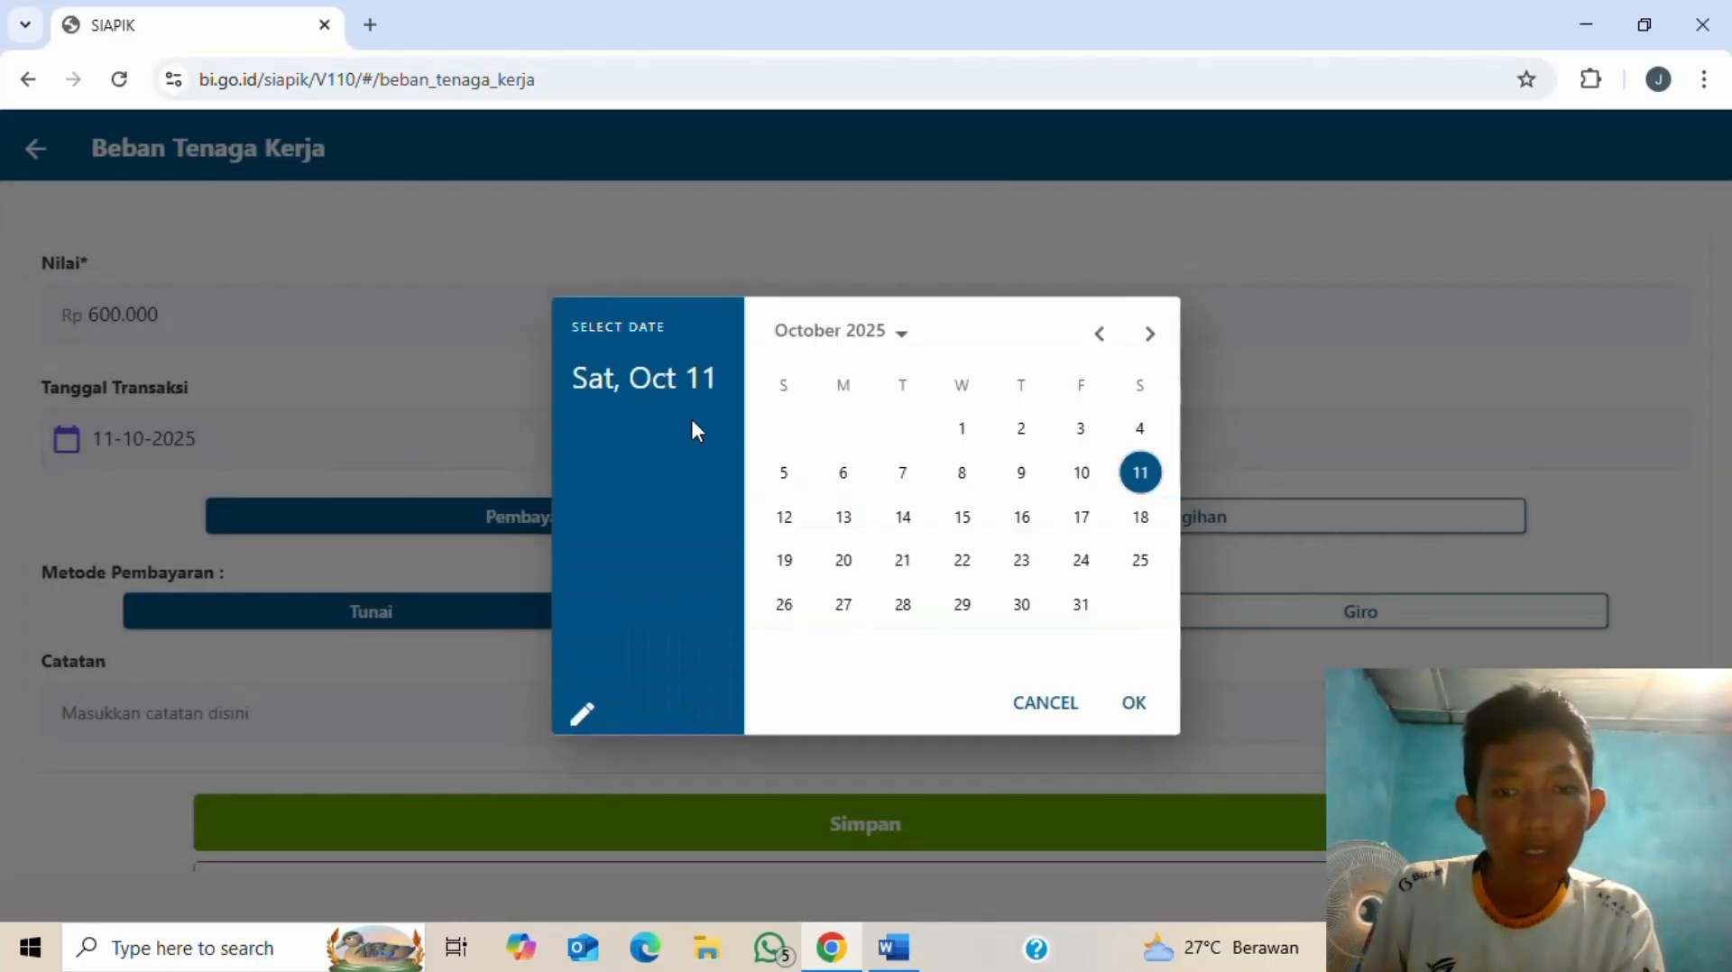
click(1098, 341)
click(1097, 341)
click(1098, 341)
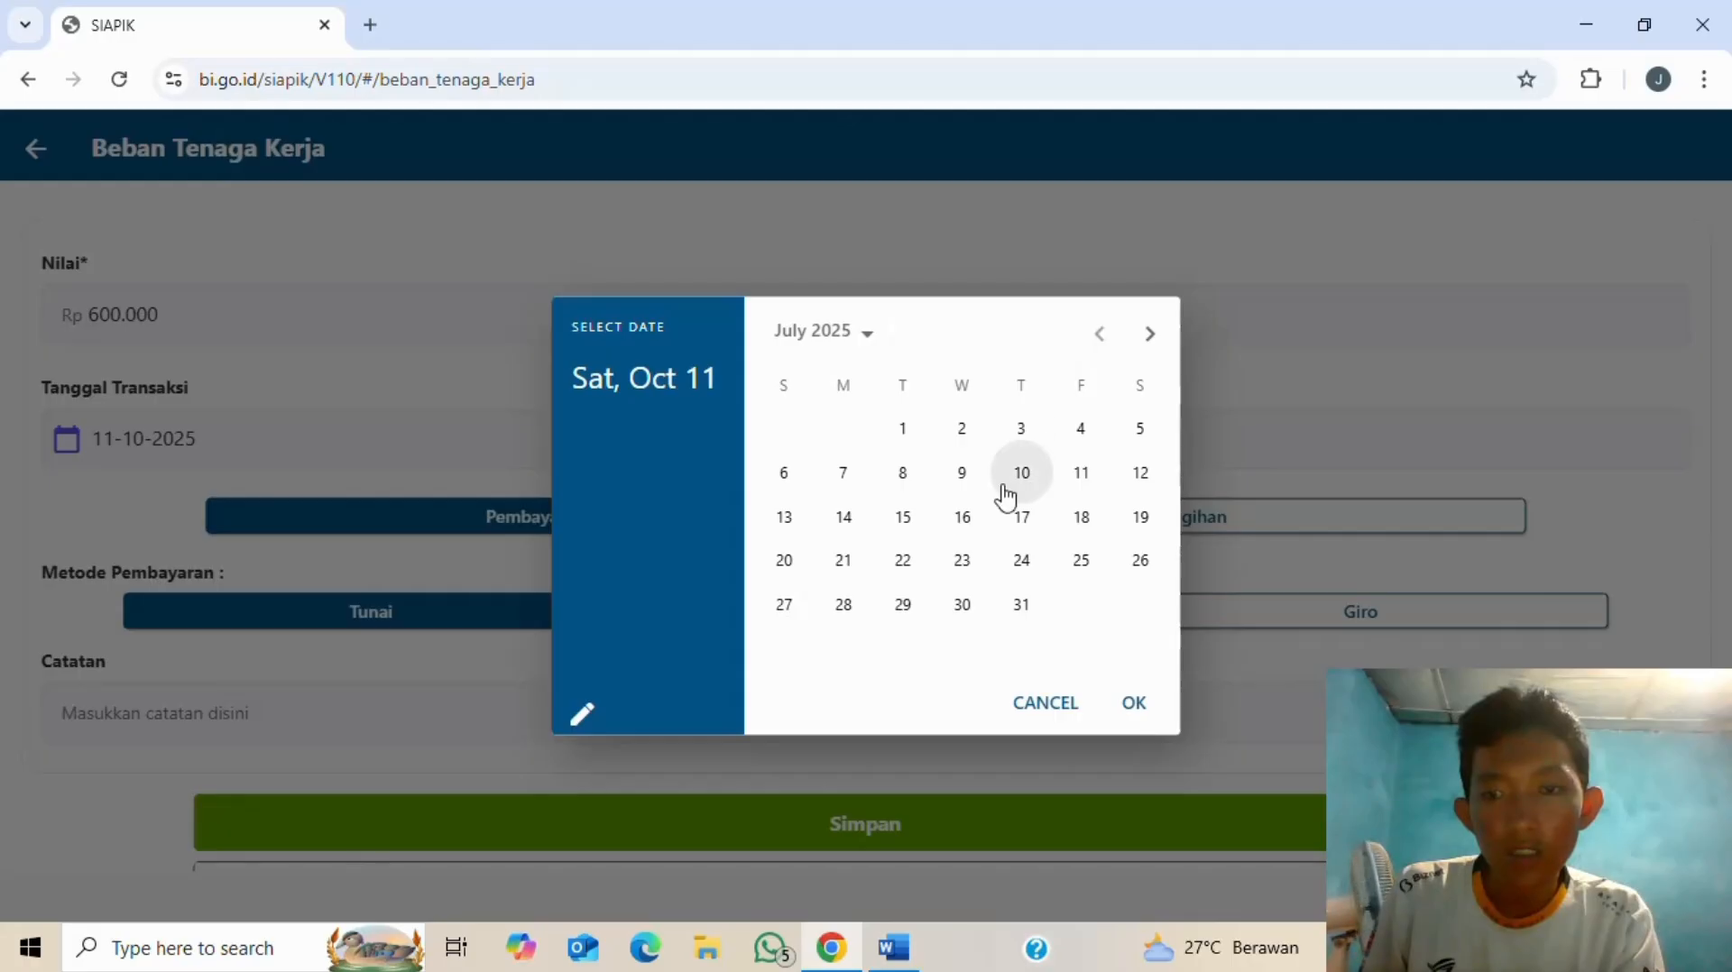
click(903, 473)
click(1132, 703)
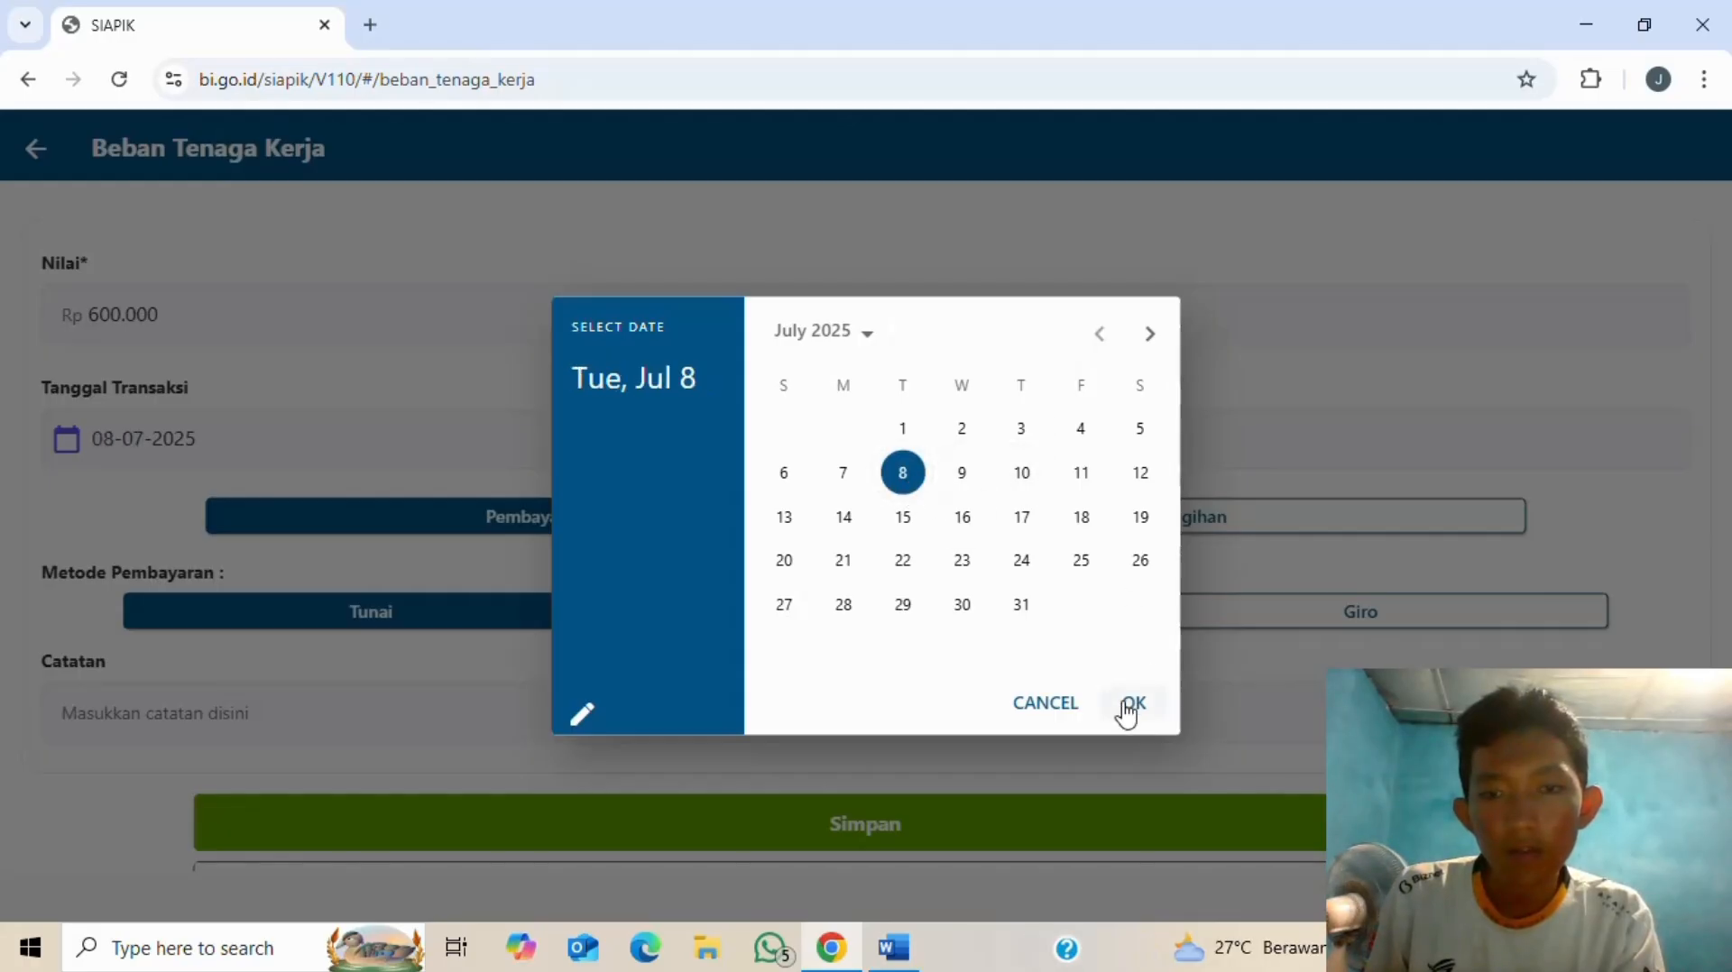
click(1107, 690)
- Type the note 'bayar gaji karyawan' in Catatan, fixing the mistyped letters
key(alt+Tab)
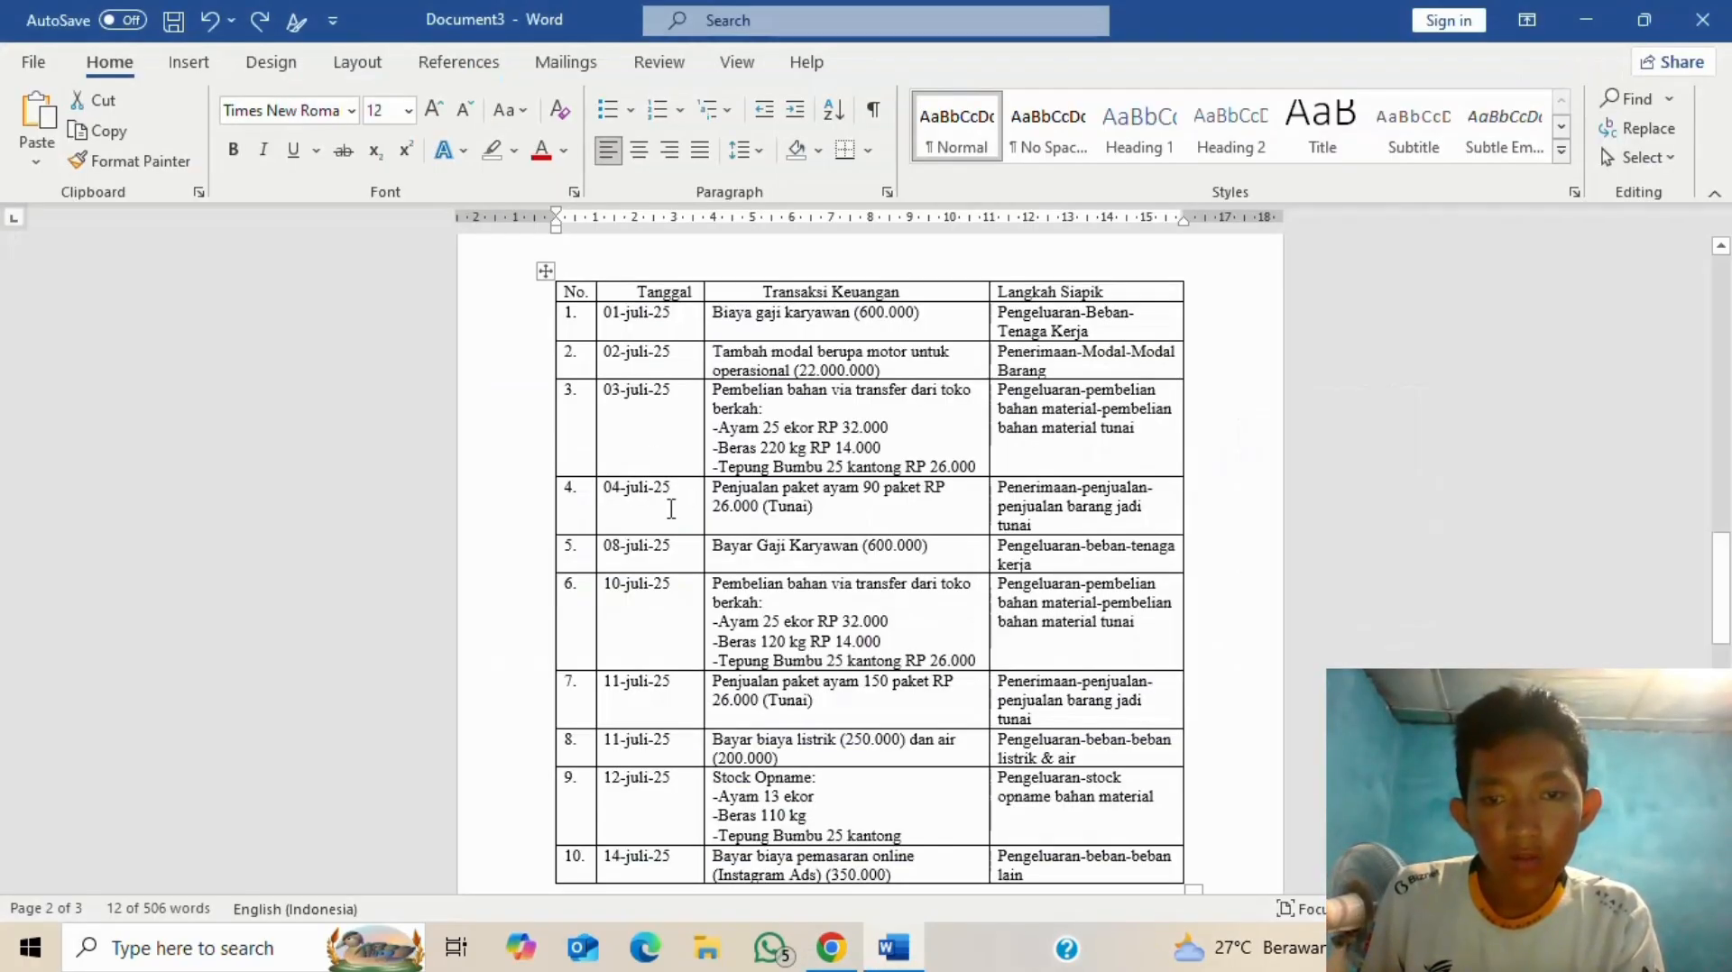
key(alt+Tab)
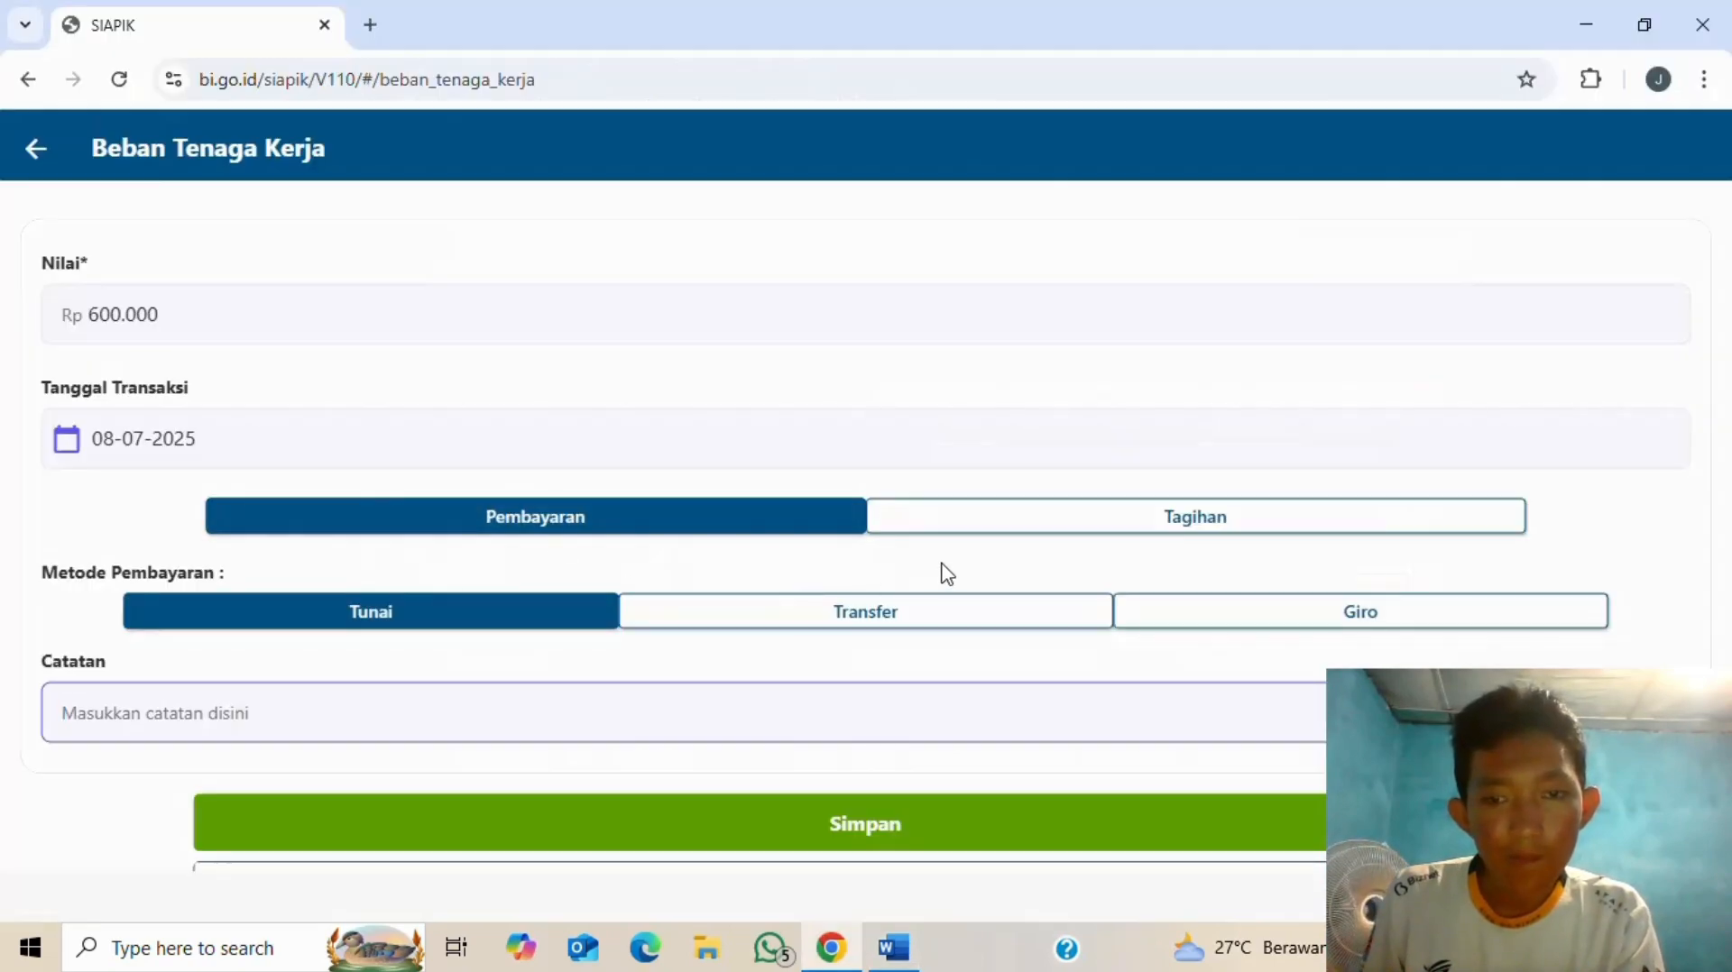
key(alt+Tab)
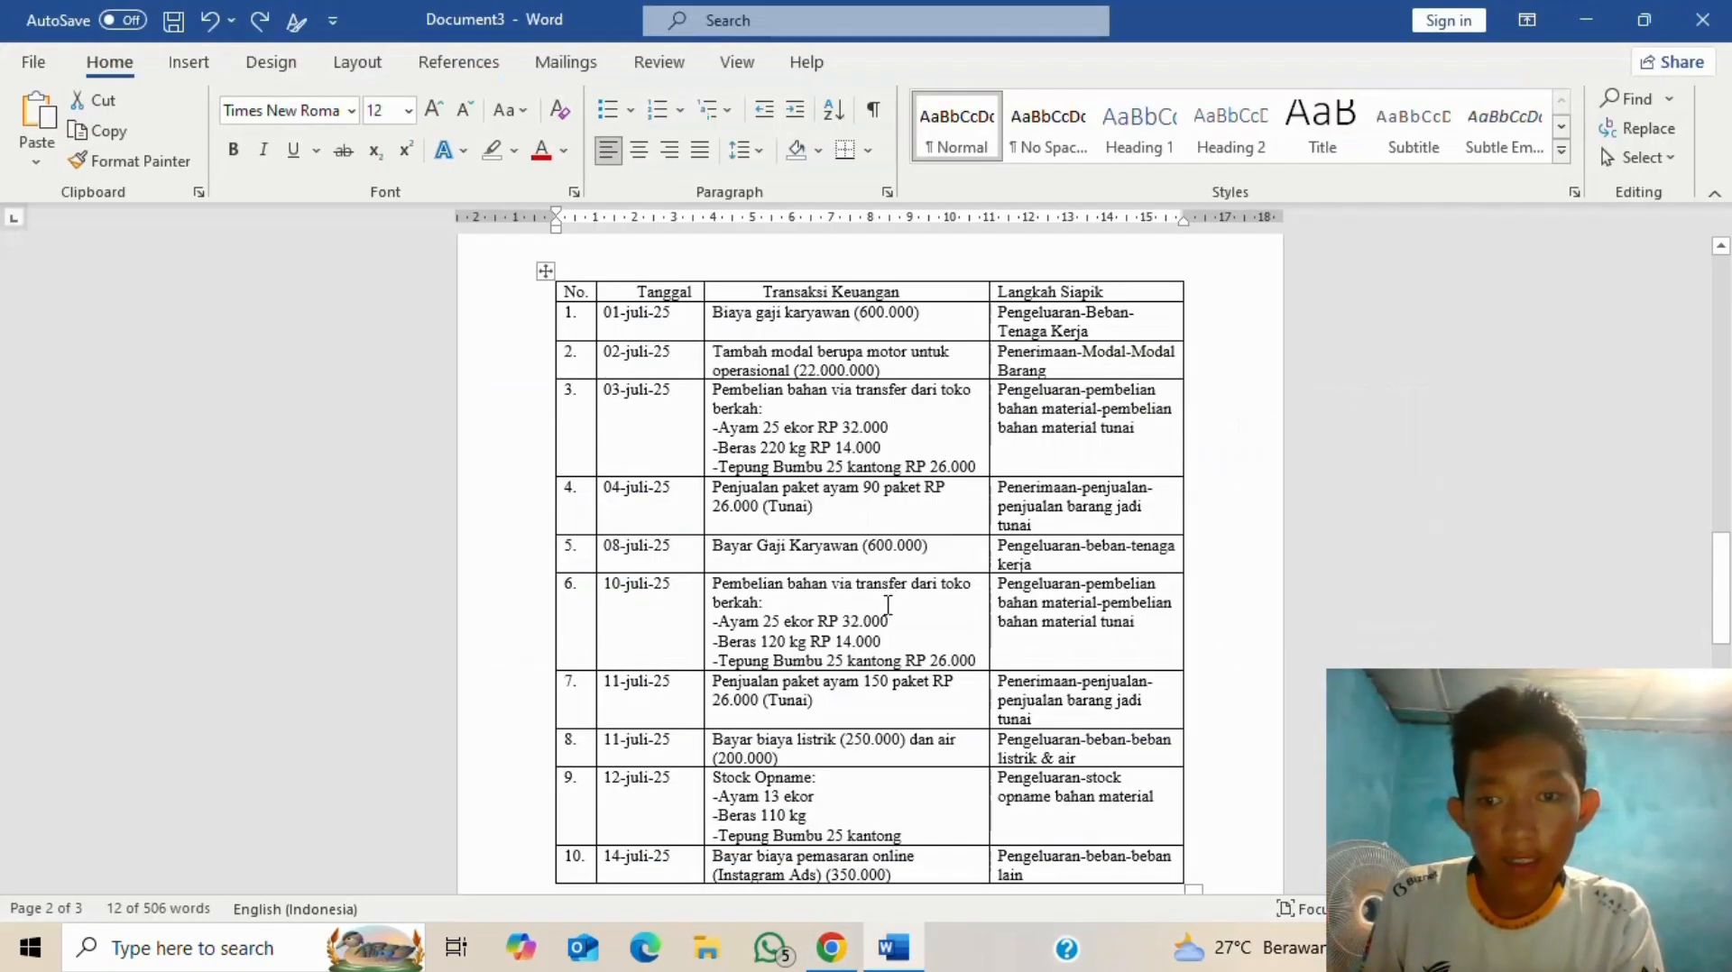
key(alt+Tab)
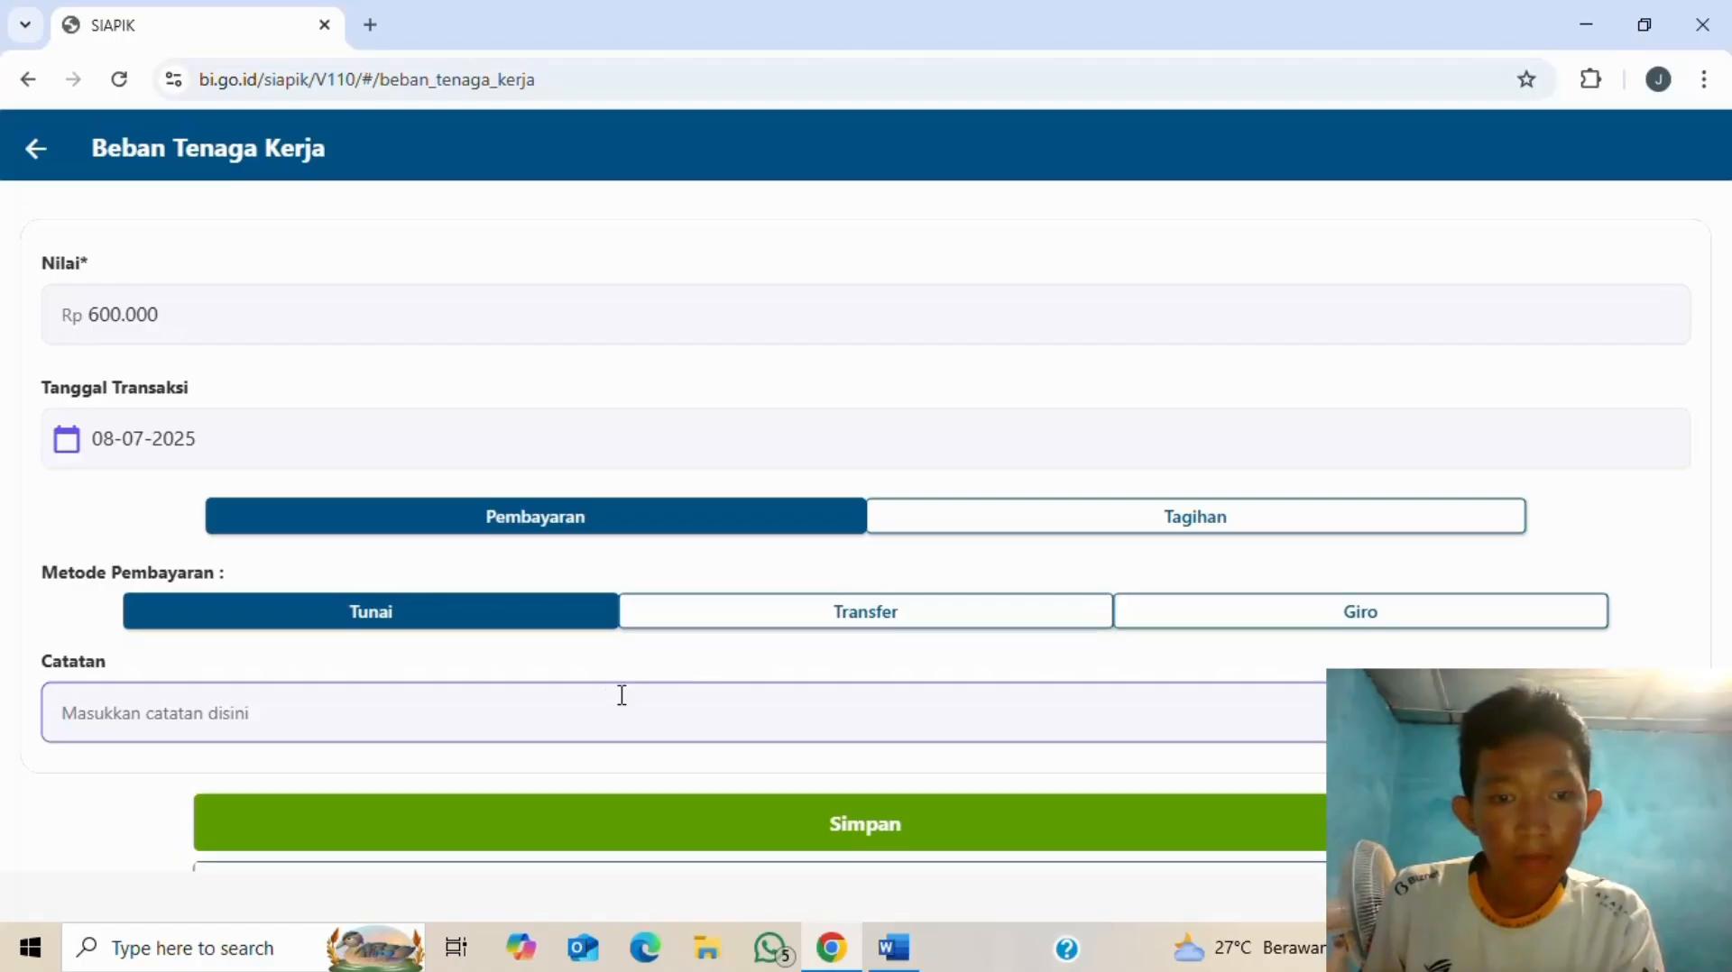
key(alt+Tab)
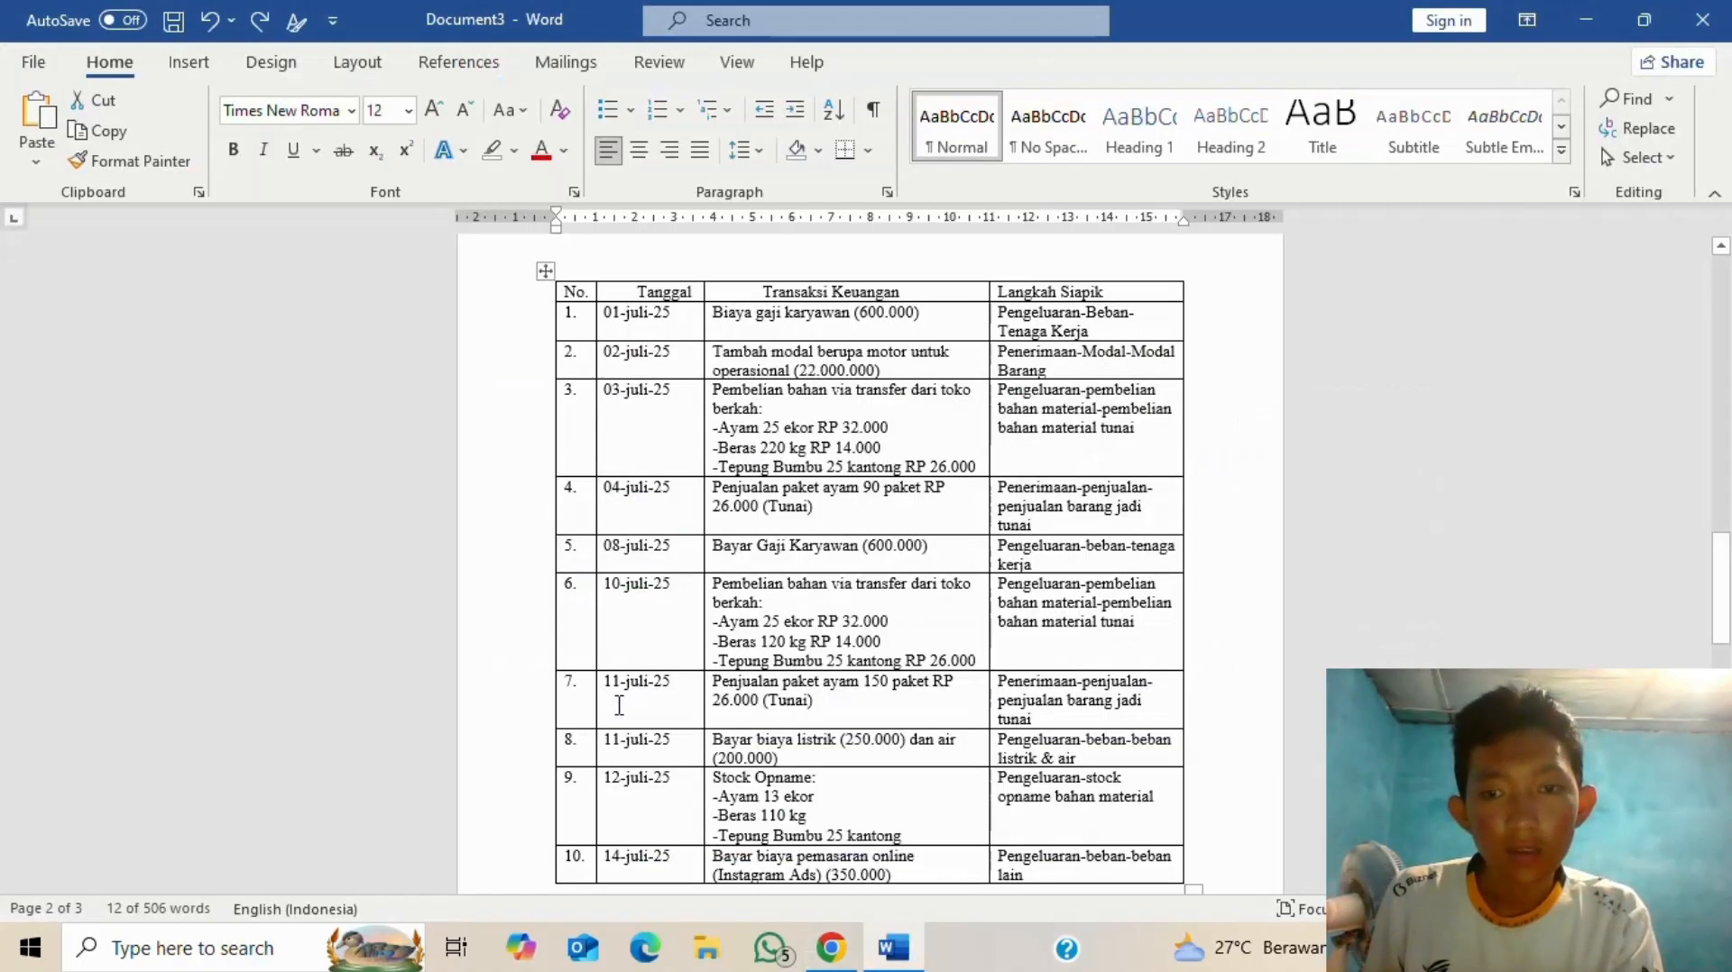
key(alt+Tab)
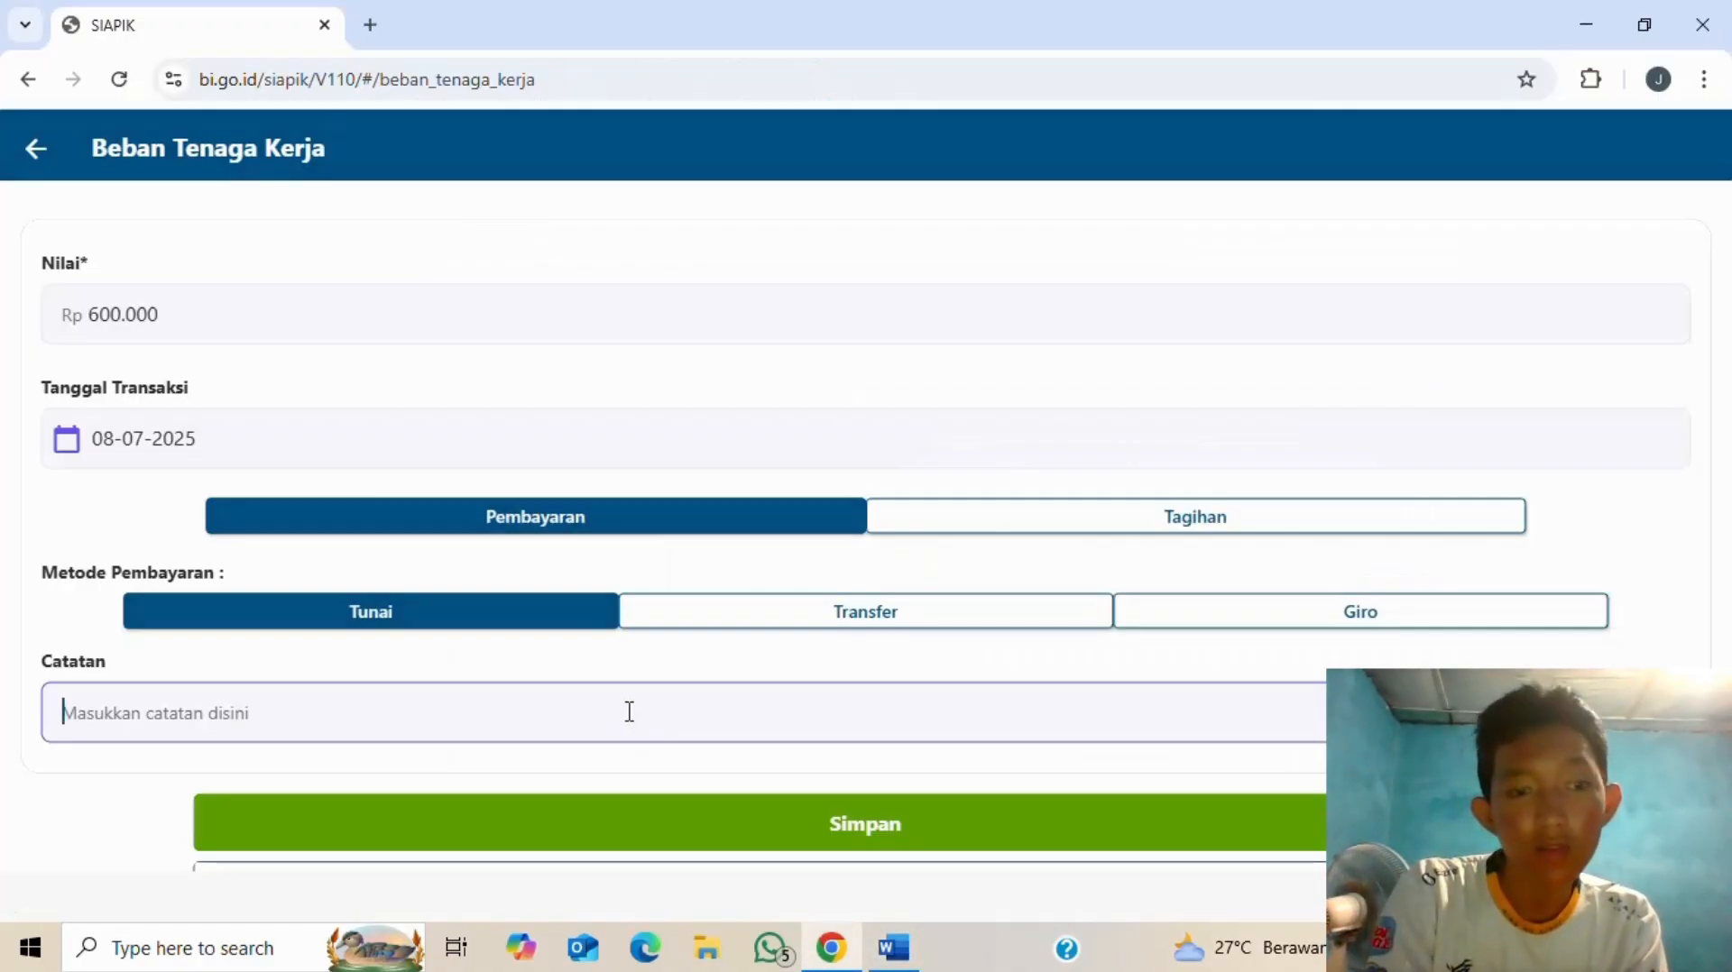
text(bayar gaji karu)
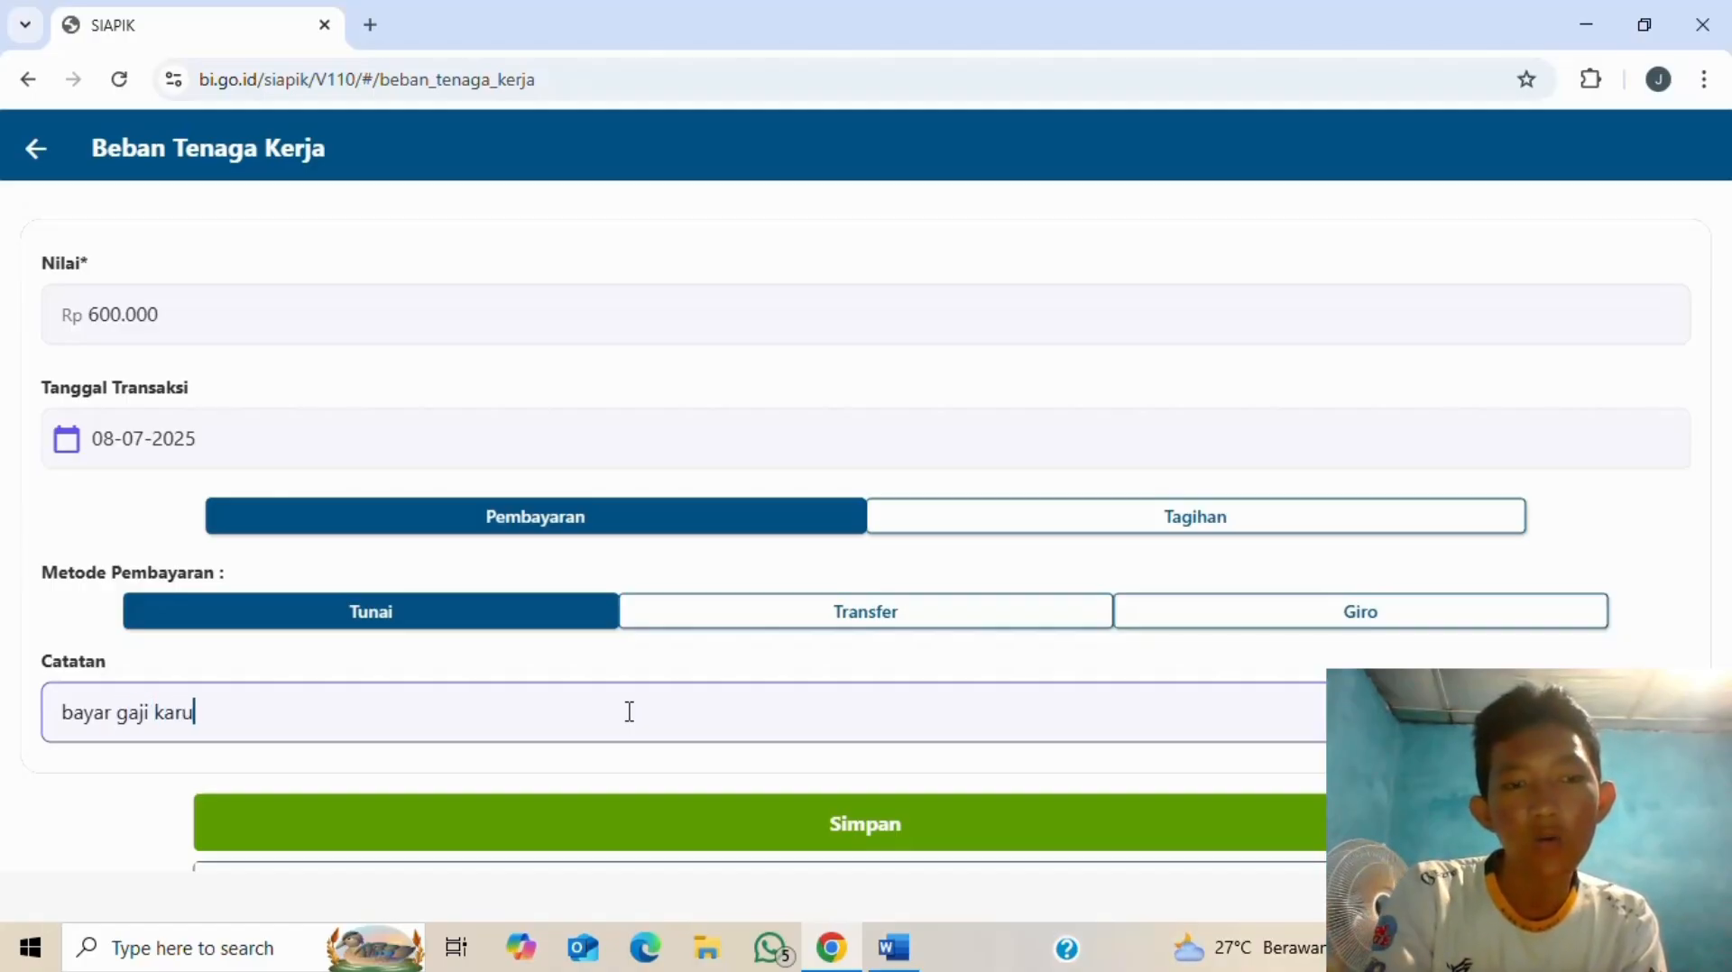
key(BackSpace)
key(BackSpace)
text(yawam)
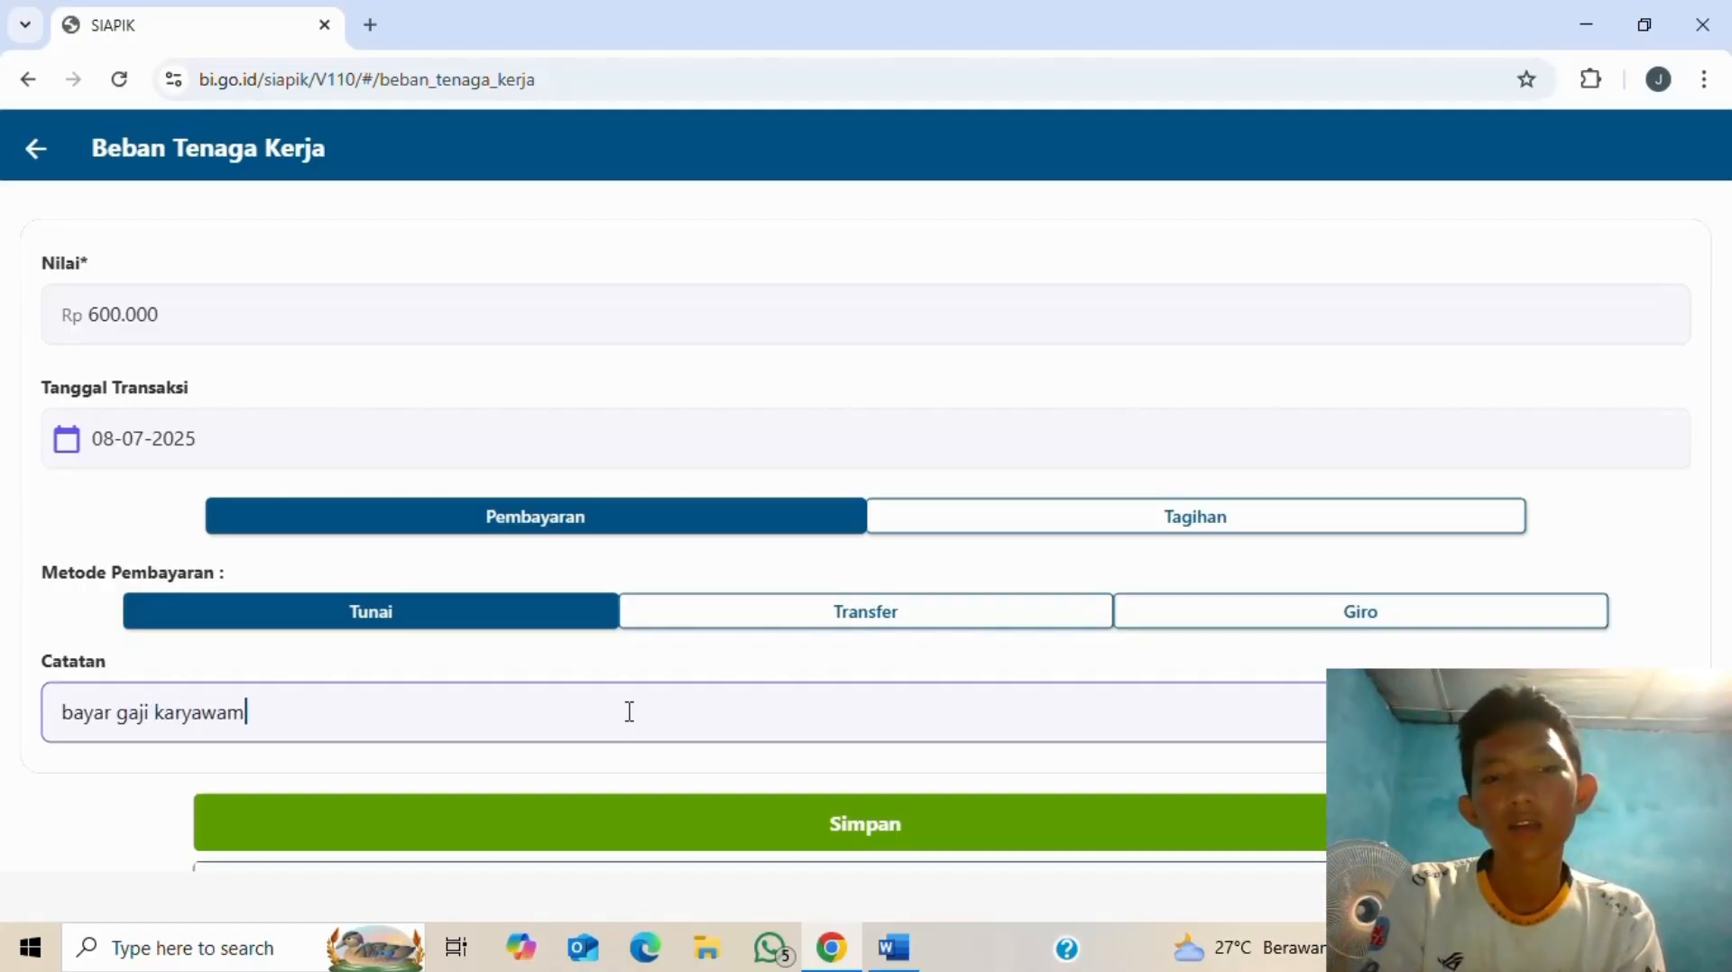
key(BackSpace)
text(n)
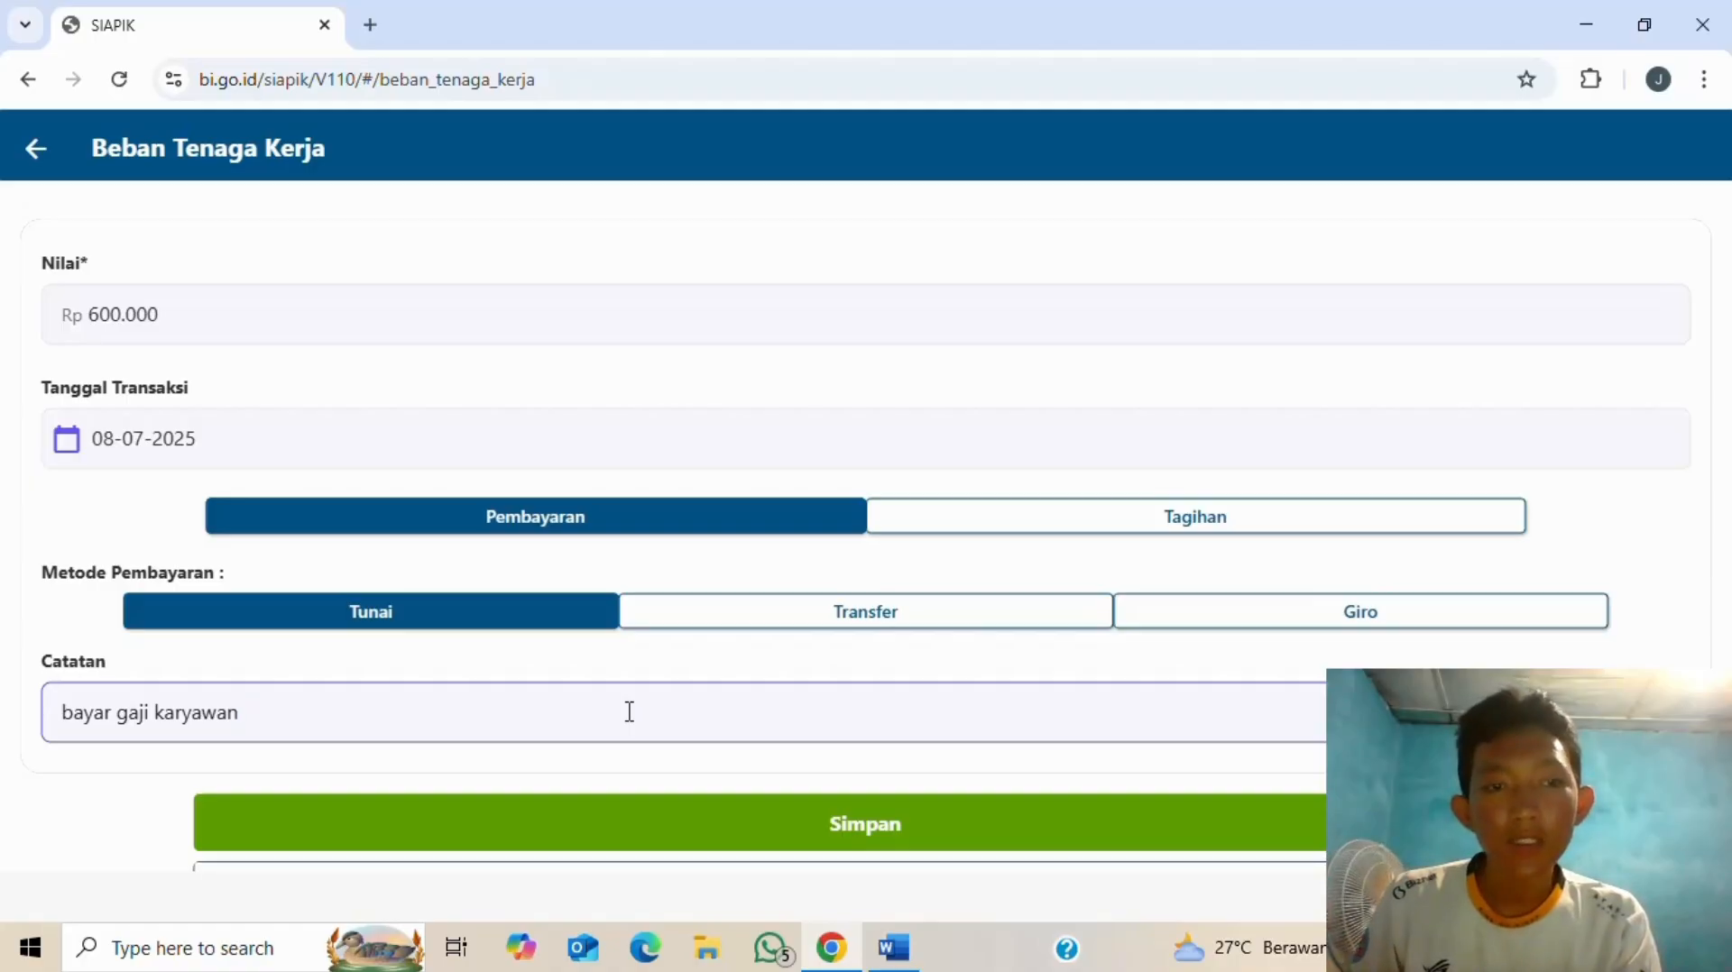
- Save the Rp 600.000 salary expense and go back to the menu from the Sukses dialog
click(907, 841)
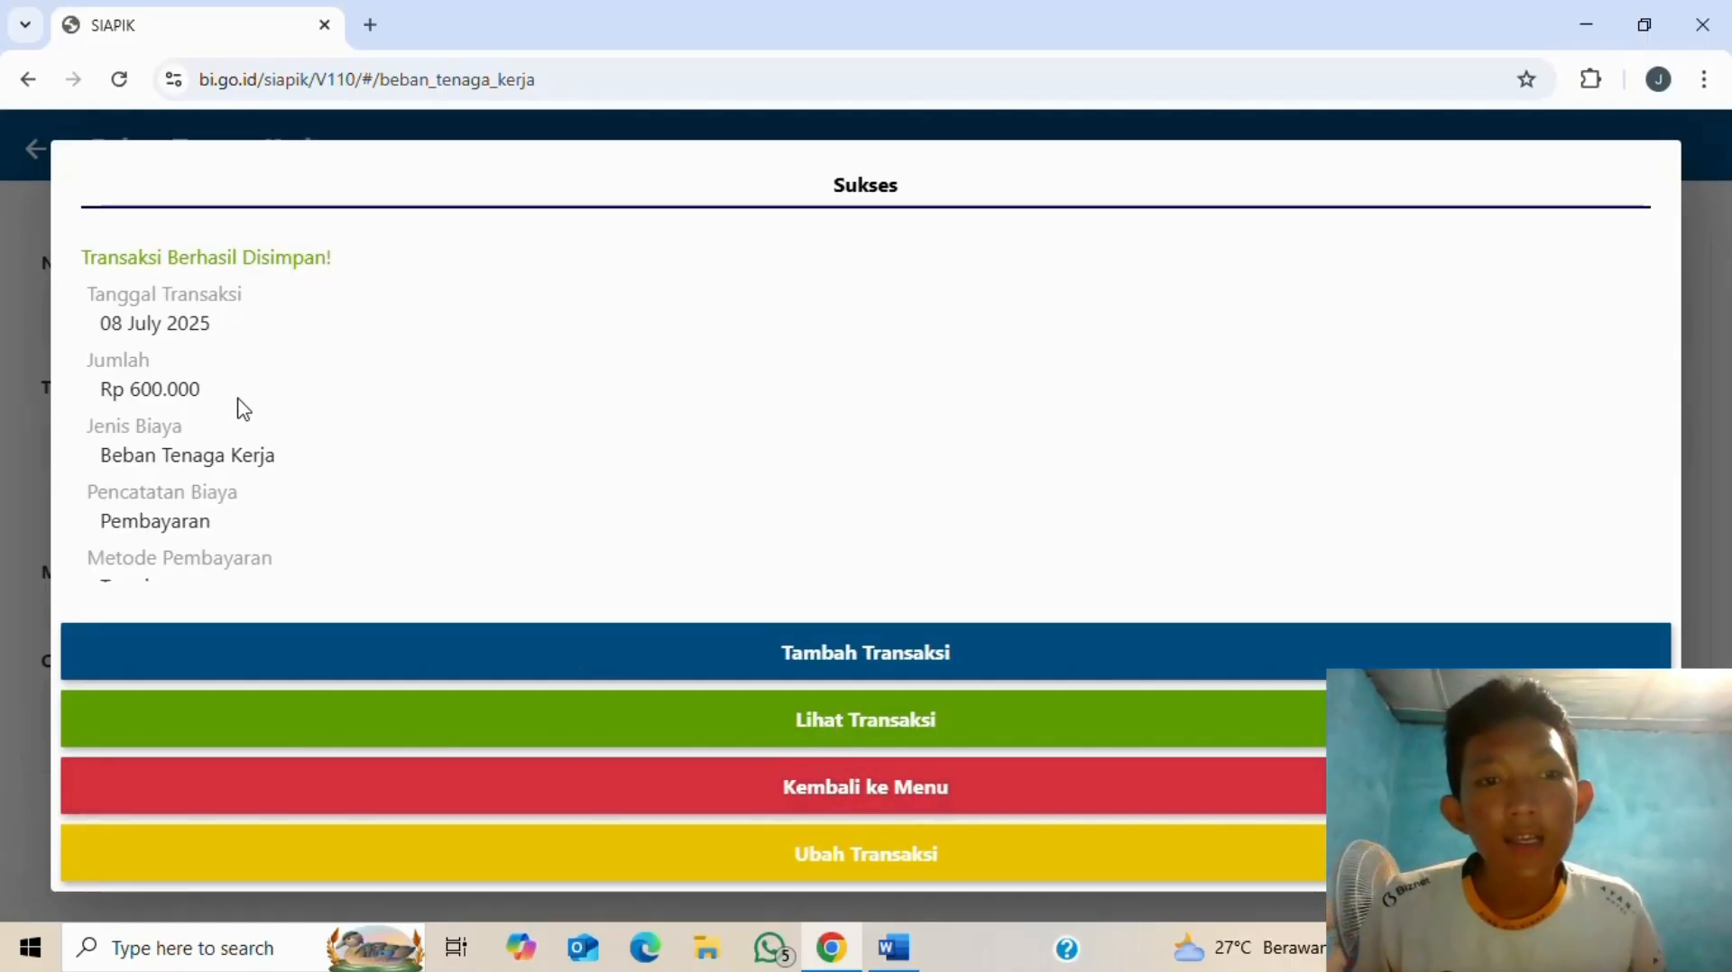
scroll(167, 361, down, 1)
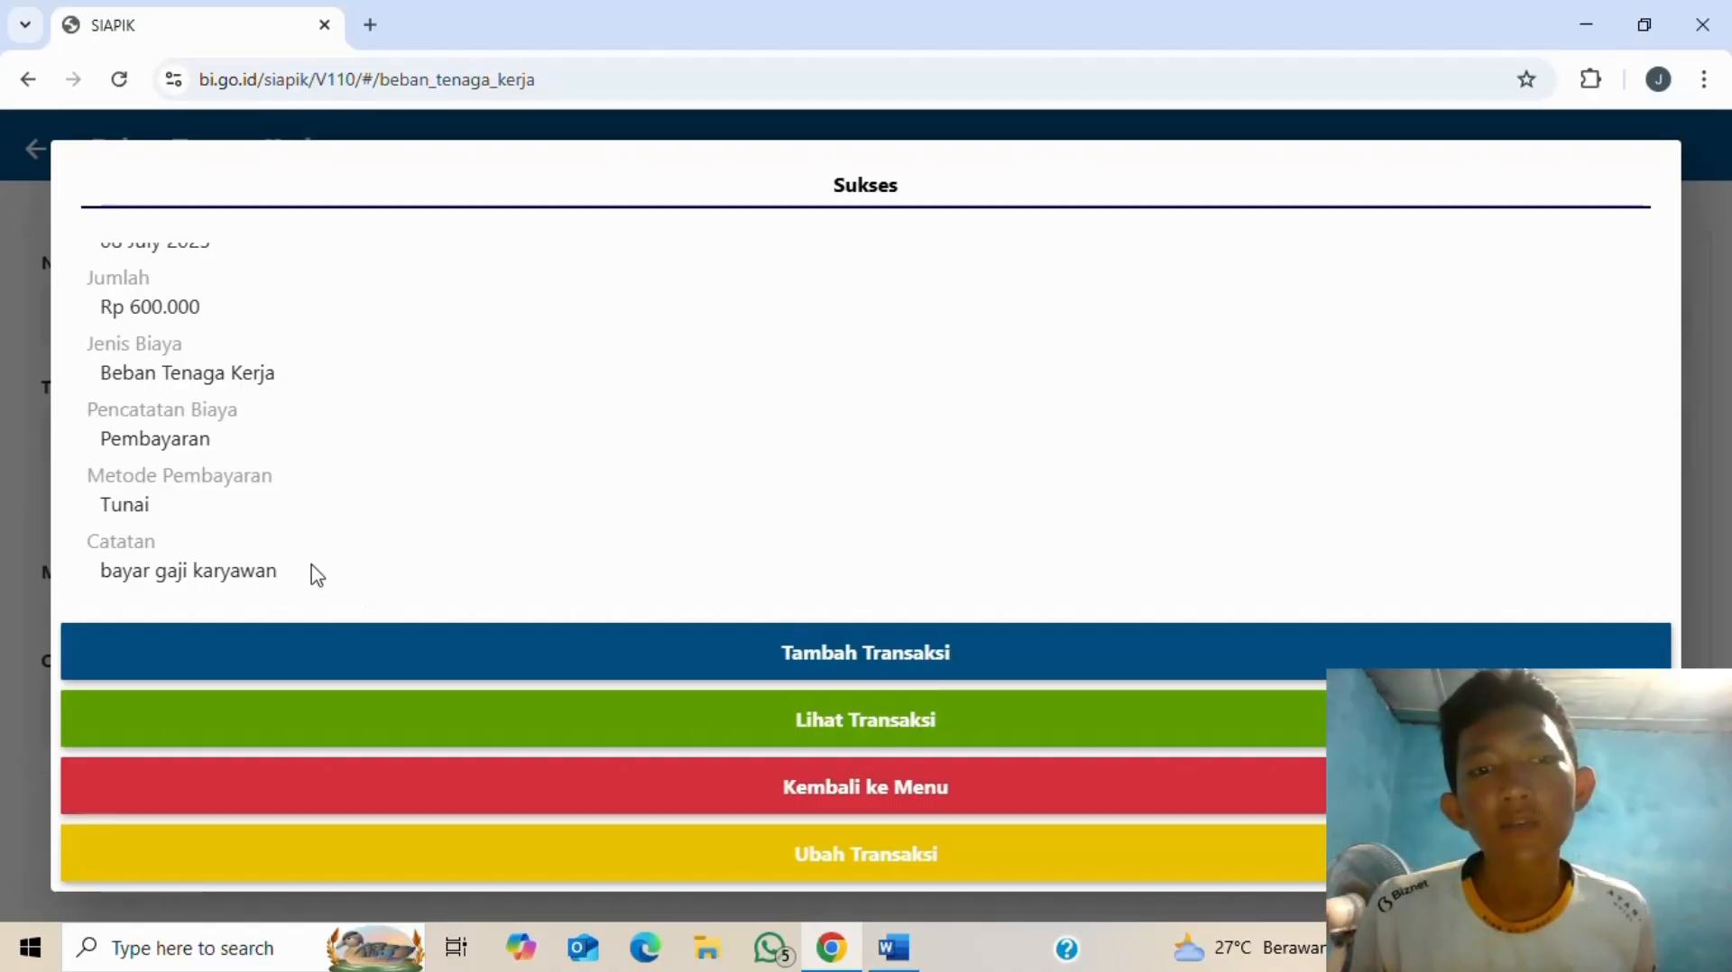
click(882, 797)
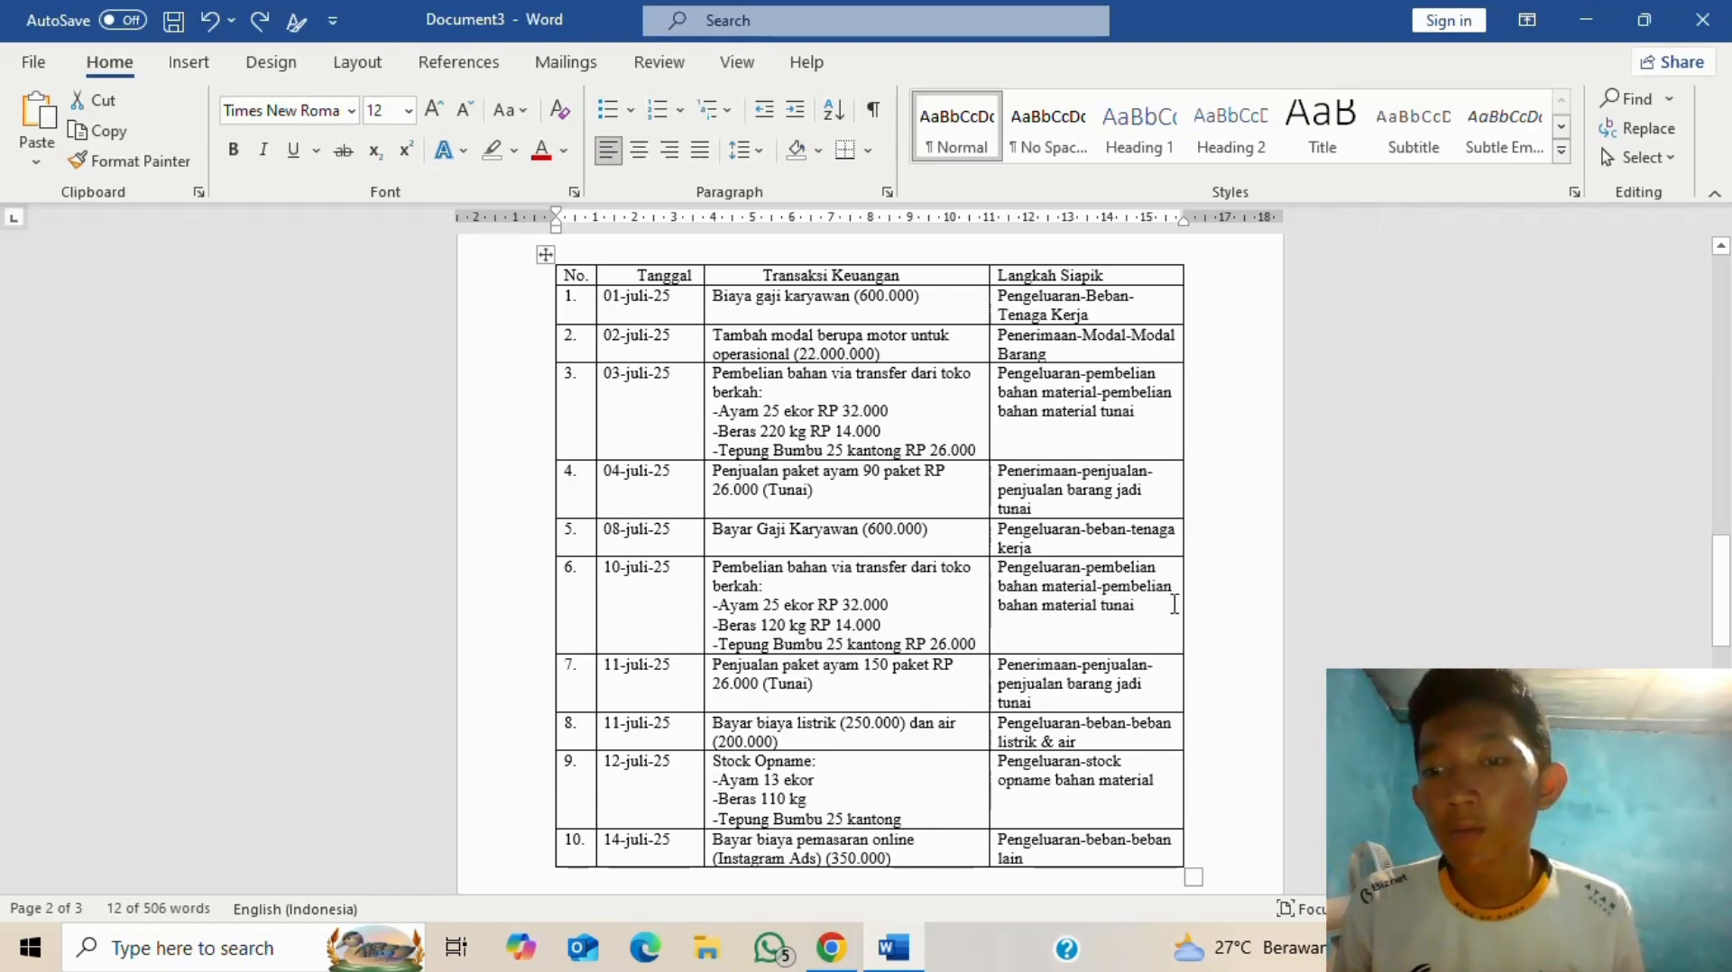
- Start a Pembelian Tunai material purchase from supplier toko berkah, paid by transfer
key(alt+Tab)
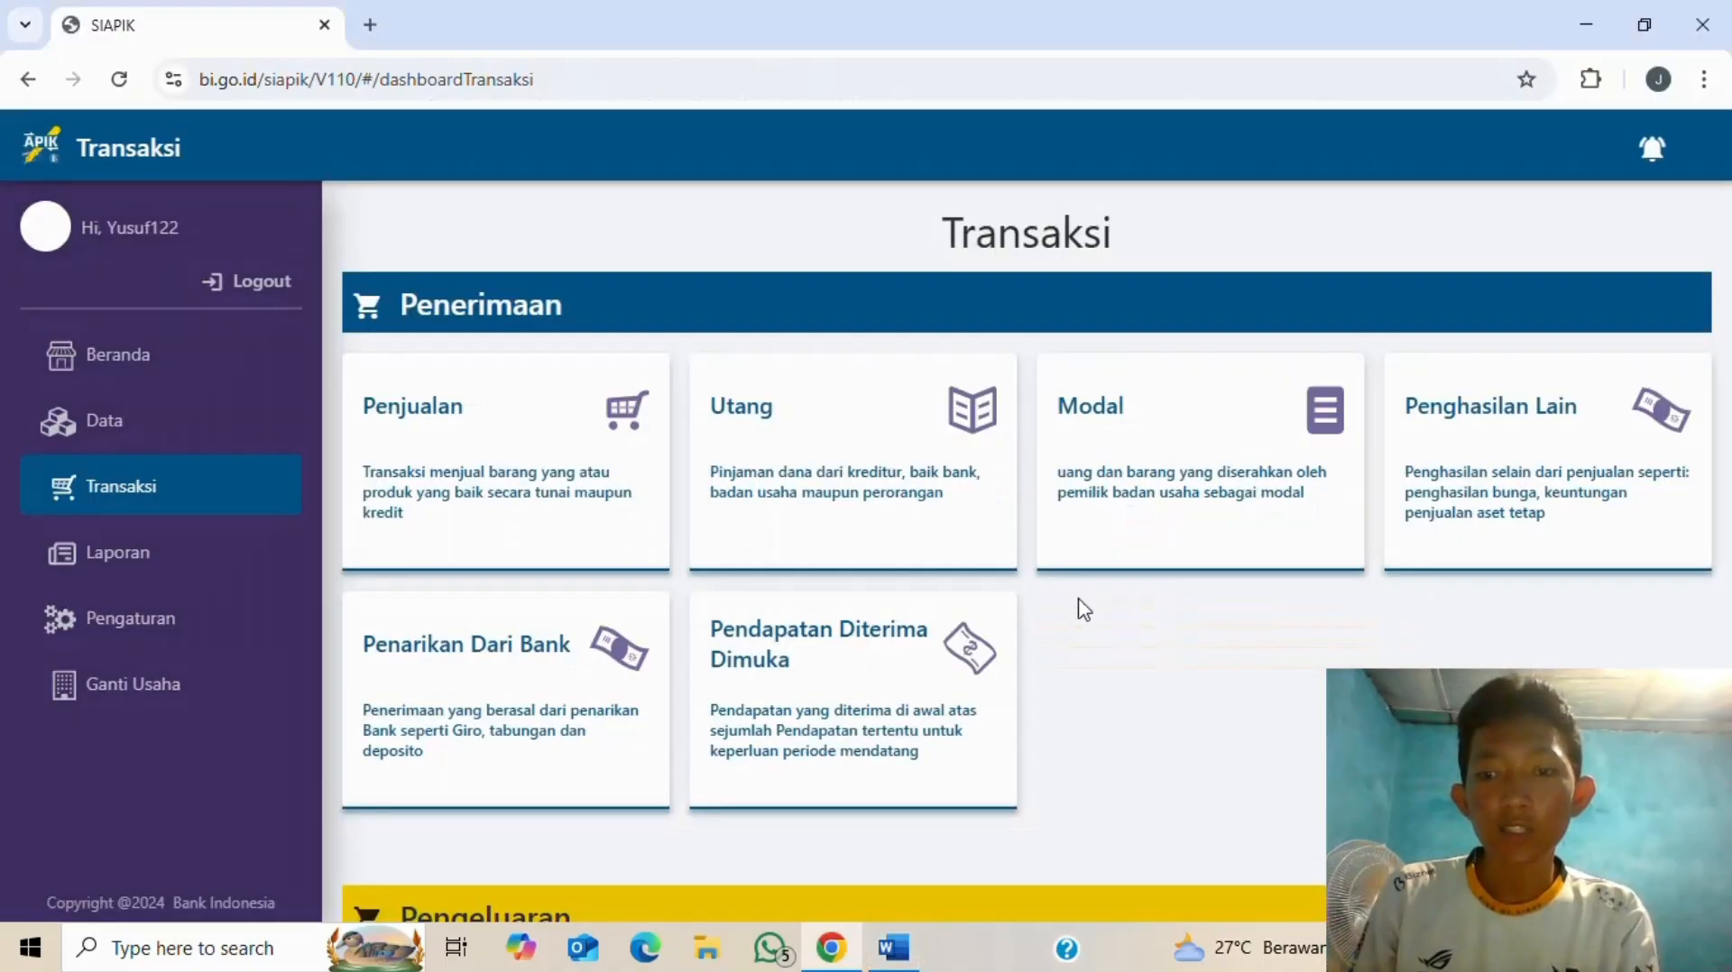
scroll(704, 577, down, 5)
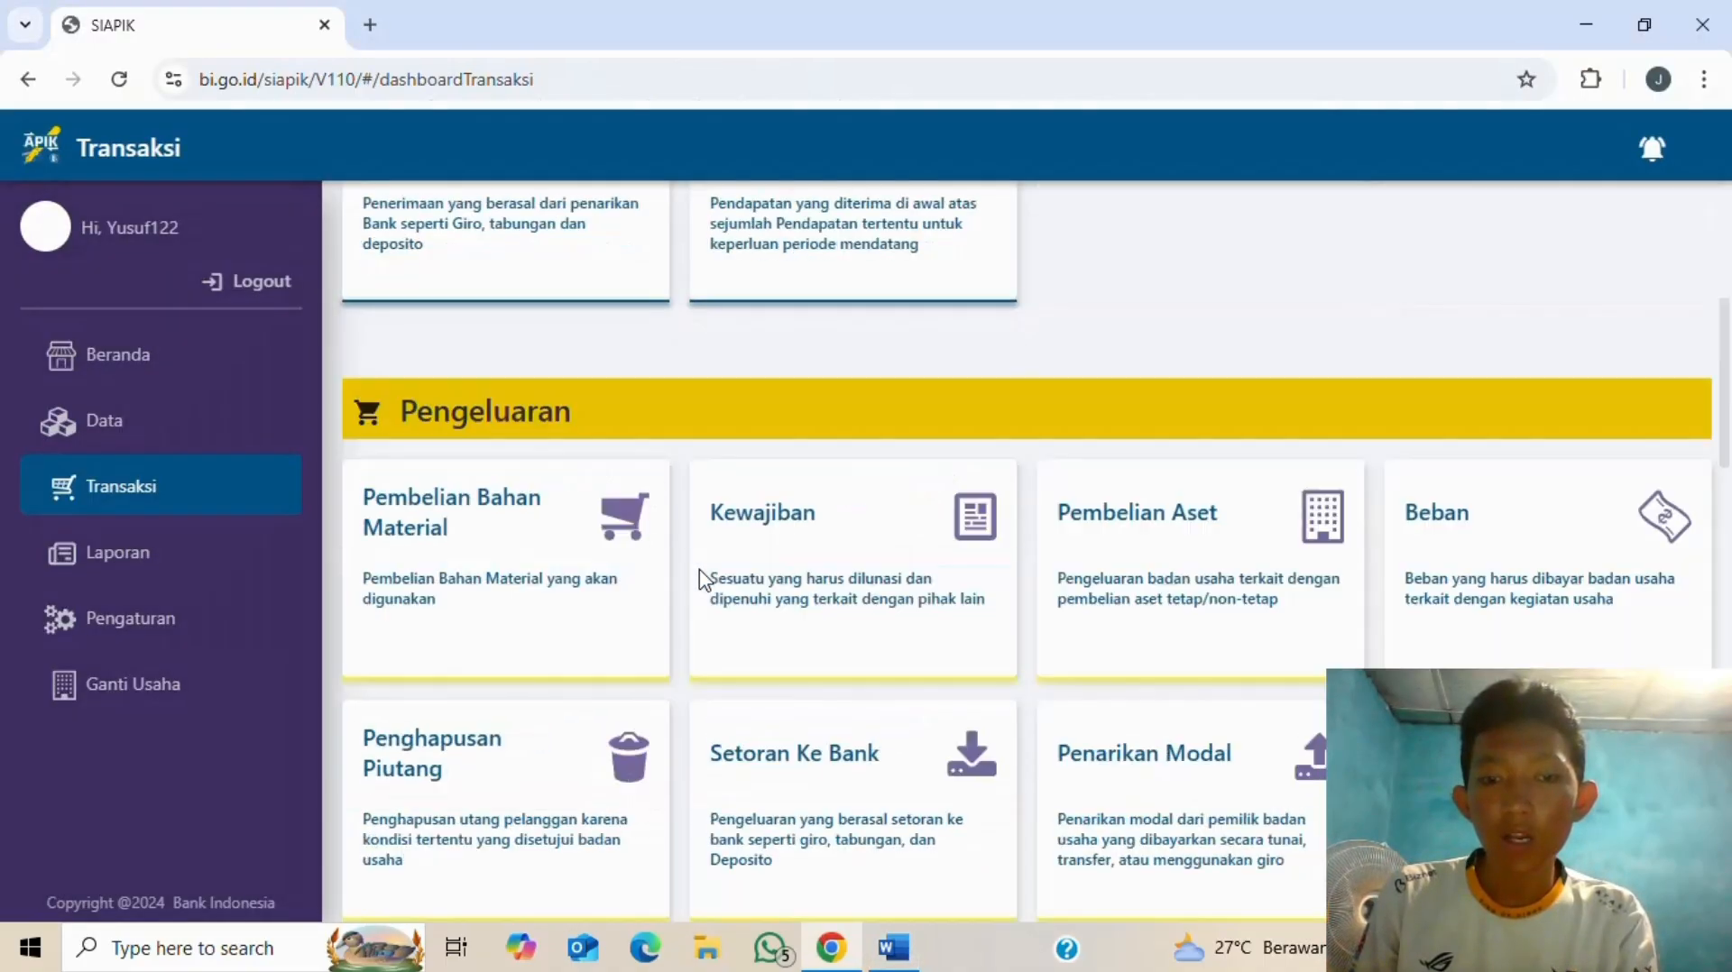
click(501, 516)
click(302, 302)
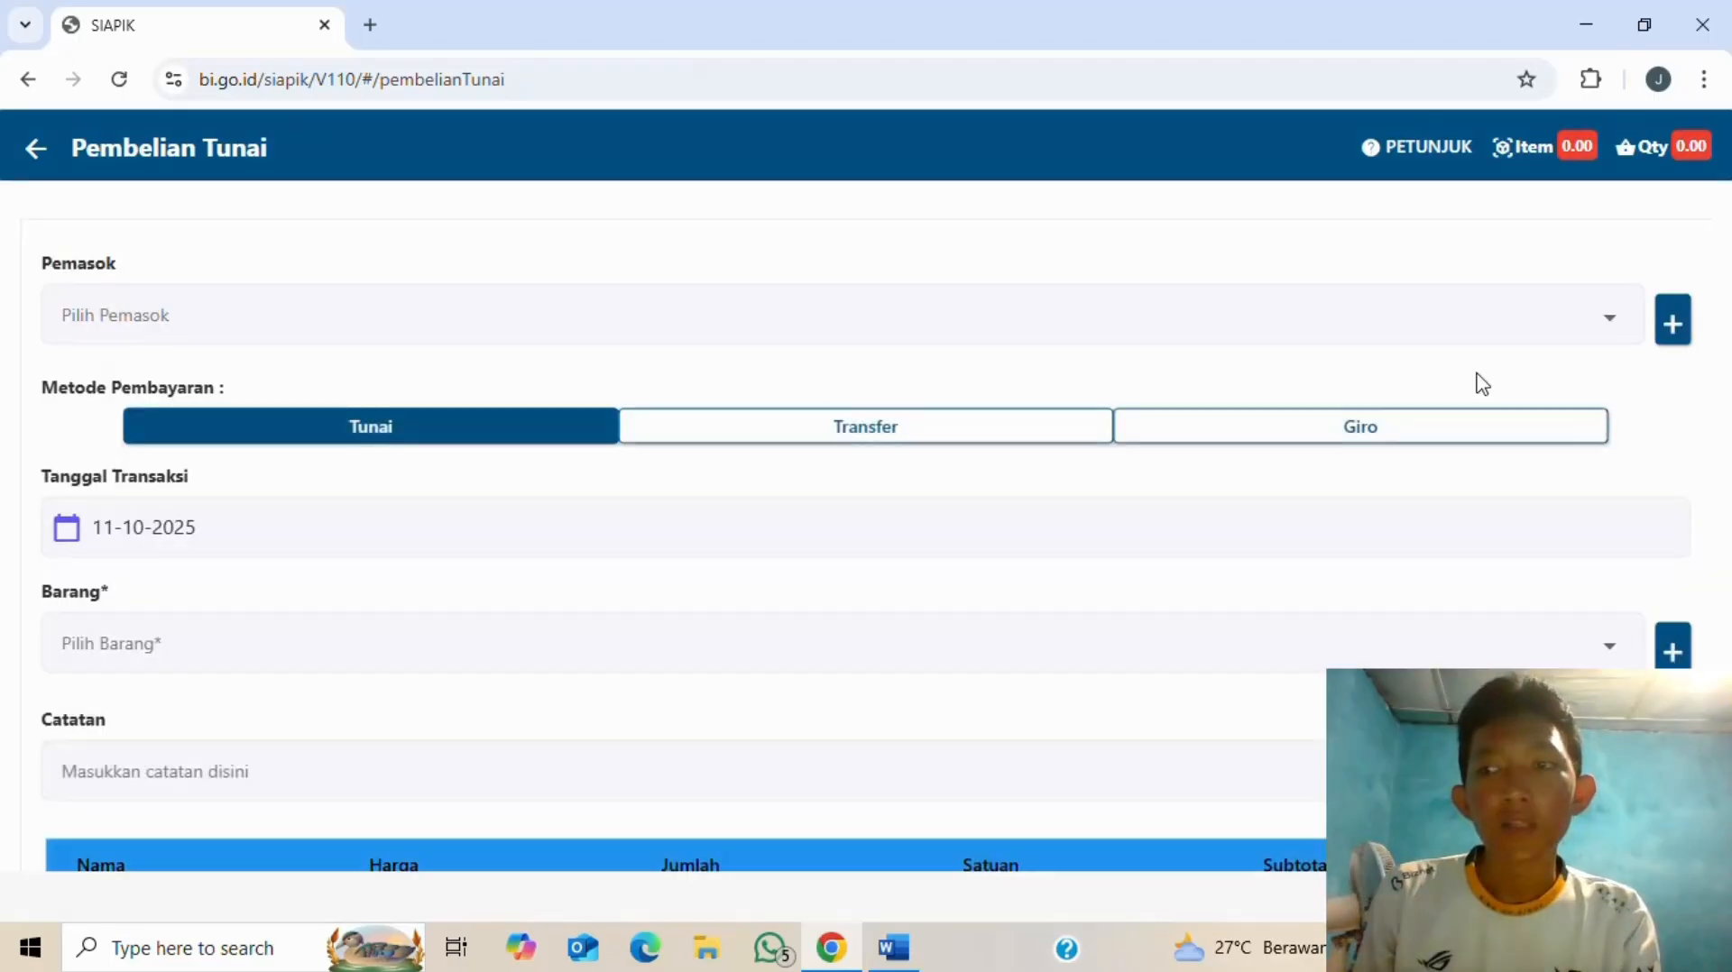
click(1408, 336)
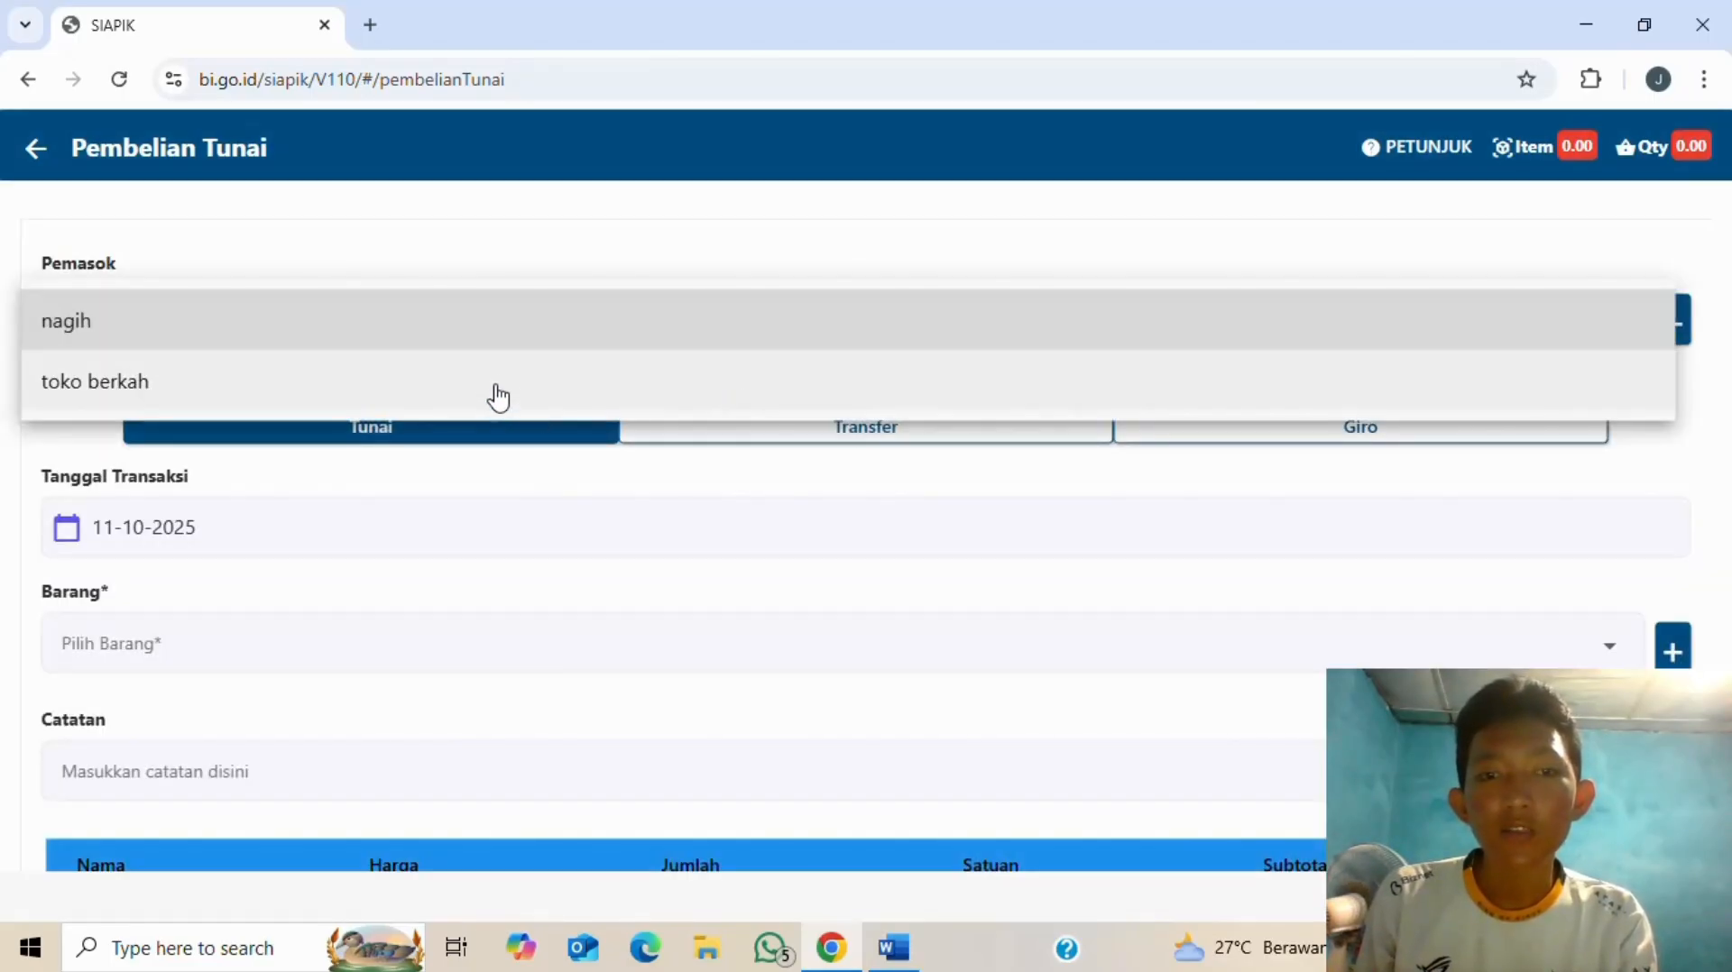
click(500, 389)
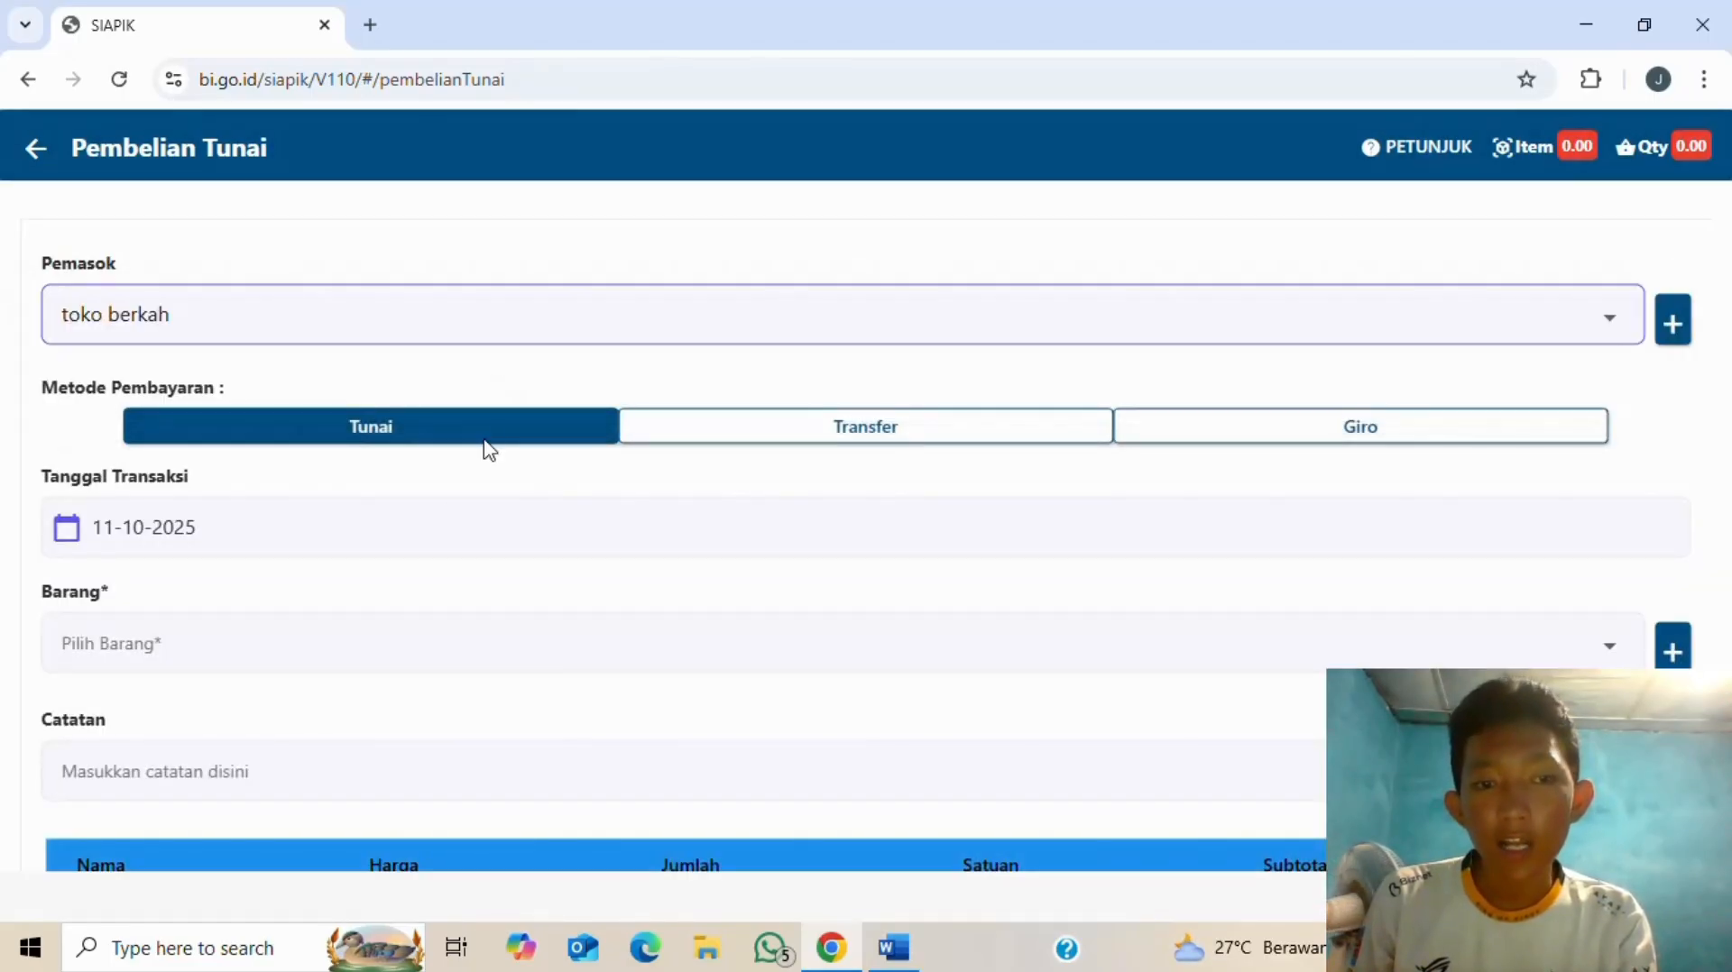
click(834, 442)
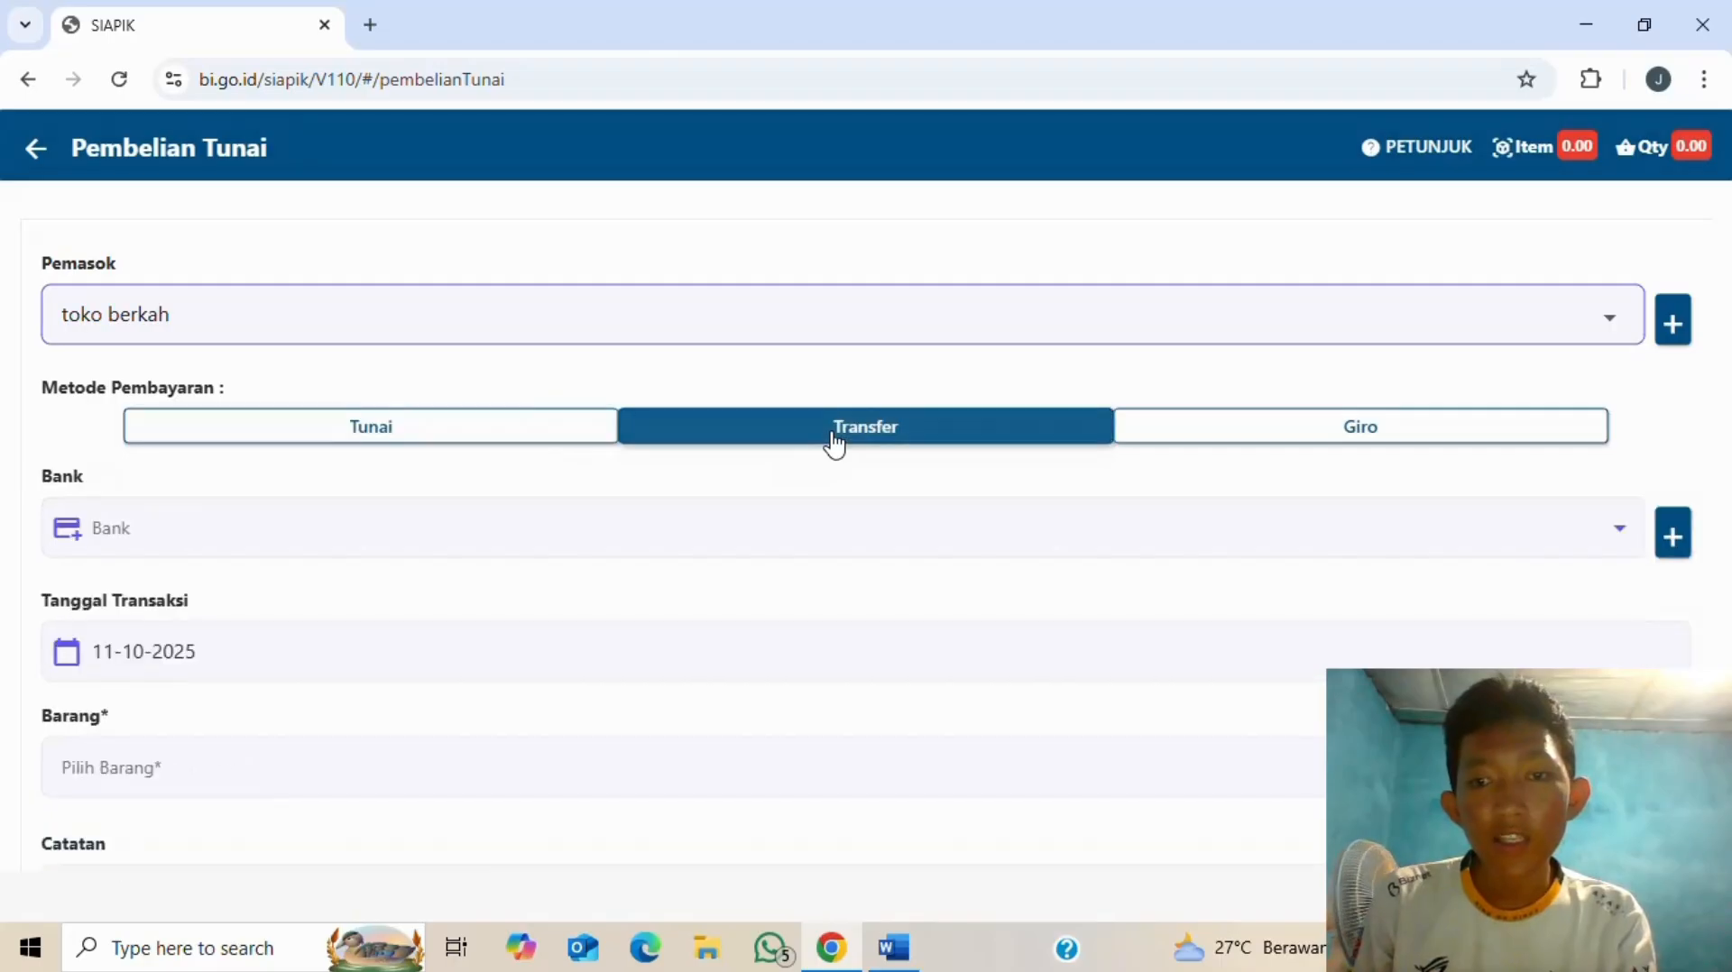
- Choose bank abc for the transfer payment
key(alt+Tab)
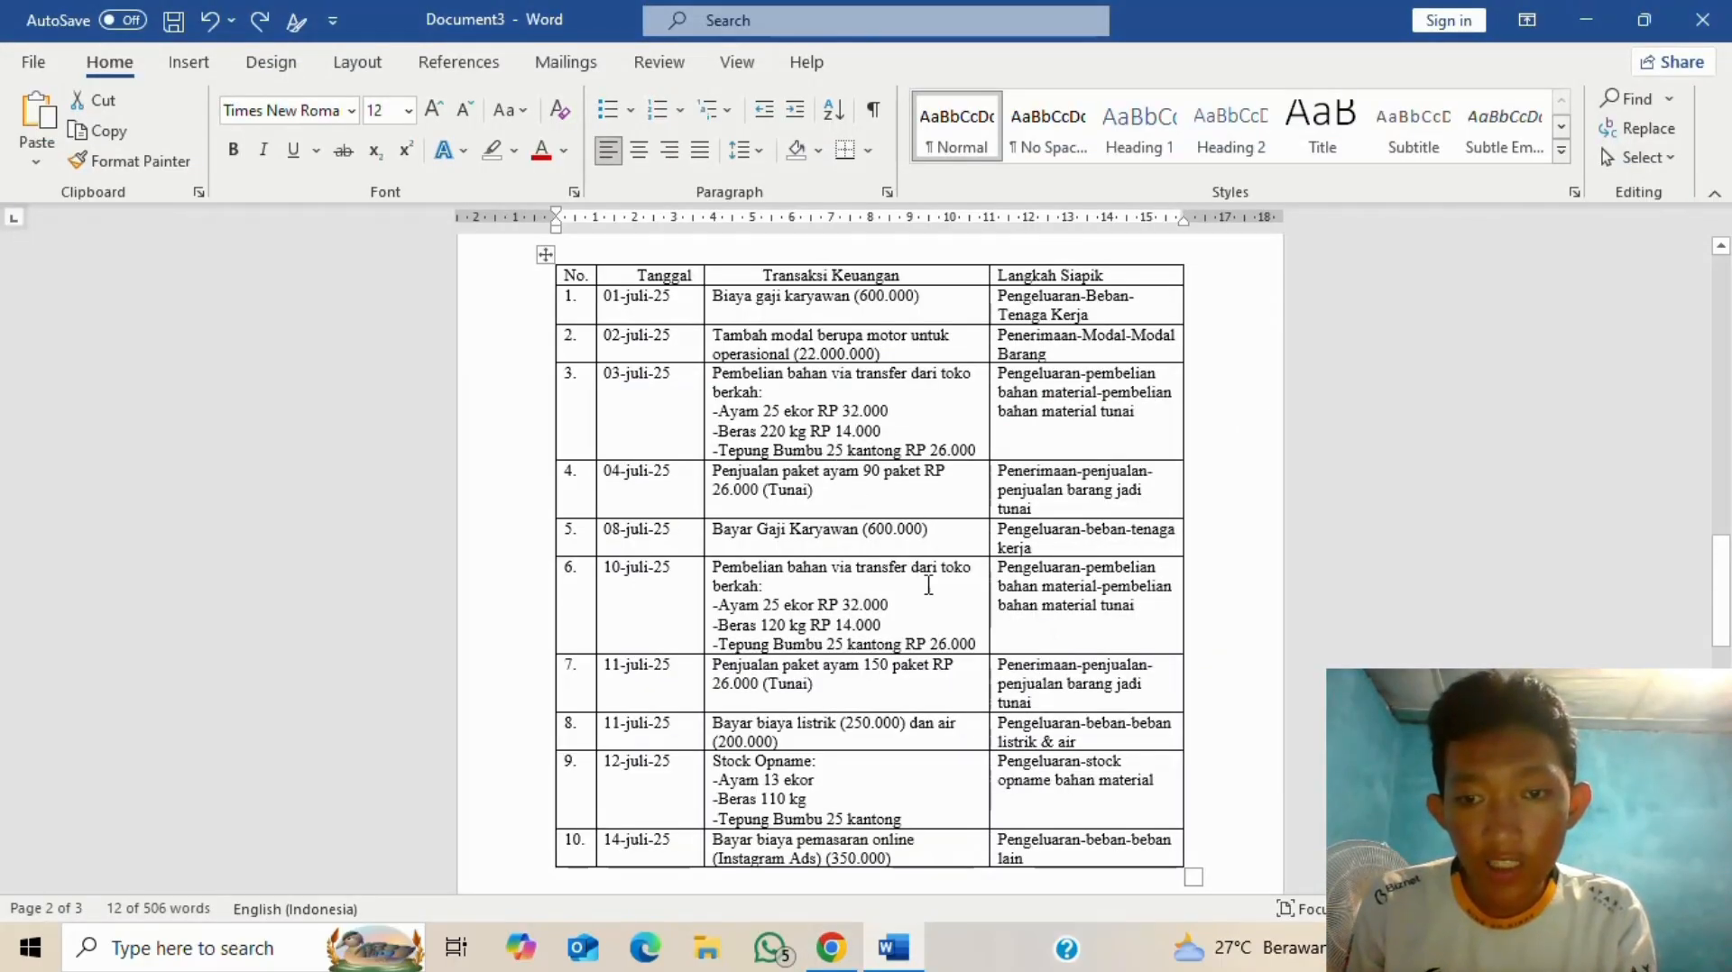
key(alt+Tab)
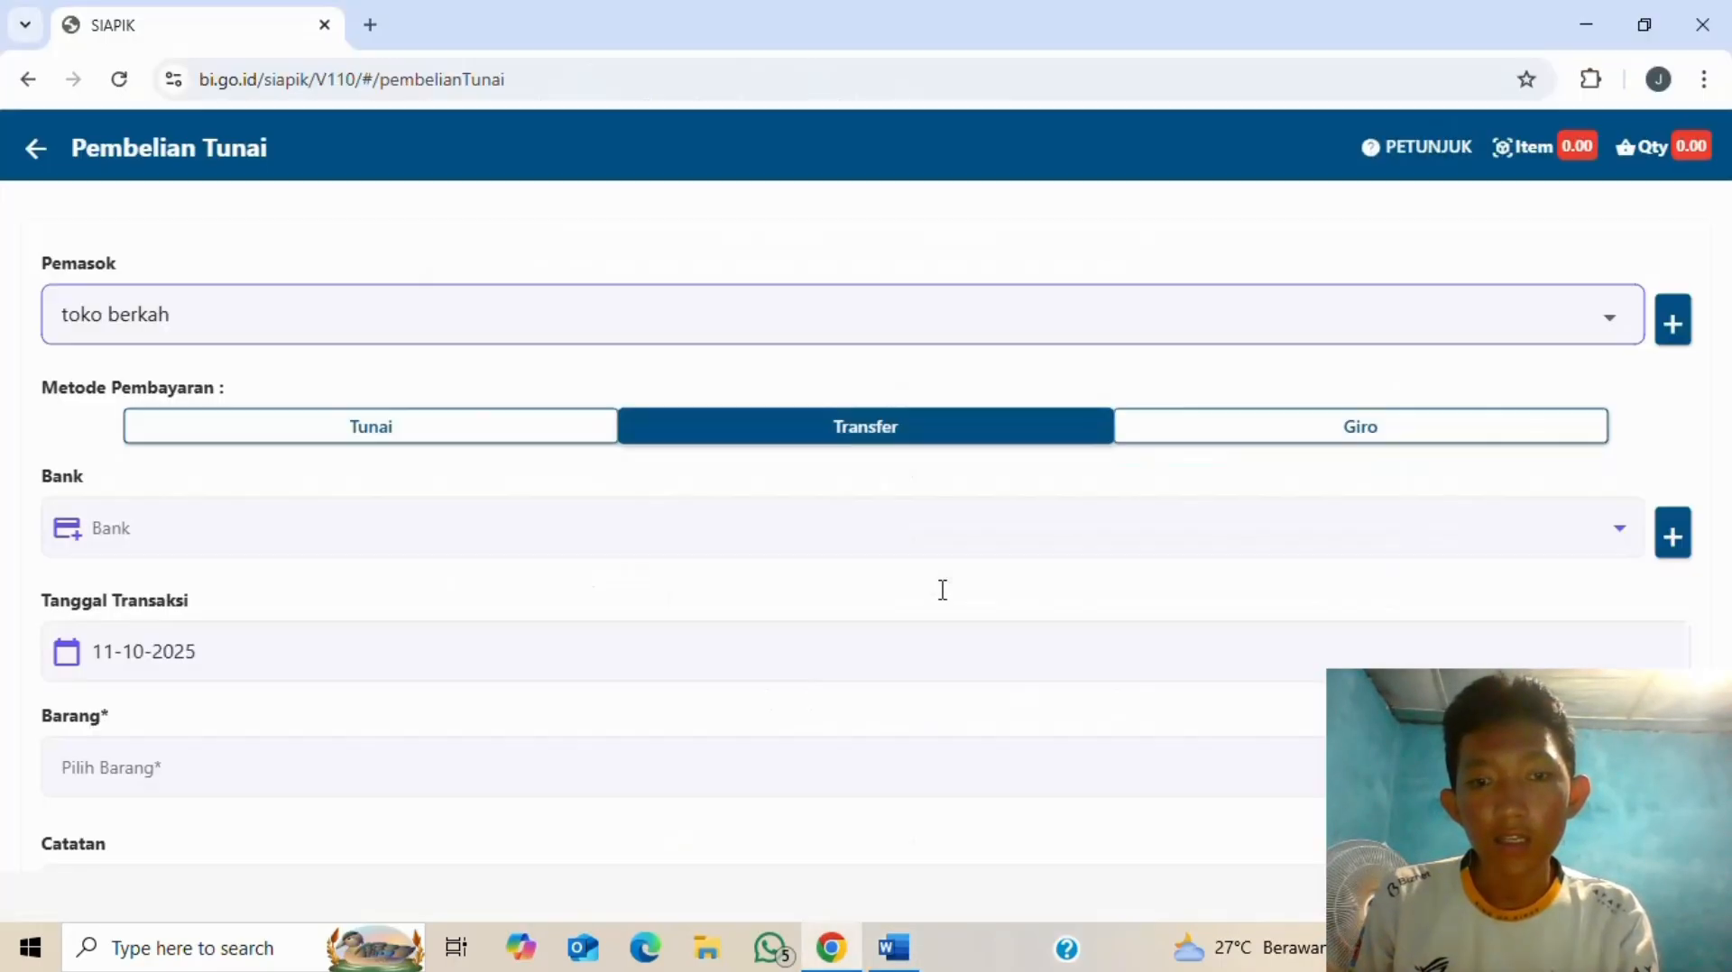
click(339, 544)
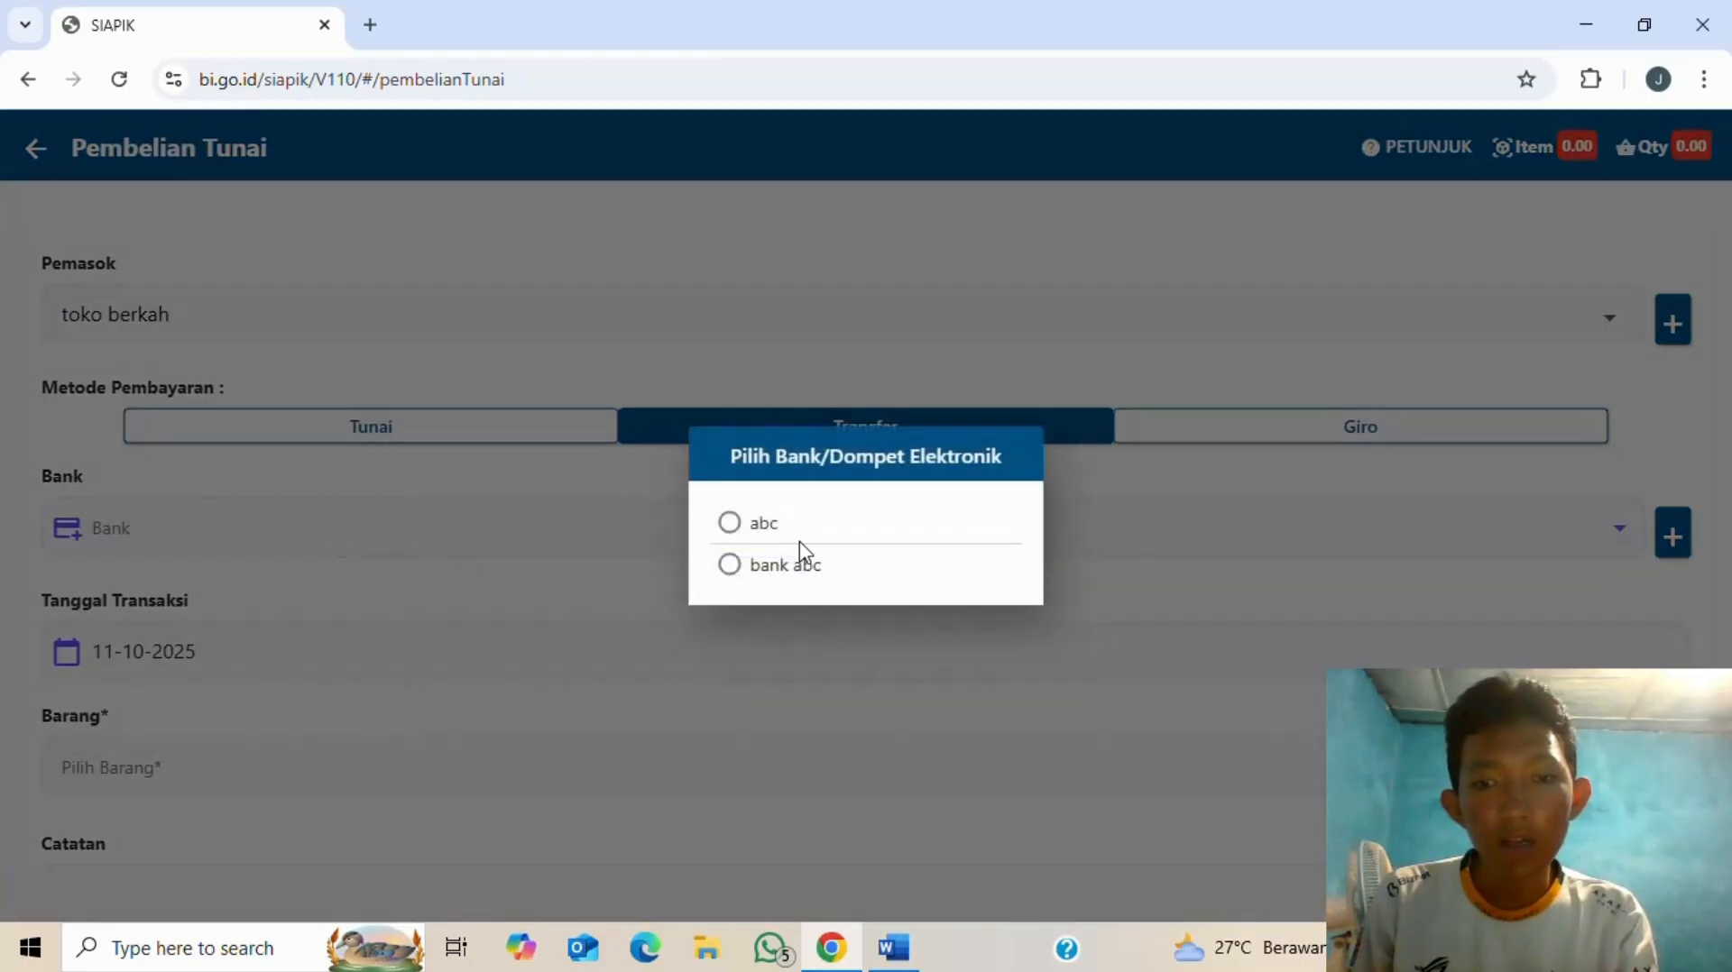
click(729, 523)
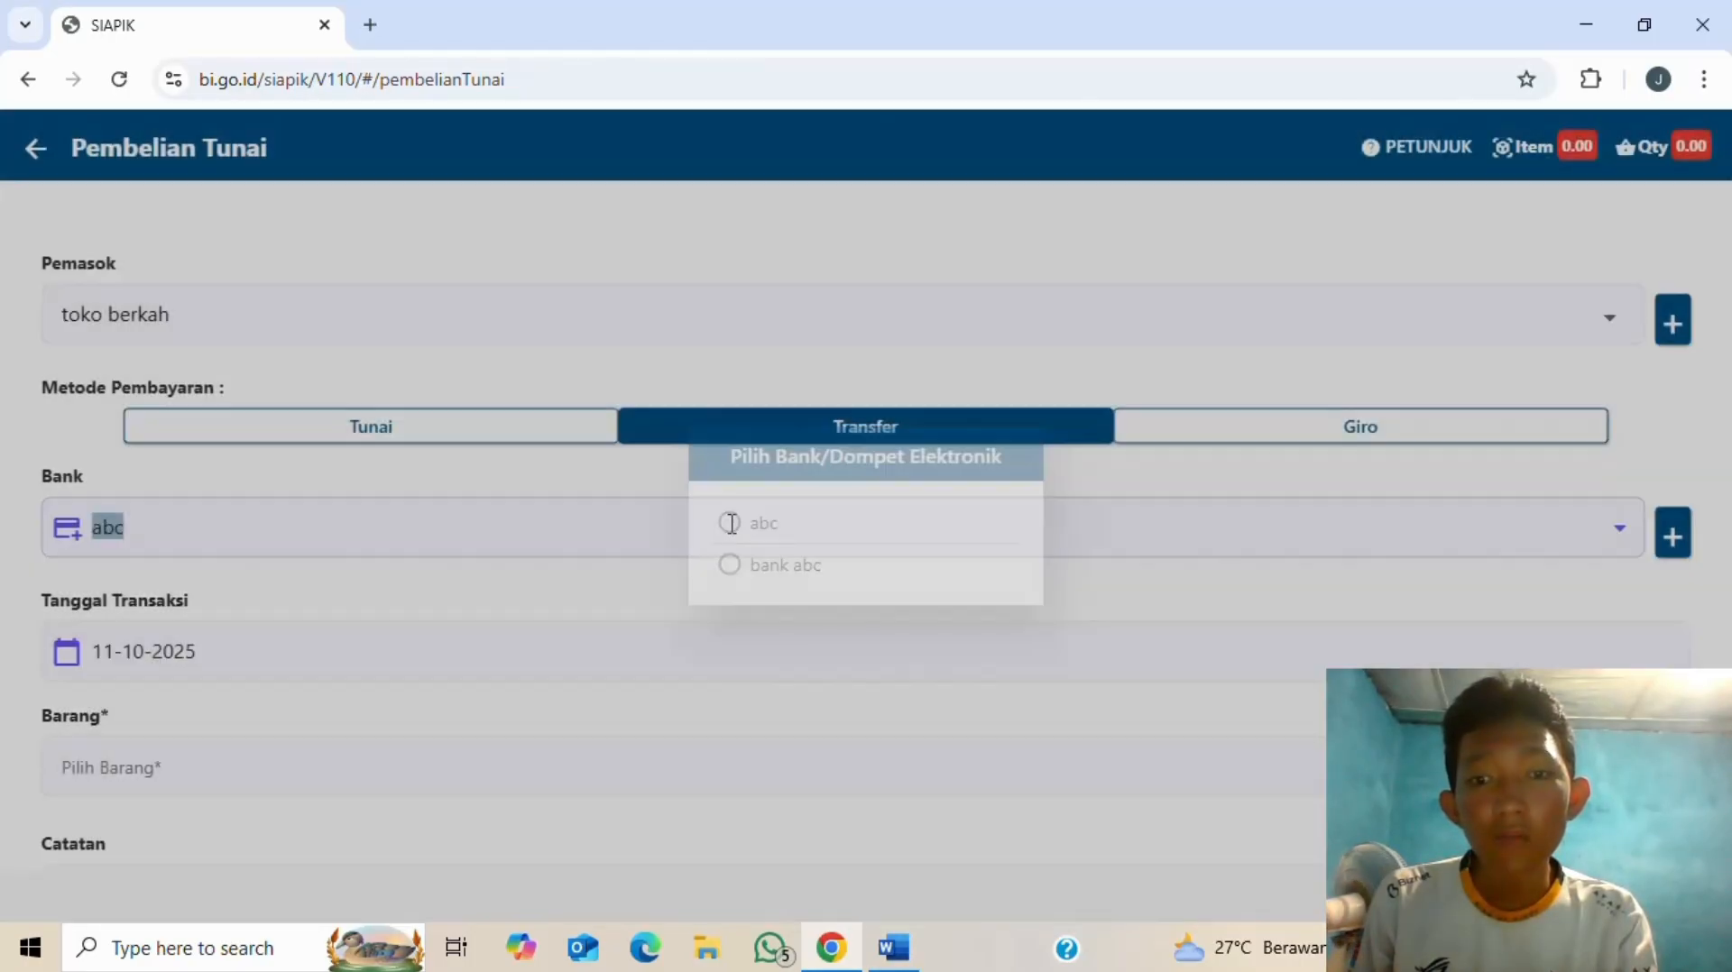
click(542, 524)
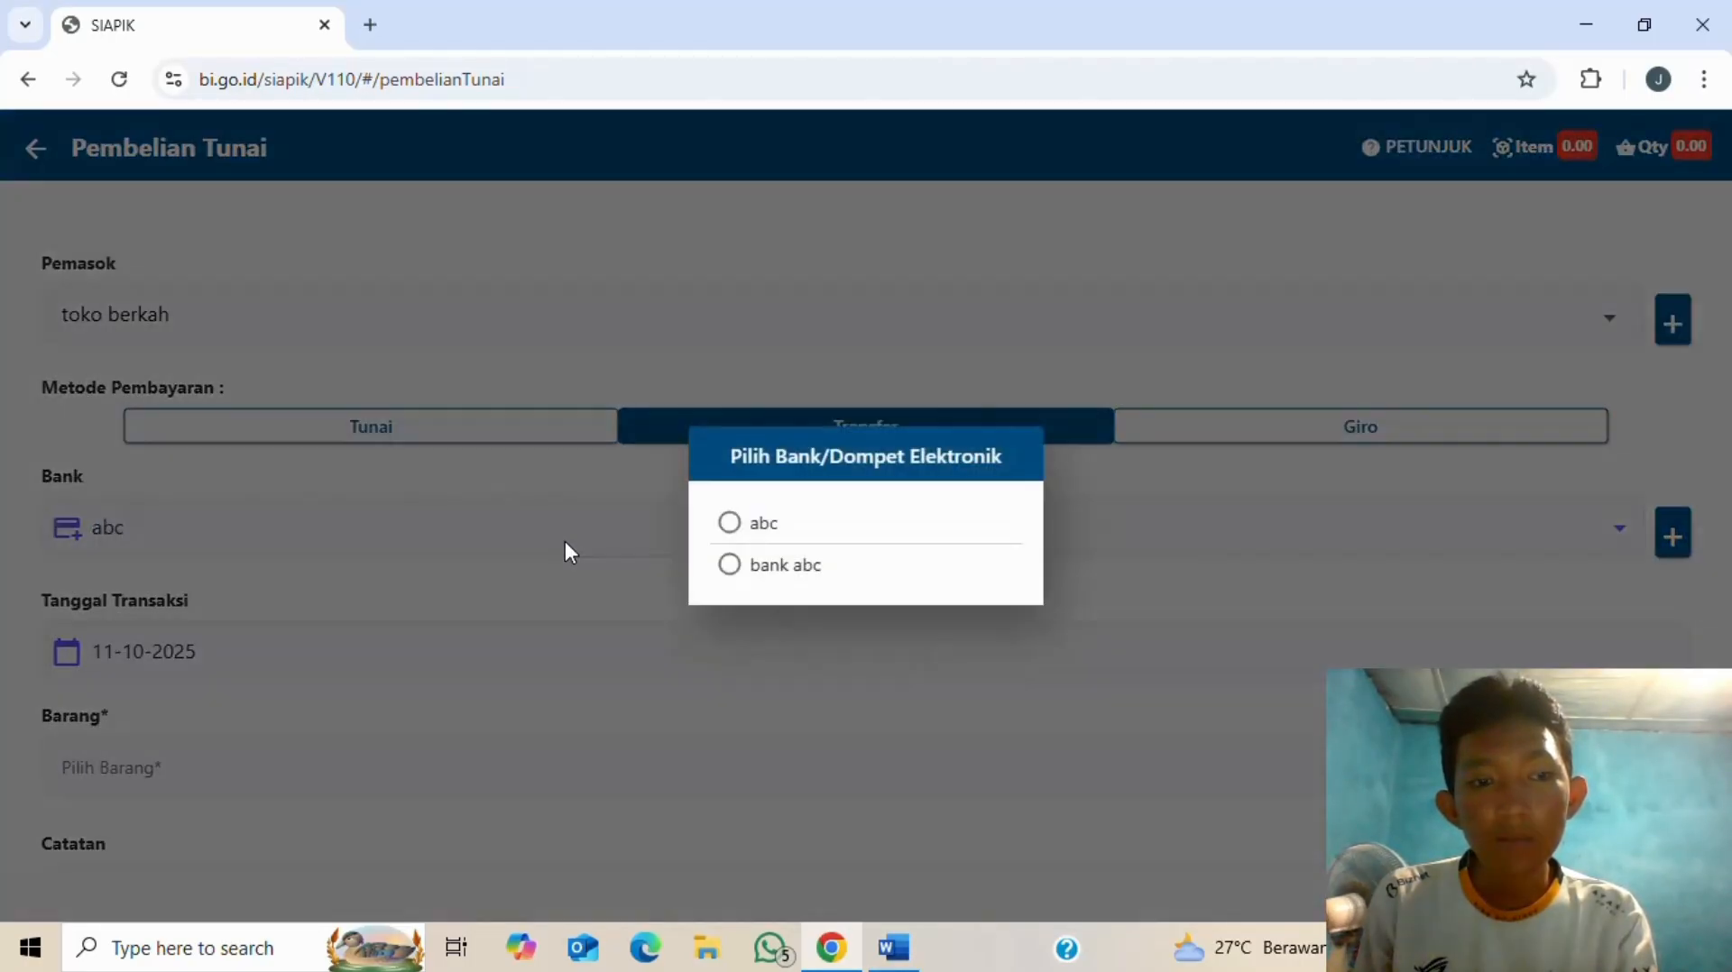
click(753, 523)
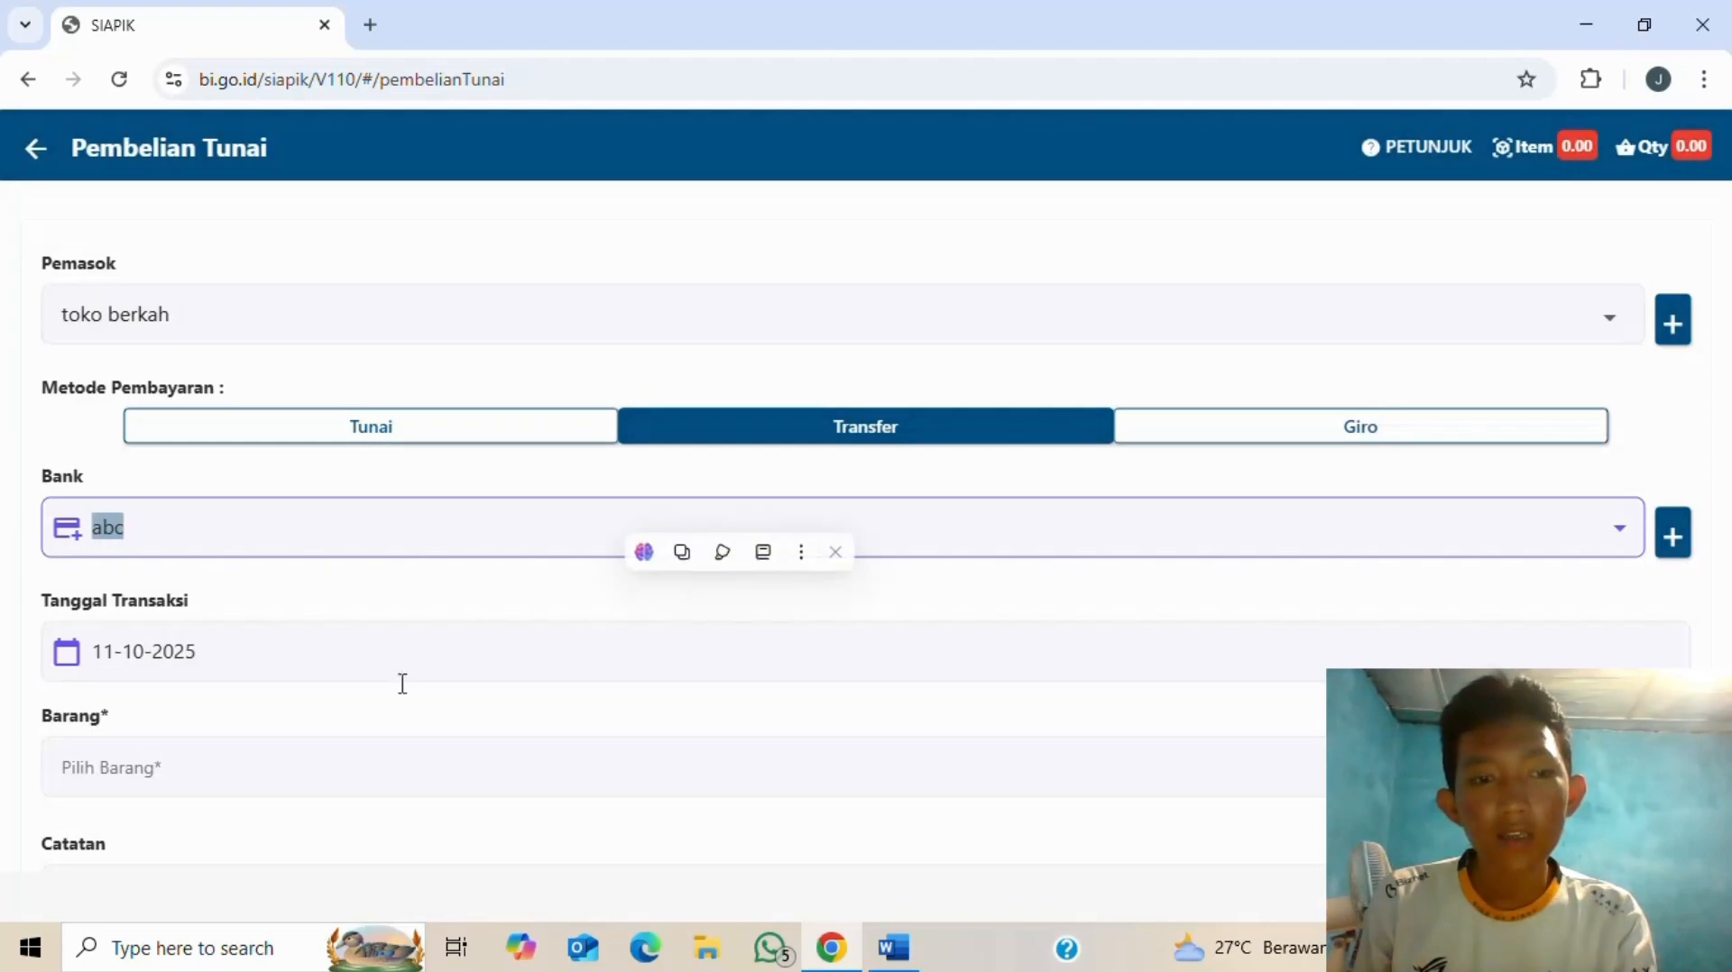
- Set the purchase's transaction date to 10-07-2025
click(364, 669)
key(alt+Tab)
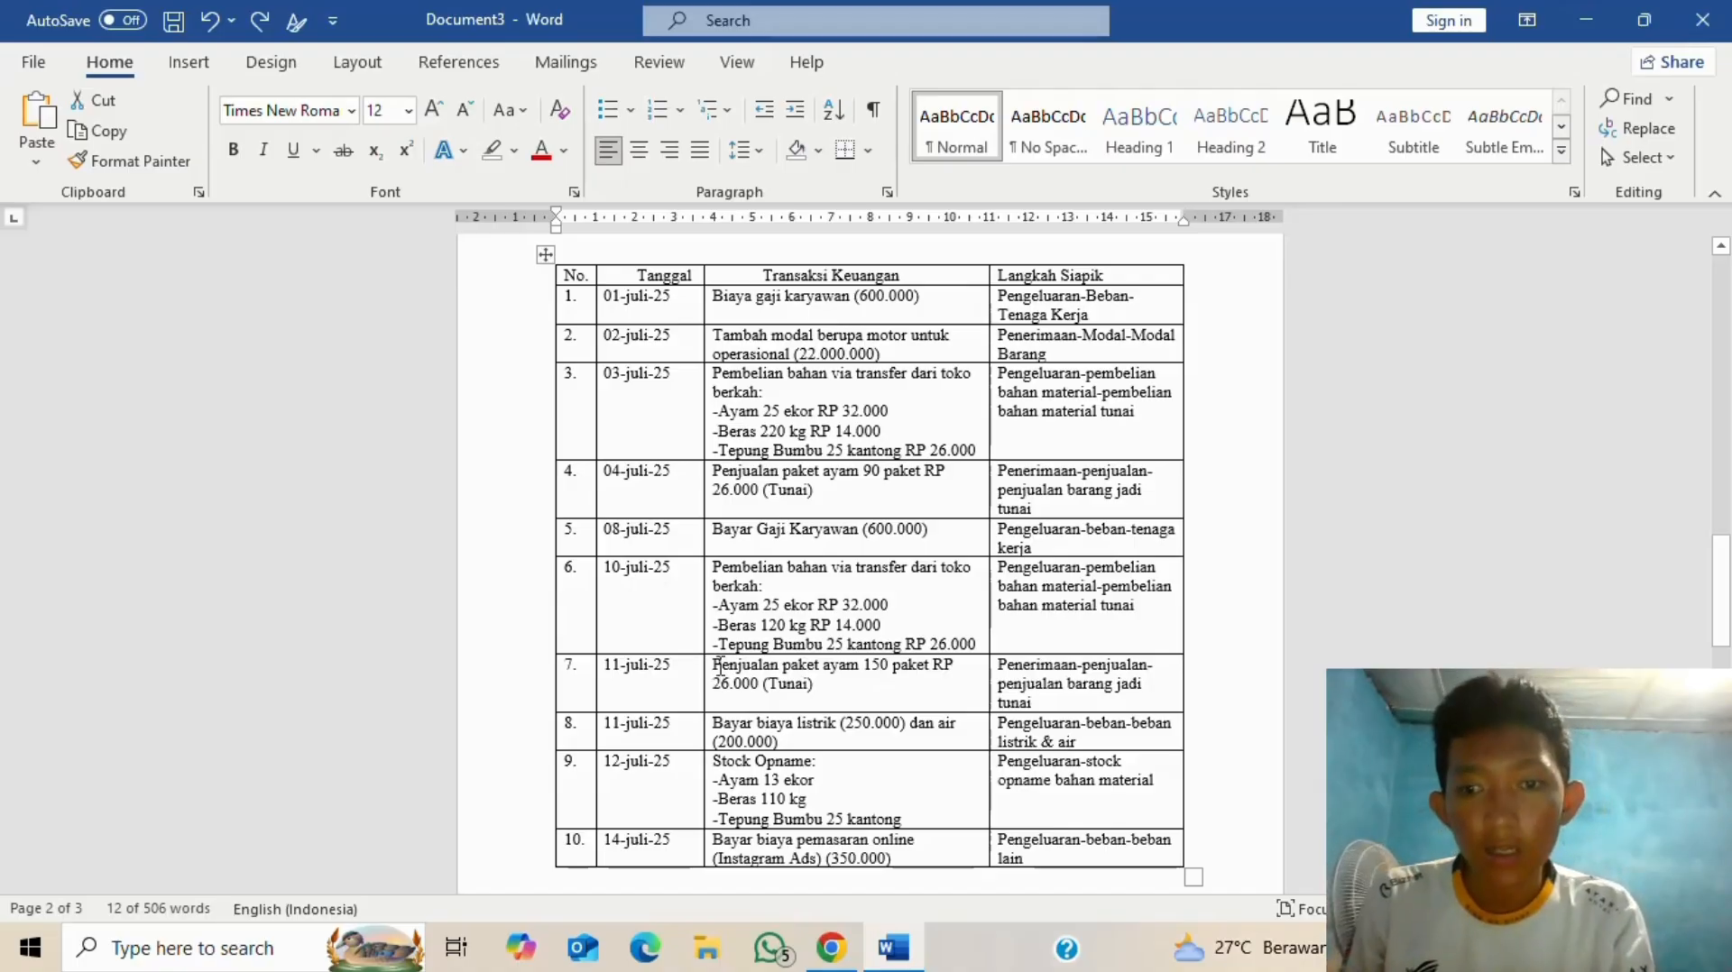
key(alt+Tab)
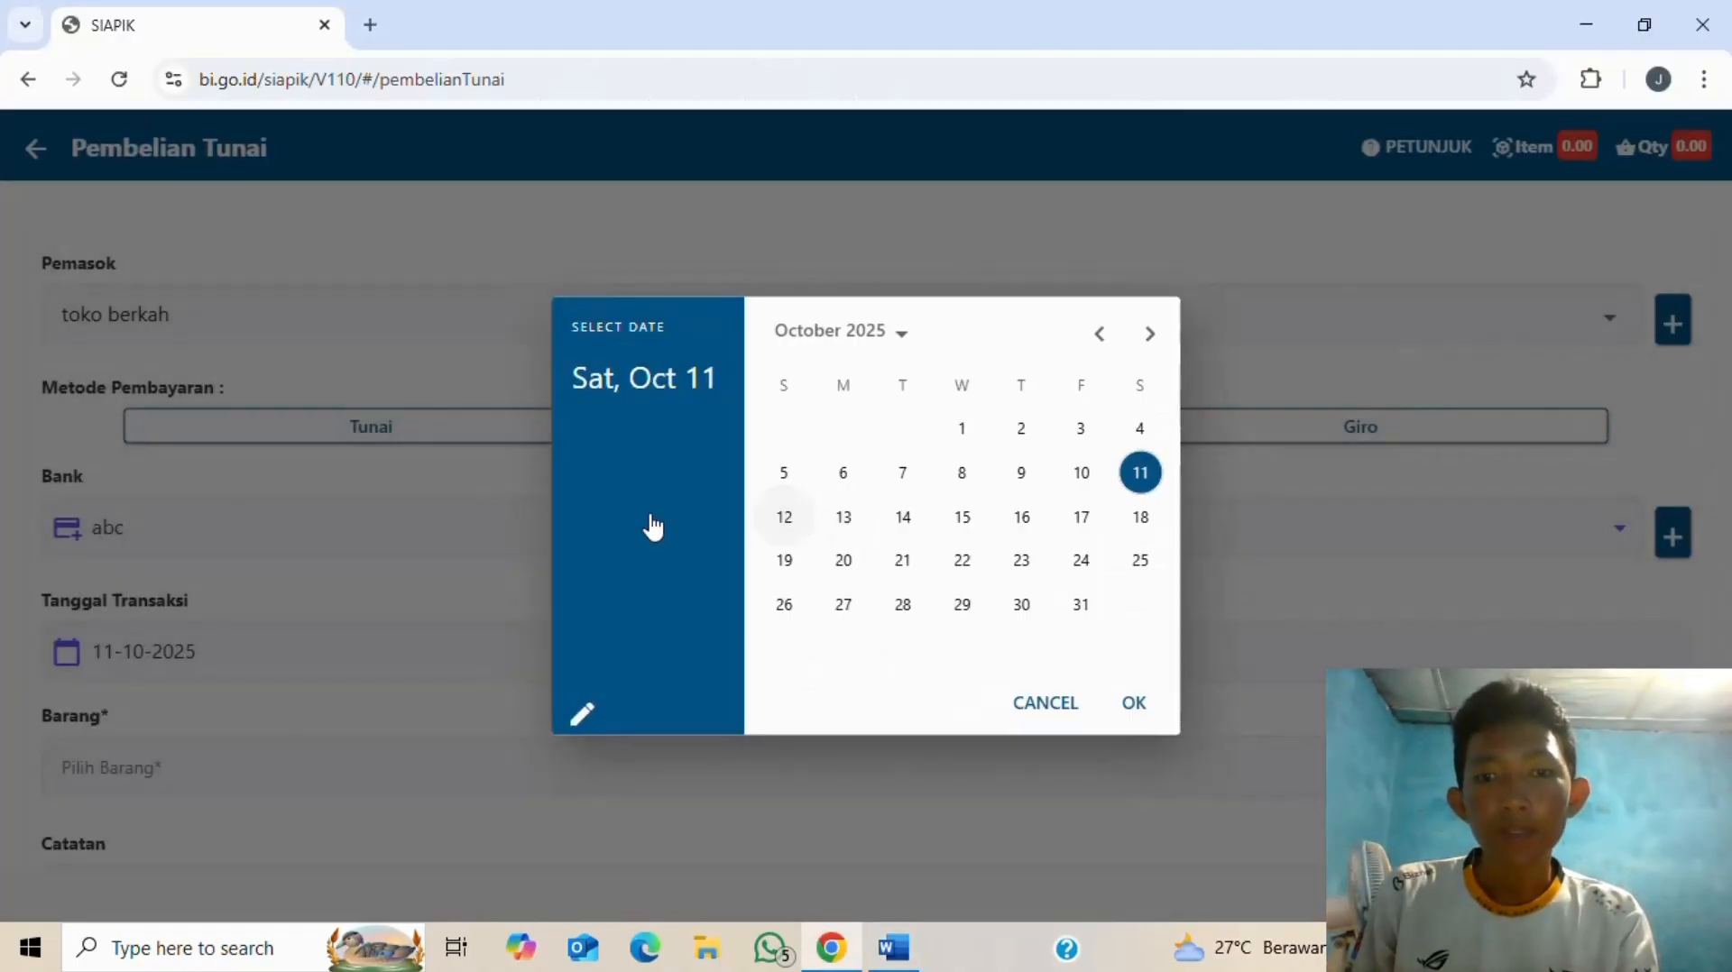
click(1102, 337)
click(1101, 337)
click(1101, 337)
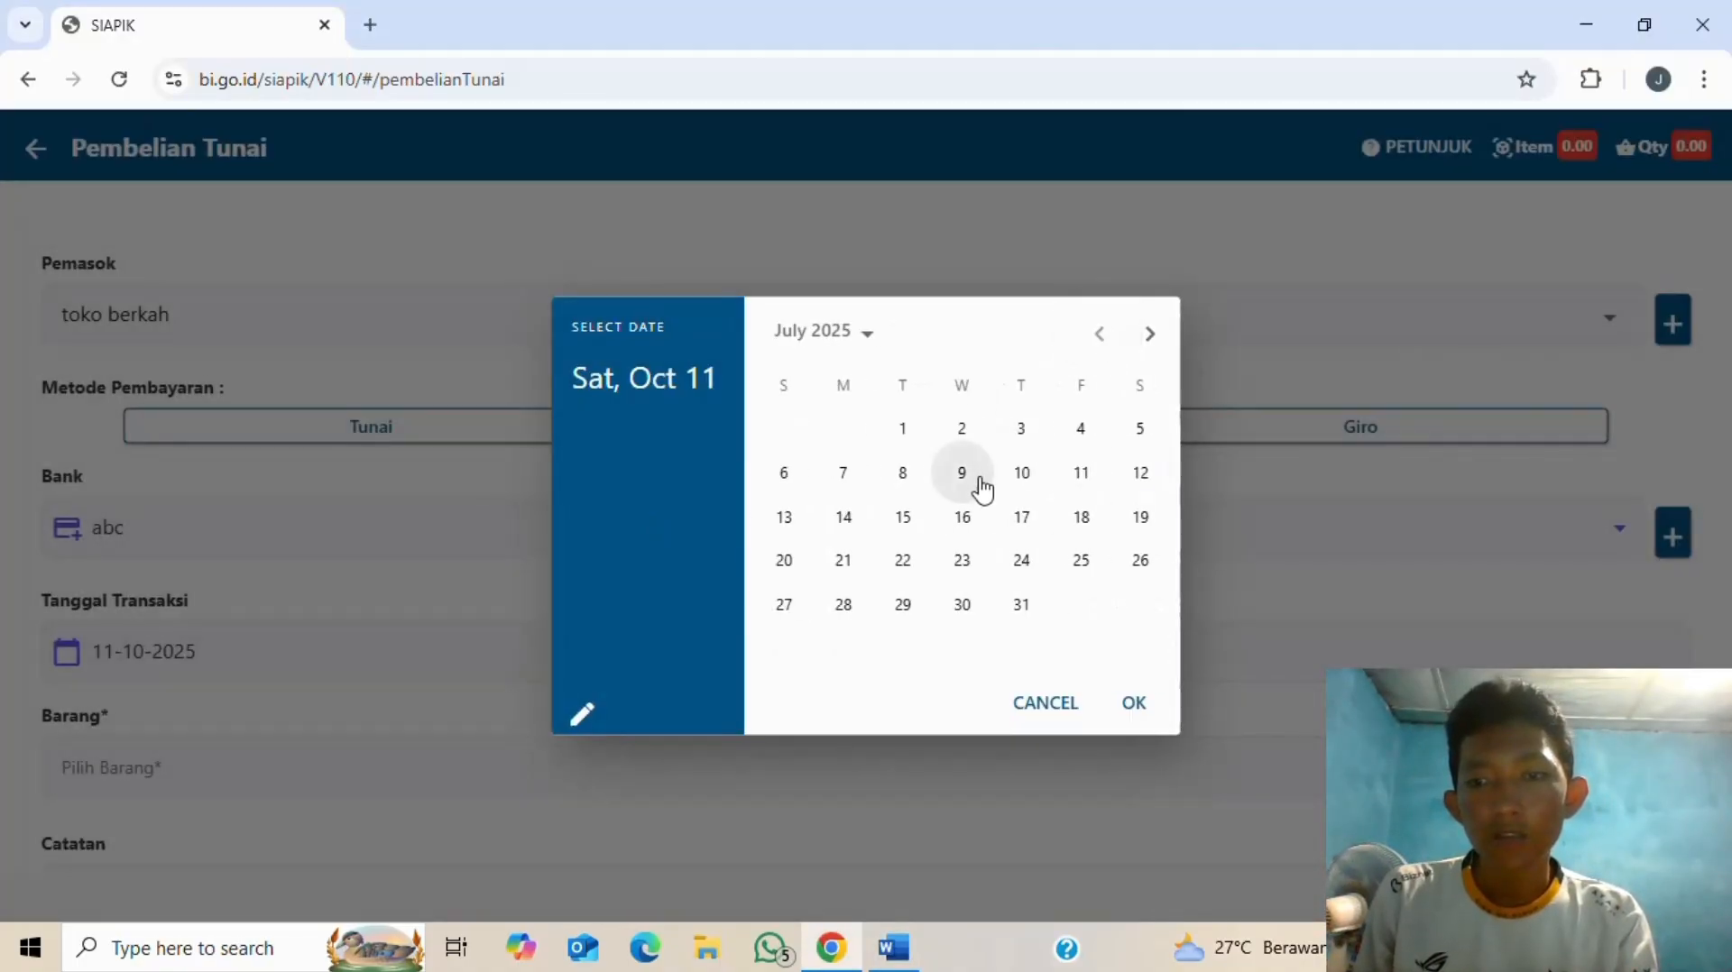
click(1028, 477)
click(1144, 702)
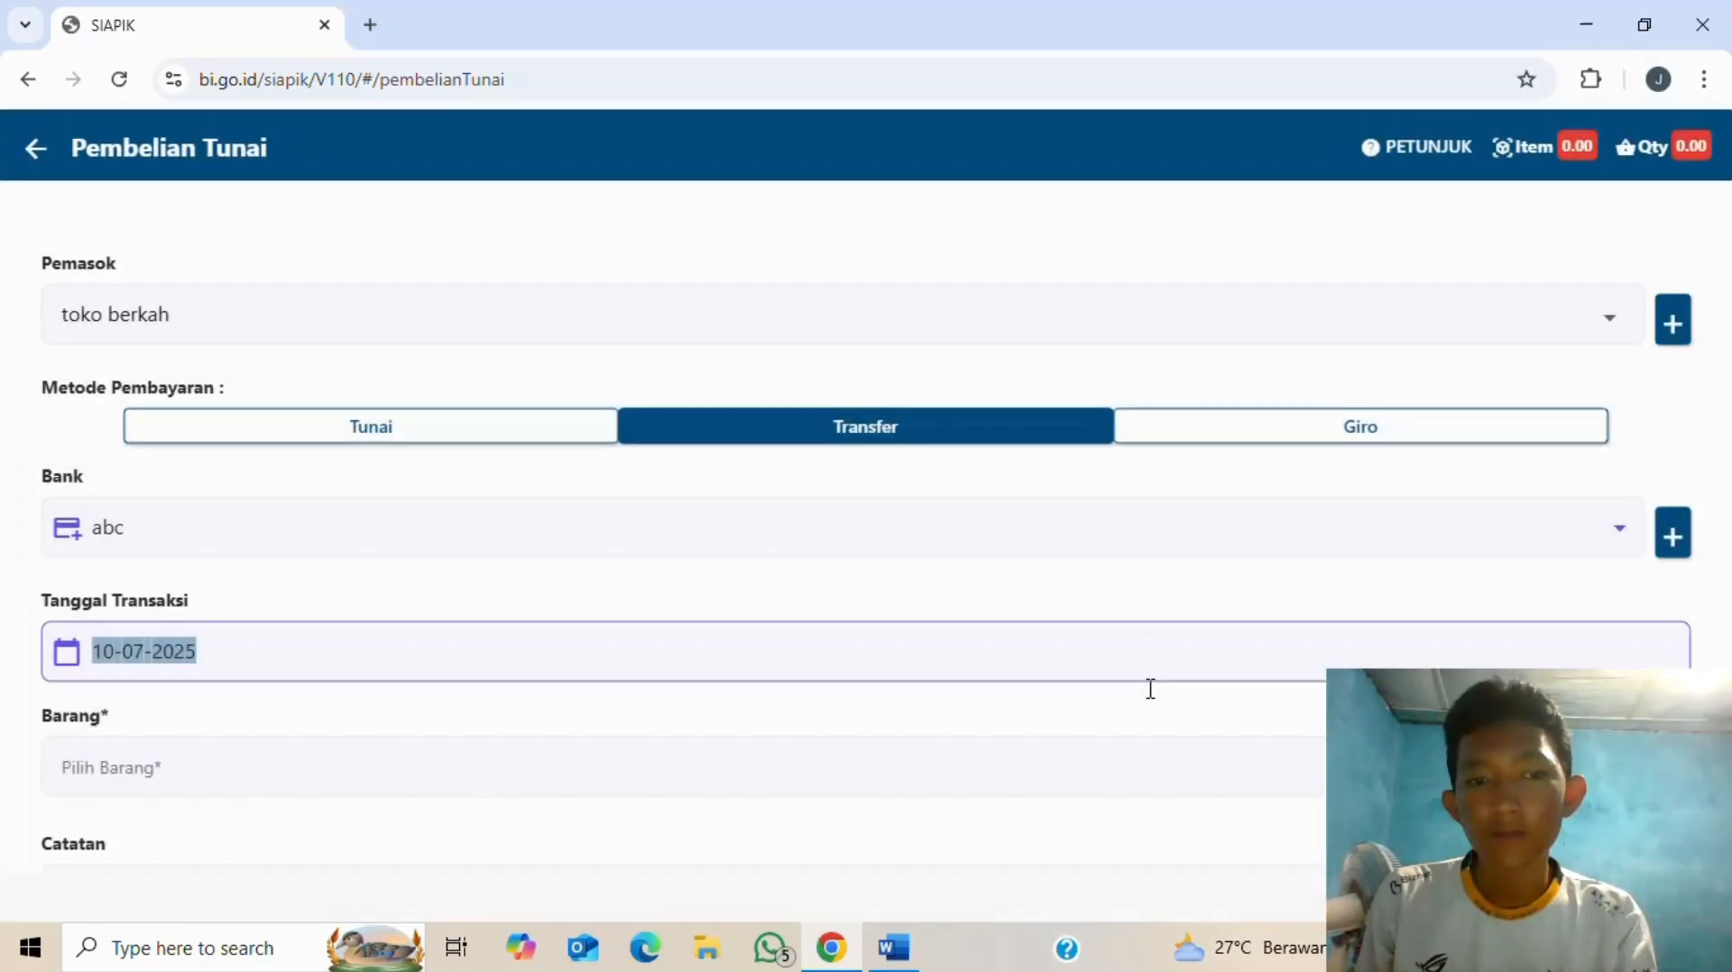
scroll(491, 780, down, 1)
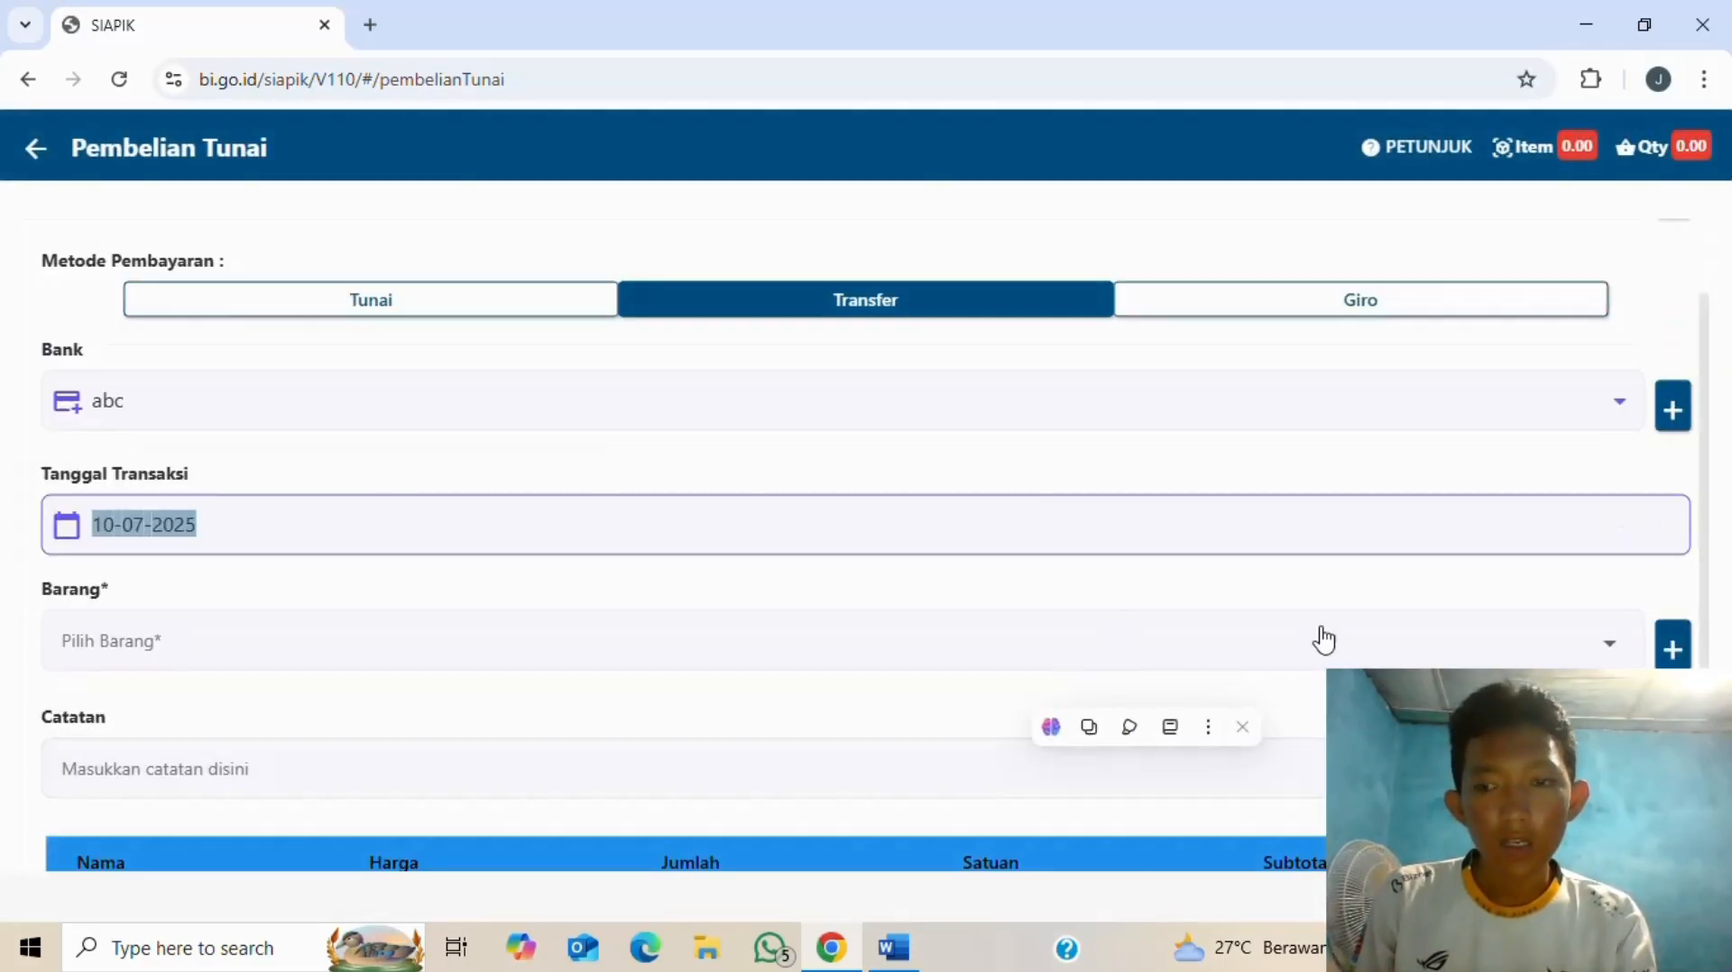
- Add ayam with quantity 25 ekor at Rp 32.000, giving an Rp 800.000 line
click(1388, 647)
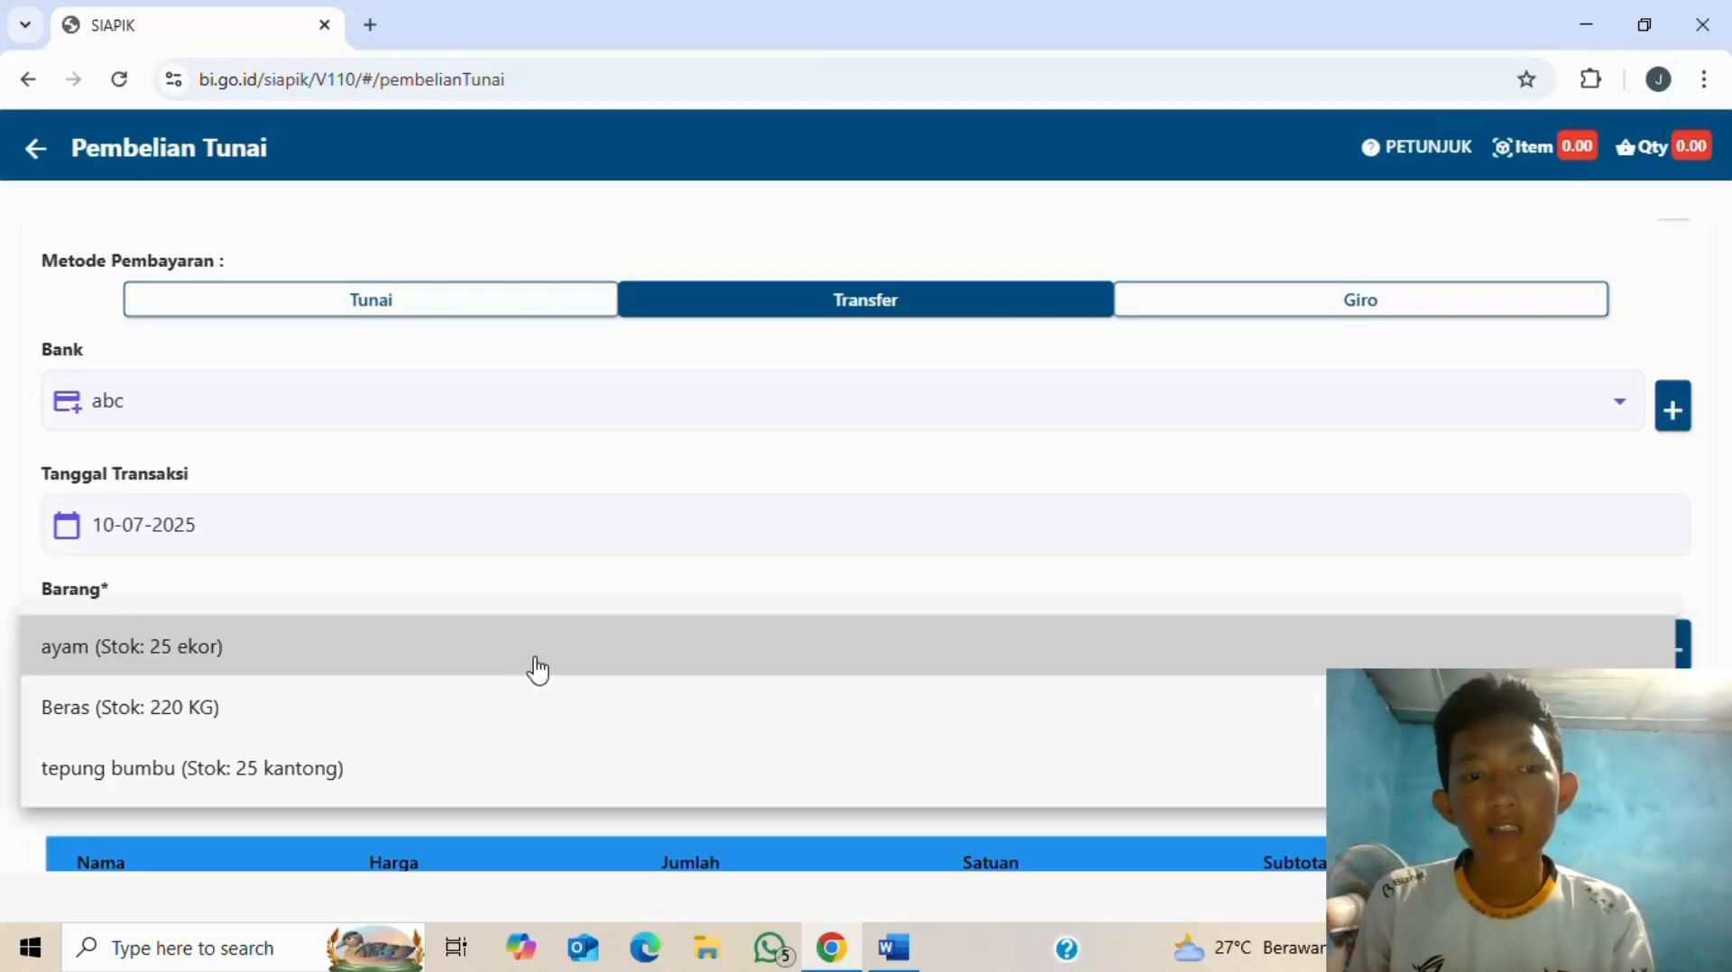
click(538, 670)
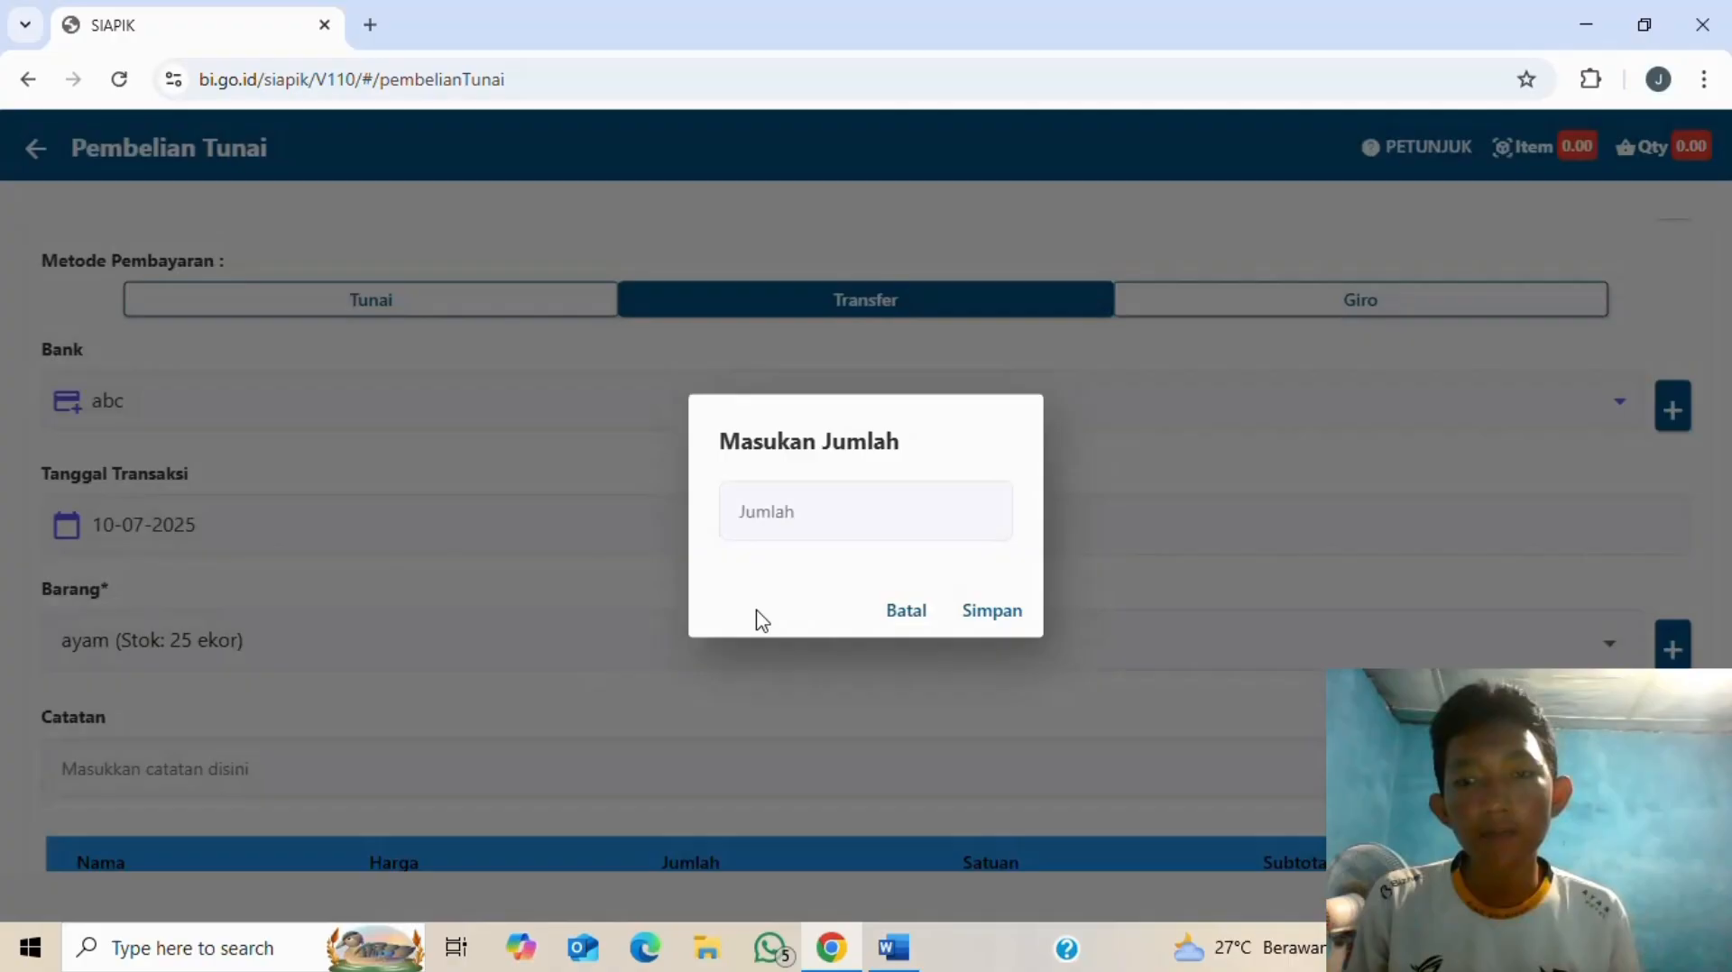
click(794, 512)
key(alt+Tab)
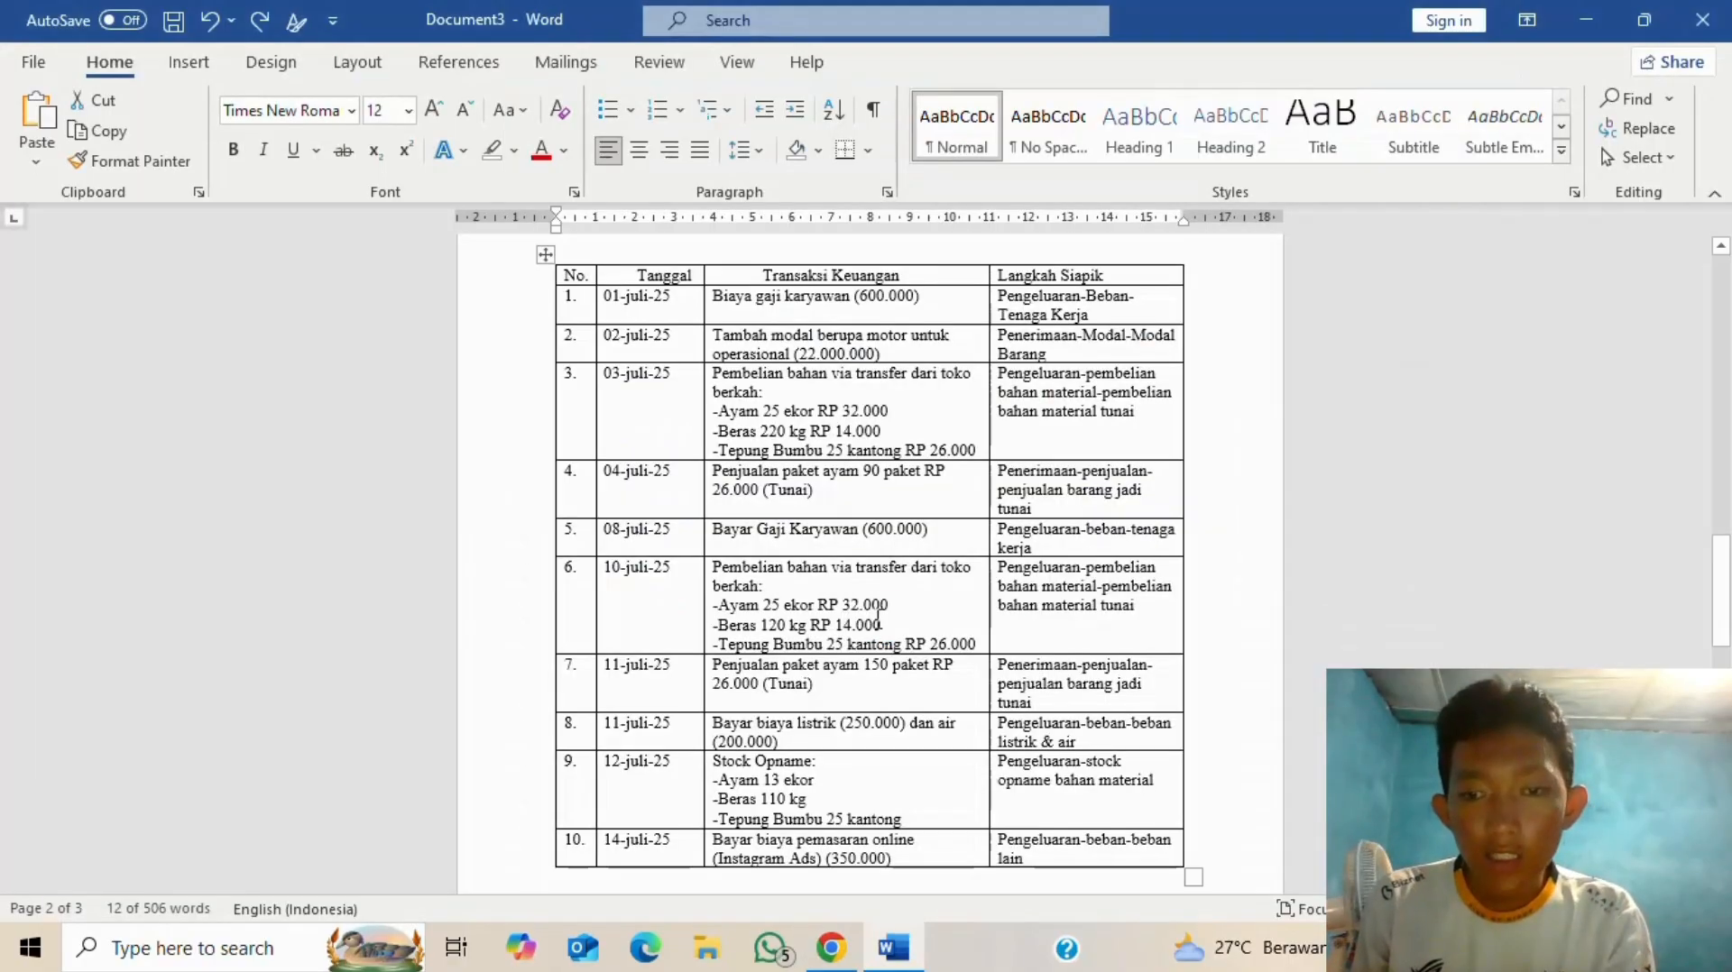
key(alt+Tab)
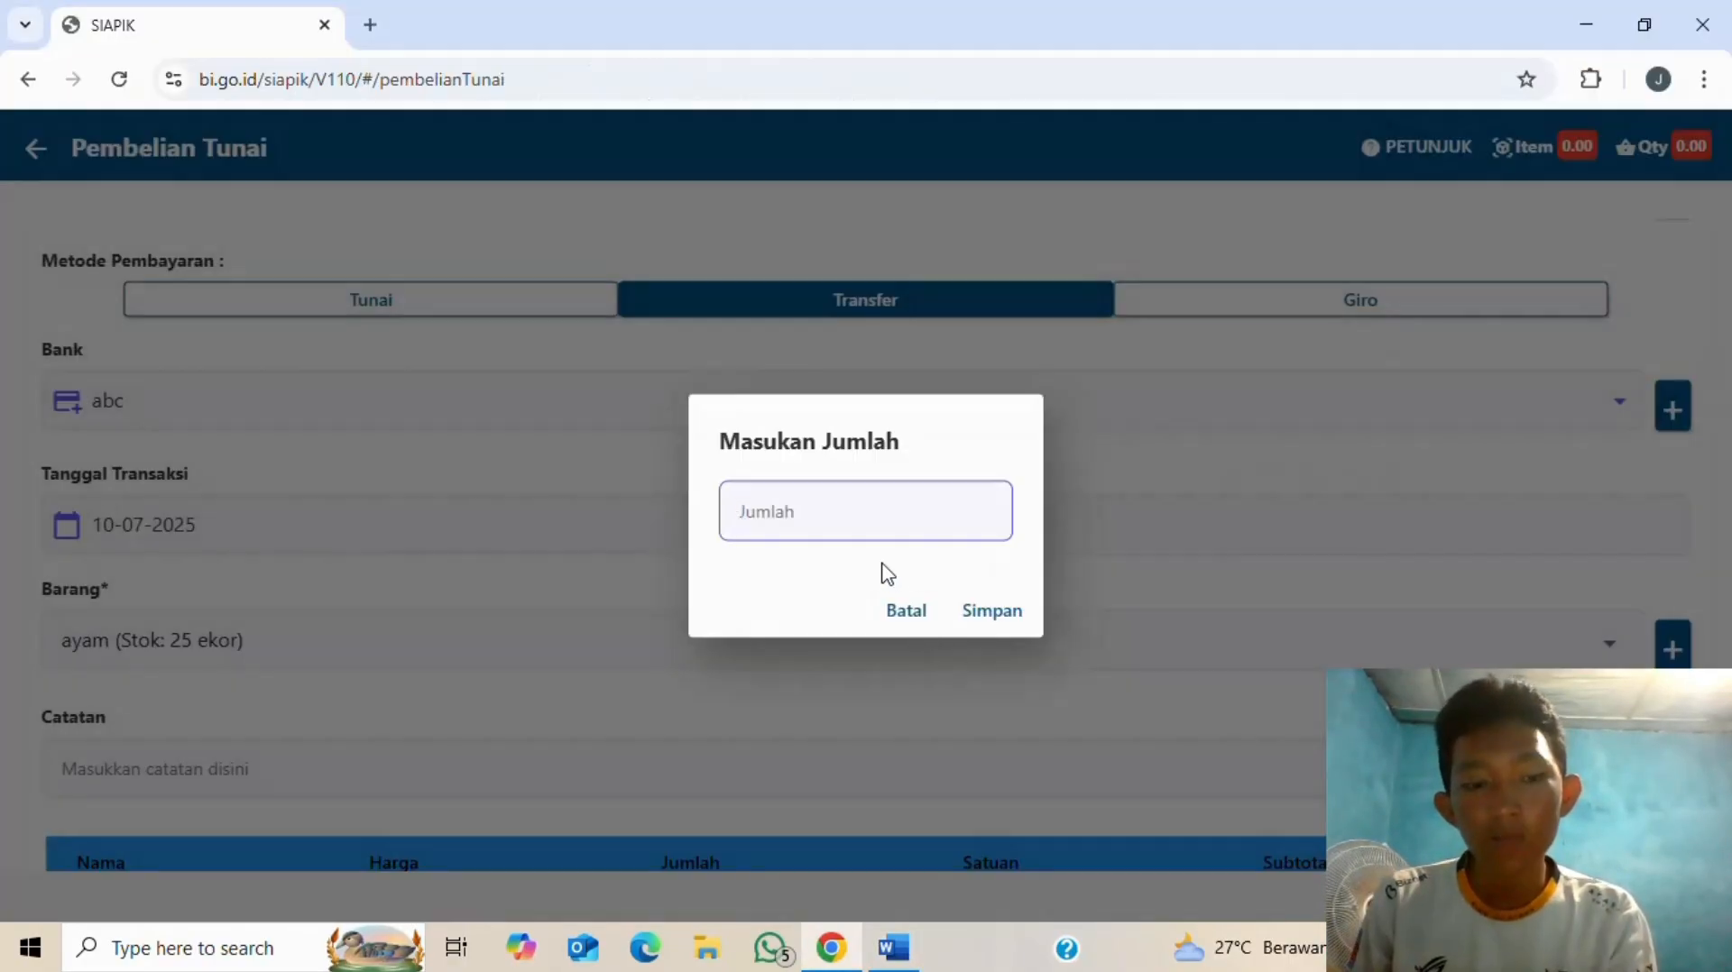
text(25)
click(990, 611)
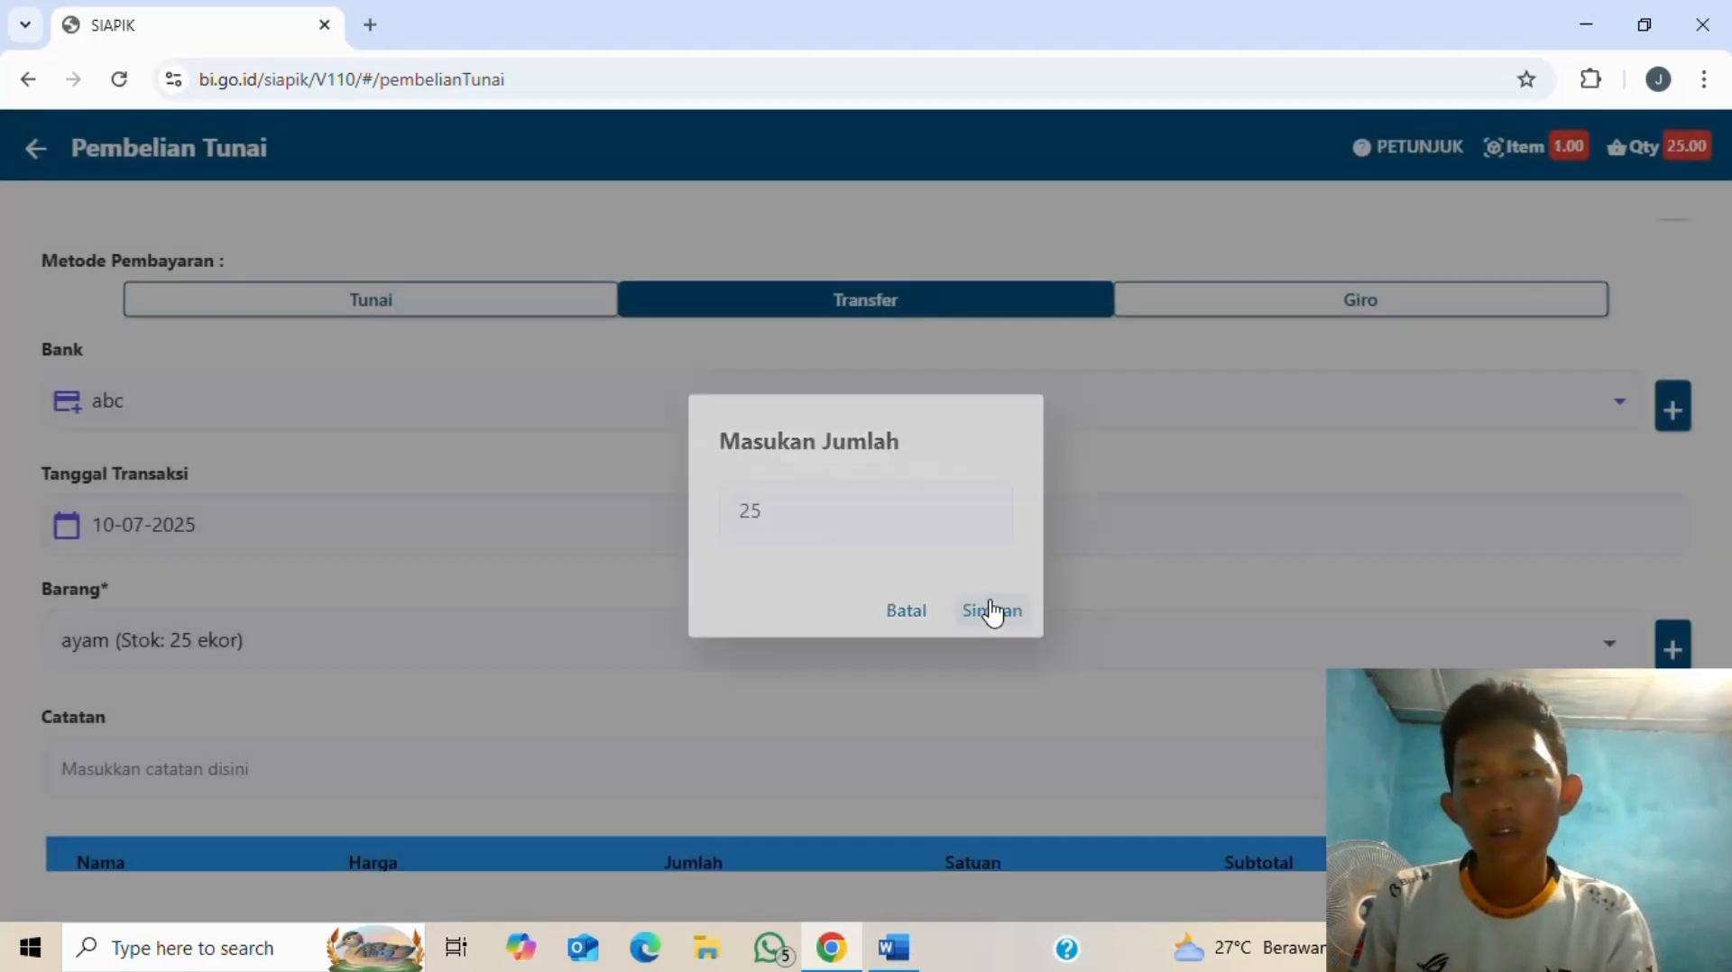
scroll(887, 658, down, 4)
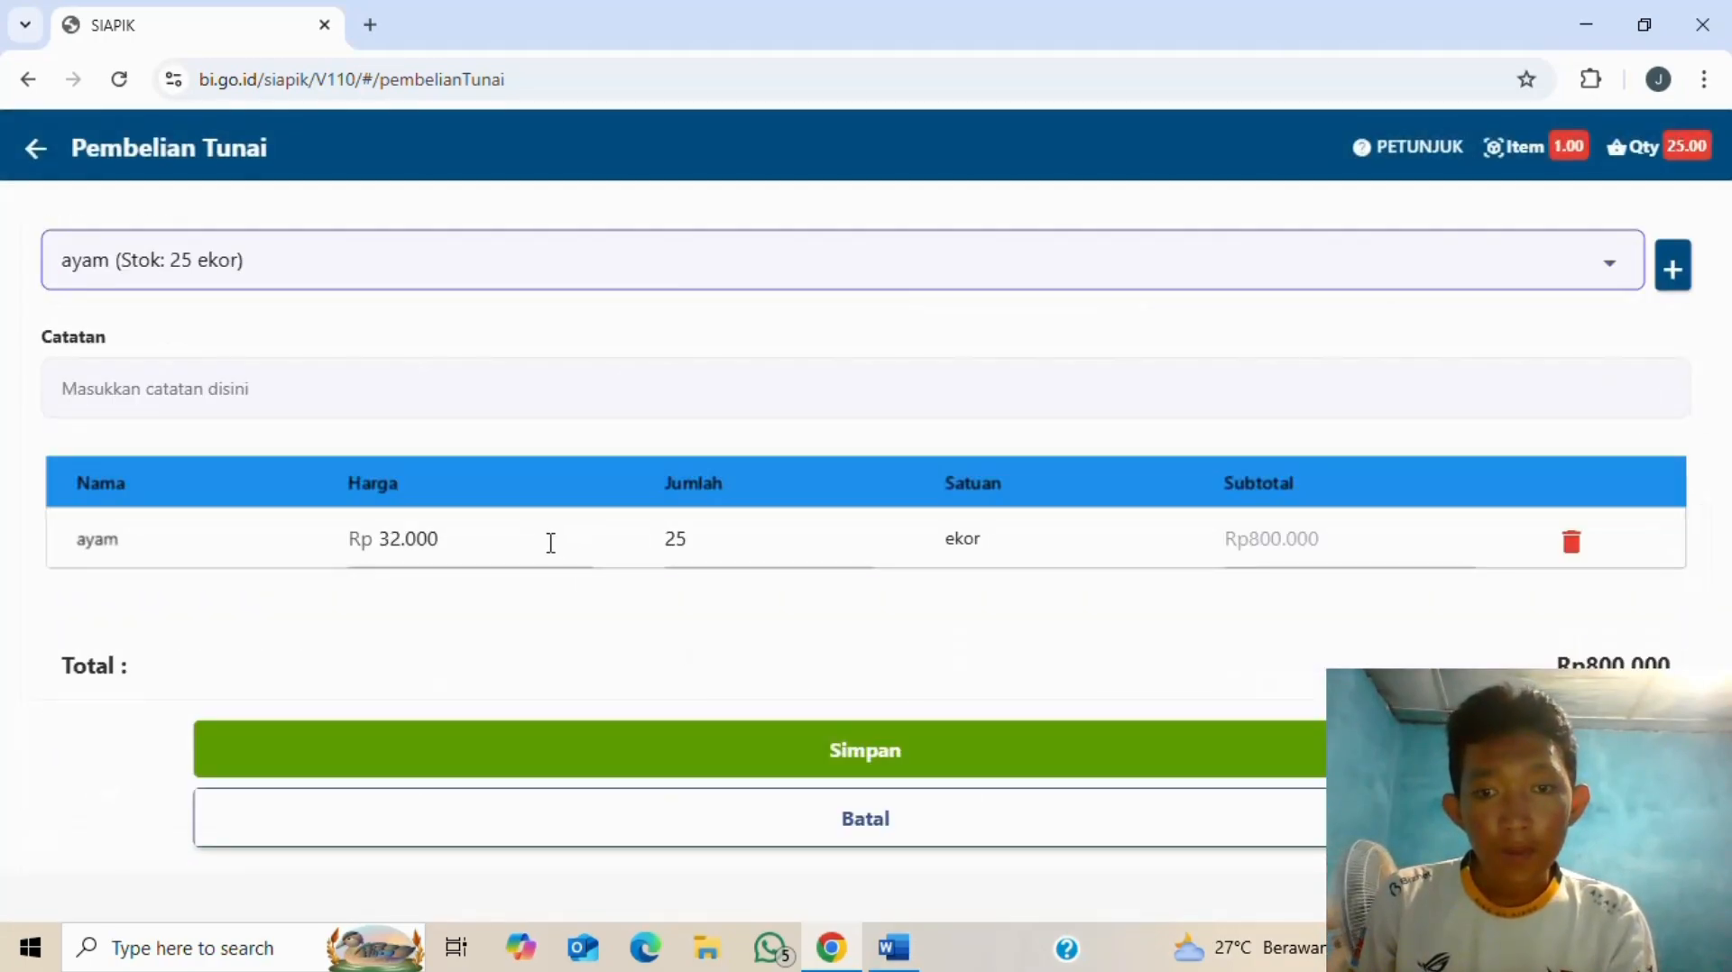
key(alt+Tab)
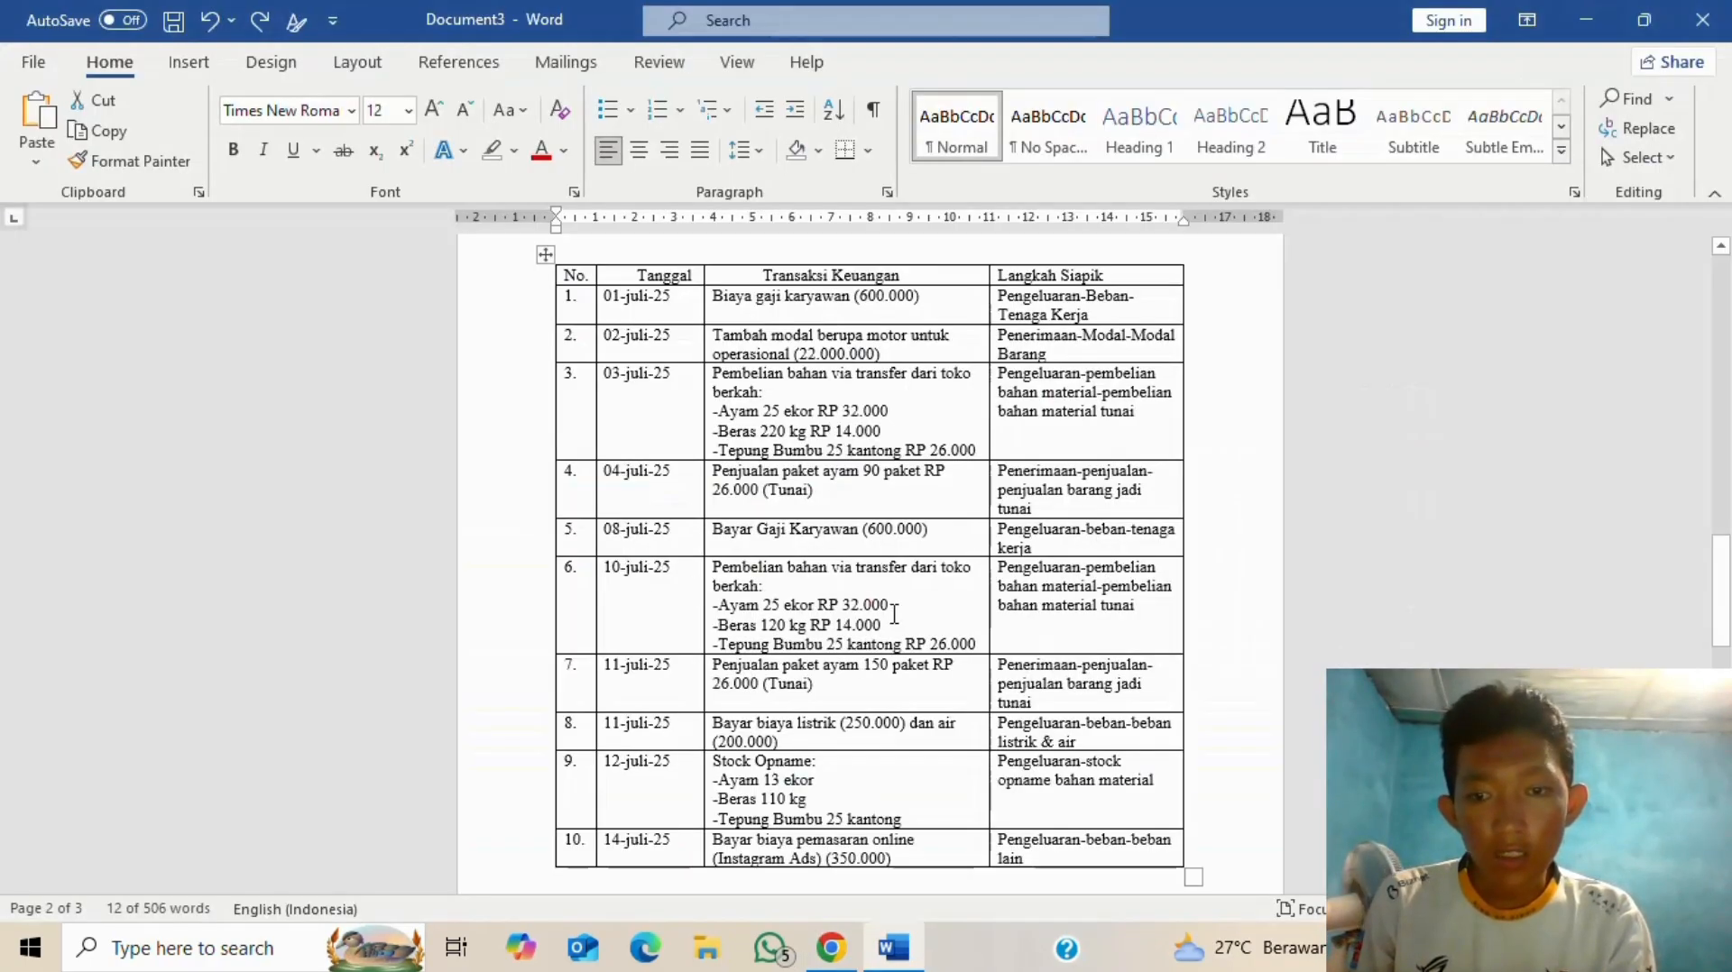
key(alt+Tab)
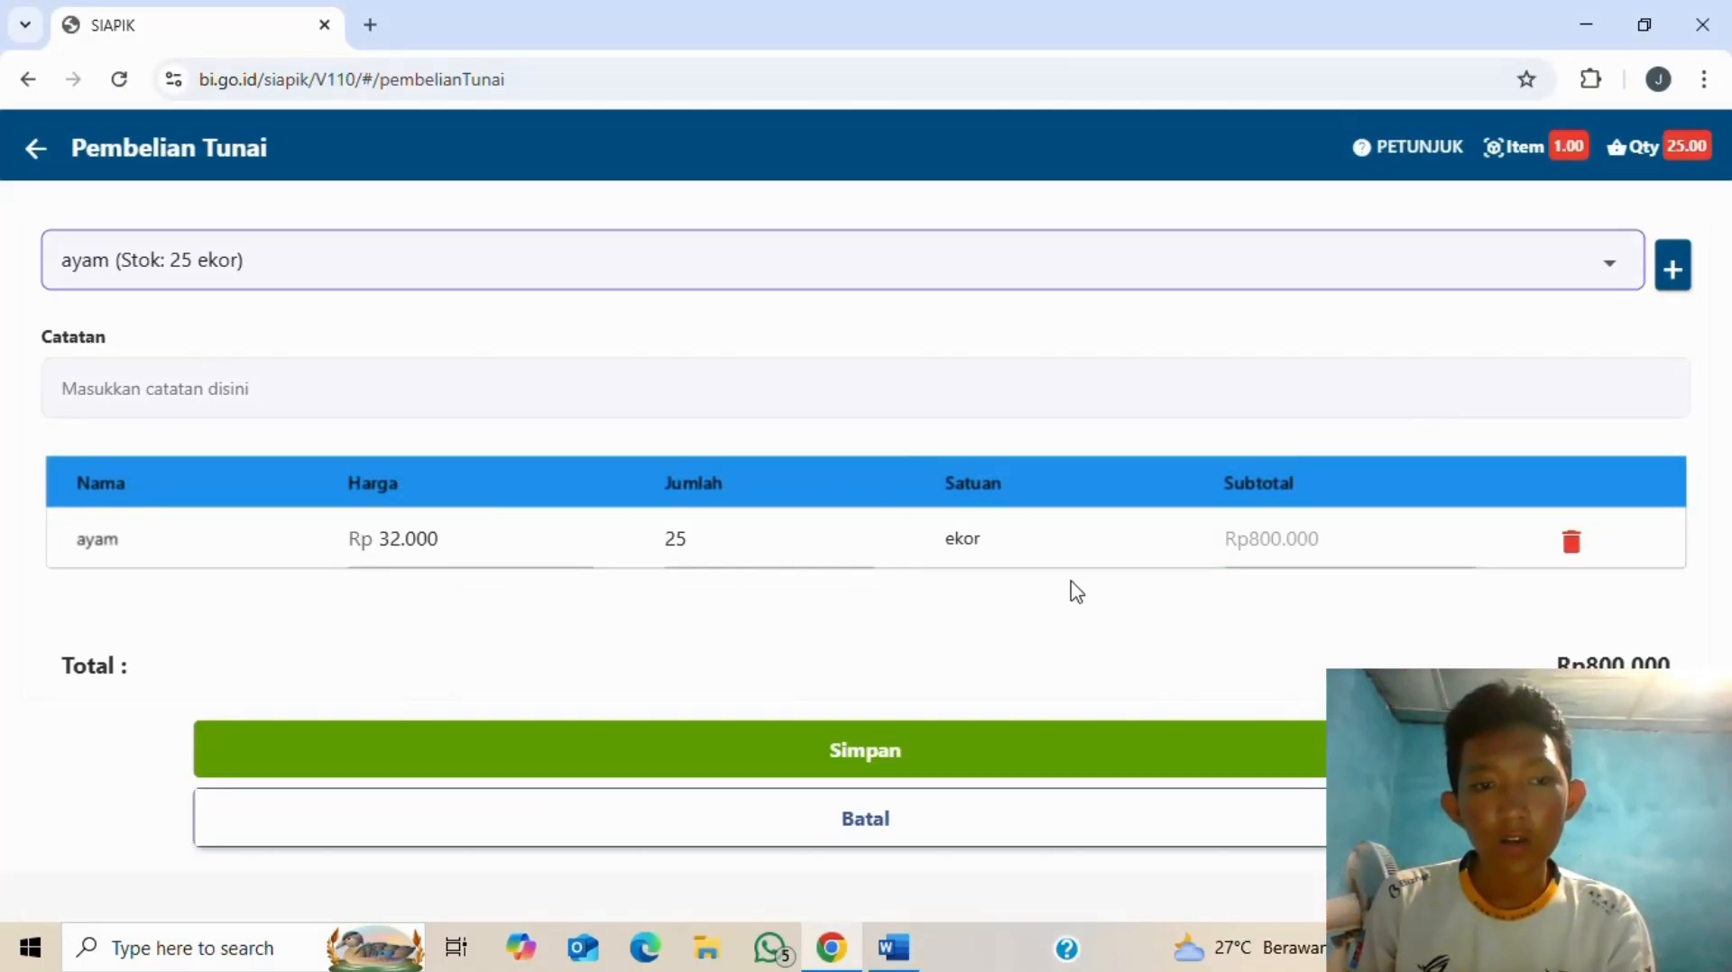
scroll(699, 372, up, 3)
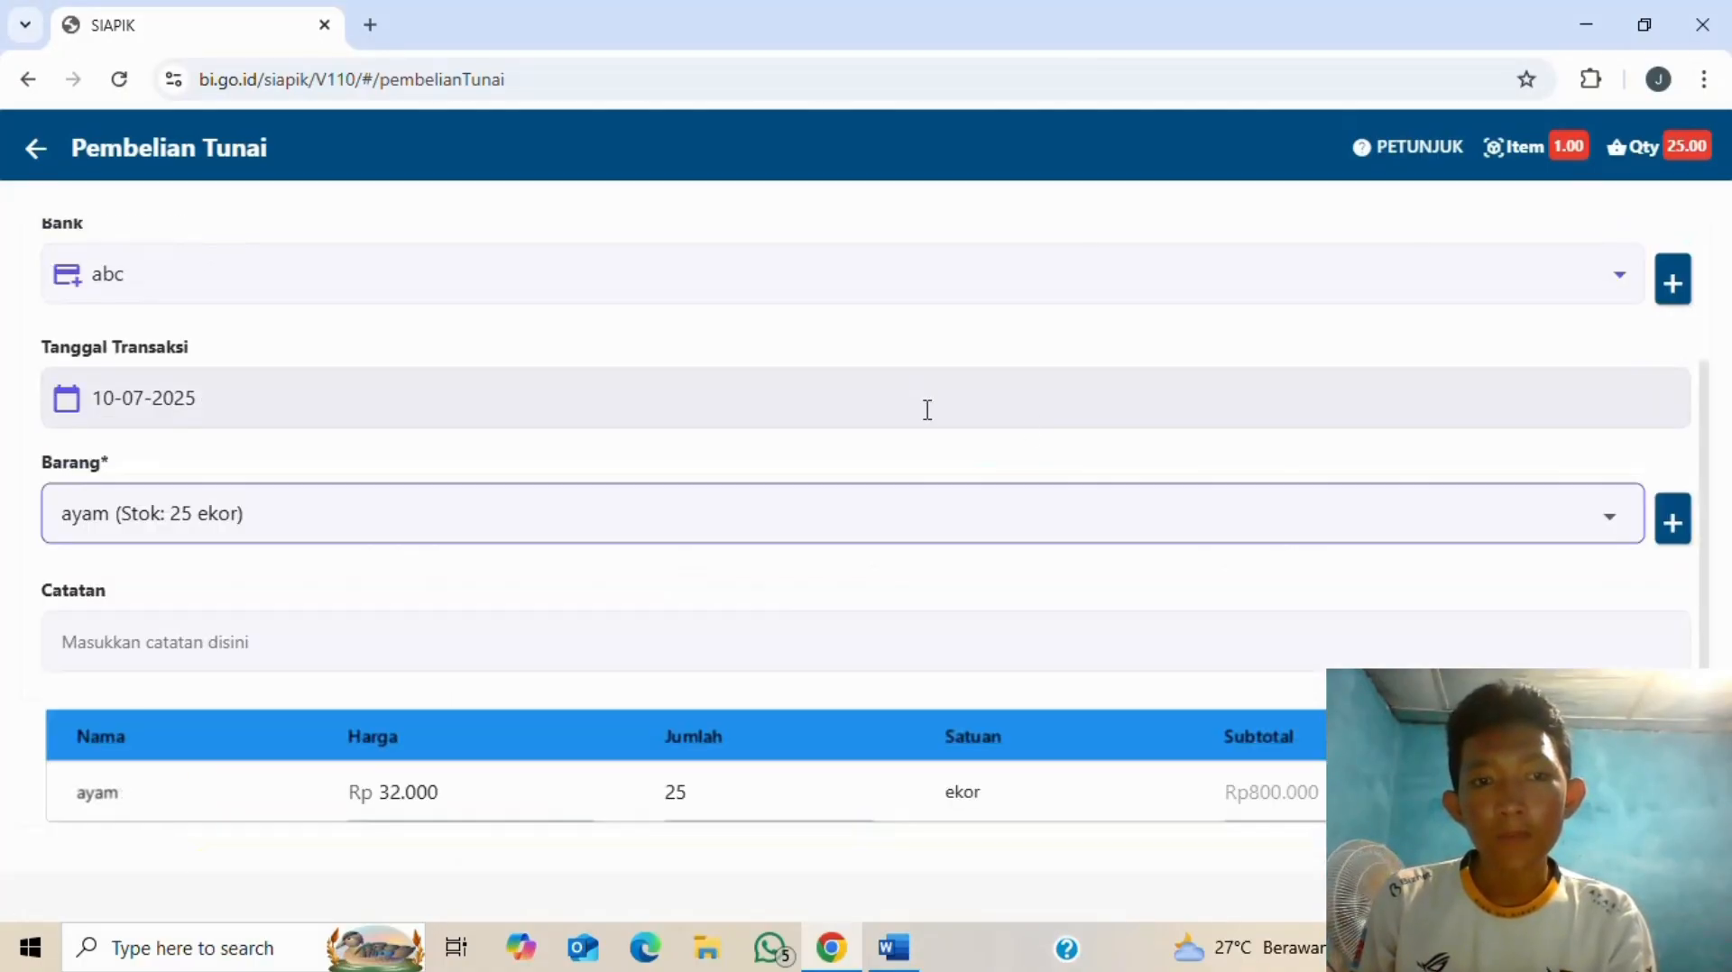
- Add Beras with quantity 120 KG at Rp 14.000 to the purchase
click(1616, 523)
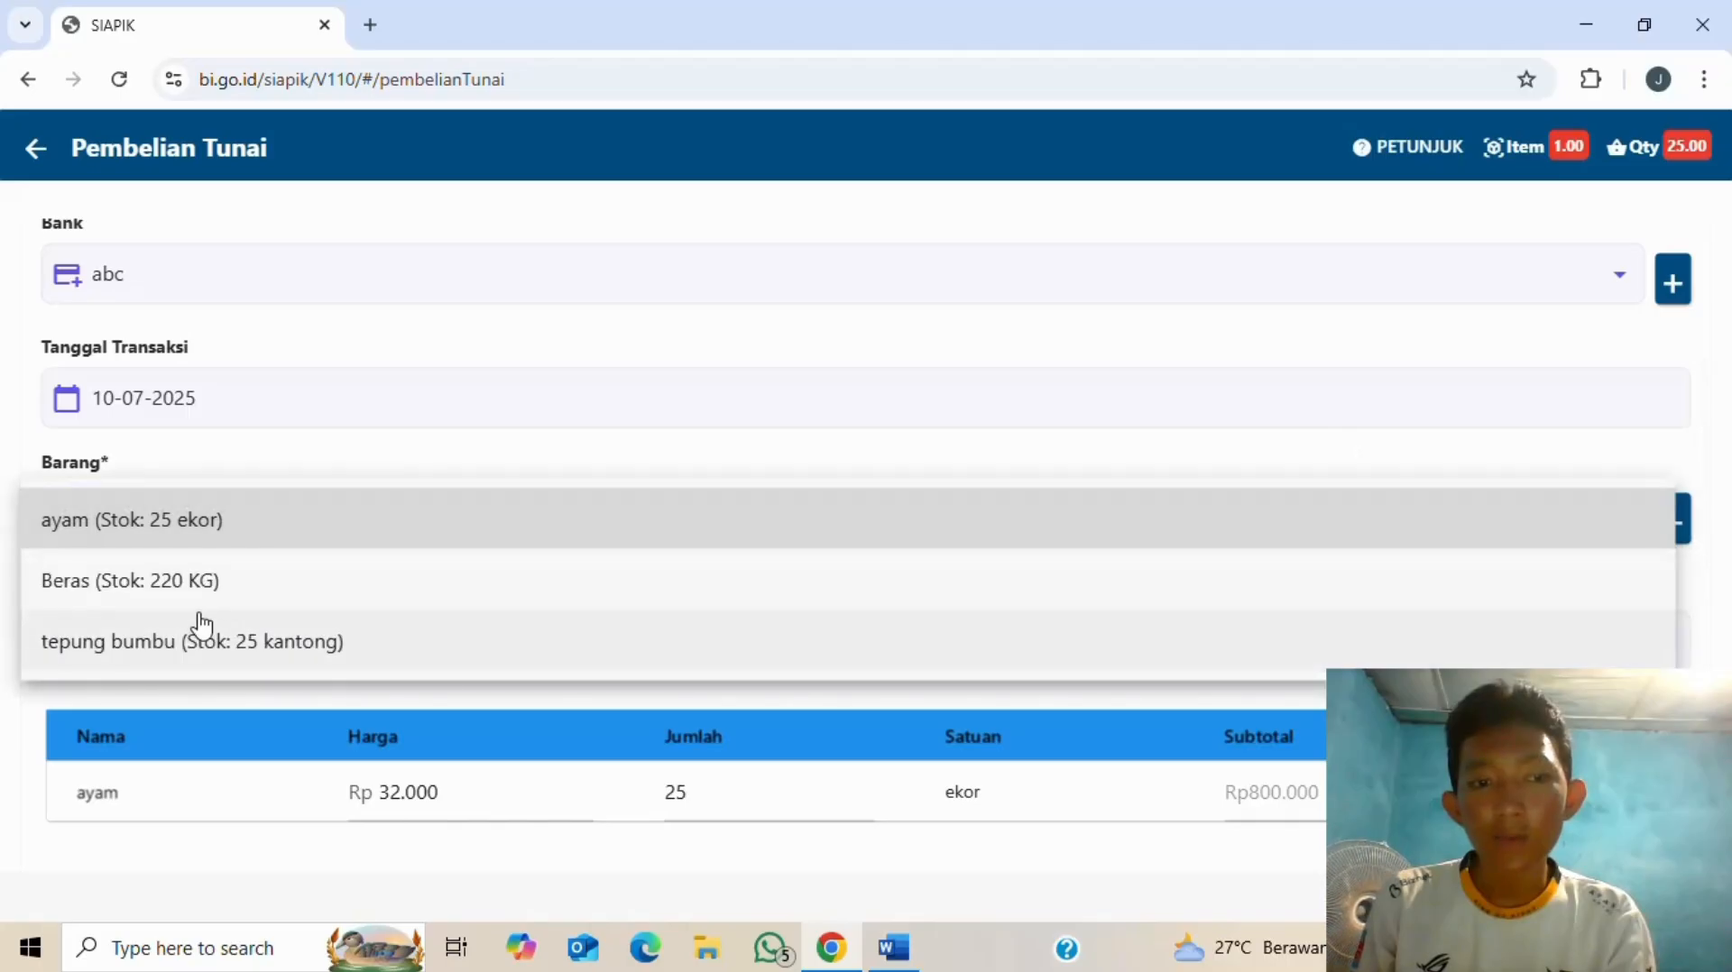
click(212, 586)
key(alt+Tab)
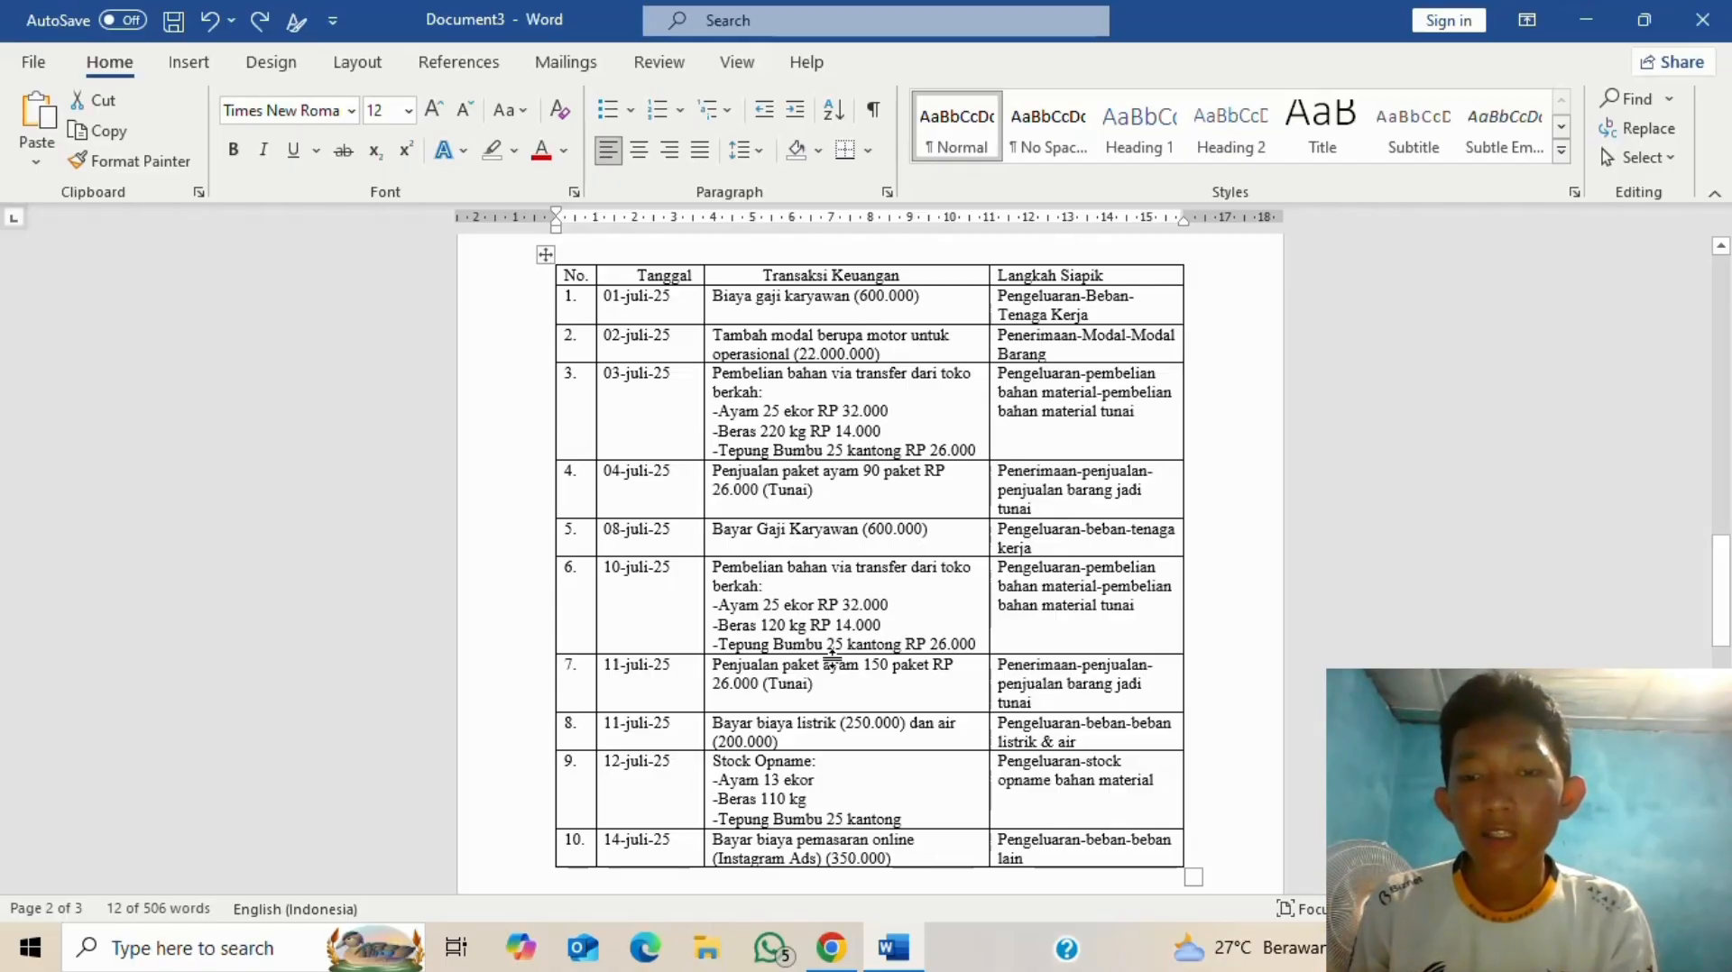
key(alt+Tab)
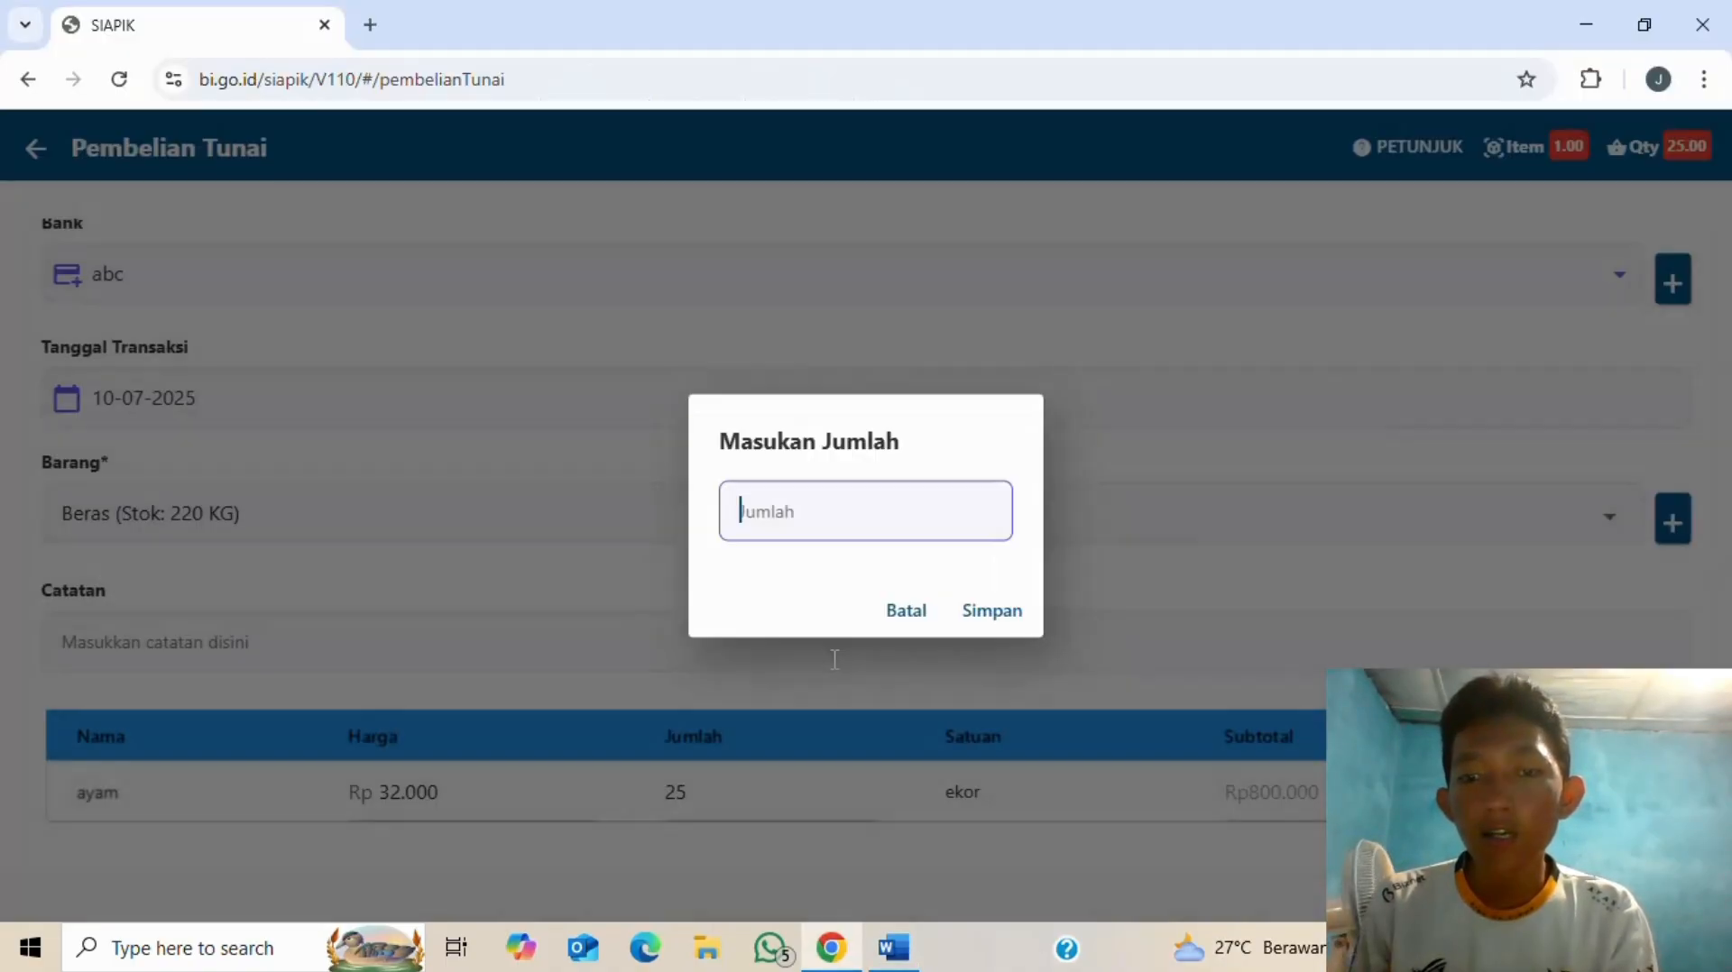
text(120)
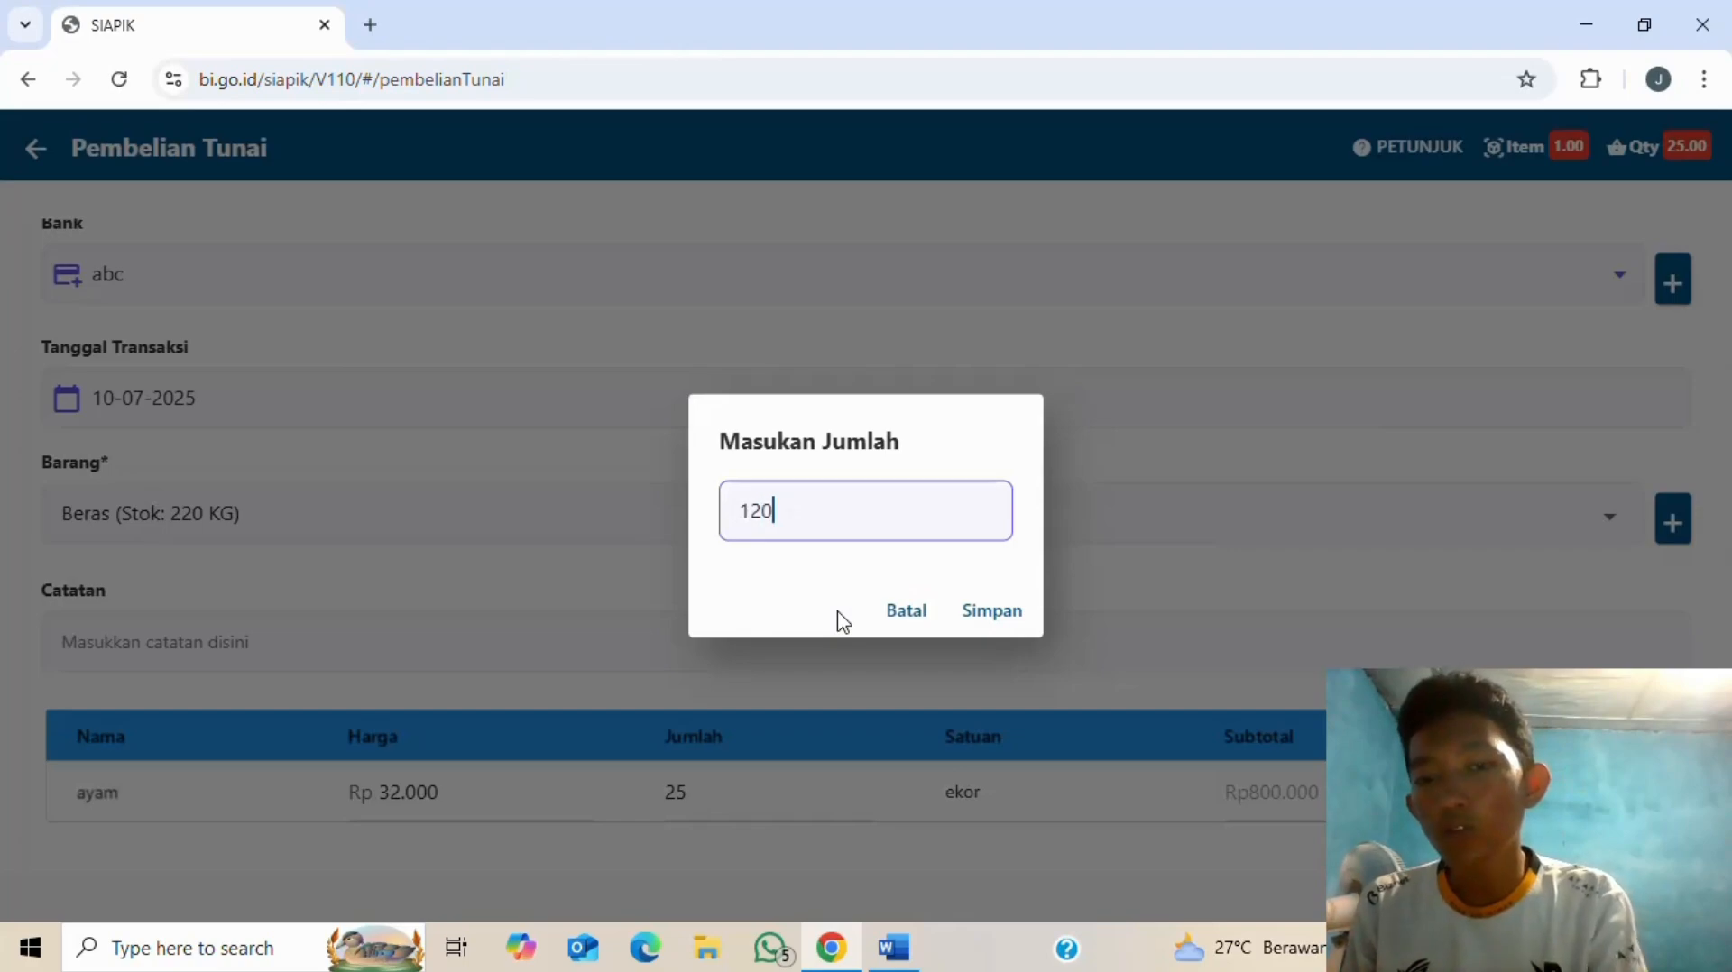
click(976, 612)
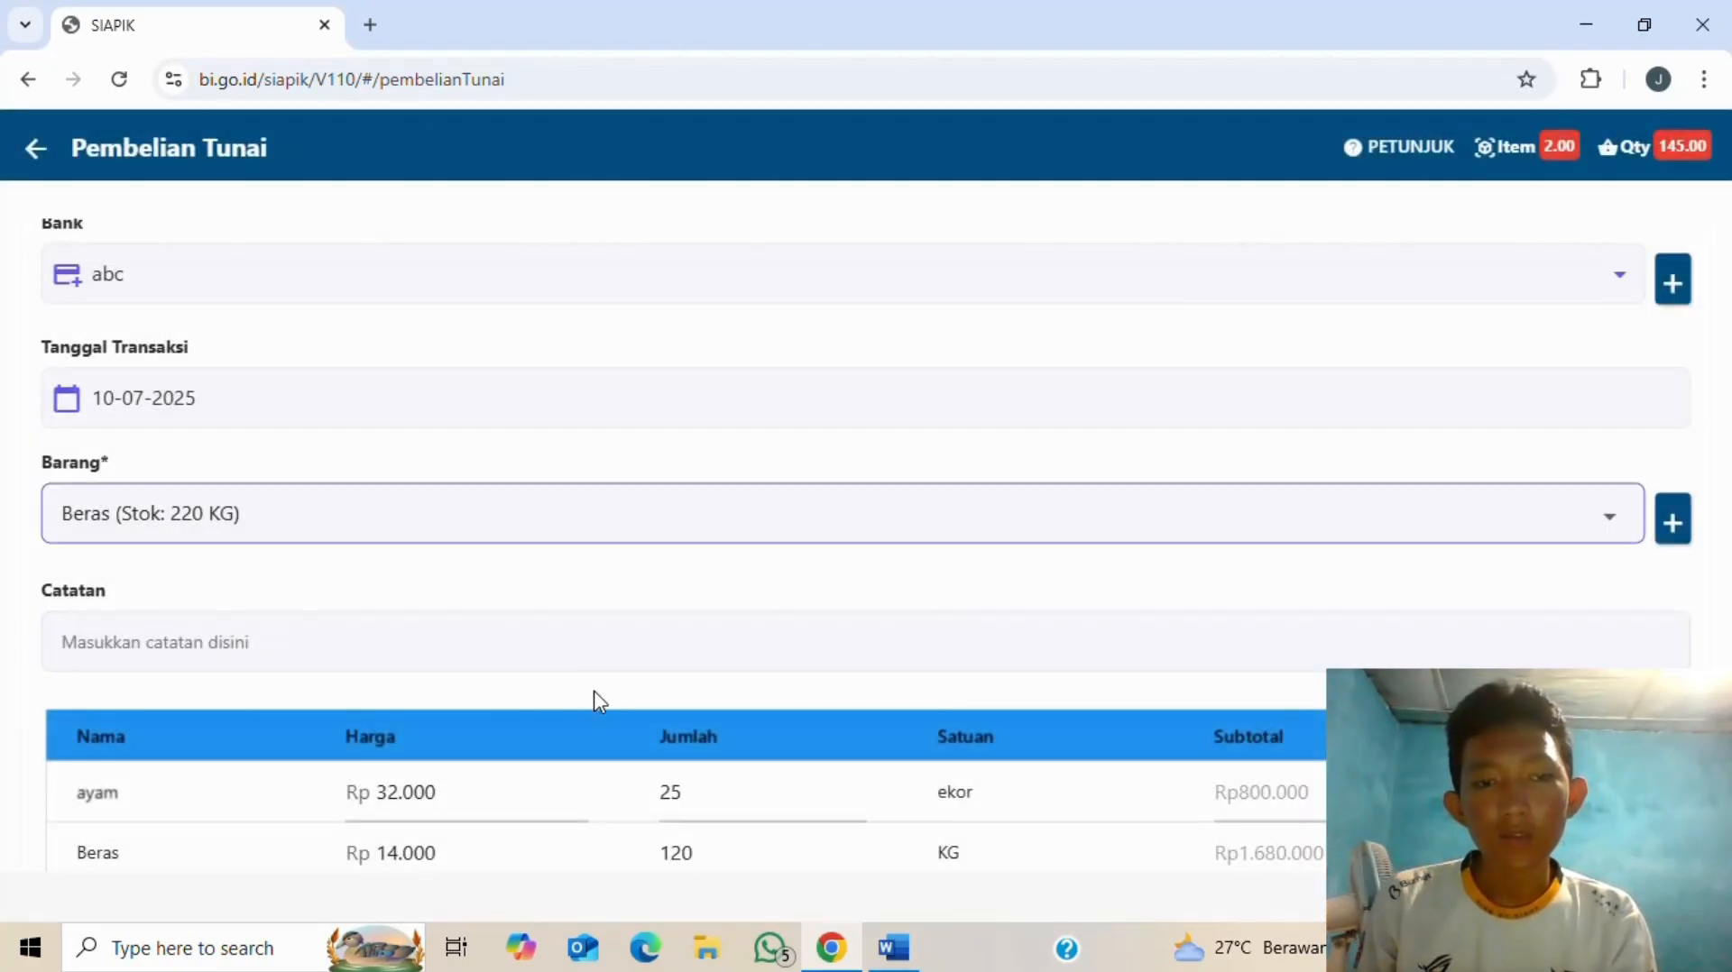
scroll(597, 702, down, 1)
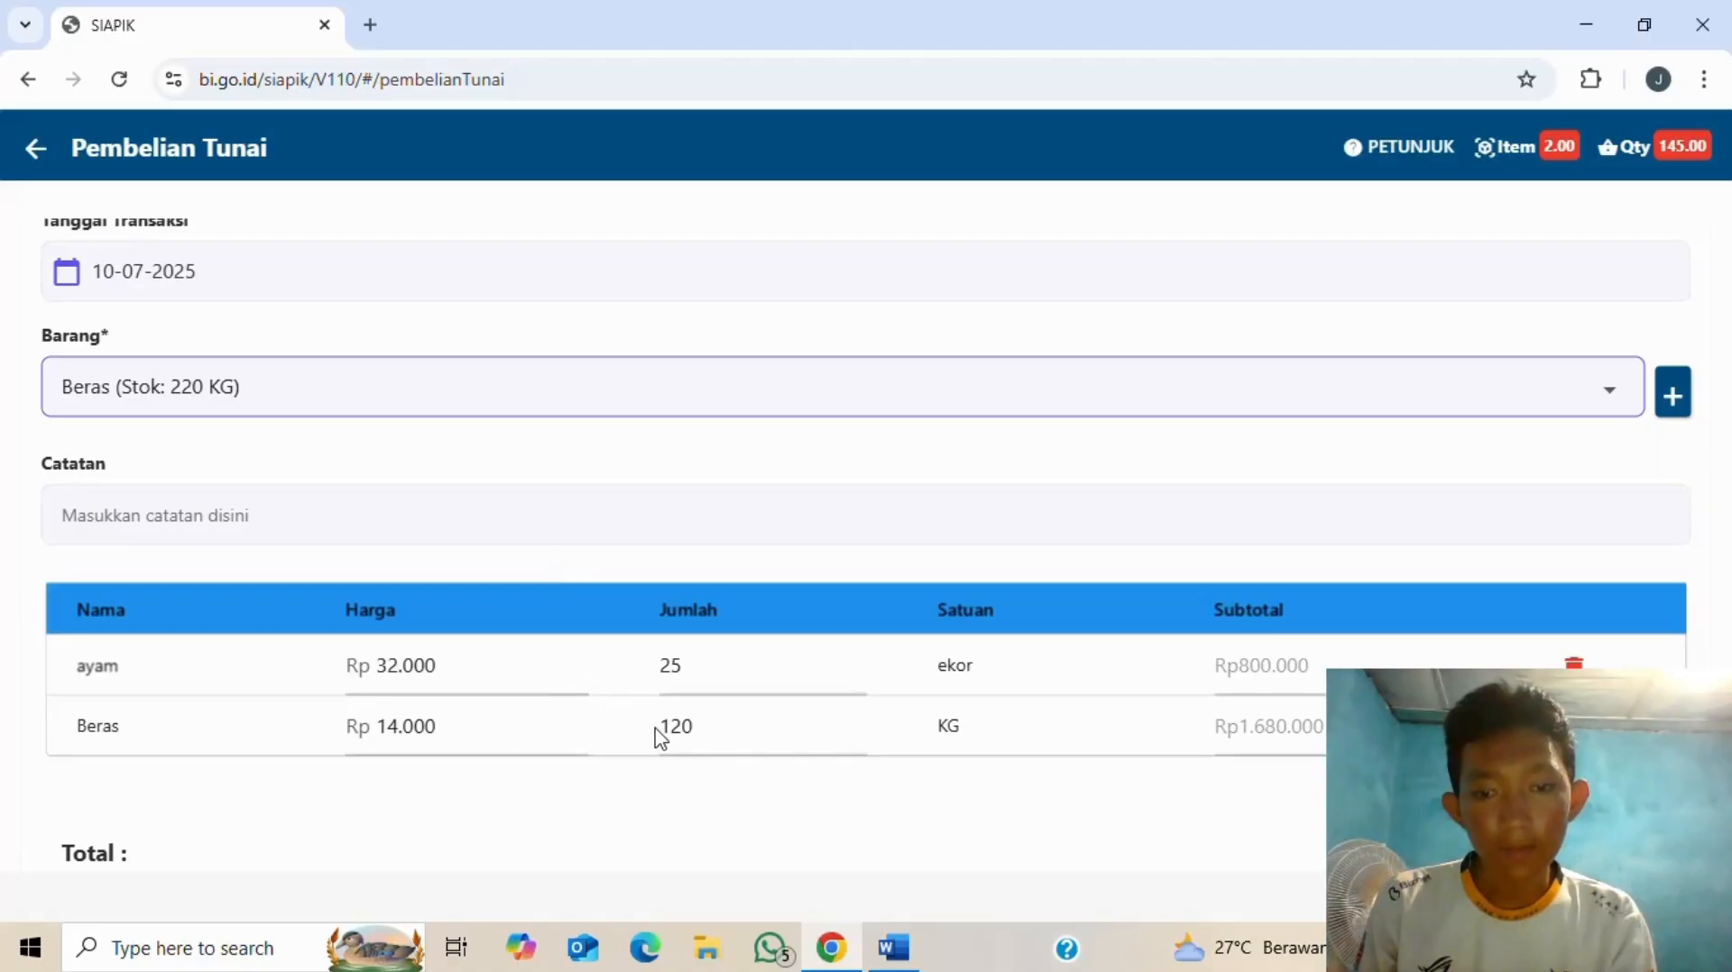
scroll(678, 731, down, 1)
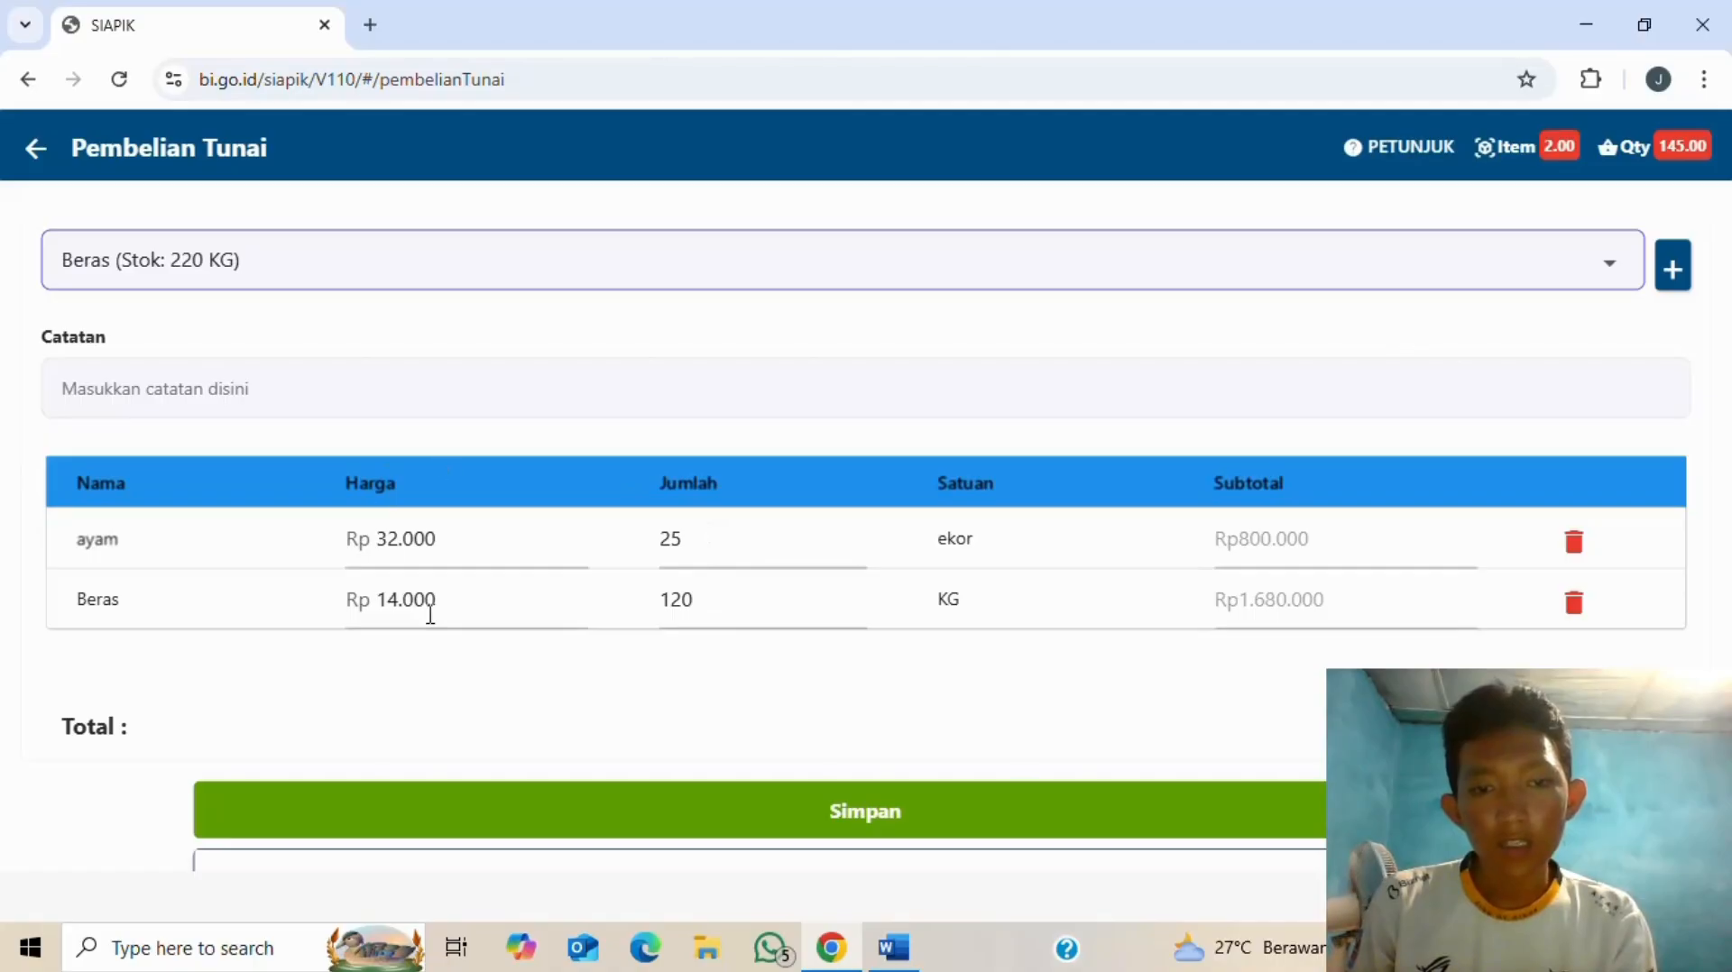
key(alt+Tab)
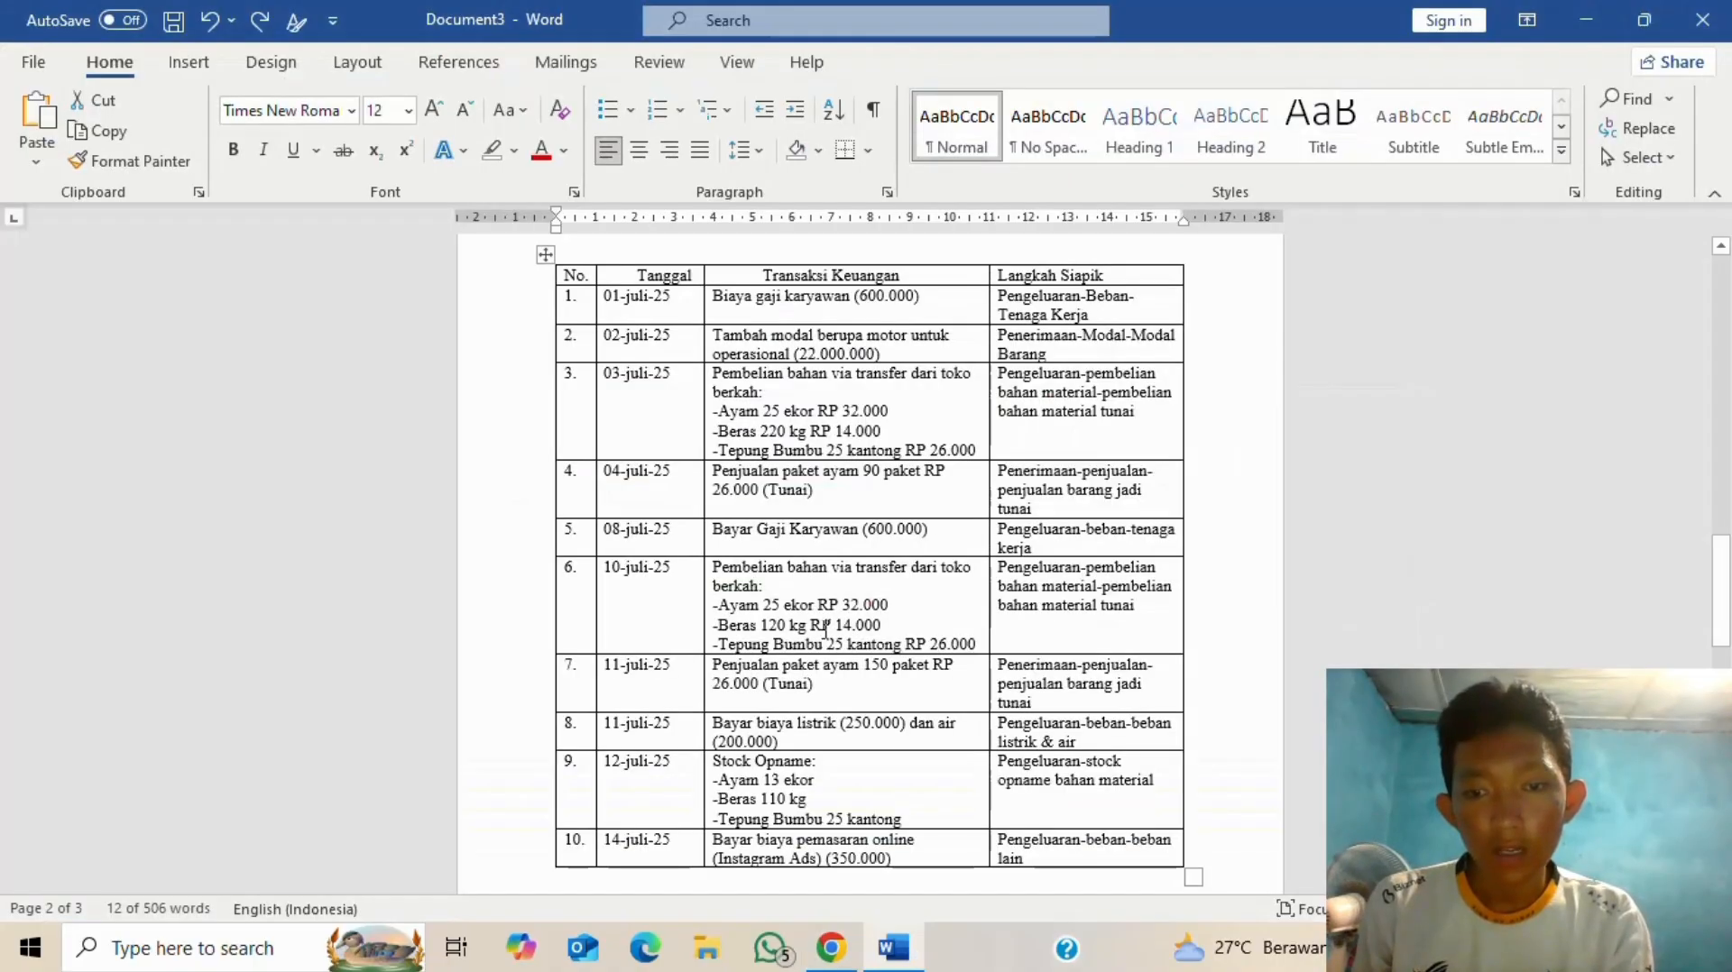
key(alt+Tab)
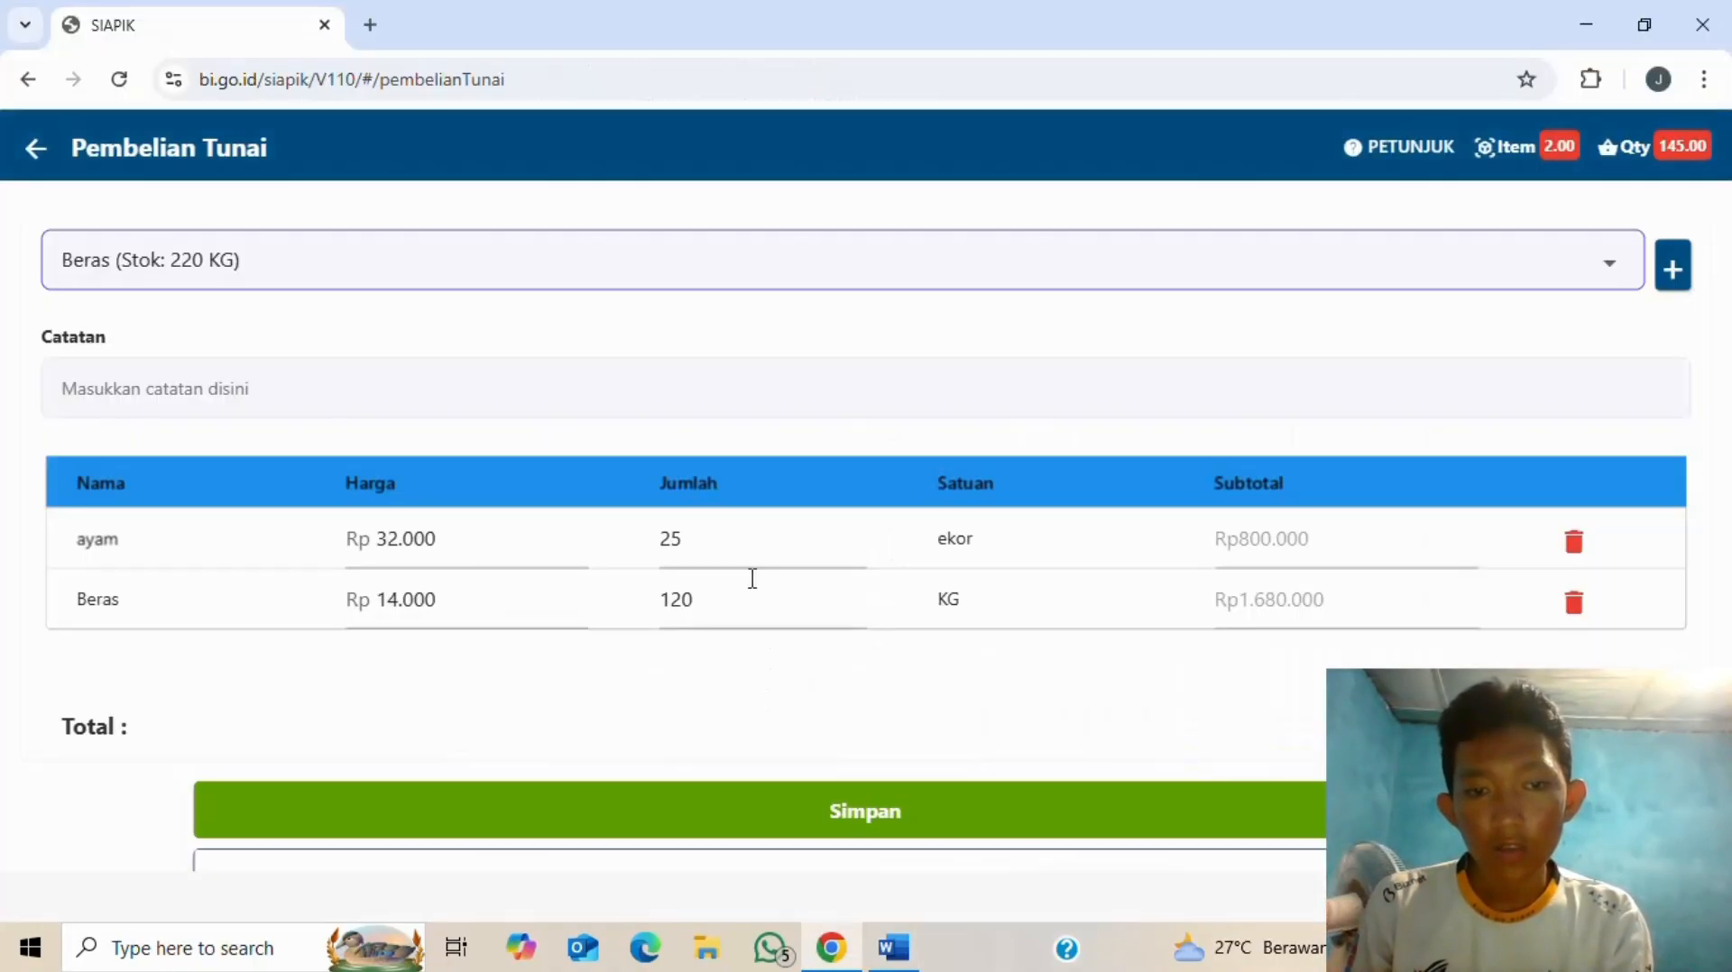
key(alt+Tab)
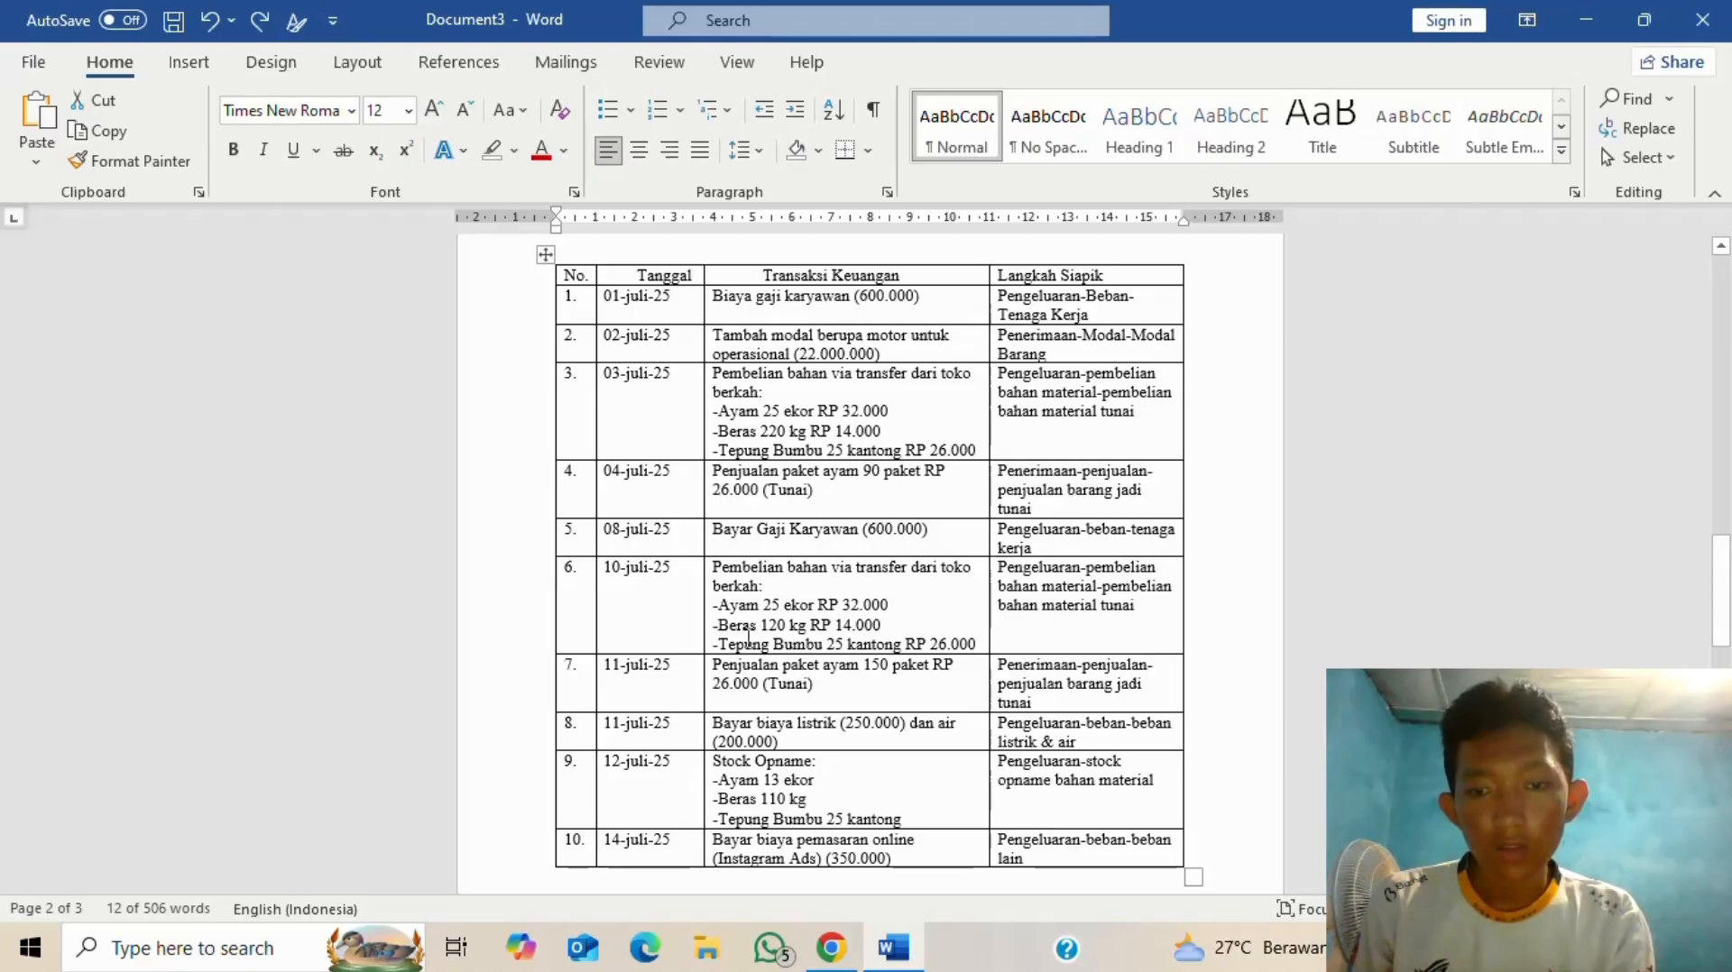
key(alt+Tab)
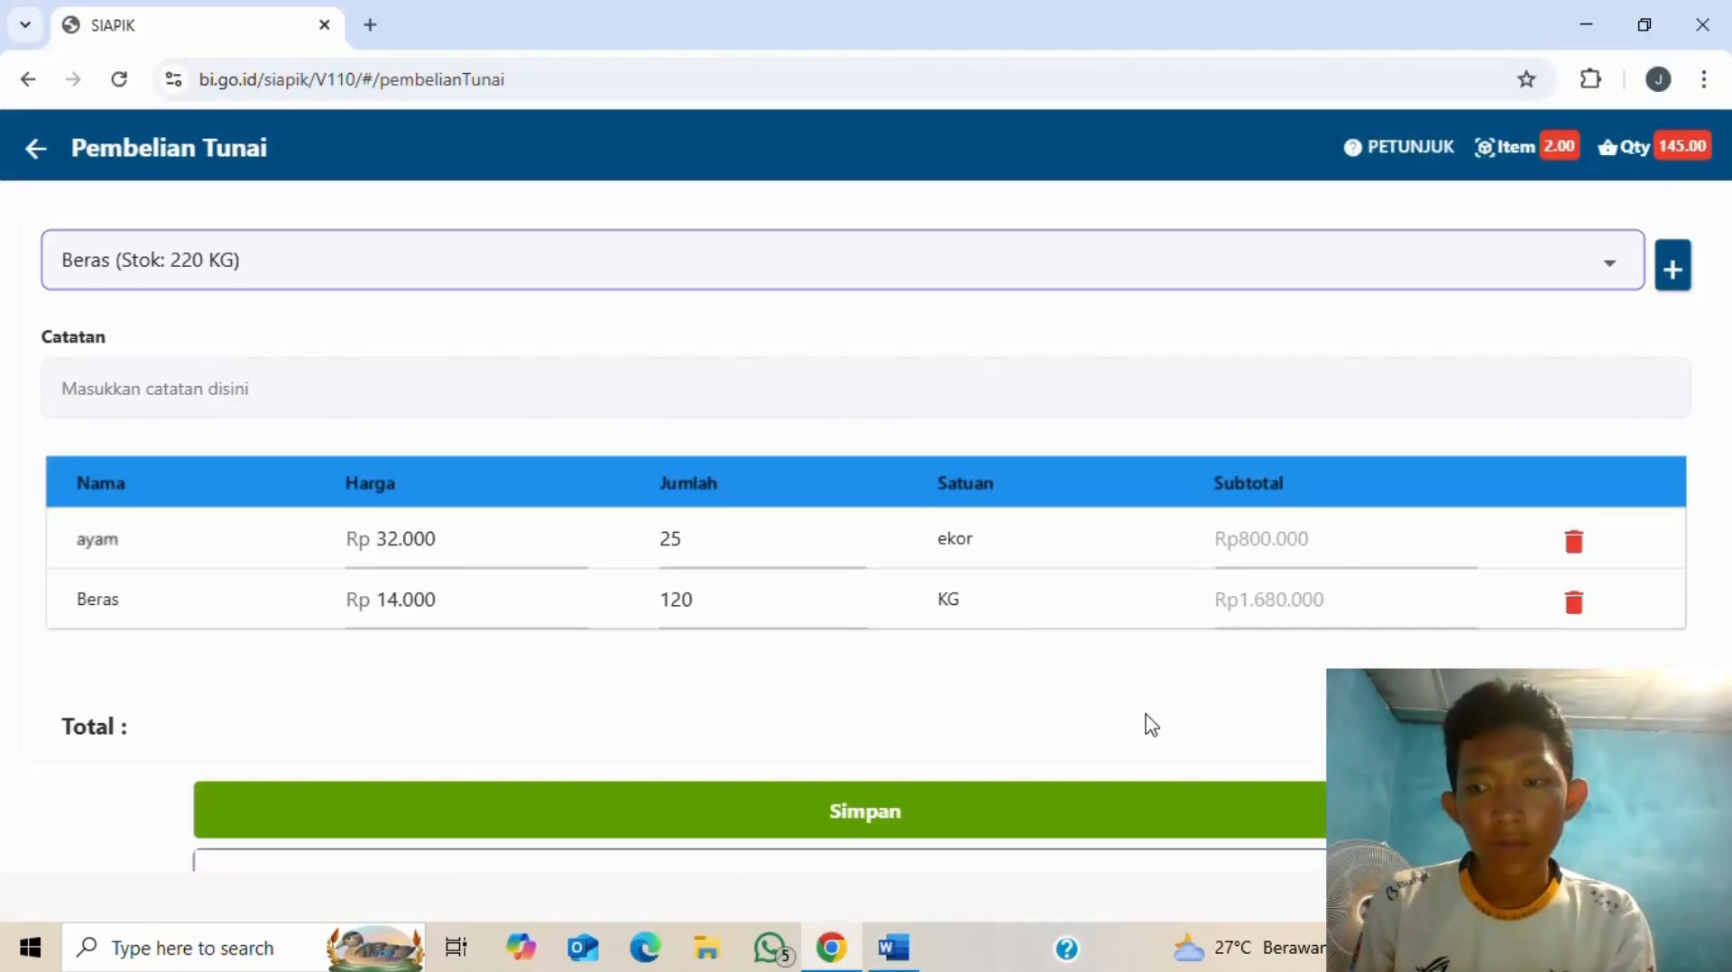
- Add 25 kantong of tepung bumbu at Rp 26.000, bringing the total to Rp3.130.000
click(1619, 266)
click(514, 335)
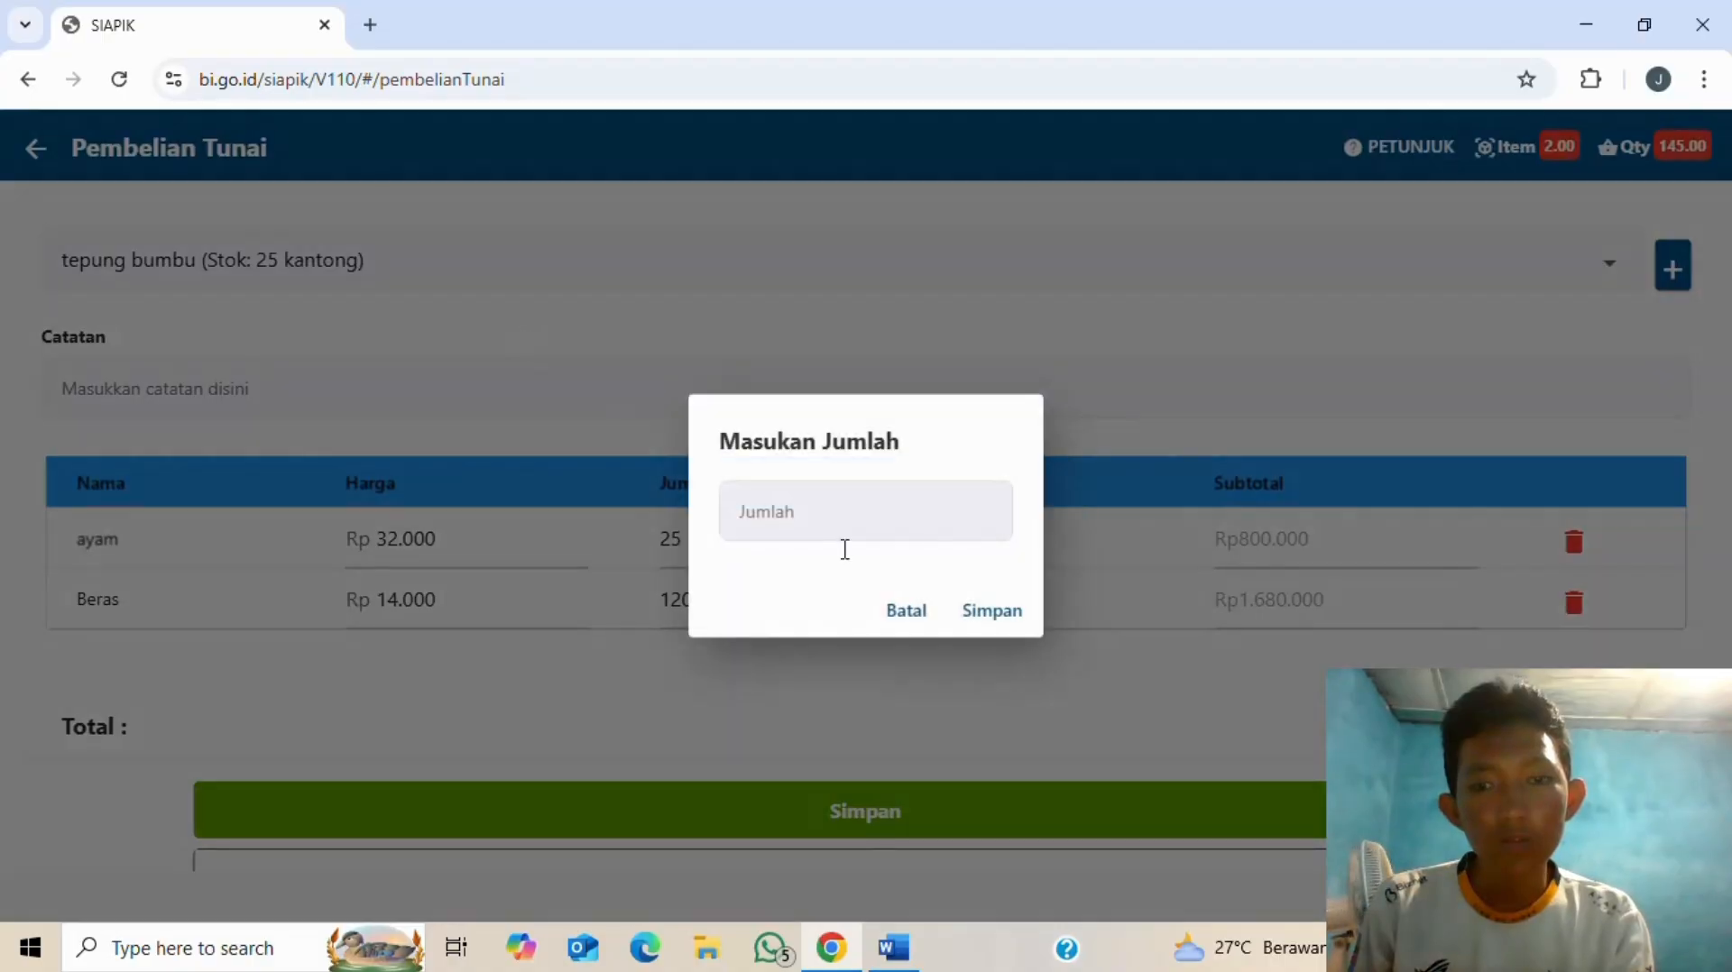
key(alt+Tab)
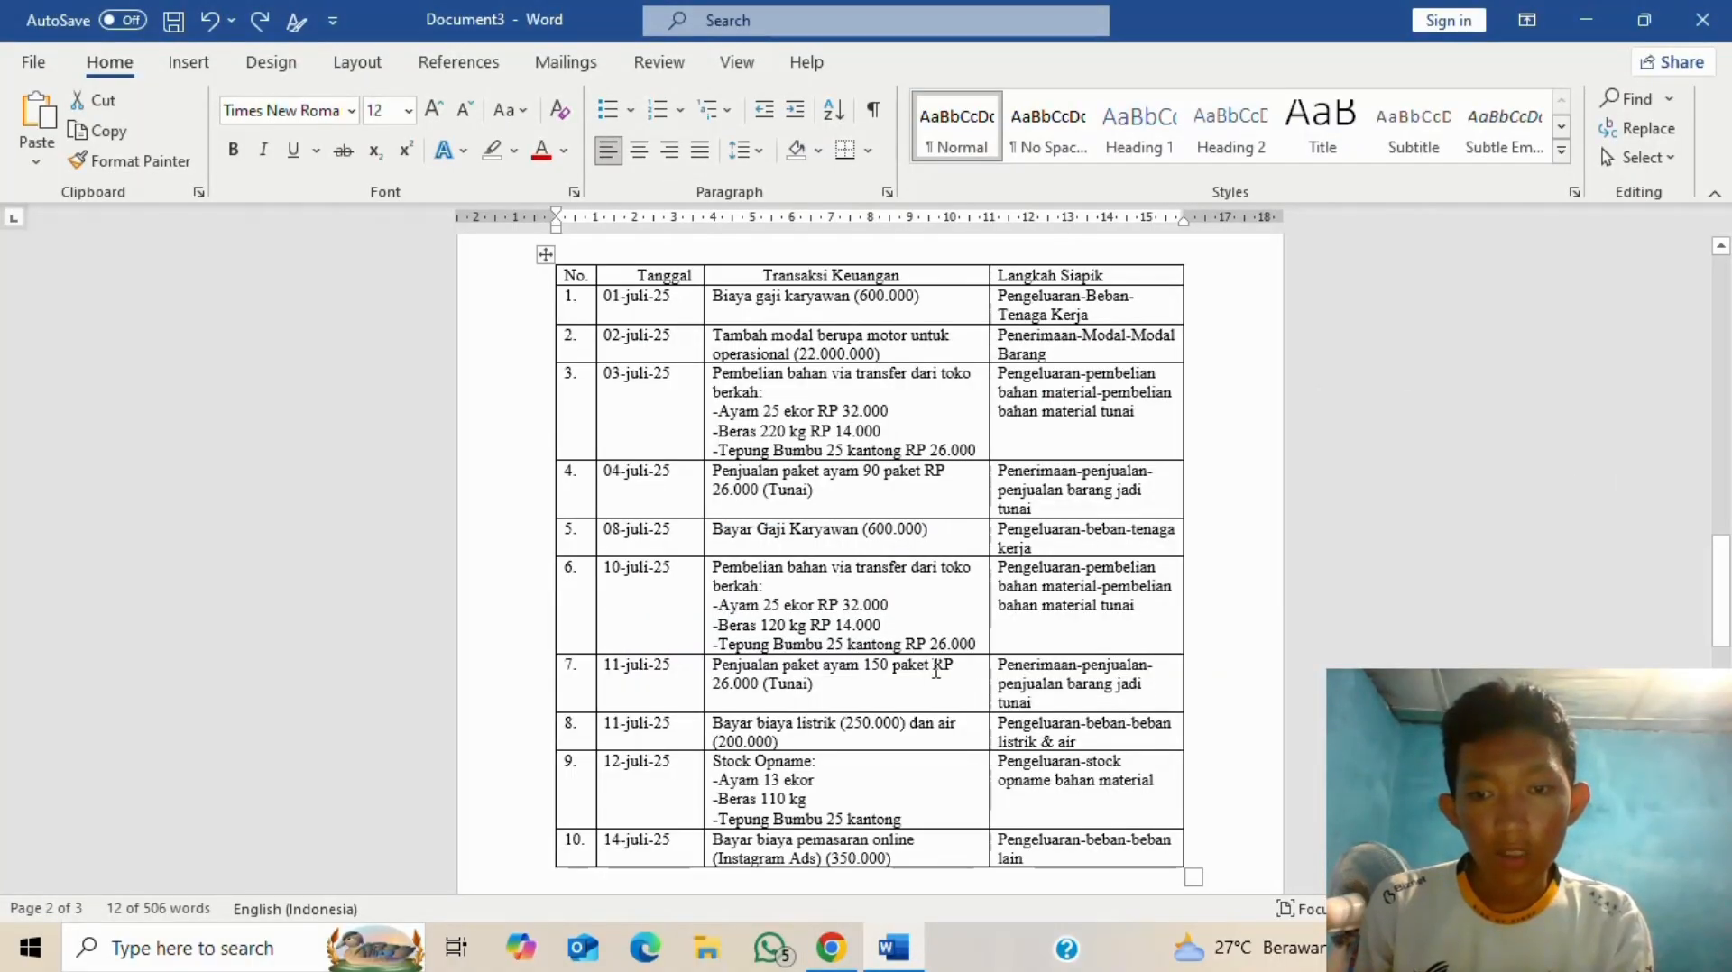
key(alt+Tab)
click(866, 532)
key(alt+Tab)
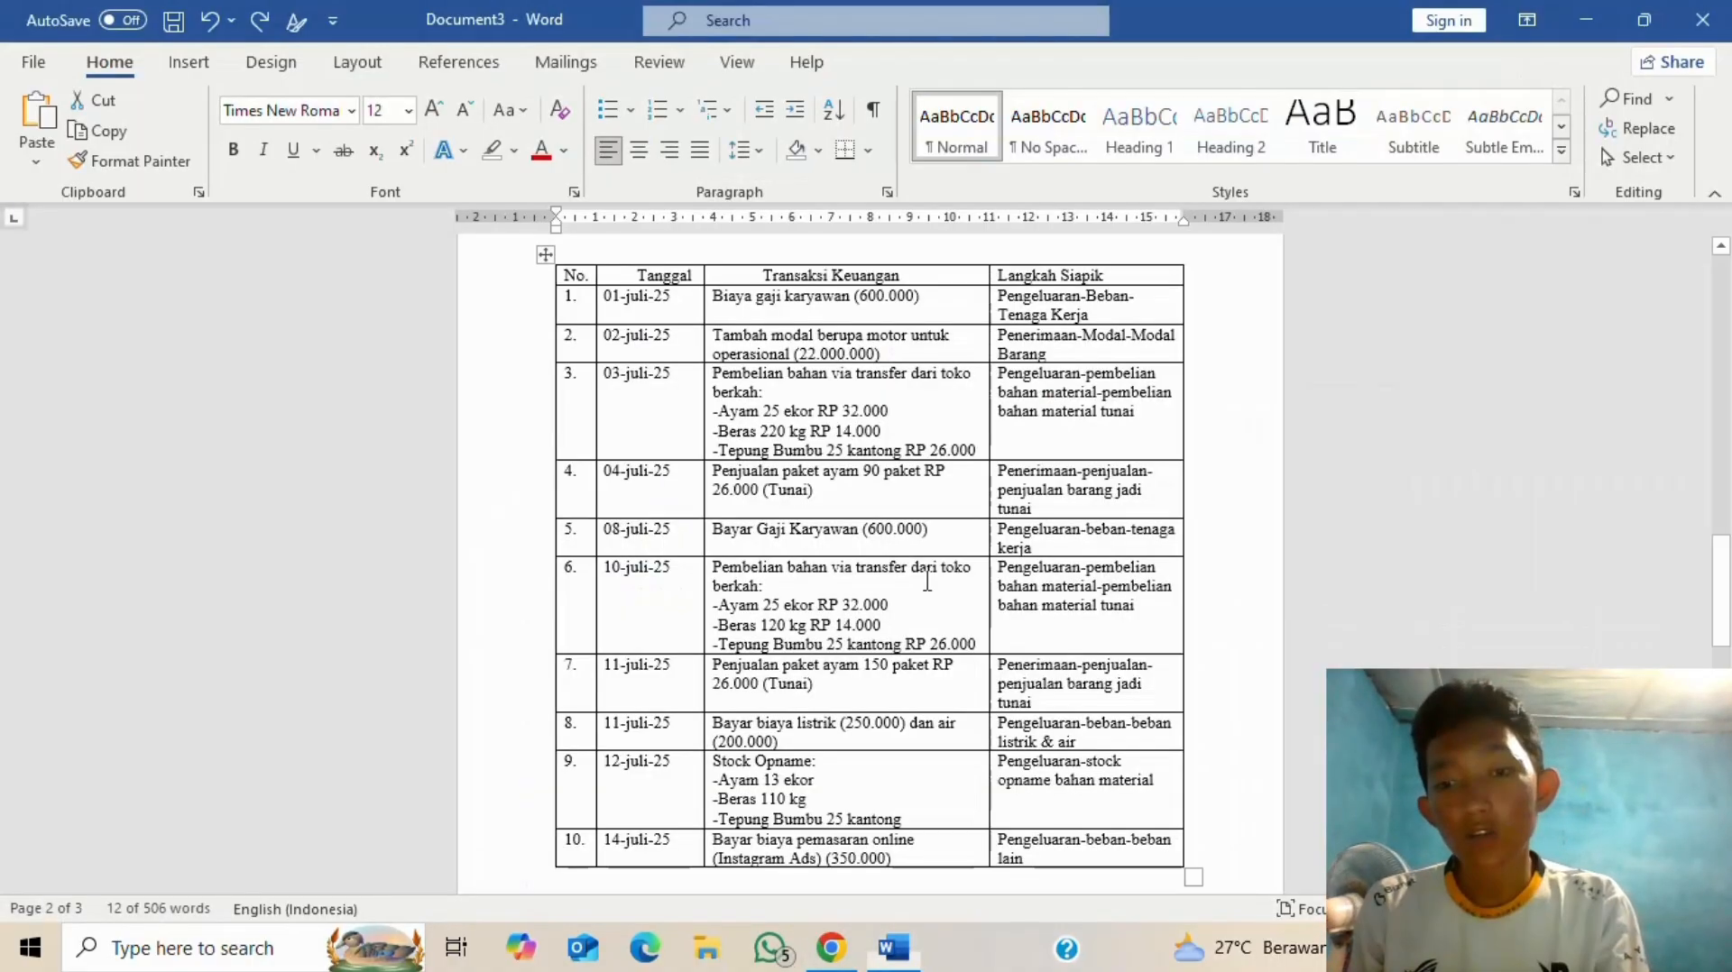
key(alt+Tab)
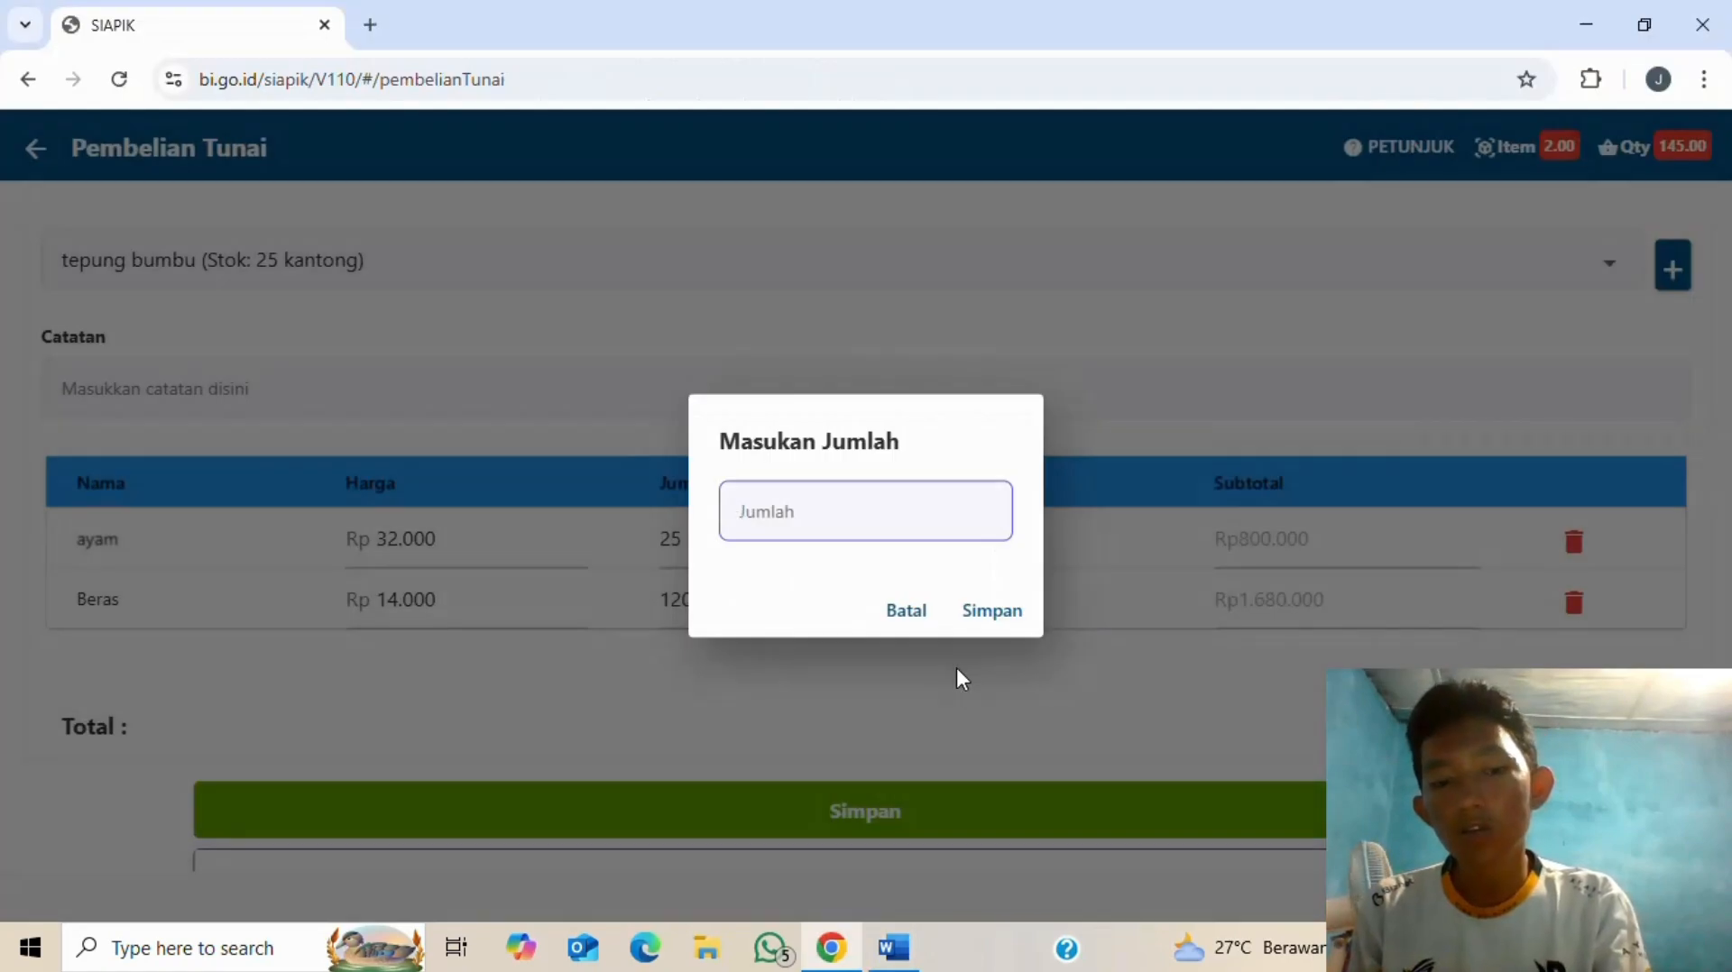
text(25)
click(978, 612)
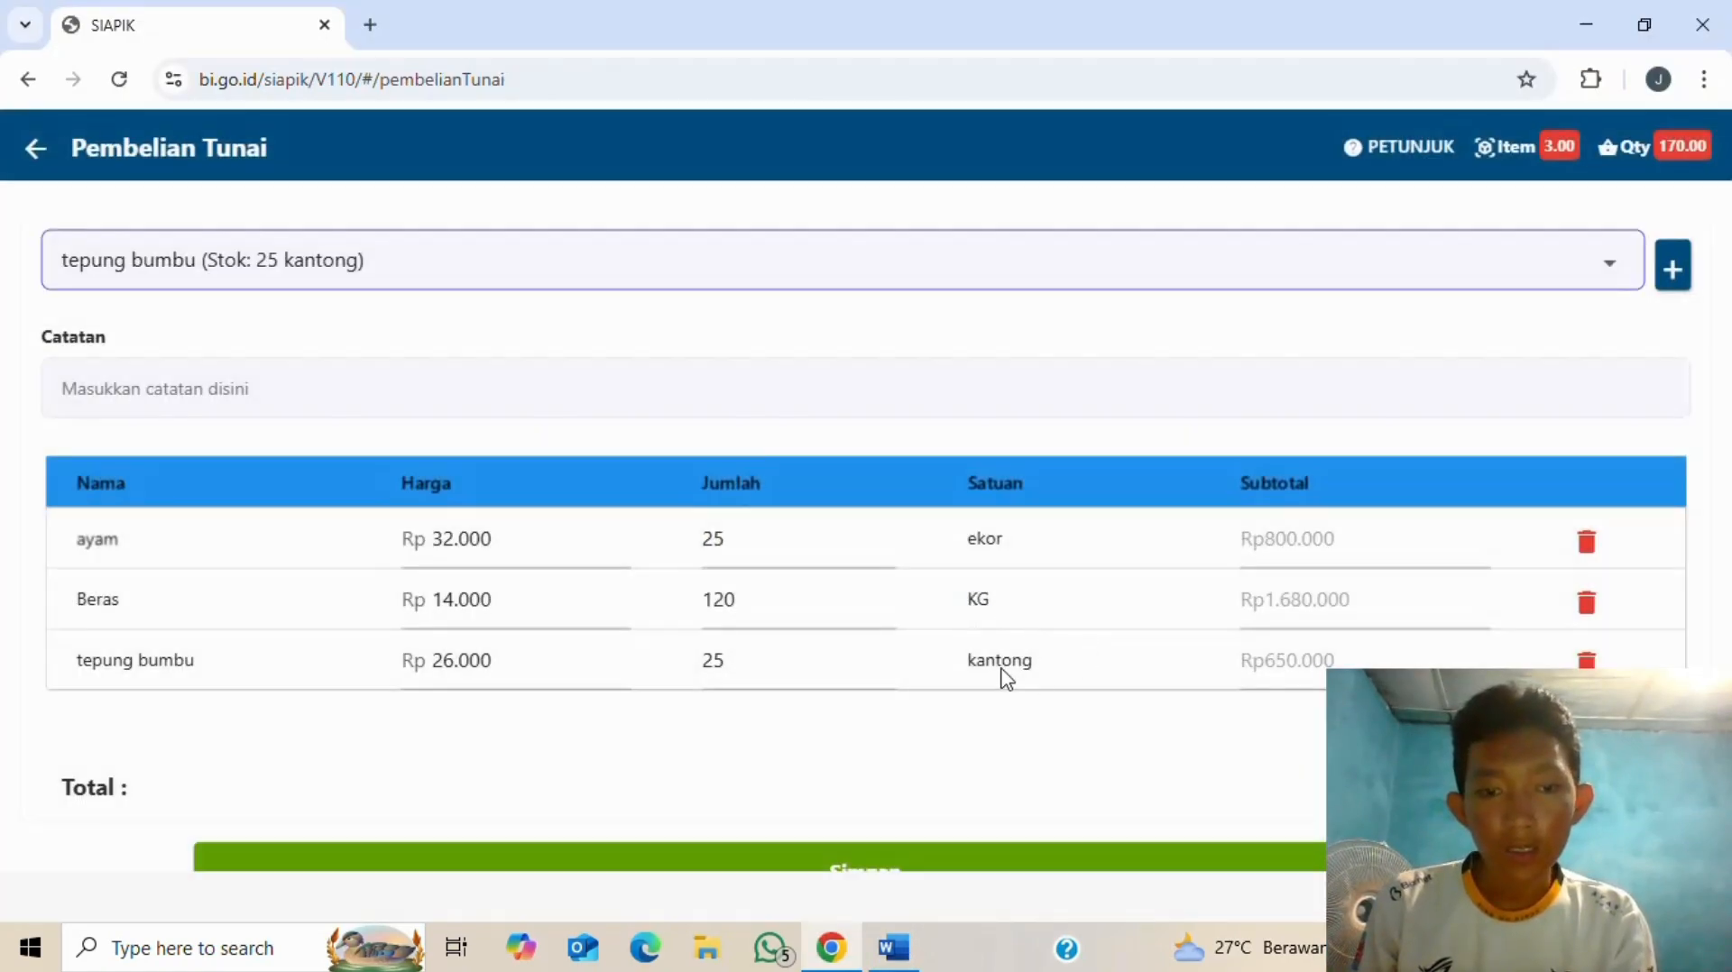
key(alt+Tab)
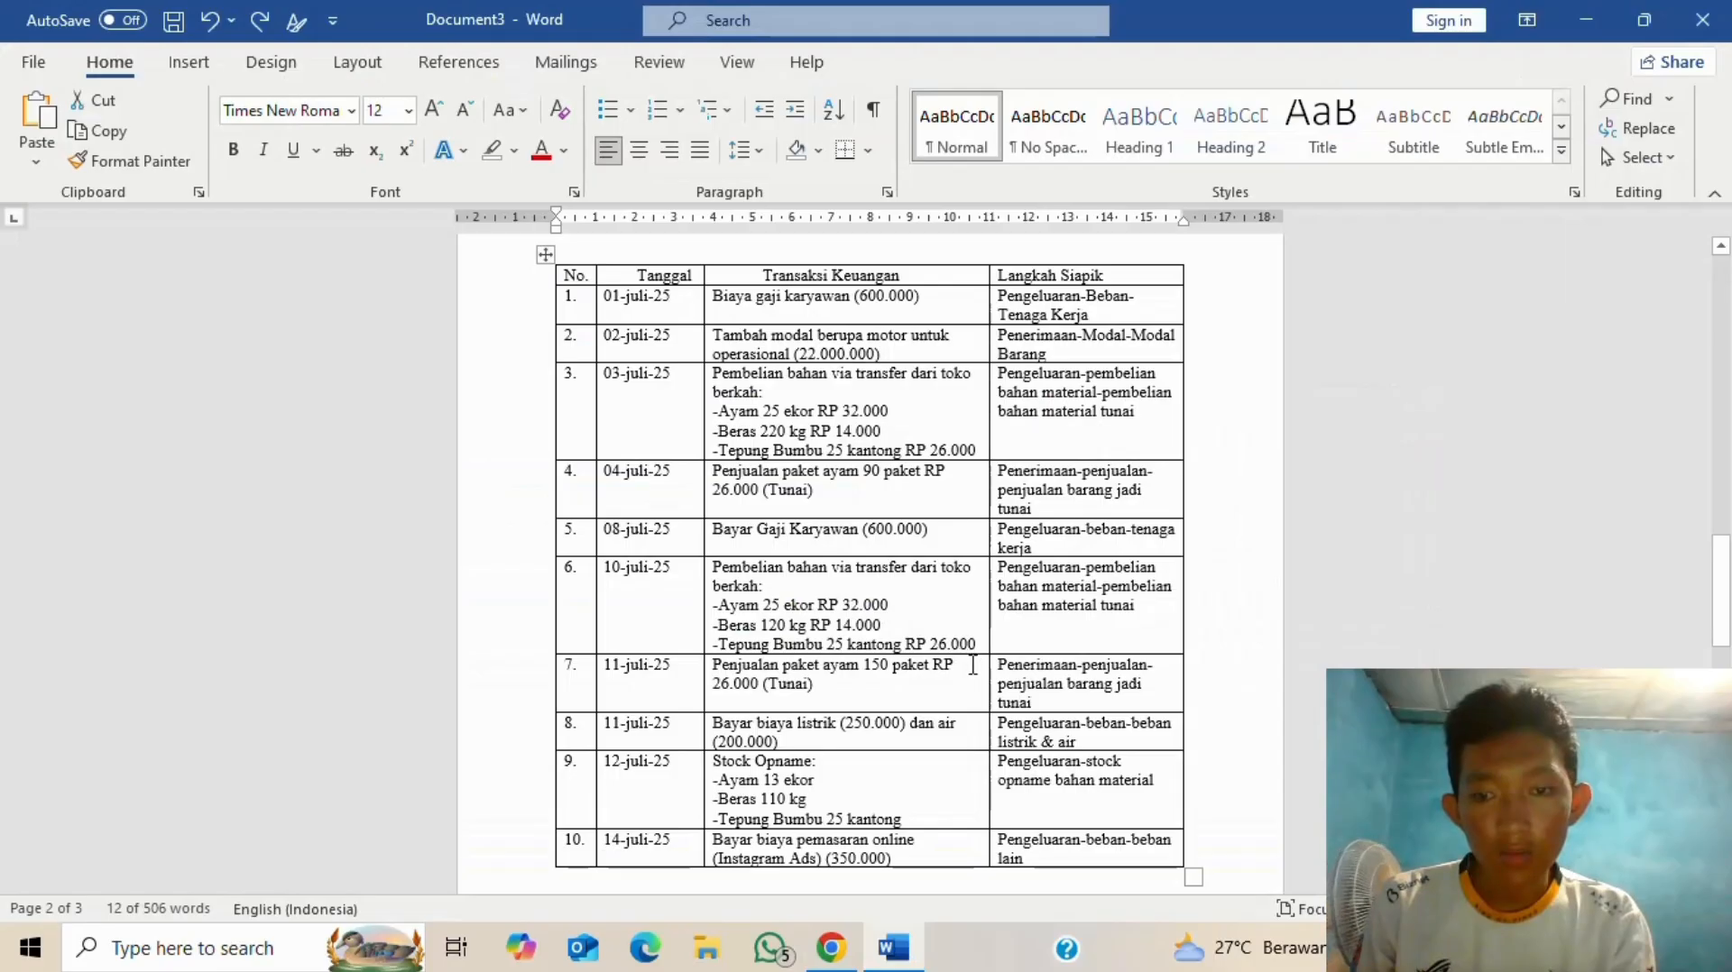
key(alt+Tab)
- Save the Rp3.130.000 purchase via bank abc and return to the Transaksi menu
scroll(907, 721, down, 2)
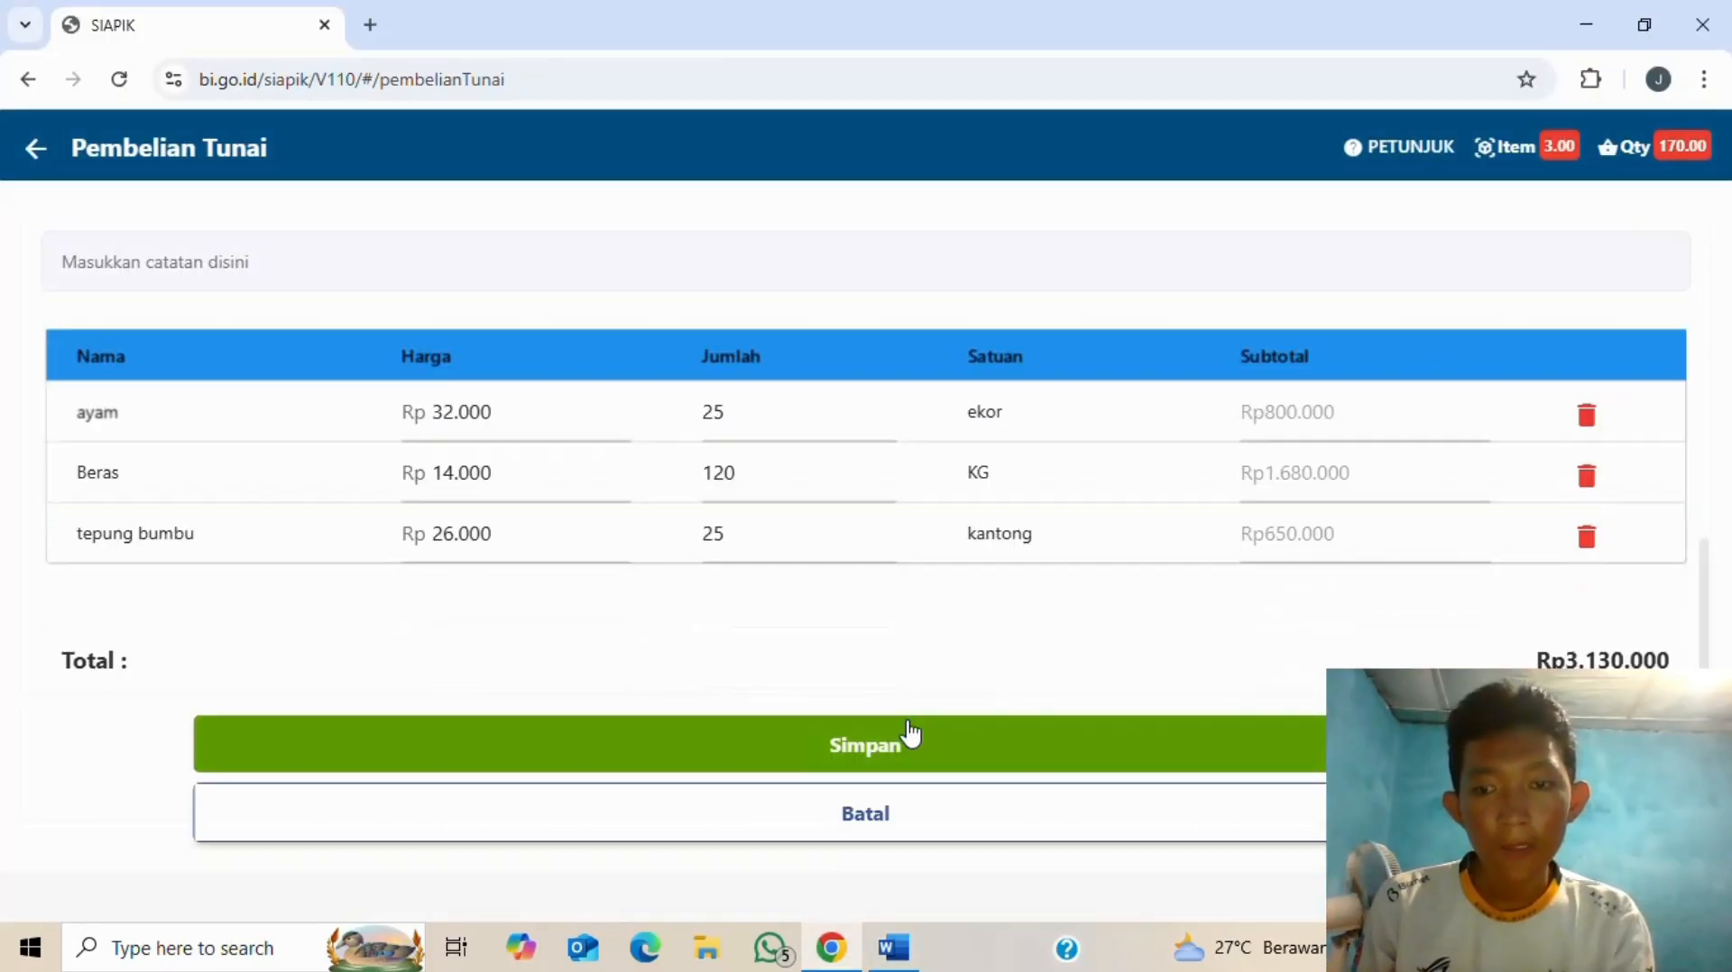
click(996, 754)
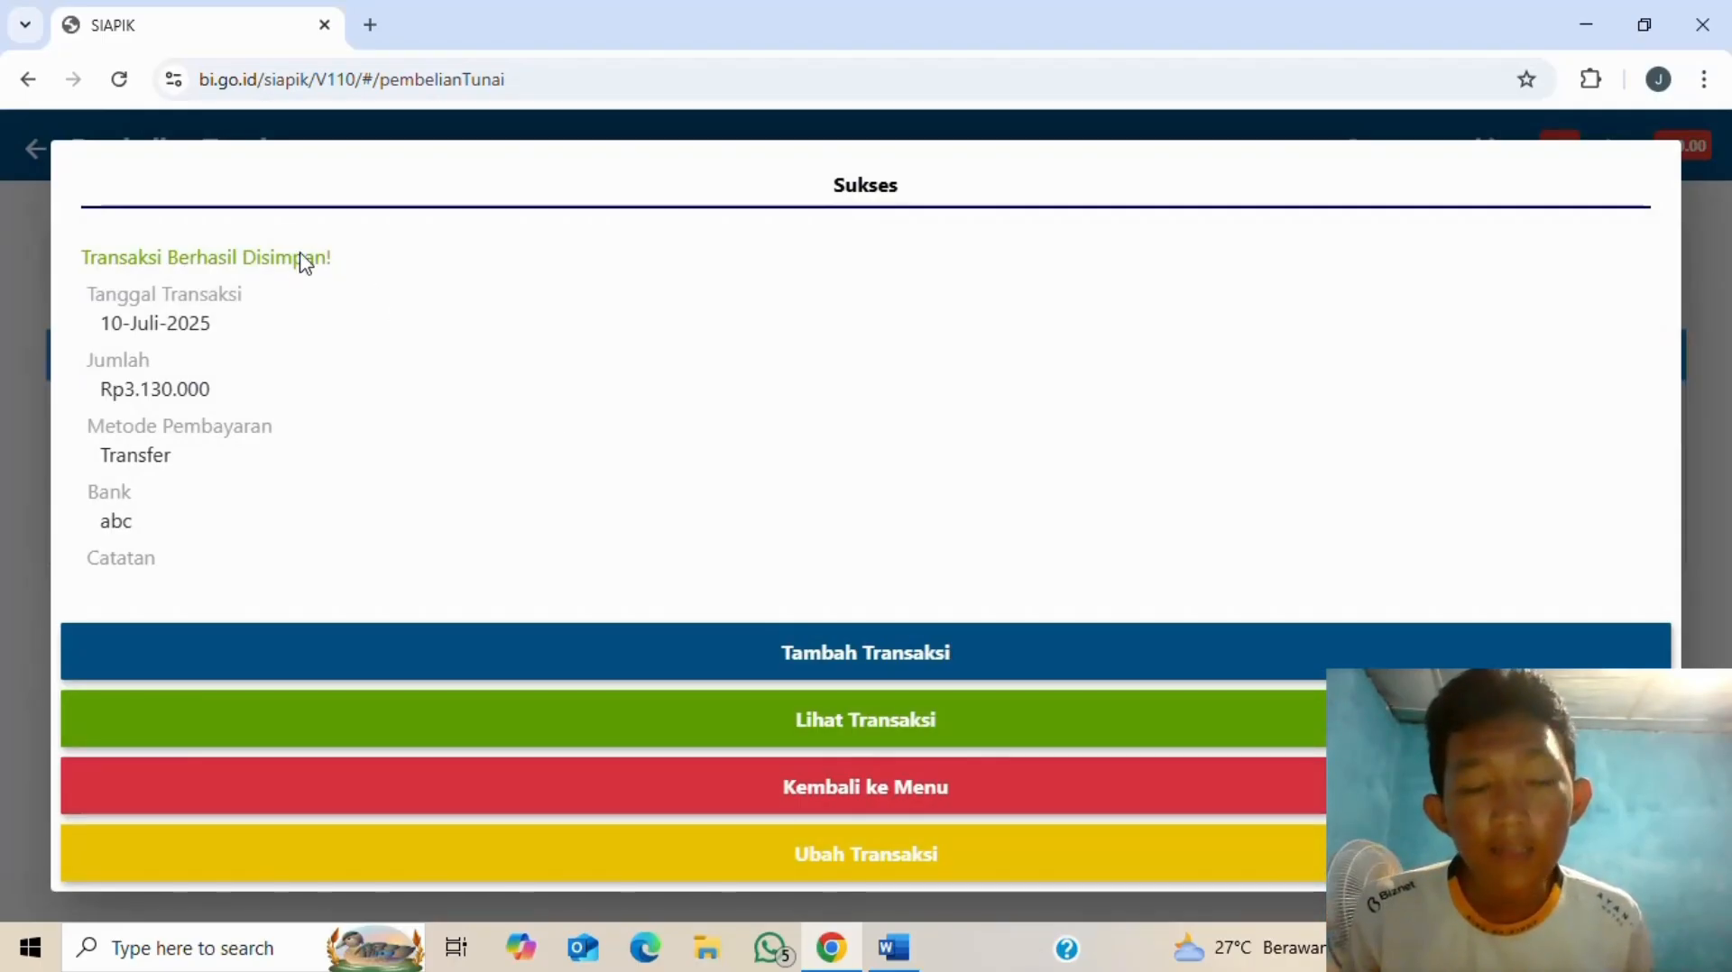
scroll(288, 307, down, 1)
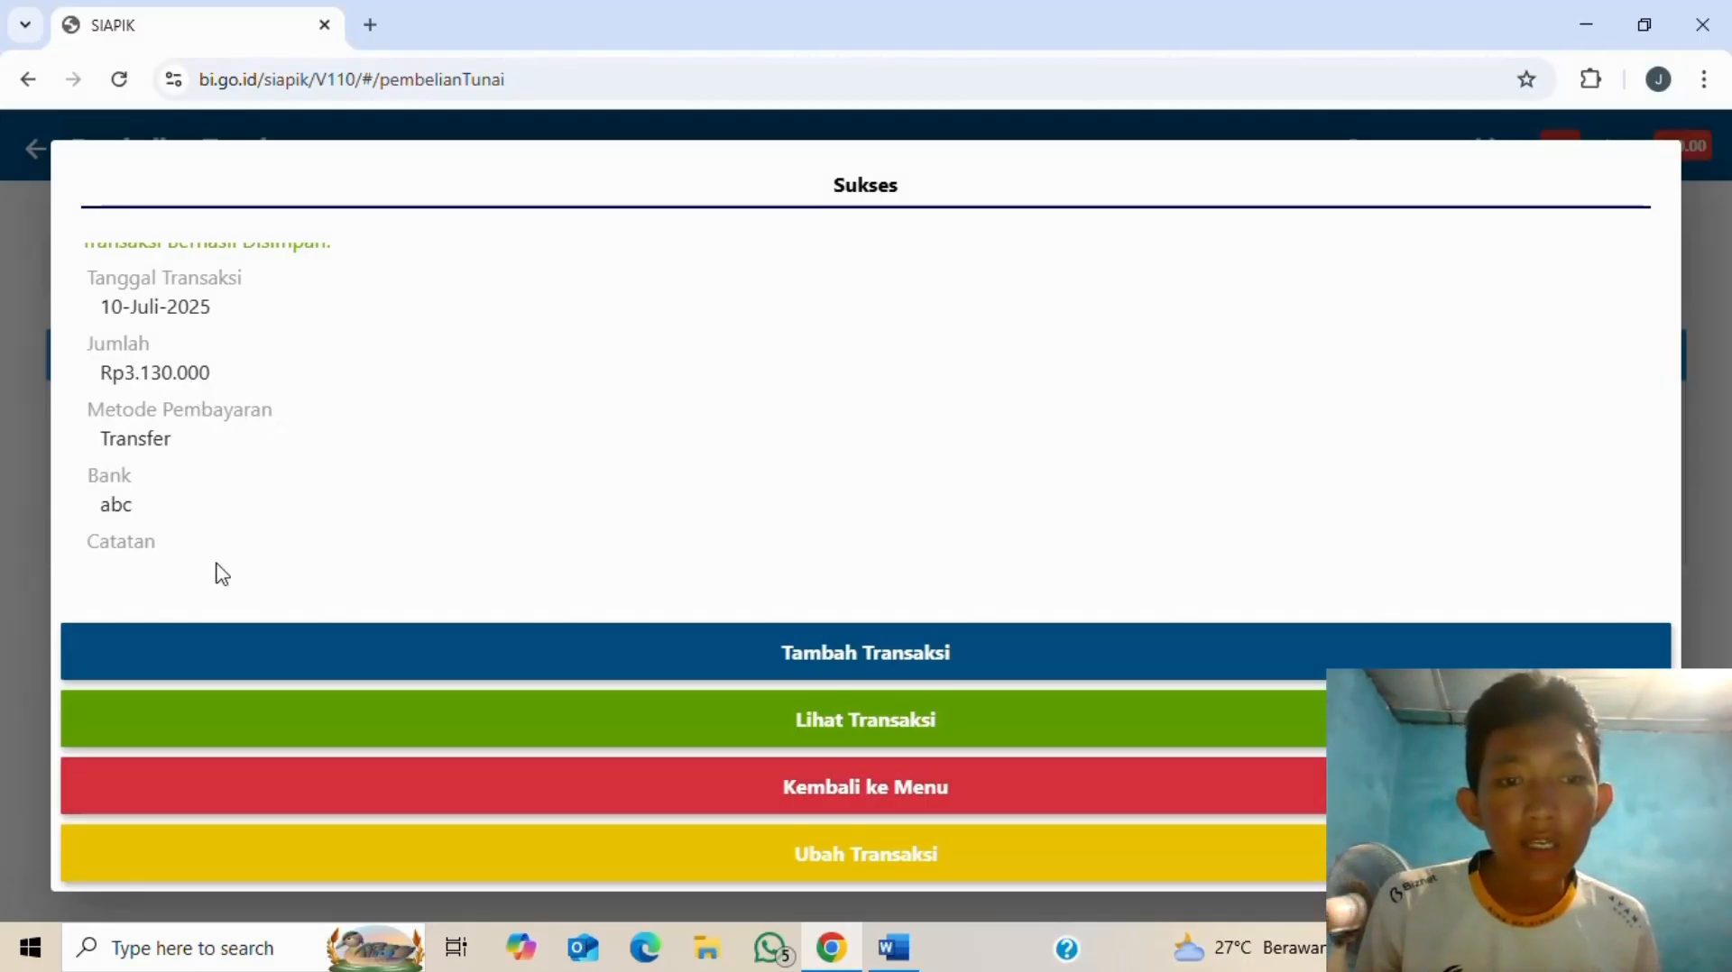
click(944, 791)
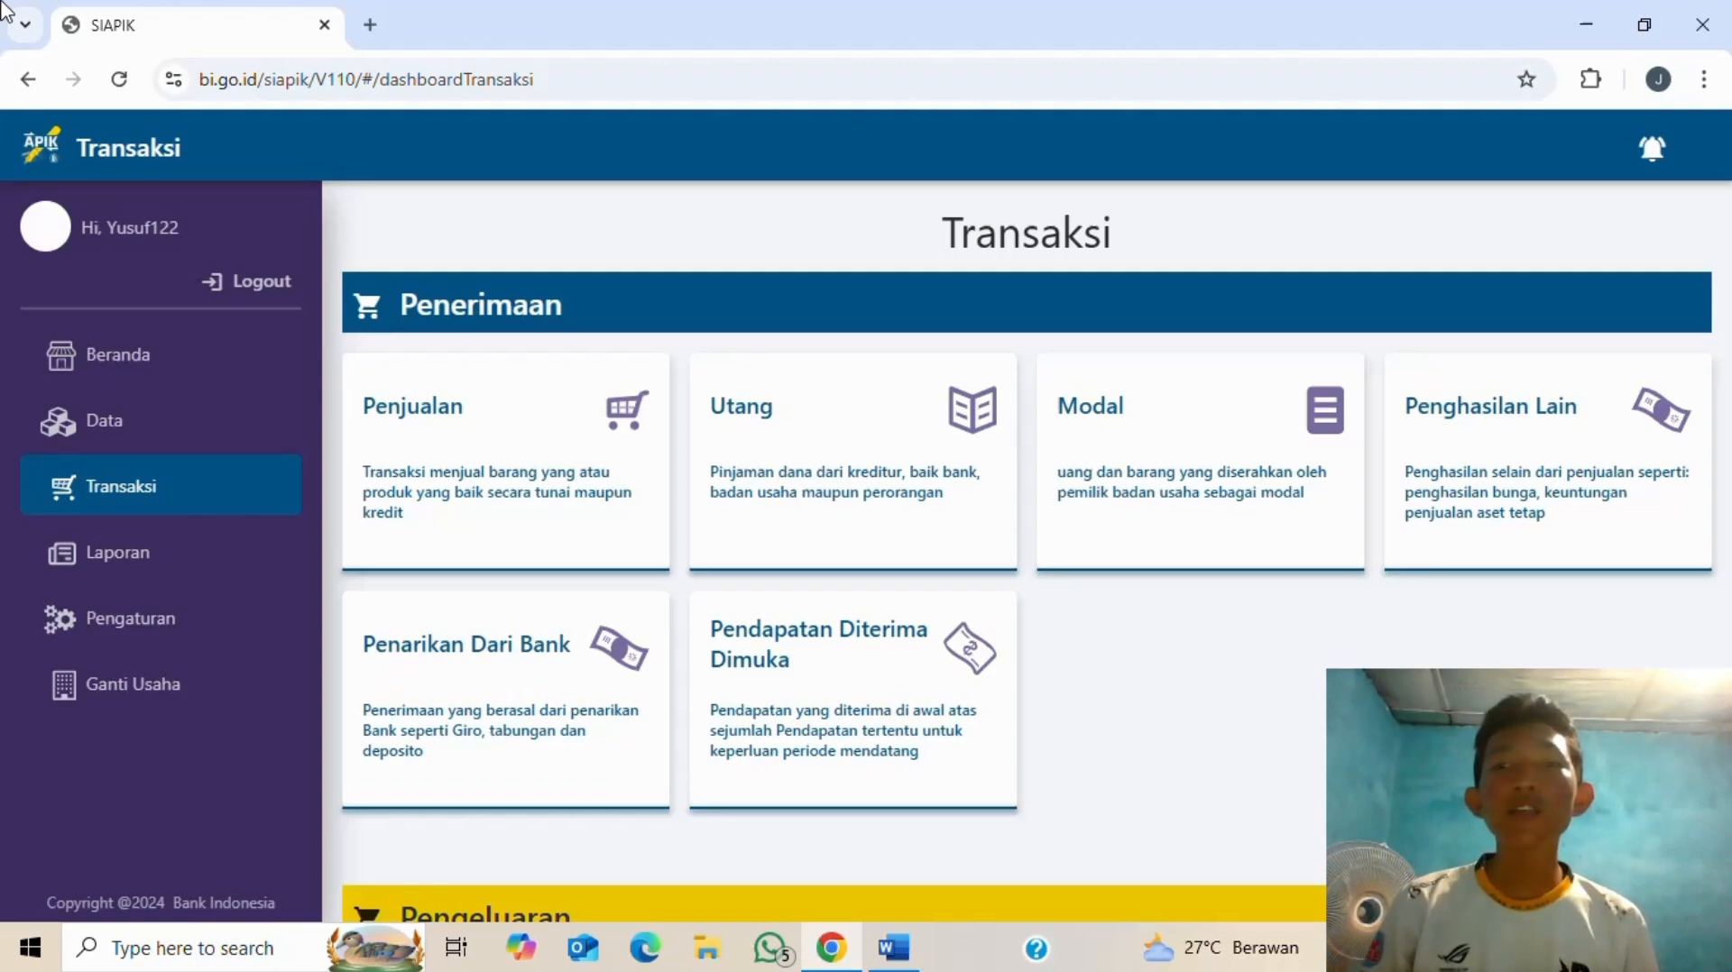
- Check the next entry in the Word list, then return to the SIAPIK Transaksi dashboard
key(alt+Tab)
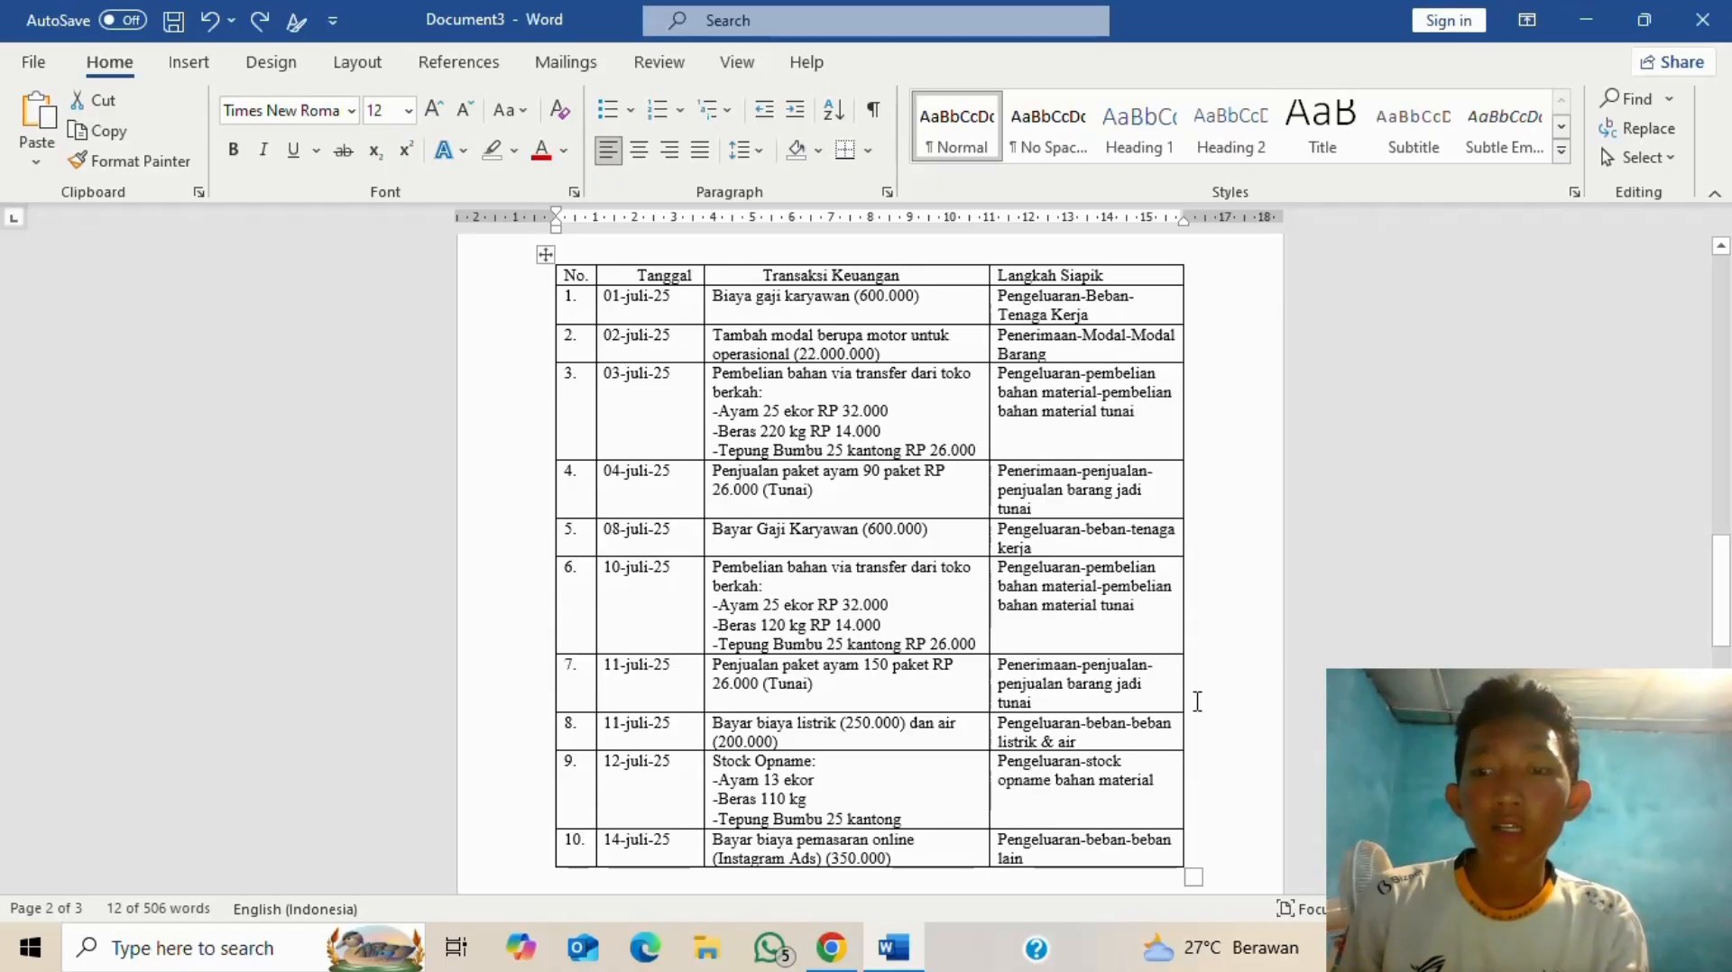
key(alt+Tab)
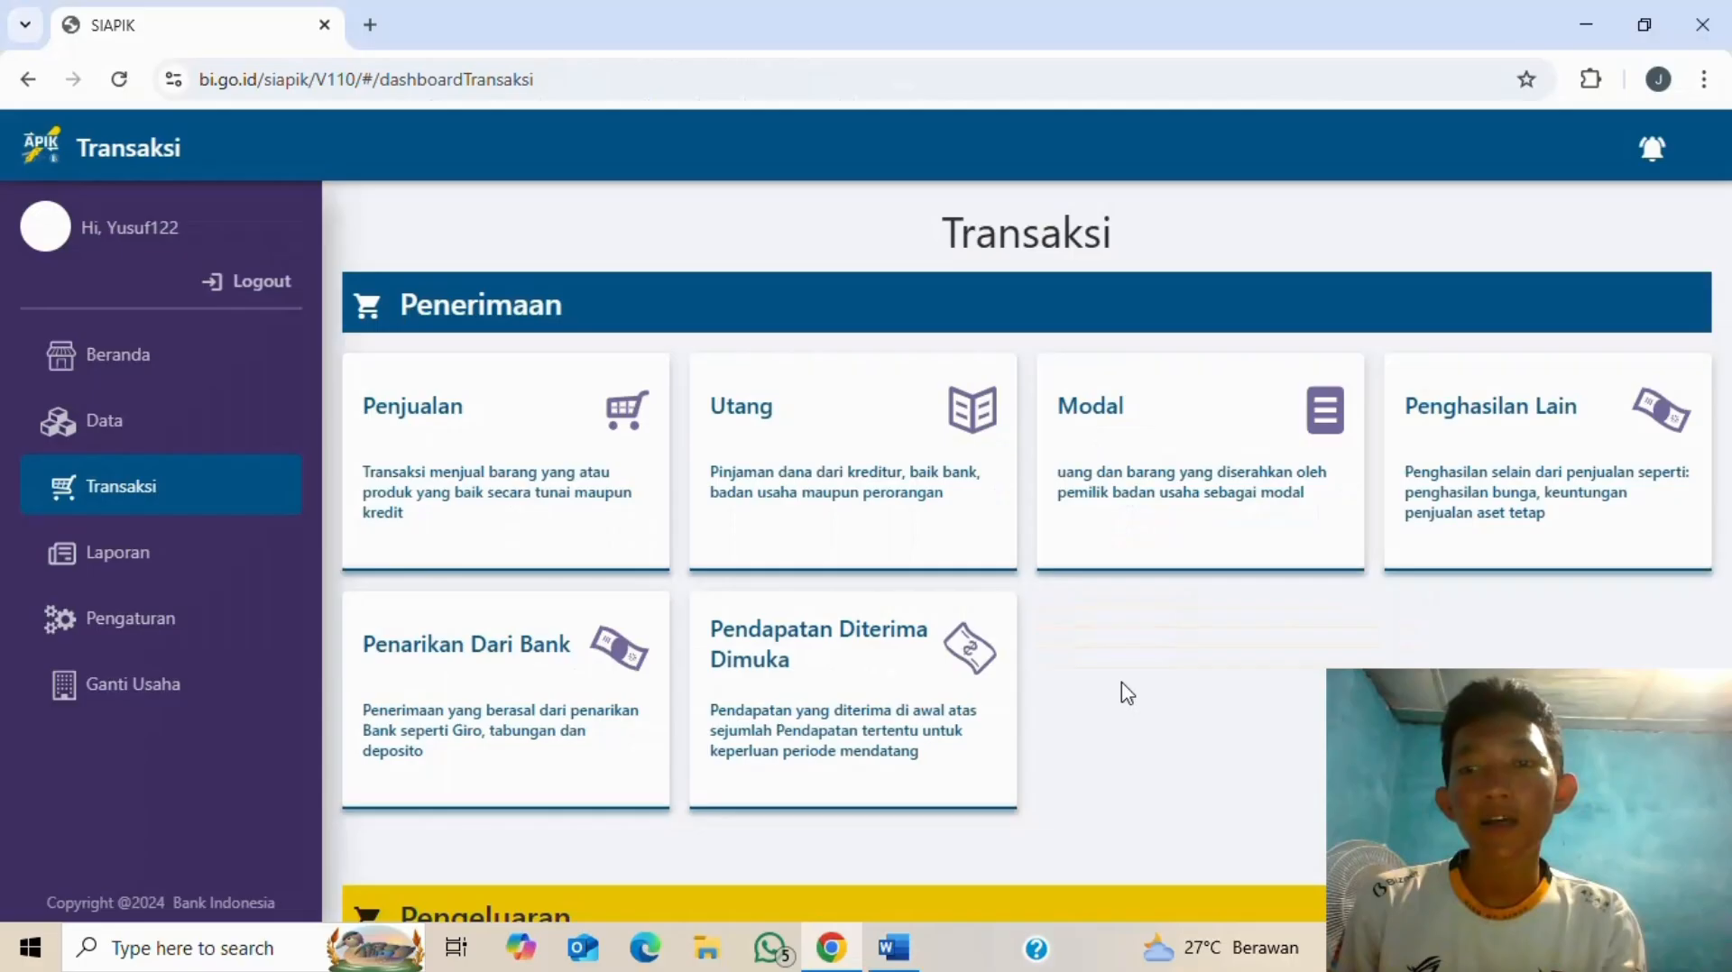
- Start a Penjualan Barang Jadi sale dated 11-07-2025
click(518, 430)
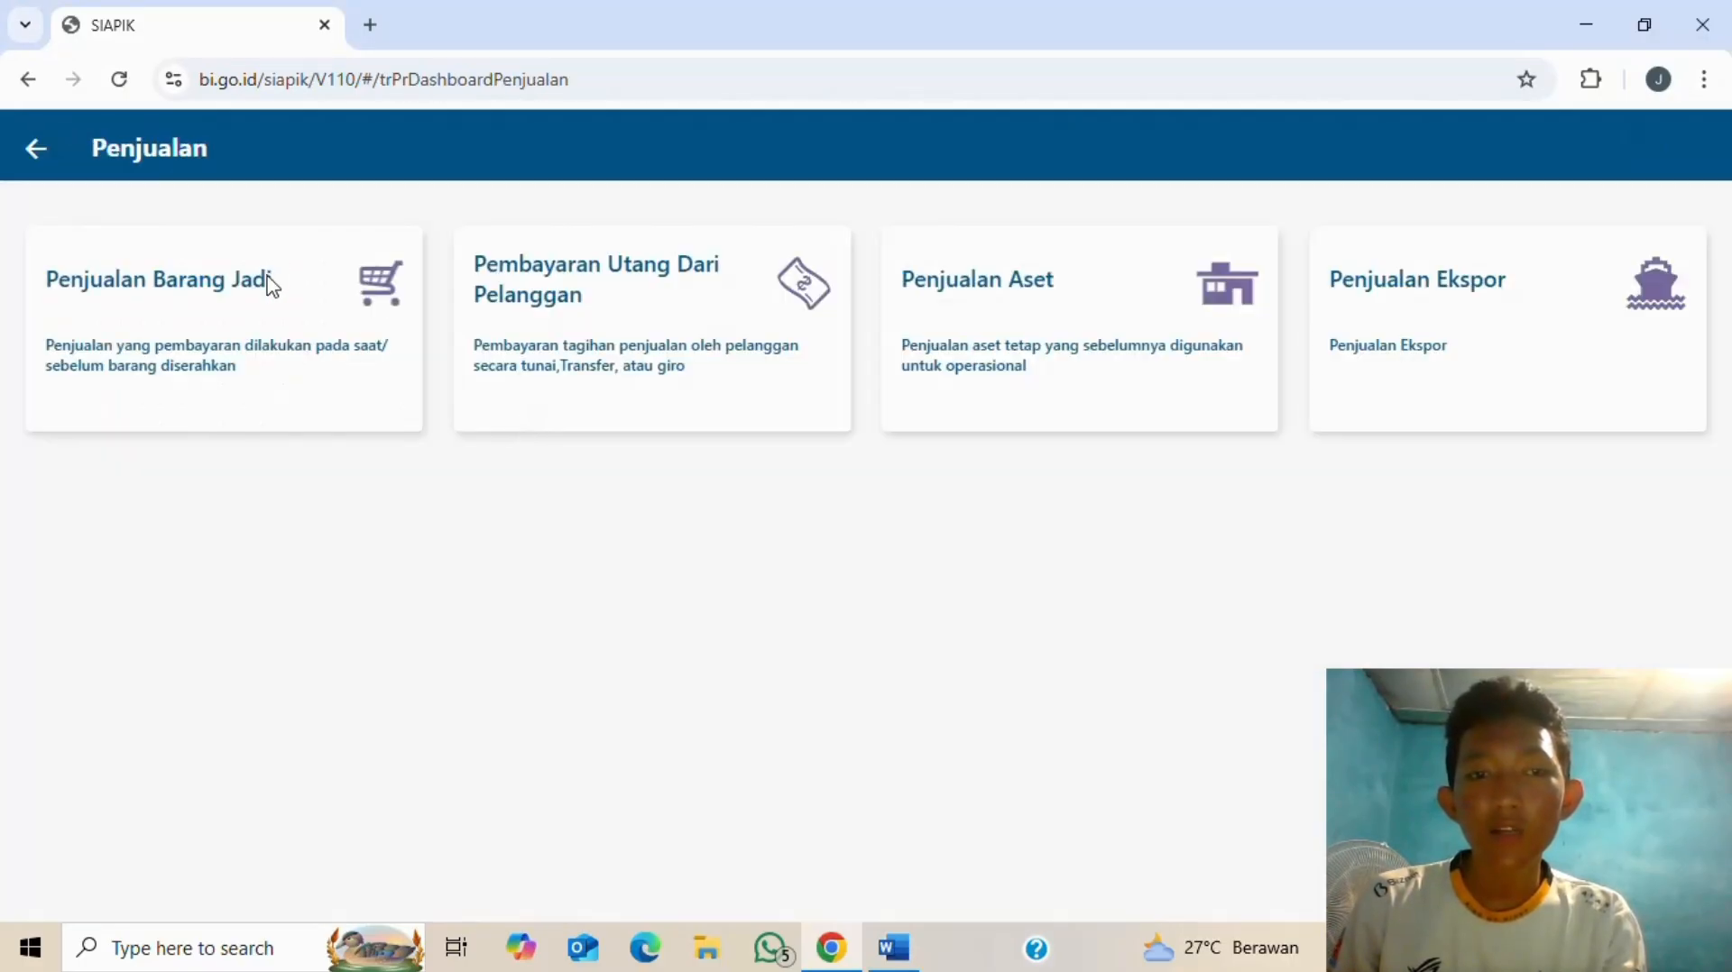
click(351, 339)
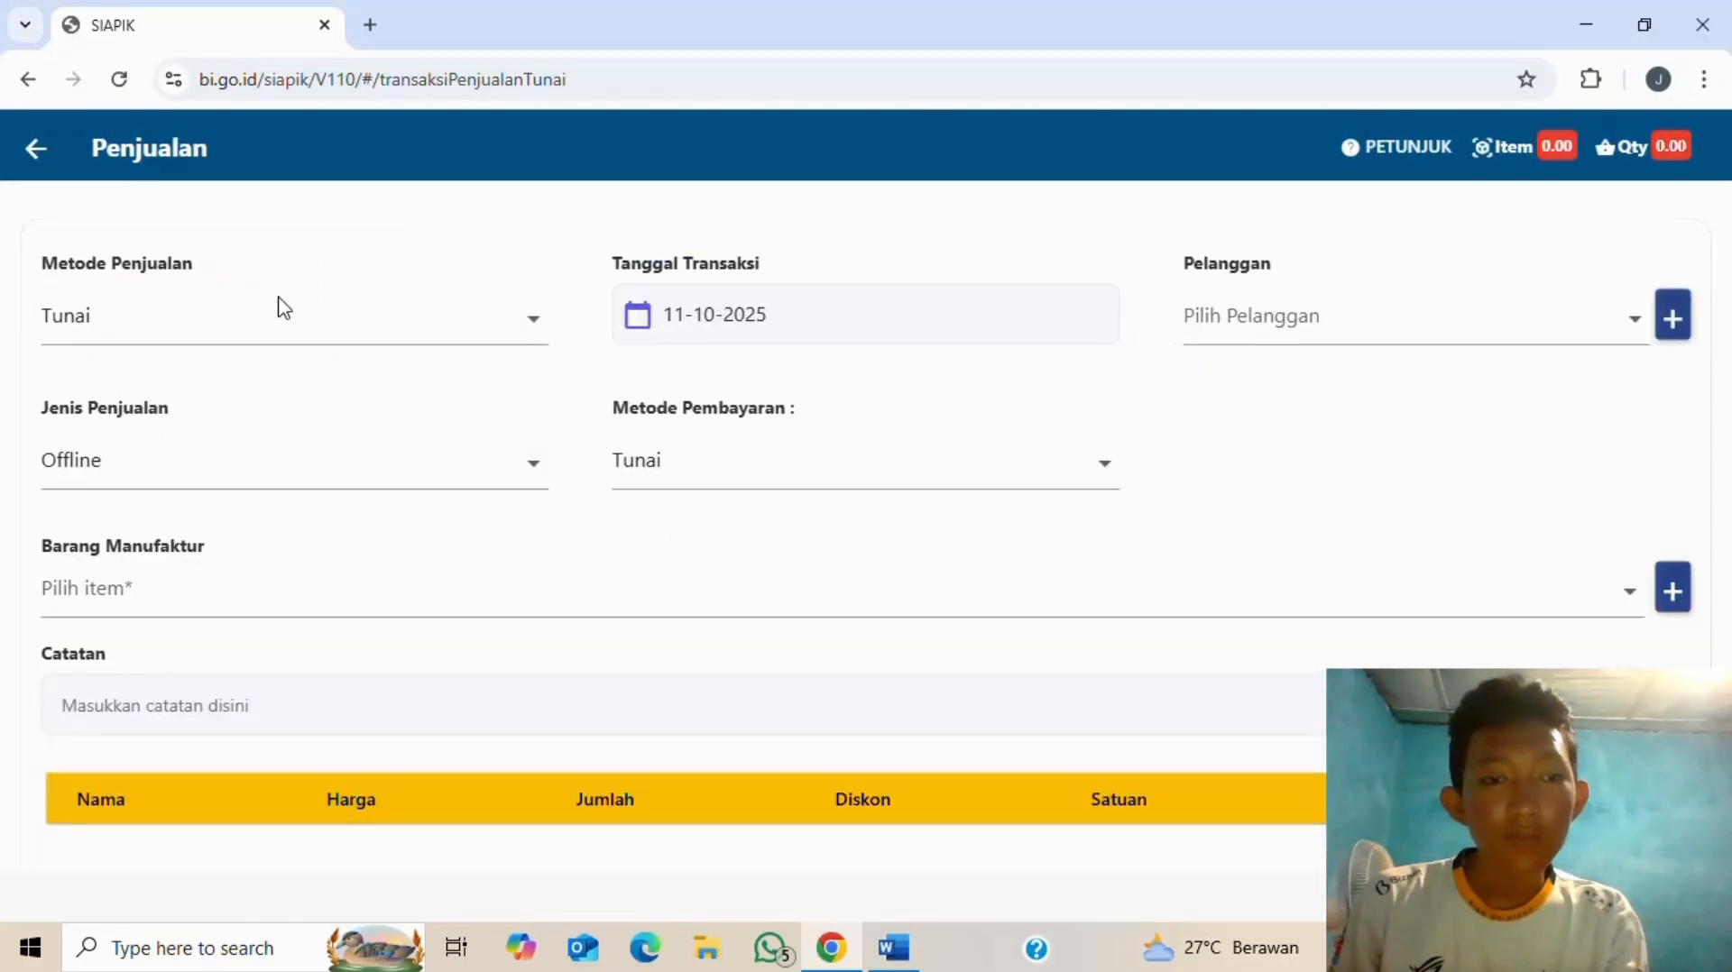
click(854, 321)
key(alt+Tab)
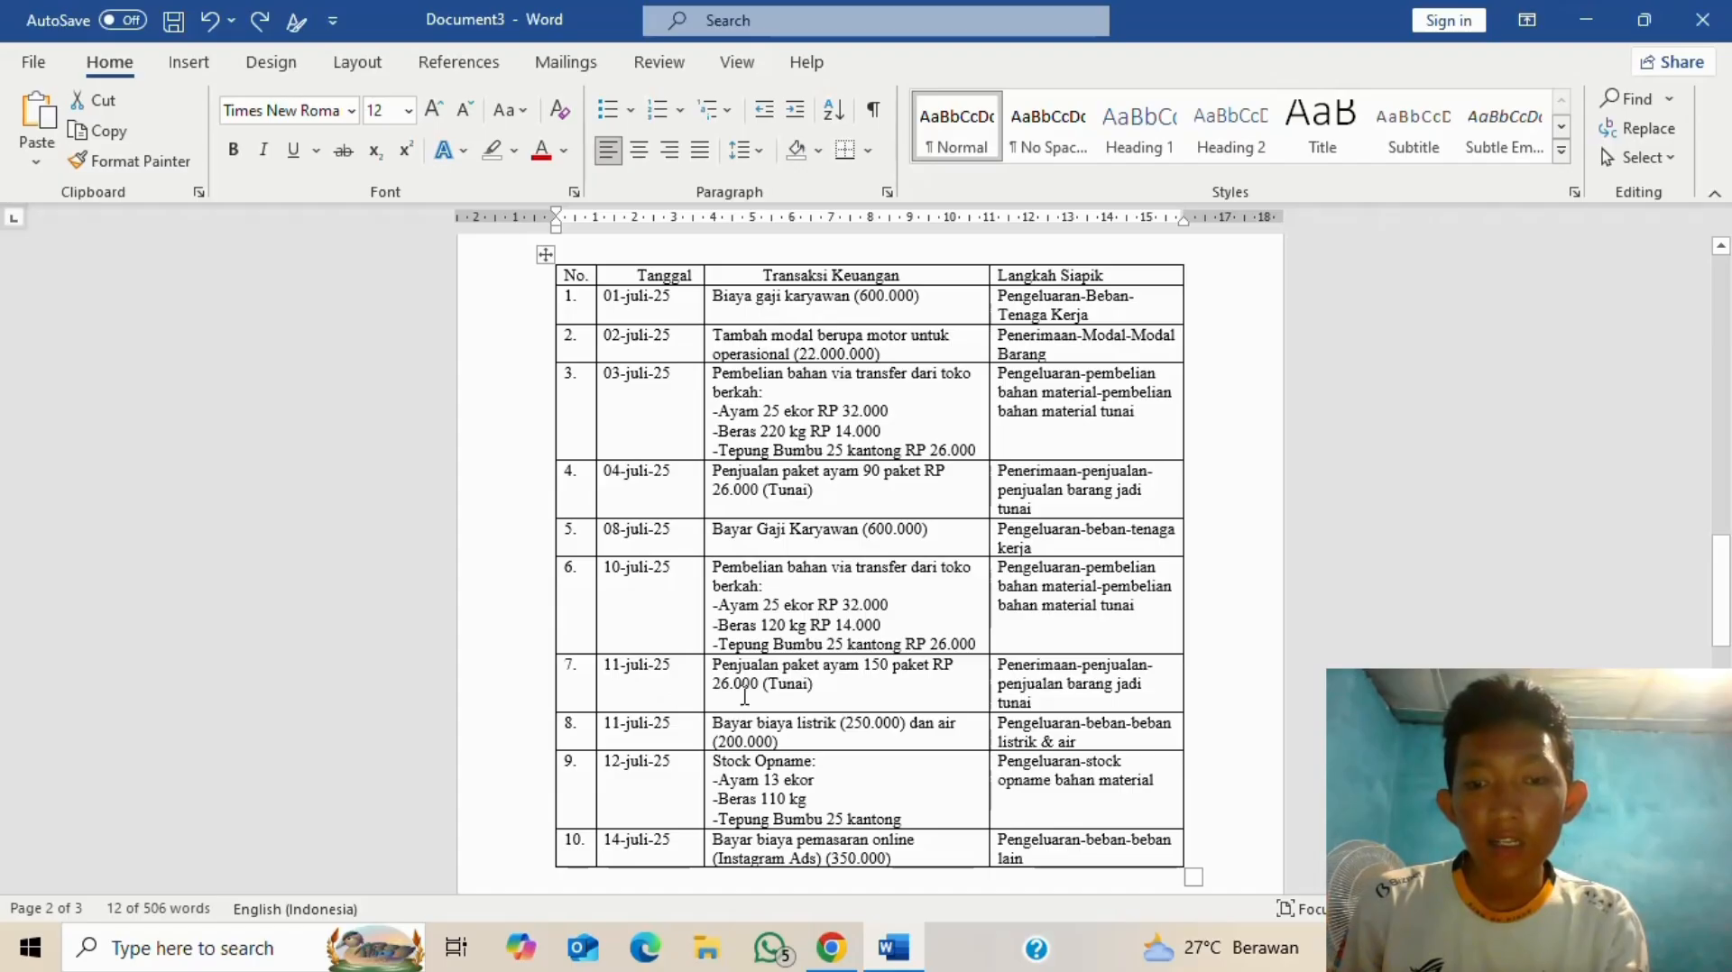
key(alt+Tab)
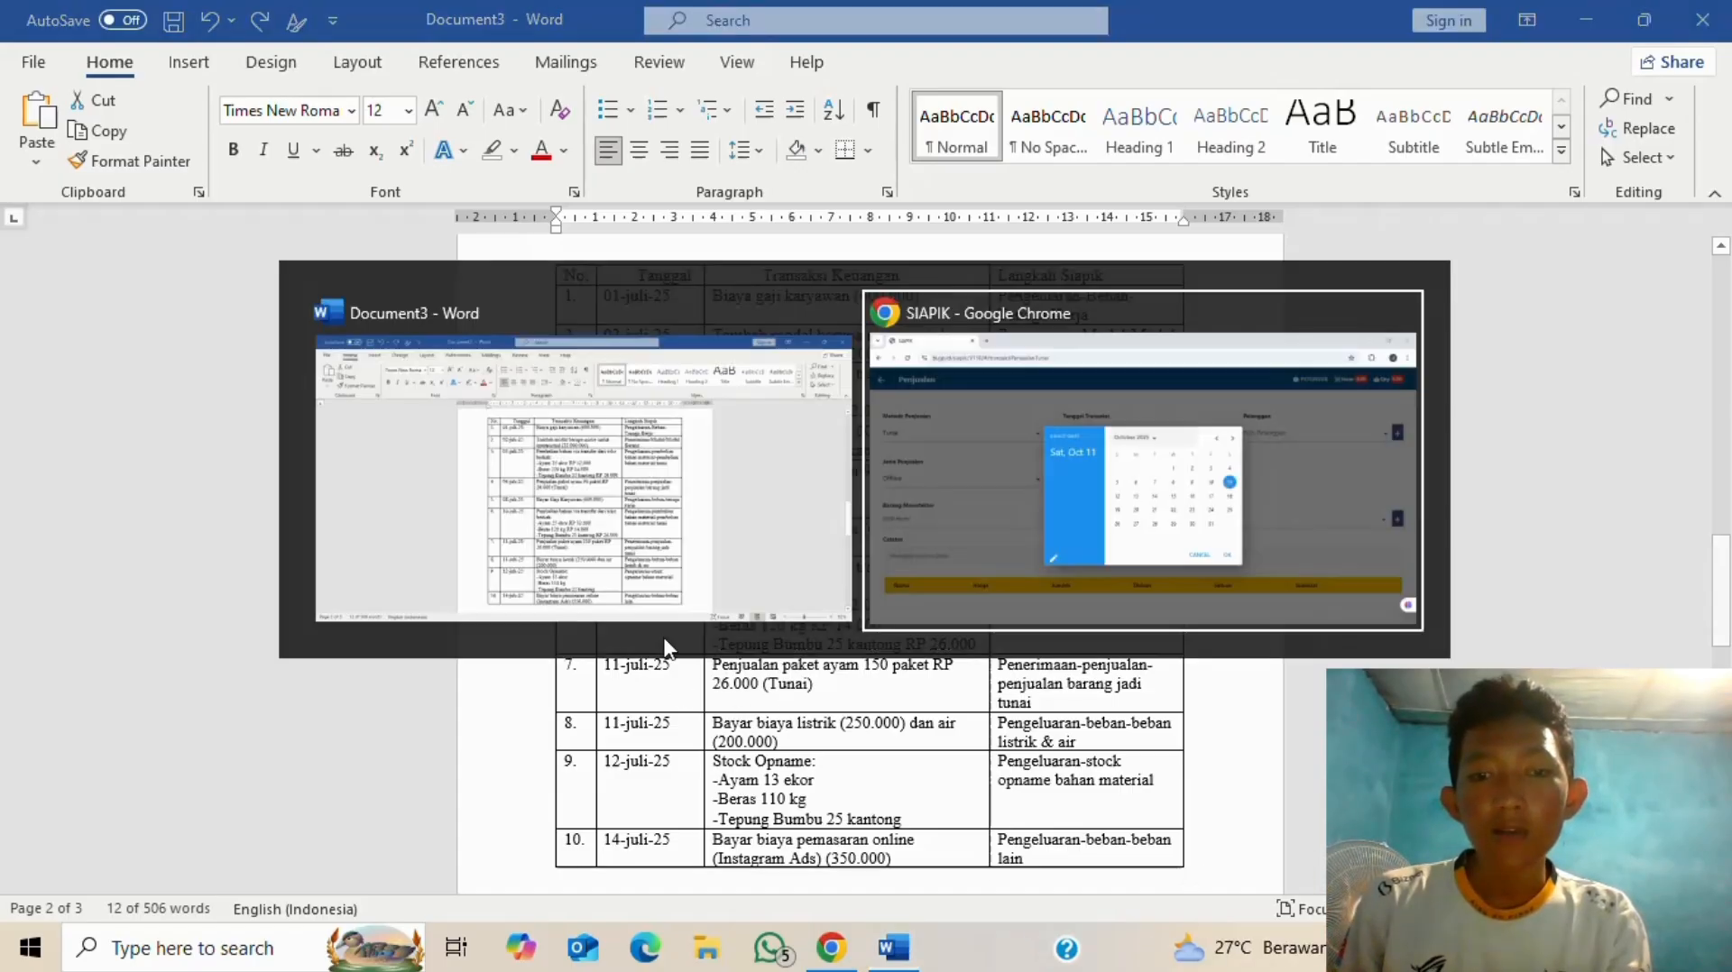
click(1100, 336)
click(1099, 336)
click(1099, 336)
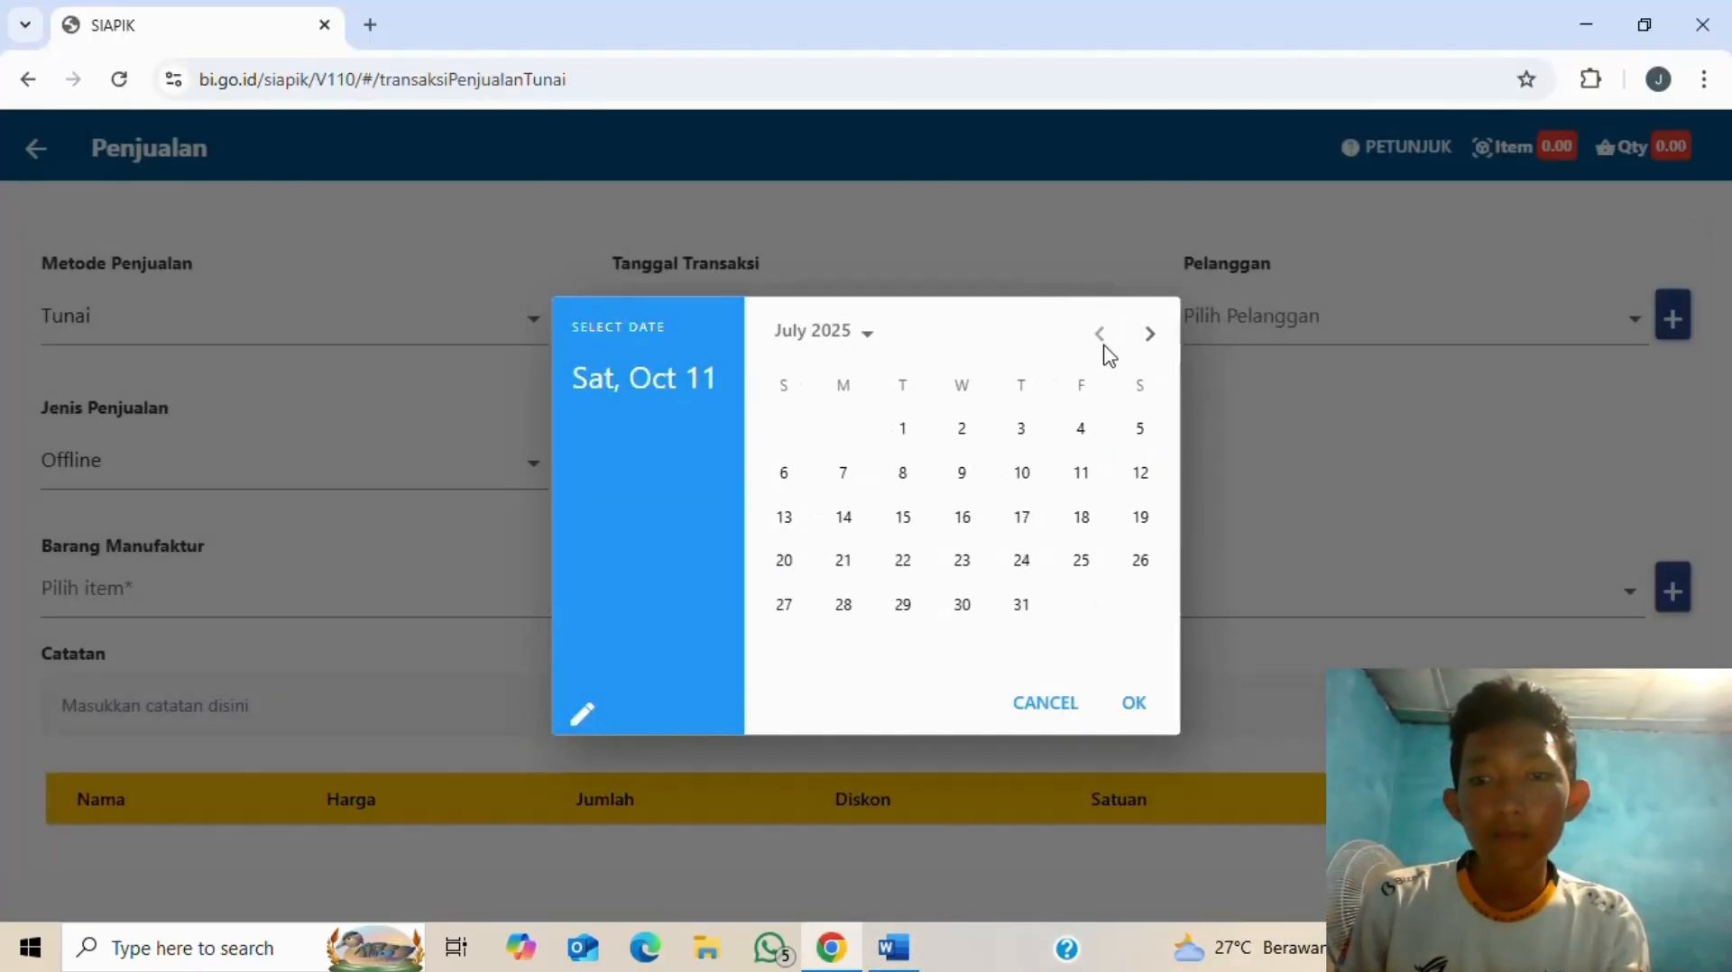
click(1082, 472)
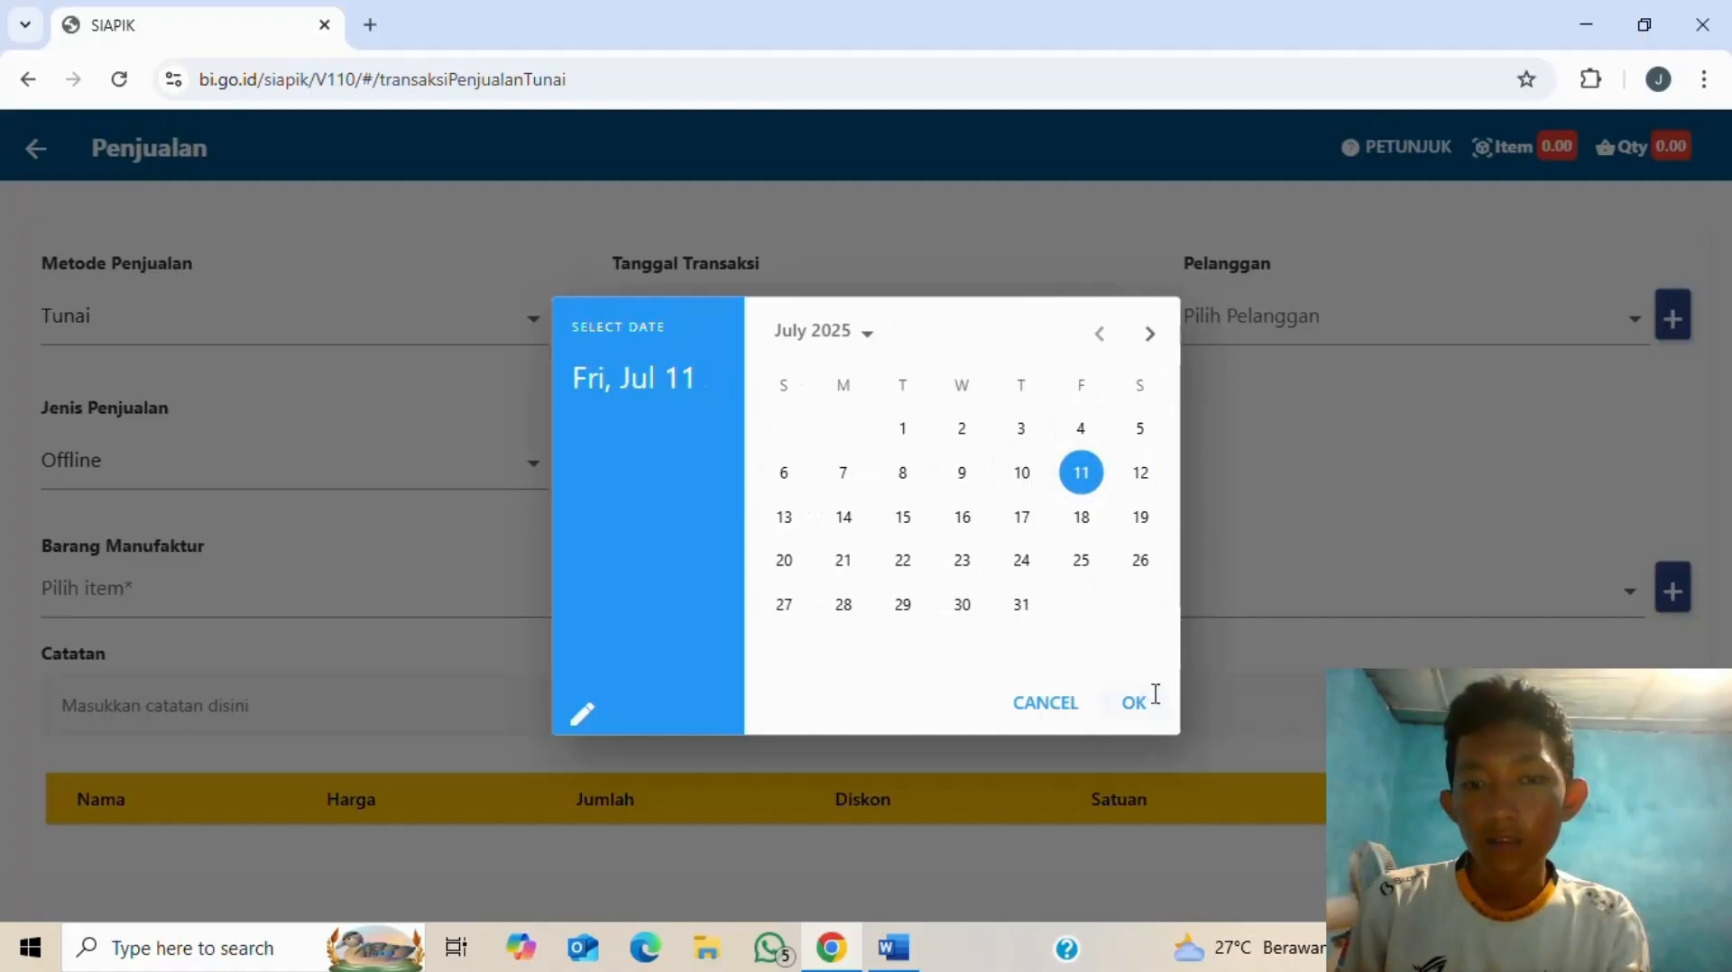
click(1147, 701)
- Select the existing customer and choose ayam as the manufactured item sold
click(1272, 330)
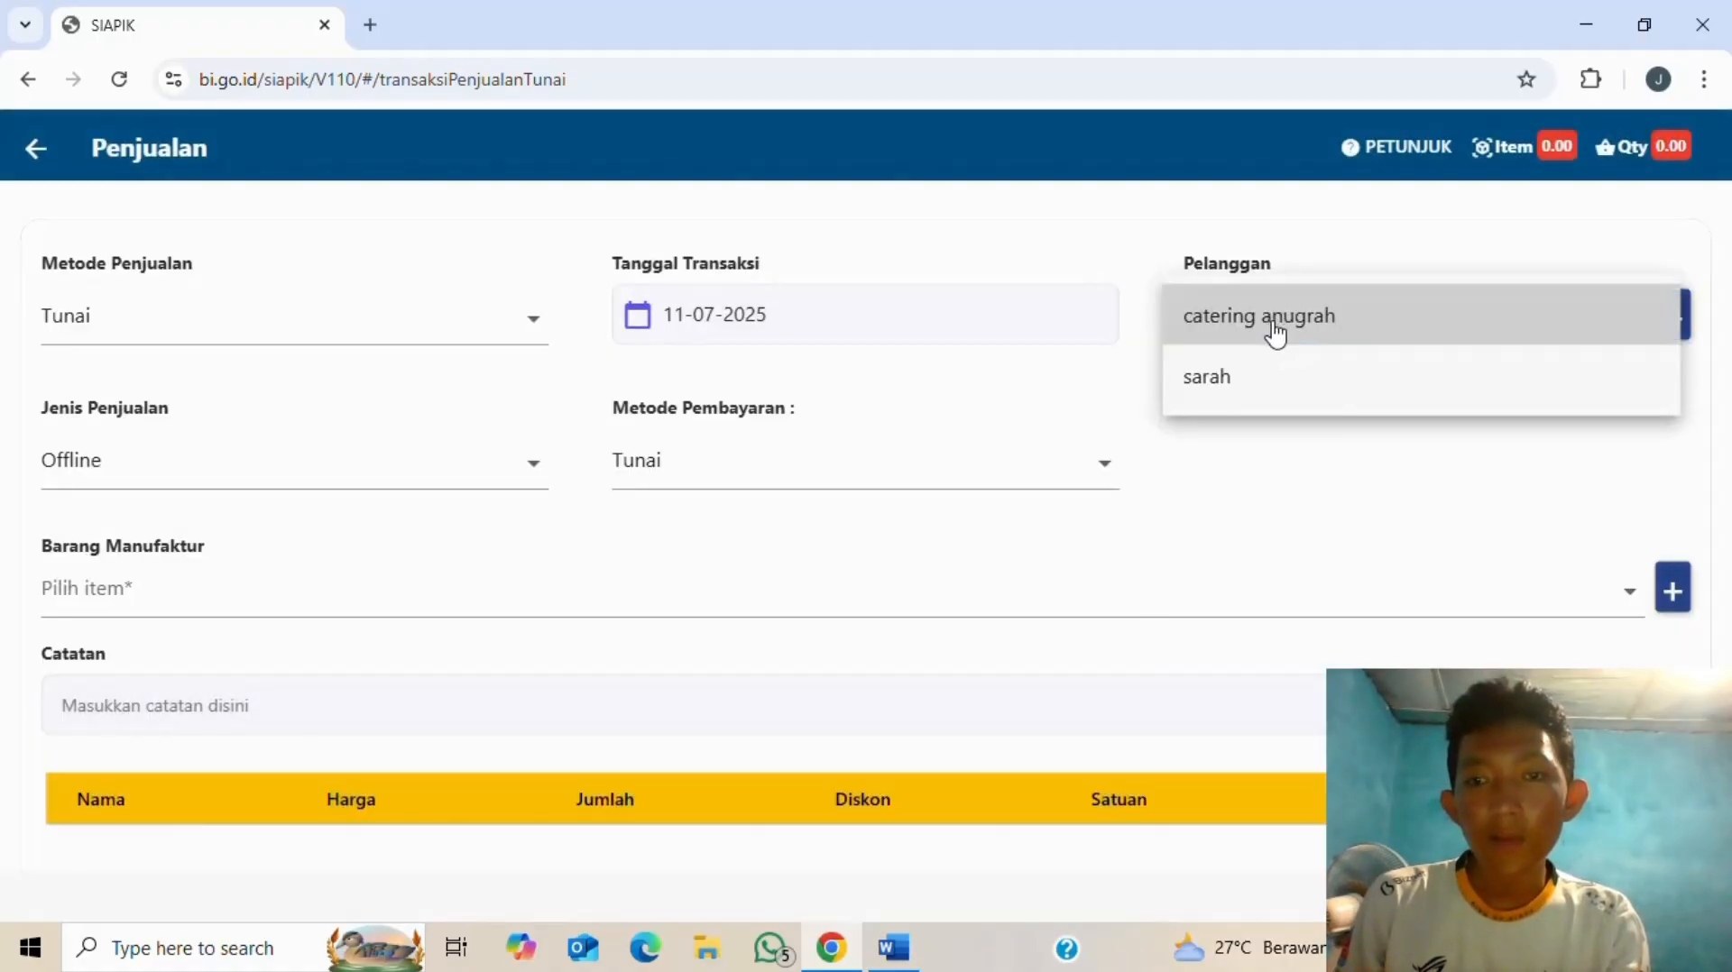
key(alt+Tab)
key(alt+Tab)
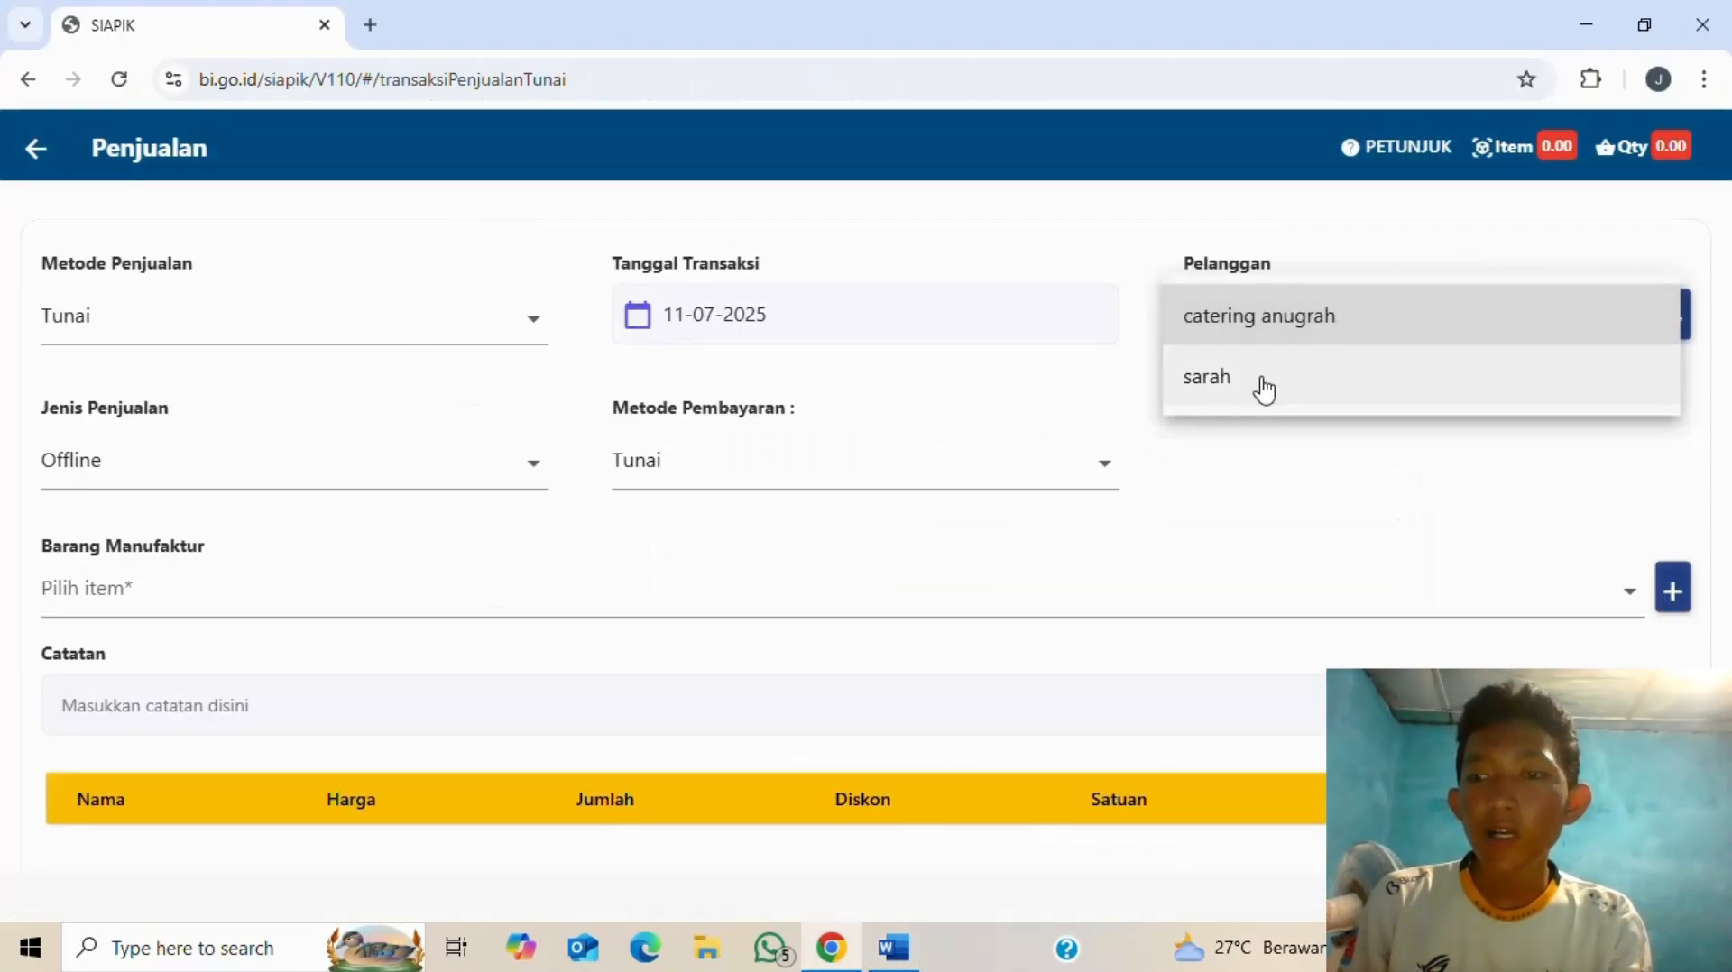
click(1260, 383)
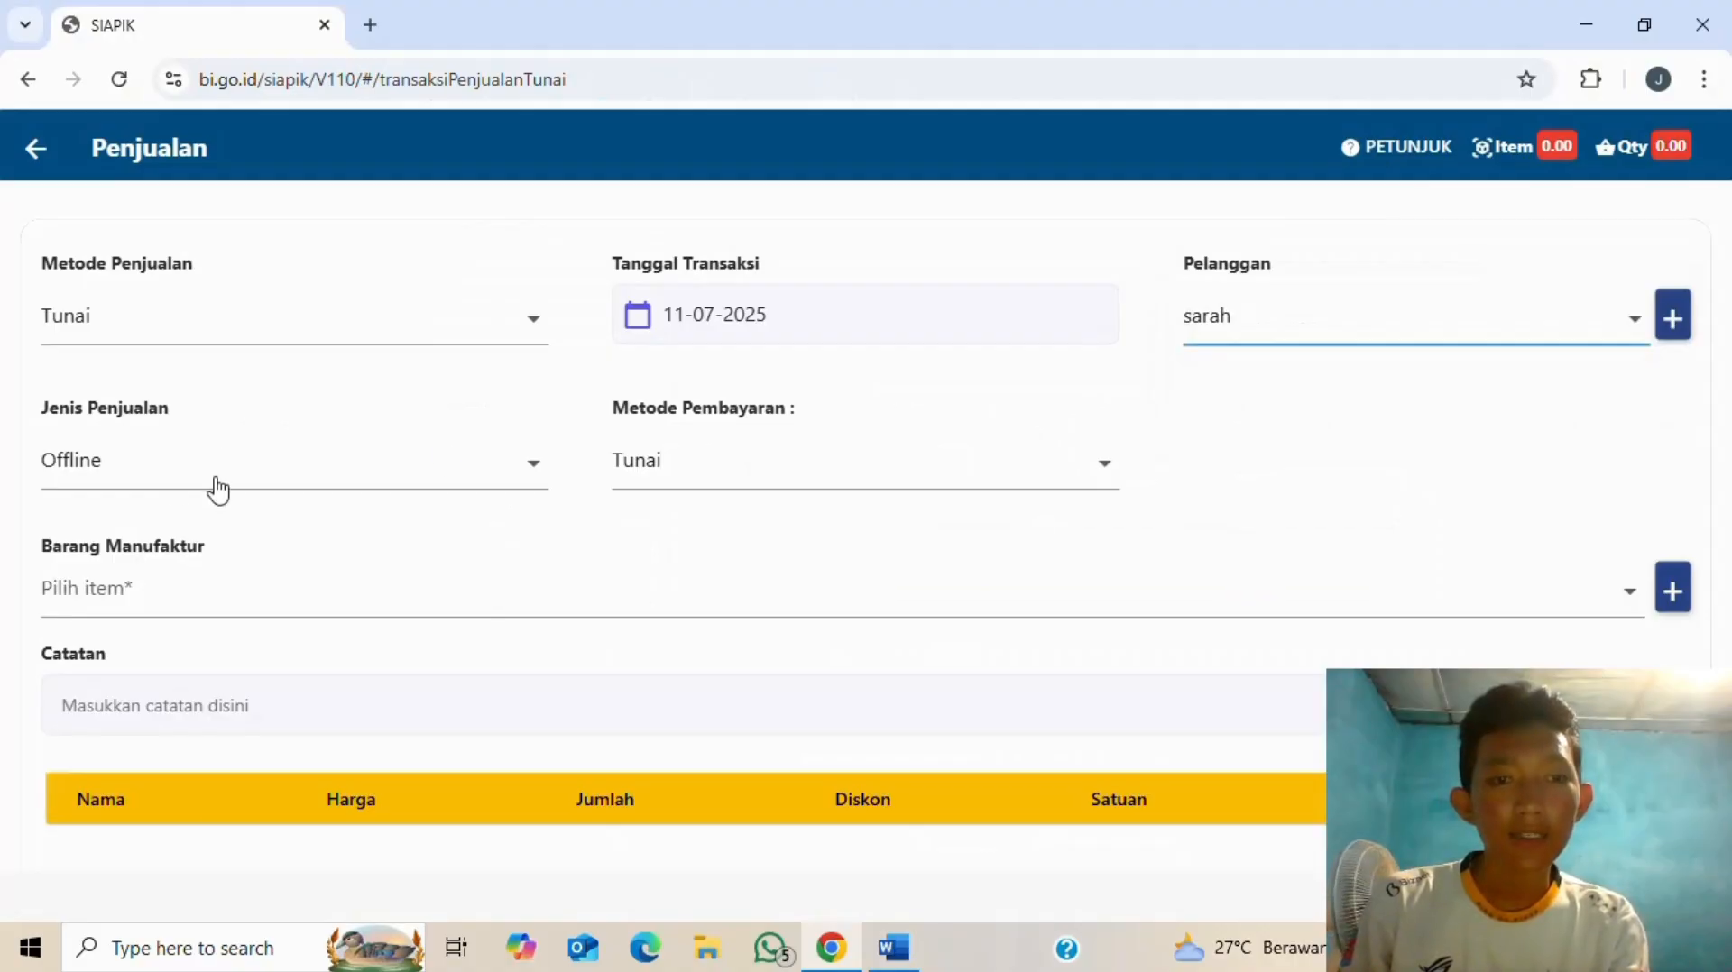
click(249, 602)
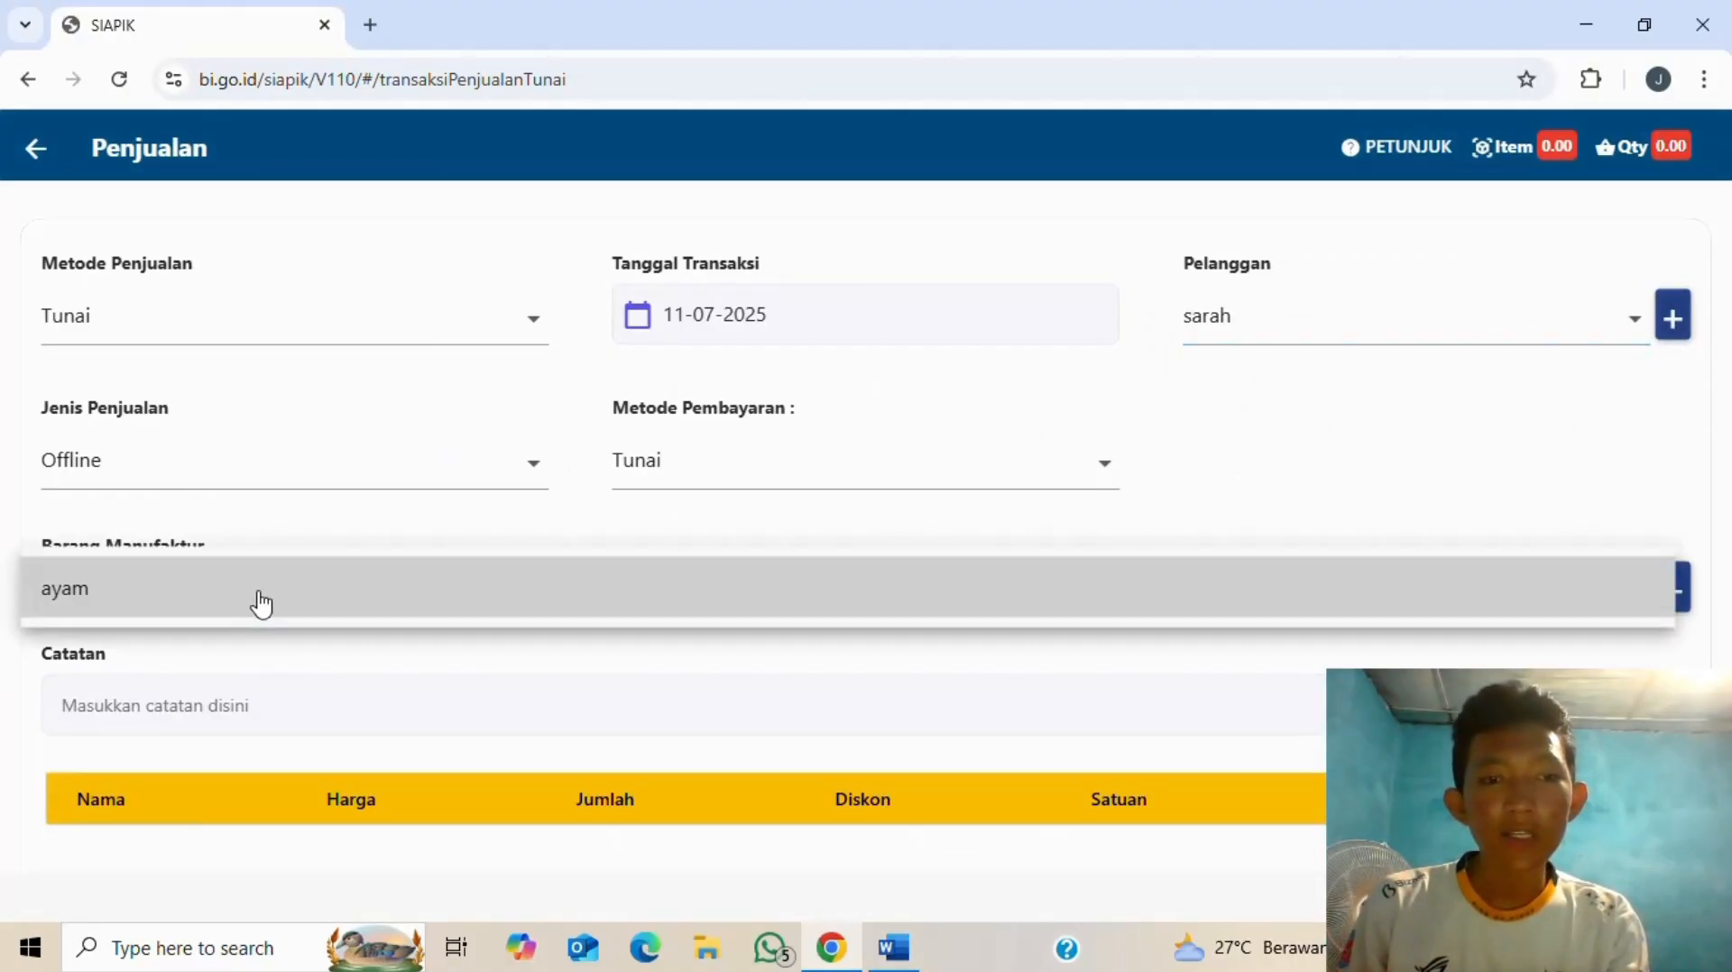
click(262, 602)
- Enter 150 paket of ayam at Rp 26.000, giving a sale total of Rp 3.900.000
click(857, 542)
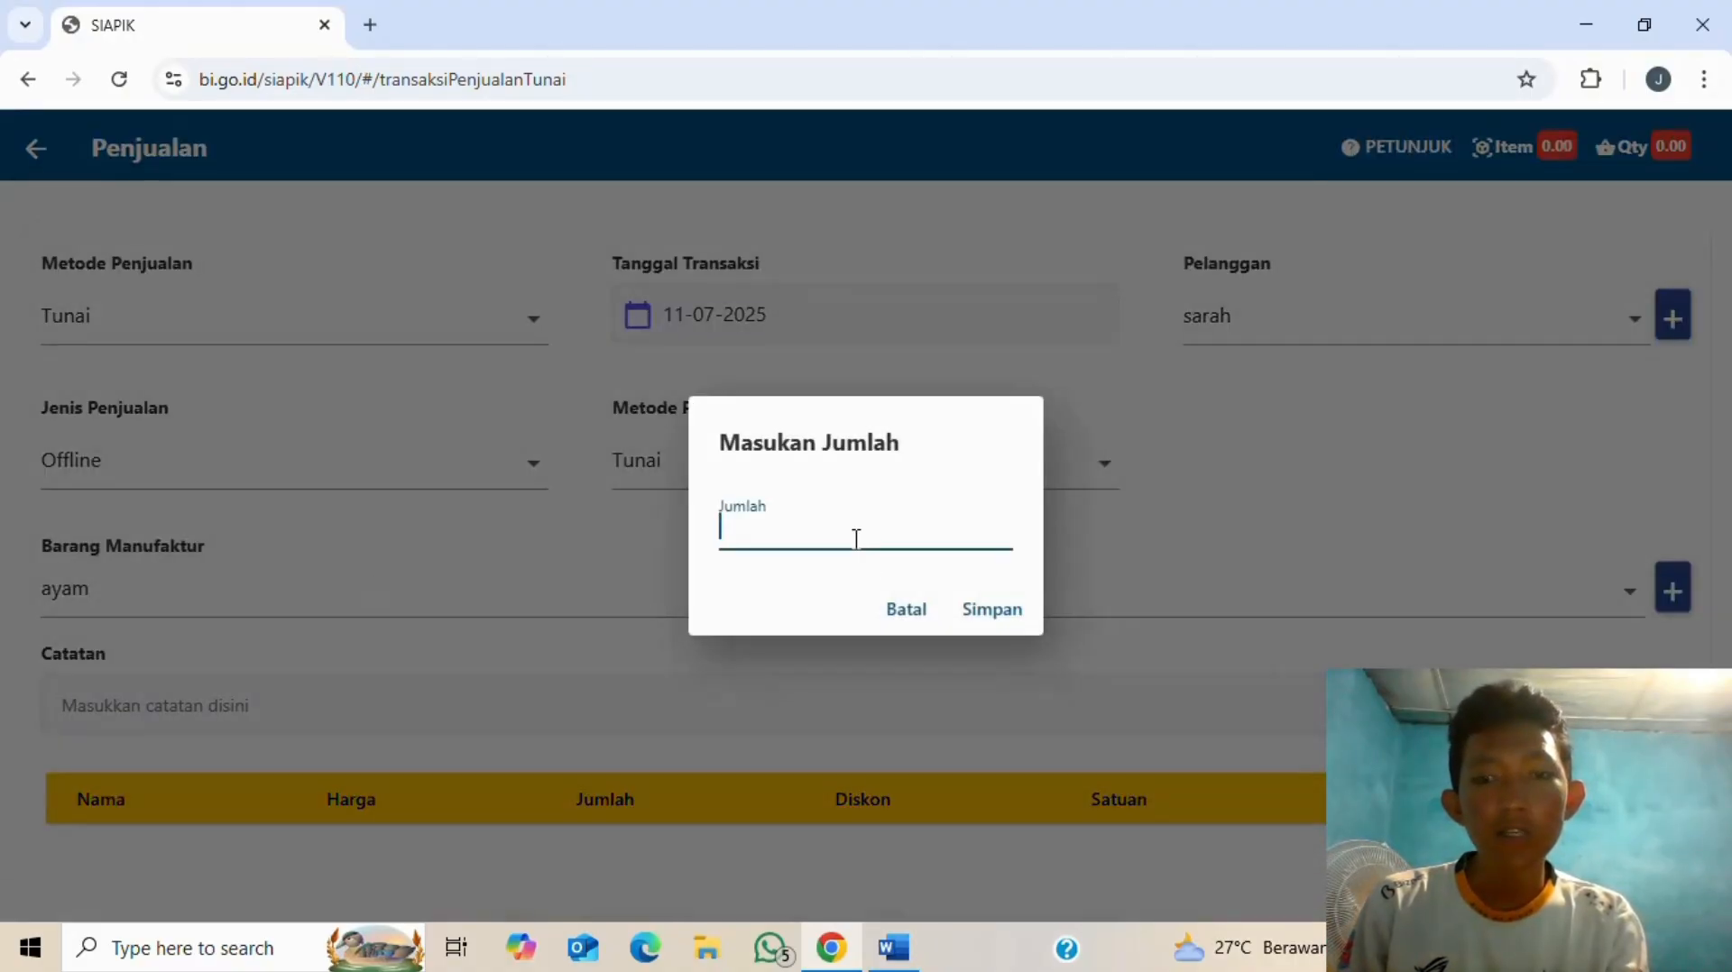
key(alt+Tab)
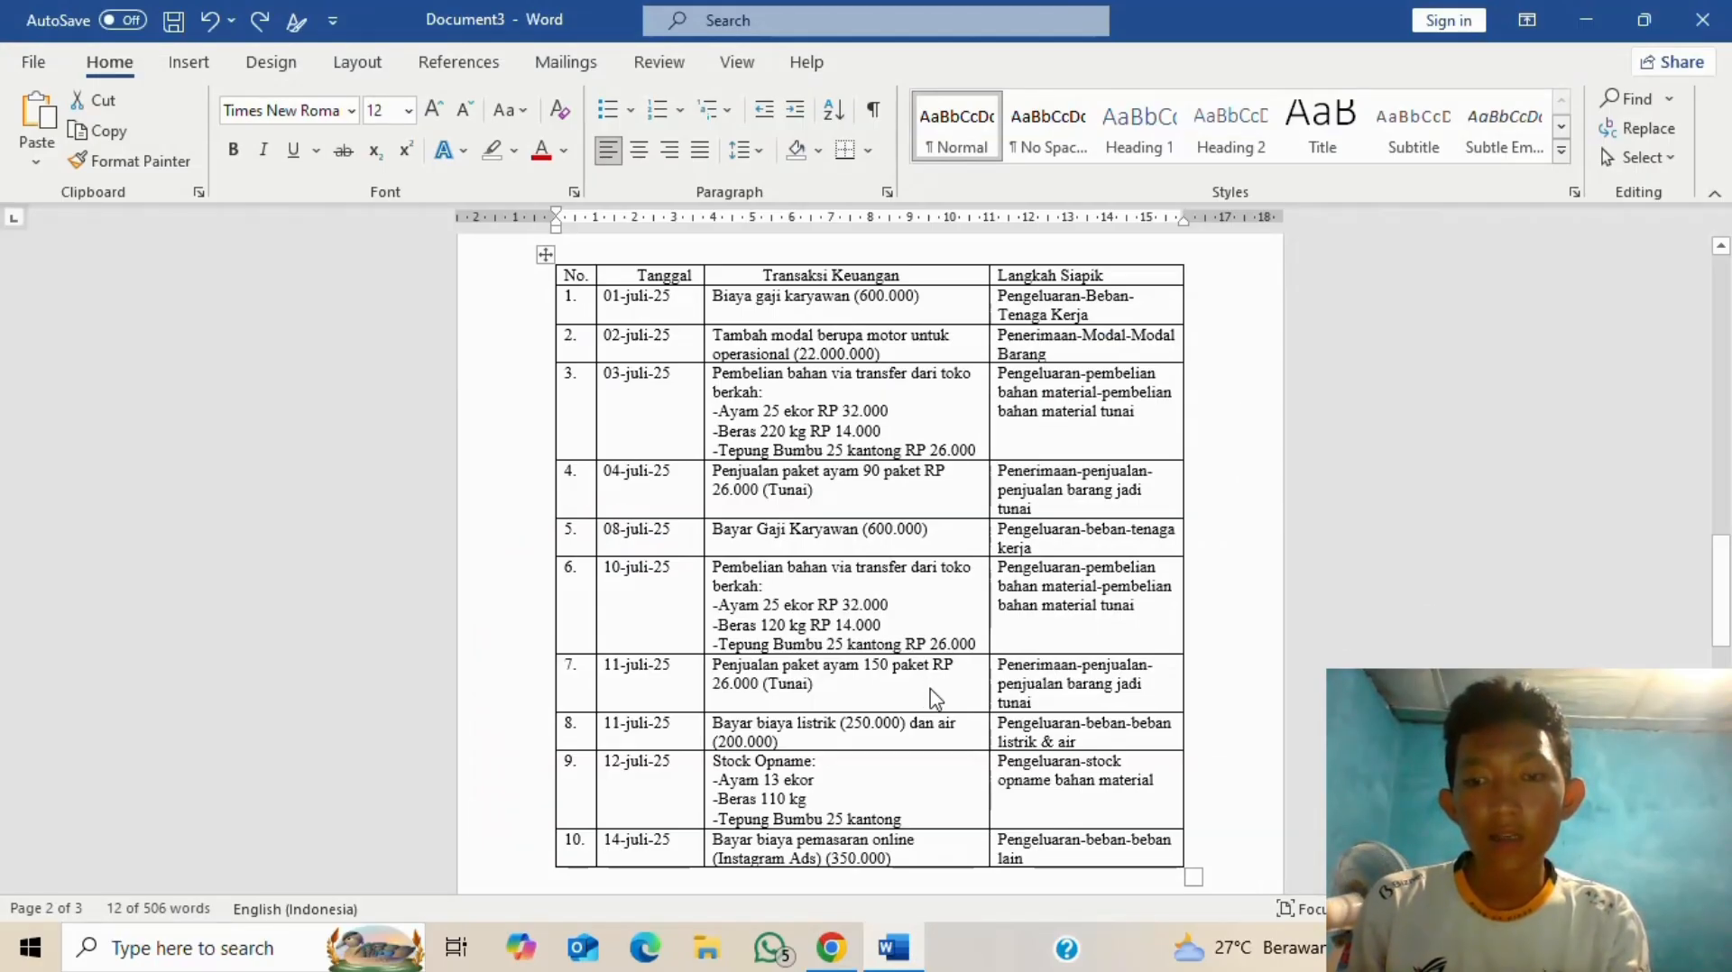
key(alt+Tab)
text(150)
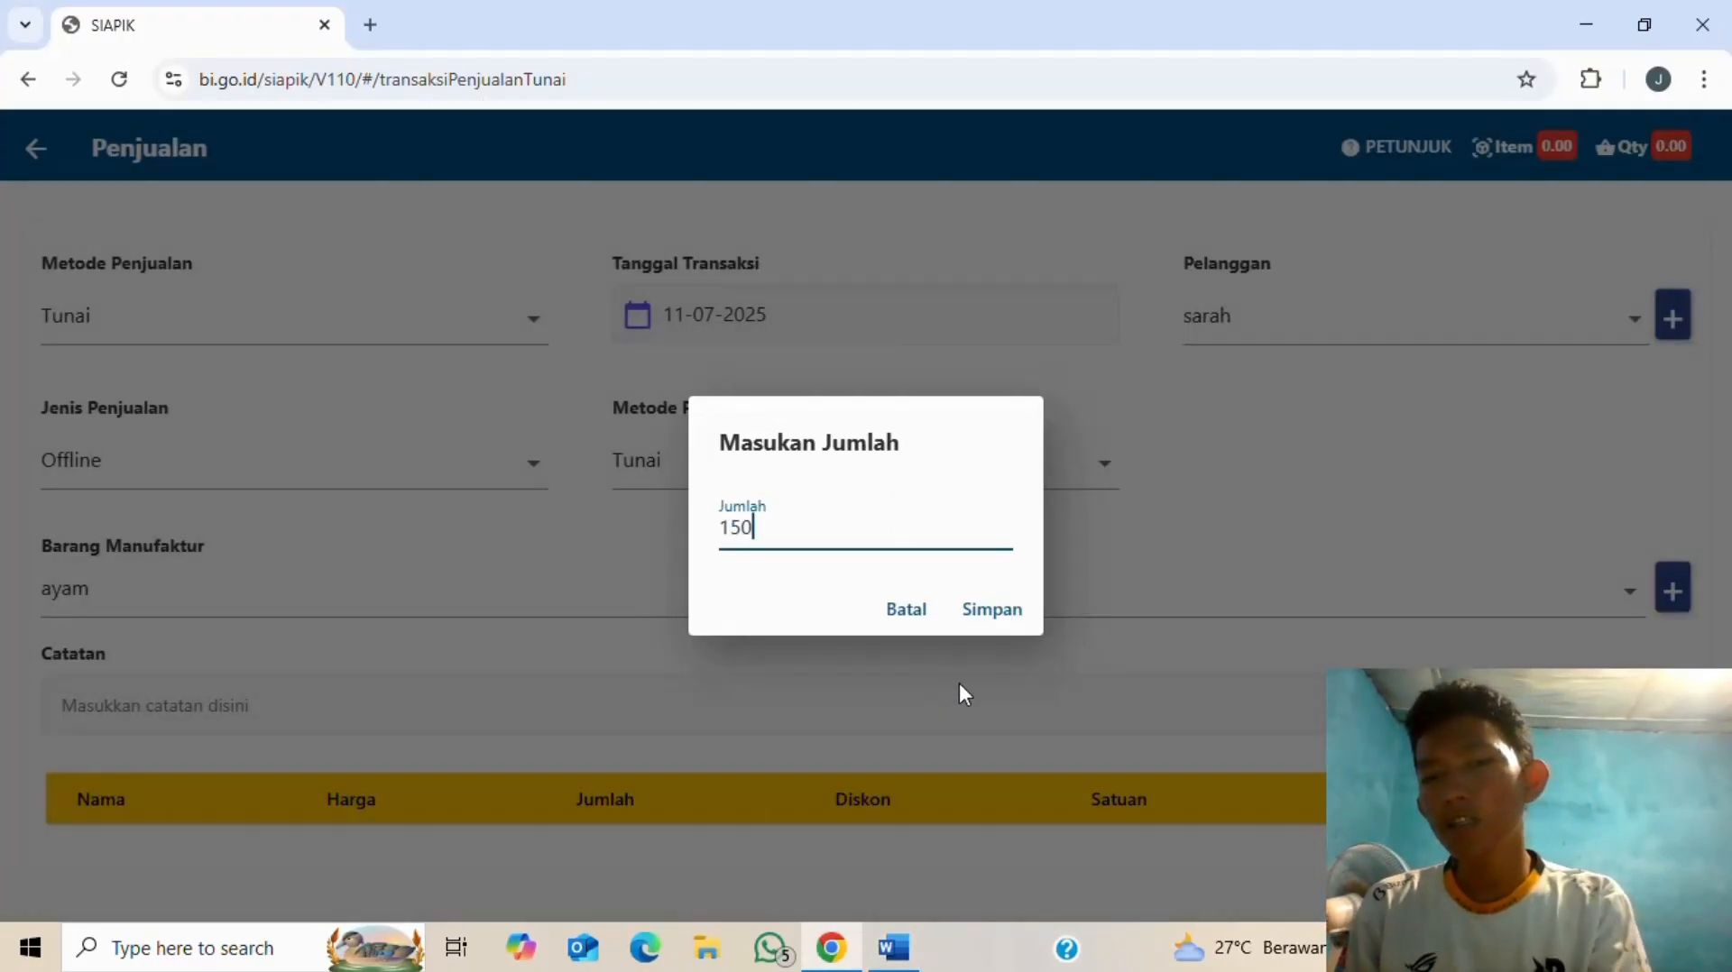
click(991, 611)
key(alt+Tab)
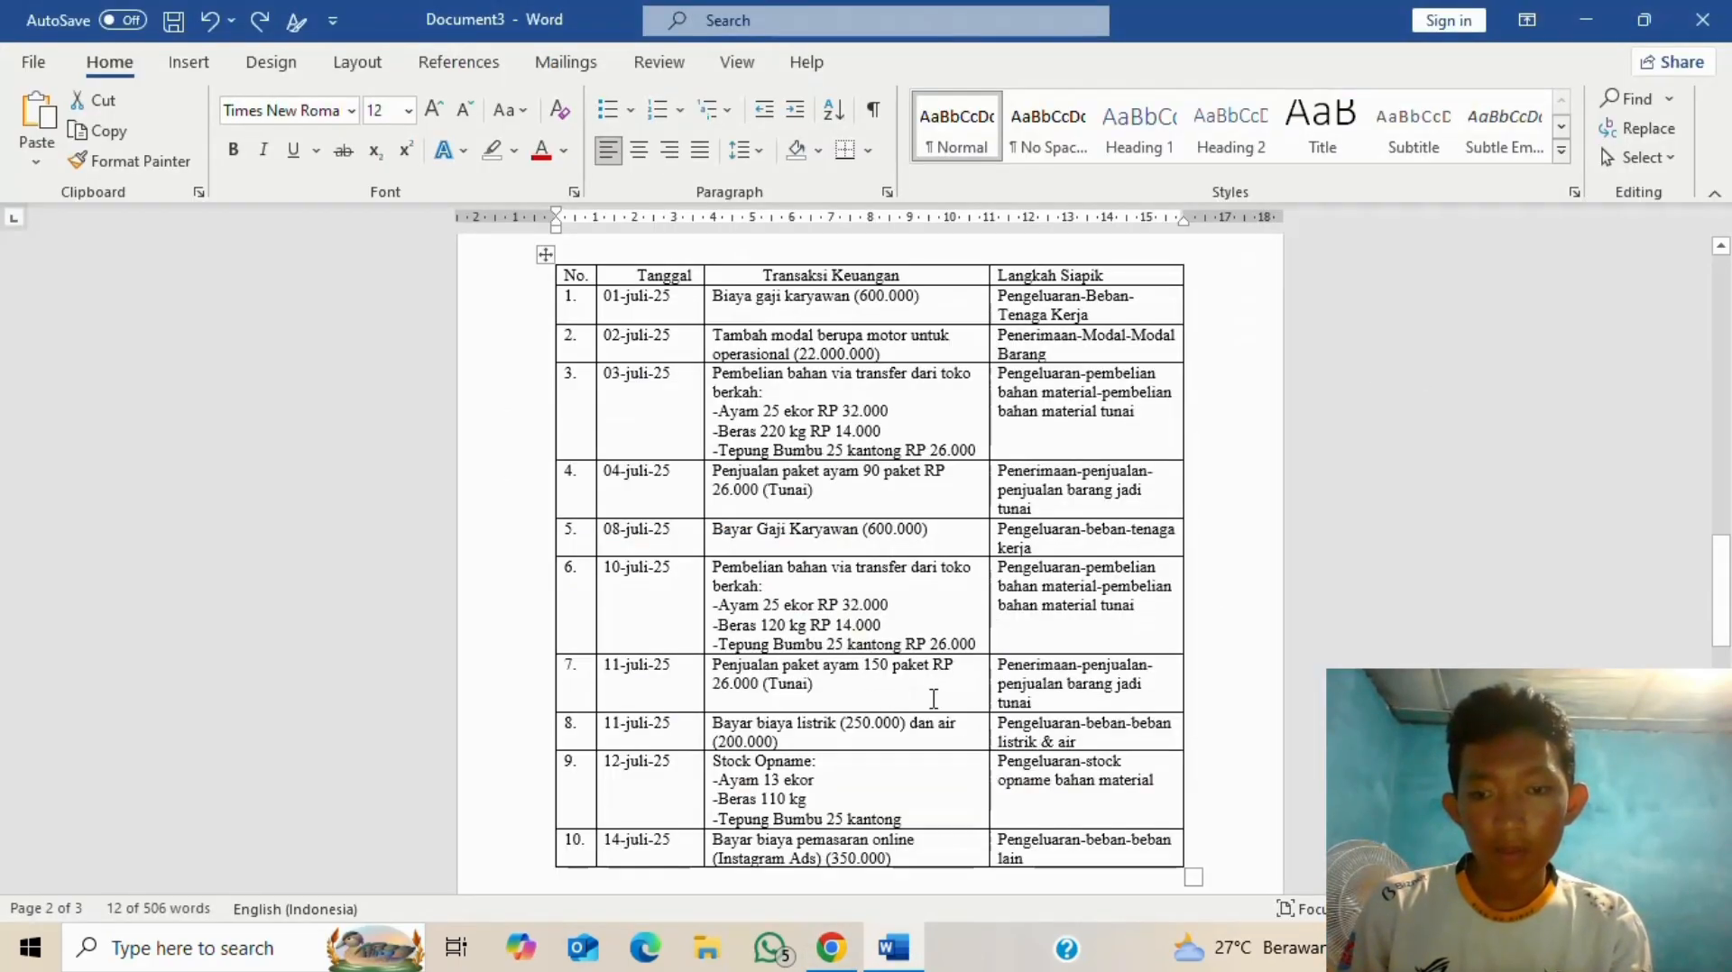
key(alt+Tab)
scroll(825, 634, down, 1)
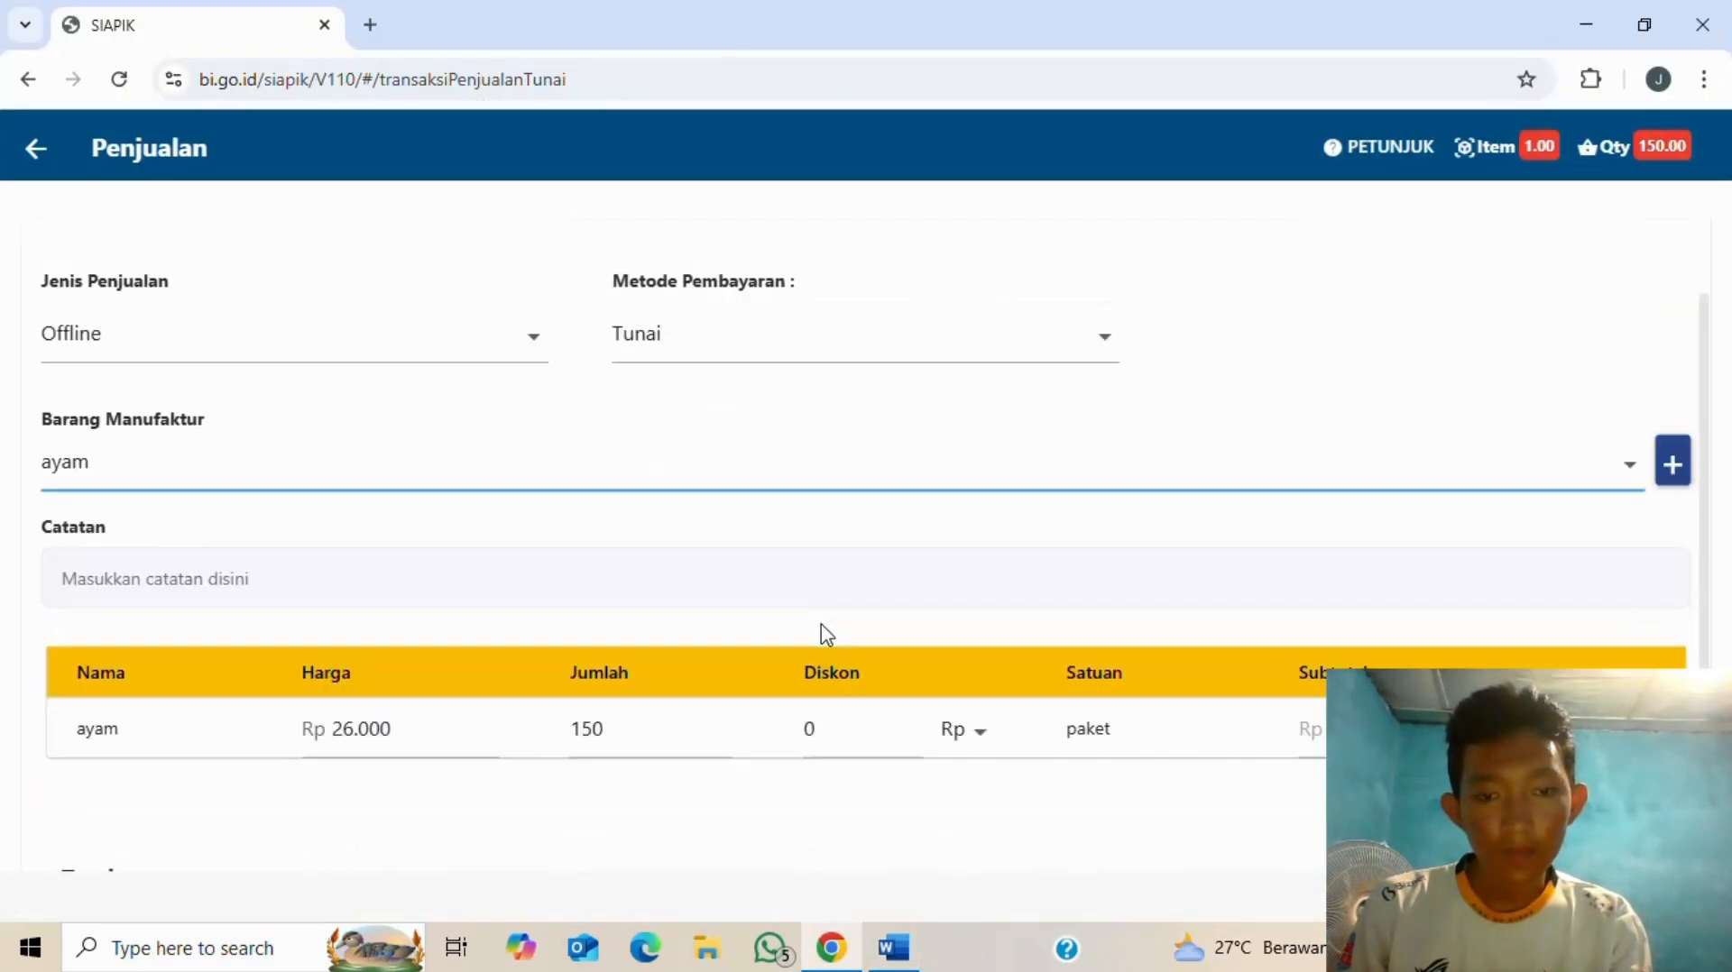
key(alt+Tab)
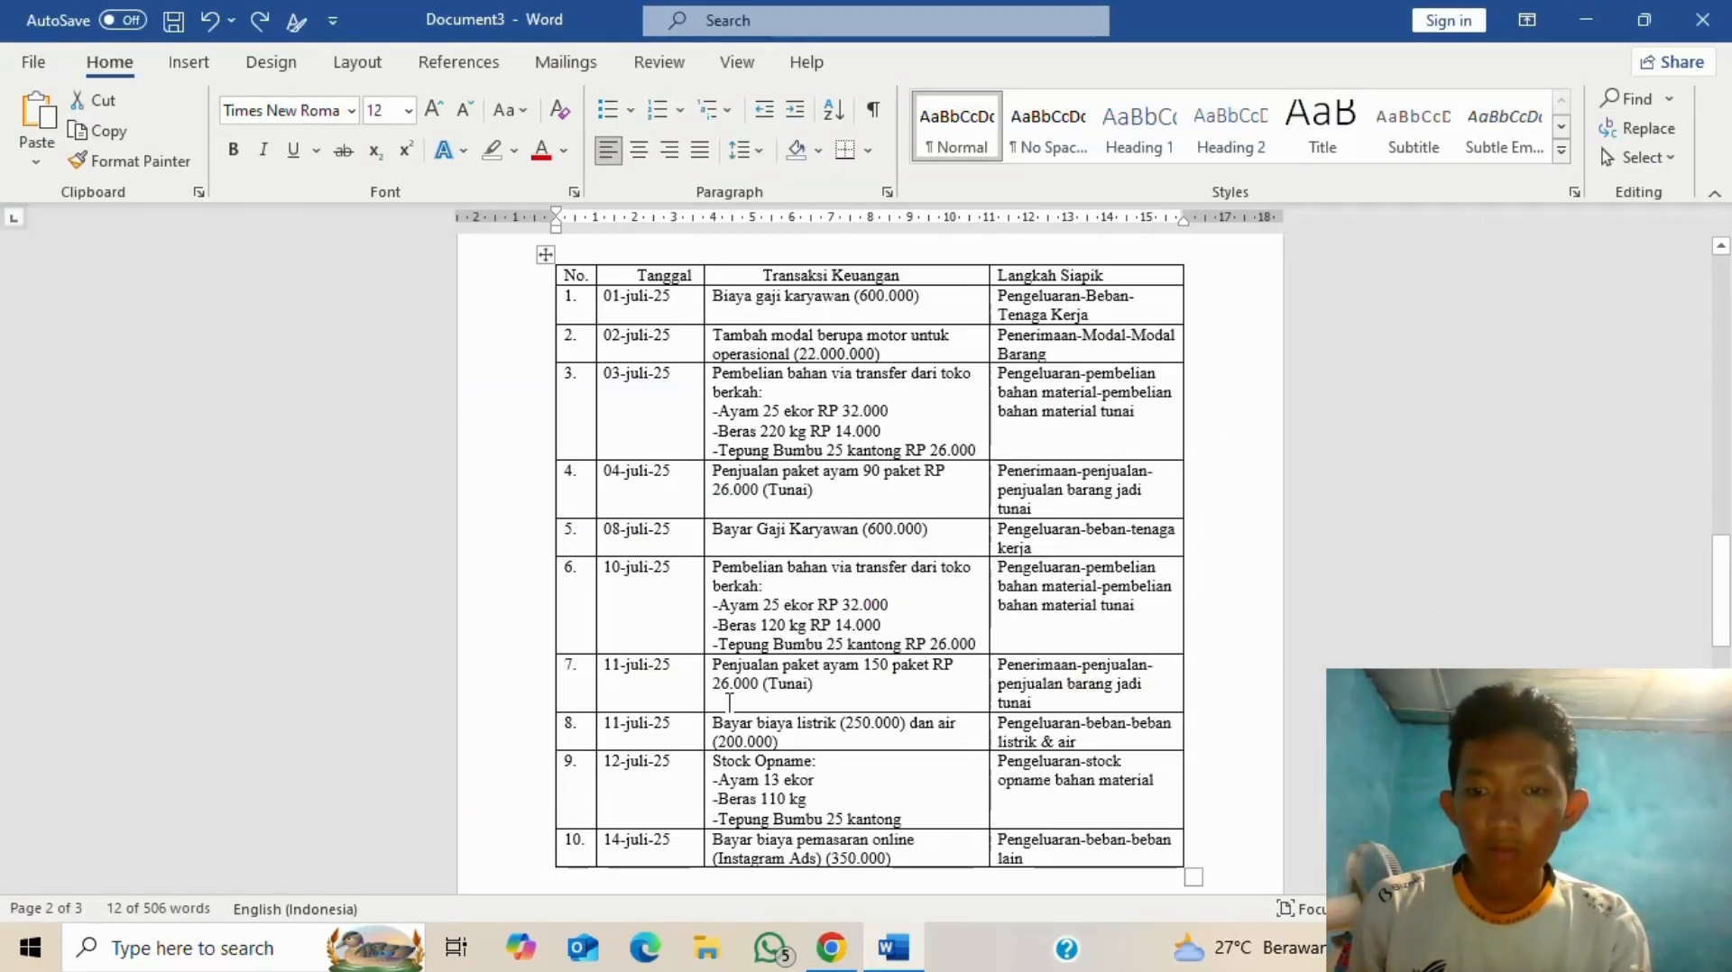
key(alt+Tab)
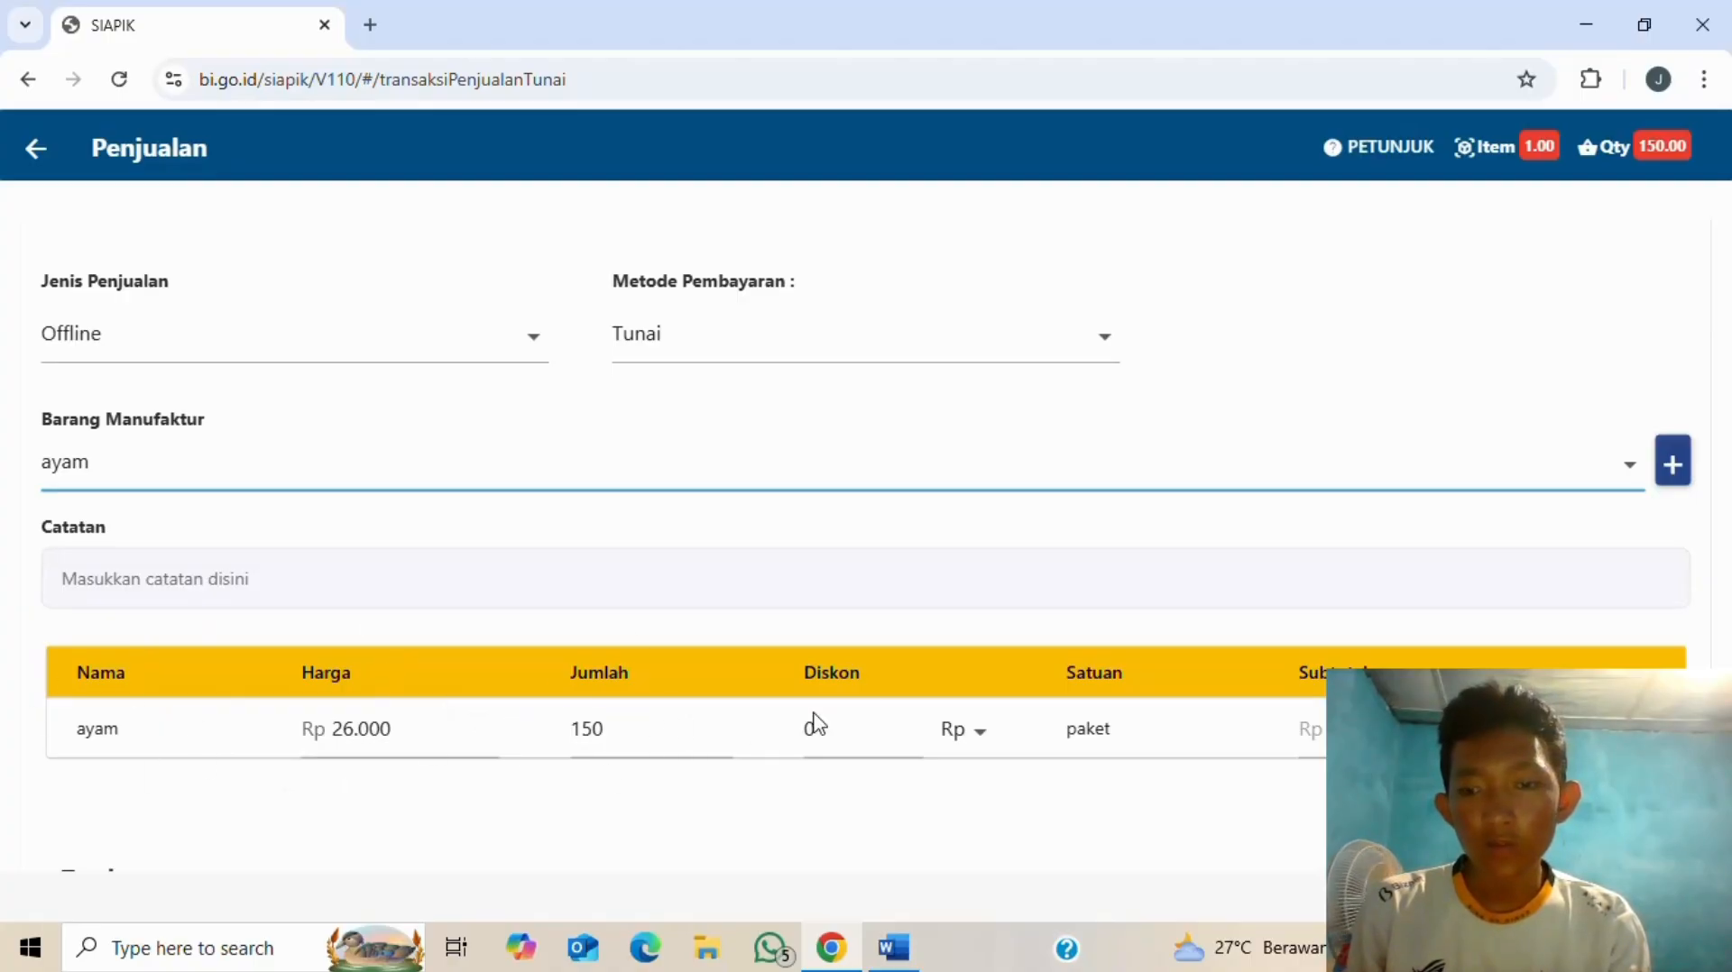
scroll(1136, 702, down, 3)
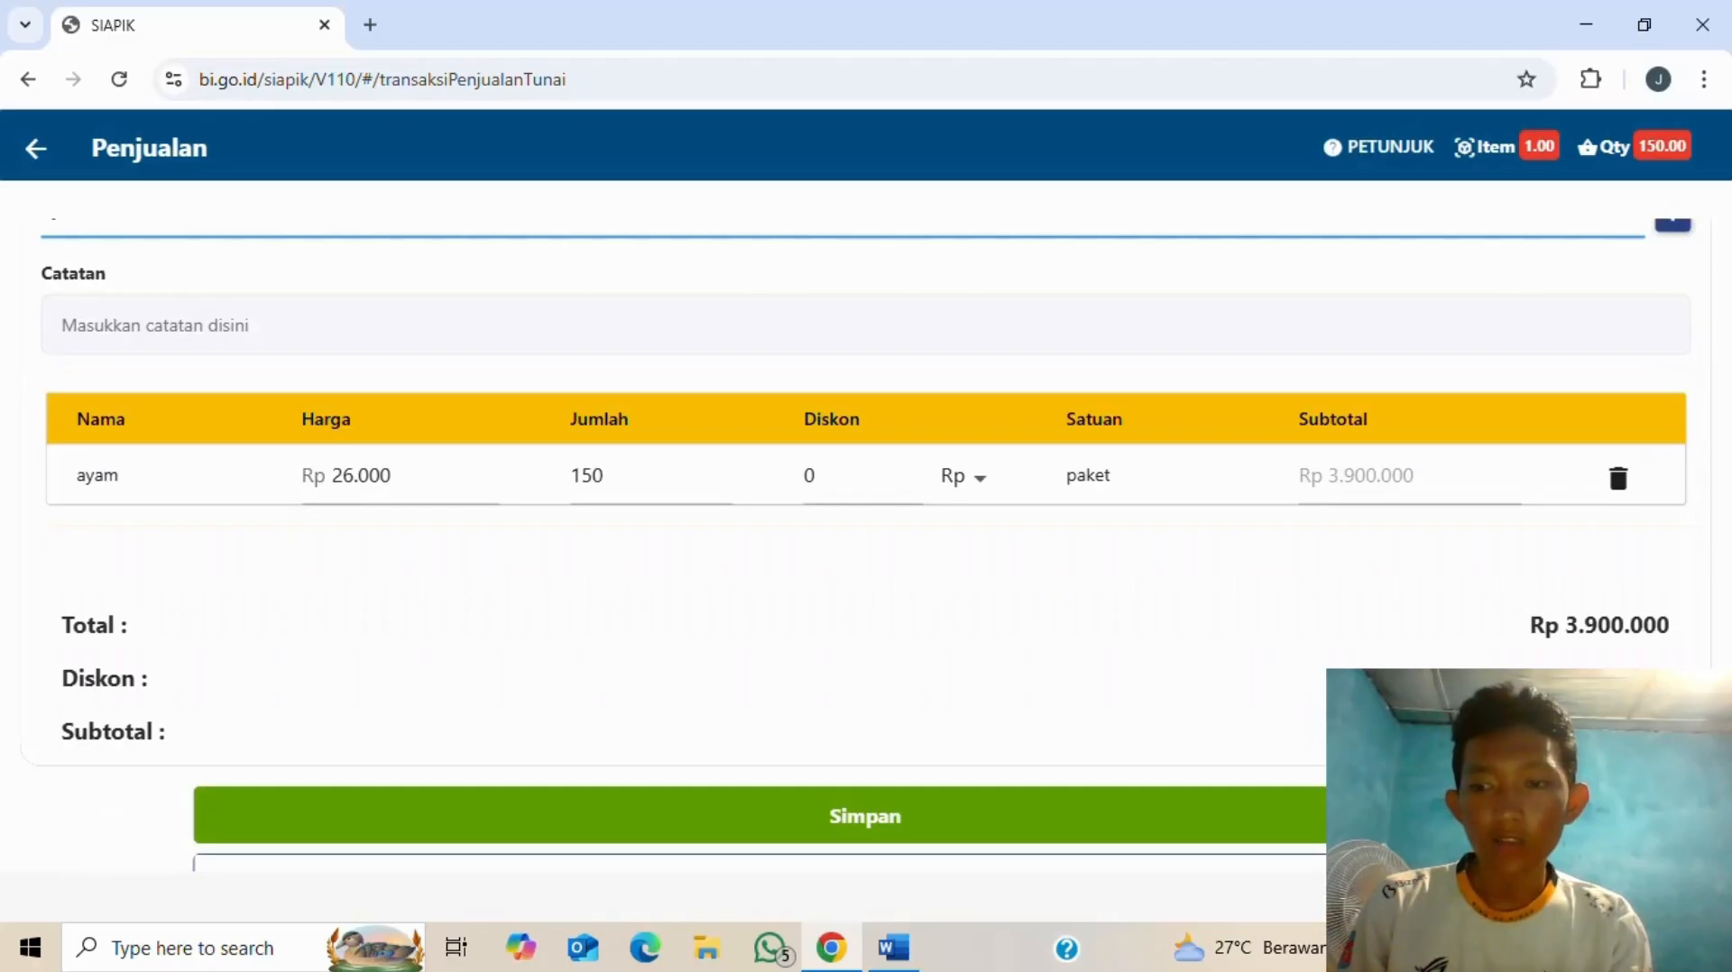
- Save the 11 July Rp 3.900.000 cash sale, then go back to the Transaksi dashboard
click(865, 816)
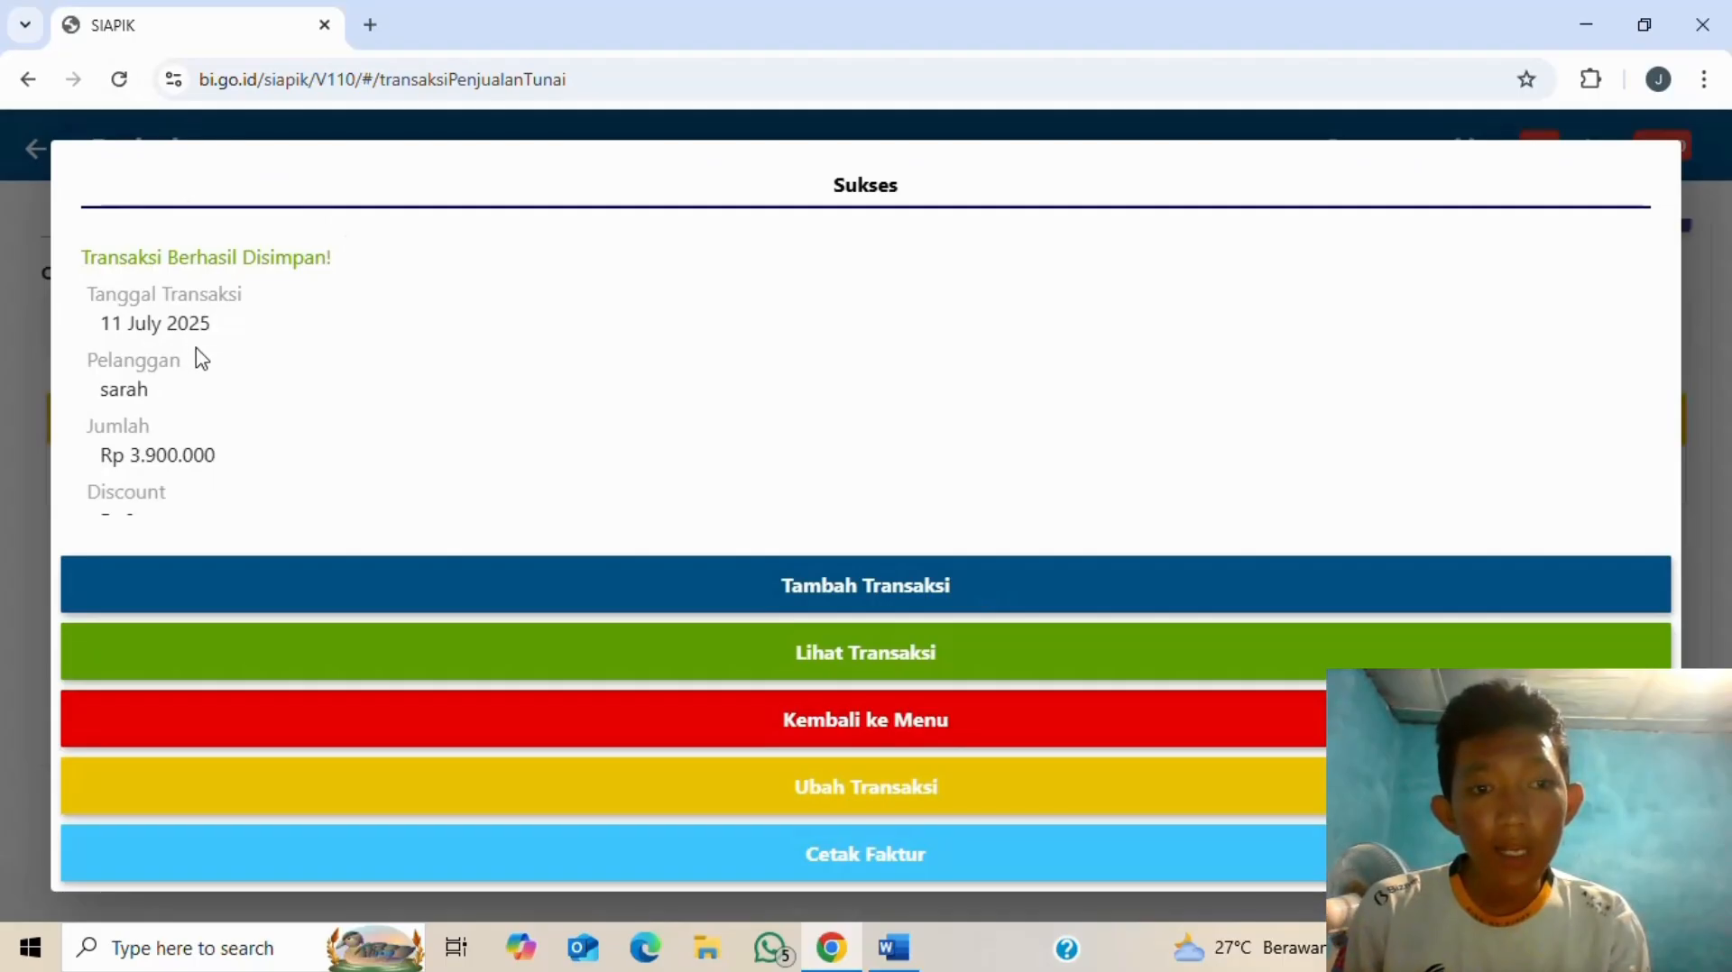
scroll(202, 357, down, 2)
scroll(207, 354, up, 2)
scroll(208, 359, down, 2)
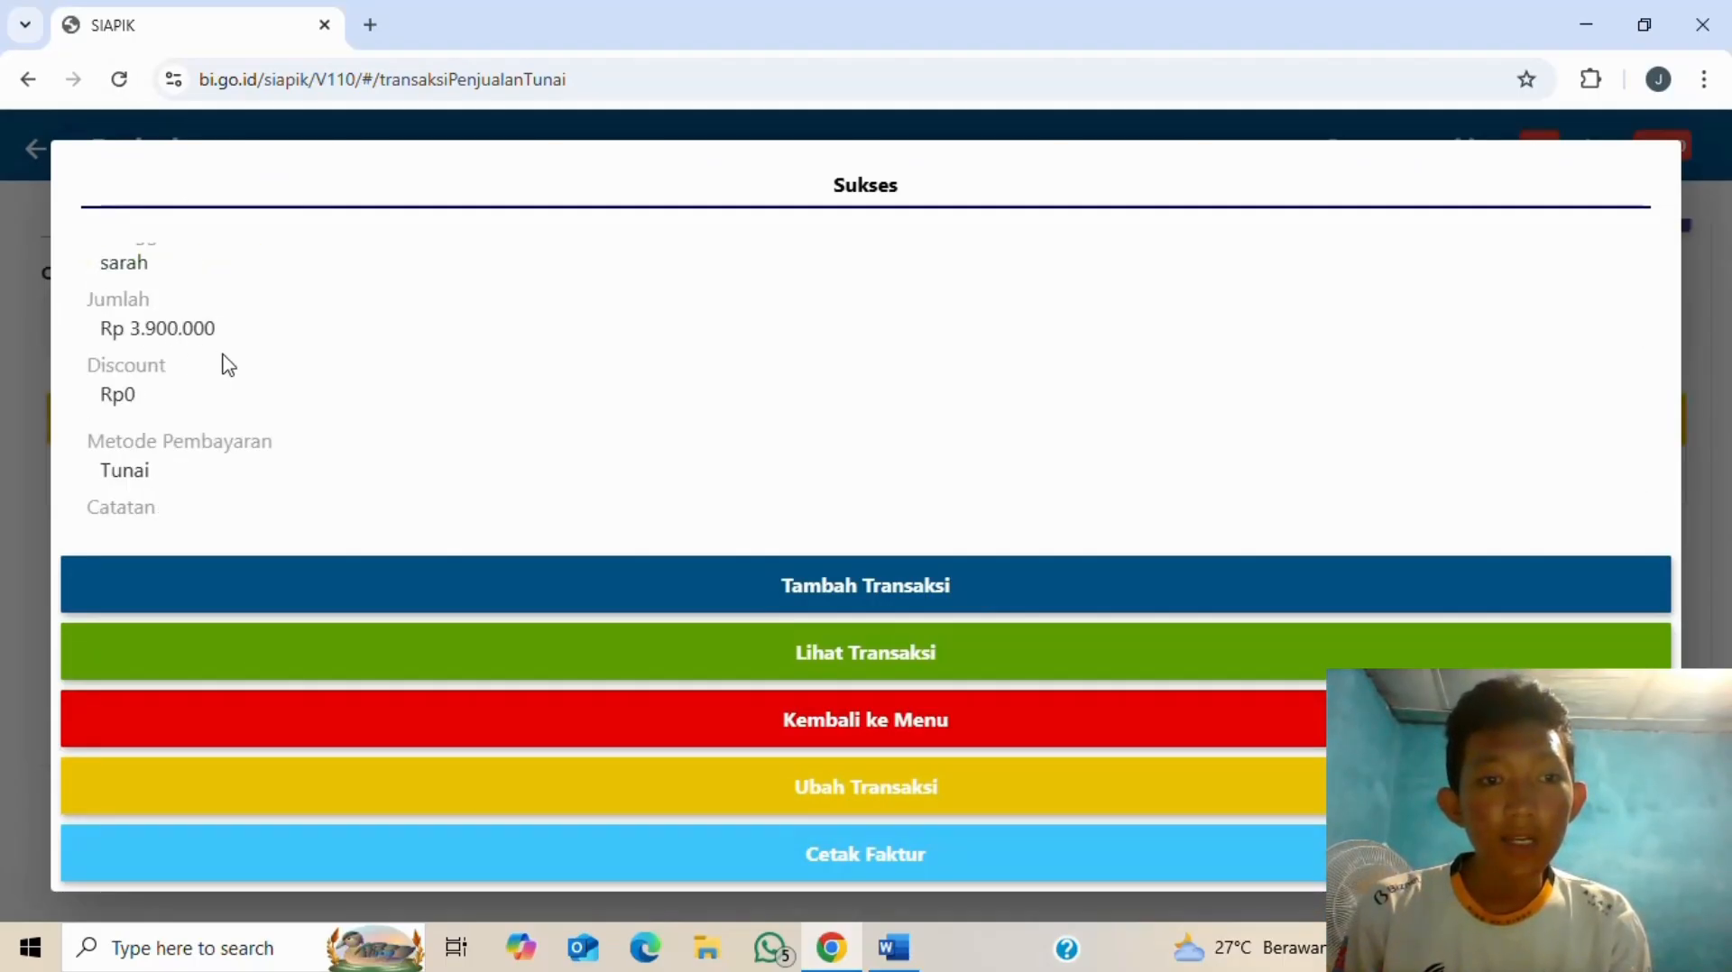
scroll(189, 441, down, 1)
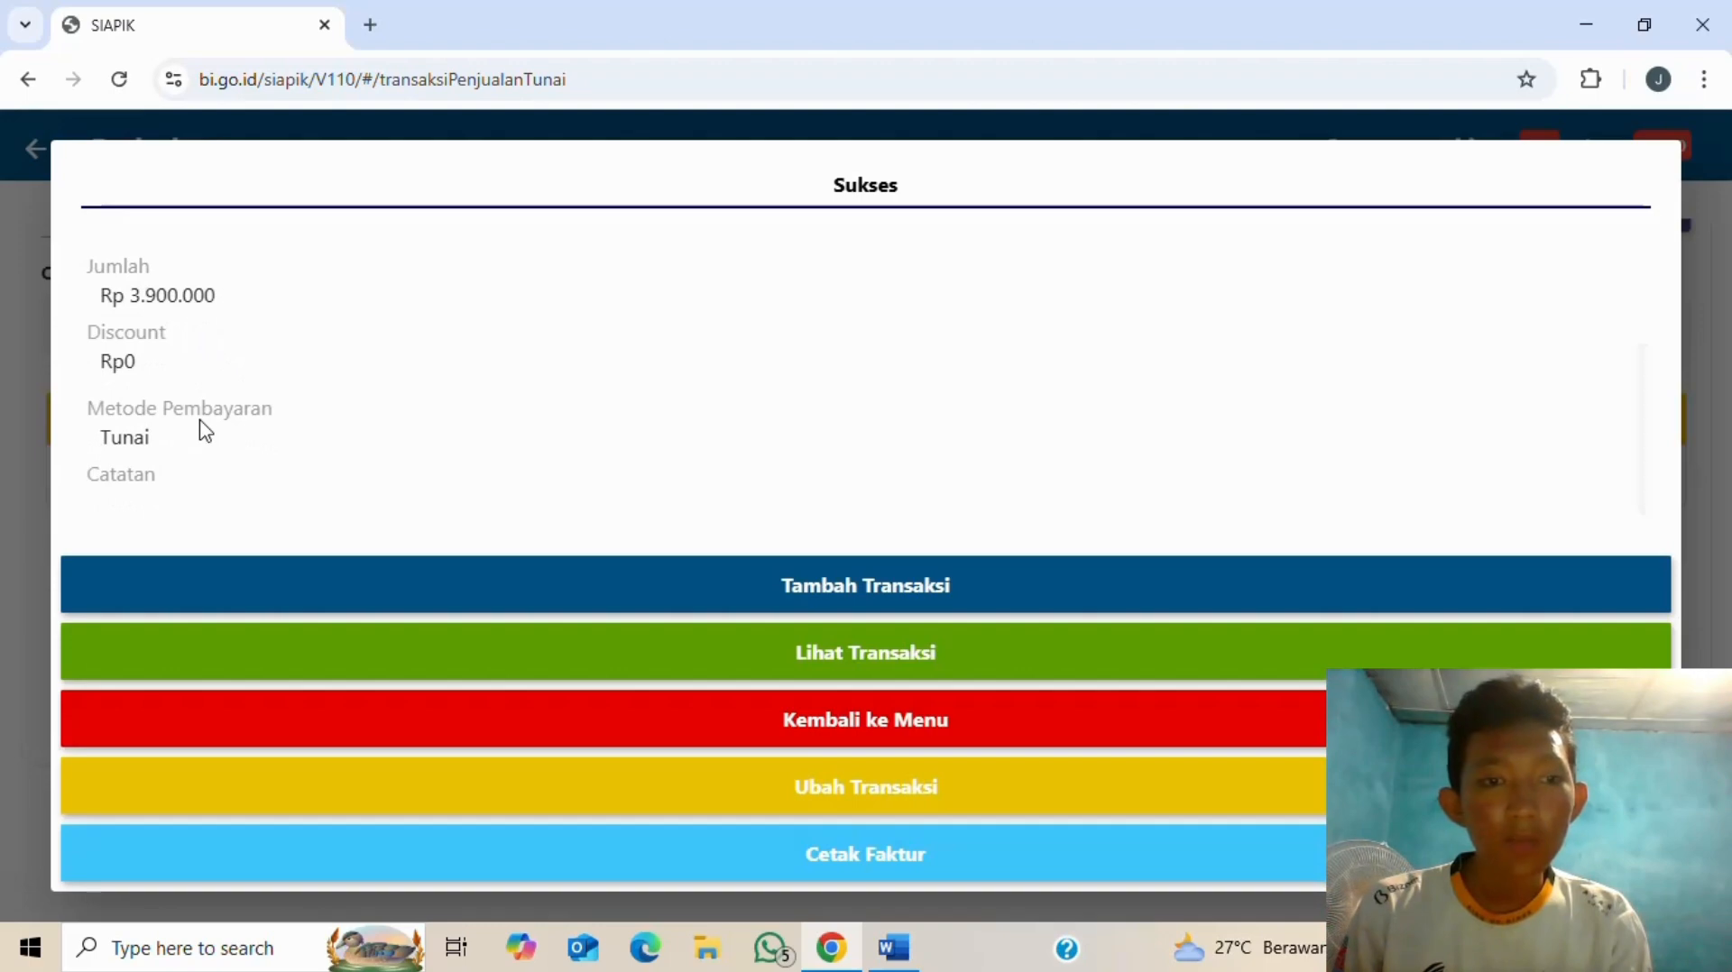
click(875, 726)
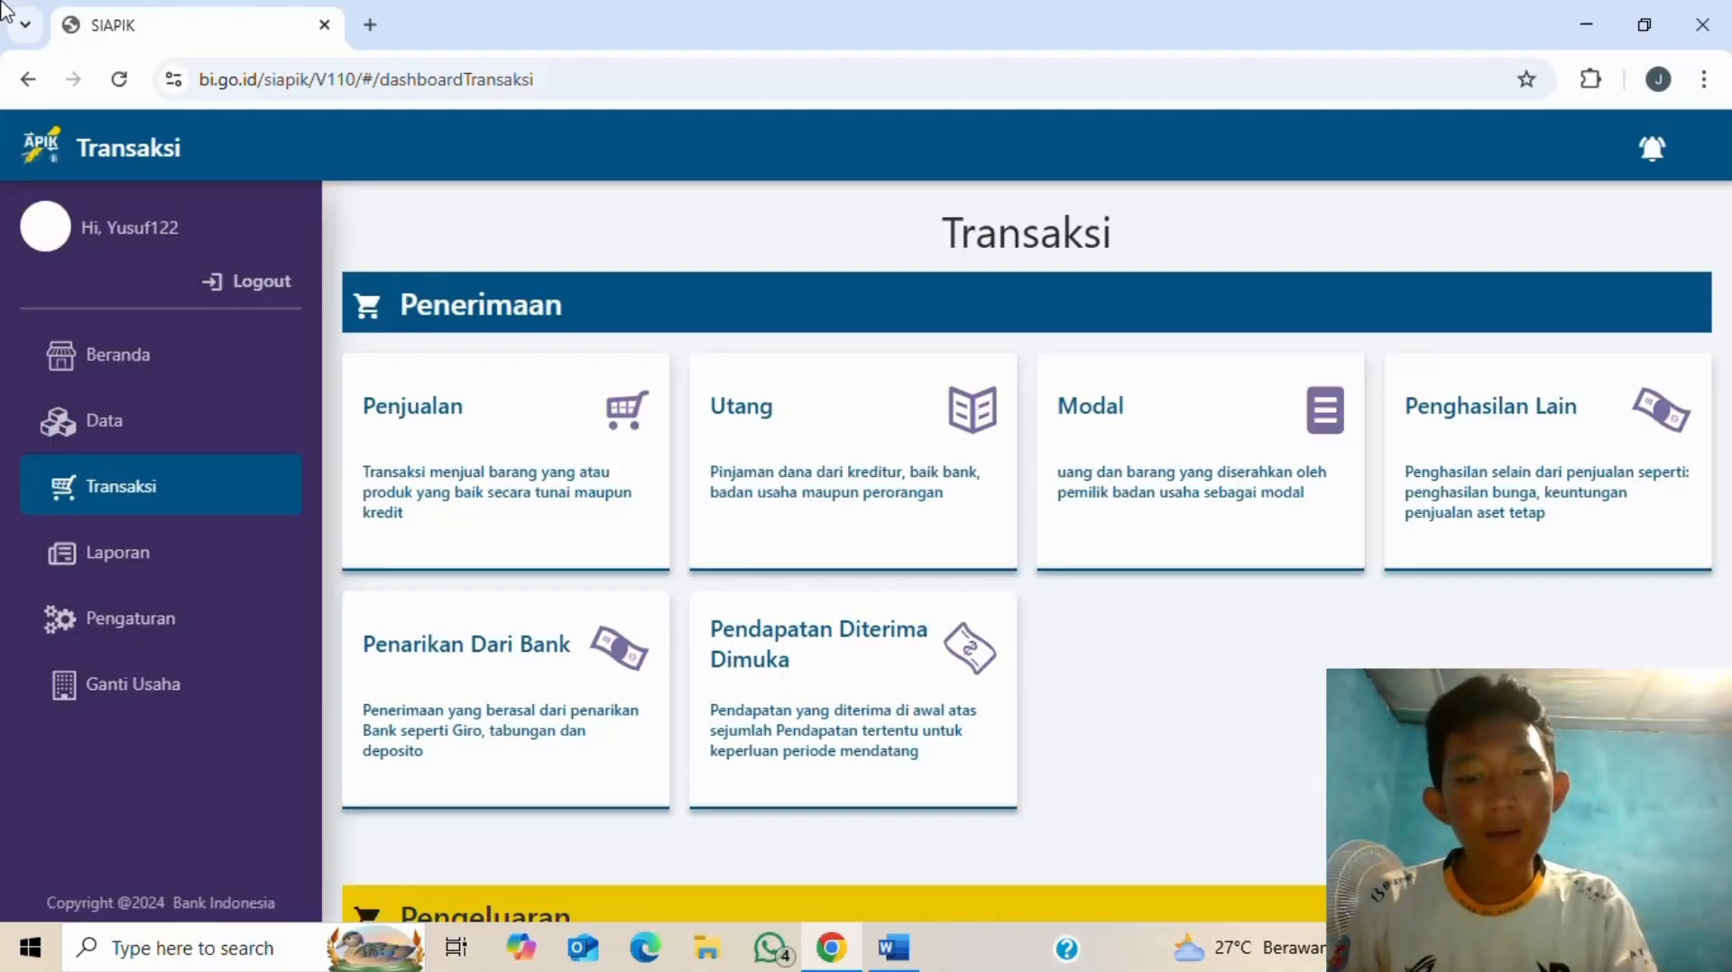
- Check the 11-juli electricity and water entry in Word and scroll SIAPIK down to Pengeluaran
click(894, 948)
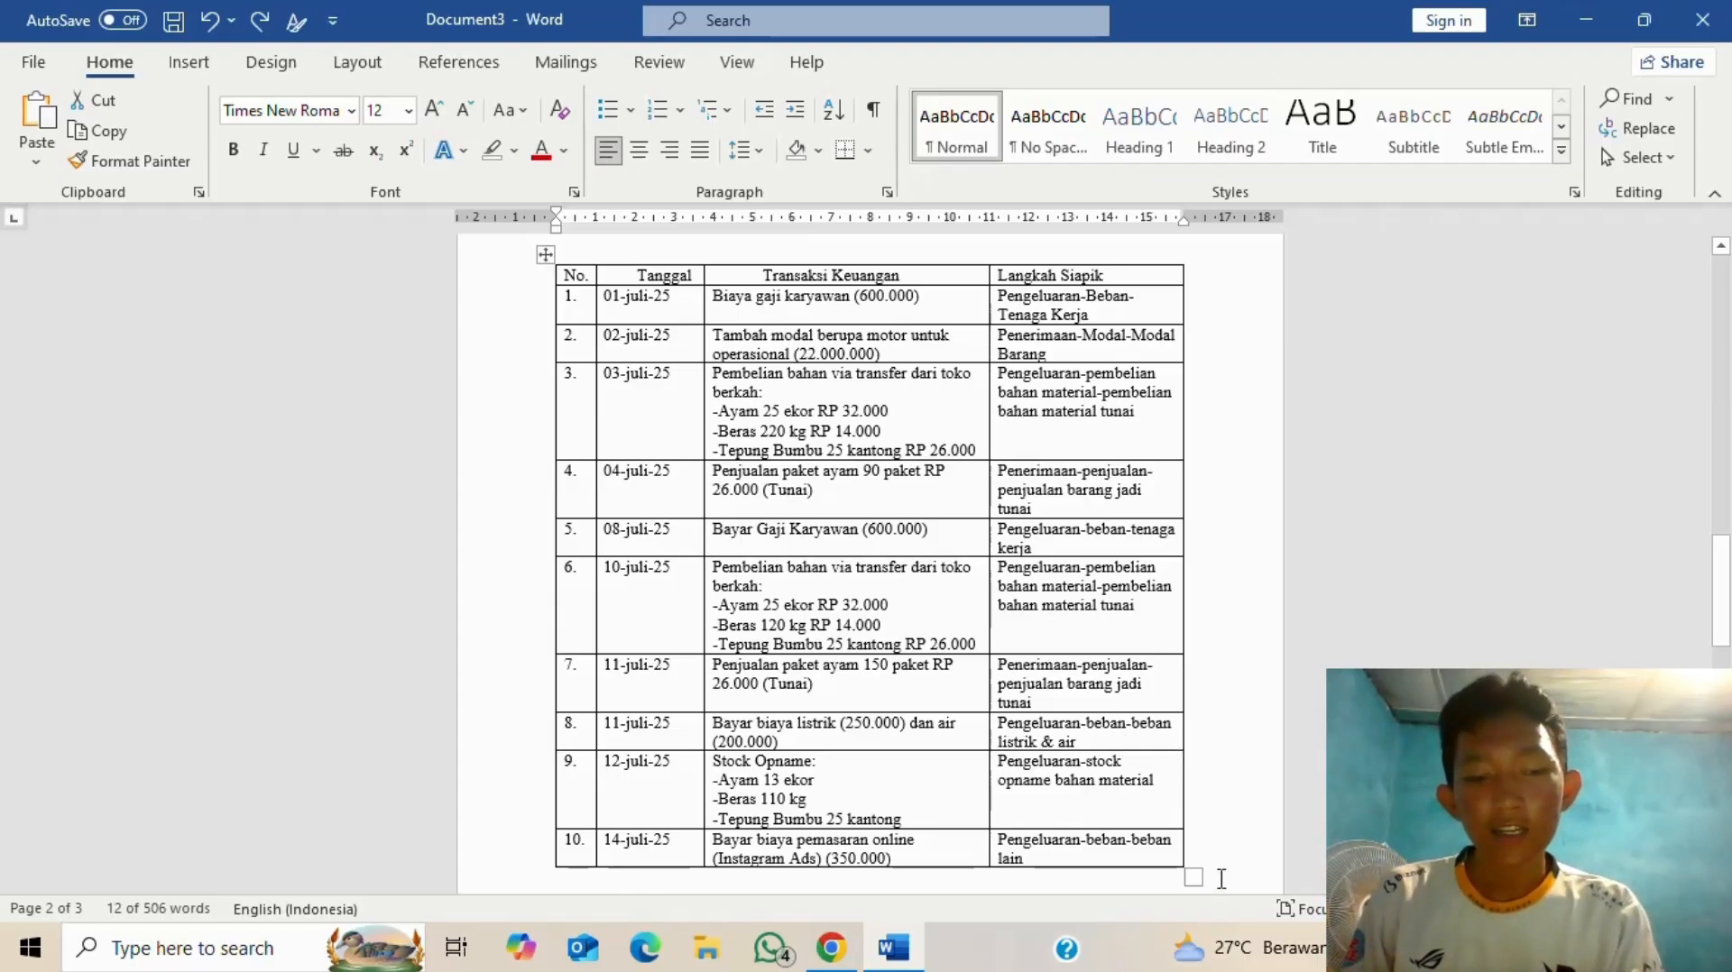
key(alt+Tab)
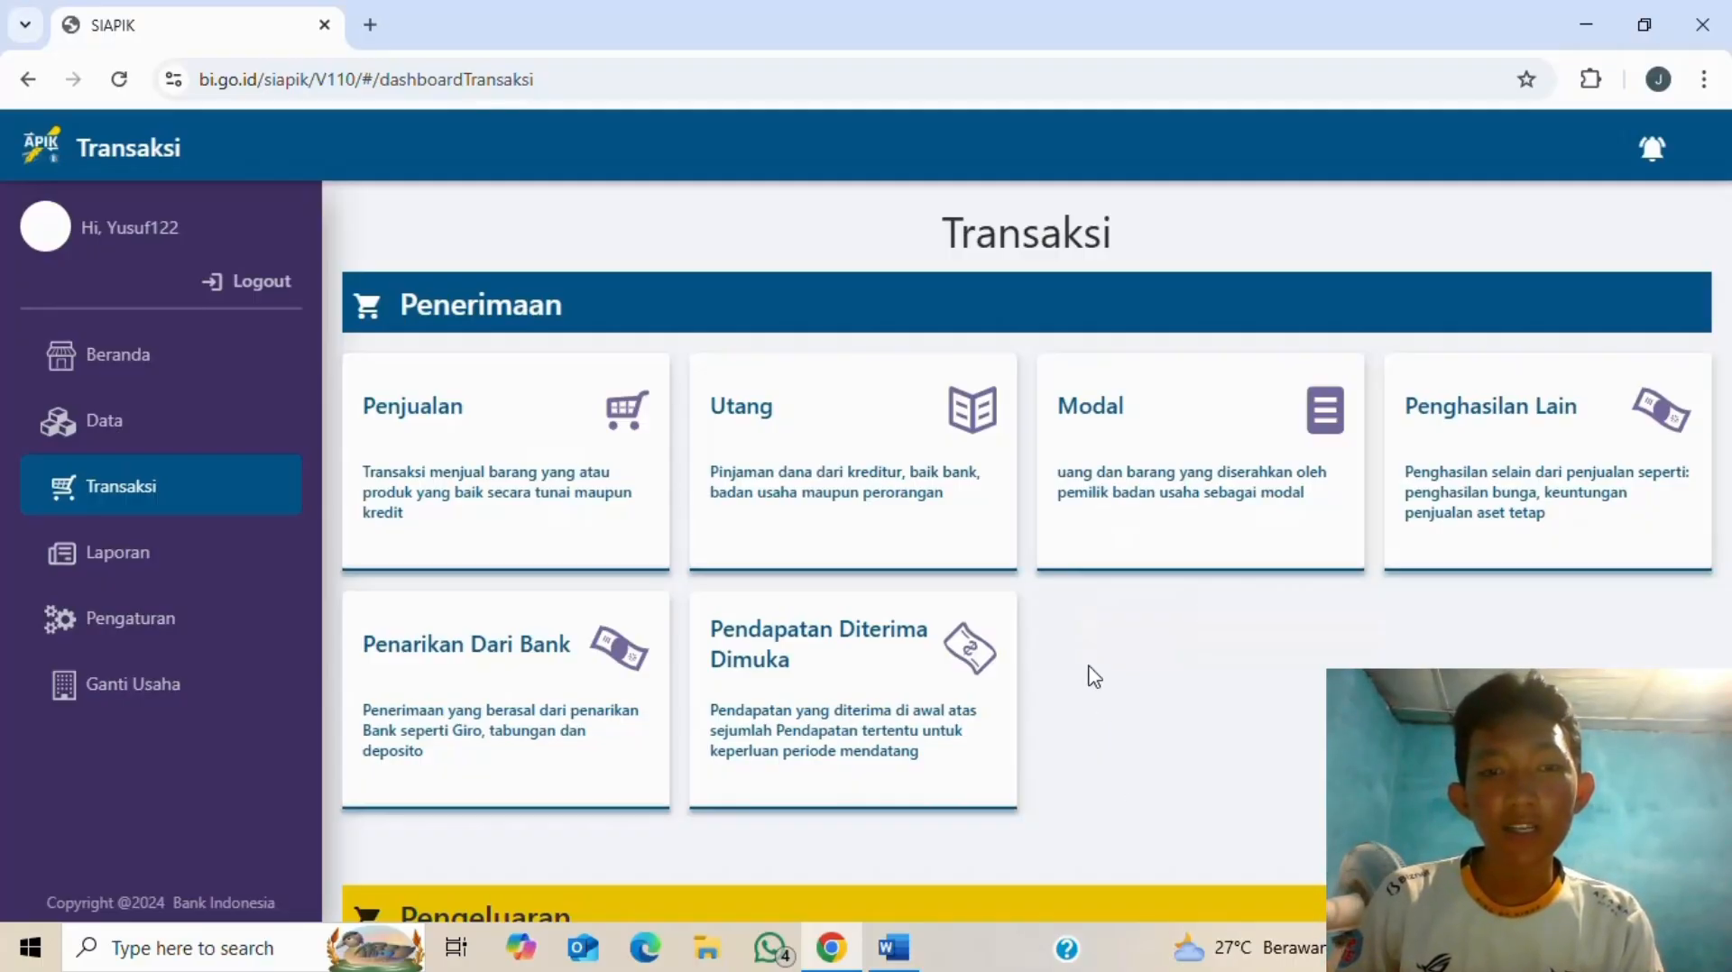
key(alt+Tab)
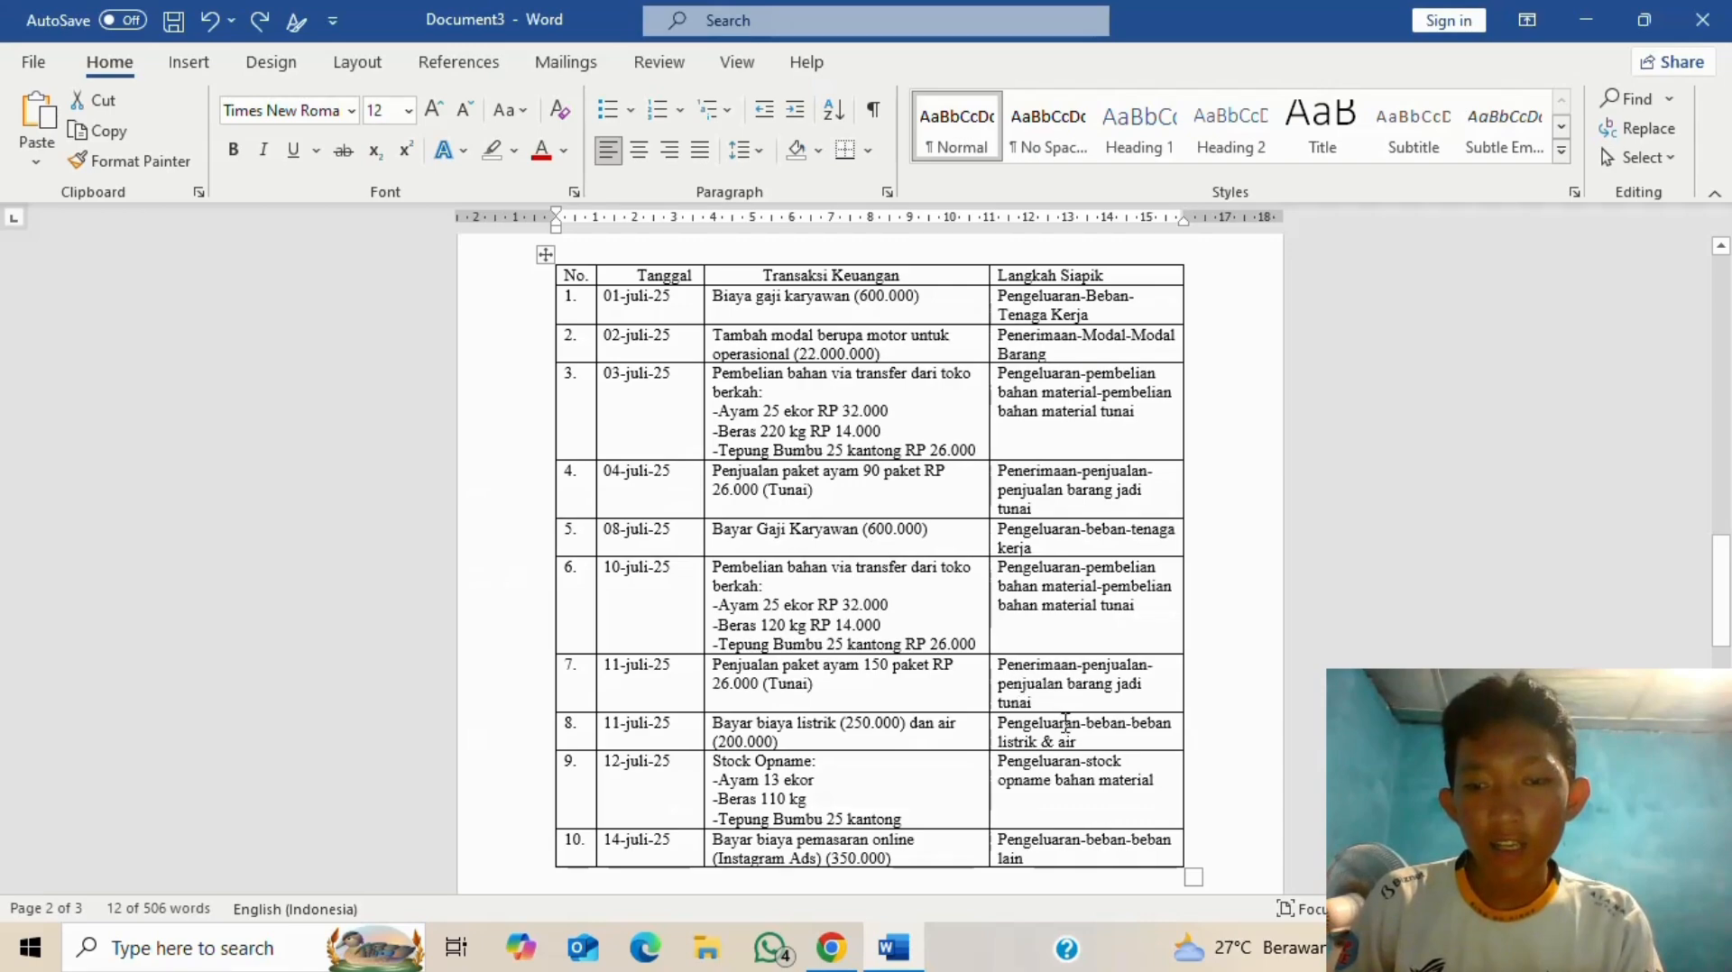
key(alt+Tab)
scroll(1009, 519, down, 7)
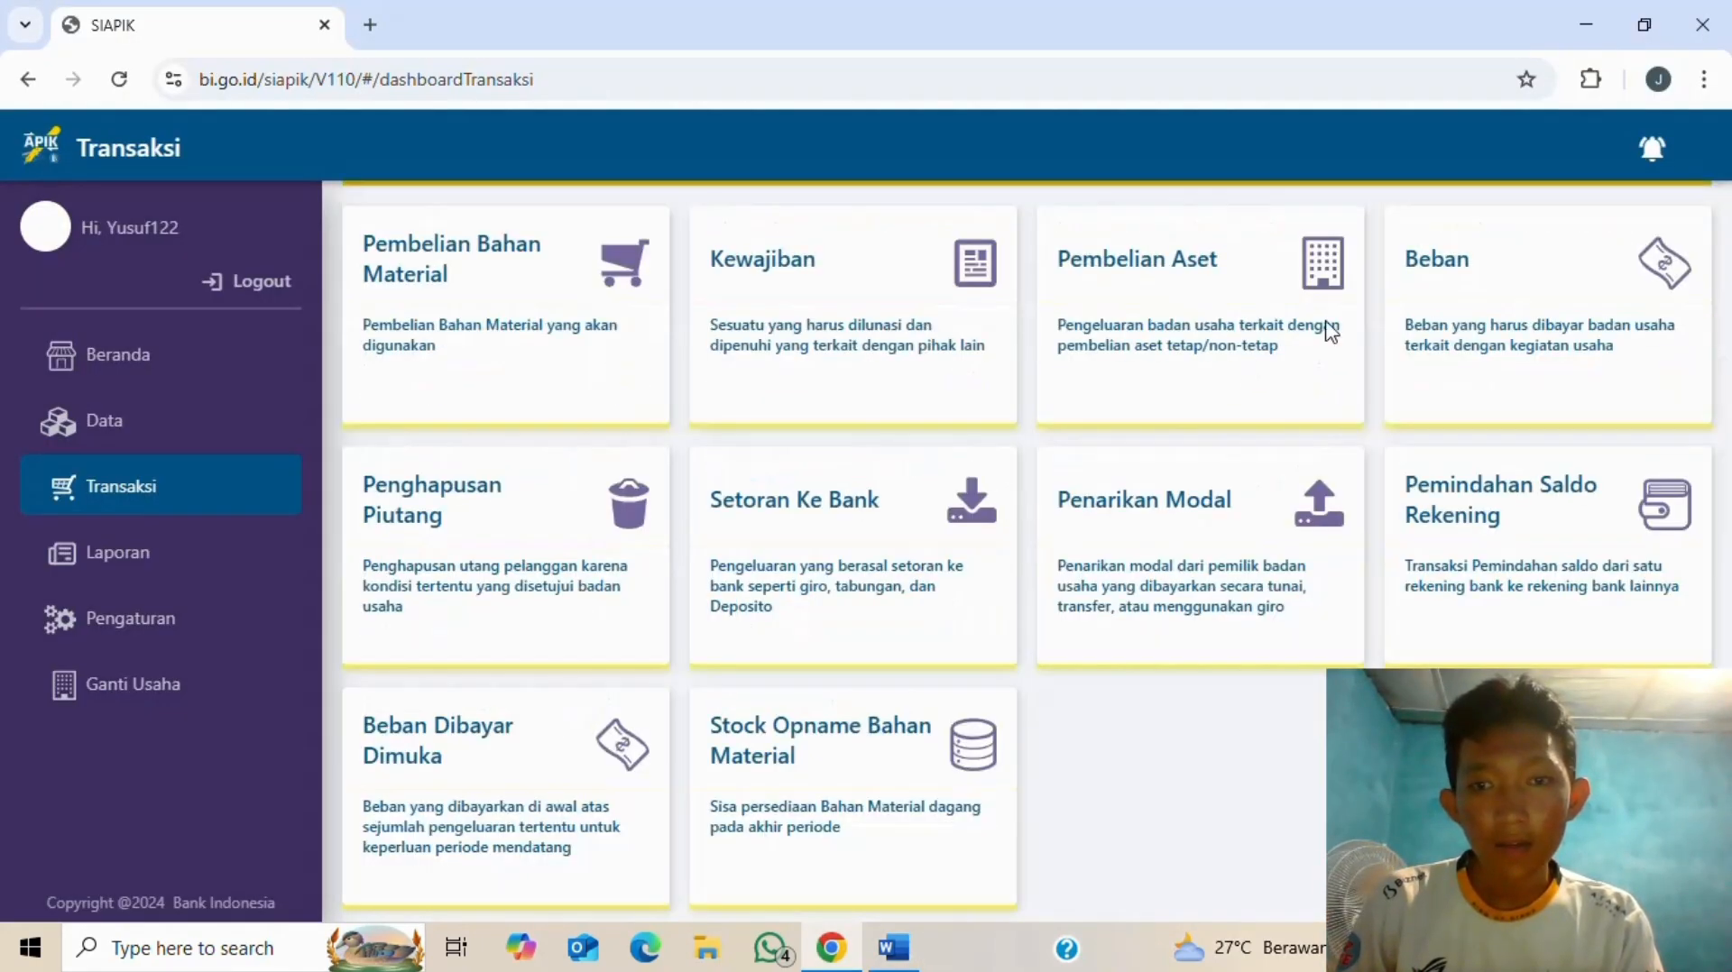
key(alt+Tab)
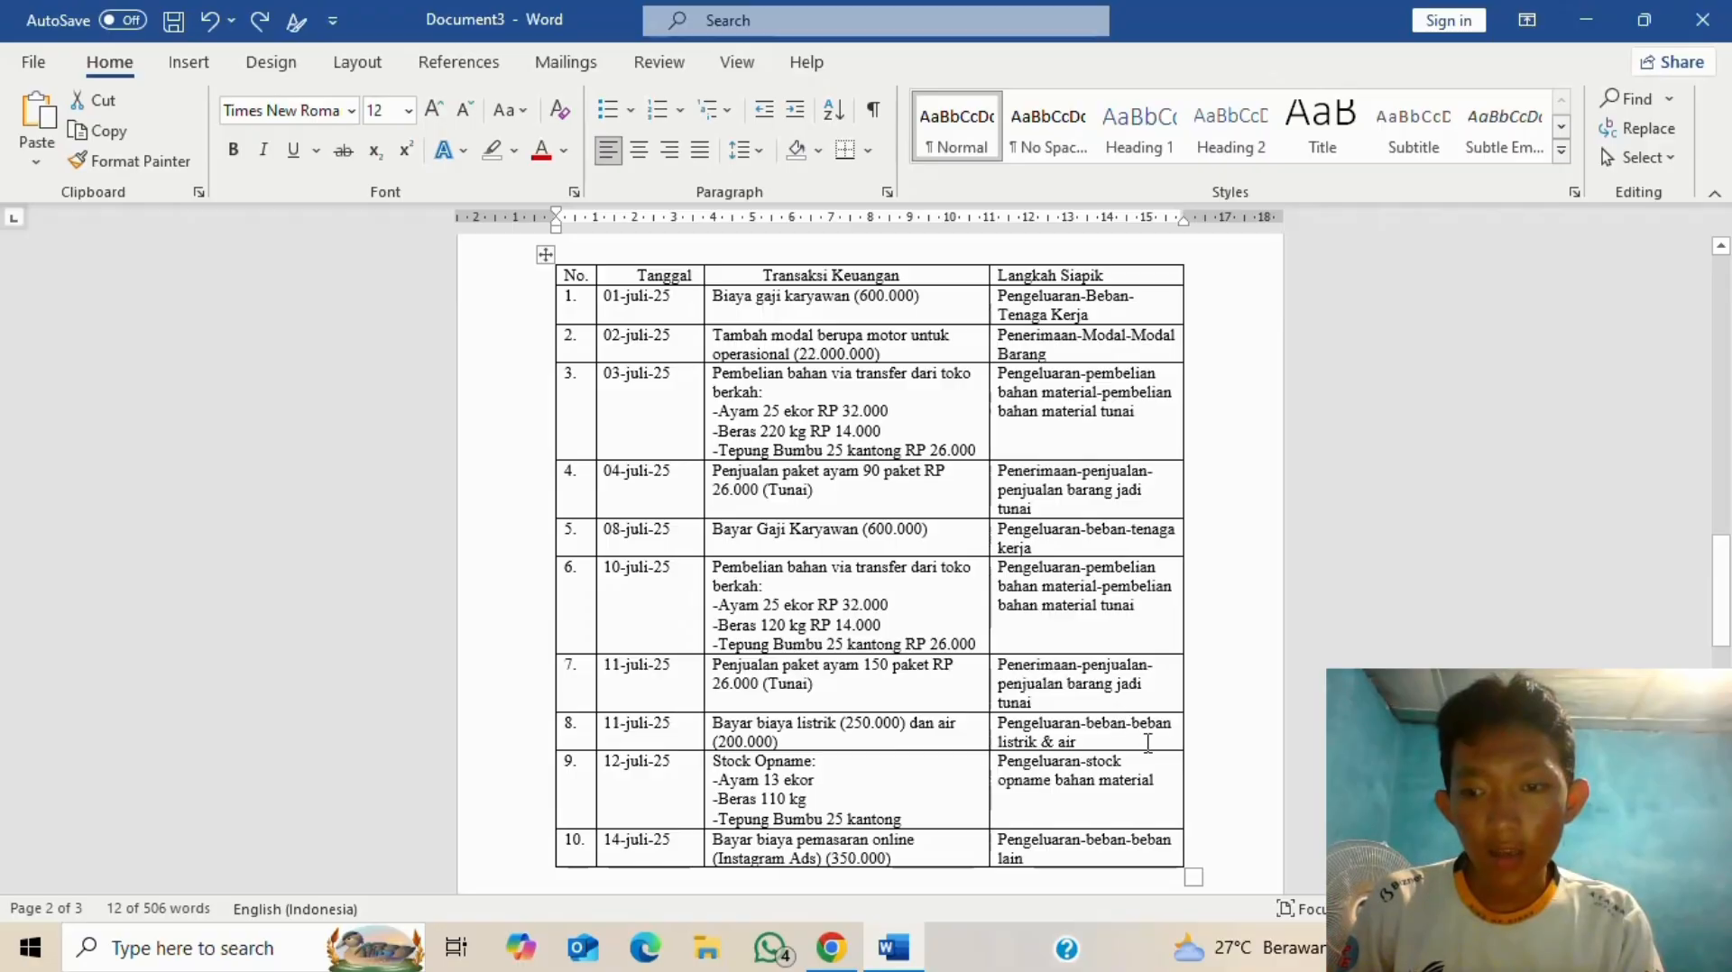
key(alt+Tab)
- Open the Beban Listrik expense form and enter an amount of 250.000
click(1515, 259)
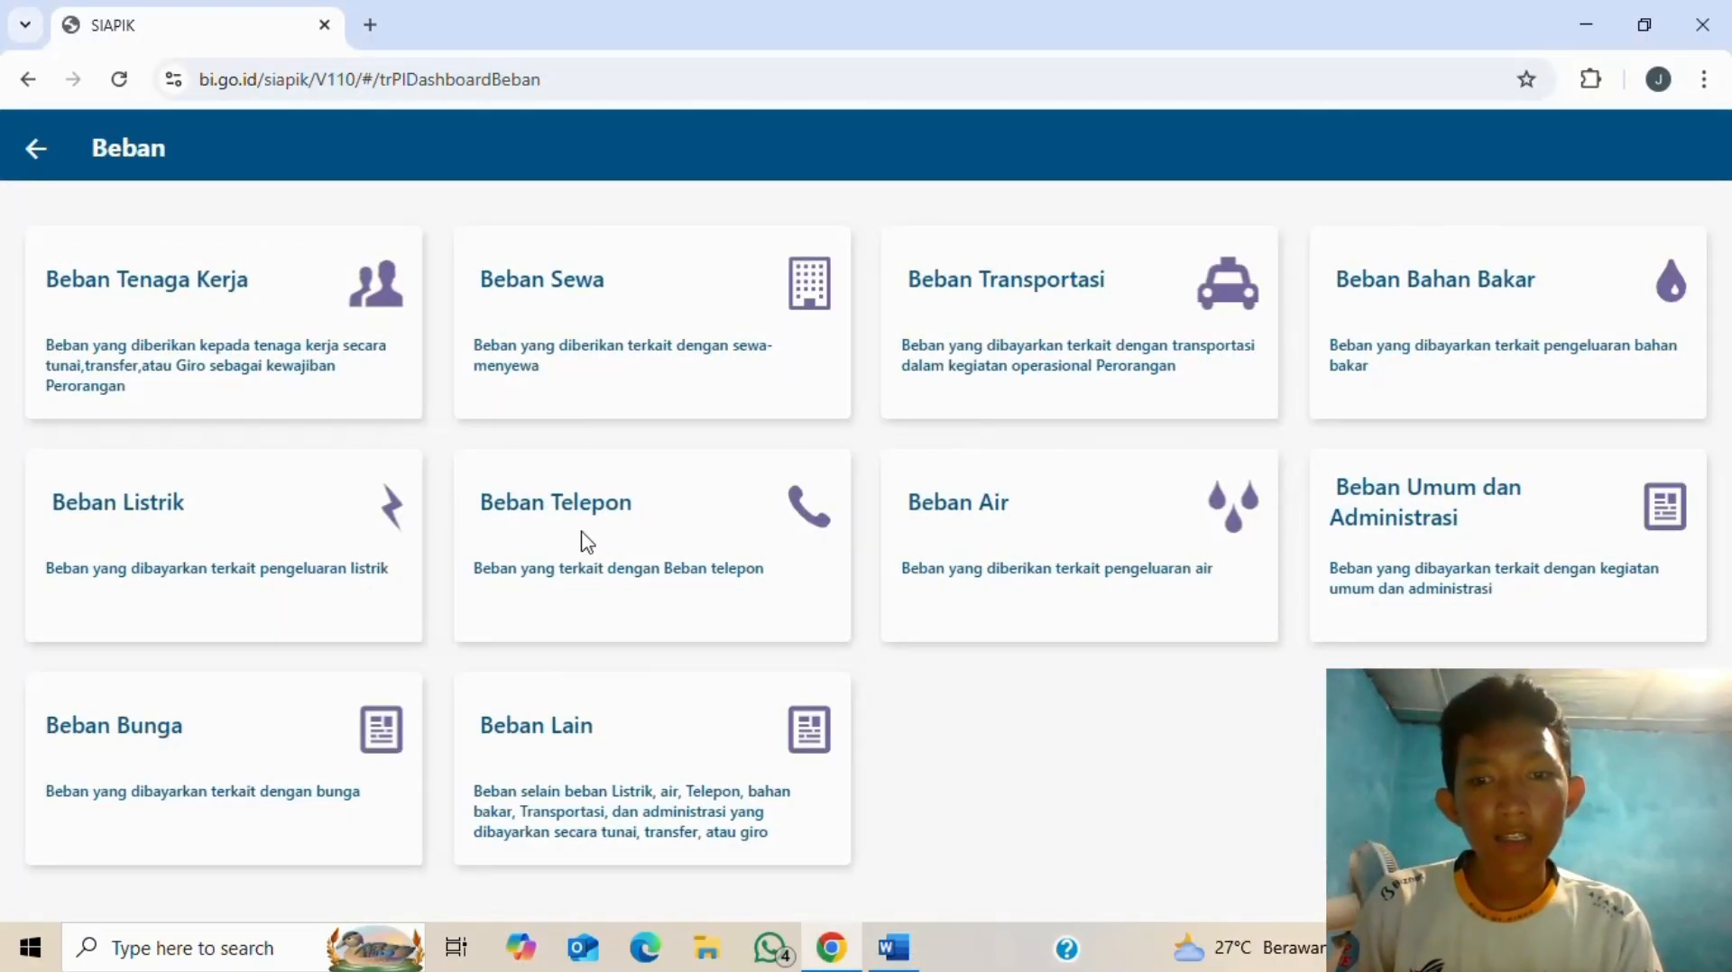
key(alt+Tab)
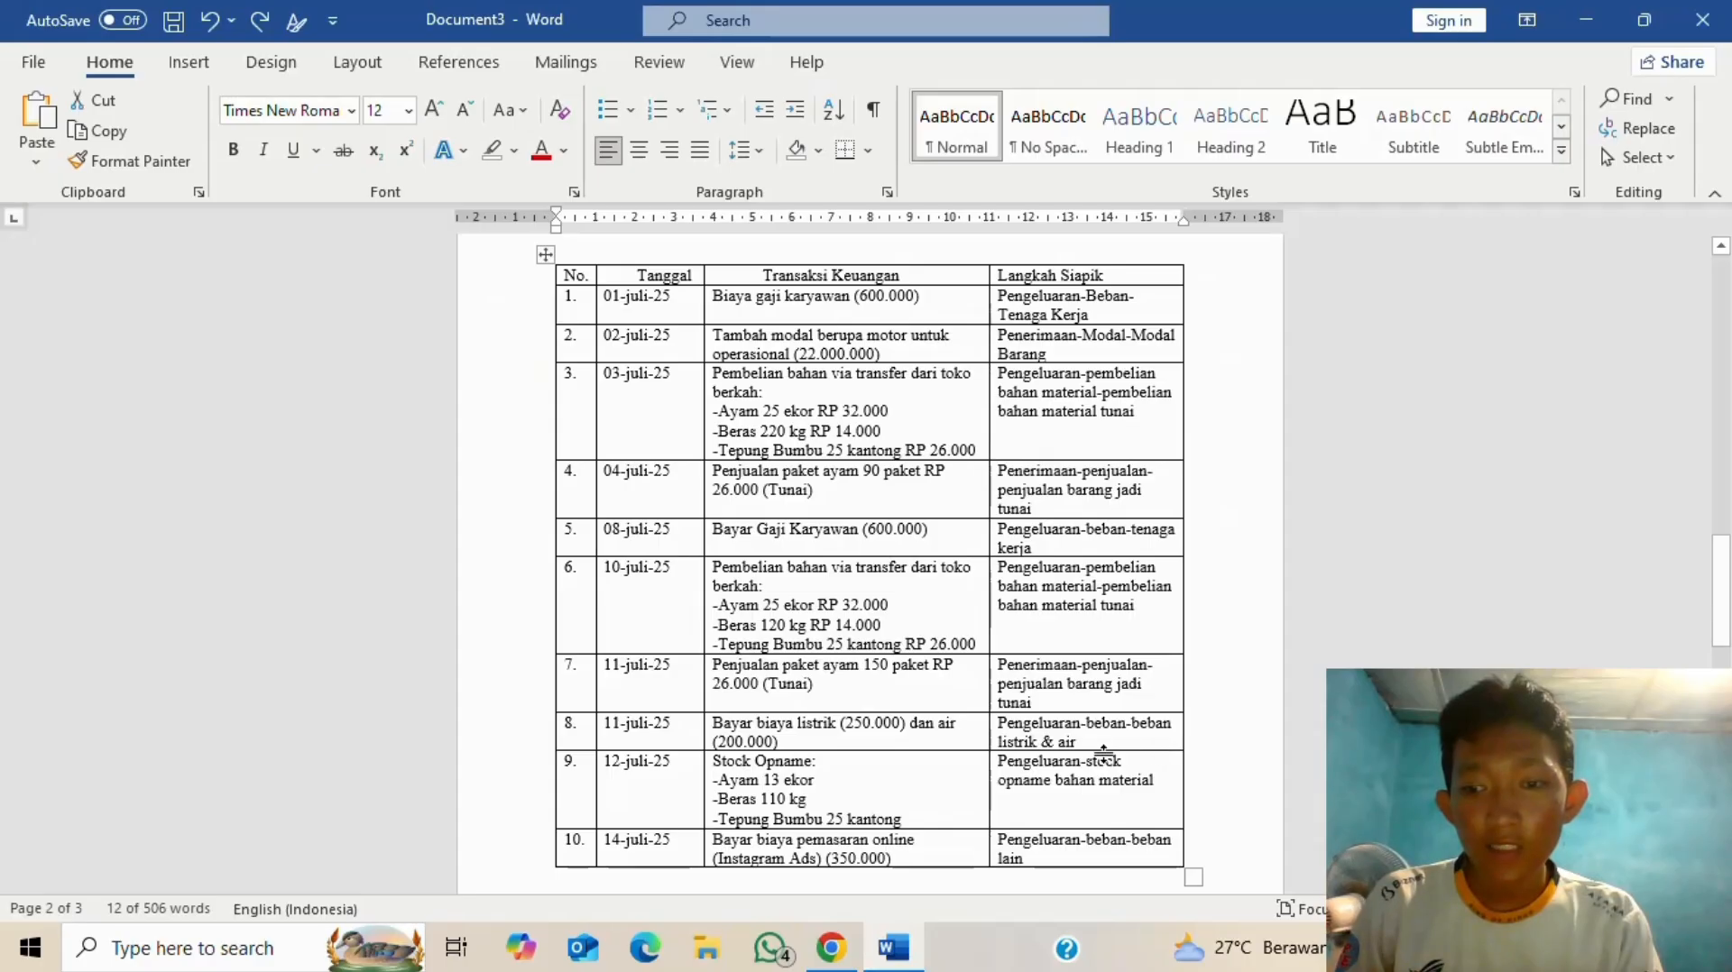
key(alt+Tab)
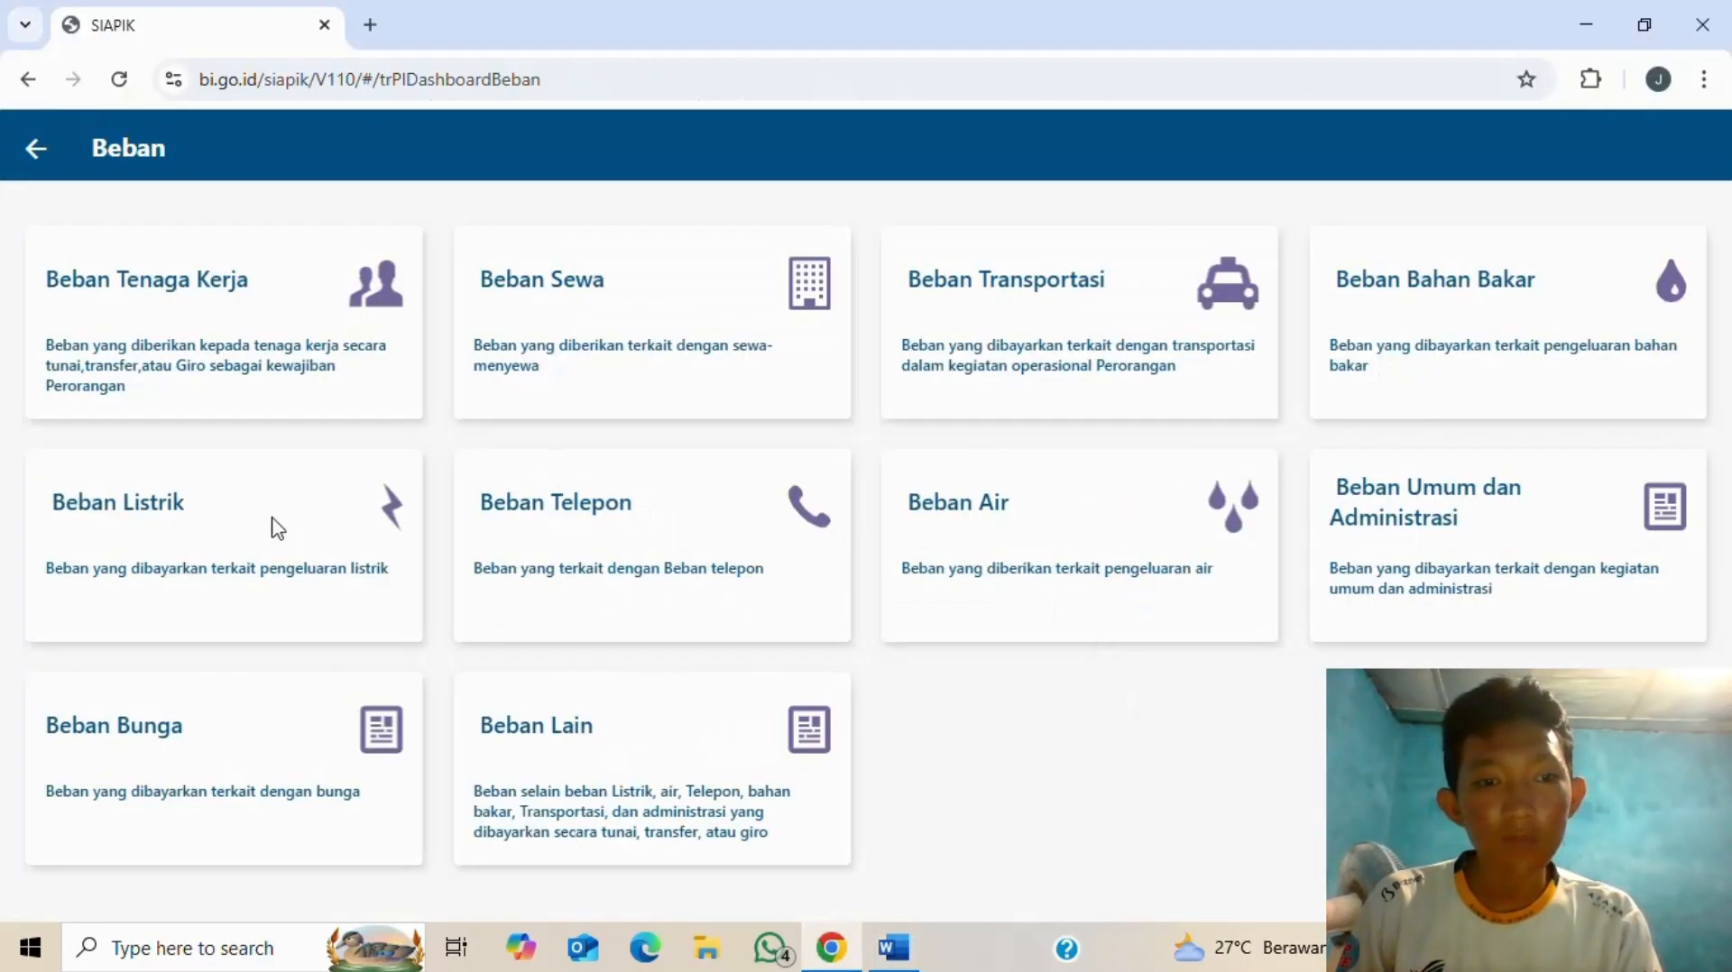
click(277, 528)
click(338, 322)
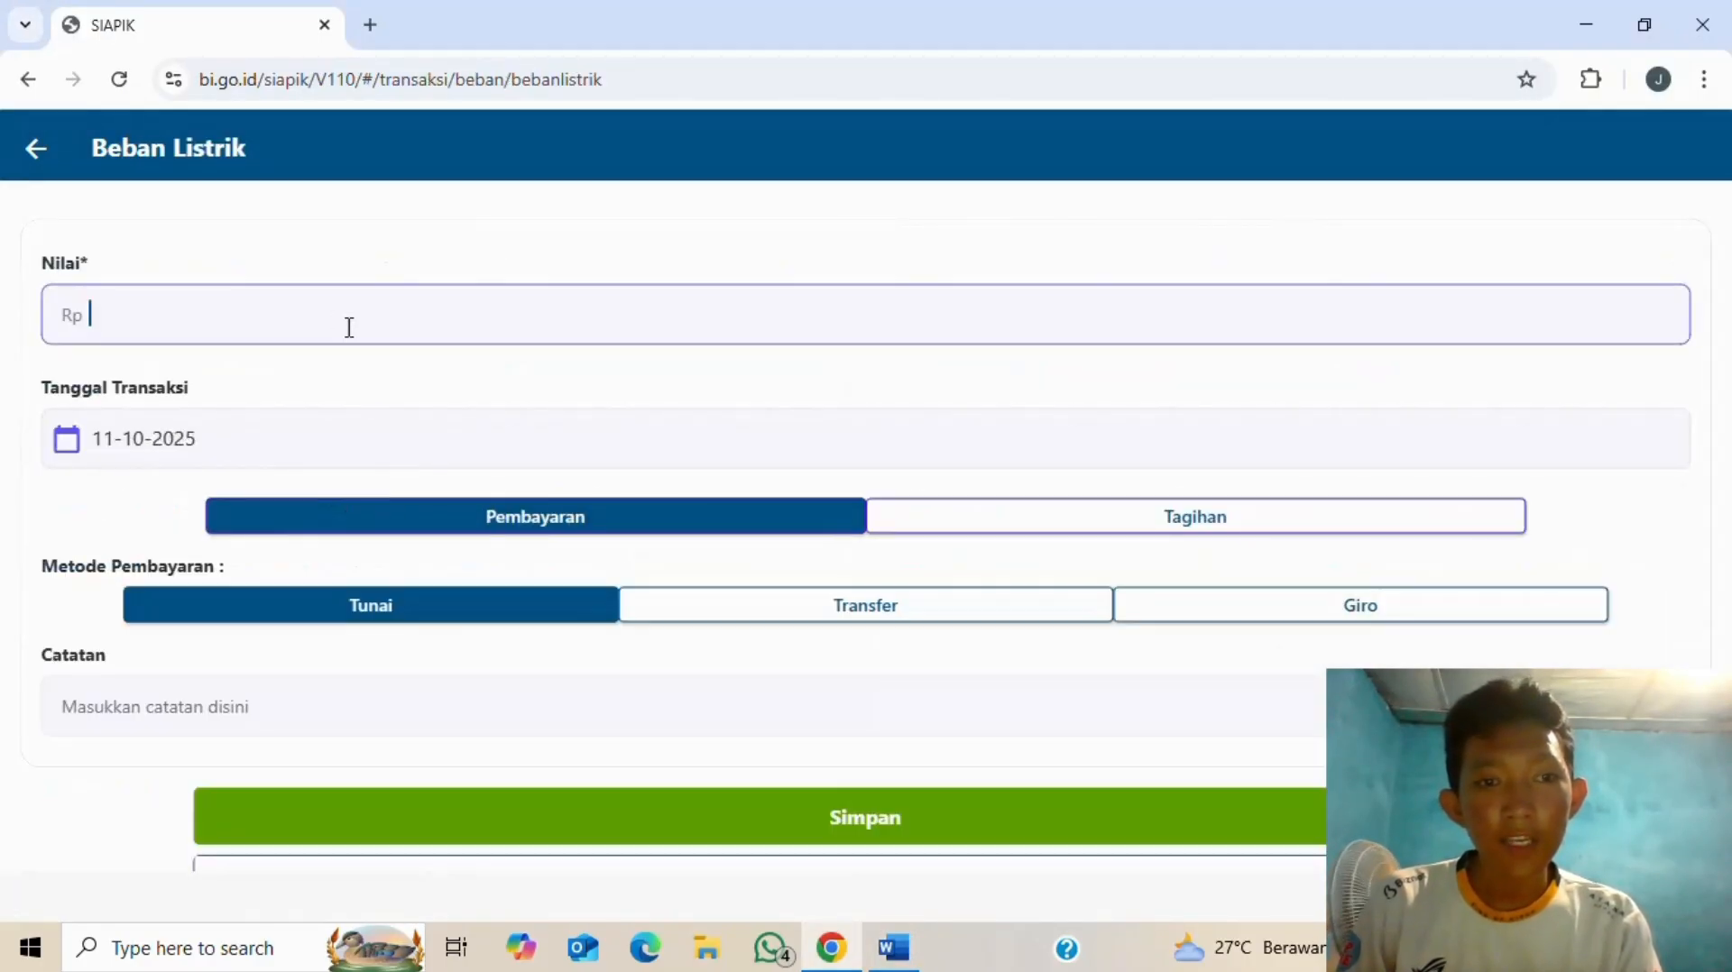
key(alt+Tab)
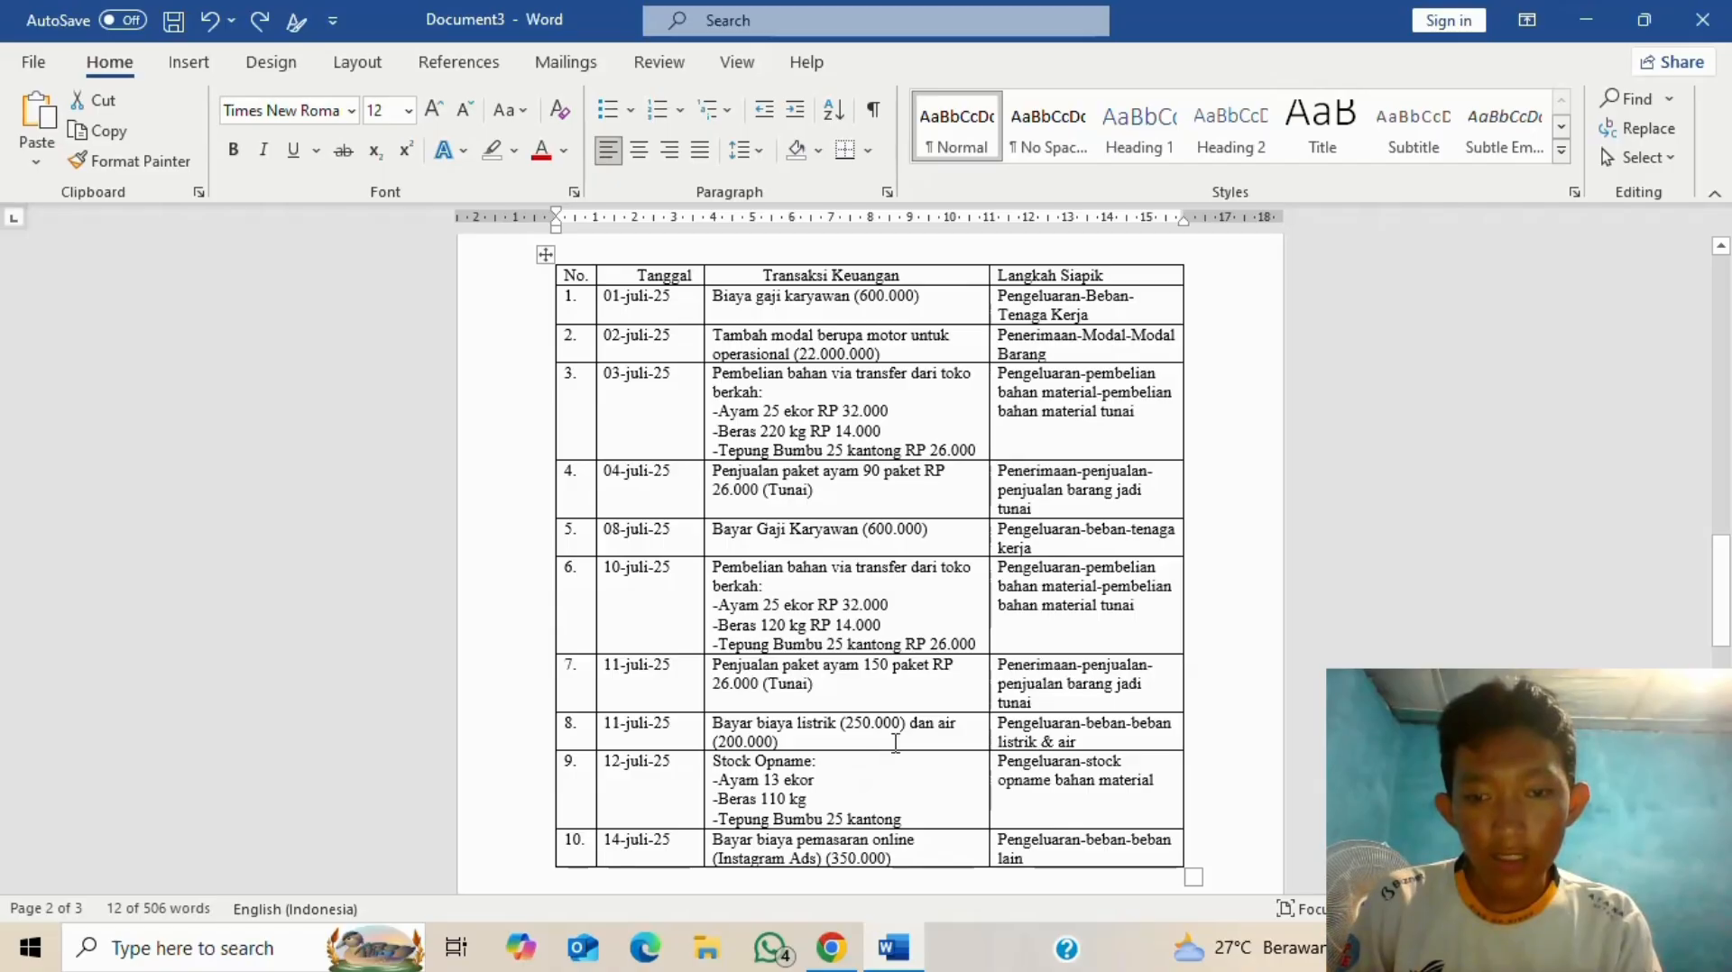
key(alt+Tab)
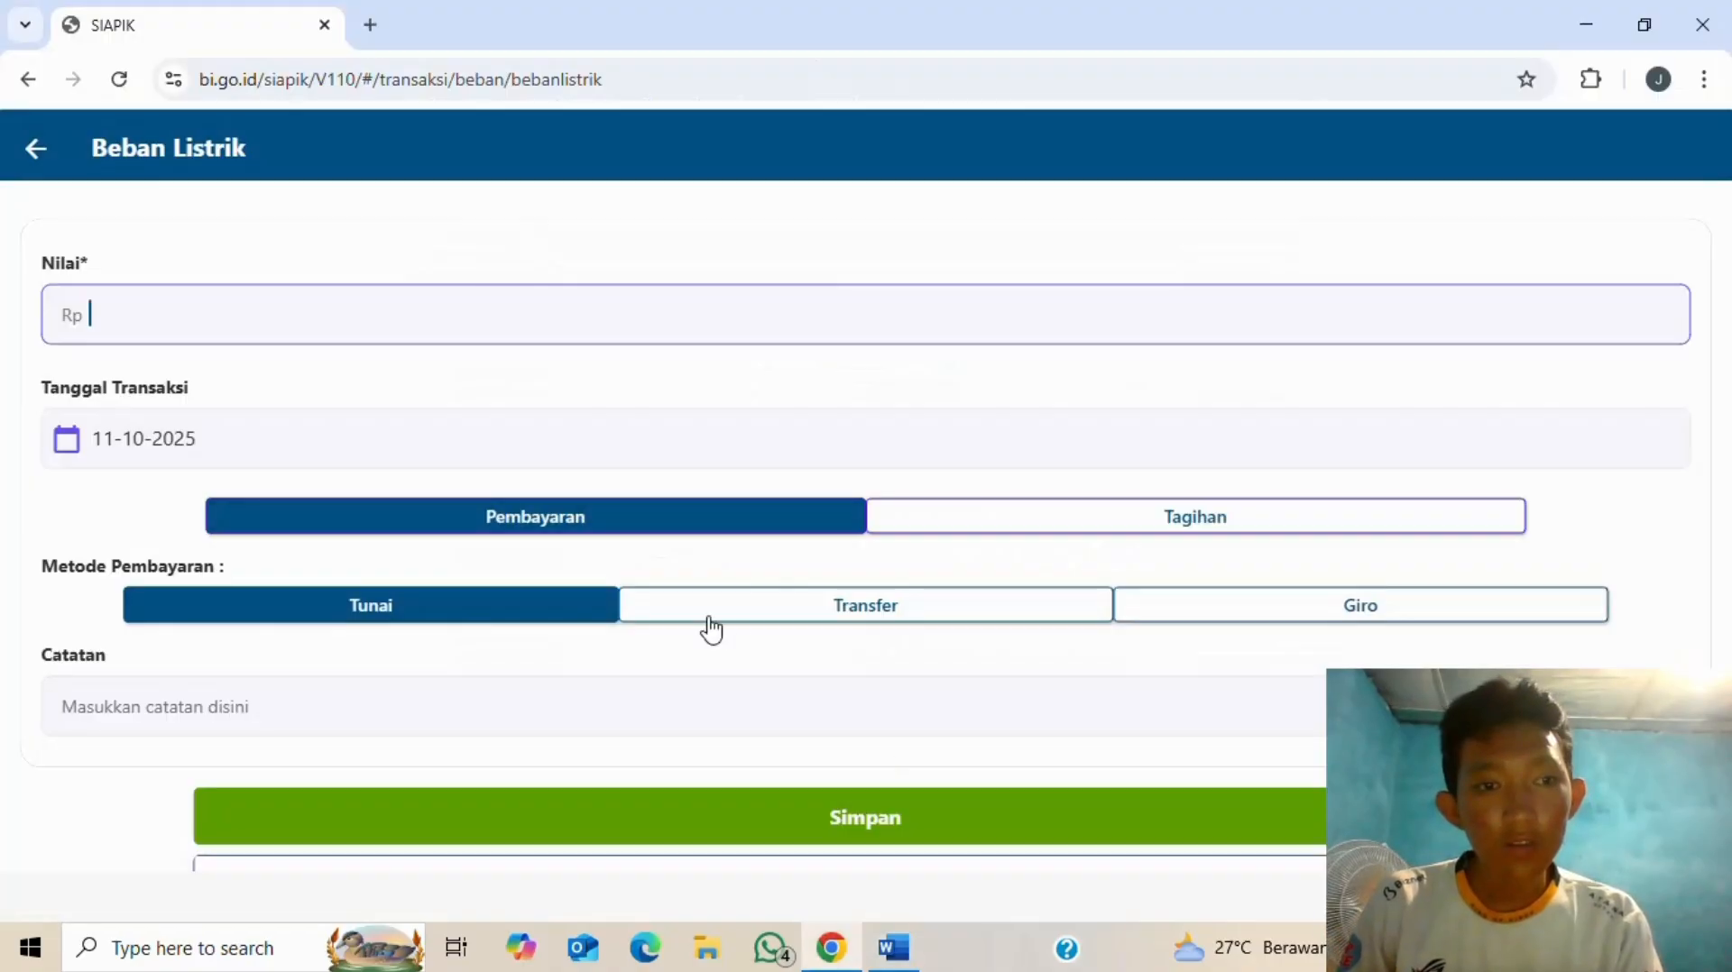
text(250.000)
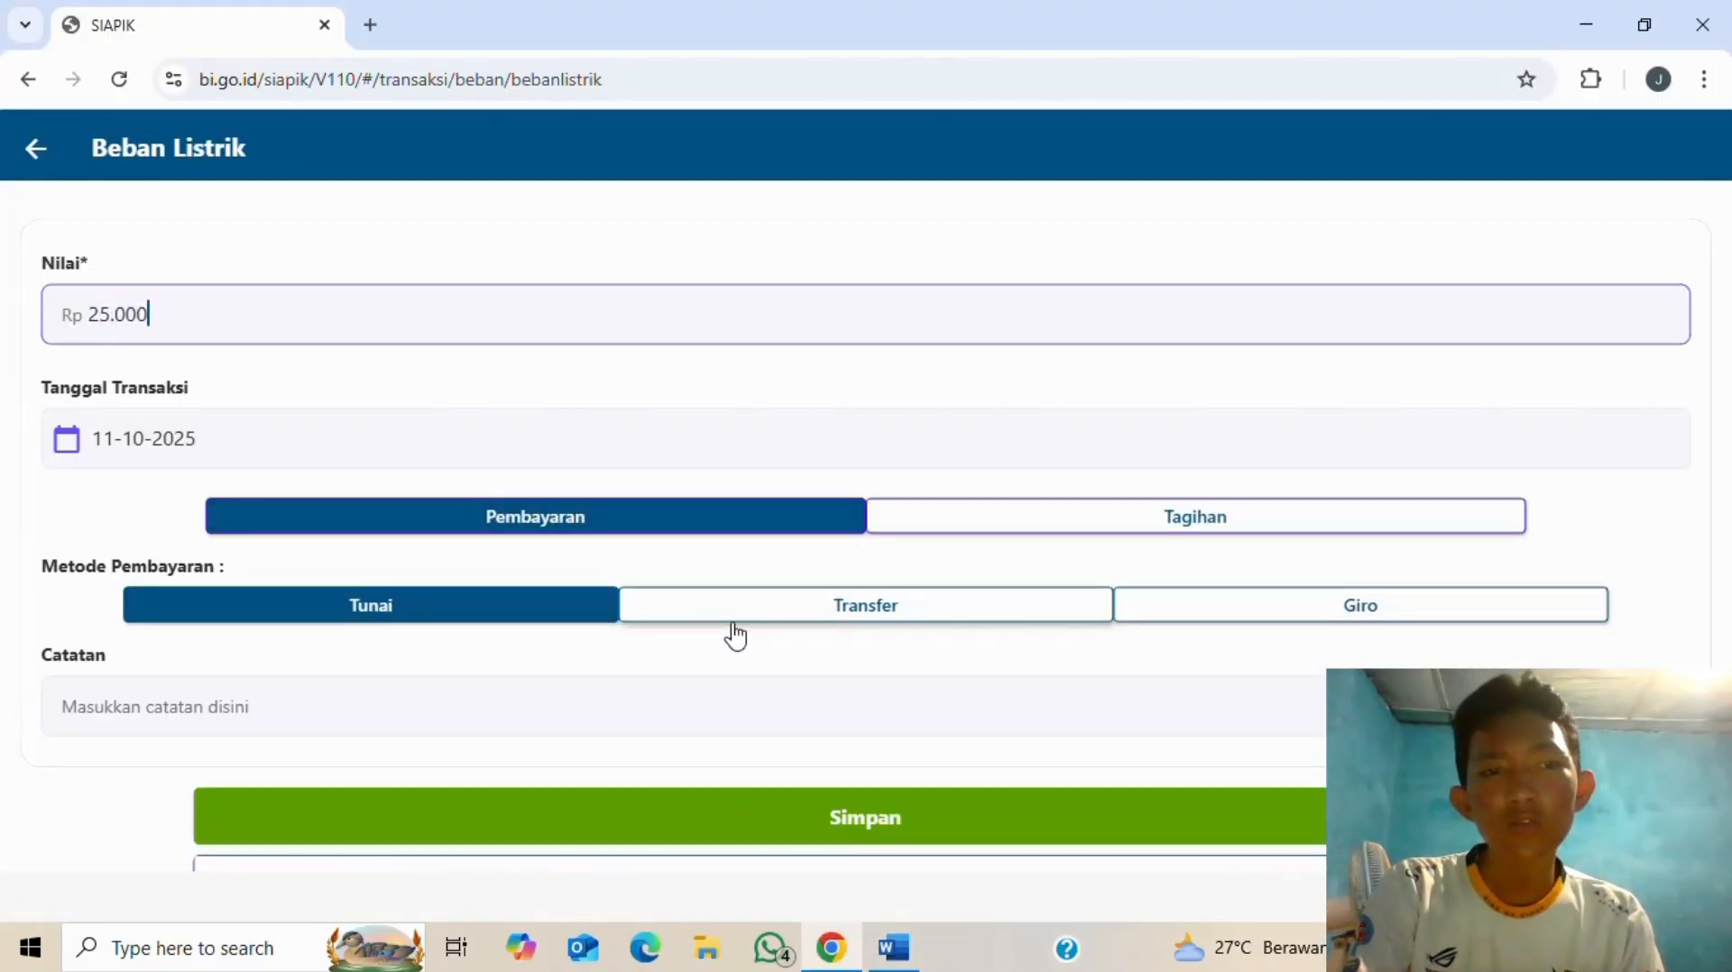
- Set the electricity expense's transaction date to 11 July 2025
click(492, 438)
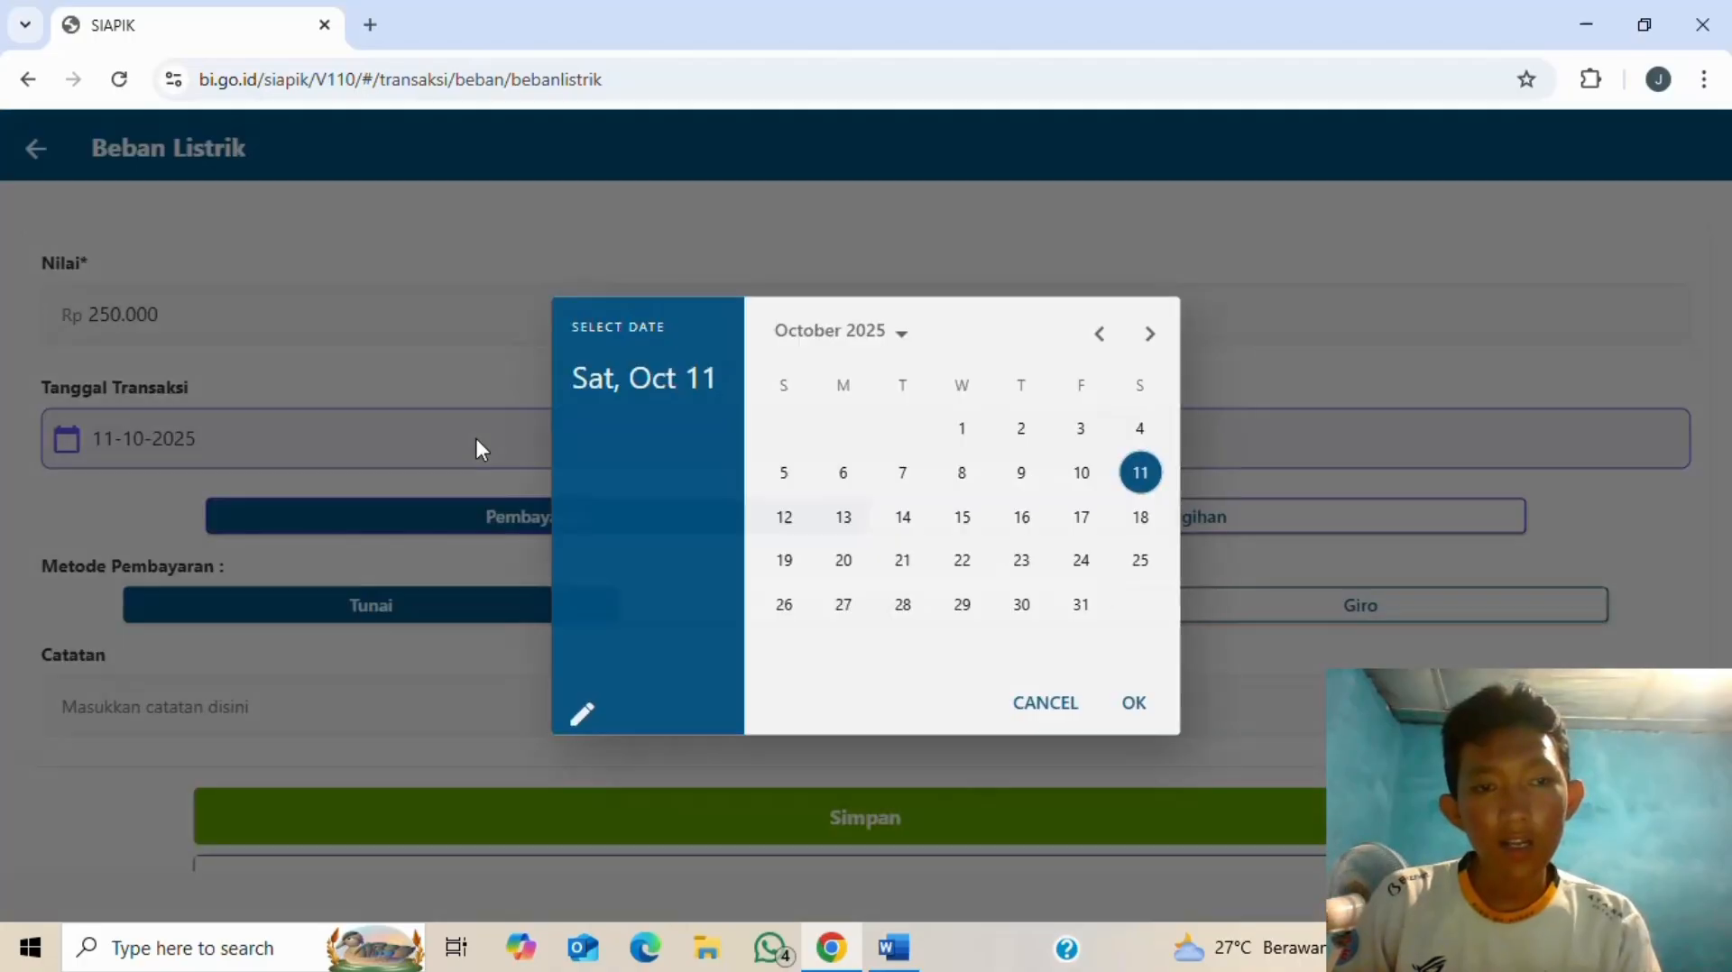
click(1102, 335)
click(1101, 335)
click(1101, 335)
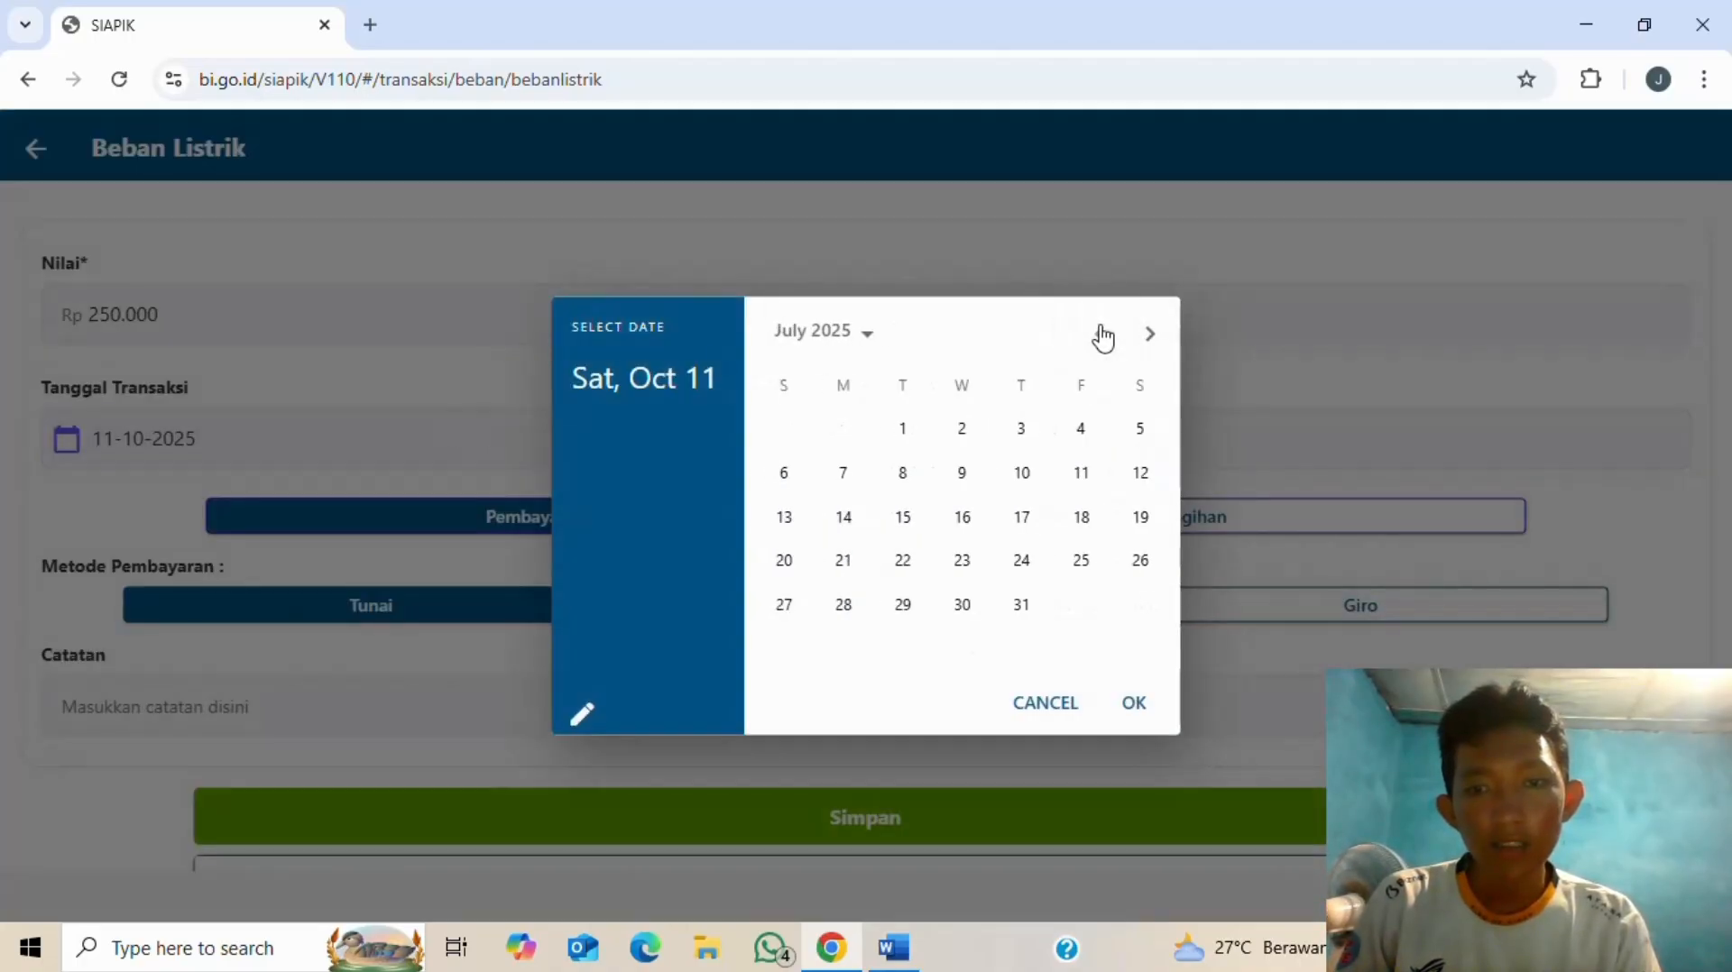
click(1082, 476)
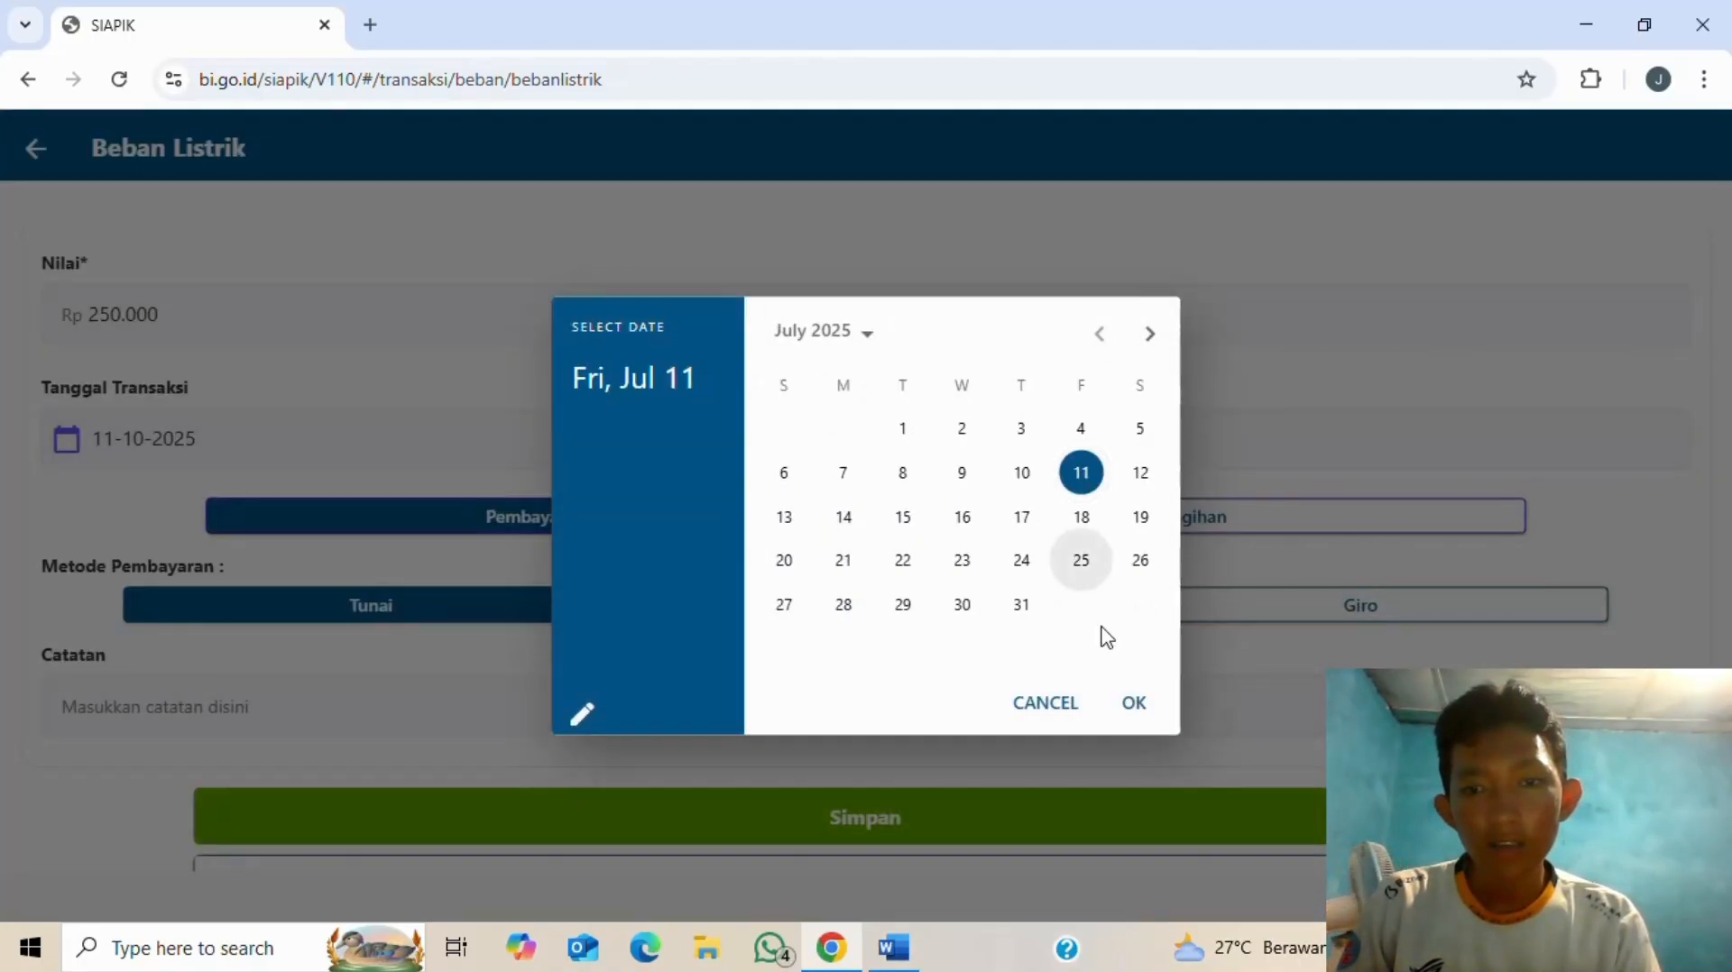
click(1133, 704)
key(alt+Tab)
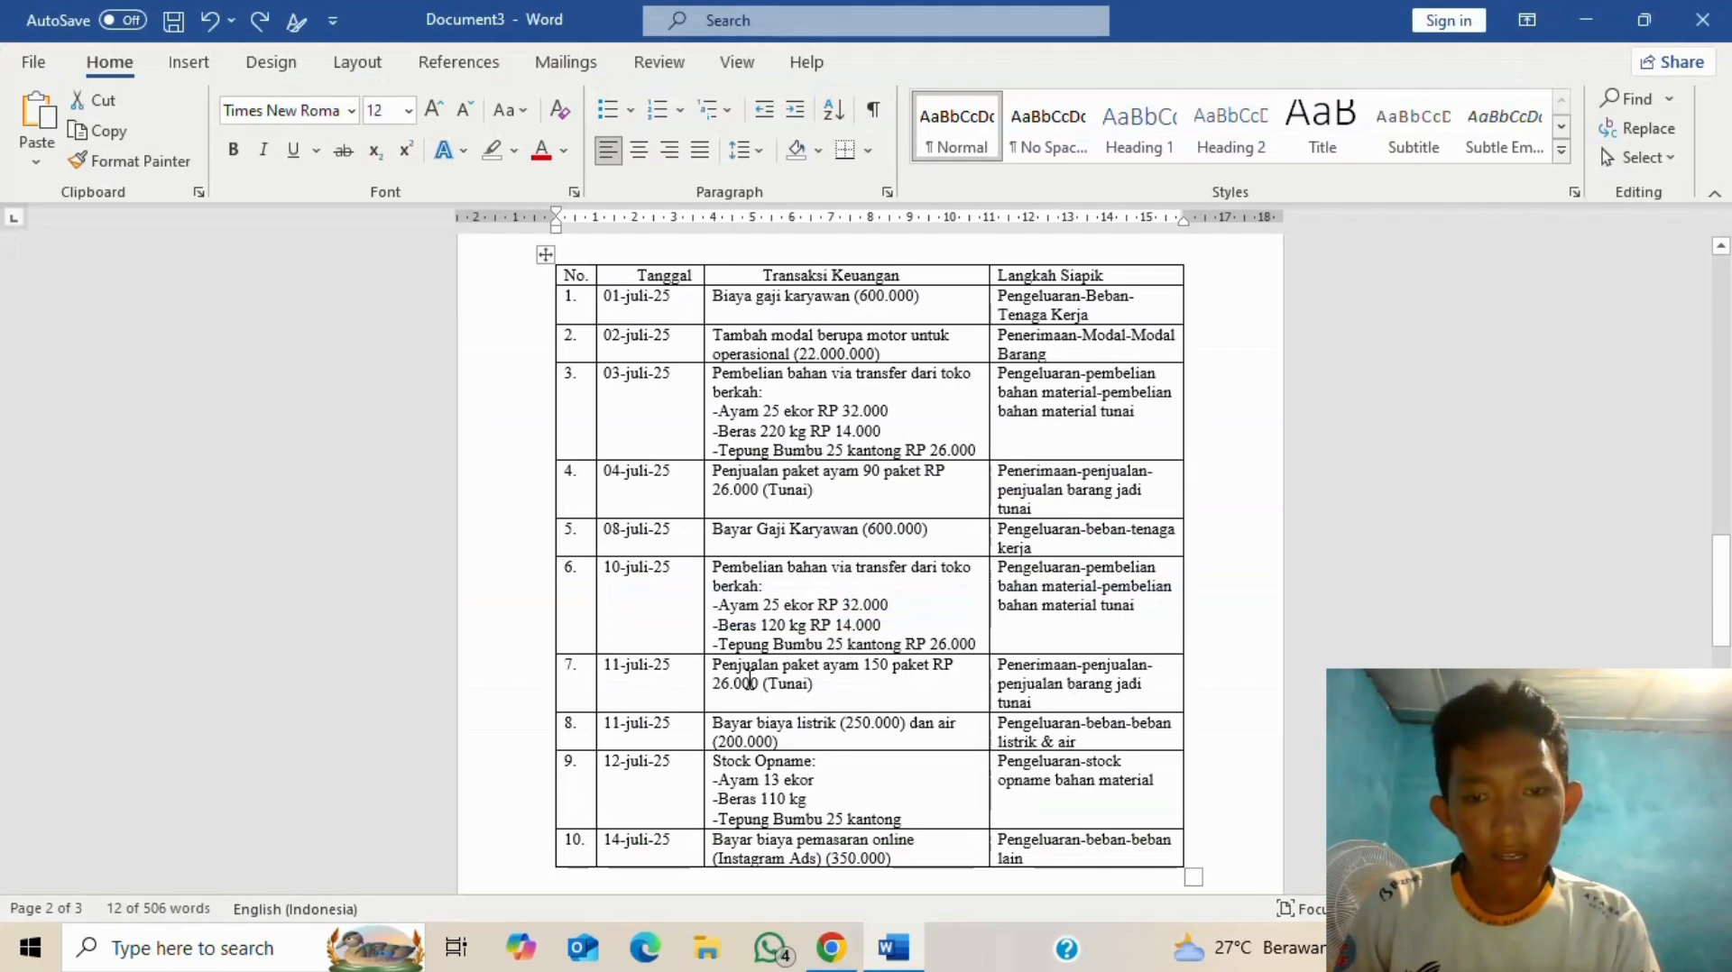
key(alt+Tab)
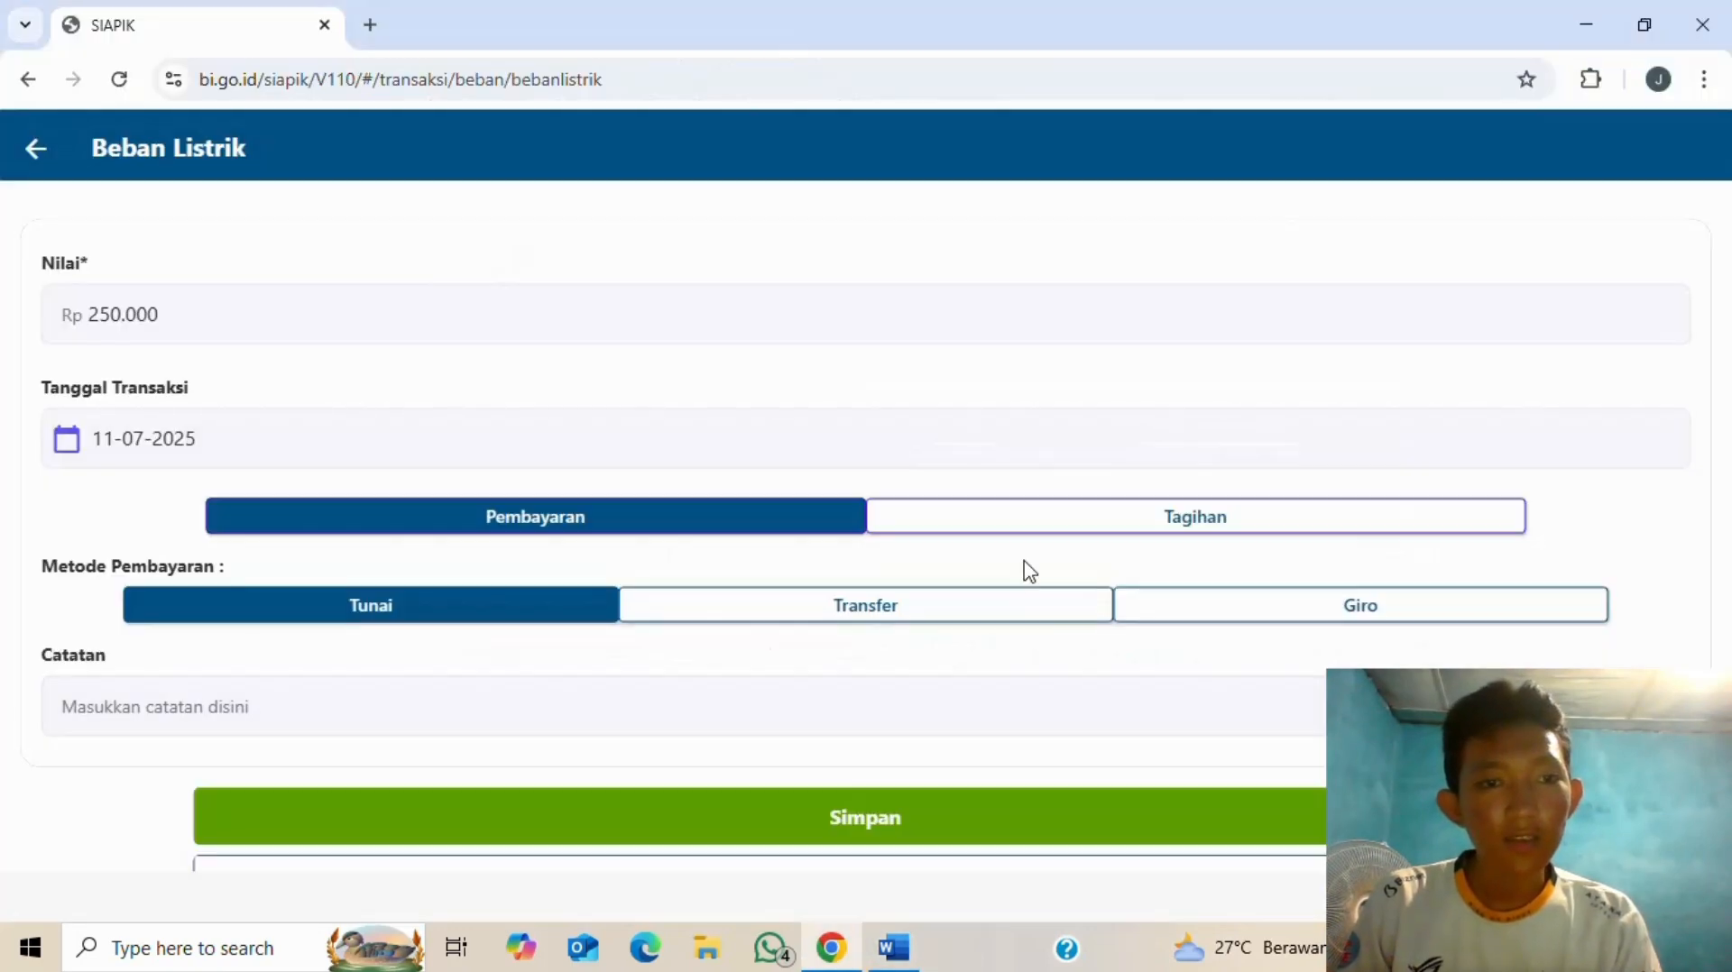
key(alt+Tab)
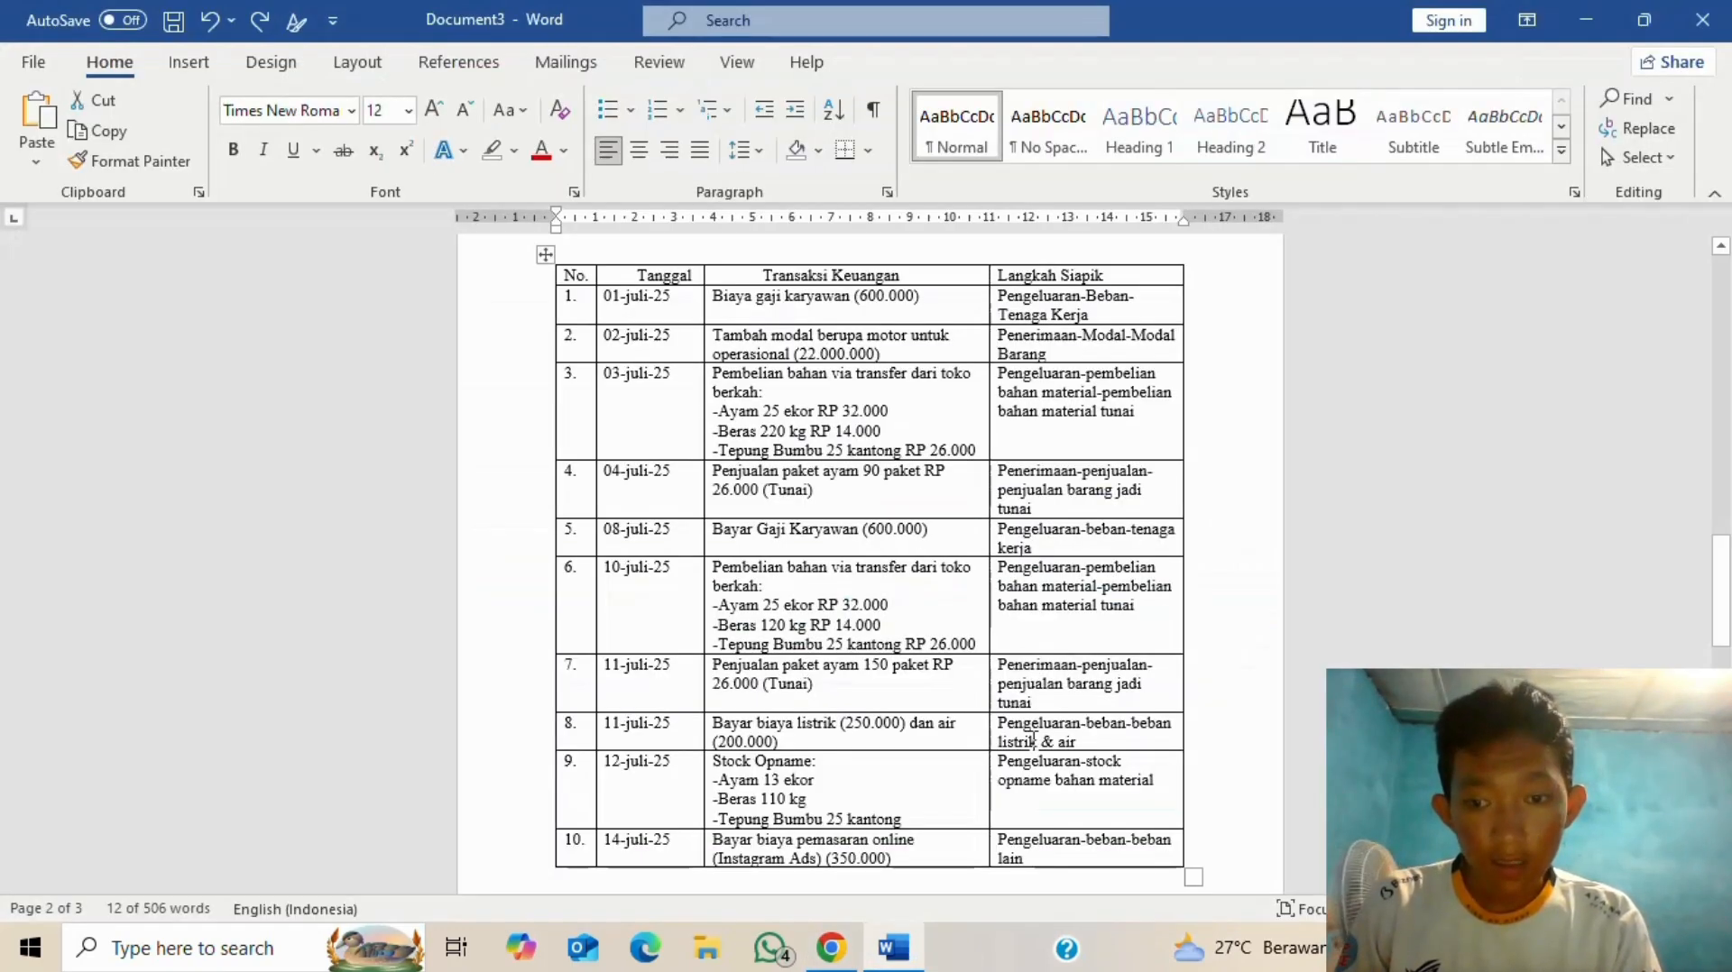
key(alt+Tab)
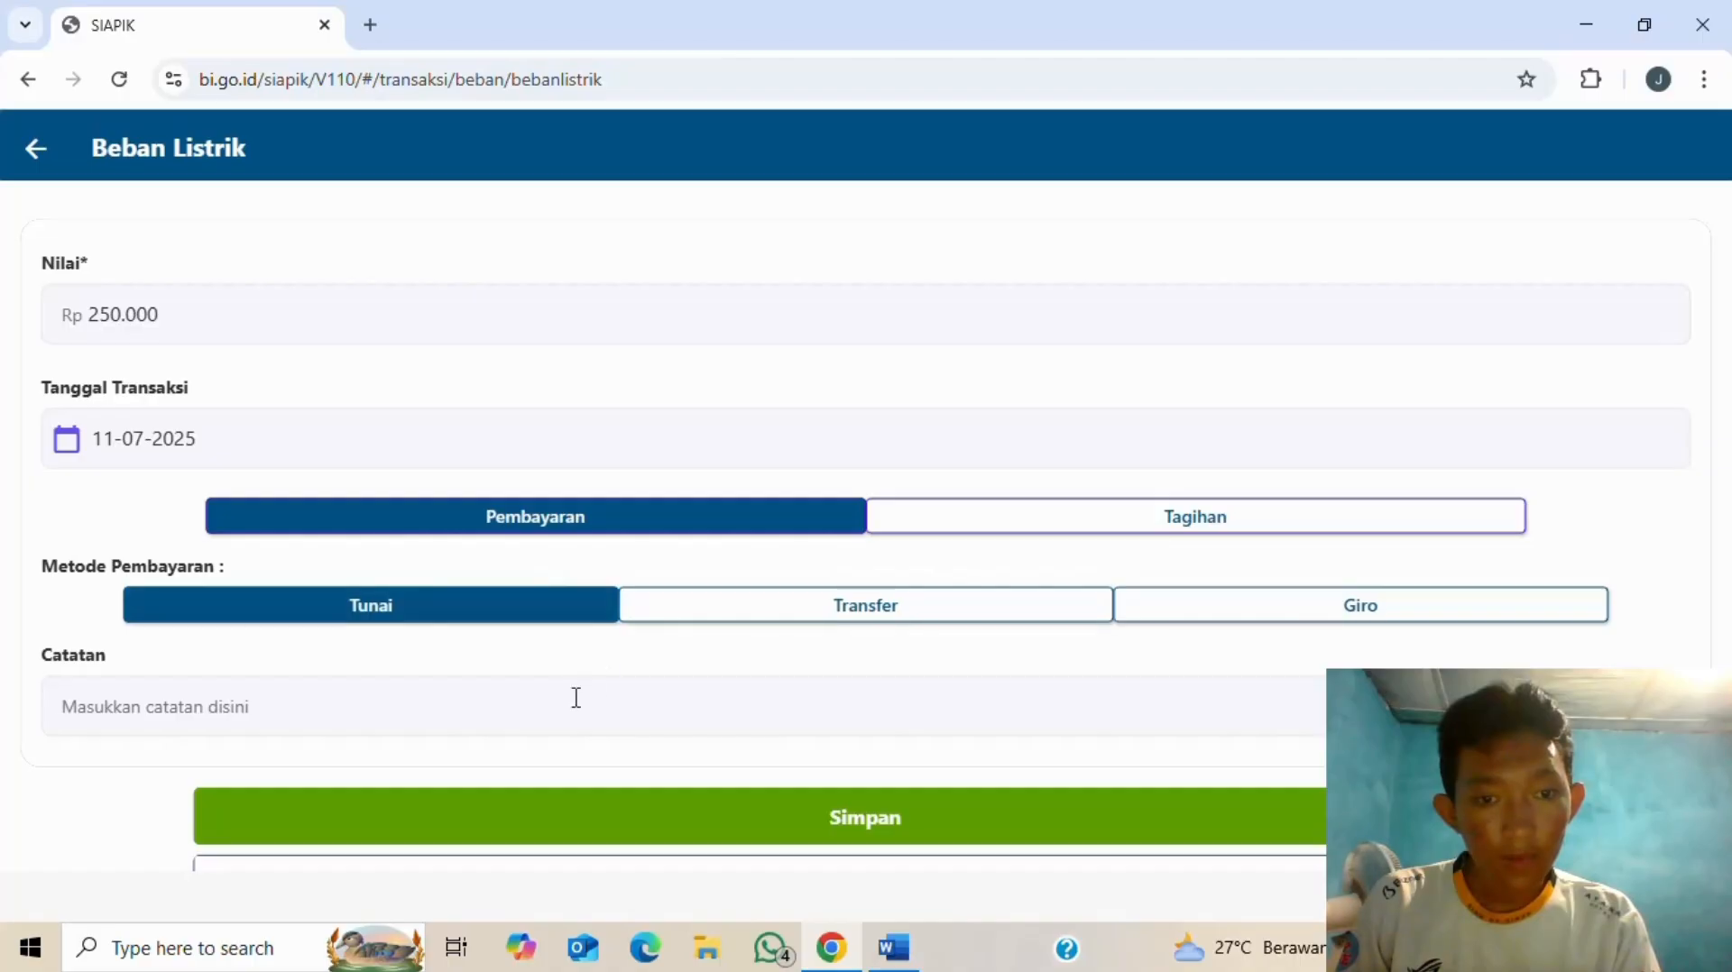
- Add the note 'pembayaran biaya listrik', save the expense, and return to the Transaksi menu
click(568, 718)
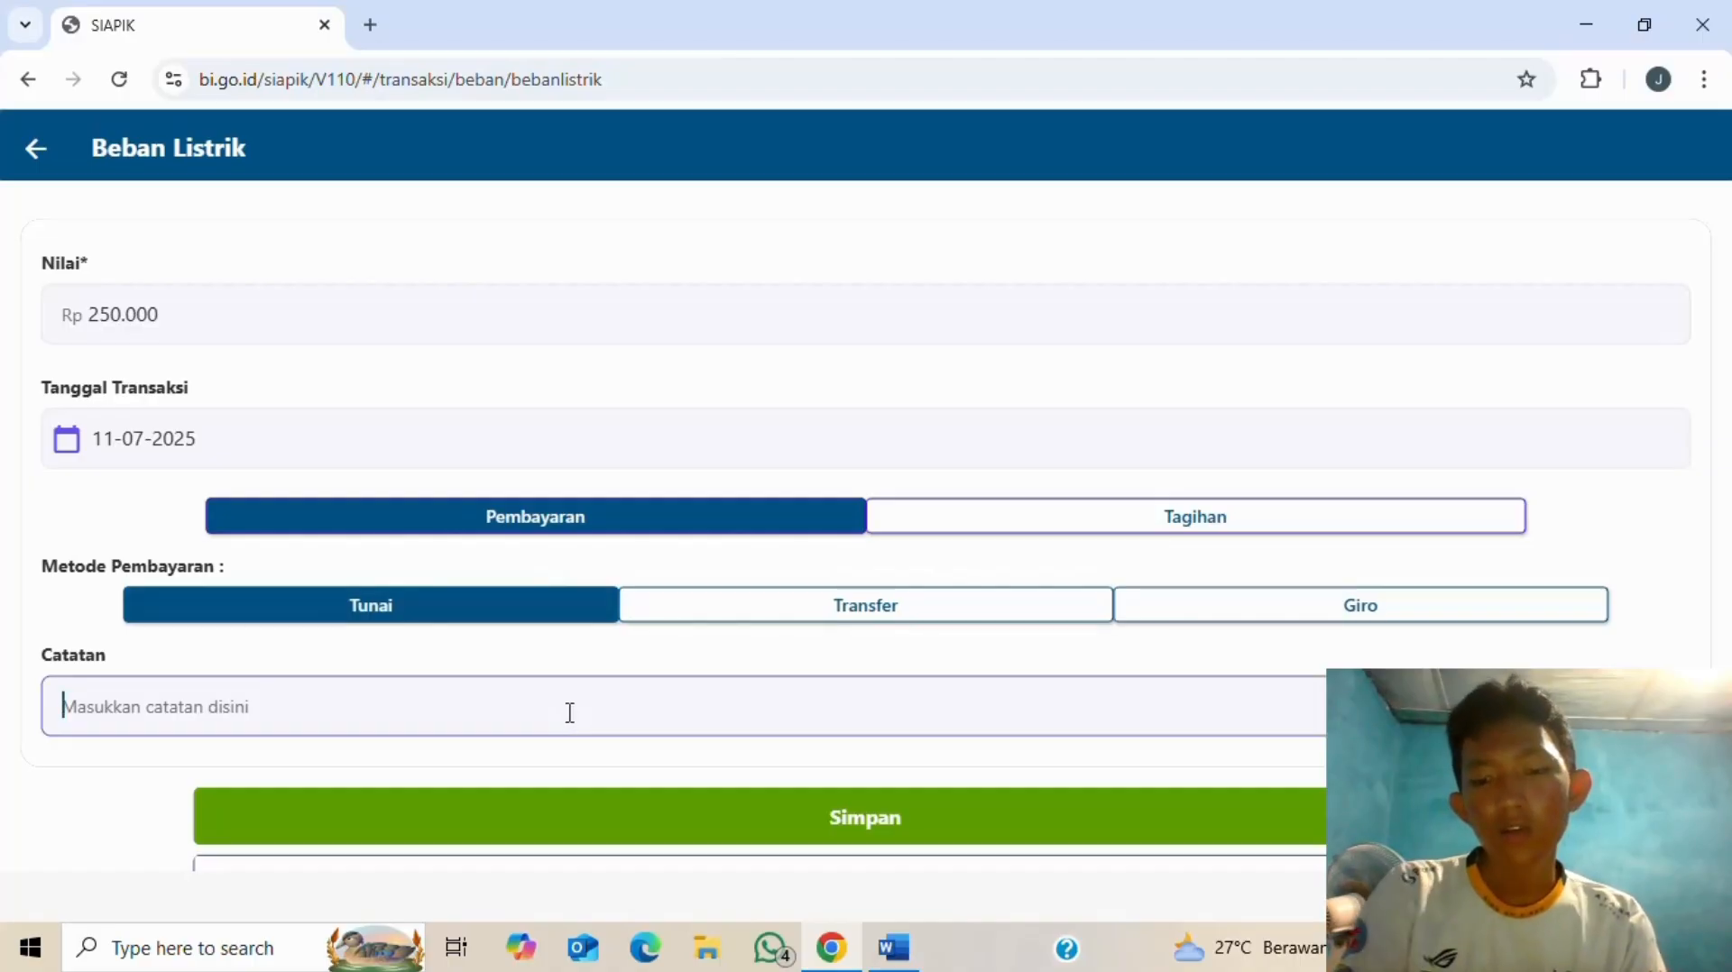
text(pembaya)
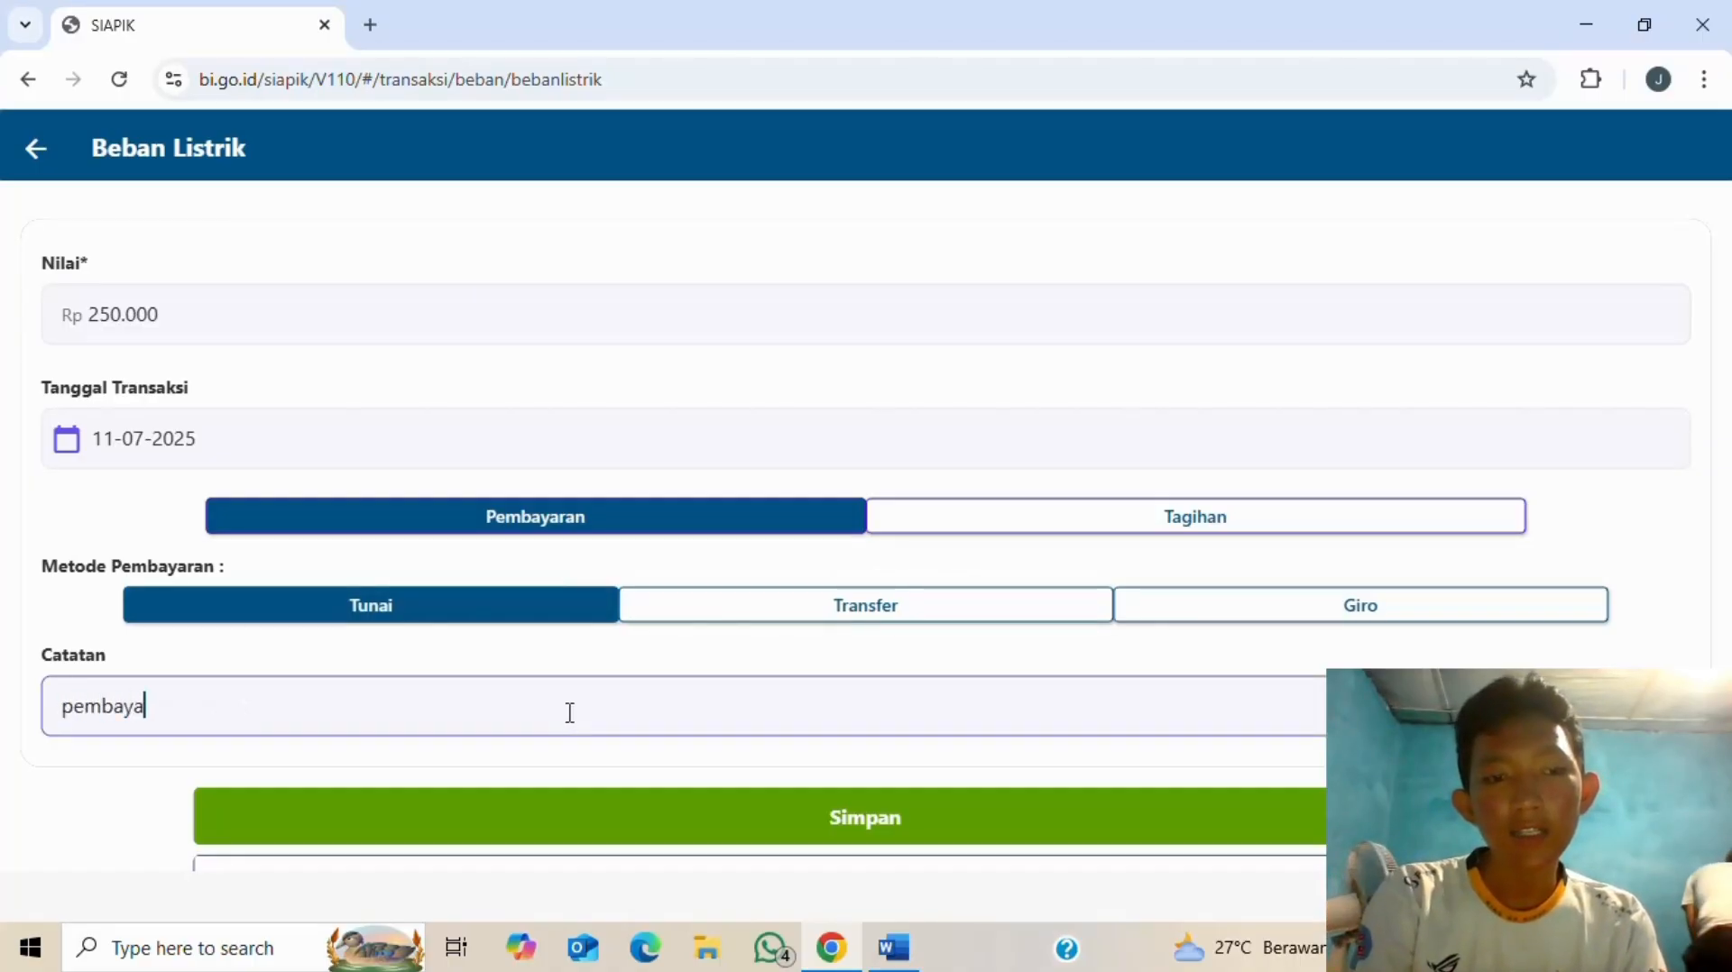
text(ran biaya )
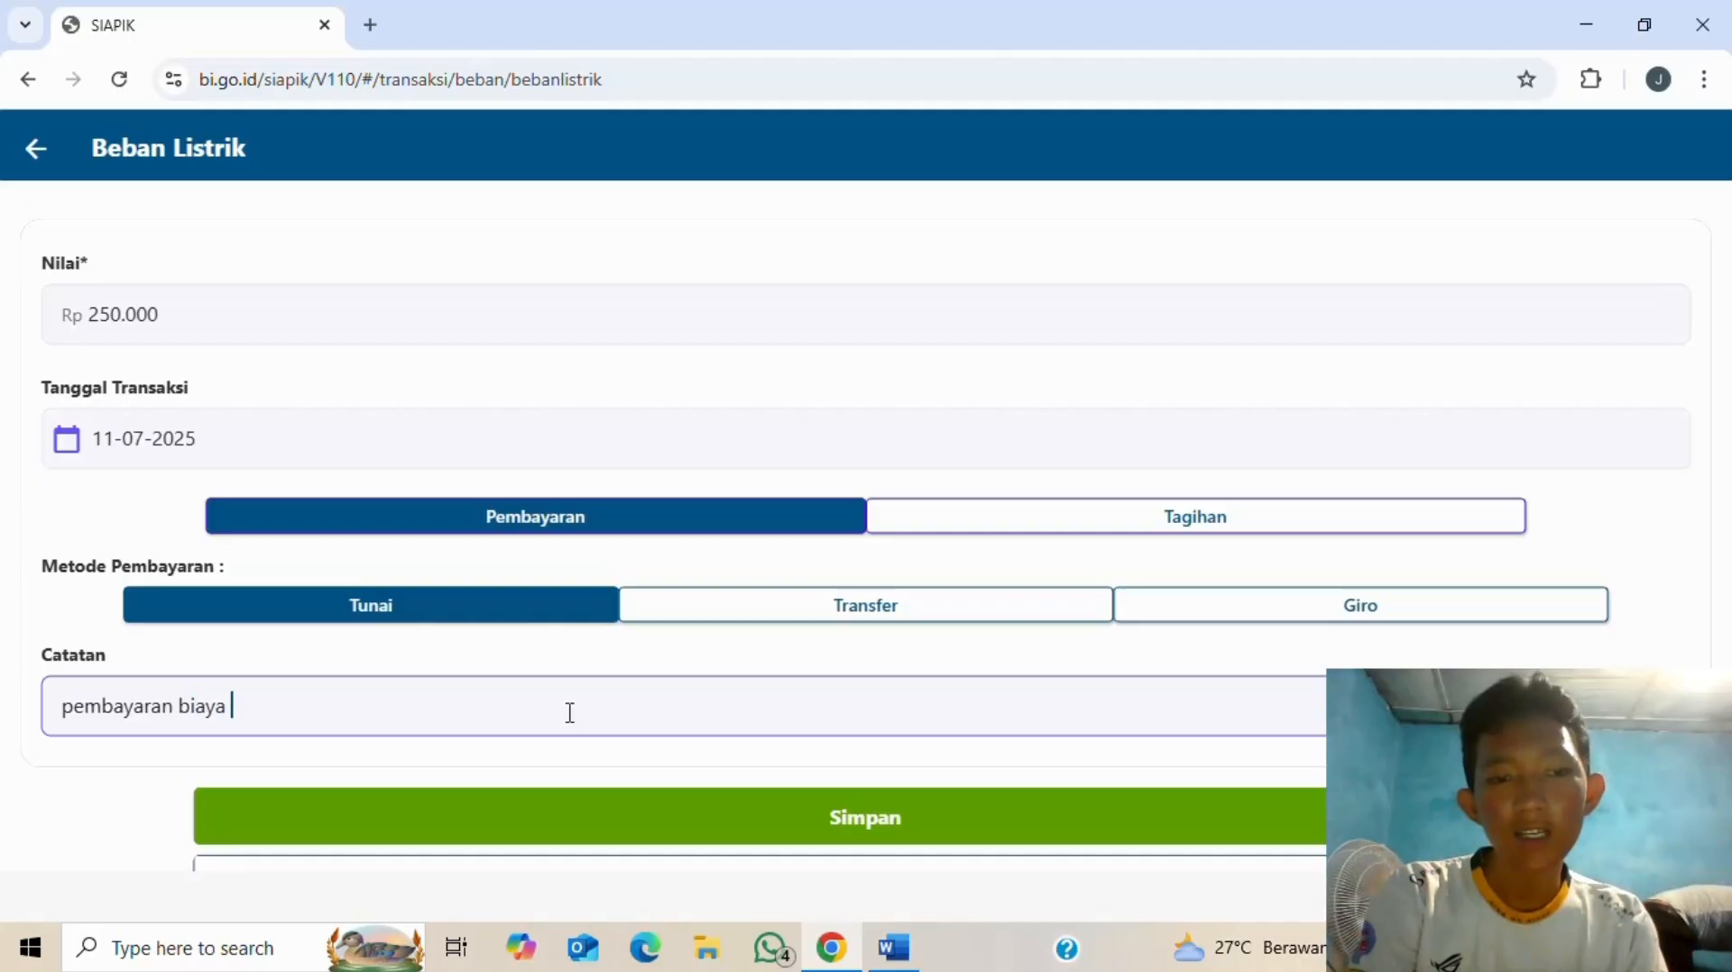
text(listyri)
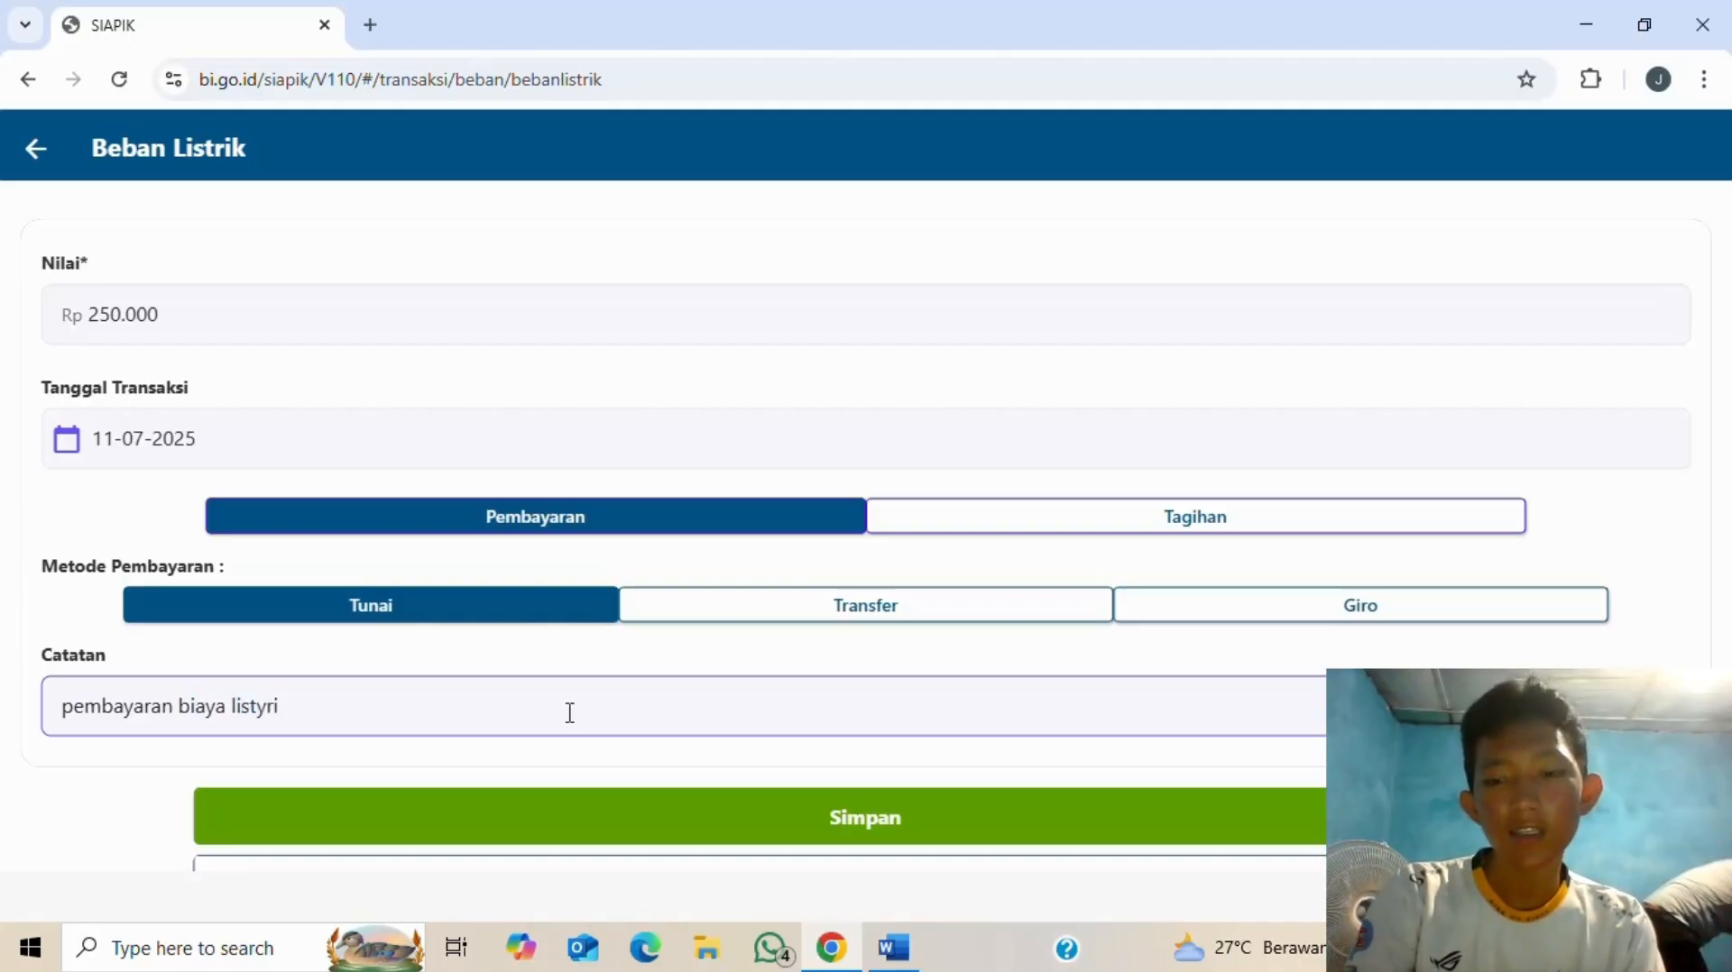
key(BackSpace)
key(BackSpace)
key(BackSpace)
text(rik)
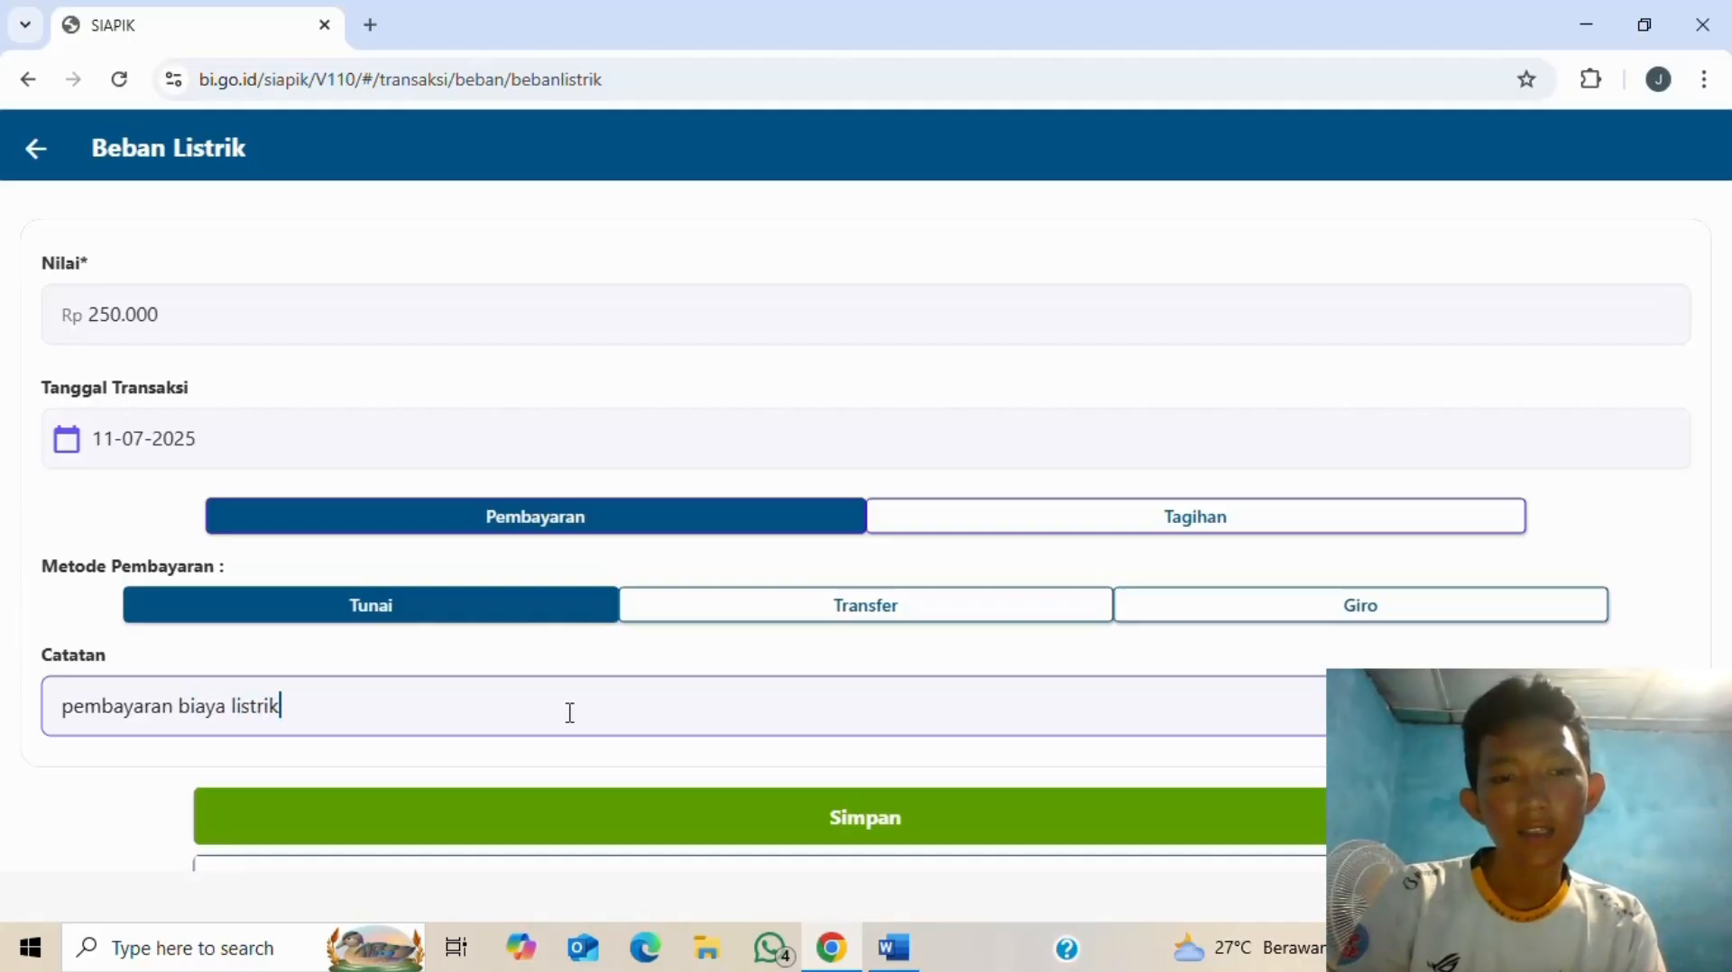
click(818, 825)
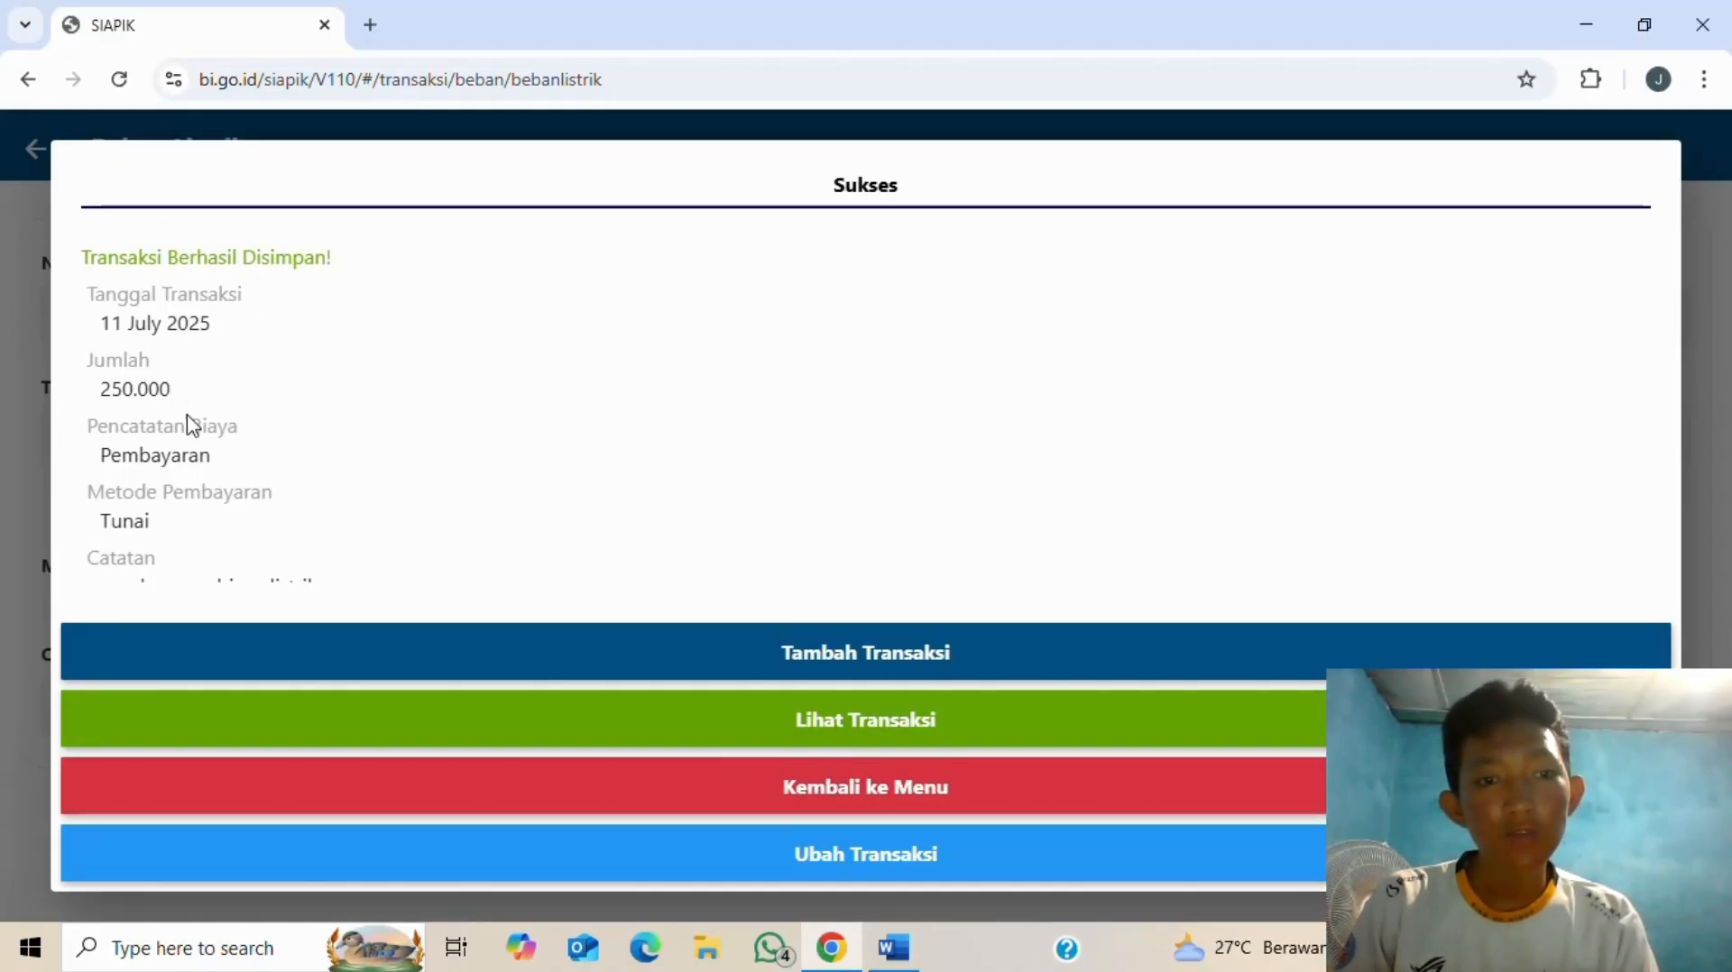
scroll(213, 451, down, 1)
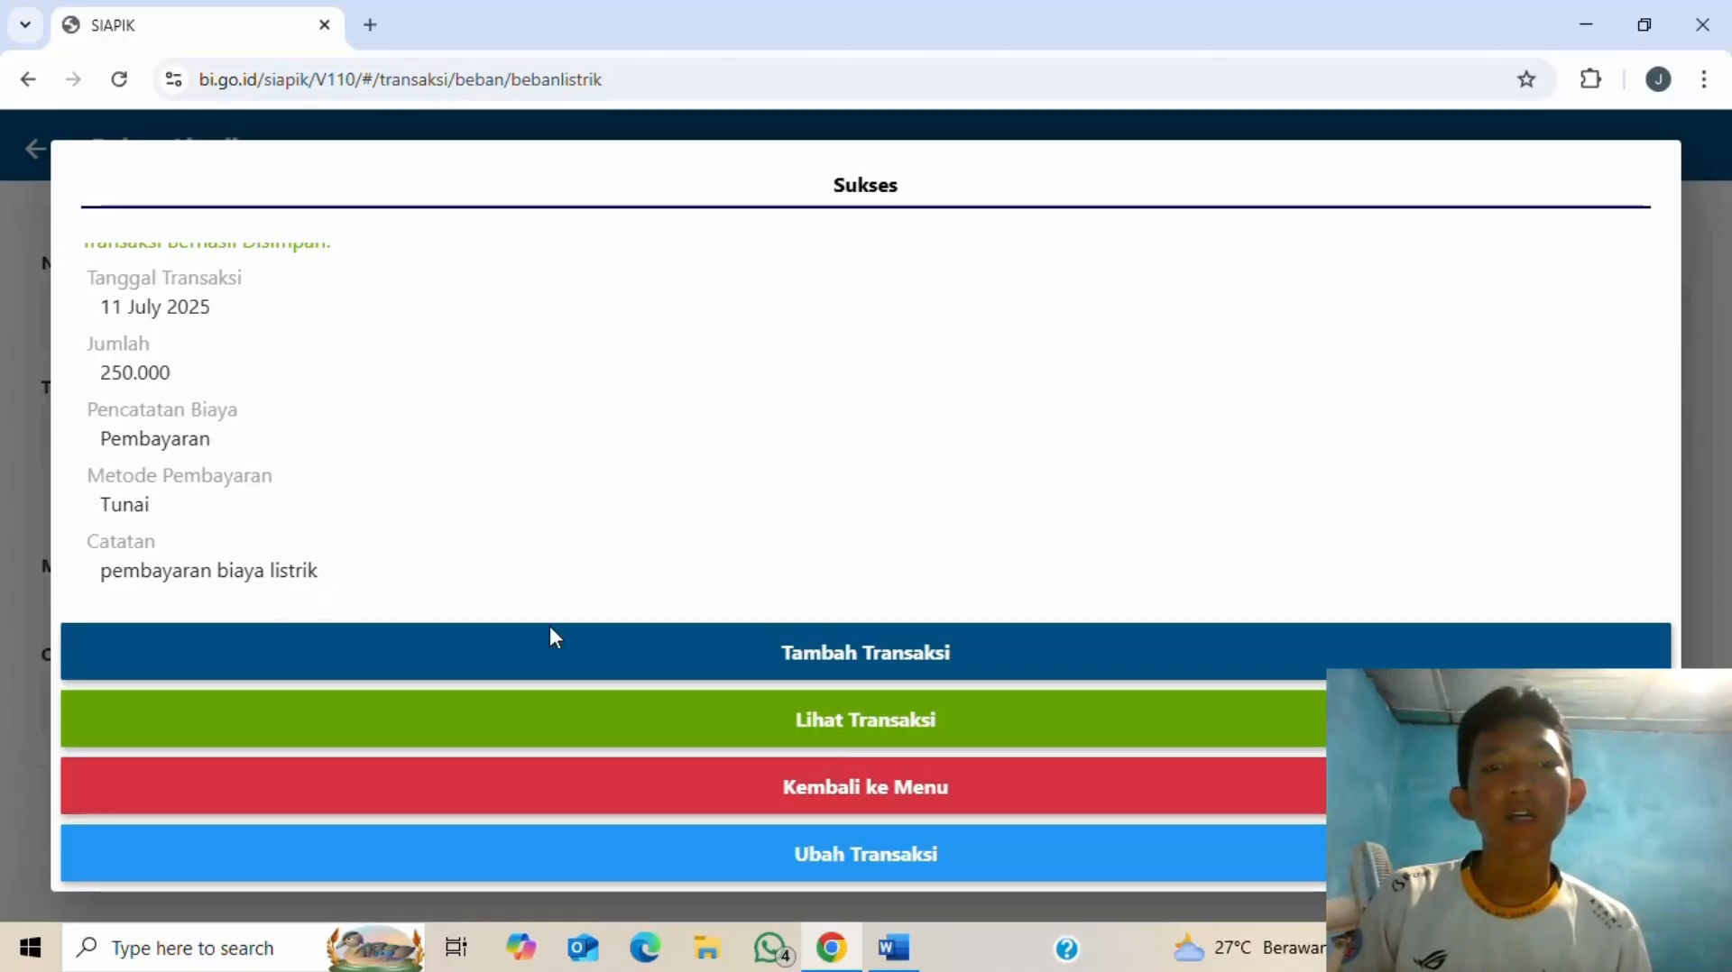
click(918, 792)
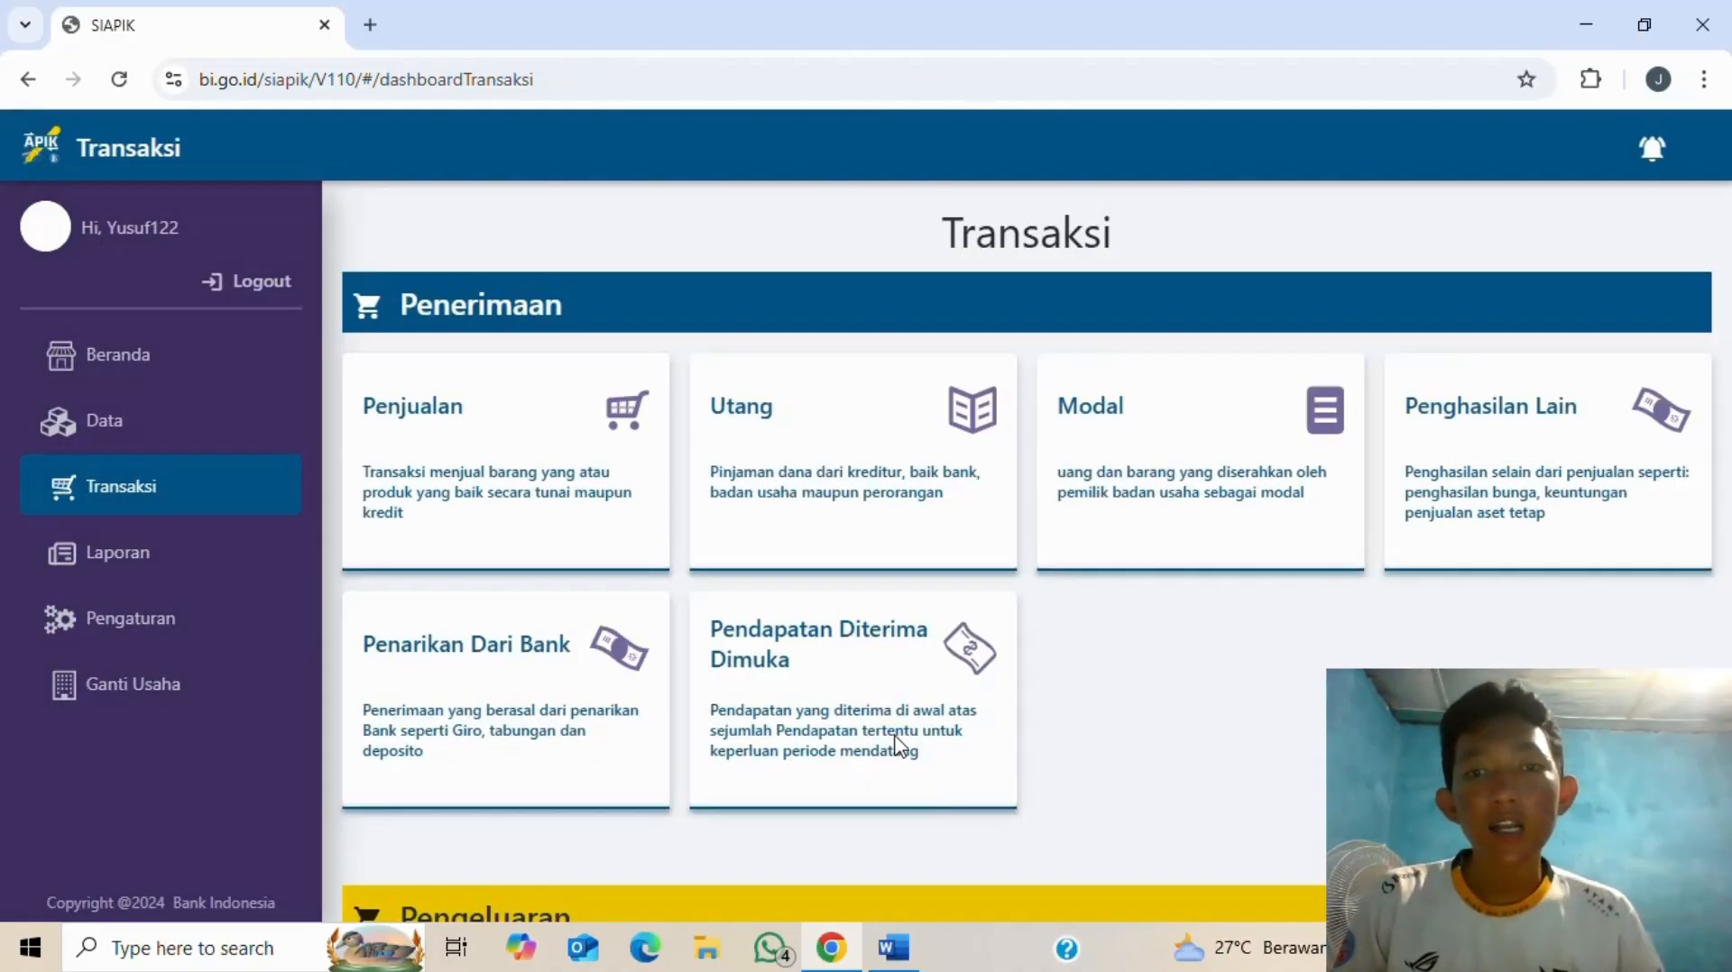
- Check the Word table, then open the Beban Air form under Pengeluaran > Beban in SIAPIK
key(alt+Tab)
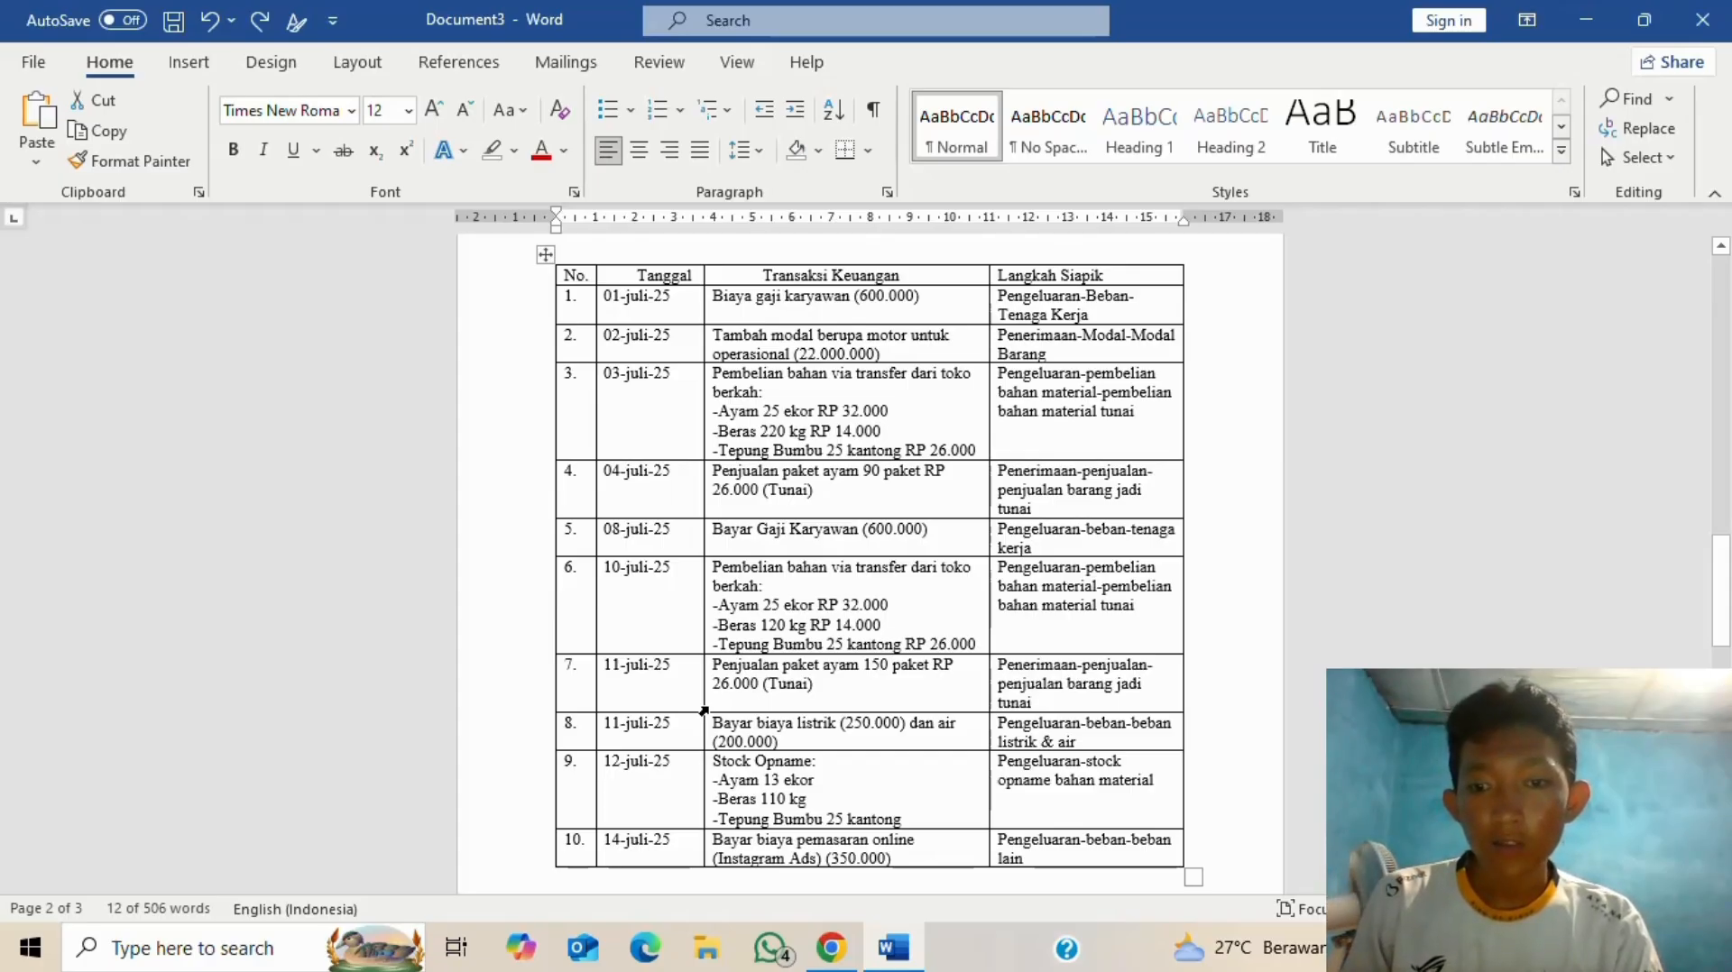
click(1181, 702)
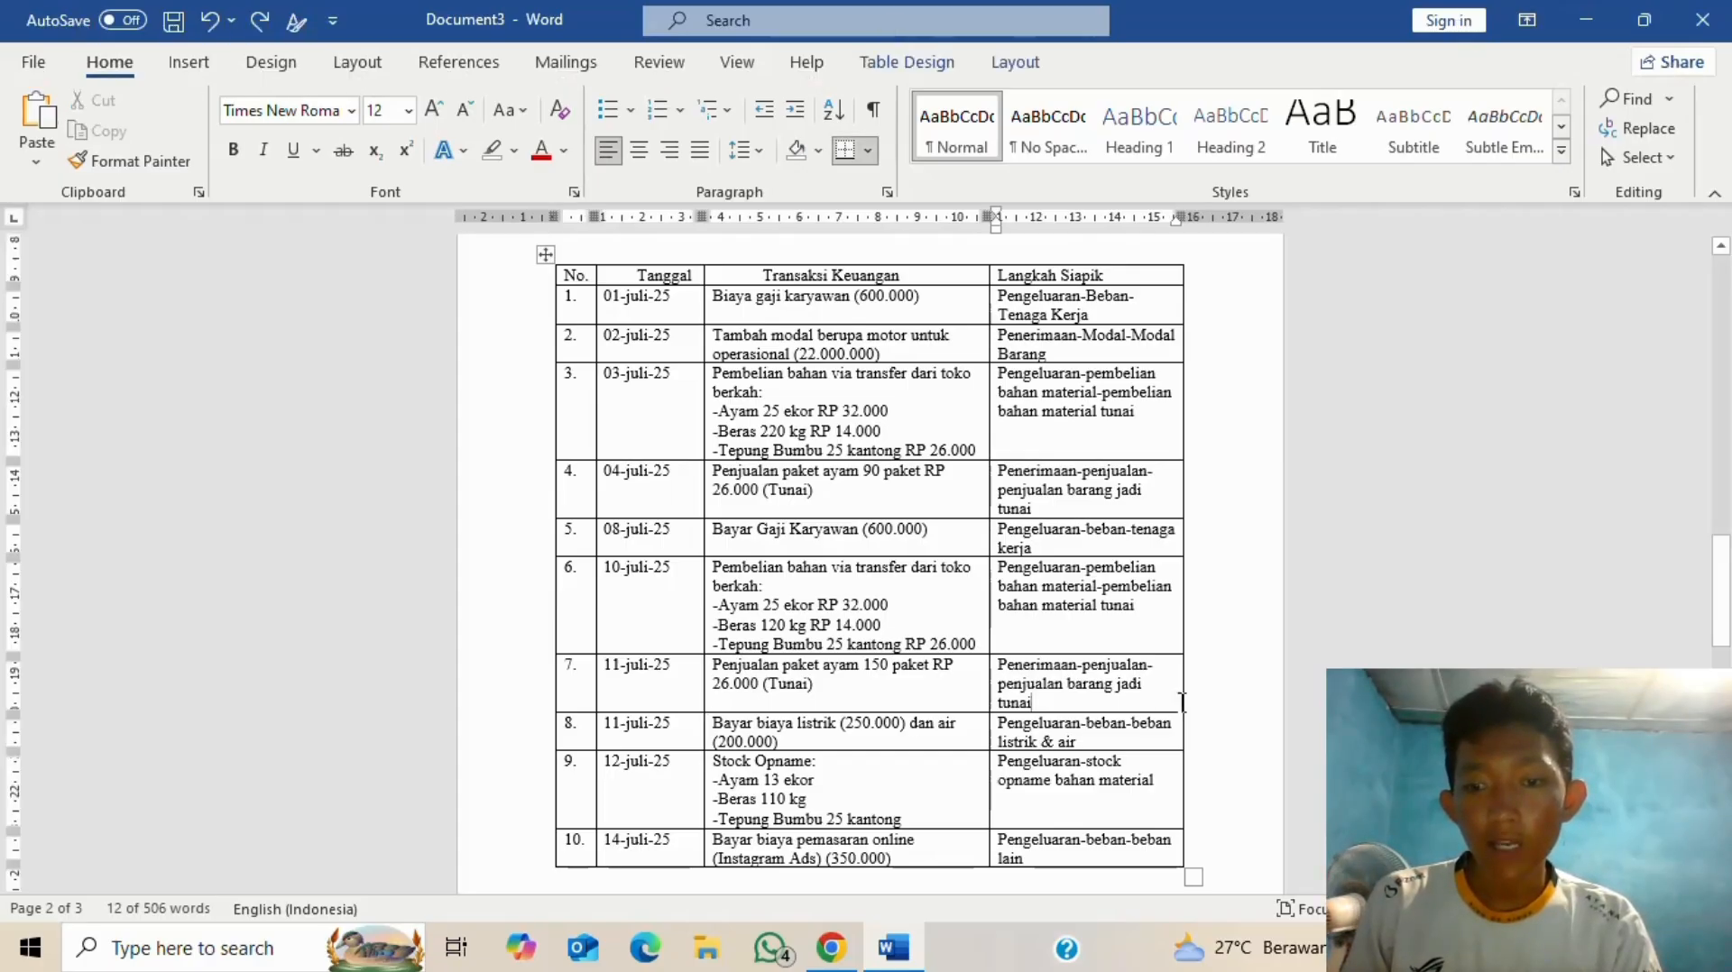
key(alt+Tab)
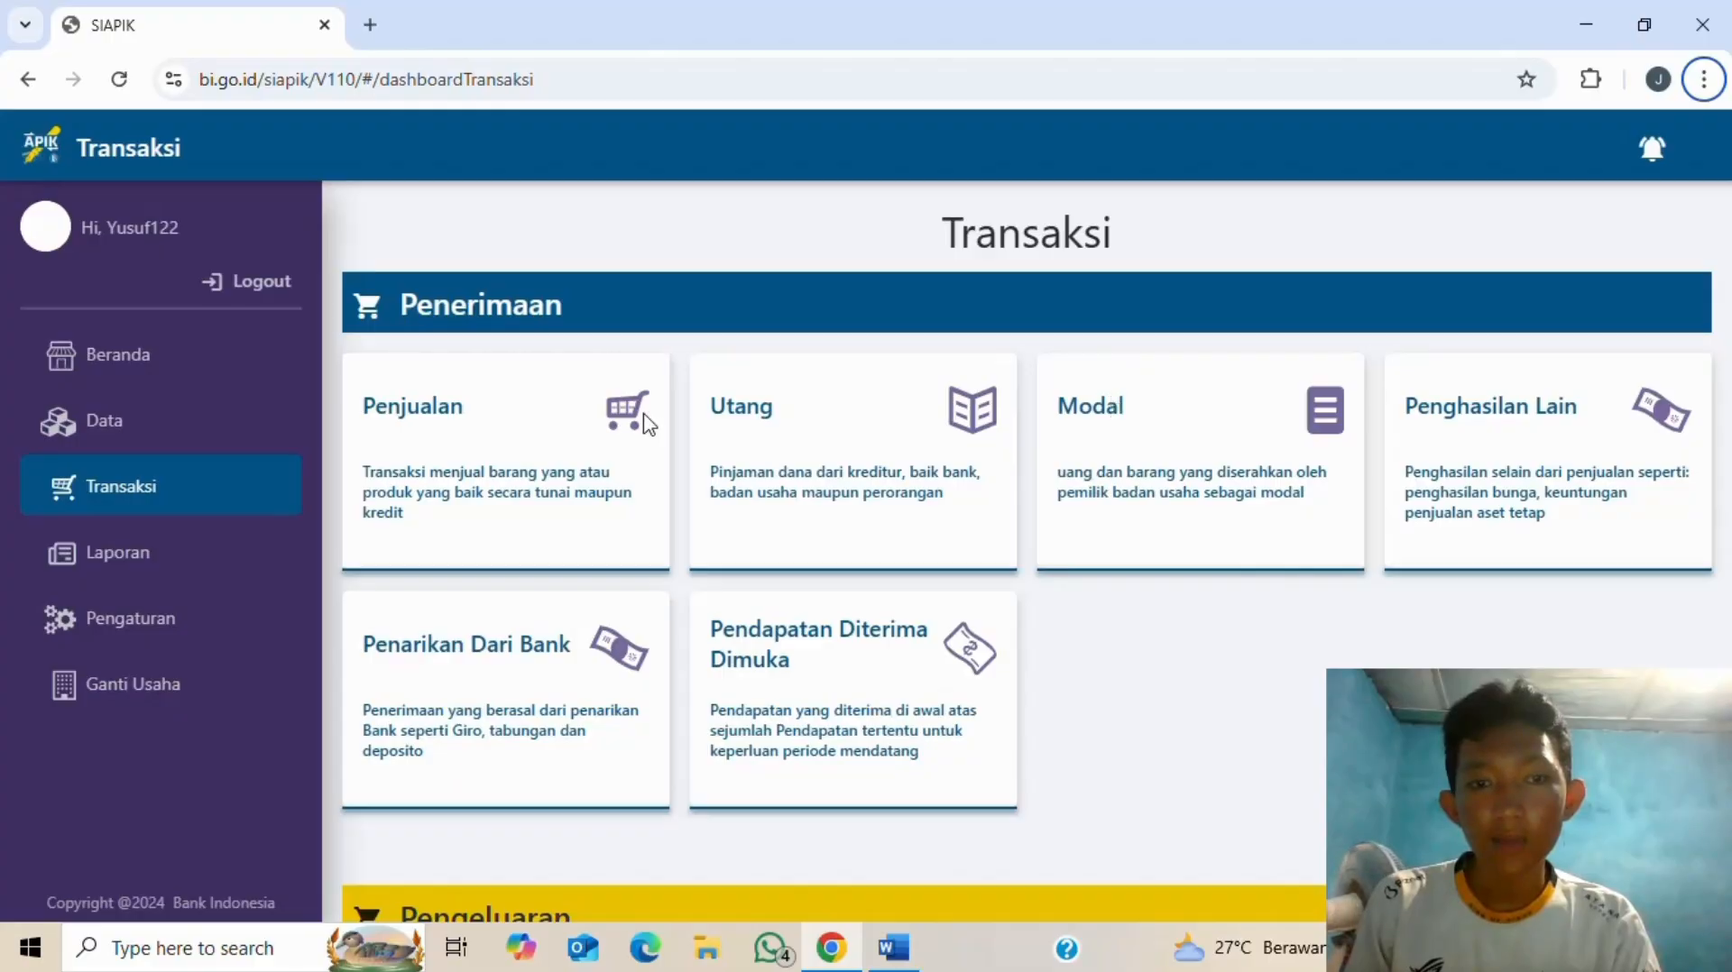
scroll(659, 478, down, 3)
scroll(641, 574, down, 4)
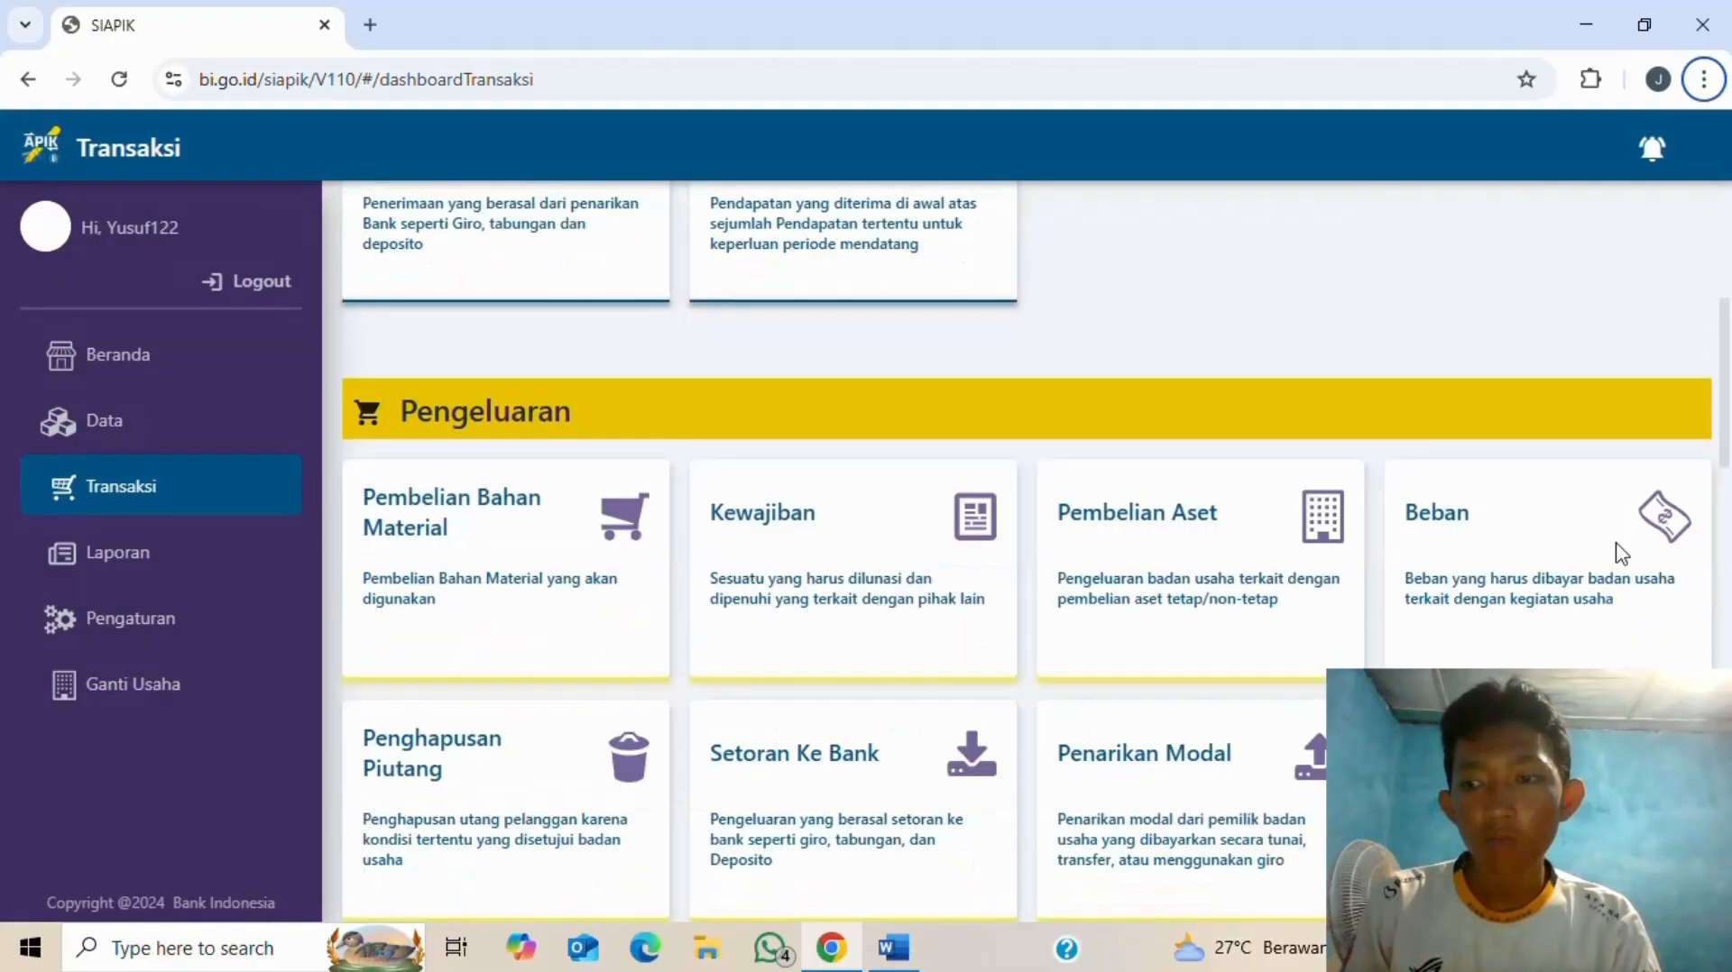
click(1604, 517)
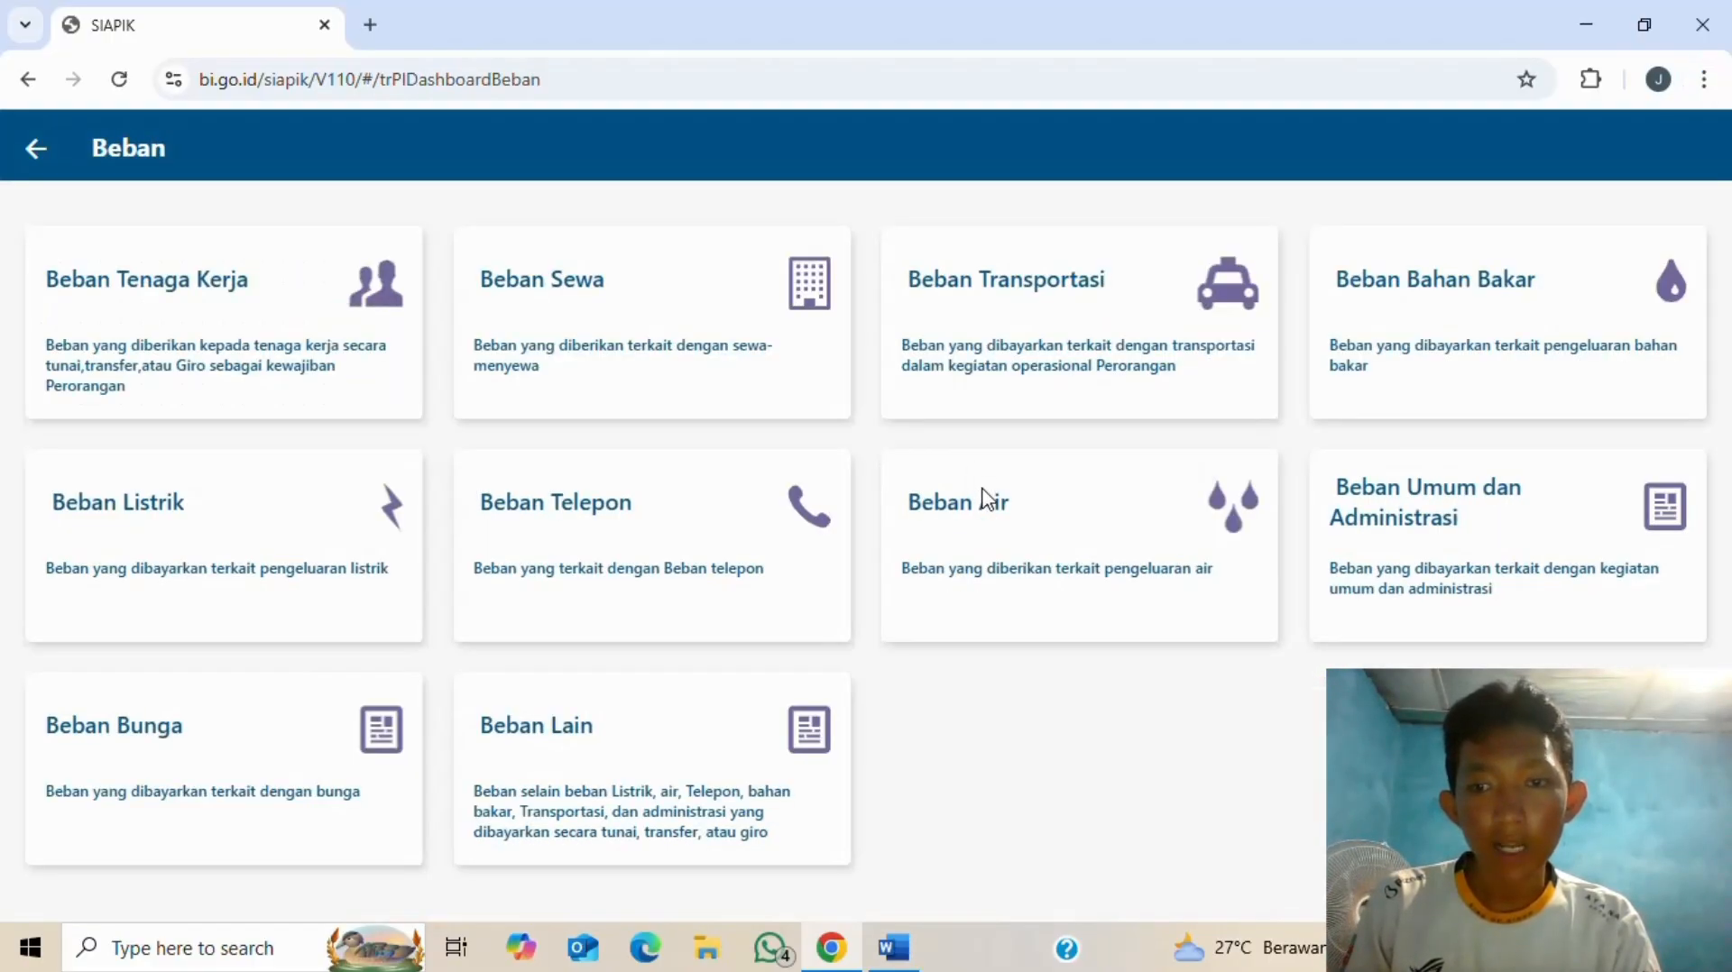
click(987, 499)
- Enter 200.000 as the water expense amount
click(364, 315)
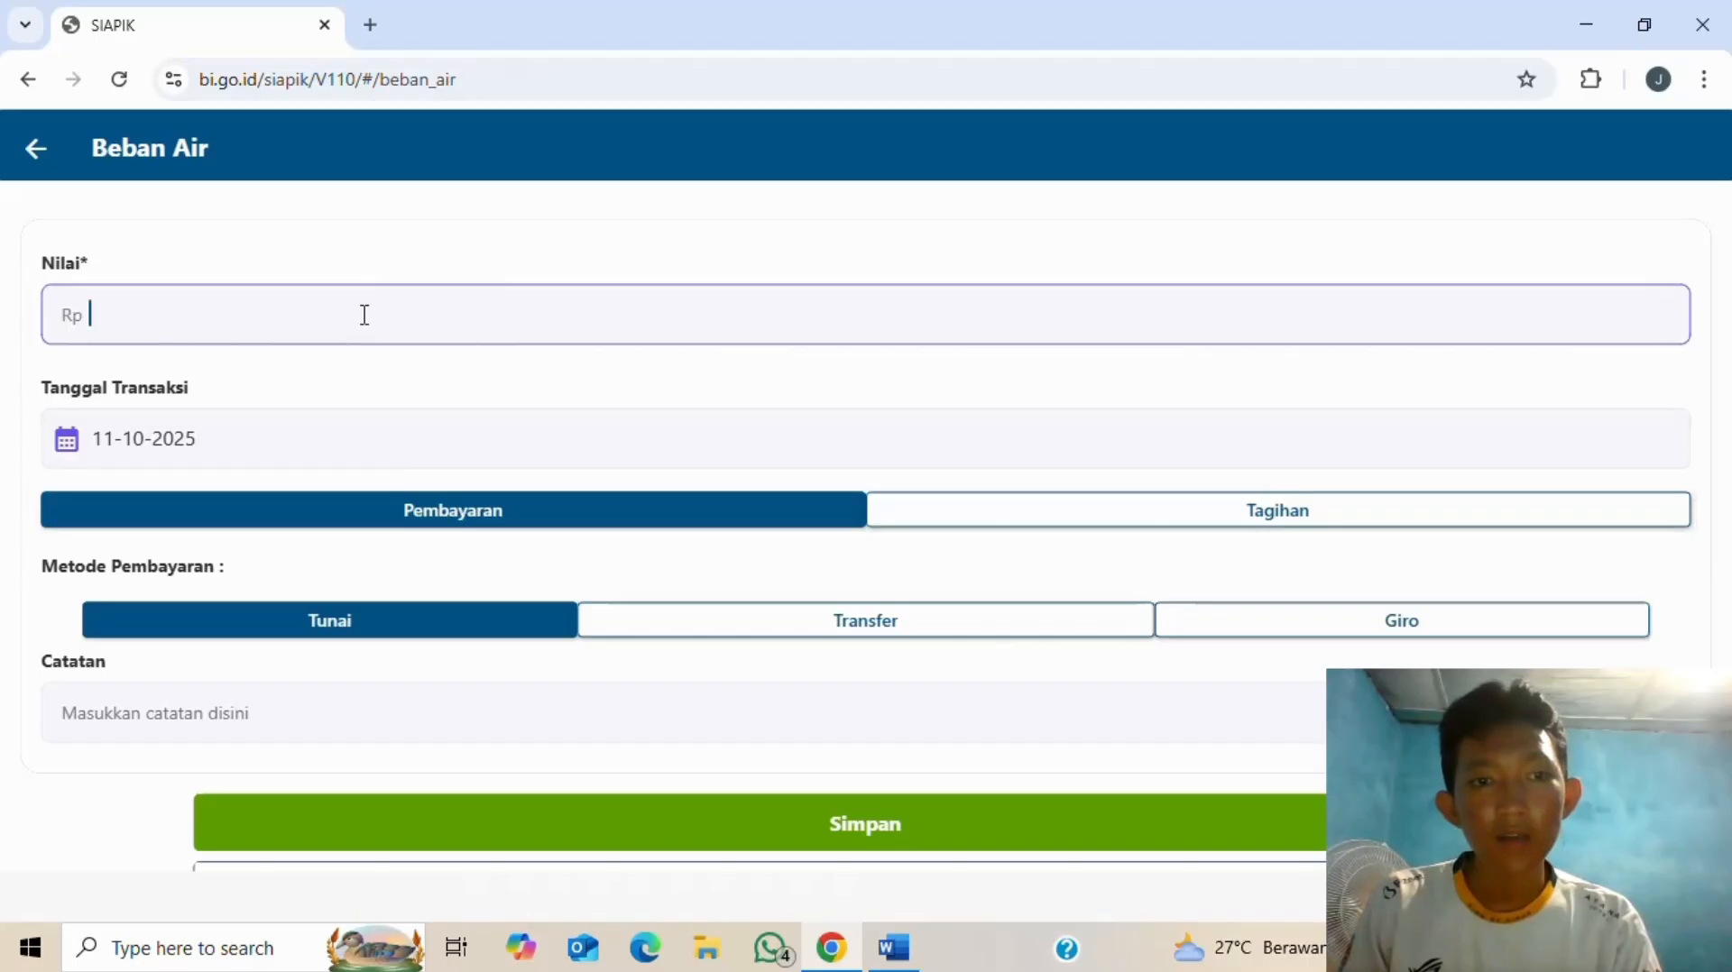
key(alt+Tab)
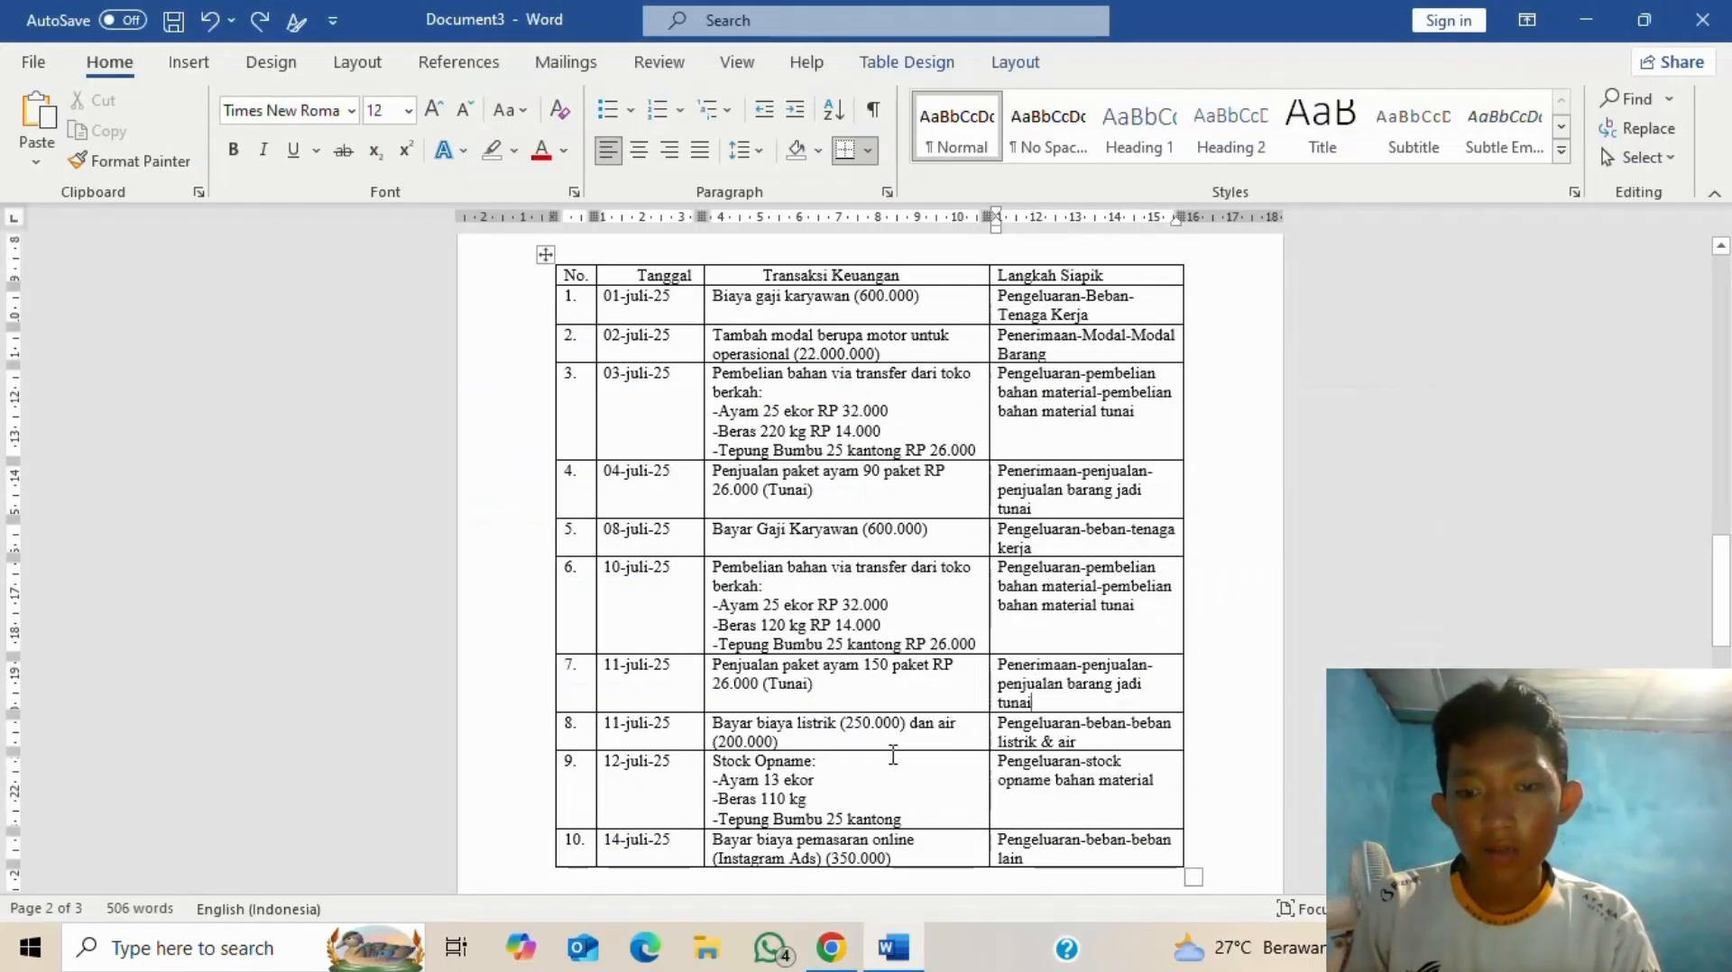
key(alt+Tab)
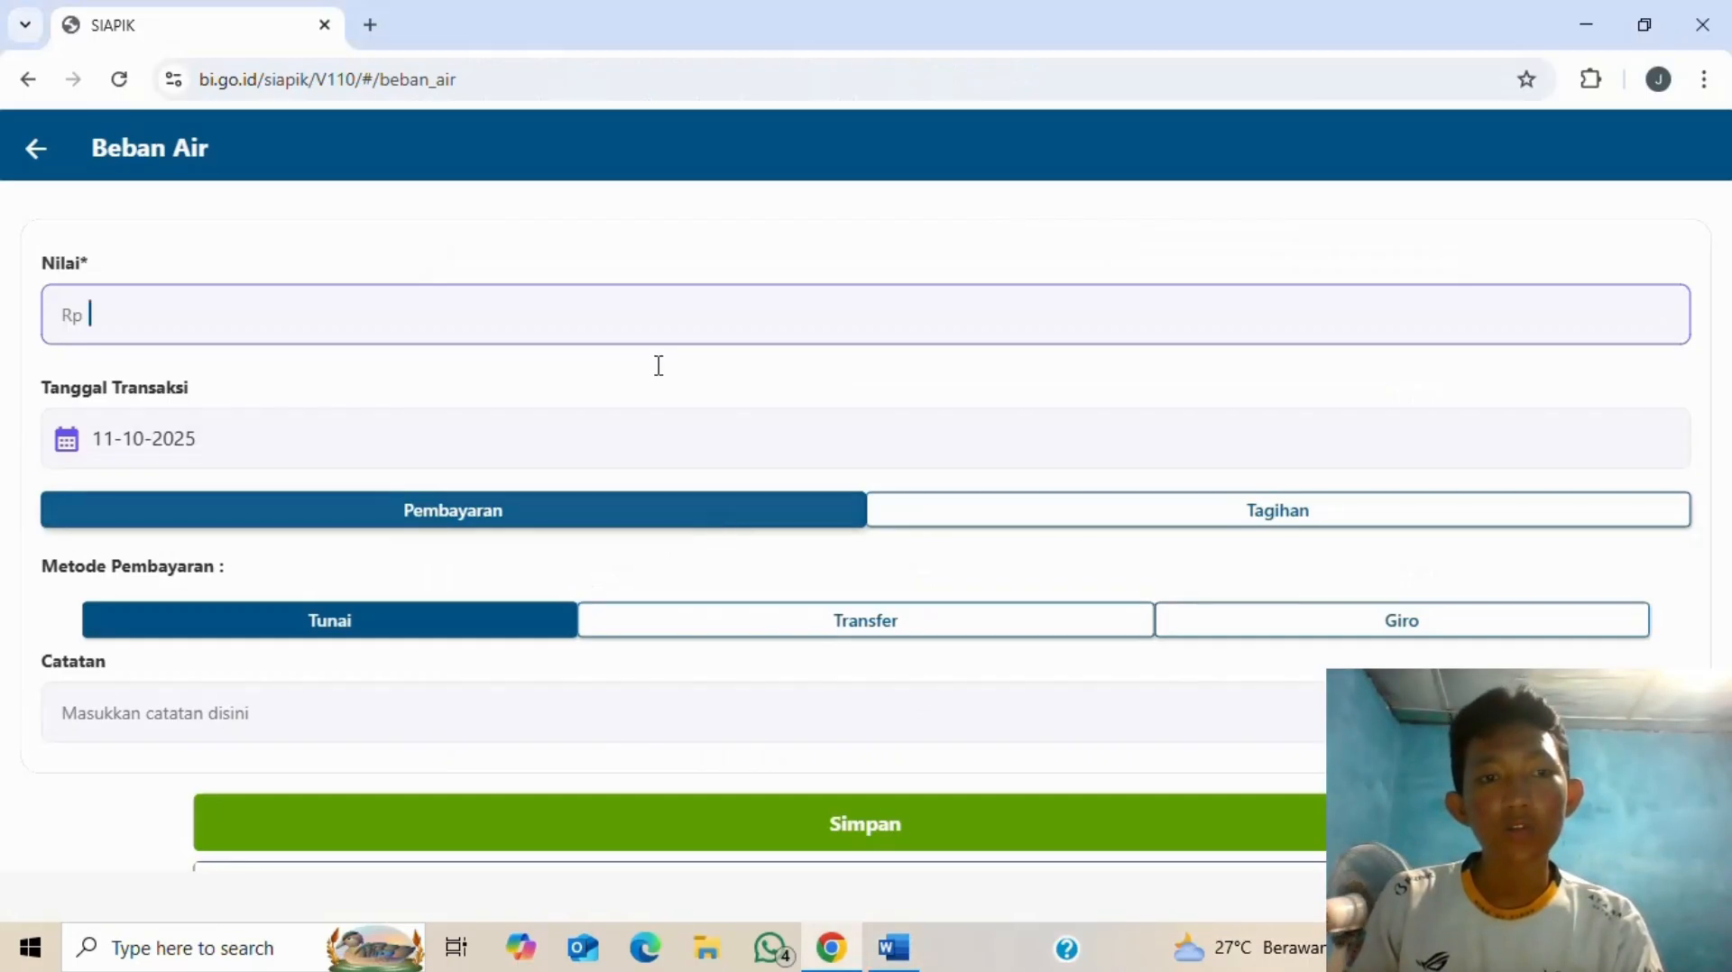
text(200.00)
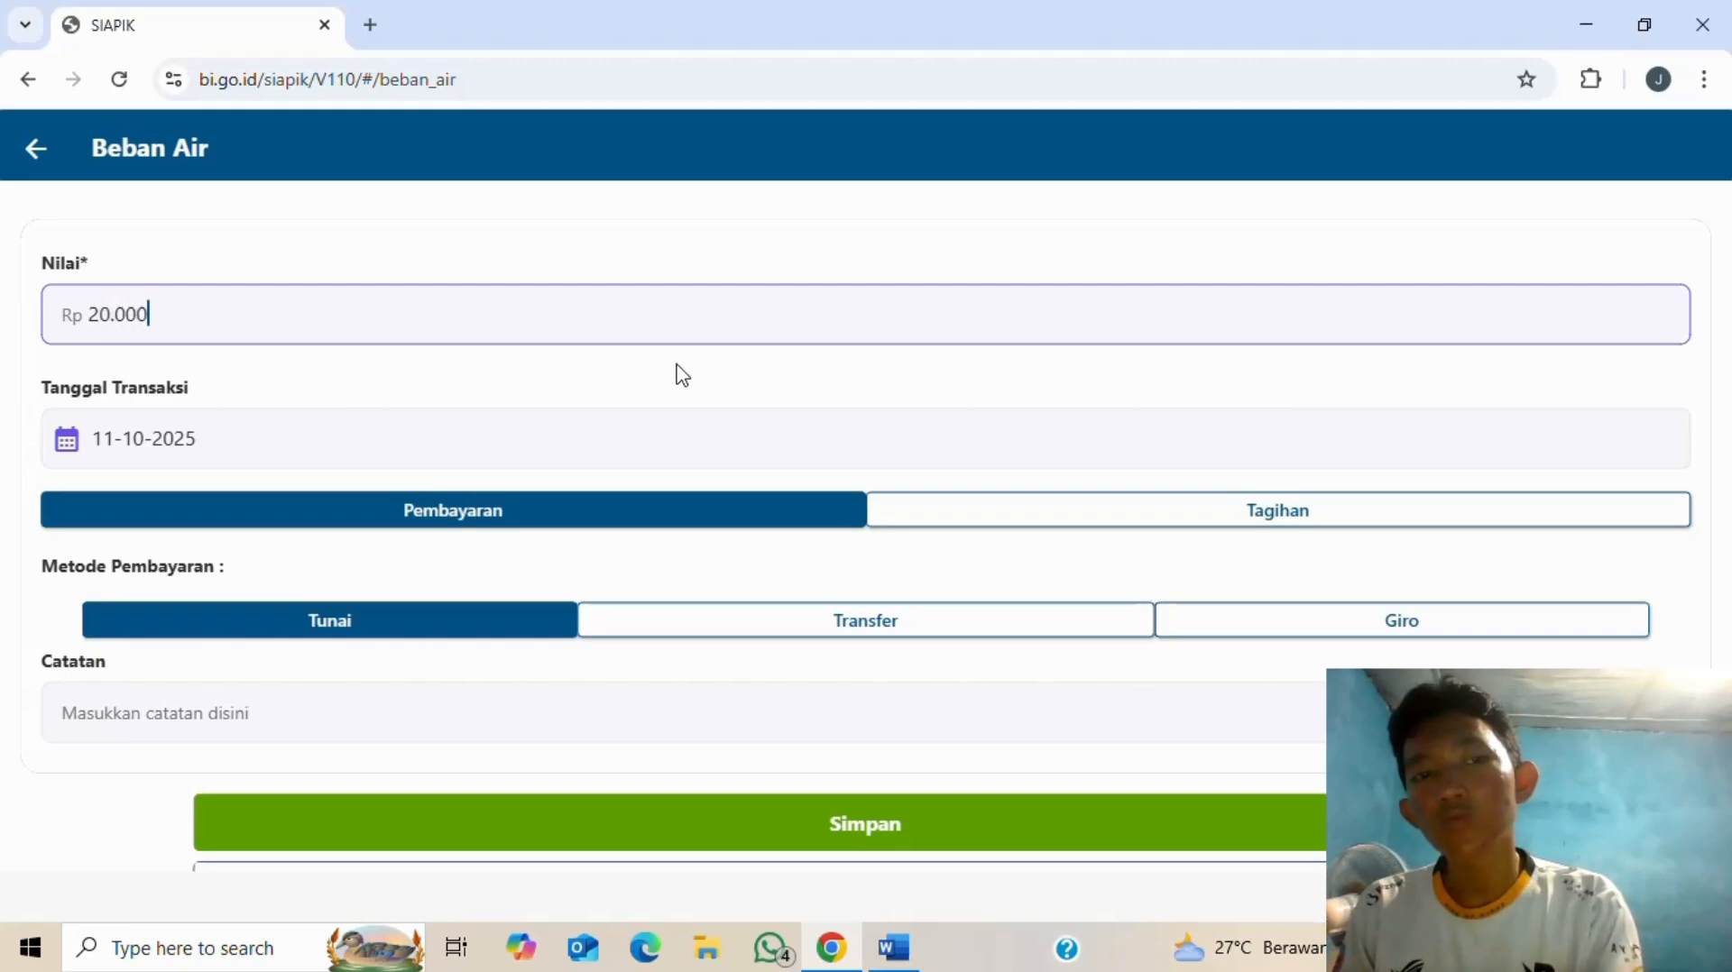
text(0)
- Set the water expense's transaction date to 11-07-2025 using the calendar
click(565, 448)
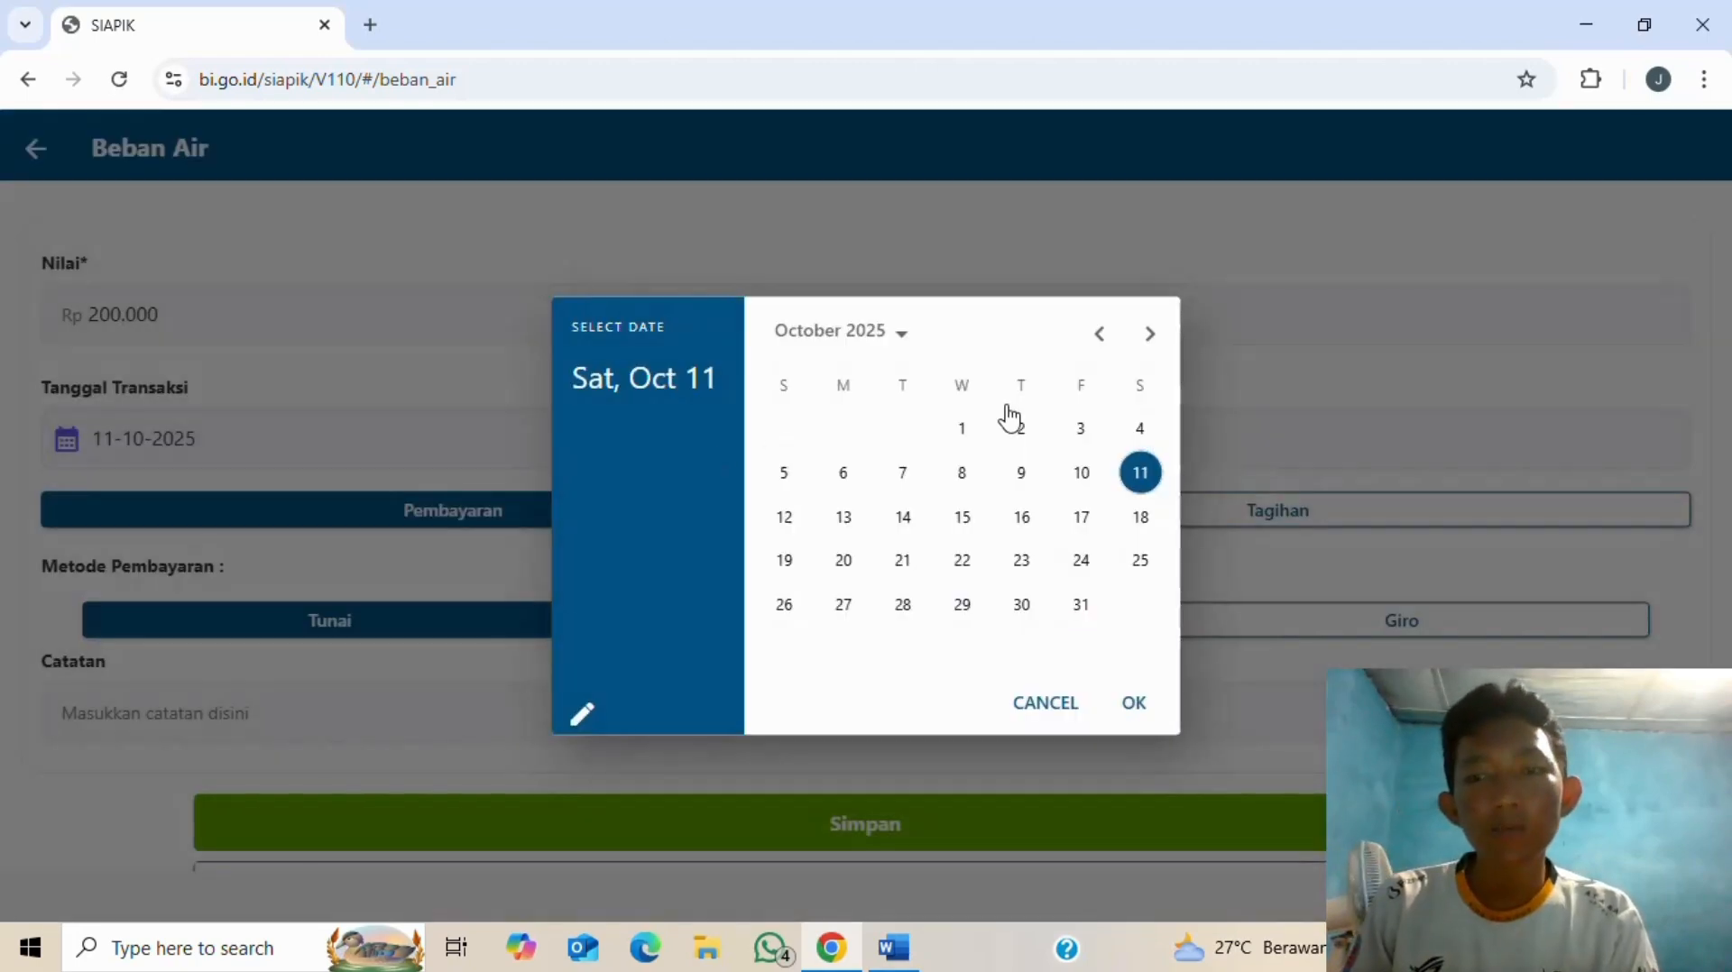
click(1251, 505)
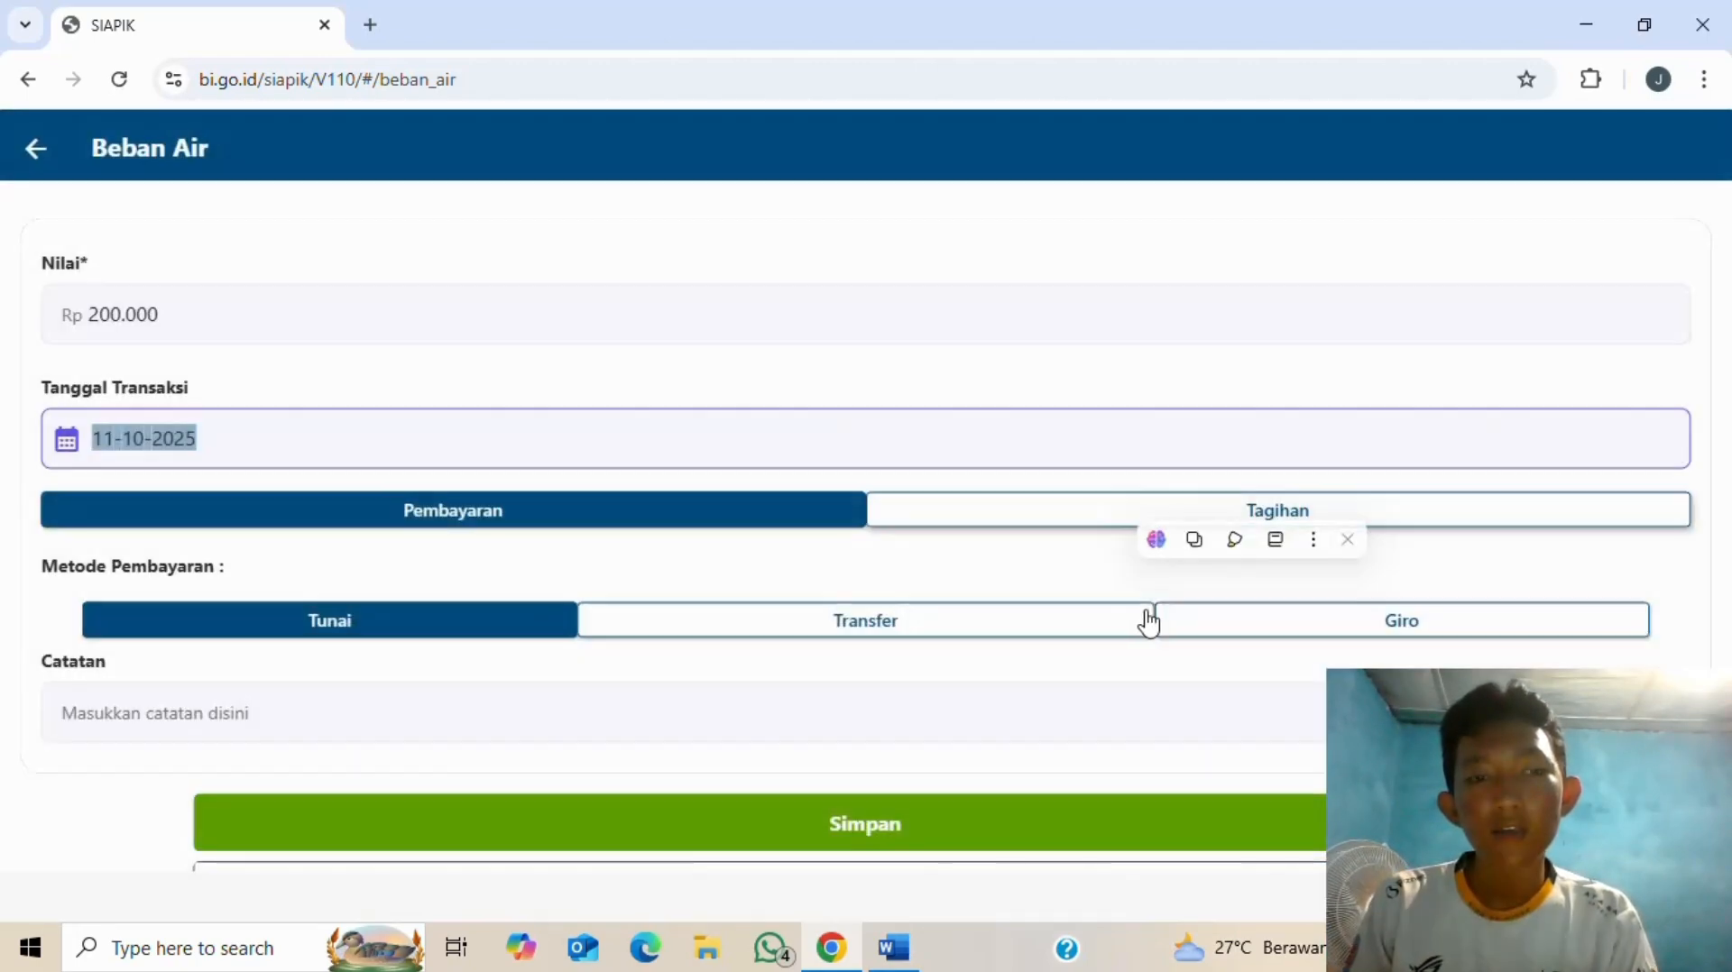
click(704, 444)
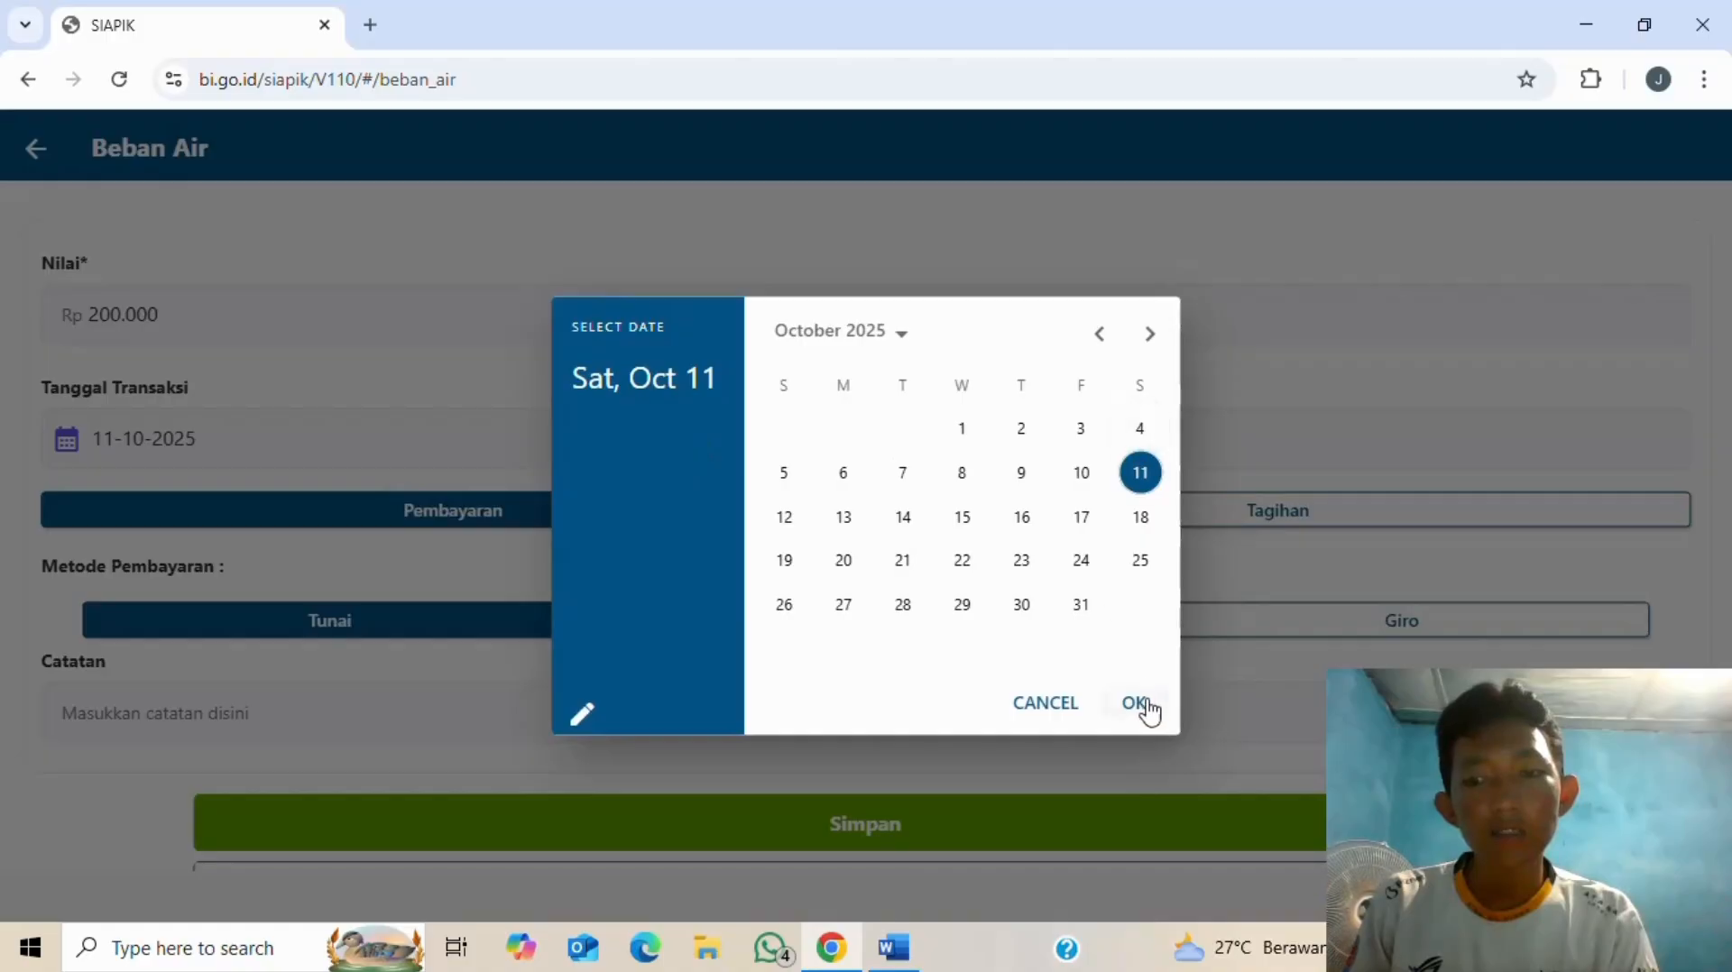
click(1144, 701)
key(alt+Tab)
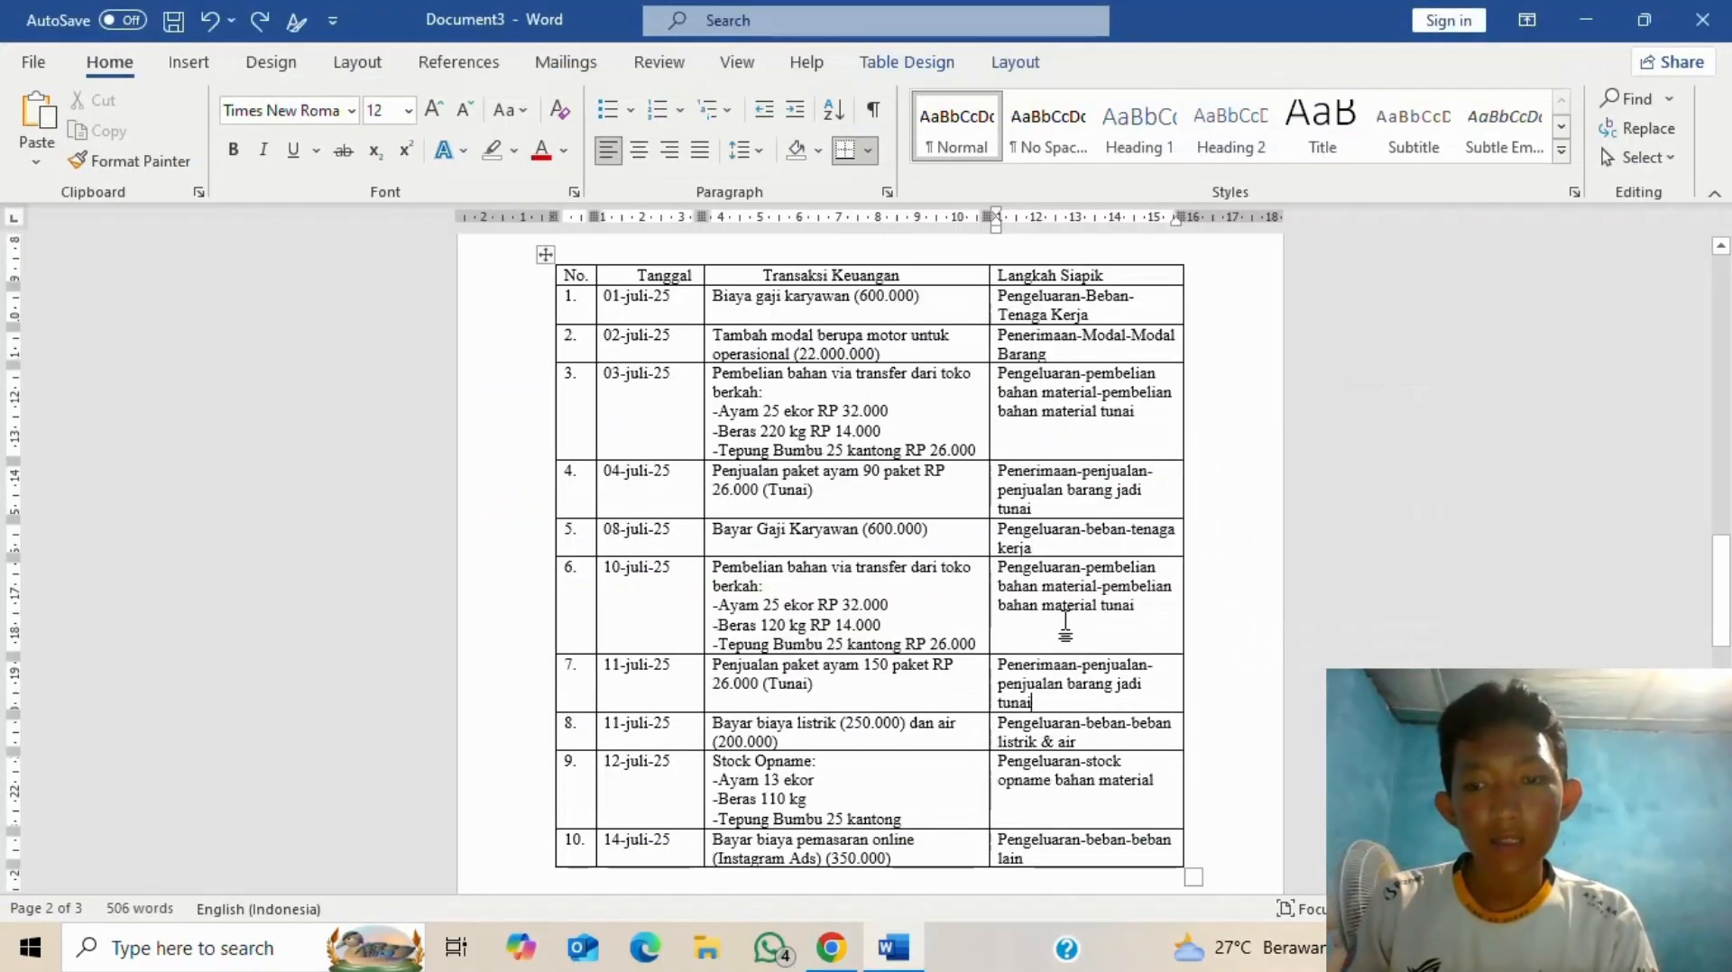
key(alt+Tab)
click(204, 458)
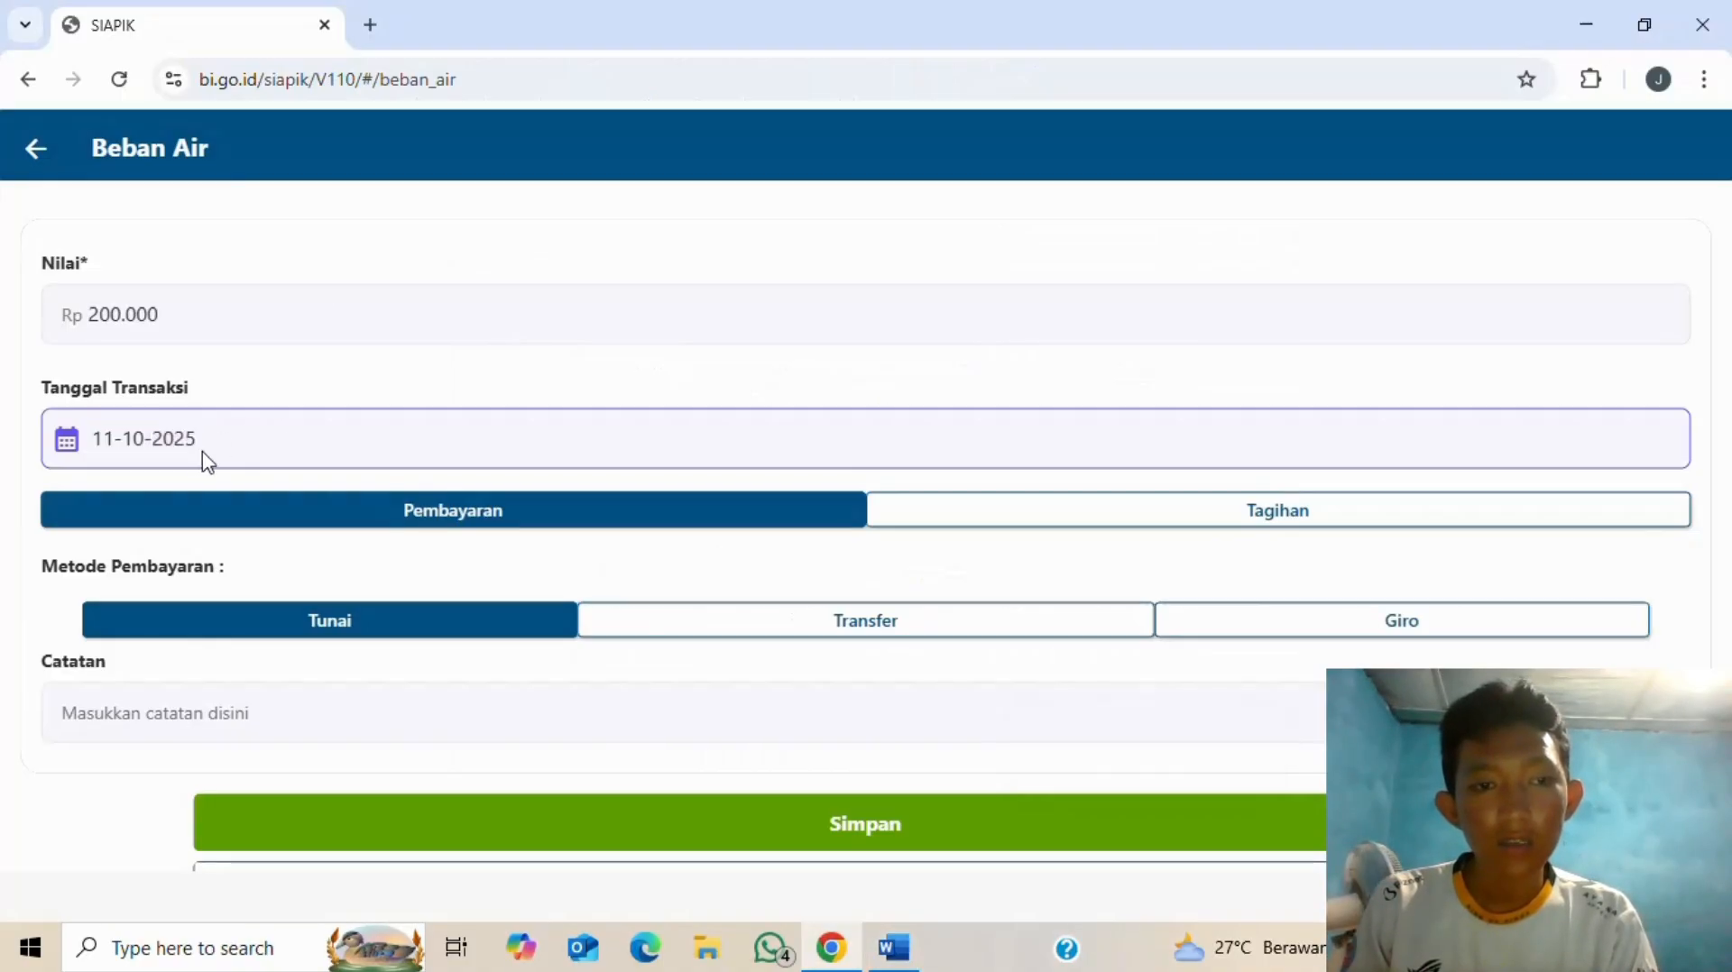
click(1097, 343)
click(1097, 342)
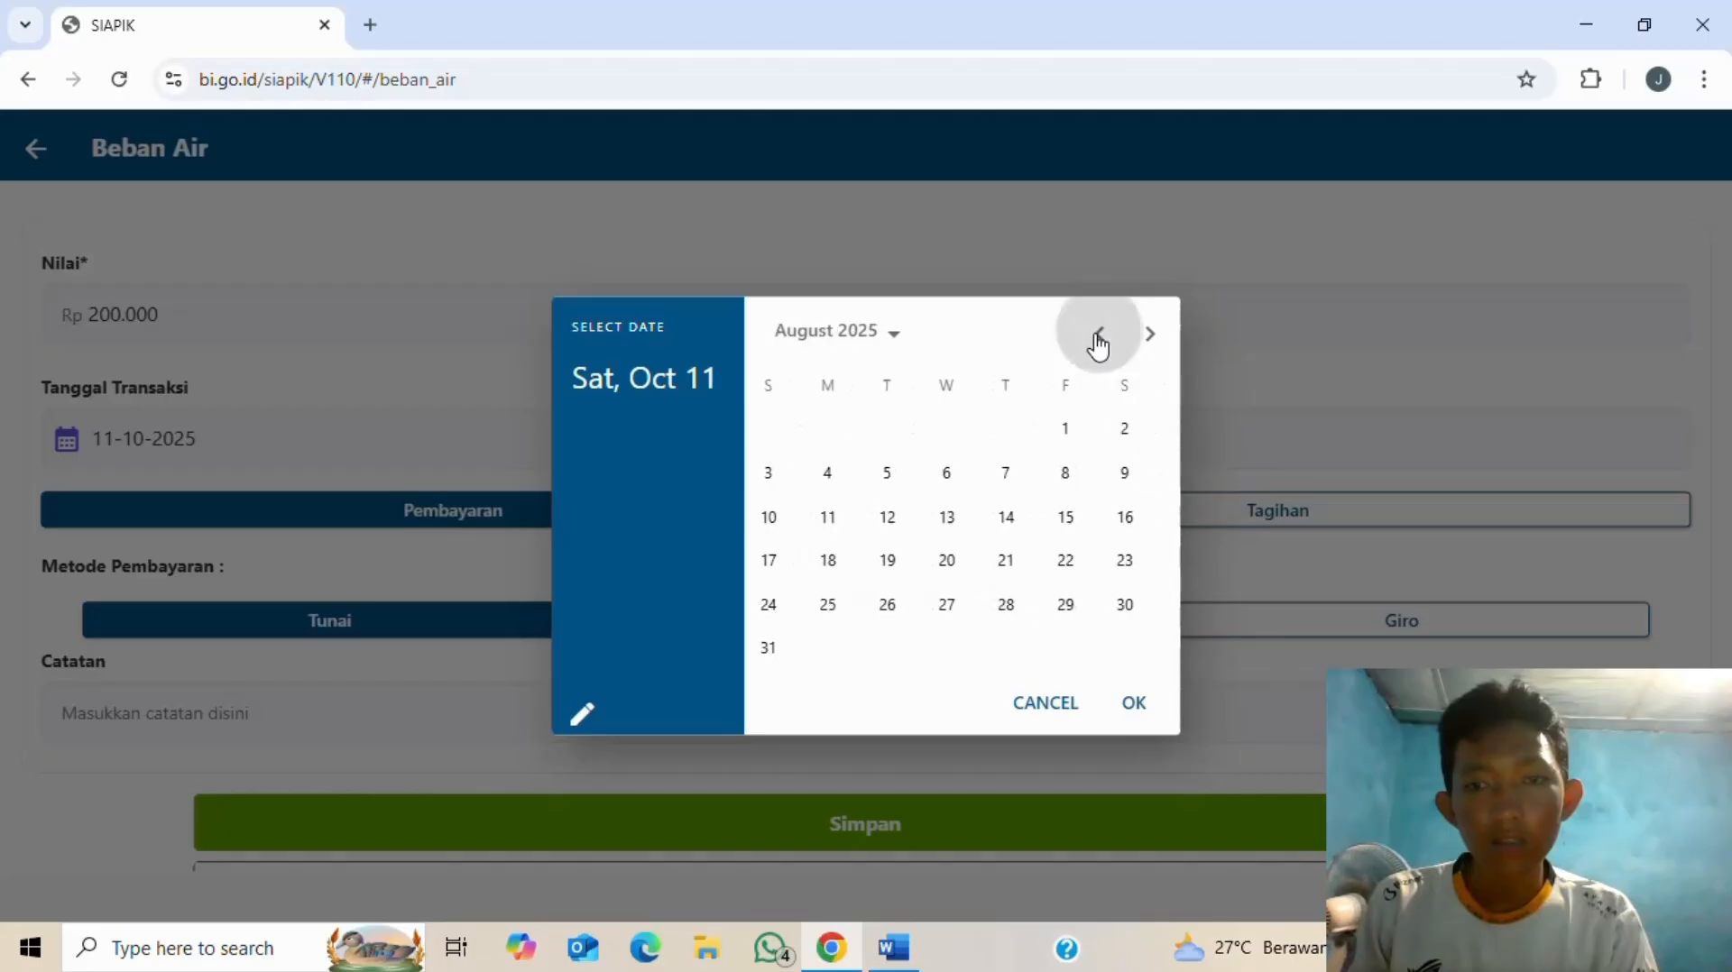
click(1096, 344)
click(1081, 487)
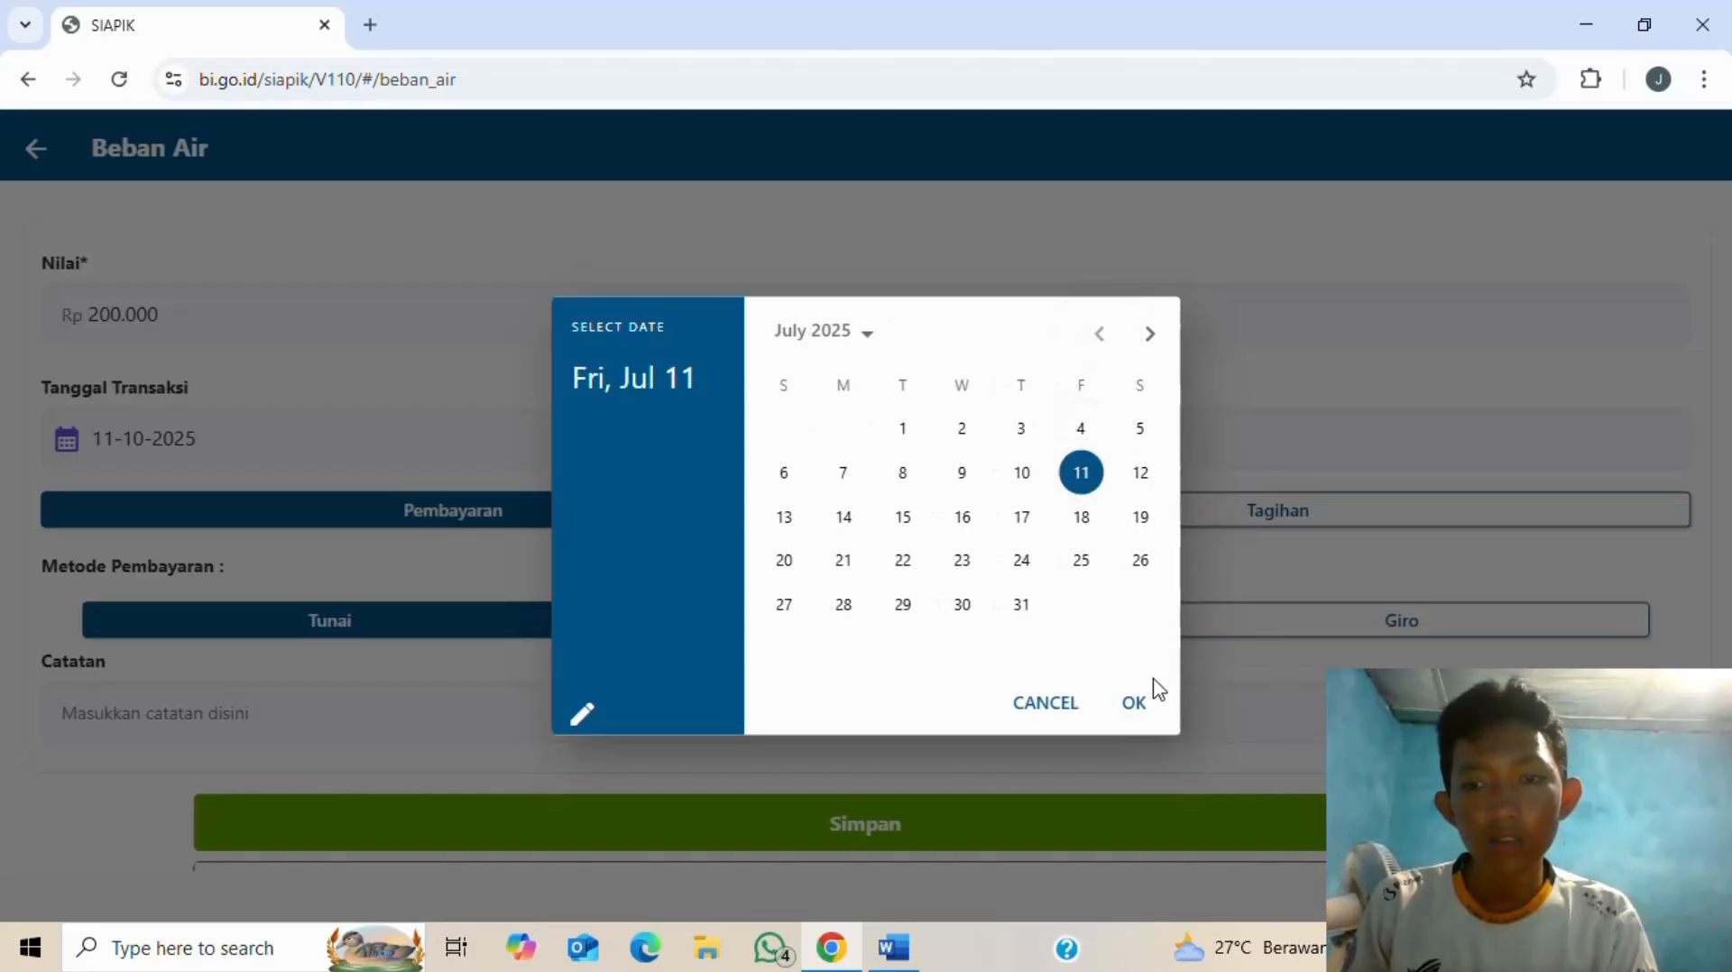
click(1132, 702)
key(alt+Tab)
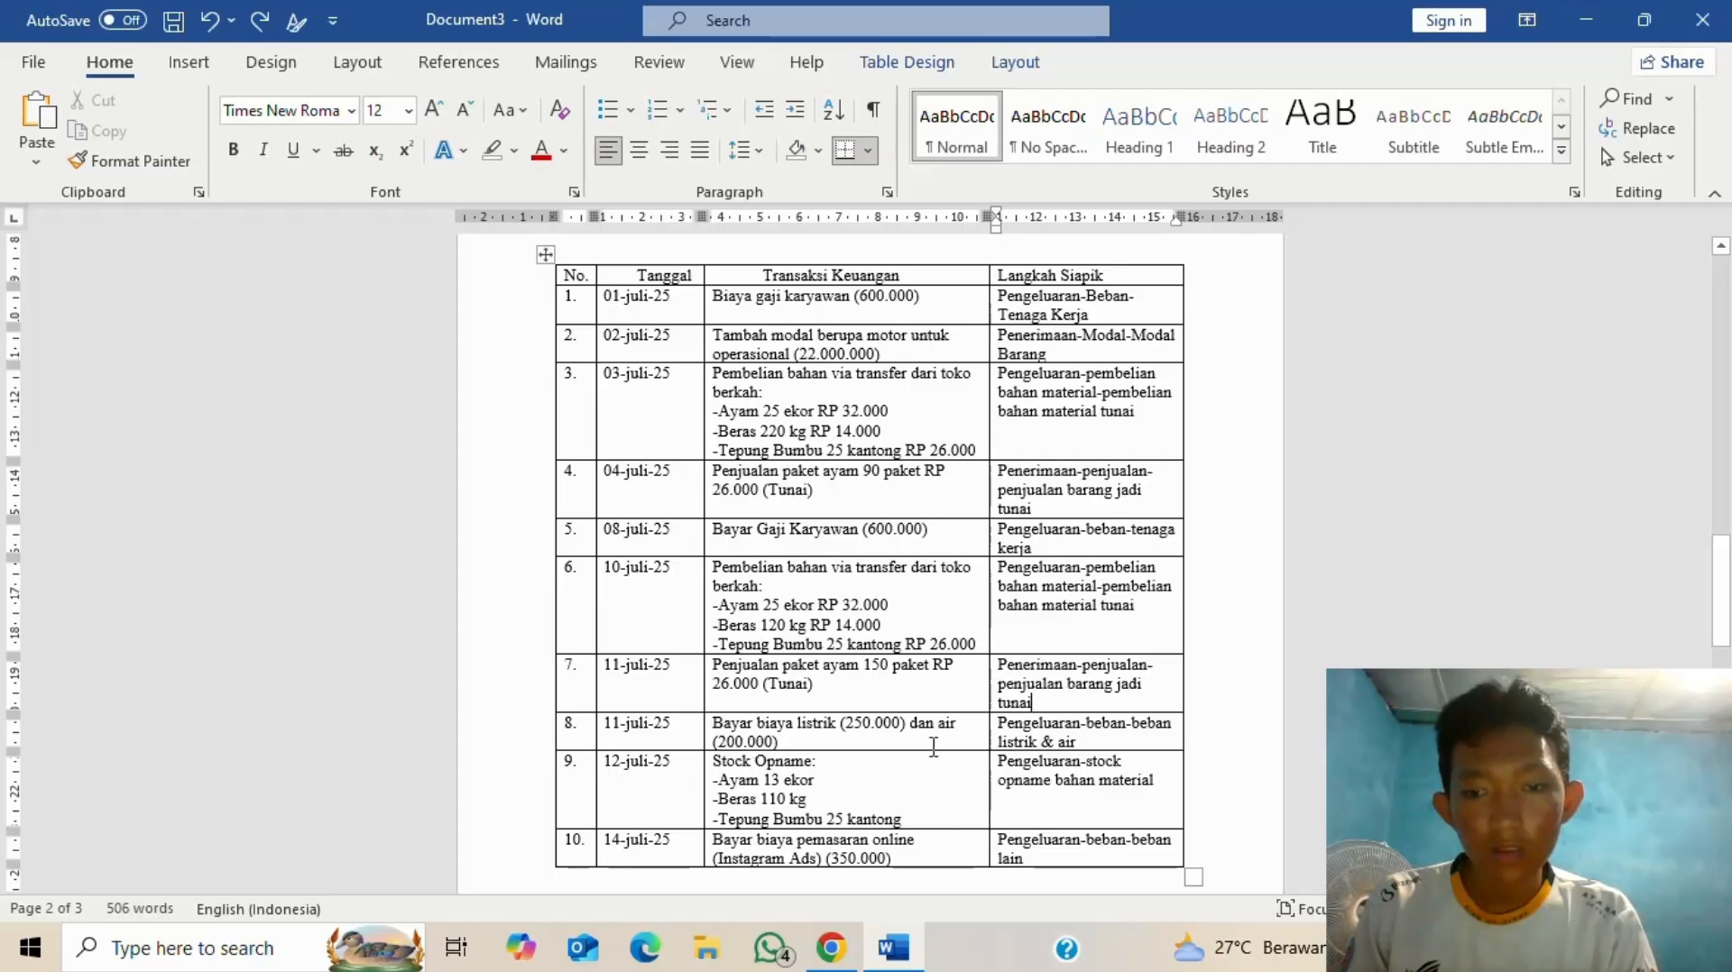
key(alt+Tab)
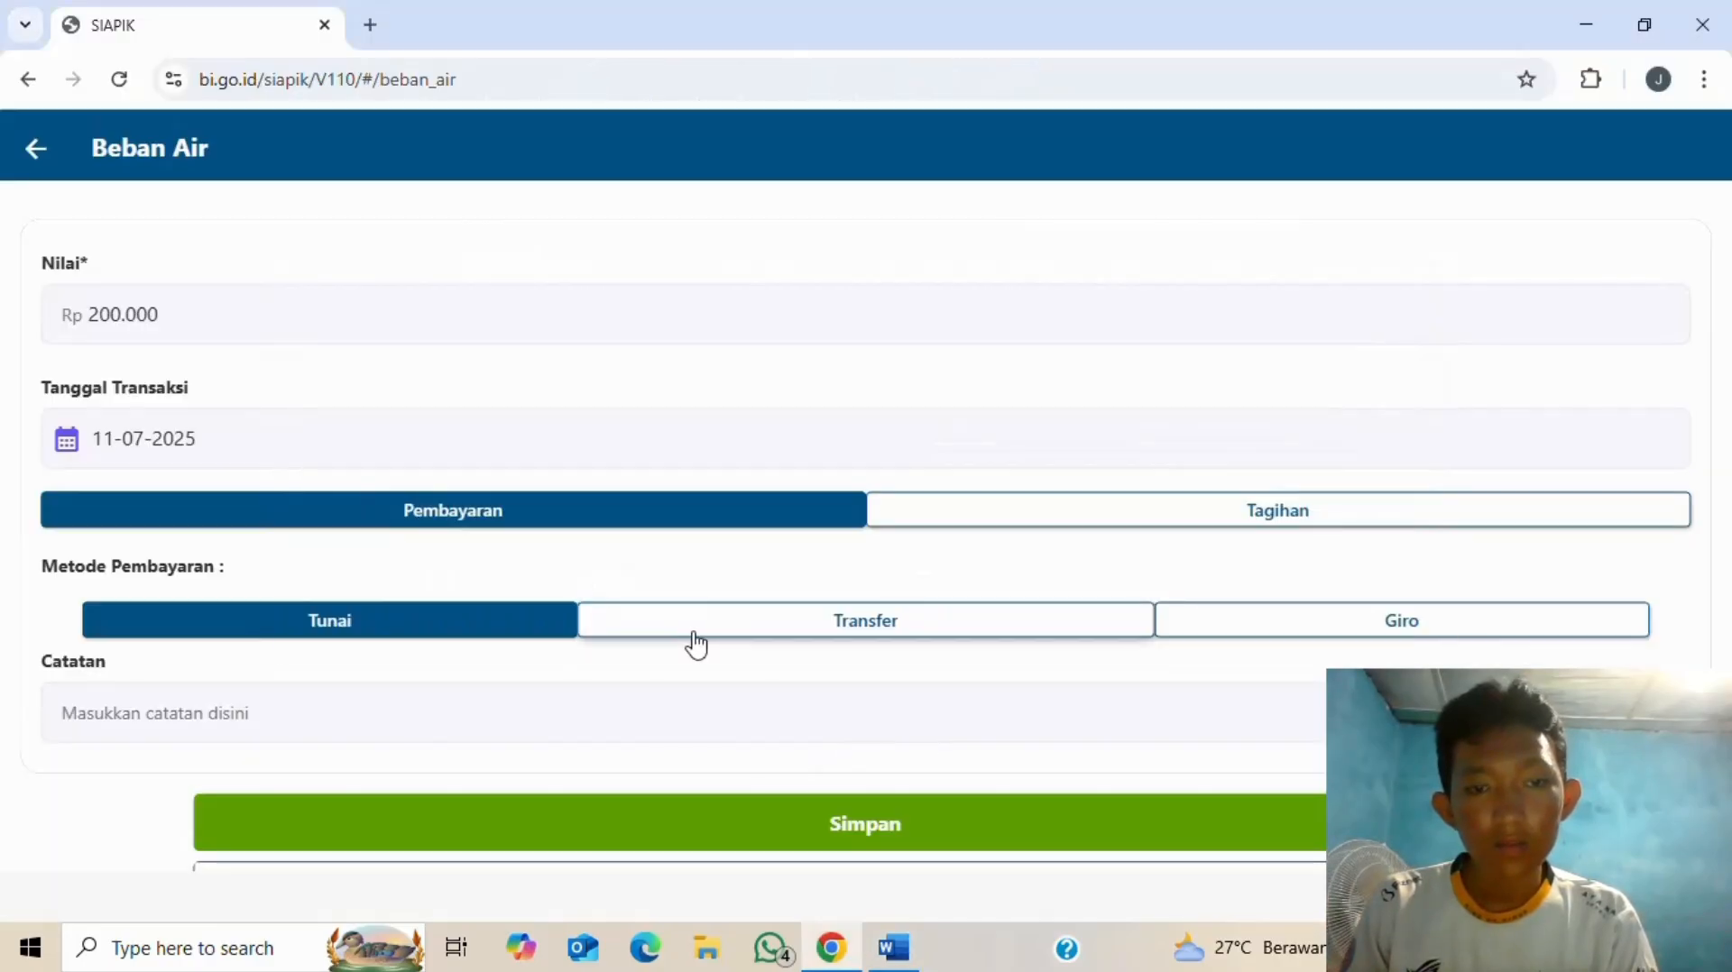
- Add the note 'pembayaran biaya air', save the water expense, then return to the Word table
click(556, 728)
text(p)
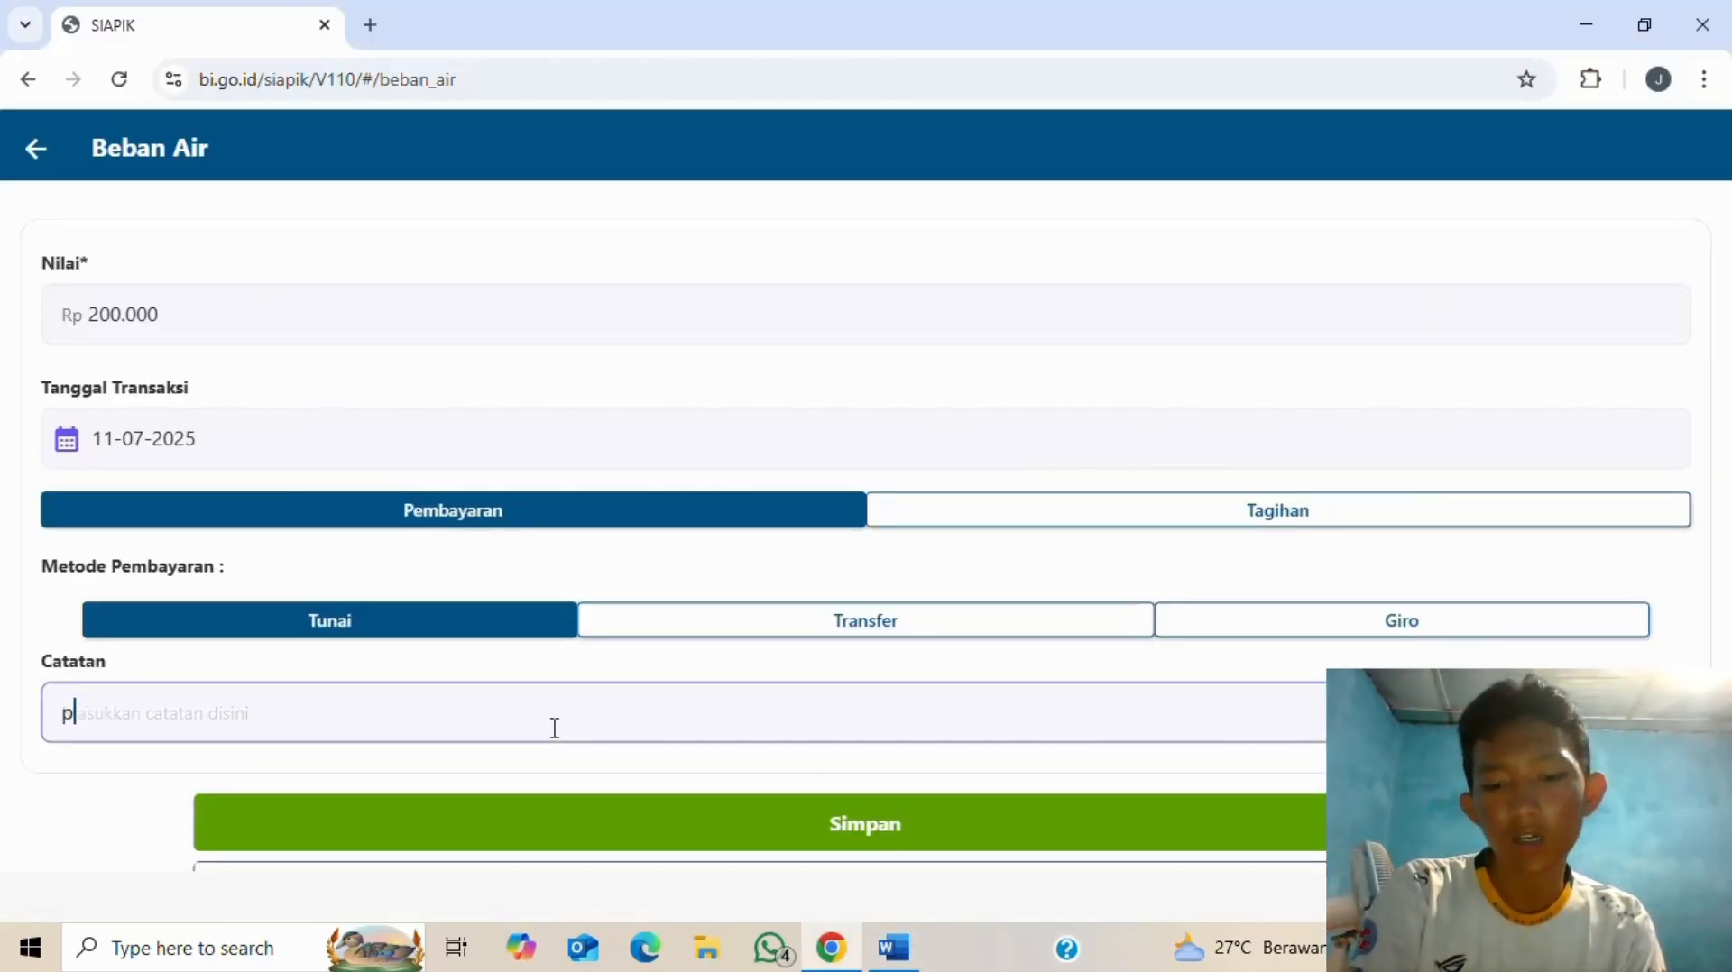
text(embayaran)
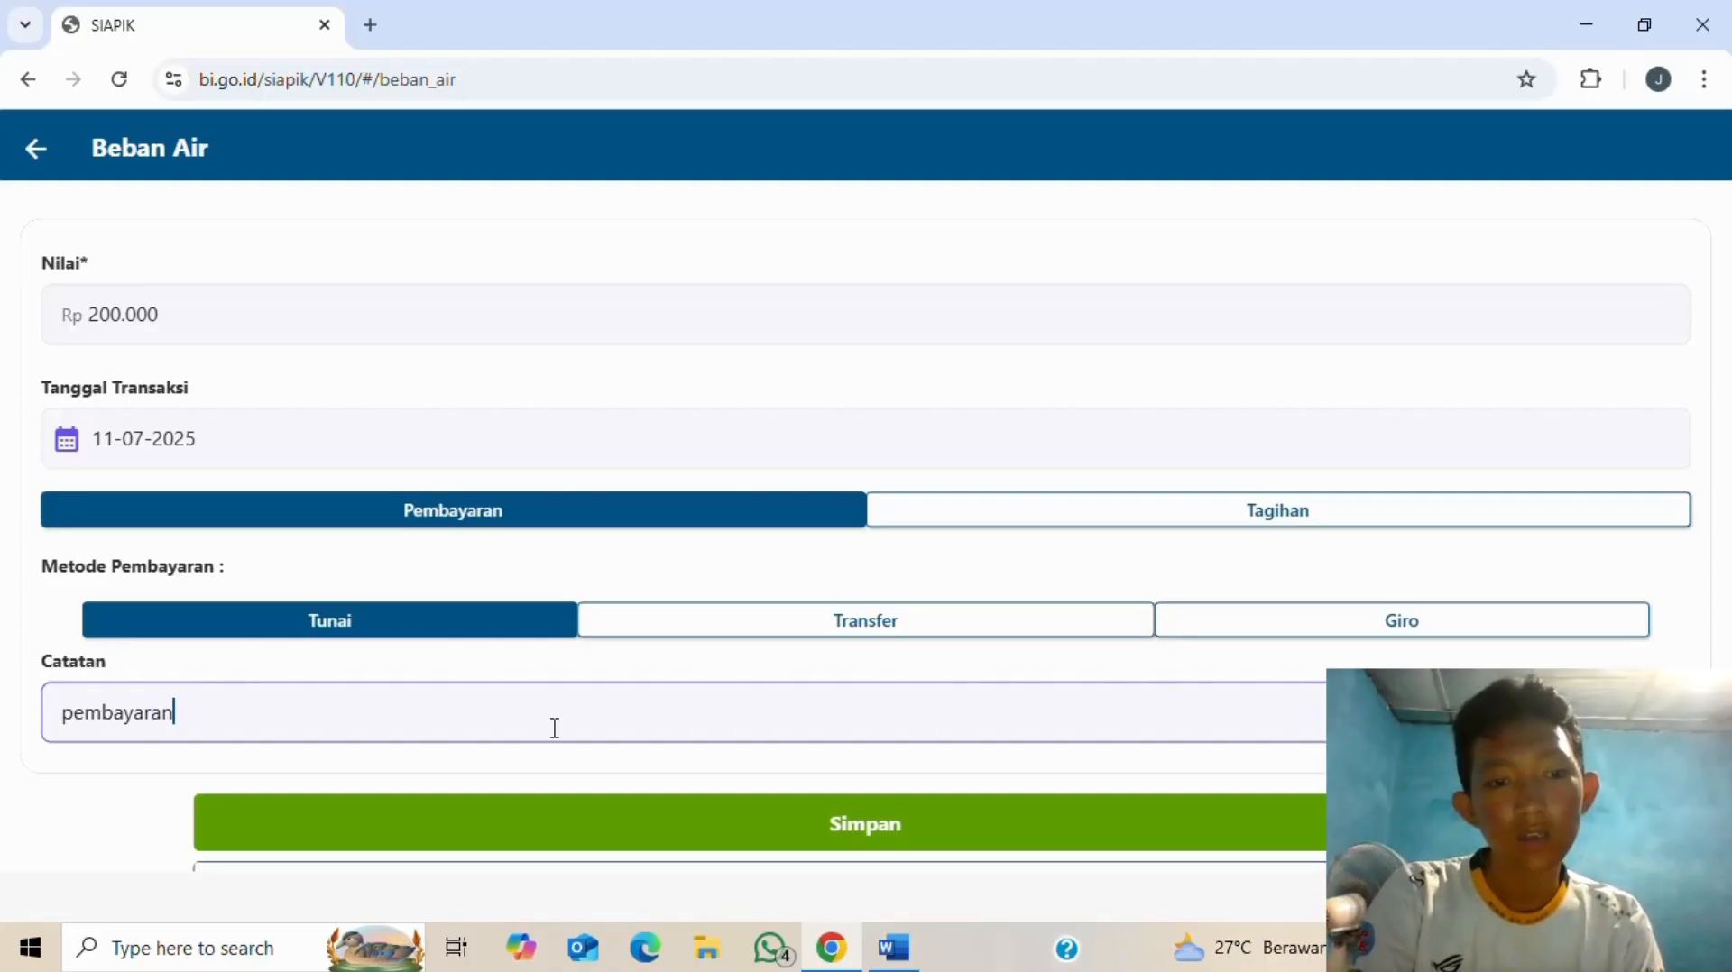
text( bia)
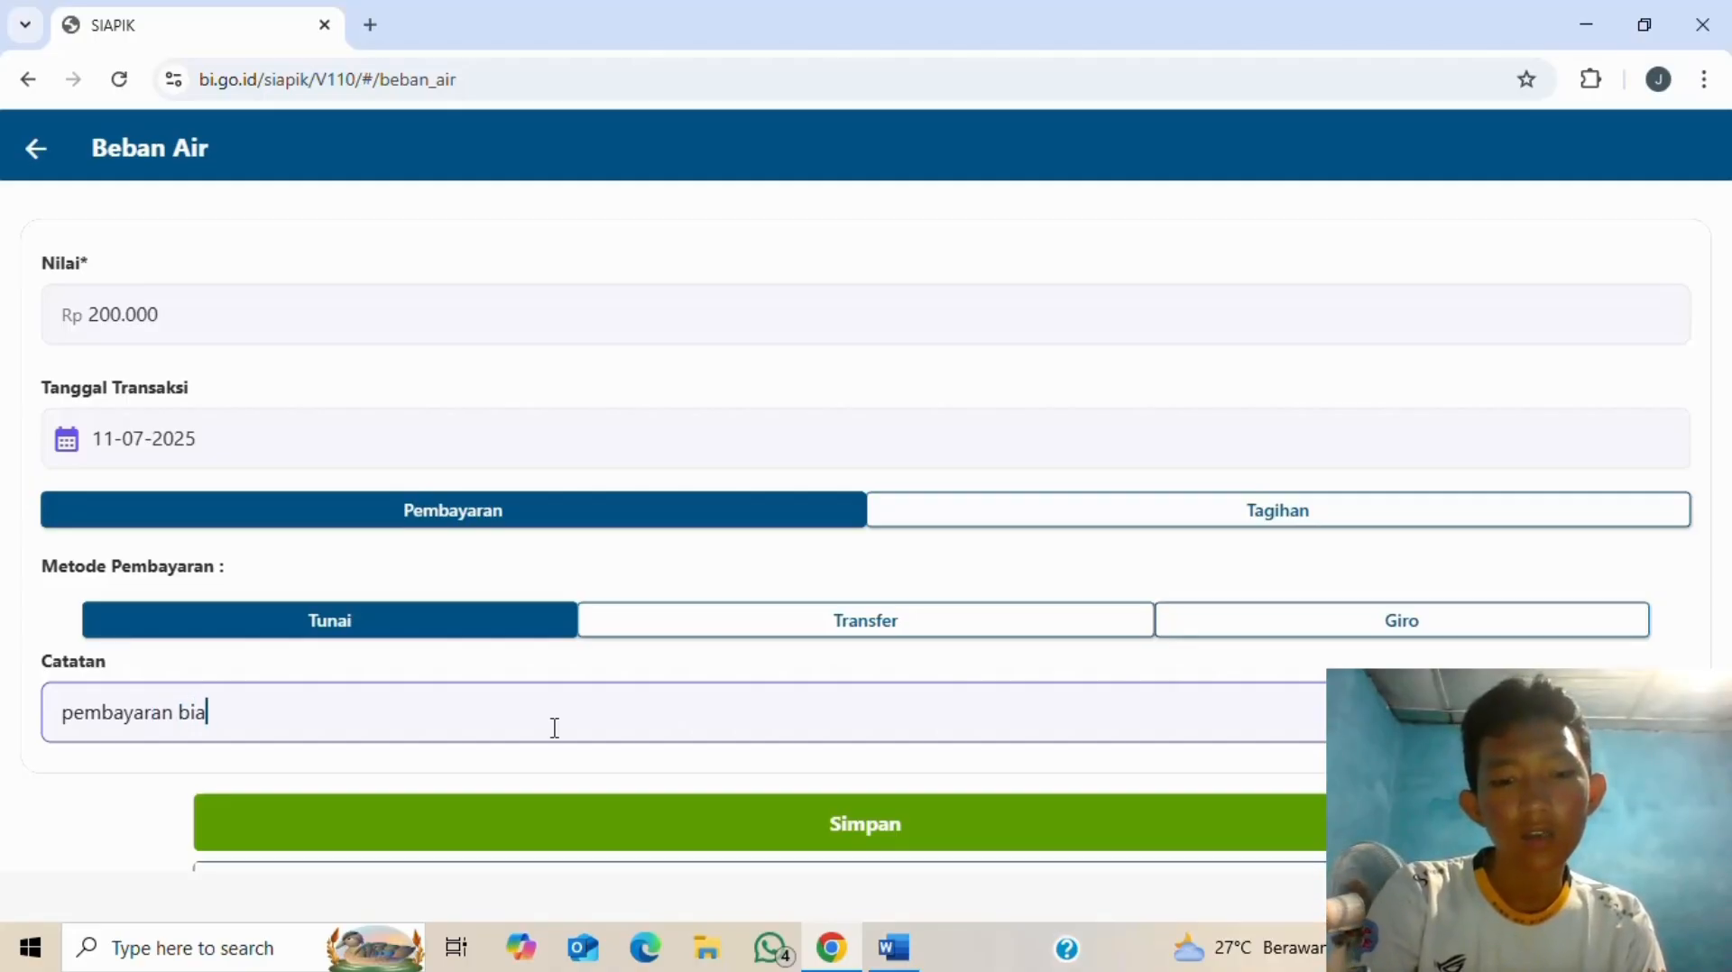
text(ya air)
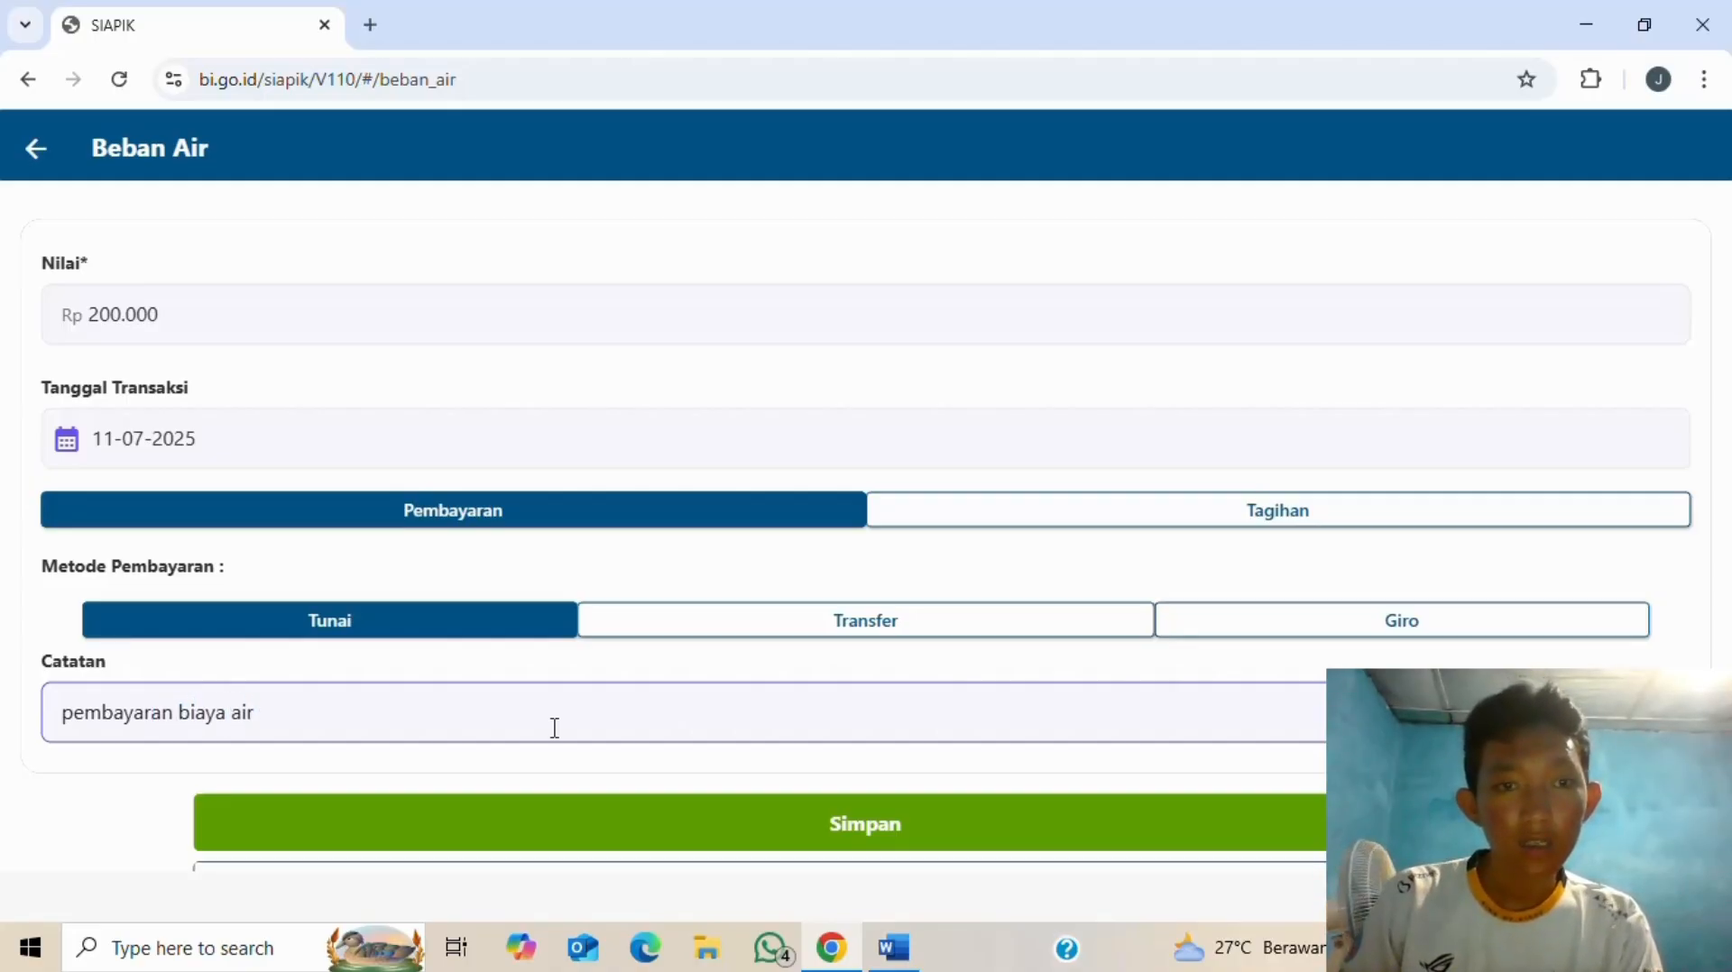
click(785, 843)
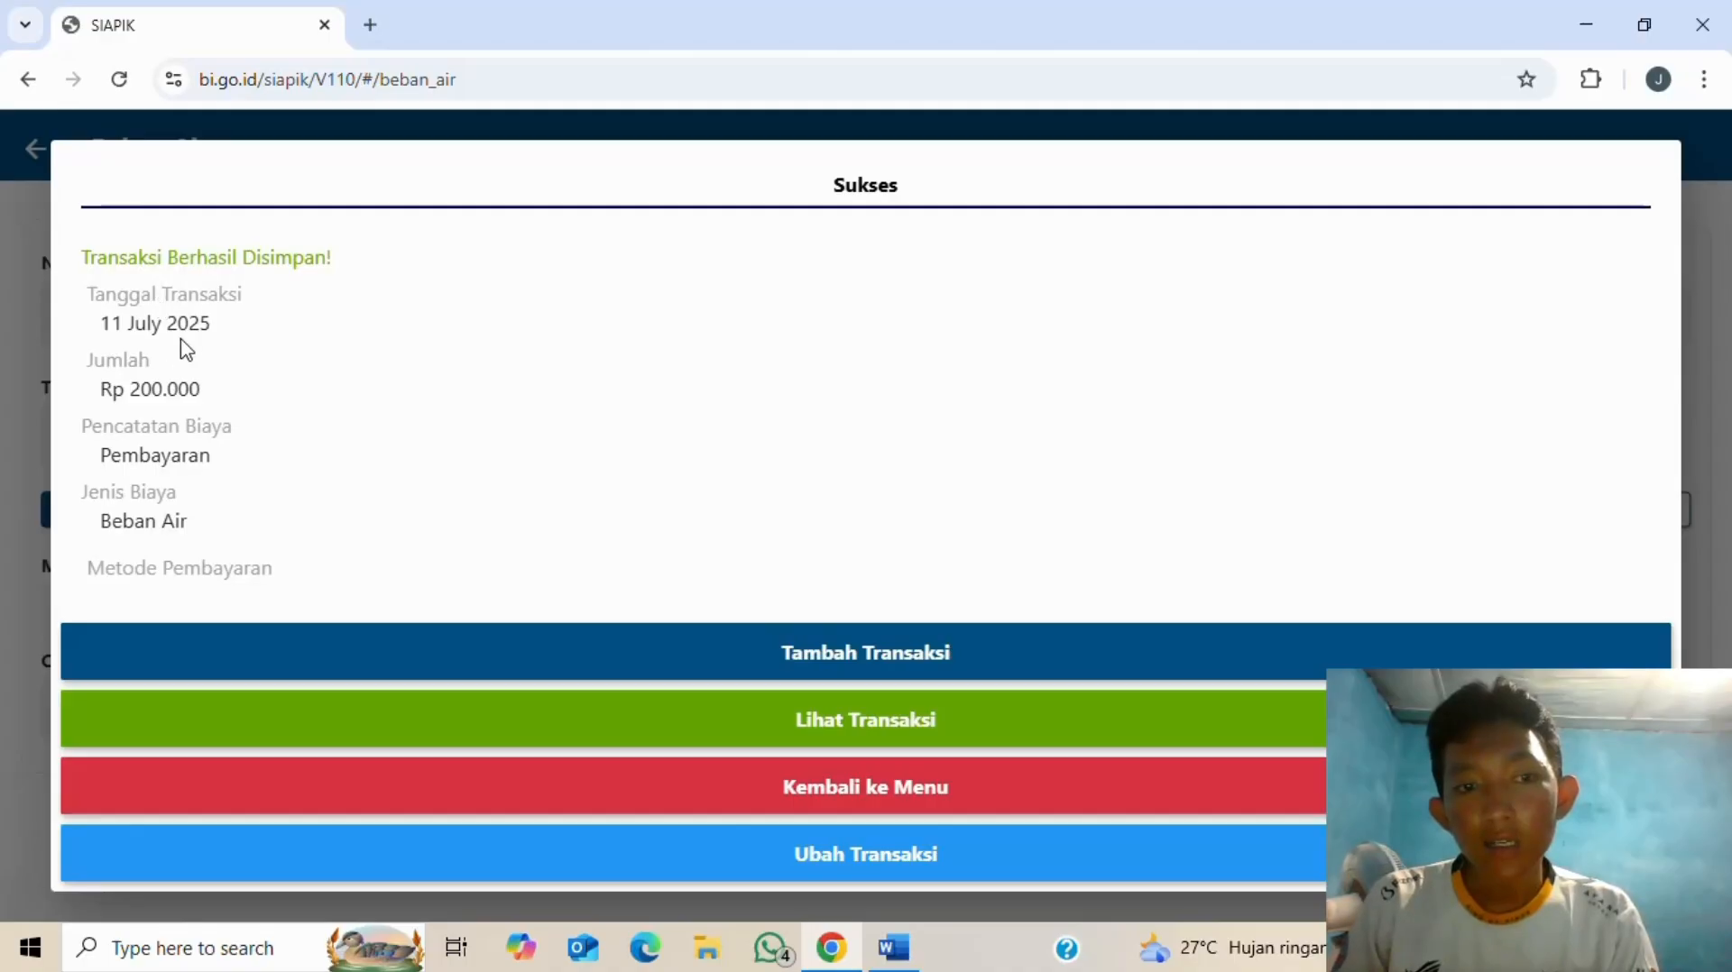
scroll(240, 447, down, 1)
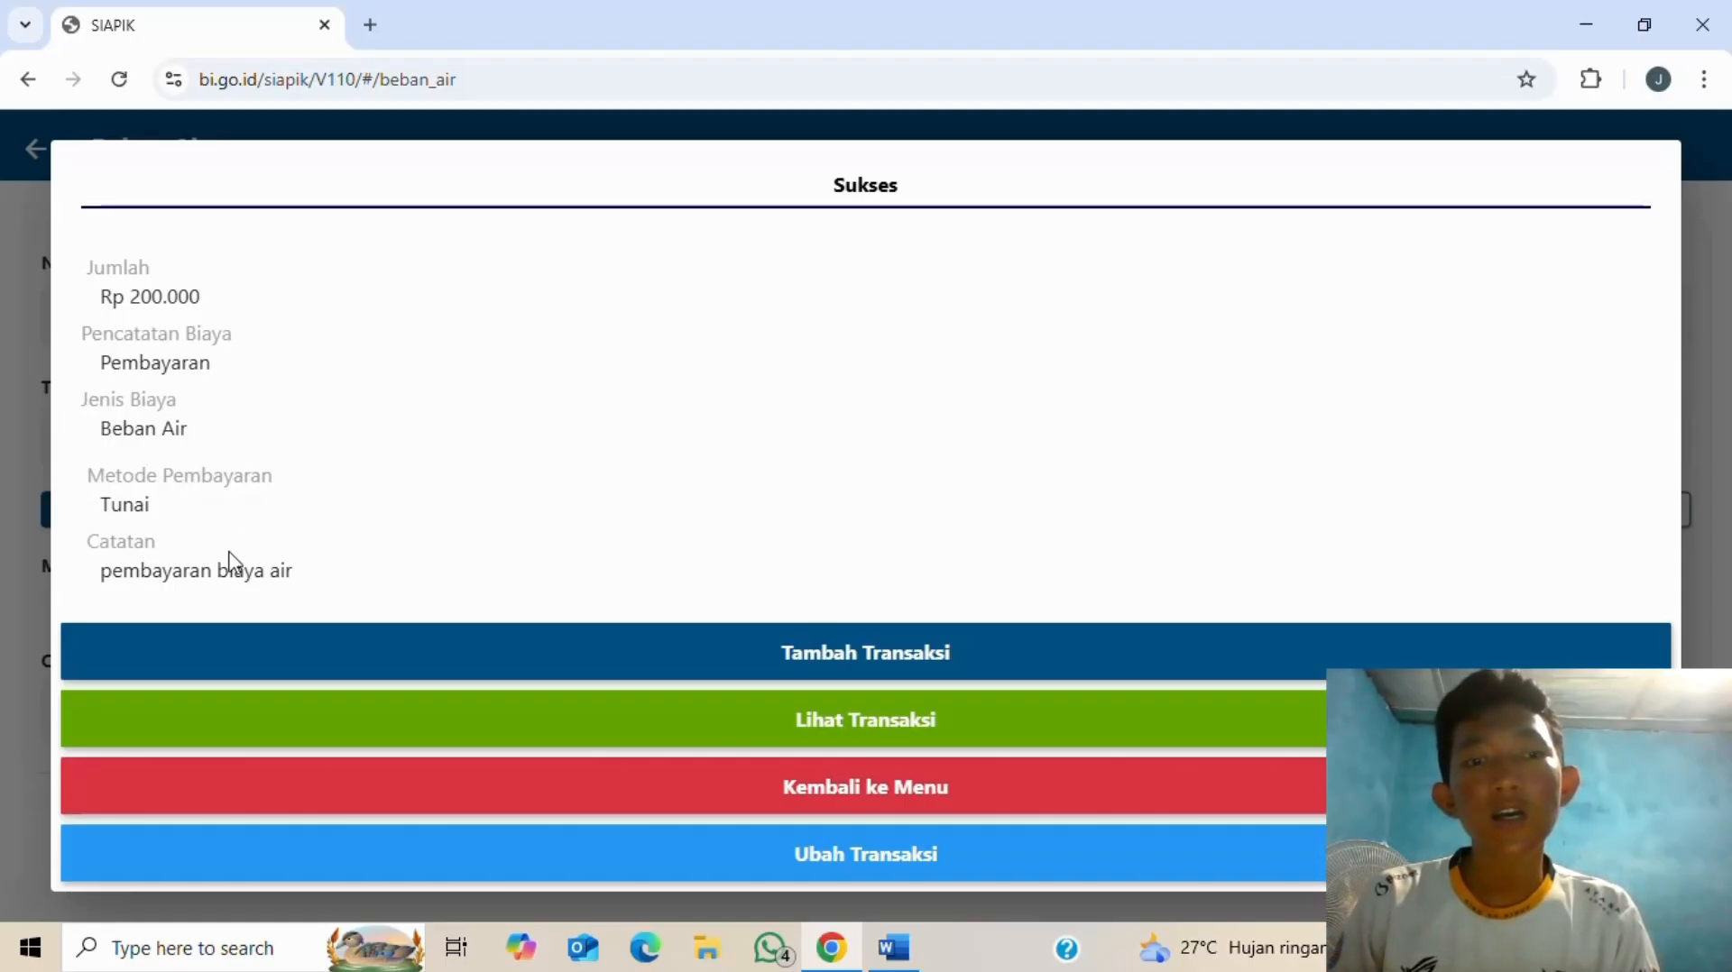
click(933, 798)
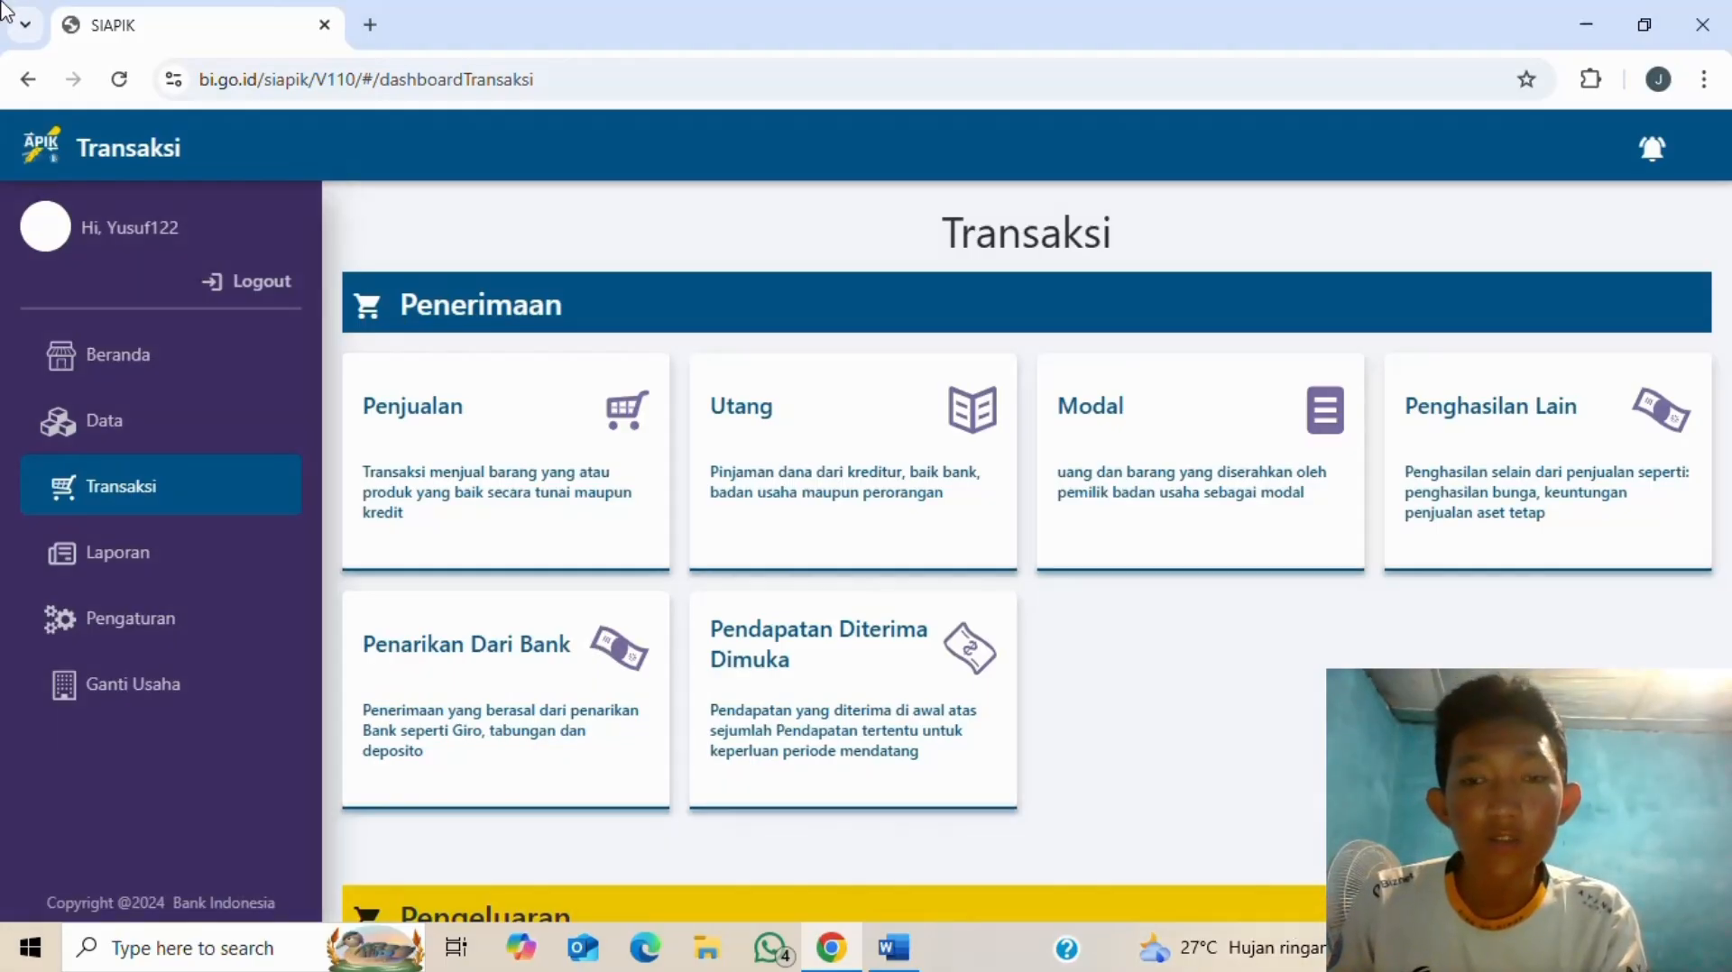
key(alt+Tab)
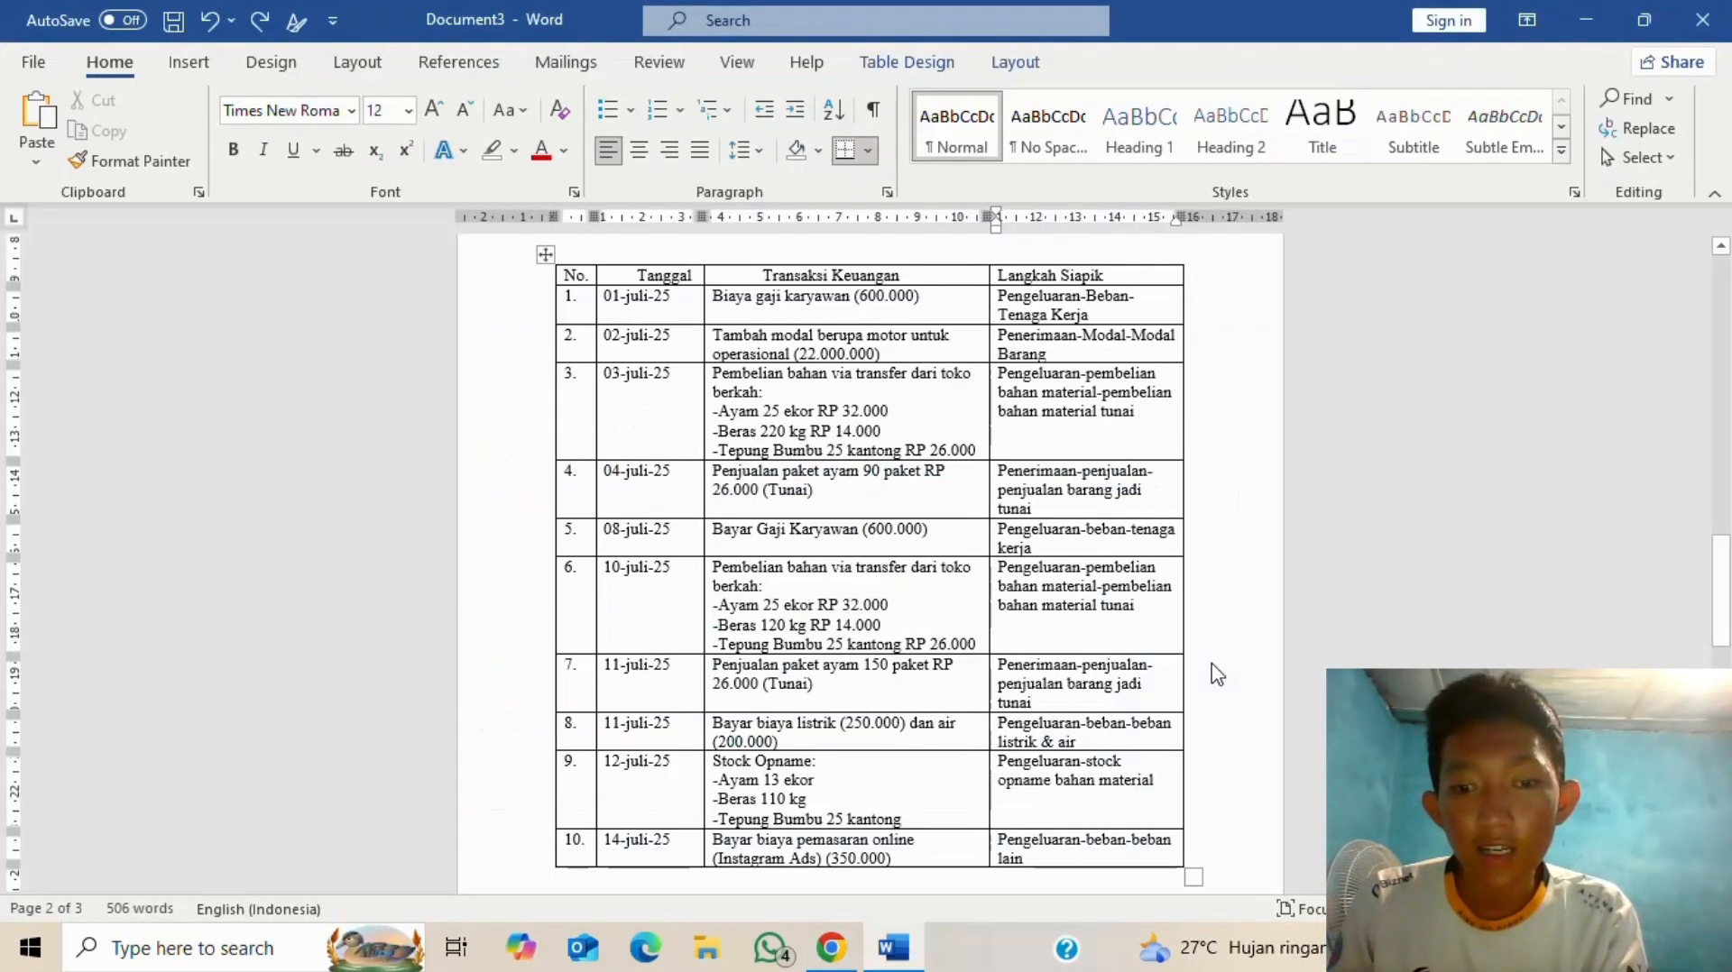
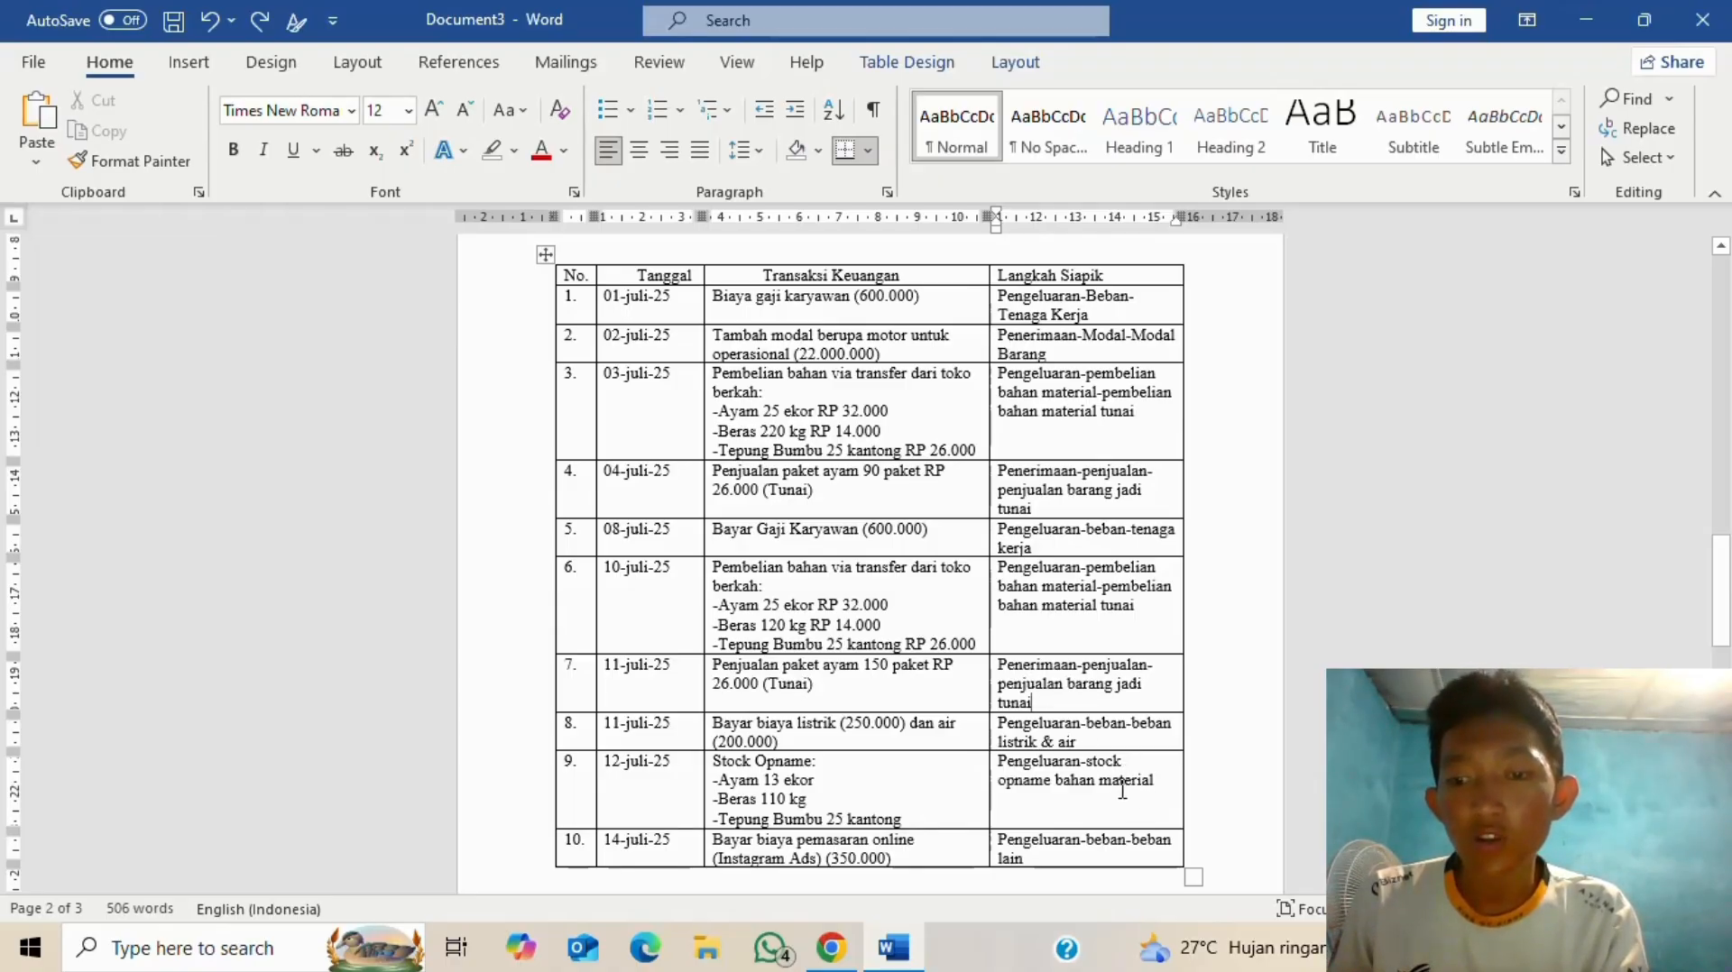
- Start a new material stock opname entry for ayam
key(alt+Tab)
scroll(1086, 514, down, 7)
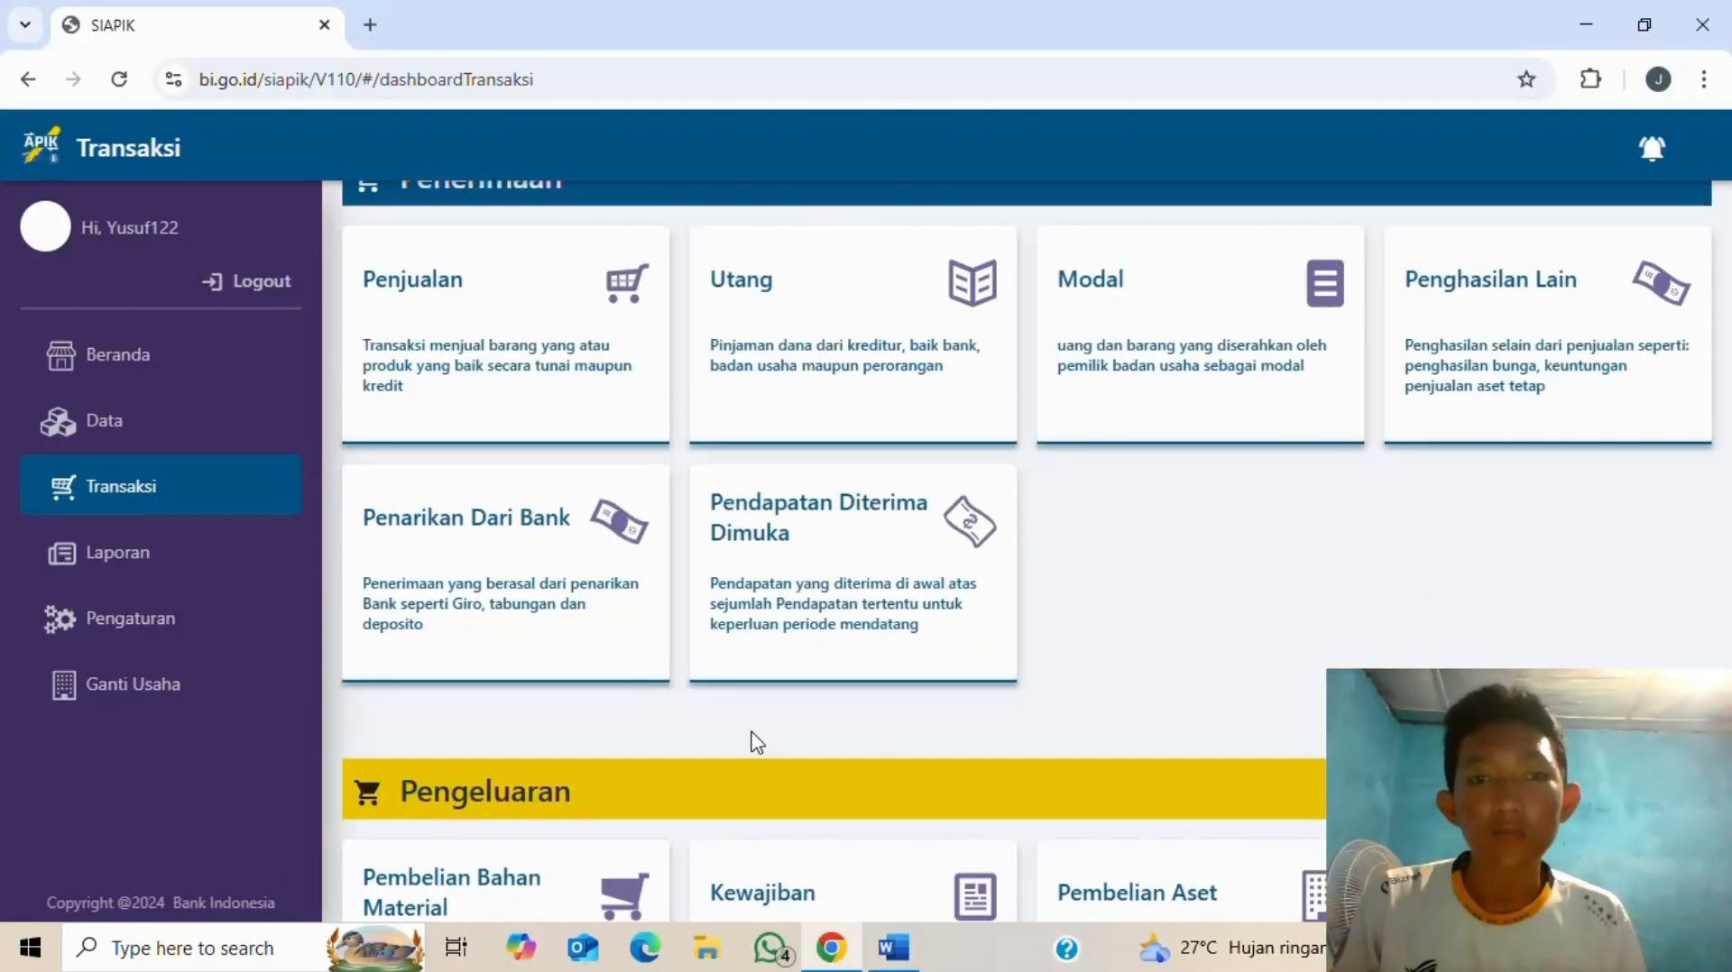
scroll(639, 676, down, 4)
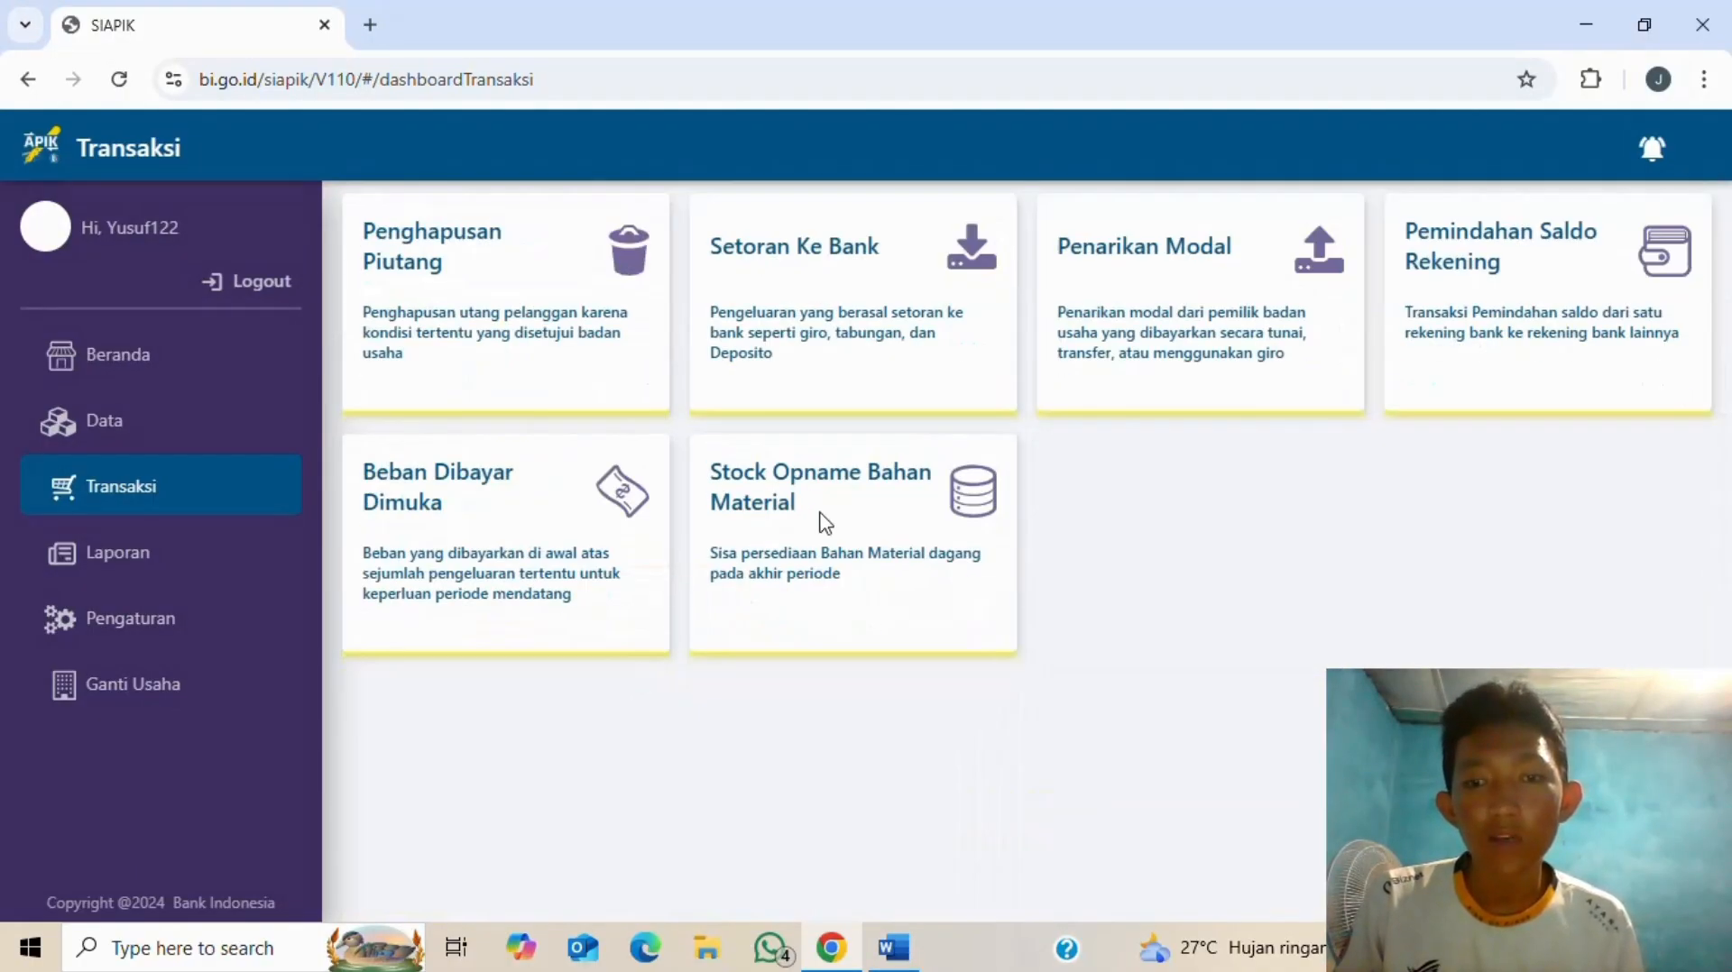
click(823, 521)
click(789, 323)
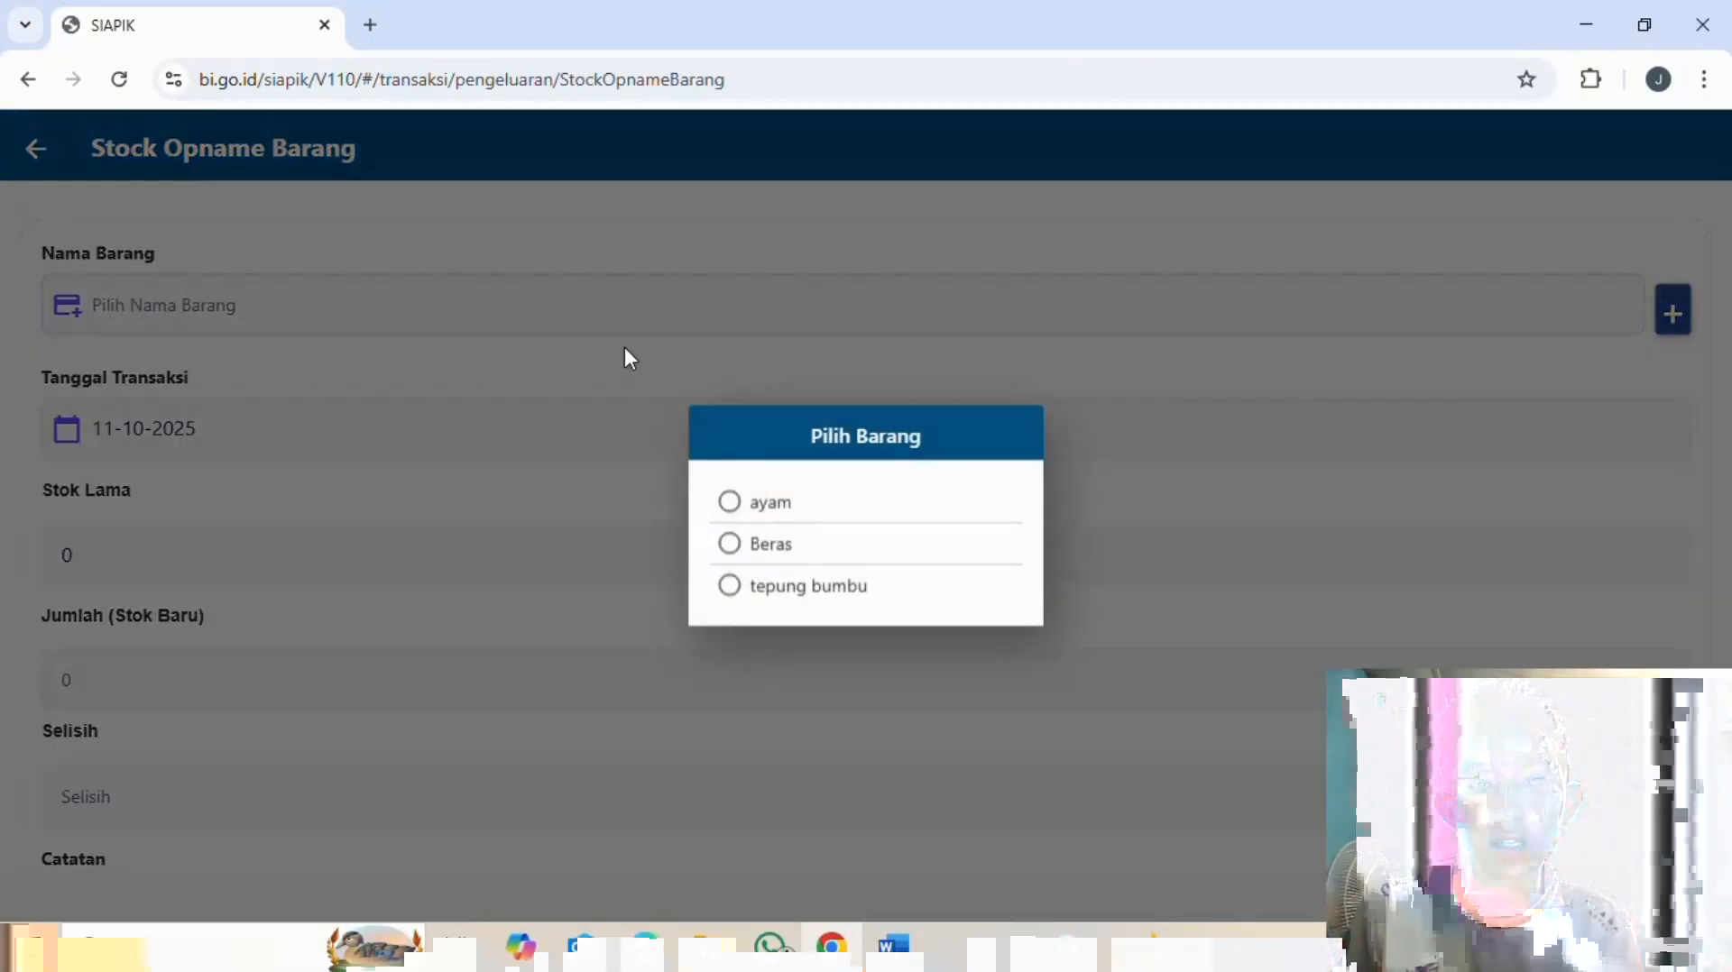
click(730, 502)
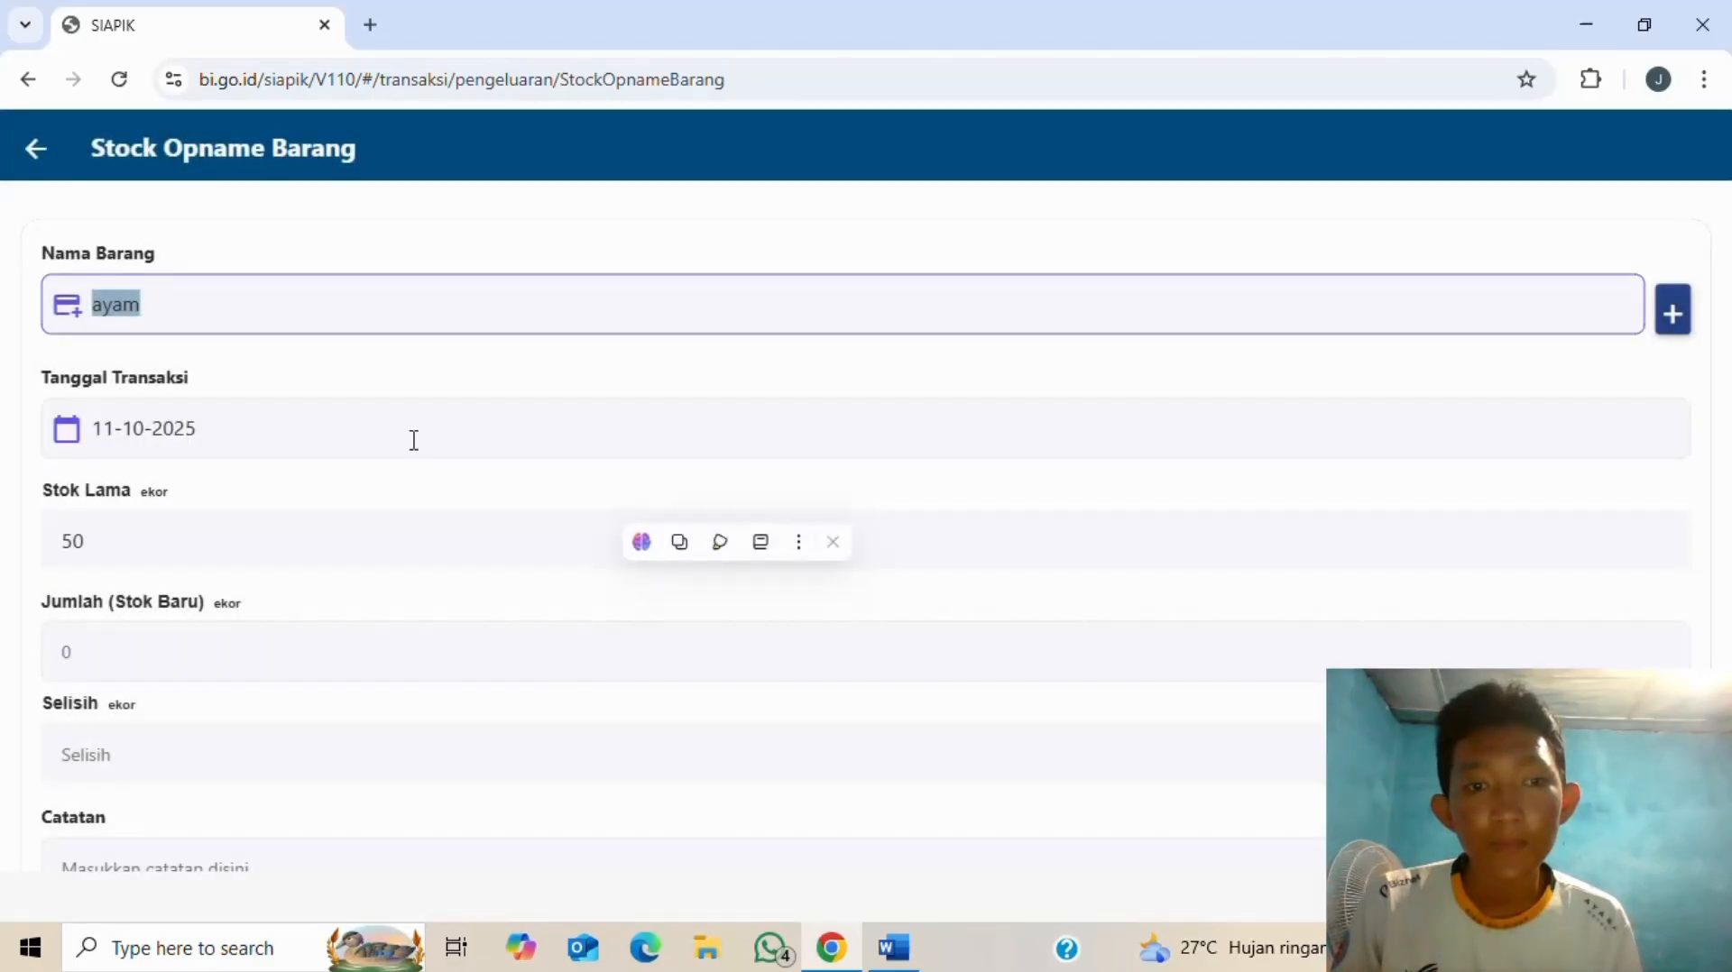
- Set the ayam stock opname's transaction date to 12 July 2025
click(372, 431)
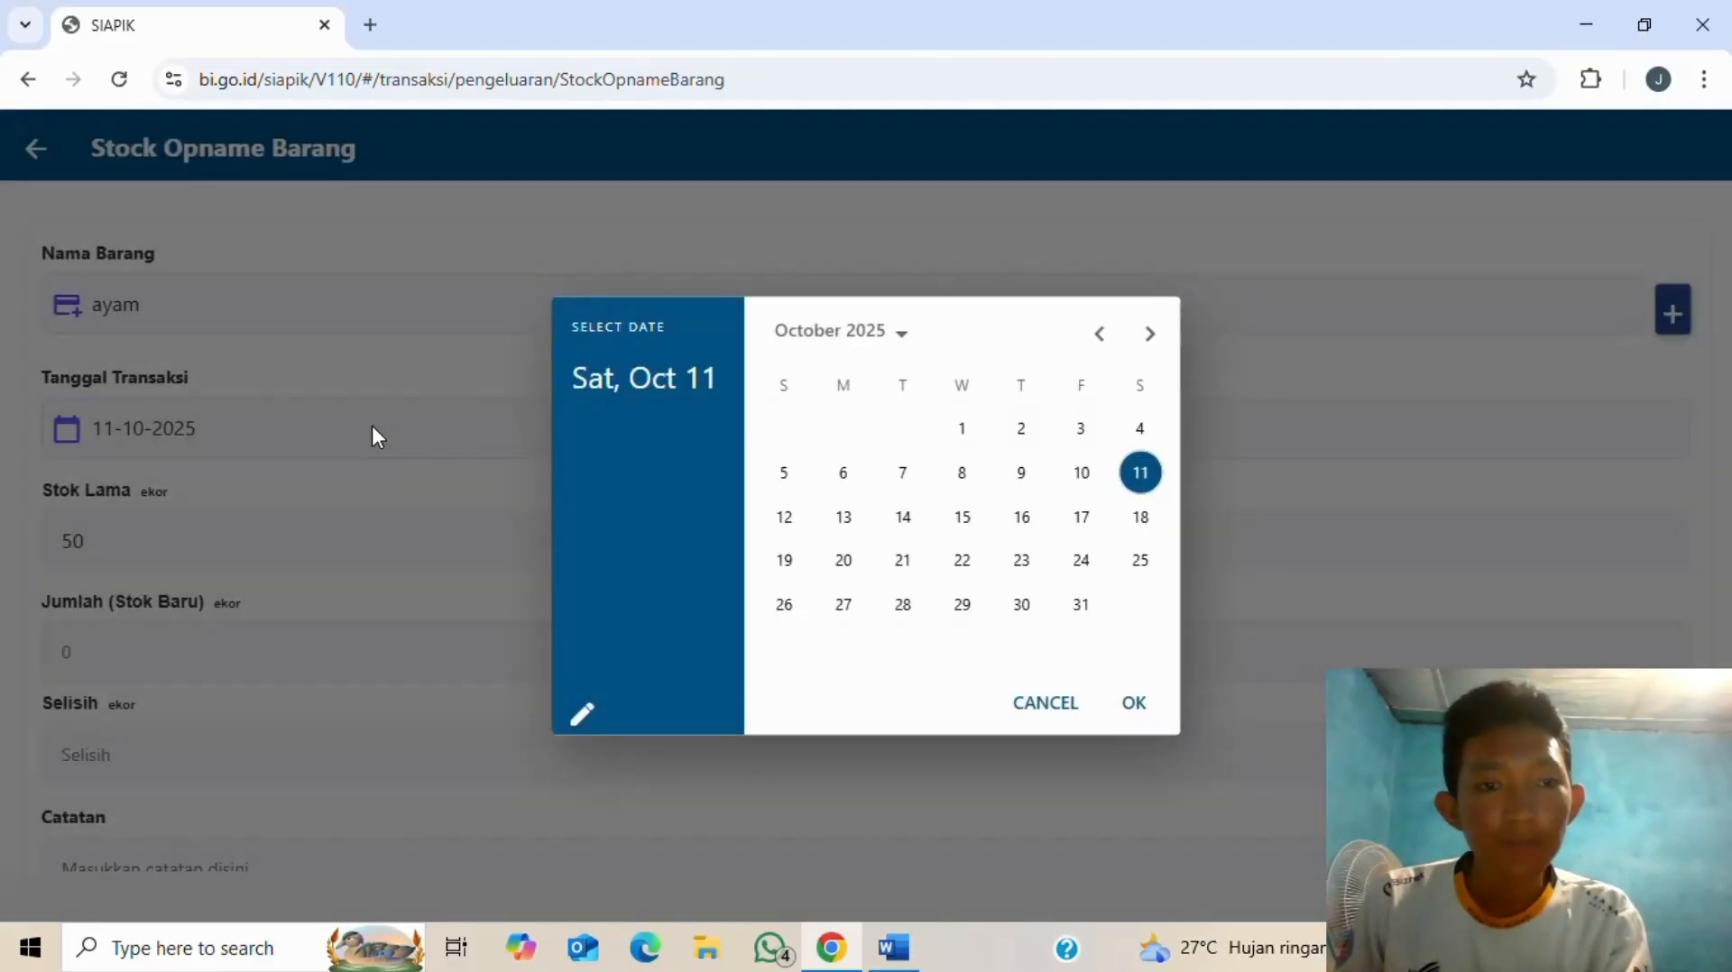
click(1107, 335)
click(1108, 335)
click(1107, 336)
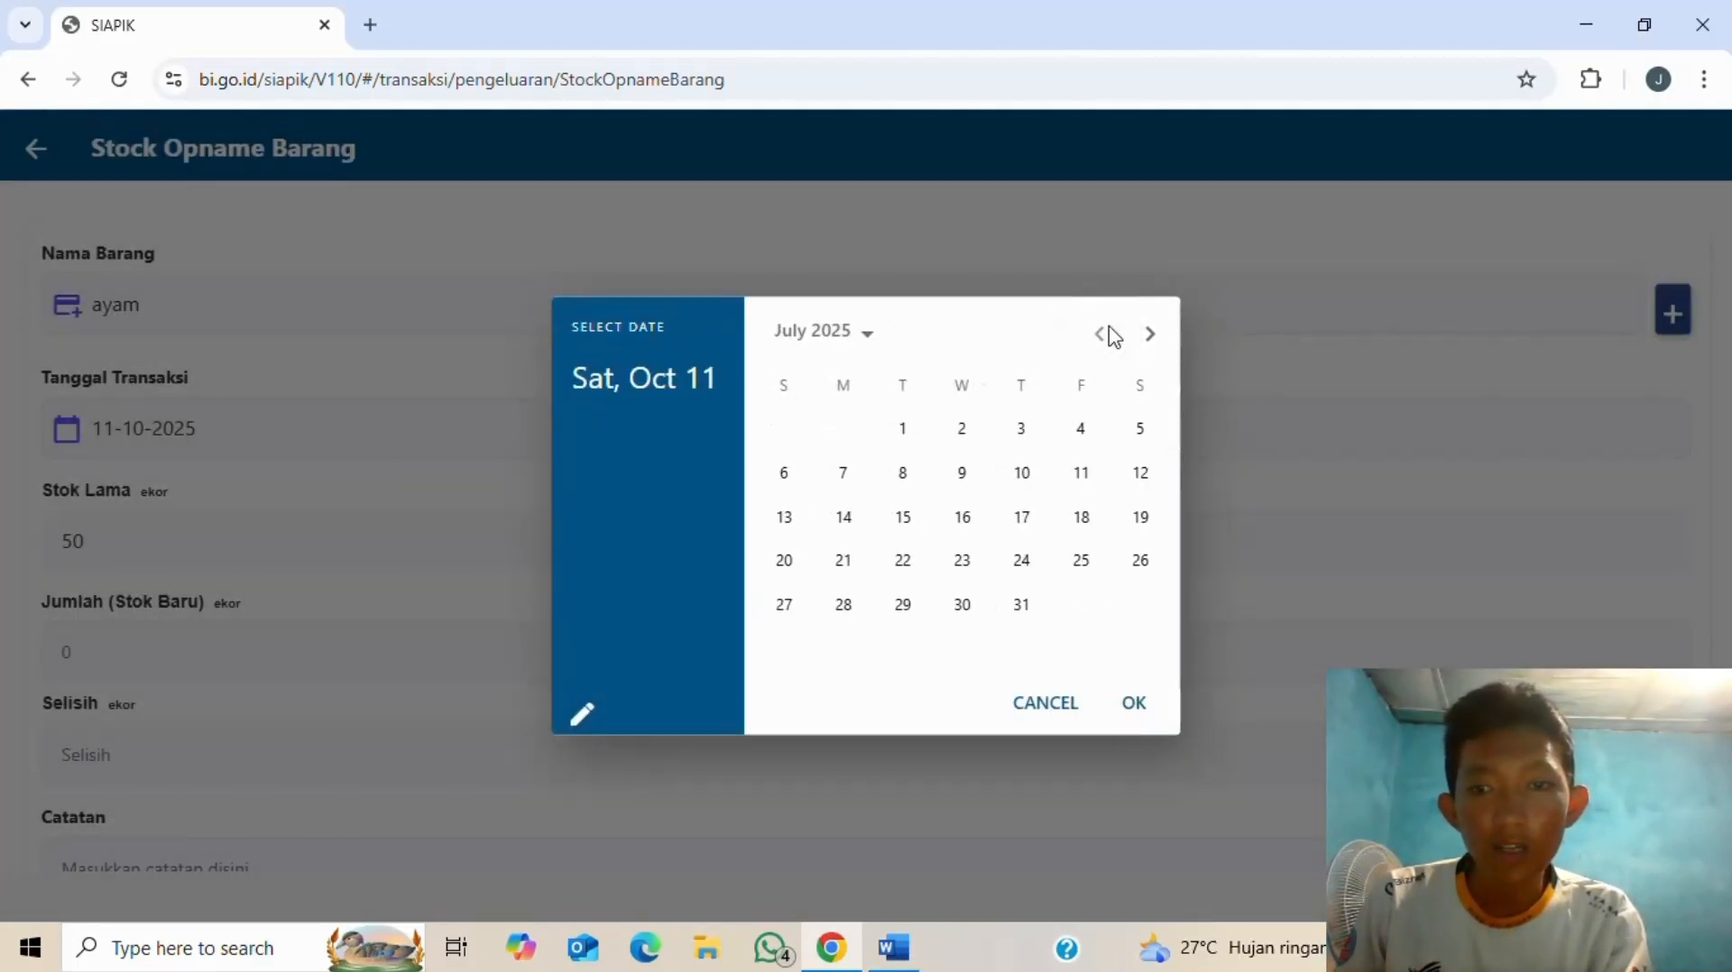
click(1142, 478)
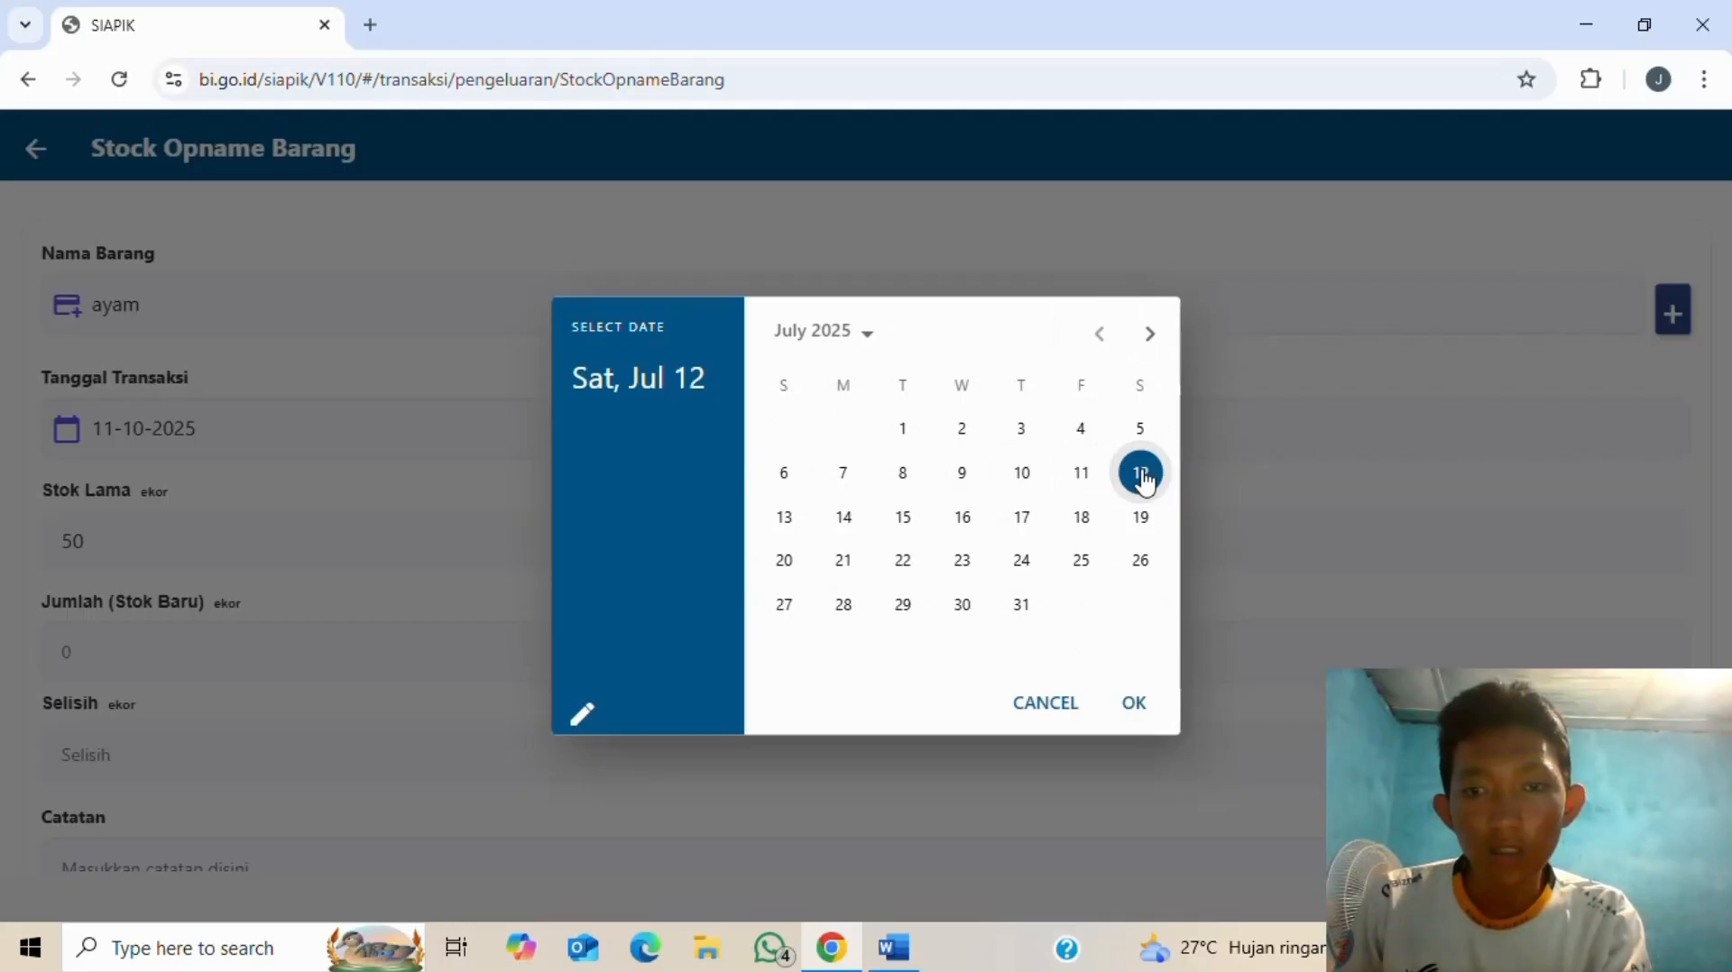
key(alt+Tab)
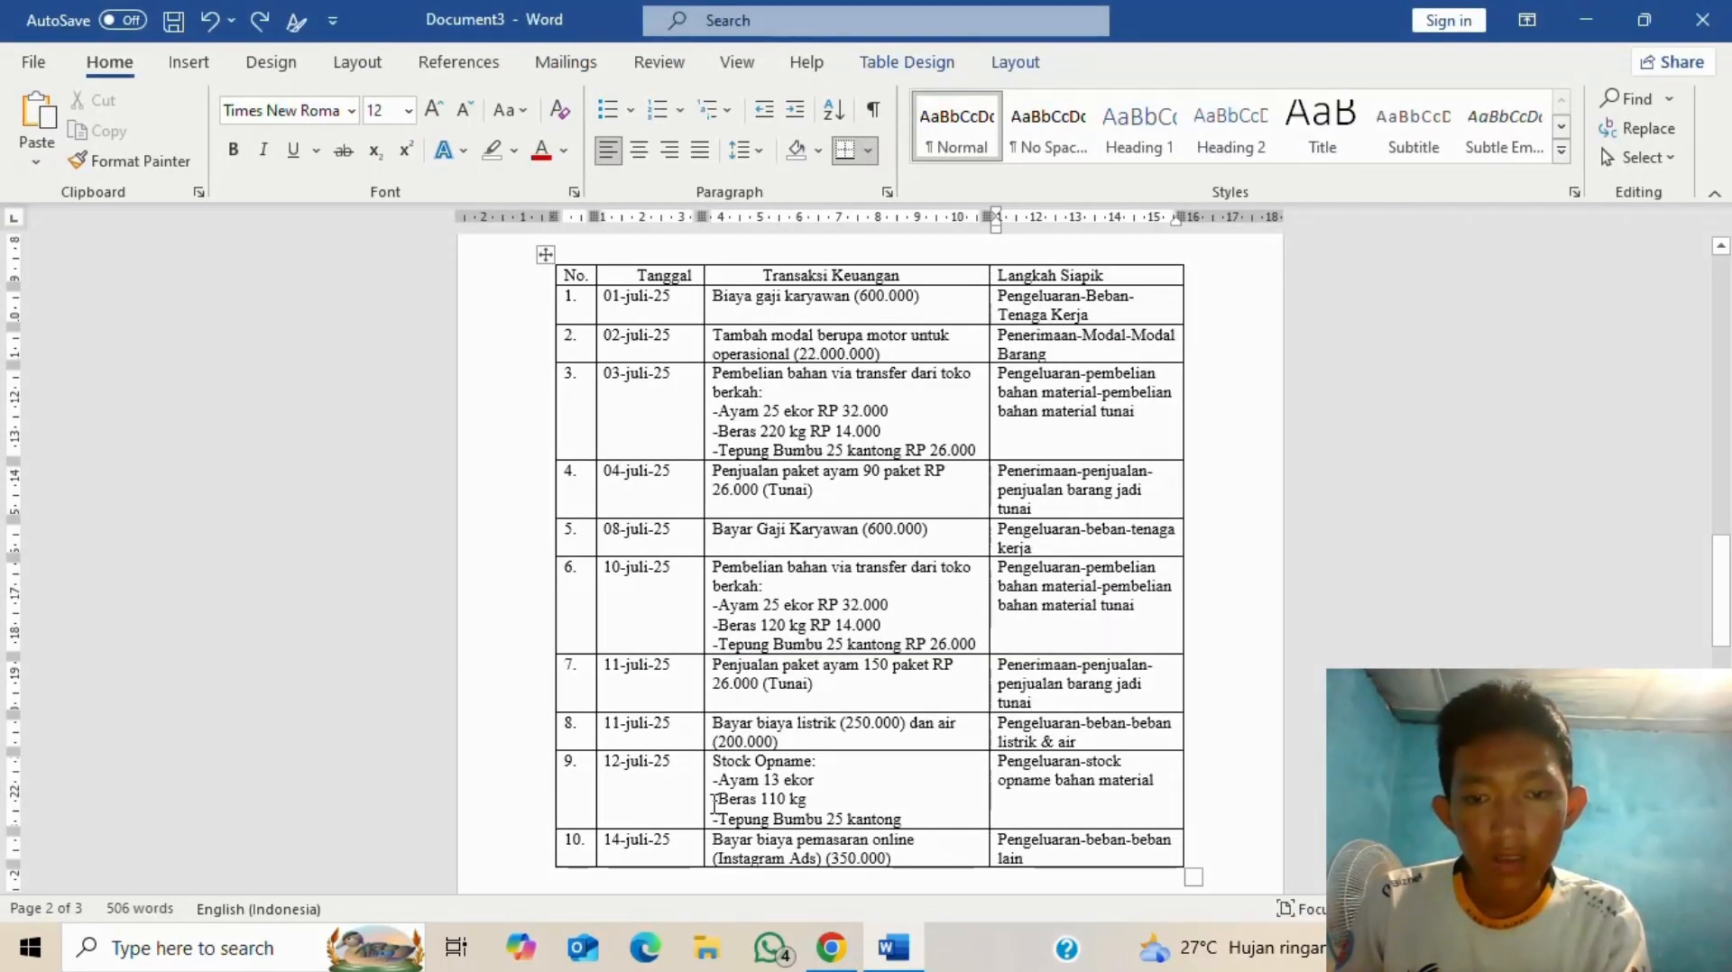
key(alt+Tab)
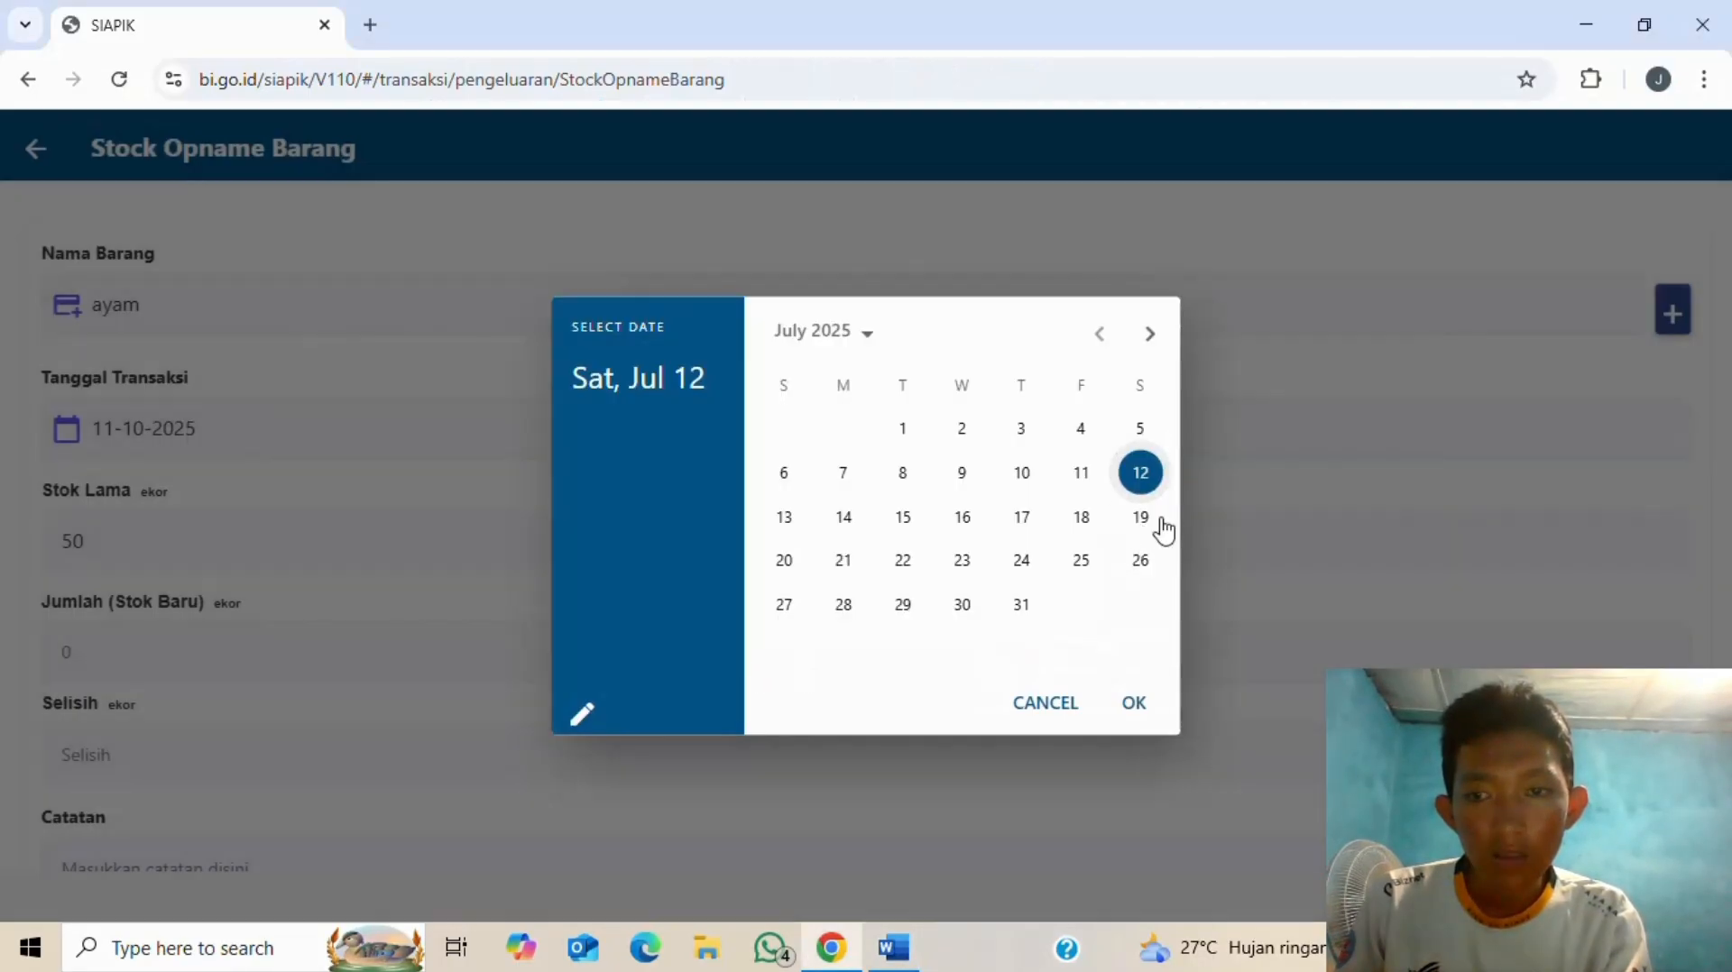
click(1138, 715)
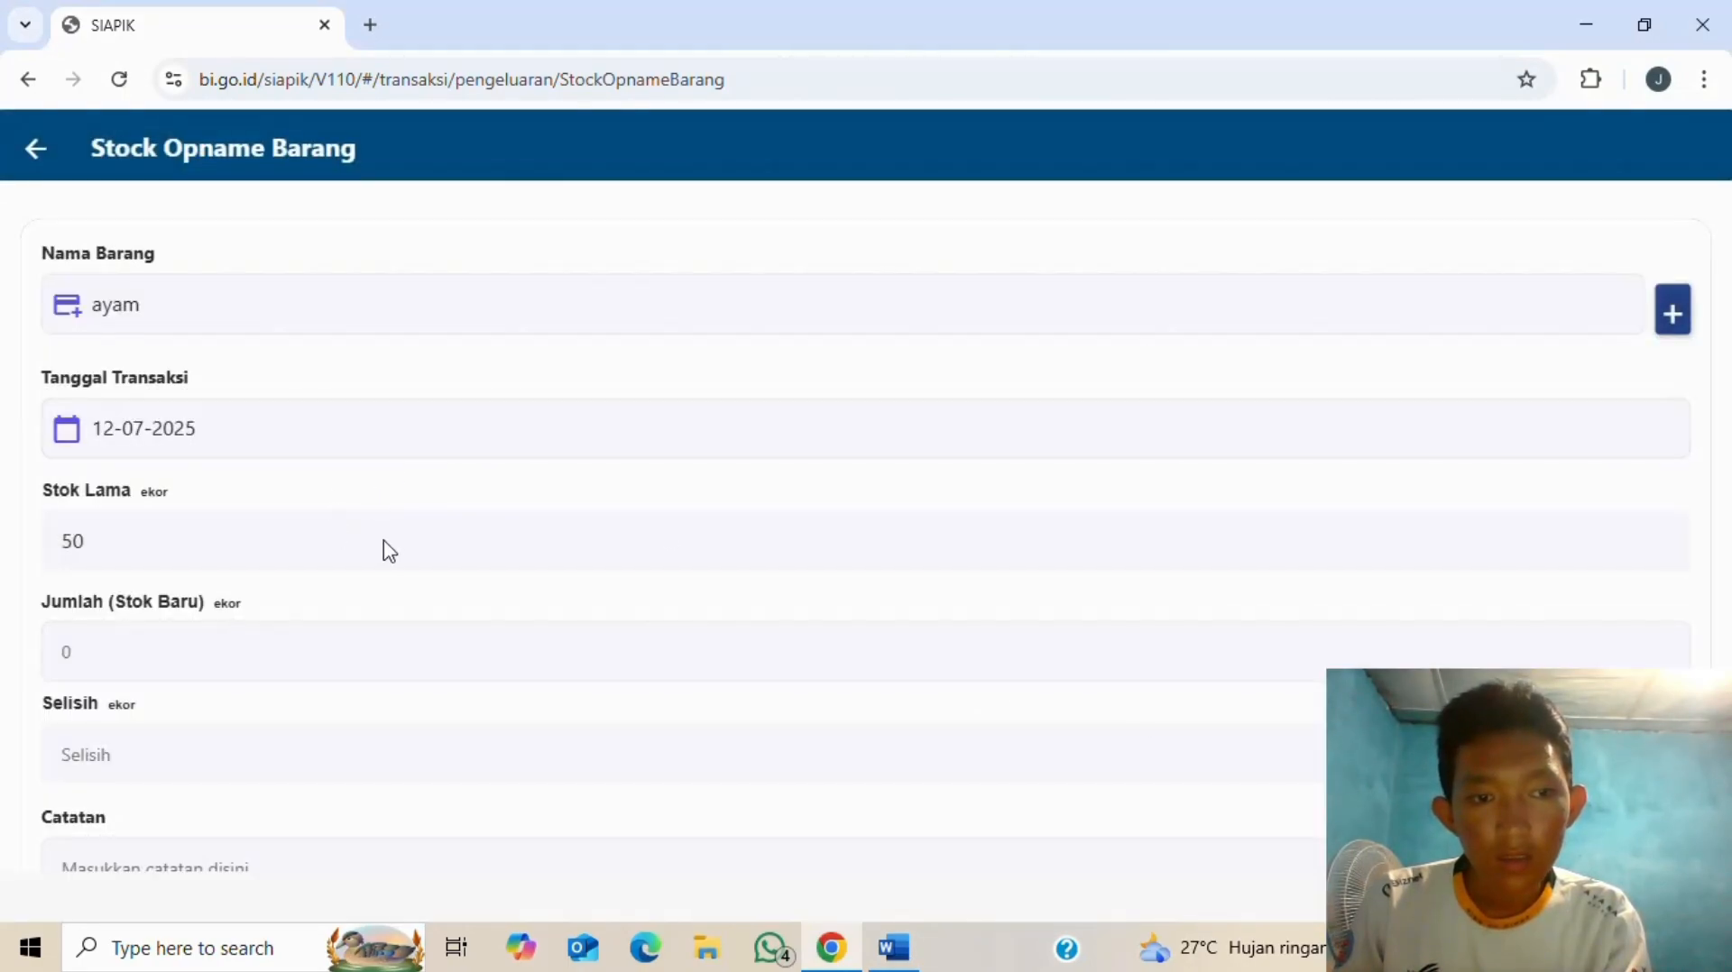
- Enter 13 as the new ayam stock and save the stock opname
key(alt+Tab)
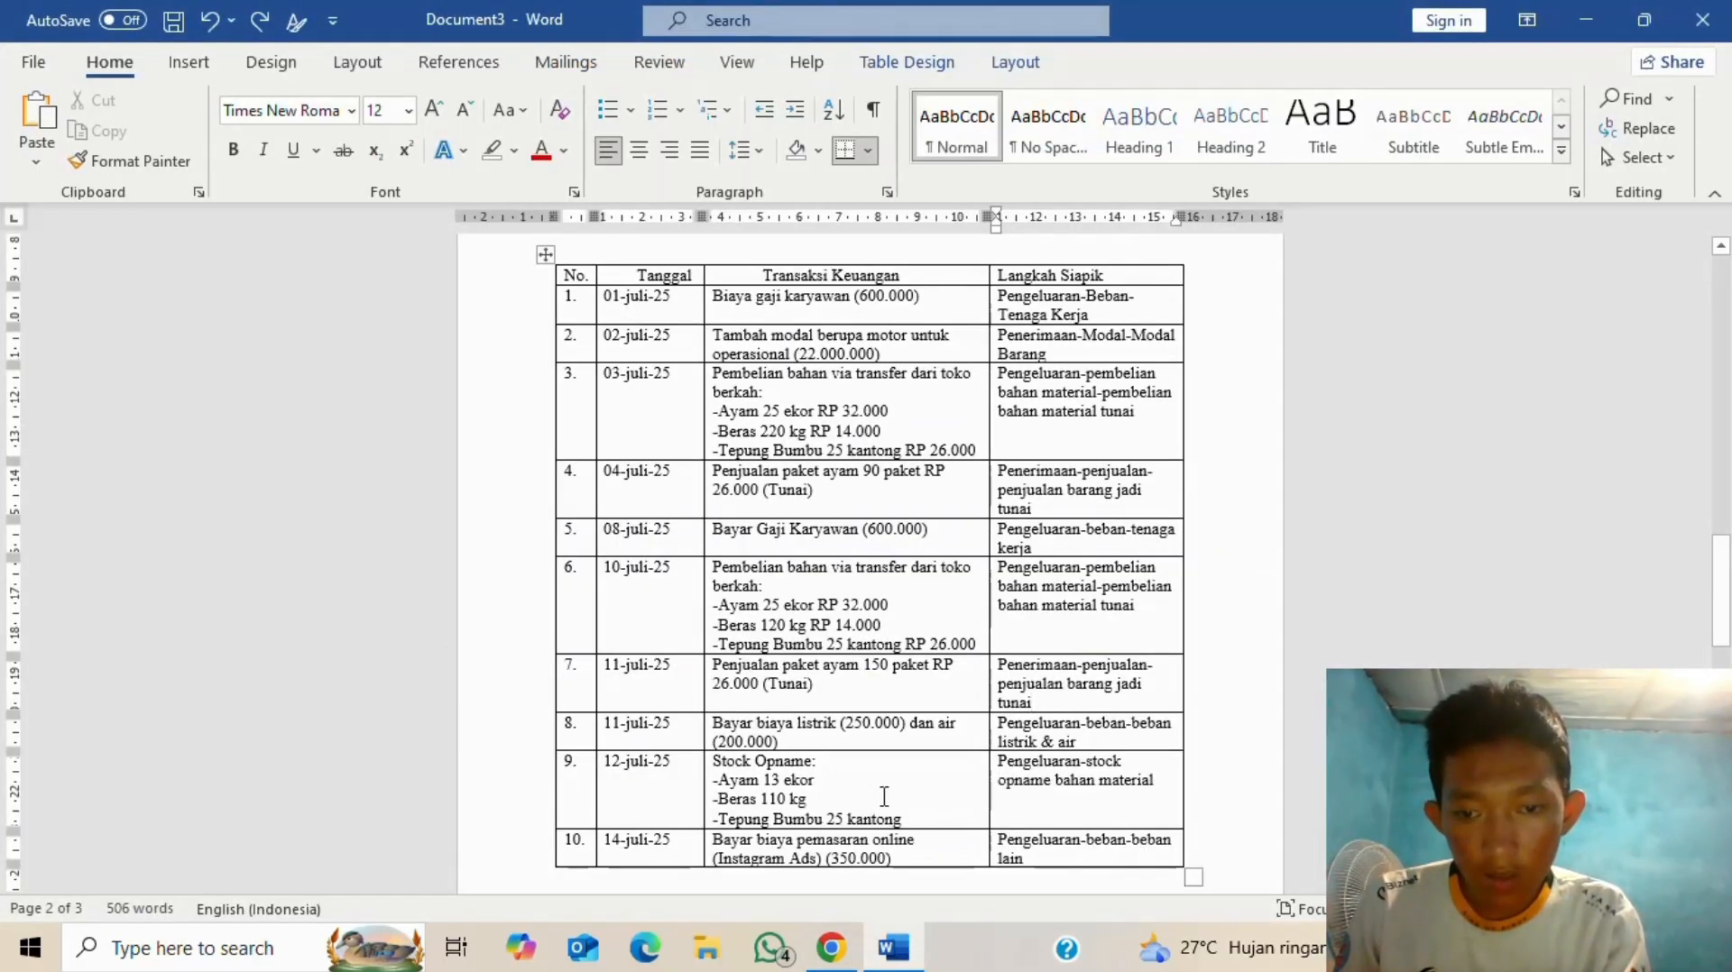
key(alt+Tab)
text(13)
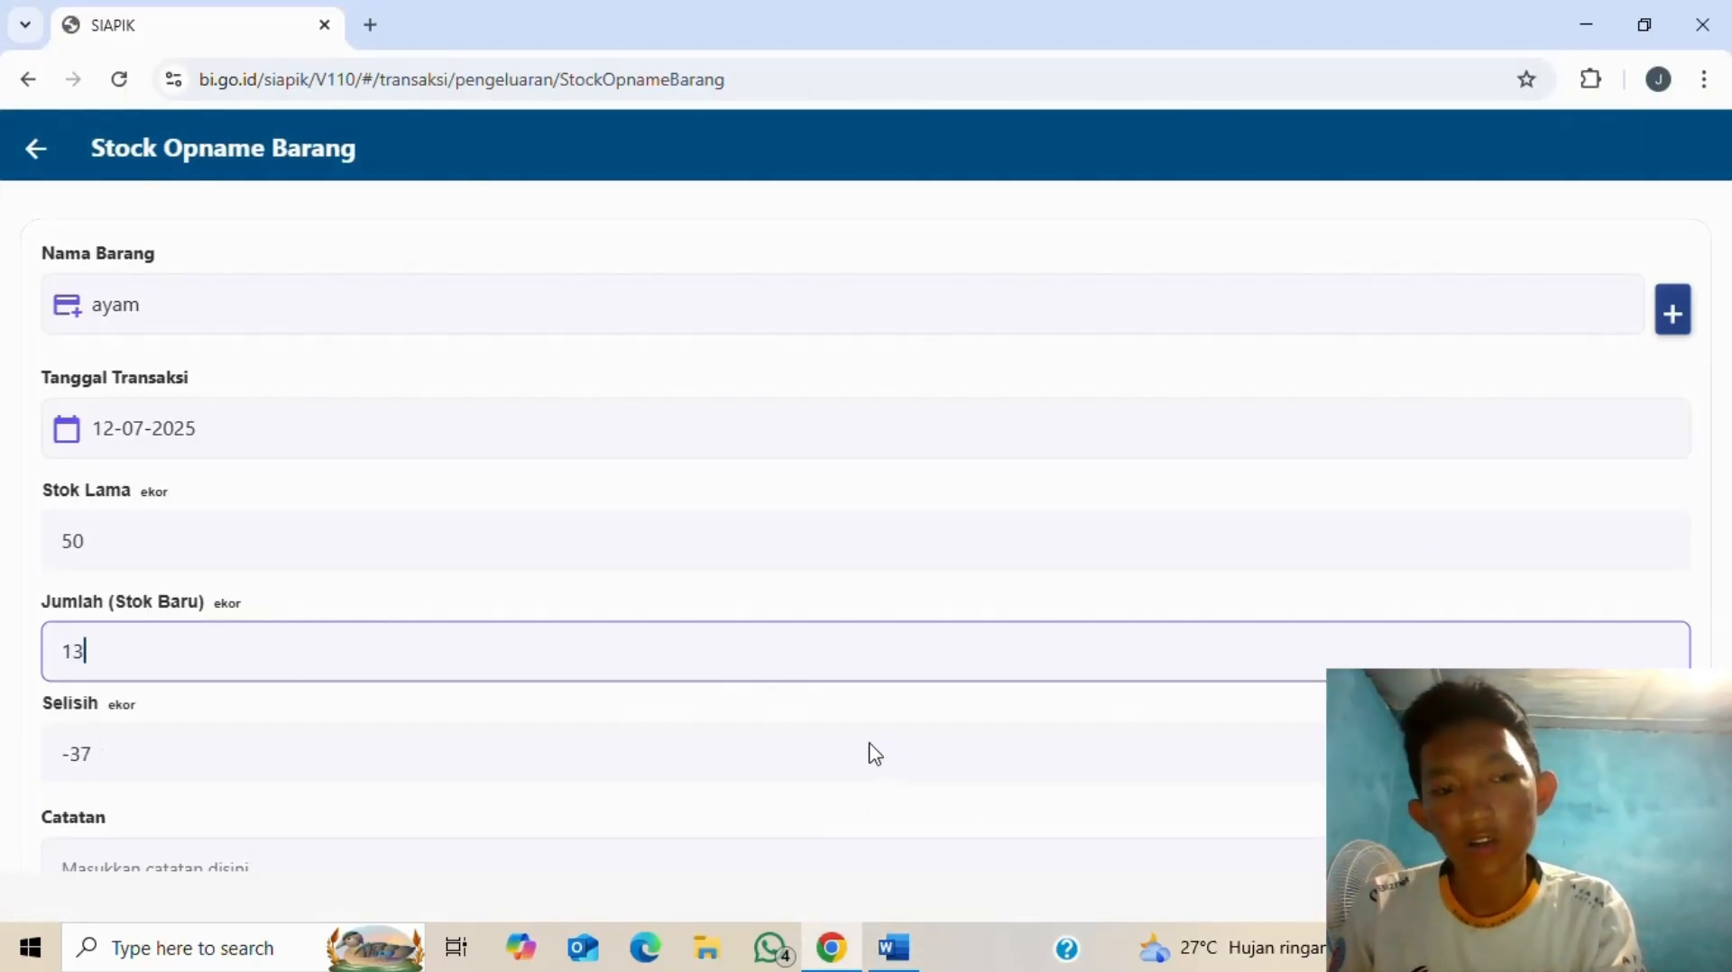
scroll(262, 800, down, 3)
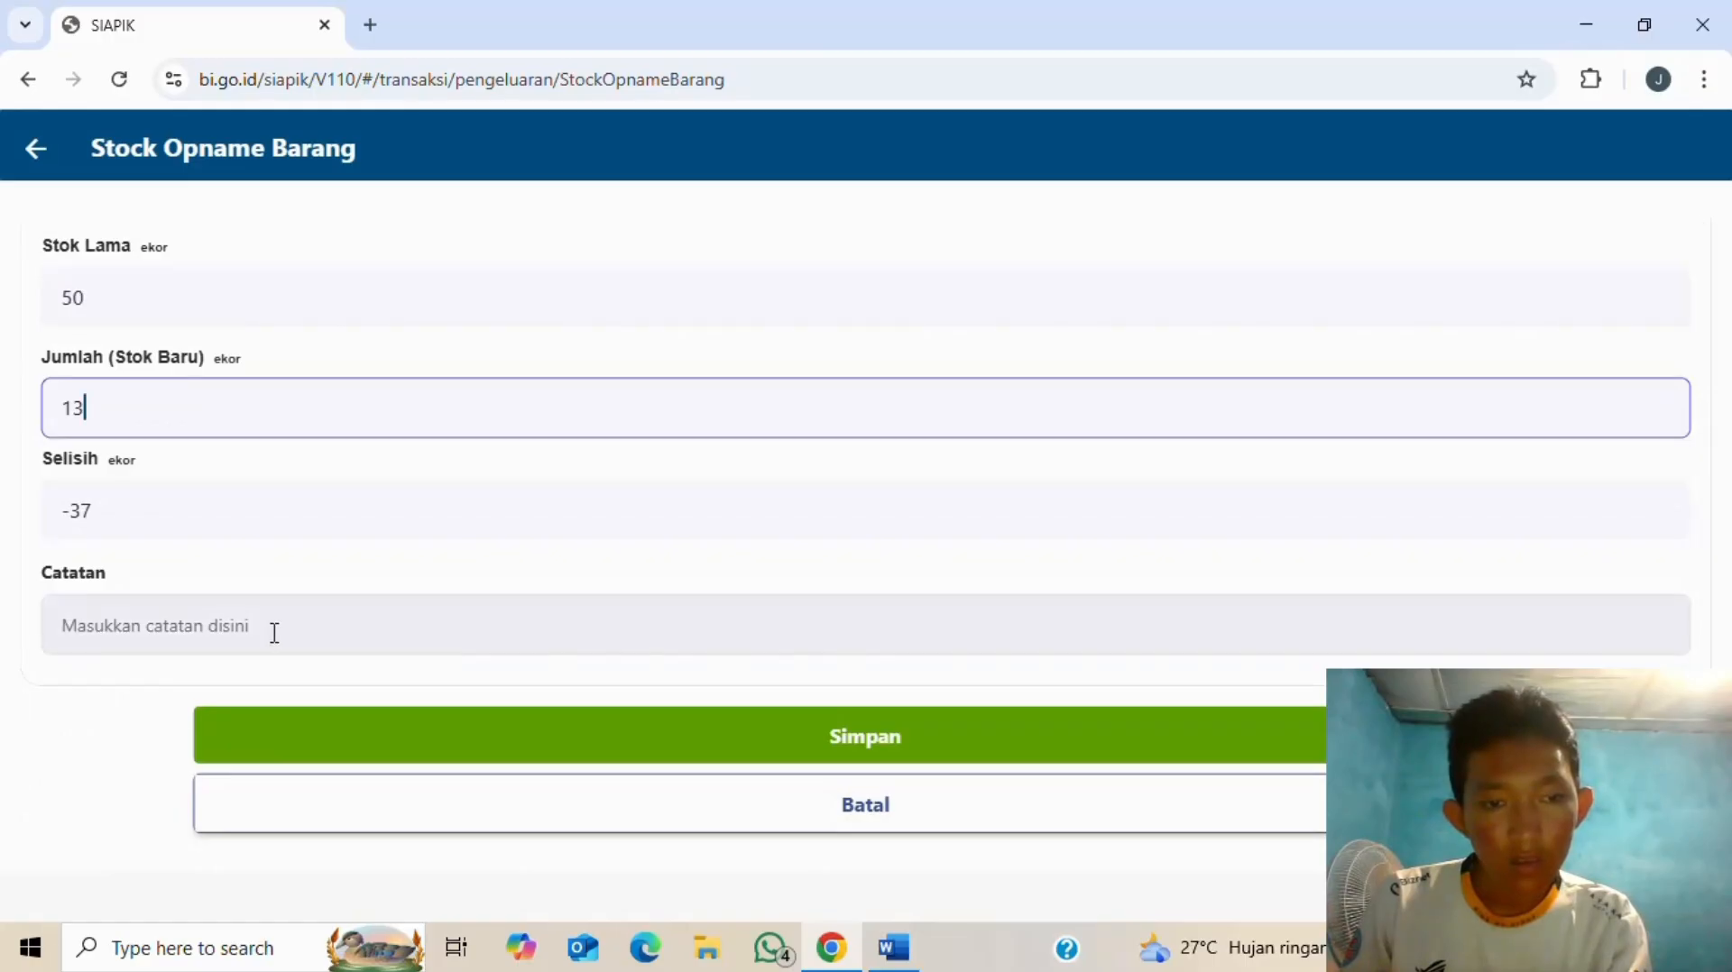
click(274, 631)
key(alt+Tab)
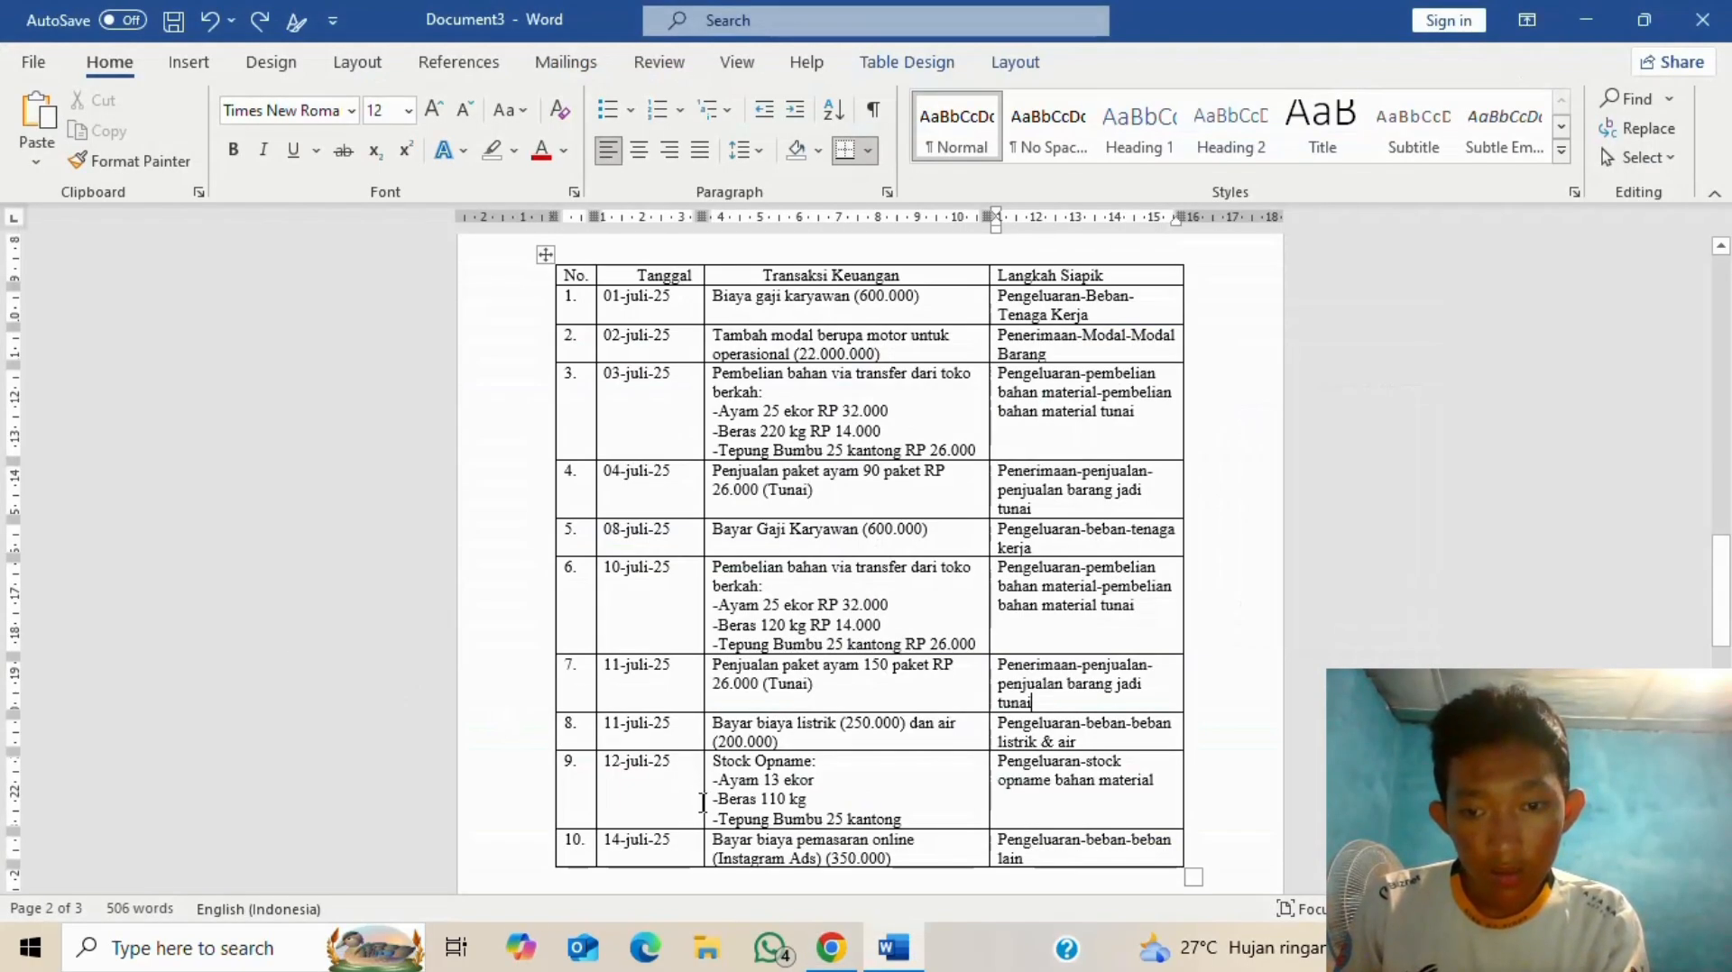
key(alt+Tab)
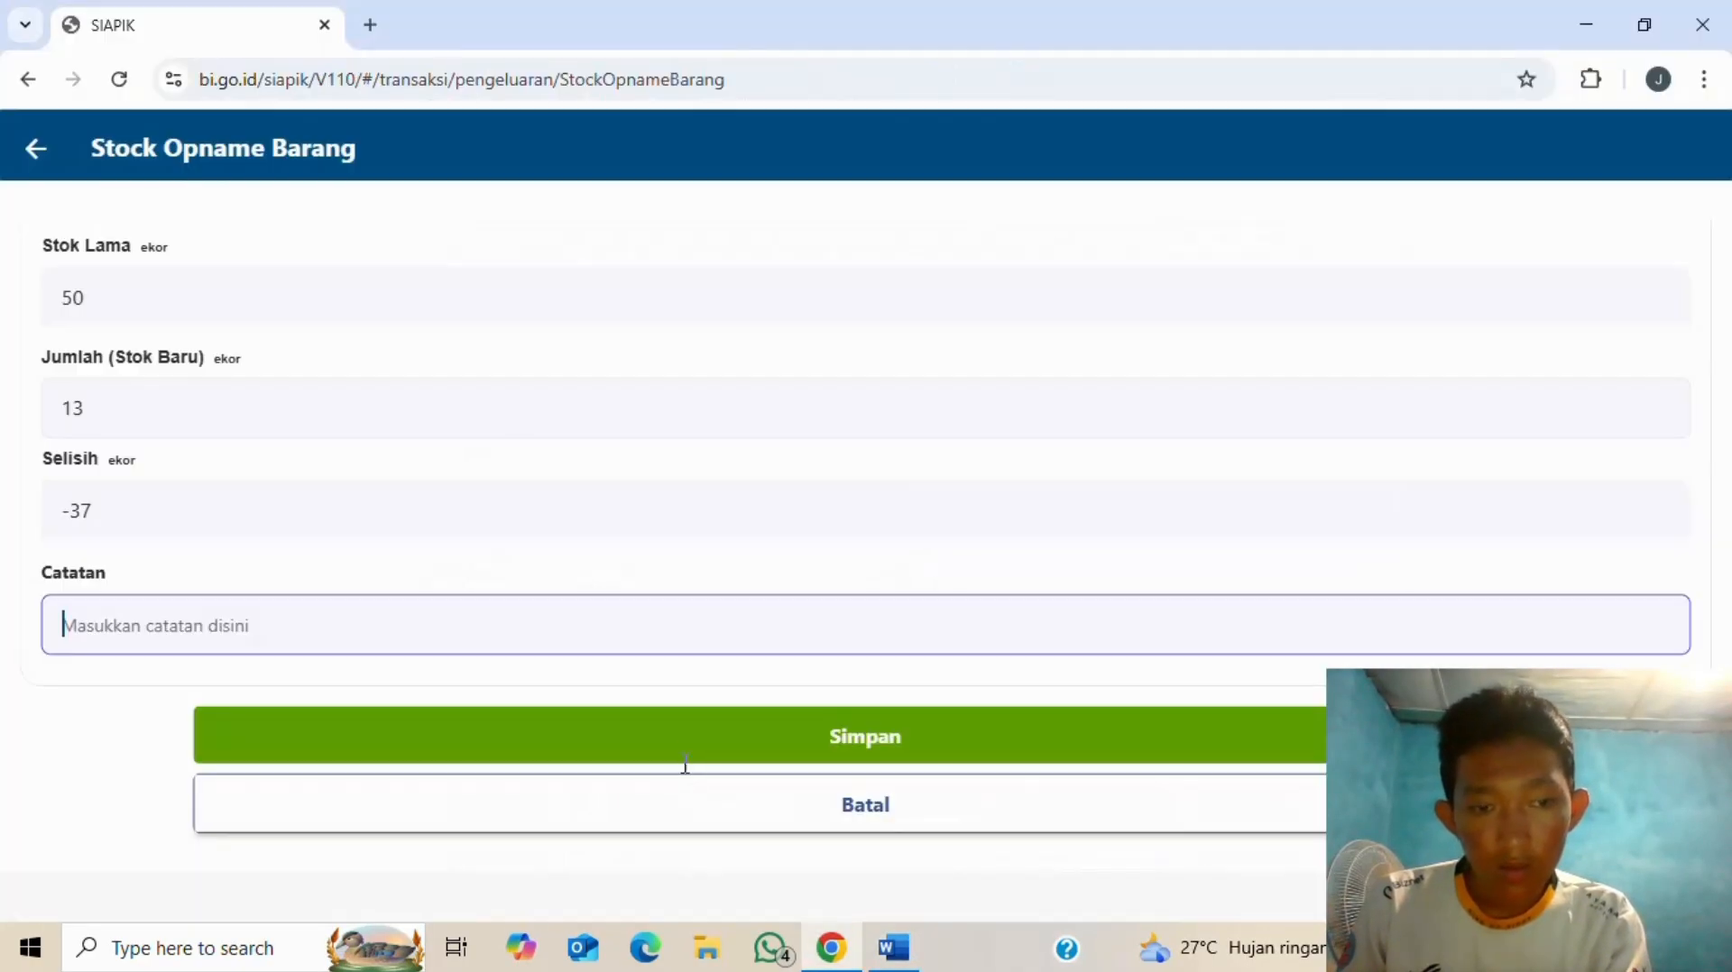
click(787, 738)
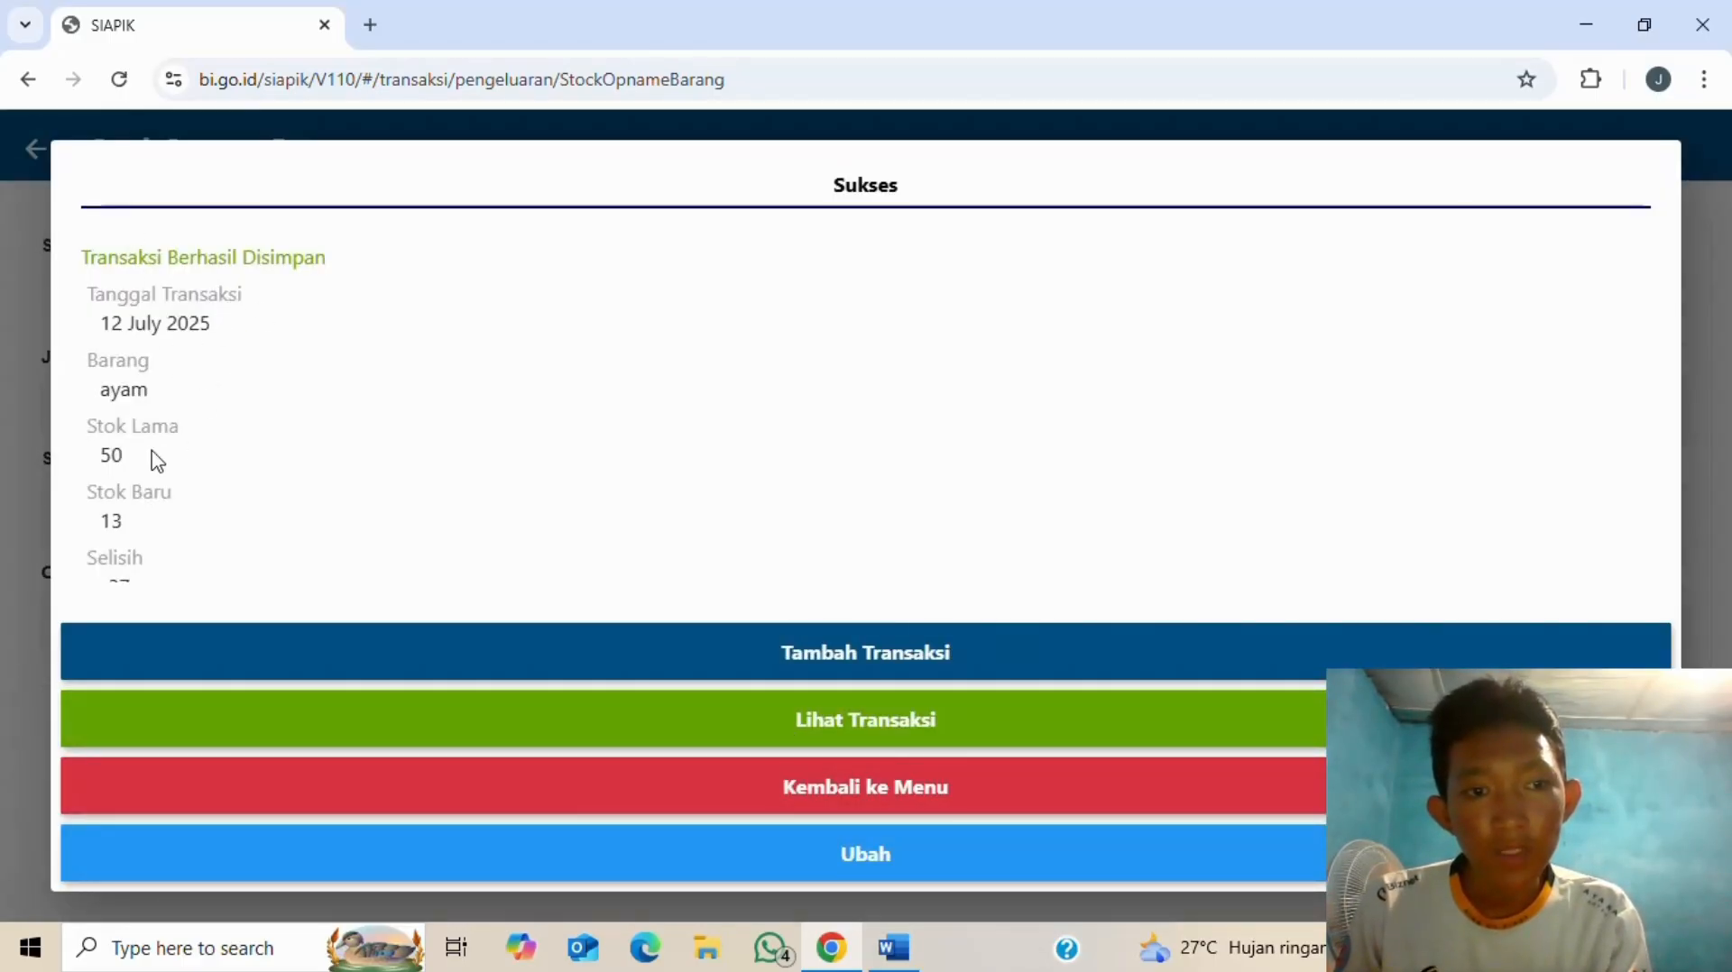
- Start another stock opname entry for Beras
scroll(172, 457, down, 1)
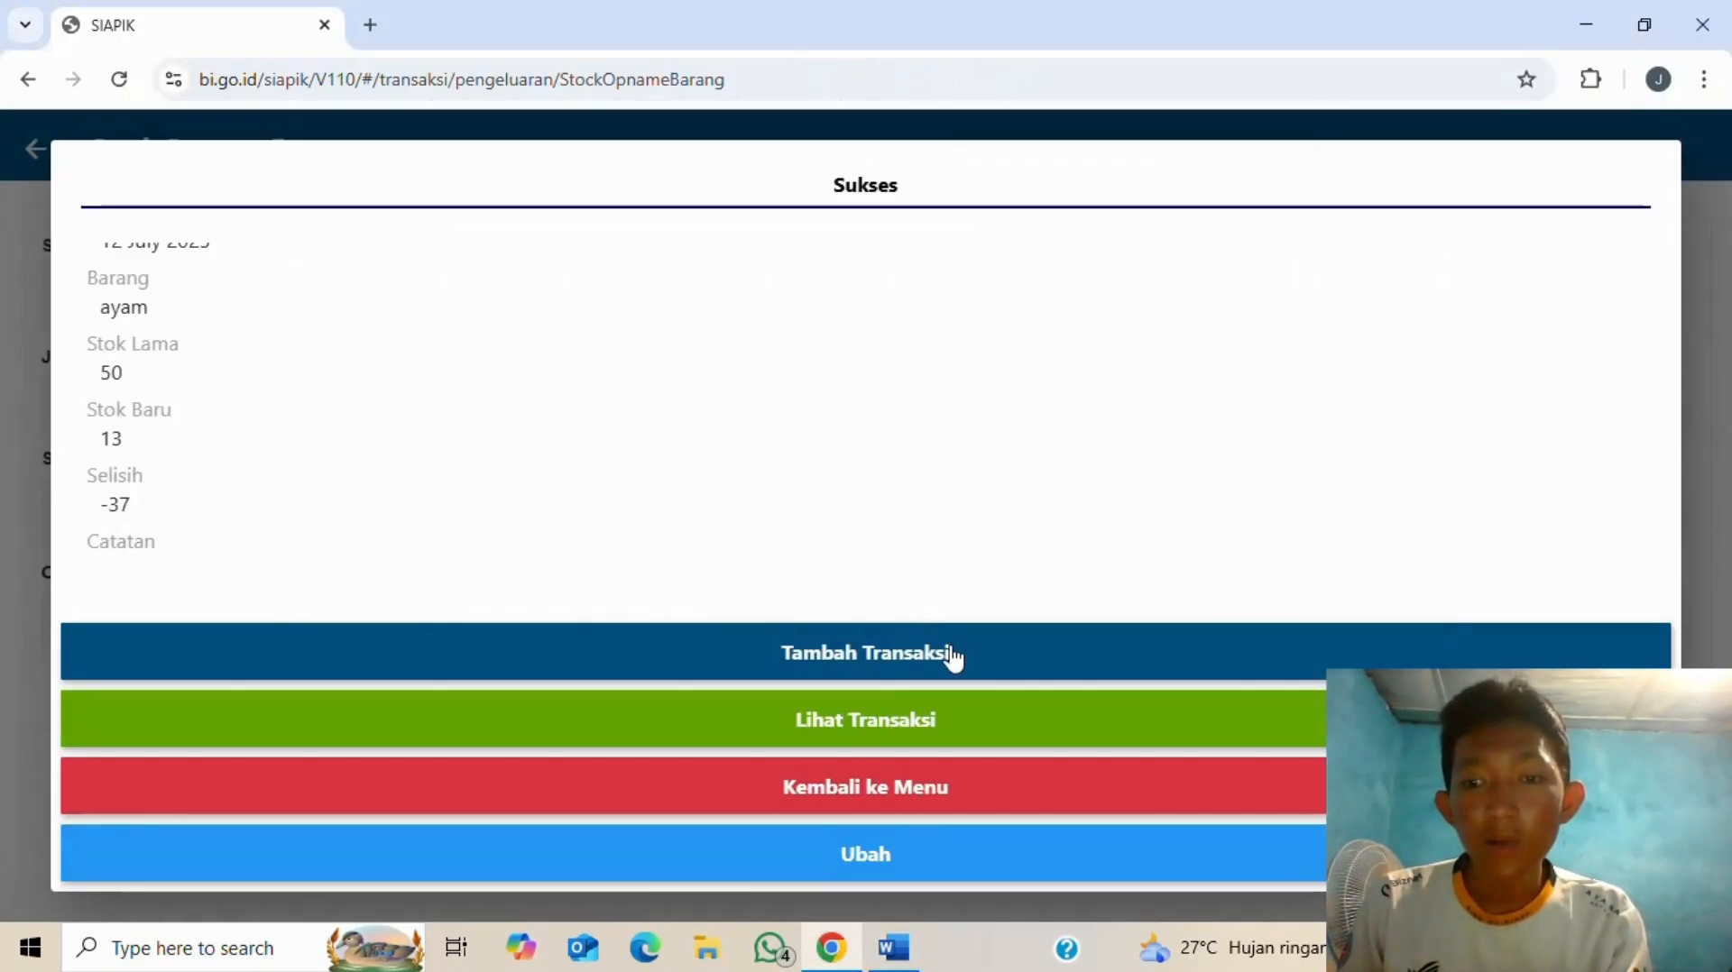
click(954, 657)
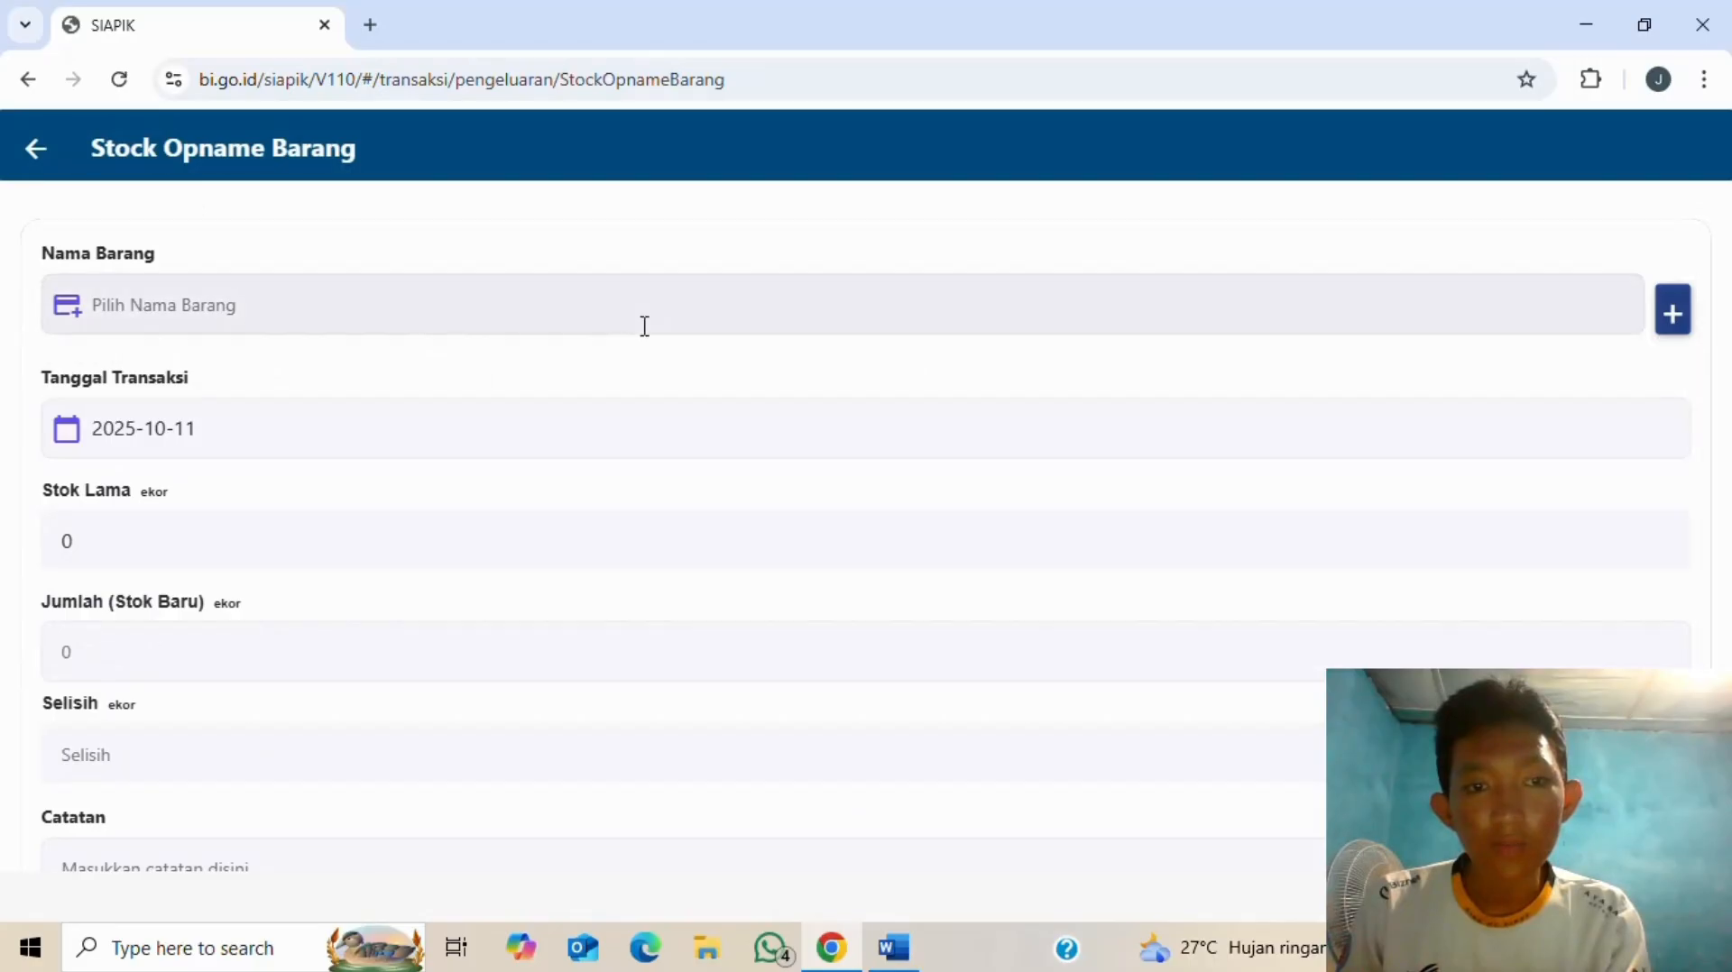
click(634, 325)
click(726, 544)
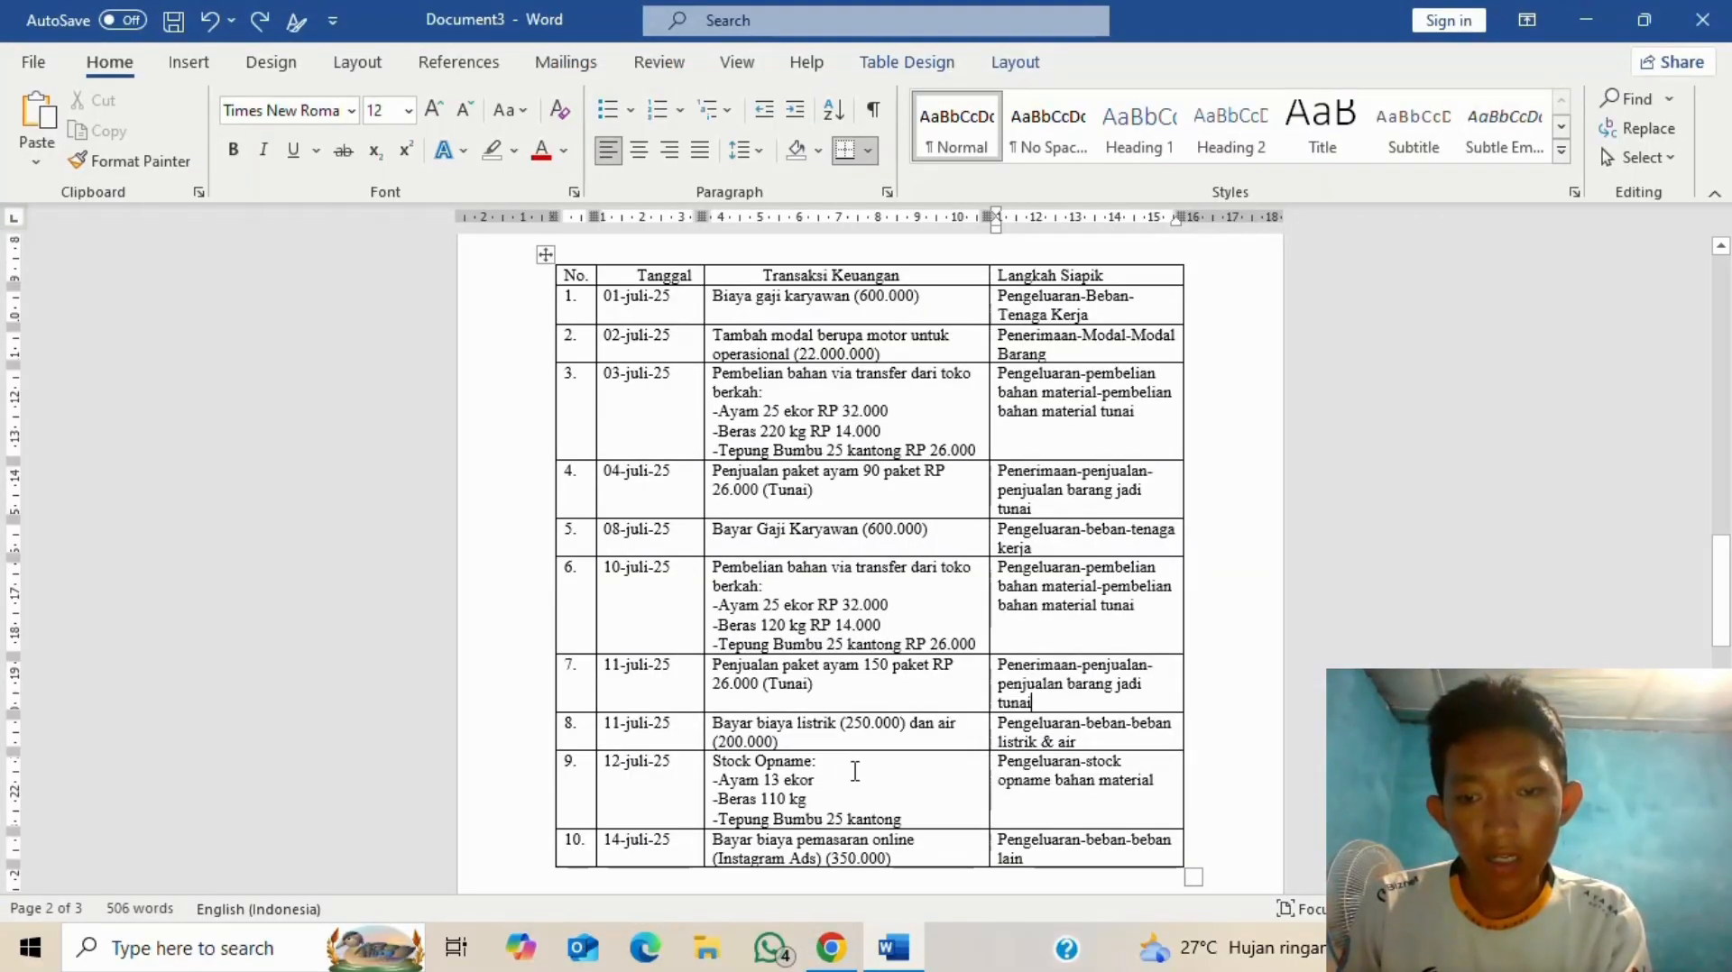
key(alt+Tab)
- Set the Beras stock opname's transaction date to 12 July 2025
click(330, 428)
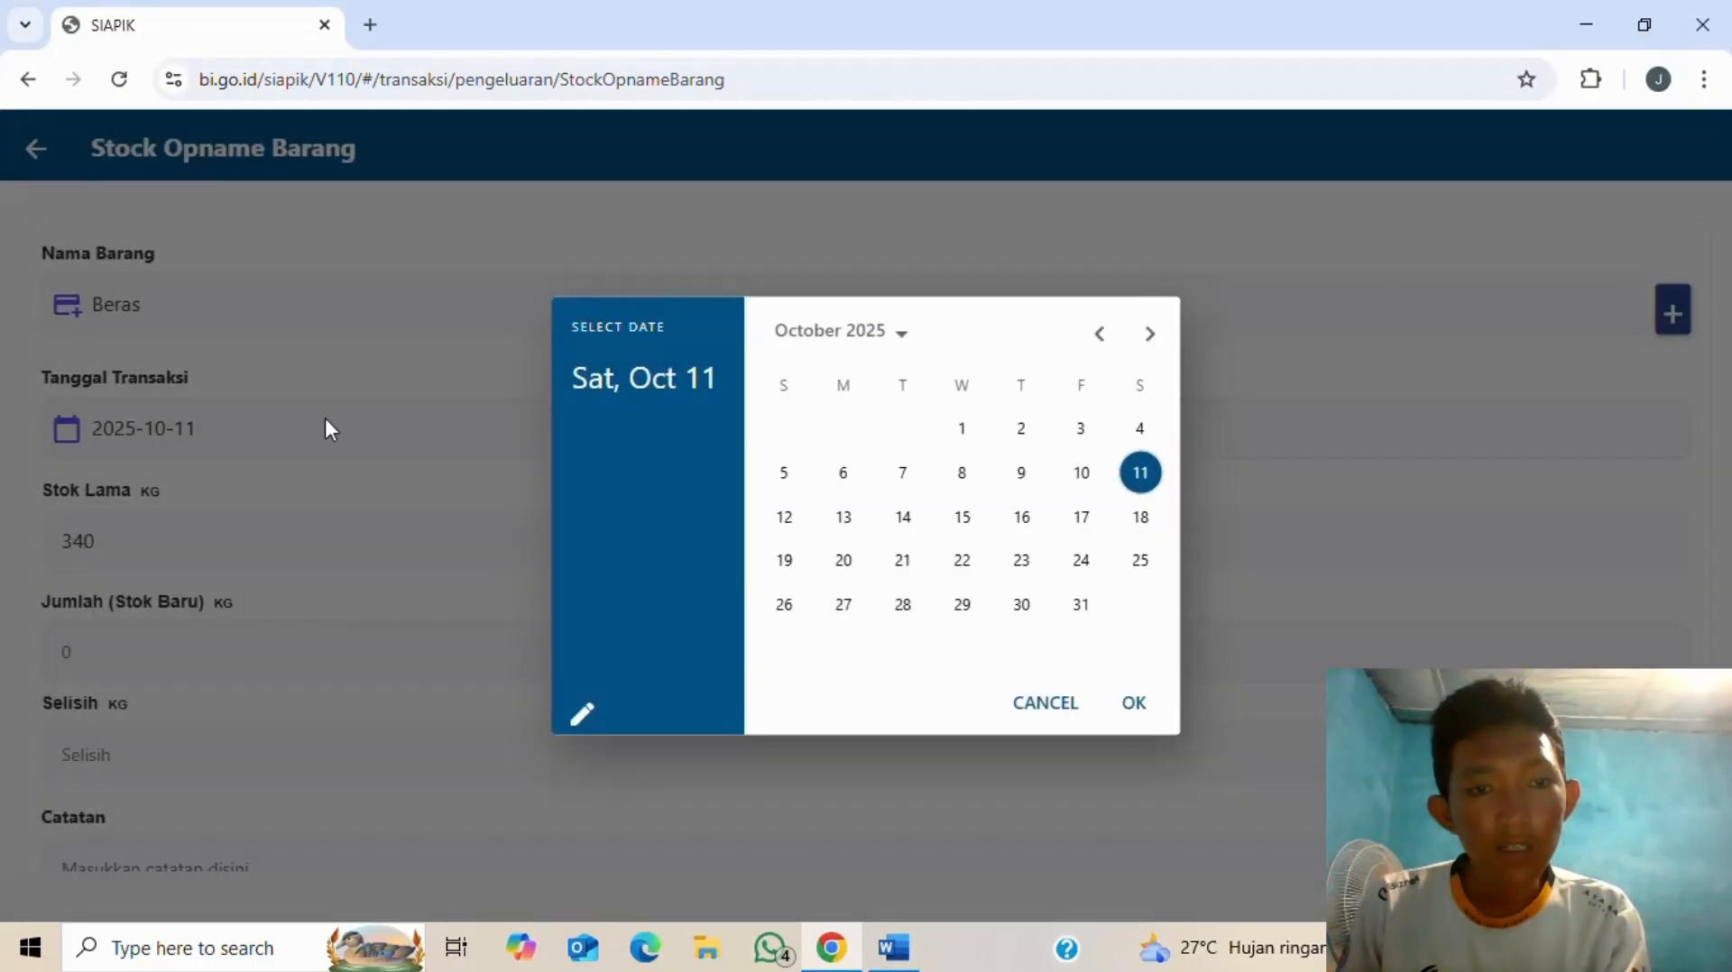
click(1099, 333)
click(1099, 331)
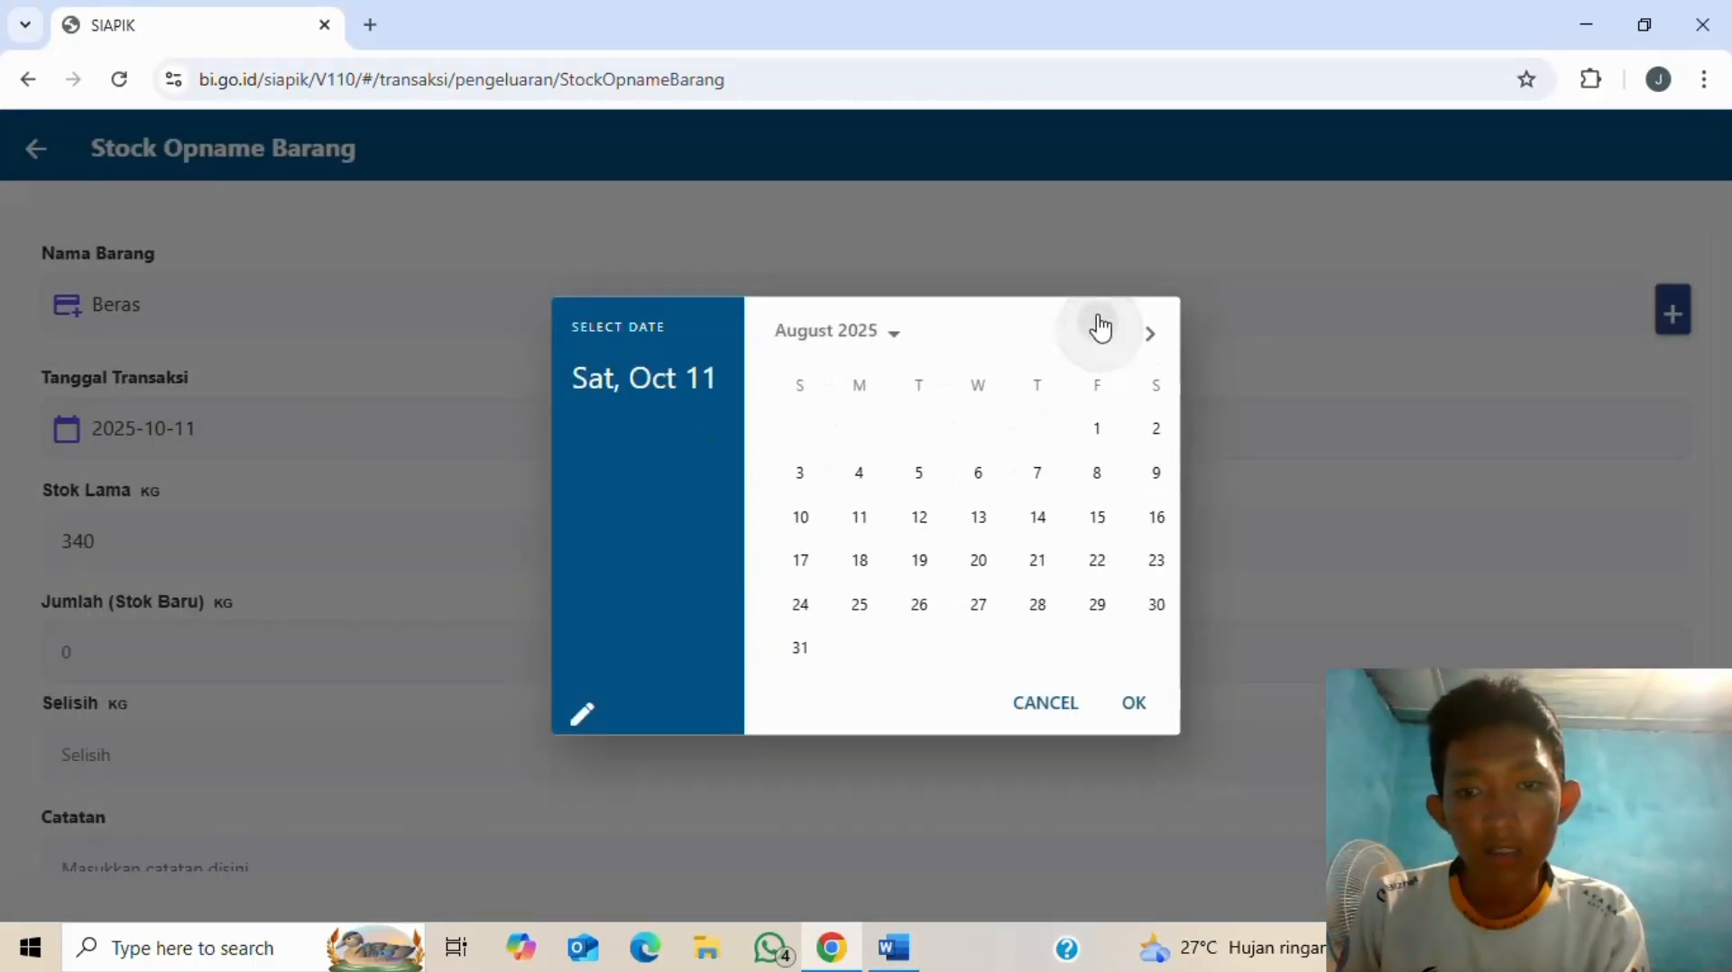
click(1100, 331)
click(1138, 474)
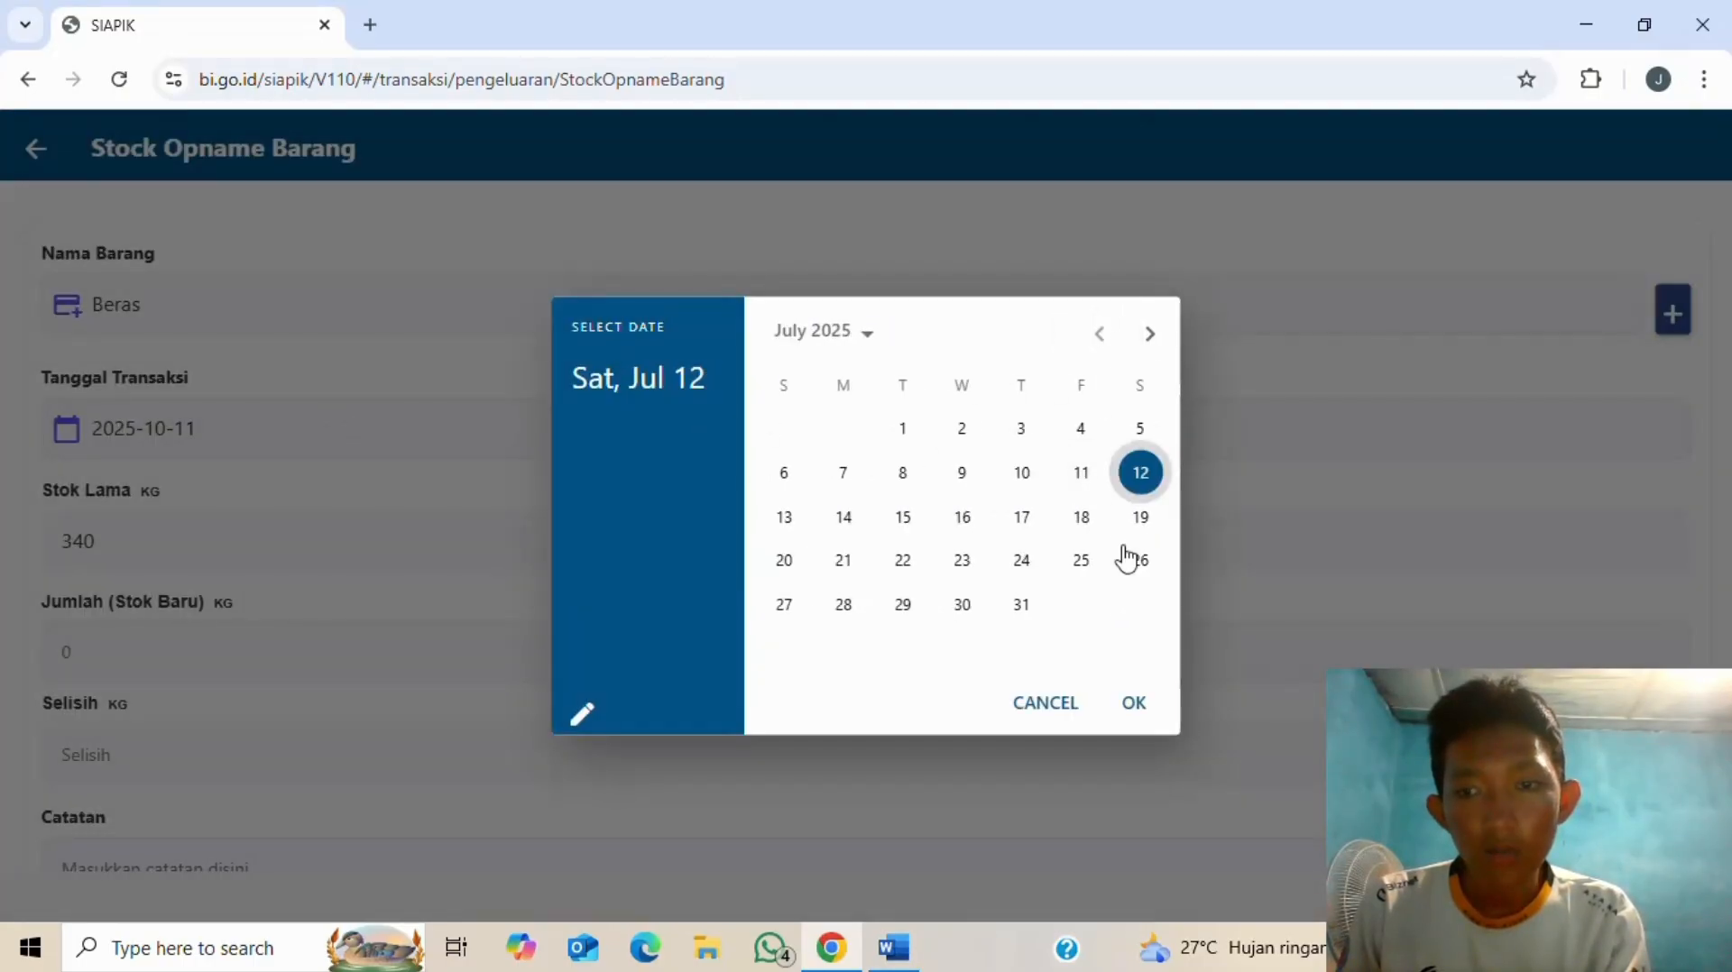
click(1132, 726)
key(alt+Tab)
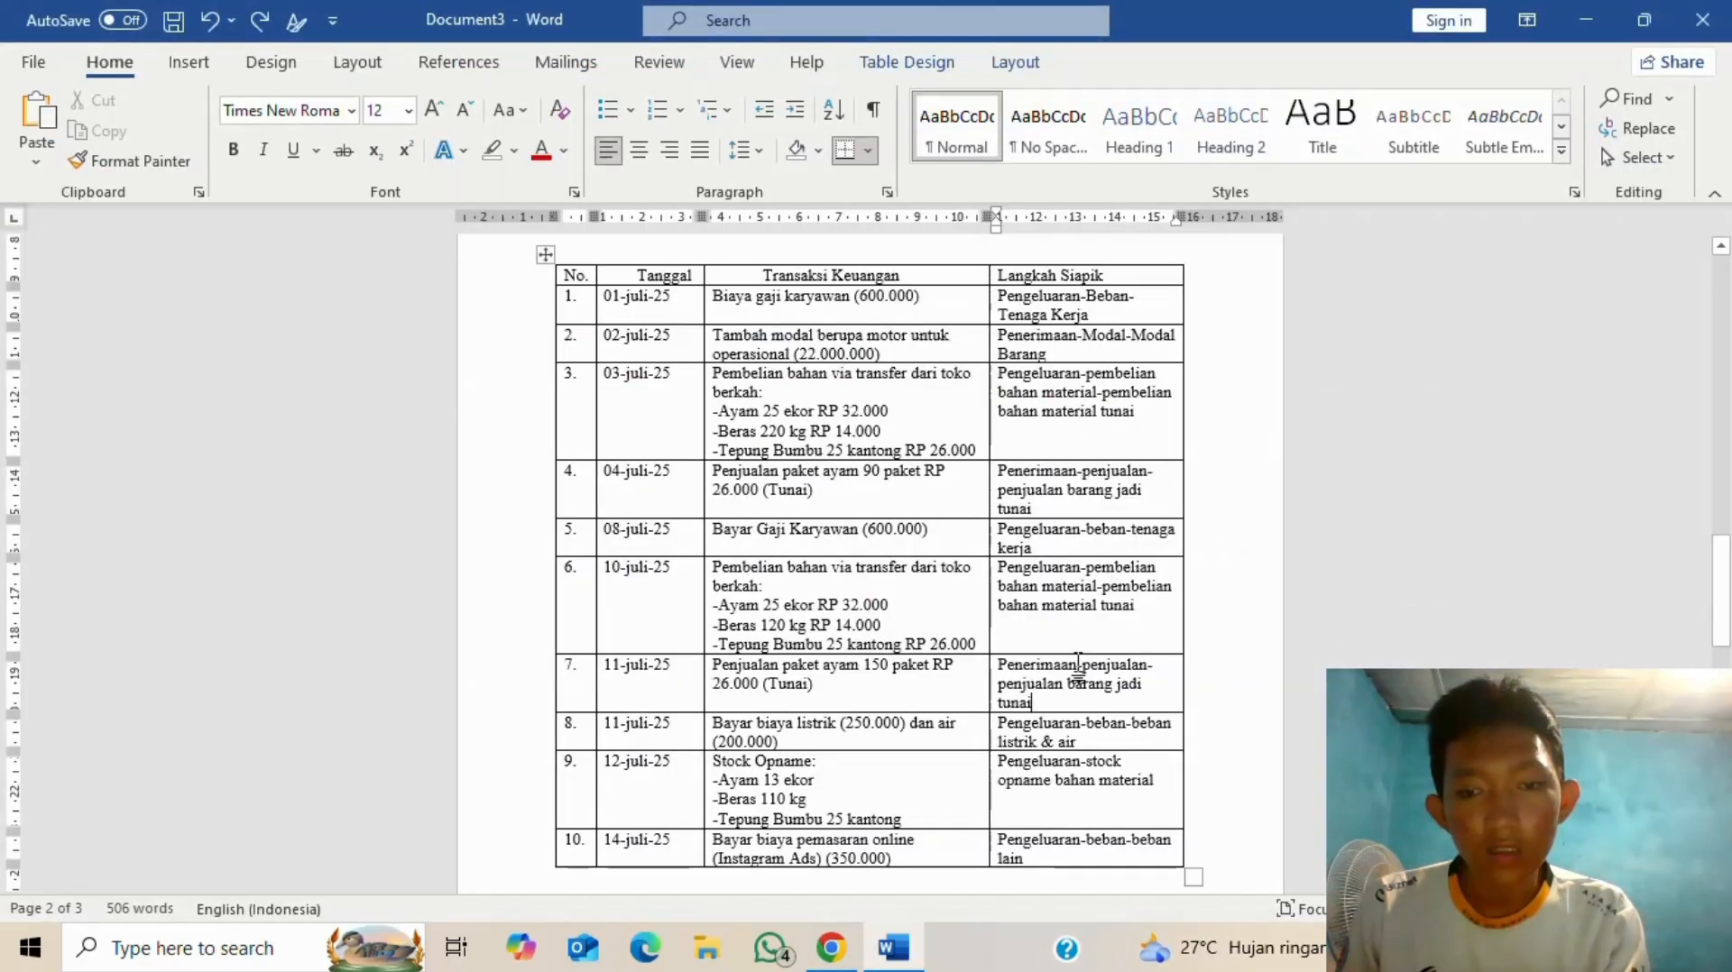
key(alt+Tab)
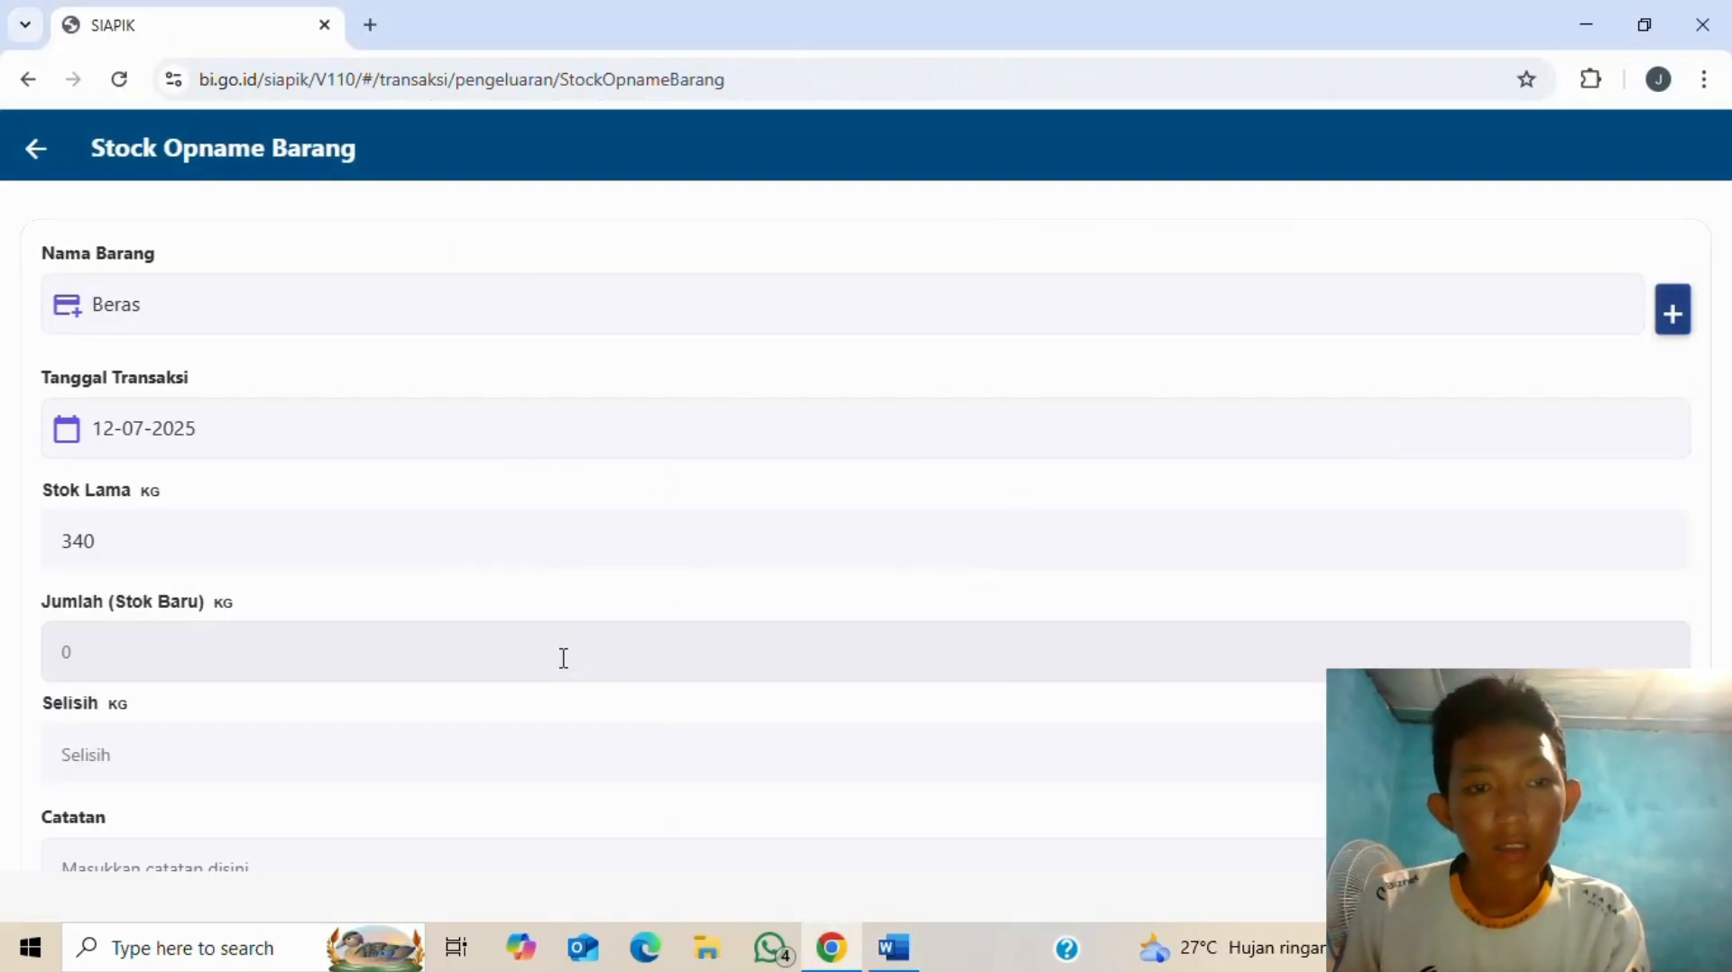
- Enter 110 as the new Beras stock and save the stock opname
click(414, 658)
key(alt+Tab)
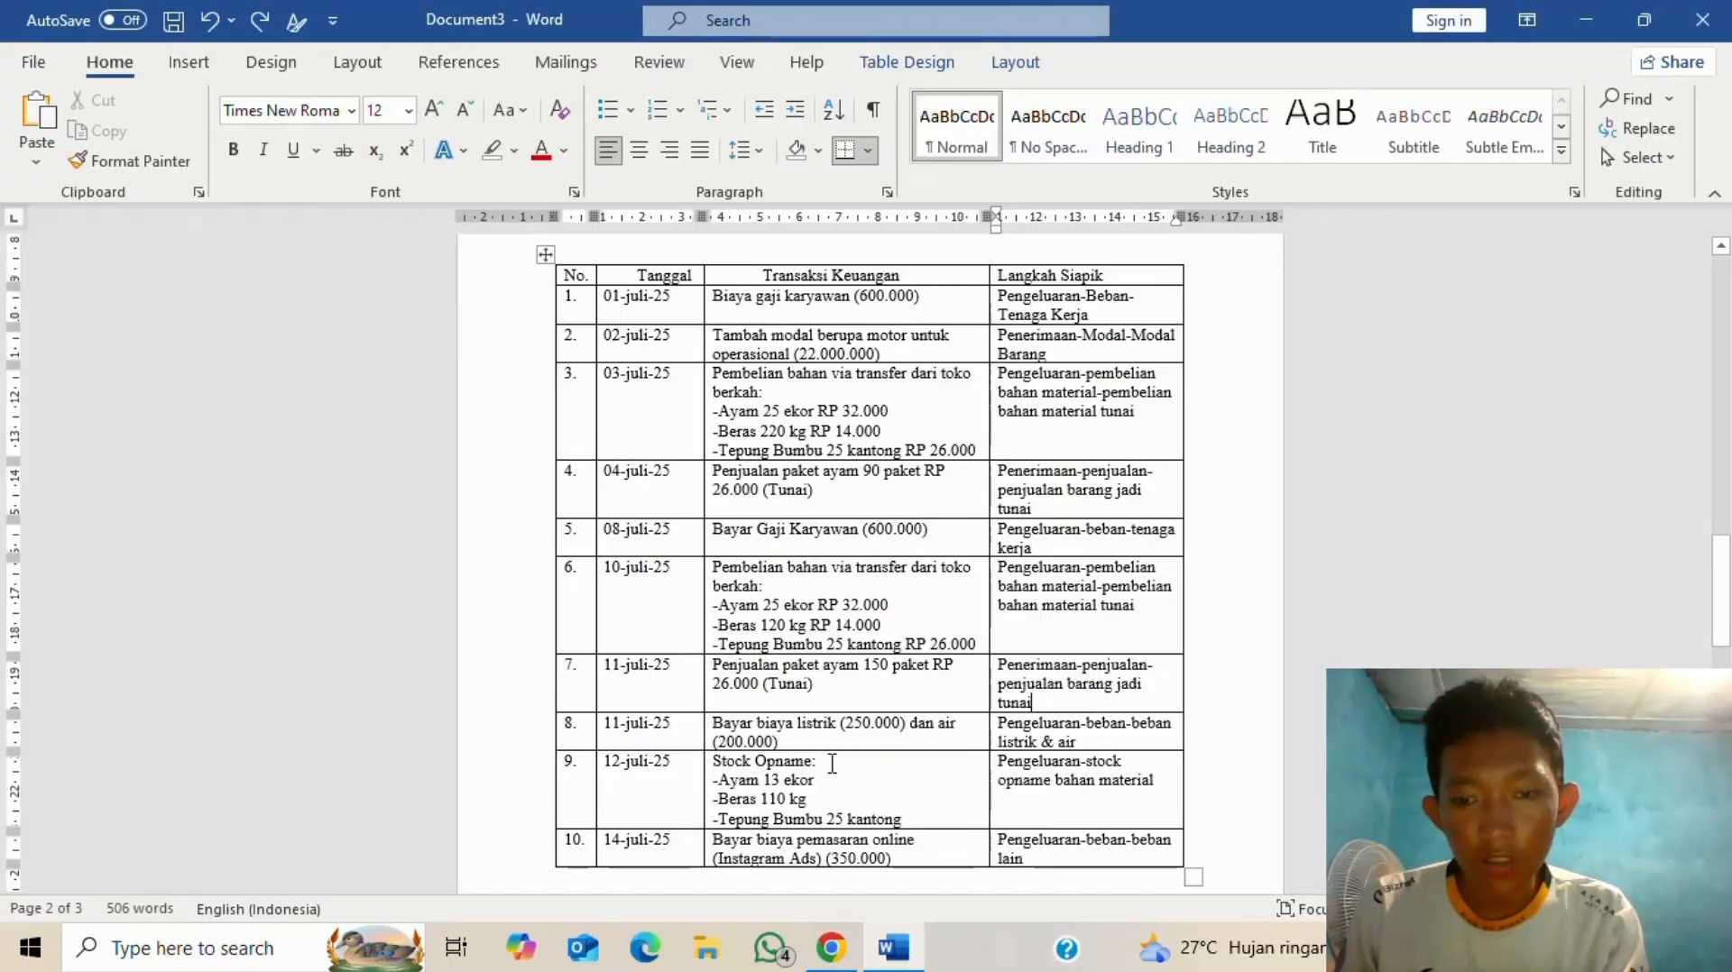
key(alt+Tab)
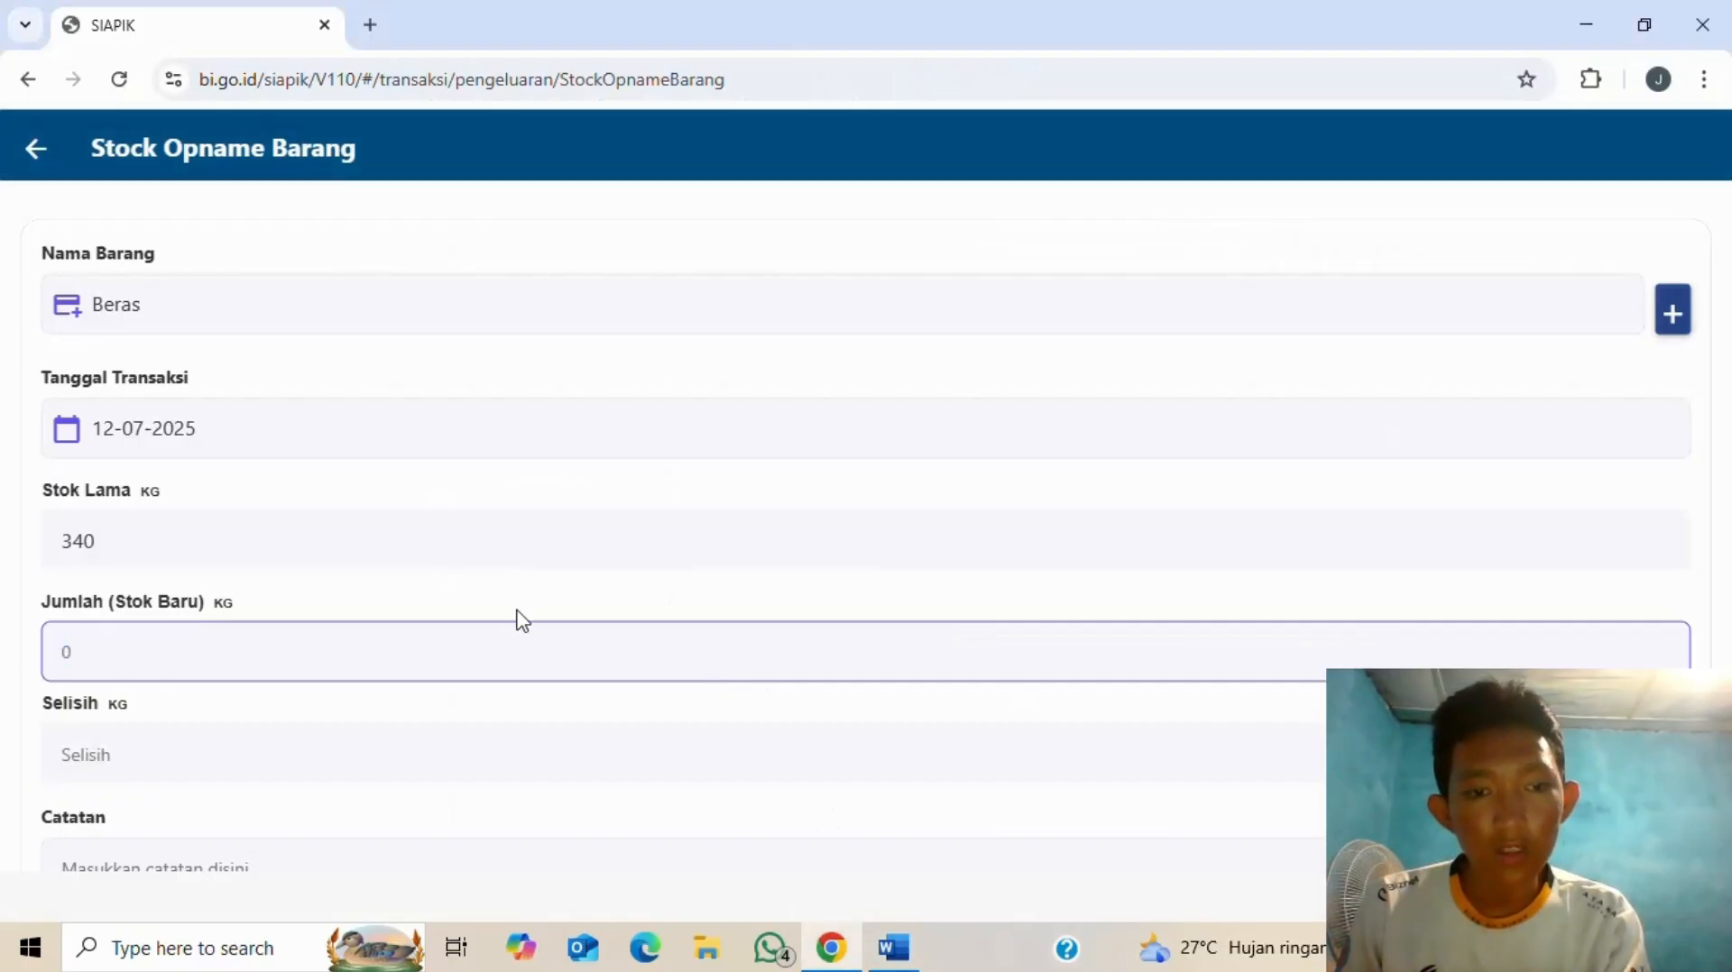
text(110)
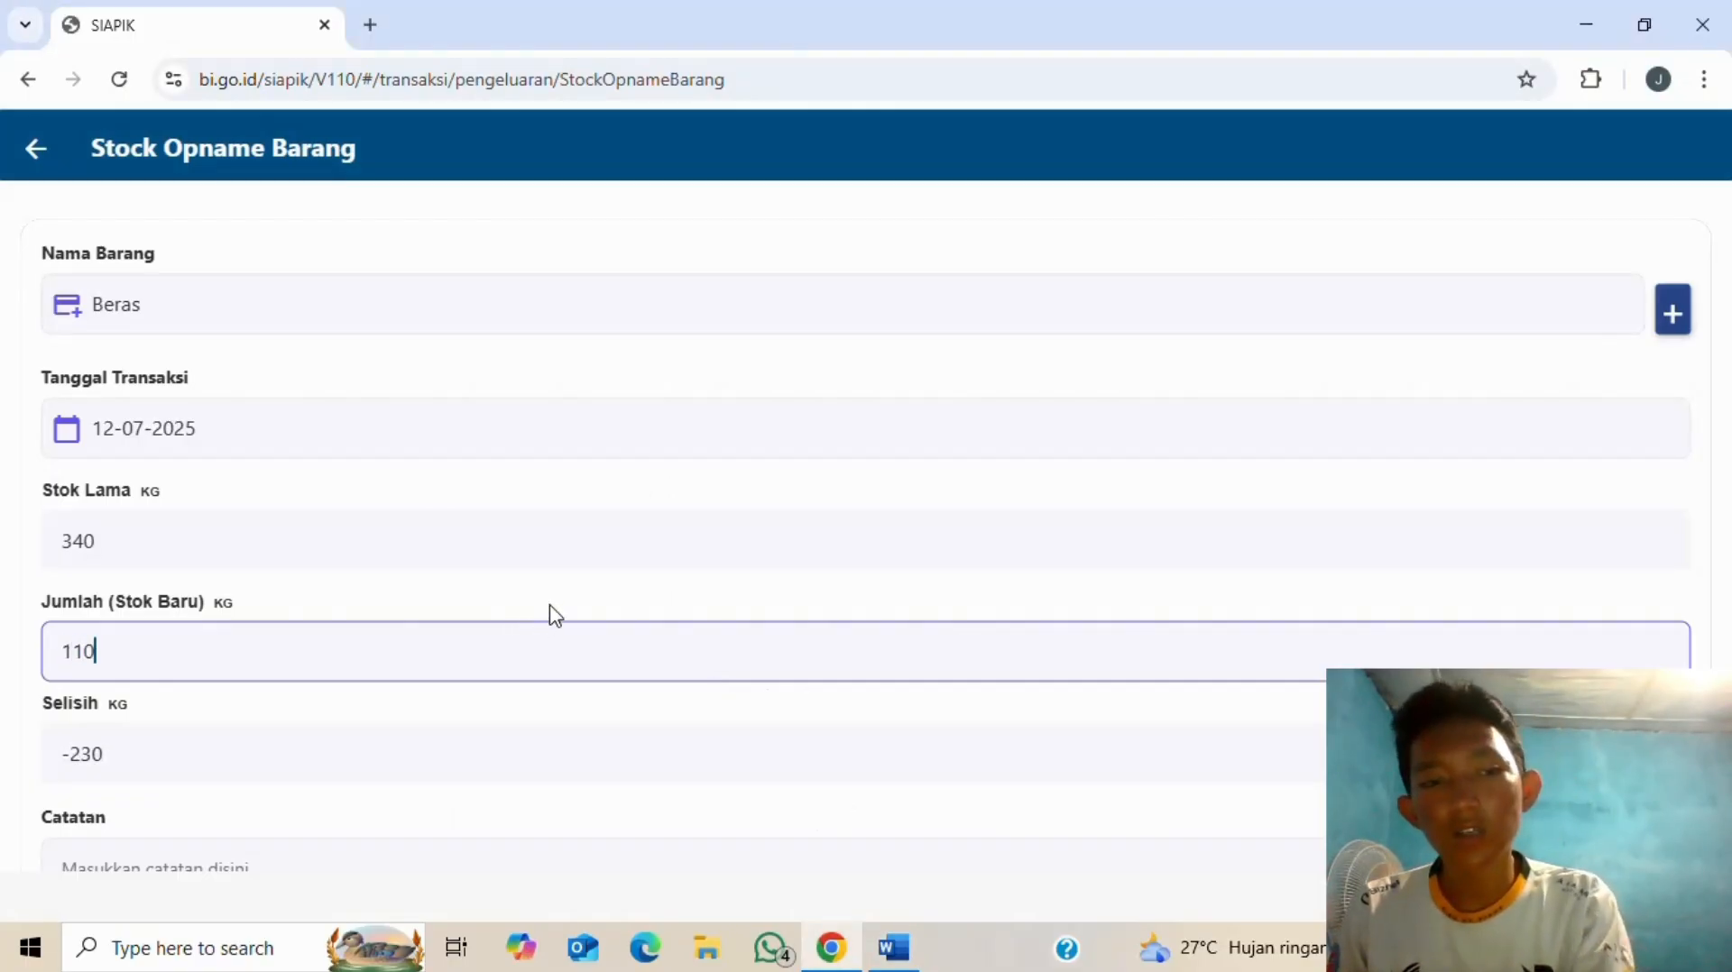
key(alt+Tab)
key(alt+Tab)
key(alt+Tab)
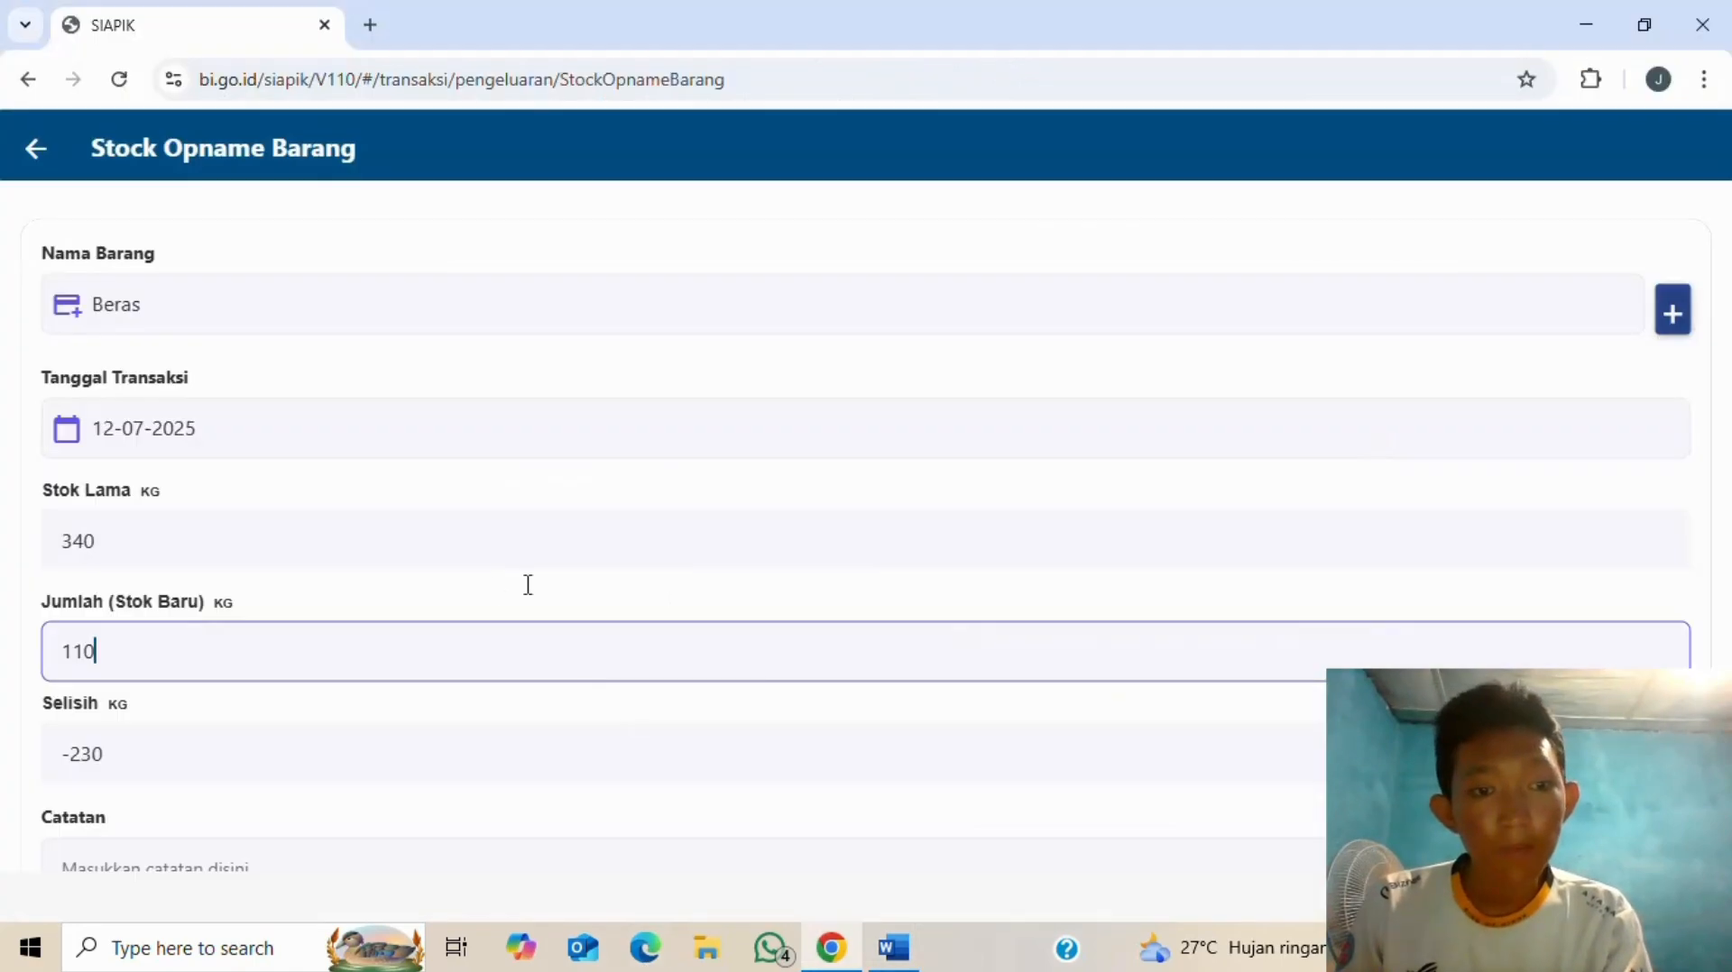
scroll(398, 741, down, 2)
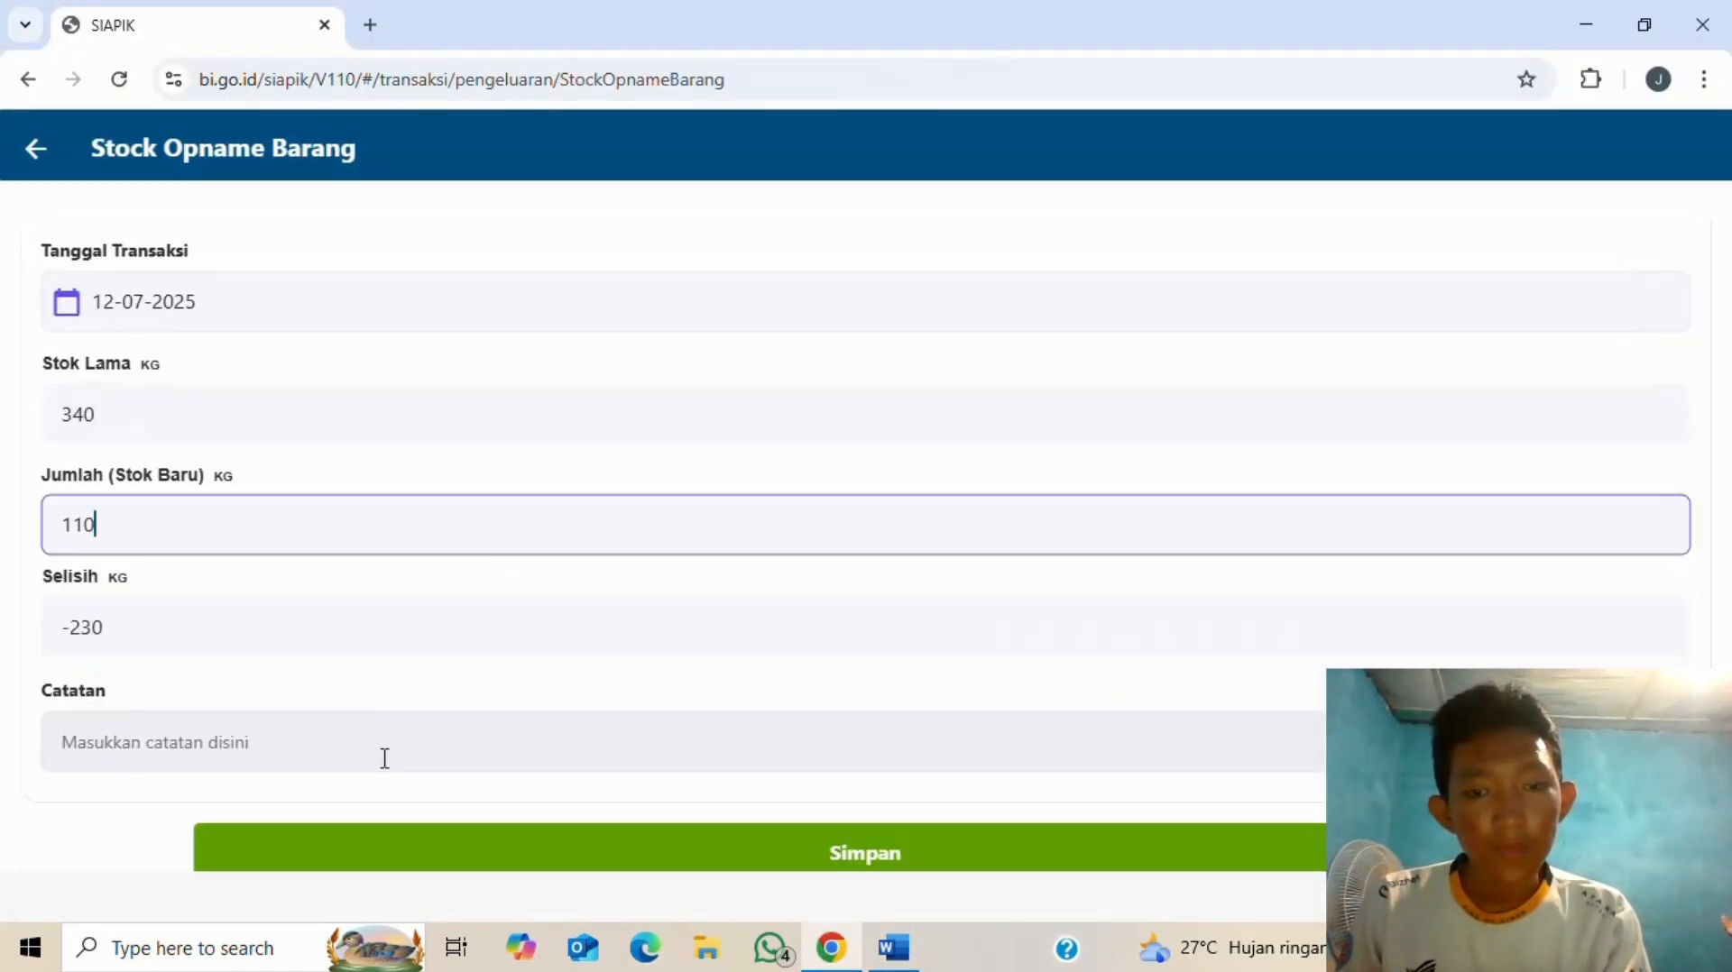
click(863, 851)
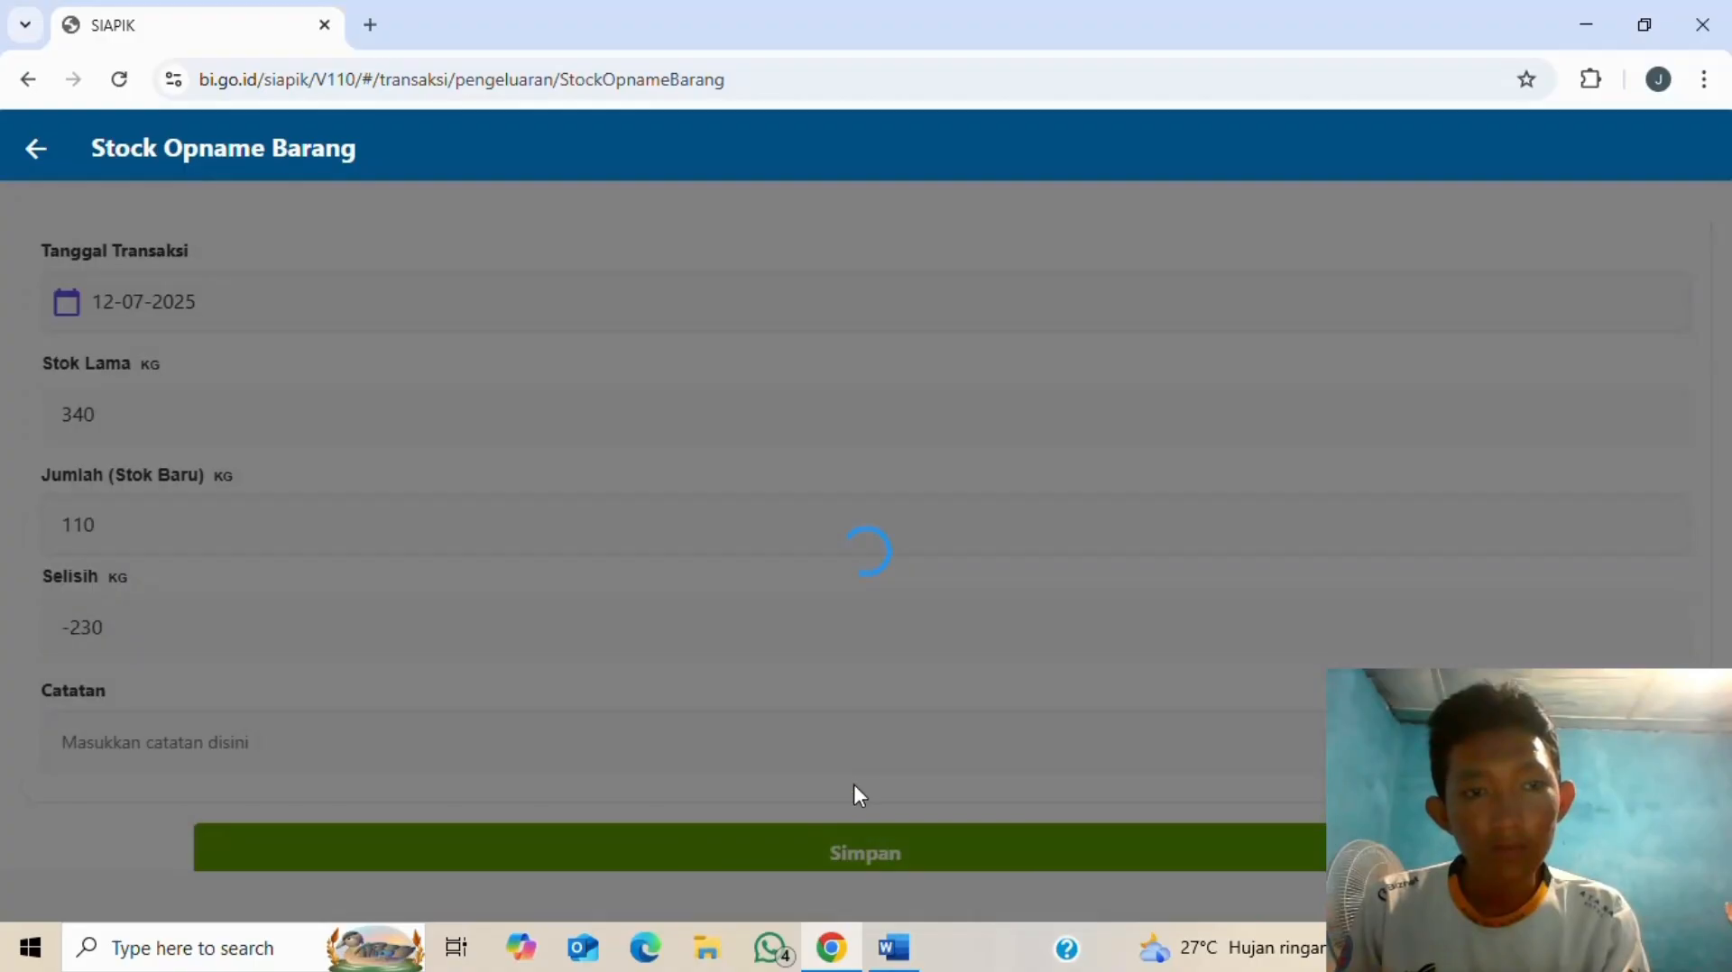
key(alt+Tab)
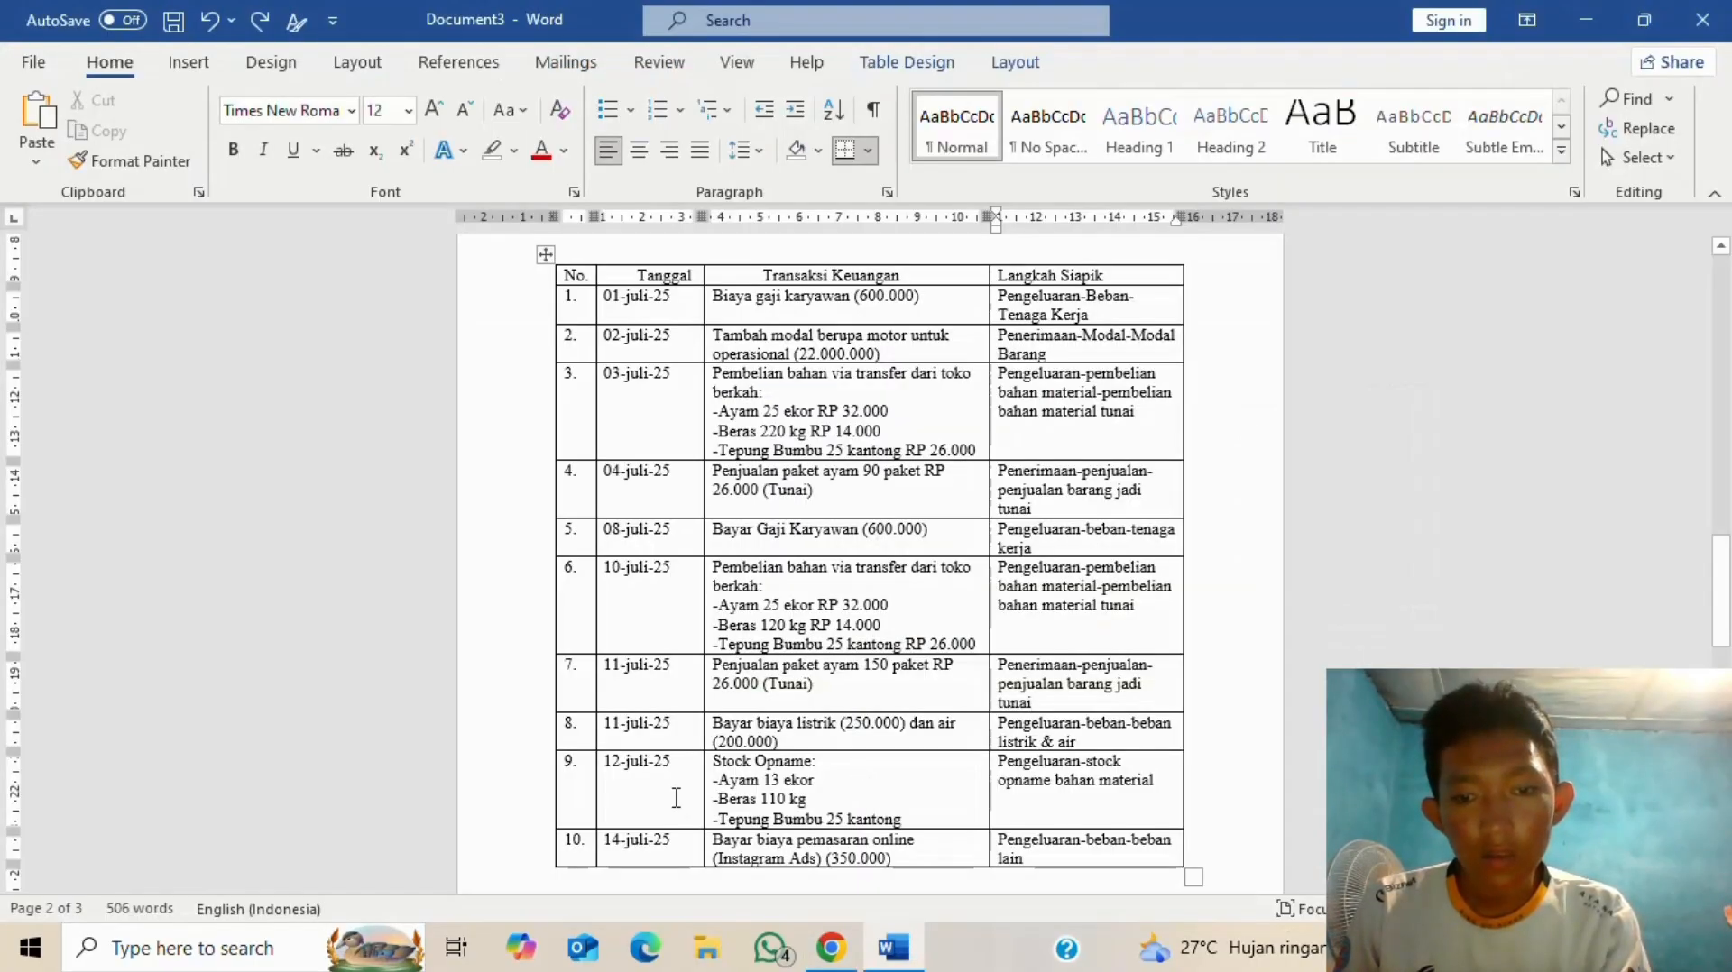
key(alt+Tab)
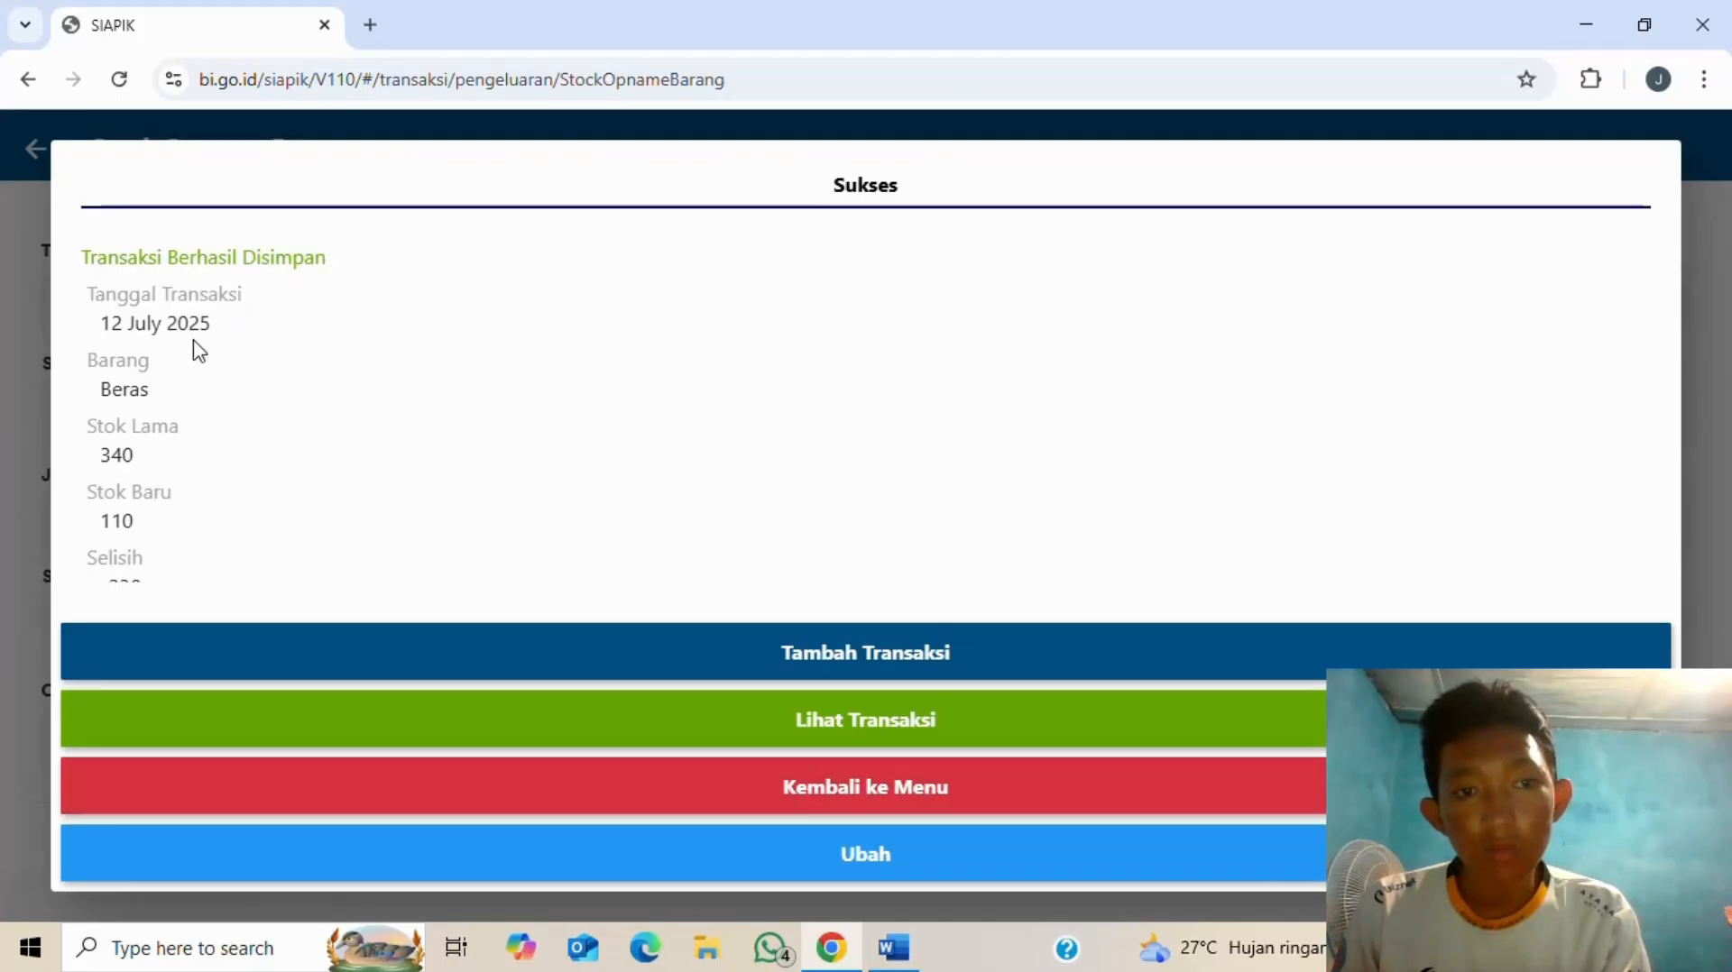
- Start another stock opname entry for tepung bumbu
scroll(158, 447, down, 1)
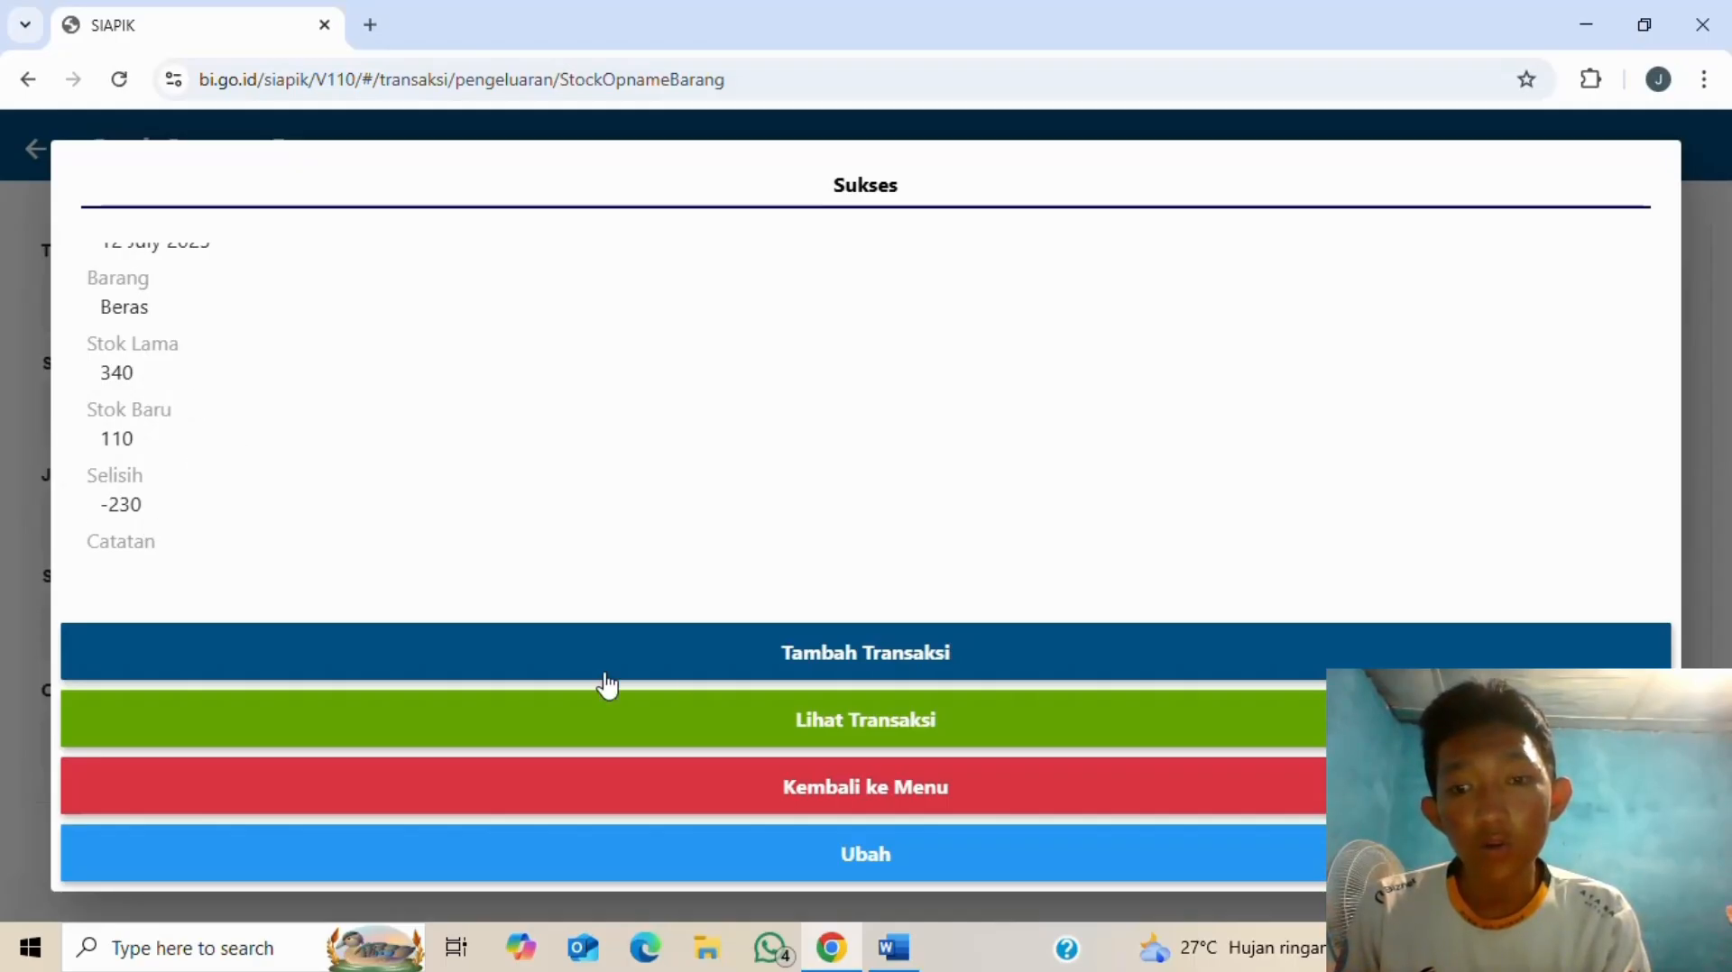
click(896, 661)
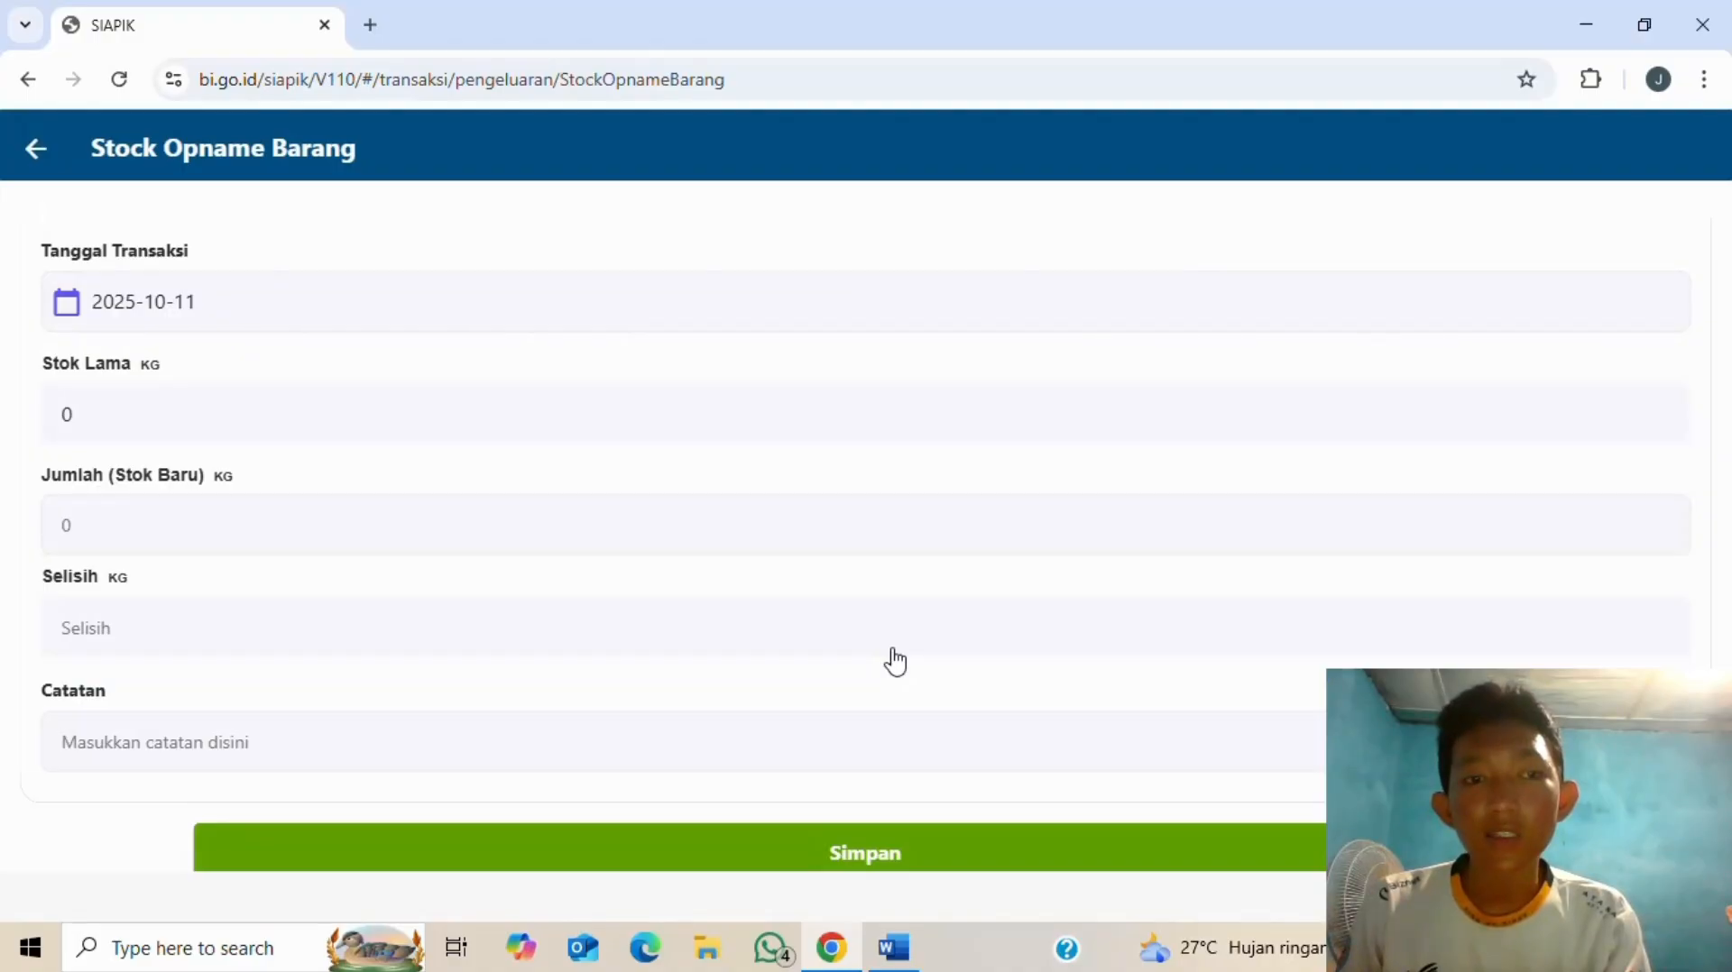
click(678, 328)
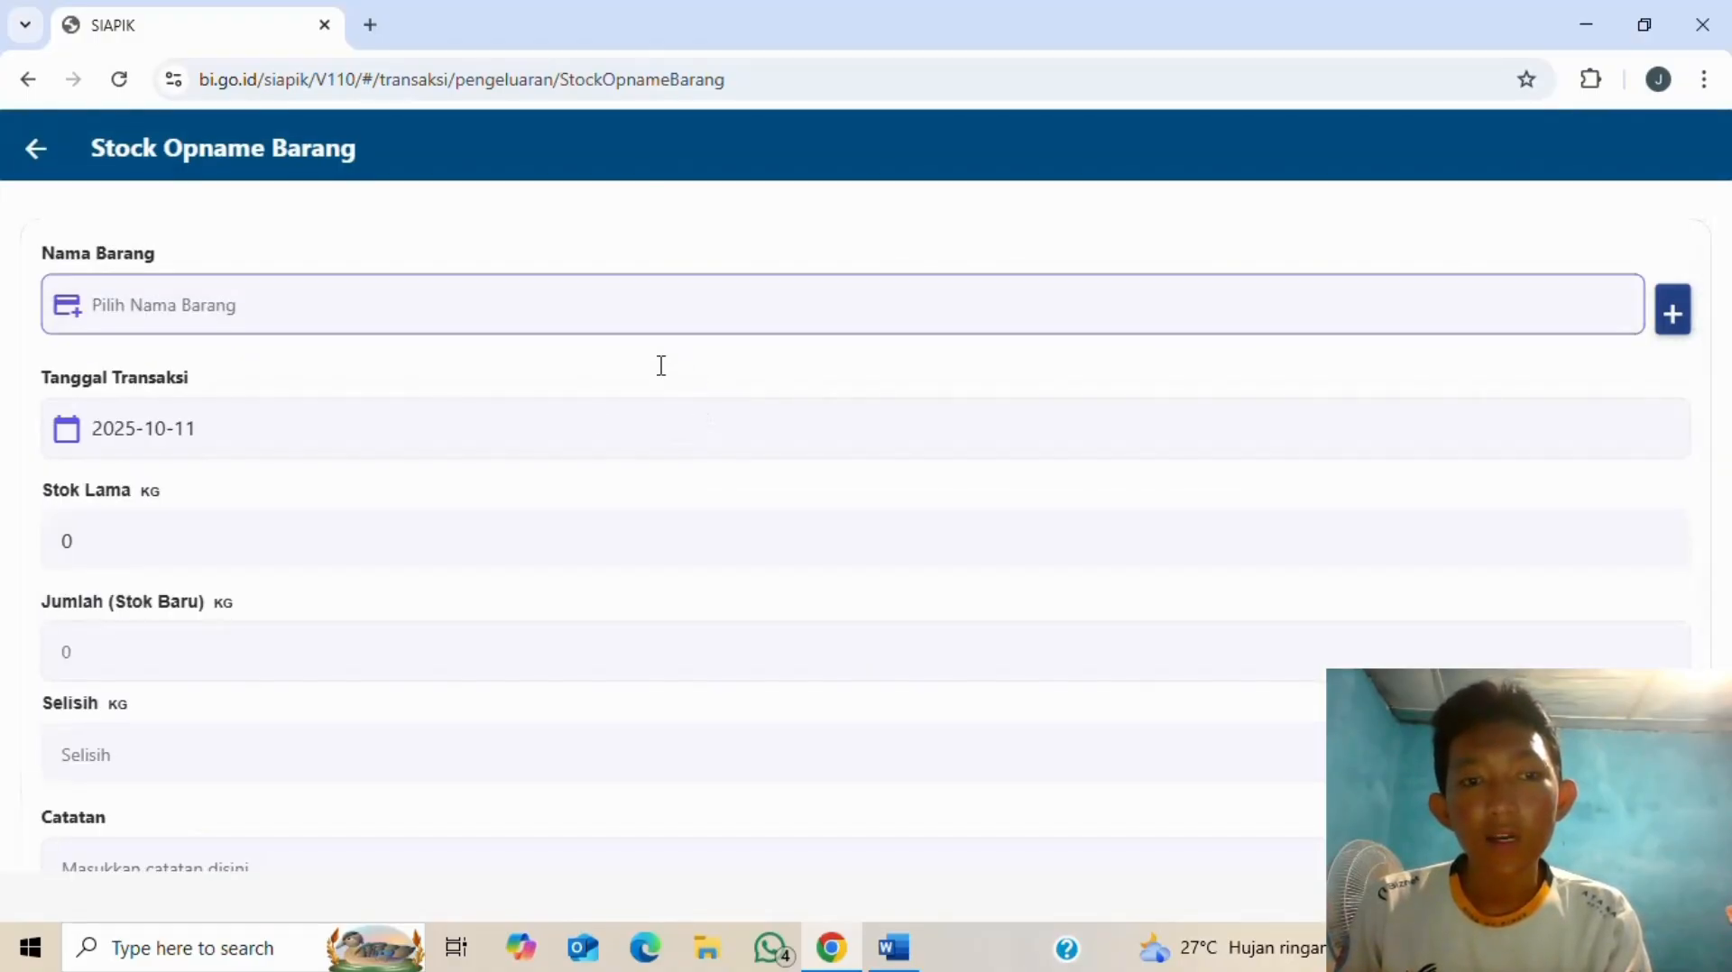
click(730, 588)
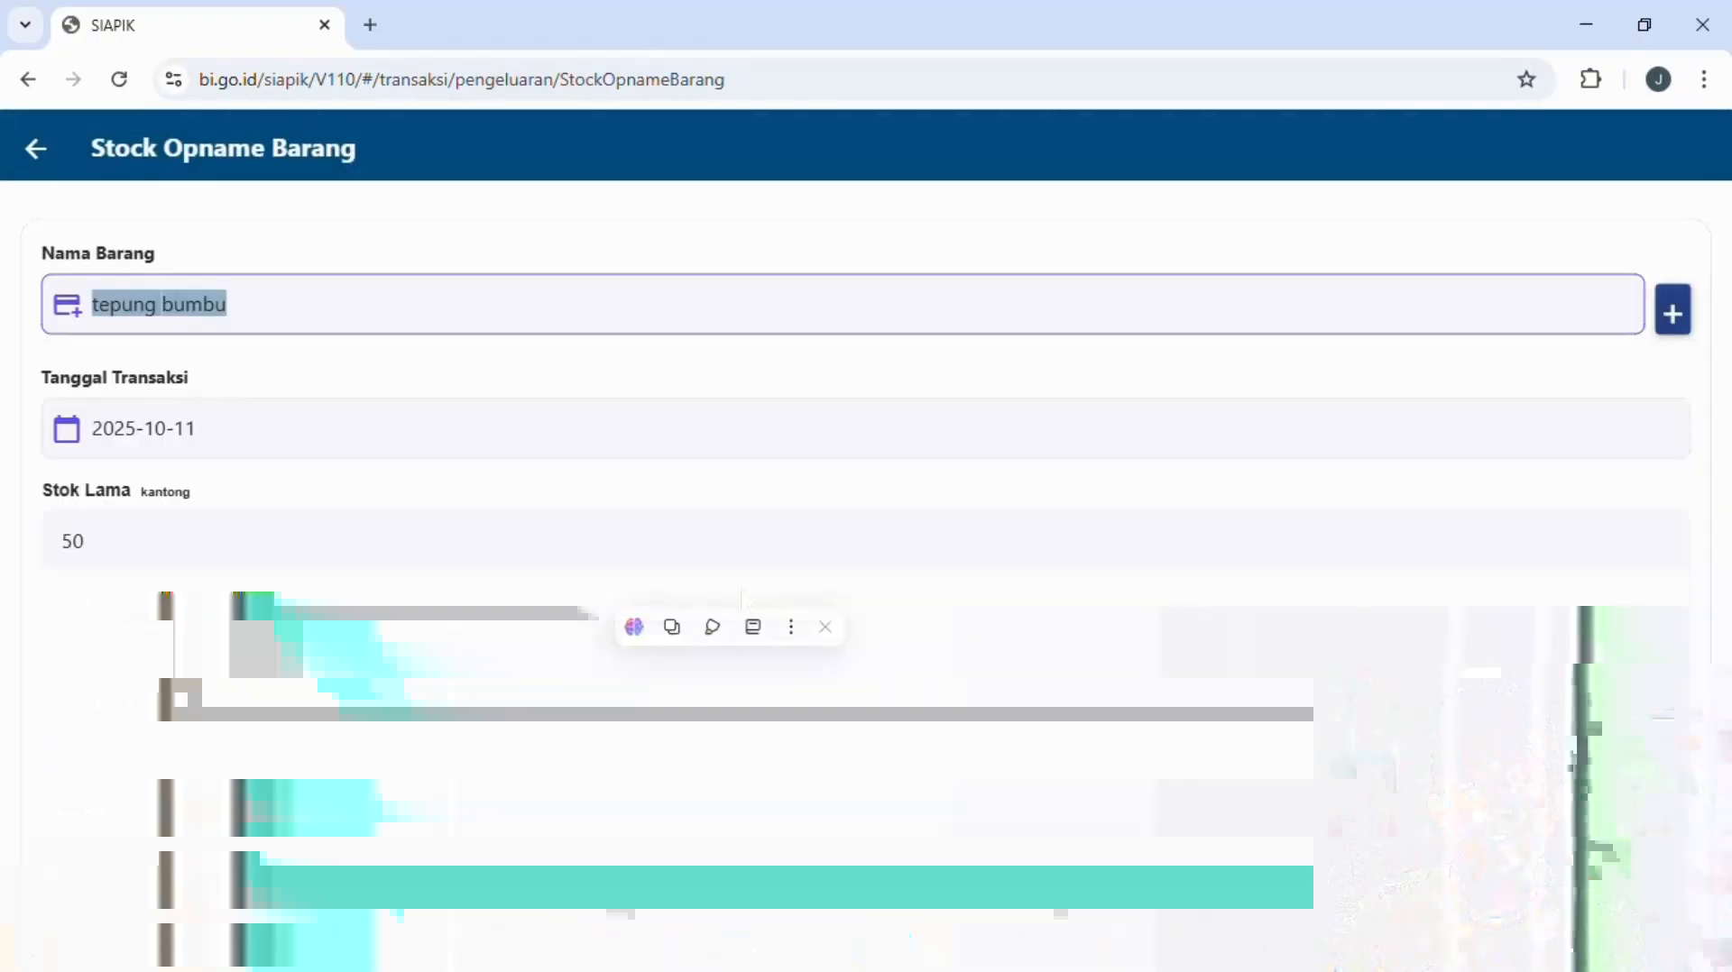
key(alt+Tab)
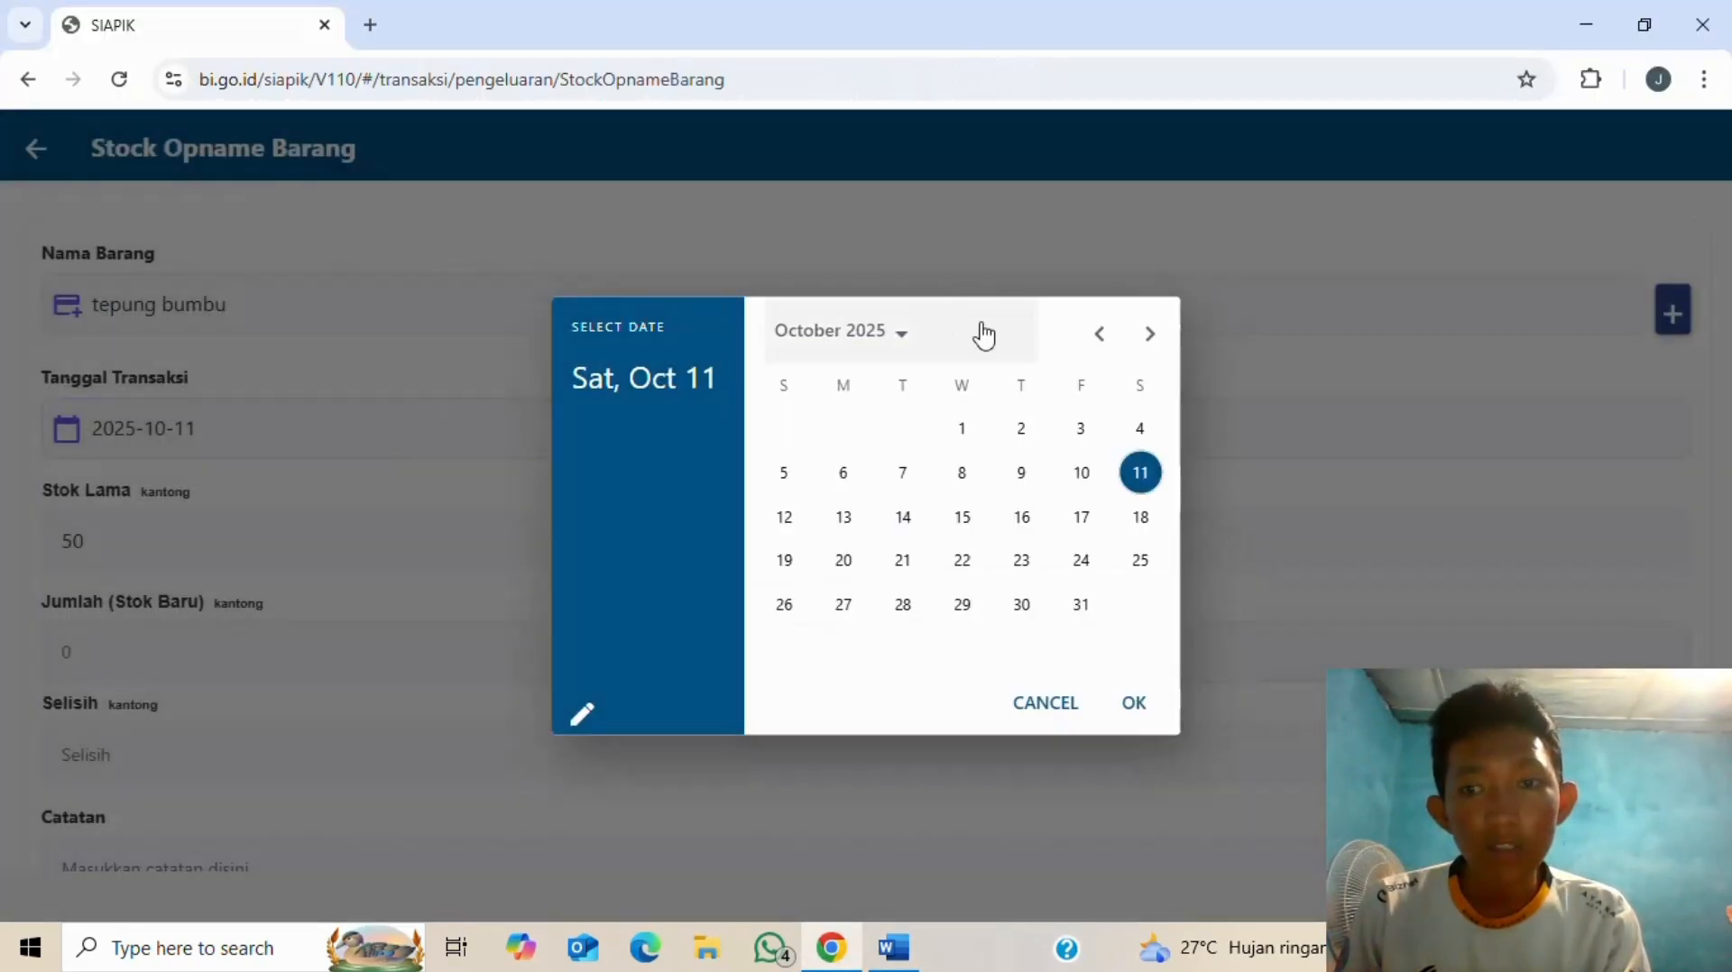
- Set the tepung bumbu stock opname's date to 12 July 2025
click(1102, 335)
click(1102, 334)
click(1102, 335)
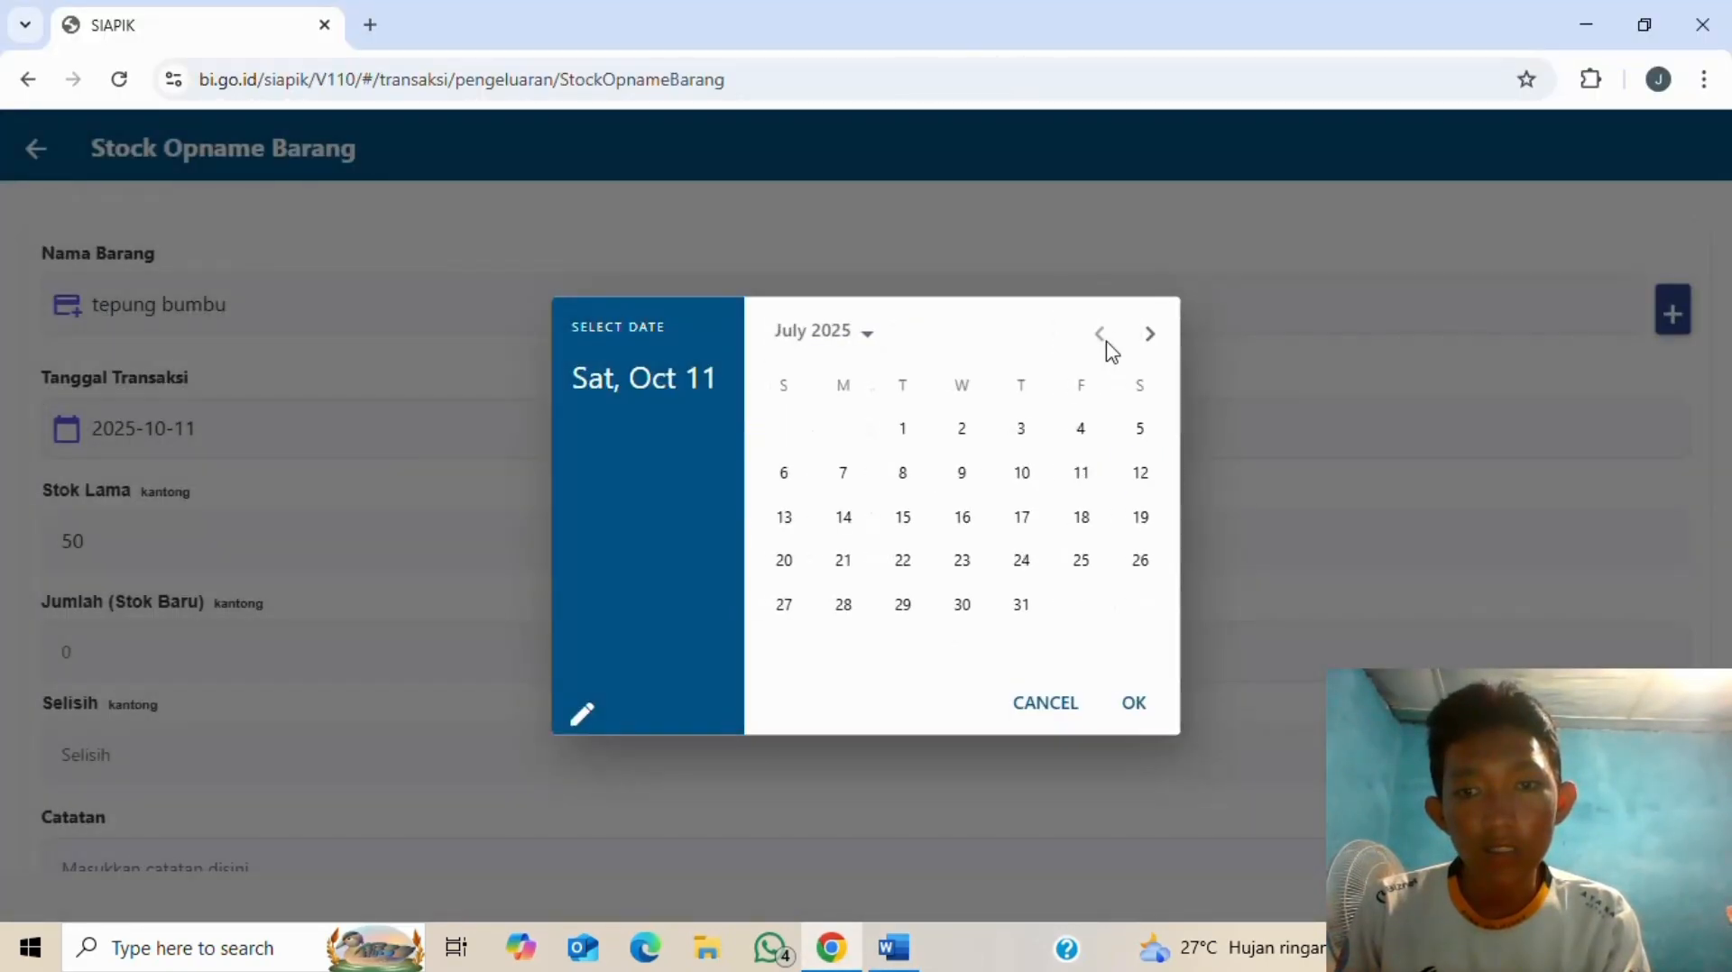
click(1140, 473)
click(1138, 704)
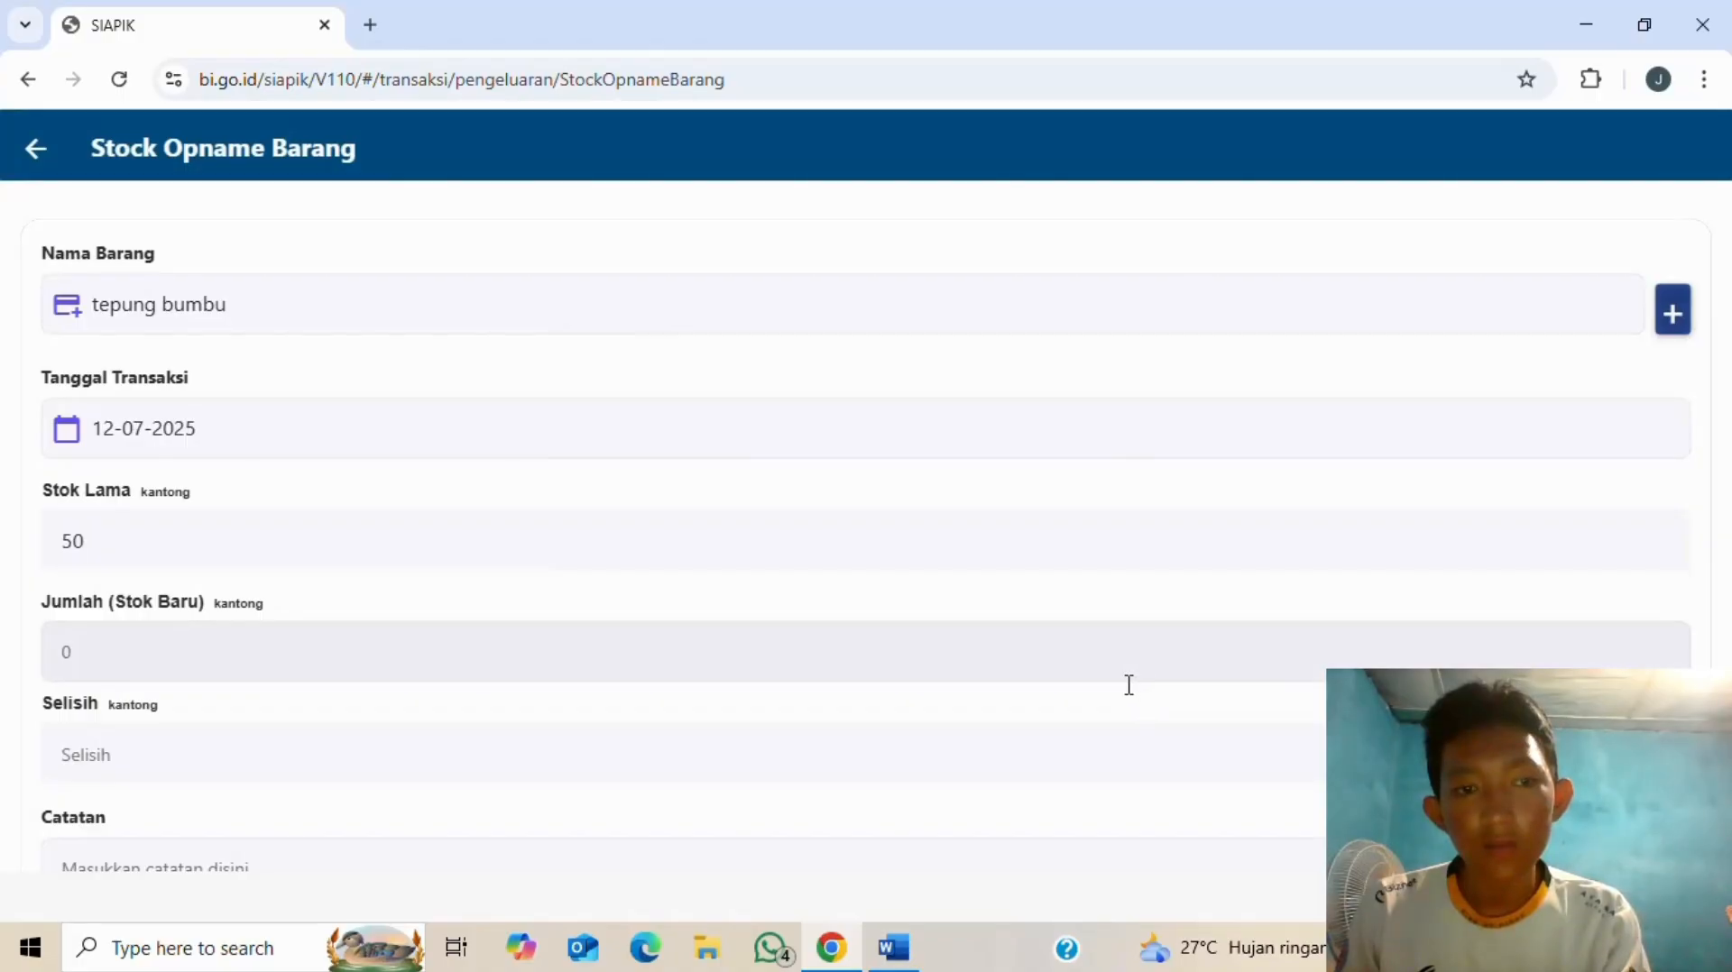
key(alt+Tab)
key(alt+Tab)
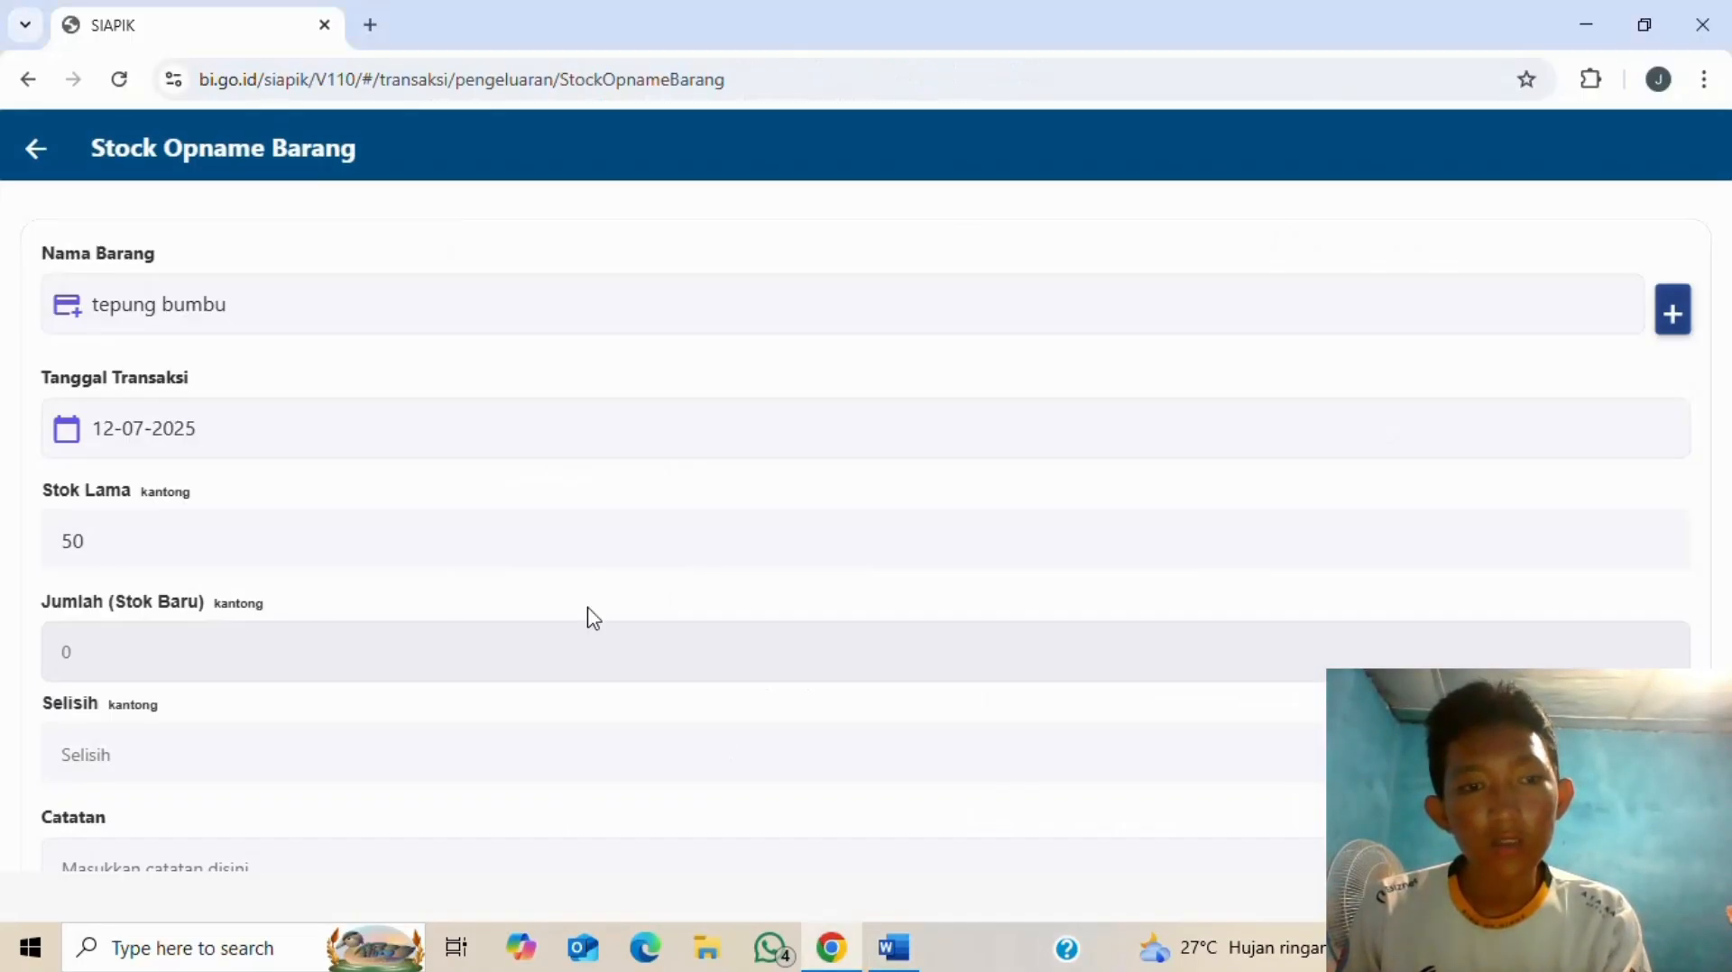
- Replace the new stock with 25, save, and return to the Transaksi menu
scroll(340, 519, down, 1)
click(282, 530)
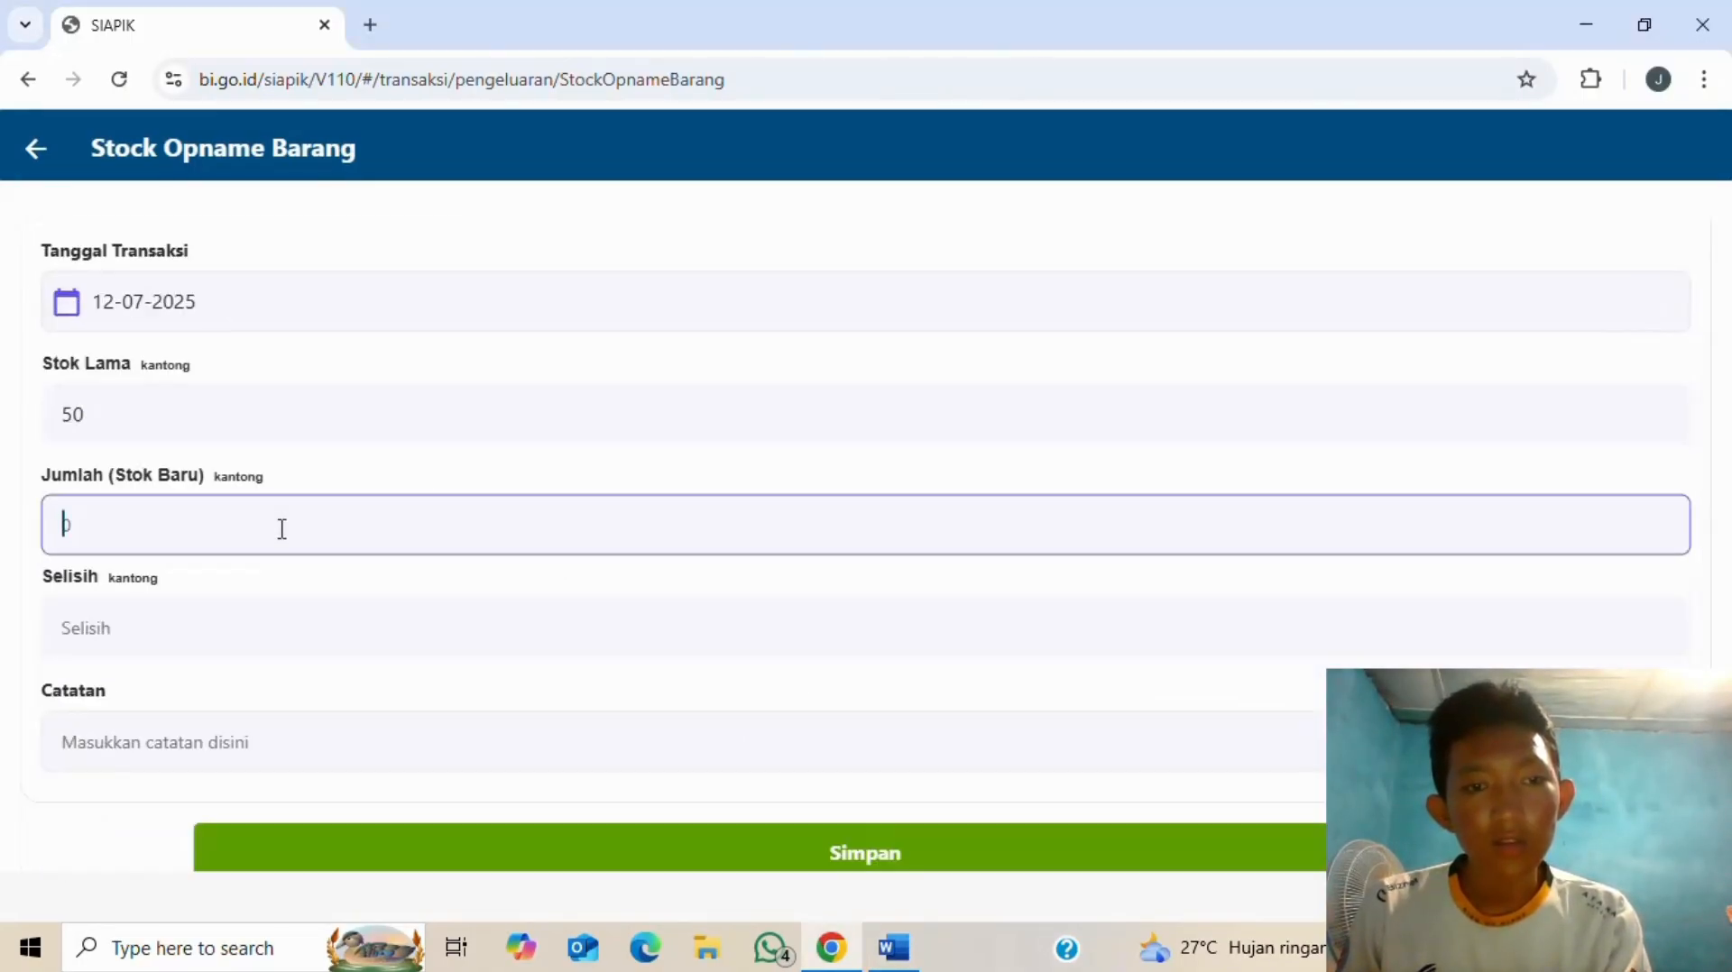
key(alt+Tab)
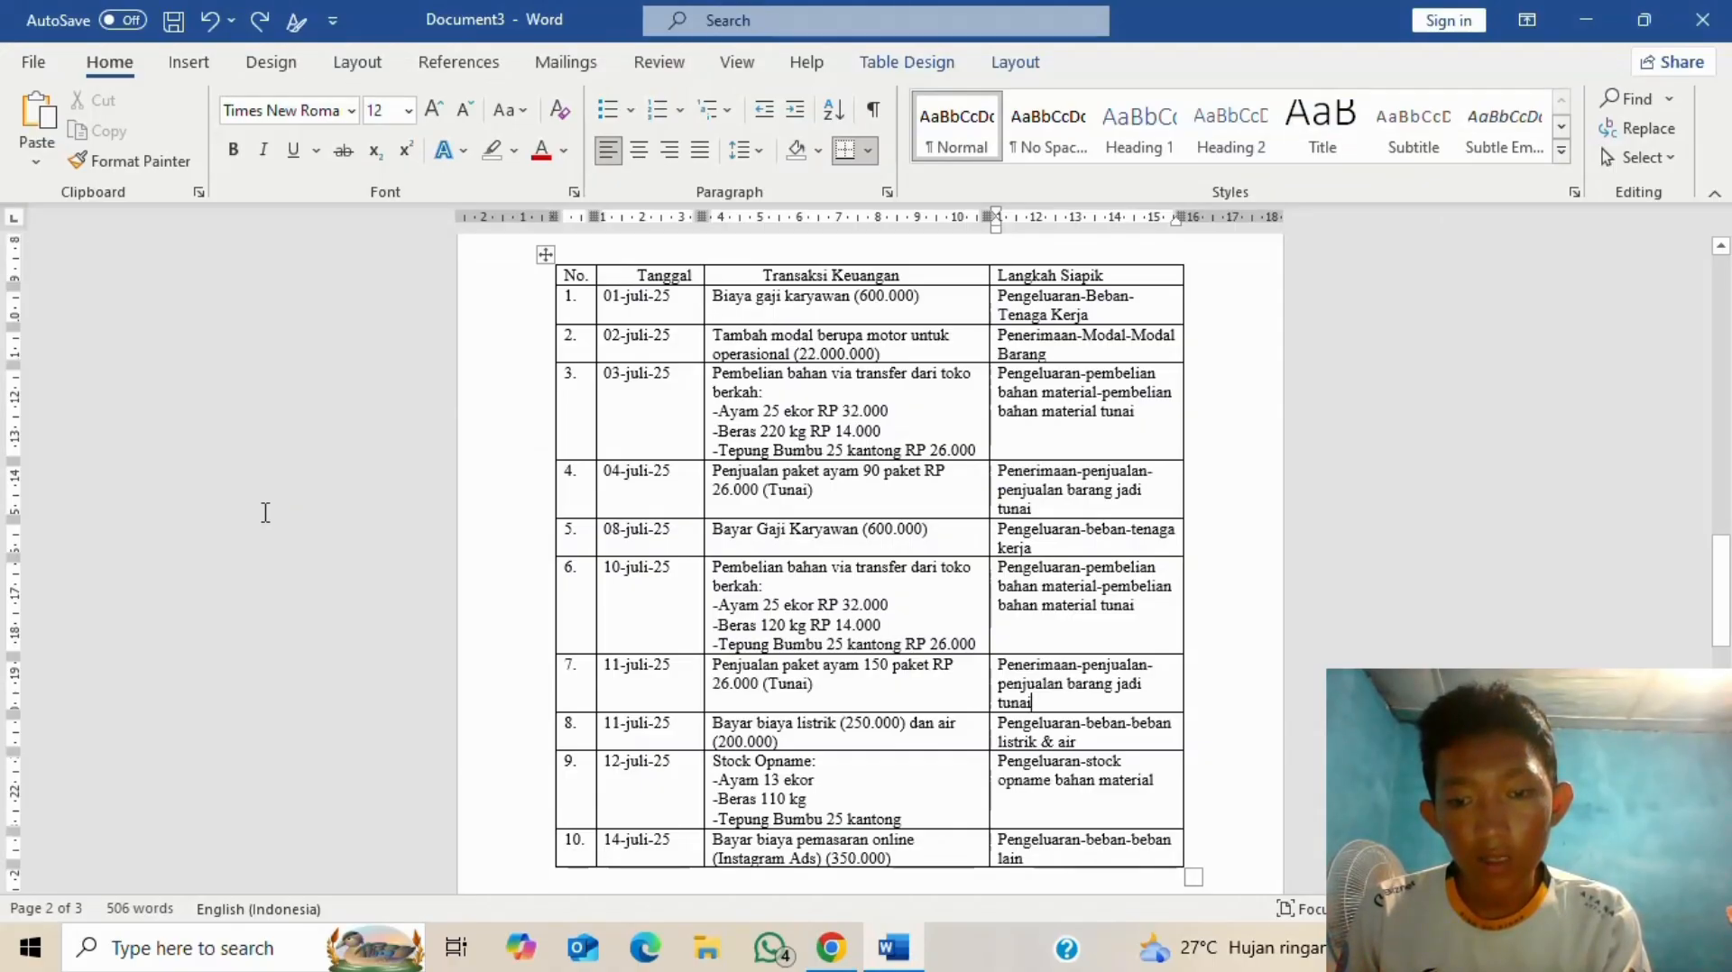
key(alt+Tab)
key(BackSpace)
text(25)
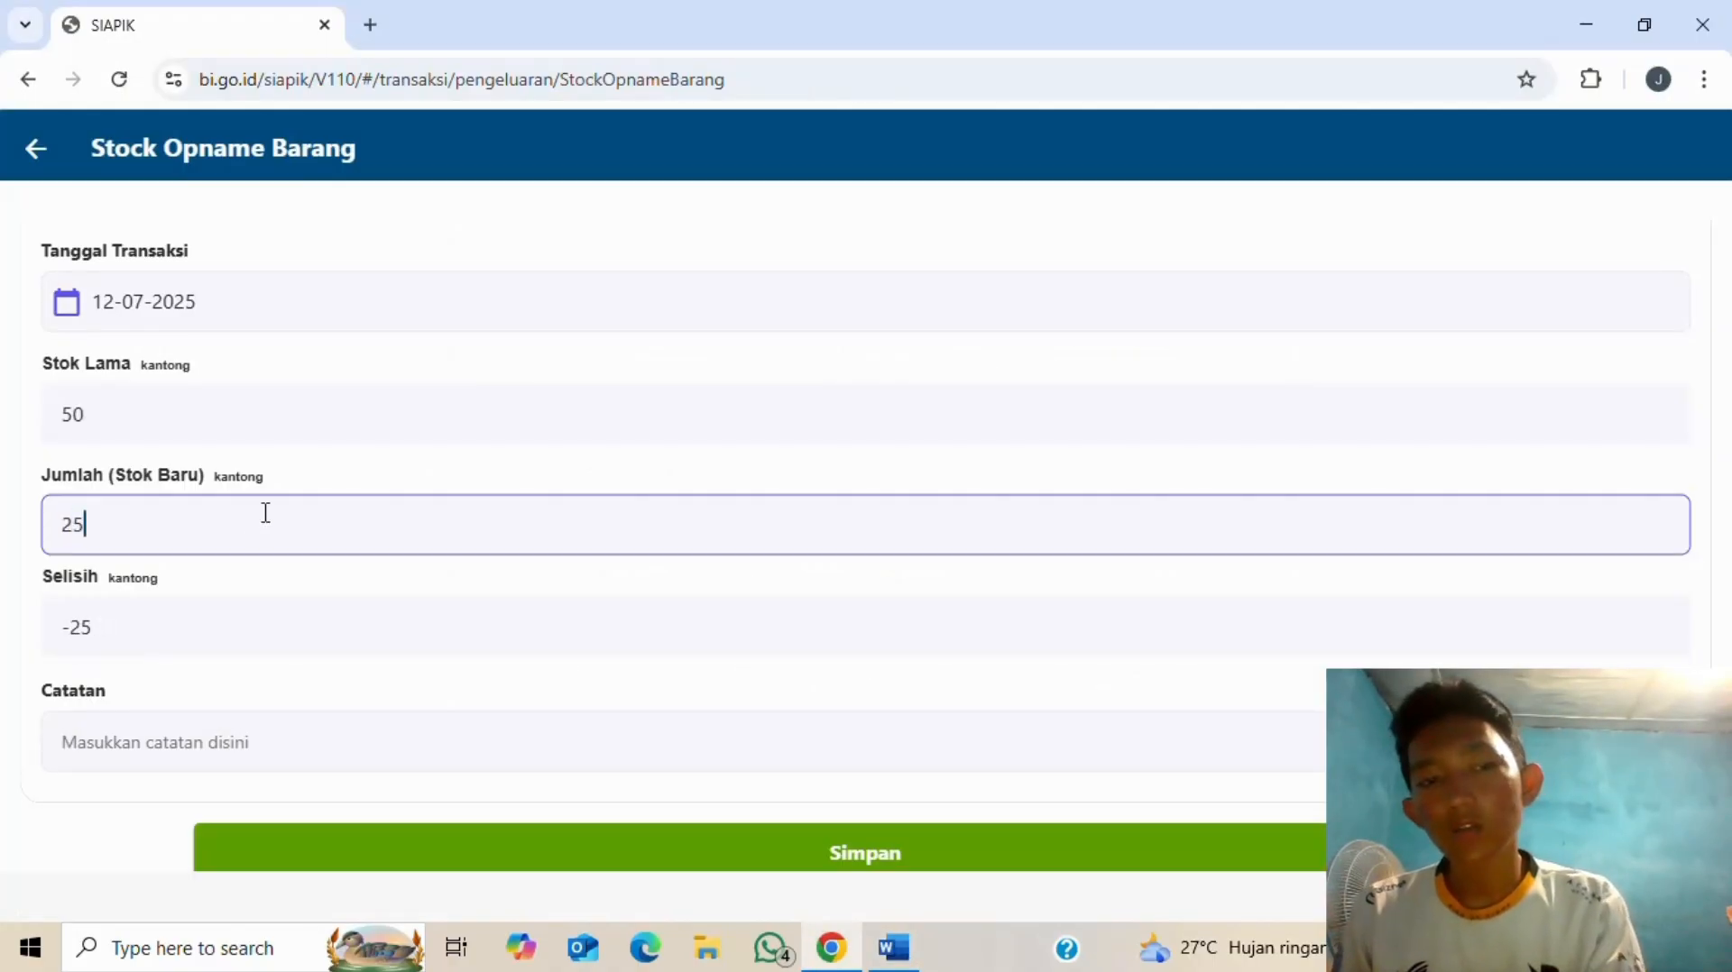
click(817, 853)
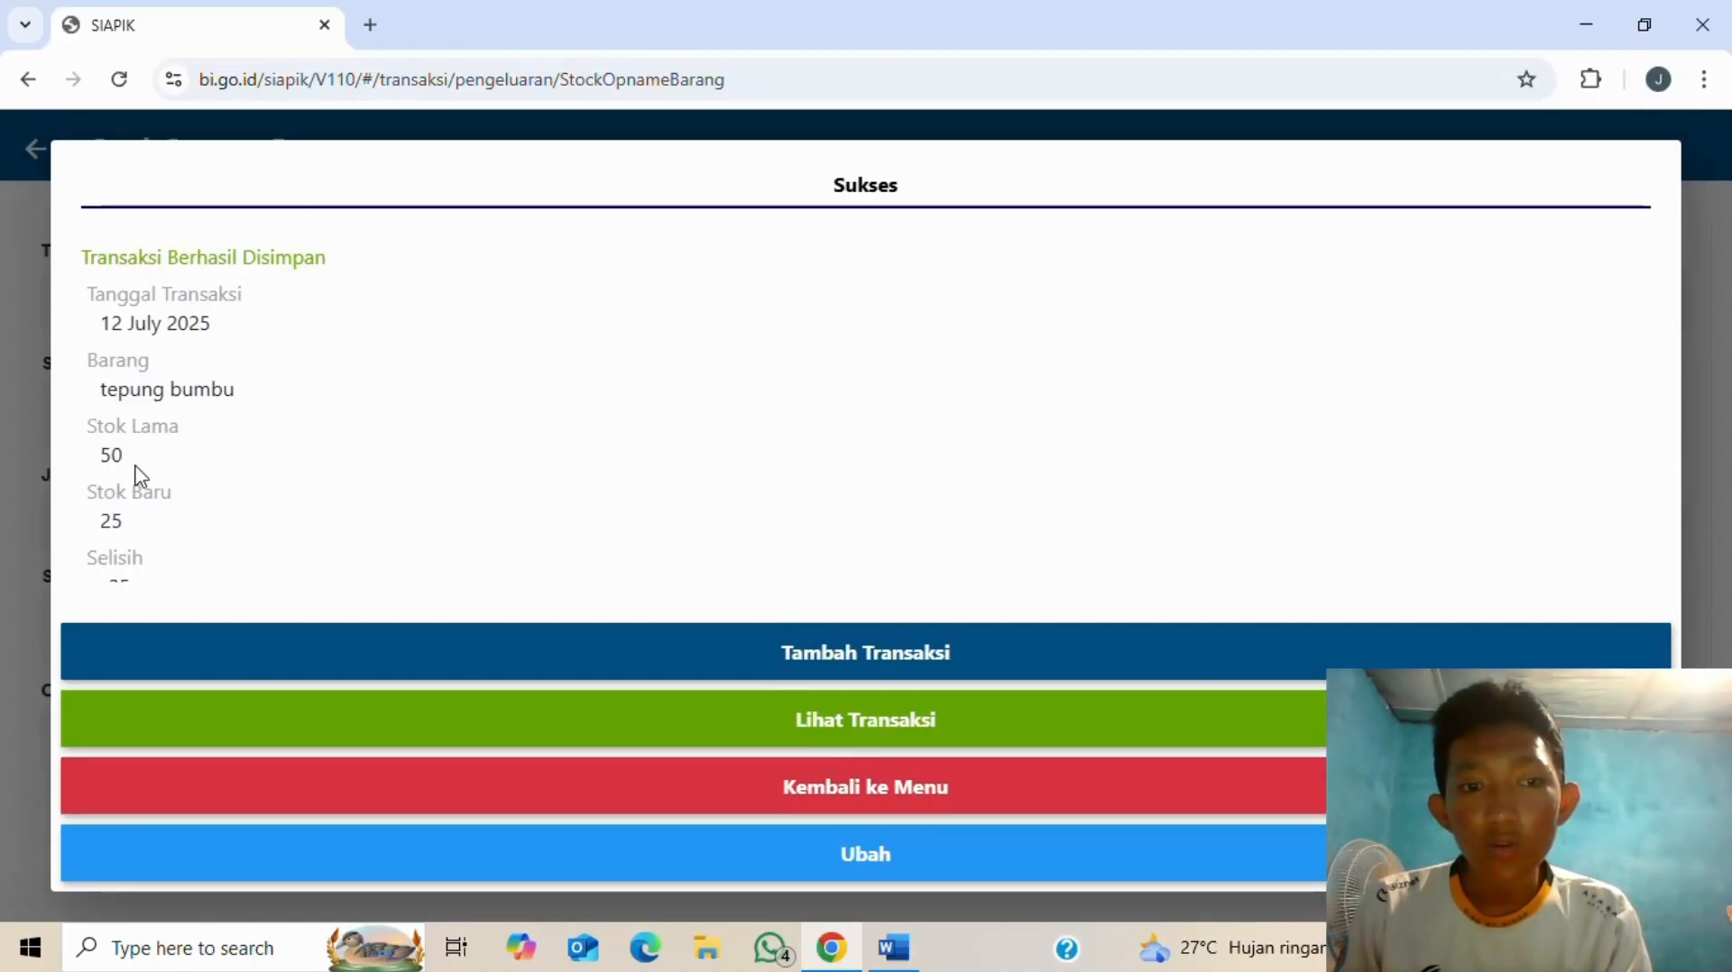
scroll(155, 519, down, 1)
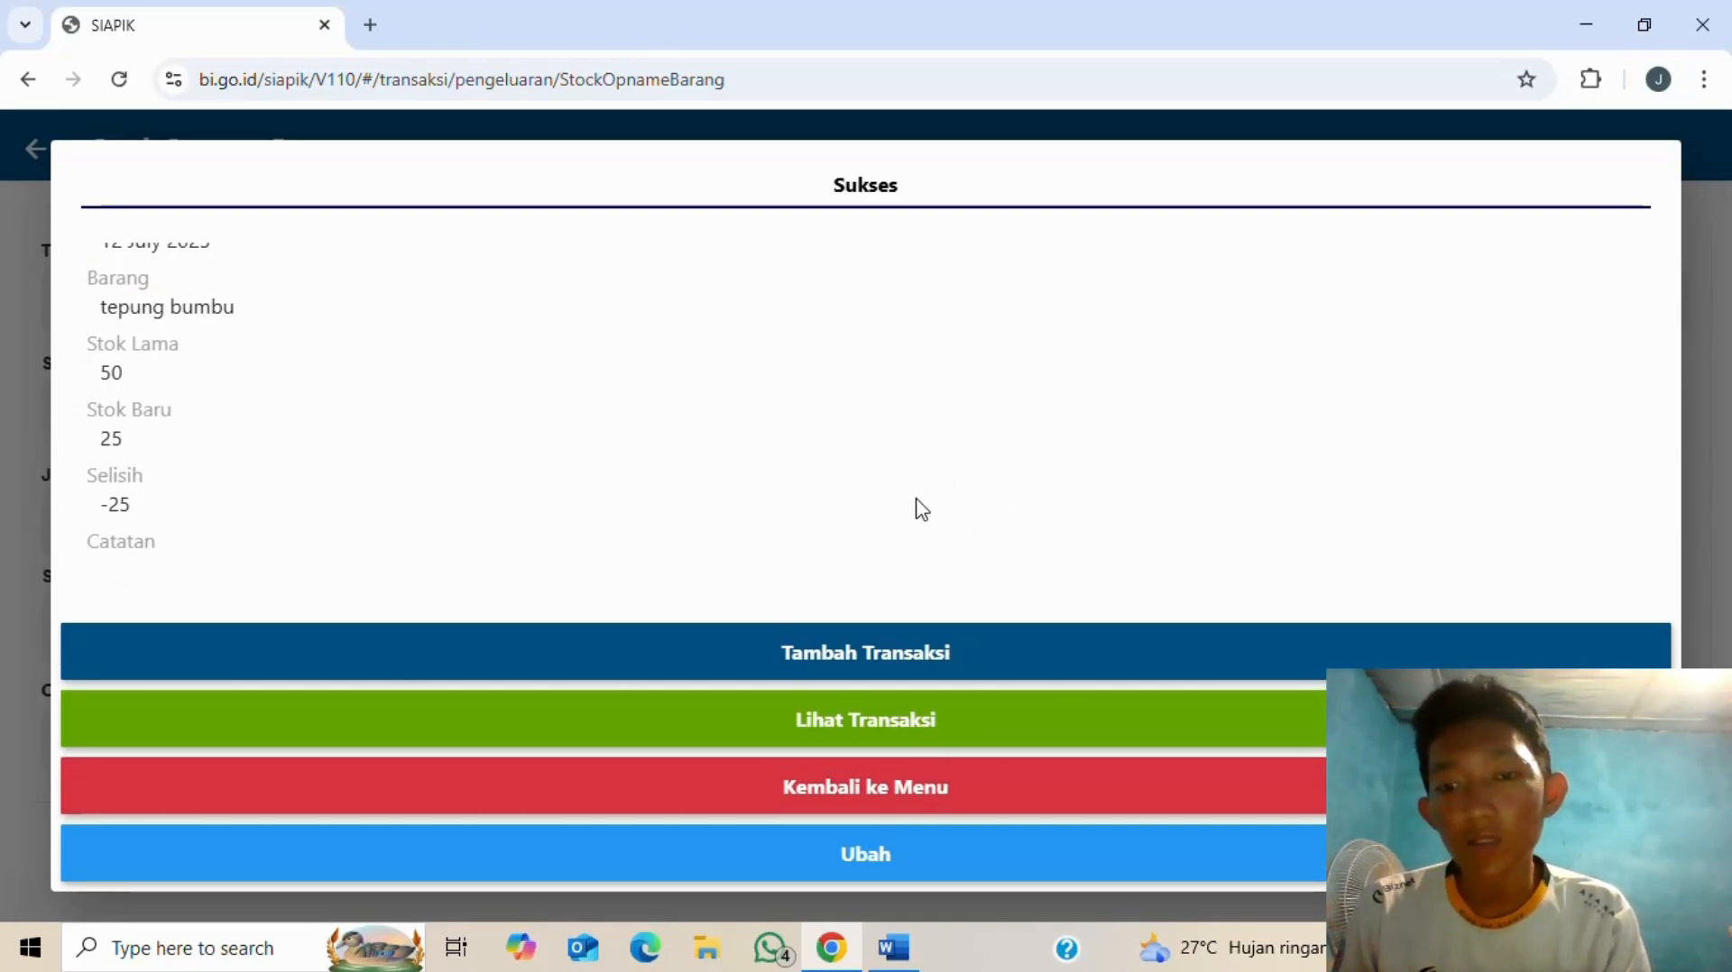
click(930, 797)
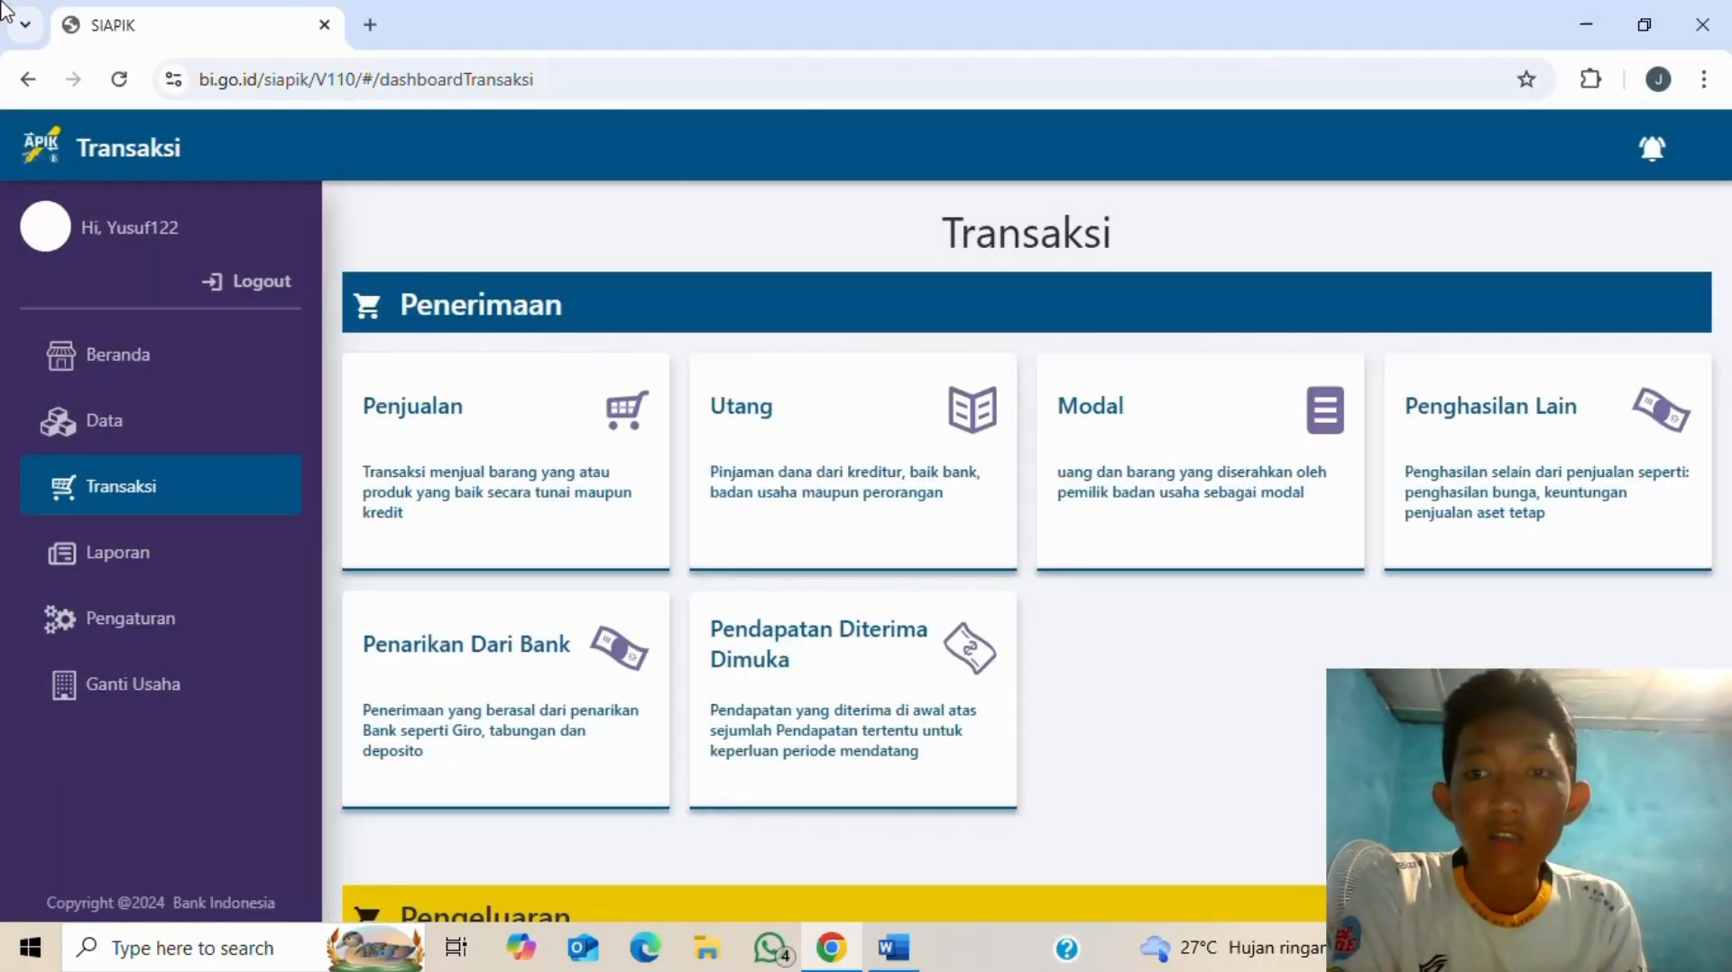
- Open the Beban Lain expense form and enter an amount of 350000
key(alt+Tab)
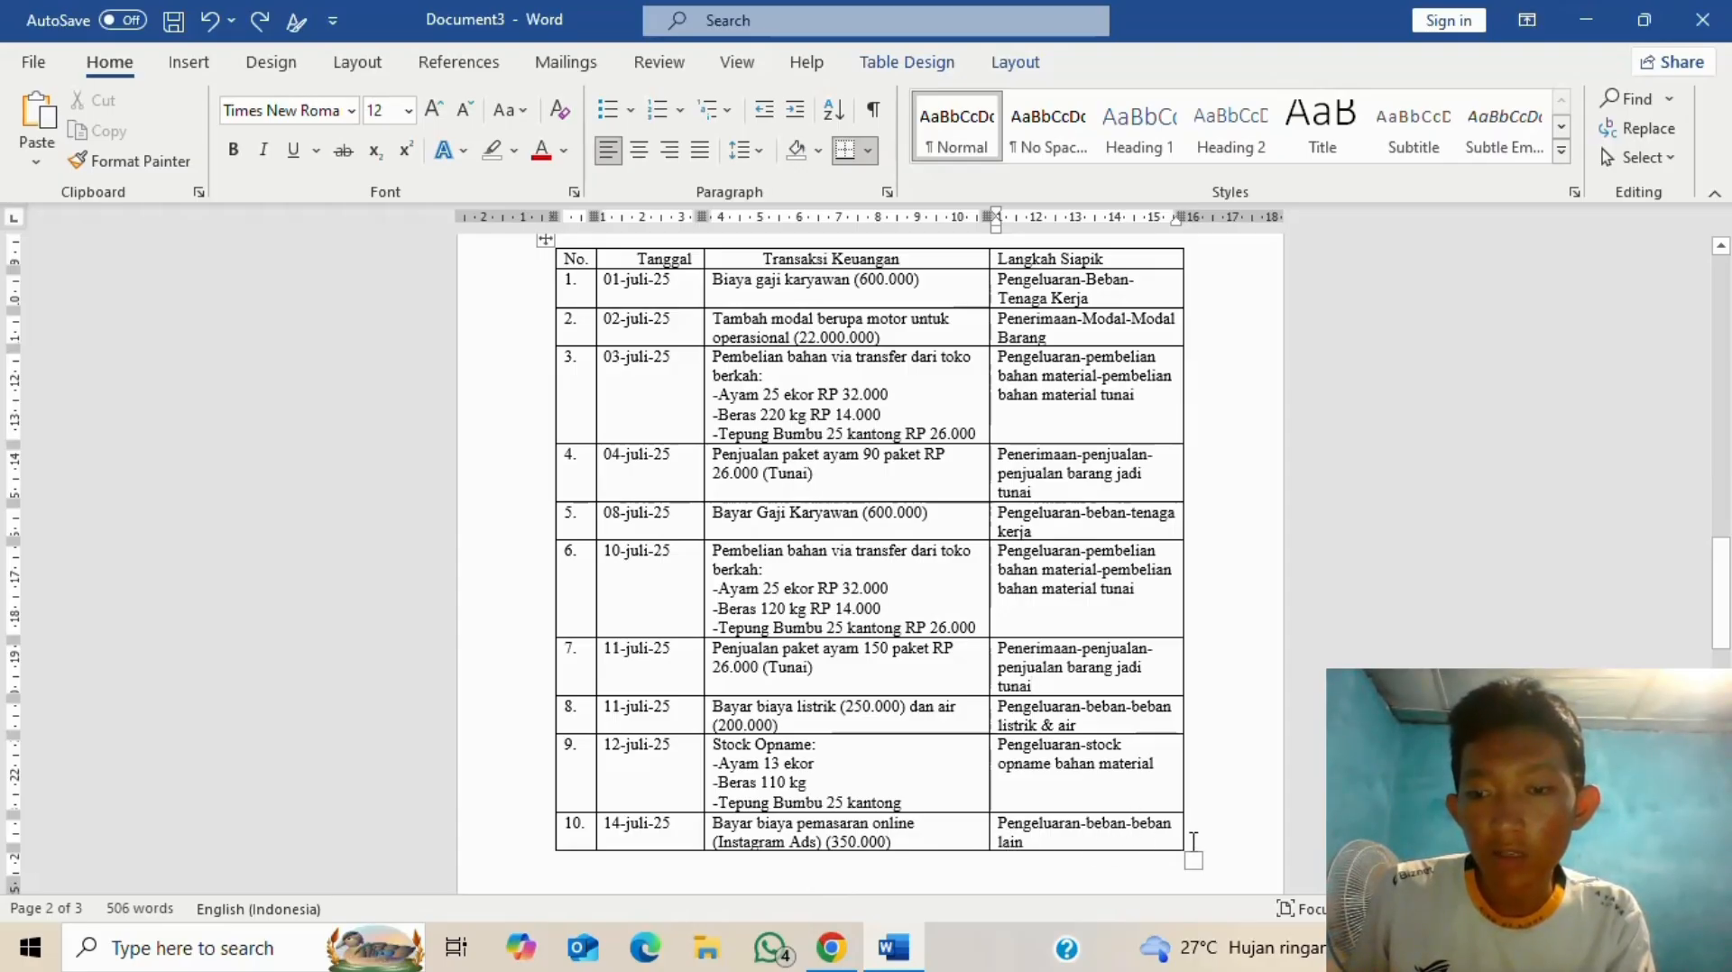
key(alt+Tab)
scroll(1007, 514, down, 10)
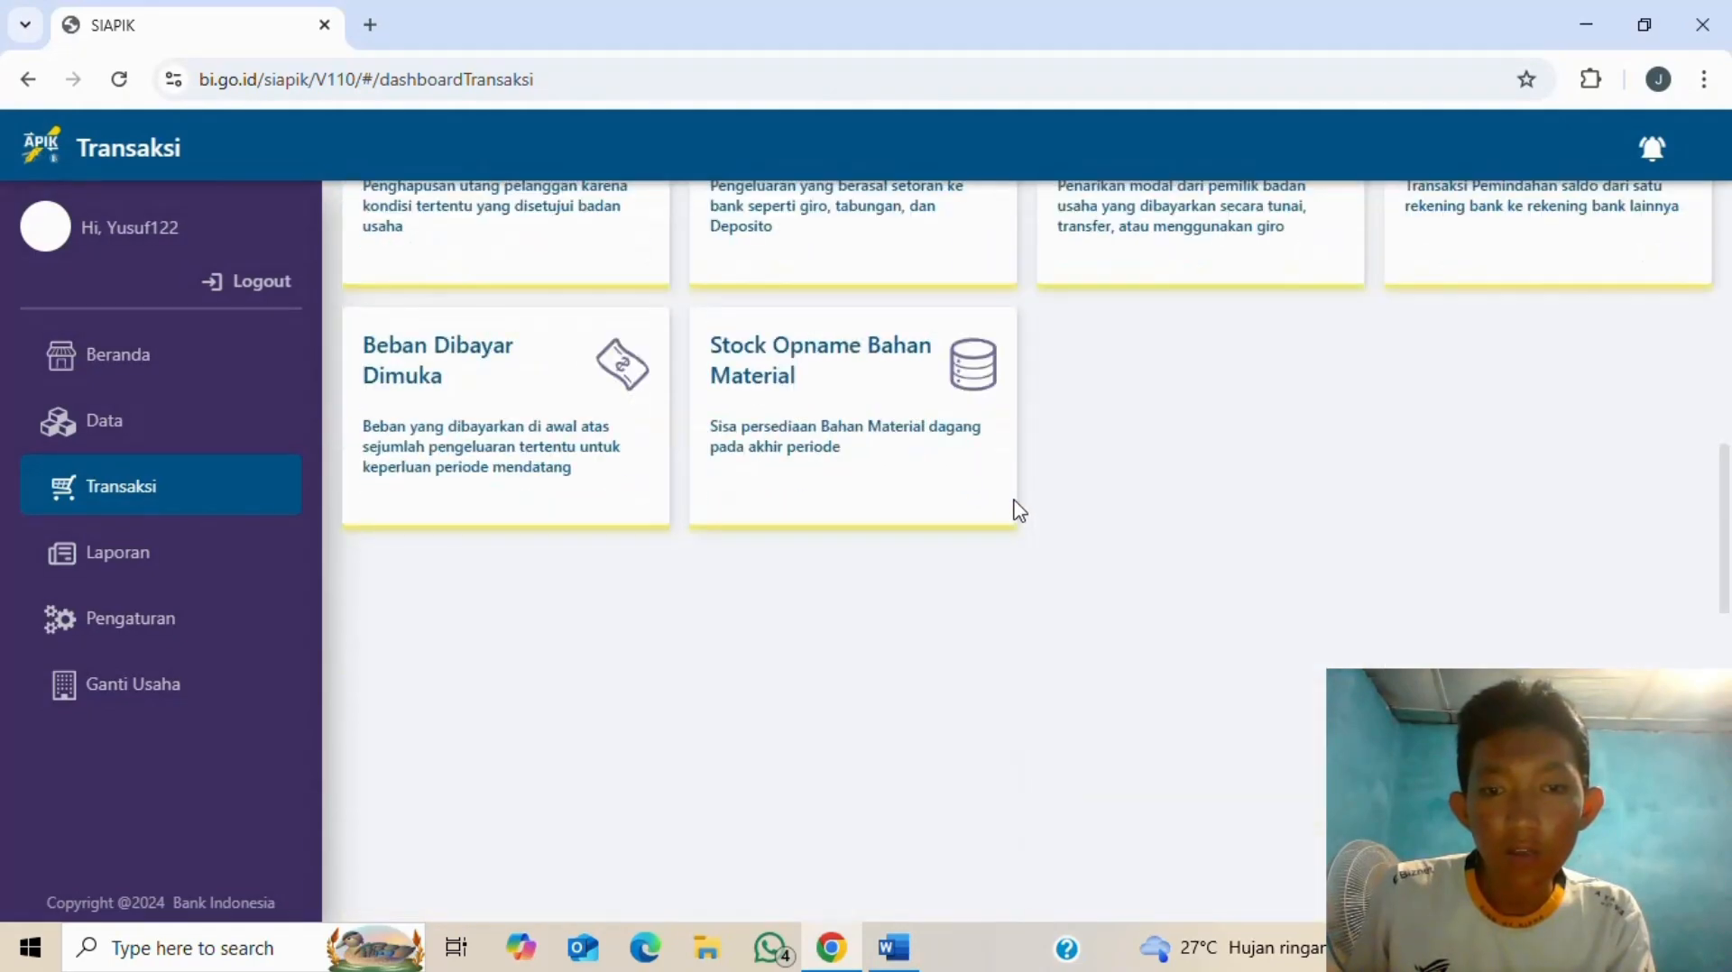
scroll(1013, 503, up, 3)
click(1527, 286)
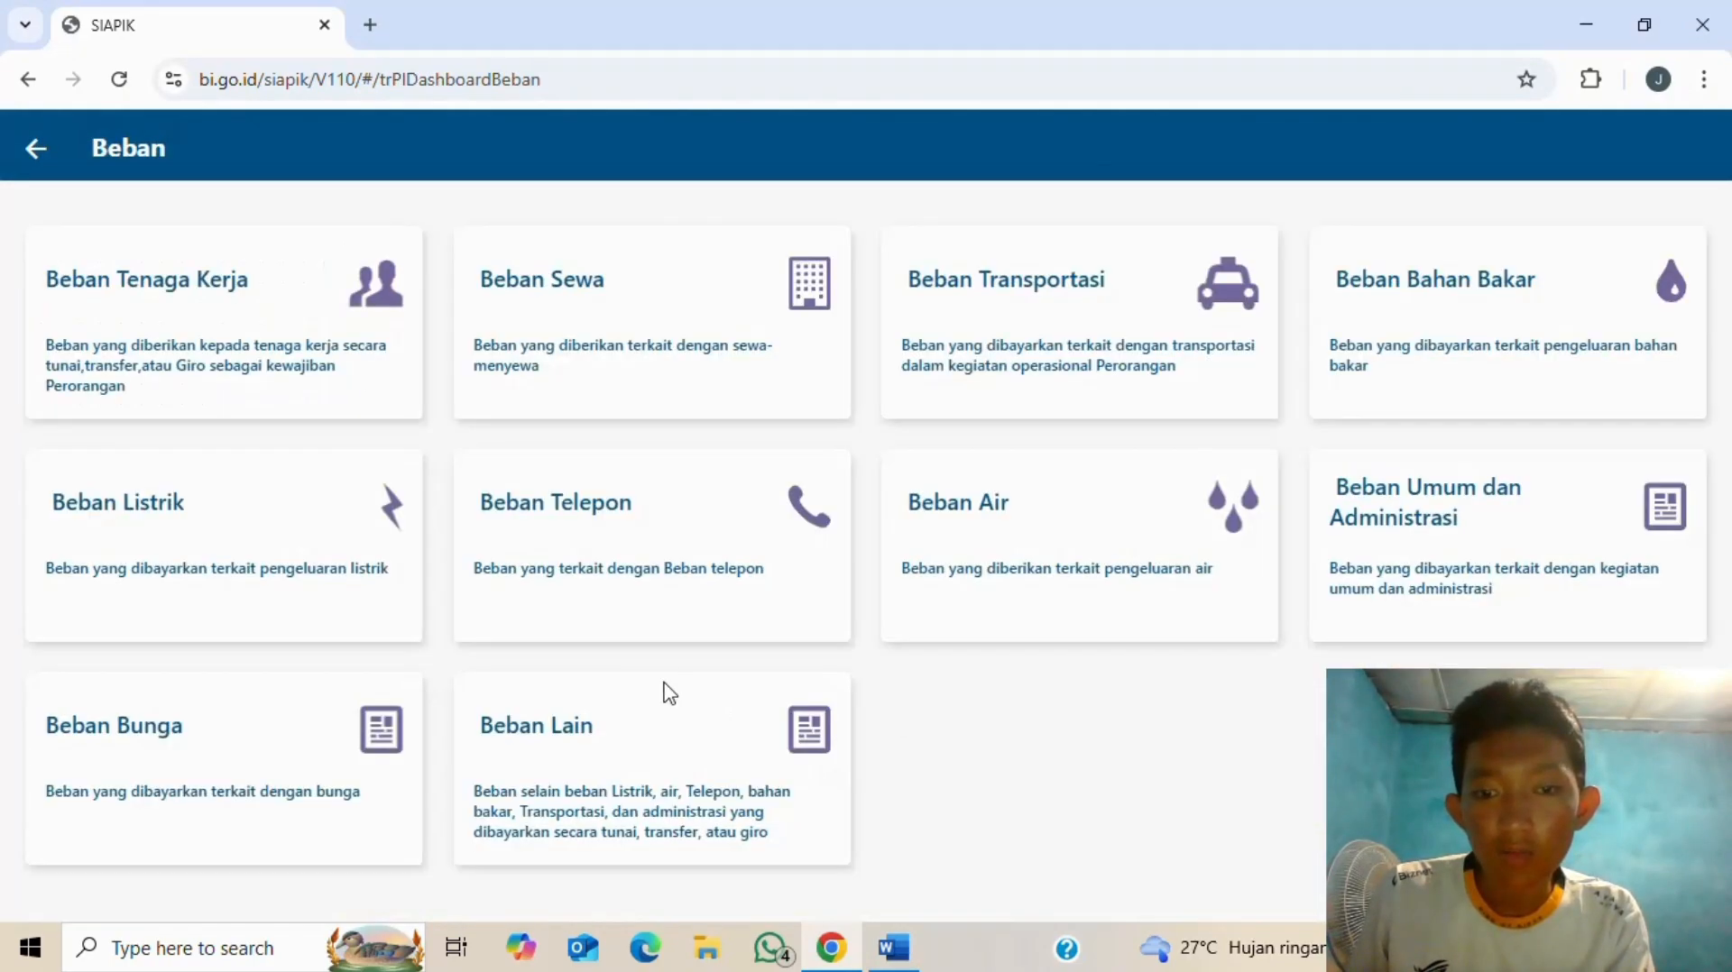
click(634, 730)
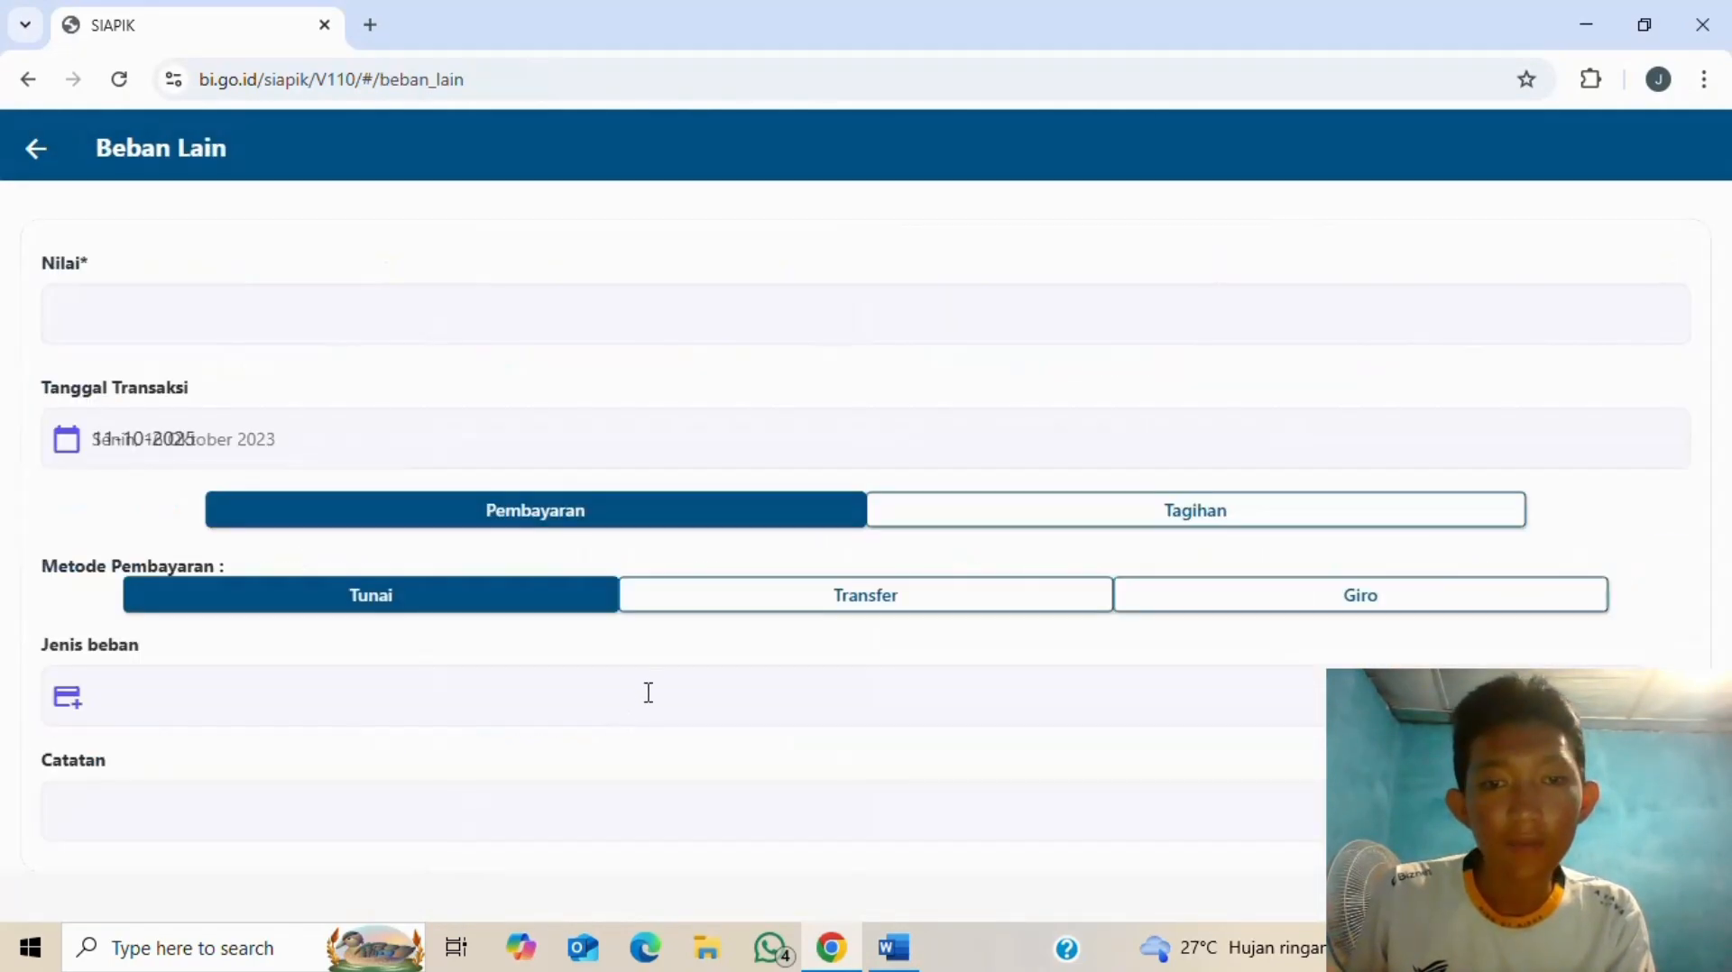
click(312, 327)
key(alt+Tab)
key(alt+Tab)
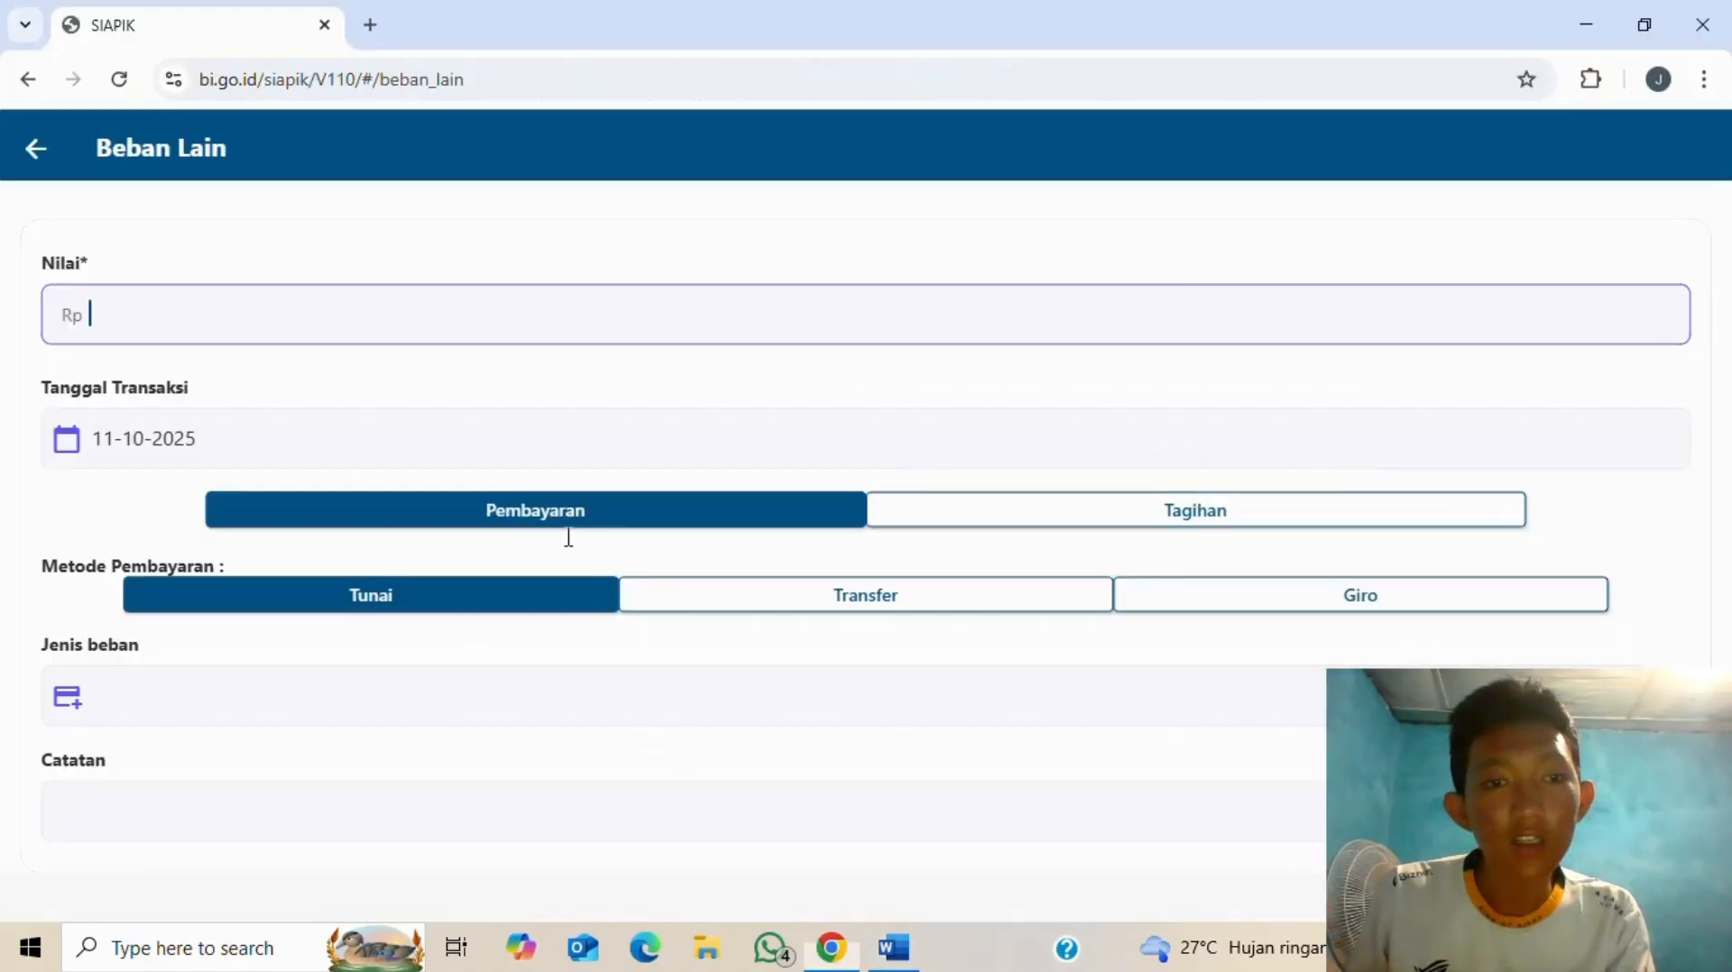
text(3500000)
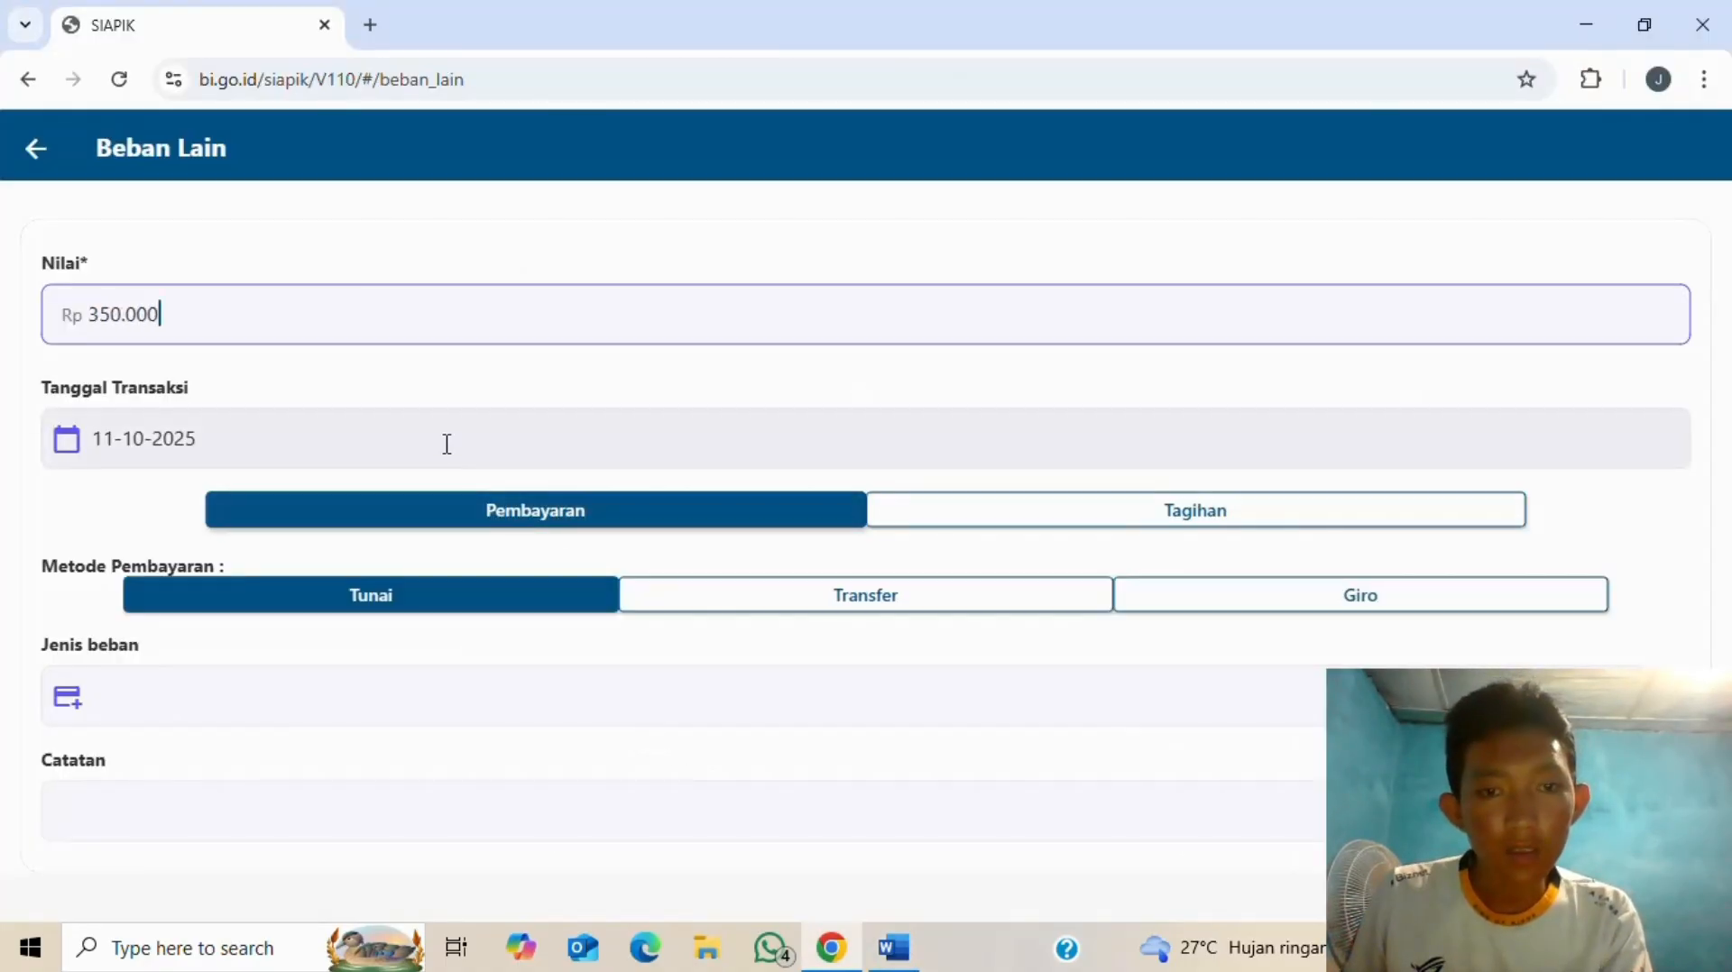
- Date the expense 14 July 2025 and check the empty expense type list
click(442, 441)
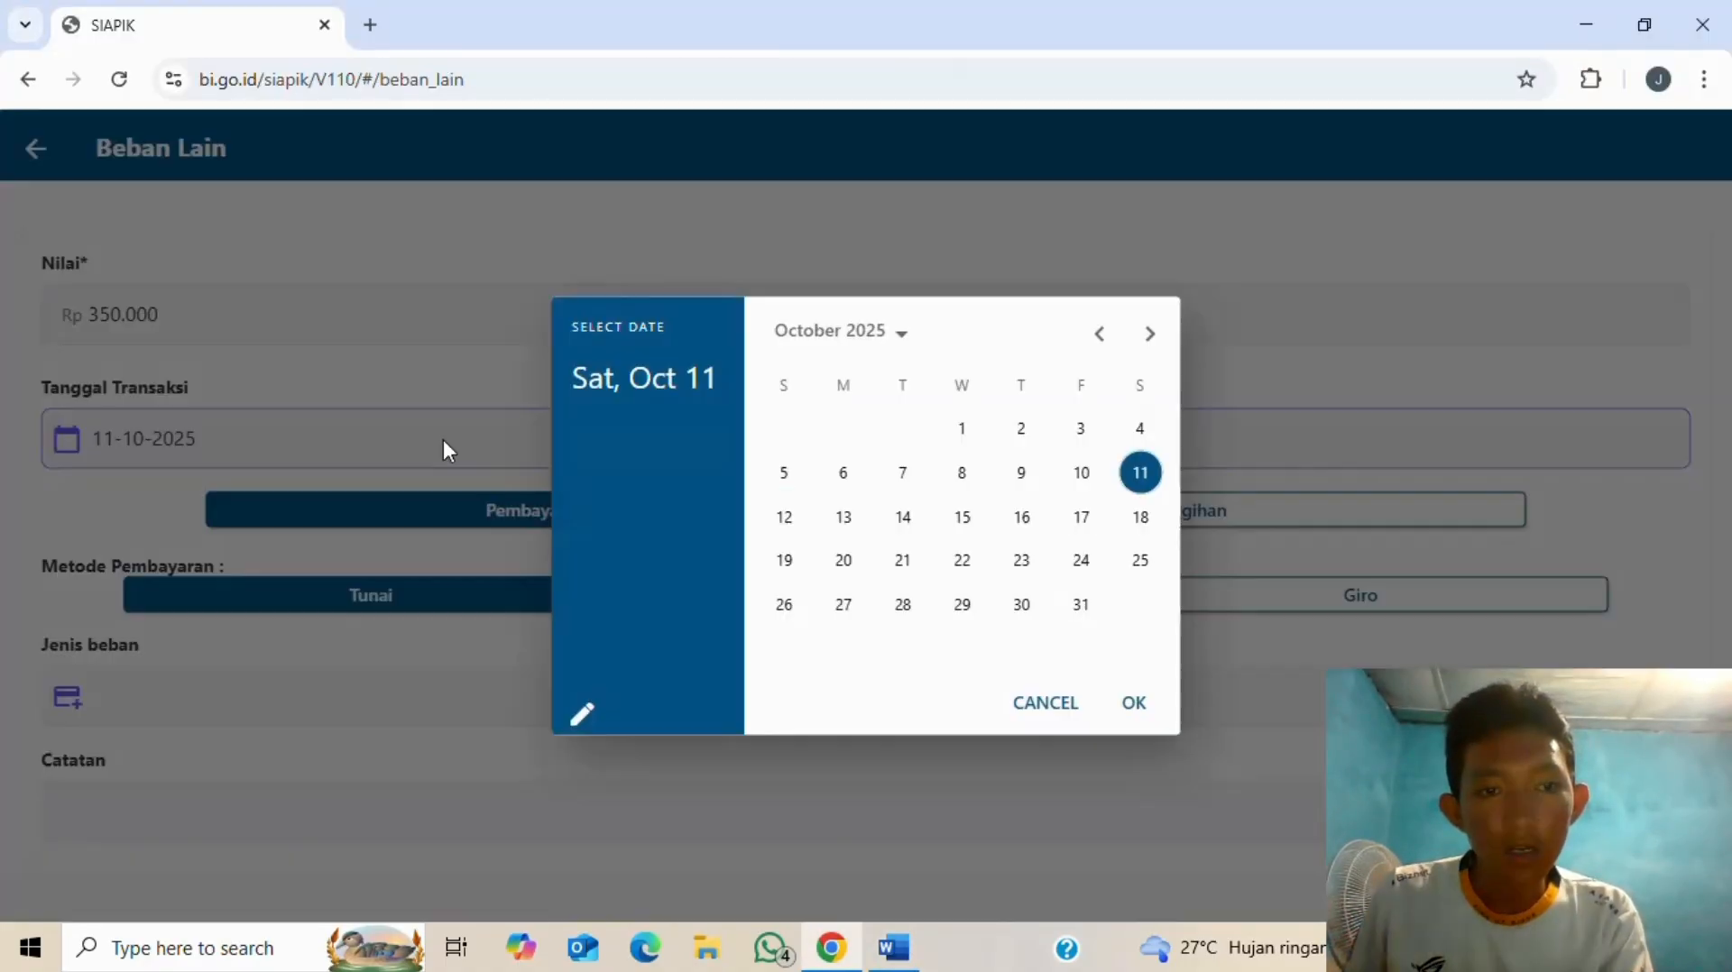
click(1101, 342)
click(1101, 343)
click(1101, 342)
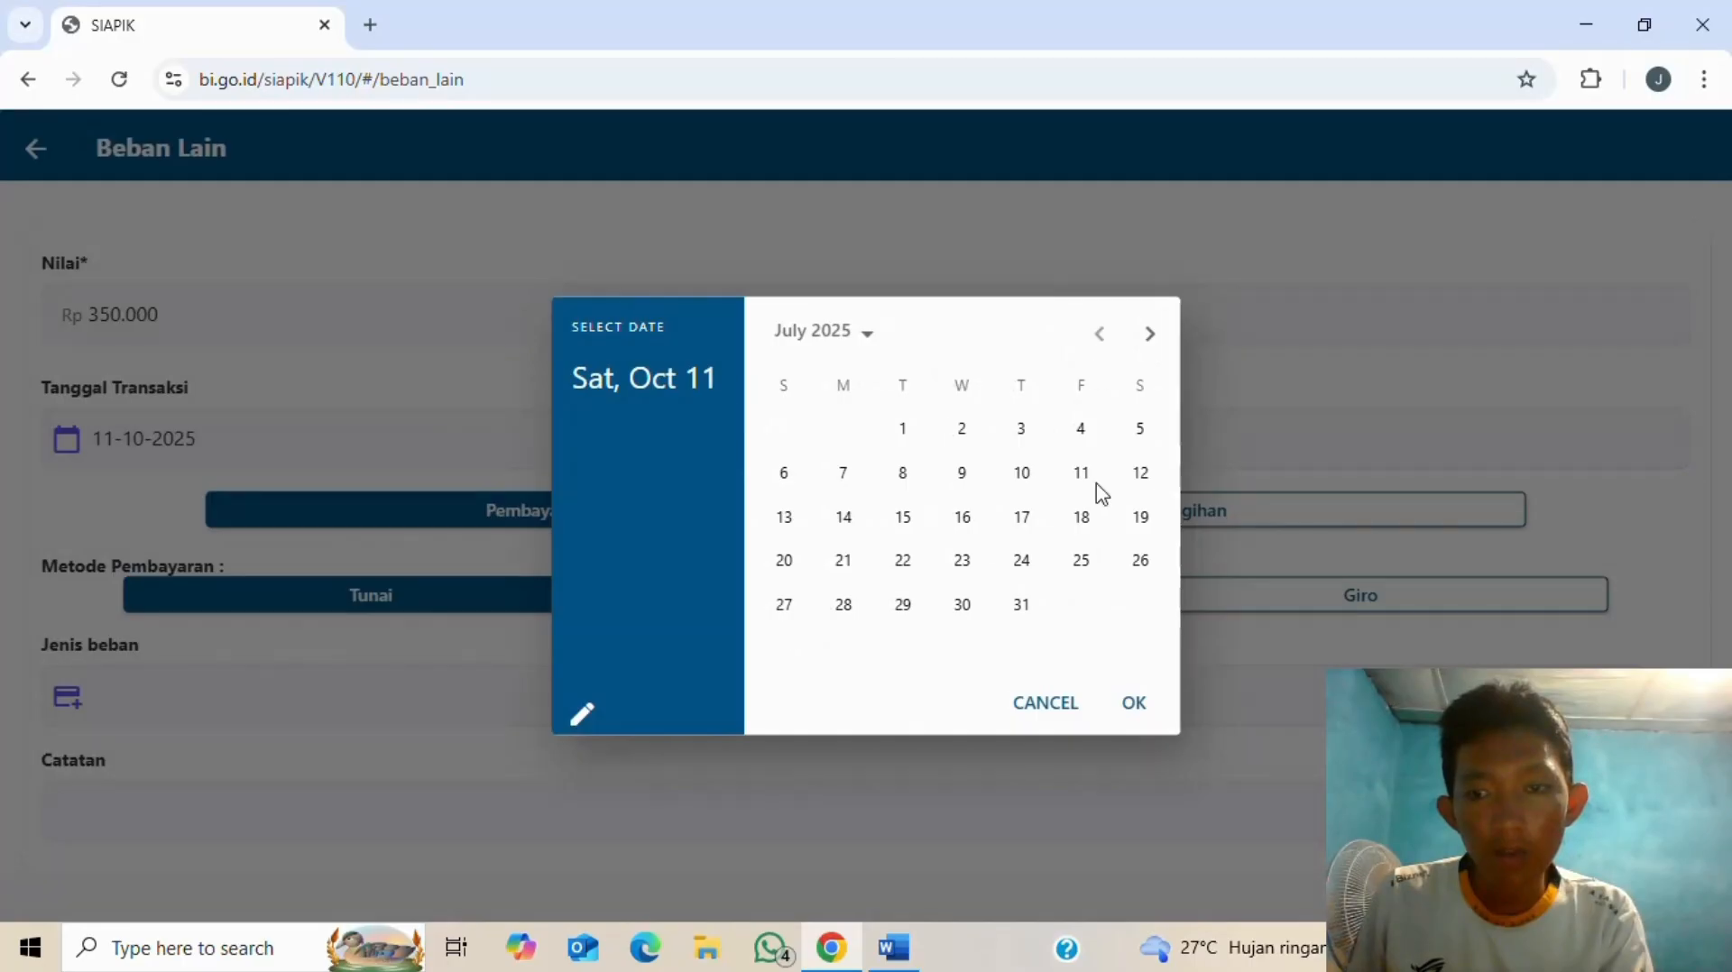
click(843, 517)
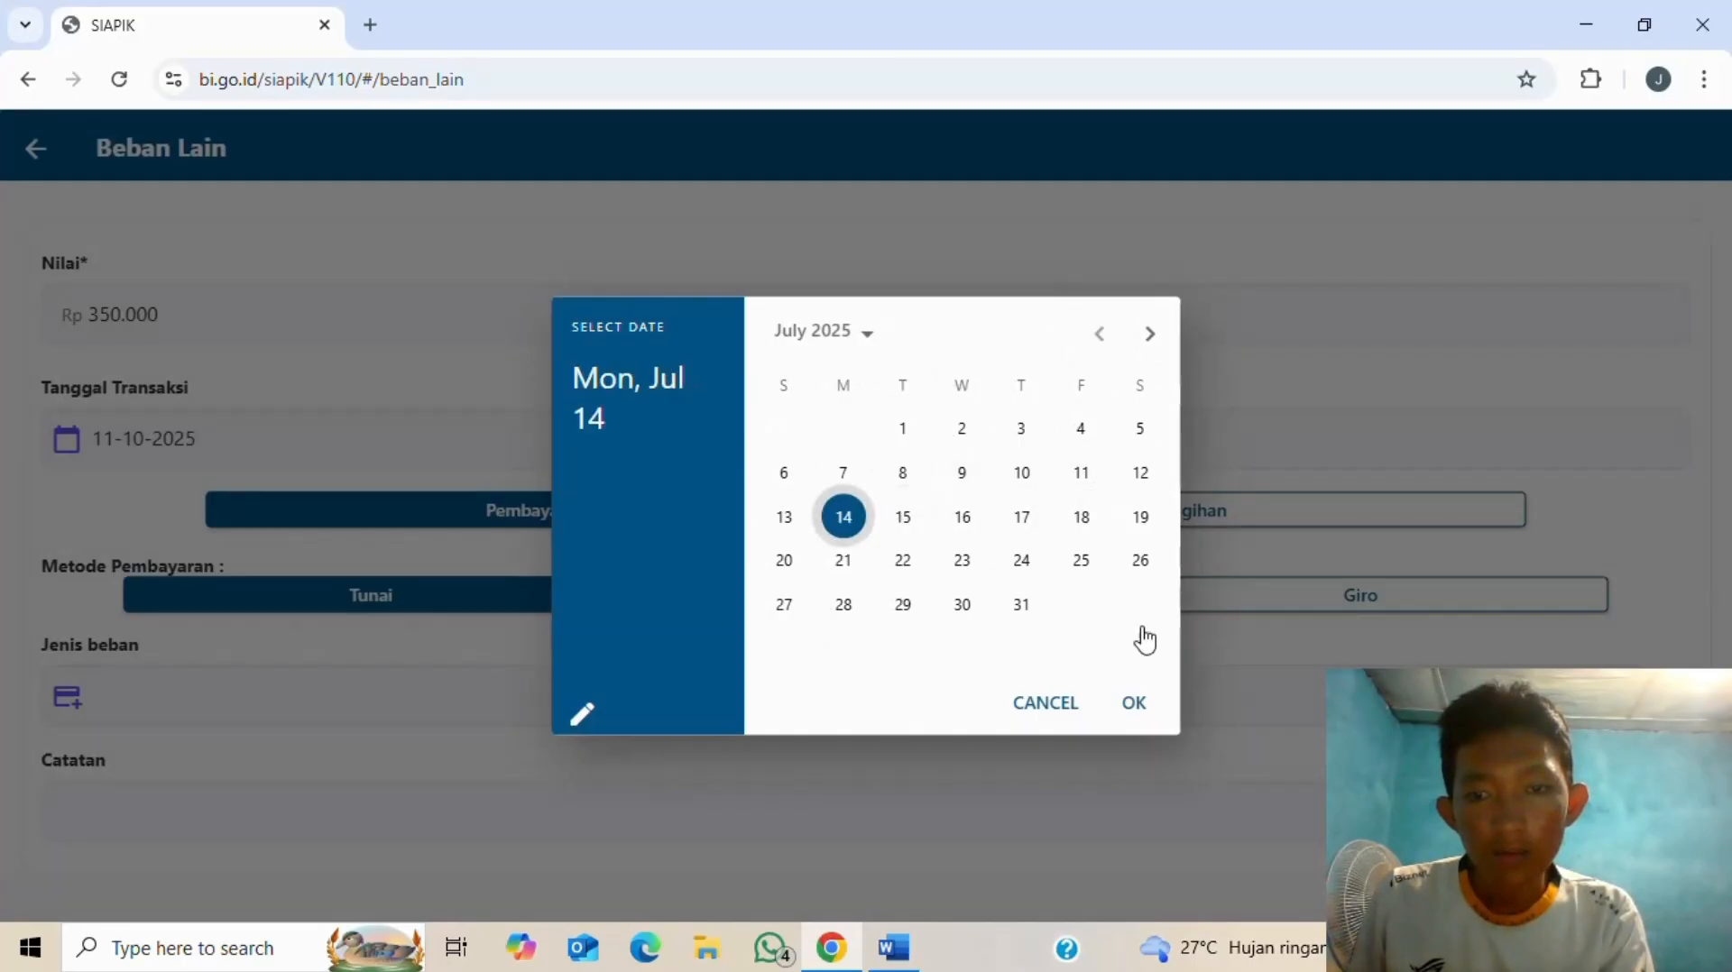
click(1138, 709)
key(alt+Tab)
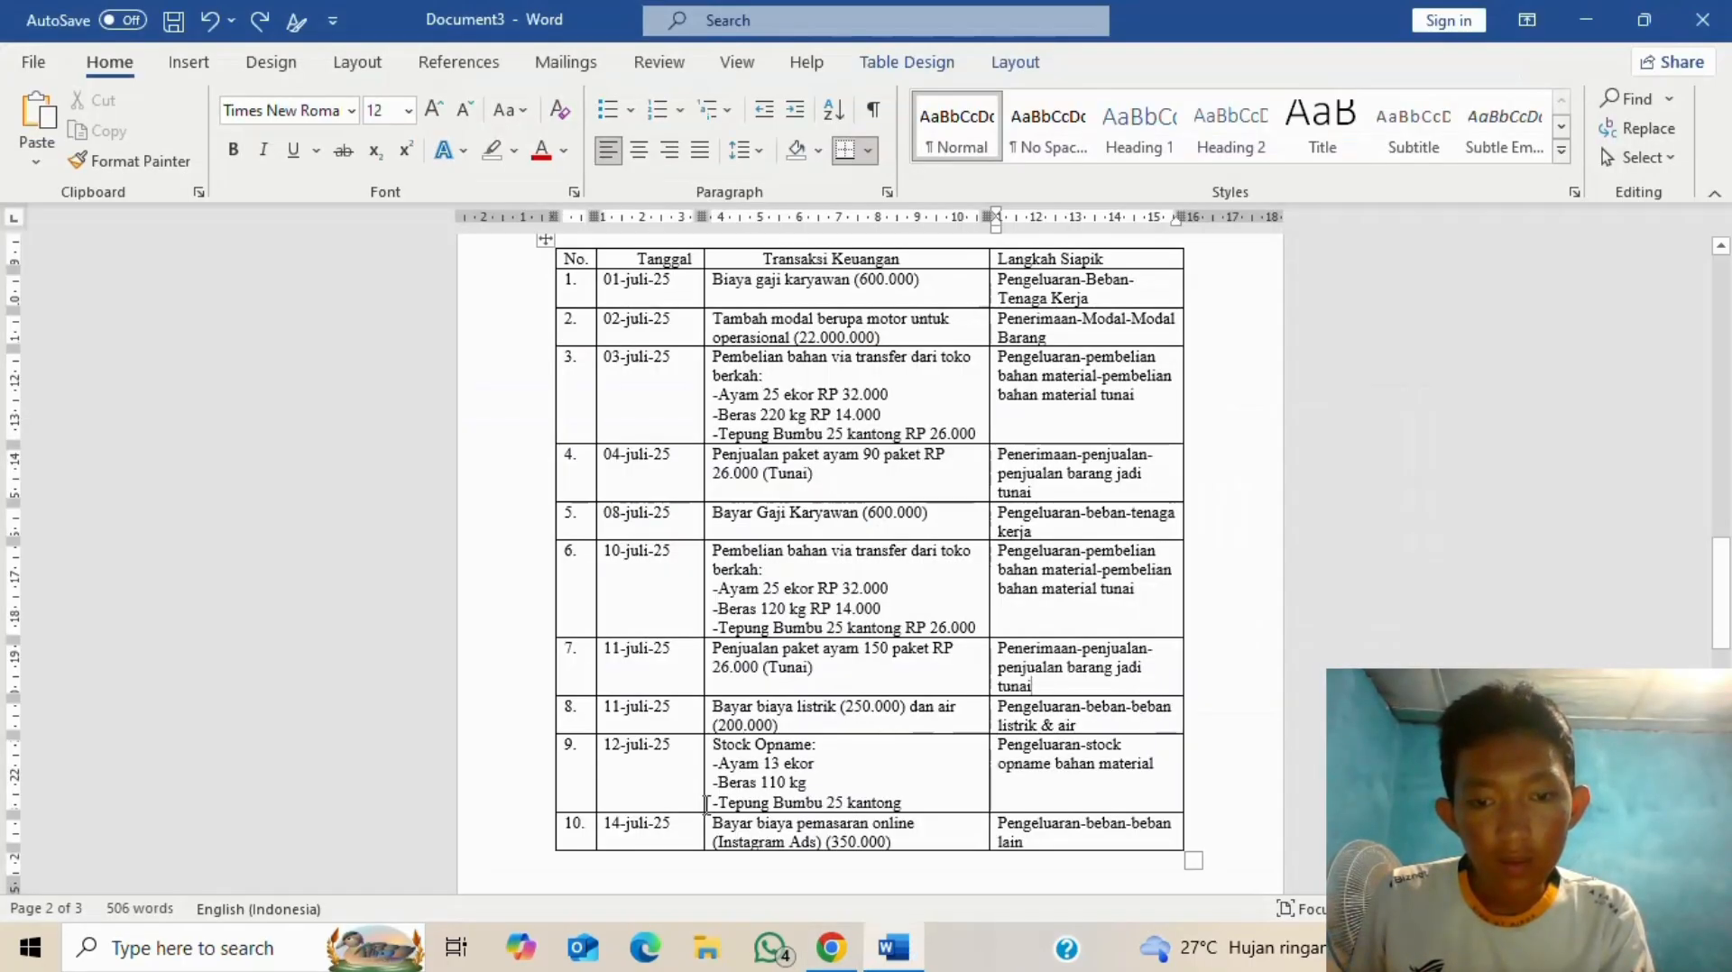
key(alt+Tab)
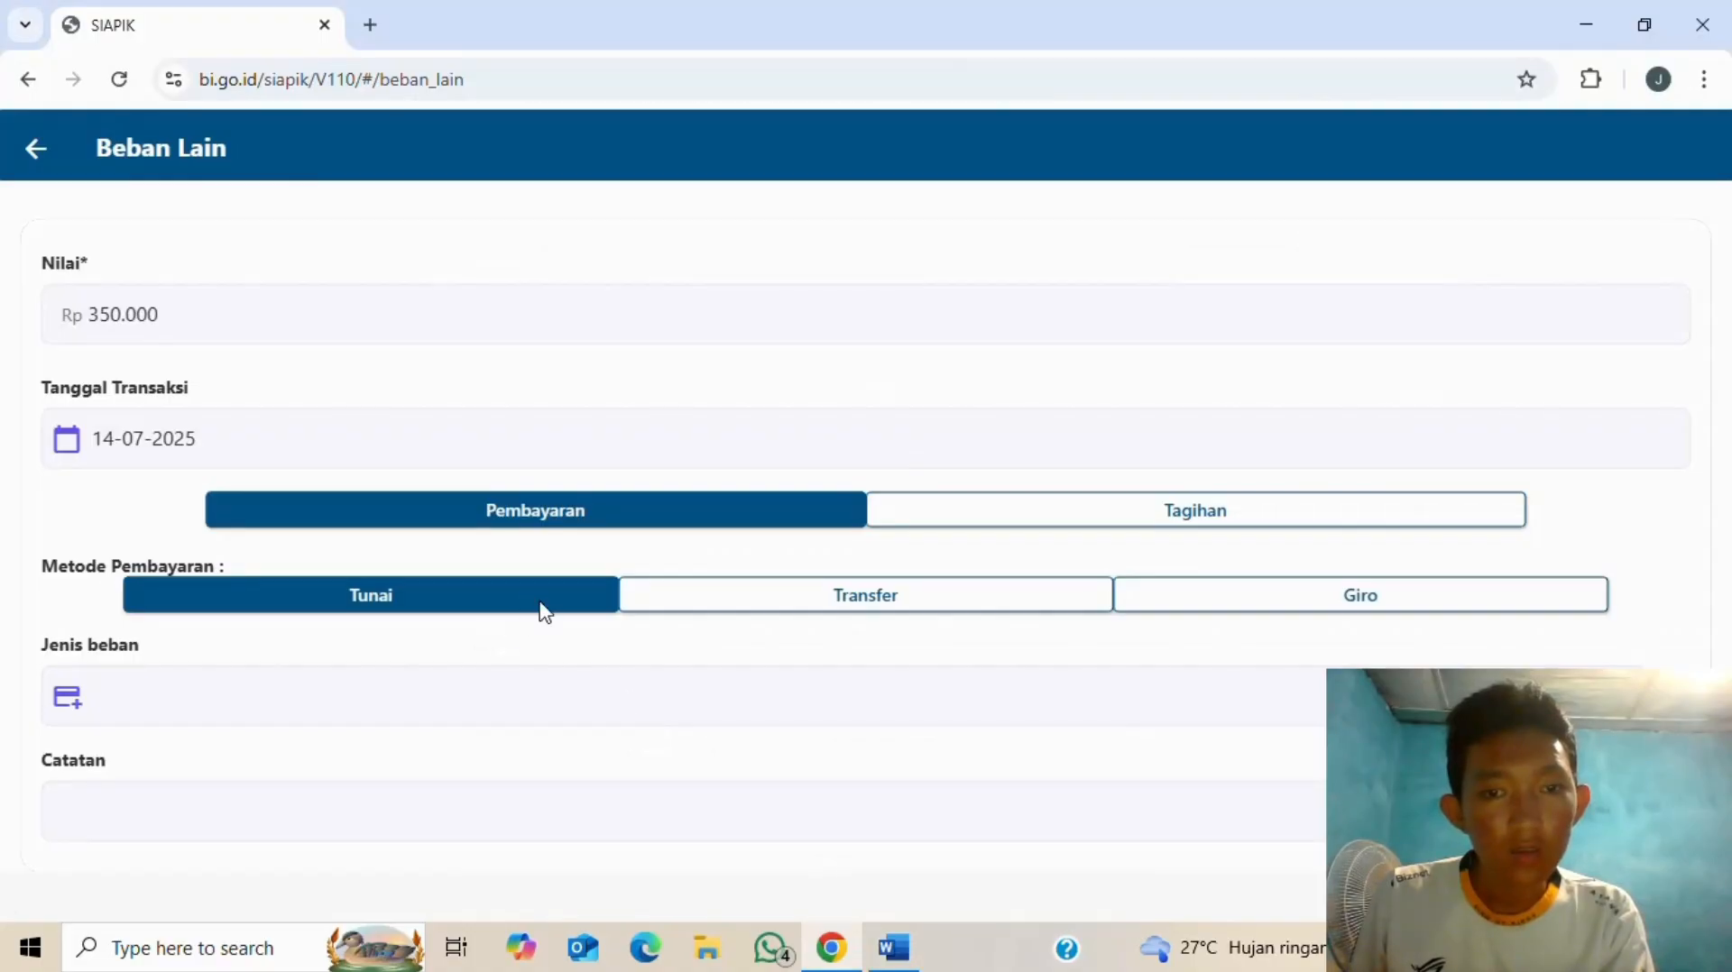
click(319, 699)
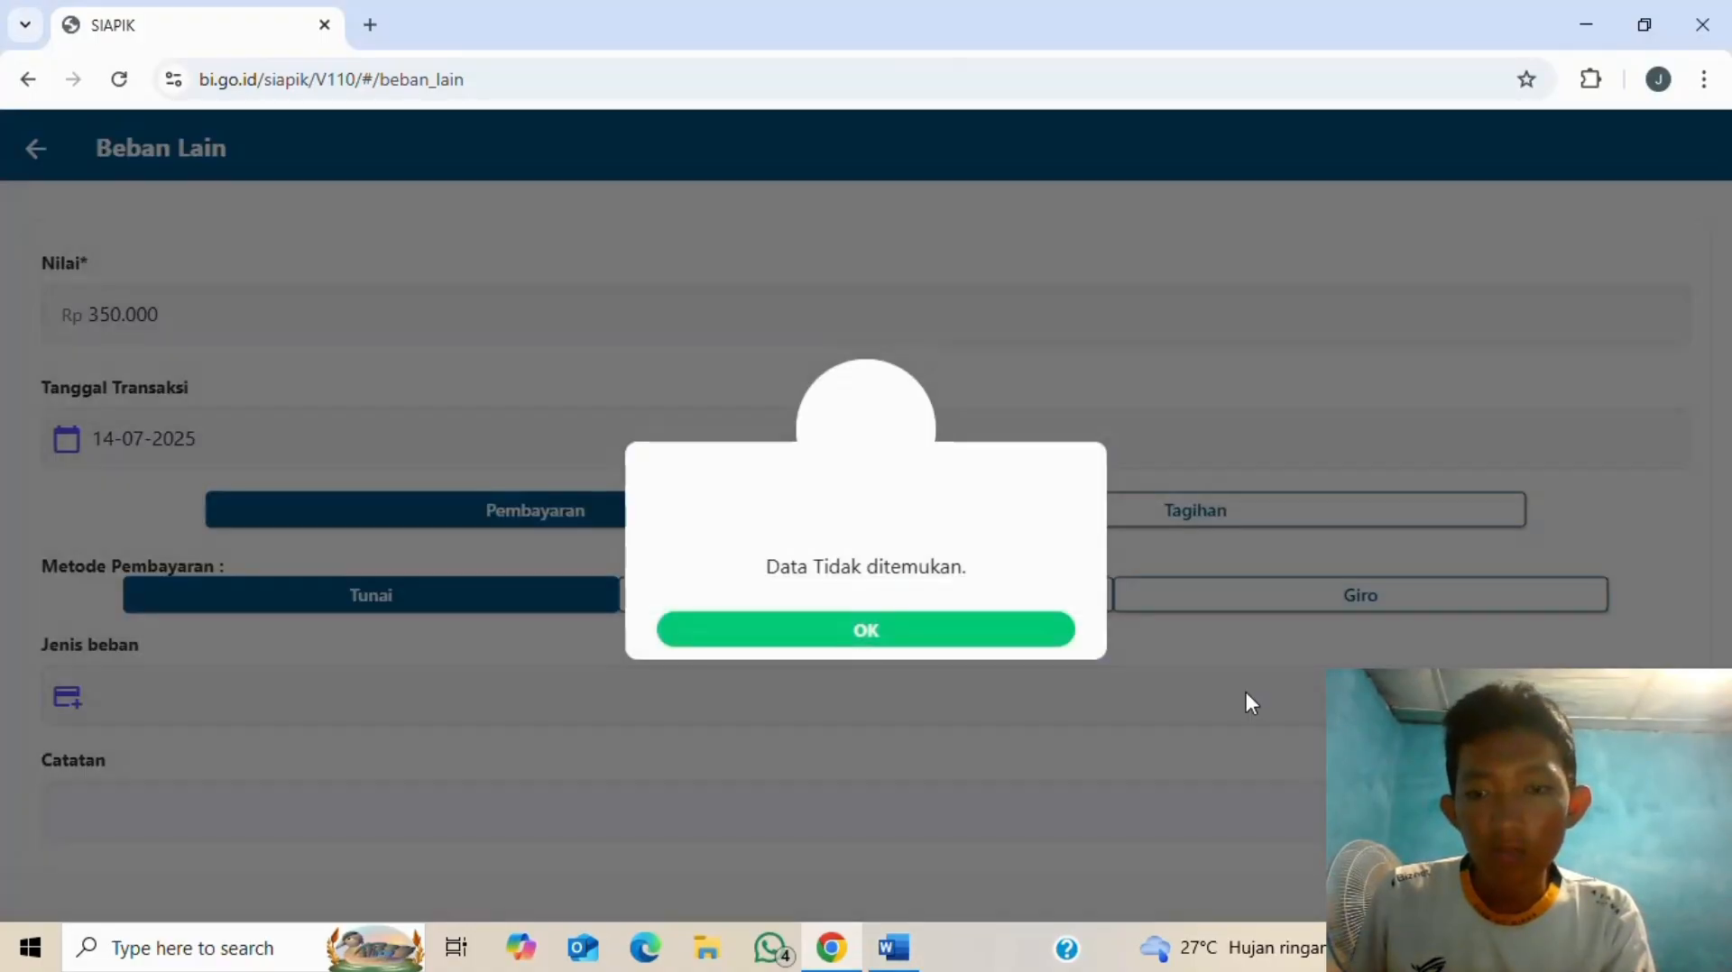
click(855, 627)
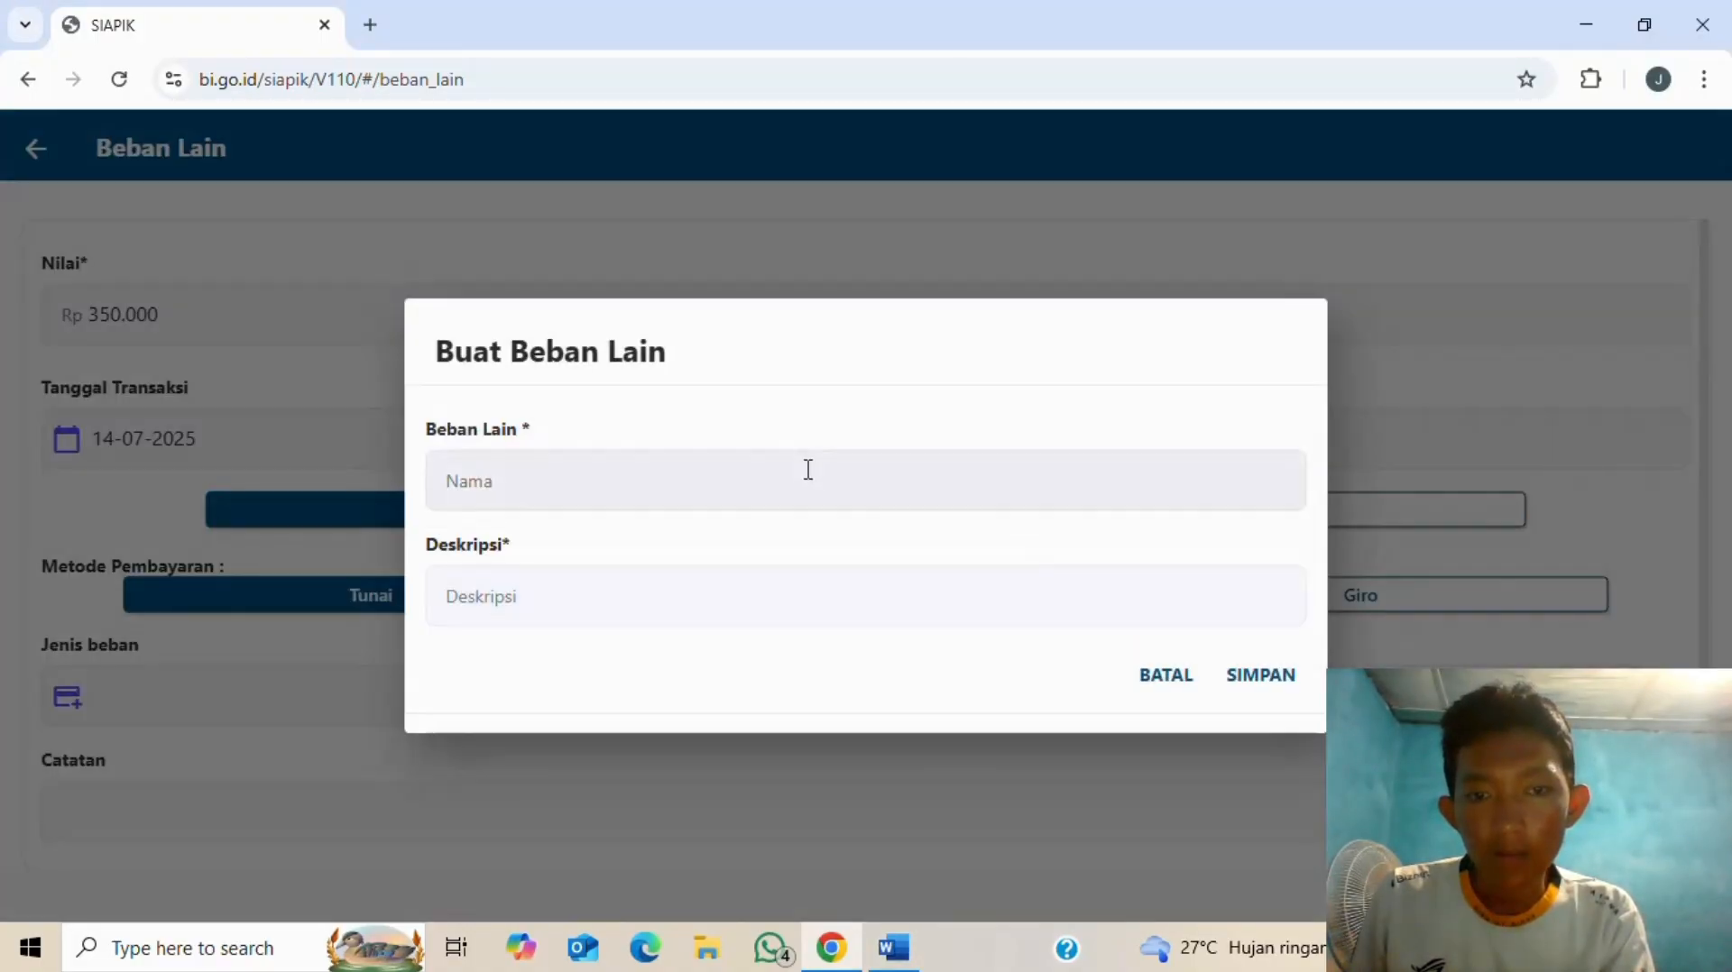
- Save a new expense type 'beban pemasaran' with description 'bayar biaya pemasaran online'
click(807, 467)
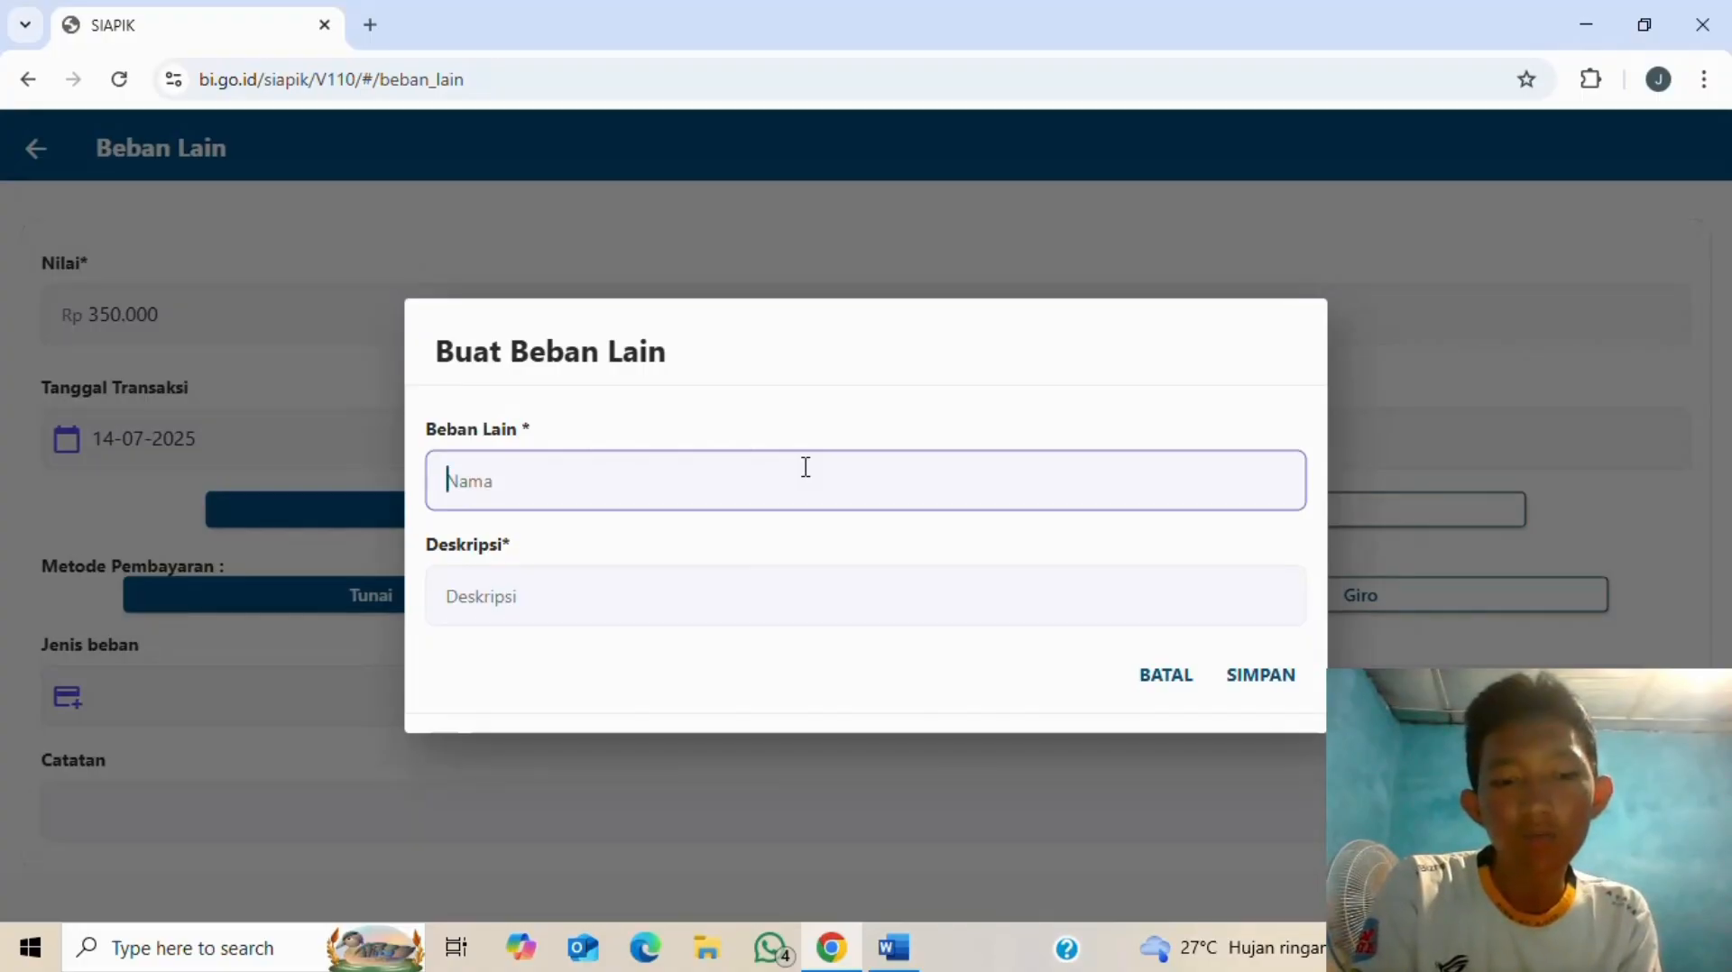
text(beban pemasaran)
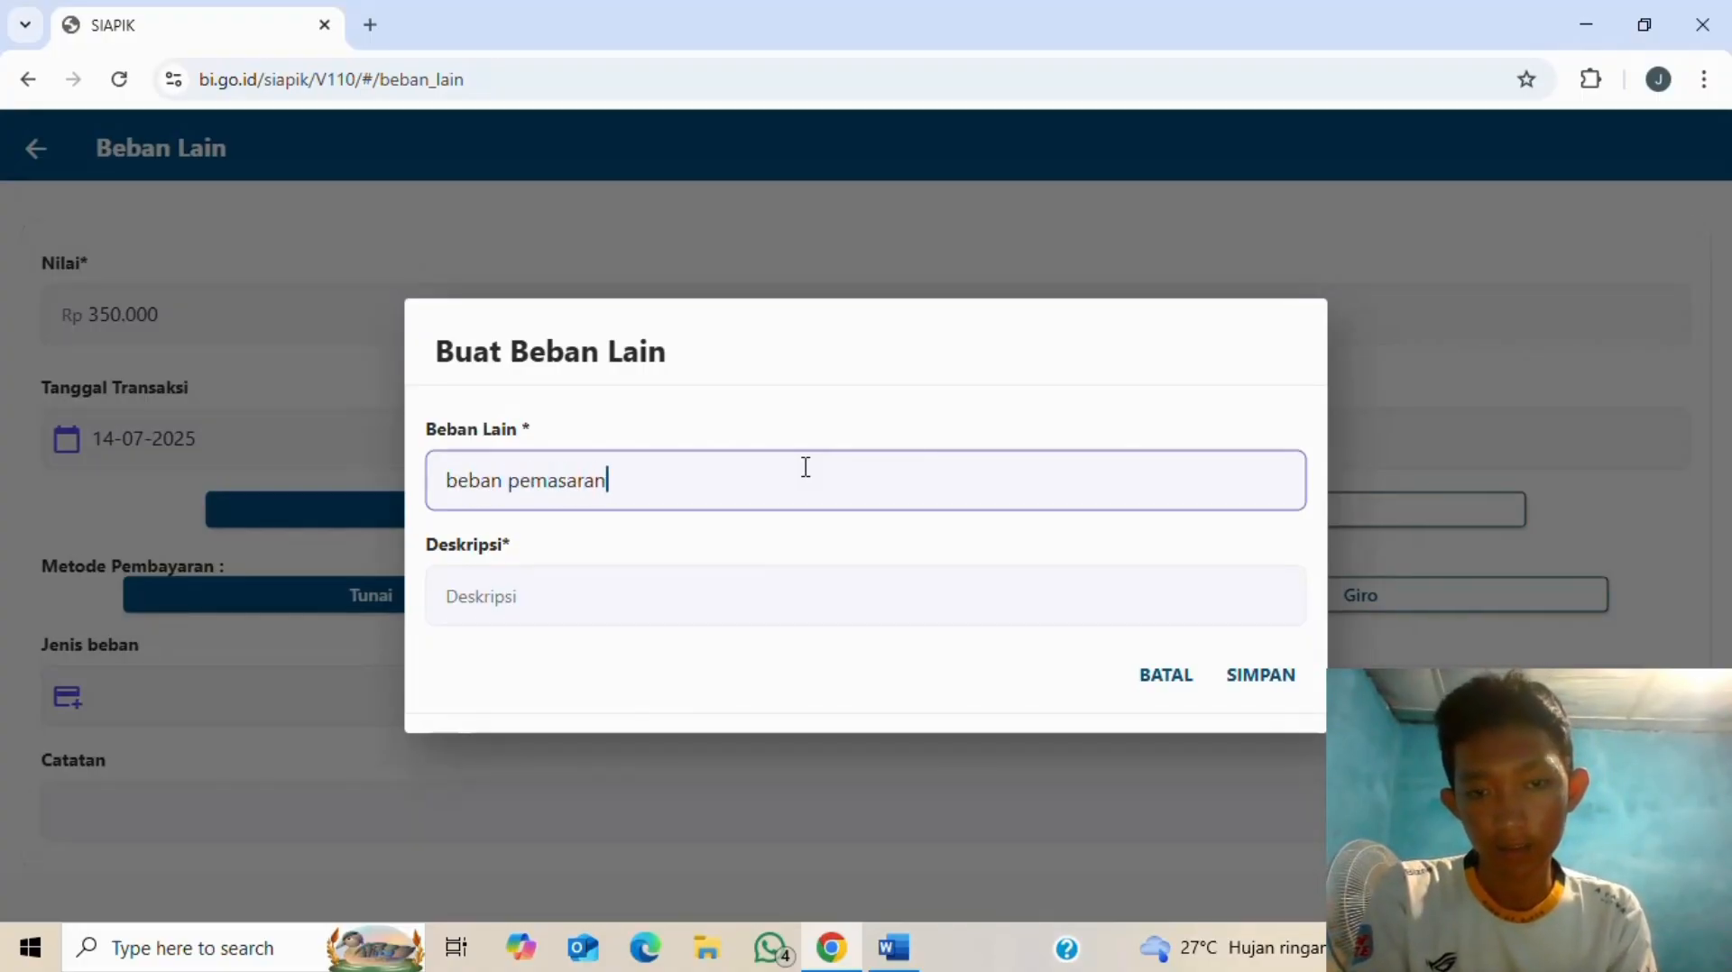
click(799, 595)
key(alt+Tab)
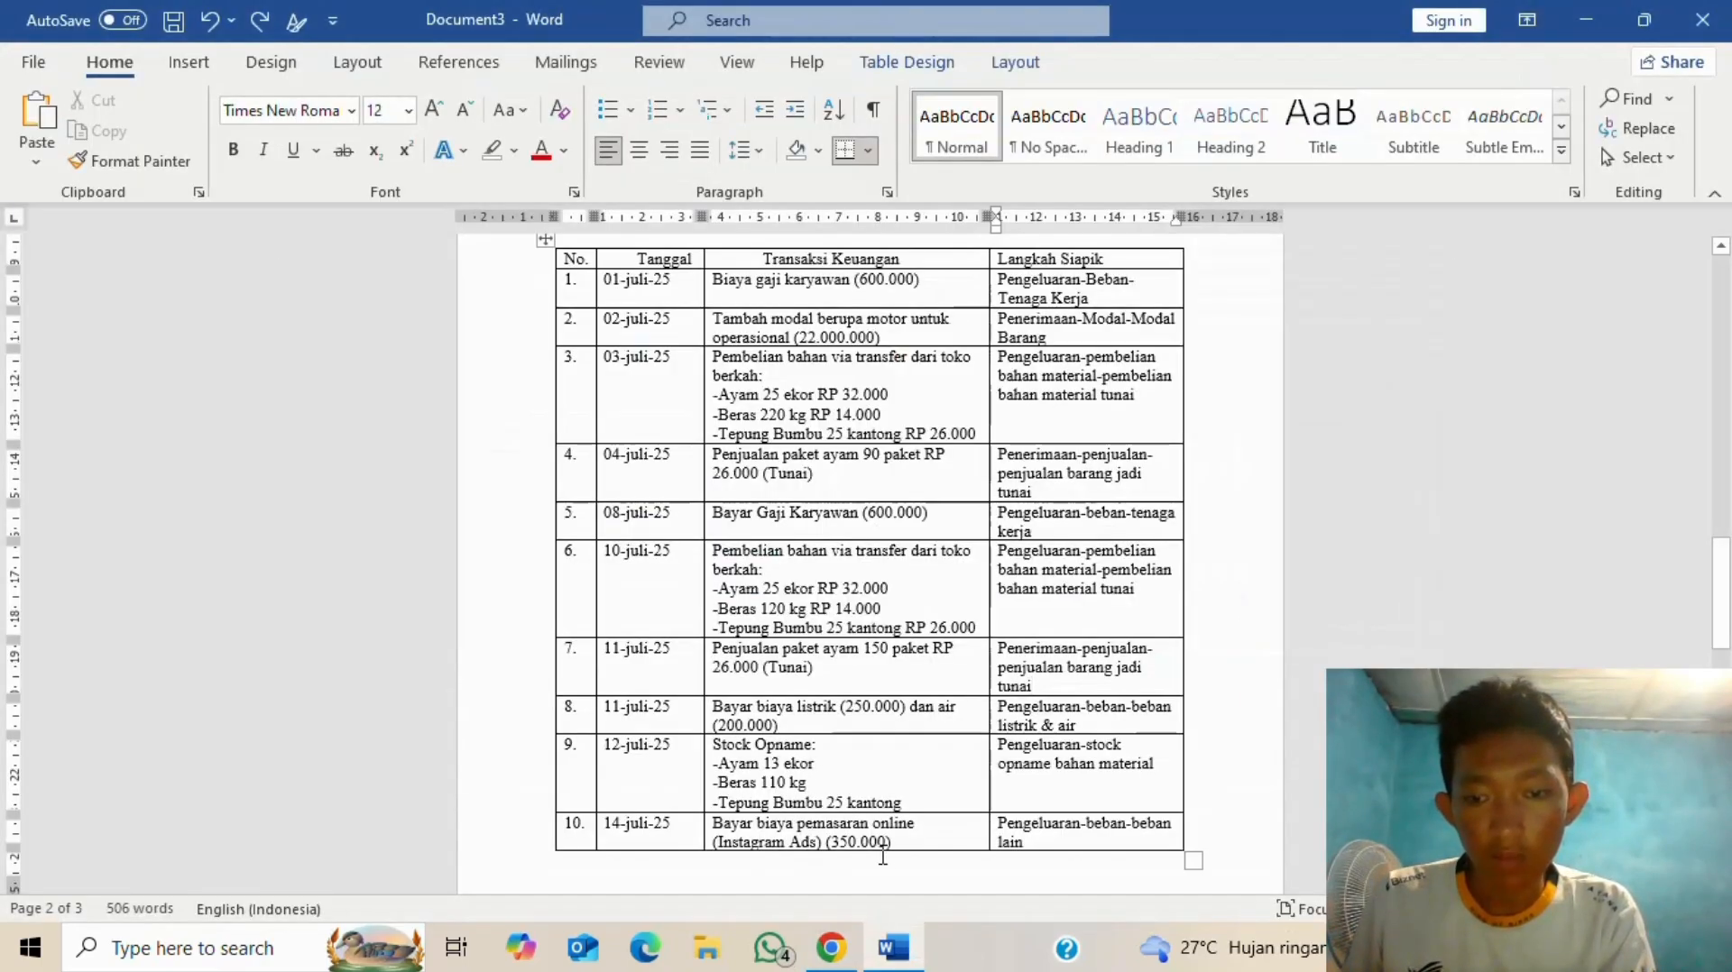
key(alt+Tab)
text(bay)
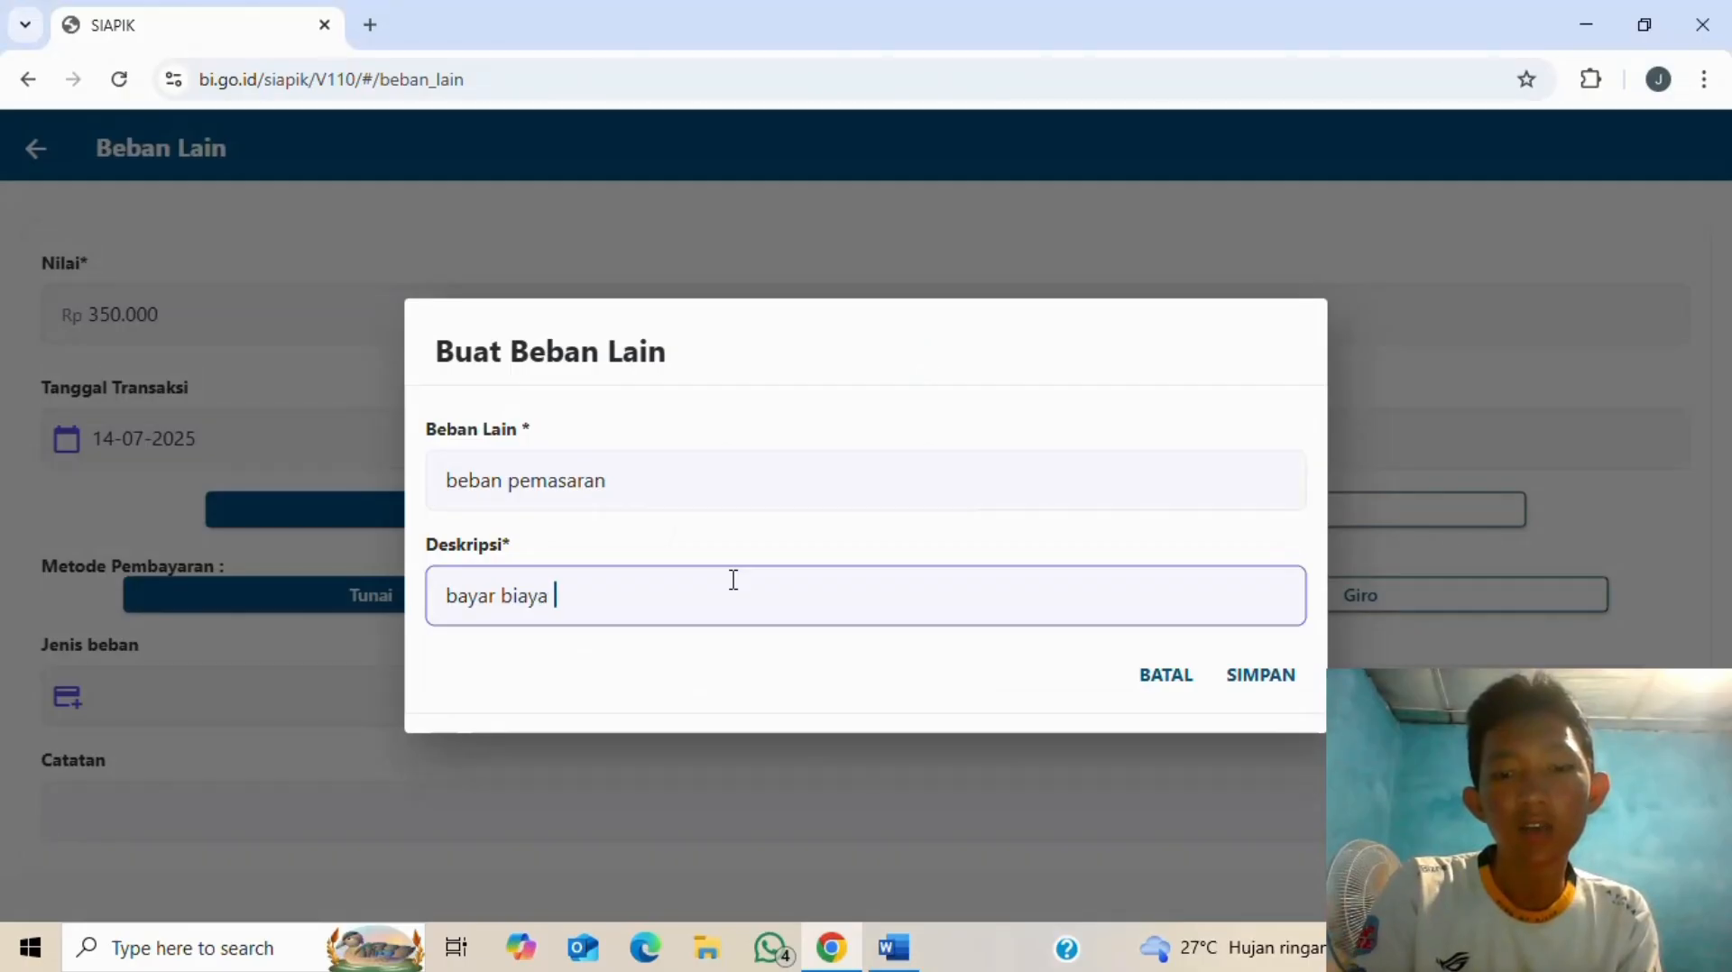
text(ar biaya pemasaran online)
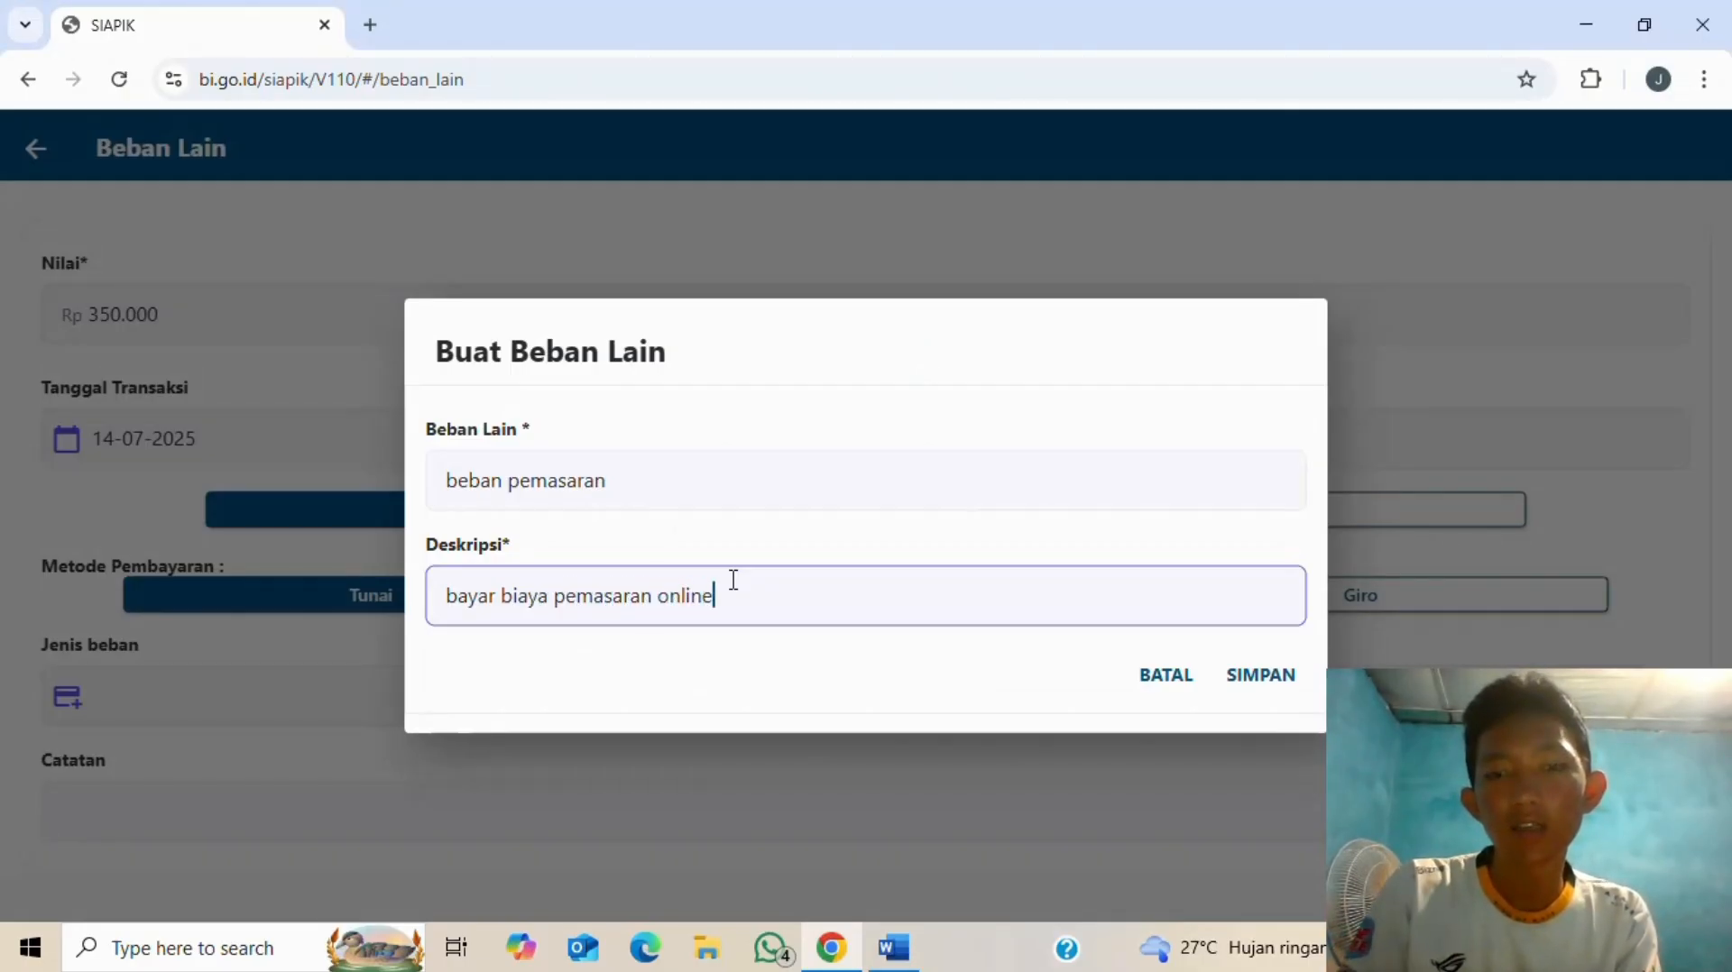
click(1248, 702)
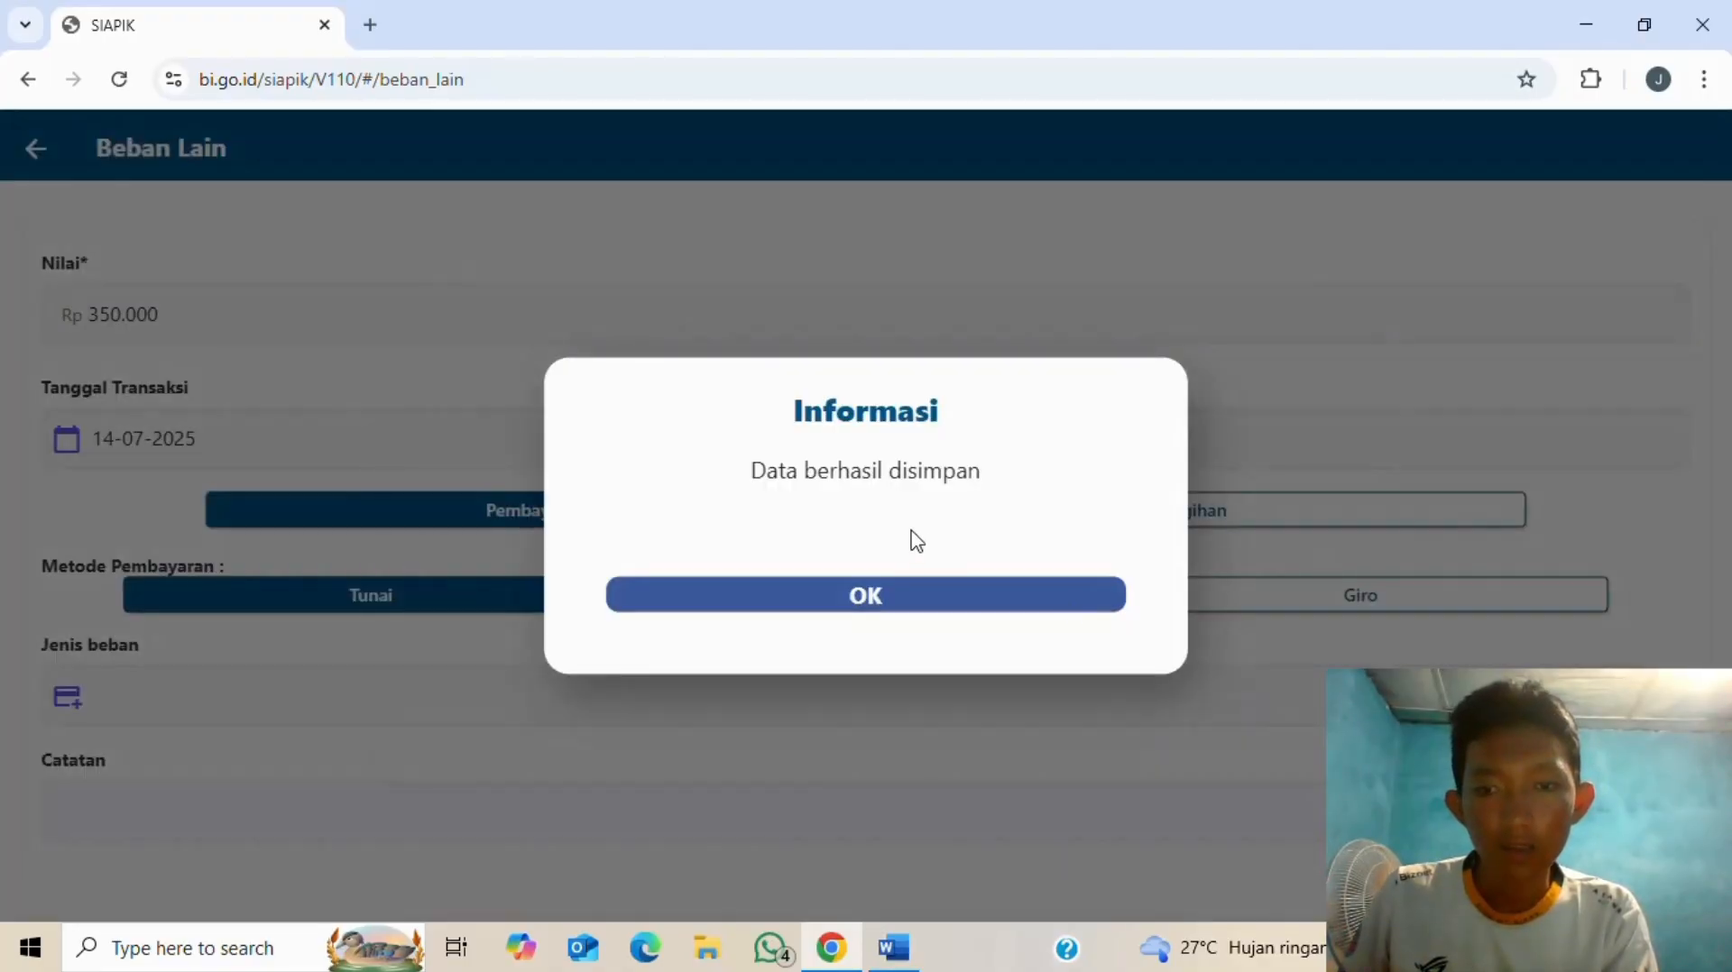
click(921, 597)
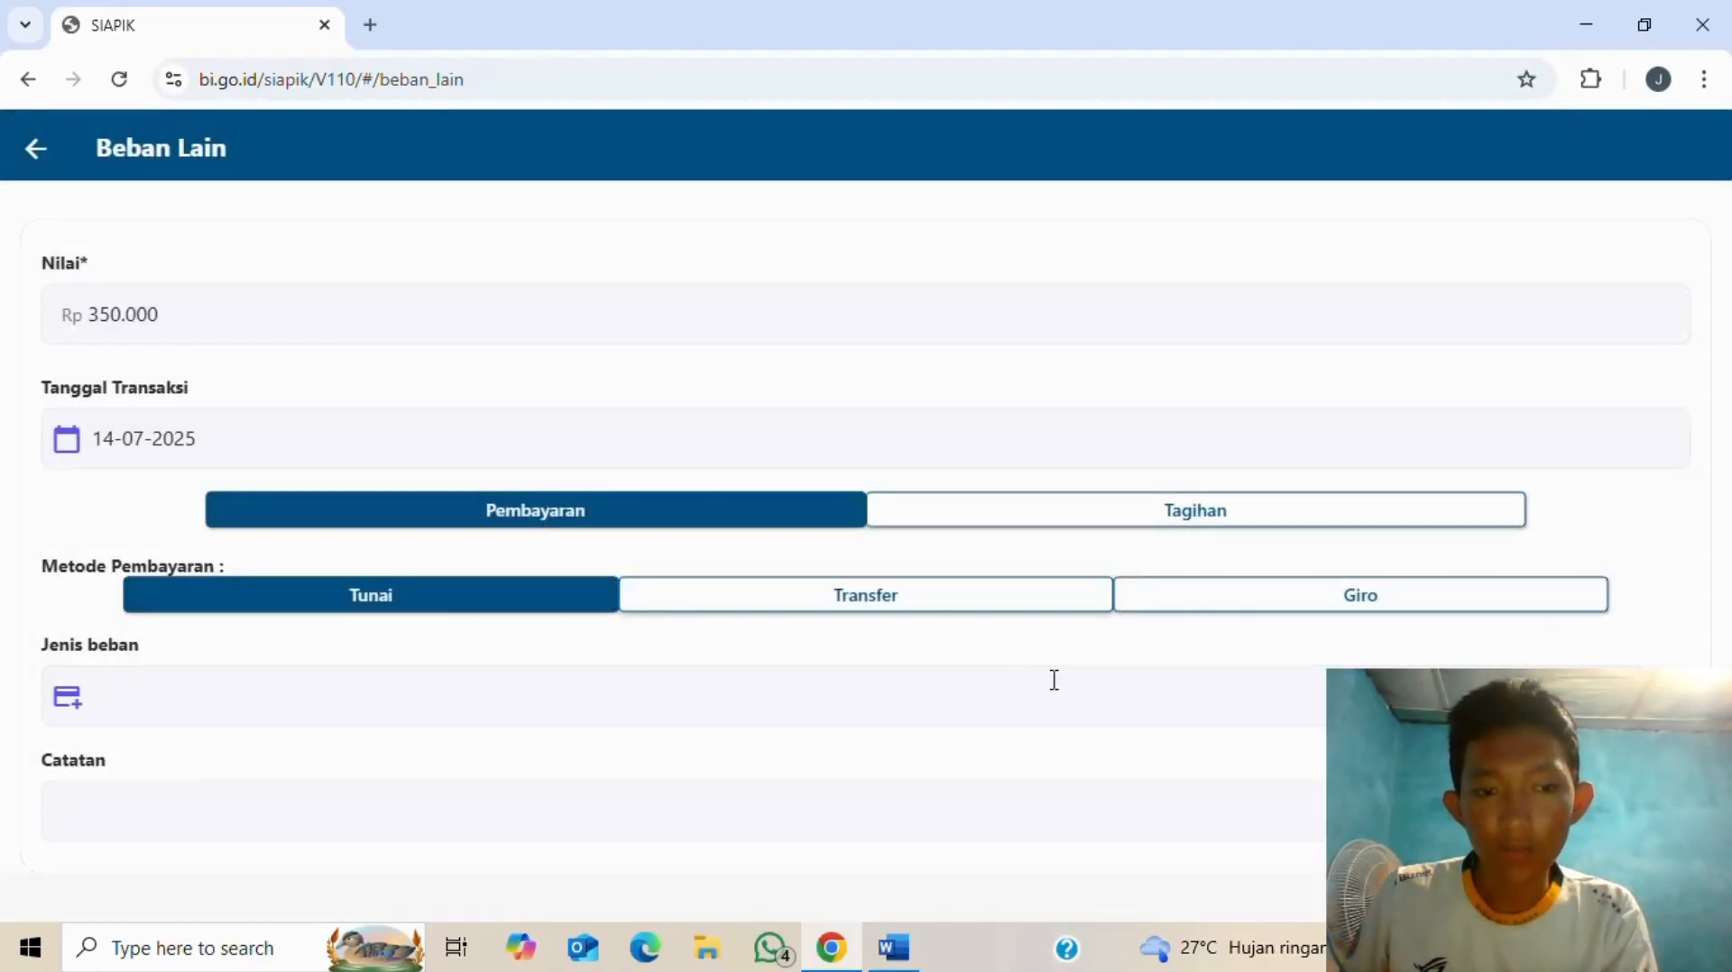
- Choose beban pemasaran as the type, add note 'bayar biaya pemasaran online', and save
click(1138, 678)
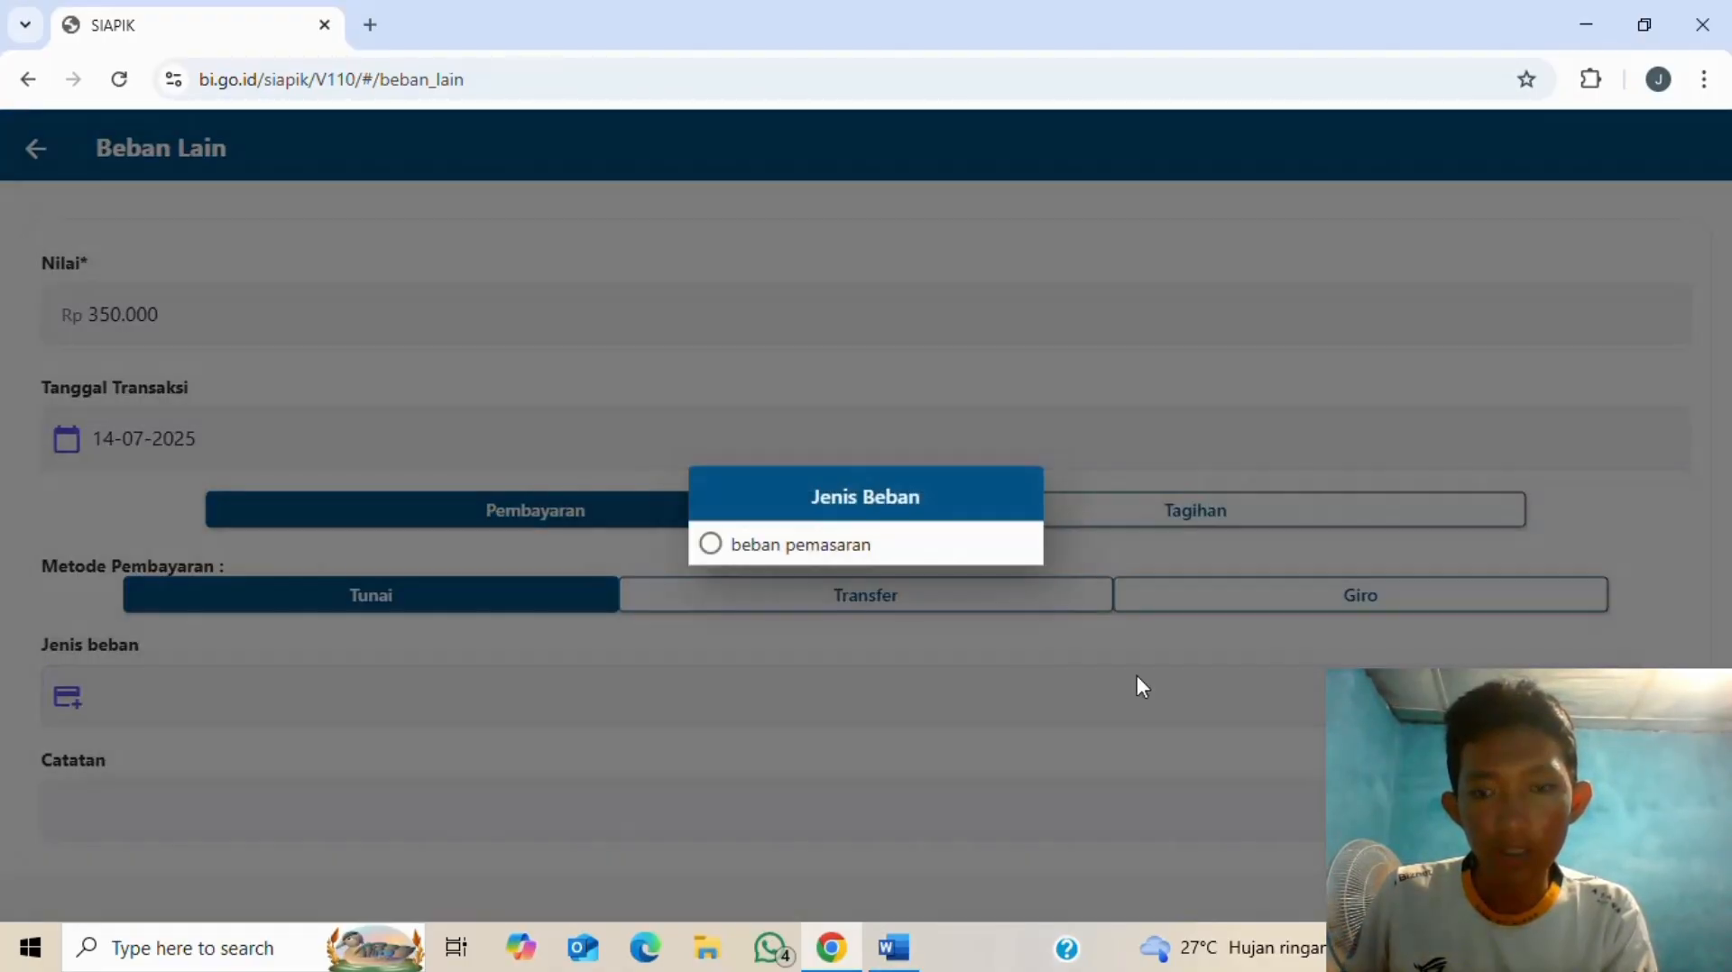
click(712, 545)
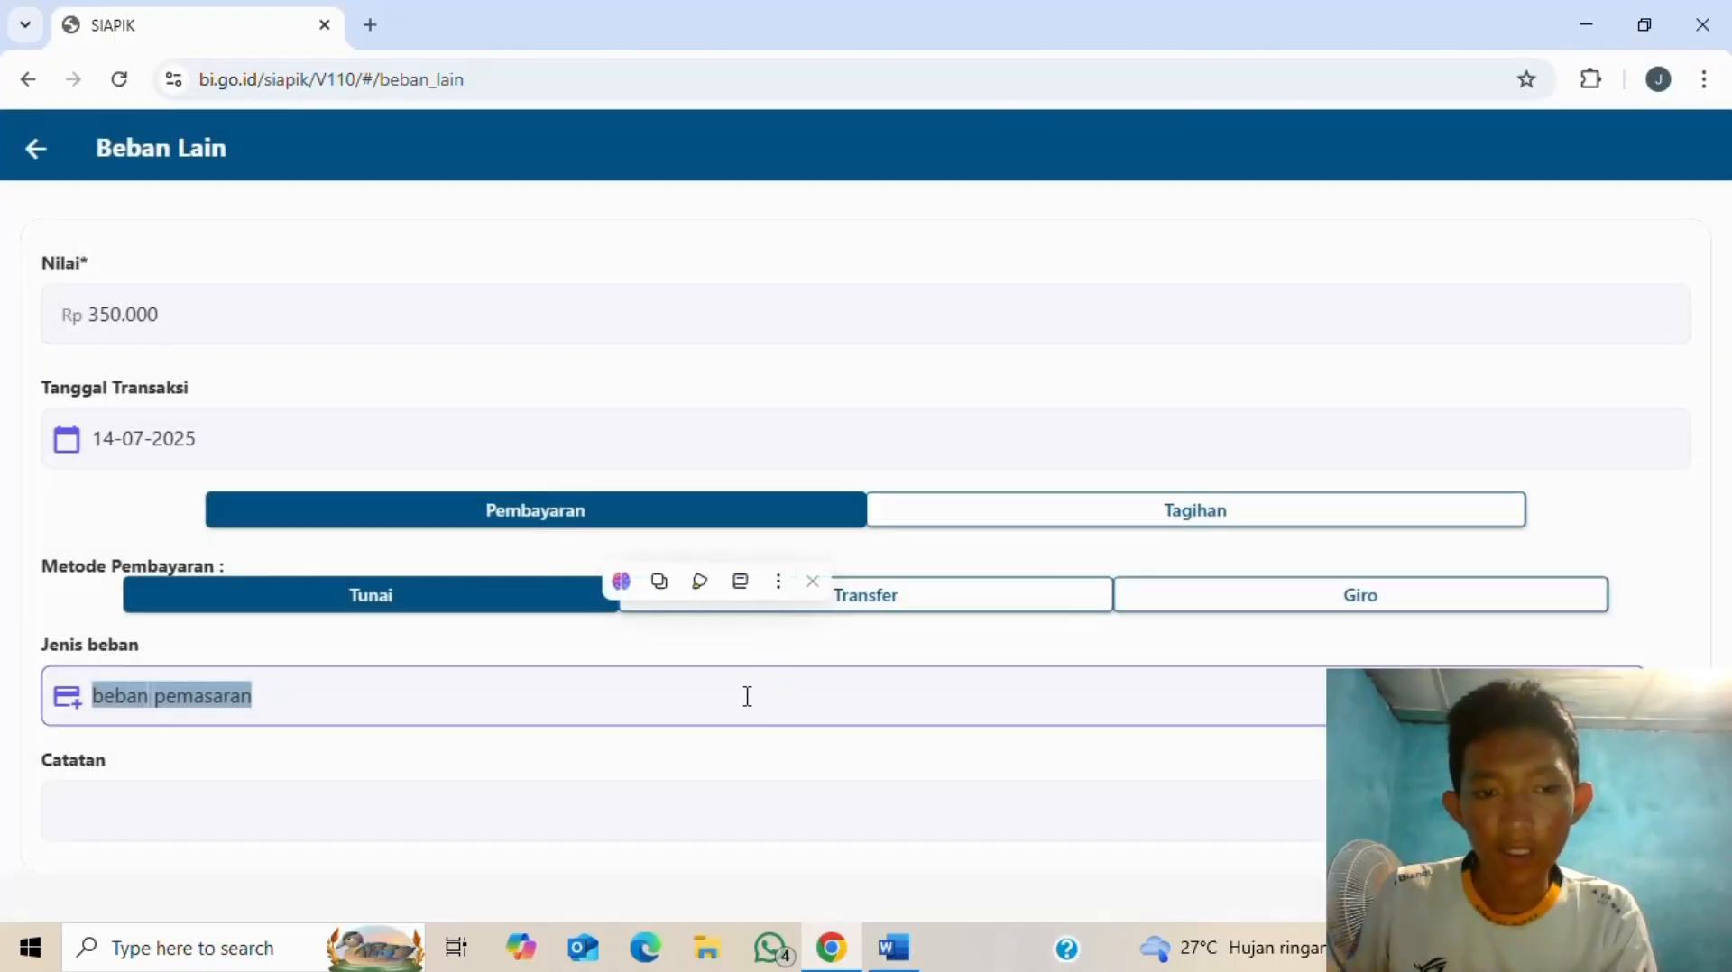
scroll(746, 696, down, 2)
click(618, 682)
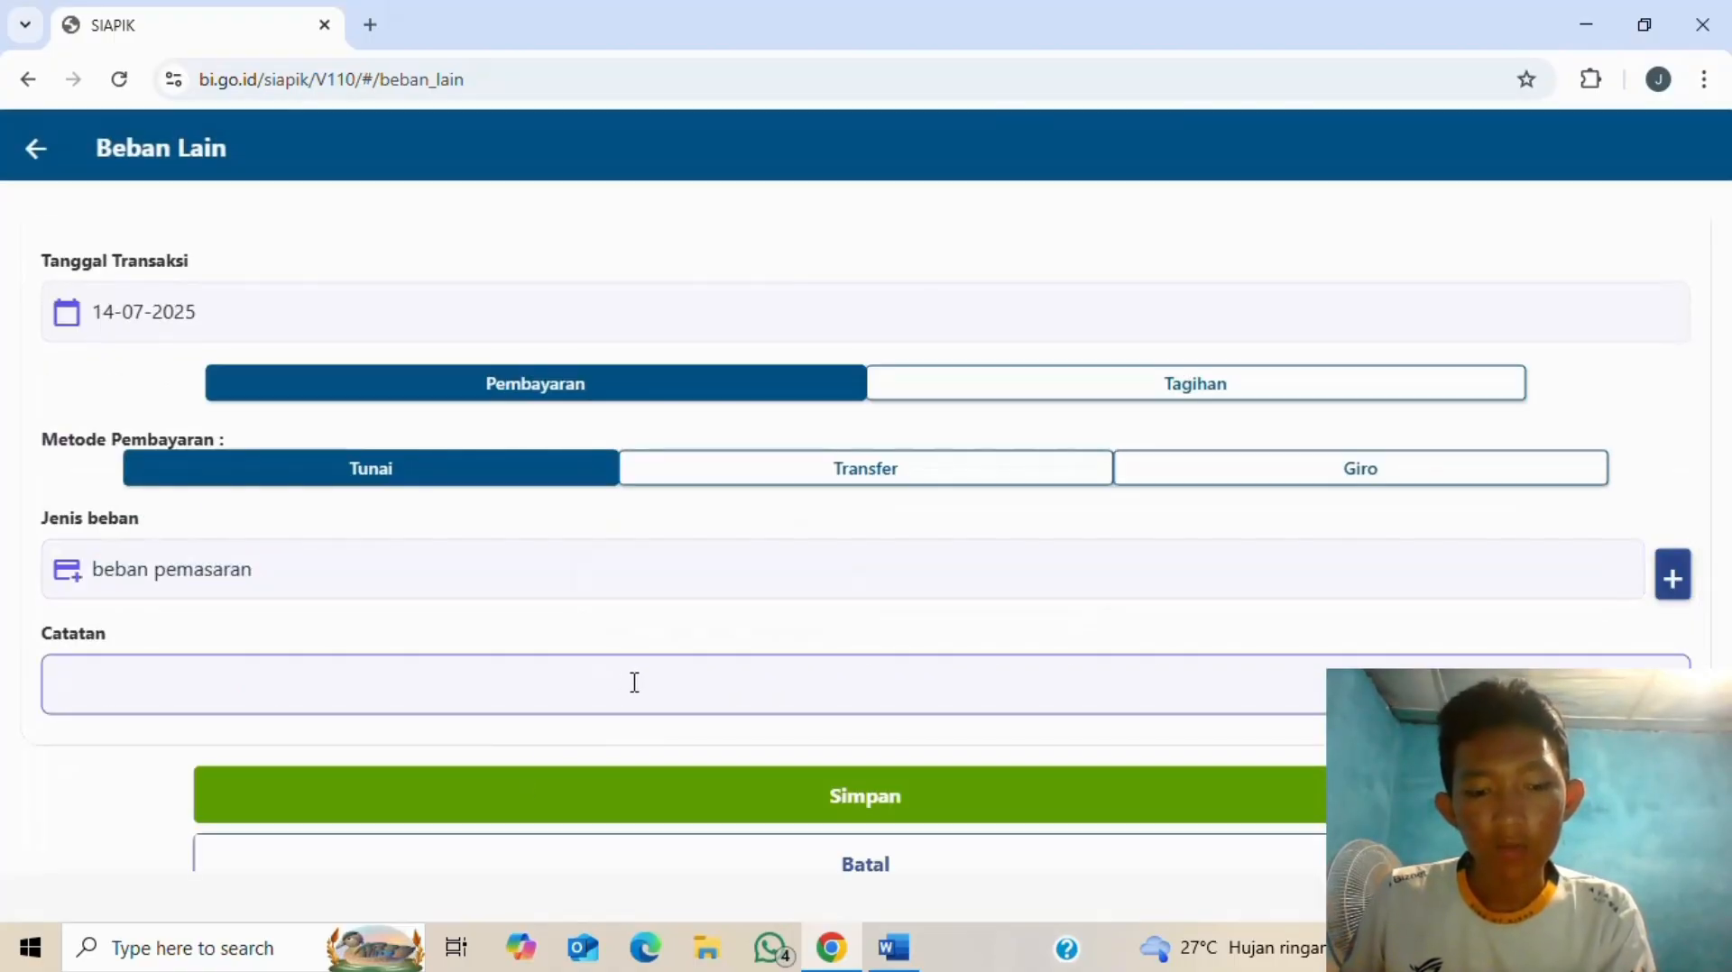
key(alt+Tab)
key(alt+Tab)
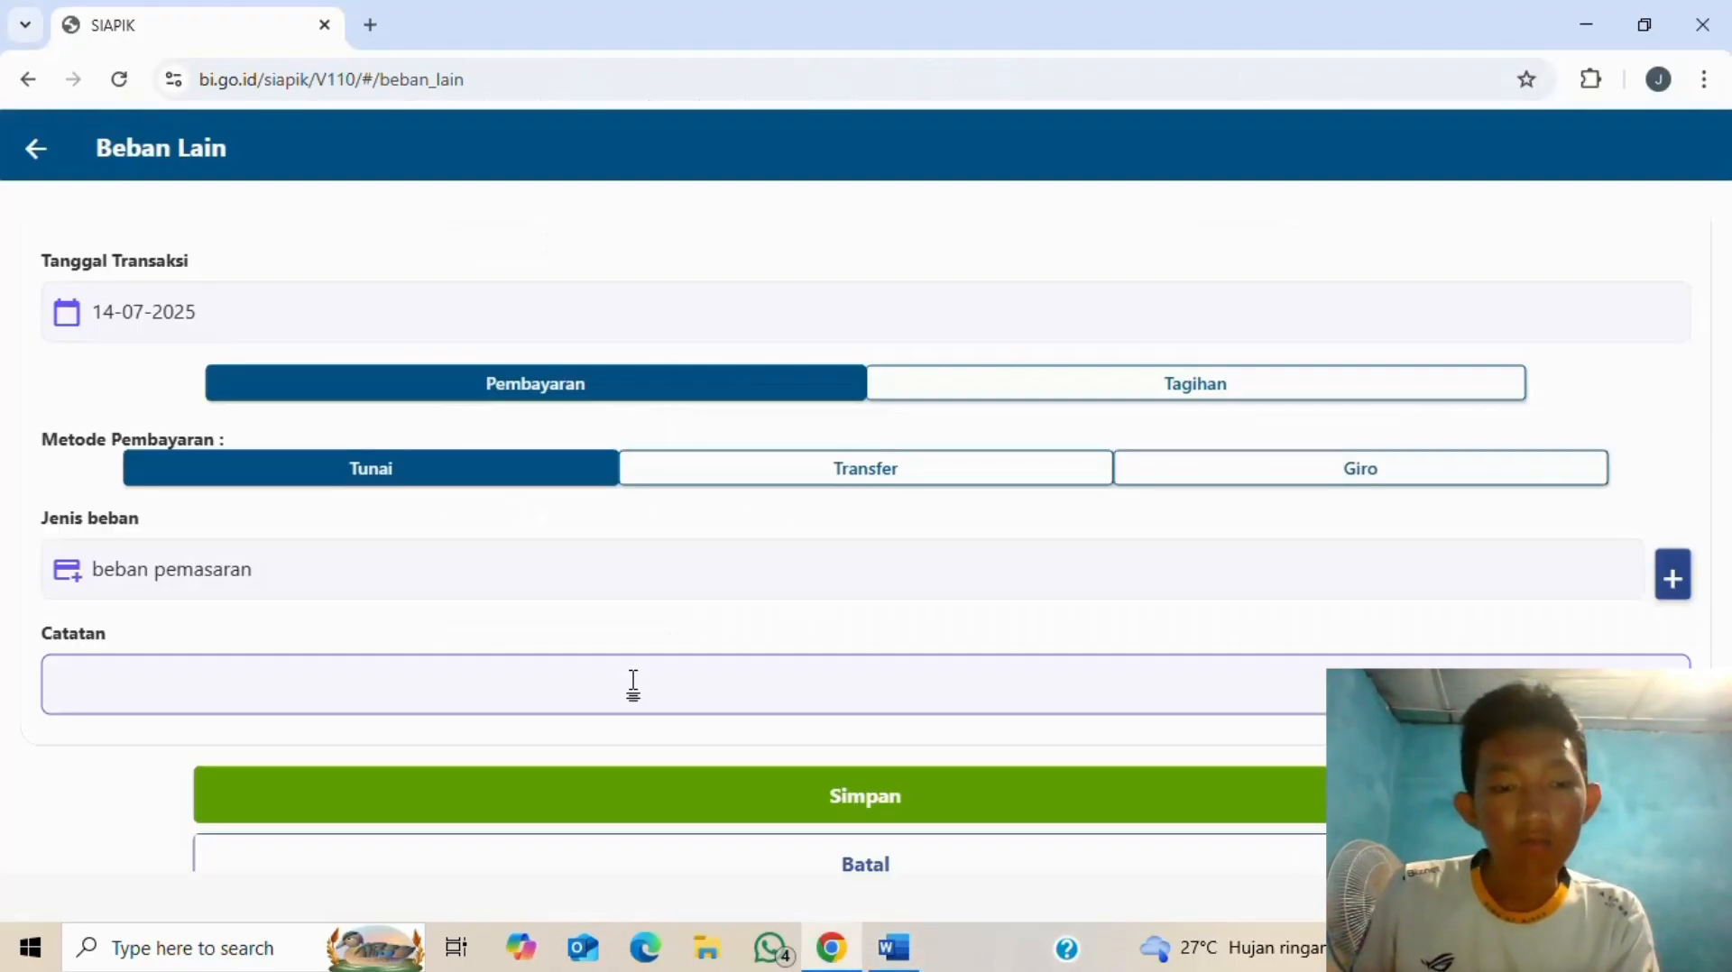
text(bayar bi)
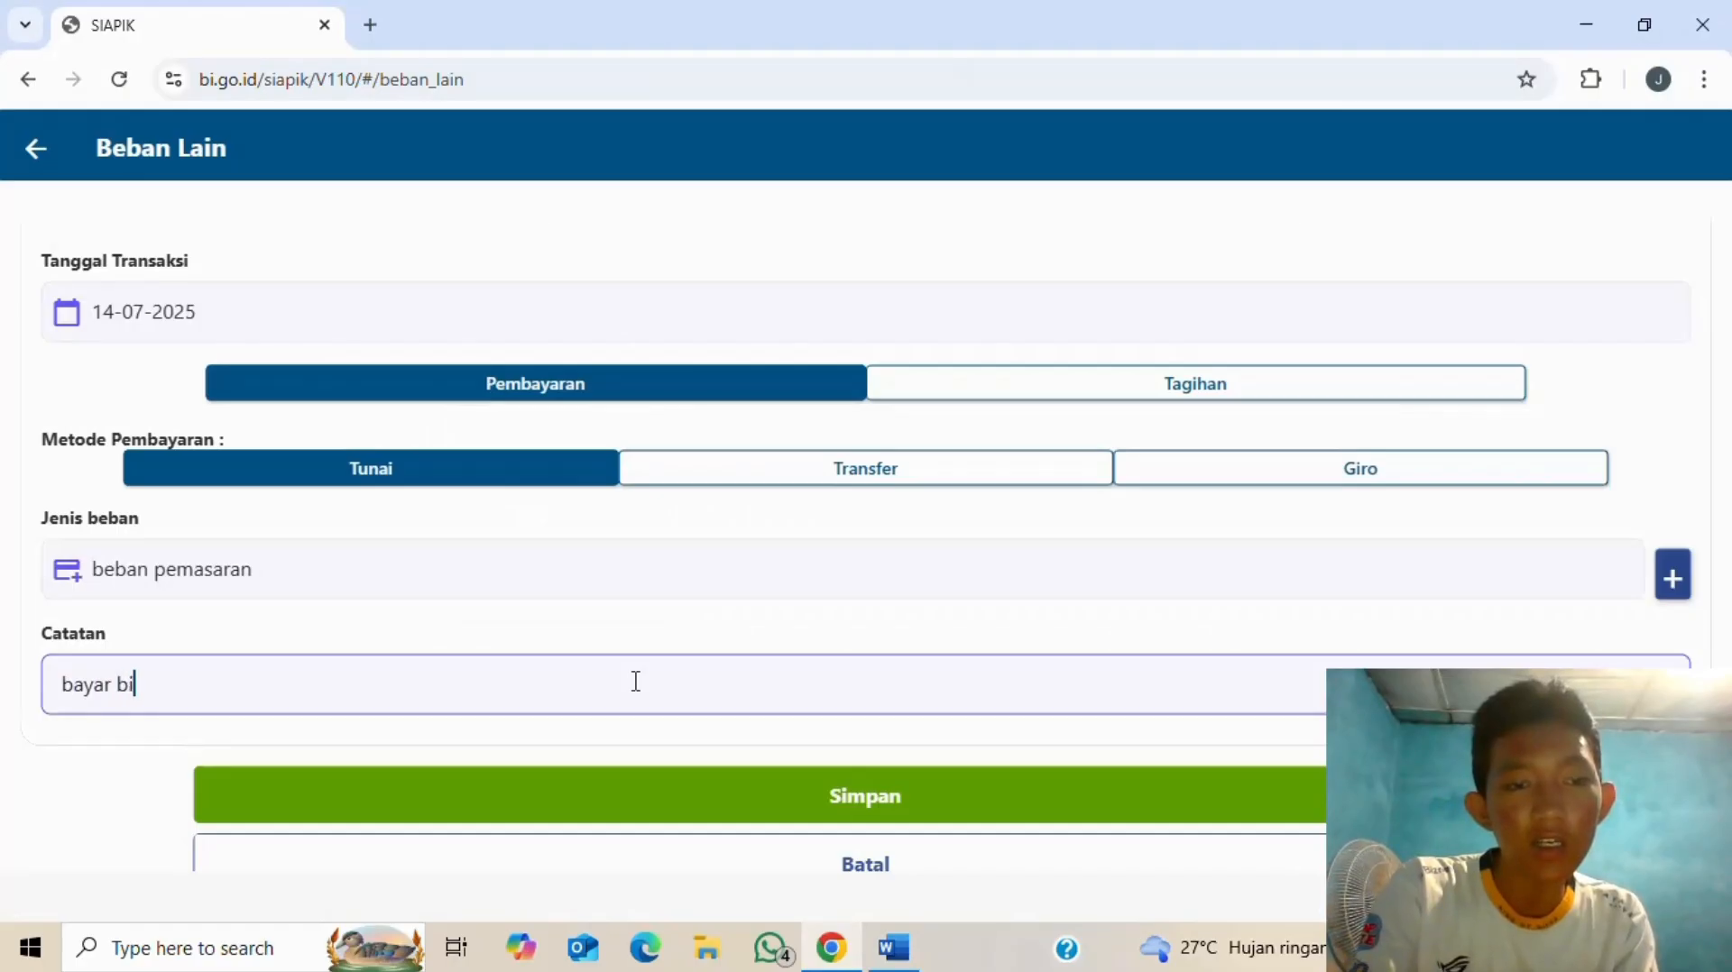
text(aya pemas)
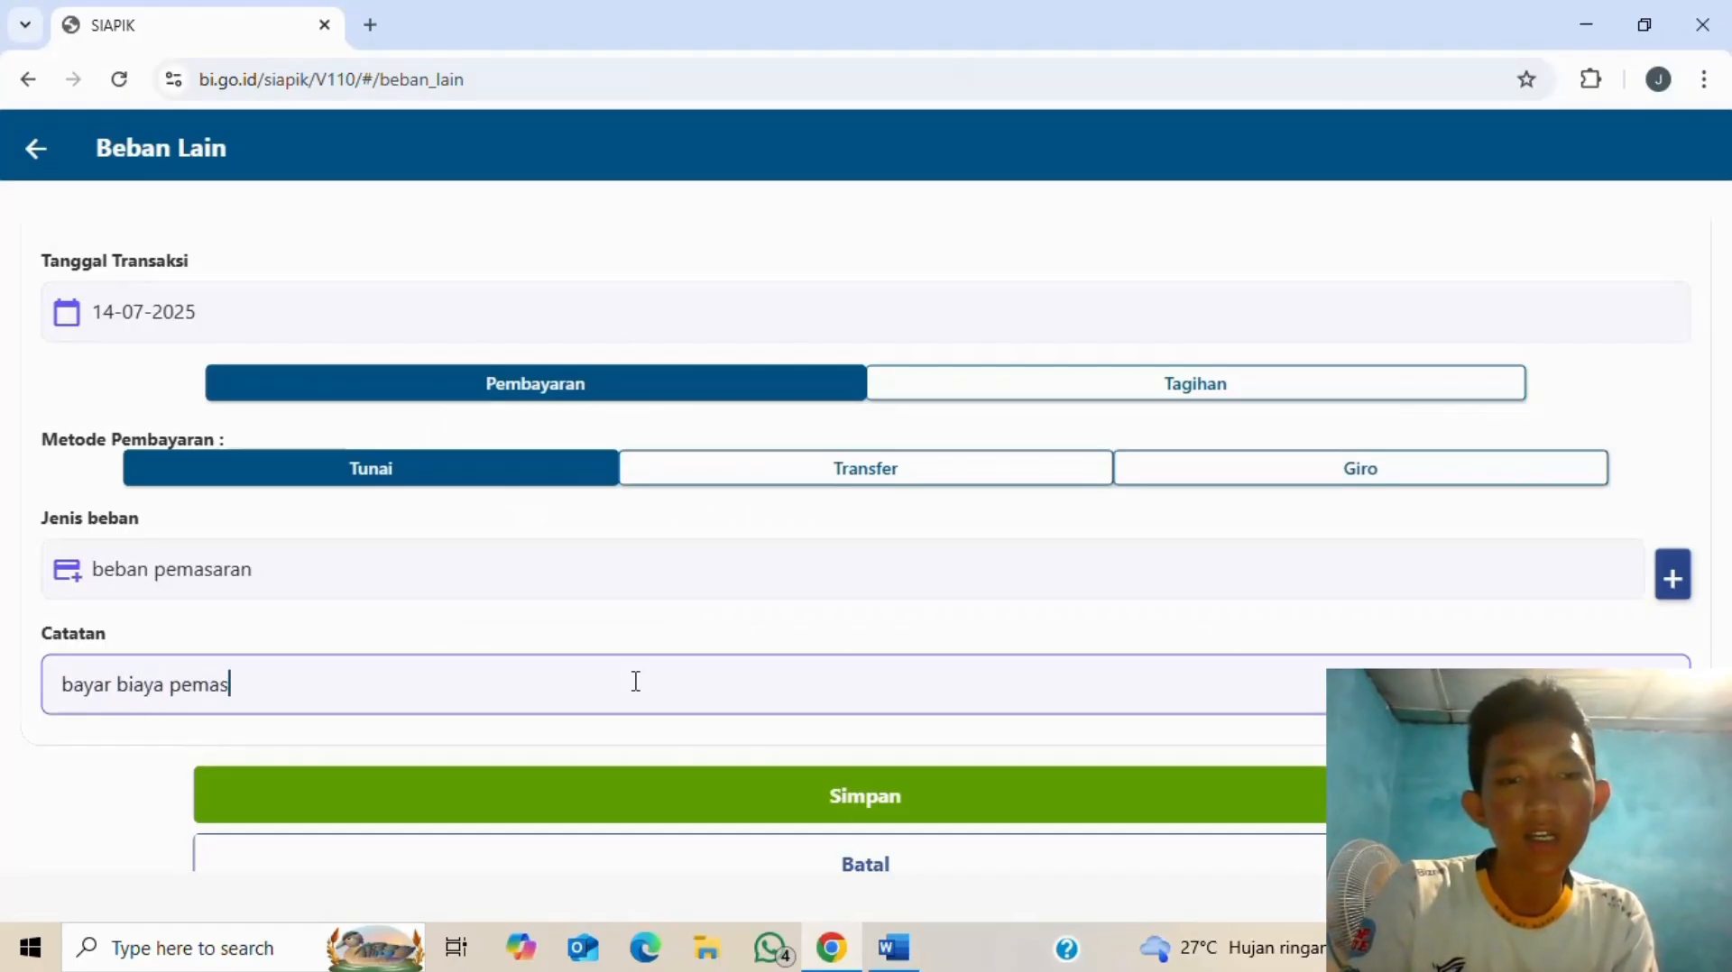
text(aran on)
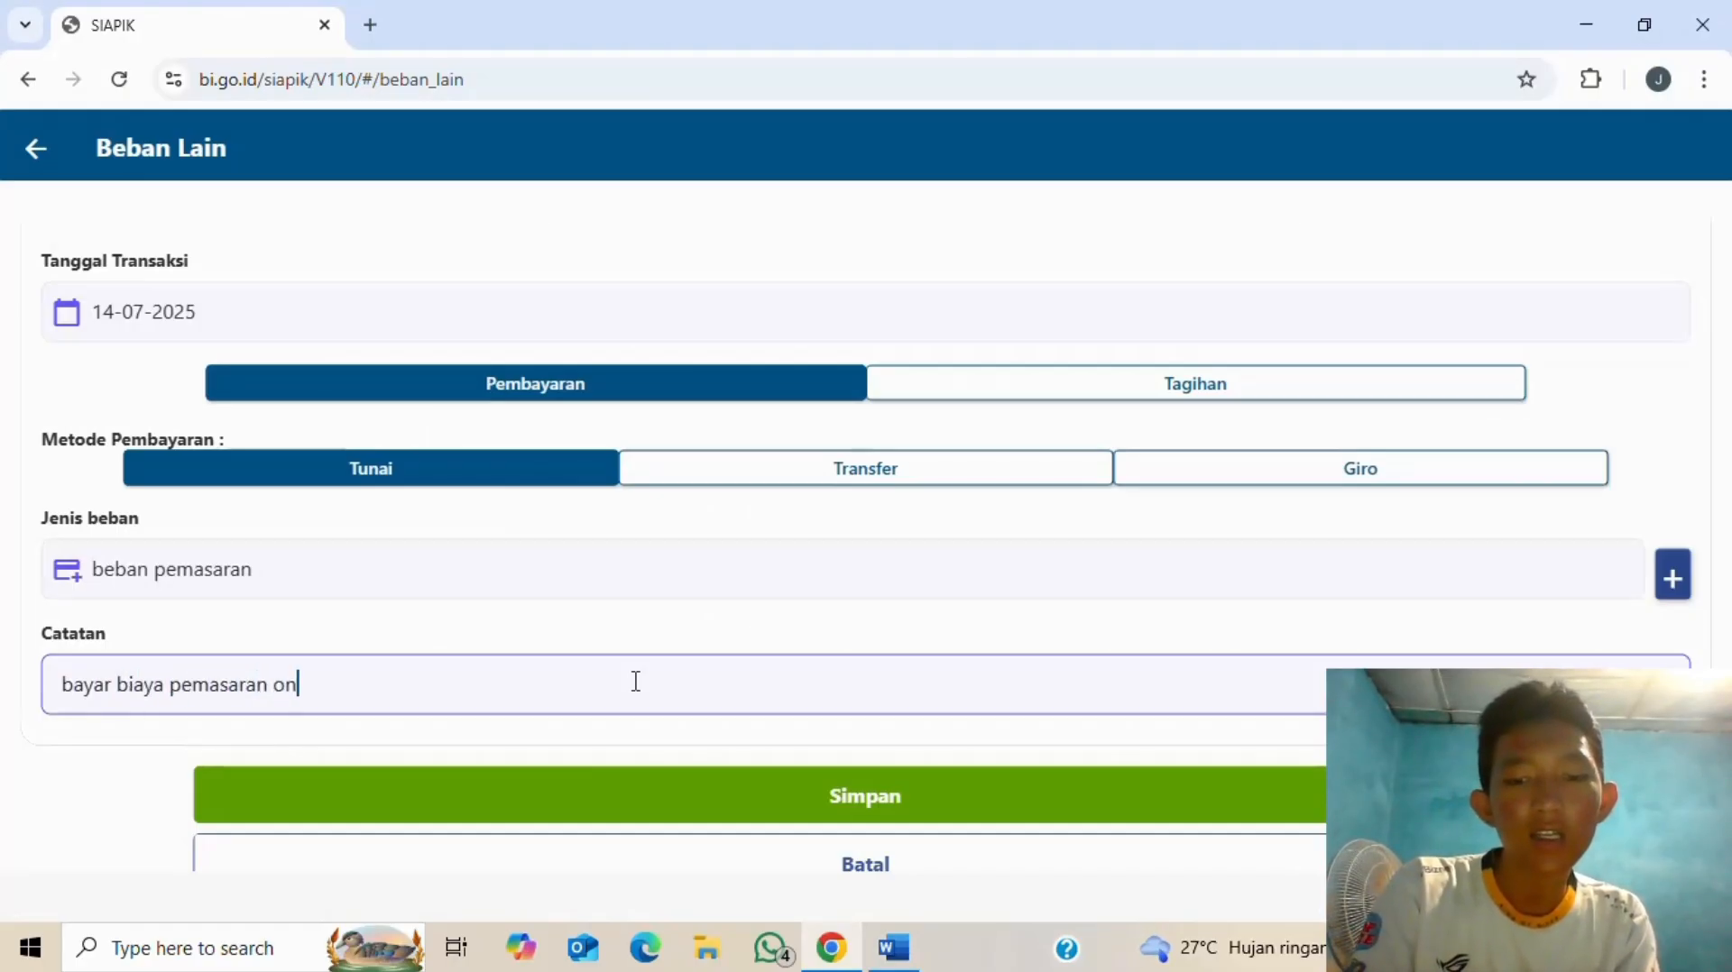
text(line)
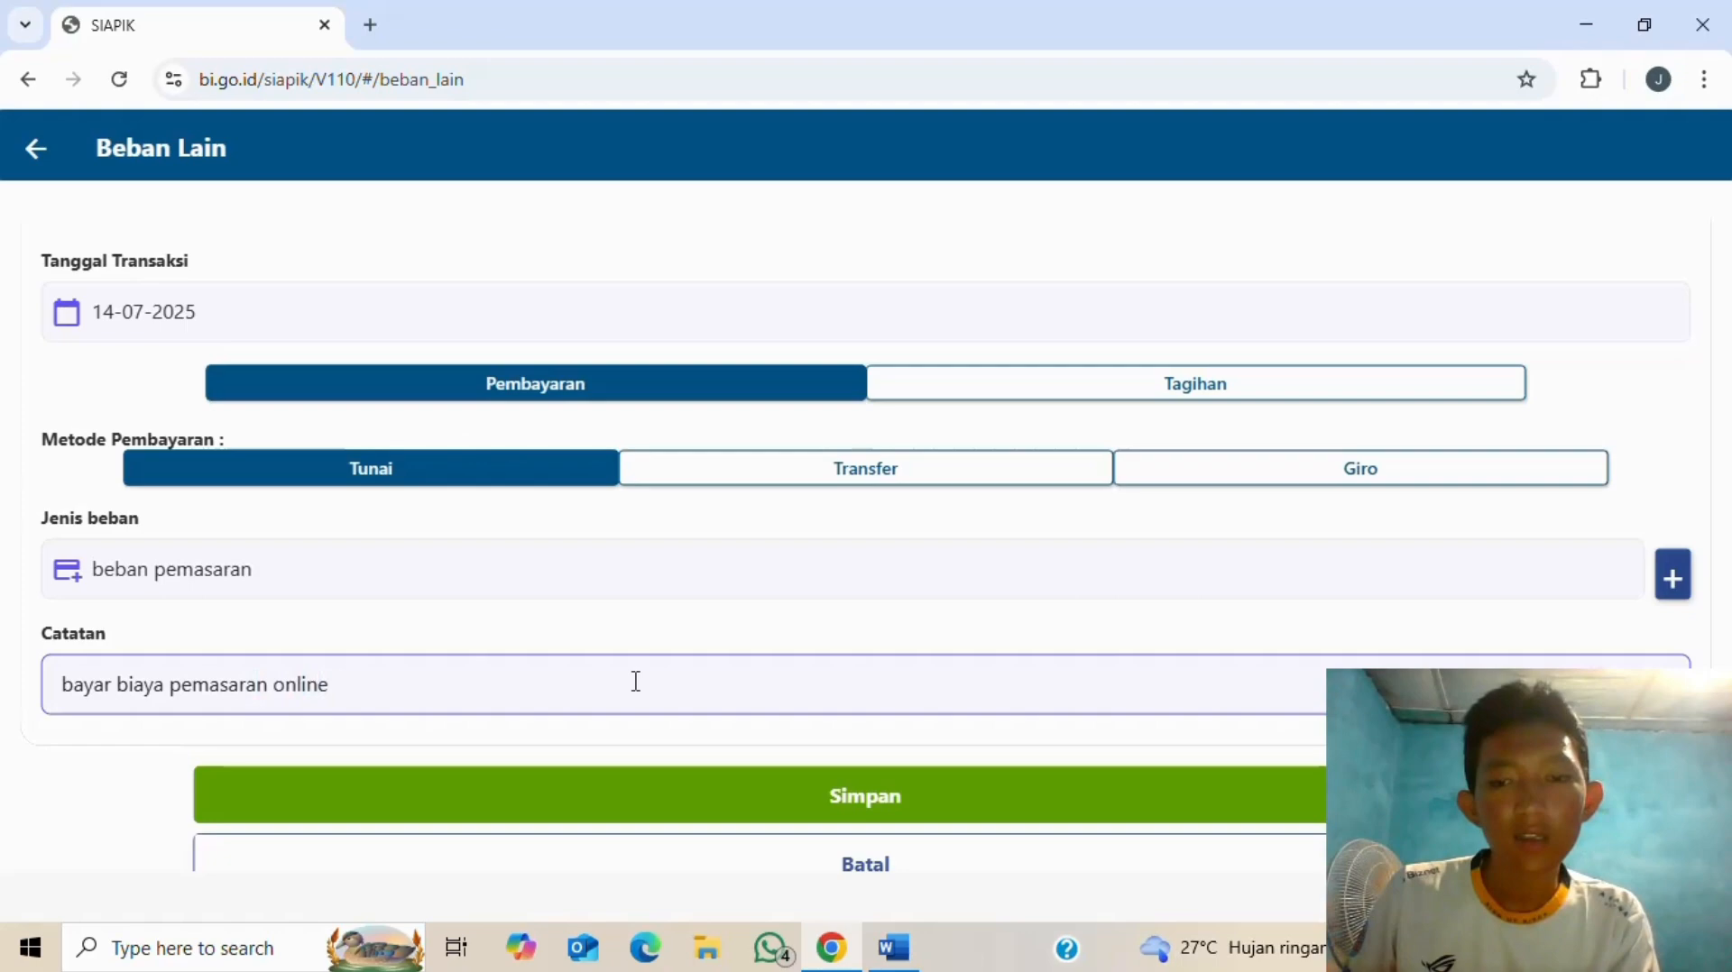
click(857, 800)
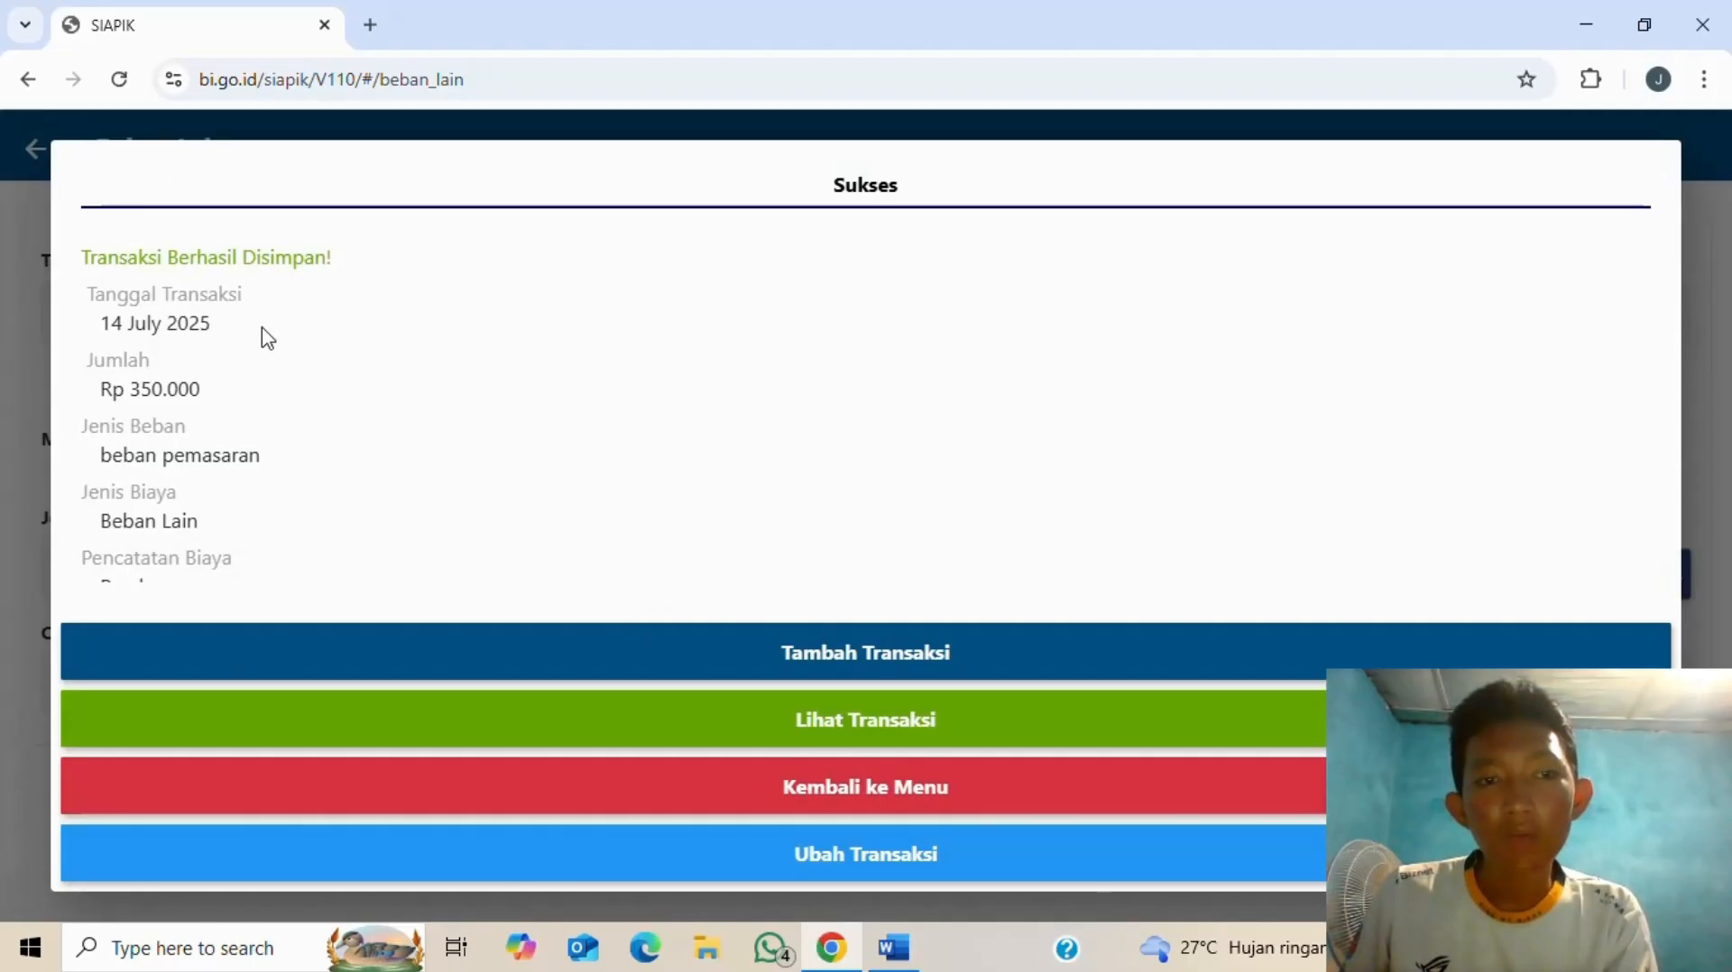
- Scroll through the saved beban pemasaran details, then go back to the Transaksi menu
scroll(181, 429, down, 2)
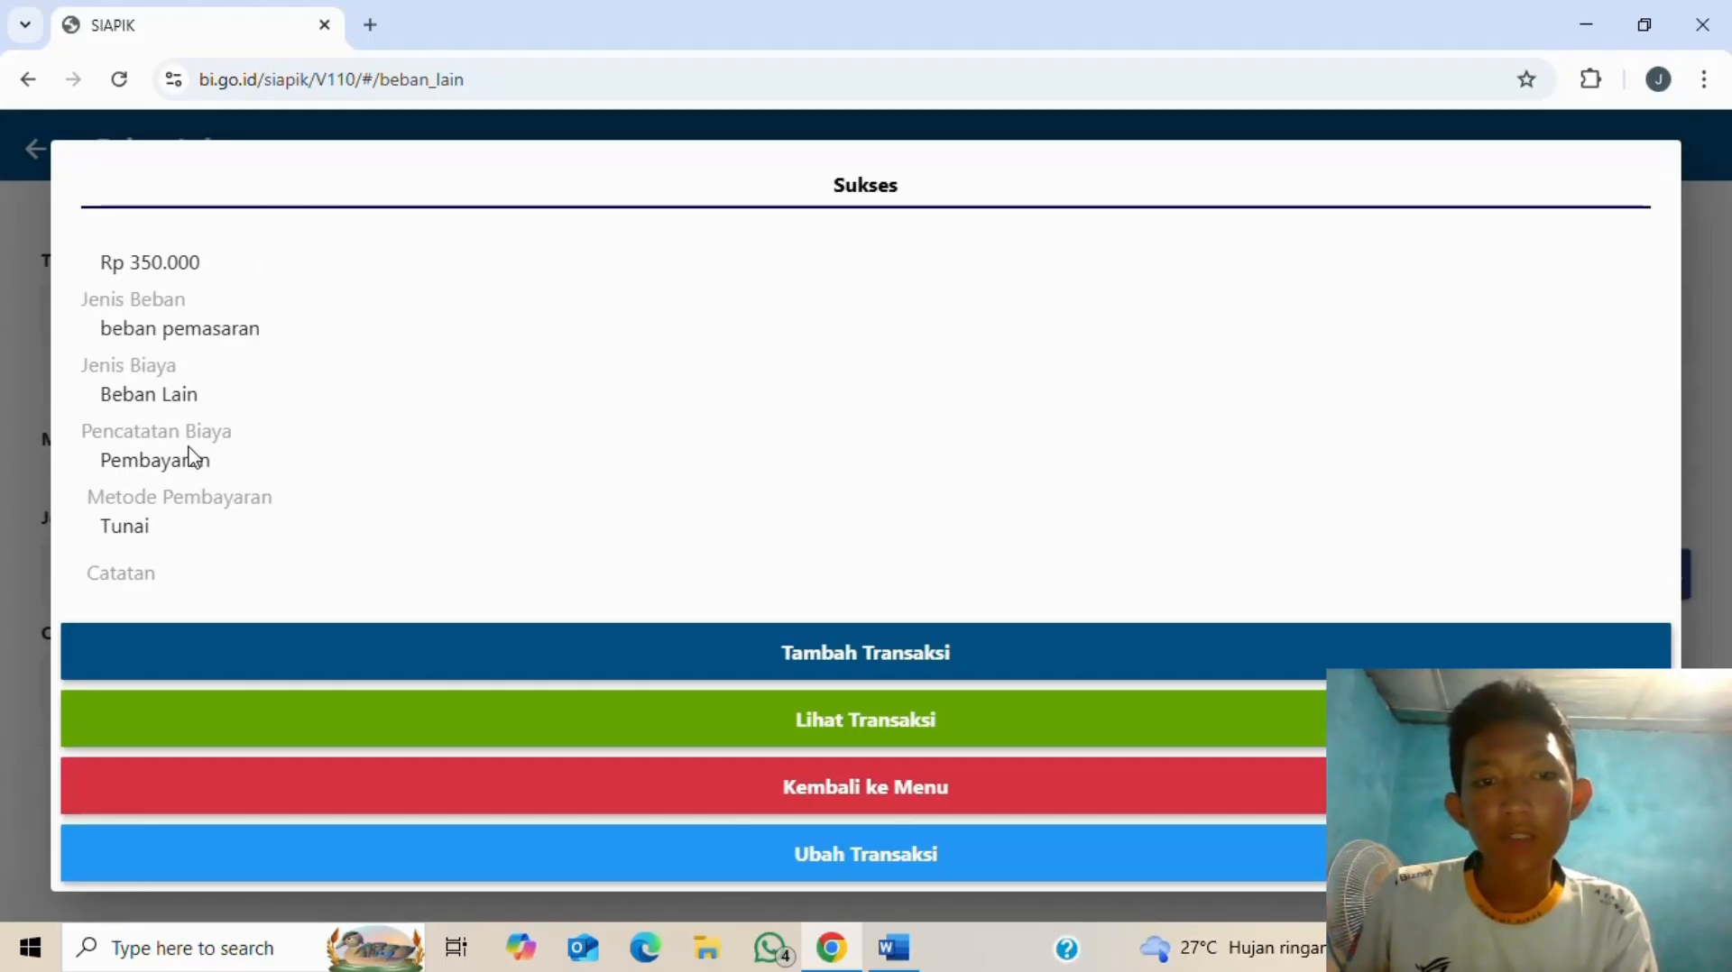
scroll(228, 487, down, 1)
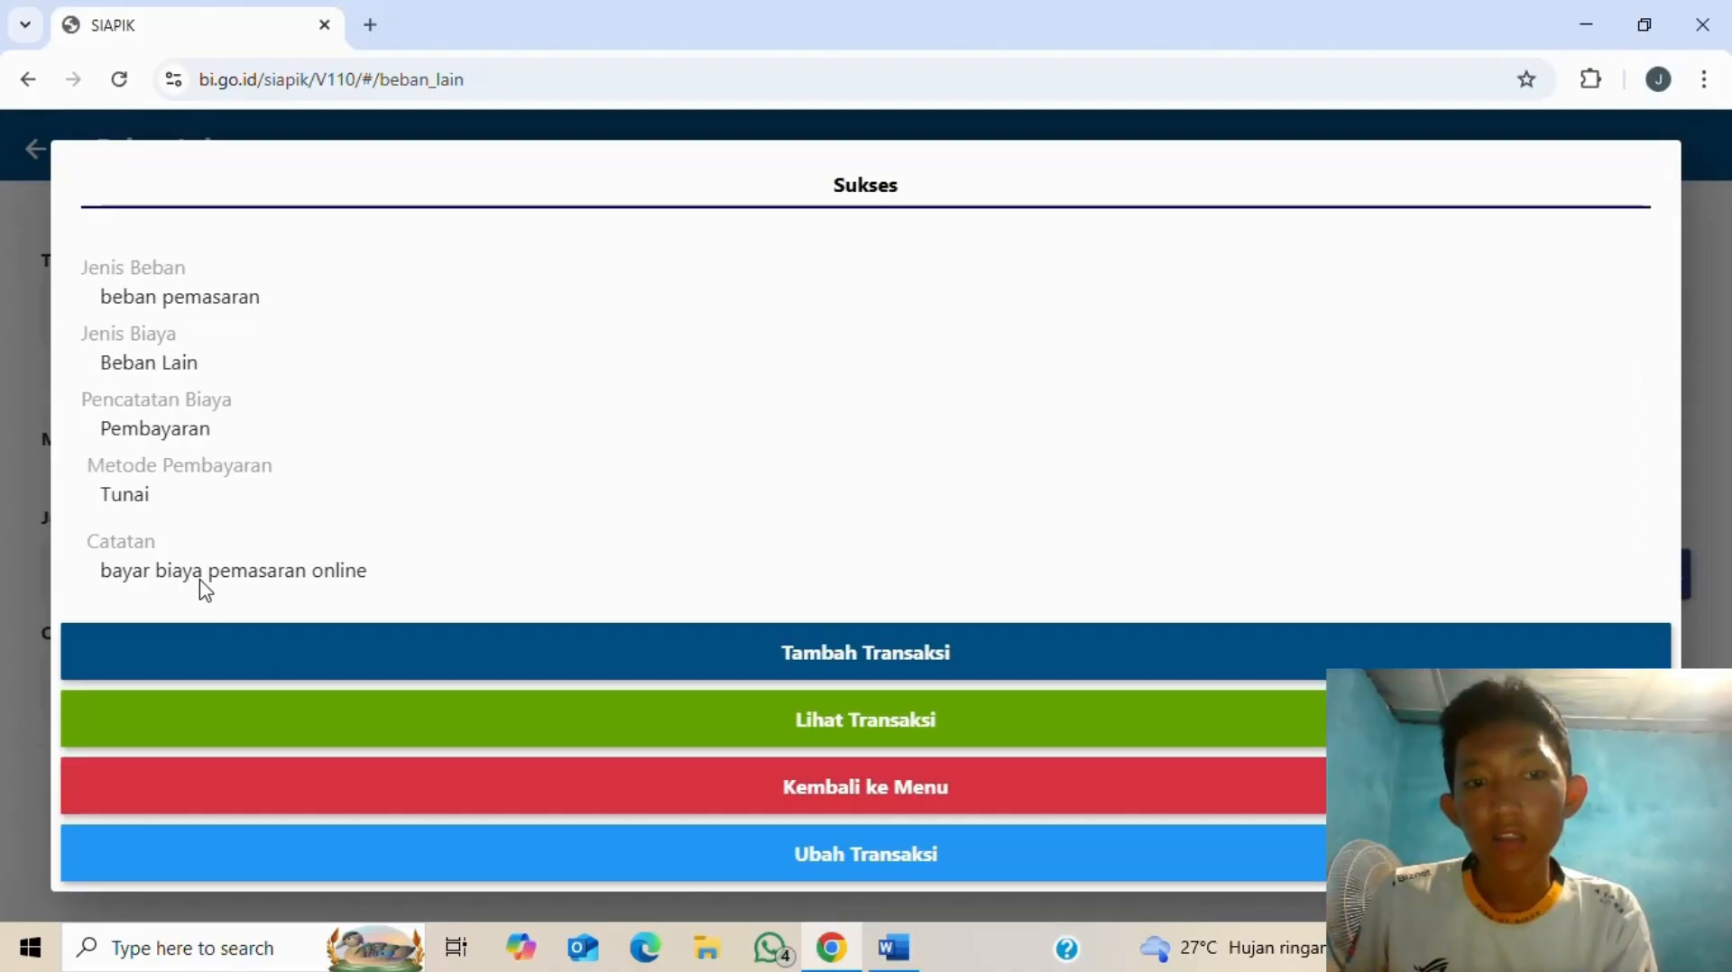
click(862, 794)
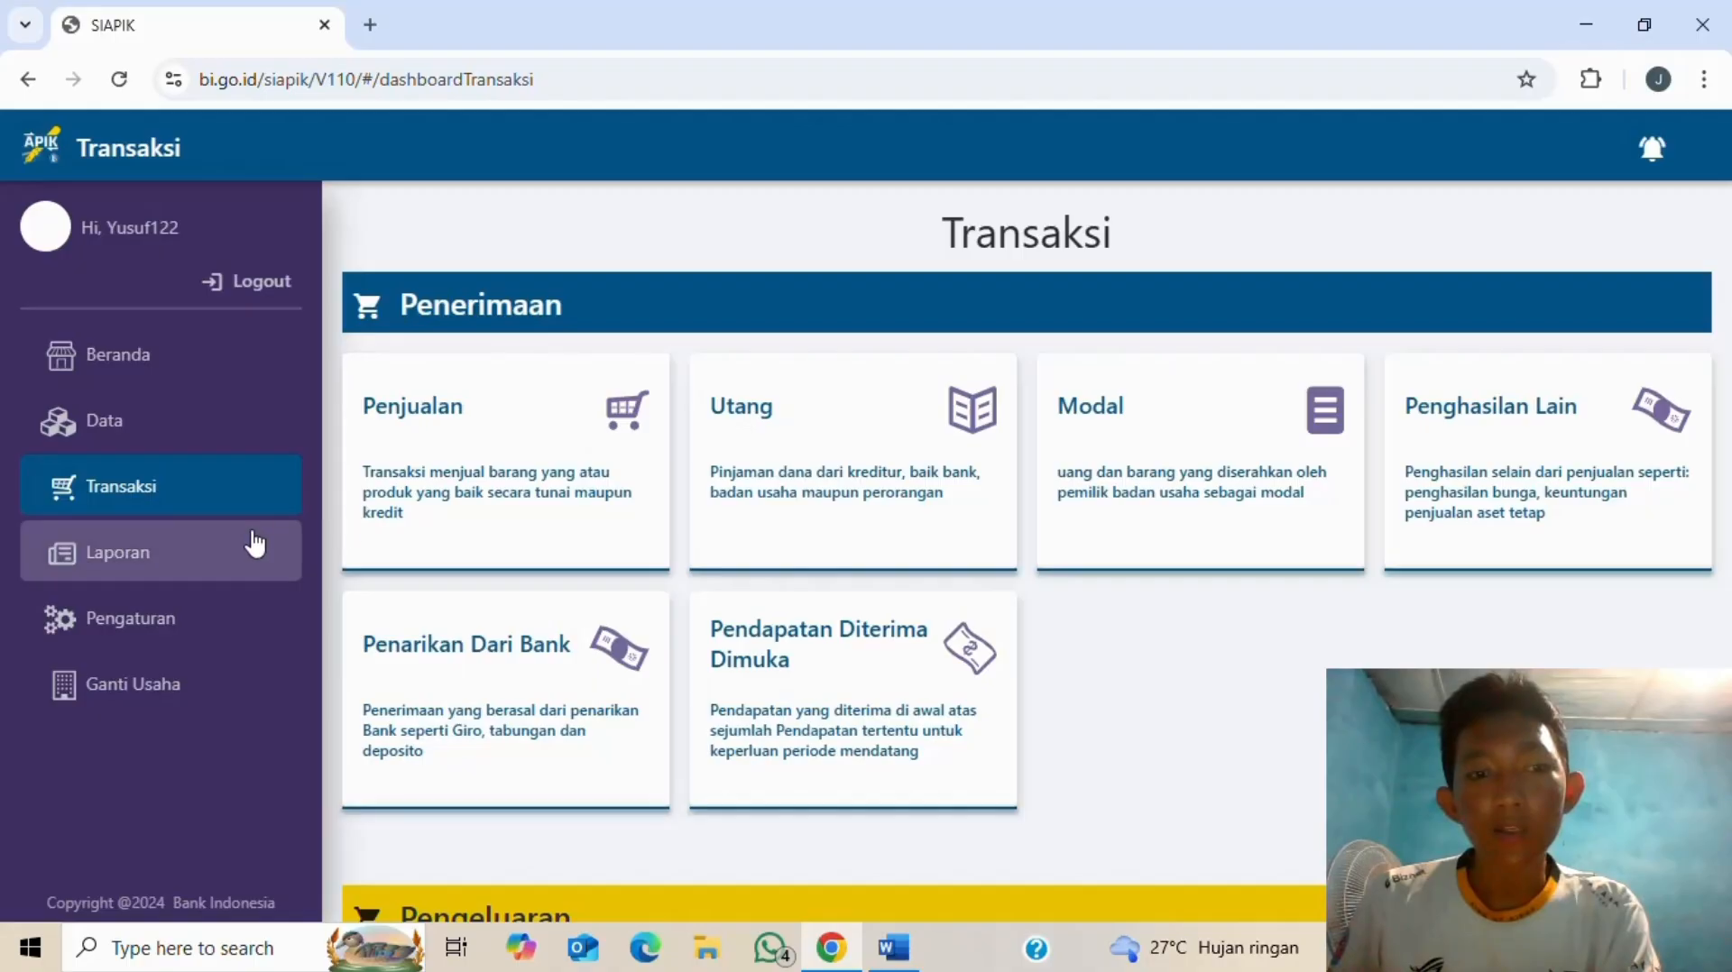
- Display the Neraca report for Juli 2025 from the Laporan page
click(237, 560)
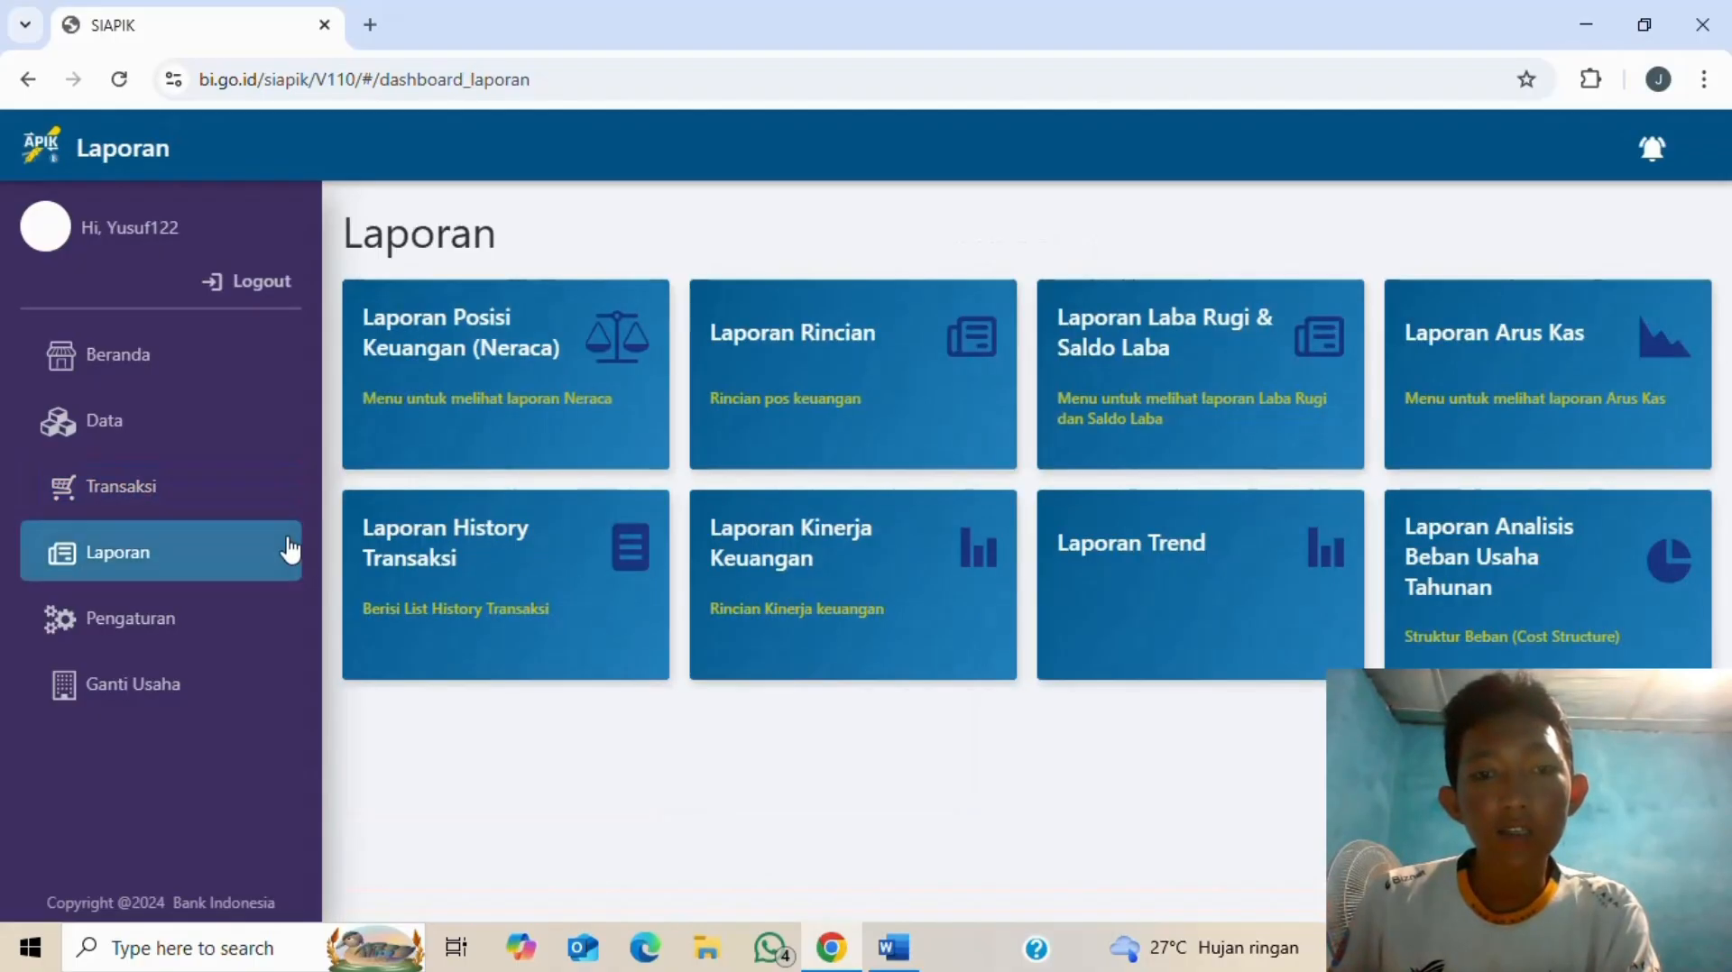
click(535, 343)
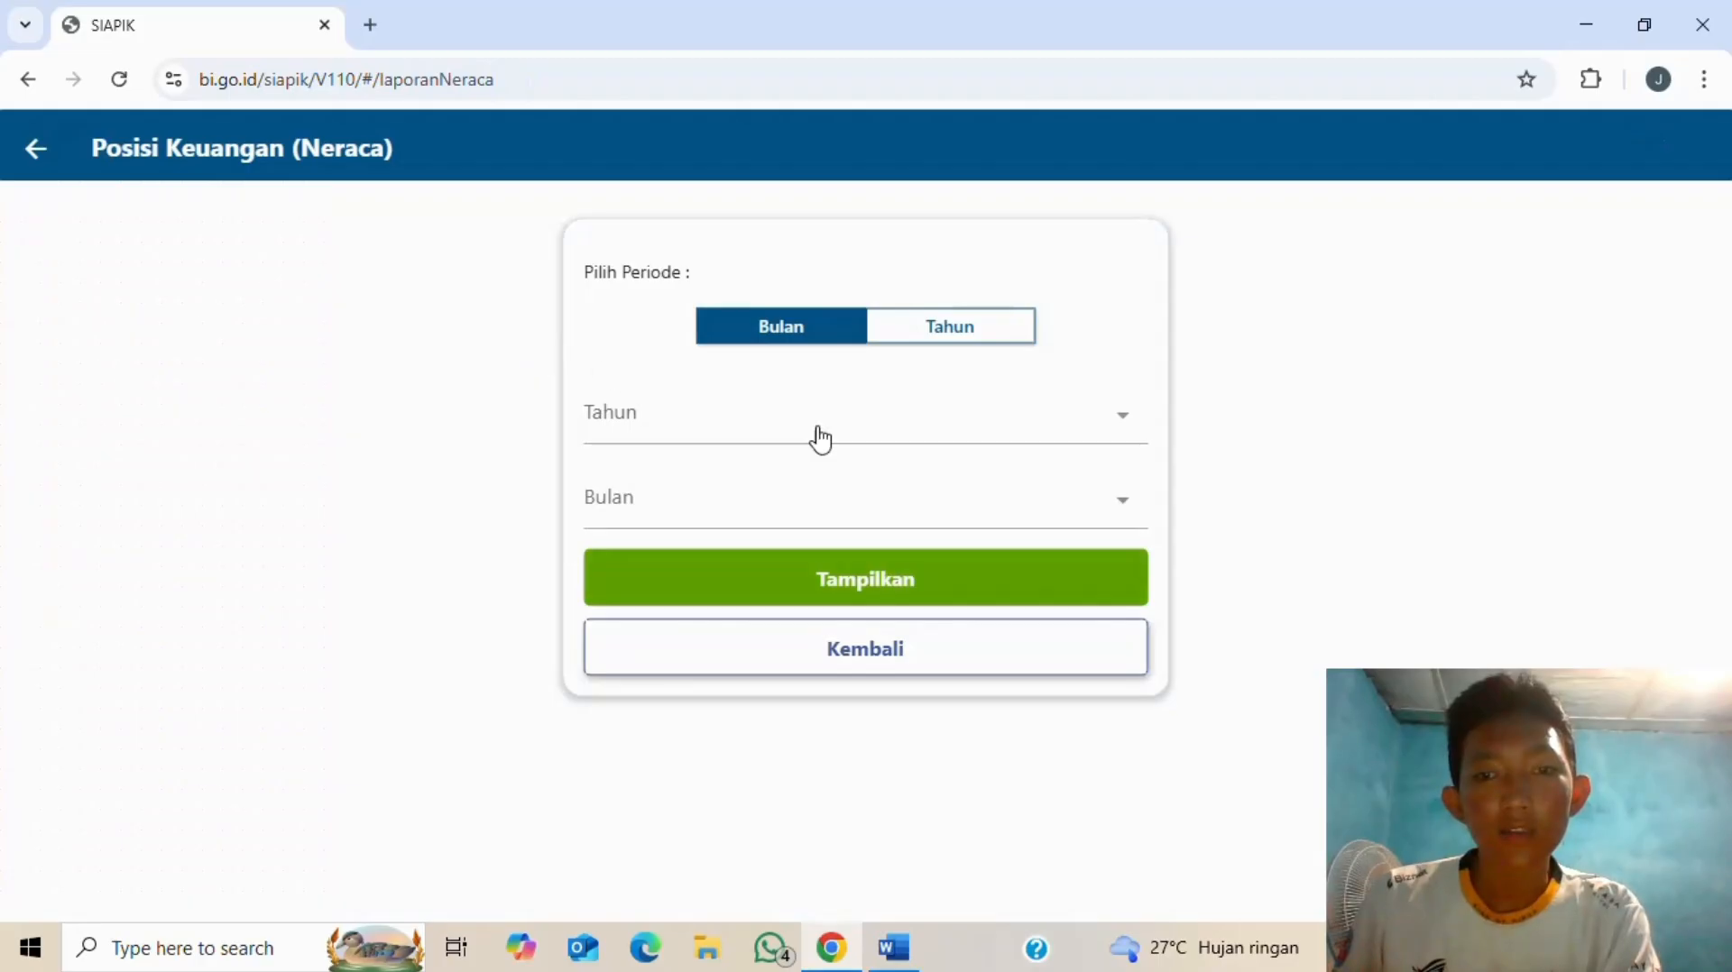
click(1140, 428)
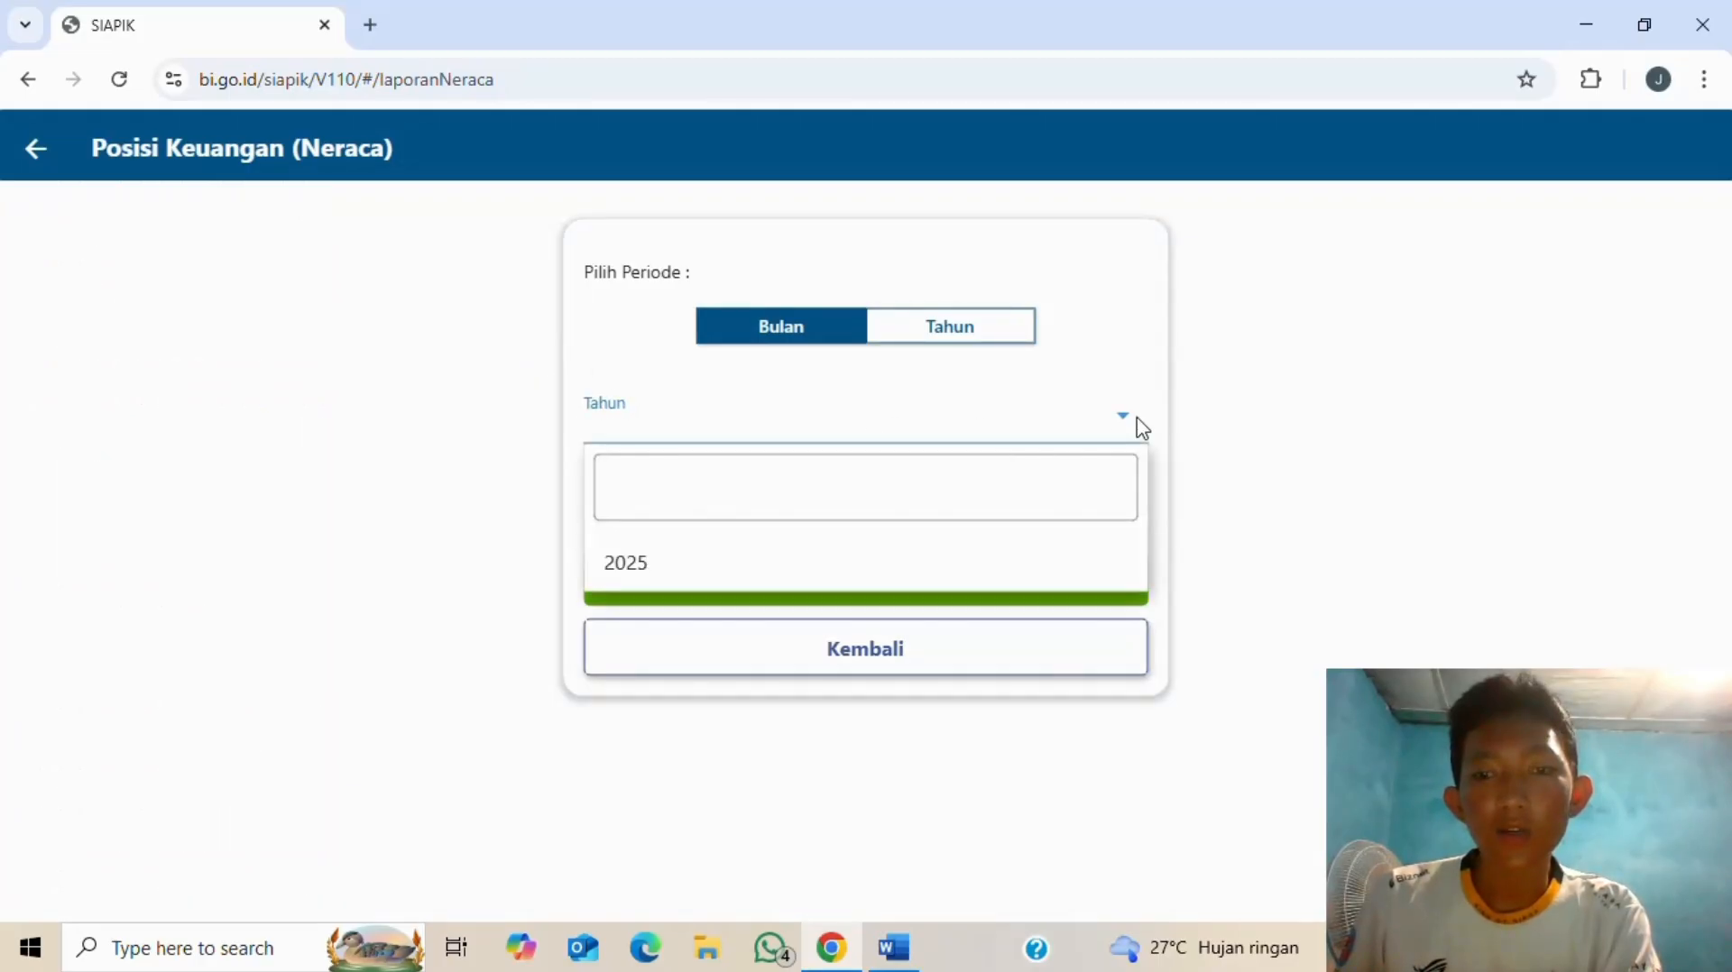
click(844, 568)
click(853, 507)
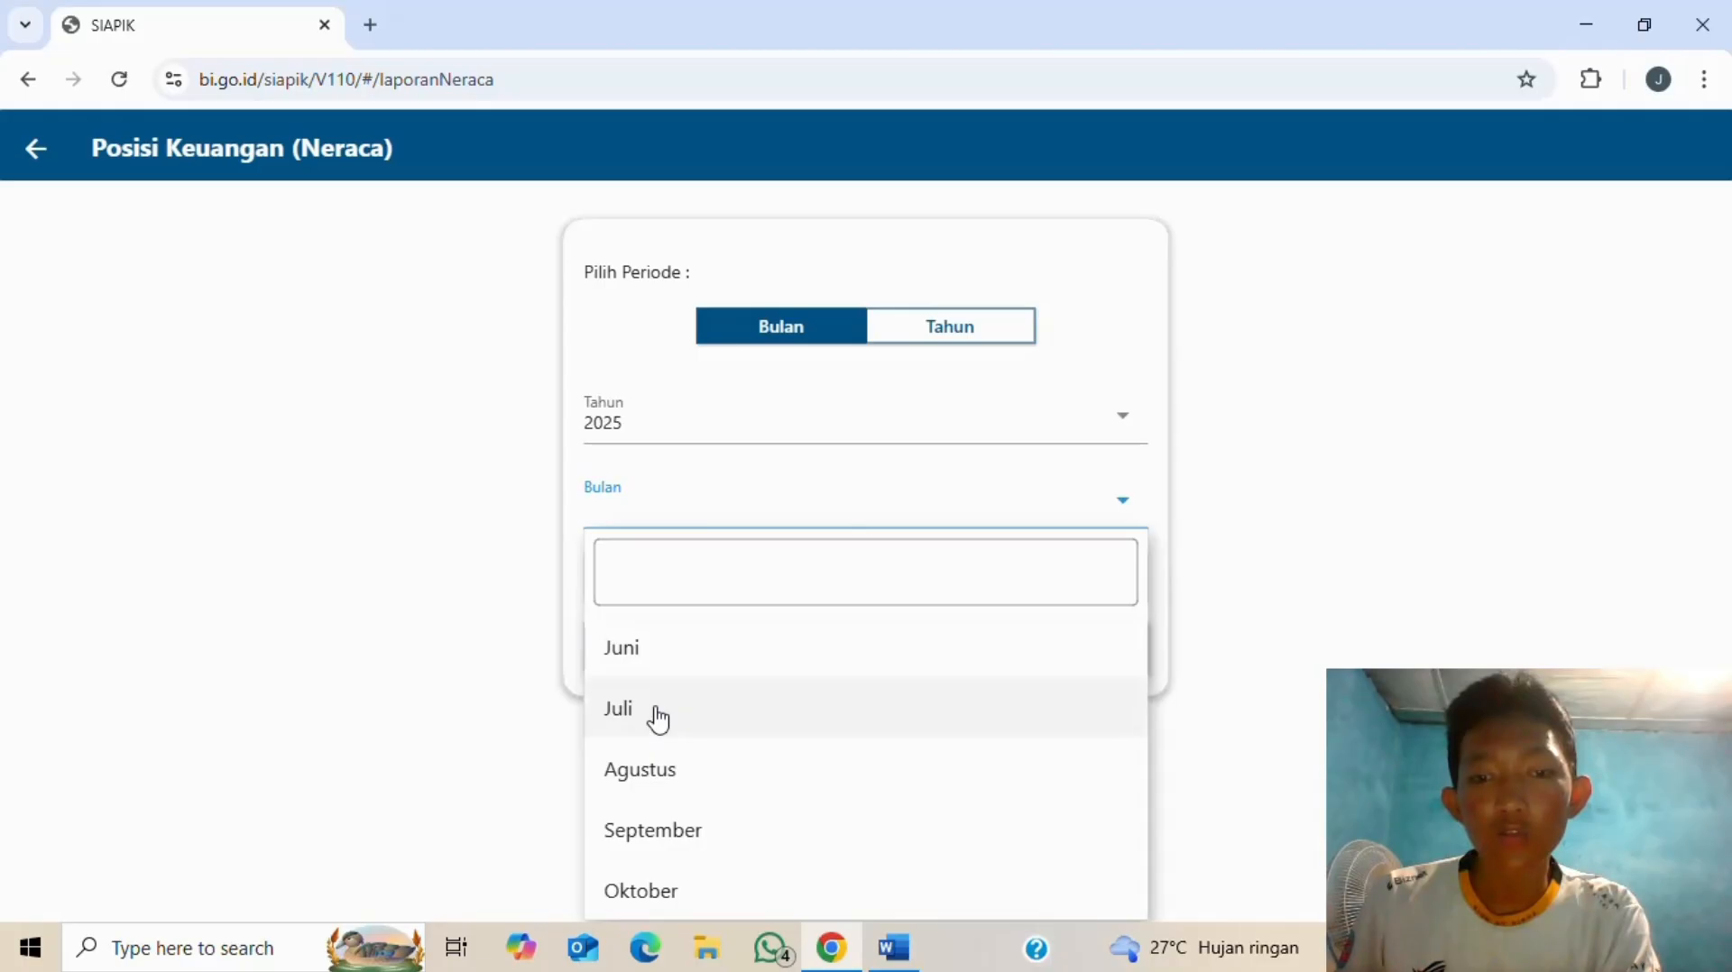
click(658, 718)
click(822, 592)
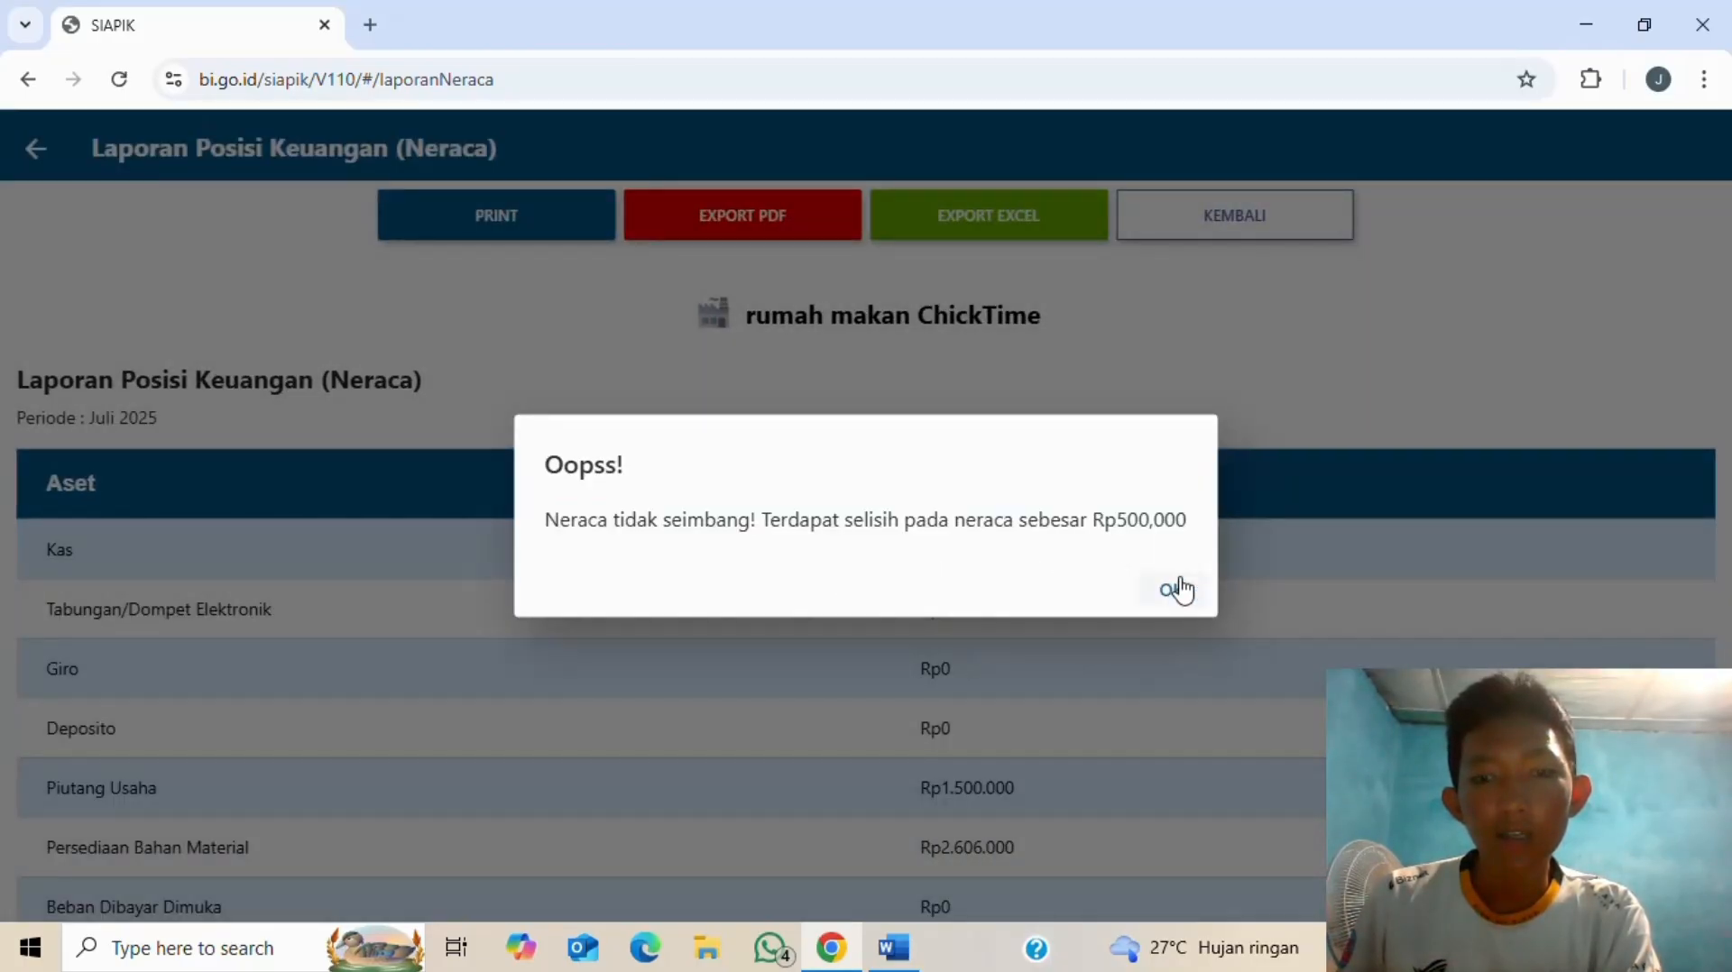
- Dismiss the unbalanced warning, review the Rp195.227.666,67 assets, and return to Laporan
click(1175, 590)
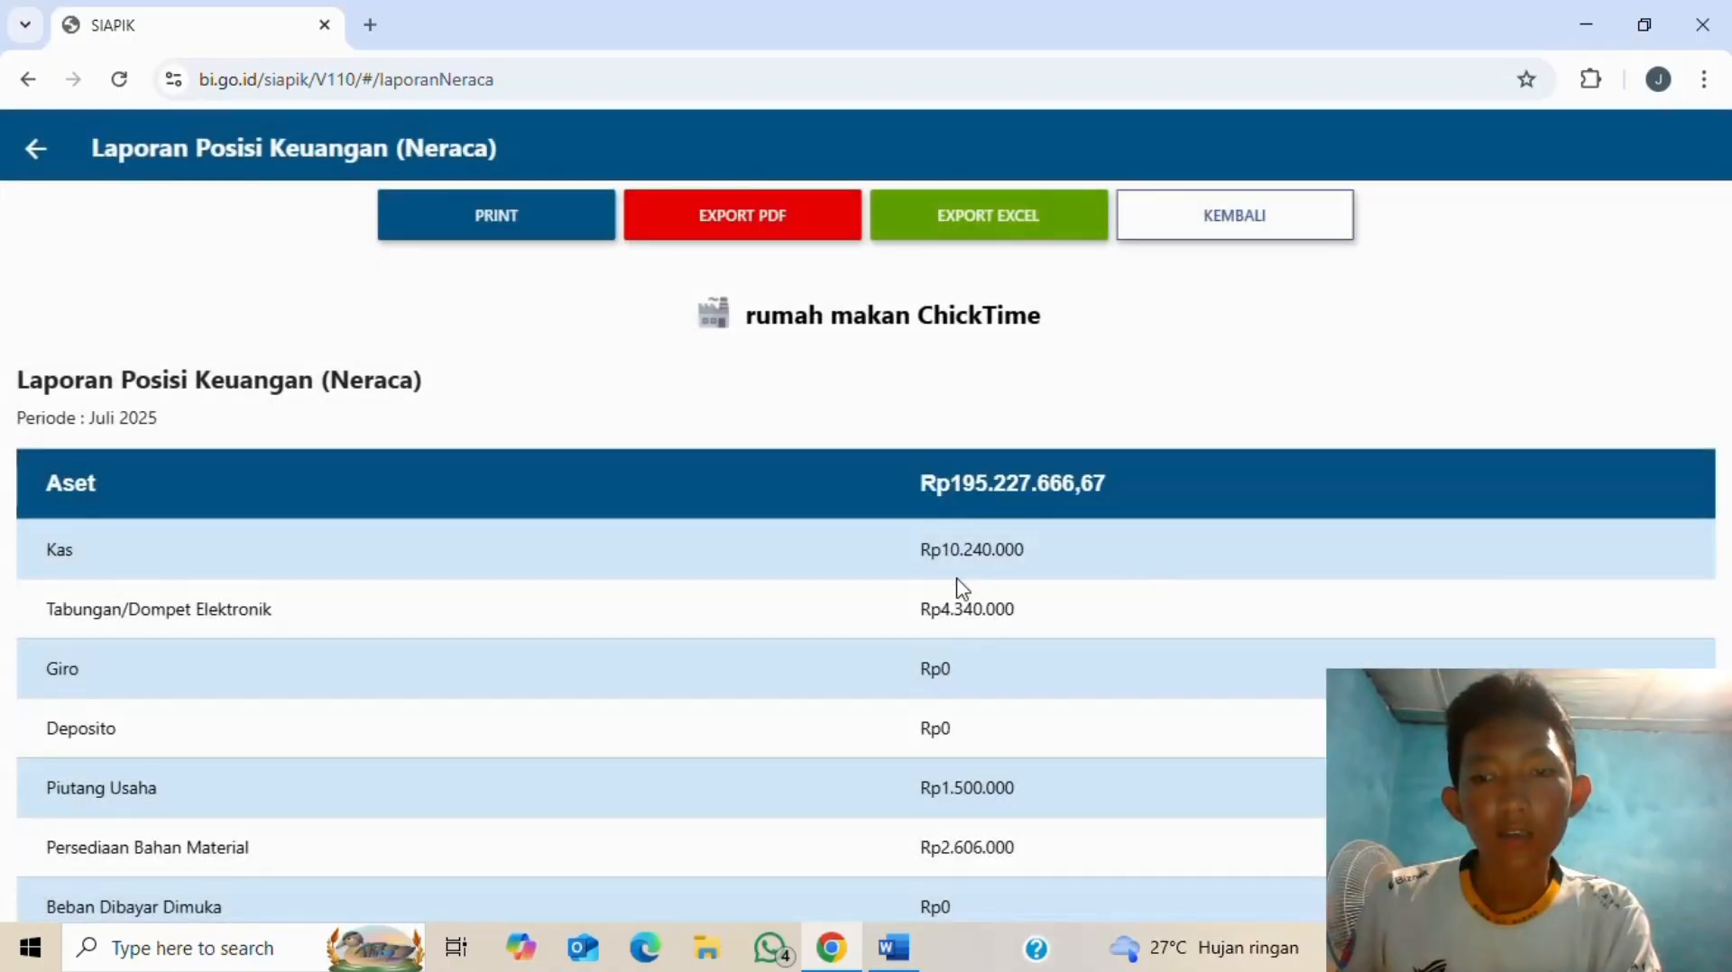
scroll(934, 595, down, 10)
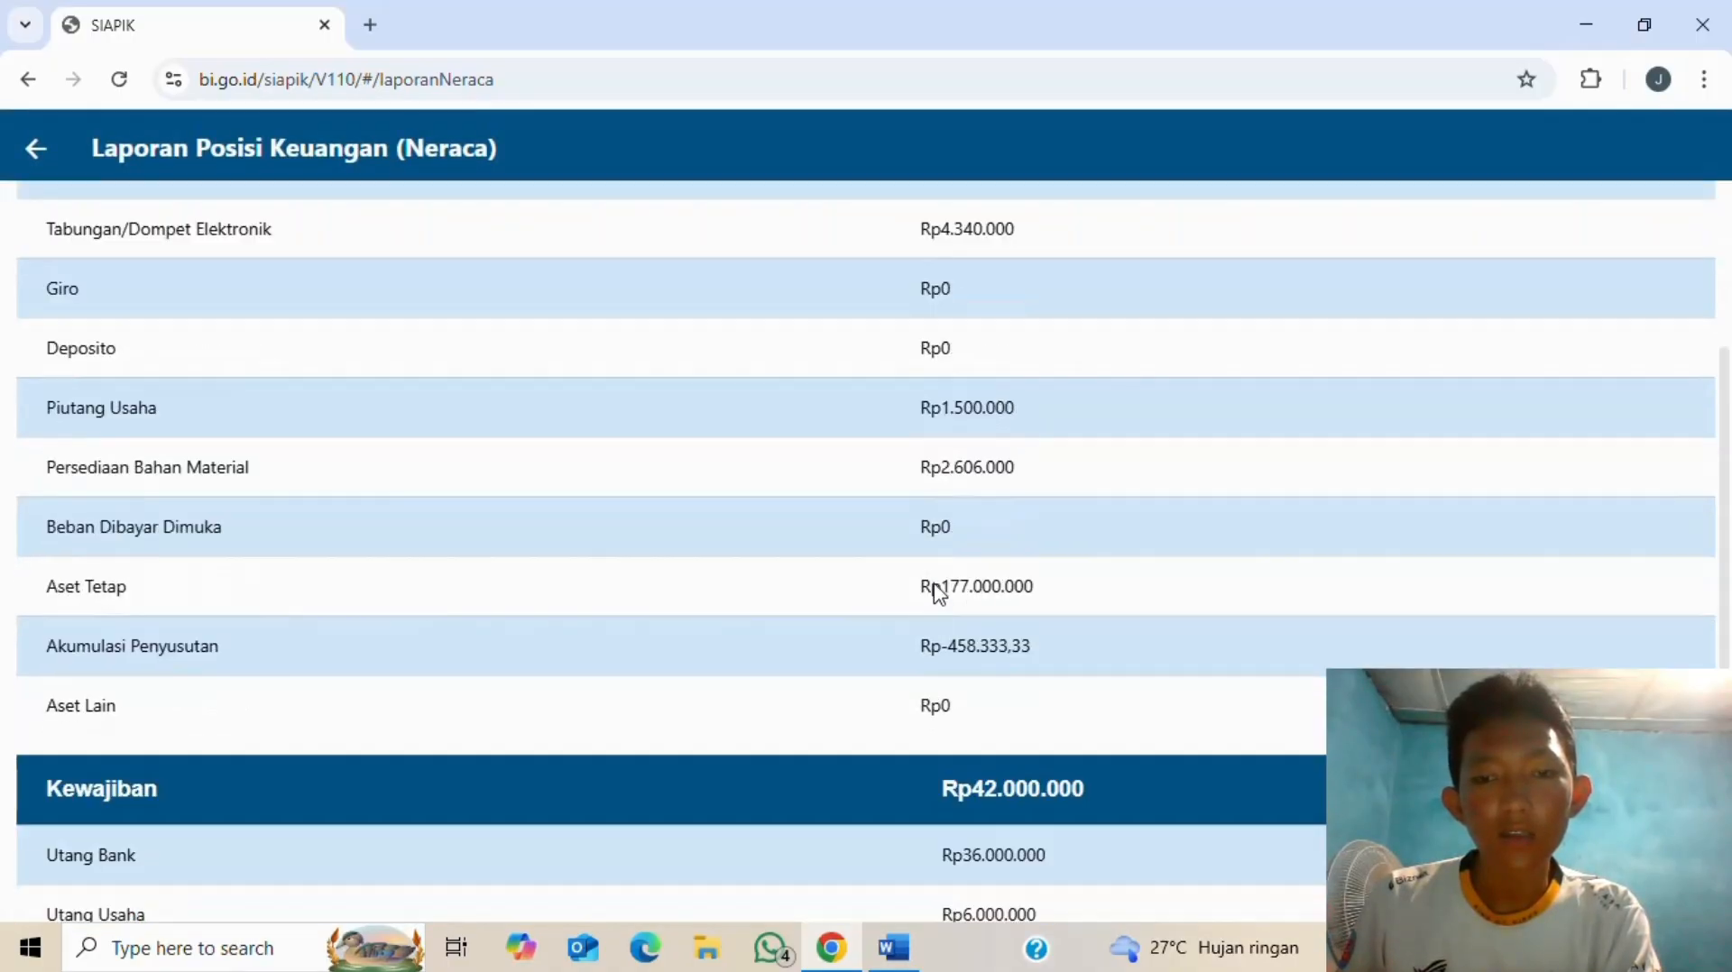
scroll(931, 596, up, 10)
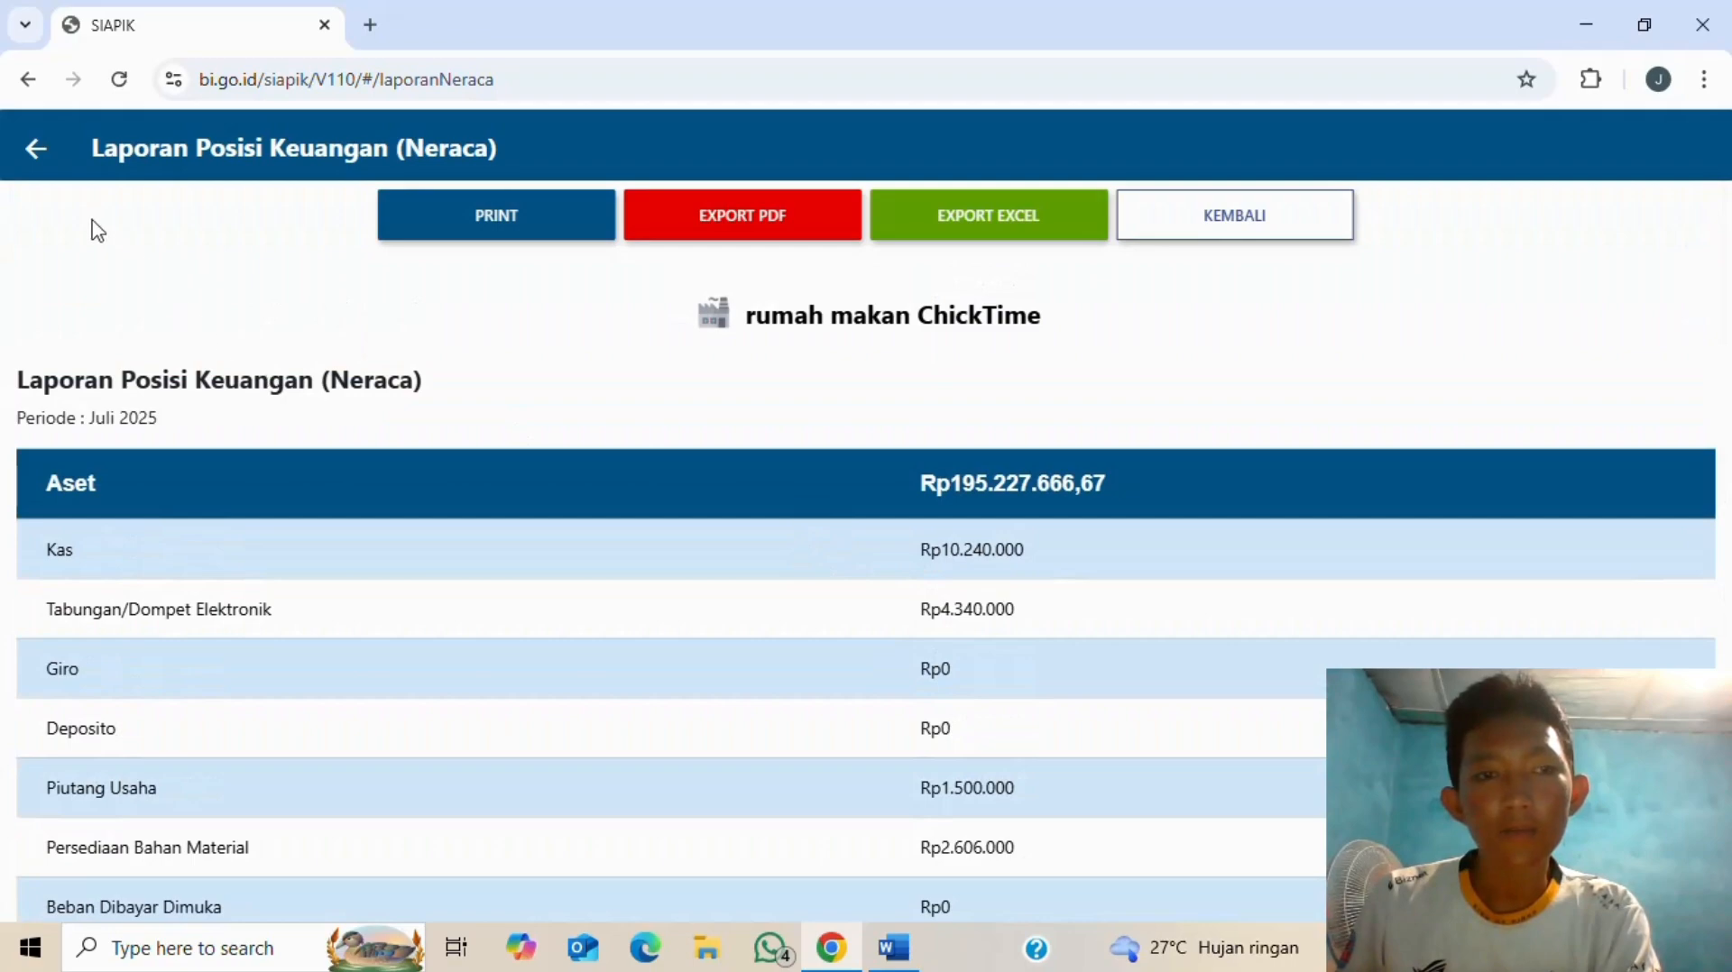
click(40, 158)
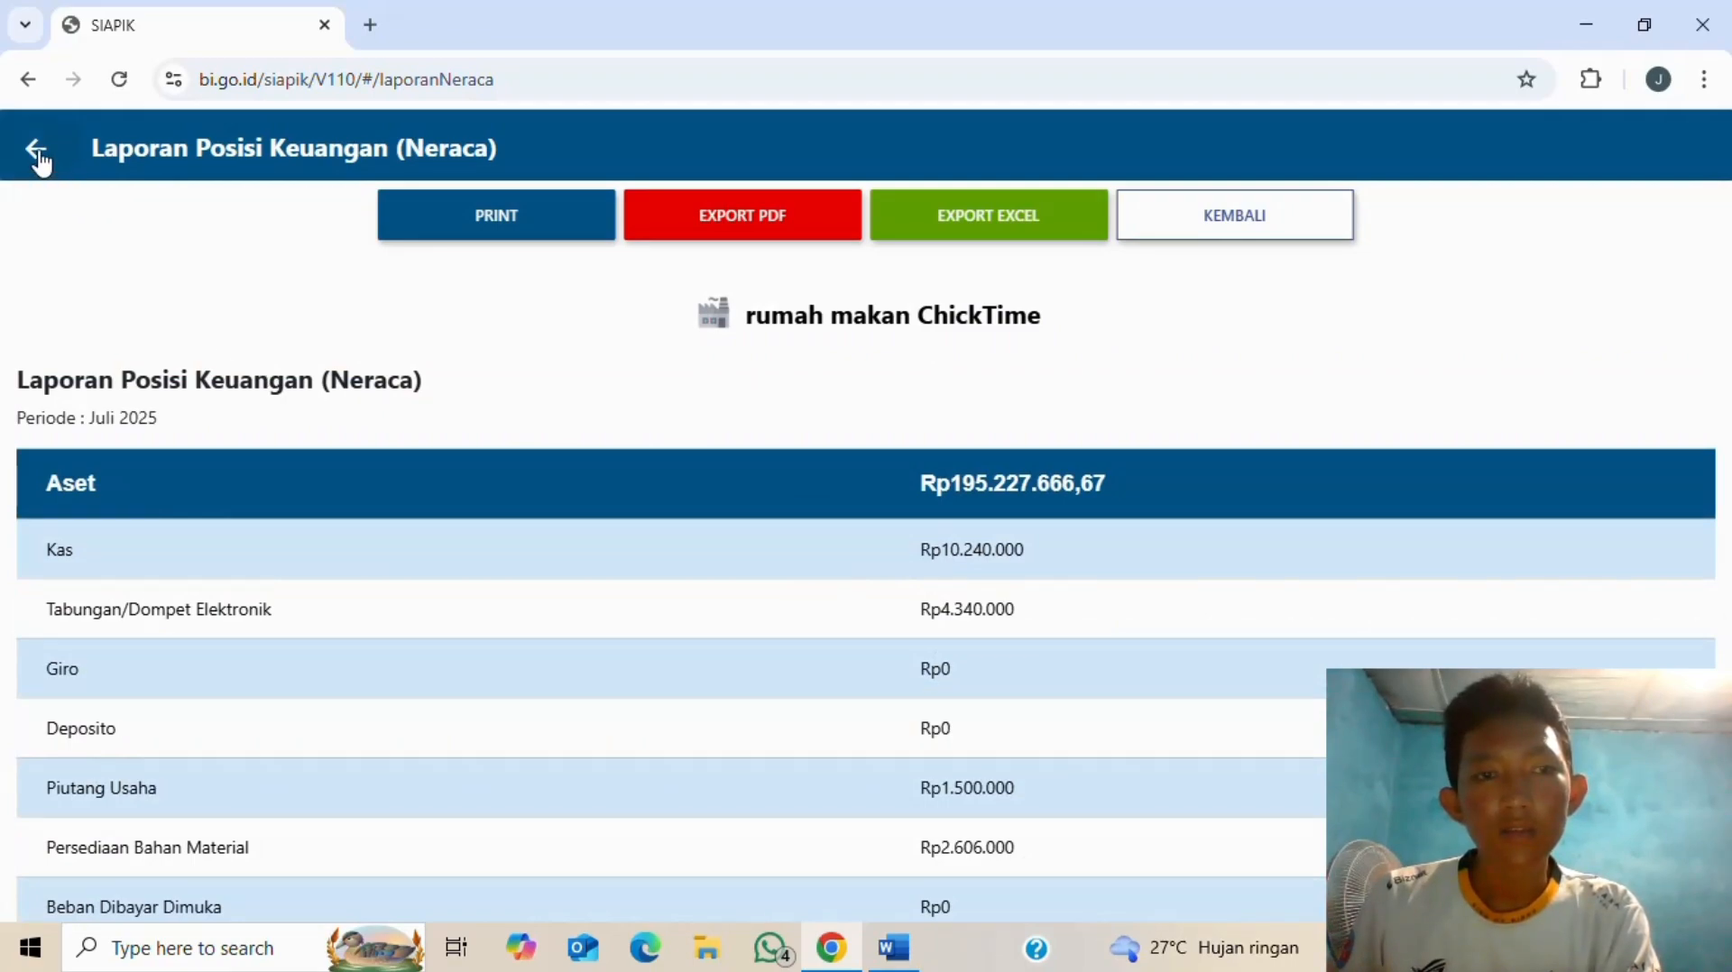
click(45, 163)
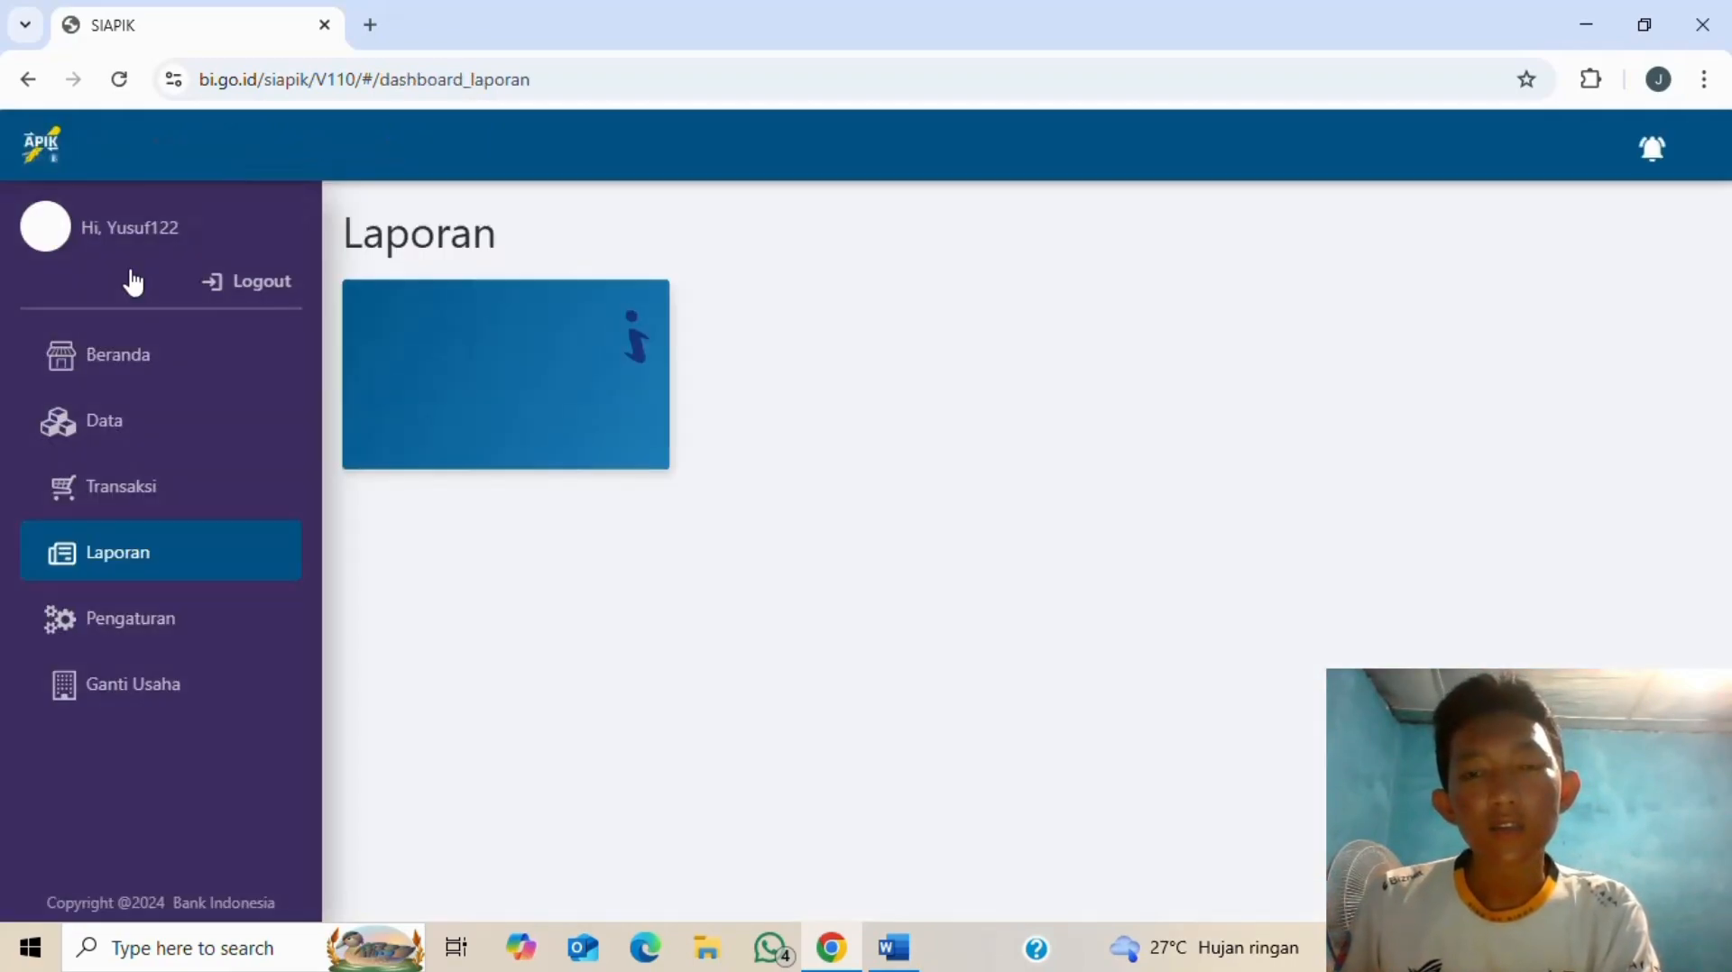